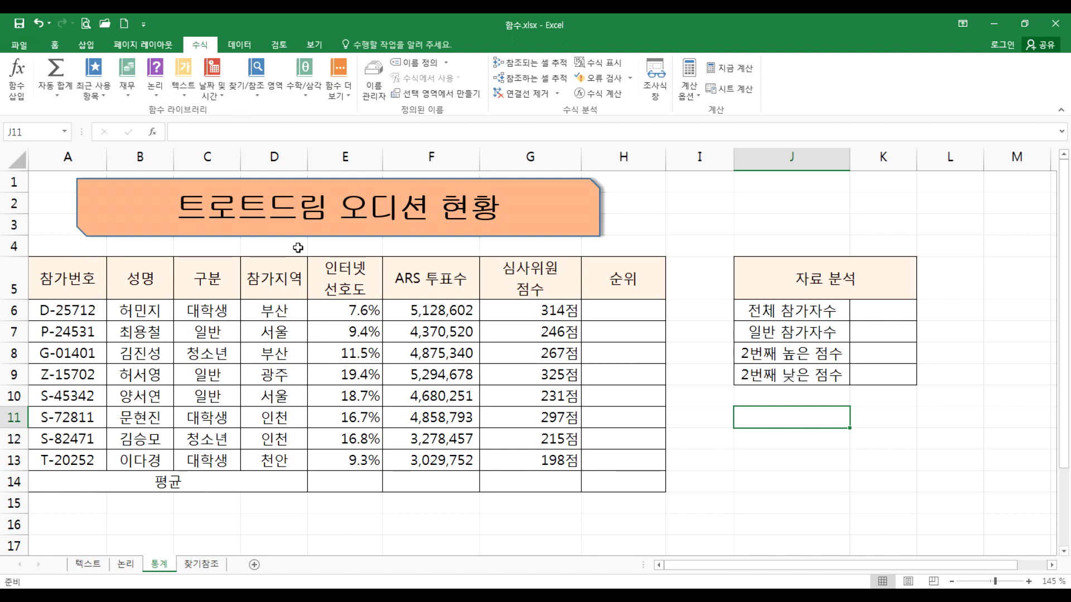
Look through the 텍스트 and 논리 sheets.
click(88, 564)
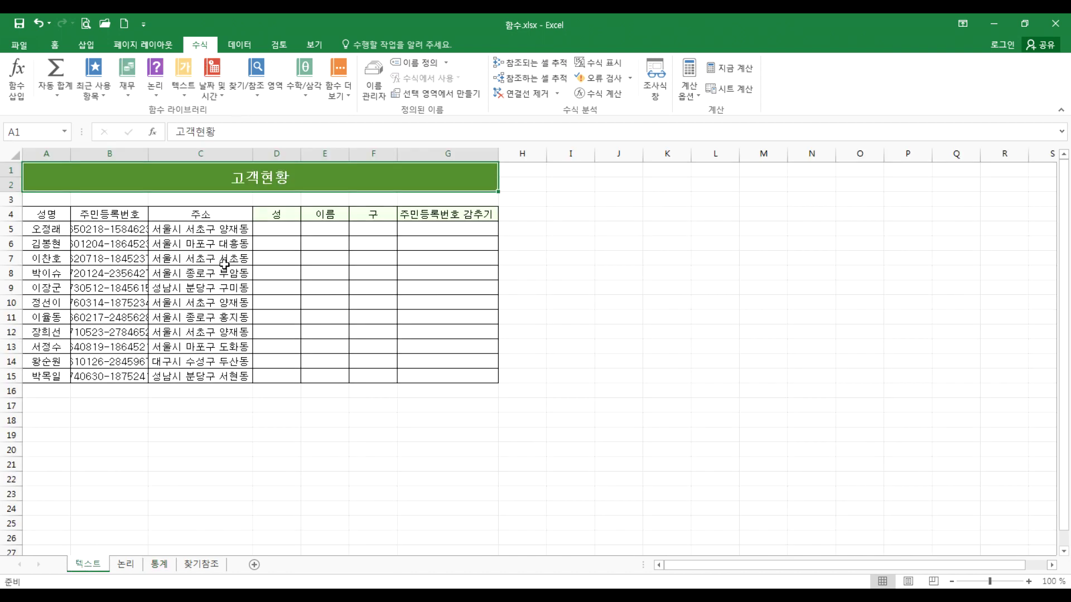
click(125, 566)
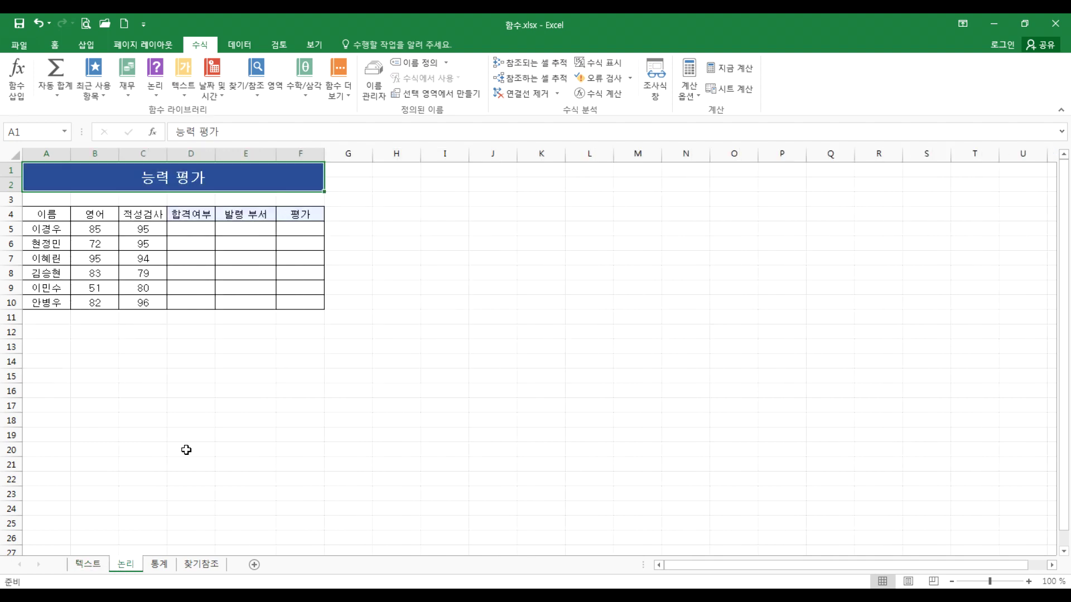
click(94, 569)
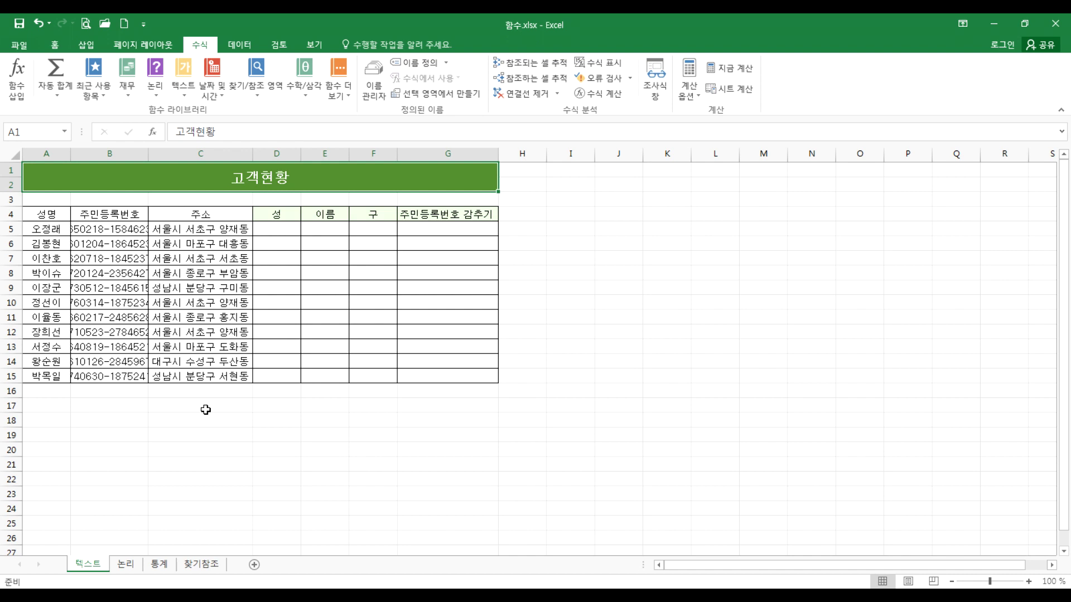
click(126, 565)
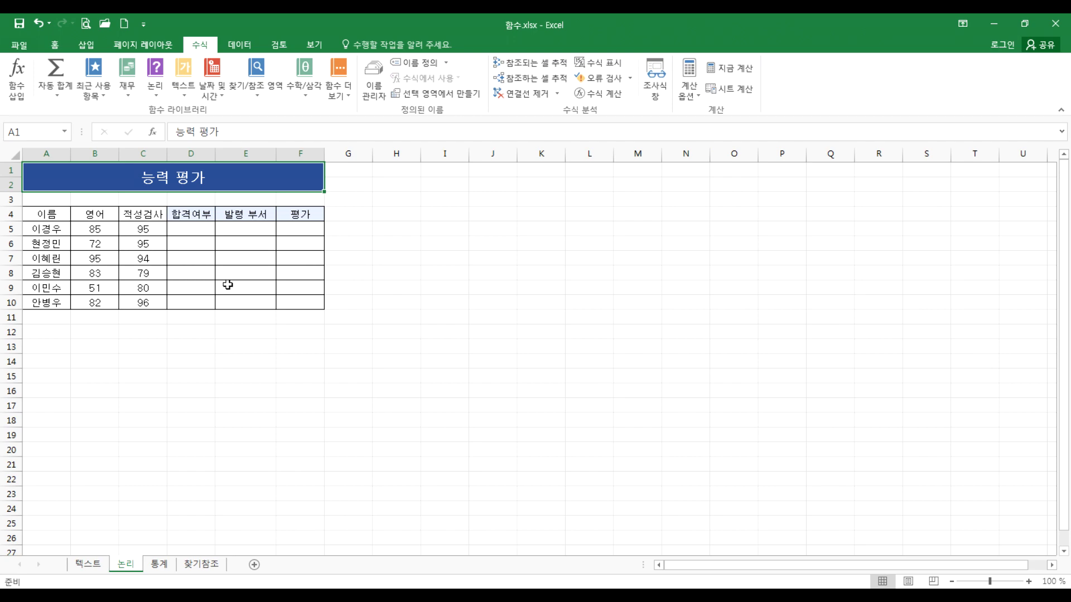
ctrl+scroll(209, 311, up, 3)
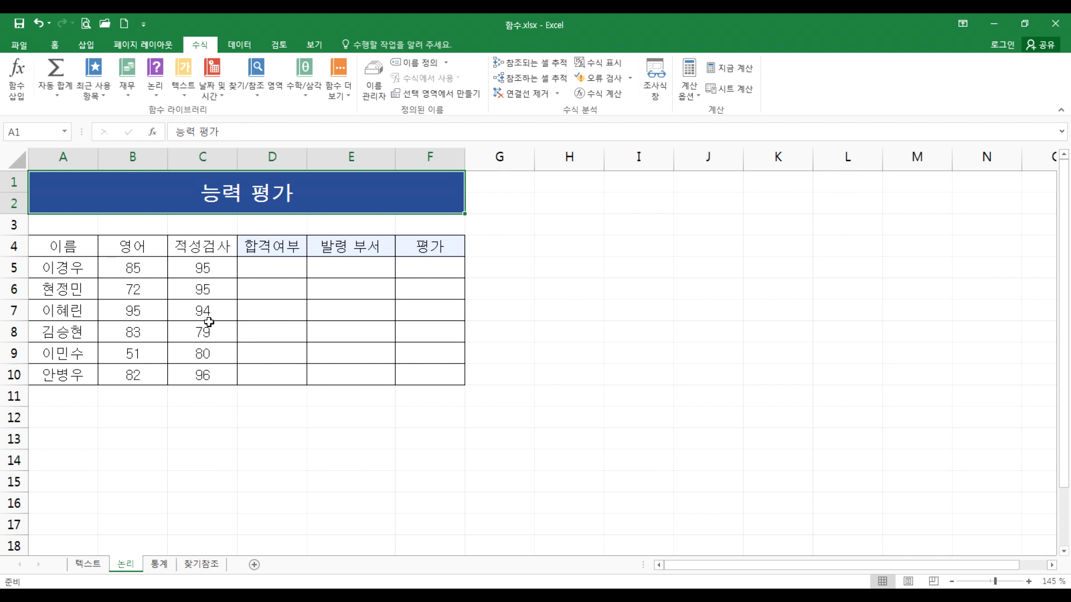
Return to the 통계 sheet, select cell H6, and bring up the Start menu.
click(159, 564)
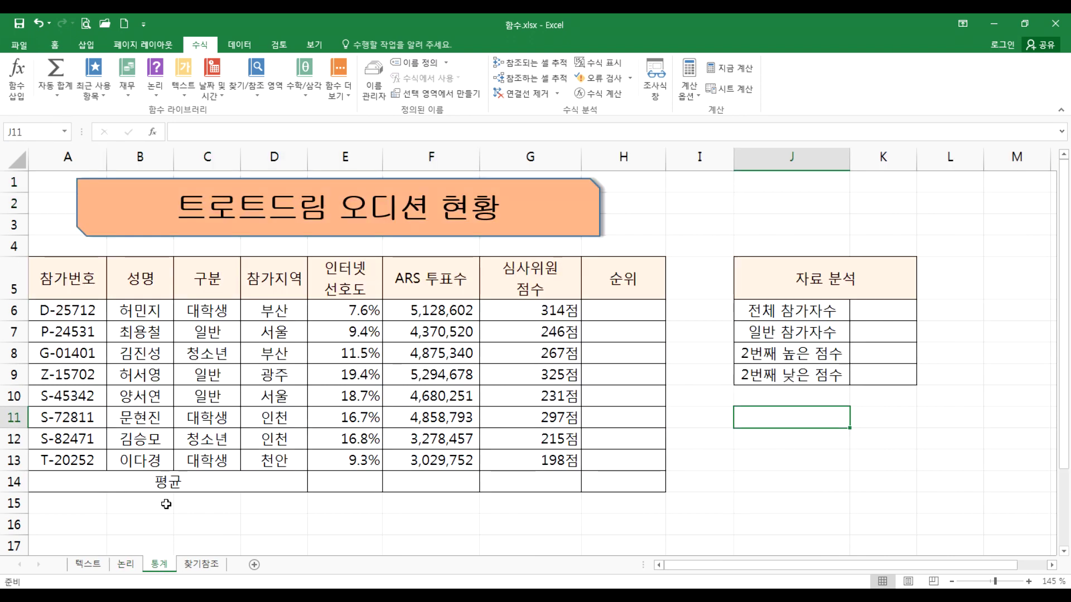
click(617, 311)
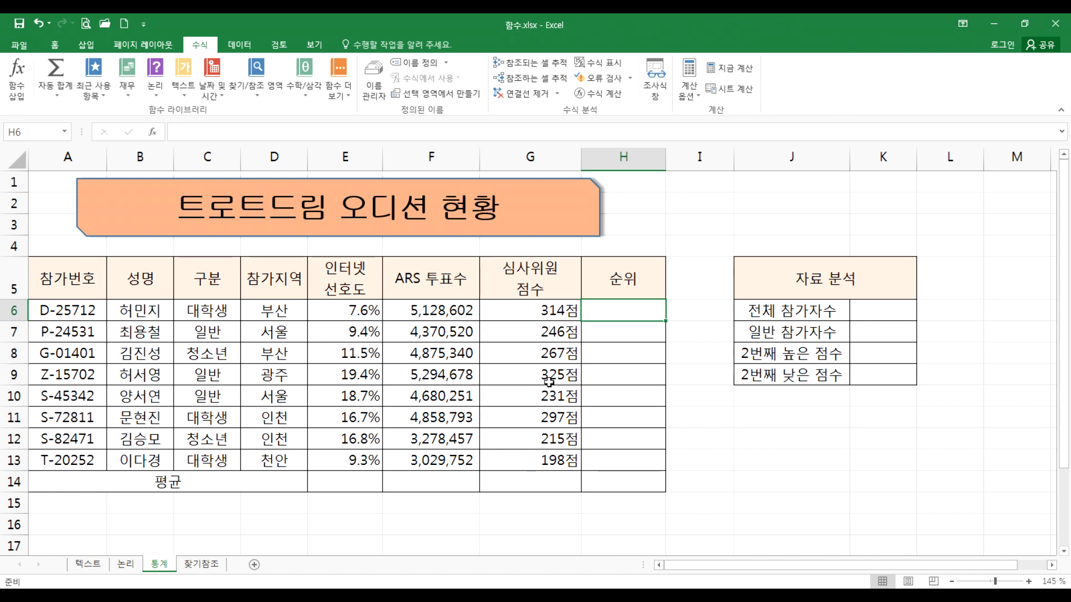
key(super)
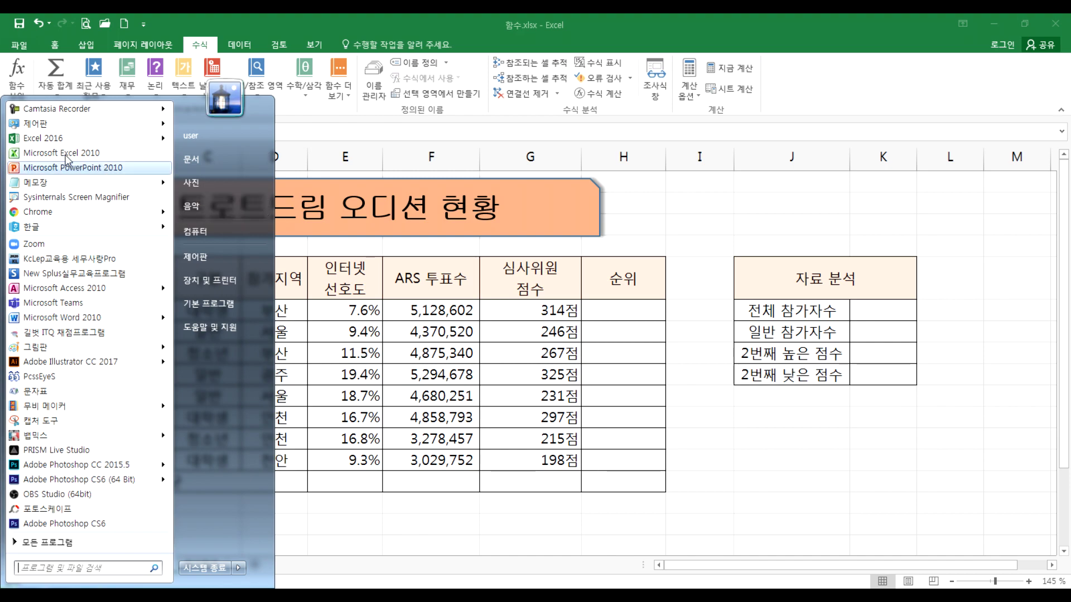
Launch Notepad and type =RANK(, =RANK.EQ( and =RANK.AVG( on separate lines.
click(64, 124)
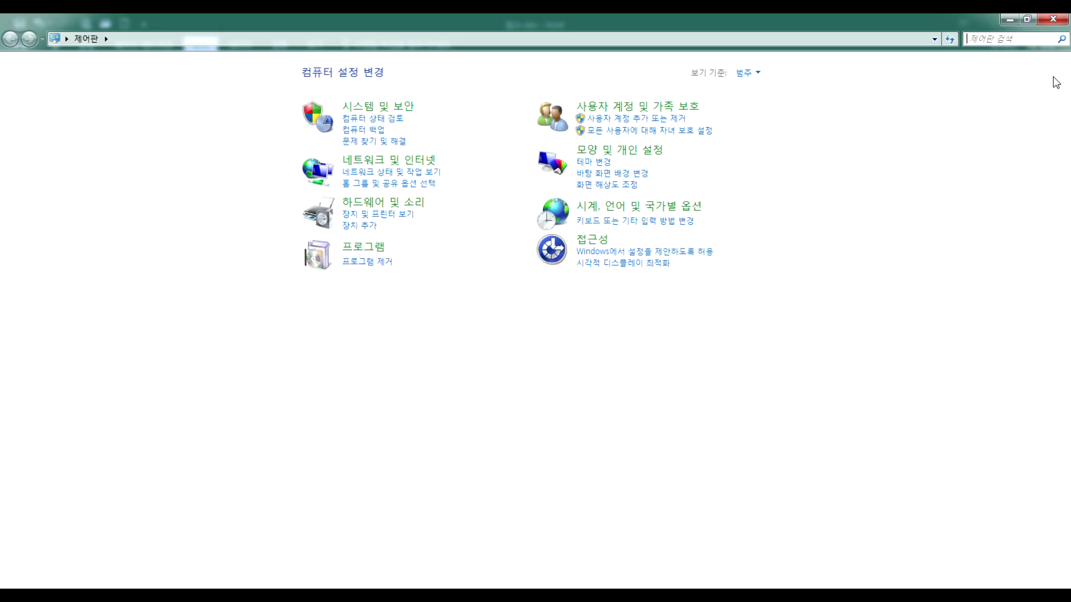
click(1052, 19)
key(super)
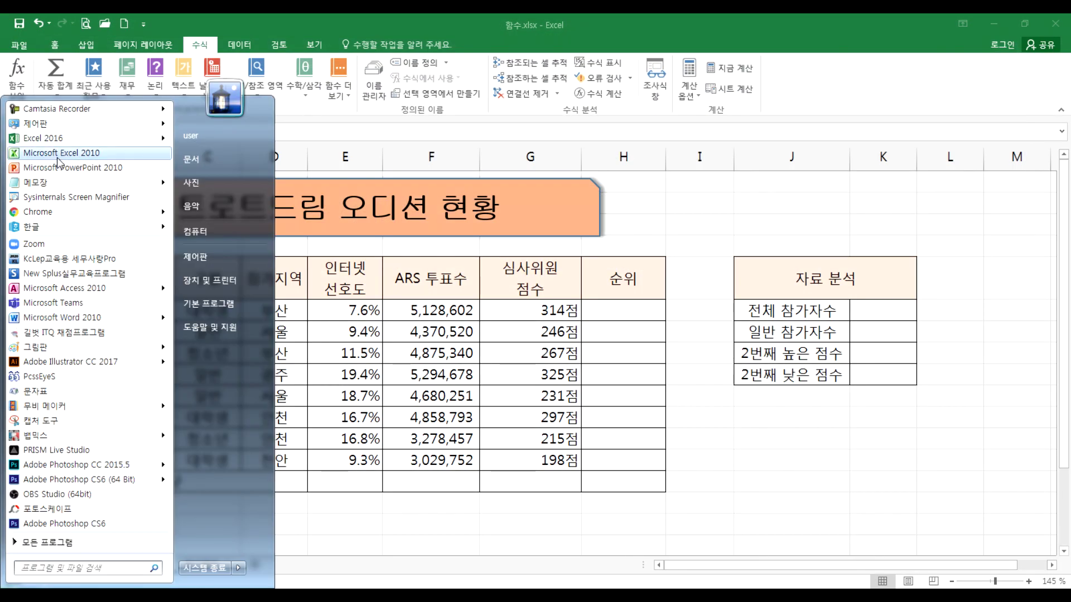
click(35, 182)
text(=RANK)
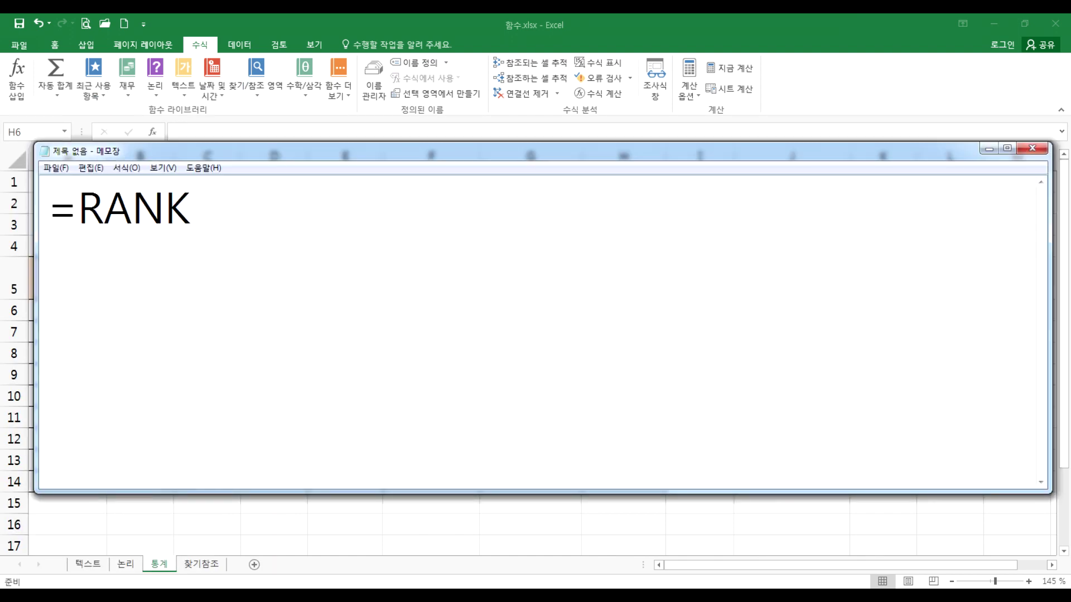
text(( =RANK)
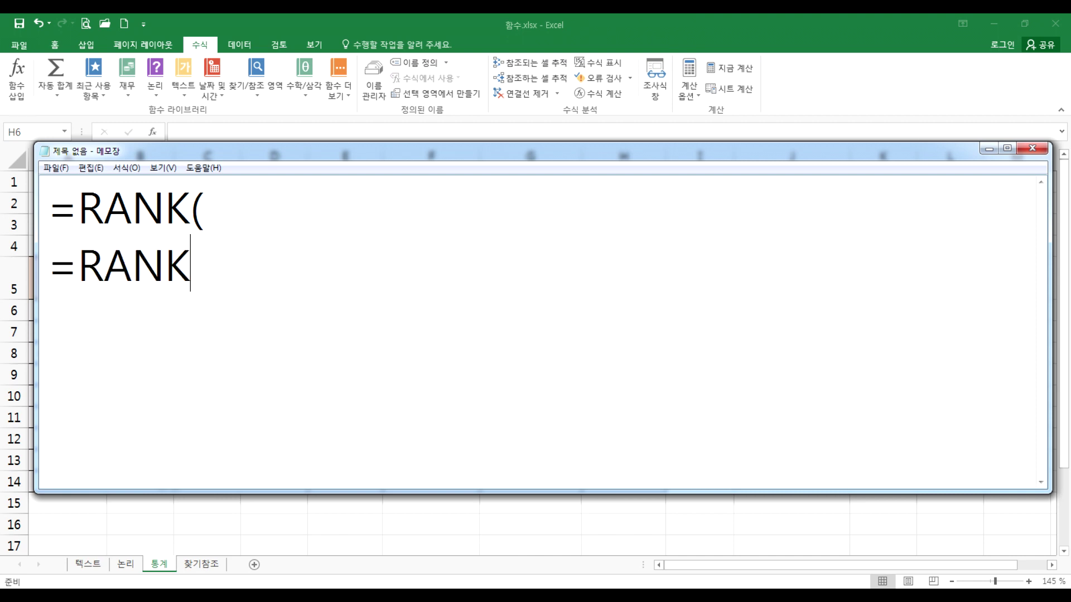
text(.EQ()
key(Return)
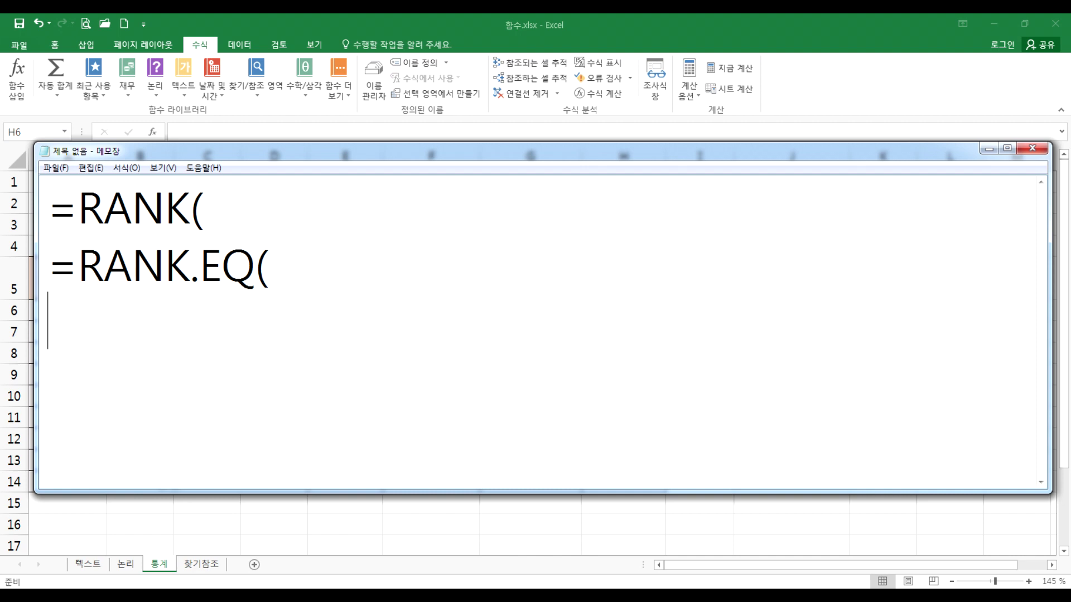
text(=RANK)
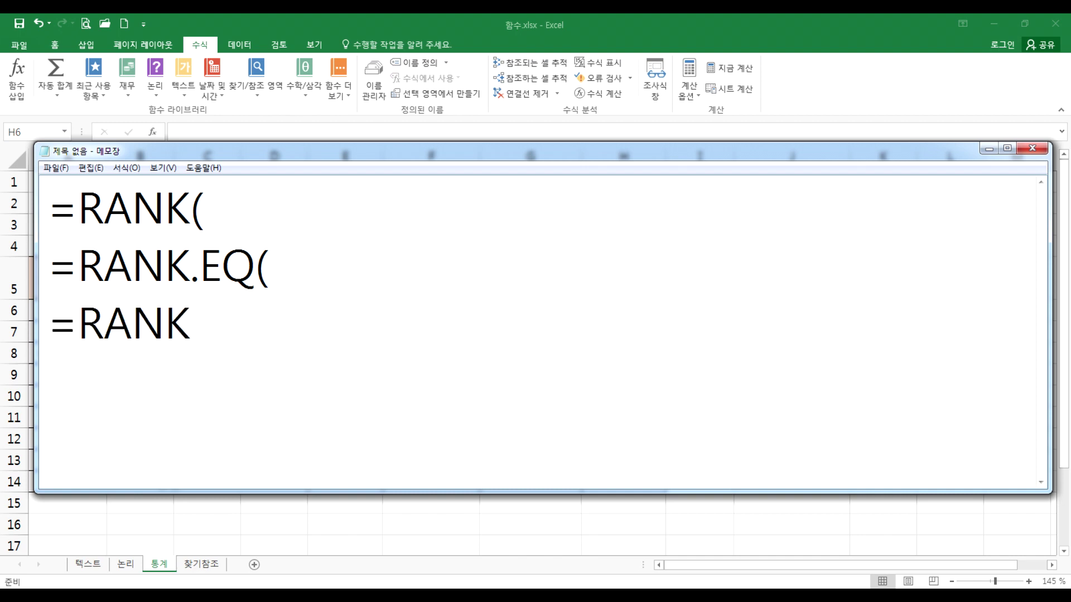
text(.AVG()
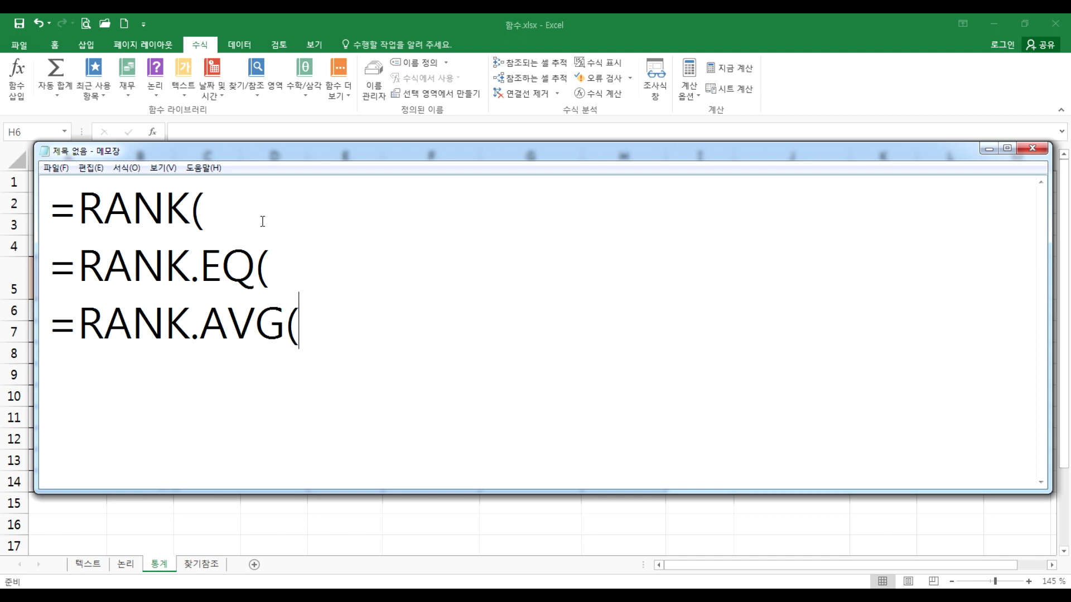
Highlight the =RANK.EQ( and =RANK.AVG( lines to point them out.
drag(109, 334, 423, 342)
click(355, 329)
drag(347, 330, 49, 330)
click(358, 324)
drag(49, 265, 314, 276)
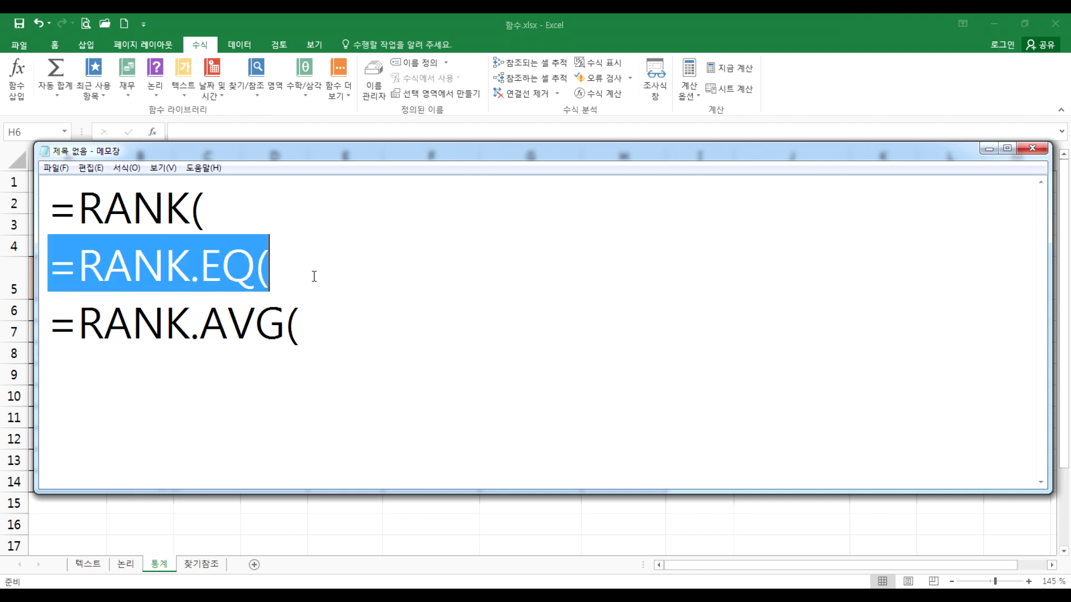
click(311, 277)
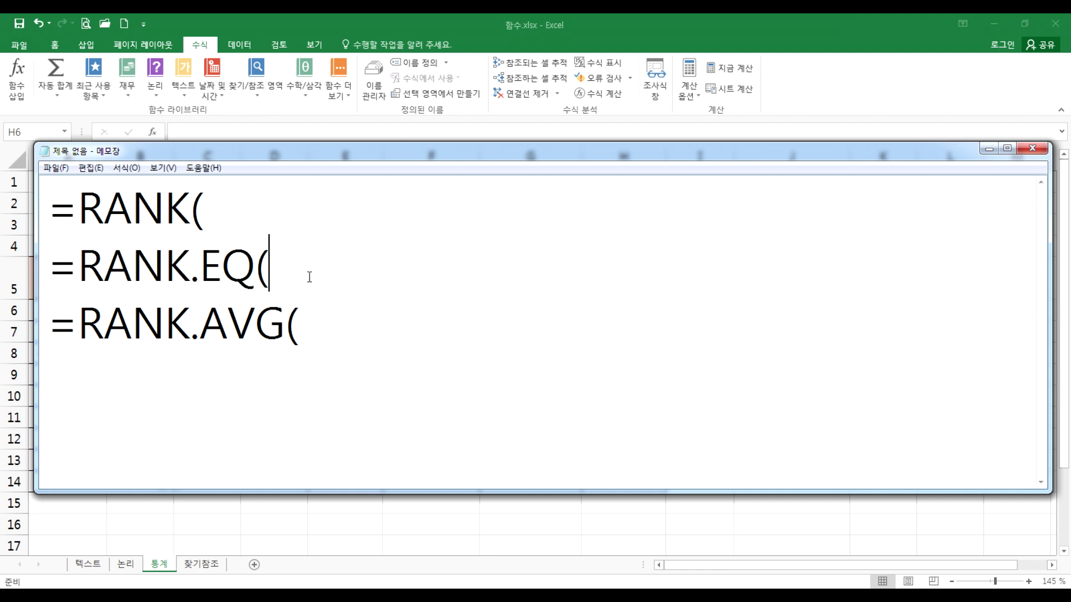
drag(48, 322, 370, 333)
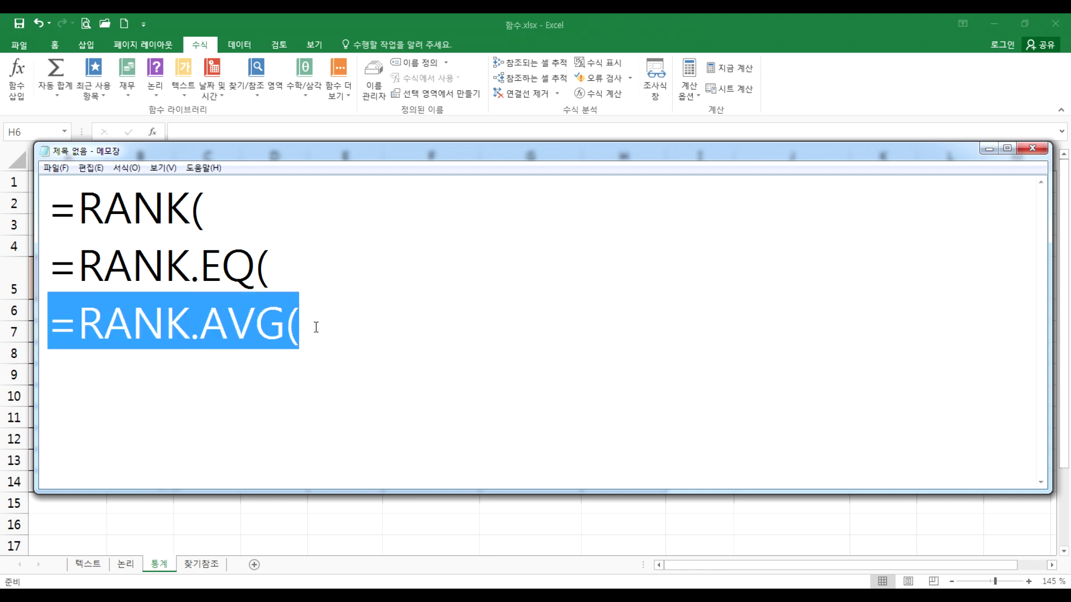
Highlight the EQ and AVG suffixes of the function names.
drag(104, 273, 275, 276)
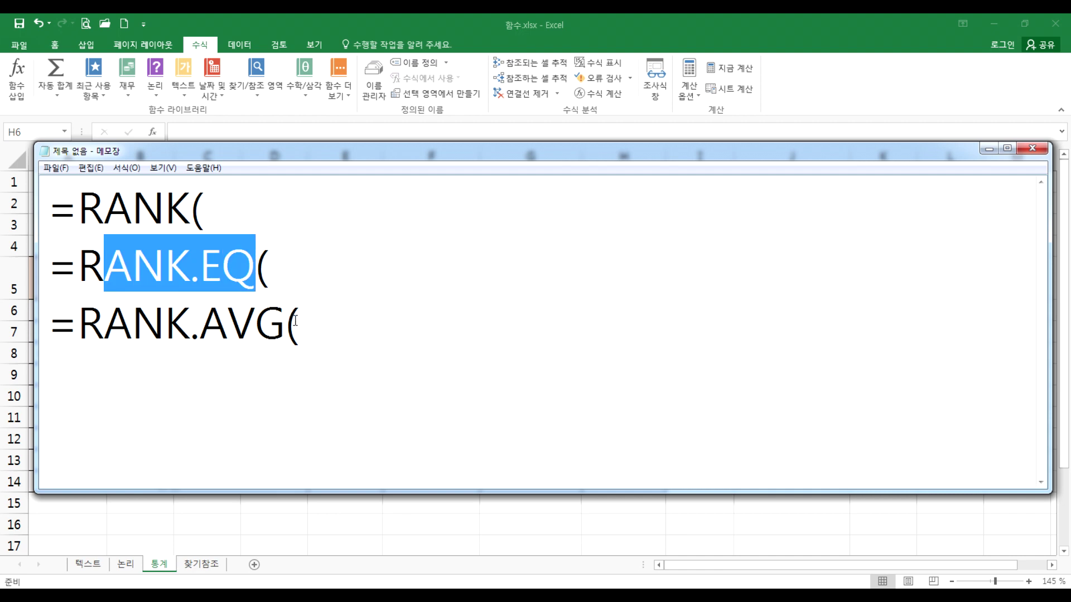
click(201, 264)
drag(201, 263, 254, 264)
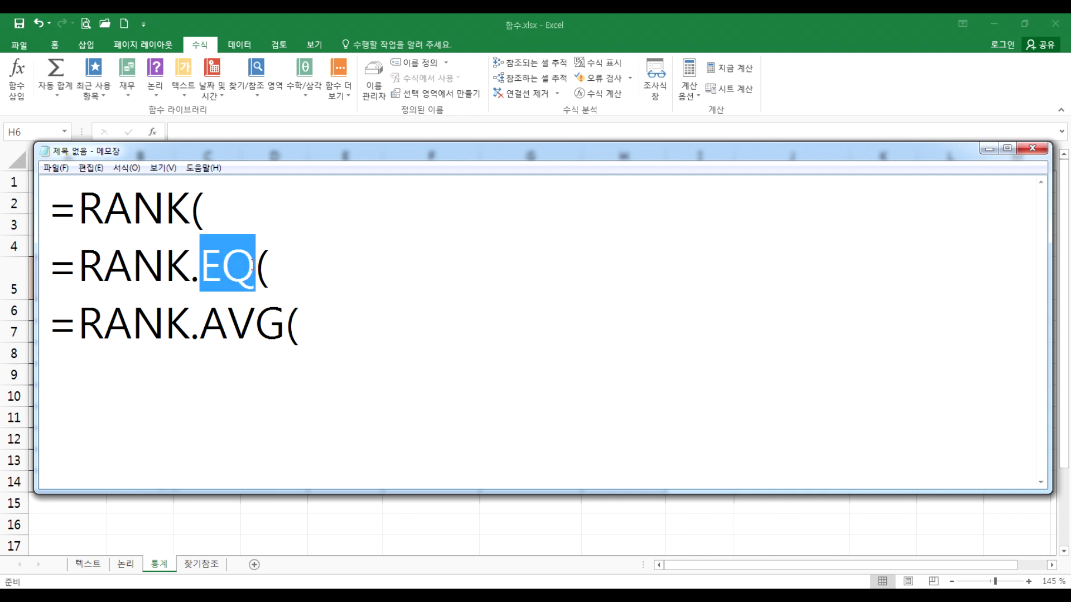
drag(201, 319, 284, 318)
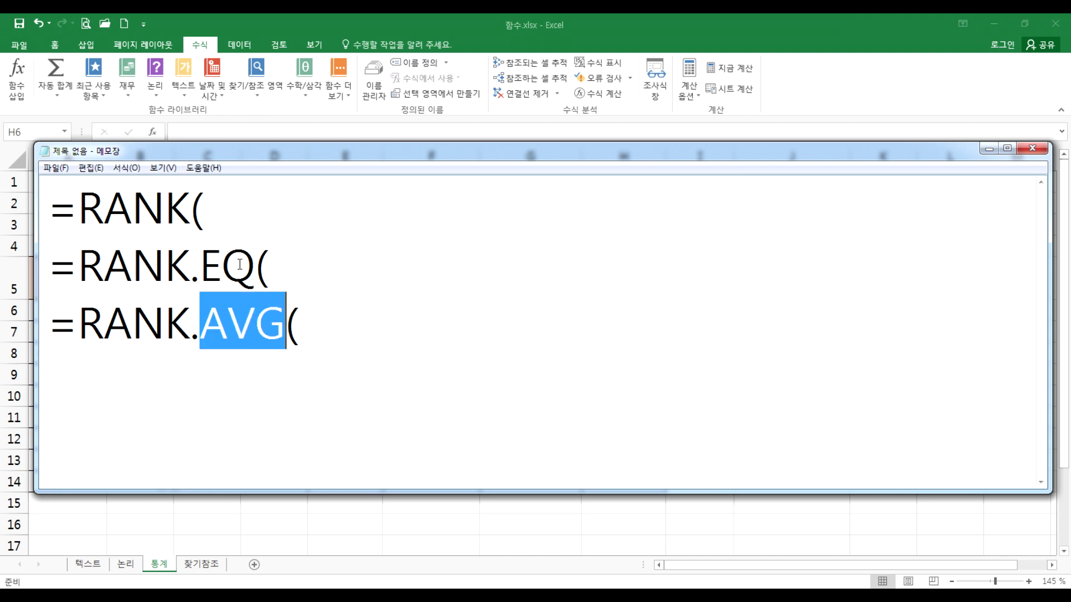
click(266, 391)
Add an example below the functions: scores 100, 100, 90 ranked 1, 1, 3.
click(399, 346)
key(Return)
key(Return)
text(100, 10)
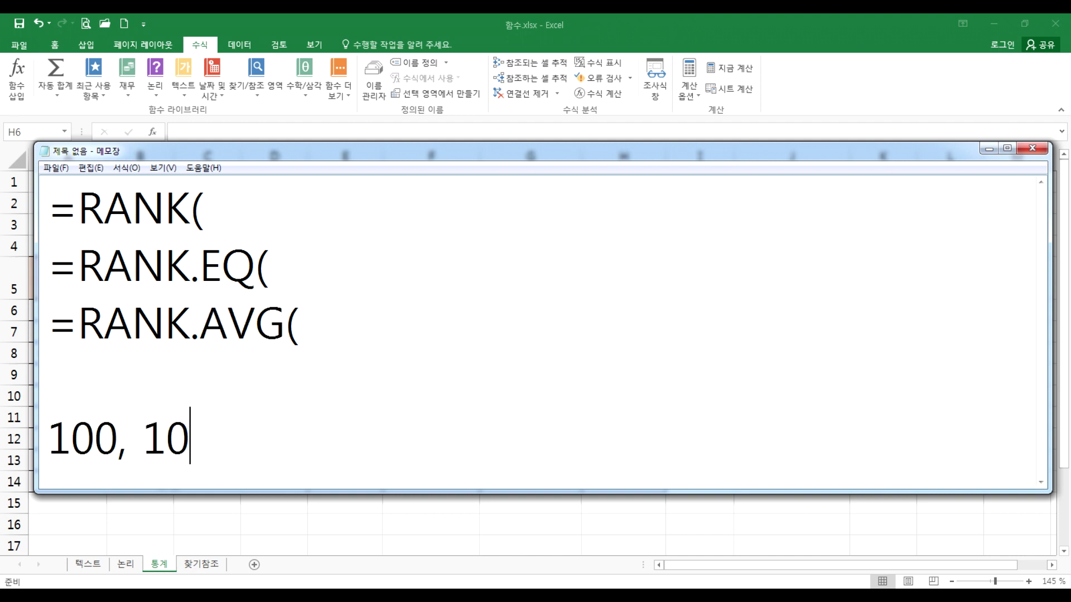
text(0, 90)
key(Return)
text(1, 1, 3)
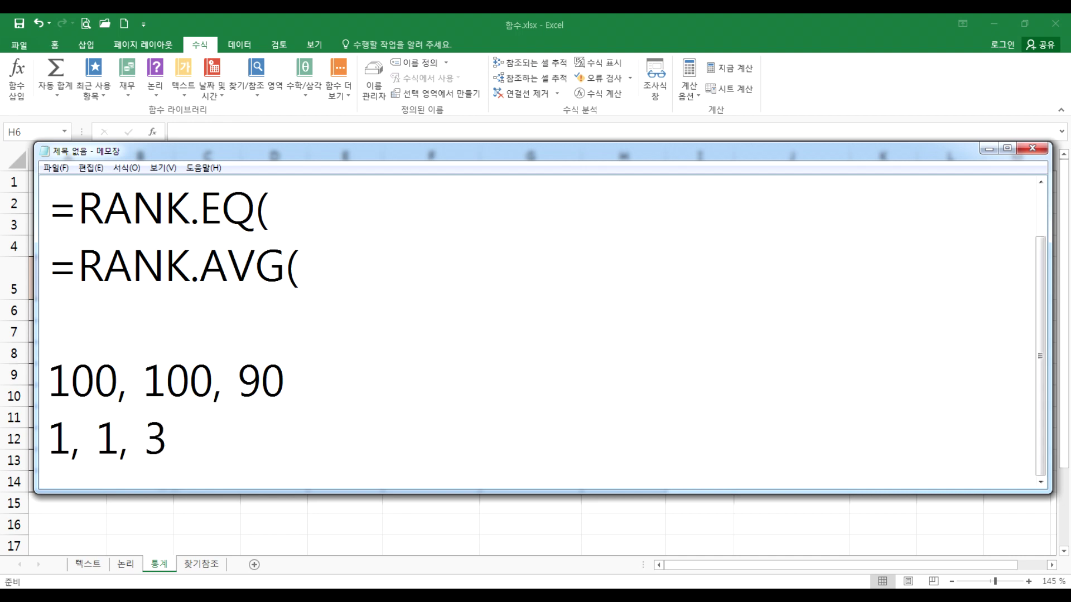
key(Return)
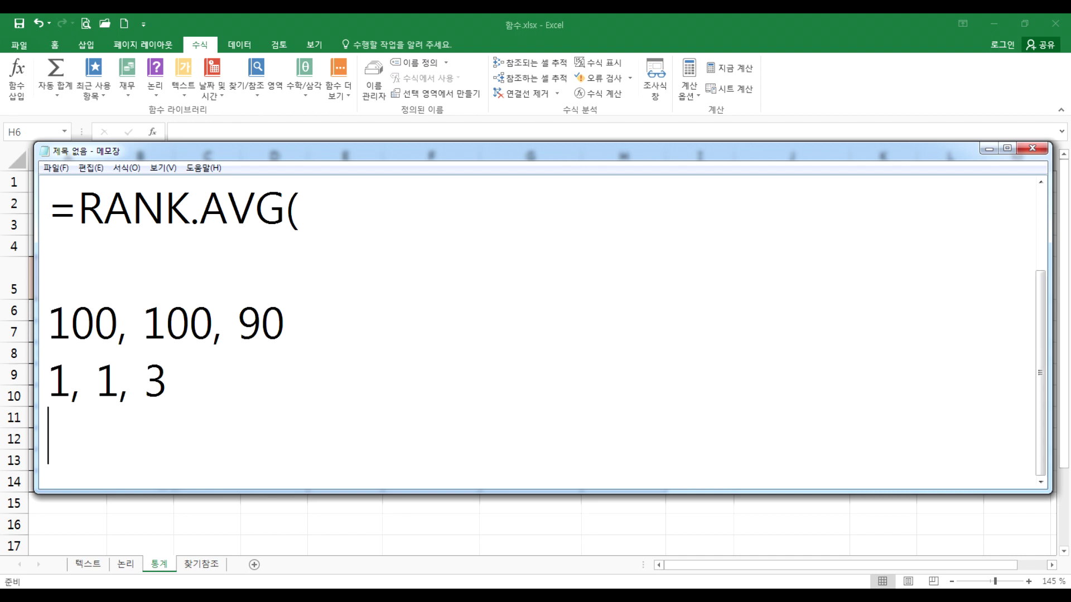
scroll(298, 225, up, 1)
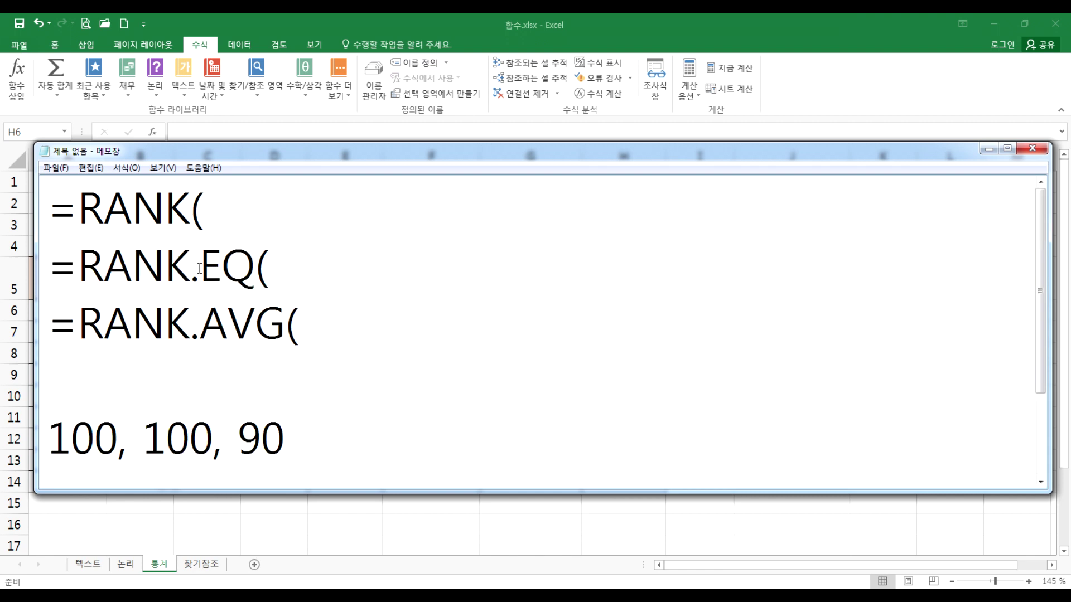
drag(200, 268, 252, 270)
scroll(131, 394, down, 1)
drag(41, 375, 130, 377)
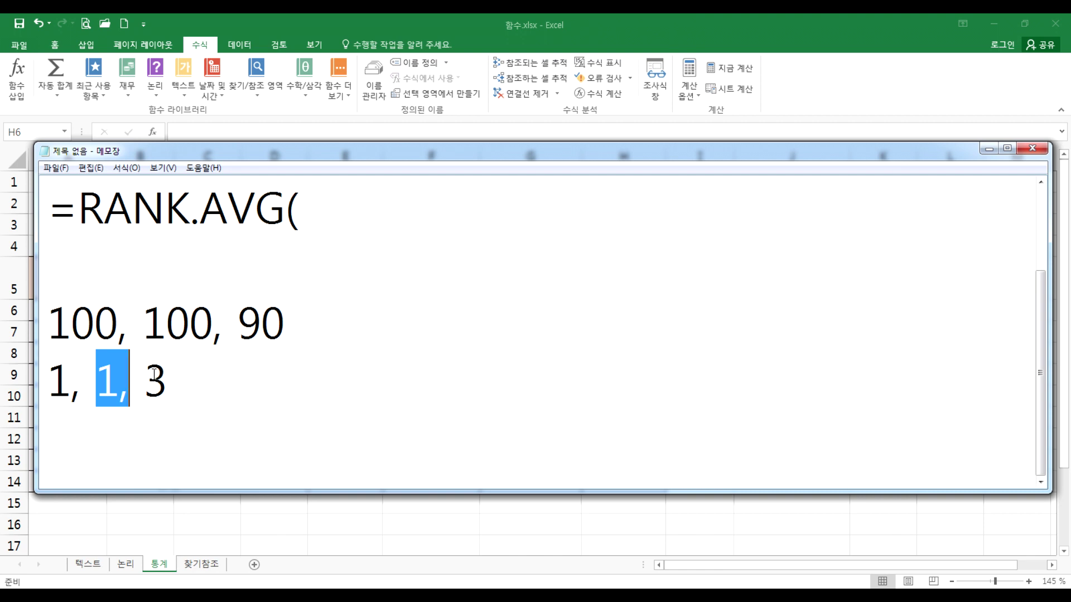
Change the example to scores 100, 100, 100 with ranks 1, 1, 1.
drag(238, 324, 262, 323)
text(1)
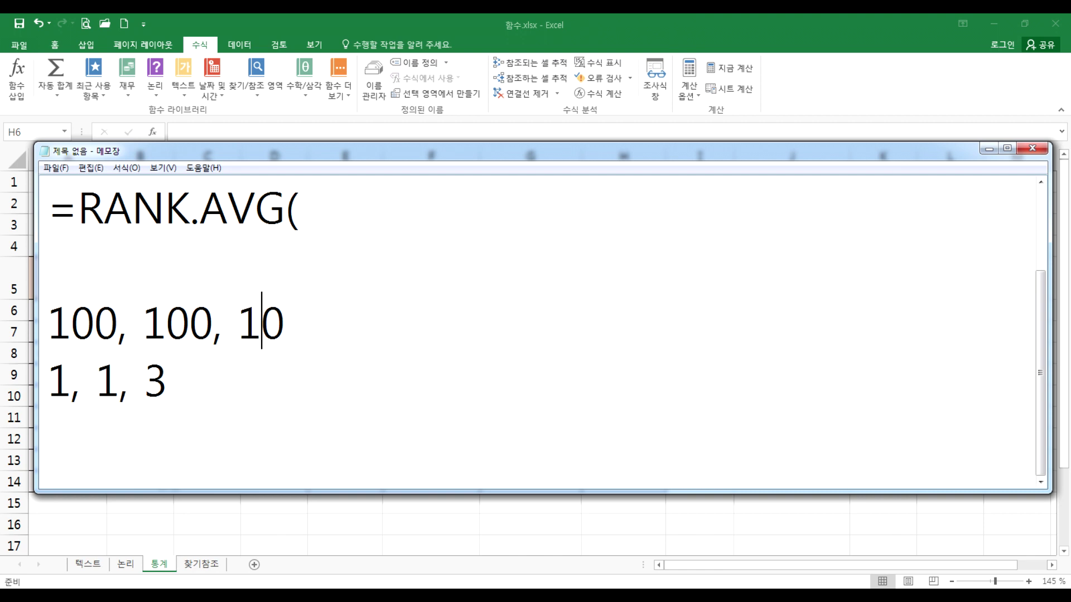
text(0)
key(Down)
key(BackSpace)
text(1)
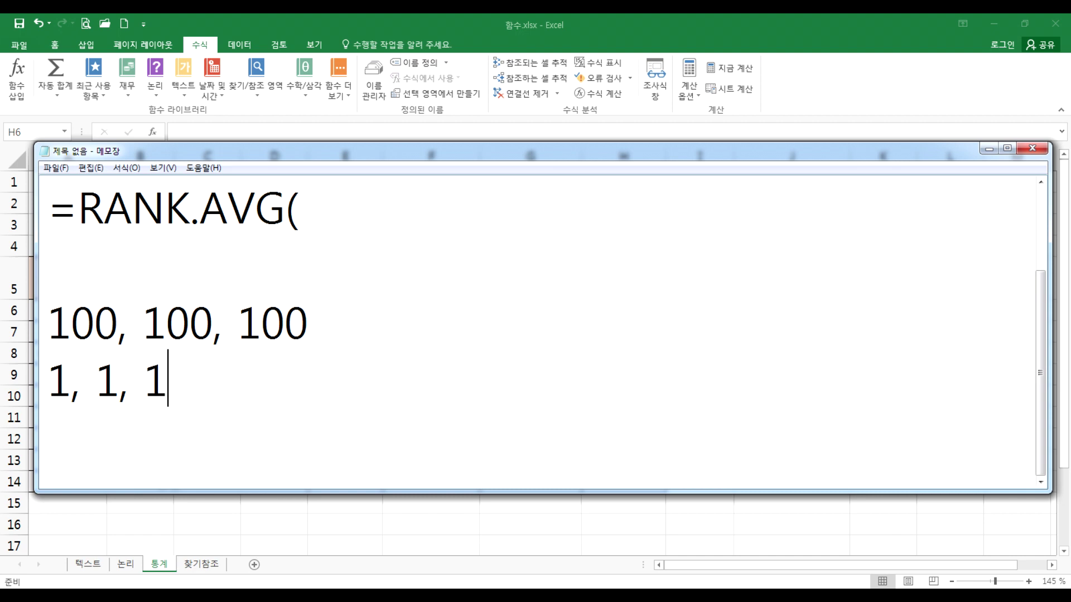
Label the ranks line 'EQ >' and add 'AVG > 1, 2, 3(합이 6등, 3명 > 평균 2등)'.
key(Home)
text(ㄷㅂ)
key(BackSpace)
key(BackSpace)
text(EQ >)
key(End)
key(Return)
text(AVG > )
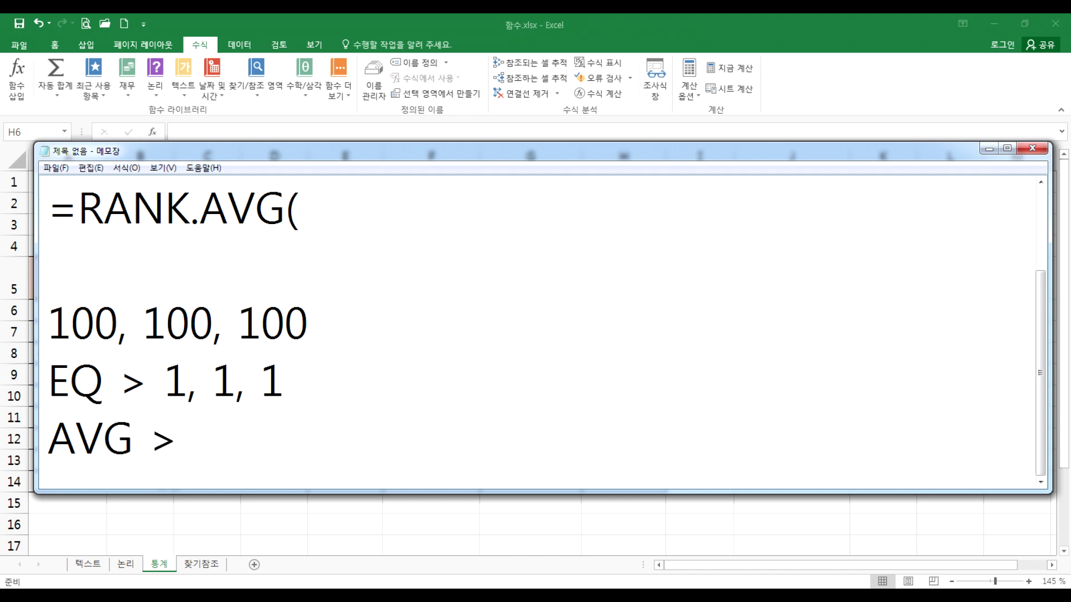
text(1, 2, 3)
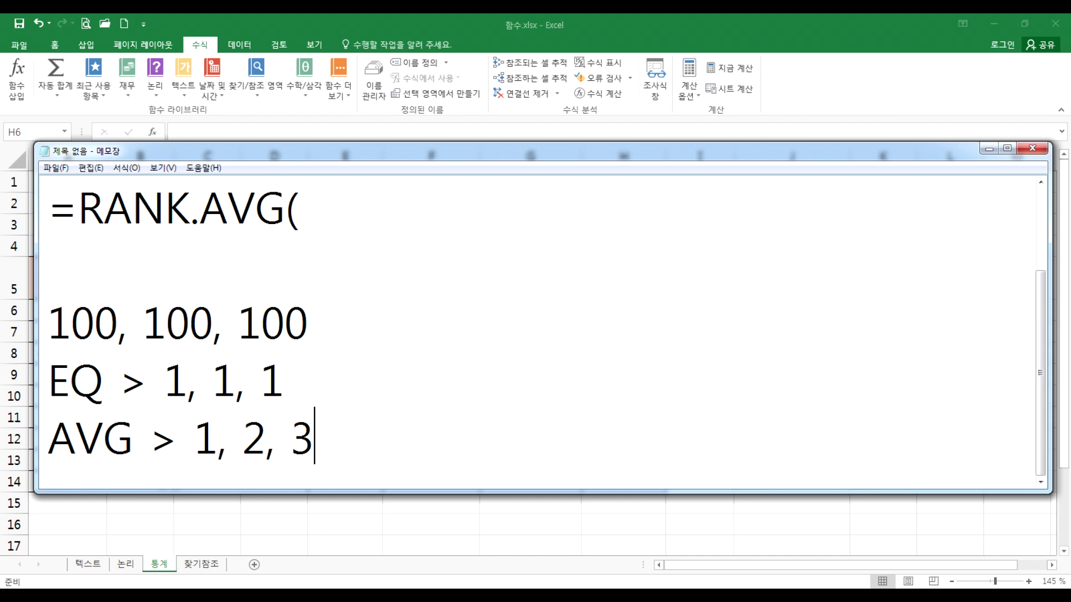
text((합이 6ㄷ)
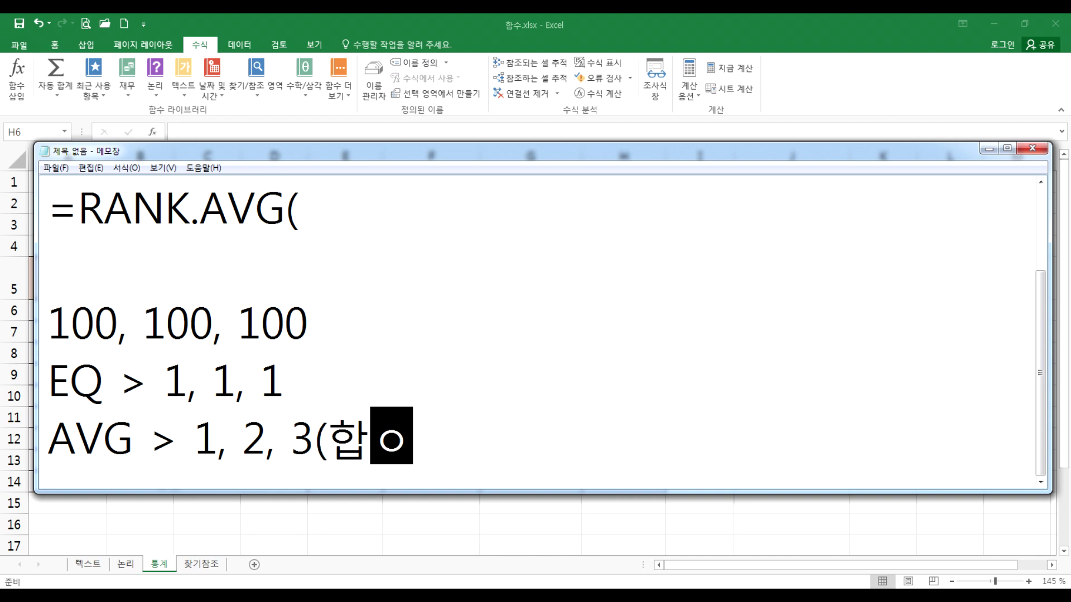
text(등, 3명)
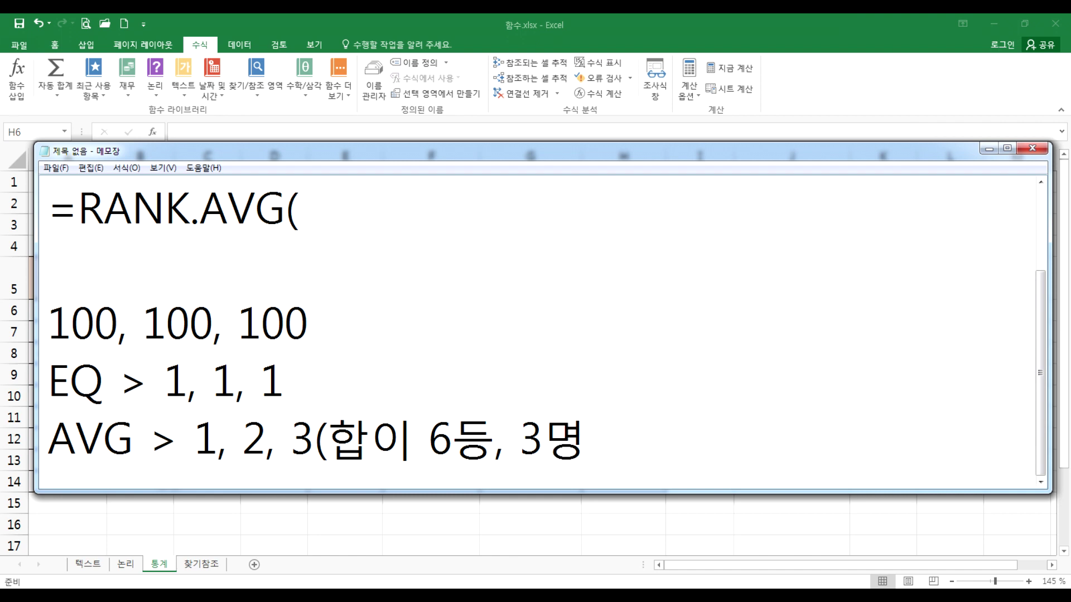
text( > ㅠ)
text(평균 2)
text(등))
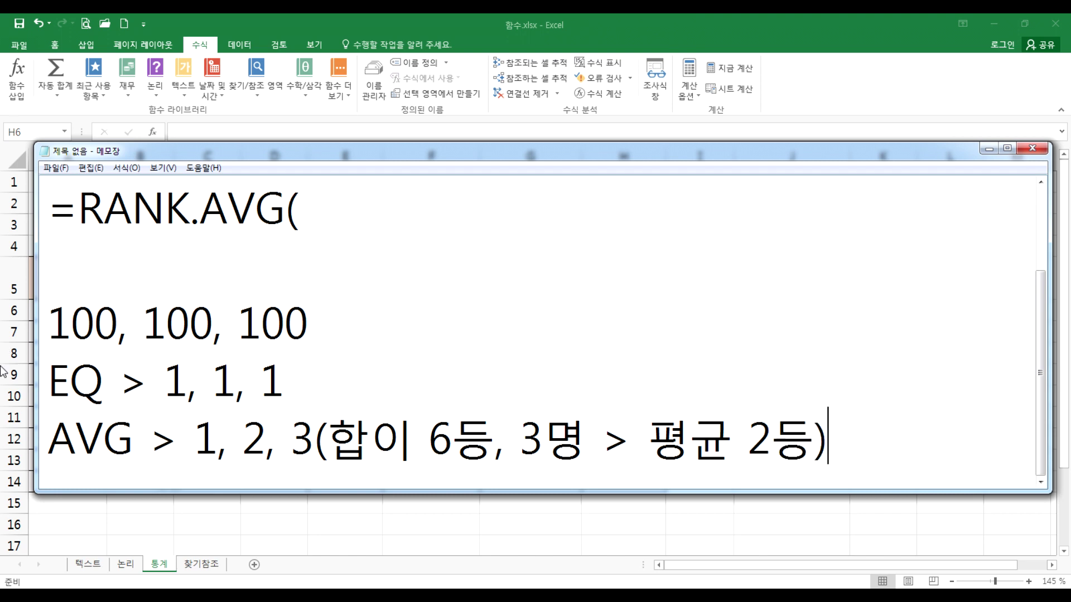
Highlight the three tied 100 scores, the rank sum 6 and the average rank 2.
double_click(84, 323)
double_click(181, 323)
double_click(273, 323)
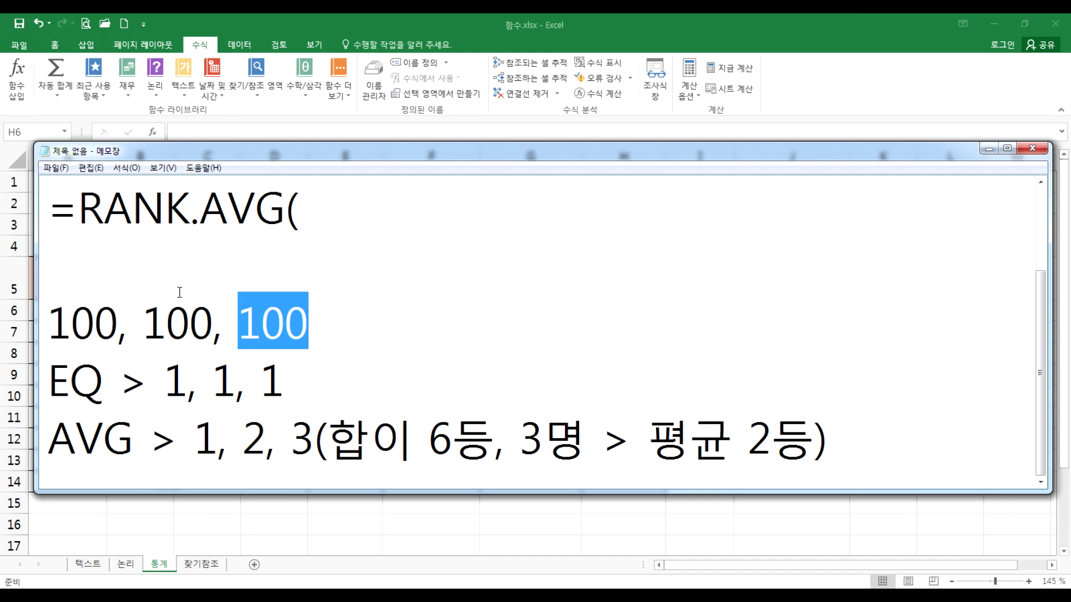
double_click(84, 323)
drag(144, 323, 191, 323)
drag(238, 323, 304, 321)
drag(72, 323, 120, 323)
drag(144, 324, 312, 317)
drag(414, 438, 451, 437)
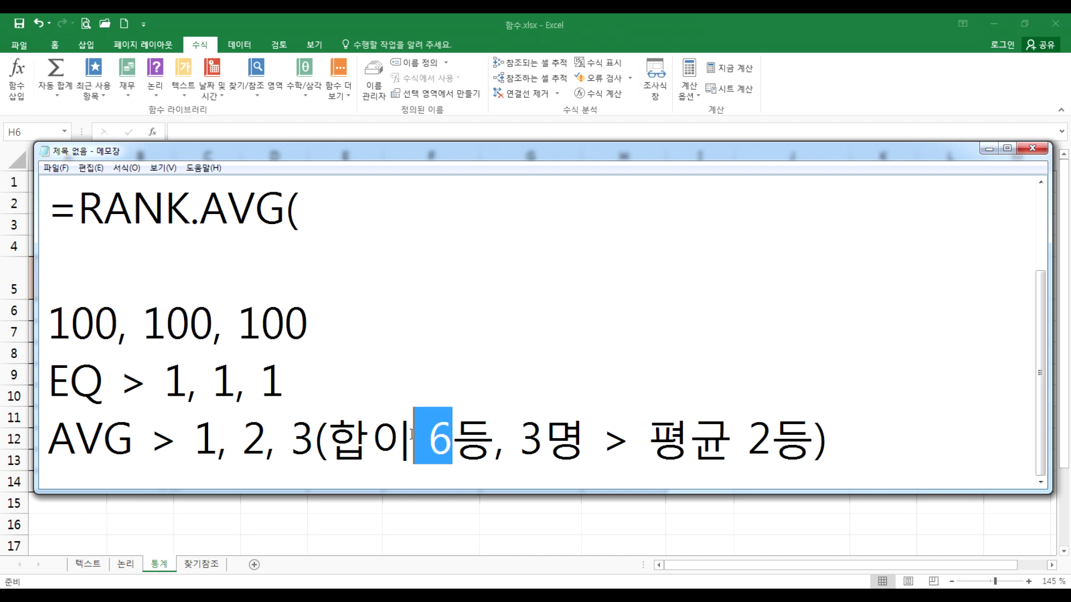
drag(144, 324, 286, 323)
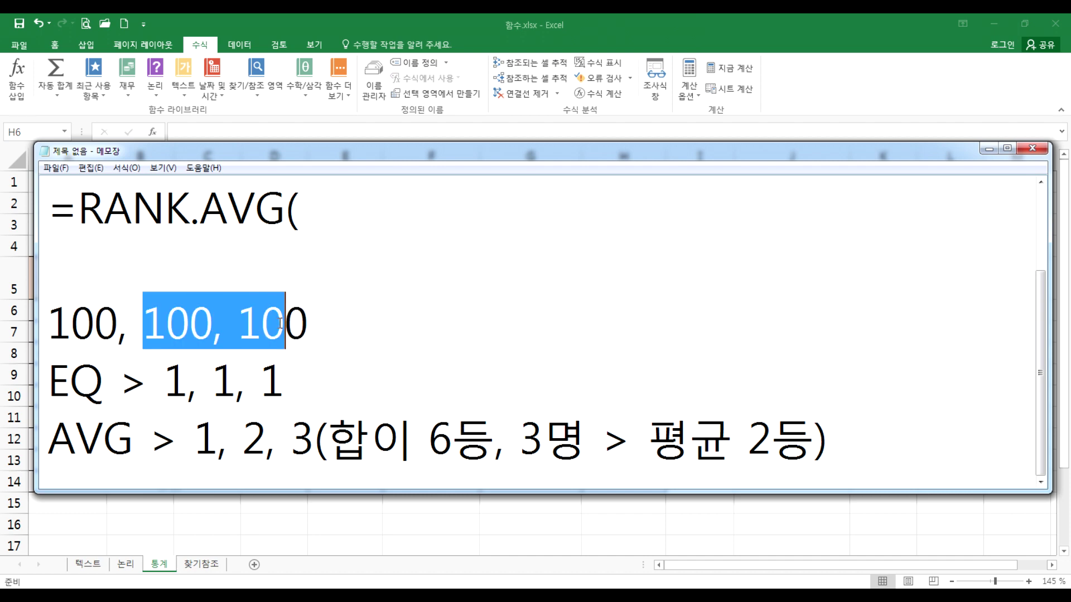
click(429, 437)
drag(430, 437, 455, 437)
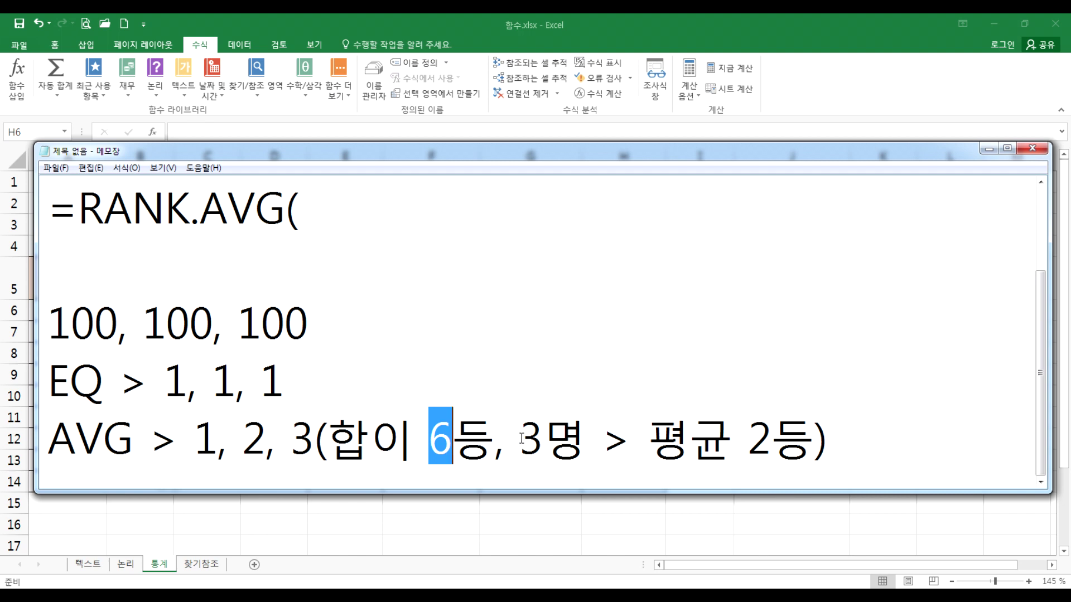
drag(747, 438, 772, 438)
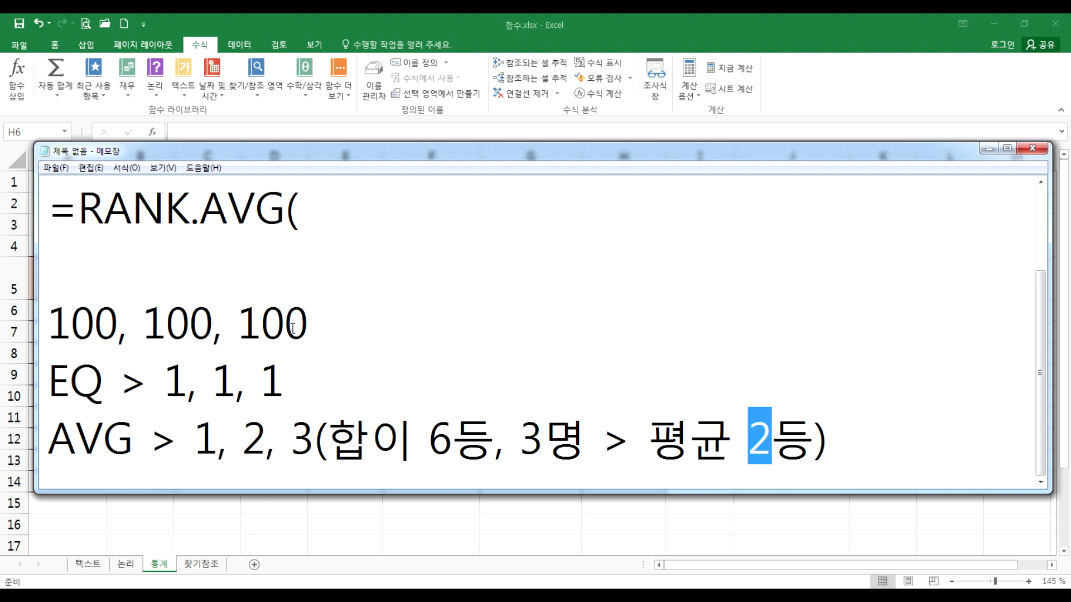
Start a new line below the AVG note beginning with 100.
click(885, 443)
key(Return)
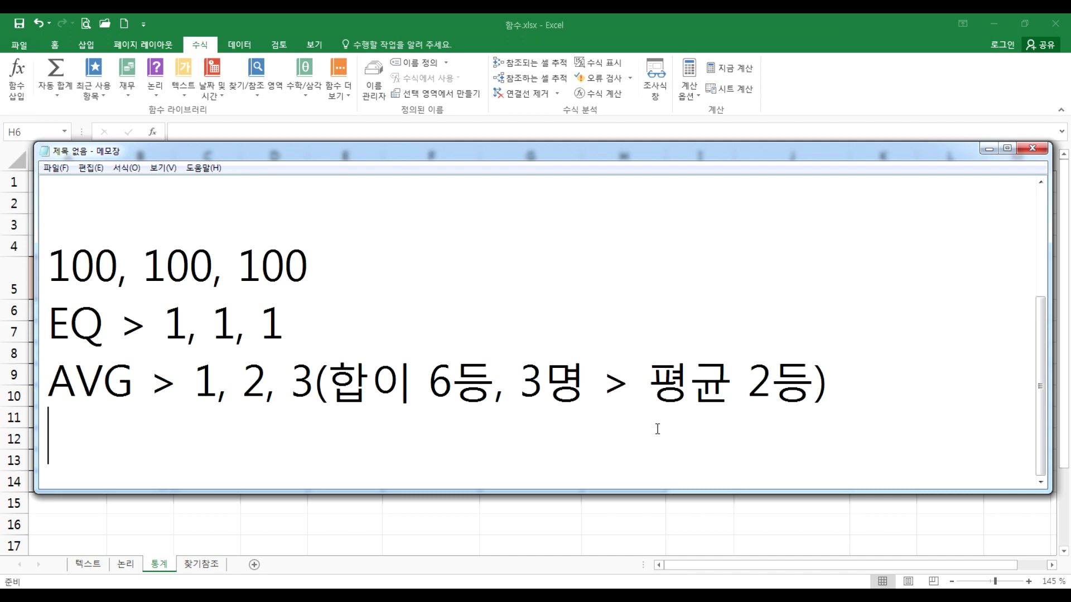
text(100ㅡ\)
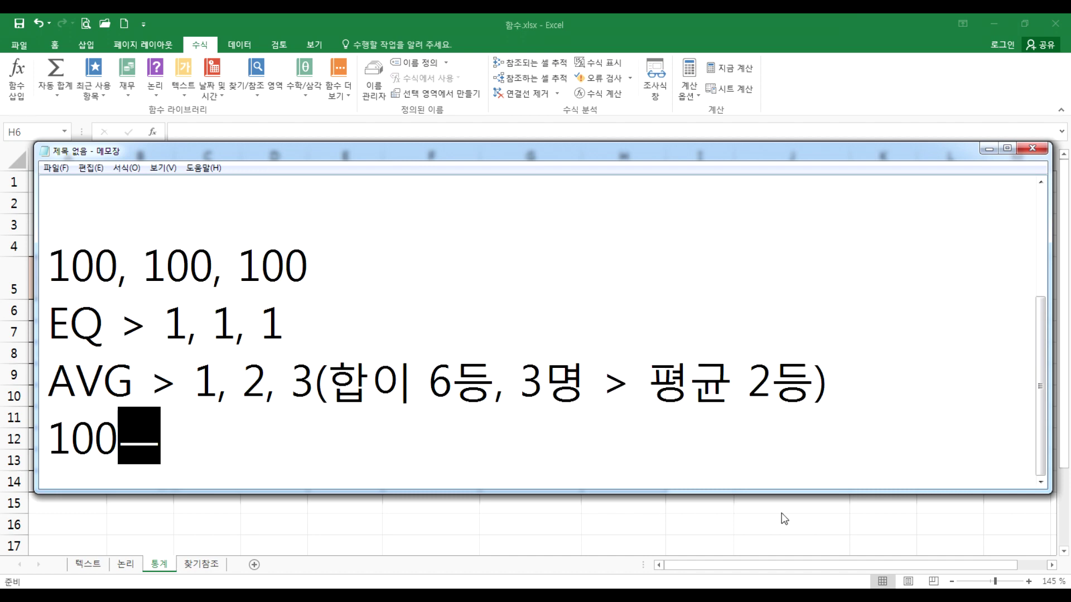
Write the second example '100, 100, 90(1, 2, 3' and highlight the tied ranks 1 and 2.
key(BackSpace)
key(BackSpace)
text(, 10)
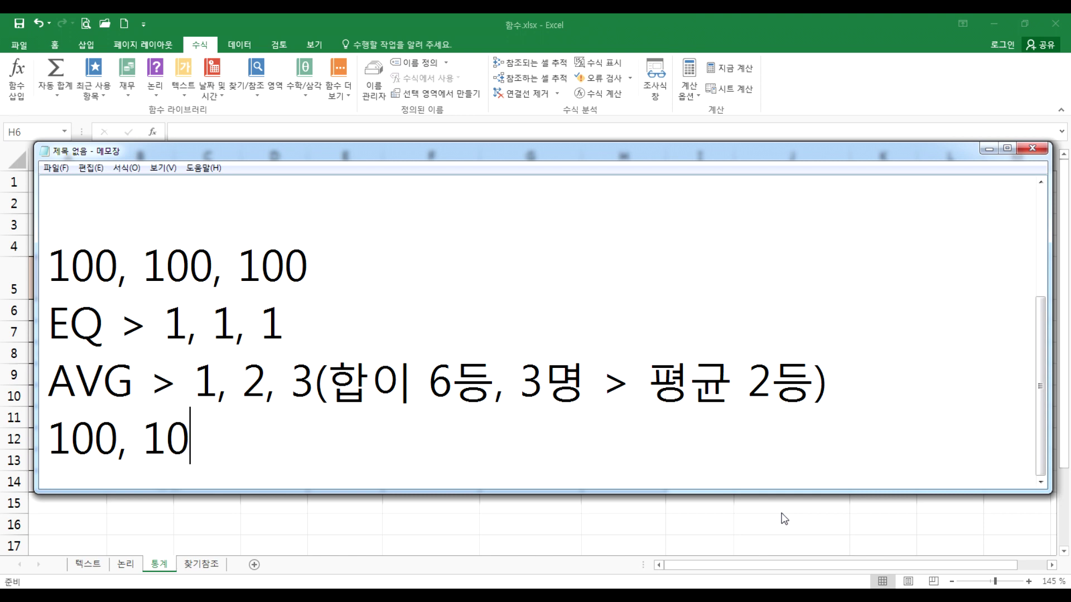
text(0, 90)
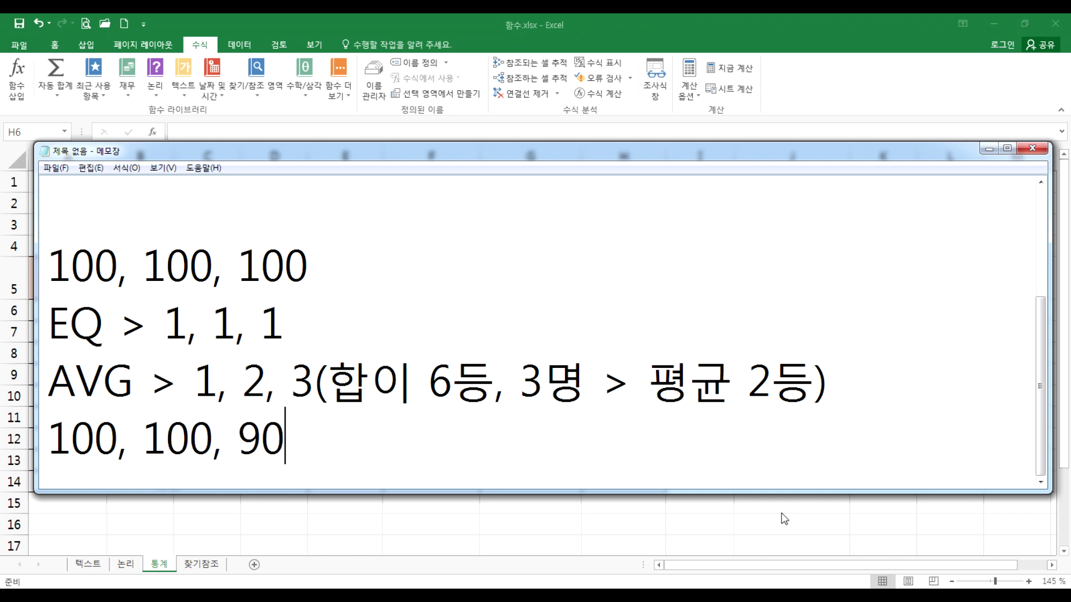
text((1, 1, 3)
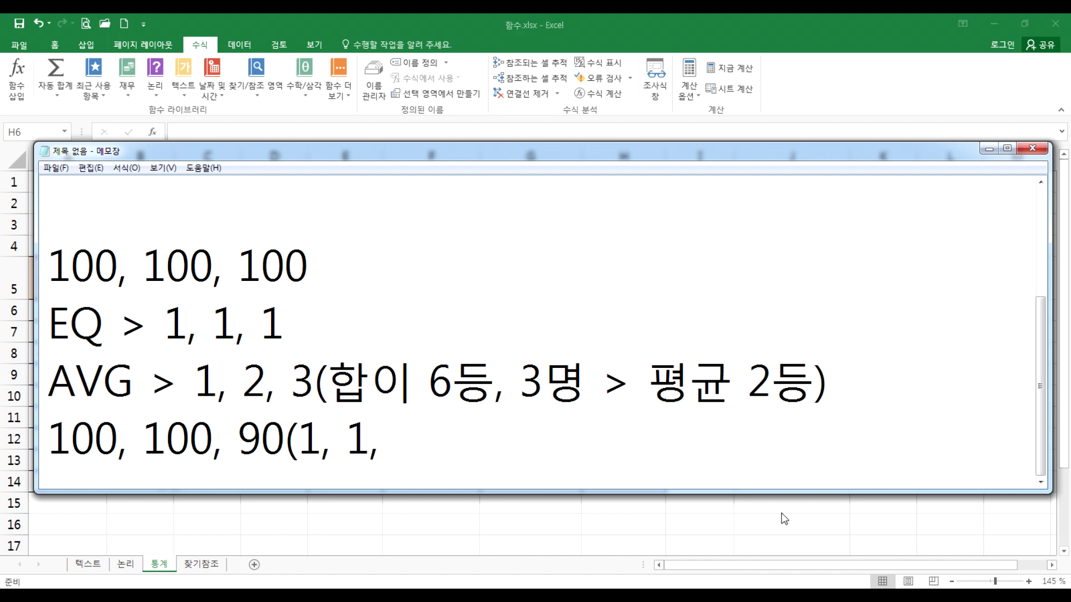
key(BackSpace)
key(BackSpace)
text(2, 3)
drag(298, 436, 371, 436)
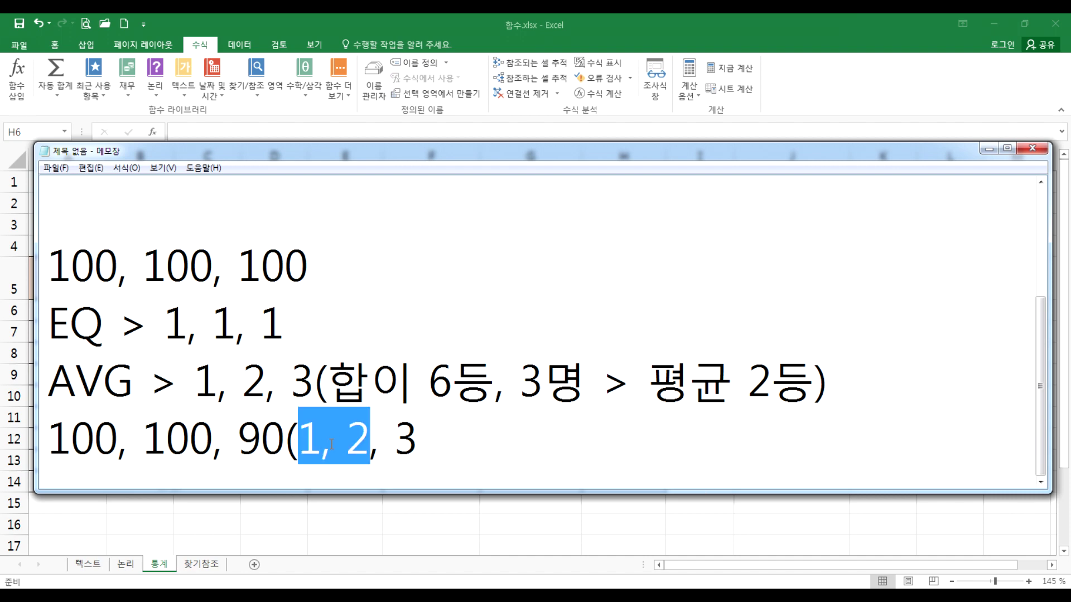
Explain that ranks 1 and 2 summed and divided by 2 give 1.5등.
click(490, 442)
text(, 1)
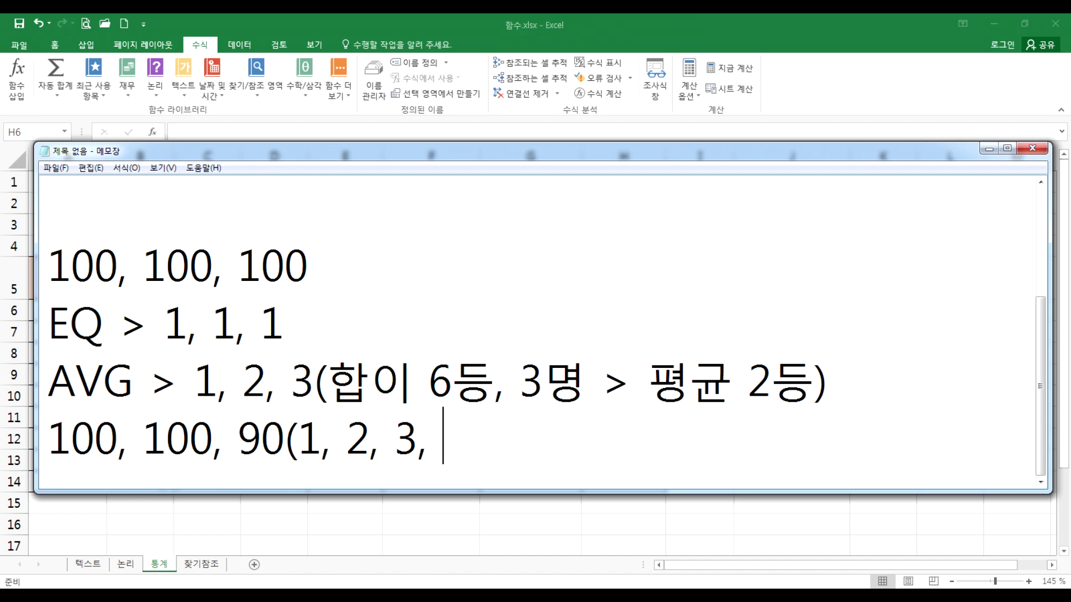
text(/2)
key(BackSpace)
key(BackSpace)
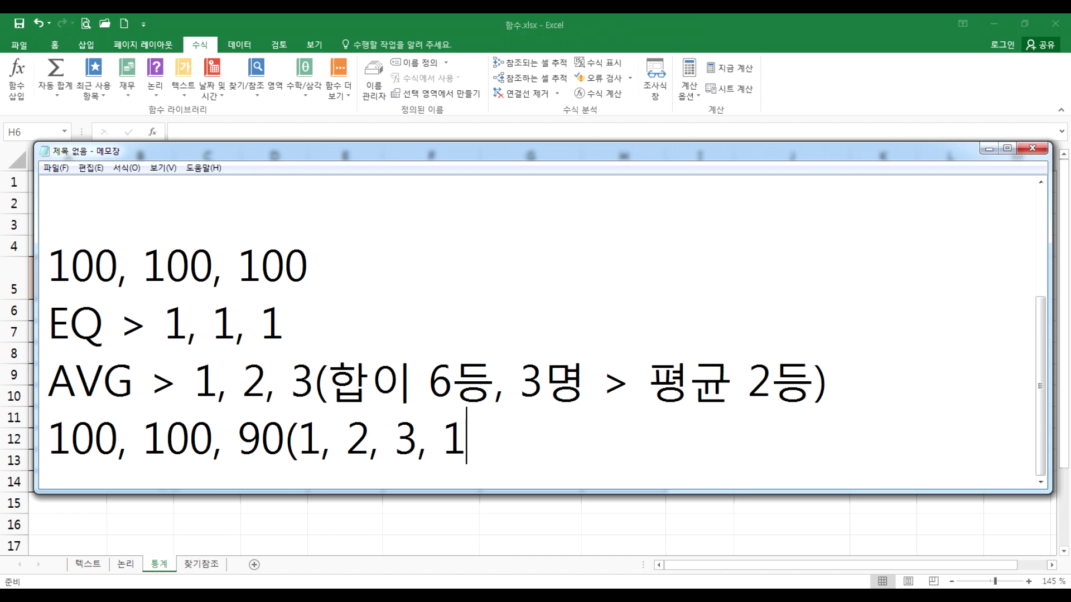
text(등과)
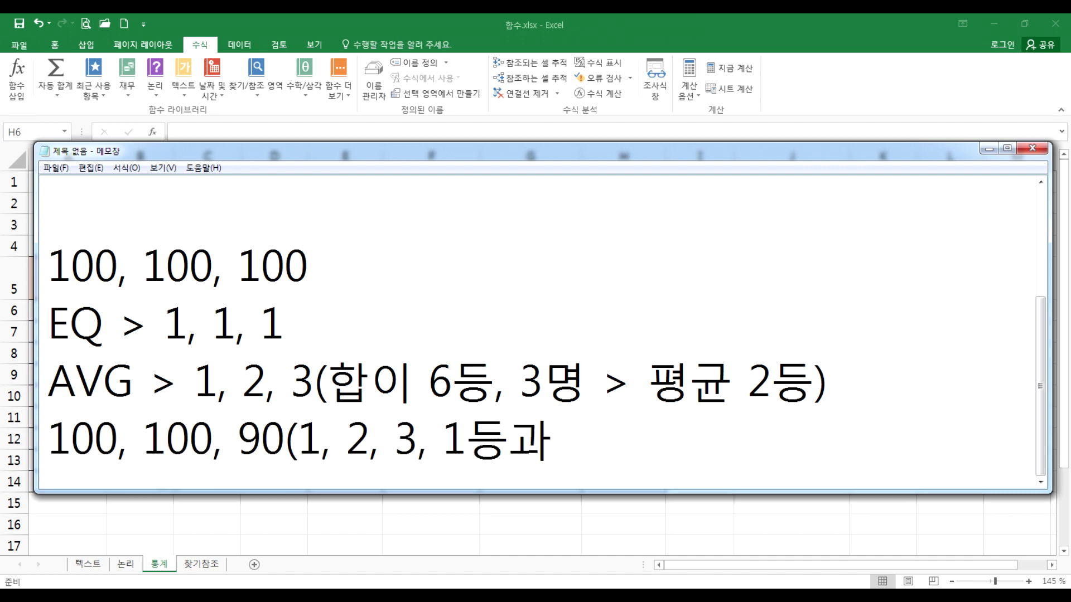
text( 2등 > 3등)
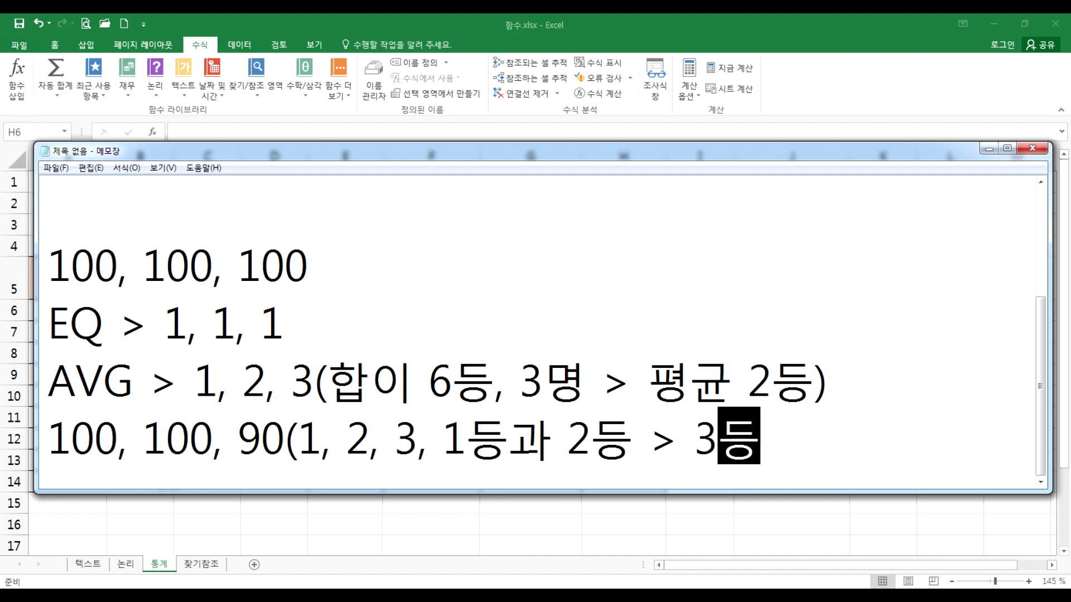
text(, 2)
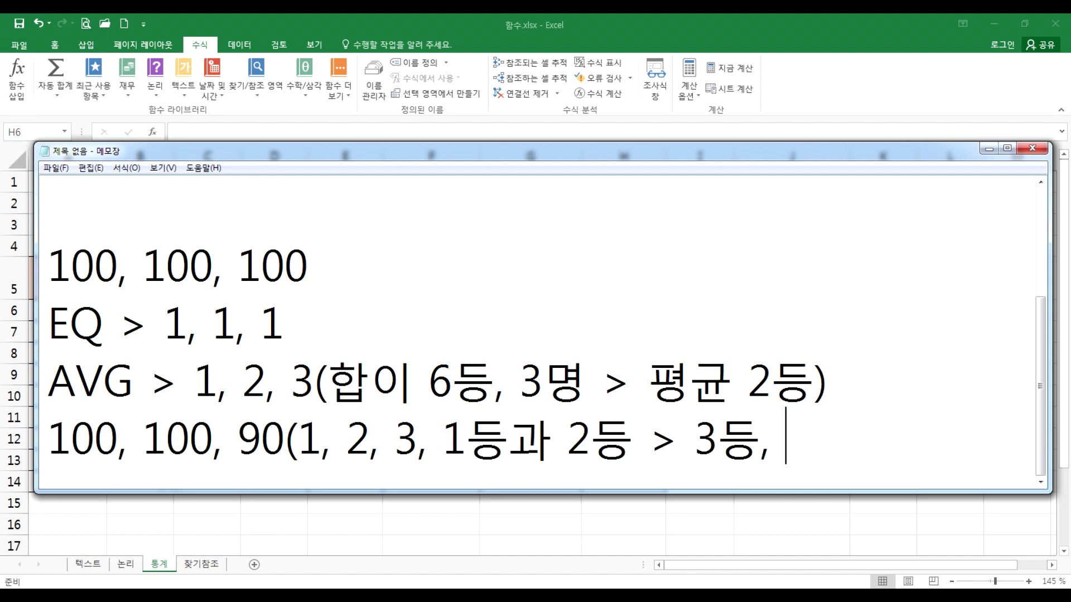
text(로 나누면)
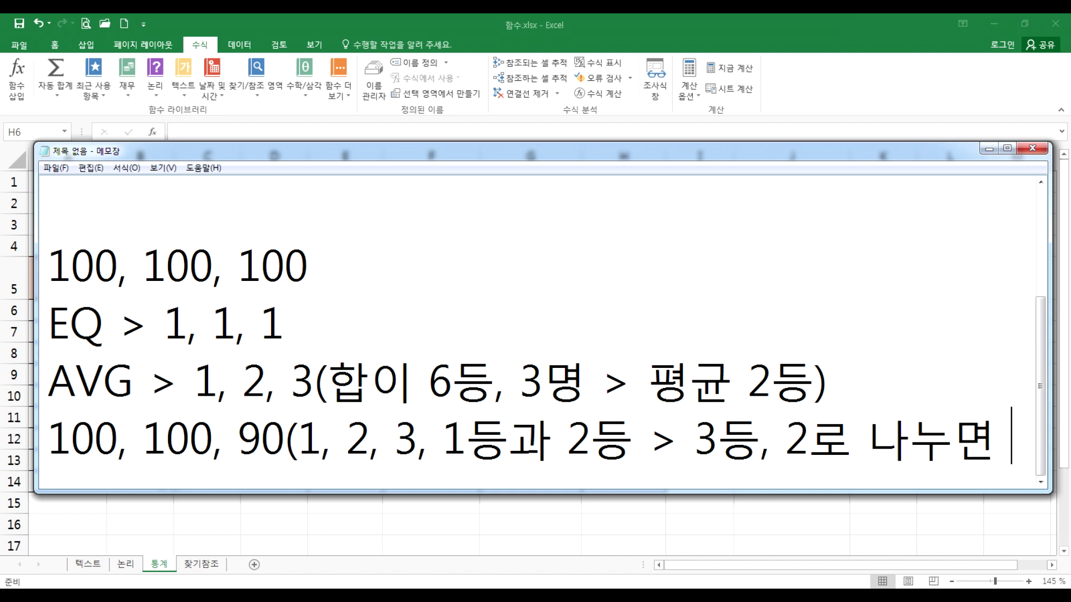
key(Return)
text(1.,5)
key(BackSpace)
key(BackSpace)
text(5)
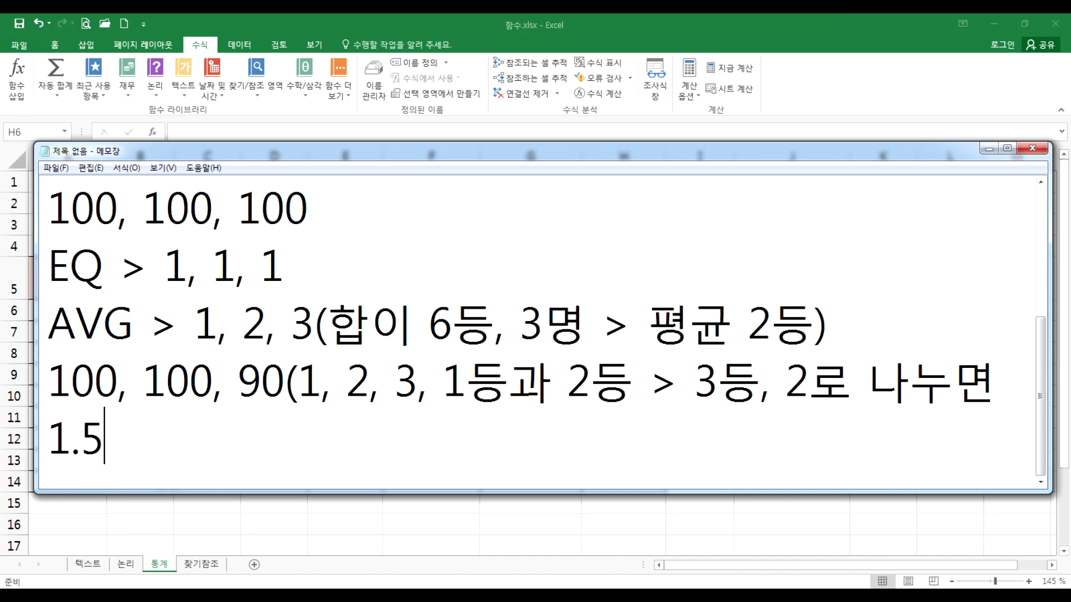
text(등)
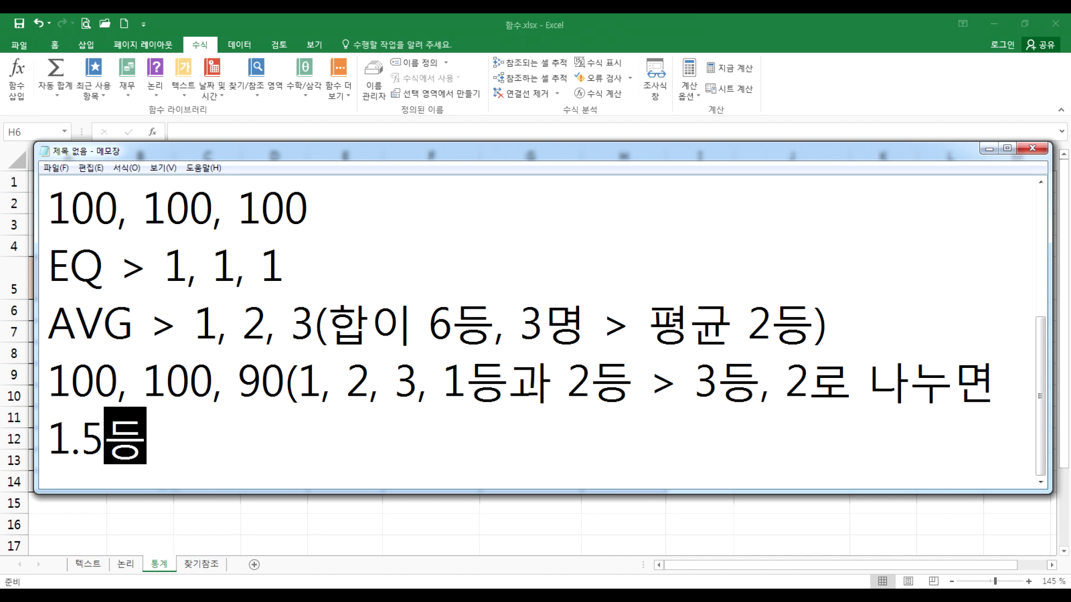
drag(72, 385, 262, 385)
click(252, 429)
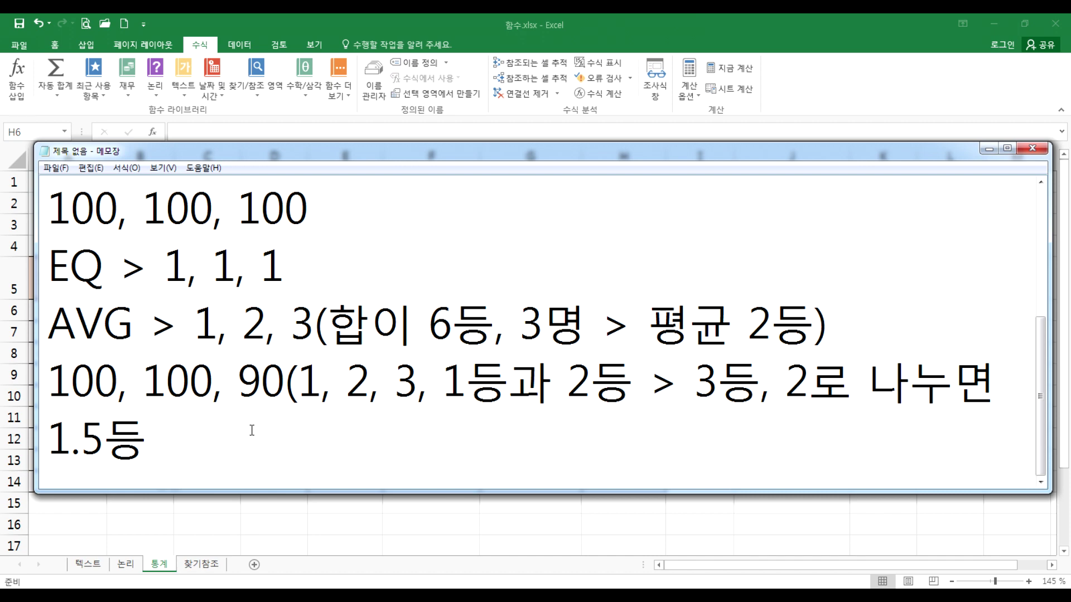
drag(167, 270, 288, 274)
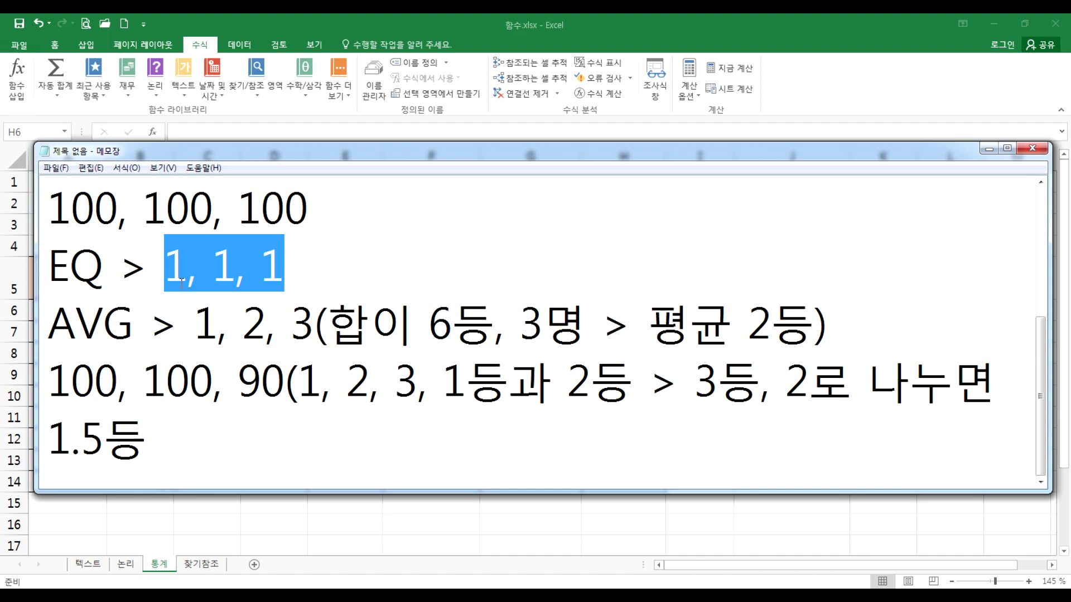
scroll(180, 363, up, 1)
scroll(180, 363, down, 1)
click(163, 268)
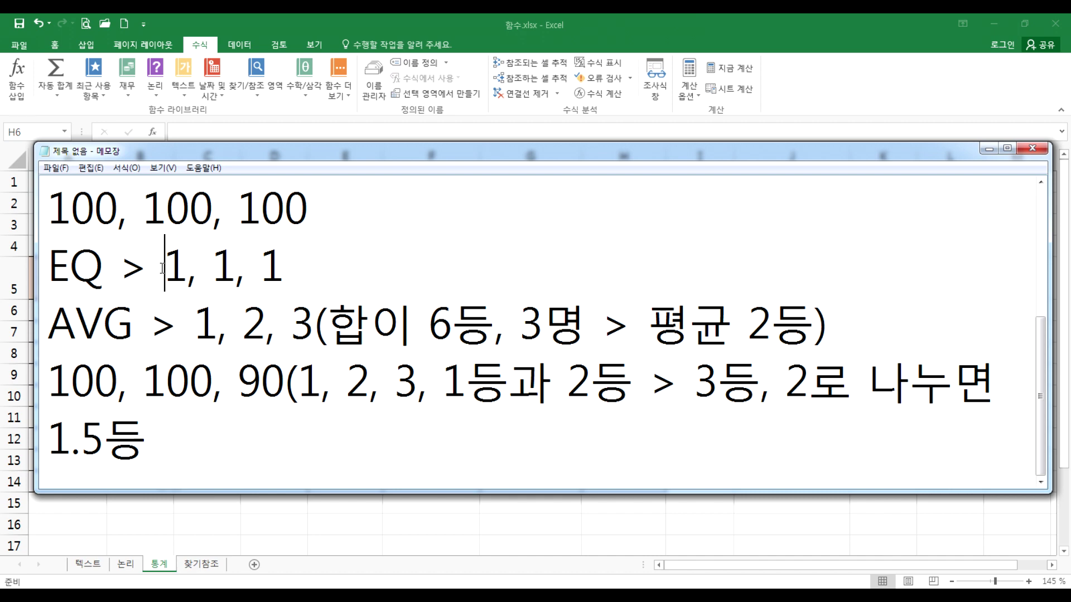
scroll(162, 268, up, 1)
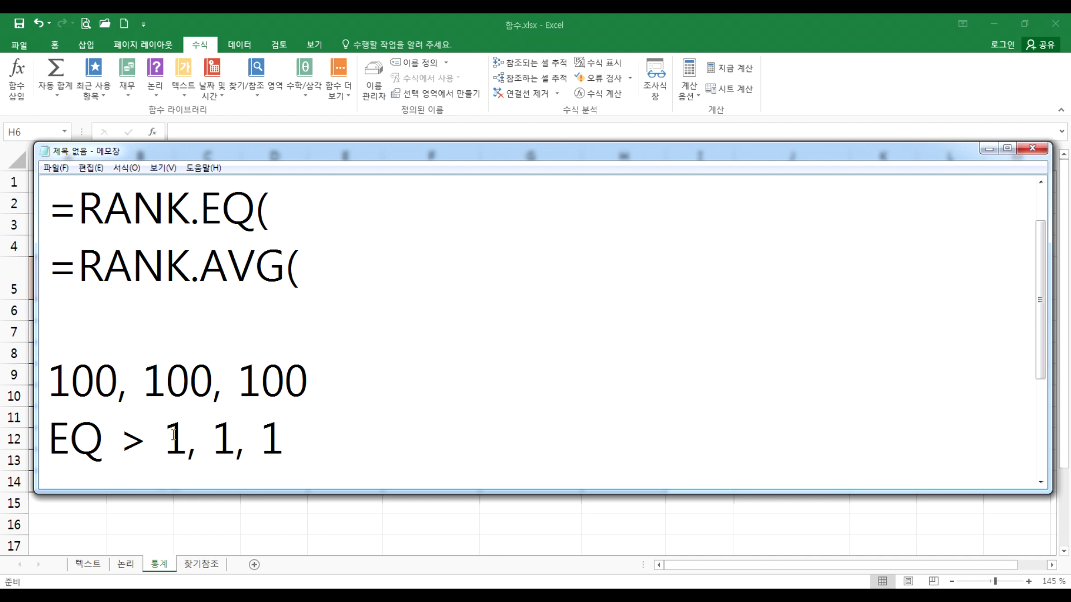
Copy the =RANK.EQ( line and paste it below the 1.5등 example.
scroll(174, 435, down, 1)
click(164, 259)
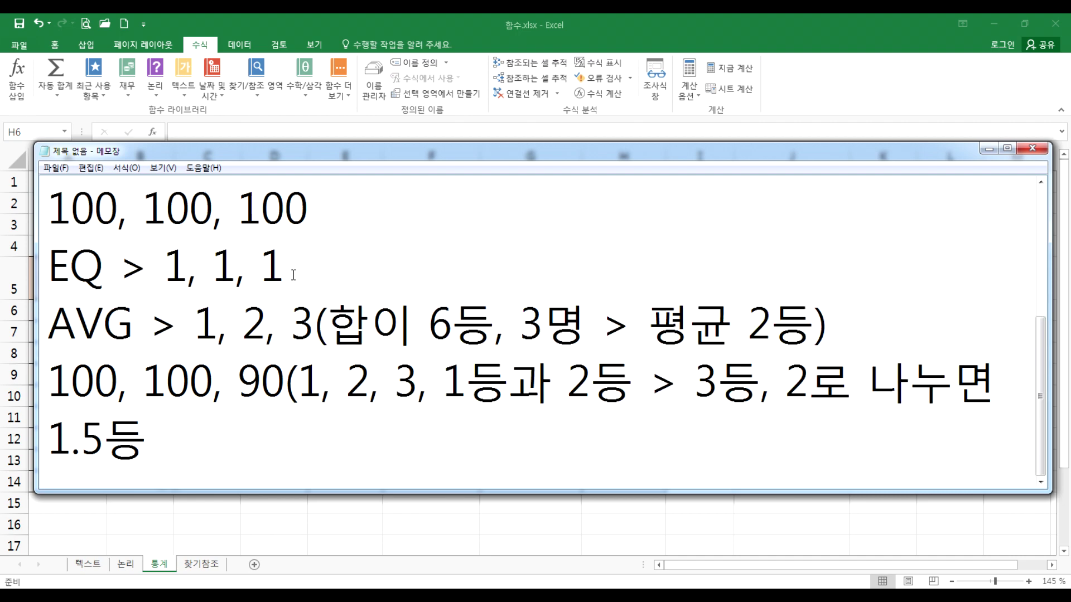
scroll(260, 337, up, 2)
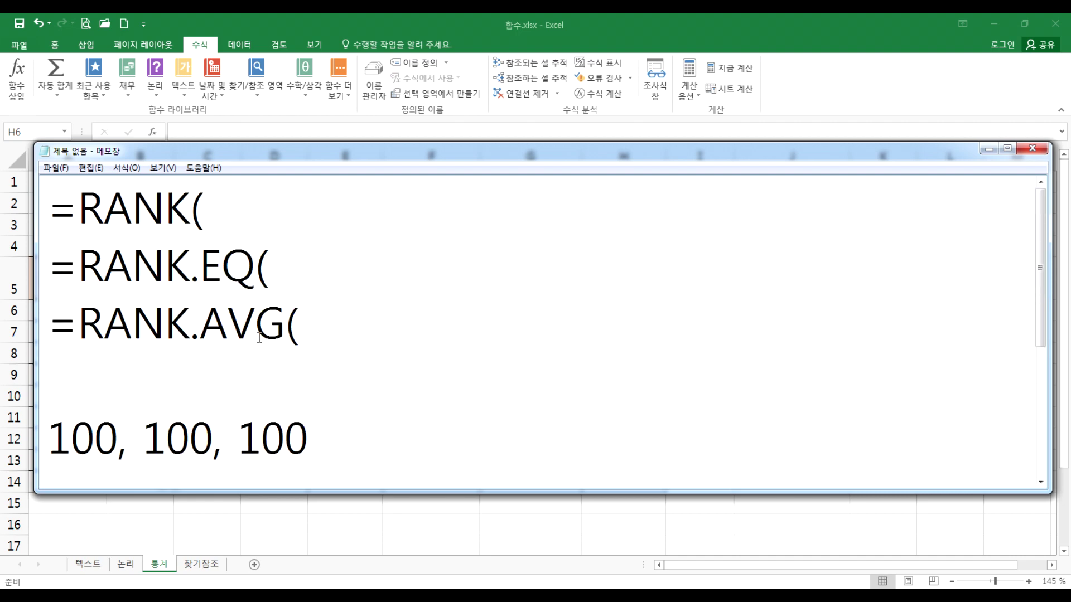
click(321, 331)
drag(49, 265, 365, 273)
key(ctrl+c)
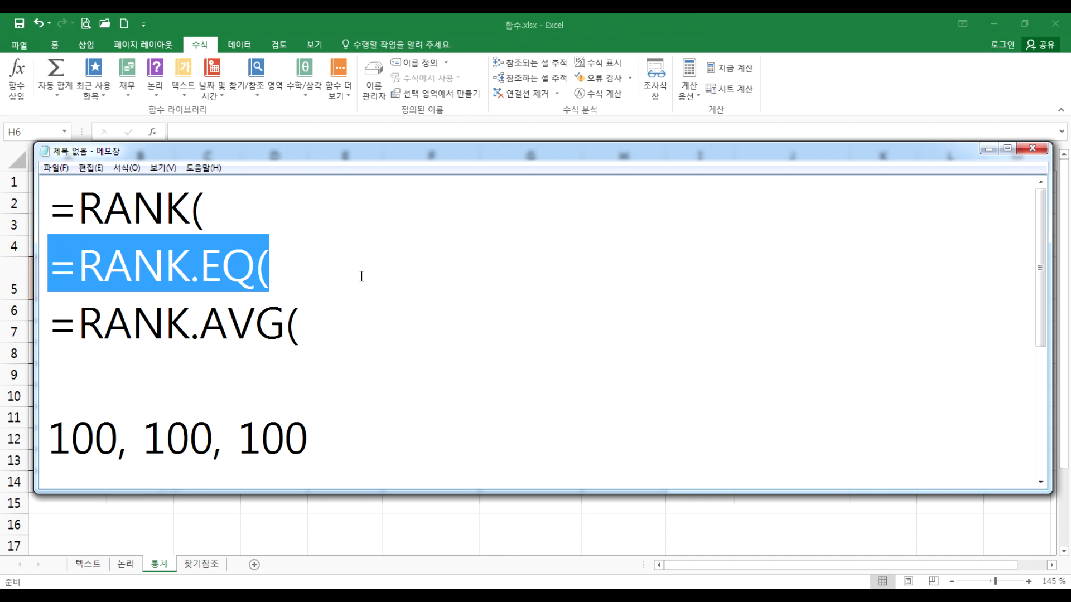
scroll(232, 426, down, 2)
click(227, 445)
key(Return)
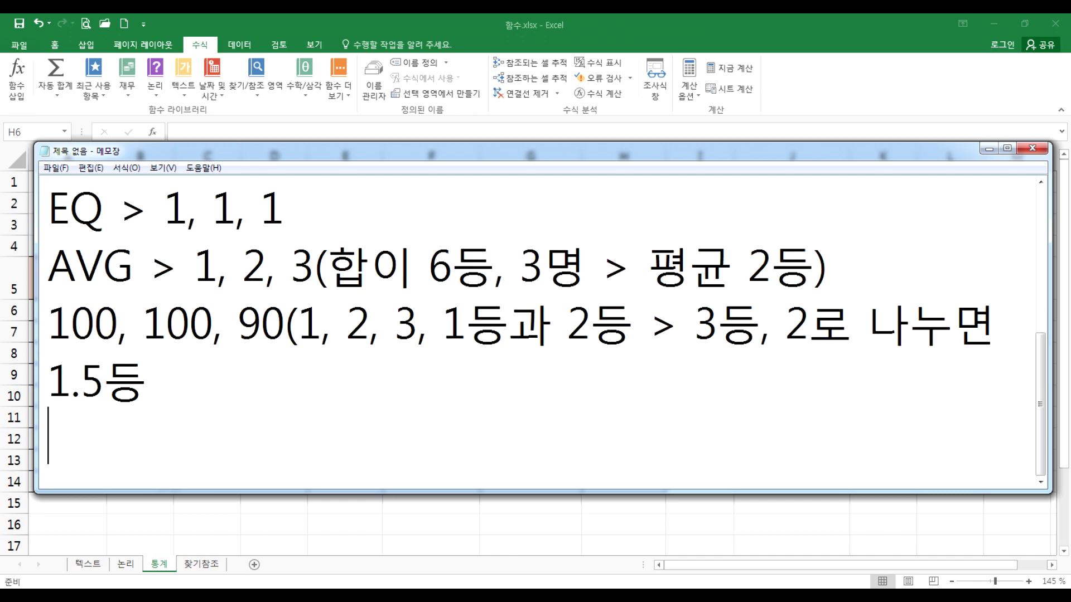
key(Return)
key(ctrl+v)
key(Return)
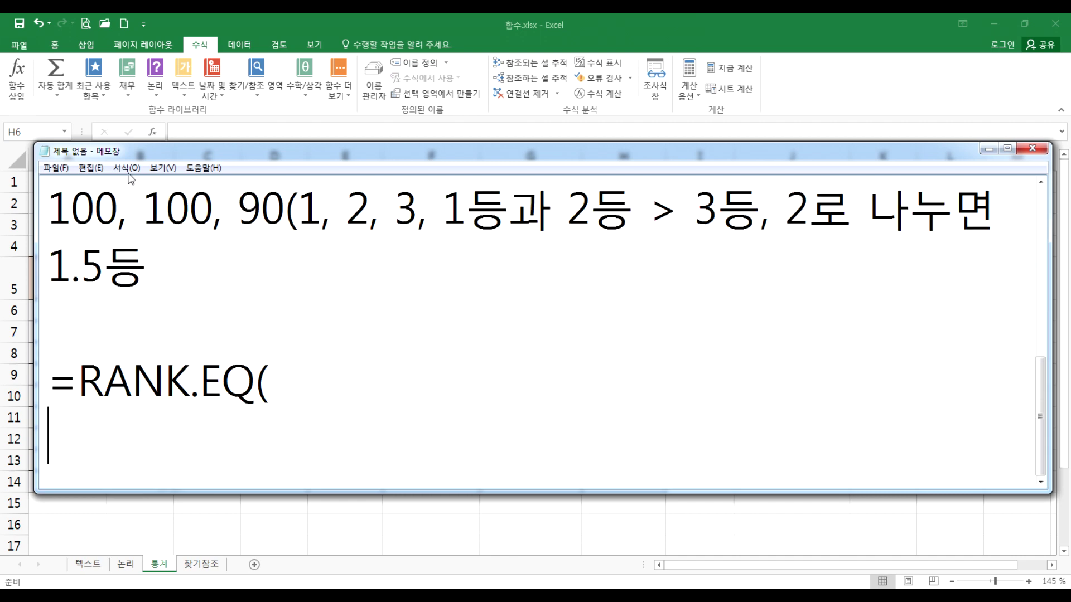
Maximize Notepad and set the font size to 36.
double_click(150, 151)
click(95, 36)
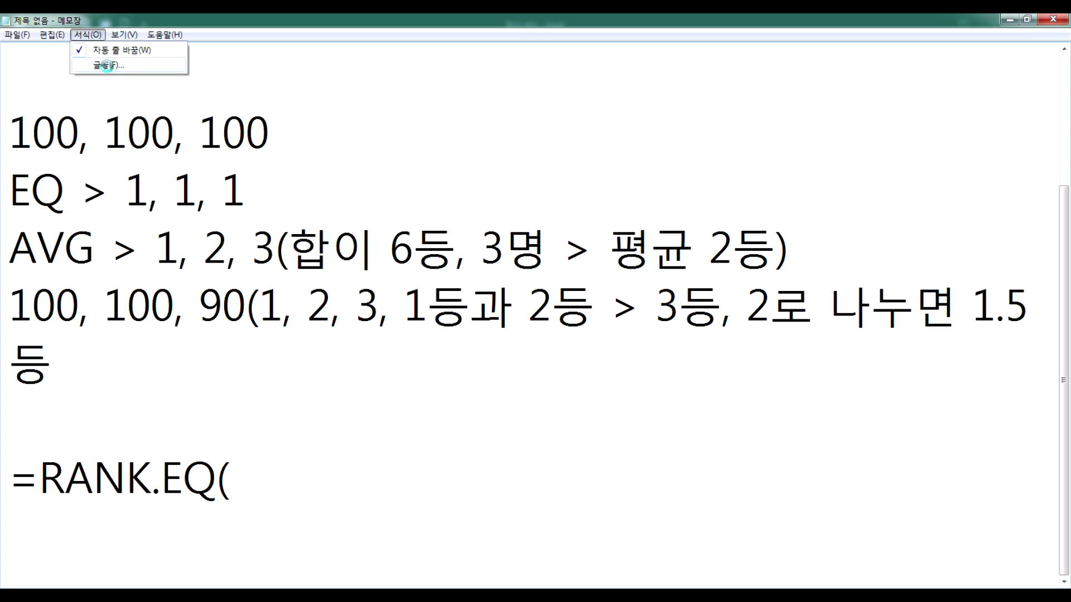
click(107, 66)
click(261, 210)
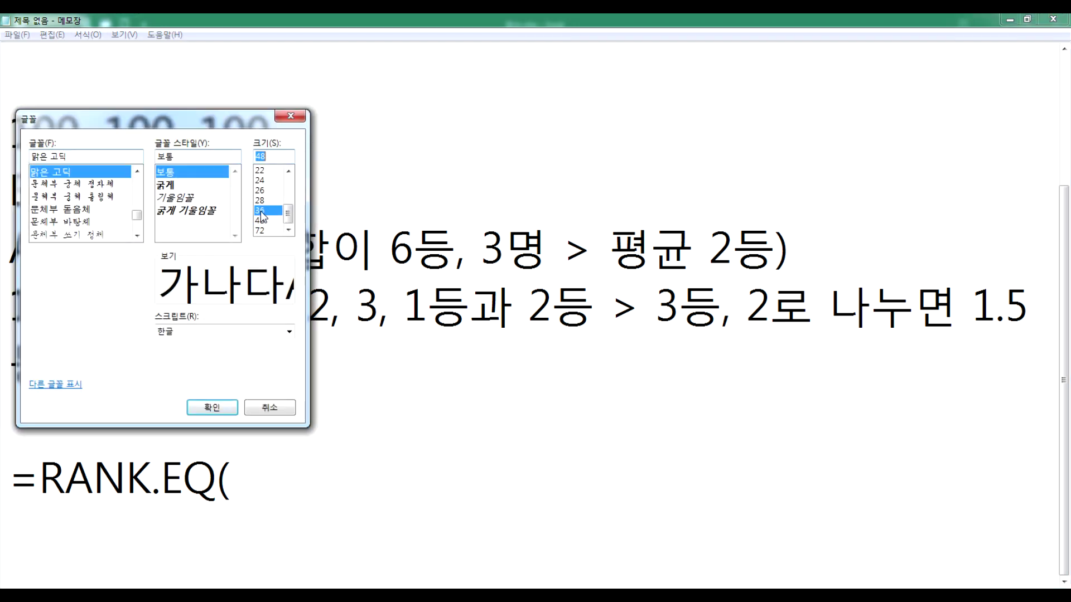
click(220, 407)
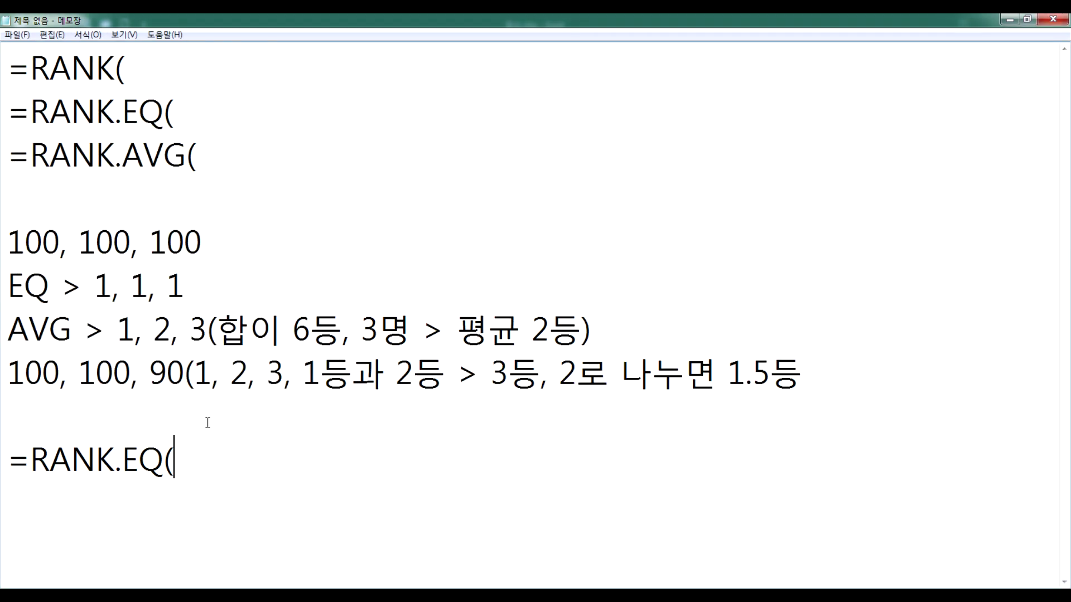
Back in Excel, highlight ARS votes F6:F13 and judges' scores G6:G13, then select H6.
key(alt+Tab)
click(618, 314)
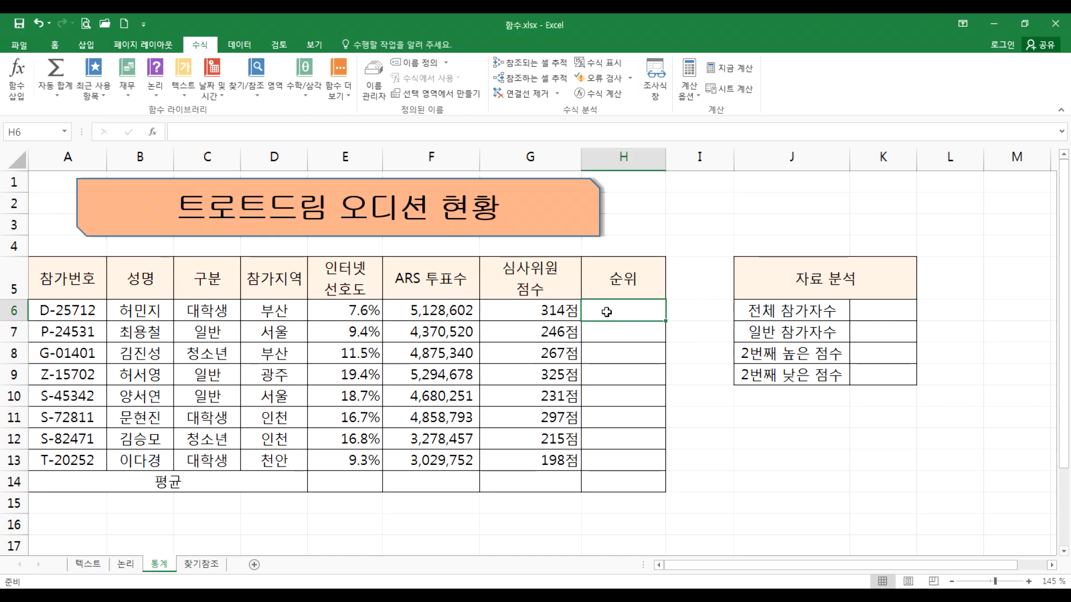
drag(427, 310, 427, 462)
drag(527, 311, 530, 460)
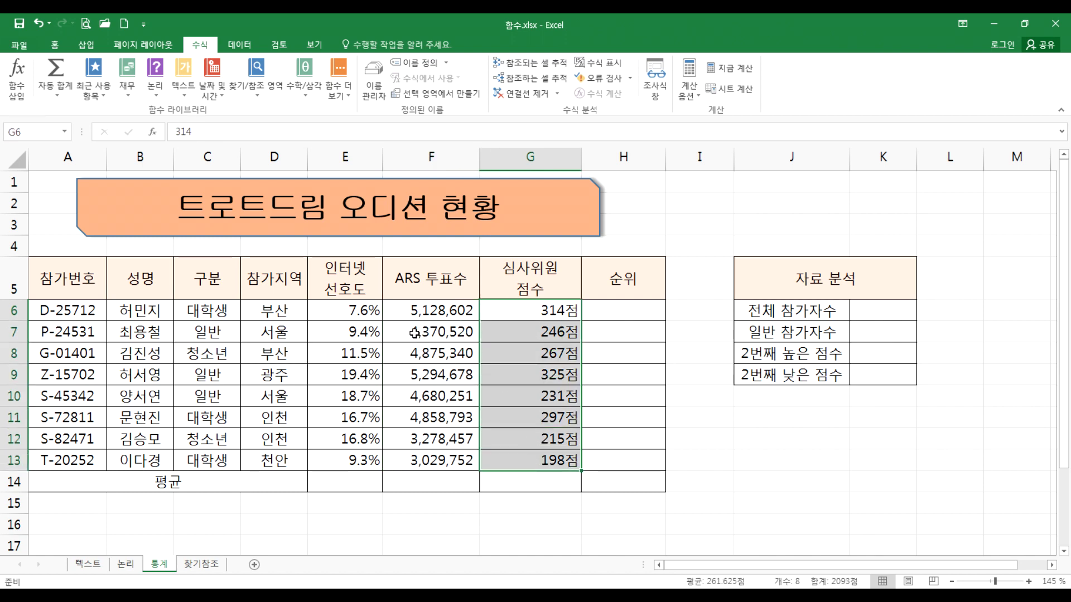
click(607, 306)
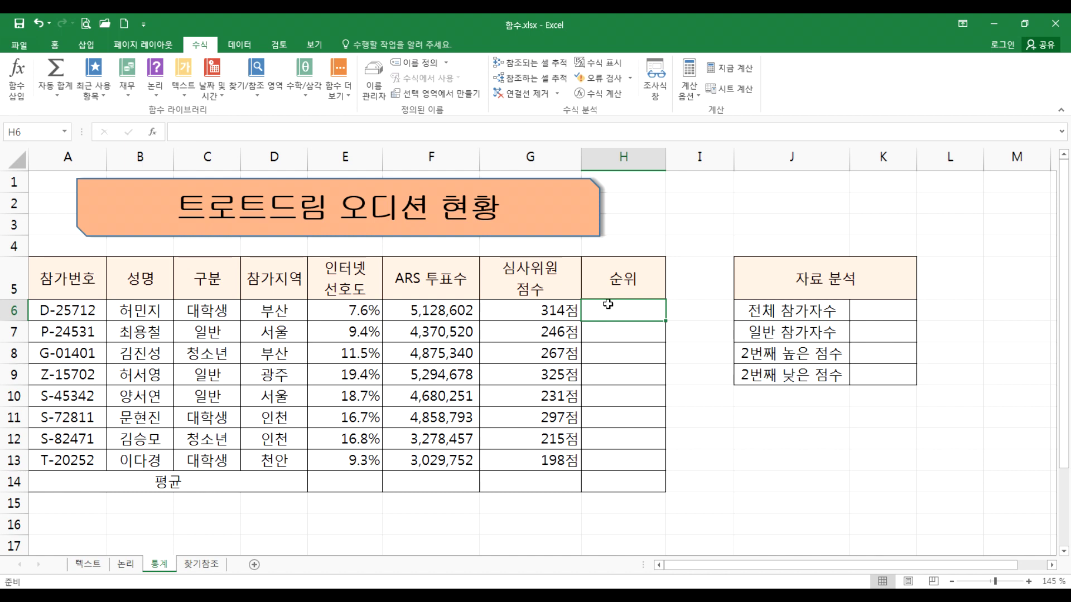
drag(409, 310, 431, 463)
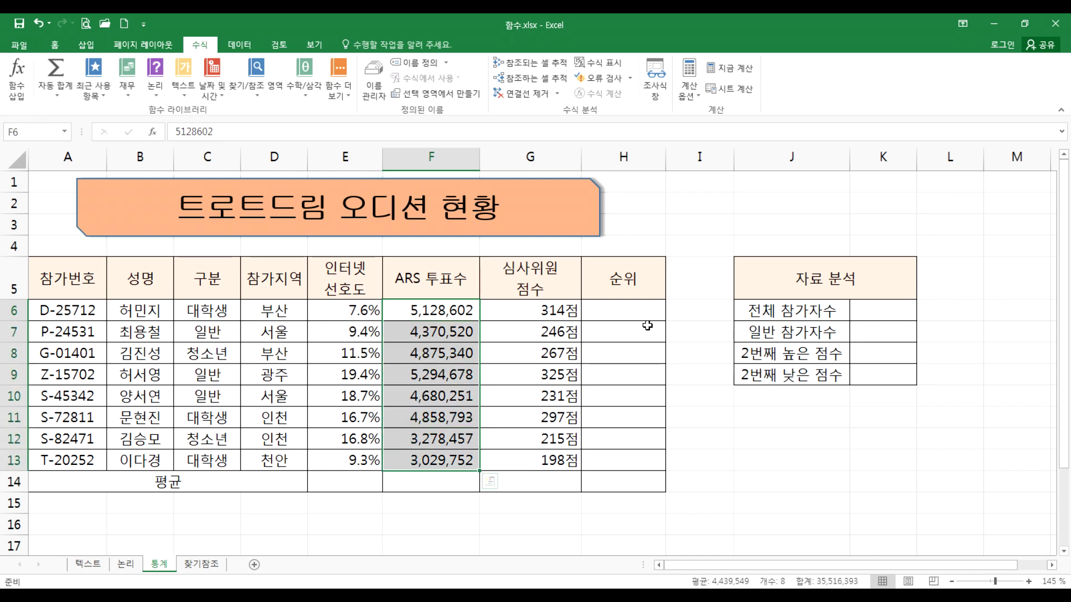
click(632, 308)
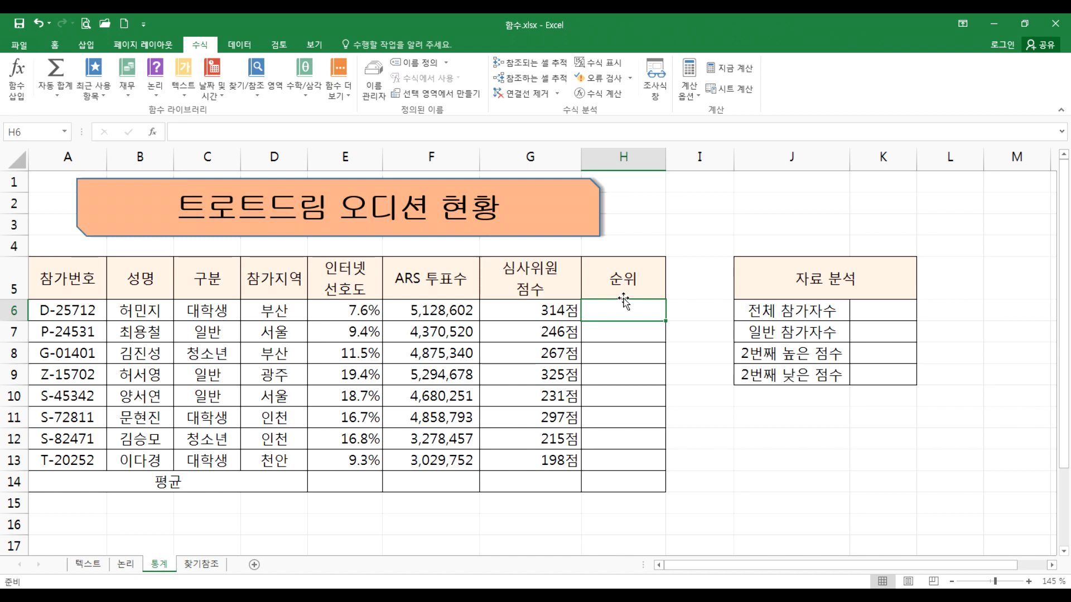
scroll(650, 331, up, 3)
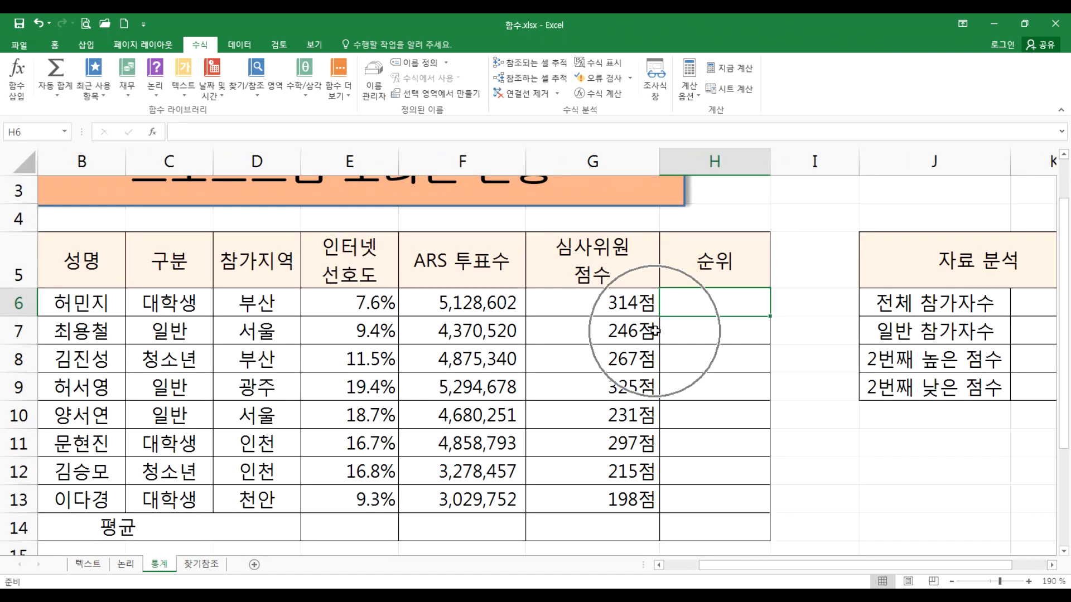
Enter =RANK.EQ(F6,F6:F13) in H6 to rank the first contestant's ARS votes.
text(=R)
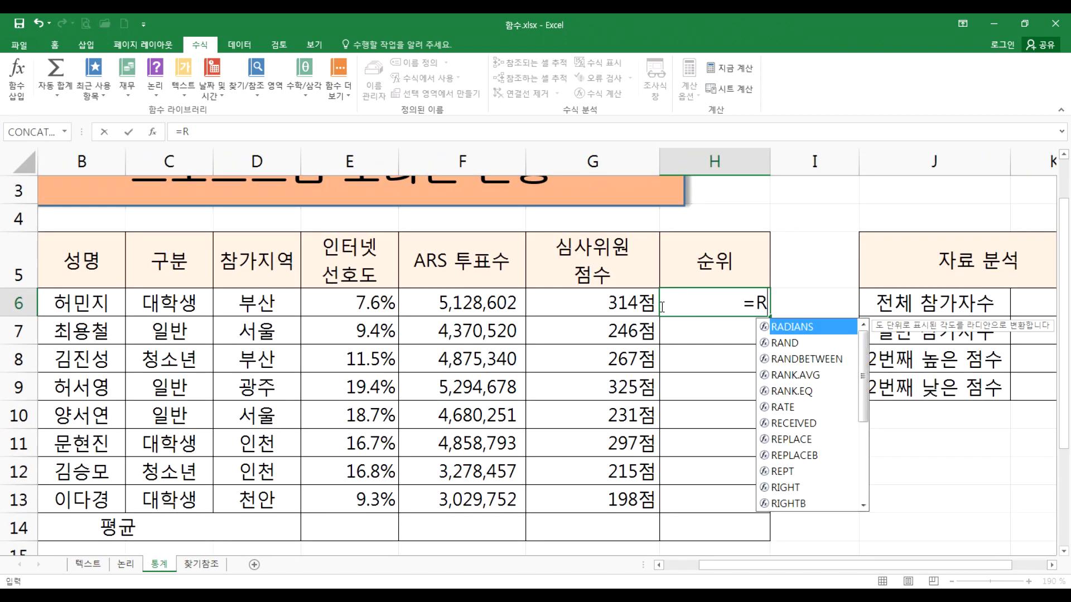
text(ANK.)
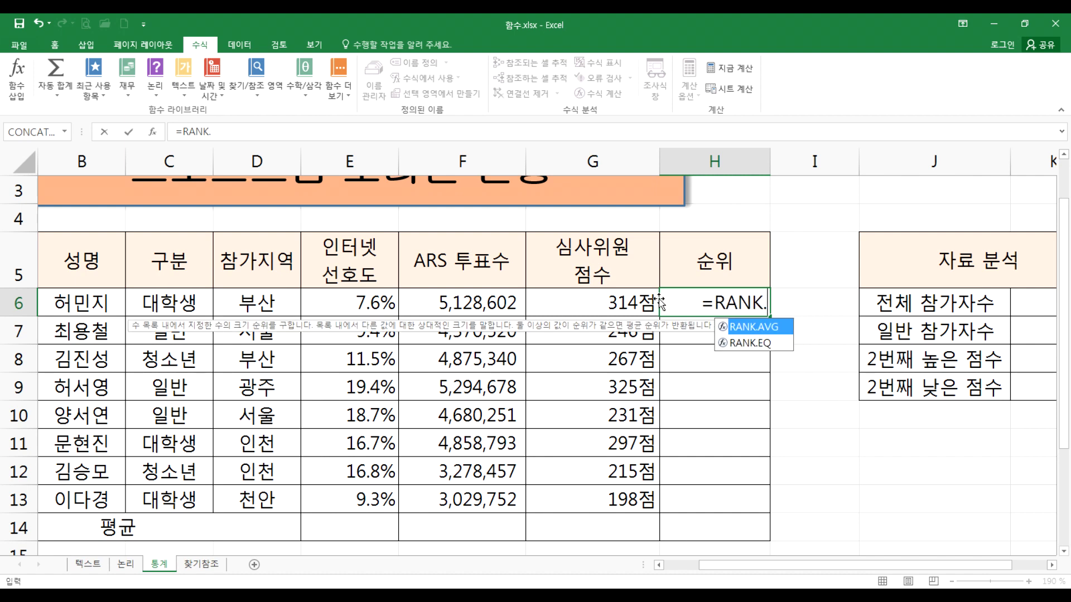
text(EQ()
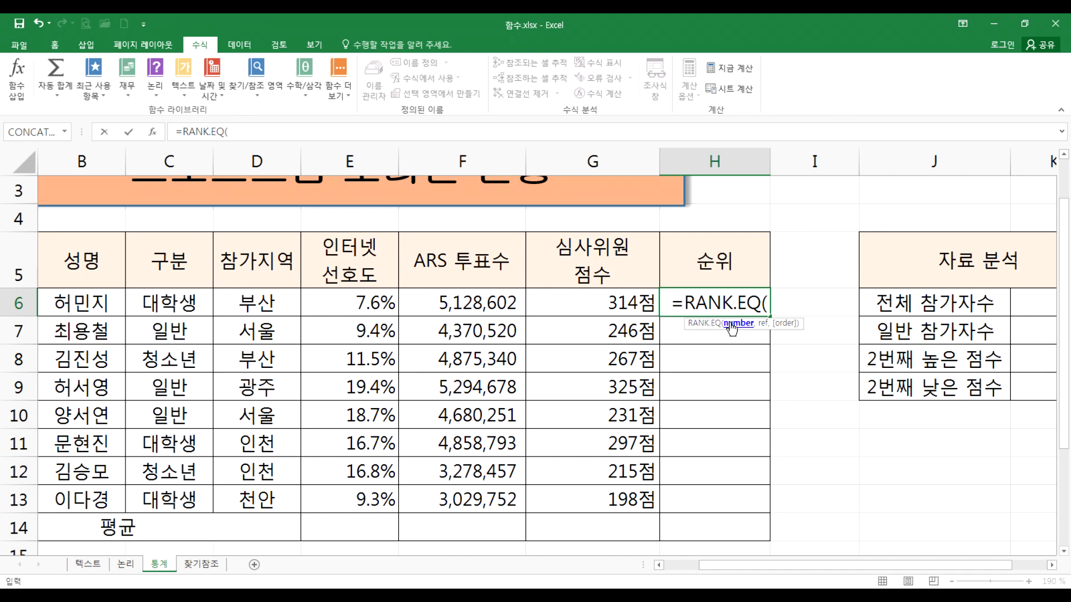
click(449, 304)
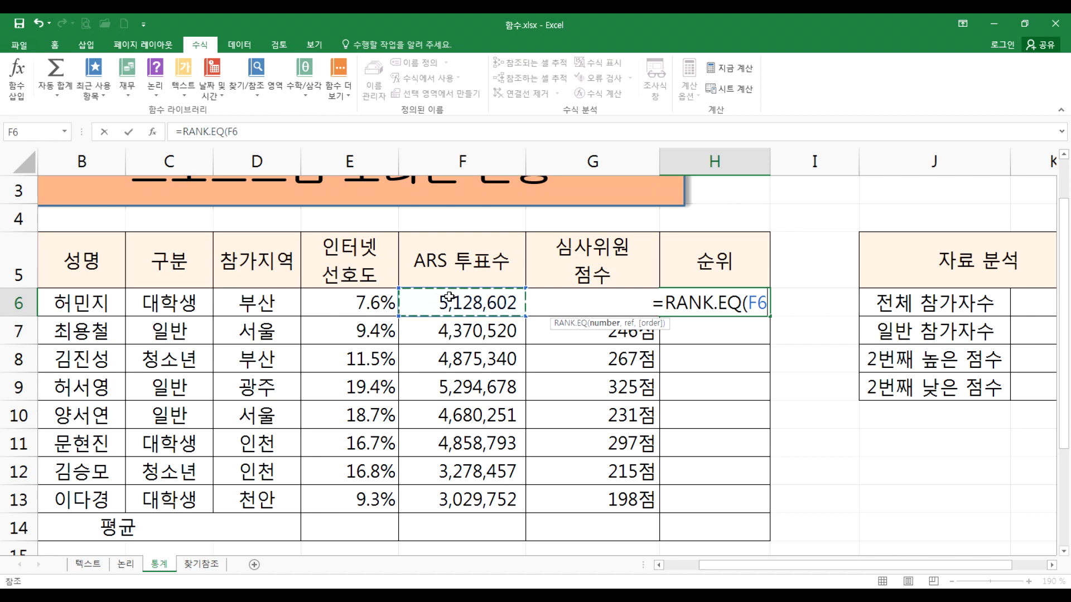
text(,)
drag(428, 301, 430, 494)
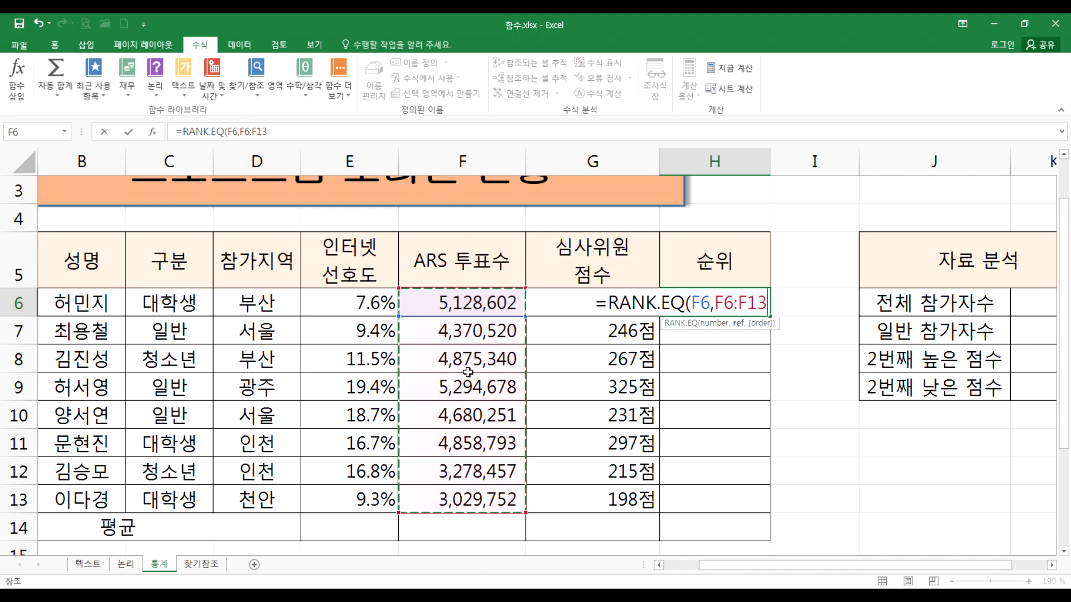
key(Return)
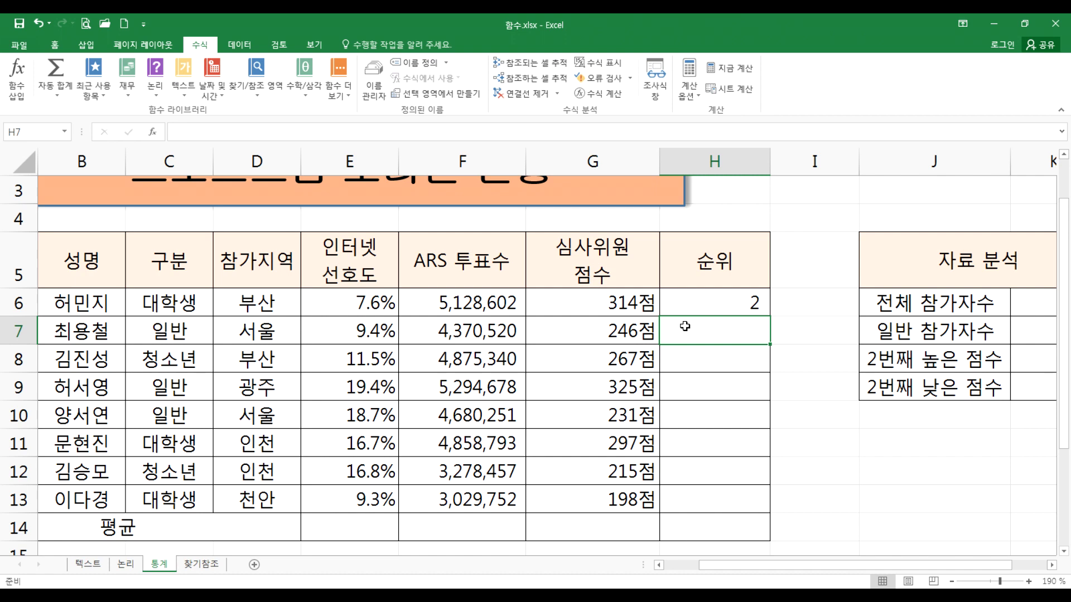
Enter =RANK.EQ(F7,F6:F13) in H7 to rank the second participant's votes.
text(=RAN)
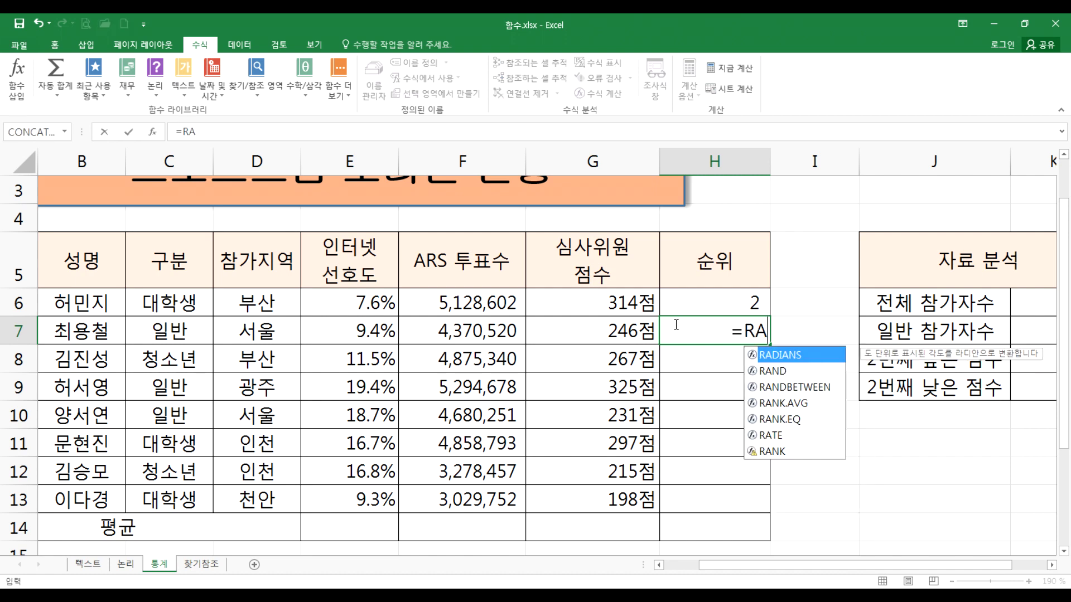
double_click(769, 402)
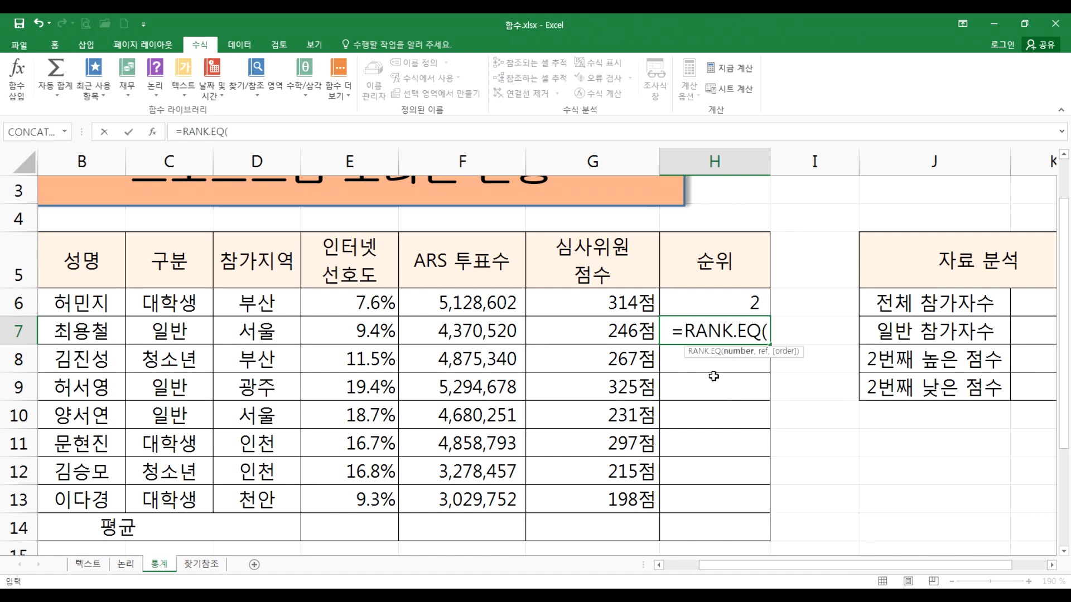
click(434, 333)
text(,)
drag(438, 294, 455, 495)
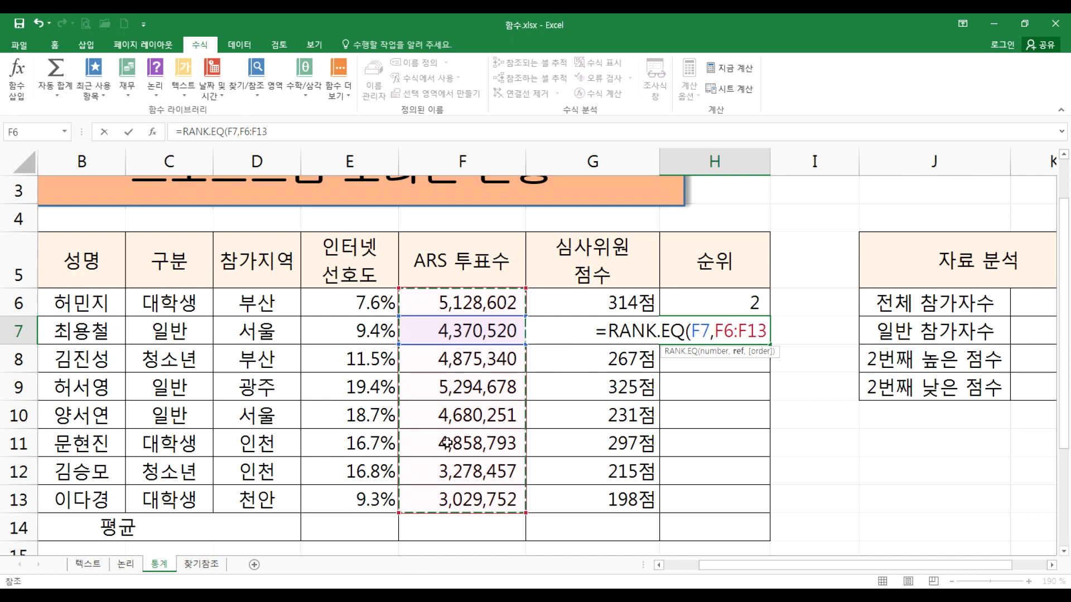
key(Return)
Enter =RANK.EQ(F13,F6:F13) in H13 for the last participant's rank.
drag(444, 305, 481, 490)
key(Return)
key(Return)
key(Return)
key(Return)
key(Return)
key(Return)
key(Return)
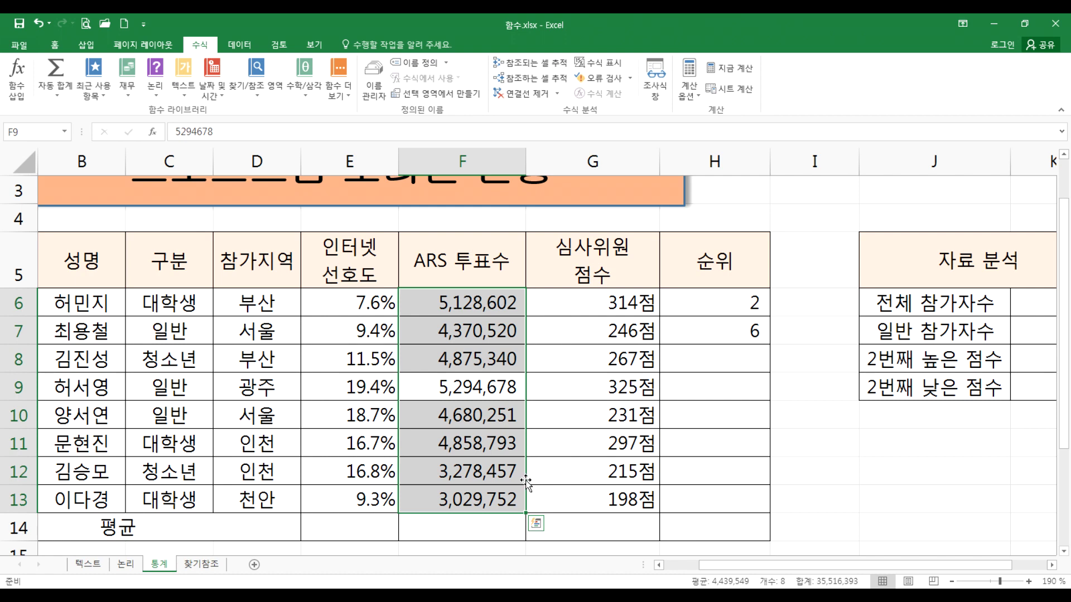
click(692, 486)
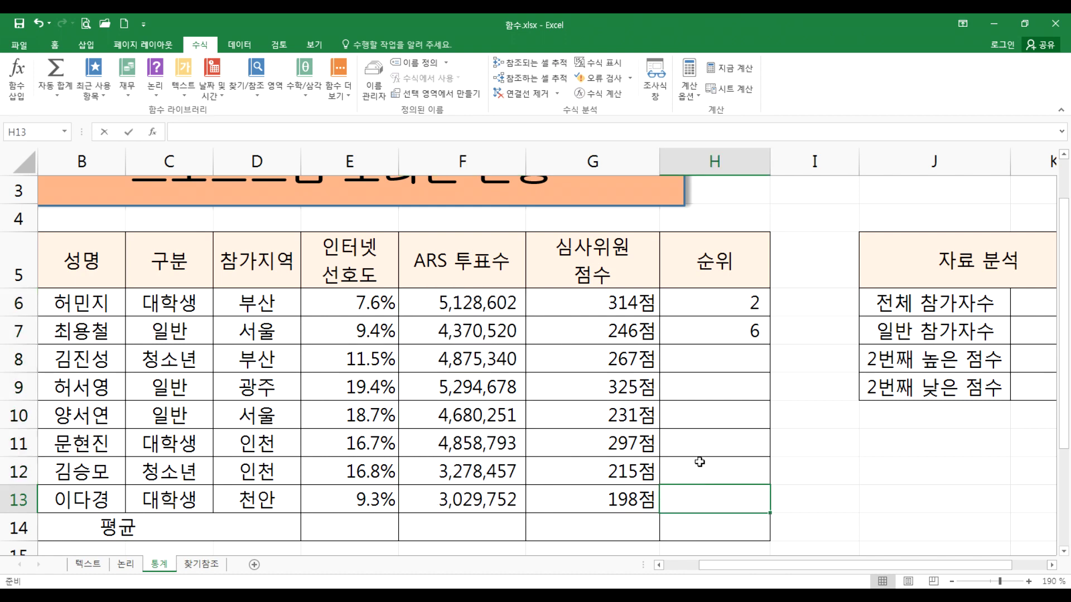
text(=RANK)
double_click(773, 540)
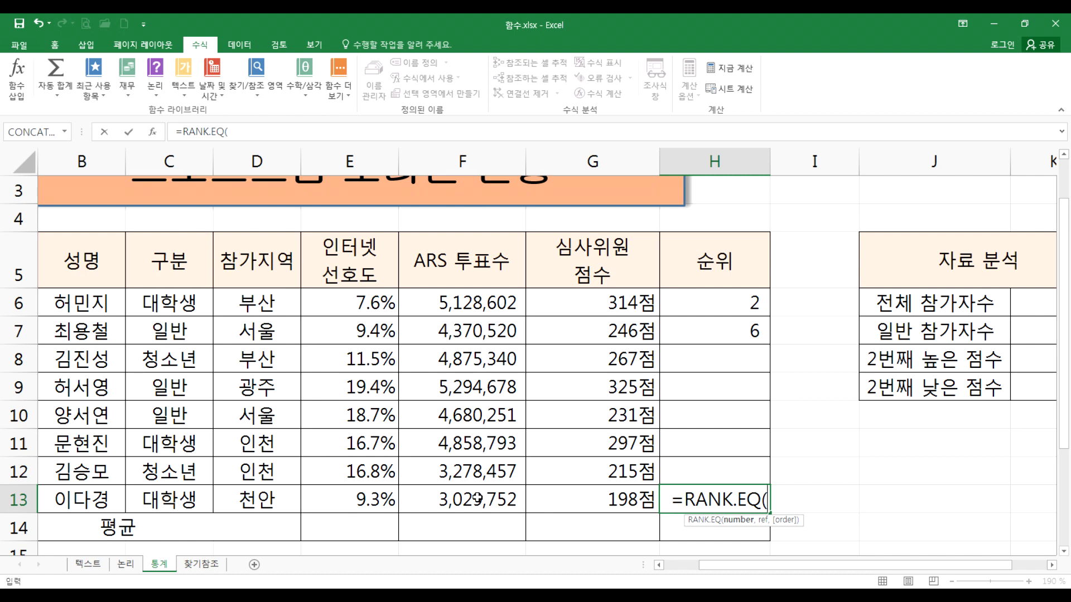
click(477, 498)
text(,)
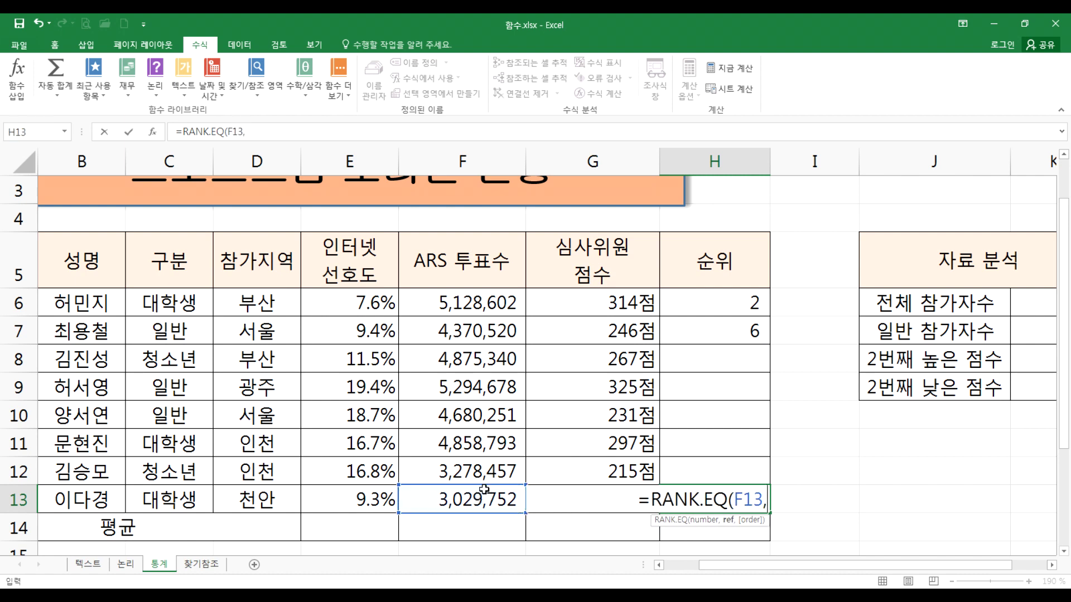
drag(451, 312, 463, 499)
key(Return)
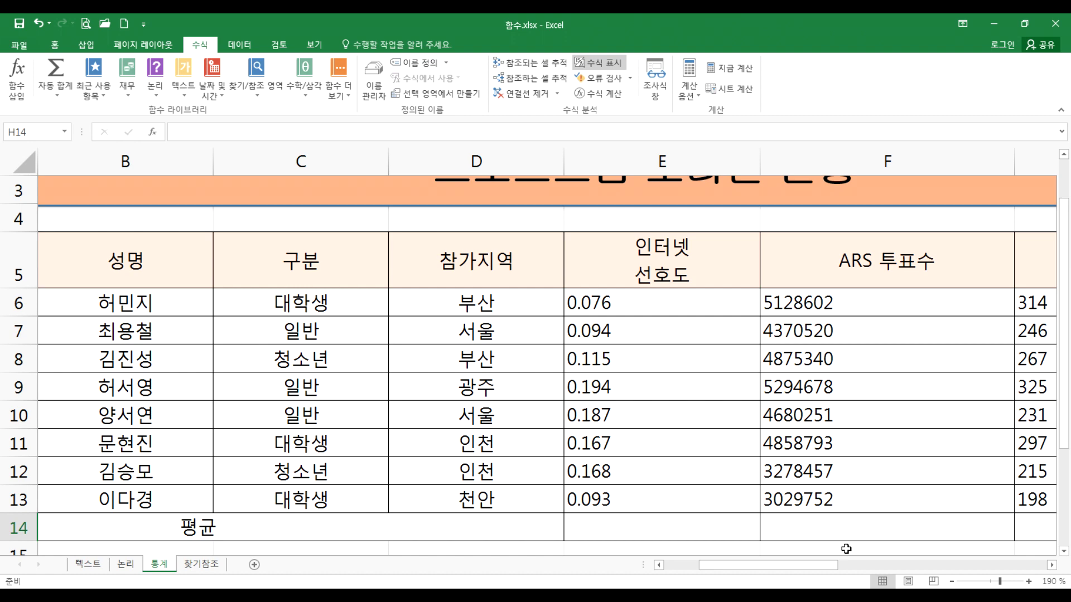
Scroll right to H6 and open its rank formula, leaving it unchanged.
drag(816, 567, 921, 567)
drag(384, 305, 391, 499)
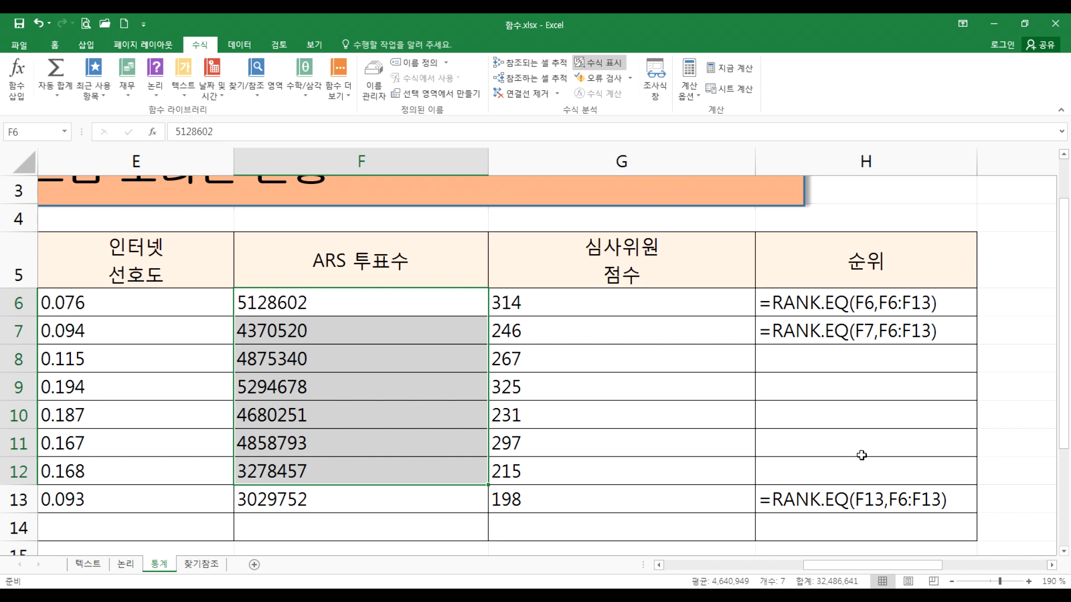
double_click(879, 302)
drag(879, 301, 930, 302)
key(Escape)
Check the F6:F13 vote cells and compare them with H13's formula references.
drag(324, 304, 335, 496)
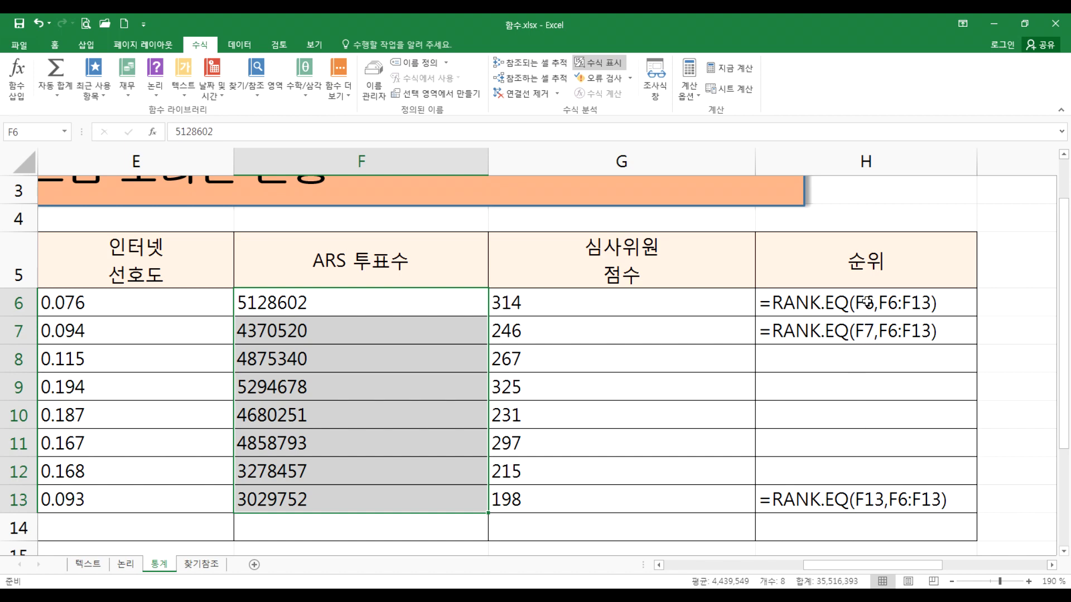
click(398, 307)
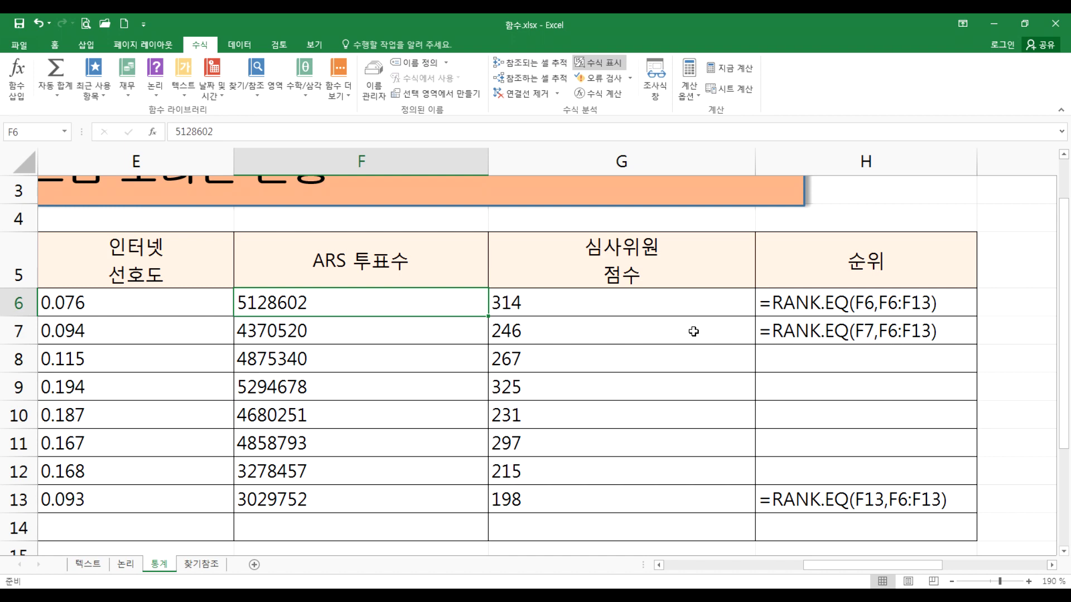
click(427, 330)
click(854, 361)
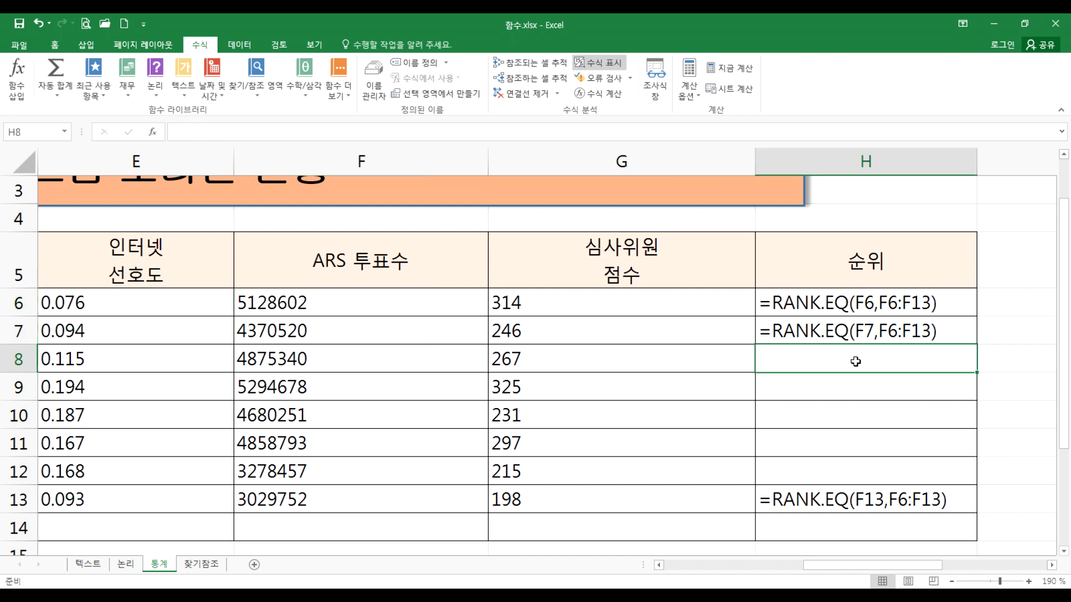
click(407, 368)
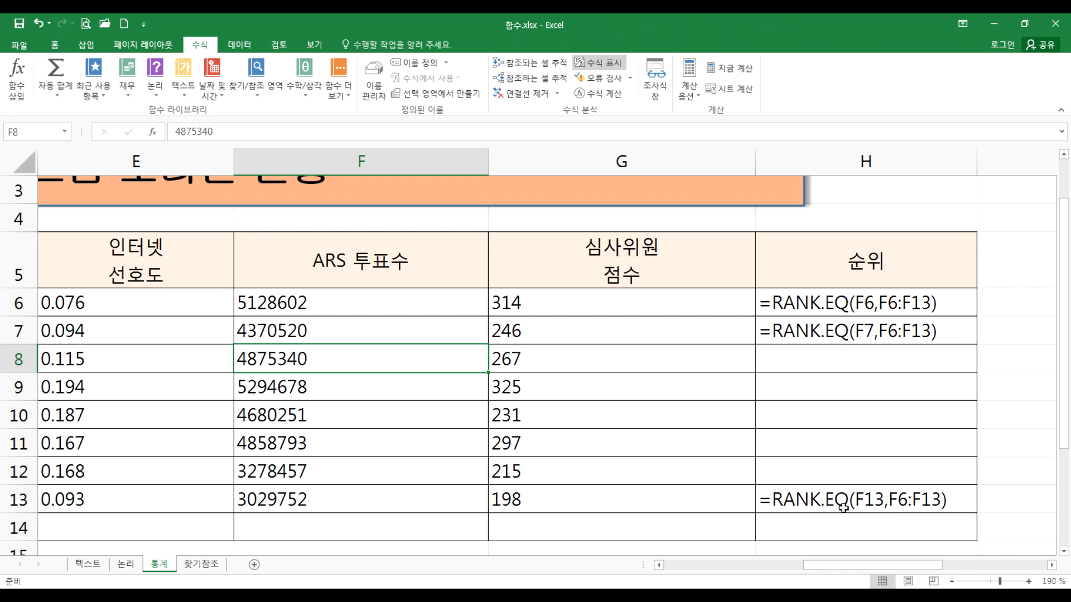
double_click(865, 506)
click(669, 503)
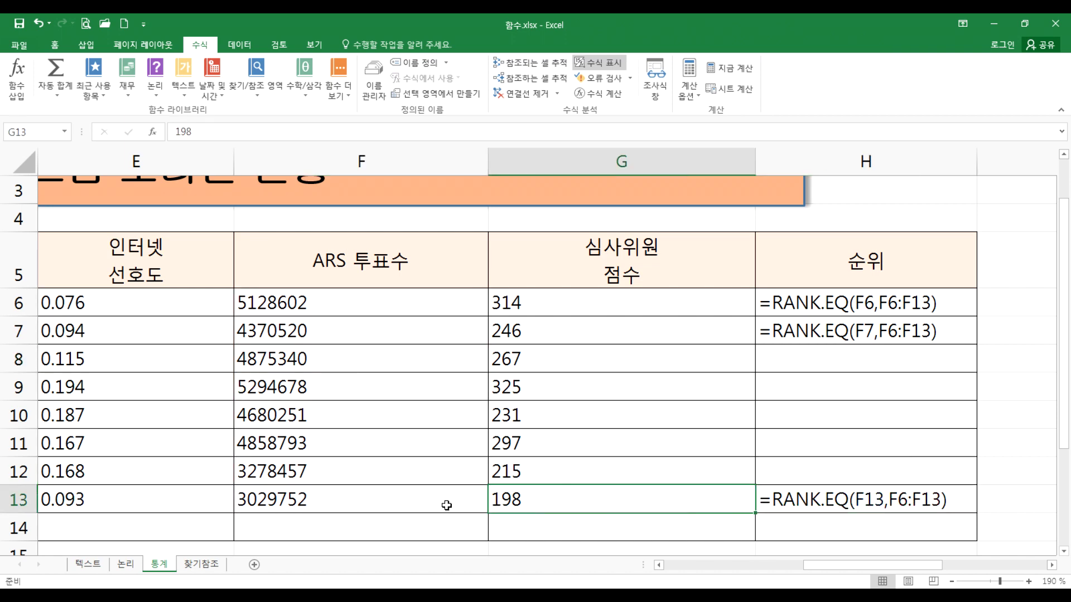
click(446, 505)
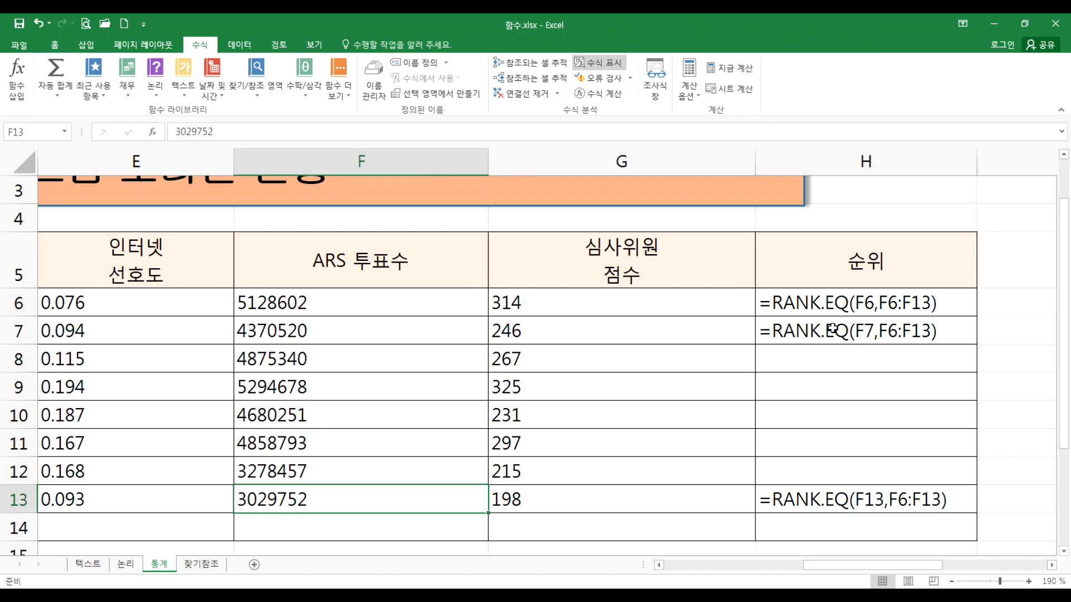
Edit H6 so its formula reads =RANK.EQ(F6,$F$6:$F$13) with an absolute range.
double_click(860, 302)
drag(857, 302, 932, 301)
key(Escape)
drag(392, 302, 389, 503)
double_click(882, 302)
drag(884, 303, 928, 303)
key(F4)
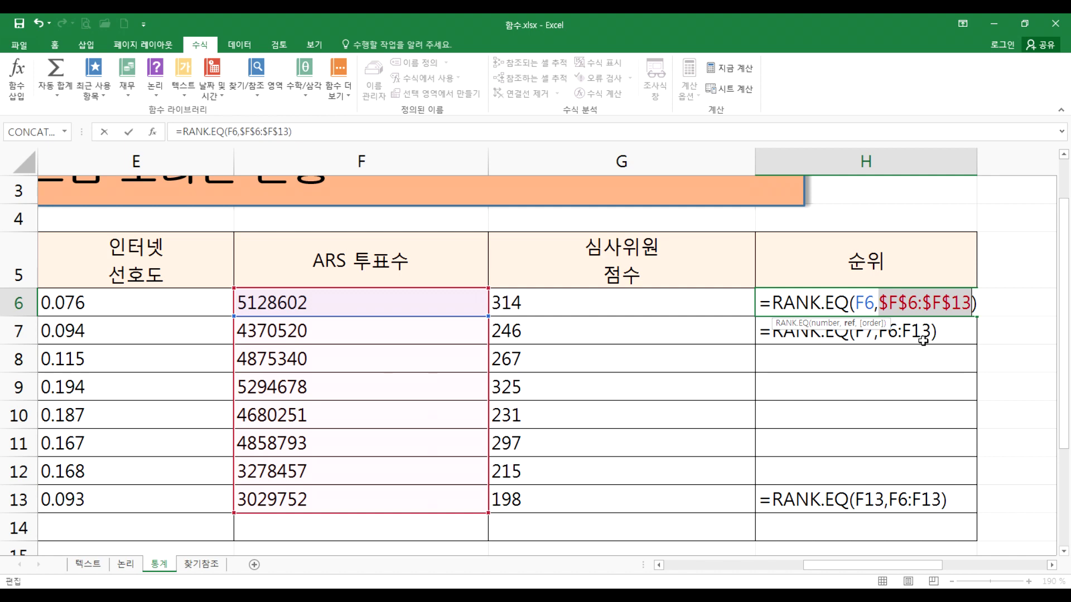
key(Escape)
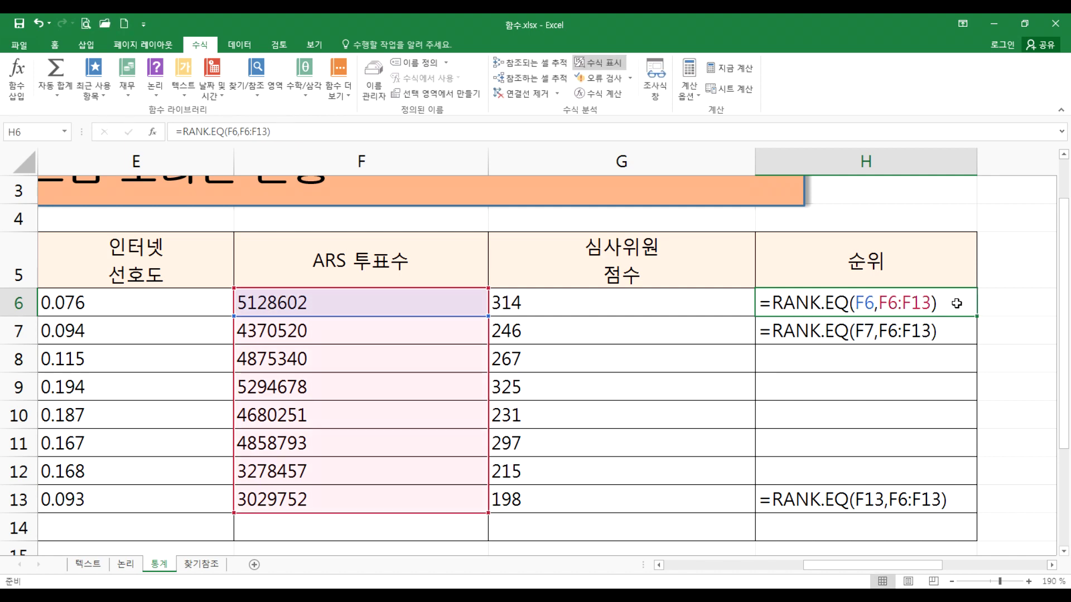
drag(977, 318, 974, 502)
key(F2)
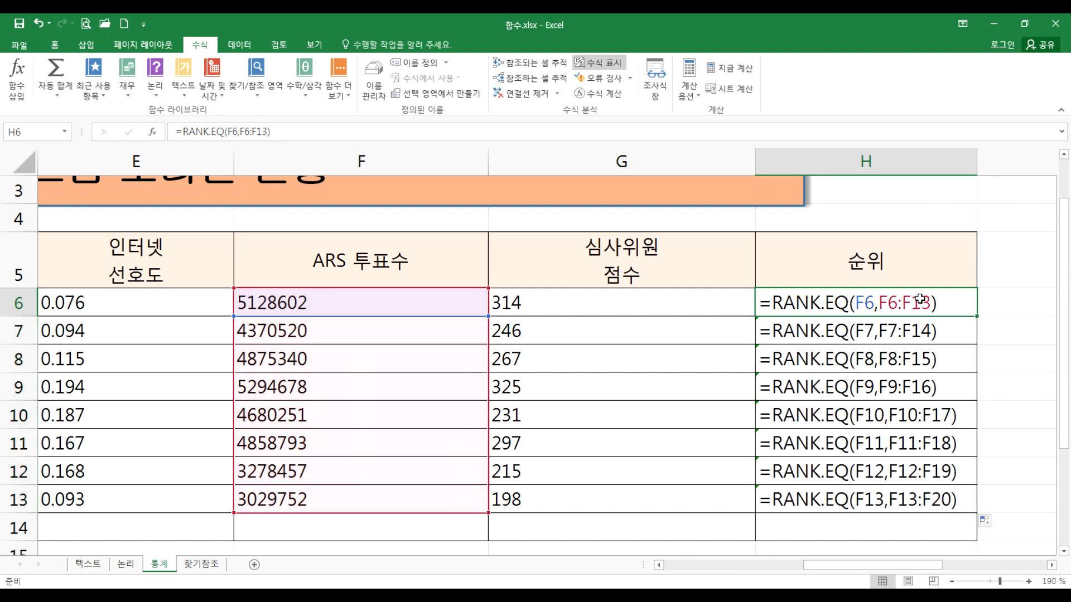
drag(419, 303, 419, 502)
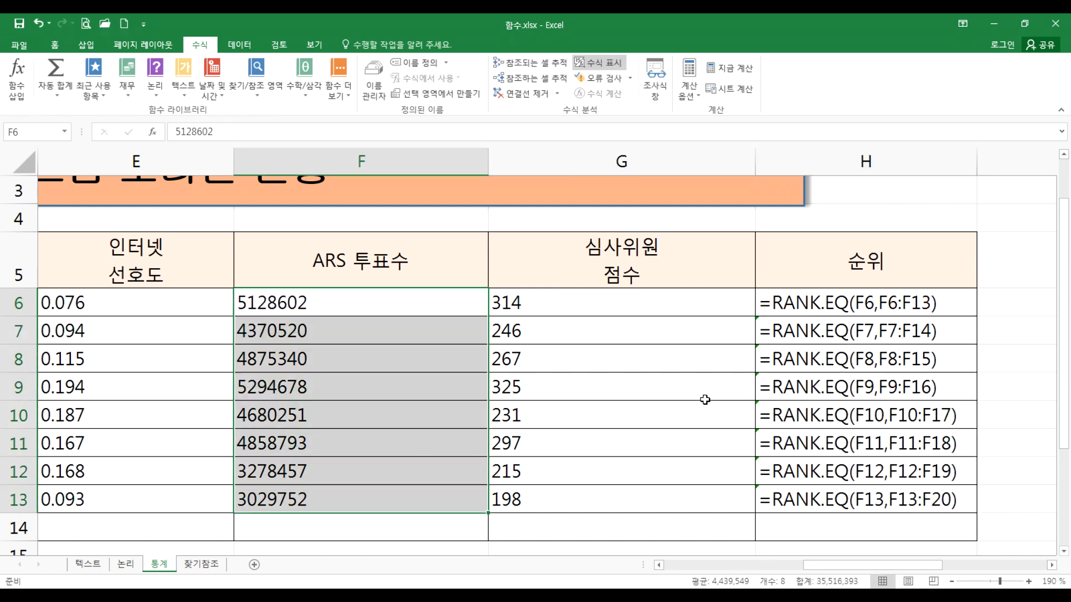
click(806, 330)
drag(415, 332, 375, 527)
scroll(590, 459, down, 1)
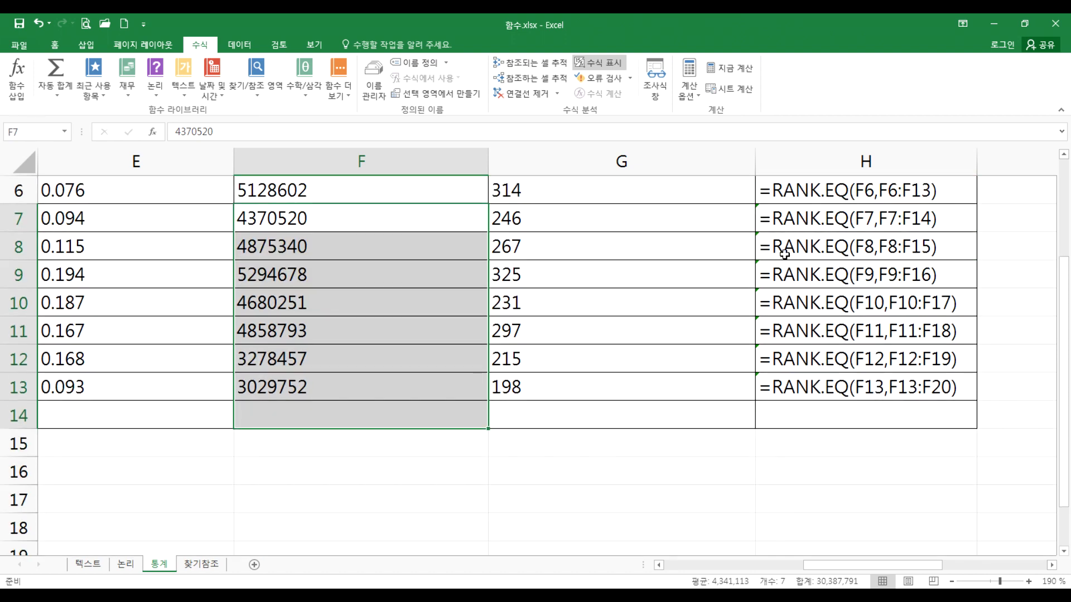
click(771, 246)
drag(426, 246, 394, 435)
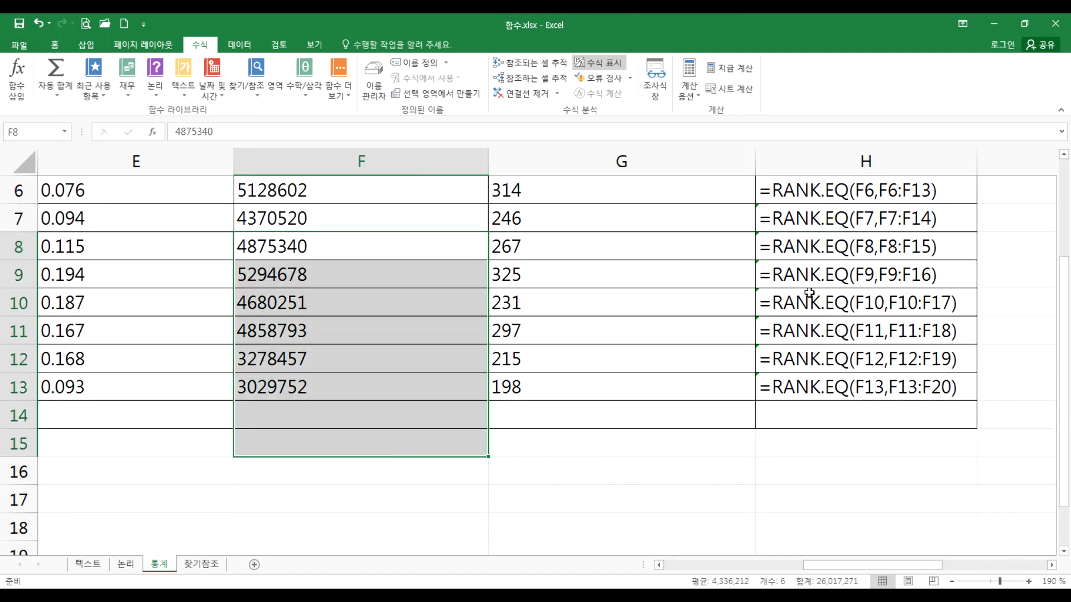
double_click(818, 275)
click(770, 385)
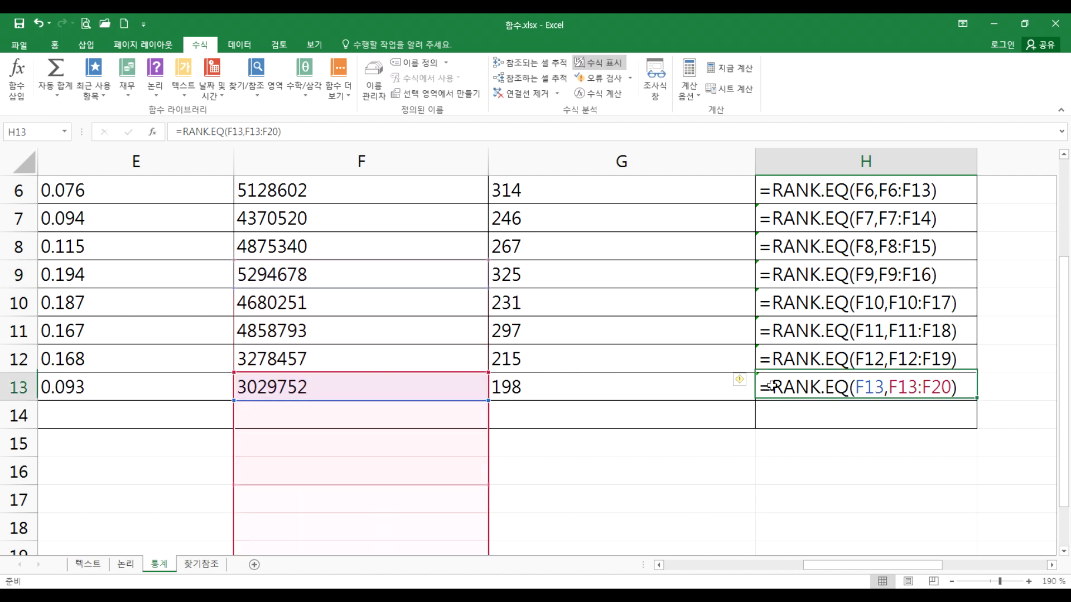
scroll(431, 456, down, 2)
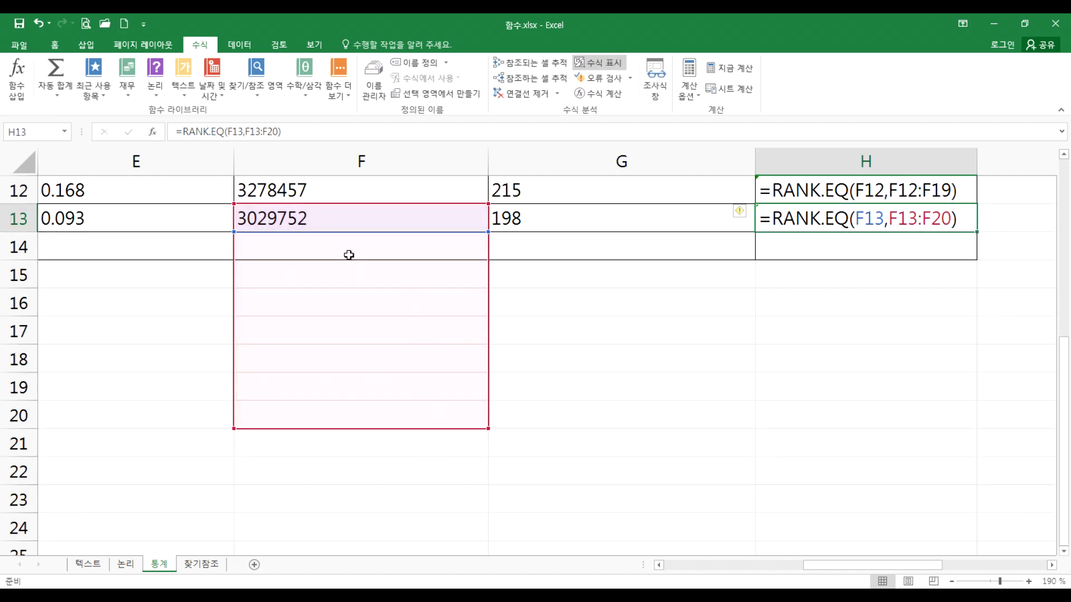
scroll(364, 282, up, 2)
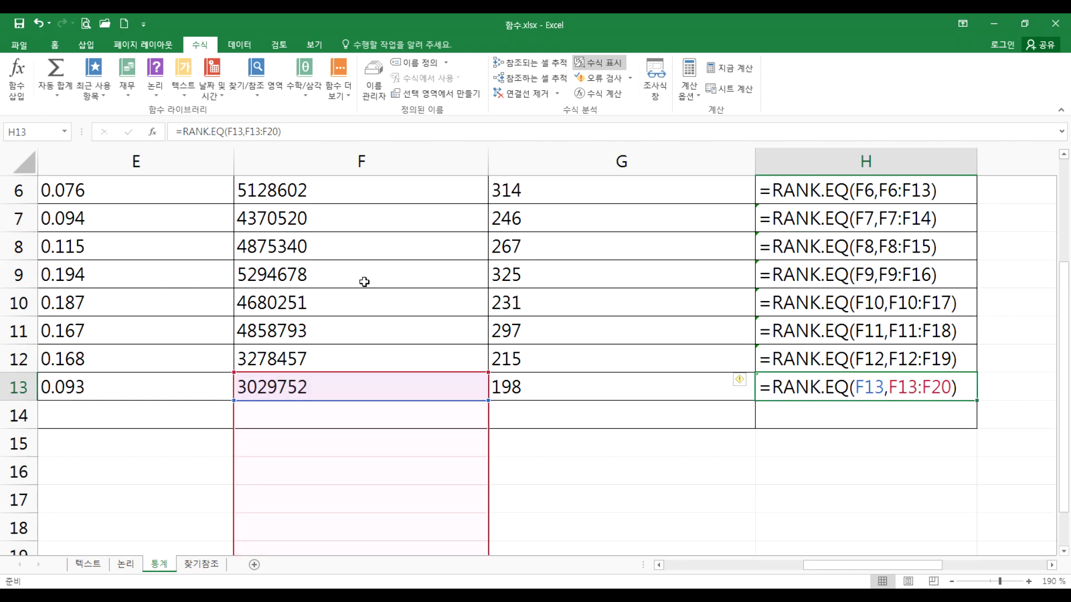
scroll(842, 359, up, 1)
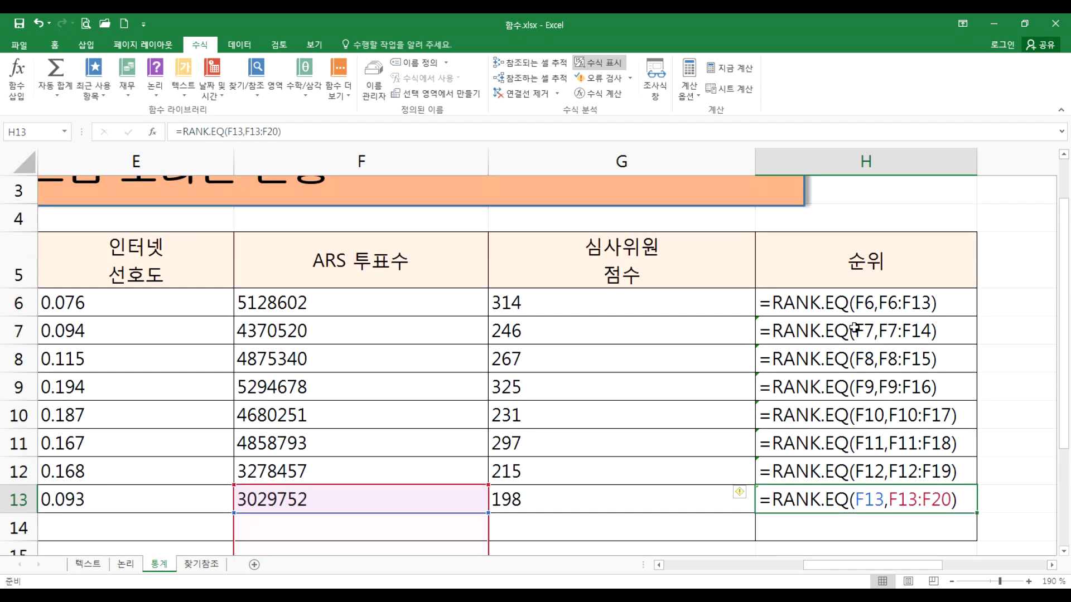
Commit H6 as =RANK.EQ(F6,$F$6:$F$13) with the absolute range.
double_click(887, 303)
drag(887, 303, 917, 303)
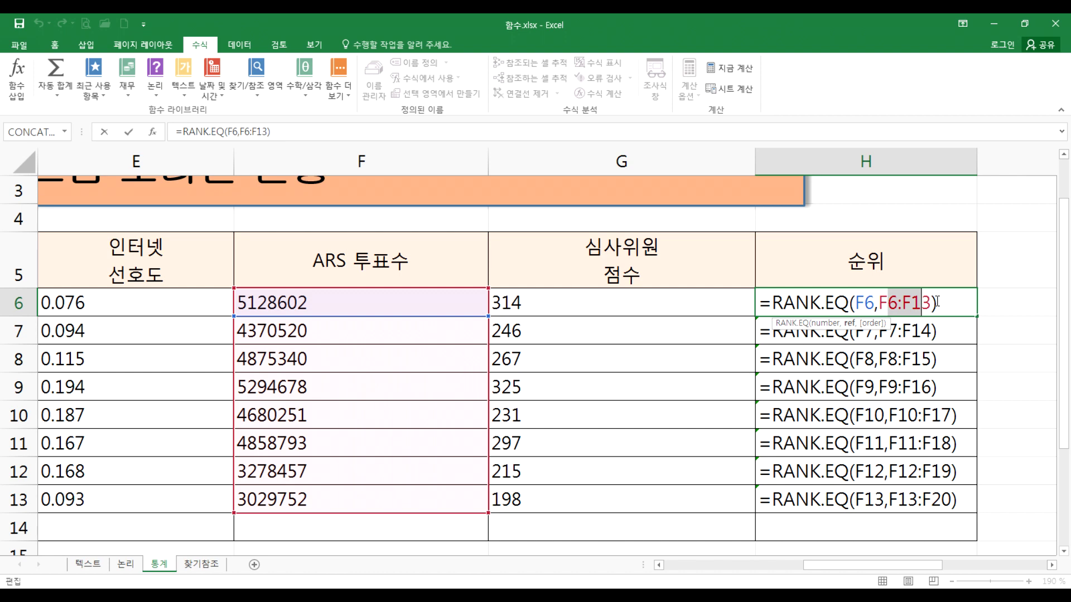
key(F4)
key(Return)
Copy H6's rank formula down to H13 and switch back to showing rank values.
click(914, 303)
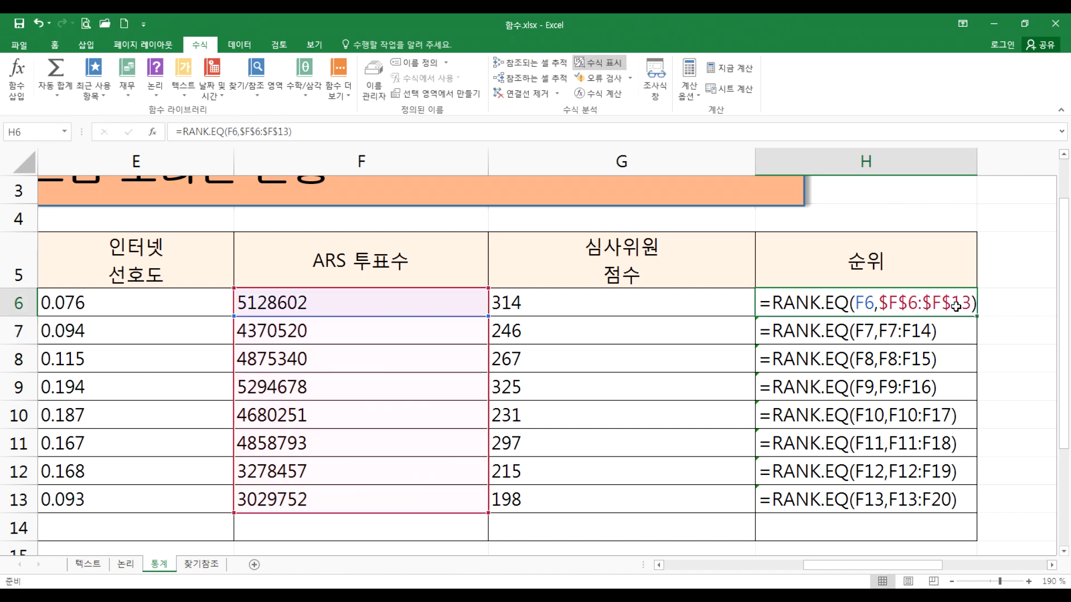
drag(976, 316, 974, 511)
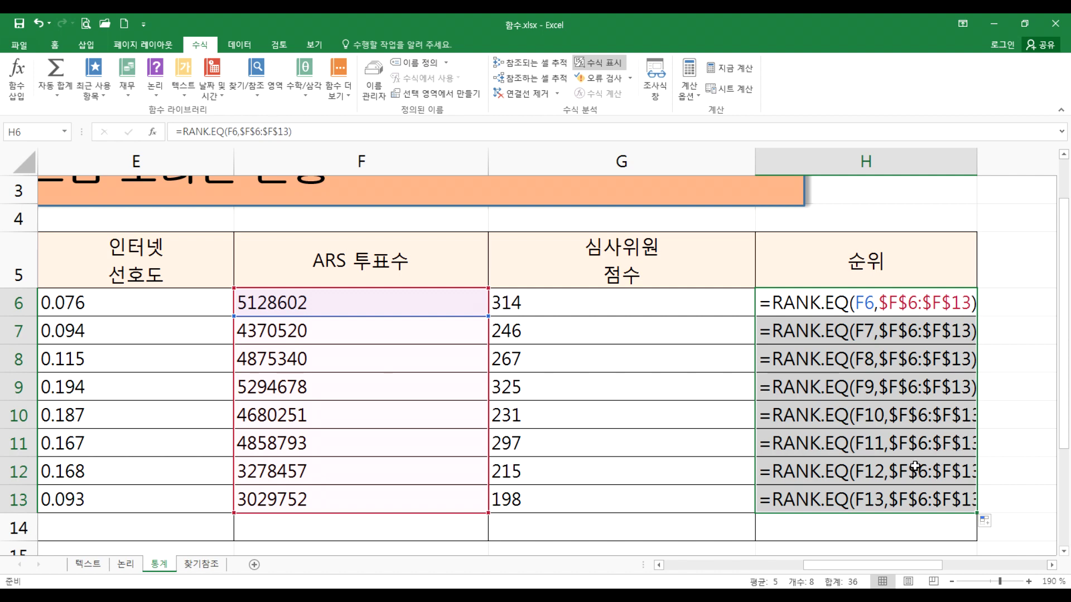
key(ctrl+grave)
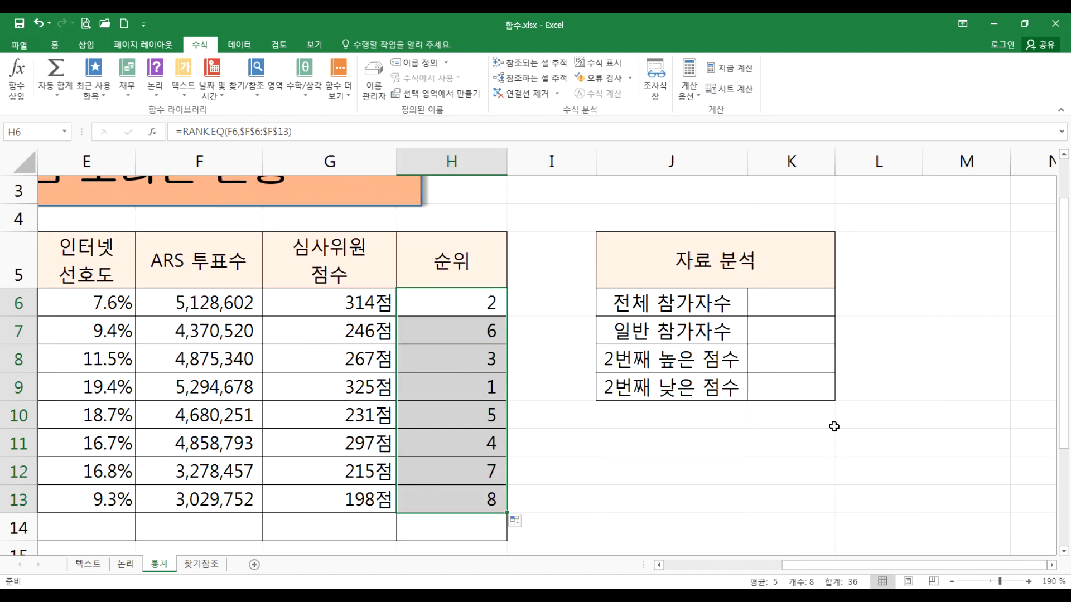
drag(429, 302, 448, 493)
Clear the ranks in H6:H13 and begin a new =RANK.EQ( formula in H6.
key(Delete)
click(429, 303)
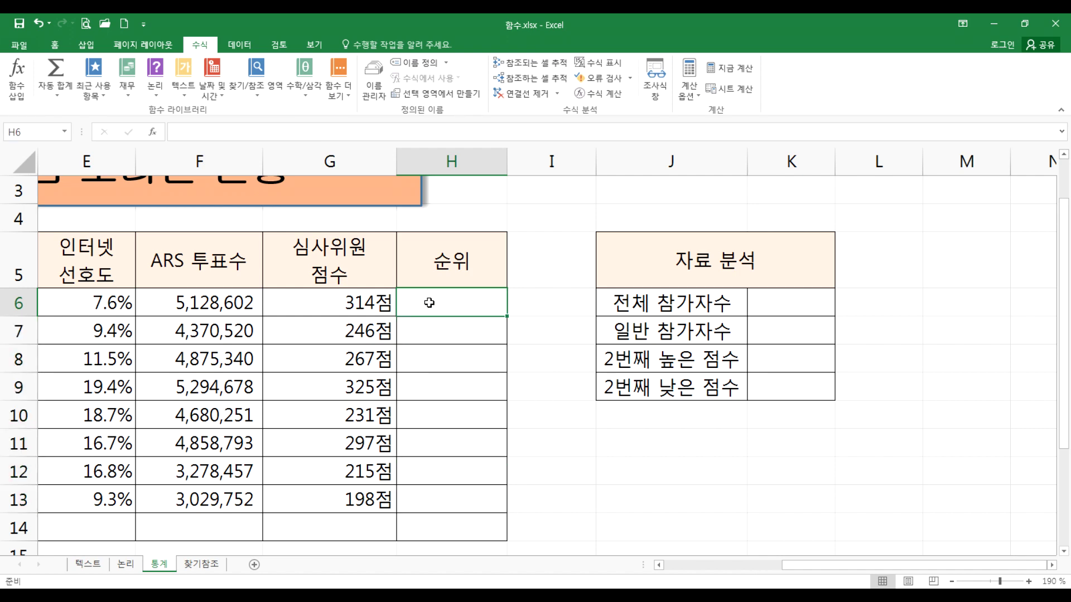
text(=RA)
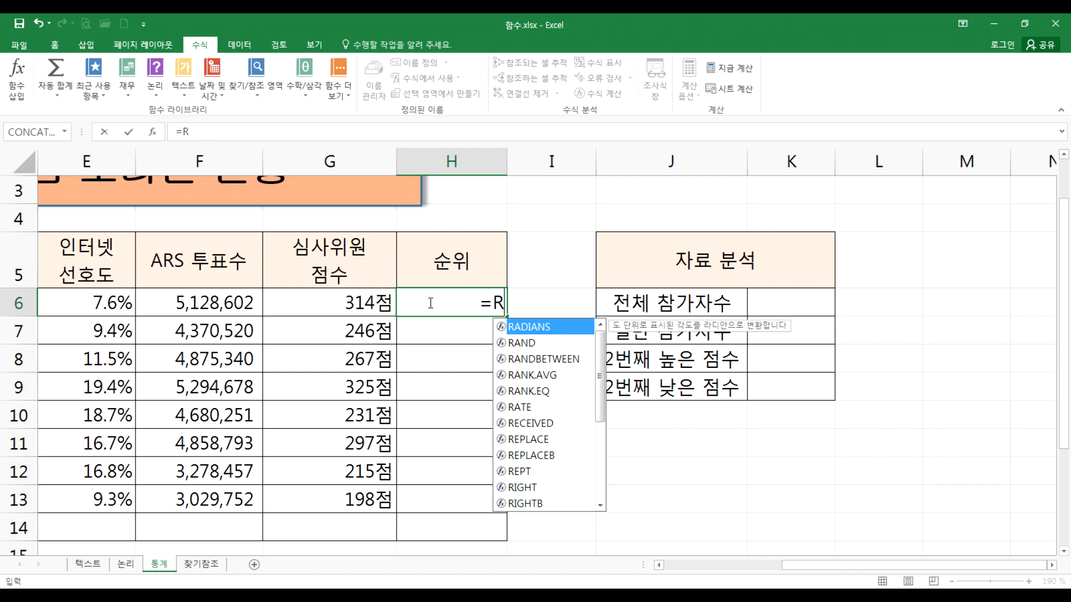
click(533, 393)
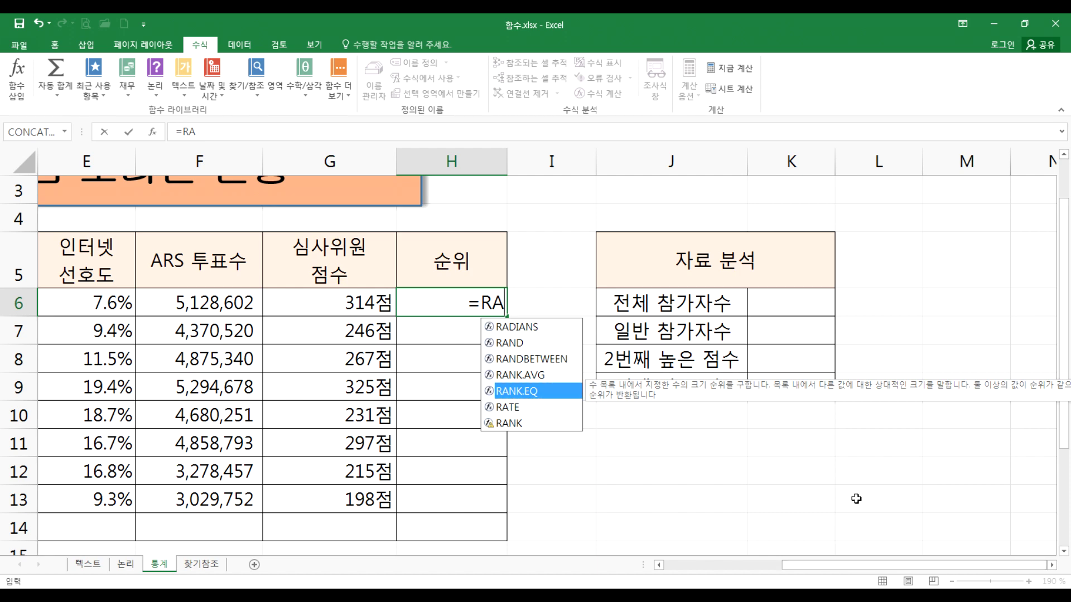
drag(613, 401, 403, 293)
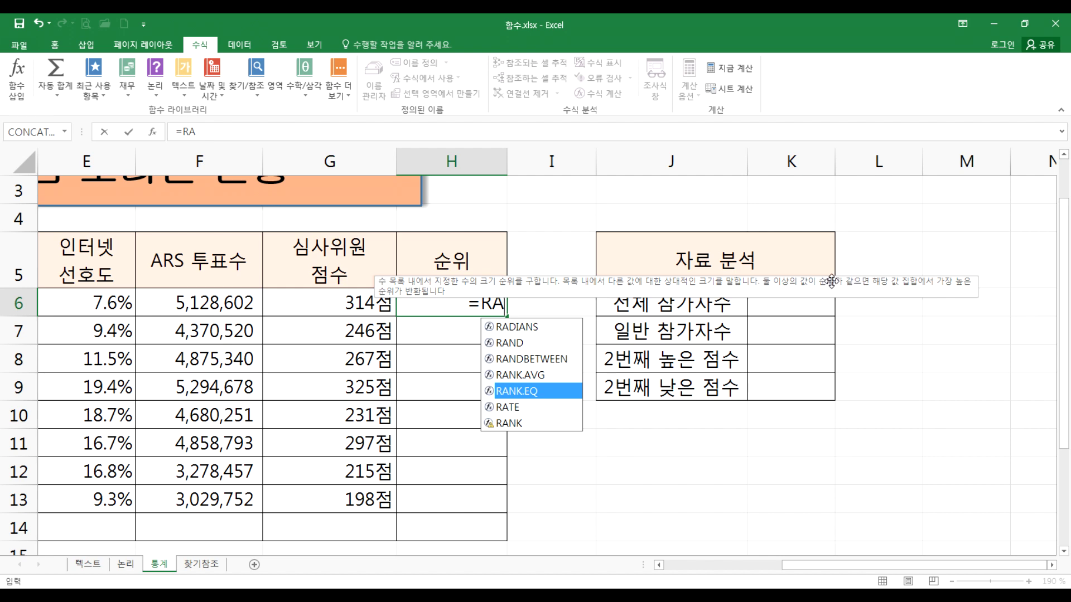
double_click(529, 395)
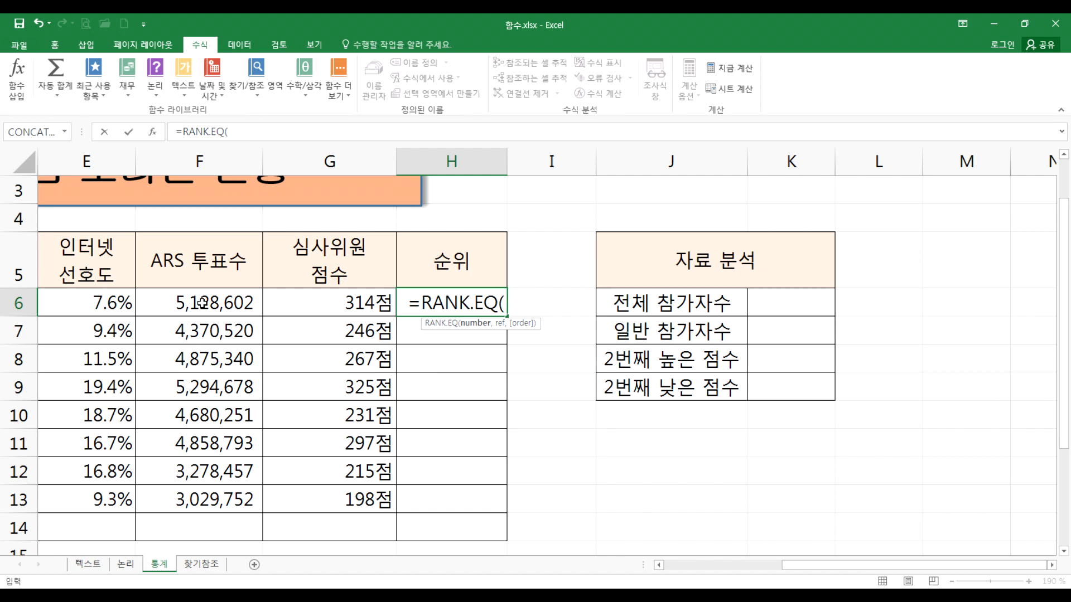
Enter F6 as the number and F6:F13 as the range in H6's RANK.EQ formula.
click(227, 304)
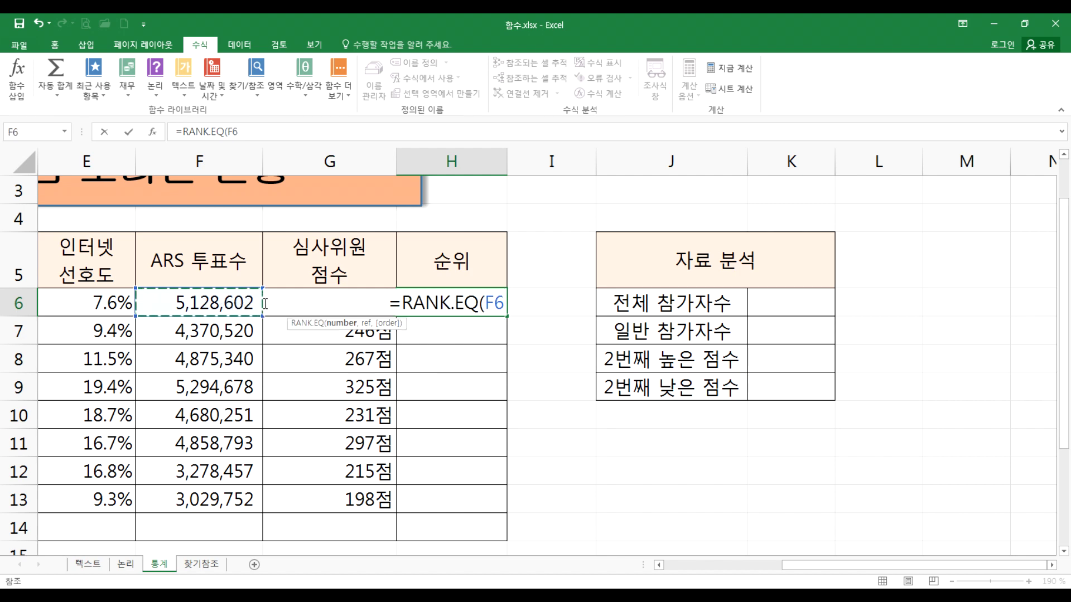
text(,)
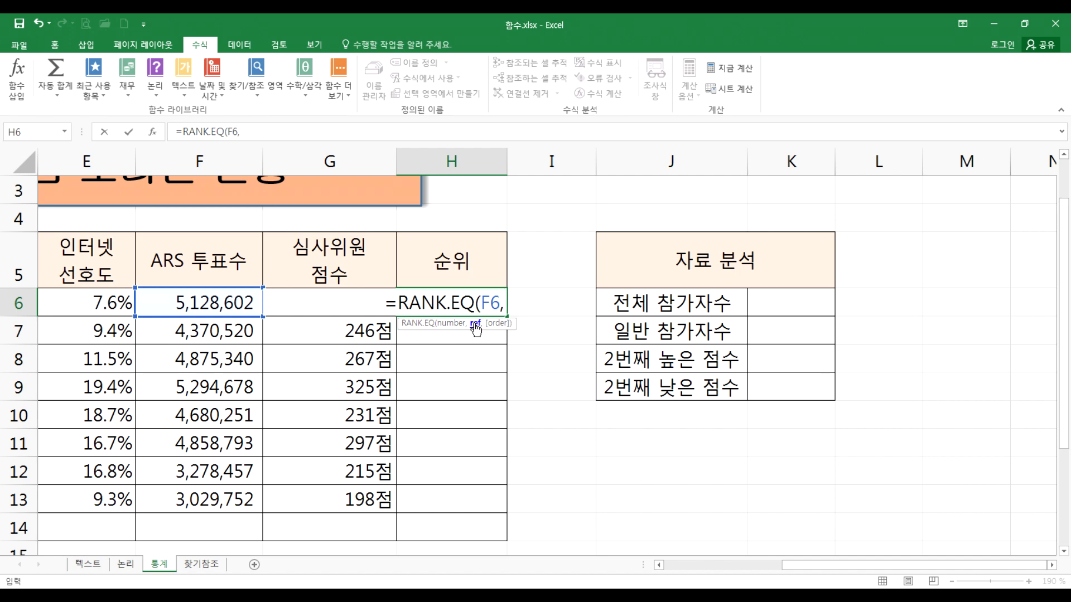
drag(168, 298, 182, 498)
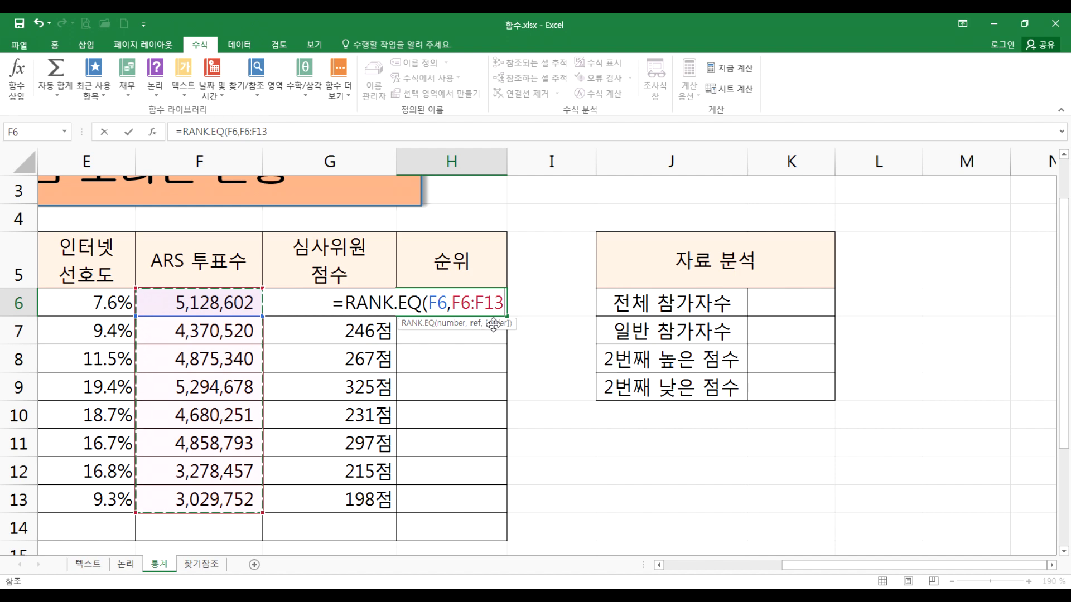
text(,)
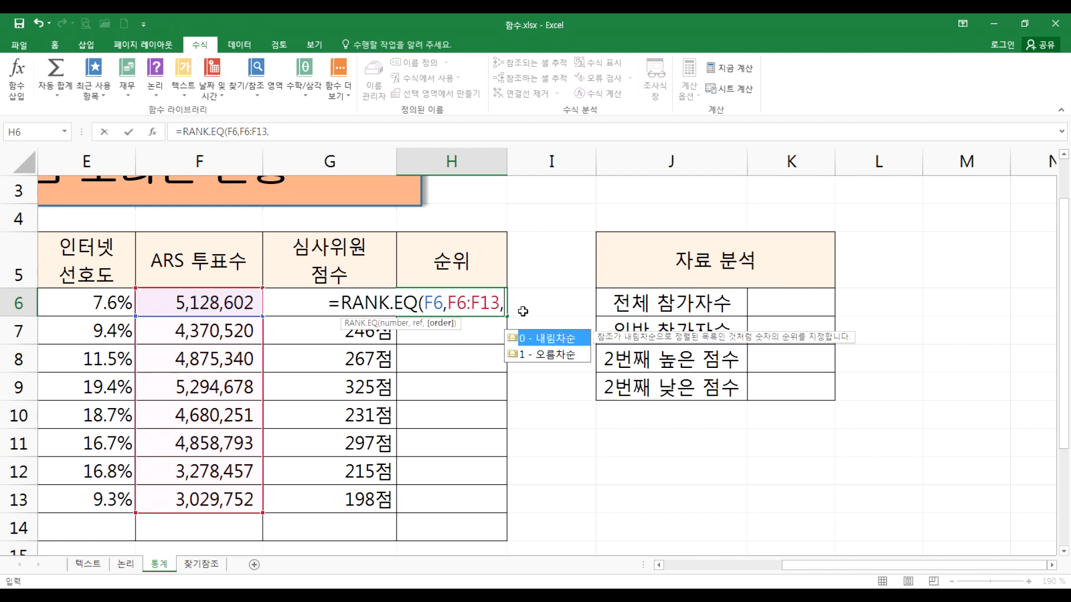
click(567, 356)
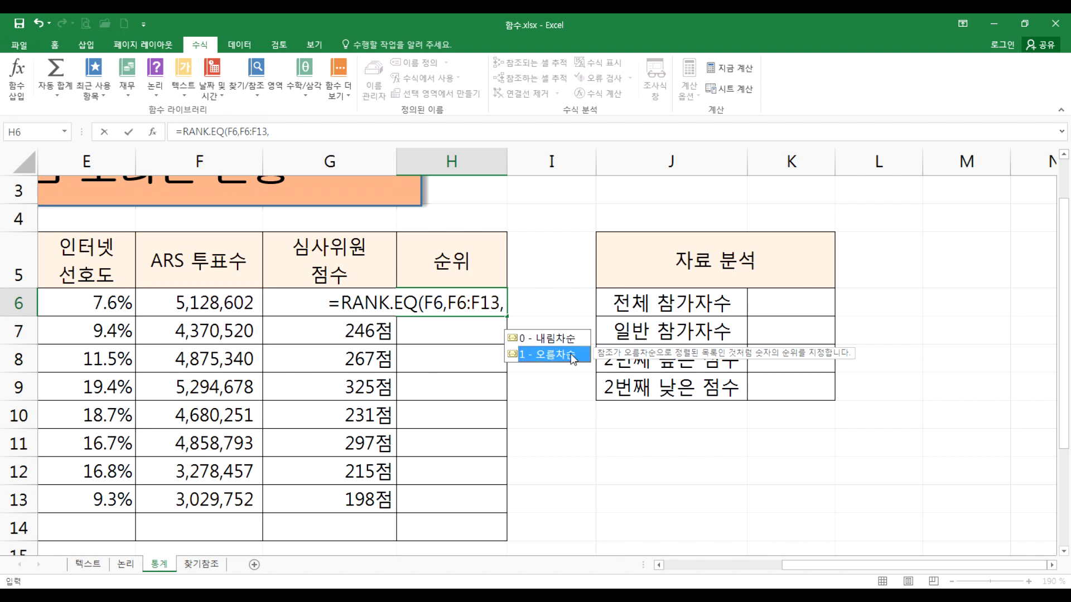
click(555, 341)
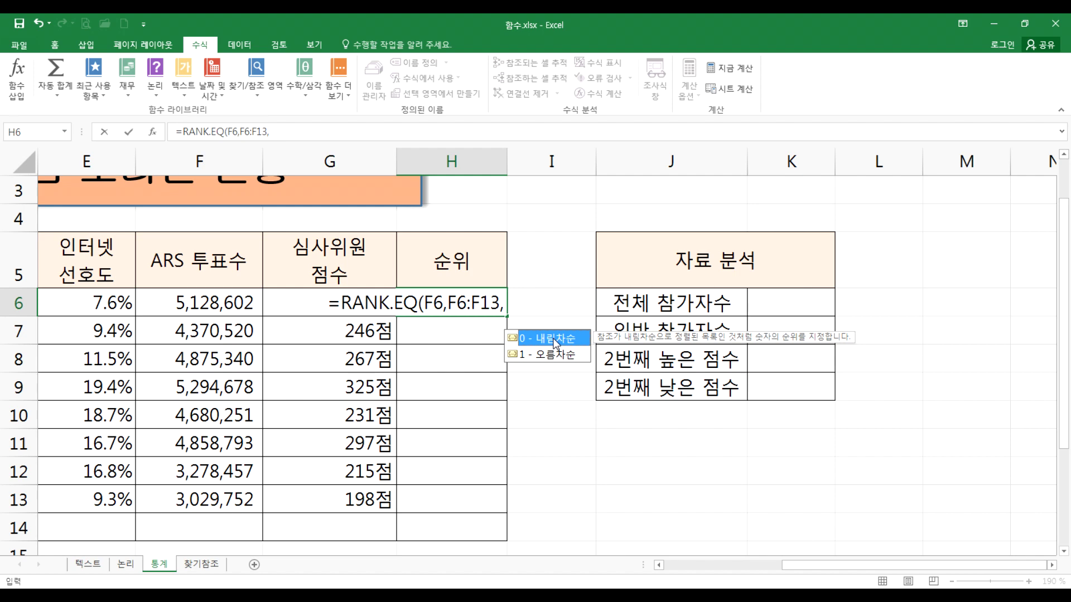
double_click(555, 339)
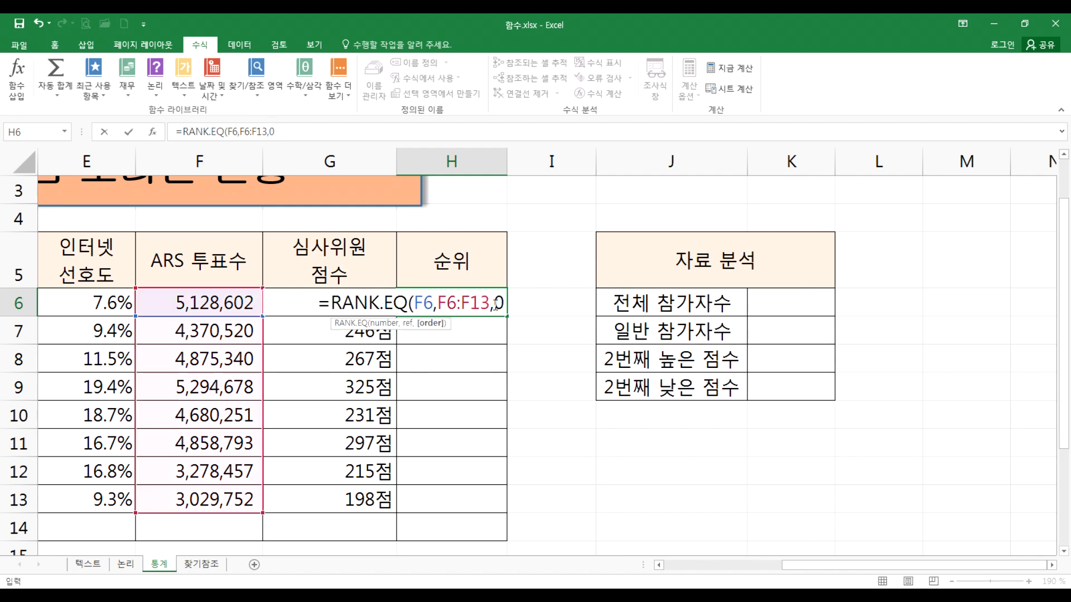
key(BackSpace)
key(BackSpace)
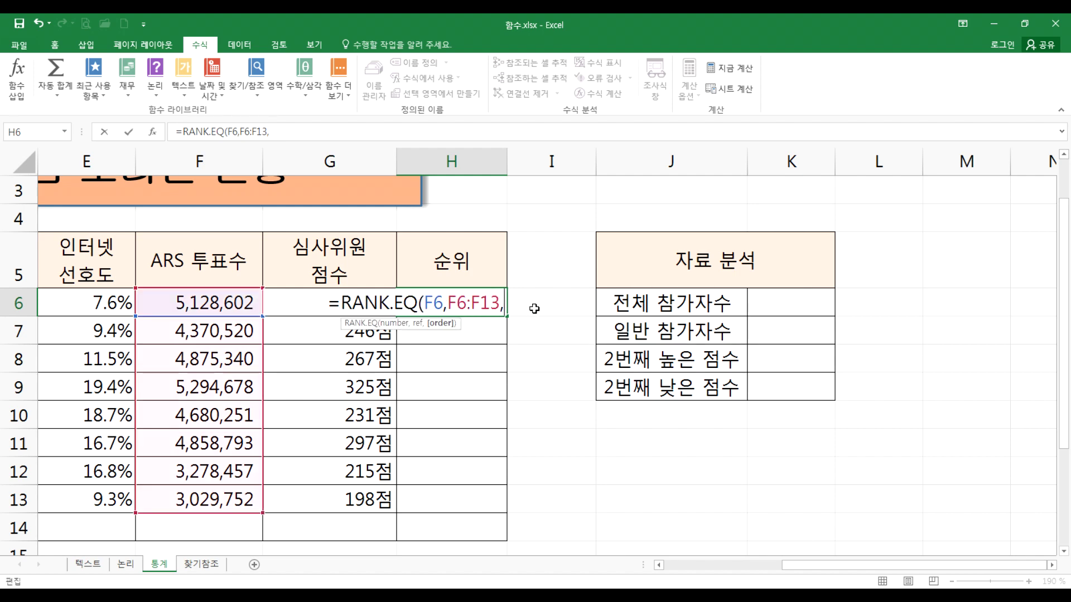
text(,)
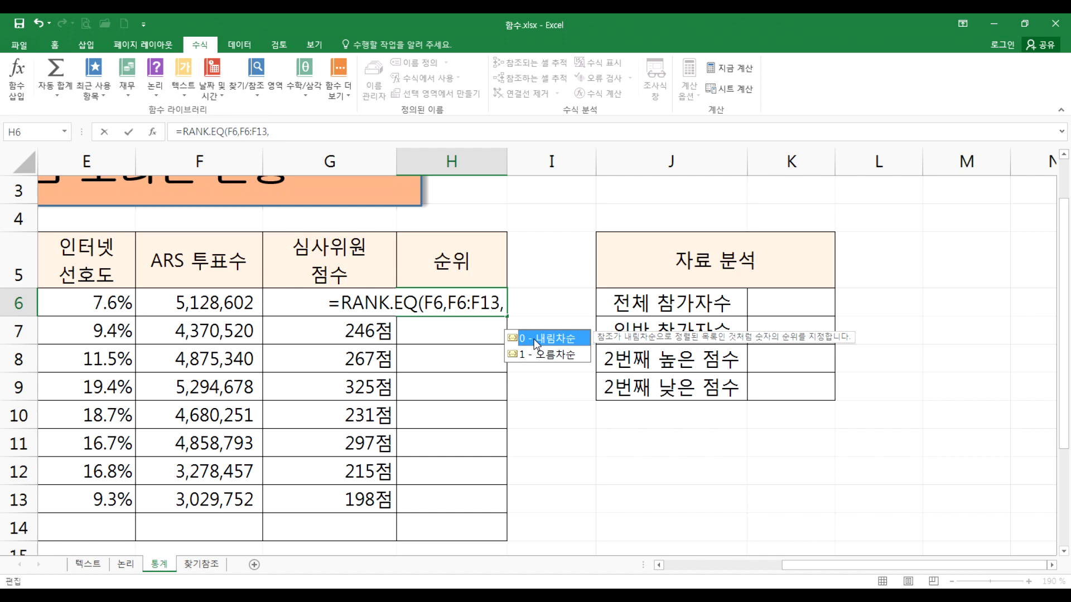
Finish H6's formula with order 0 (descending) and enter it.
double_click(541, 339)
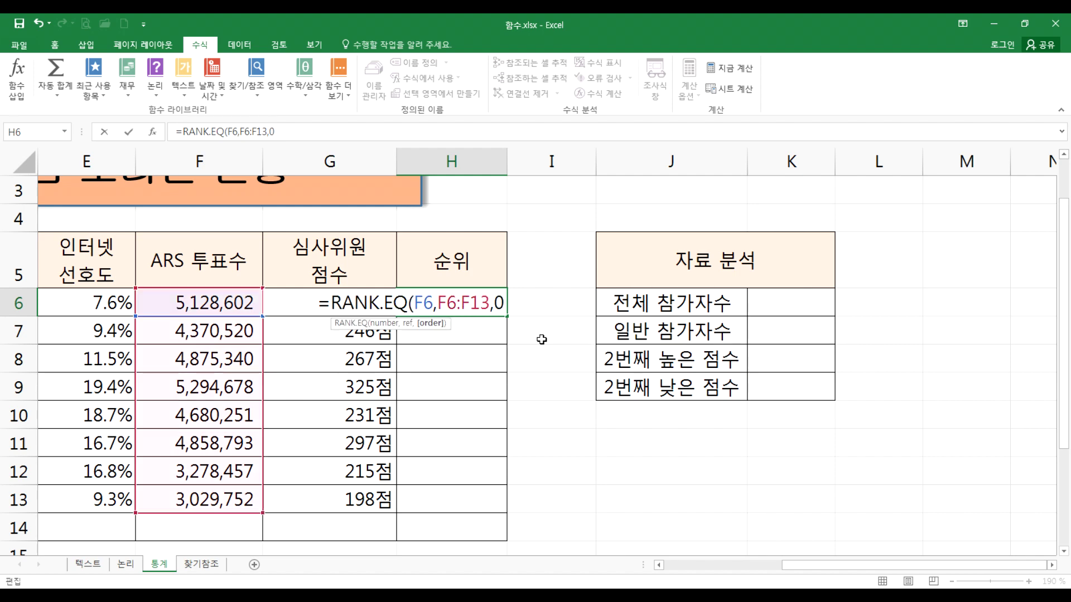
text())
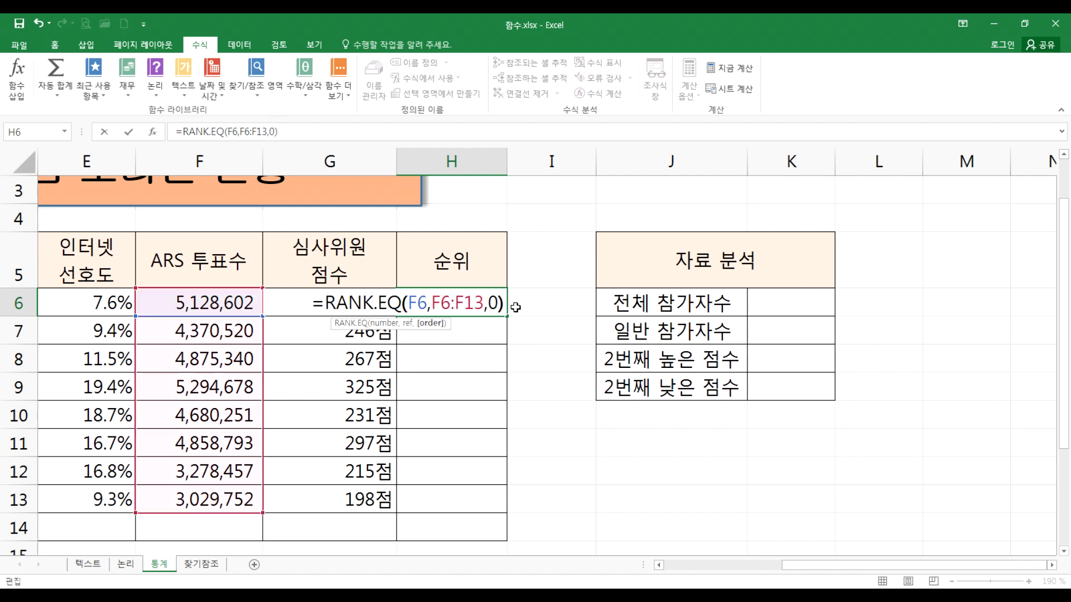
key(Return)
Reopen H6 and change the F6:F13 range to the absolute $F$6:$F$13.
click(487, 301)
double_click(486, 304)
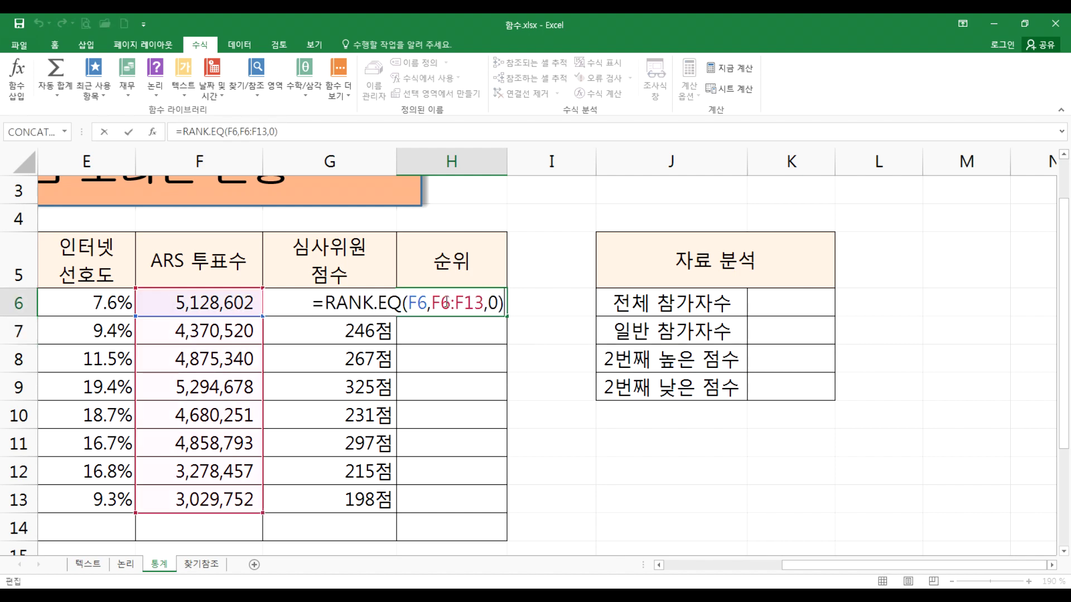
drag(431, 302, 479, 303)
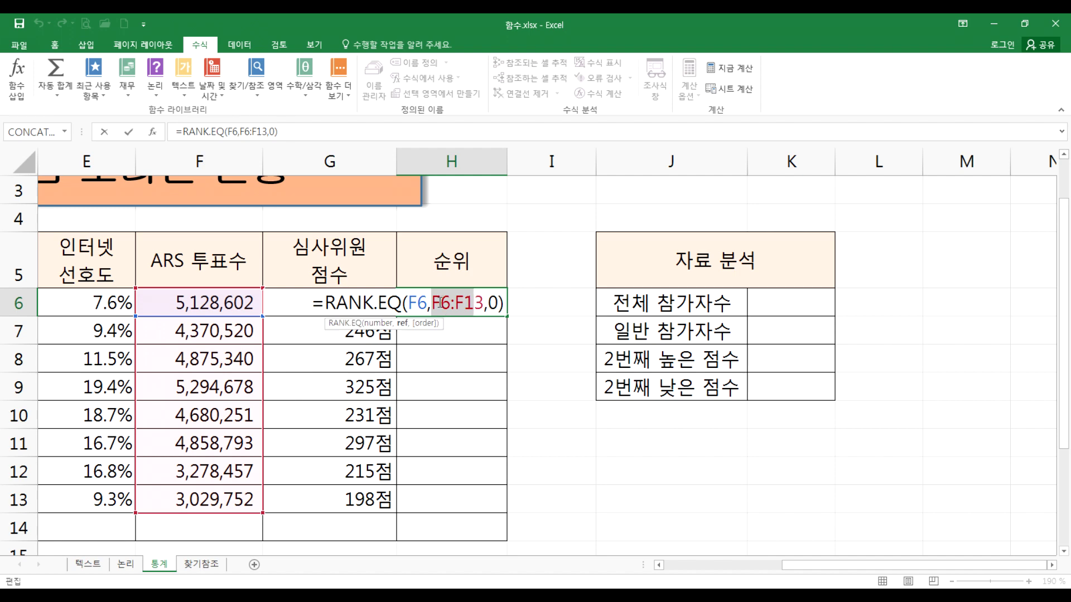
key(Escape)
double_click(440, 303)
key(Escape)
double_click(440, 303)
drag(441, 303, 465, 303)
drag(432, 303, 465, 303)
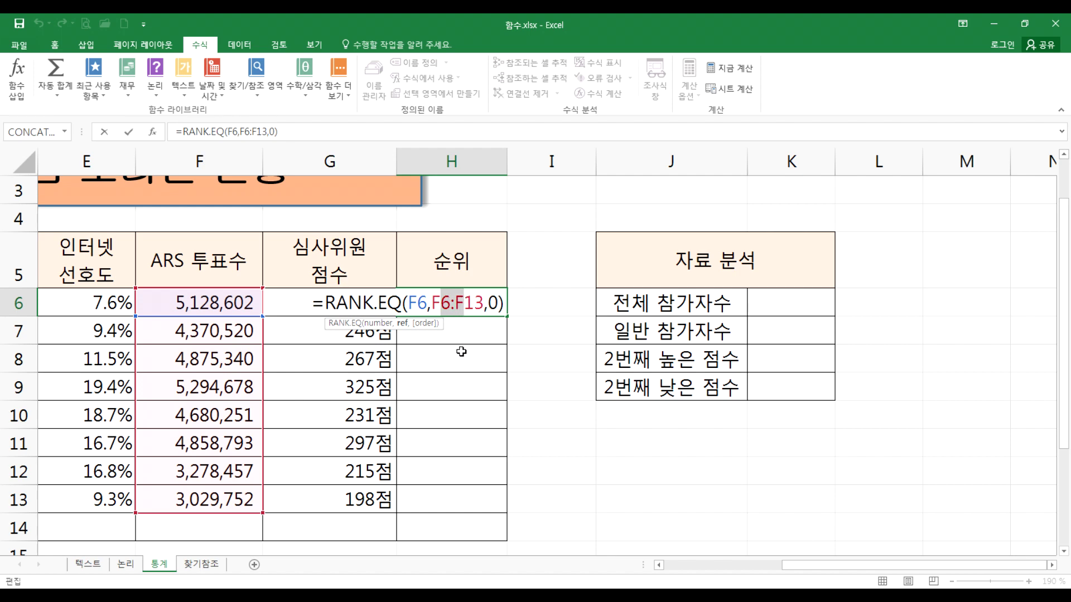
key(F4)
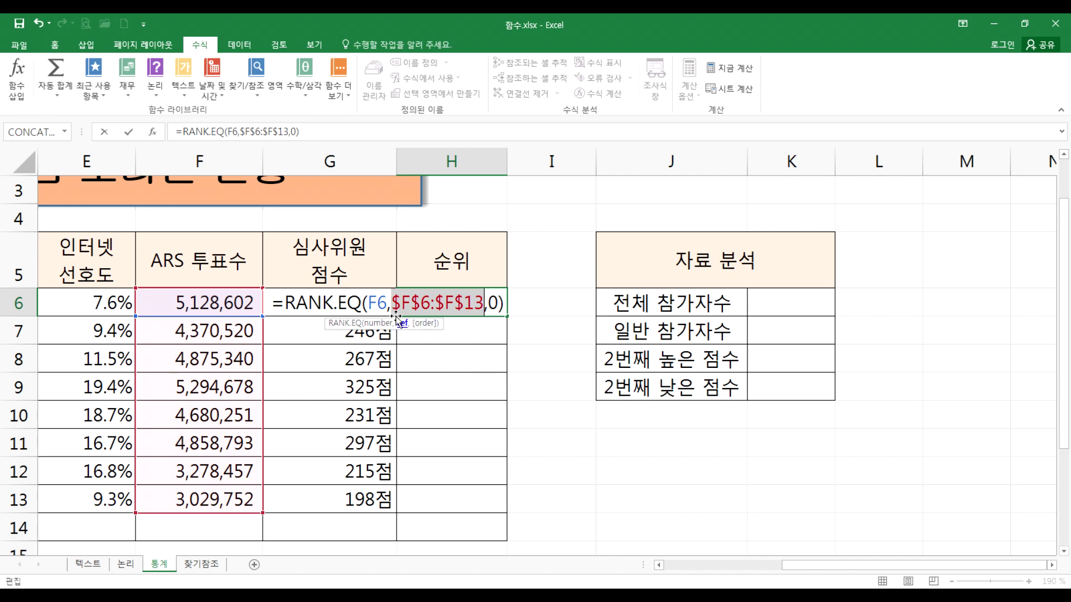
Review the RANK.EQ arguments and reset the Ref range to absolute $F$6:$F$13.
click(160, 134)
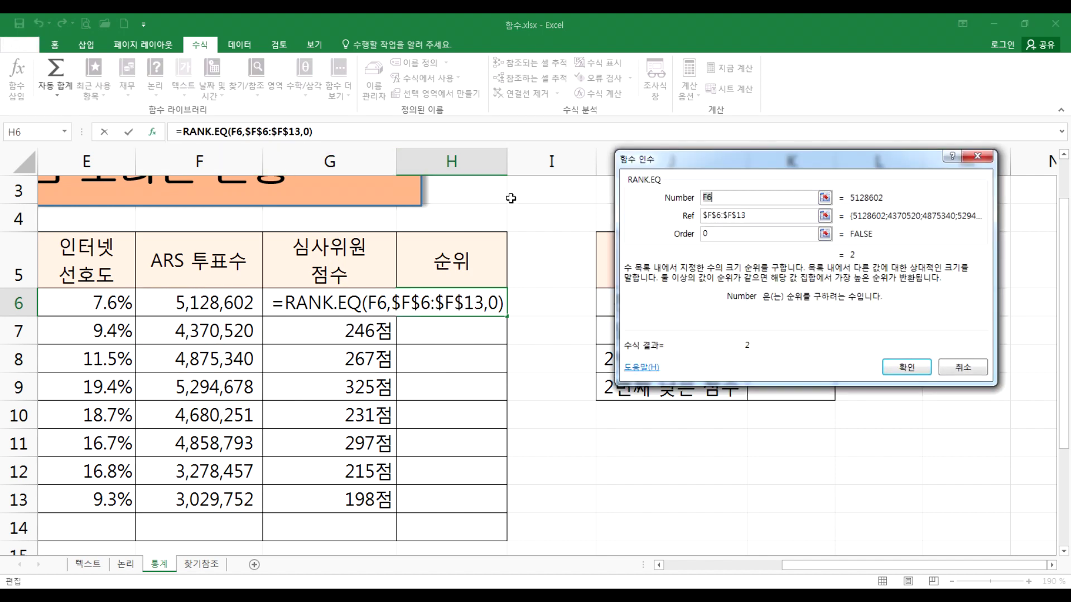
drag(685, 174, 587, 222)
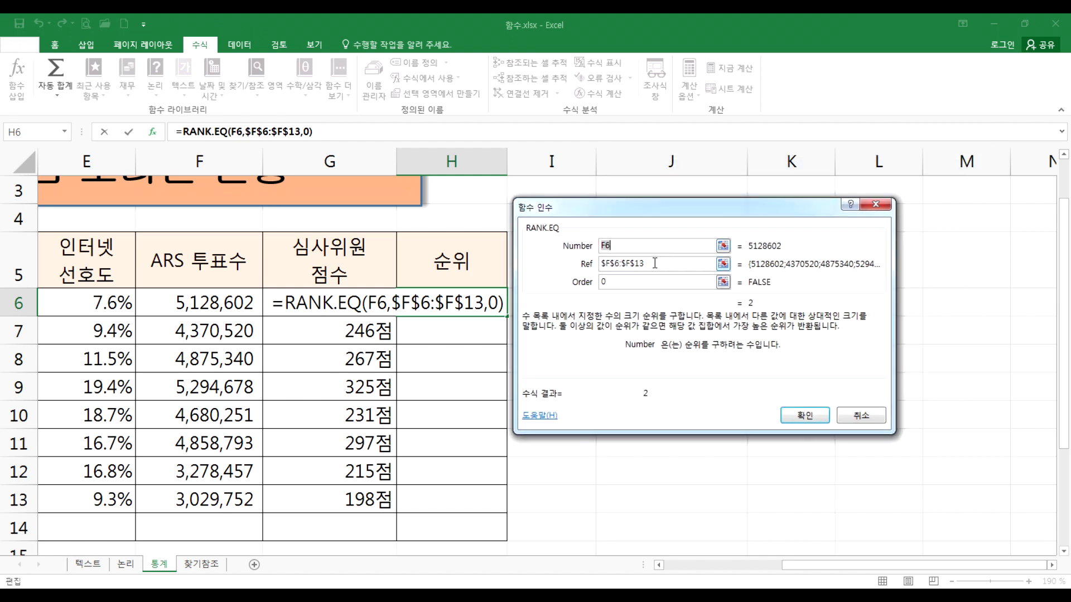
drag(654, 263, 592, 268)
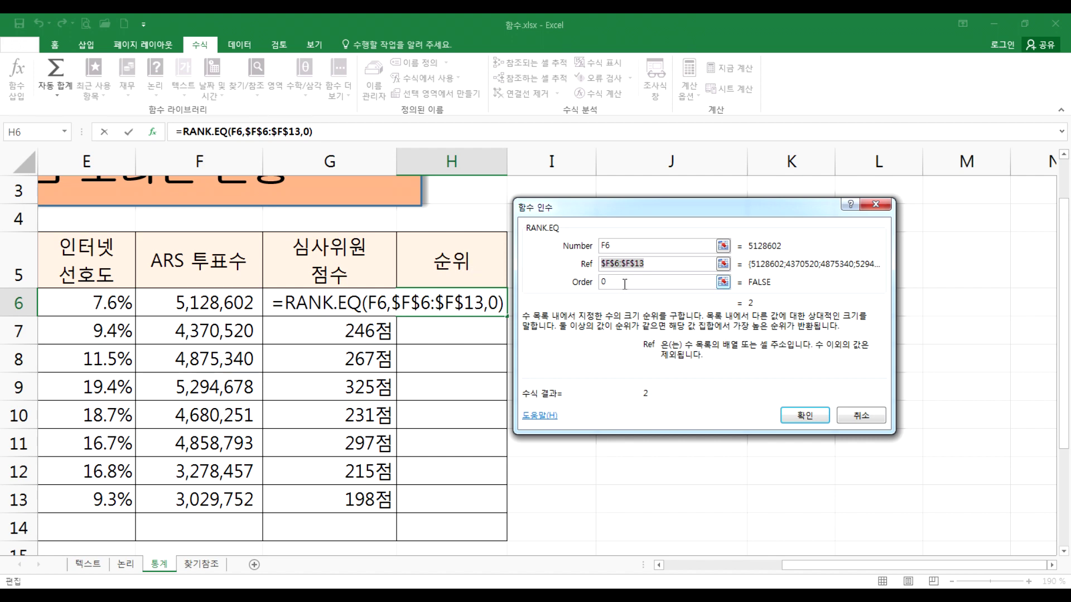
click(625, 284)
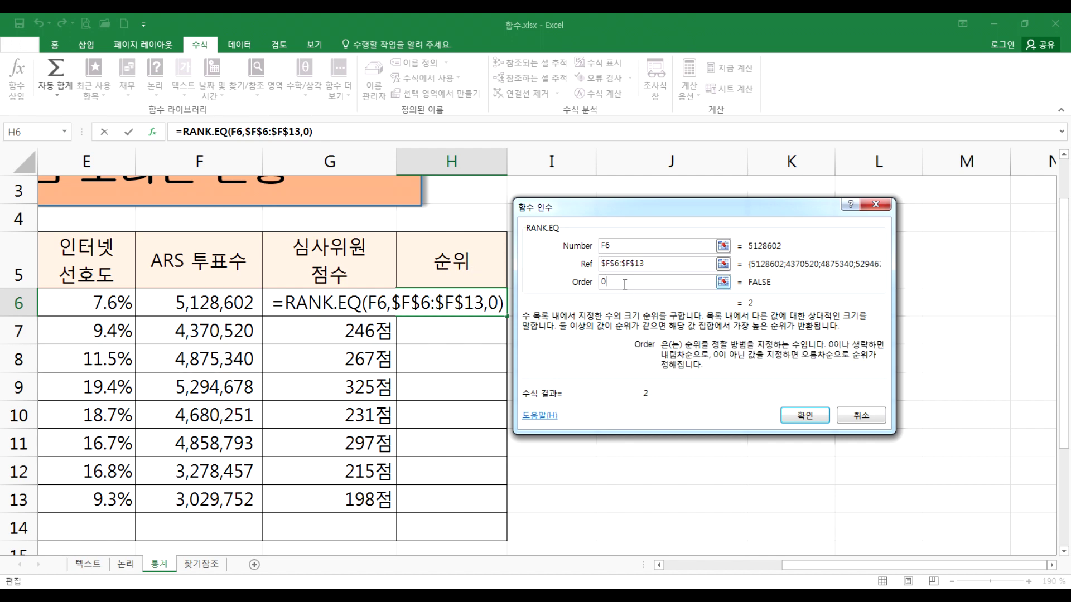
click(249, 130)
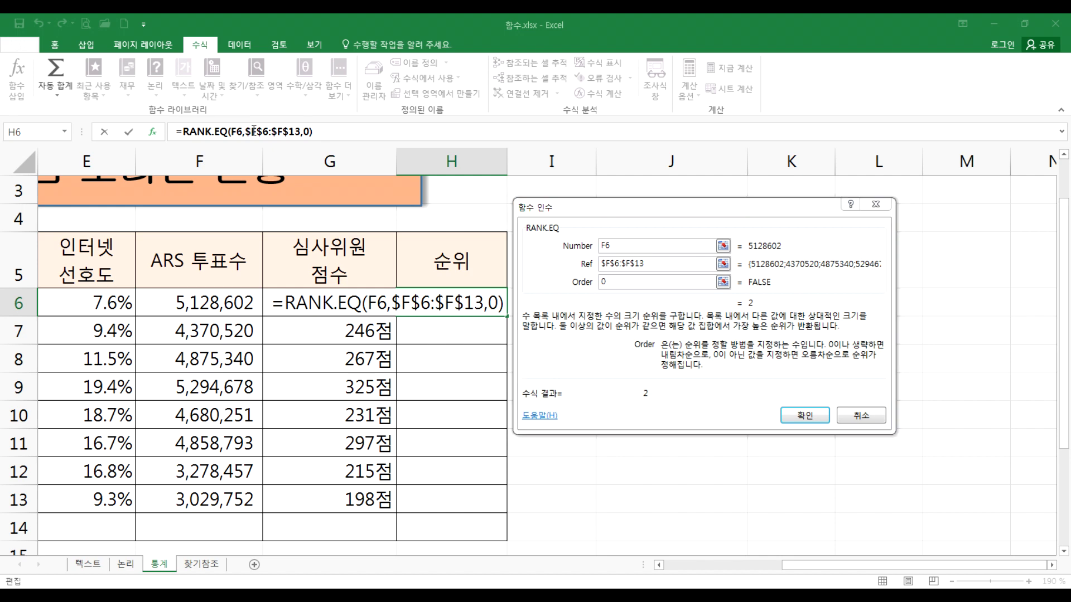
click(652, 264)
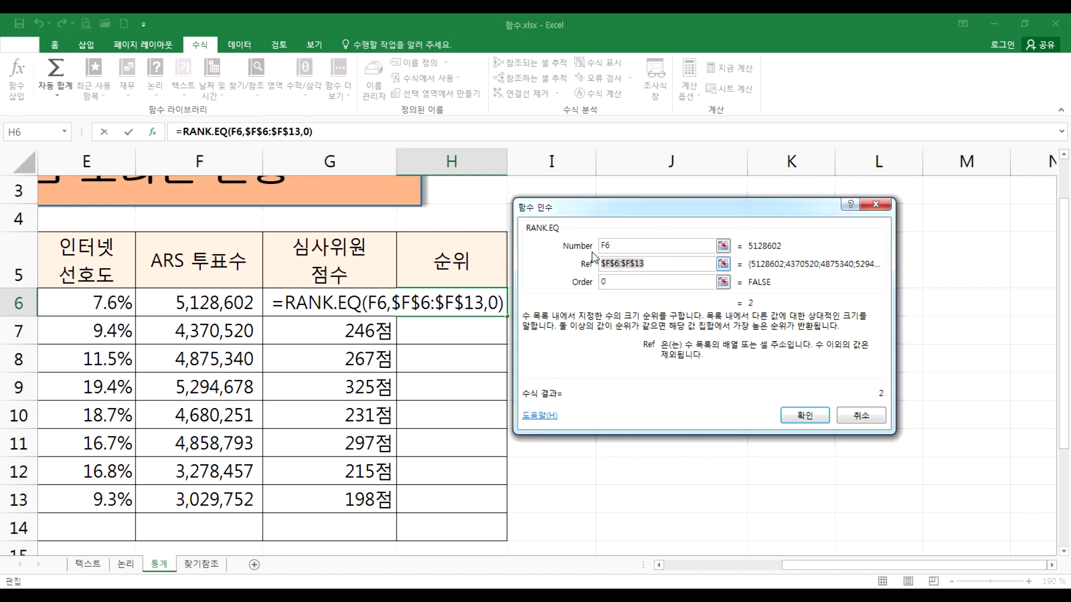
drag(206, 304, 207, 494)
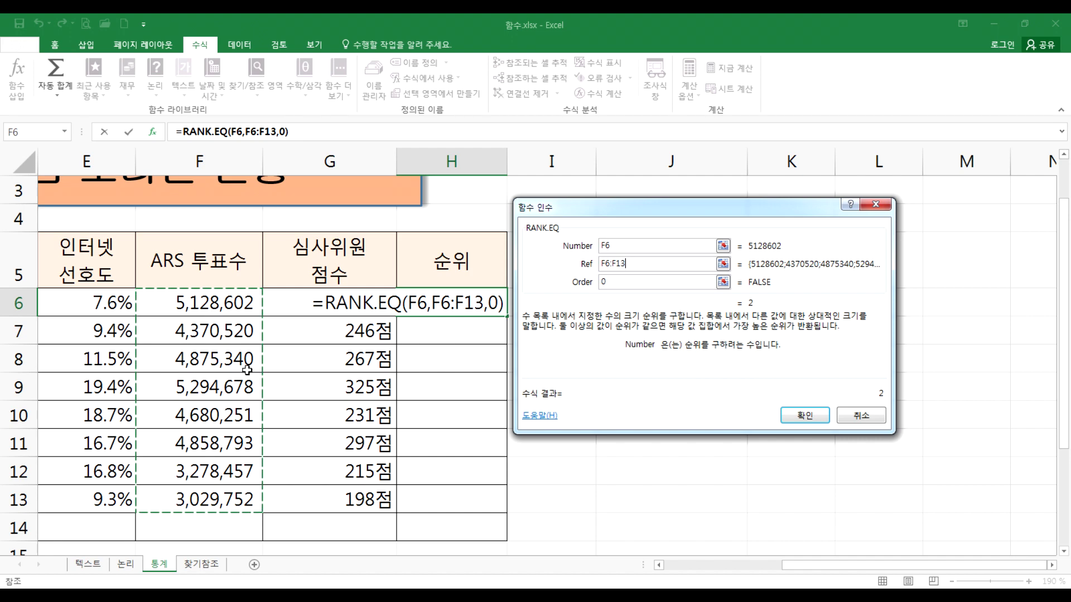
key(F4)
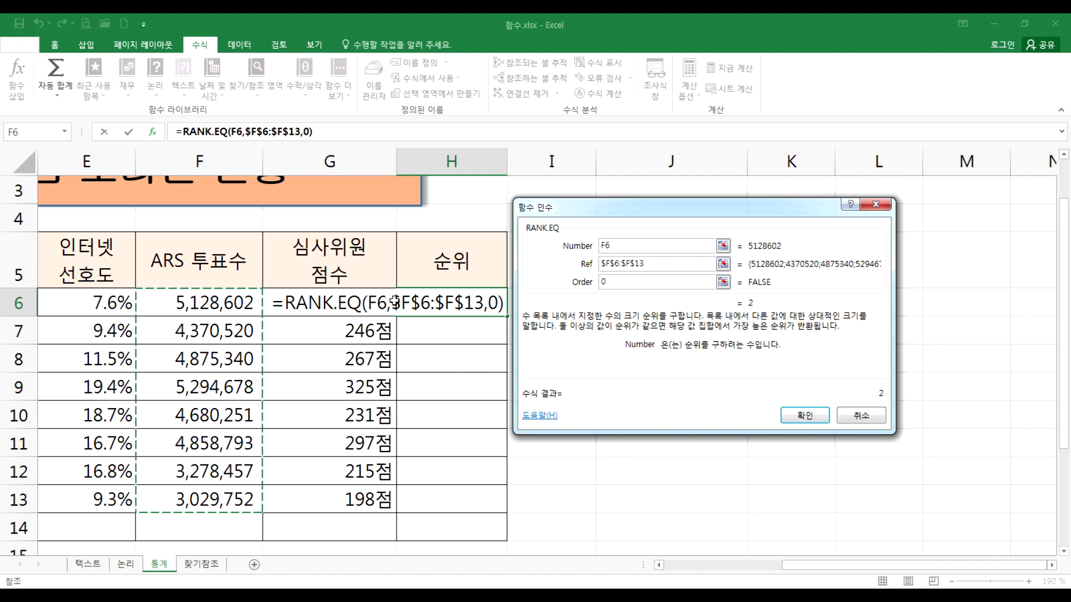
Confirm H6, fill the rank formula down to H13, and copy the formula text.
click(805, 417)
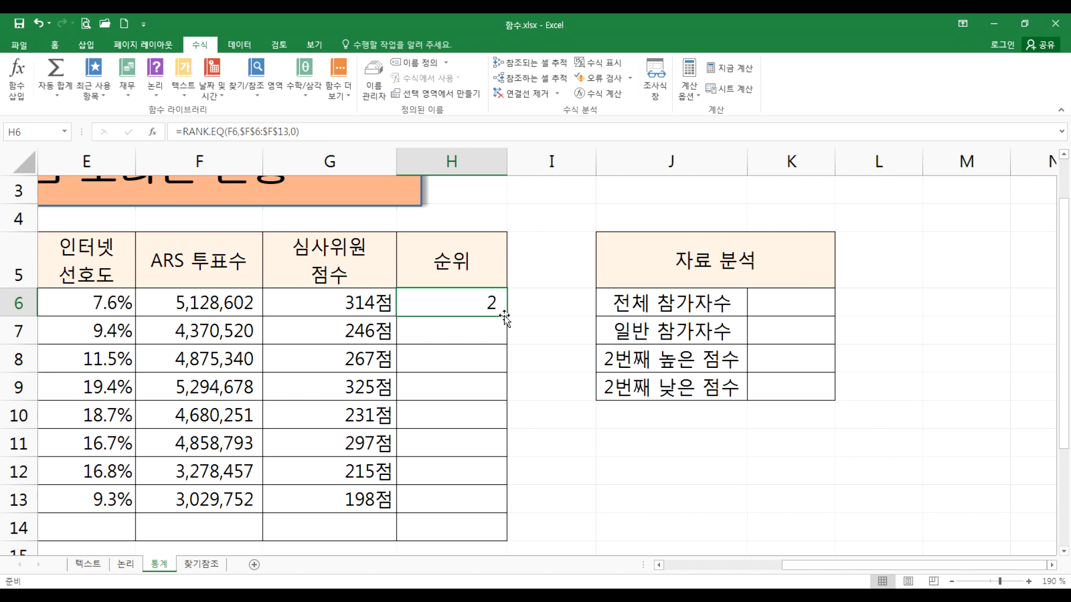
drag(507, 316, 505, 511)
double_click(452, 308)
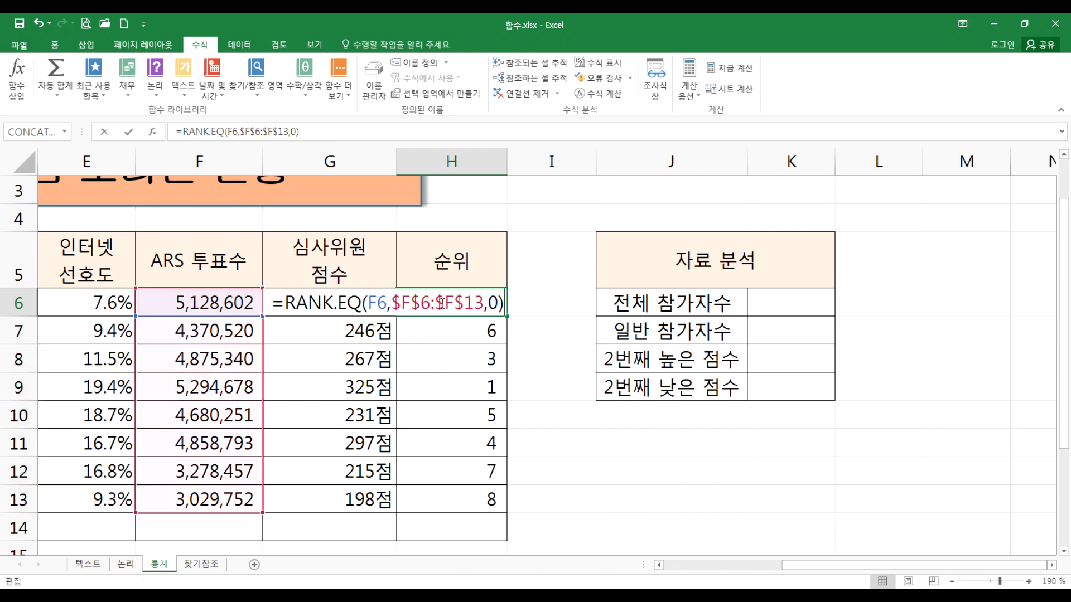
drag(277, 305, 517, 332)
key(ctrl+c)
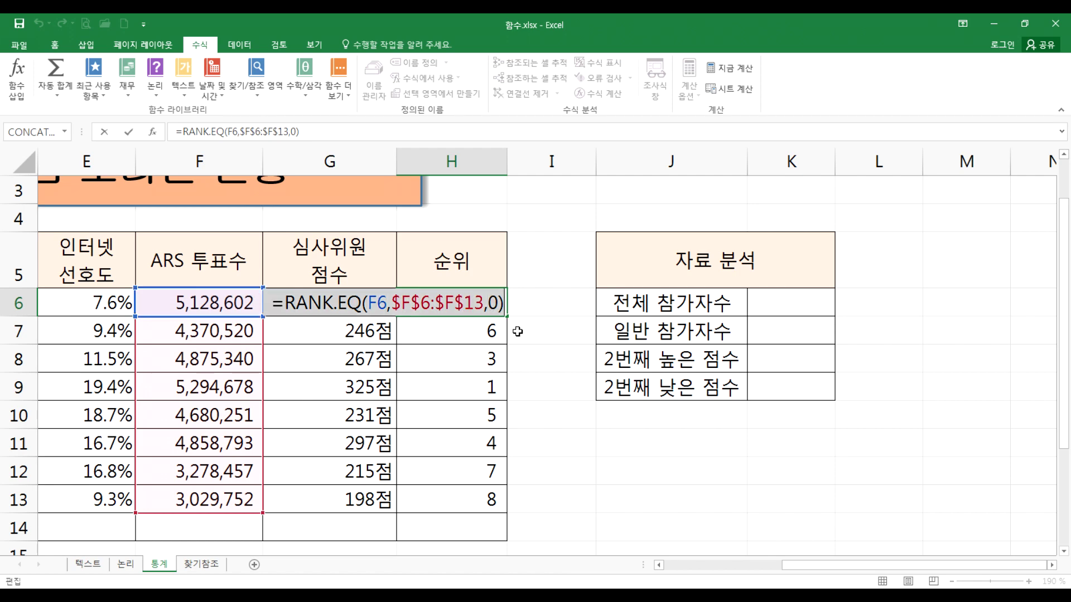
key(alt+Tab)
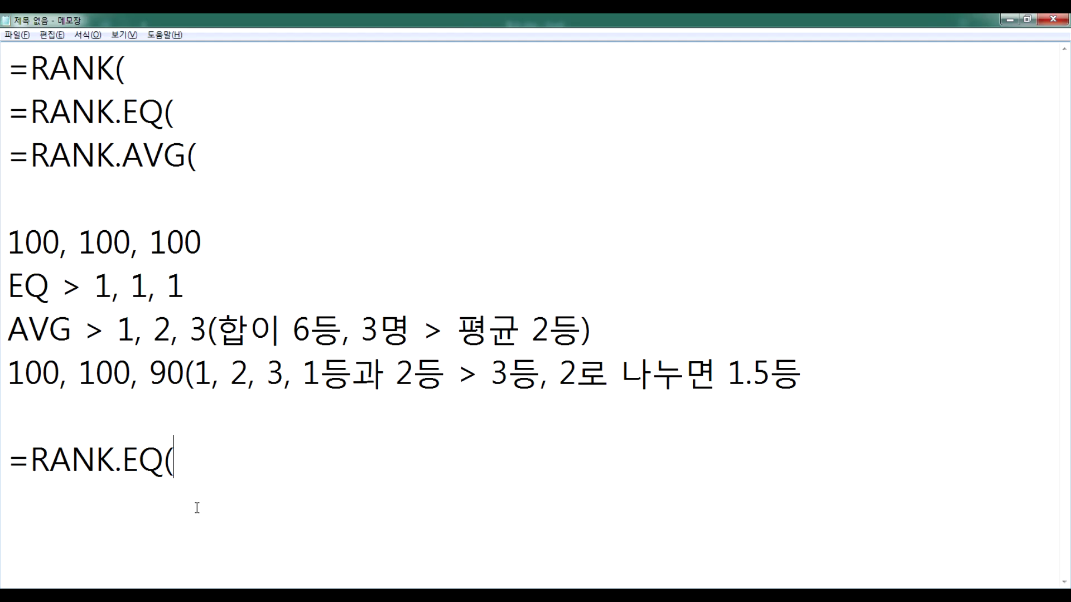
Replace the unfinished =RANK.EQ( line with =RANK.EQ(F6, $F$6:$F$13, 0).
drag(201, 478, 2, 465)
key(ctrl+v)
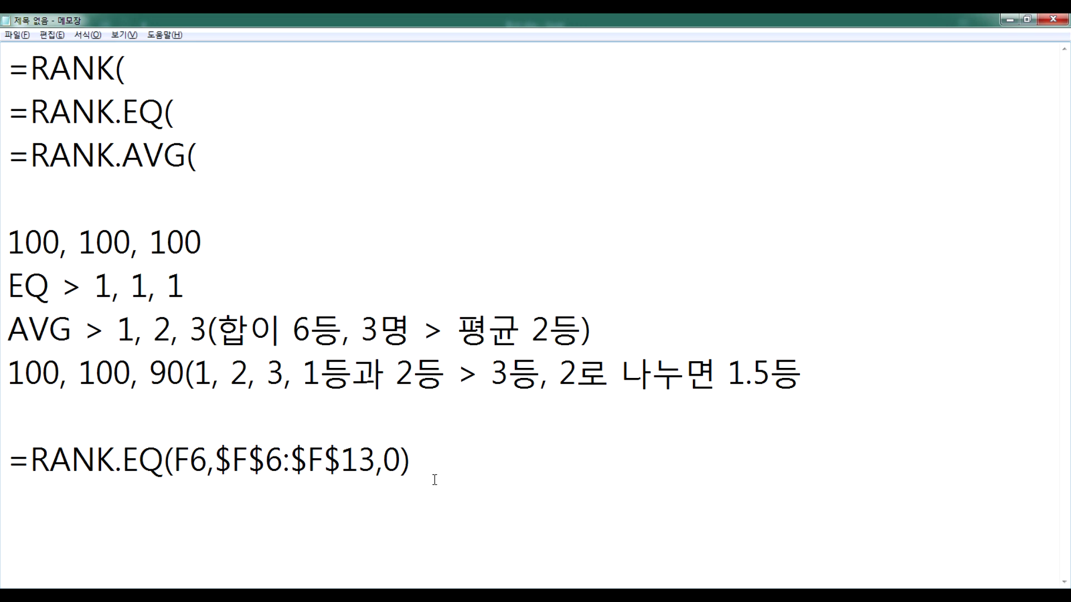
click(216, 462)
click(393, 462)
click(495, 463)
key(Return)
key(Return)
key(Return)
key(Return)
key(Return)
key(Return)
key(Return)
key(Return)
key(Return)
key(Return)
key(Return)
key(Return)
key(Return)
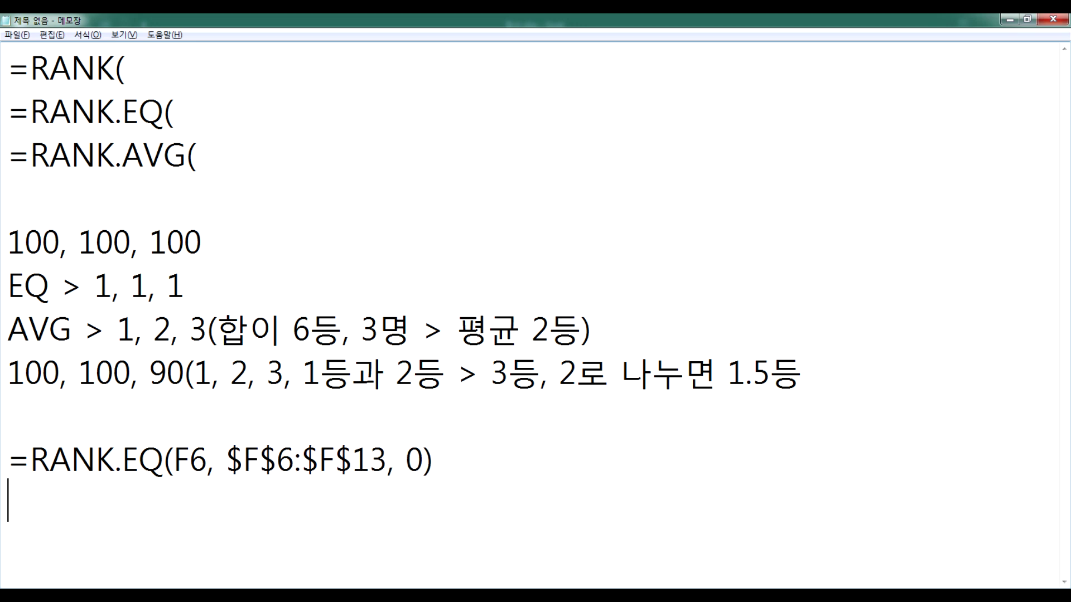
scroll(254, 312, up, 3)
click(125, 325)
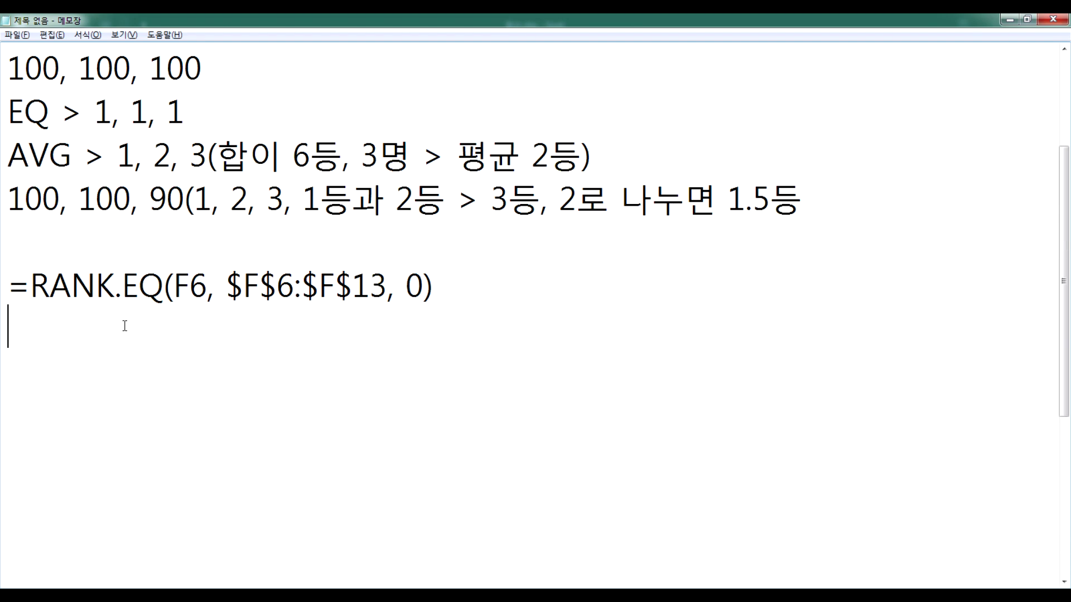
Add the note 'F6:F13 참조 영역은 반드시 절대 참조로 설정해야만 한다.'.
text(ㄹ)
key(BackSpace)
text(F6:)
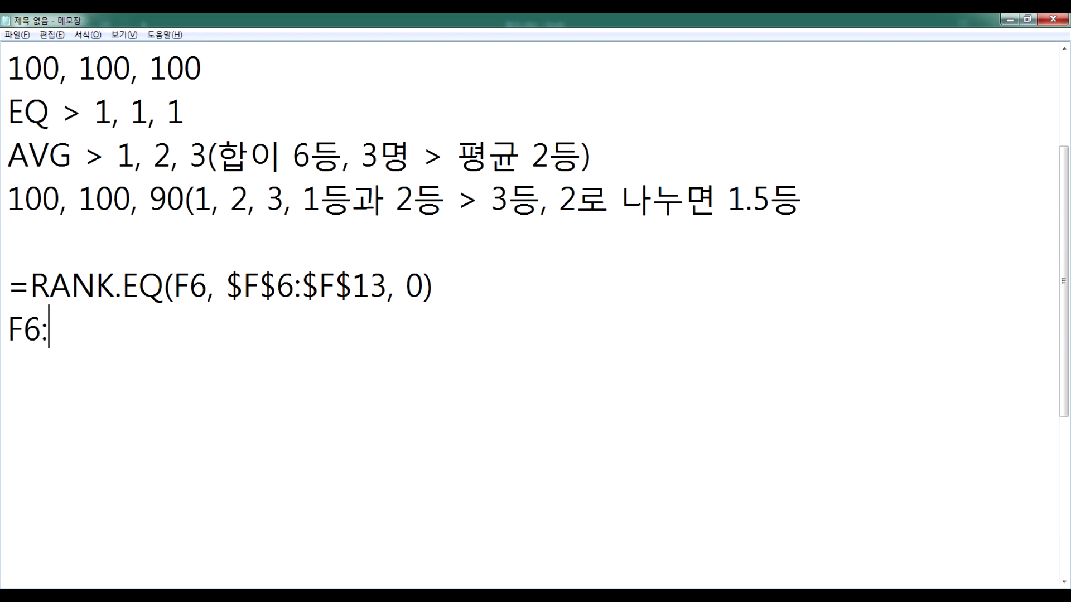
text(F13 )
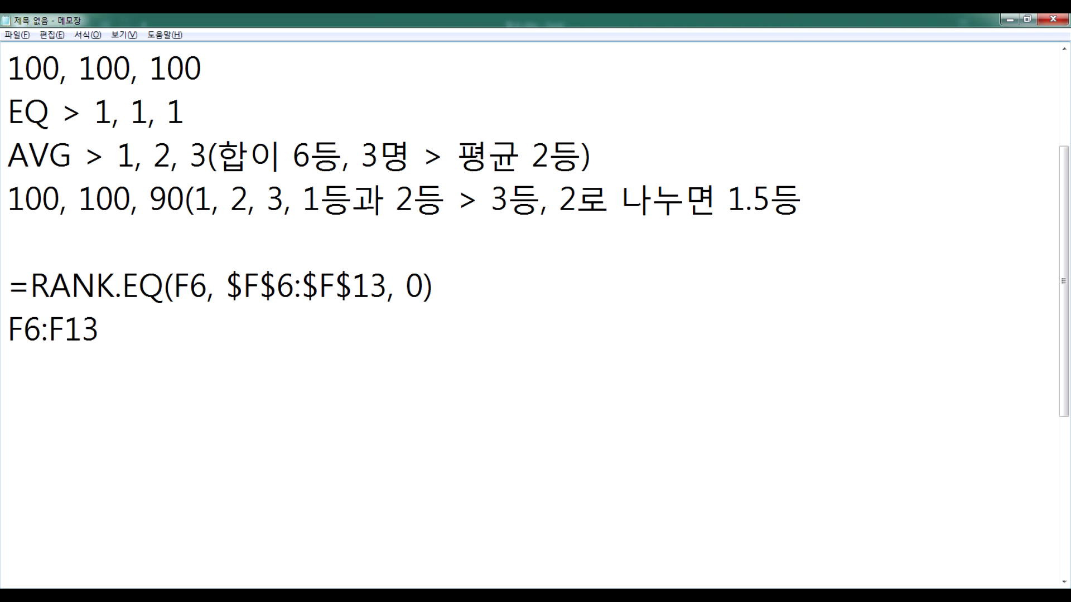
text(참)
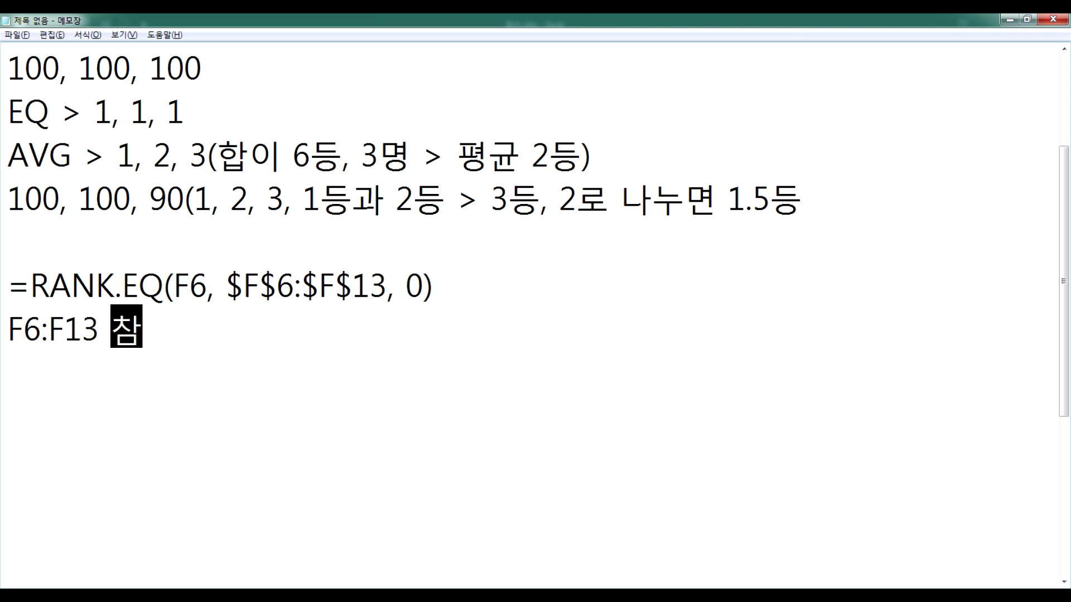
text(조 여ㅇ역은 반)
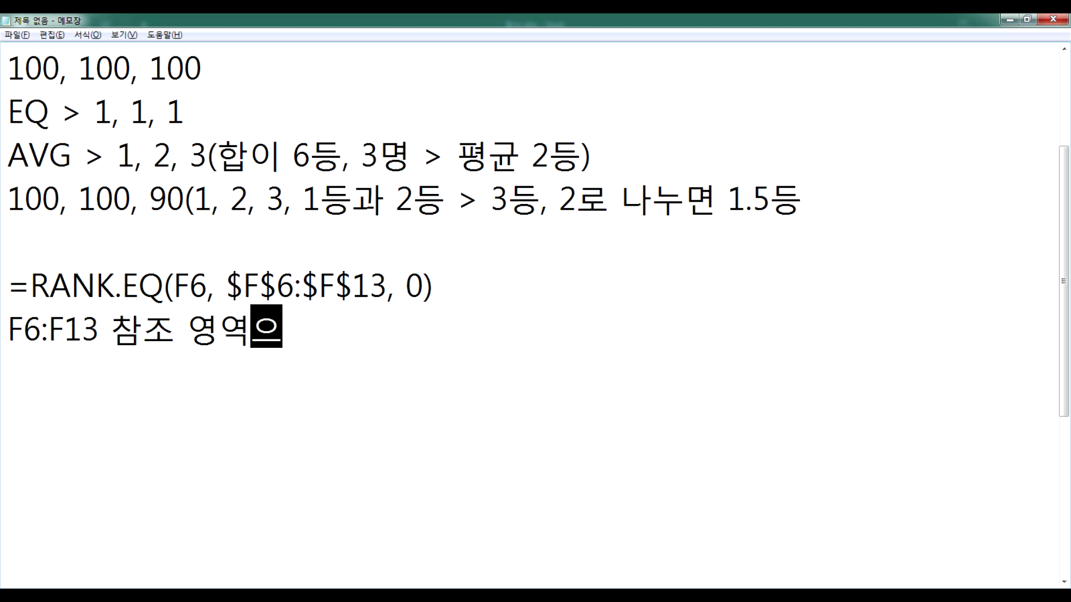
text(드시 절대 차)
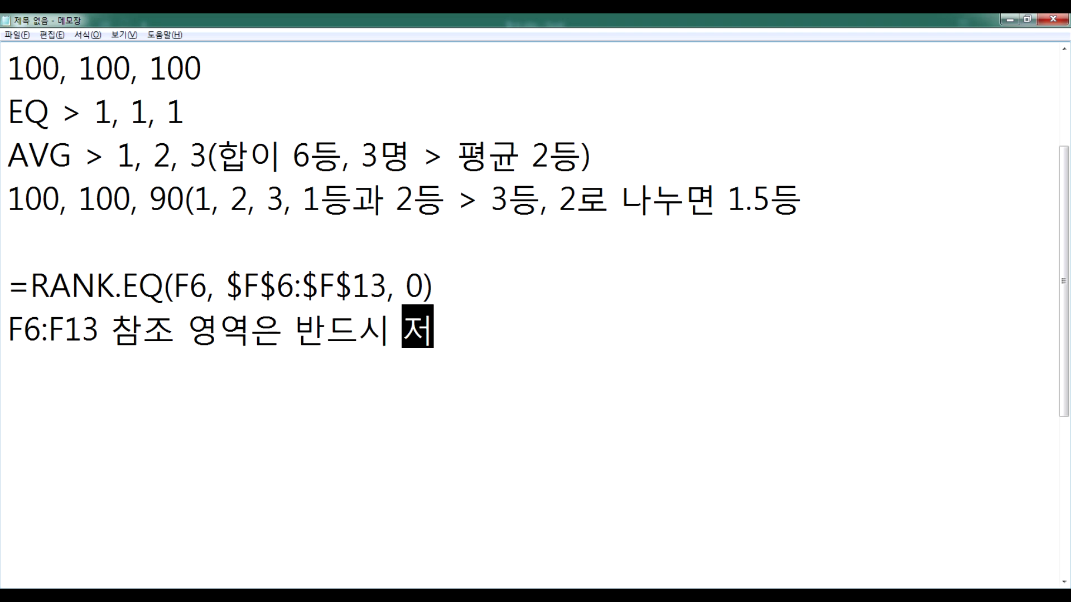
text(ㅁ조로 설정ㅎ)
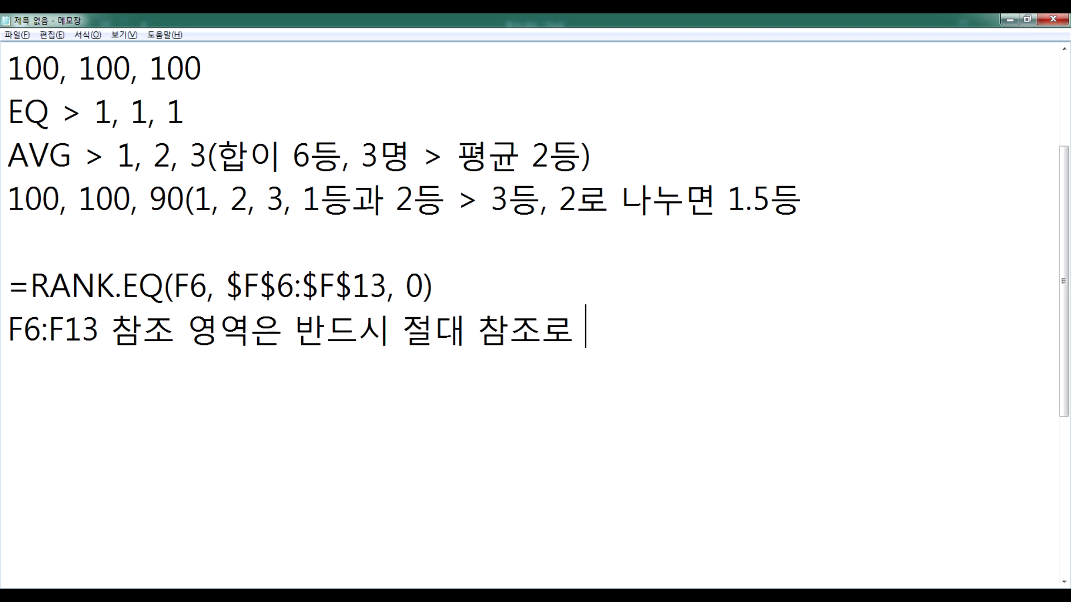
text(ㅐ야마ㅓㄴ)
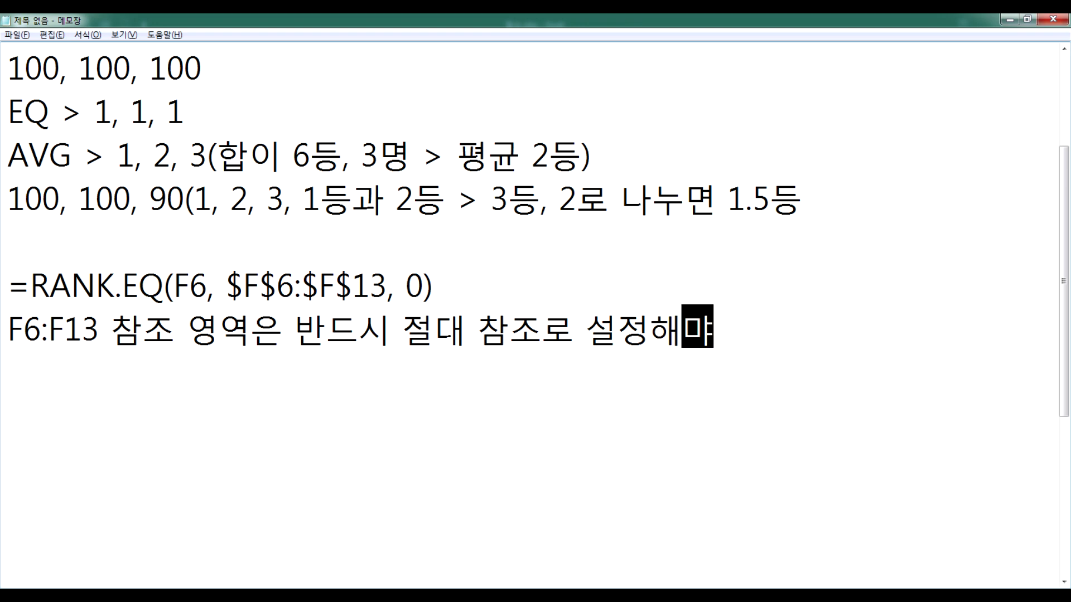
key(BackSpace)
key(BackSpace)
key(BackSpace)
text(만 하)
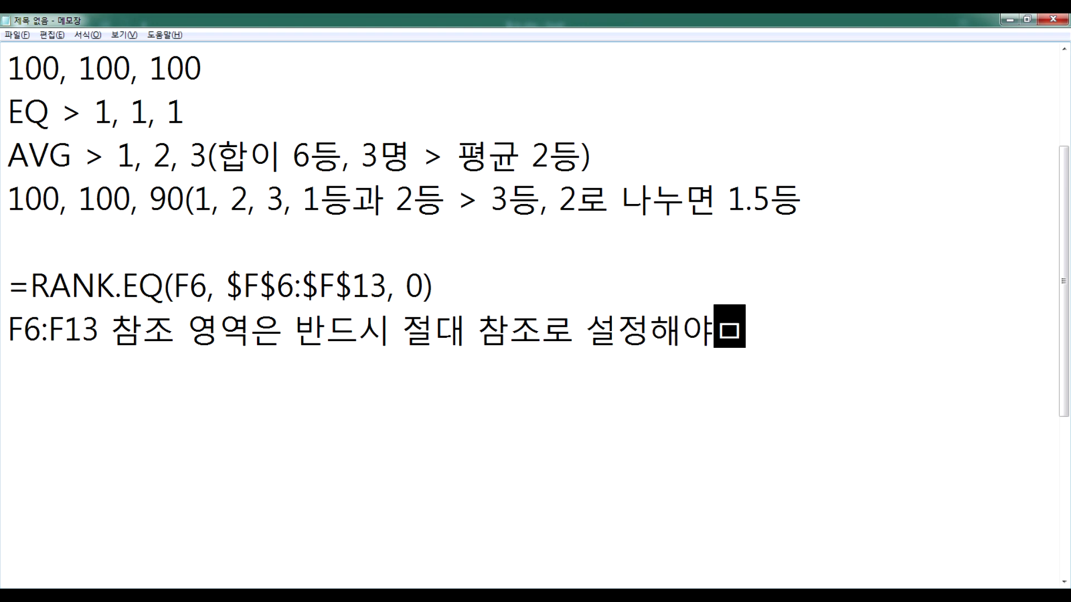
text(ㄴ다.)
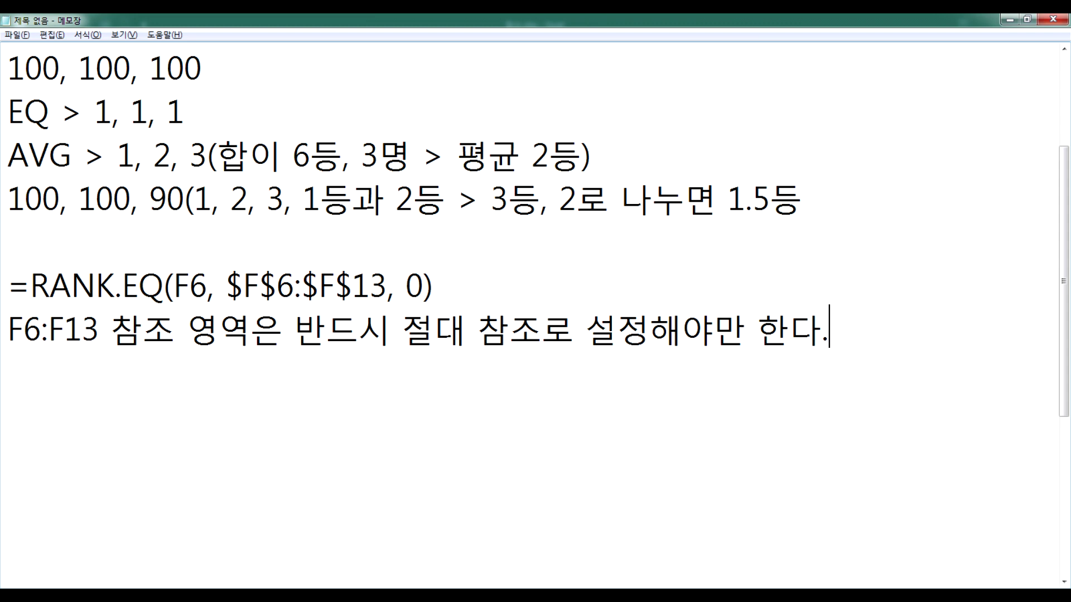
Add the note '0 큰 값이 1등하는 경우, 옵션에서 위에 0, 아래에 1'.
key(Return)
text(0 :)
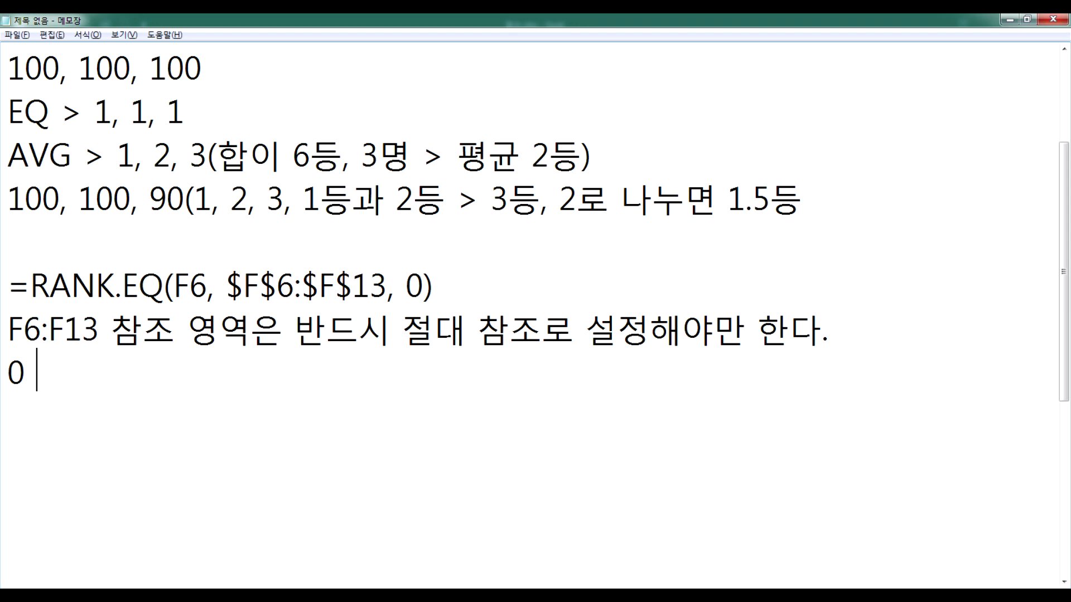
key(BackSpace)
key(BackSpace)
text(ㄱ)
key(BackSpace)
text(큰 값)
text(이 1등)
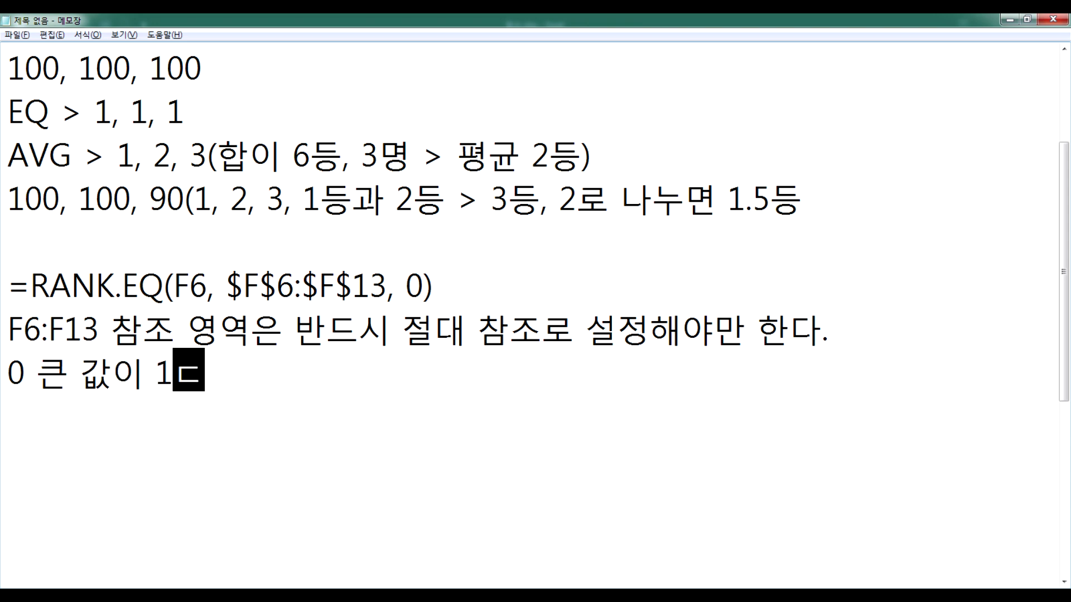
text(하는 경)
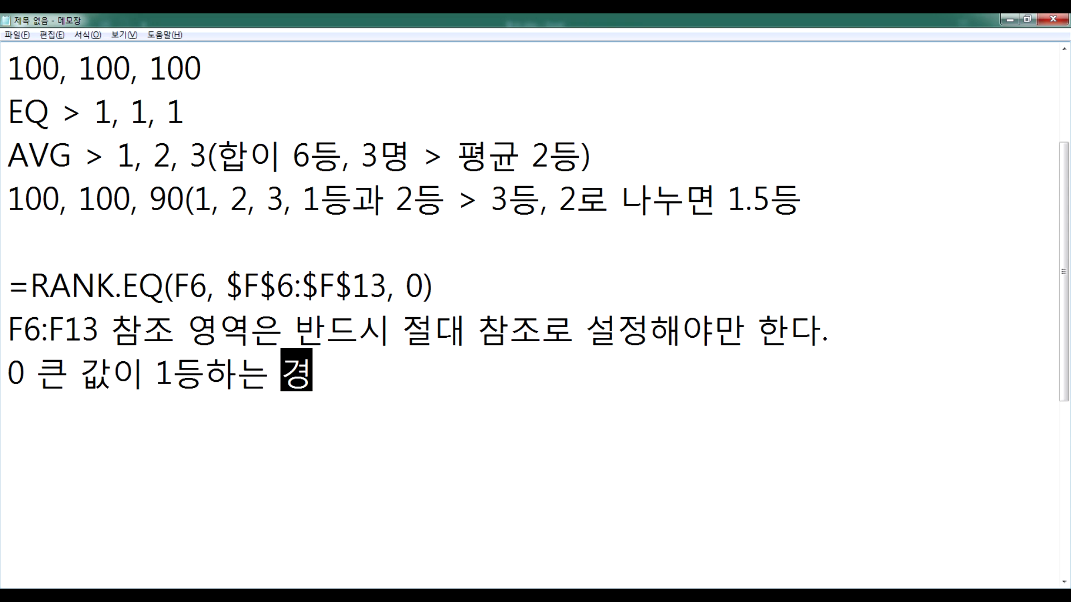
text(우, )
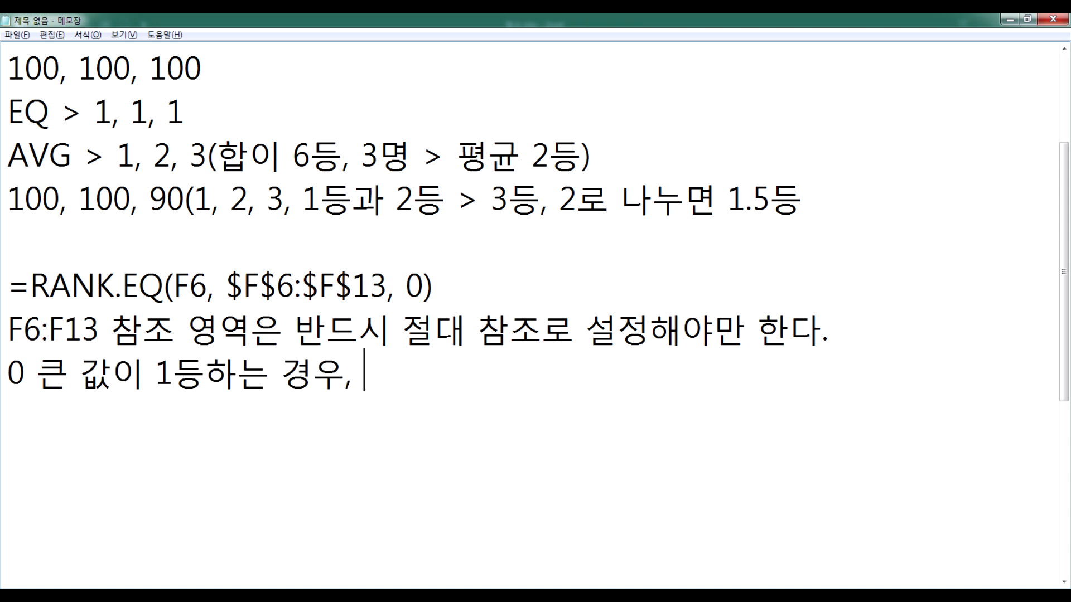
text(옵)
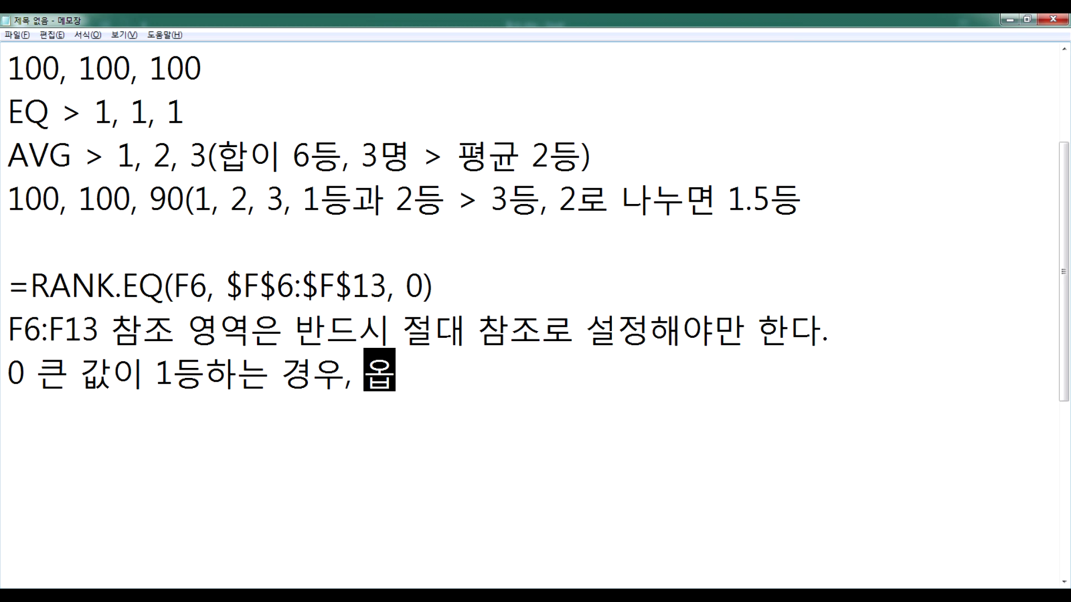
text(션에서 위에)
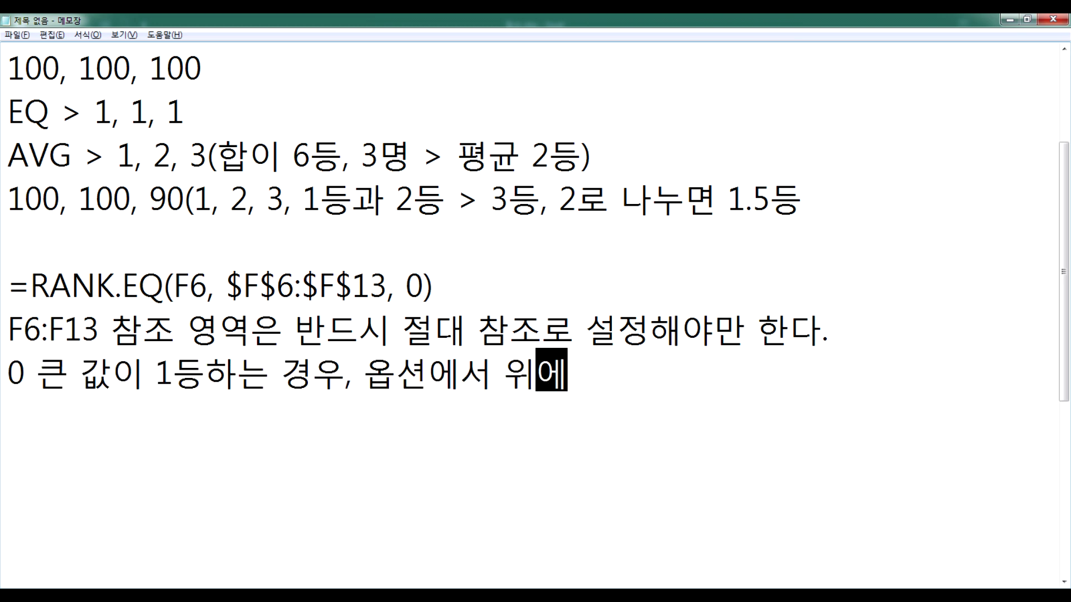
text( 0, 아래에 1)
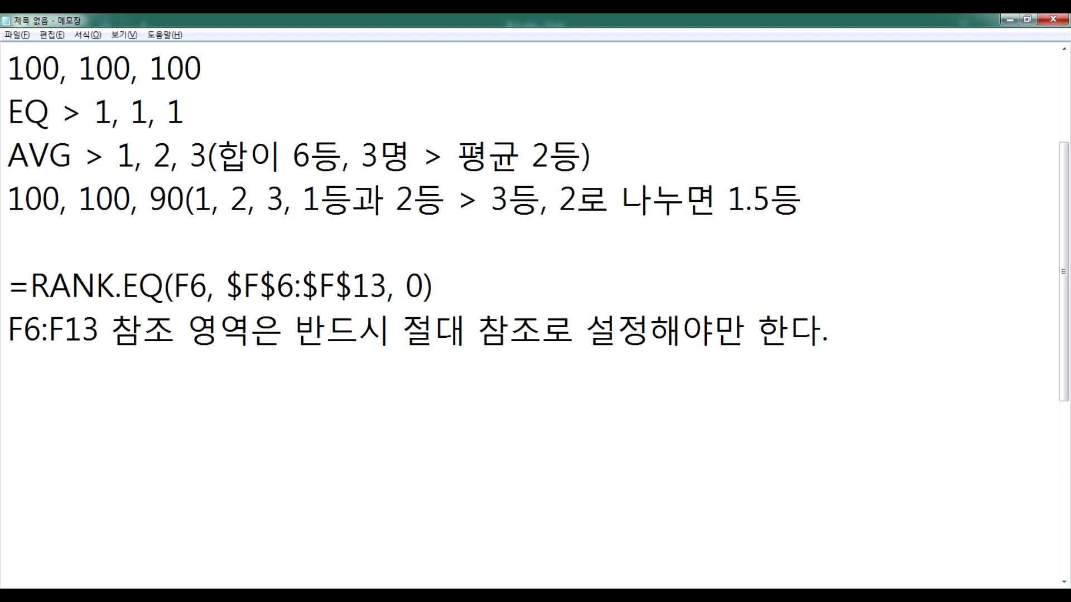
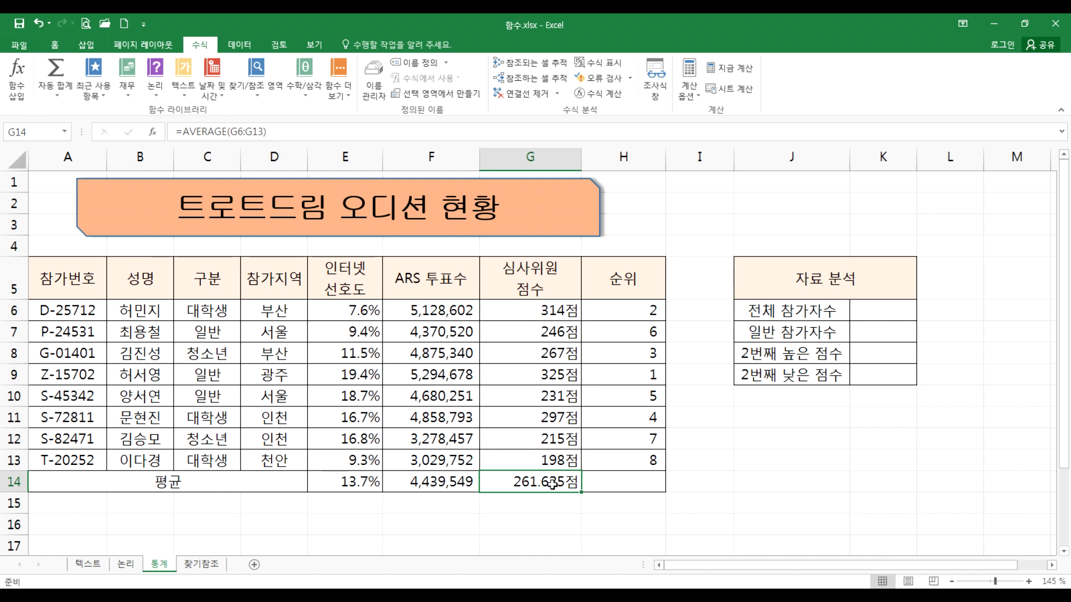
Browse G14's Format Cells alignment and font settings without changing anything.
click(56, 45)
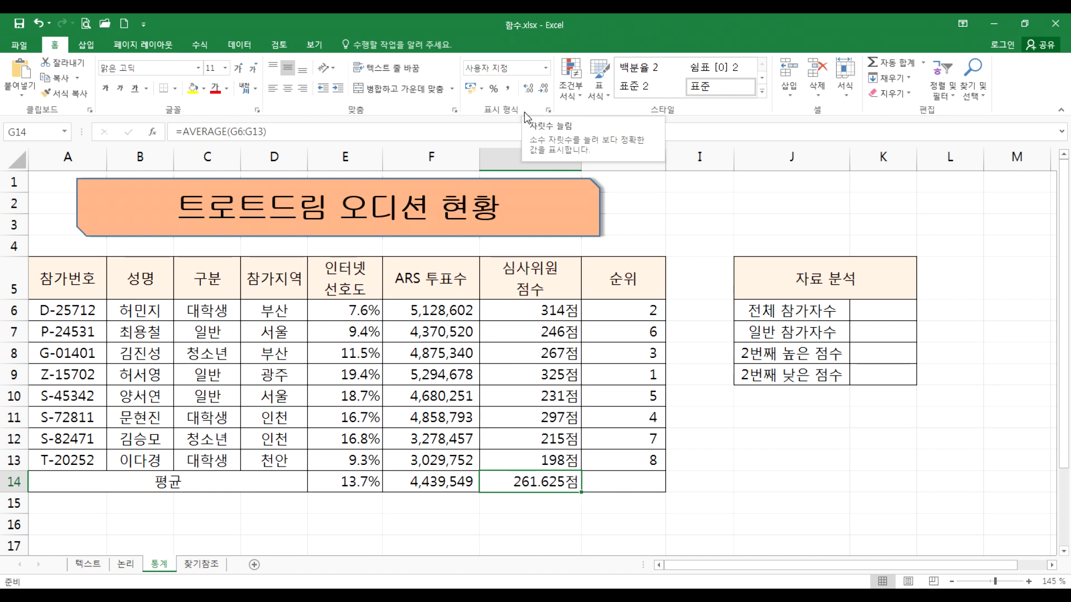
key(ctrl+1)
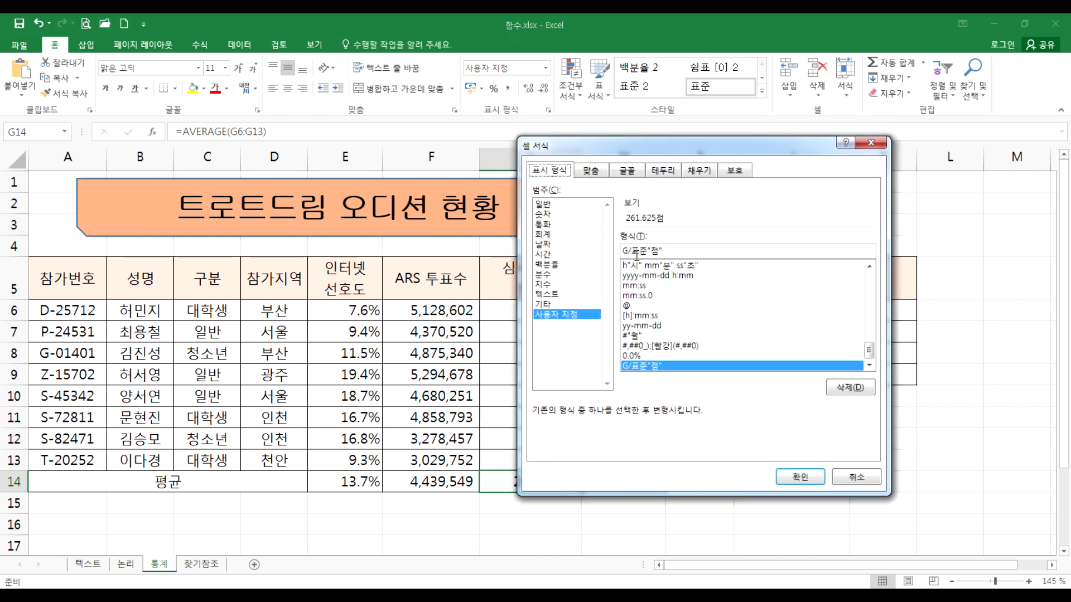
click(591, 172)
click(627, 171)
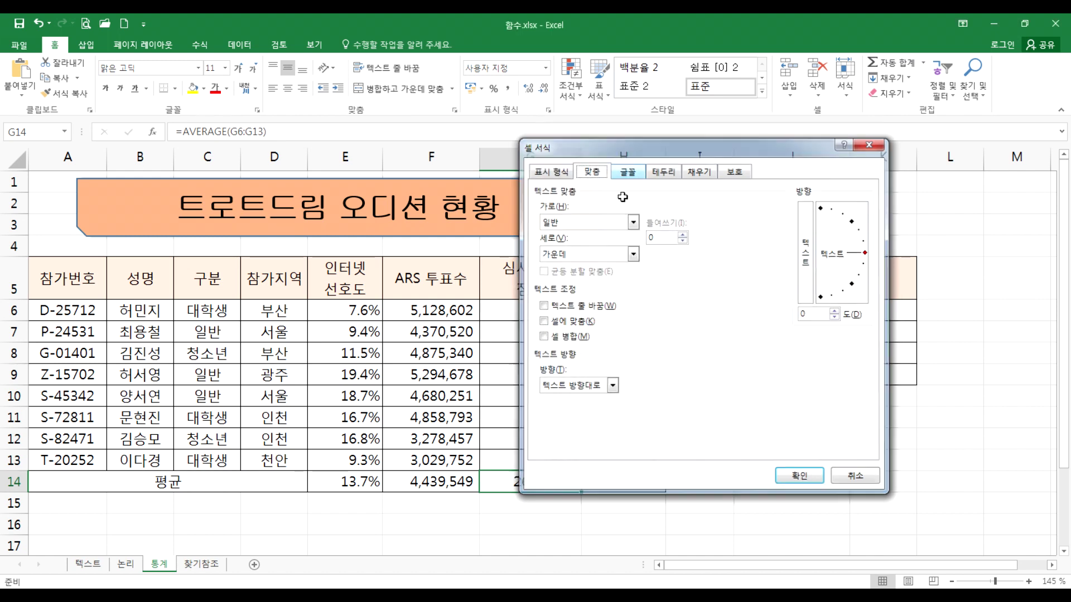
key(Escape)
Check G14's AVERAGE formula, then preview its Number format options and cancel.
double_click(523, 478)
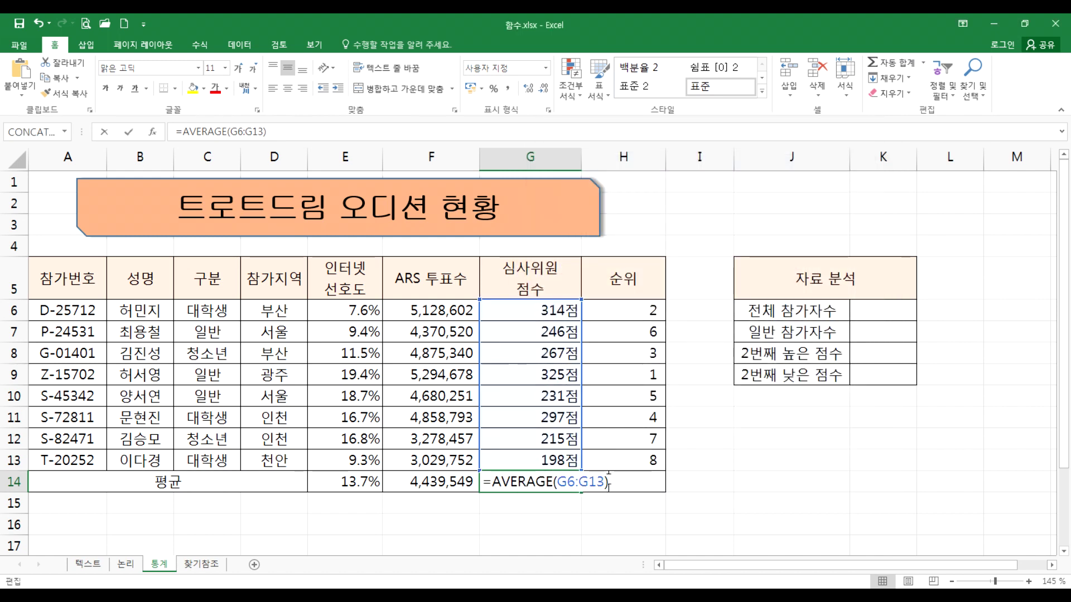
key(Escape)
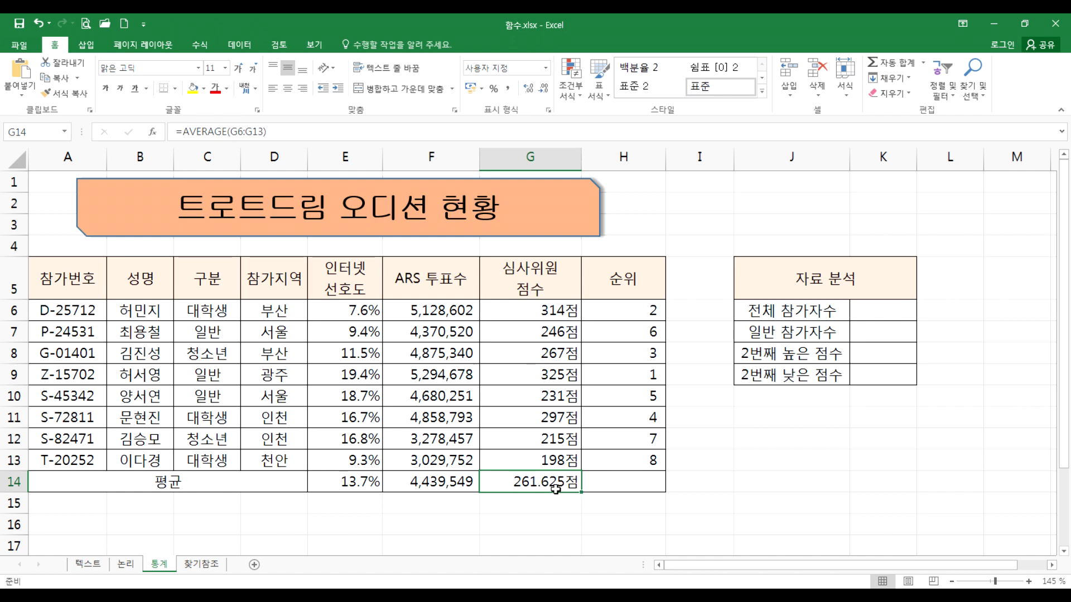
key(ctrl+1)
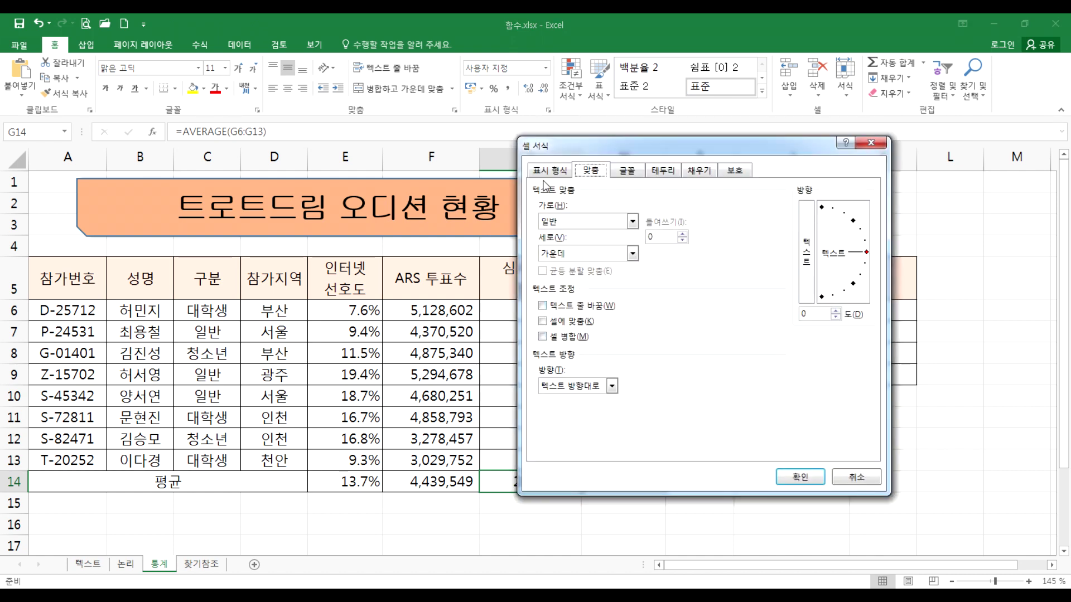
click(548, 170)
click(543, 215)
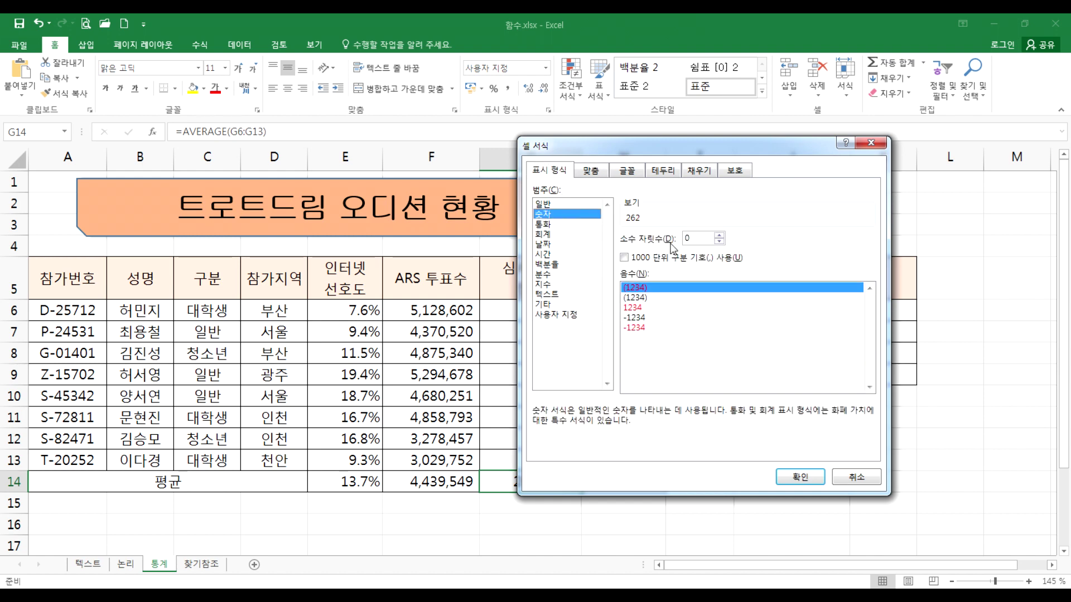
key(Escape)
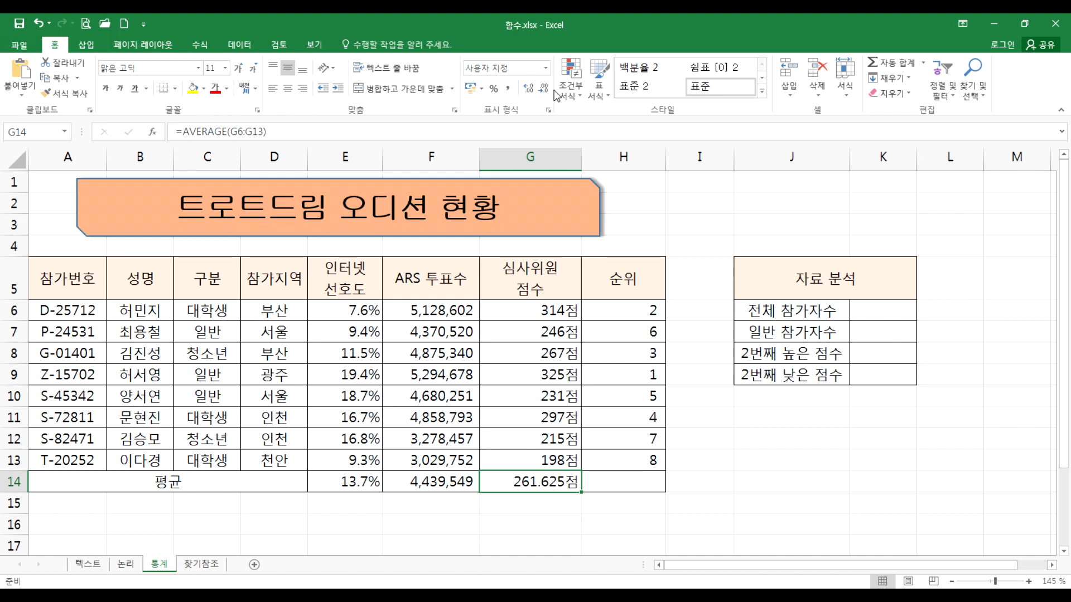
click(507, 89)
click(529, 89)
click(529, 89)
click(528, 90)
click(544, 90)
click(528, 89)
click(528, 90)
click(528, 89)
key(ctrl+z)
click(527, 94)
click(526, 94)
click(526, 93)
click(526, 94)
key(ctrl+z)
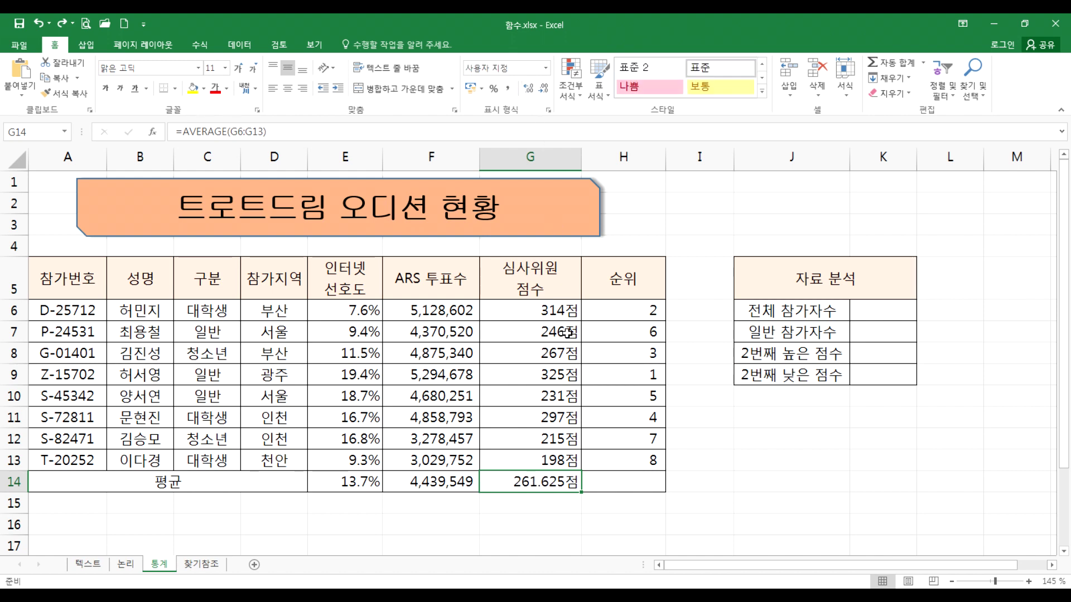
key(ctrl+1)
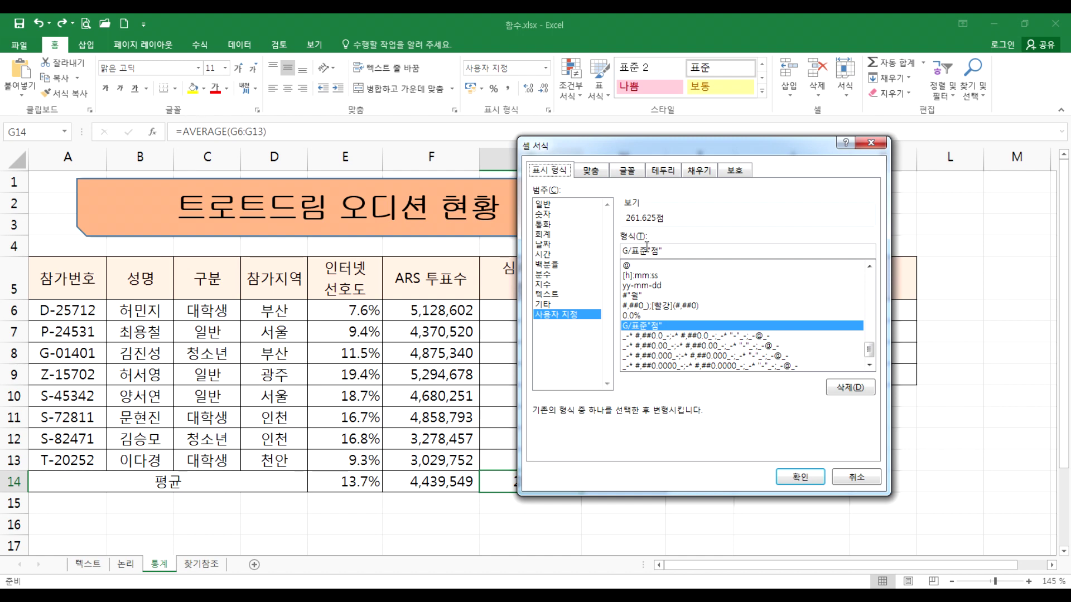
drag(663, 147, 775, 141)
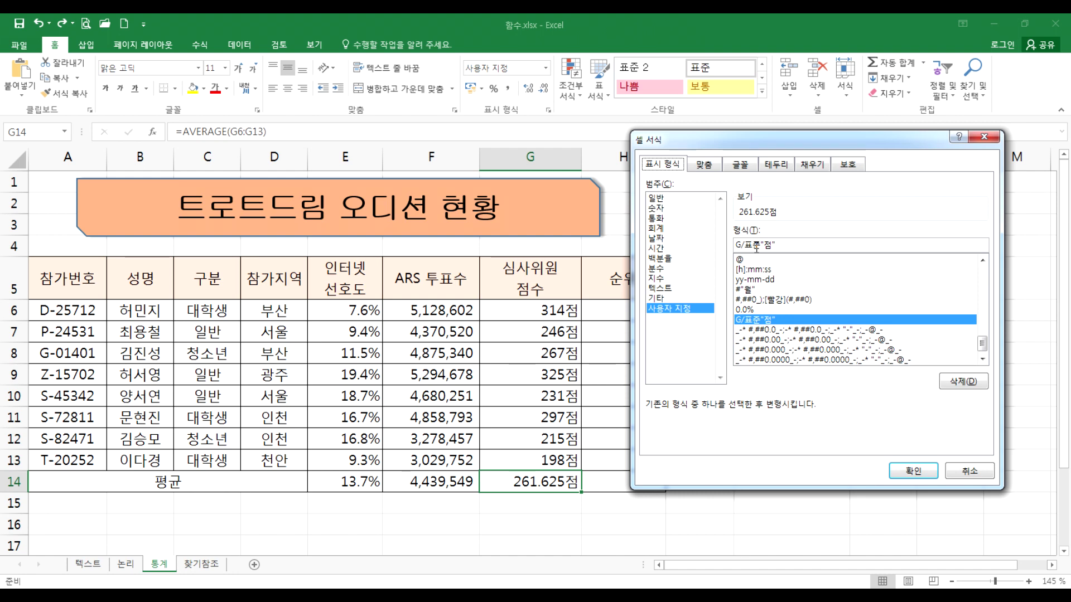
click(980, 483)
click(649, 476)
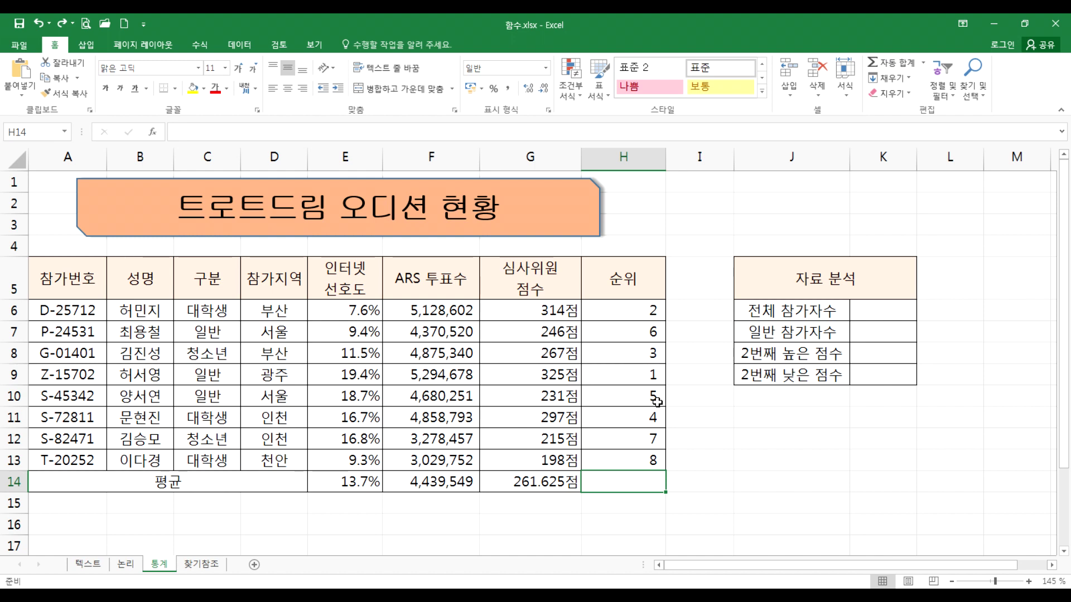
Drag column I narrower to bring the analysis box closer, then look over the names and ranks.
click(874, 311)
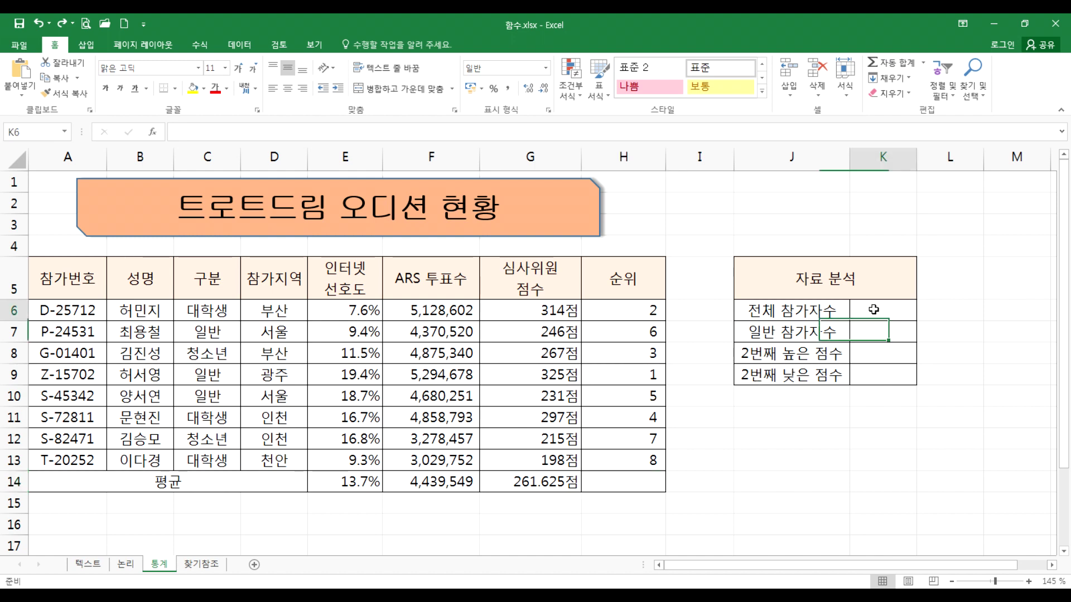
drag(733, 163, 683, 163)
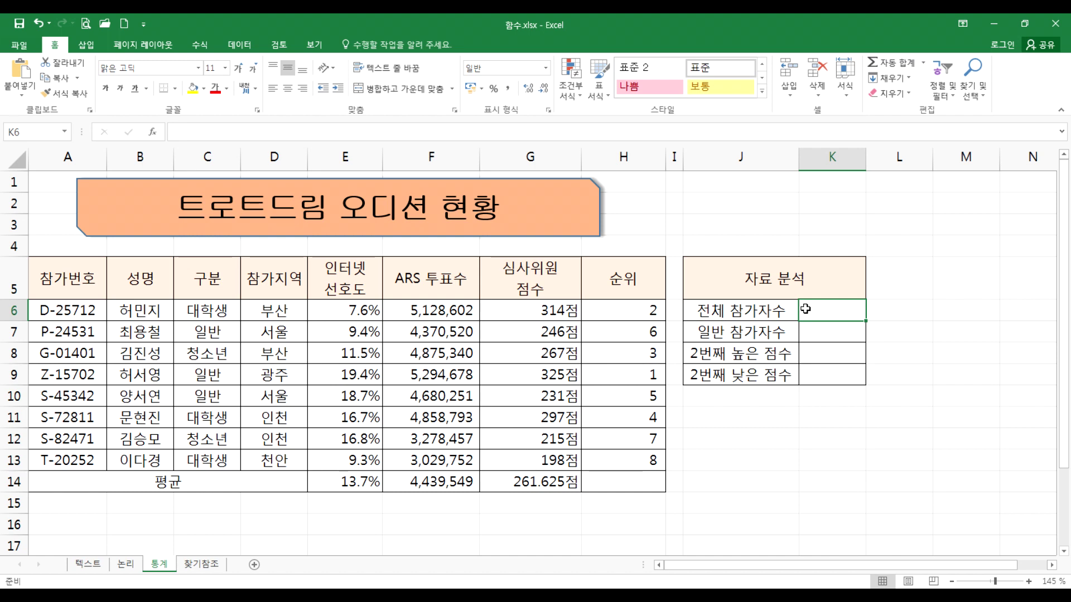
drag(137, 310, 134, 460)
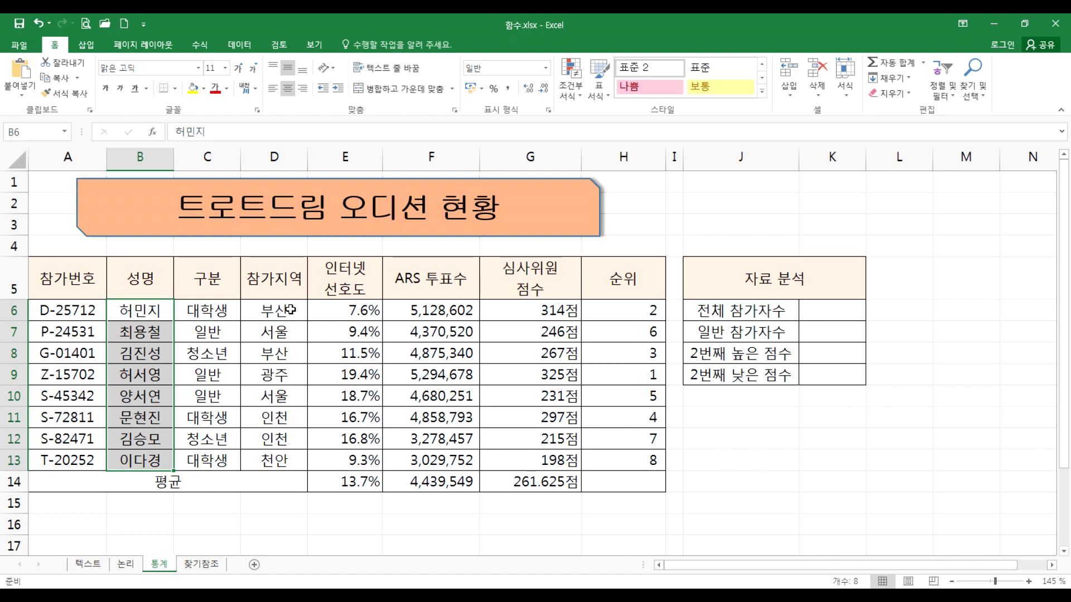
drag(616, 308, 633, 461)
click(835, 308)
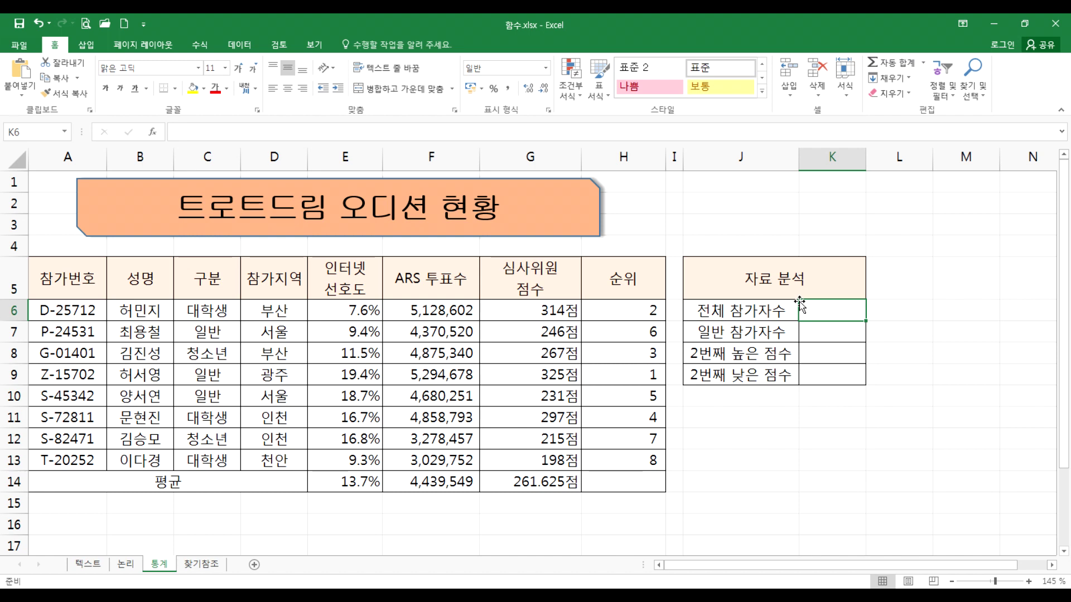
Select the column A, B, C and F data ranges, then clear F9's vote count and undo it.
drag(62, 311, 70, 464)
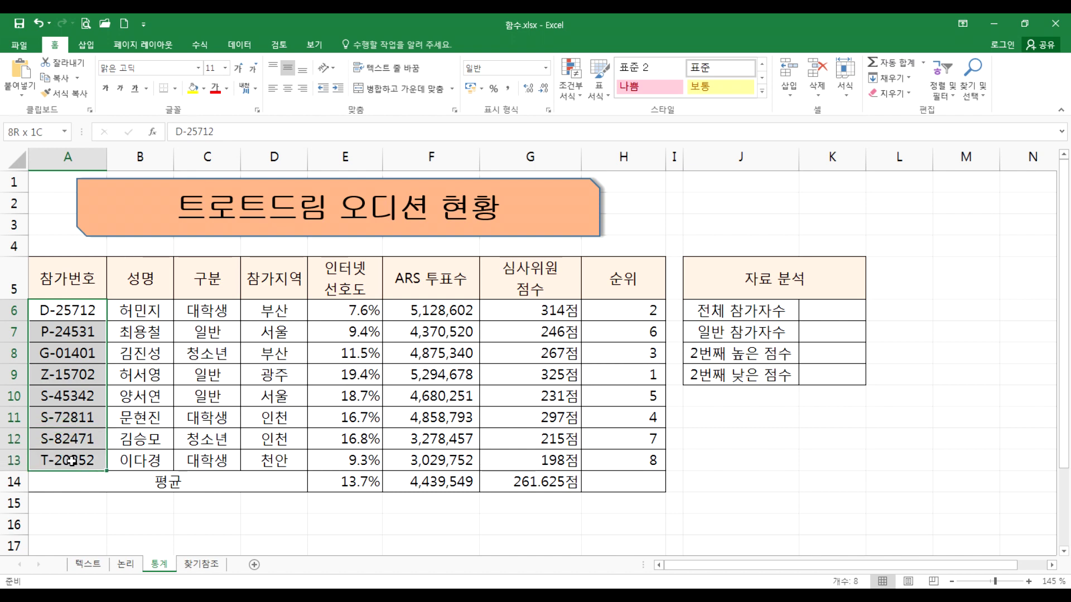
drag(122, 310, 118, 462)
drag(202, 308, 200, 458)
drag(438, 311, 427, 461)
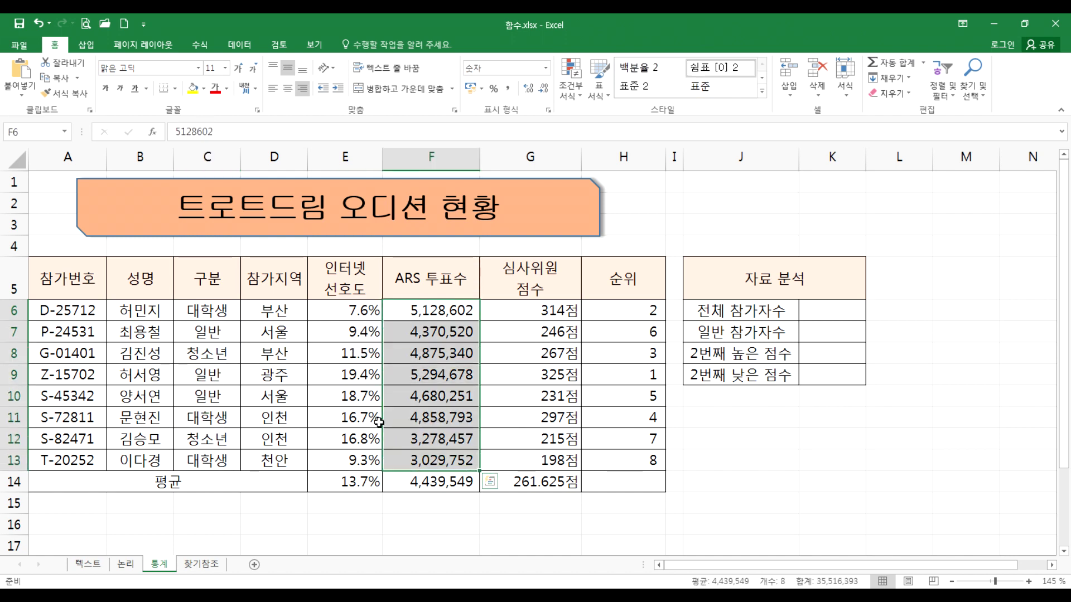
drag(410, 308, 409, 463)
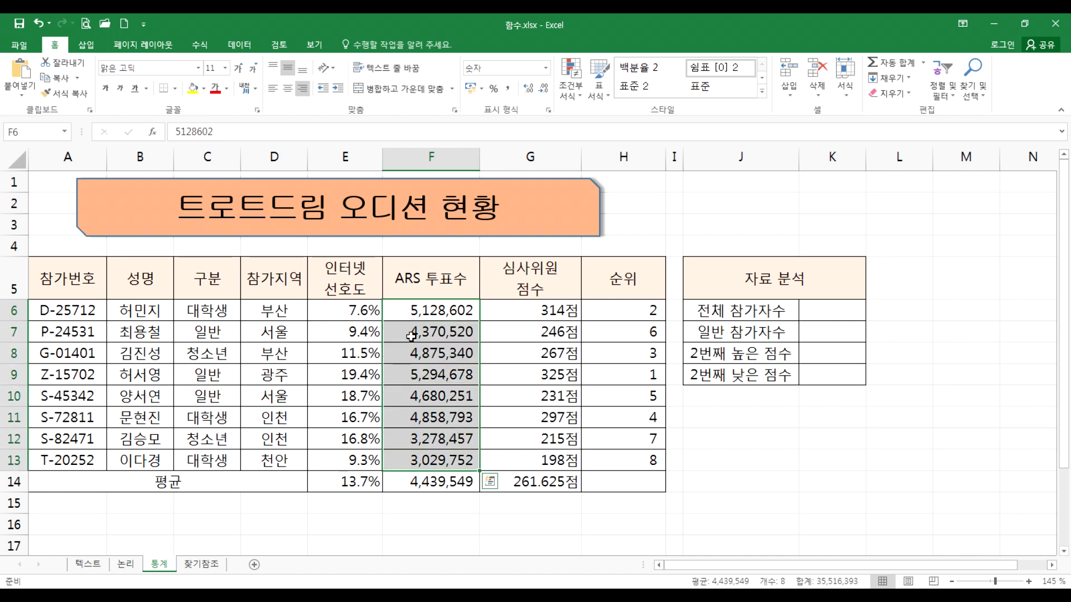
click(407, 313)
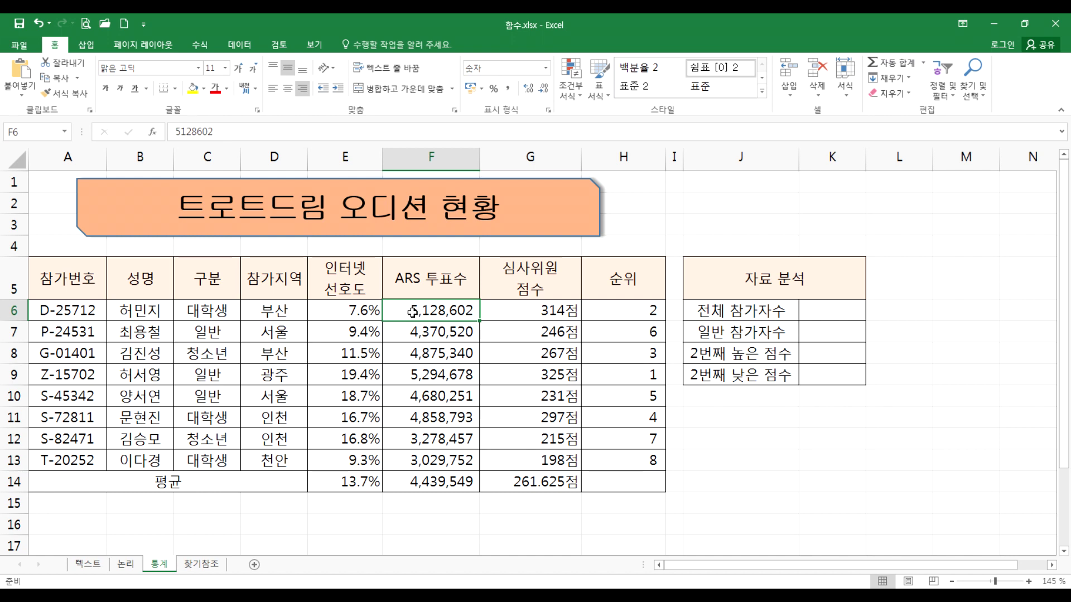
click(413, 376)
key(Delete)
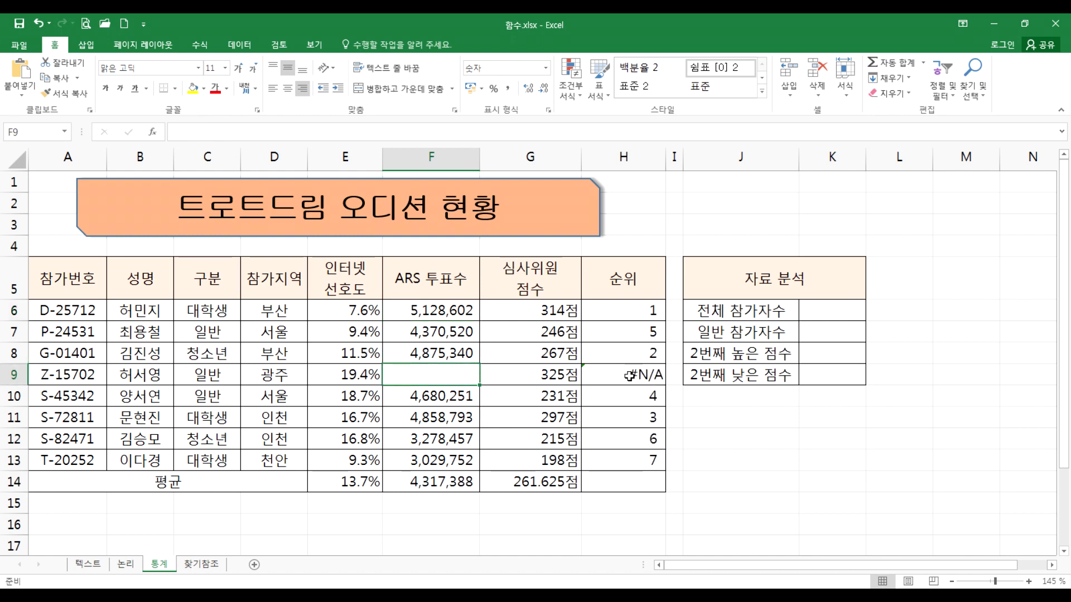
key(ctrl+z)
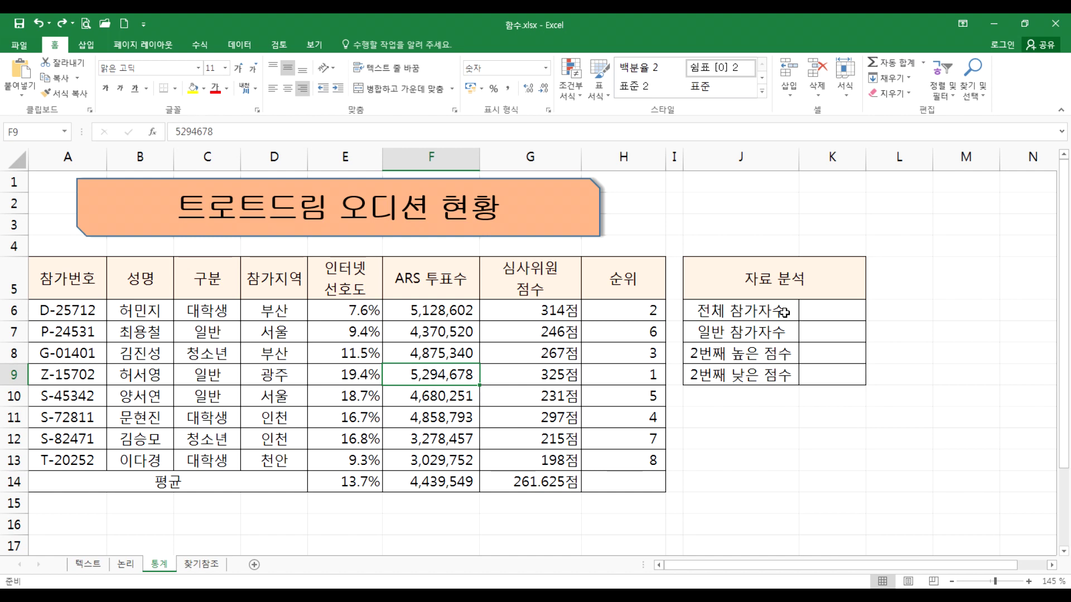
drag(155, 310, 152, 459)
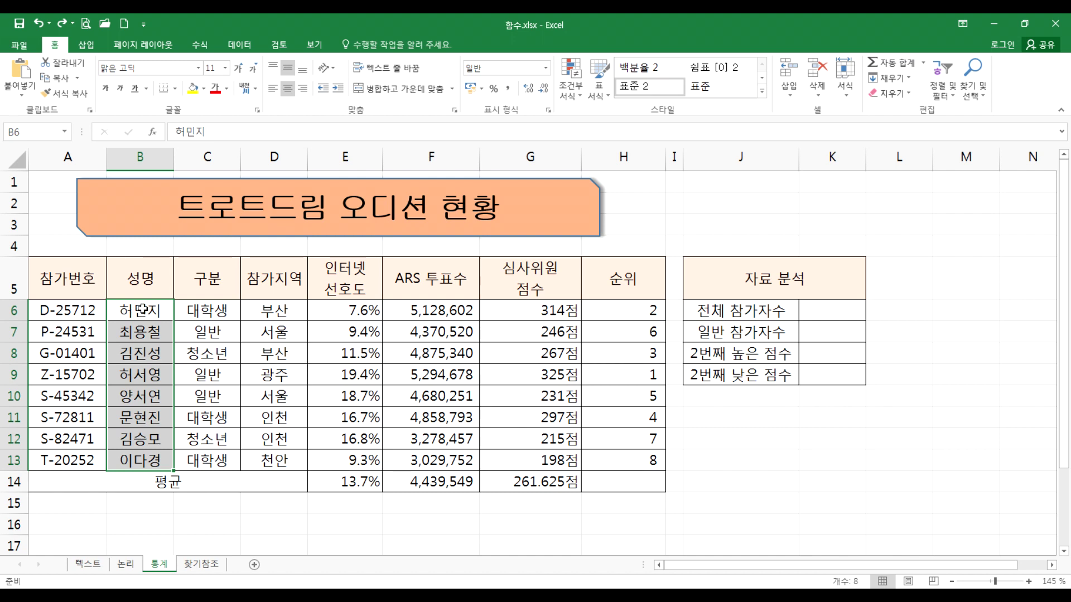
Enter =COUNTA(B6:B13) in K6 to count the contestant names, giving 8.
click(834, 313)
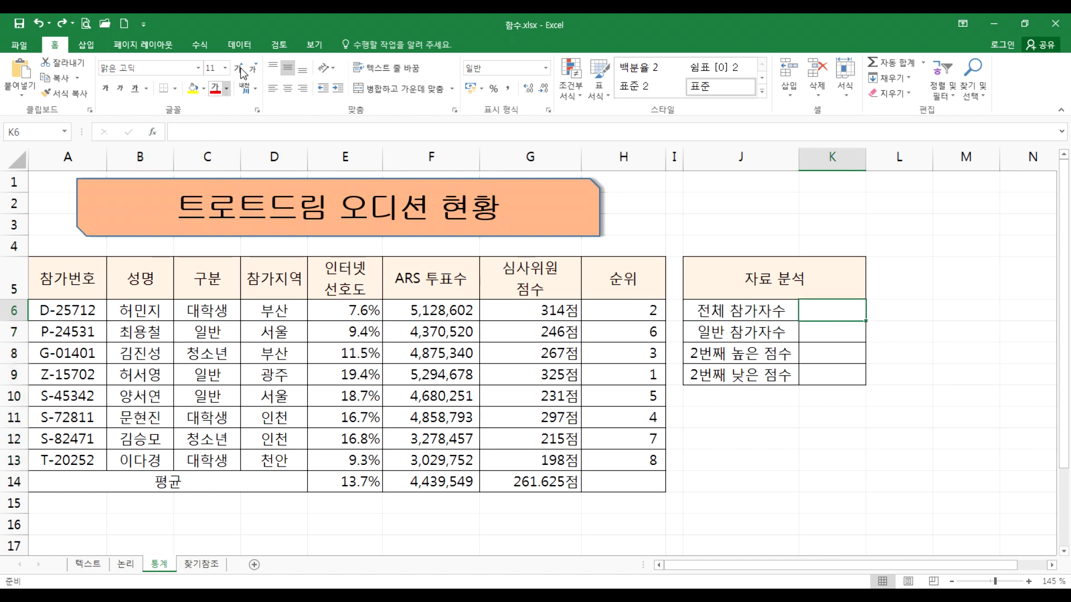
click(203, 48)
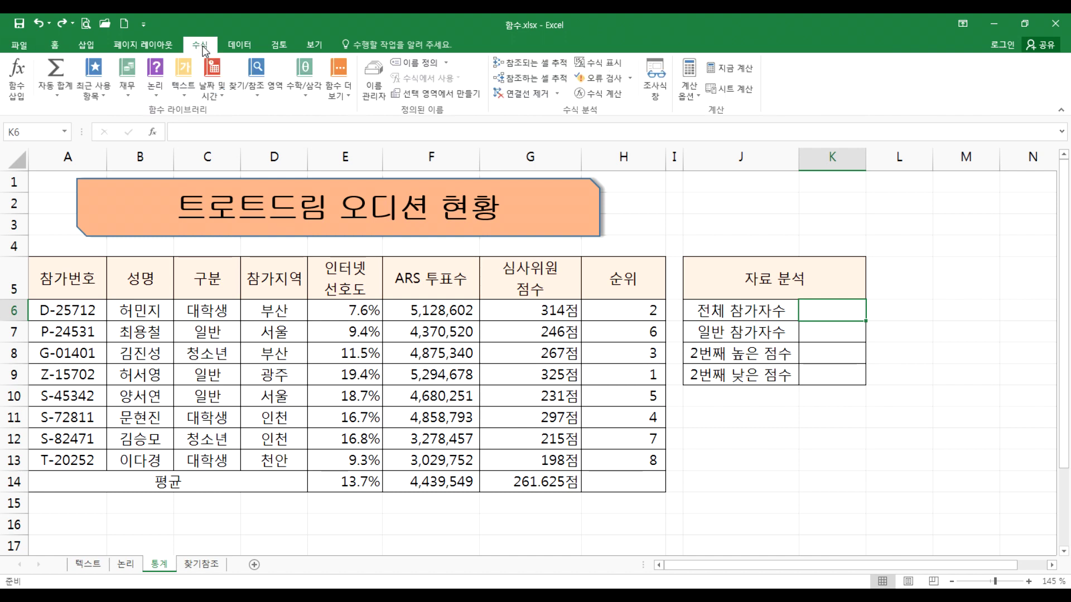
click(59, 96)
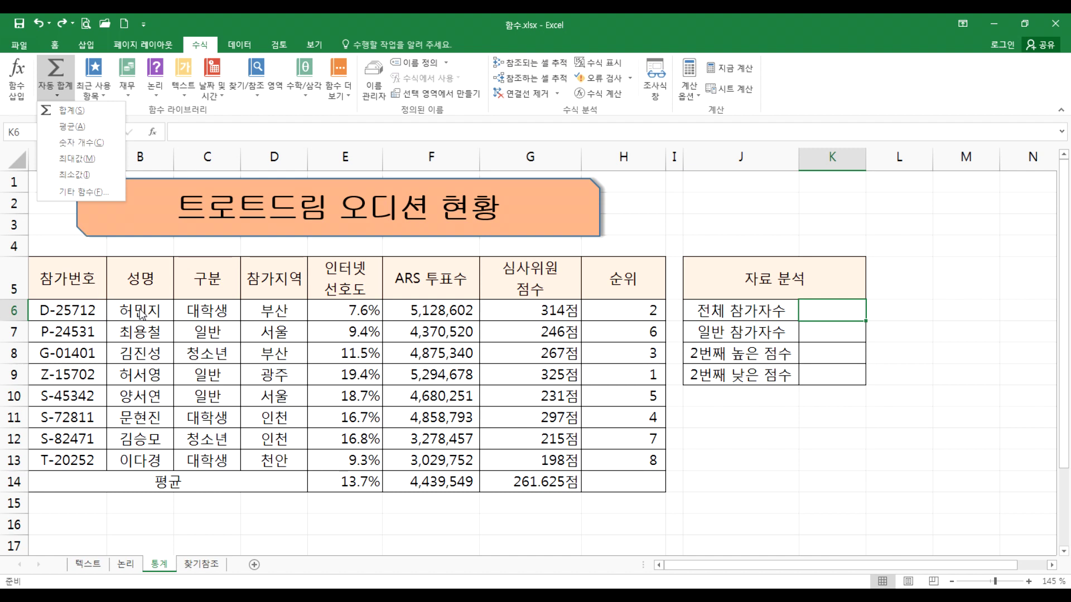
click(831, 308)
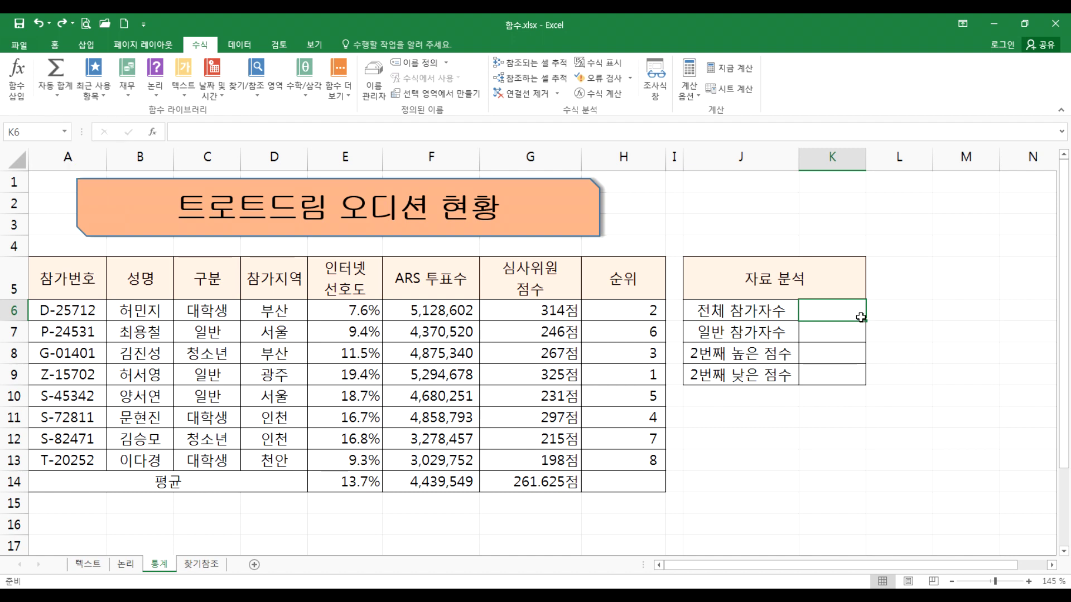
text(=채)
key(BackSpace)
key(BackSpace)
text(COUNTA)
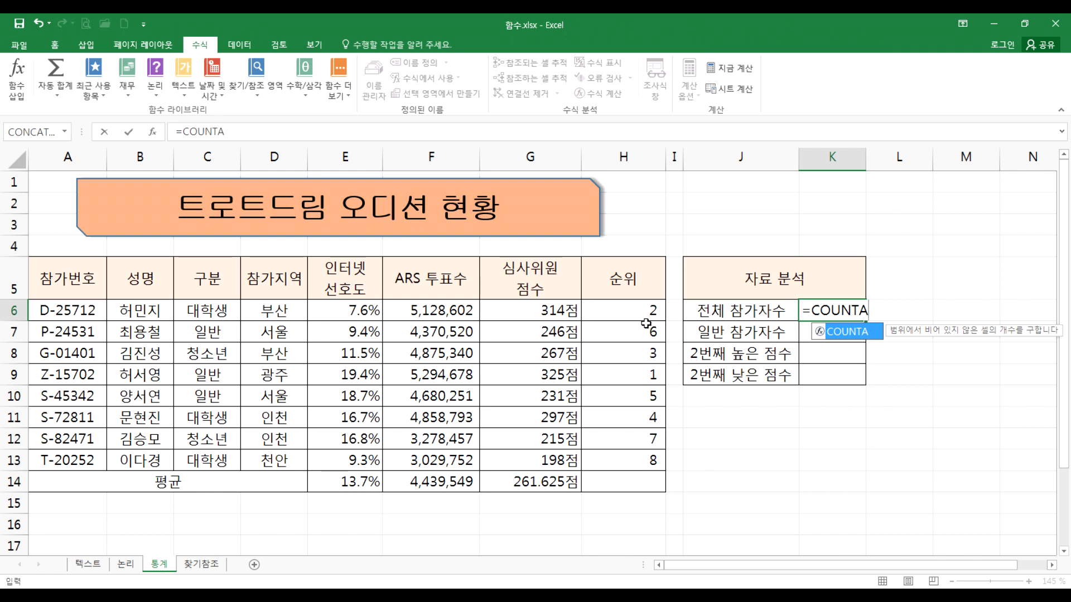
text(()
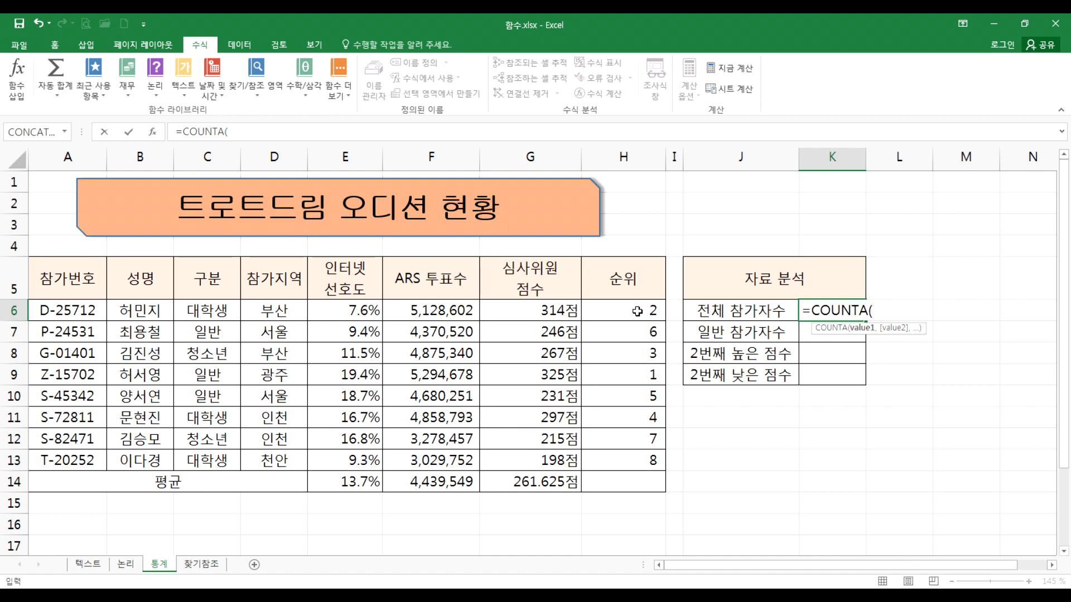
drag(140, 311, 143, 467)
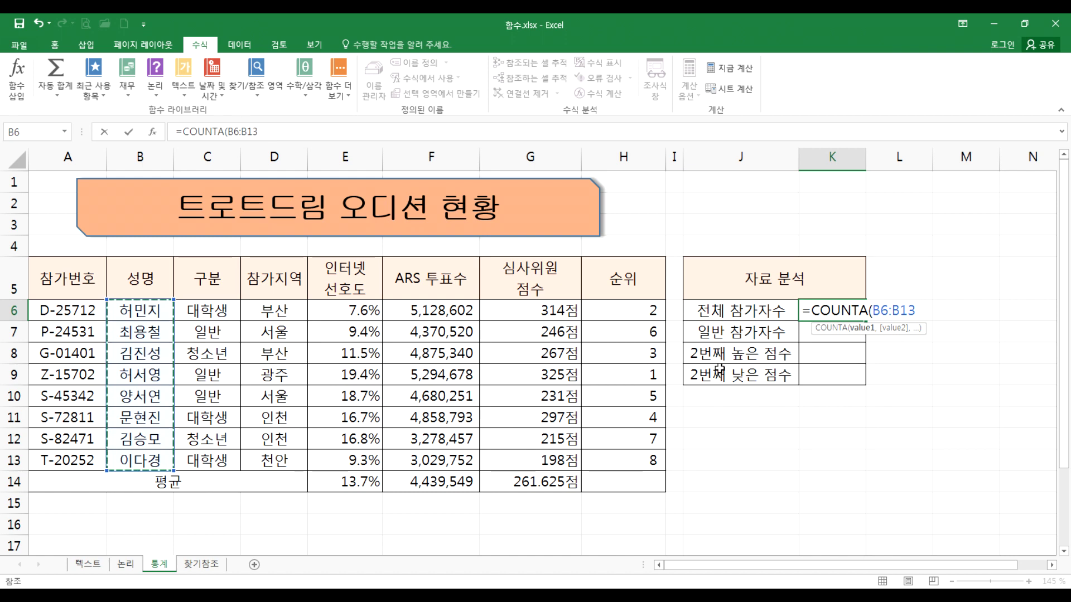
key(Return)
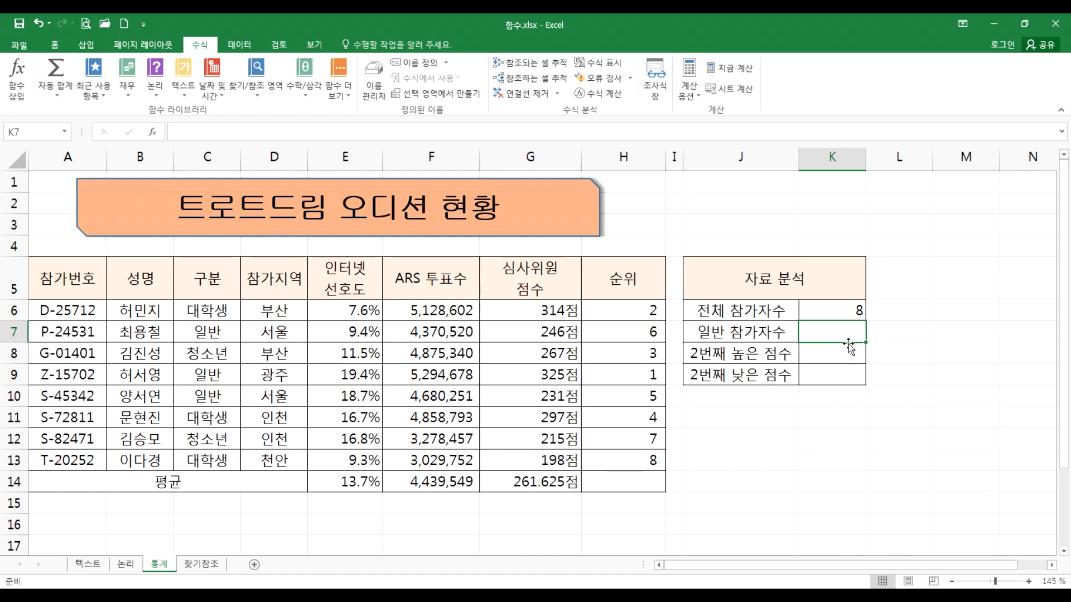
click(835, 309)
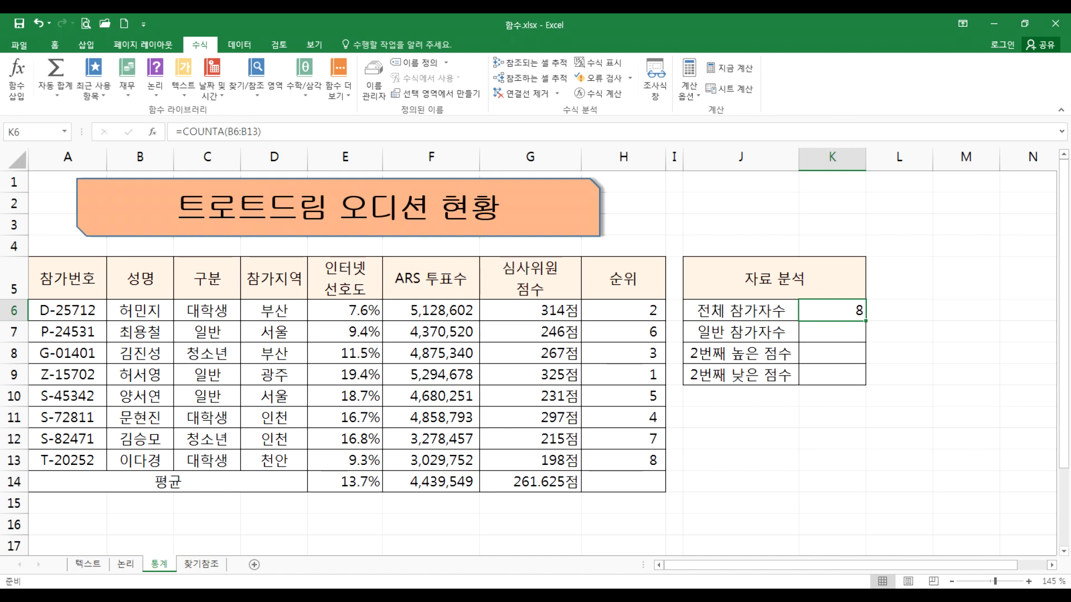
Switch to Notepad and place the cursor on the empty line below the notes.
key(alt+Tab)
scroll(199, 396, down, 2)
click(199, 396)
Note that COUNTA counts non-blank cells, COUNT counts numbers only, and COUNTBLANK counts empty cells.
text(=COUNTA)
text(()
text(범위) : )
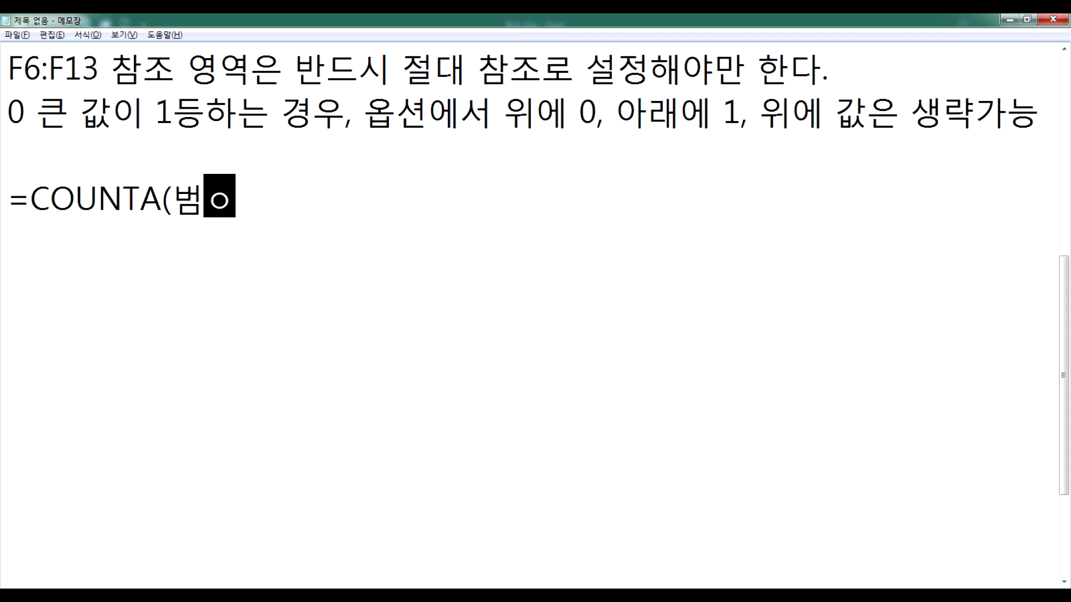
text(빈)
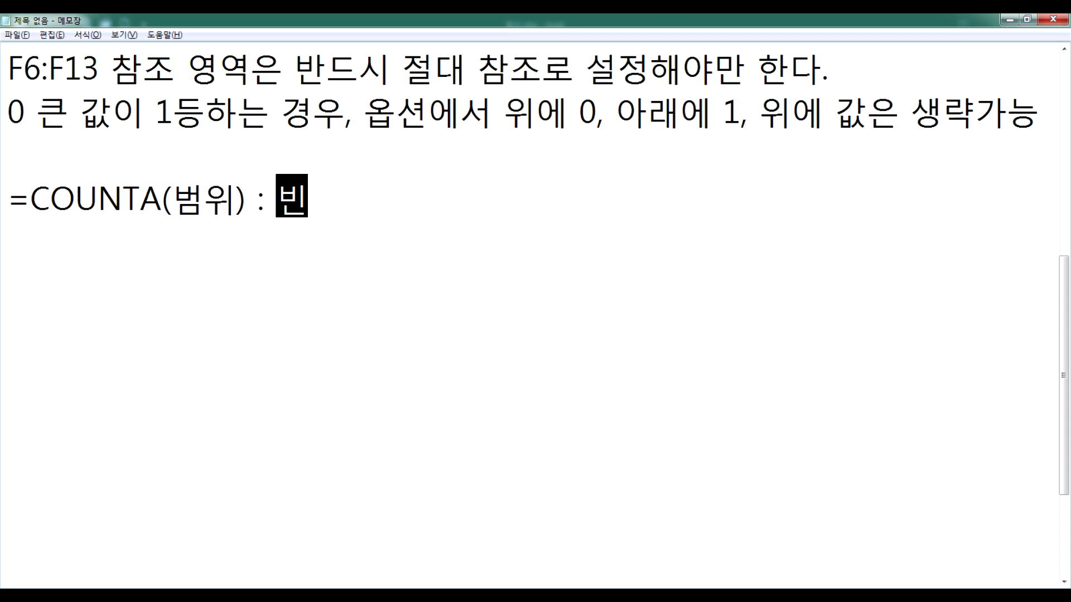
text( 칸을 제외)
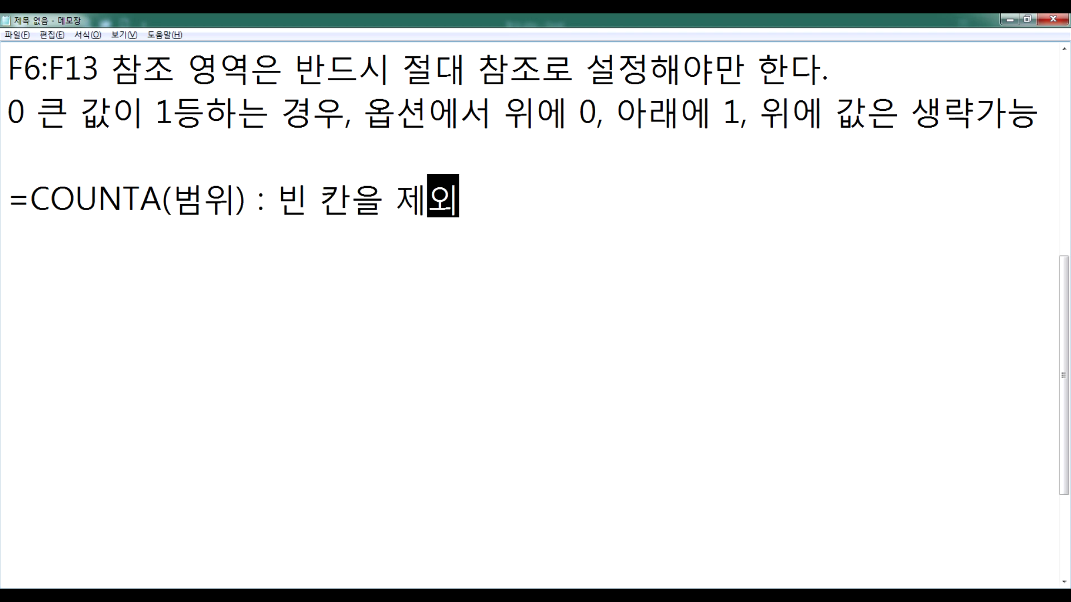
text(한 몸든 개수)
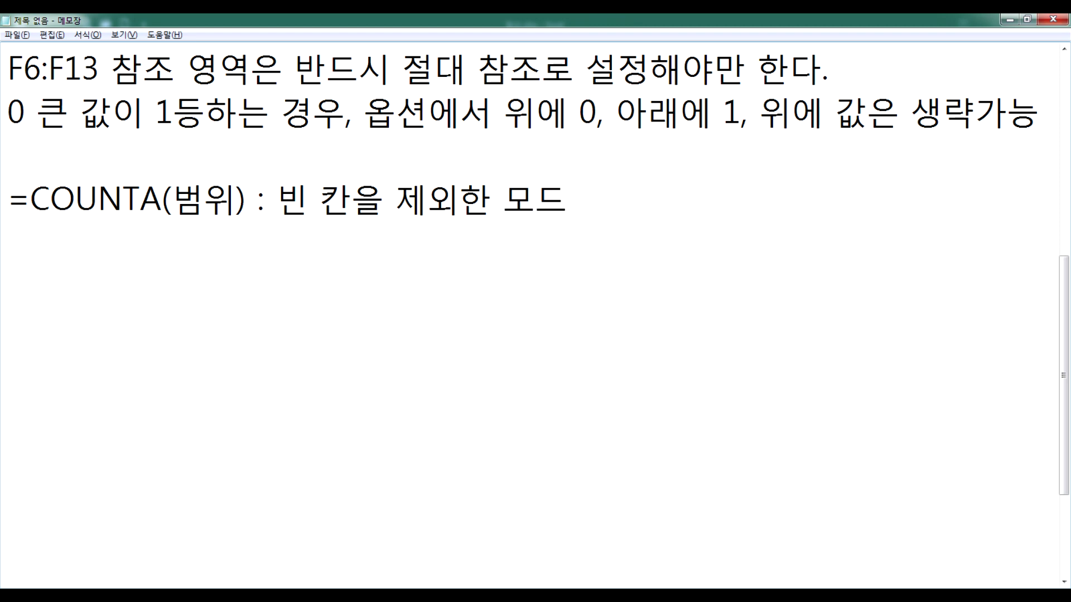
text((글자, 숫자,)
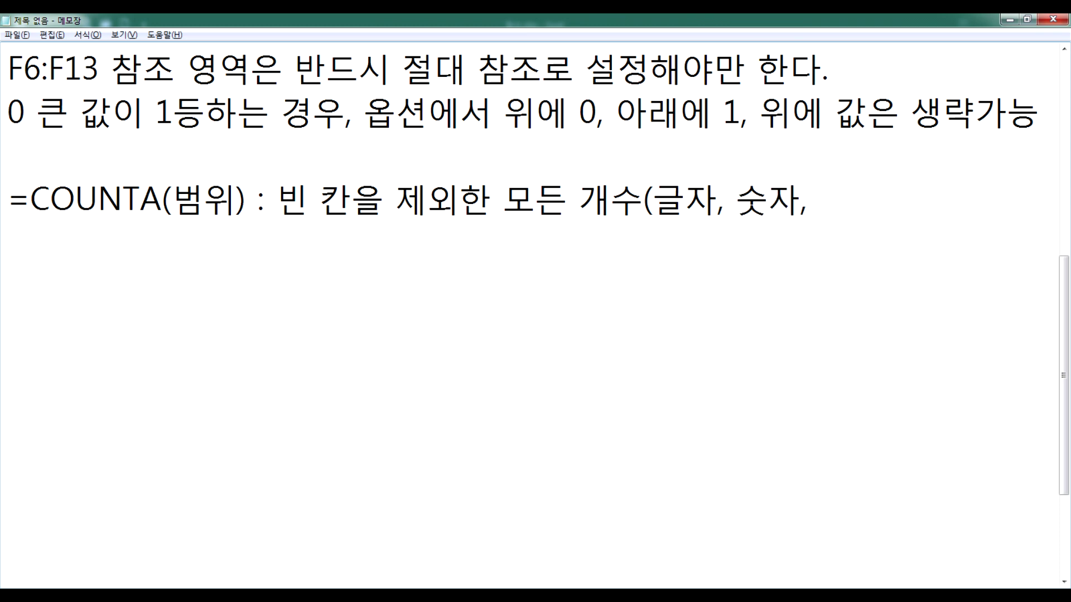
text( 기호, ...))
key(Return)
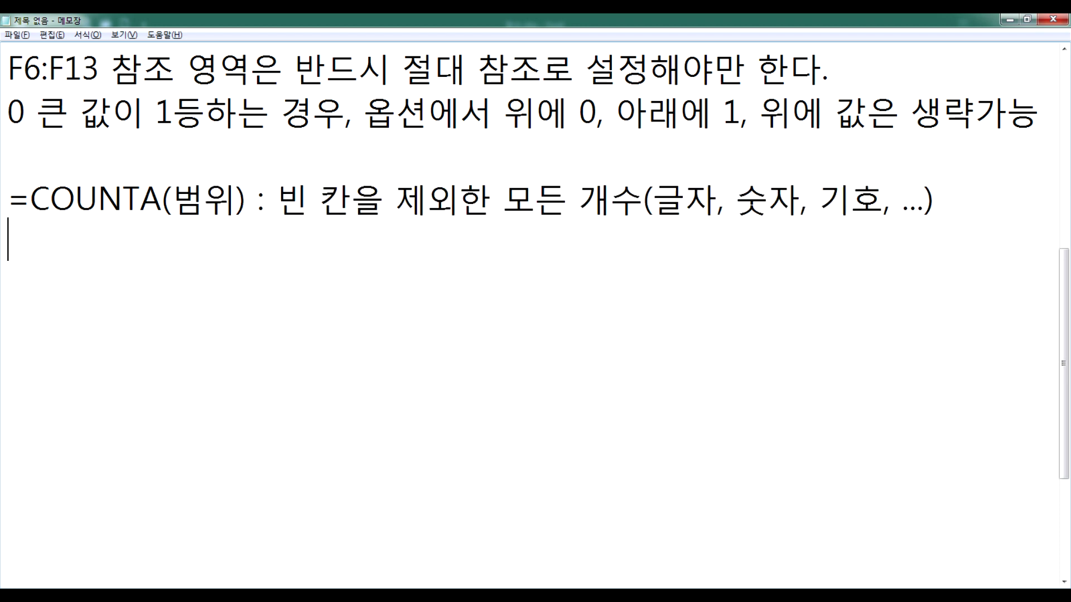
text(=COUN)
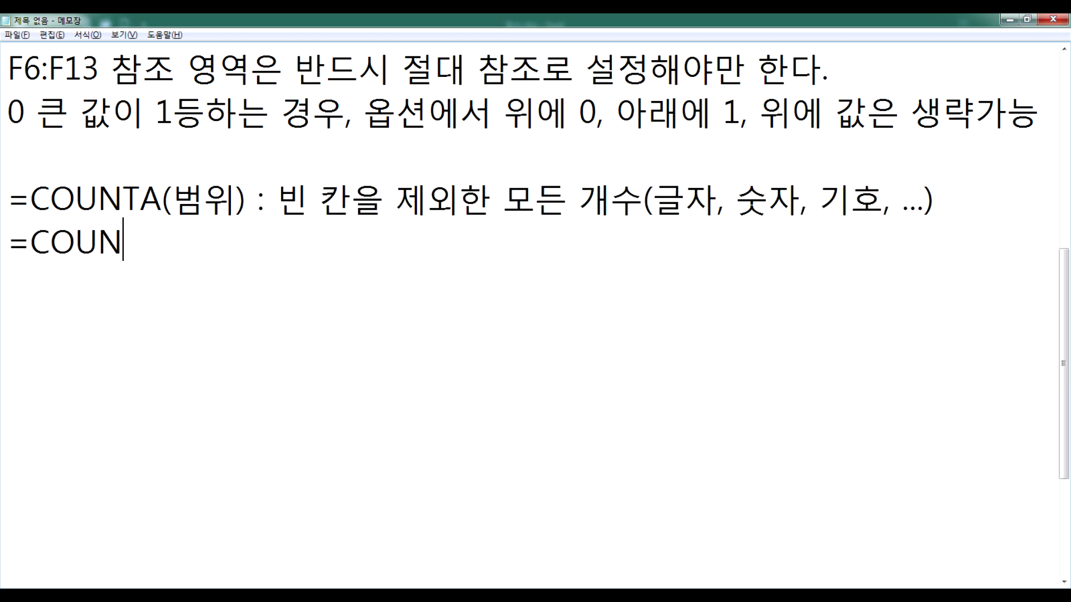
text(T(범위)
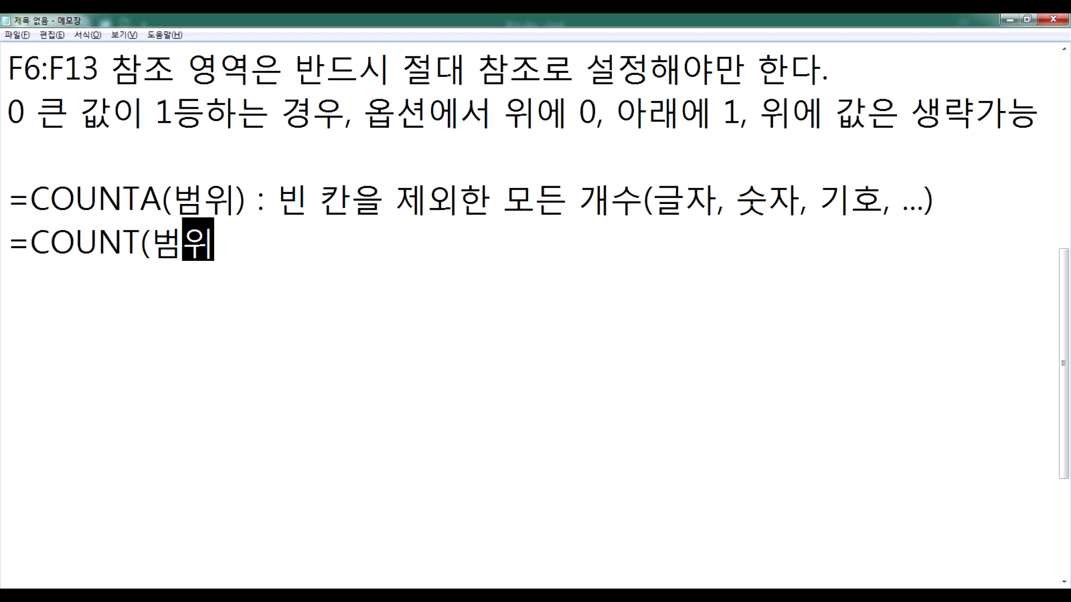
text() : 숫자만의 개수)
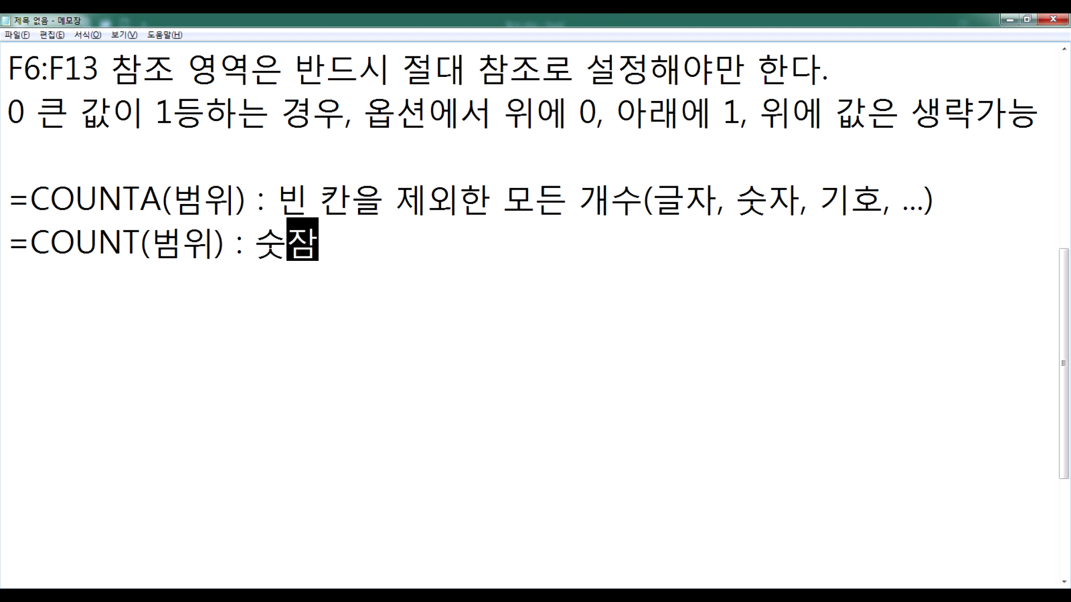
key(Return)
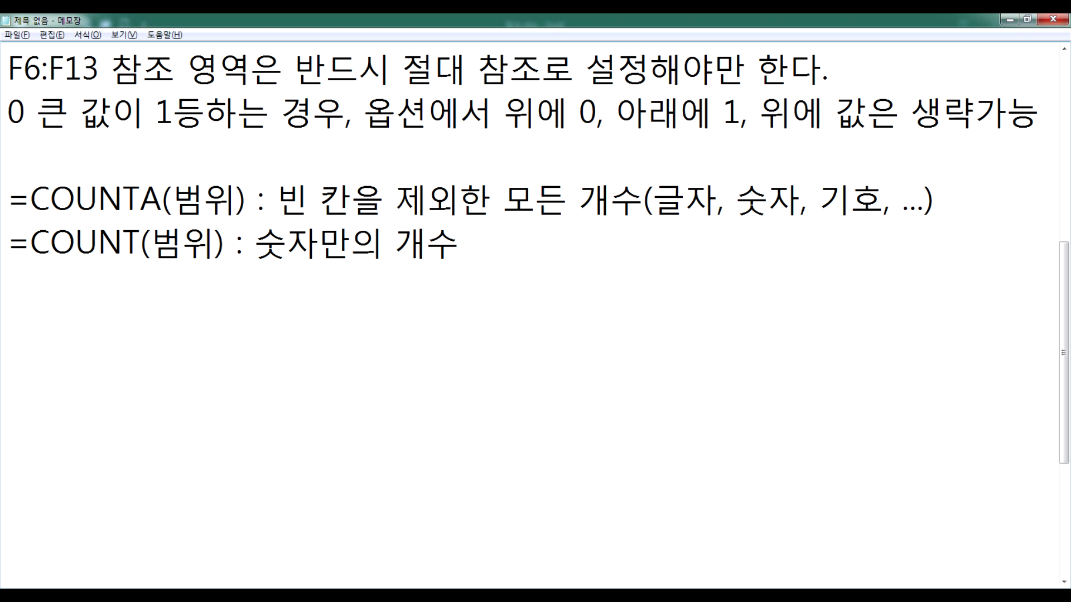
text(=CO)
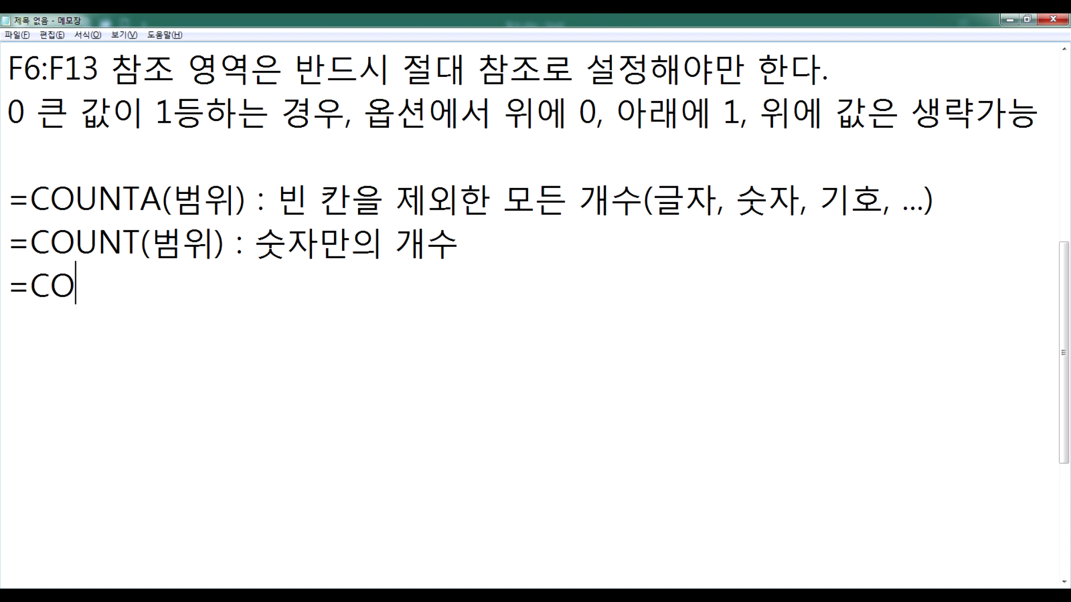
text(UNTBLA)
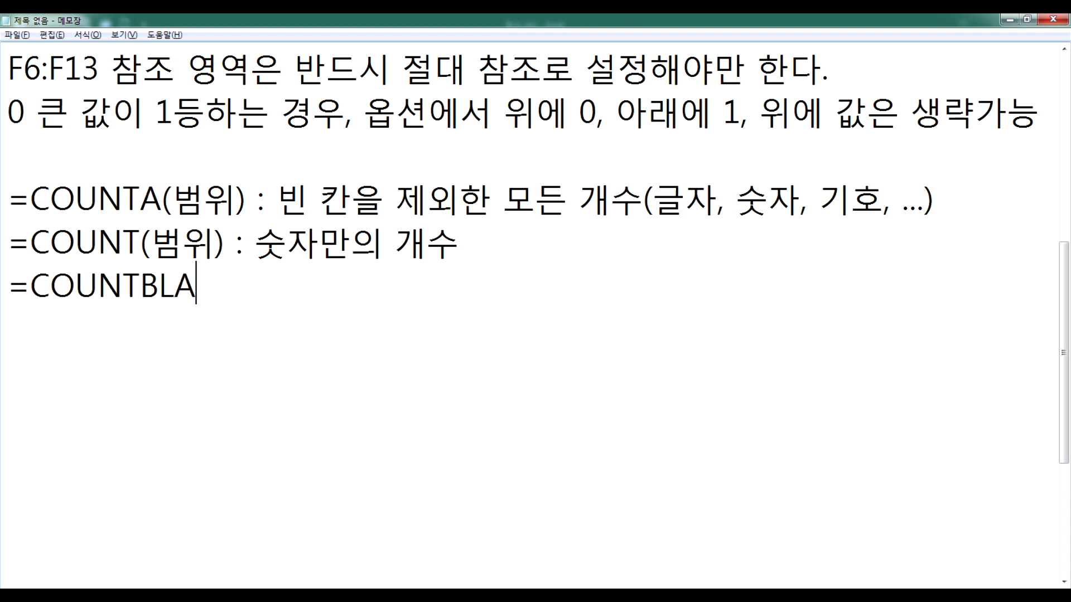
text(NK(범위)
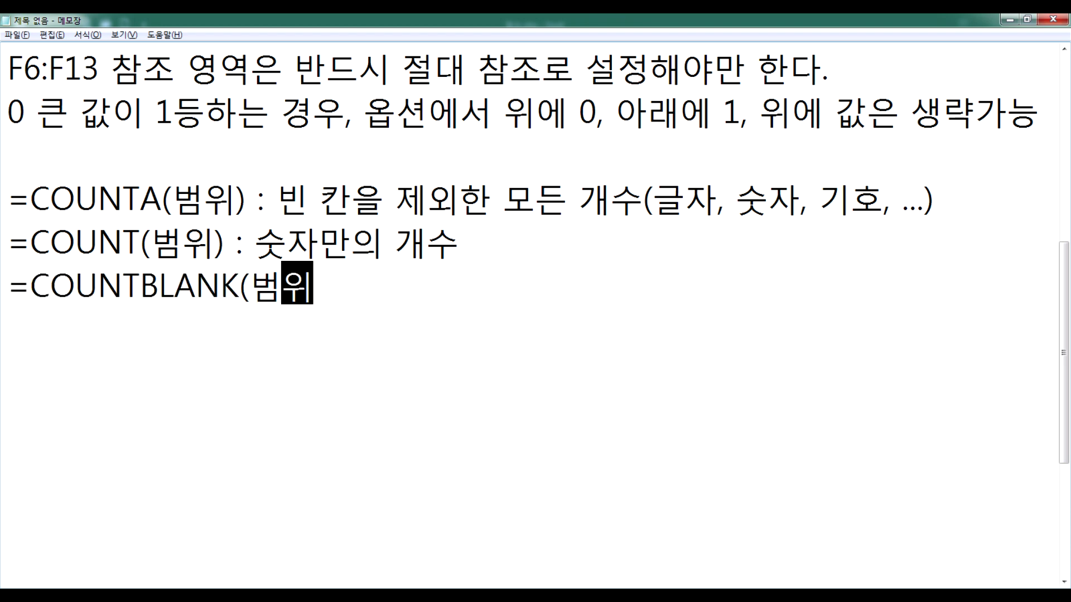
text() : 빈)
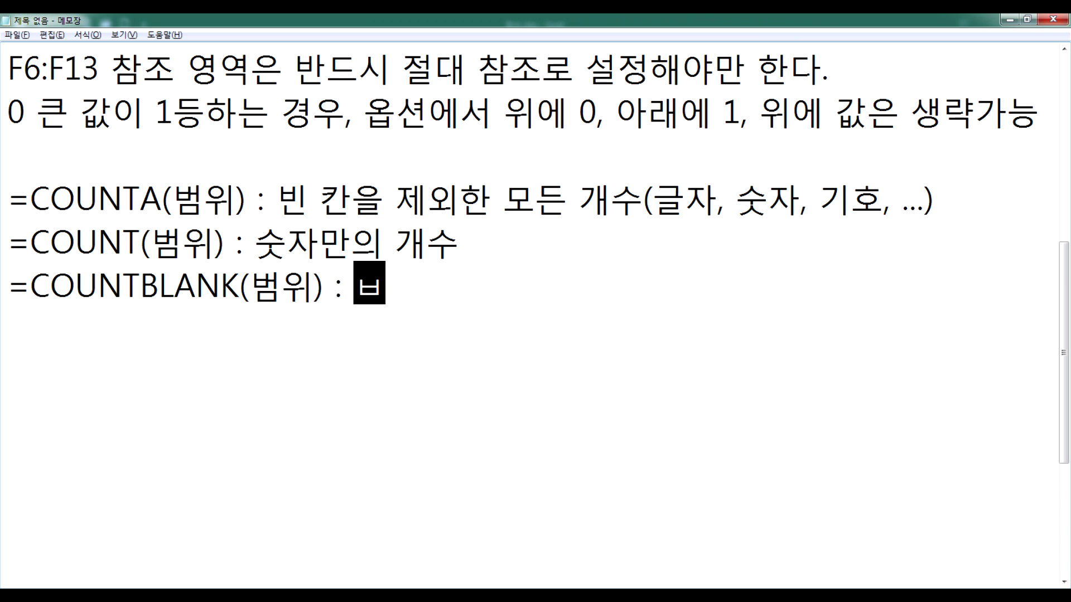
text( 칸)
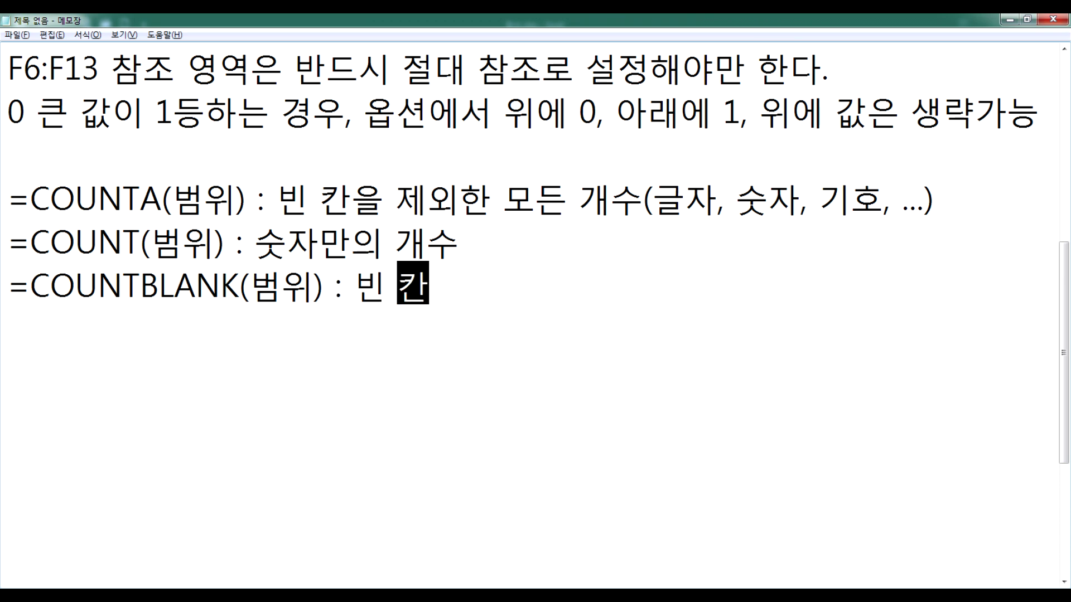
text(의 개수)
key(Return)
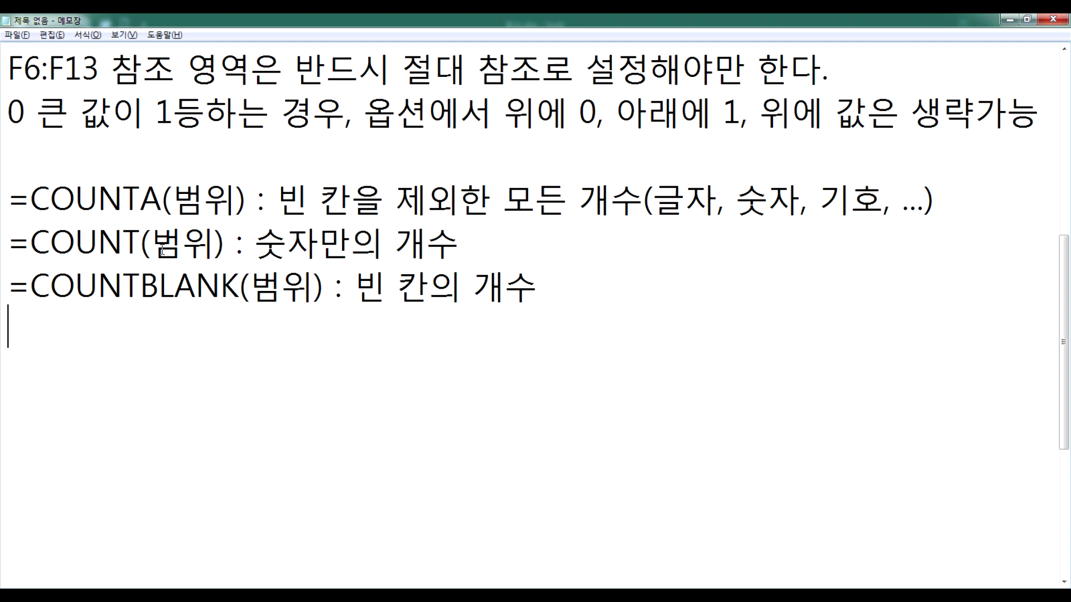
Highlight the COUNTA and COUNTBLANK names to compare them, then return to Excel.
drag(140, 202, 165, 201)
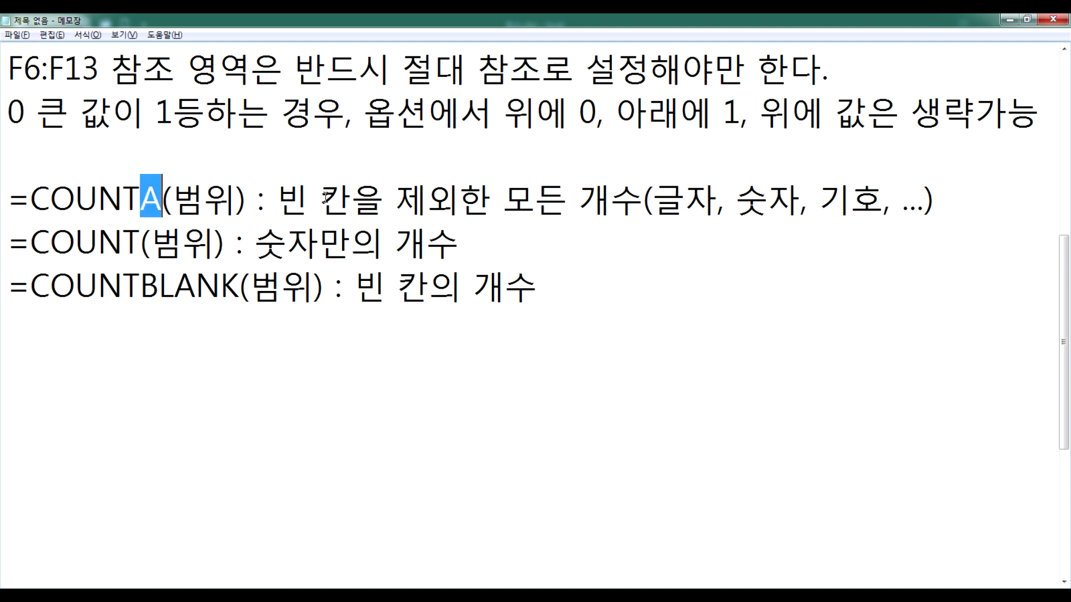
drag(32, 286, 282, 288)
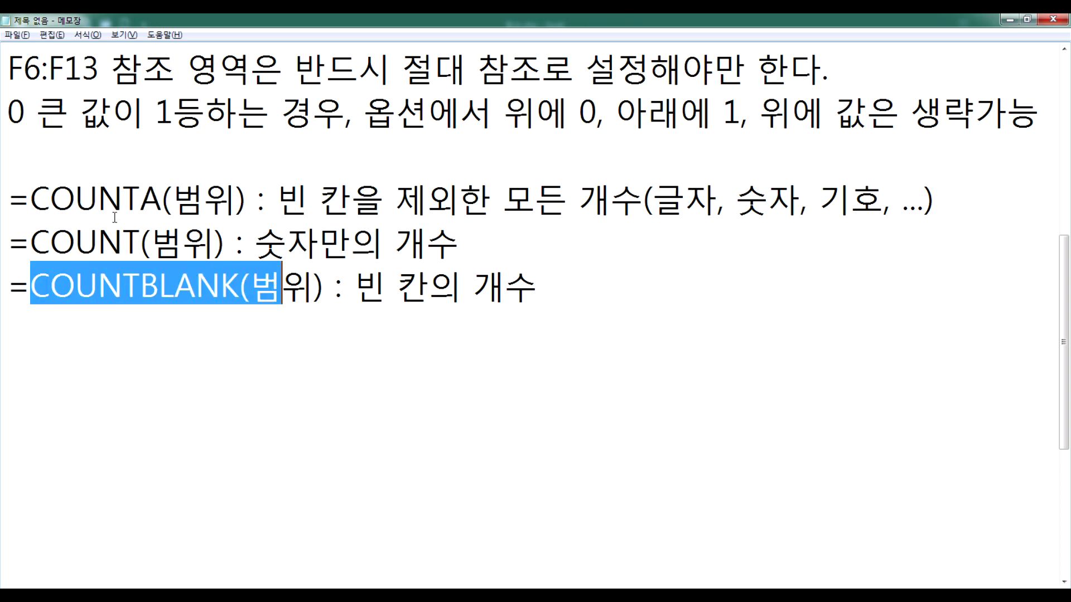
drag(27, 201, 163, 201)
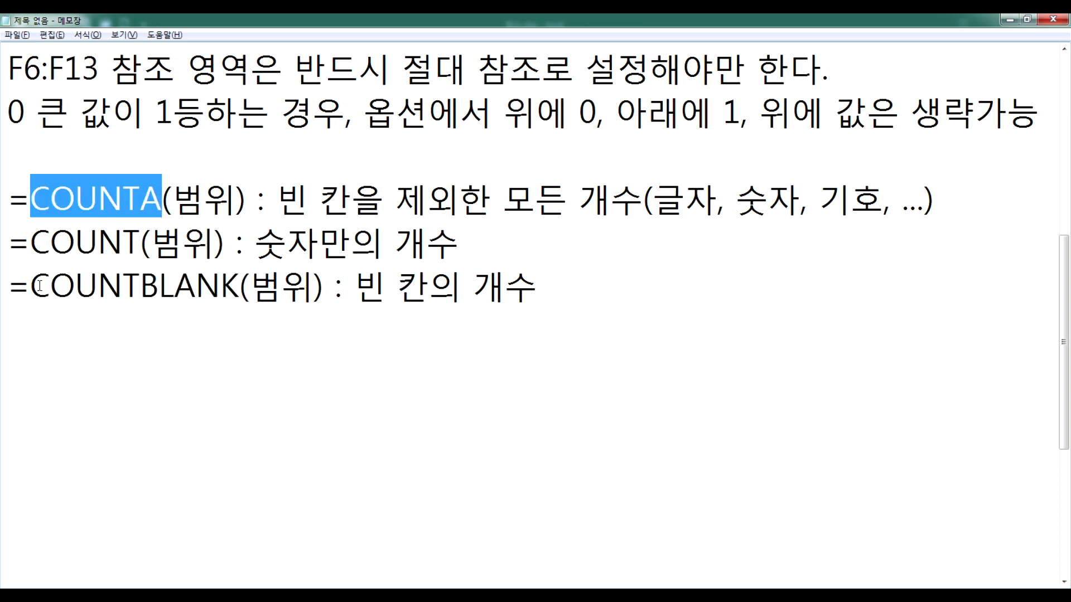
drag(31, 286, 234, 285)
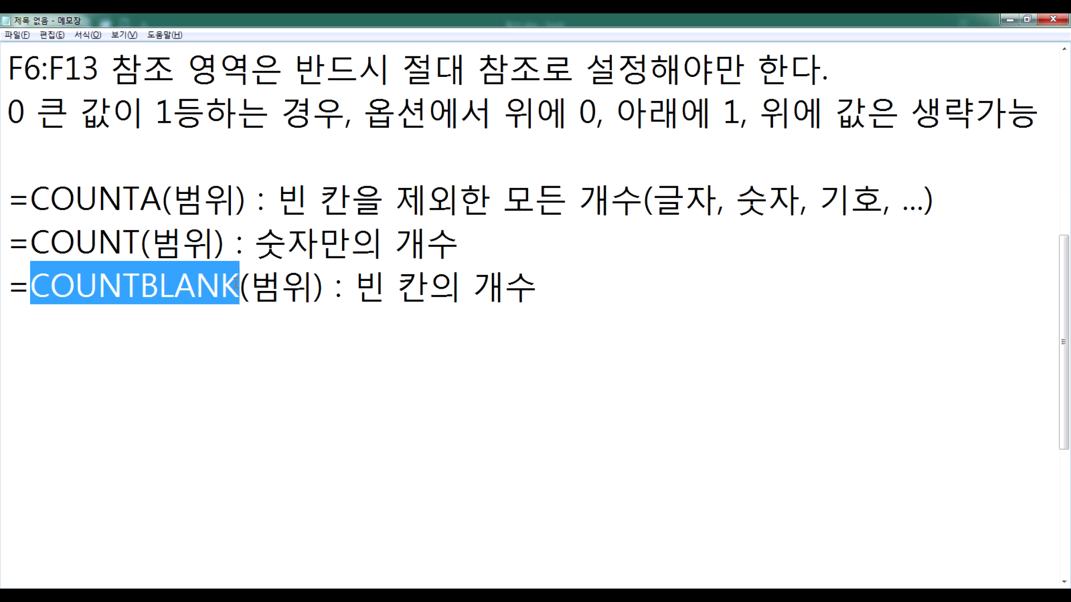
click(166, 321)
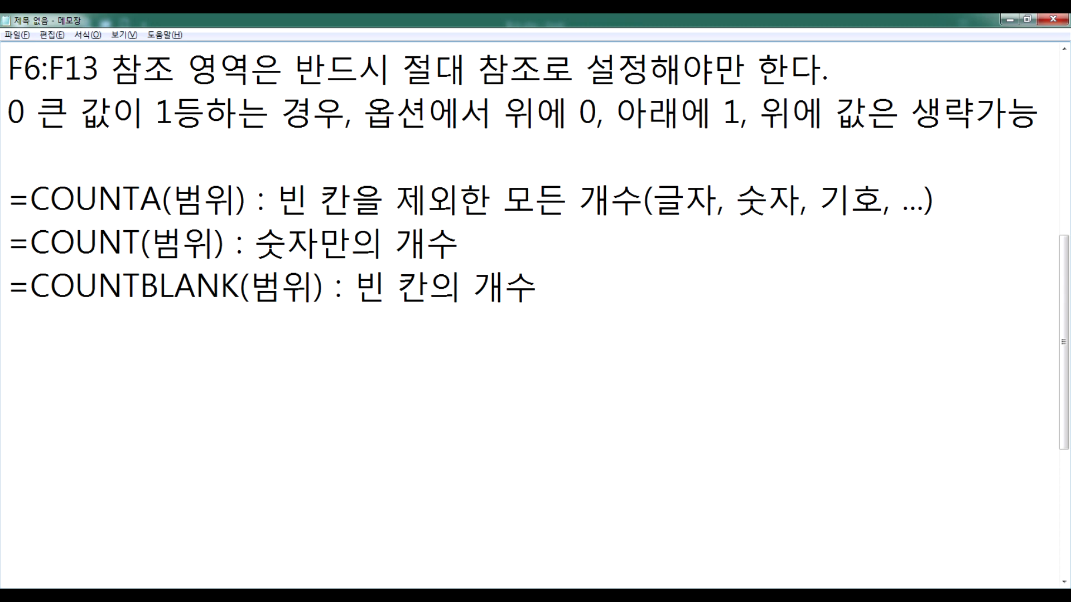
key(alt+Tab)
Enter a demonstration =COUNTA(B6:B13) in B4, returning 8 names.
click(142, 313)
drag(142, 314, 142, 460)
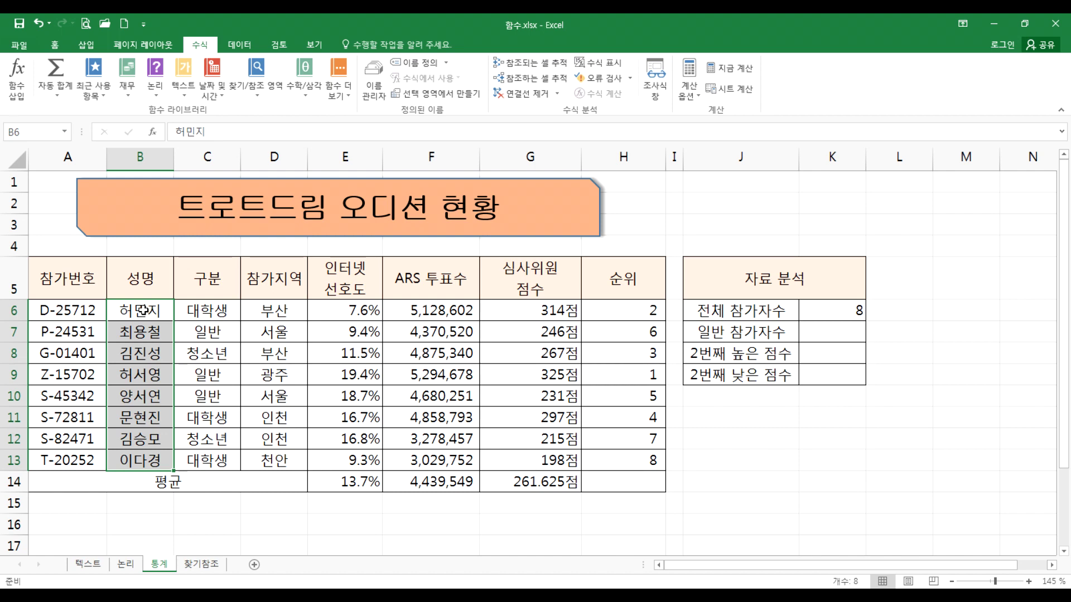
drag(144, 310, 135, 459)
click(137, 247)
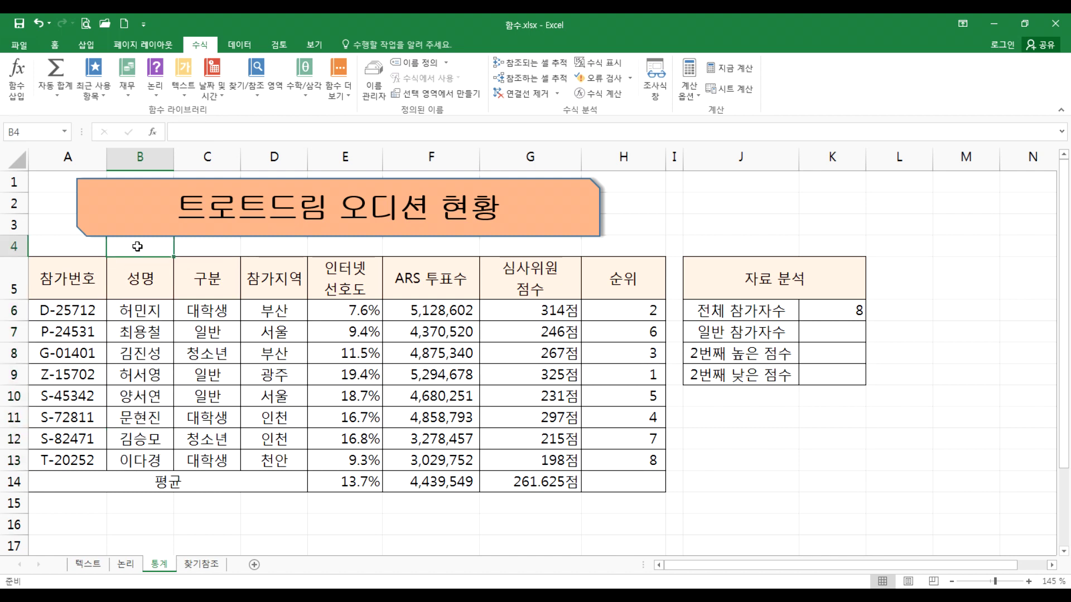
text(=)
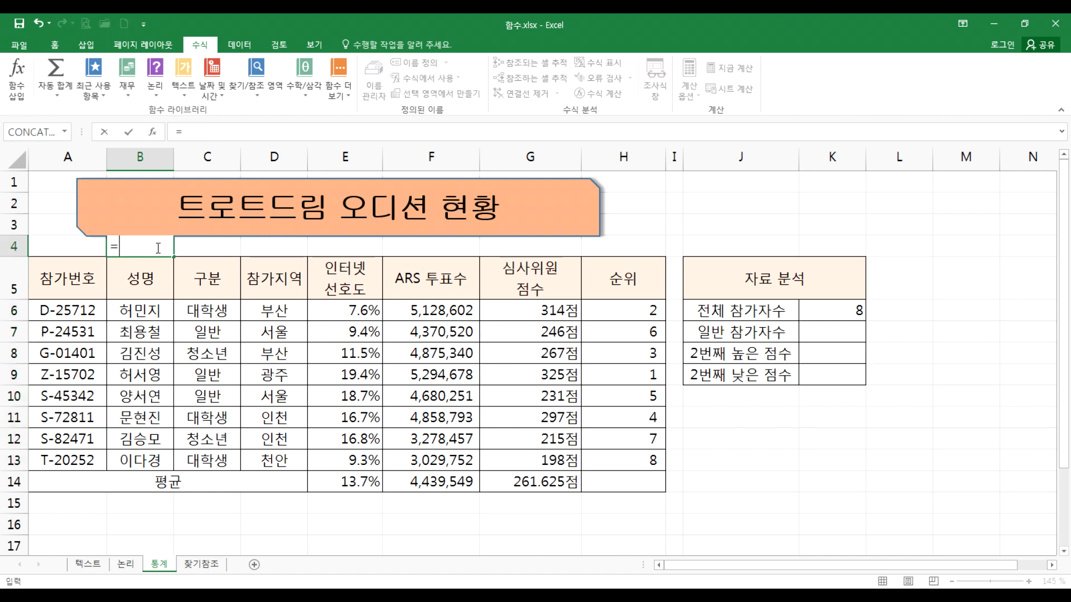
text(COUNTA()
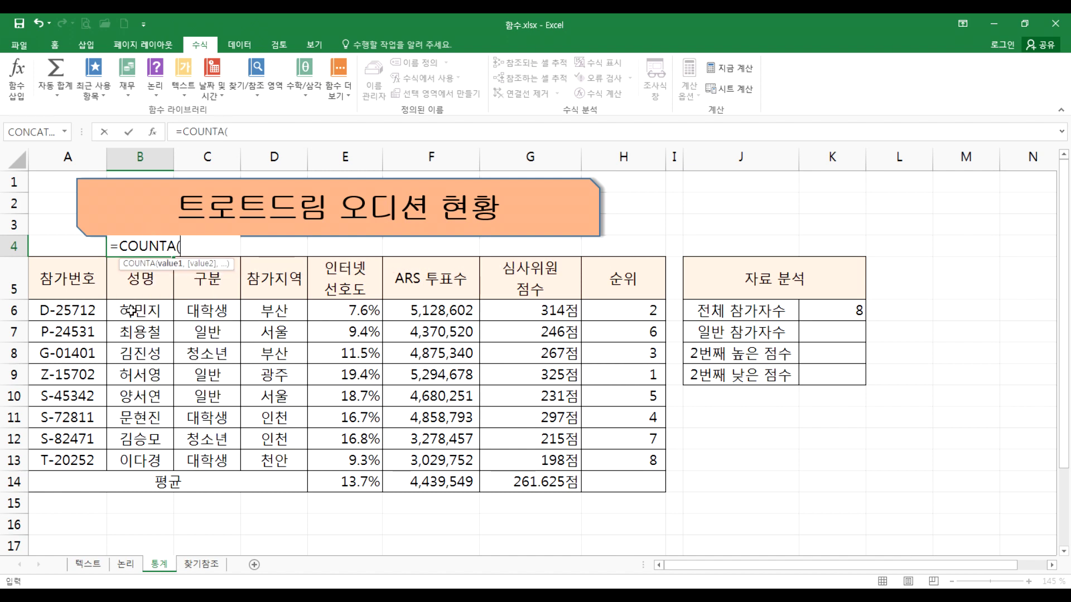
drag(133, 310, 130, 454)
key(Return)
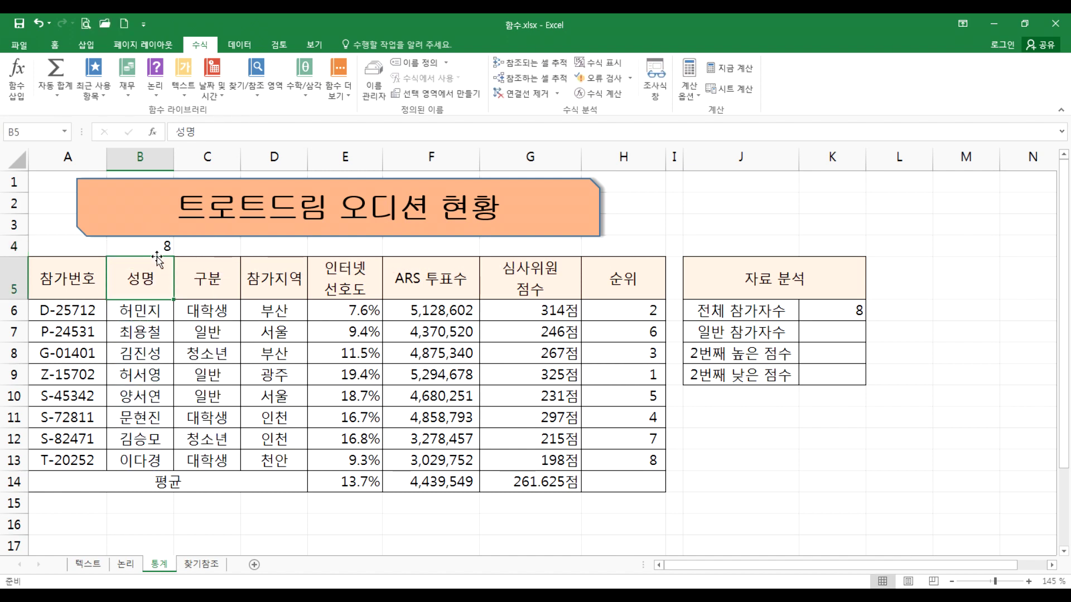
click(143, 241)
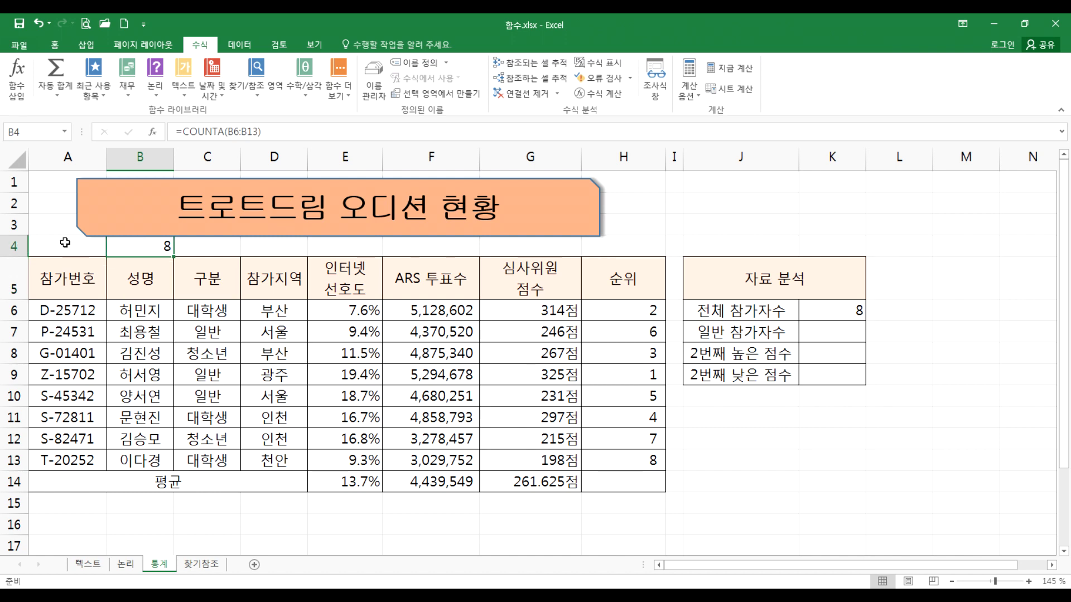
right_click(16, 226)
click(191, 244)
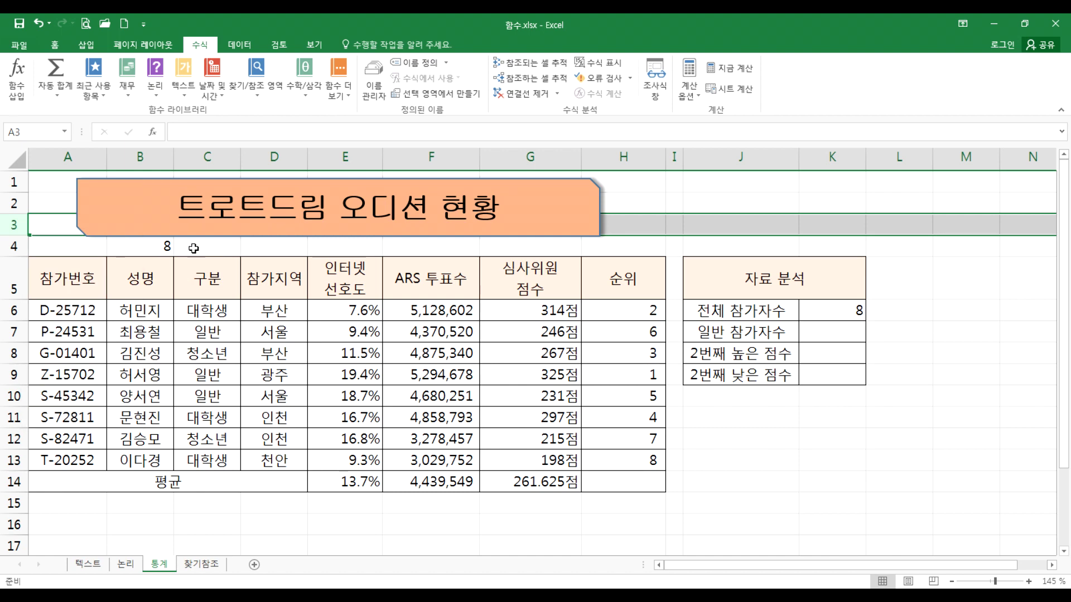
Enter =COUNTBLANK(B6:B13) in C4 to count the blank name cells.
click(212, 248)
text(=채)
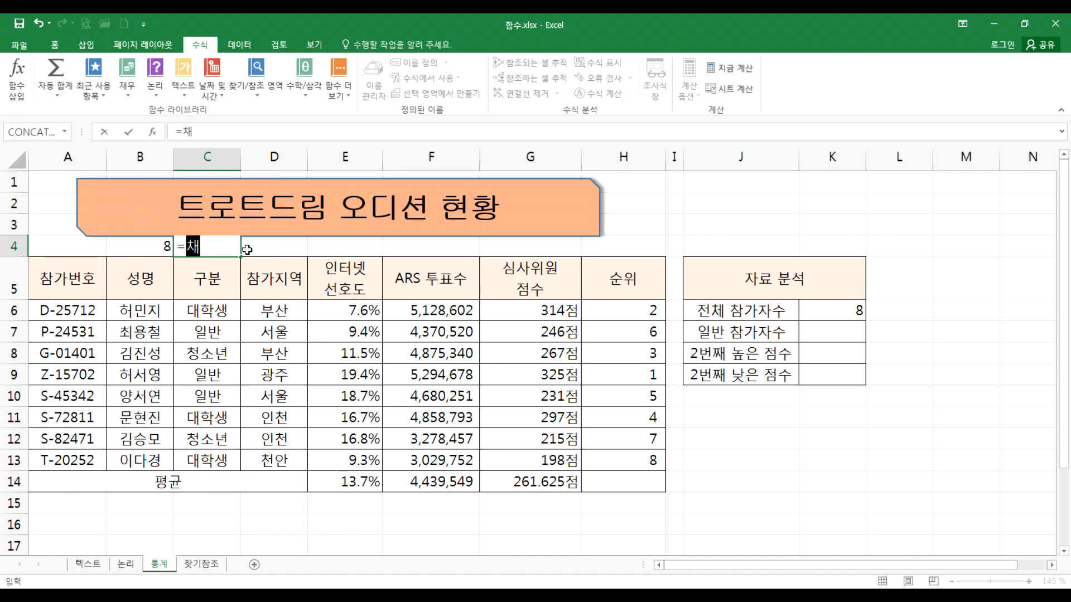
text(ㅓㅜㅅ)
key(BackSpace)
key(BackSpace)
key(BackSpace)
key(BackSpace)
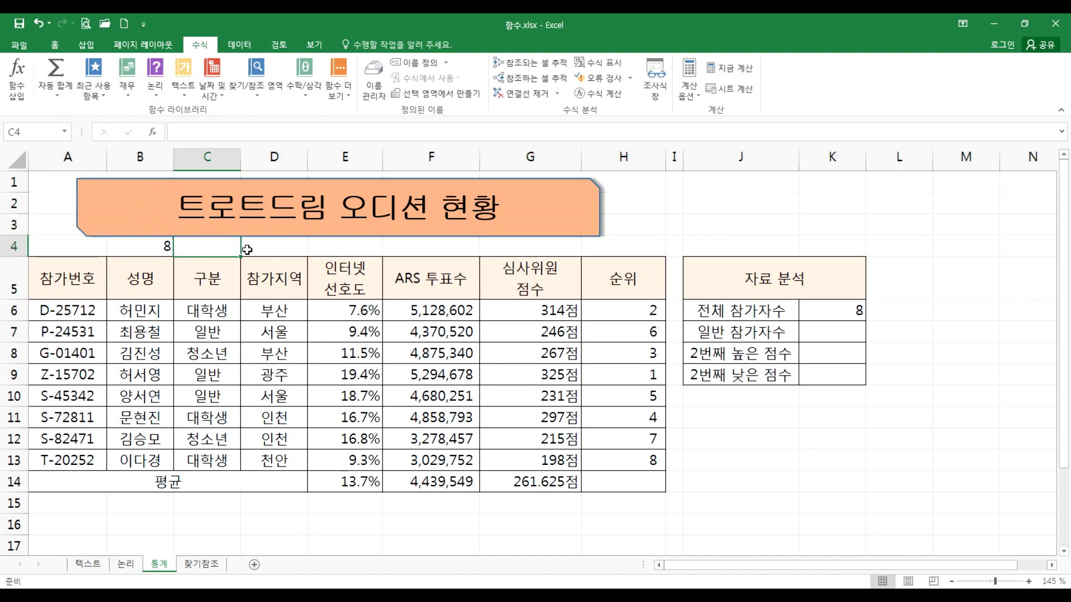
text(COUNT)
key(Down)
key(Down)
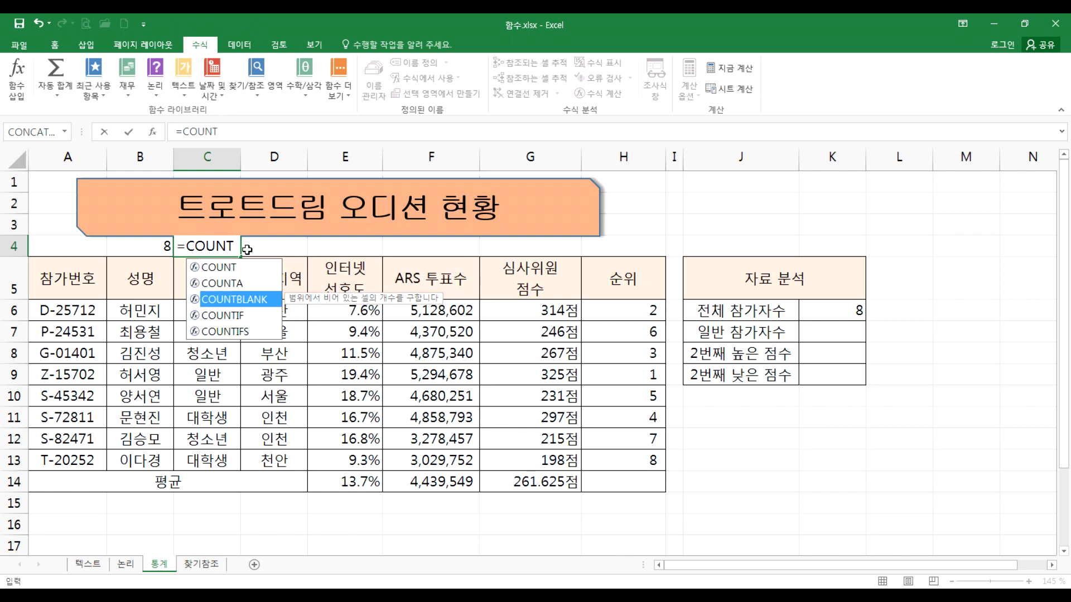
key(Tab)
drag(154, 315, 152, 457)
key(Return)
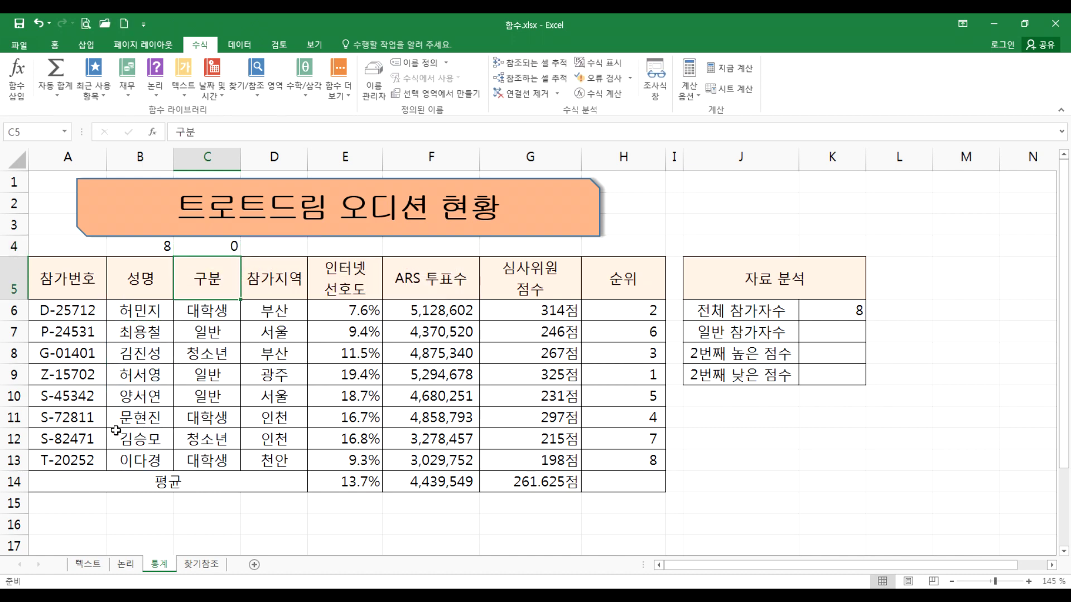
Delete the name in B8 so the name counts drop to 7 and C4 shows 1.
drag(141, 315, 140, 463)
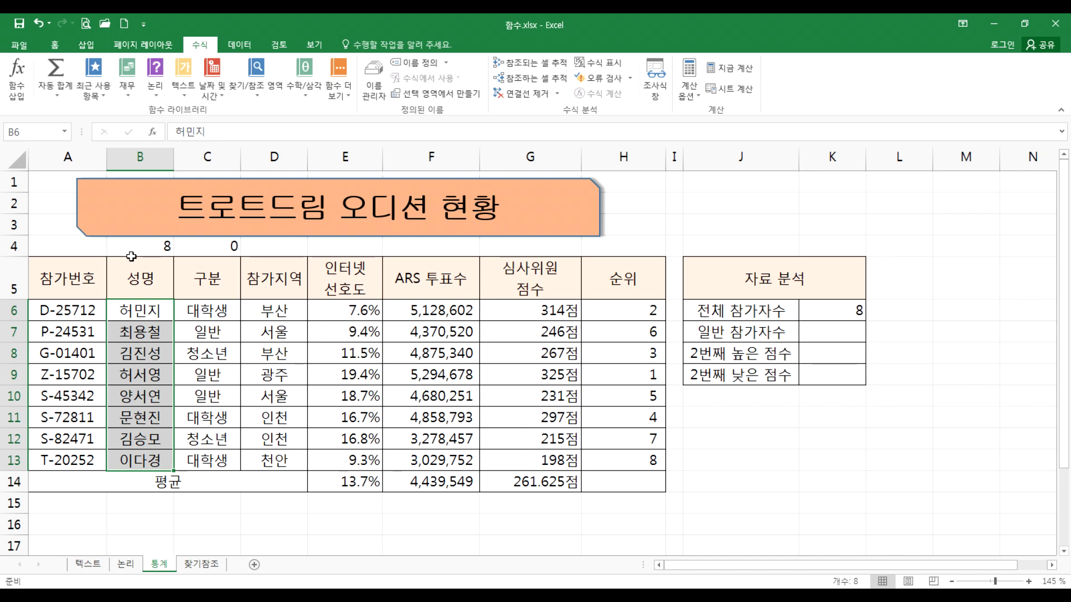
click(126, 355)
key(Delete)
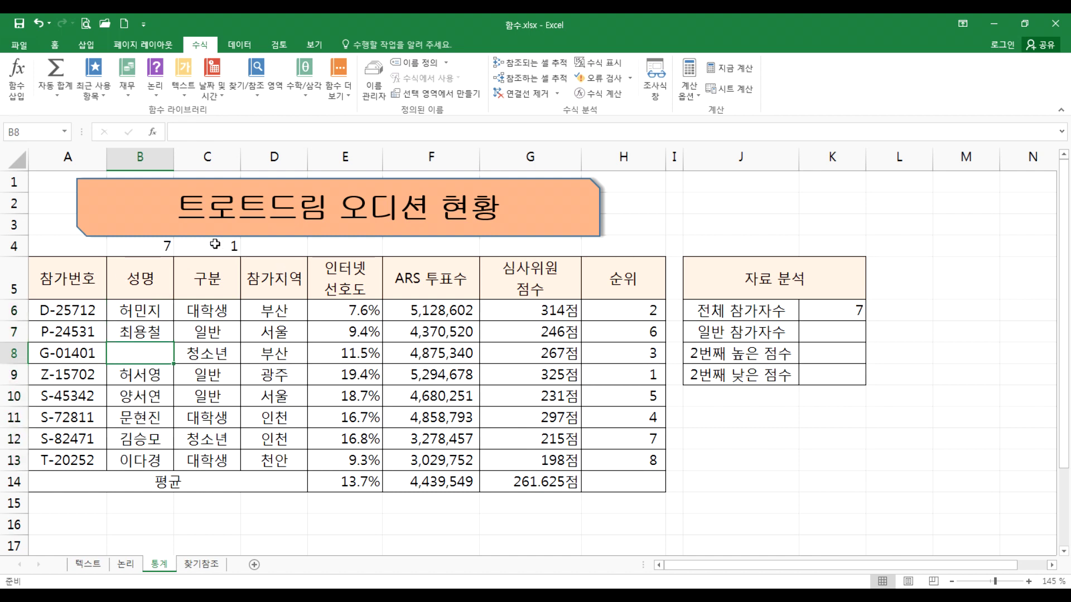
click(210, 243)
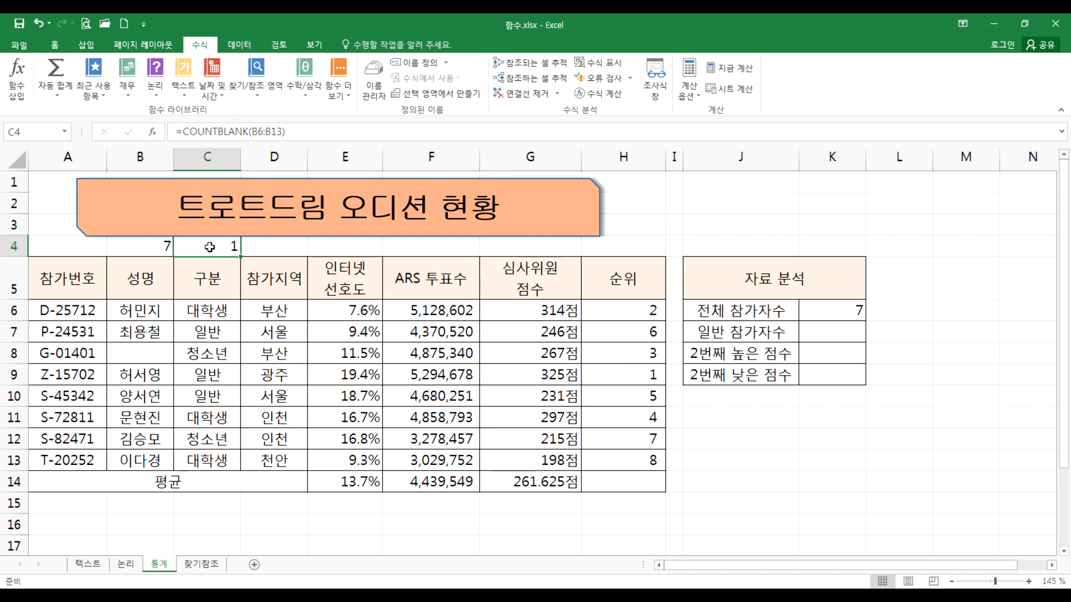
Use Ctrl+arrow jumps to reach the sheet's last row and return to E14.
click(120, 314)
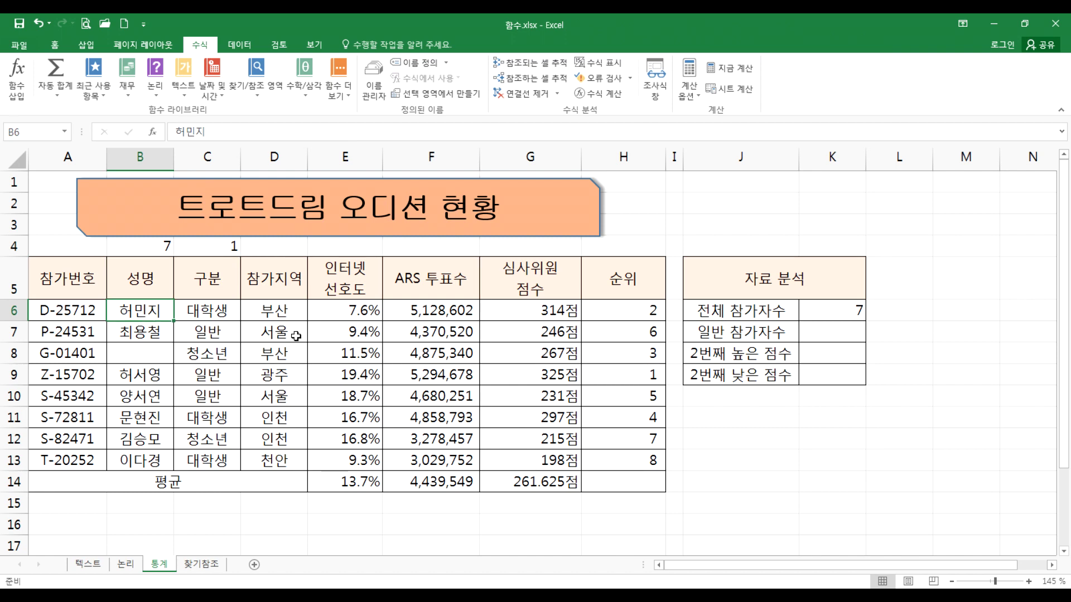
key(Down)
key(Down)
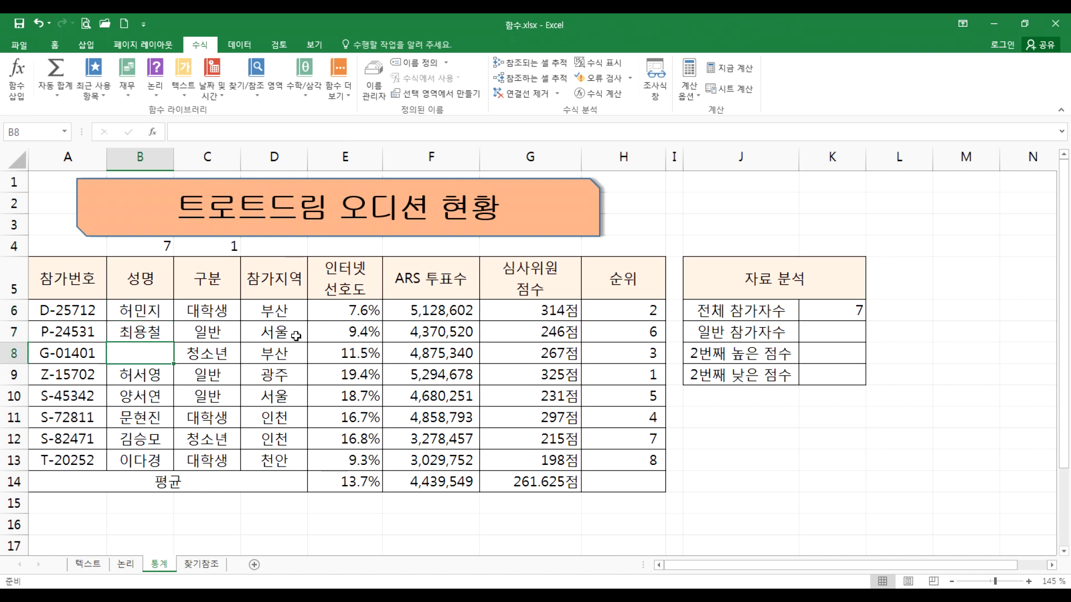
key(Up)
key(Up)
key(Up)
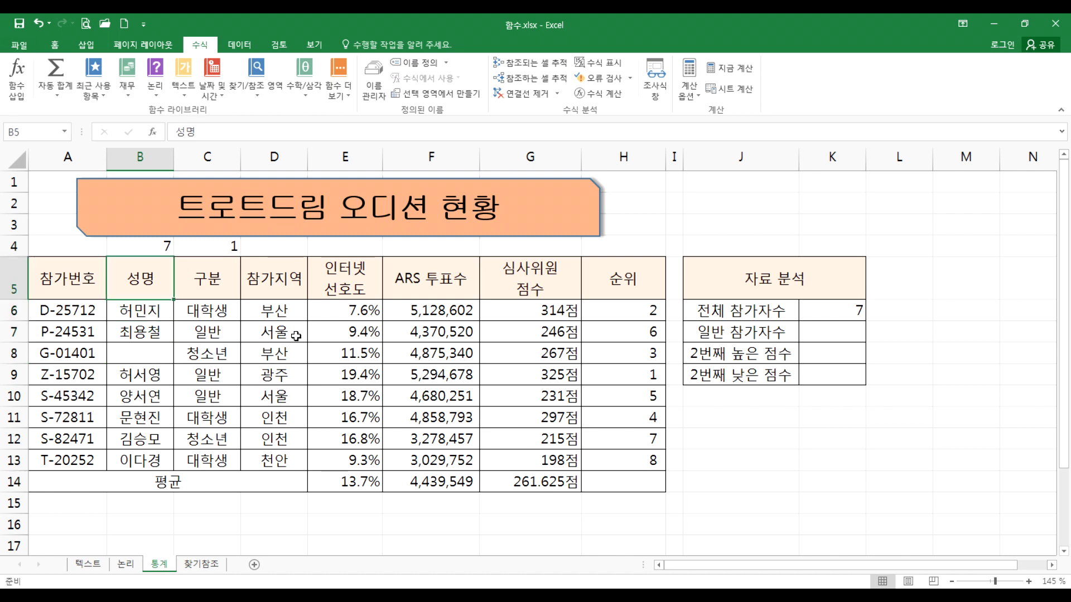
scroll(357, 363, down, 4)
click(358, 313)
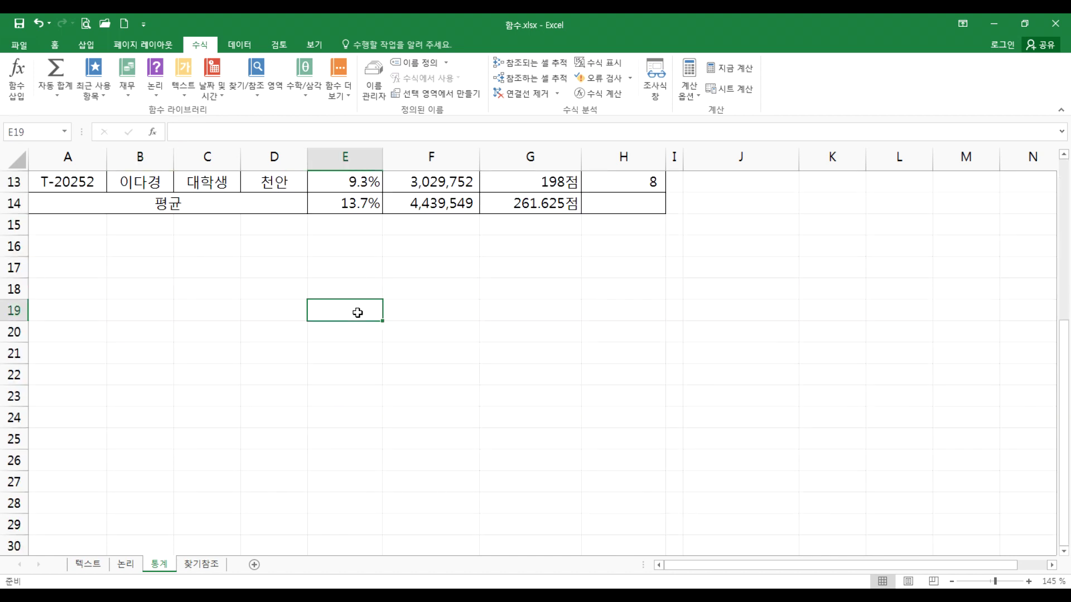
key(ctrl+Down)
scroll(342, 387, down, 5)
scroll(348, 380, up, 1)
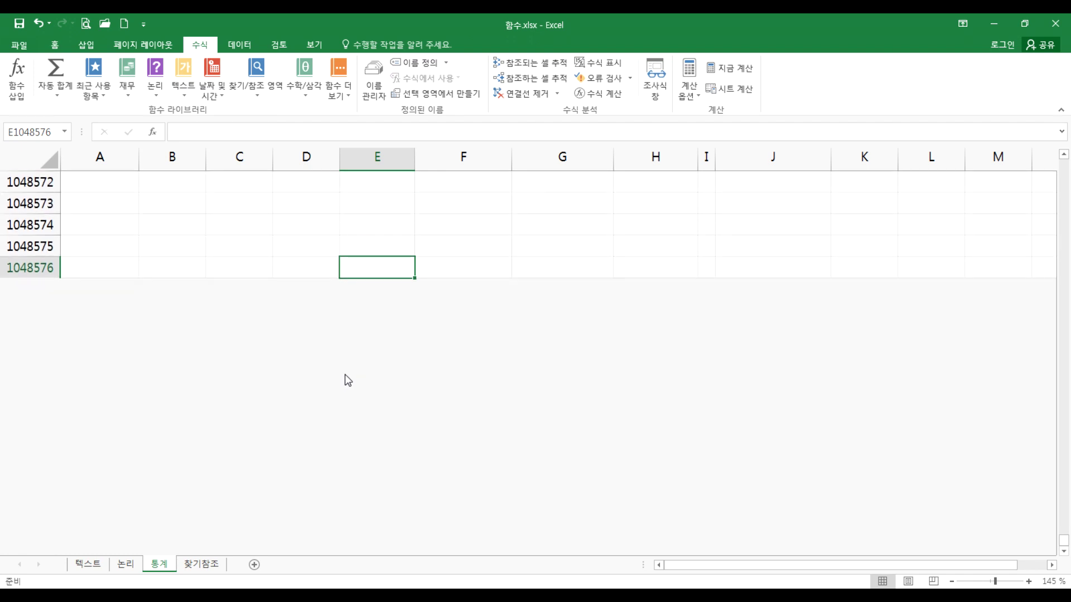
key(ctrl+Up)
scroll(345, 373, up, 2)
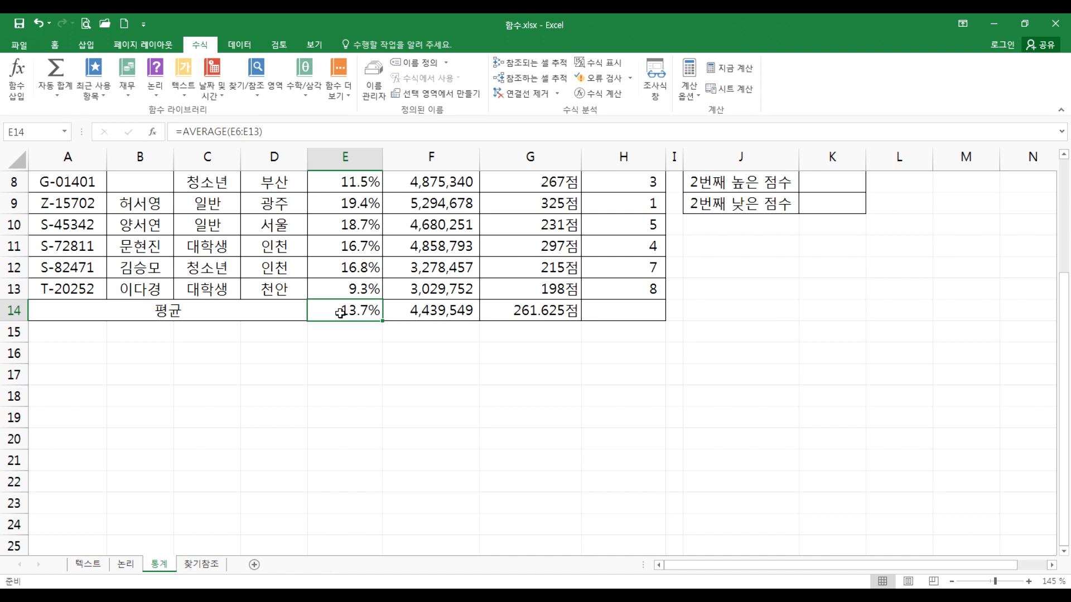
scroll(341, 312, up, 1)
Jump from B5 down to the gap at B8, then undo the deletion to restore the name.
click(128, 201)
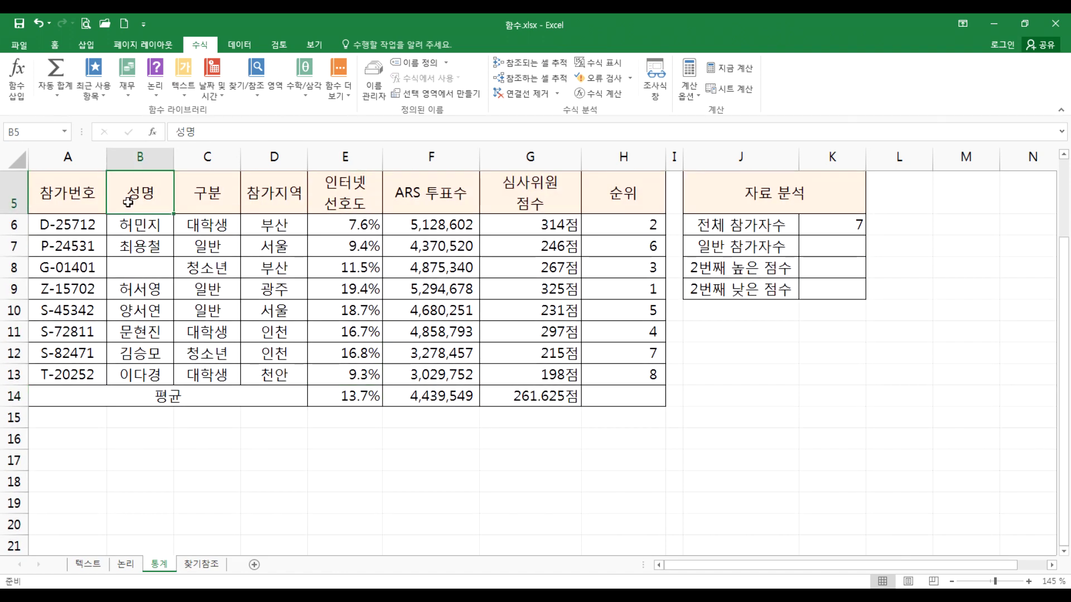
key(ctrl+Down)
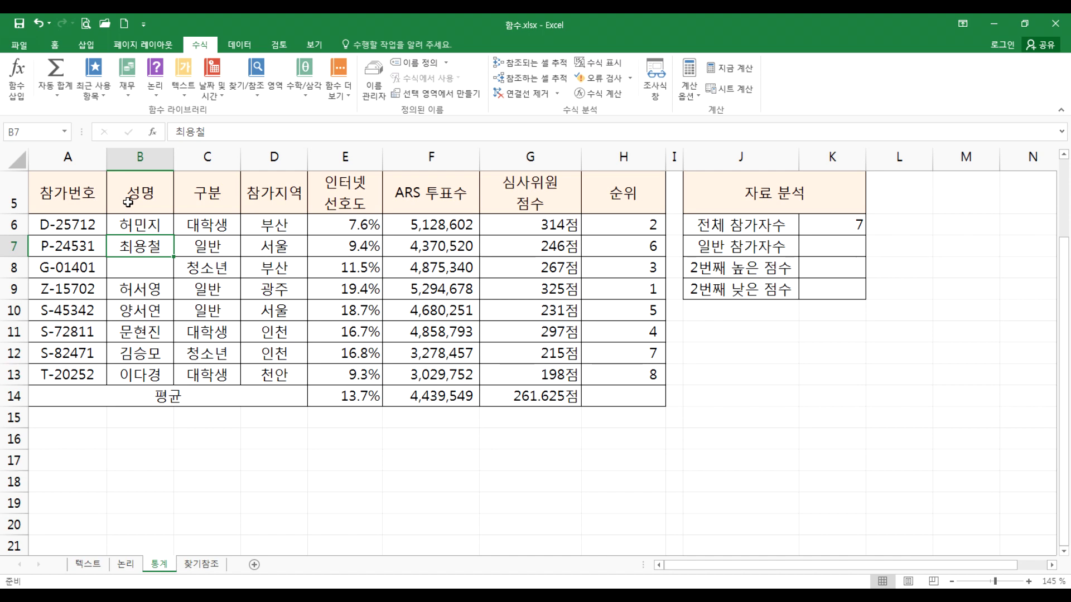
key(Down)
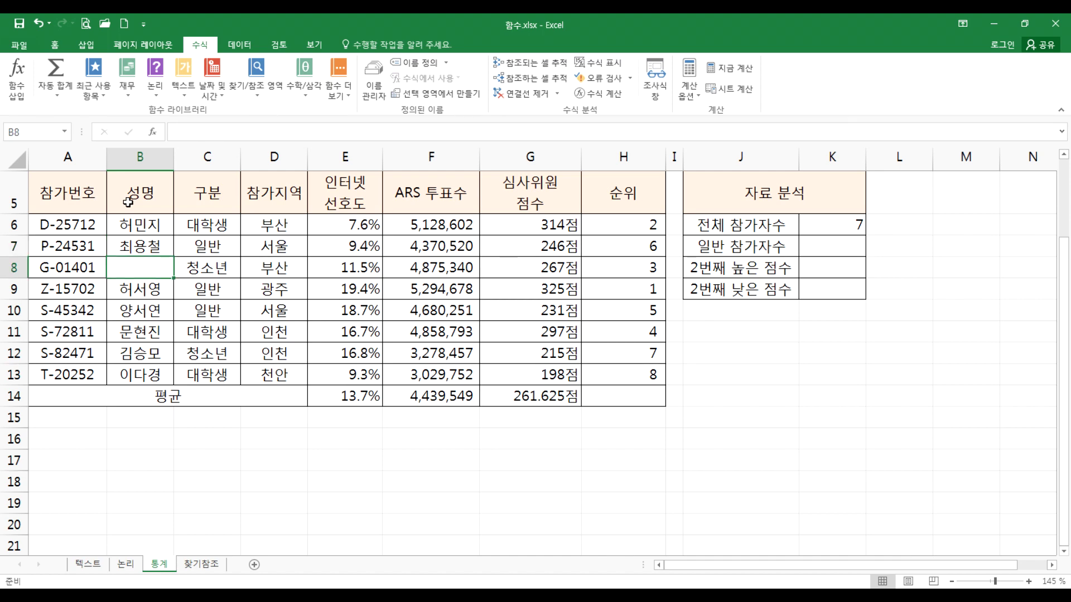
scroll(128, 202, up, 2)
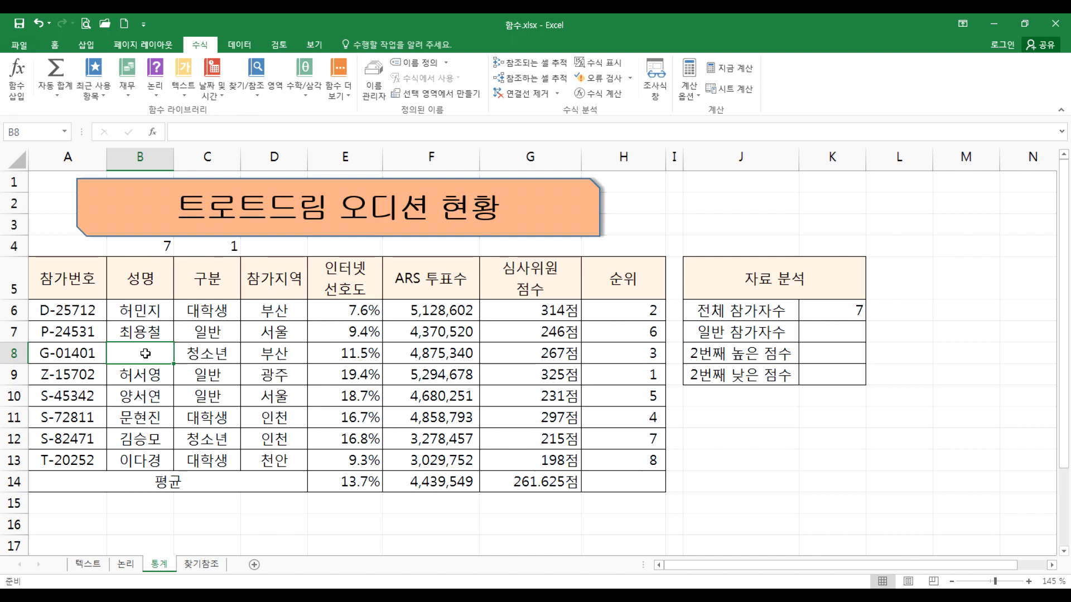
key(ctrl+z)
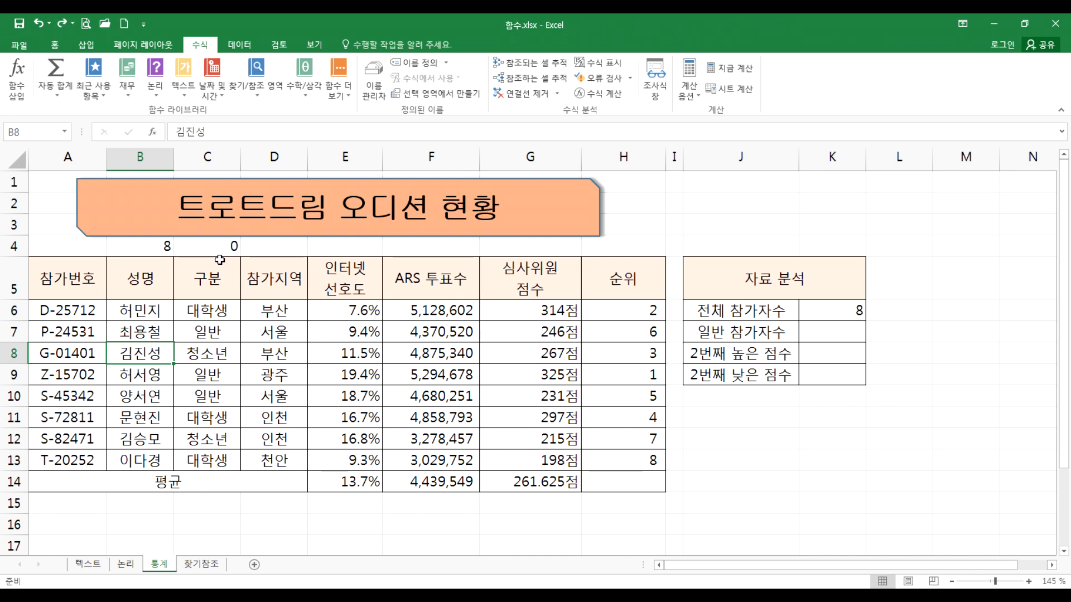
click(148, 246)
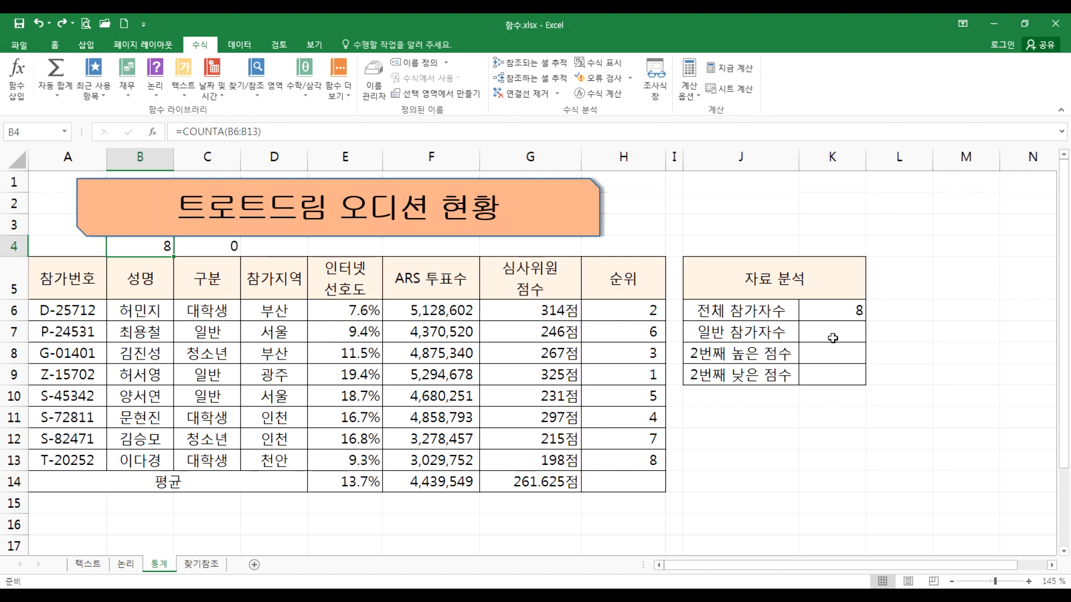
Add an equals sign on a new line under the COUNTBLANK note, then return to Excel.
key(alt+Tab)
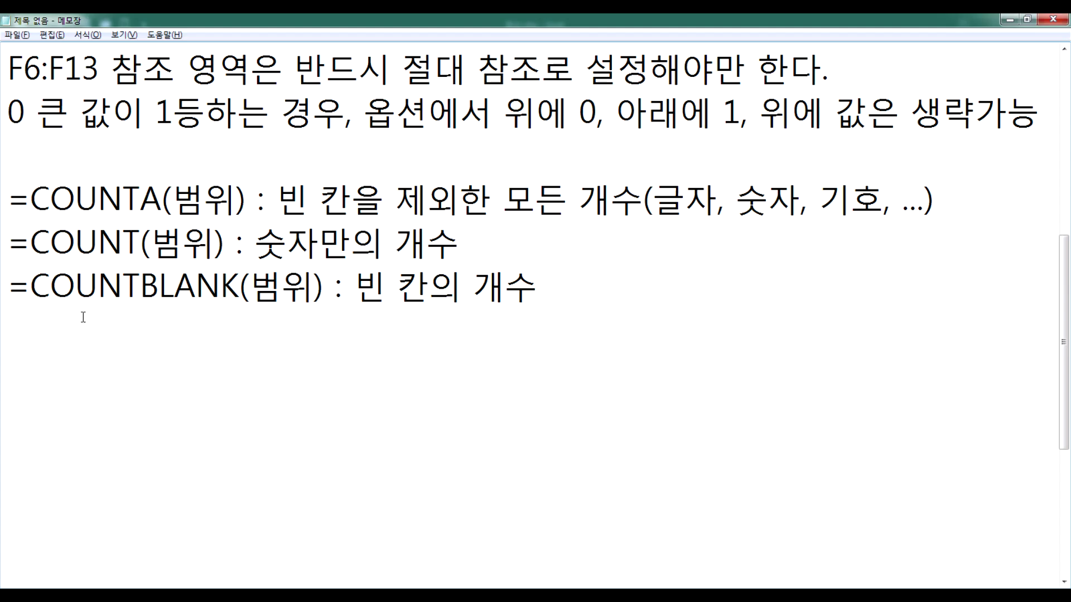
text(=)
key(alt+Tab)
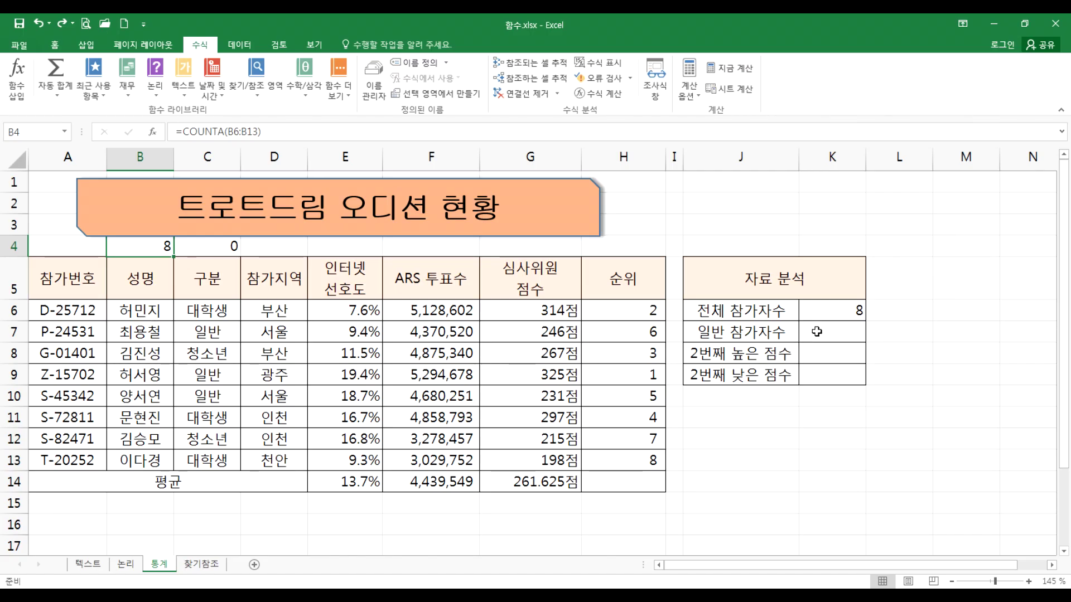
click(818, 331)
drag(220, 310, 224, 454)
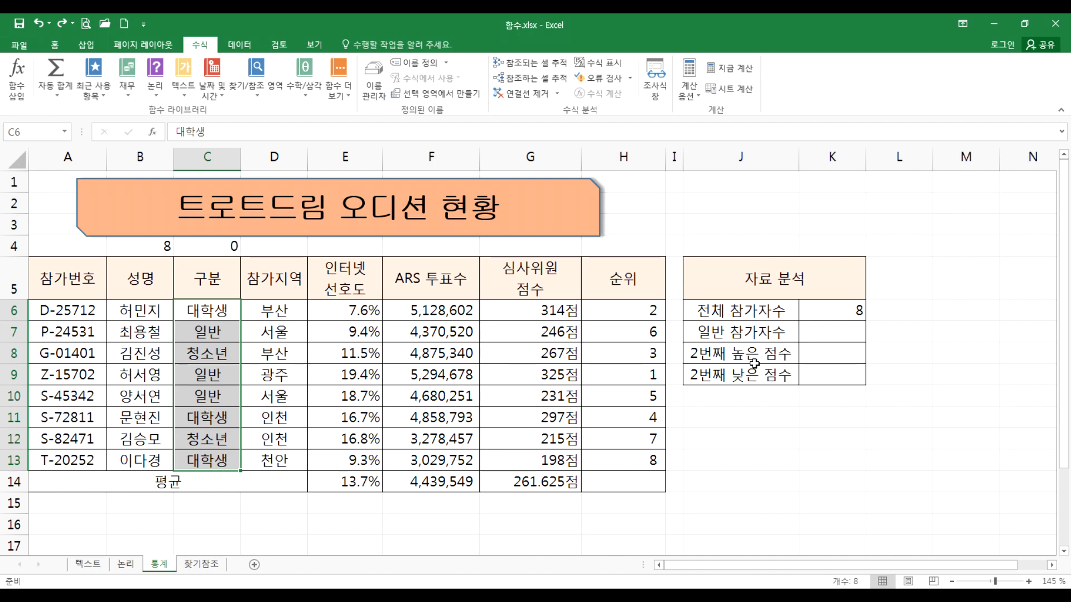
click(814, 332)
In Notepad, highlight the COUNTA, COUNTBLANK and COUNT syntax while explaining them.
key(alt+Tab)
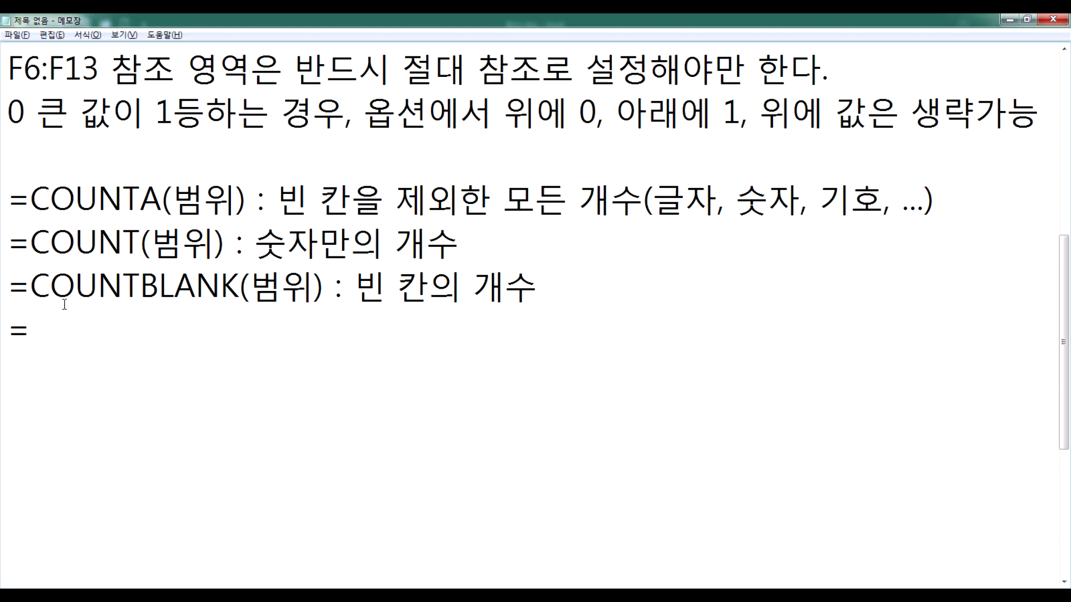
drag(31, 199, 235, 199)
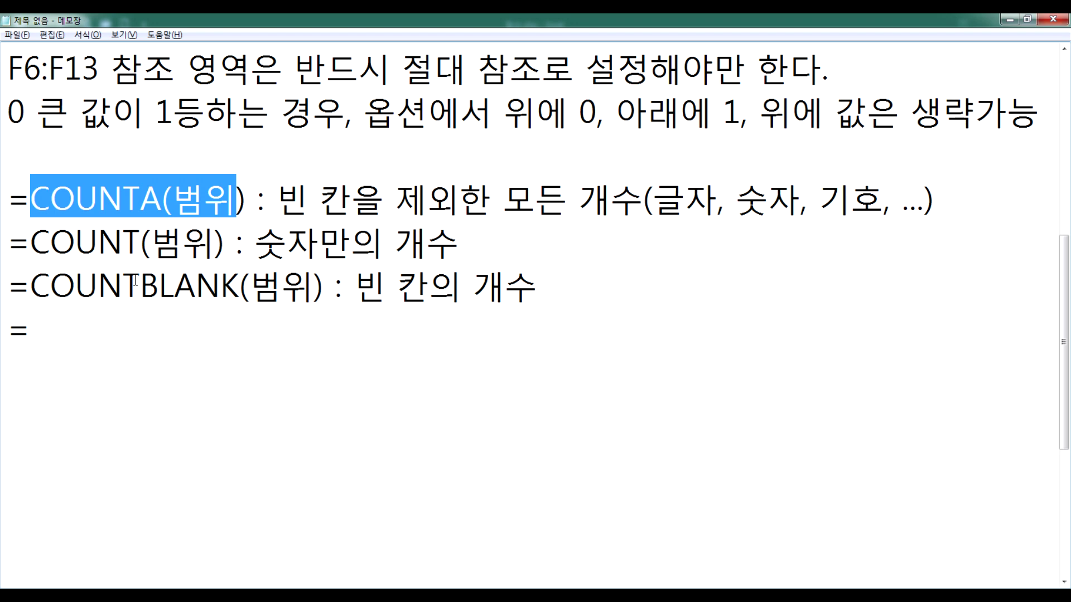
drag(139, 282, 314, 282)
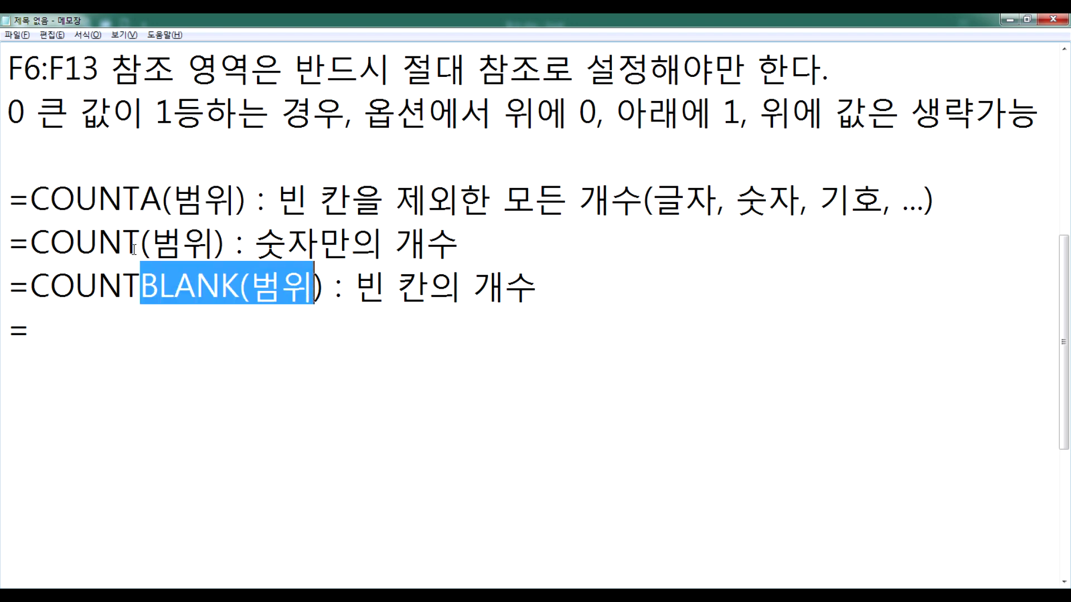
drag(134, 249, 300, 247)
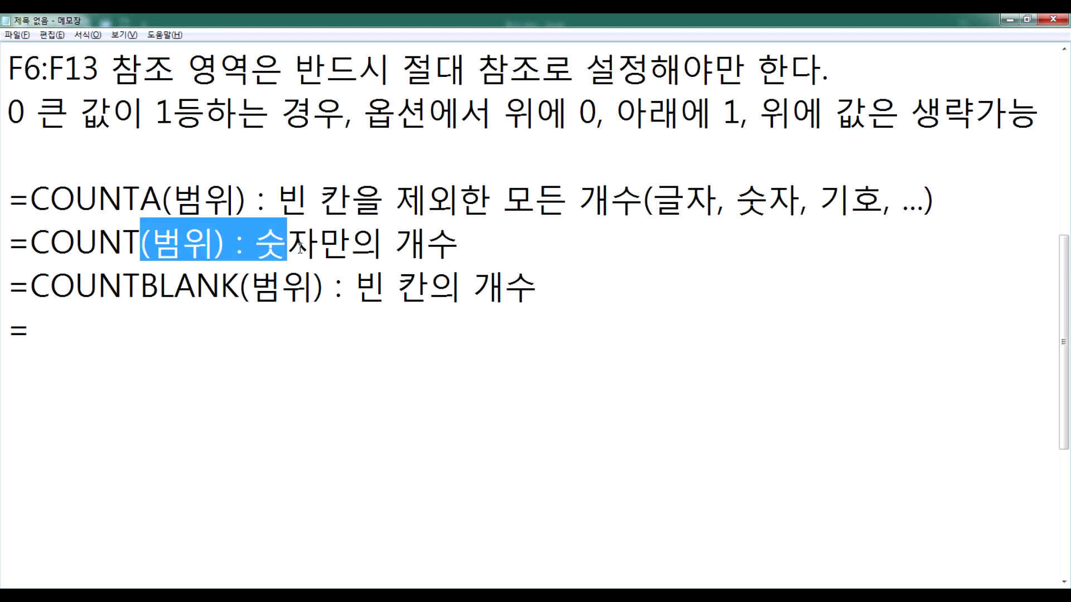
Complete the last line as 'COUNTIF(범위, 조건) : 조건에 해당하는 개수'.
click(110, 335)
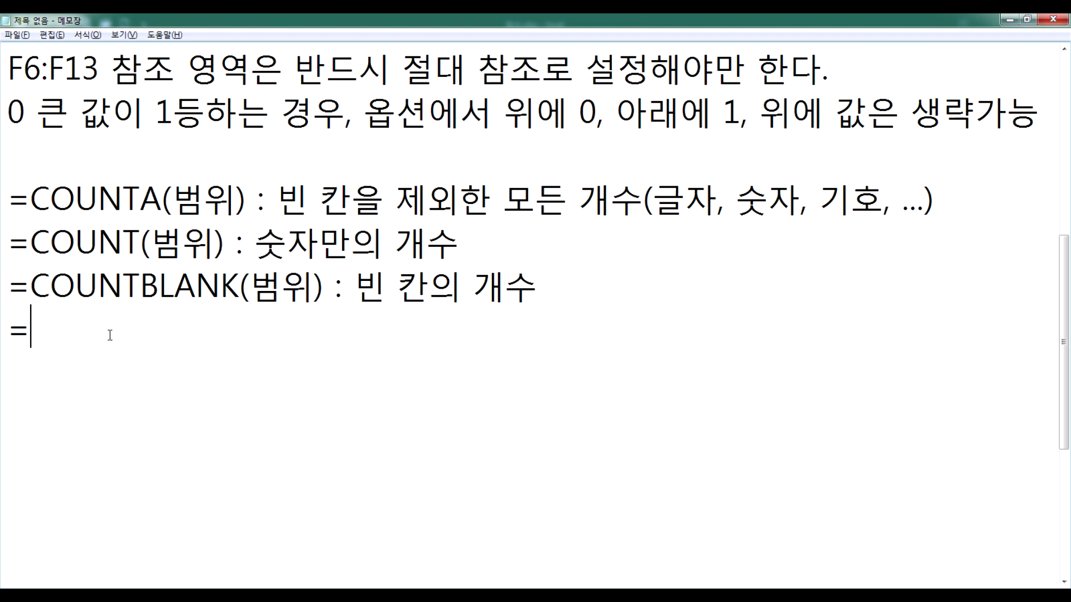
text(COU)
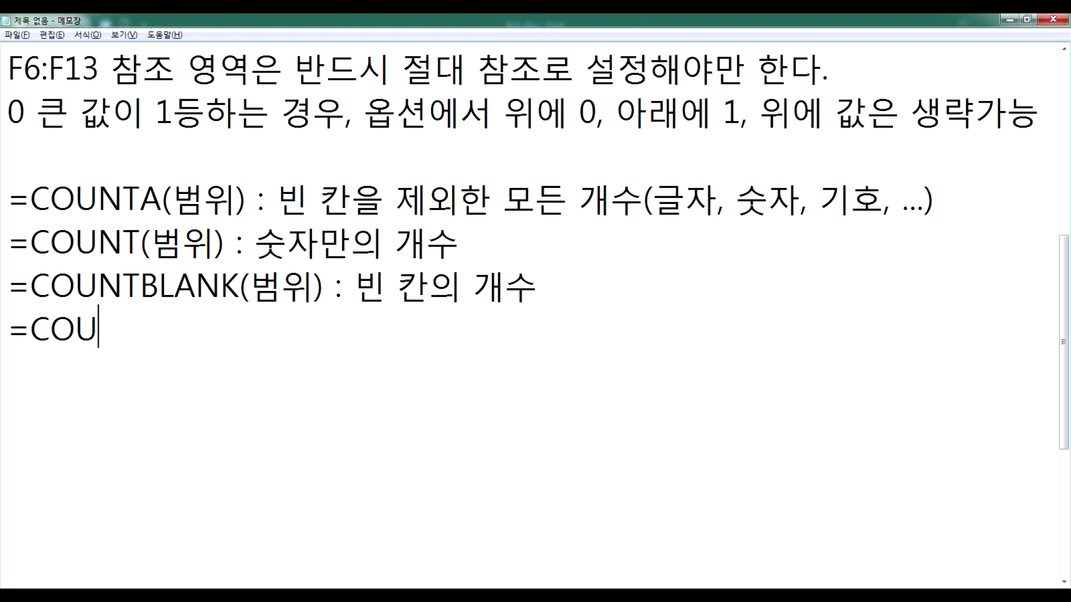
text(NTI)
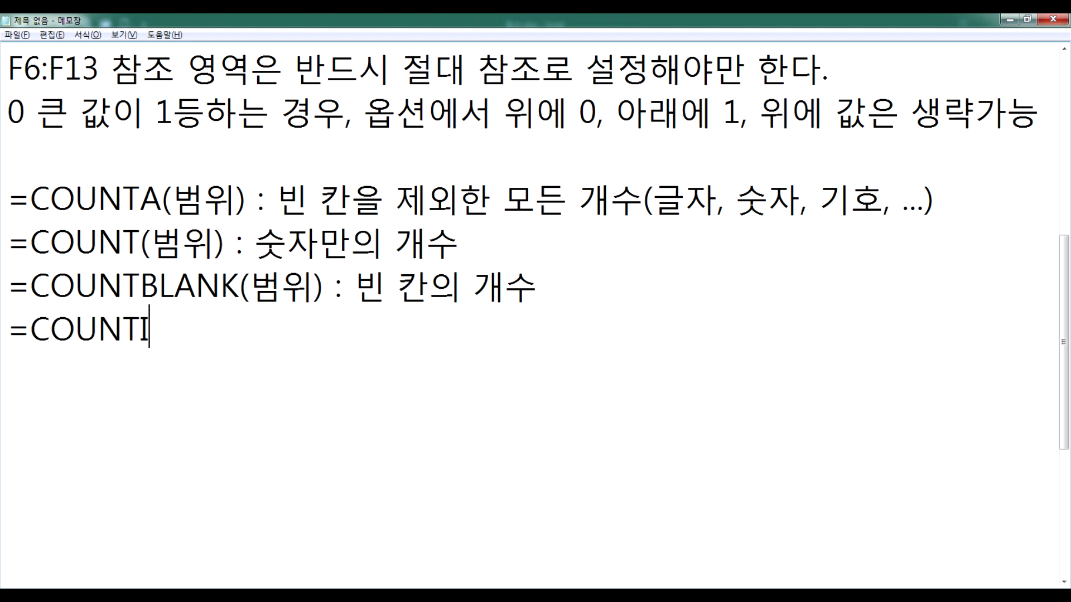
text(F(범위, 조건) )
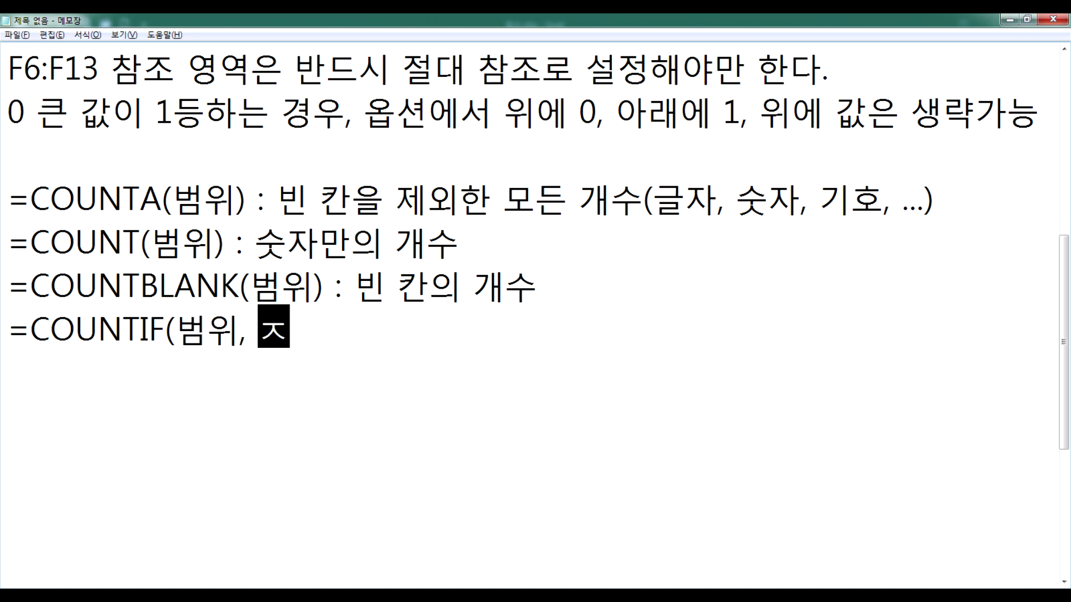
text(: )
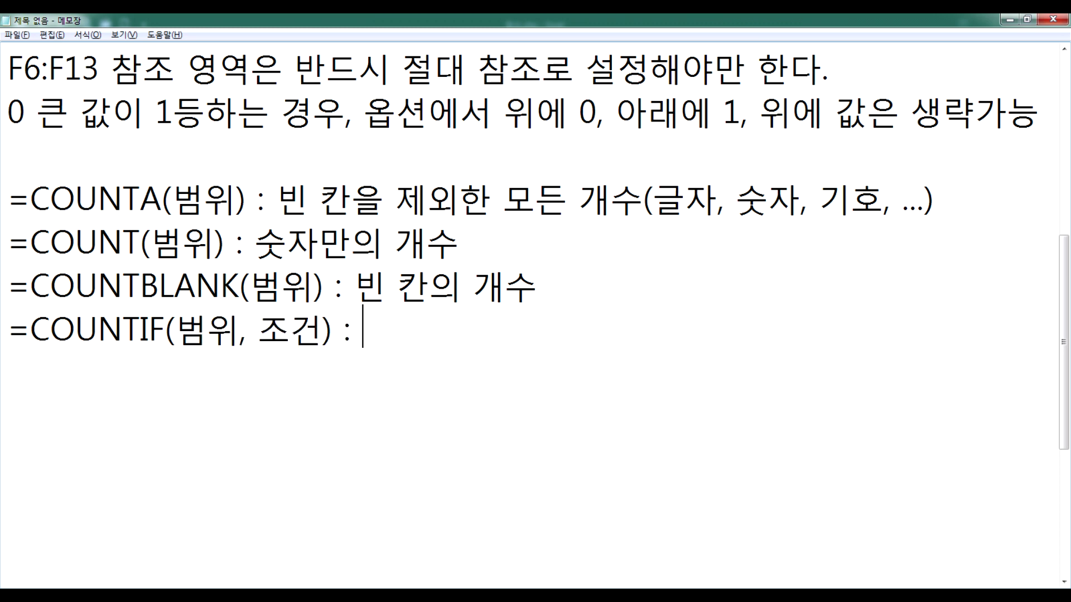
text(조건에 해당하는 개수)
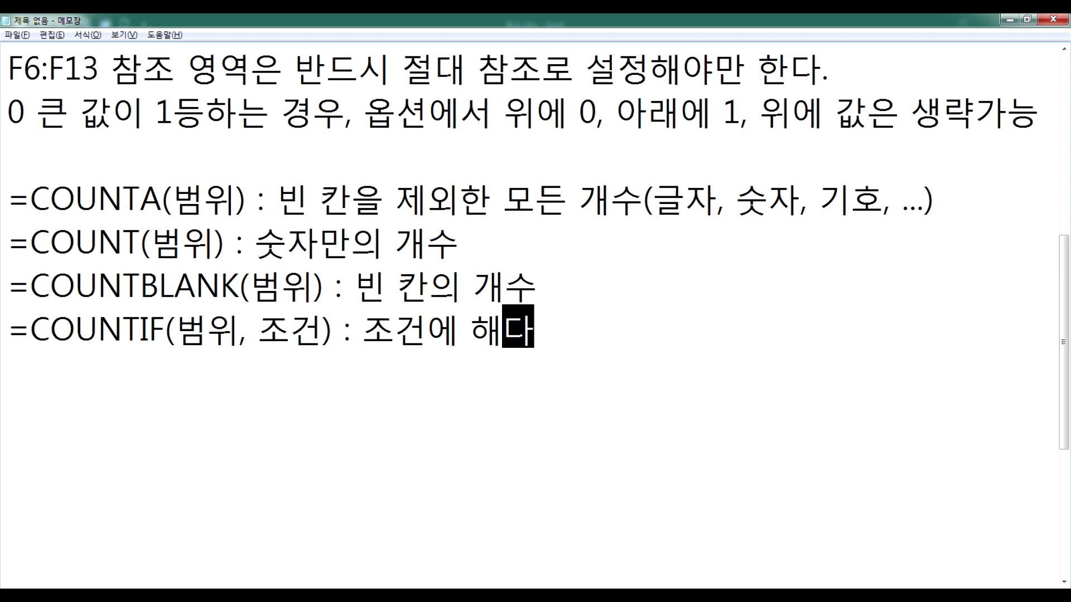
key(Return)
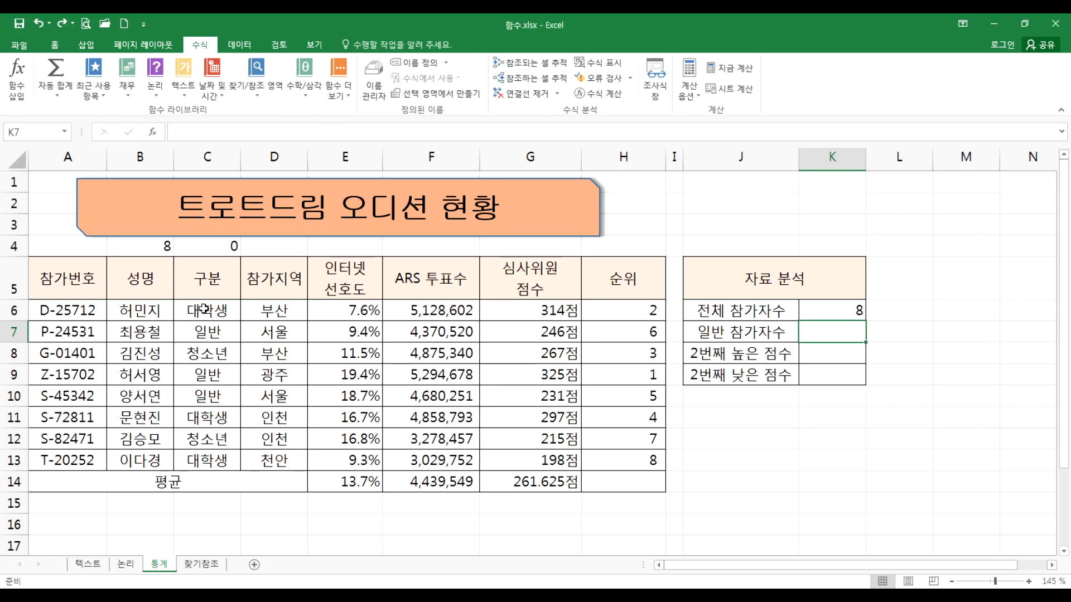
drag(203, 309, 205, 331)
click(205, 331)
click(205, 346)
click(205, 379)
click(201, 396)
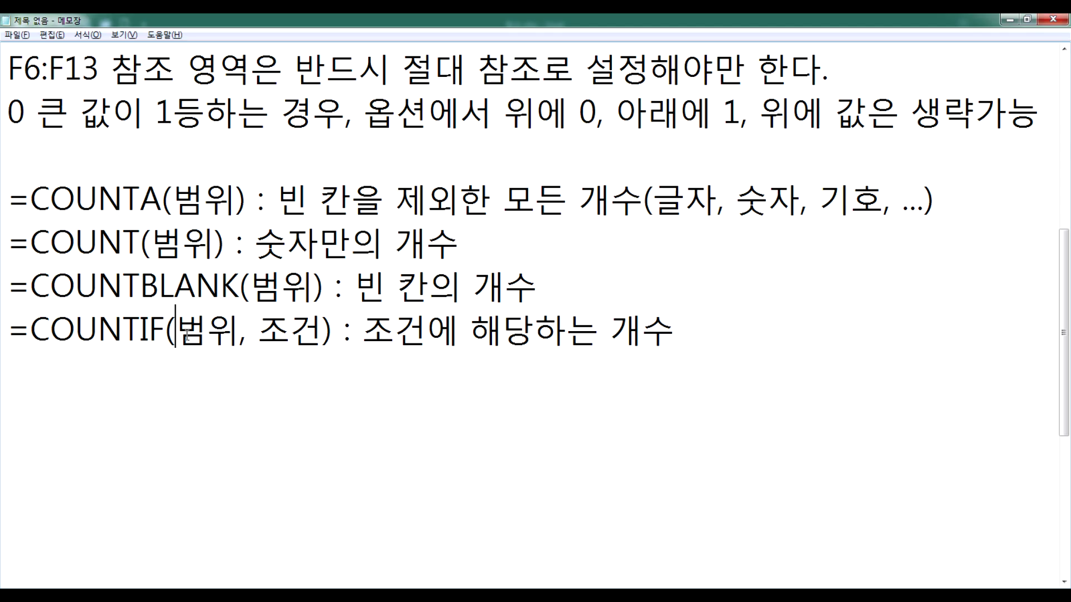
drag(186, 334, 316, 333)
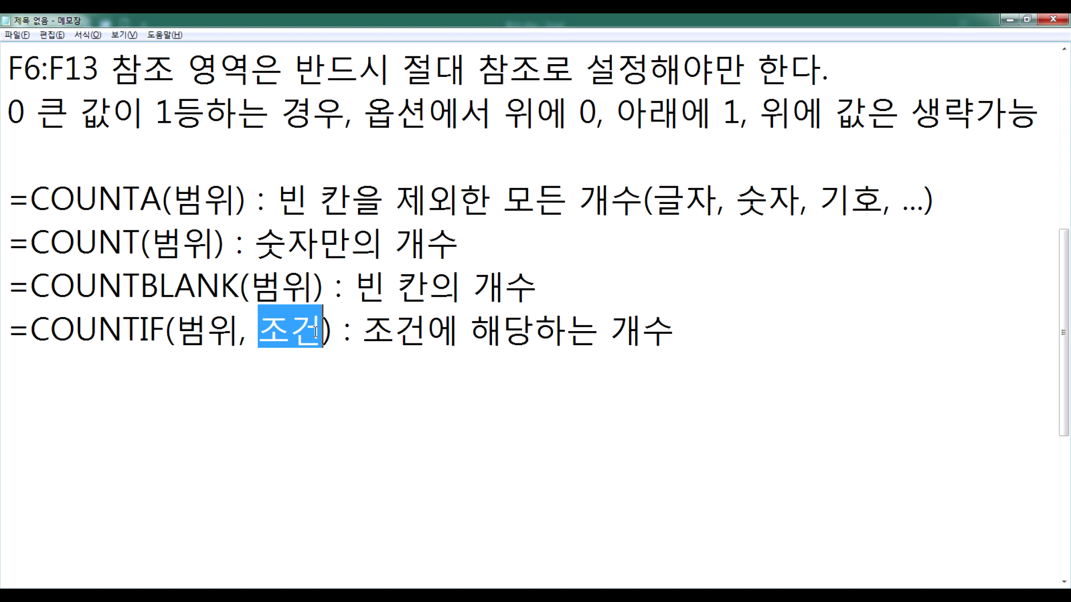
Append '조건은 반드시 범위내에서' to the end of the COUNTIF note.
click(170, 332)
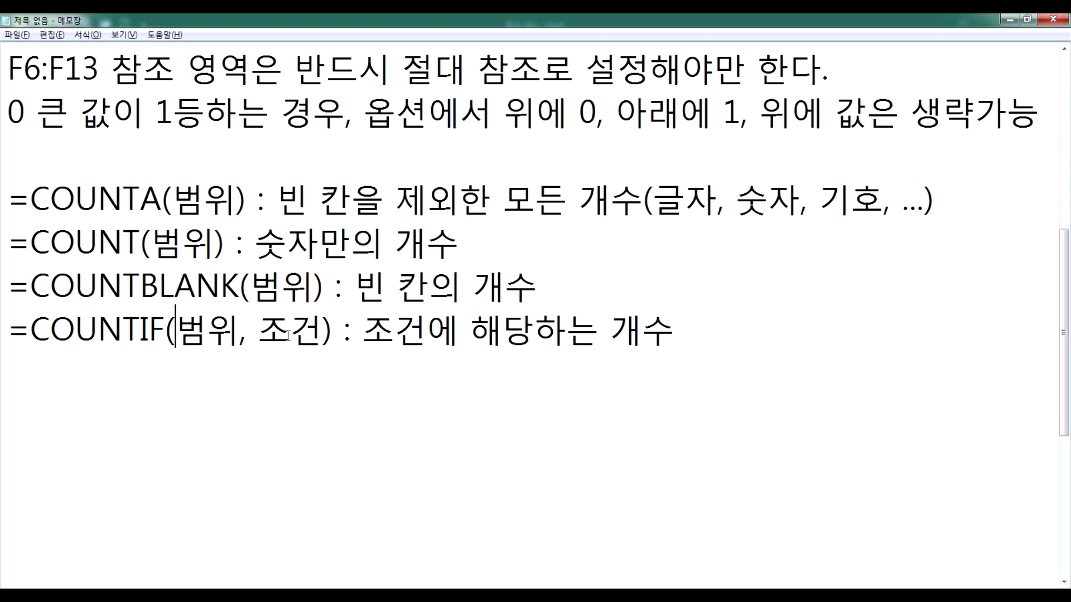
click(722, 336)
text(조건은 반드)
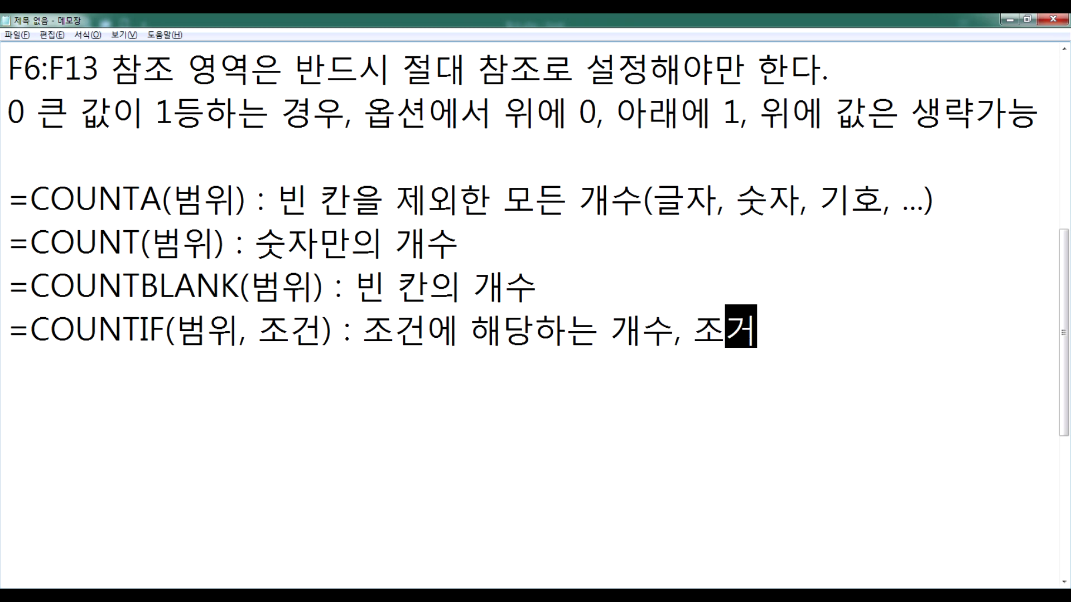
text(시)
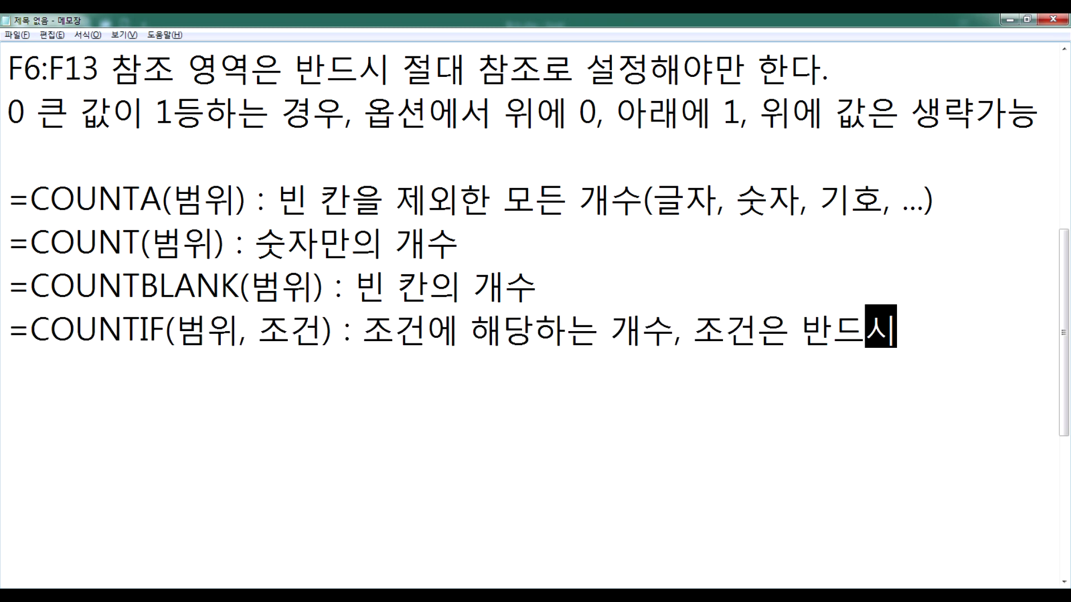
text( 범위내에서)
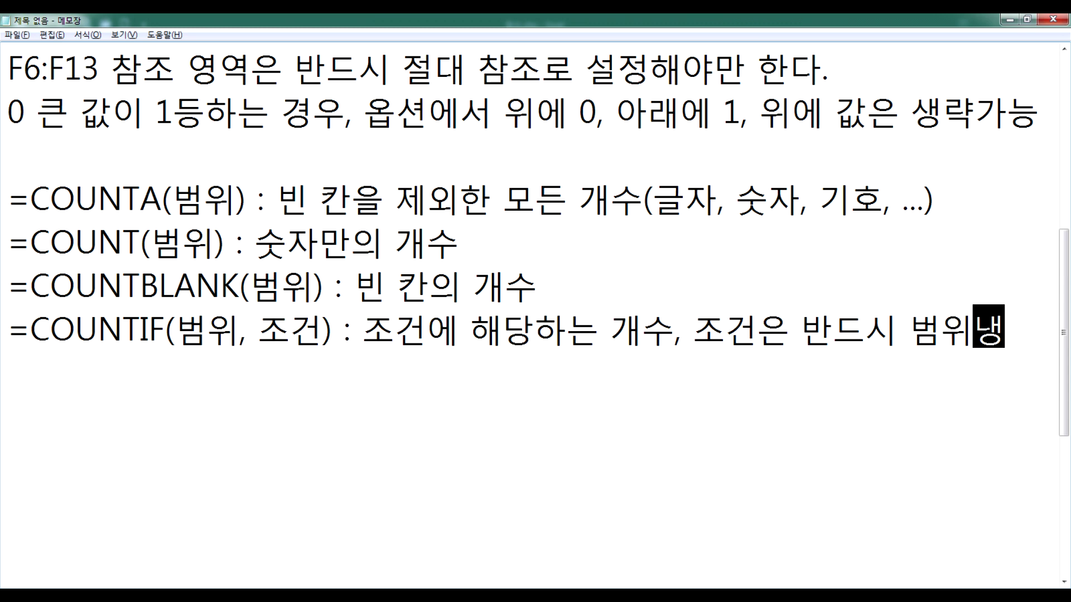
click(716, 331)
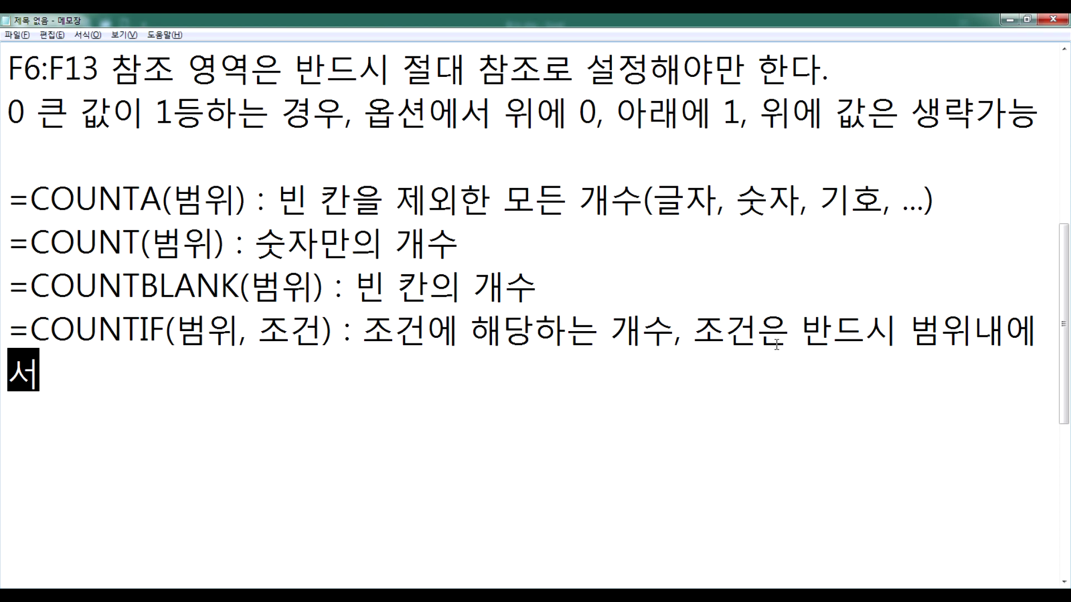
In Excel, indicate the ranges C6:C13 and D6:D13, then select K7 for 일반 참가자수.
key(alt+Tab)
drag(219, 308, 220, 460)
drag(273, 310, 270, 458)
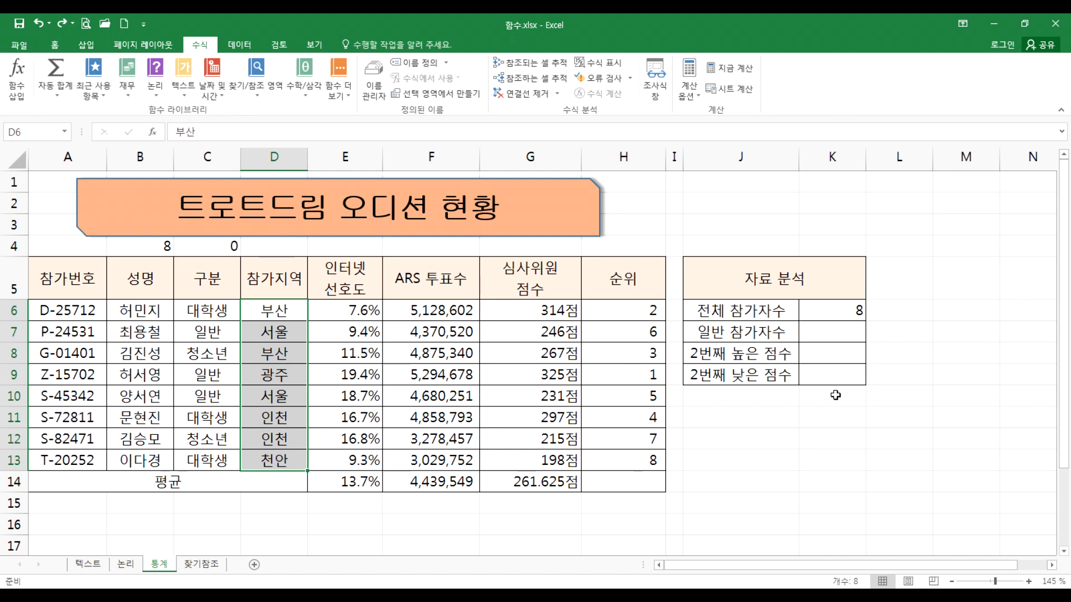
click(816, 334)
Enter =COUNTIF(C6:C13,C7) in K7 to count the 일반 participants, giving 3.
text(=)
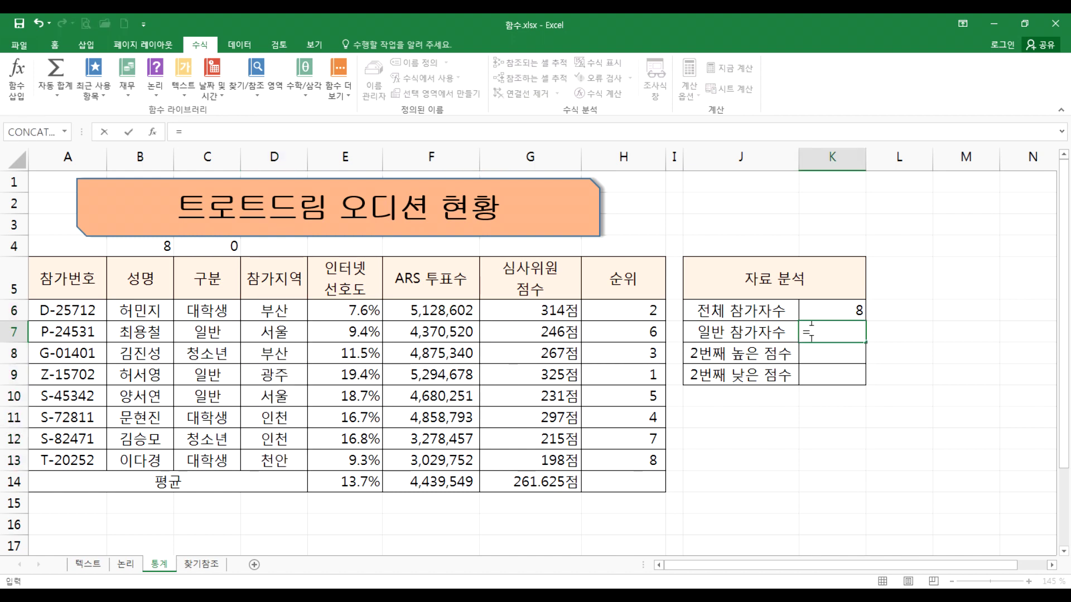
text(C)
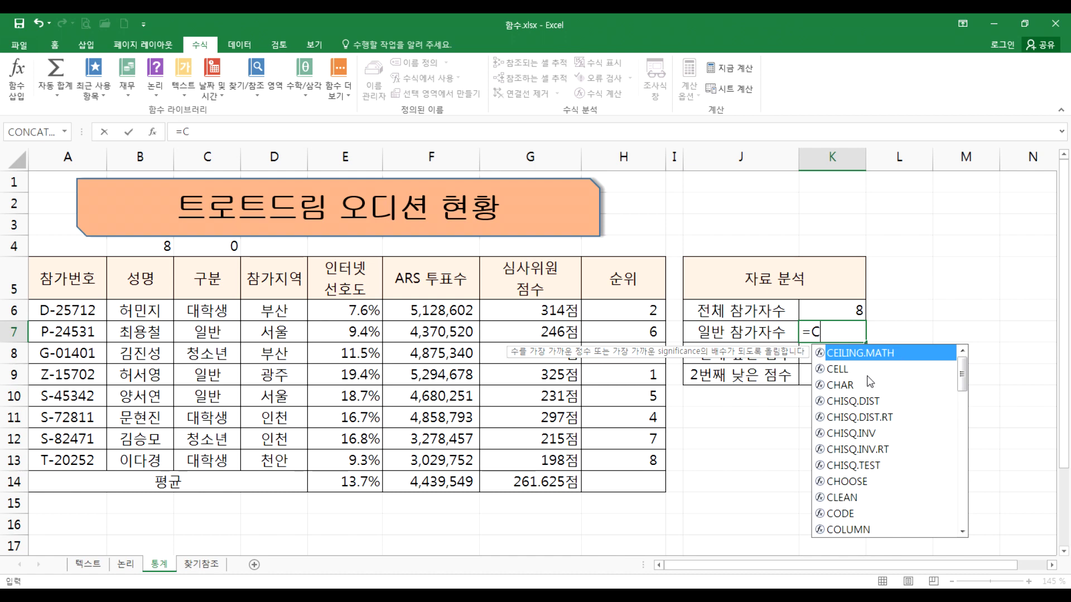
text(O)
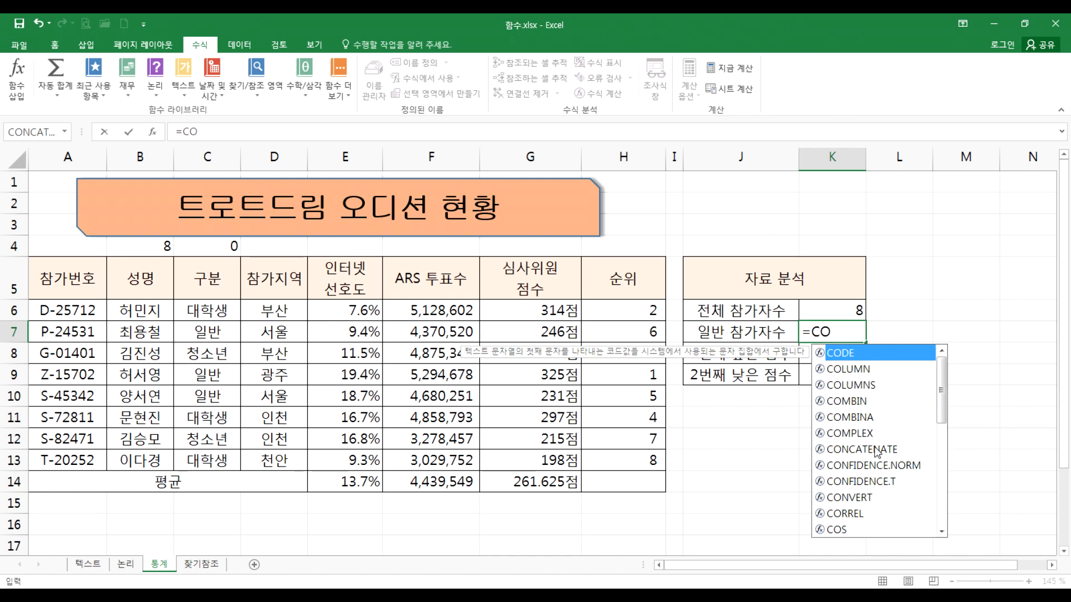
text(UNT)
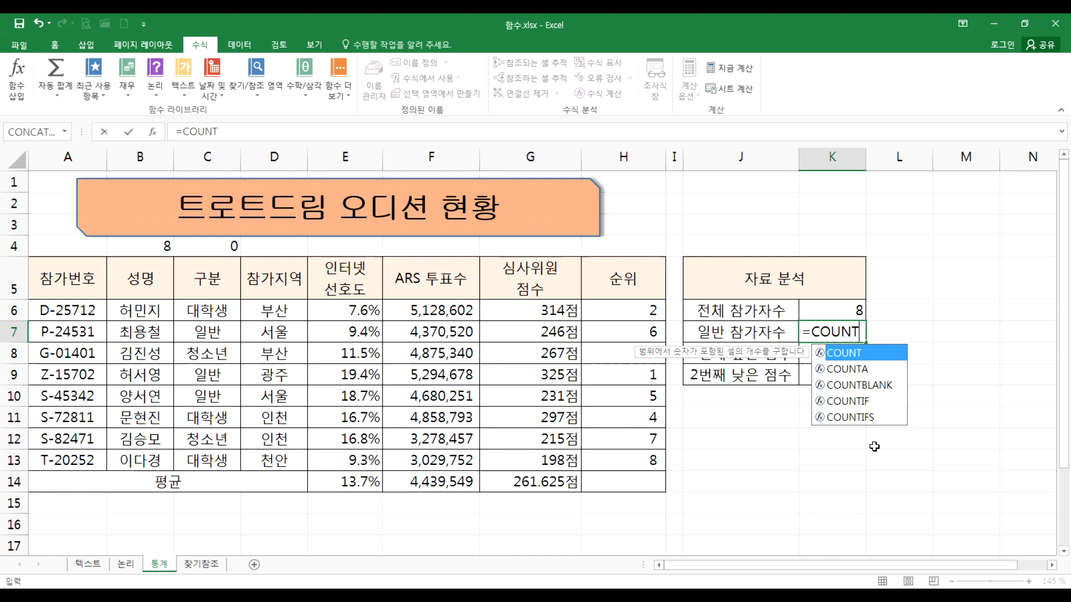
text(IF()
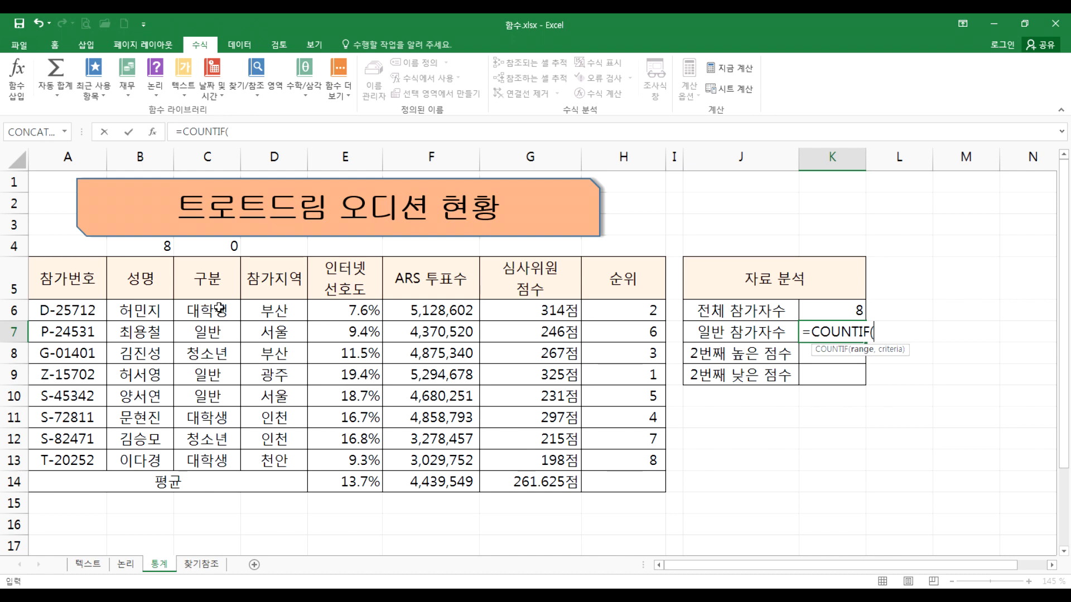
drag(210, 307, 213, 456)
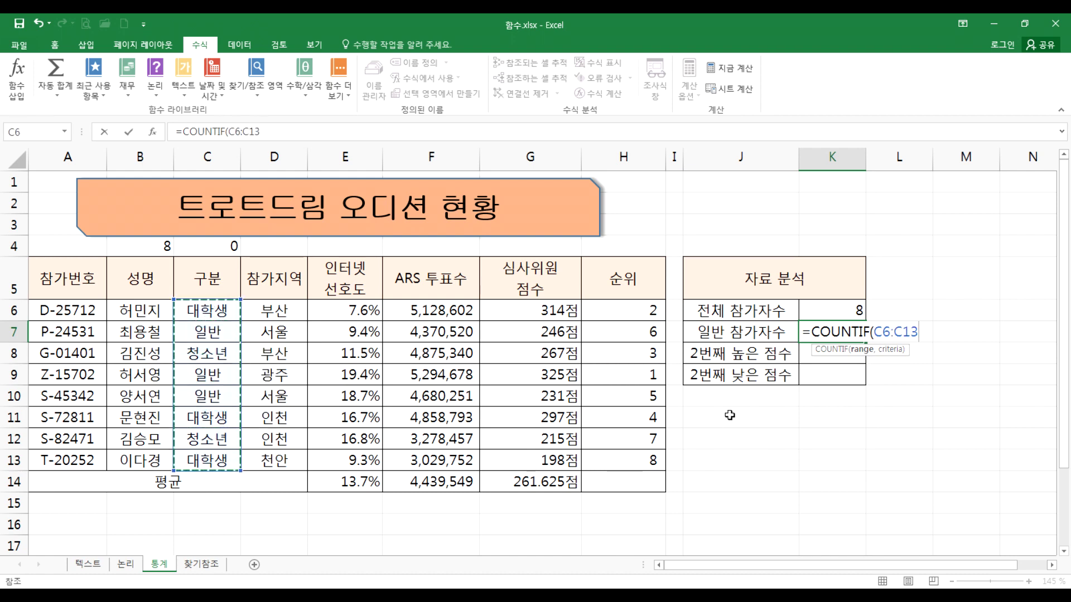
text(,)
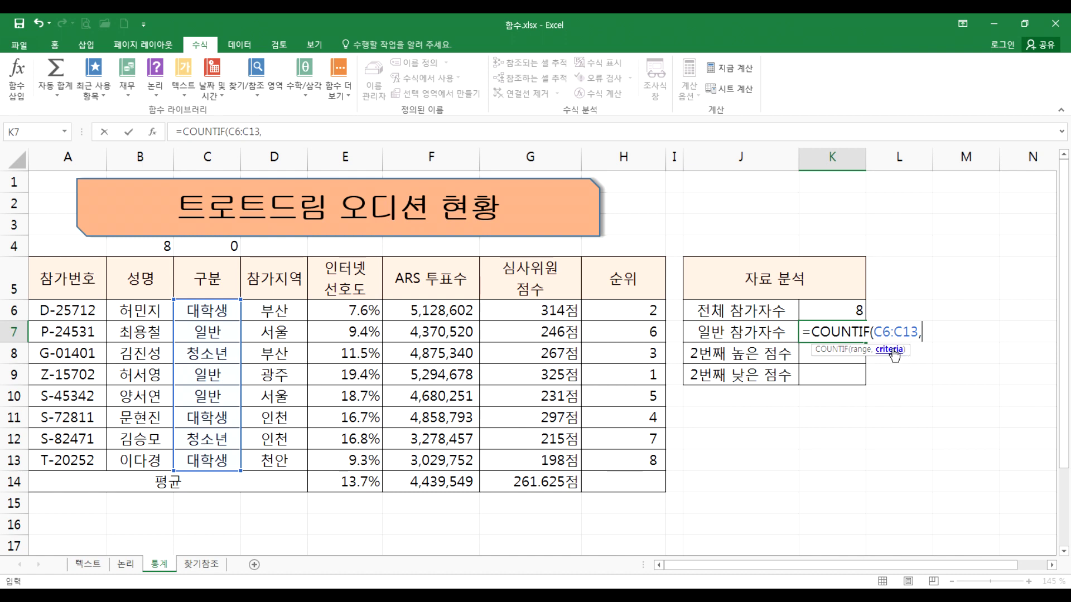
click(200, 333)
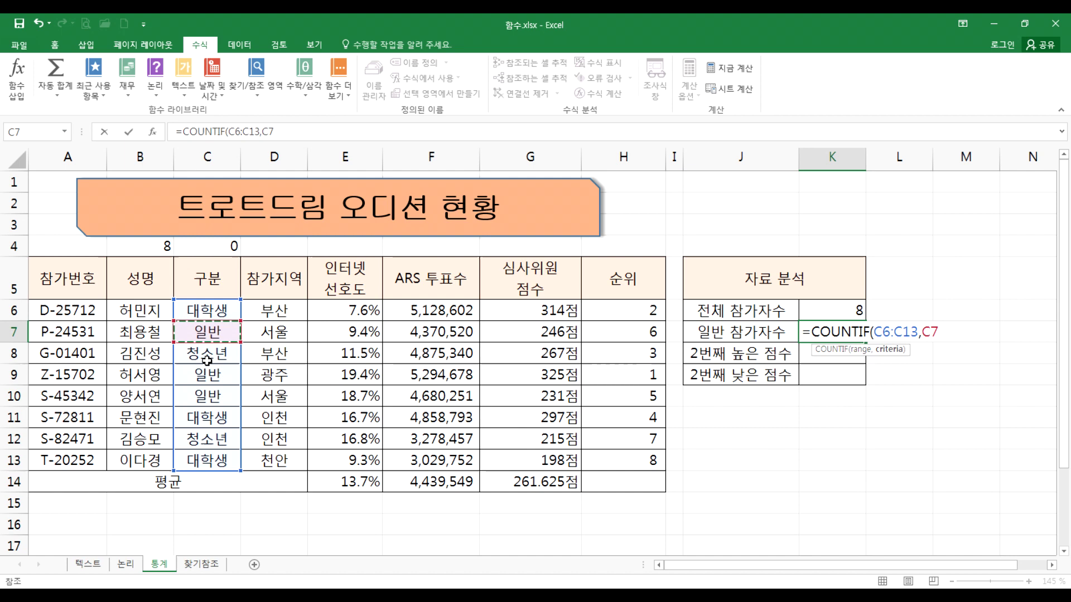
click(208, 379)
click(211, 400)
click(215, 377)
click(212, 333)
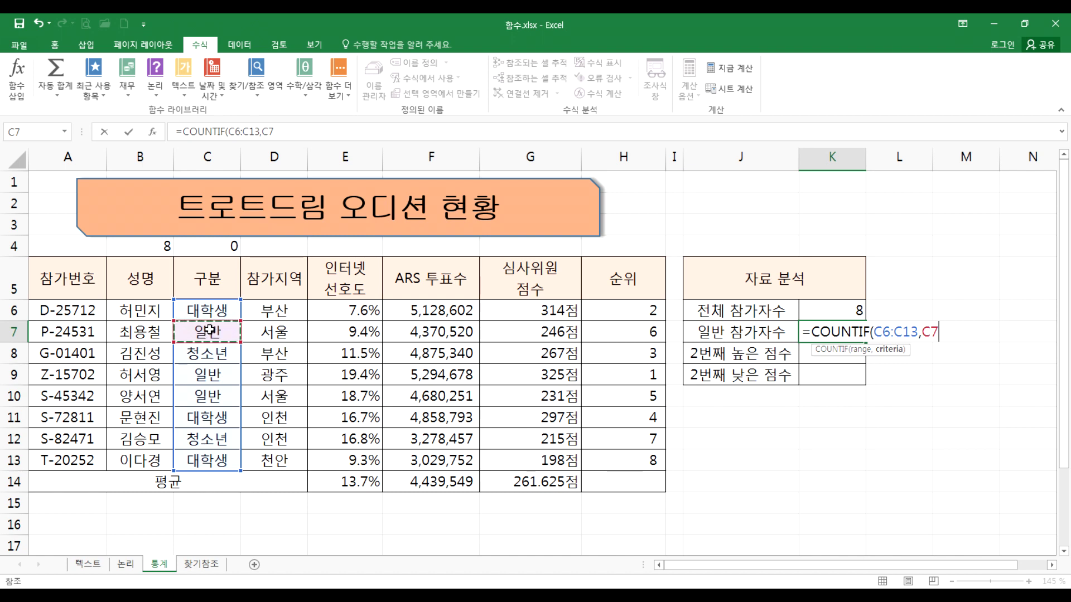
key(Return)
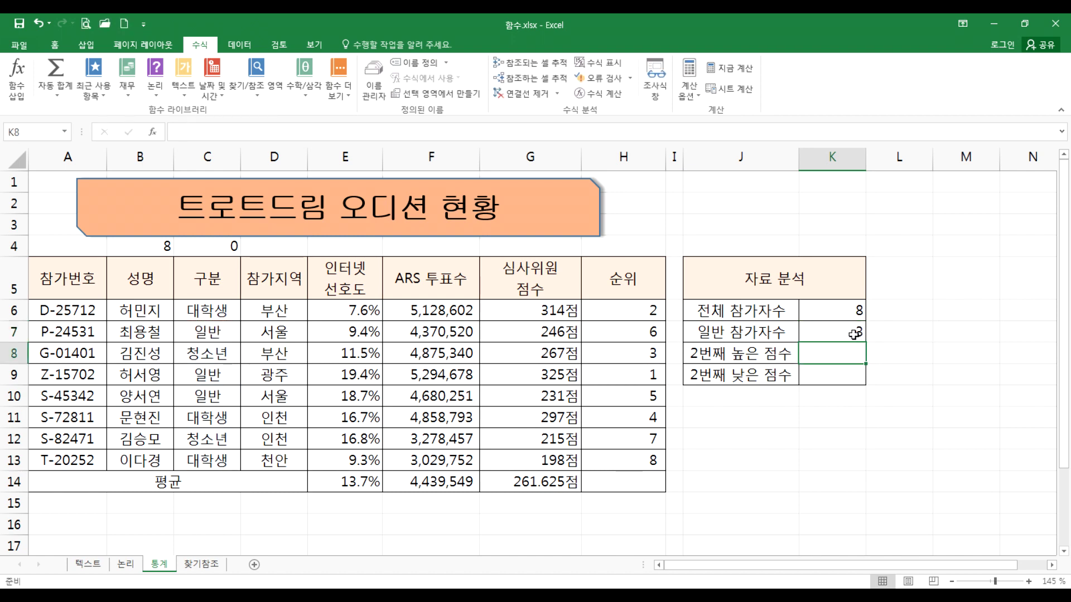
Change C7's category to 청소년 and inspect which cells K7's formula references.
click(854, 333)
click(209, 334)
key(F2)
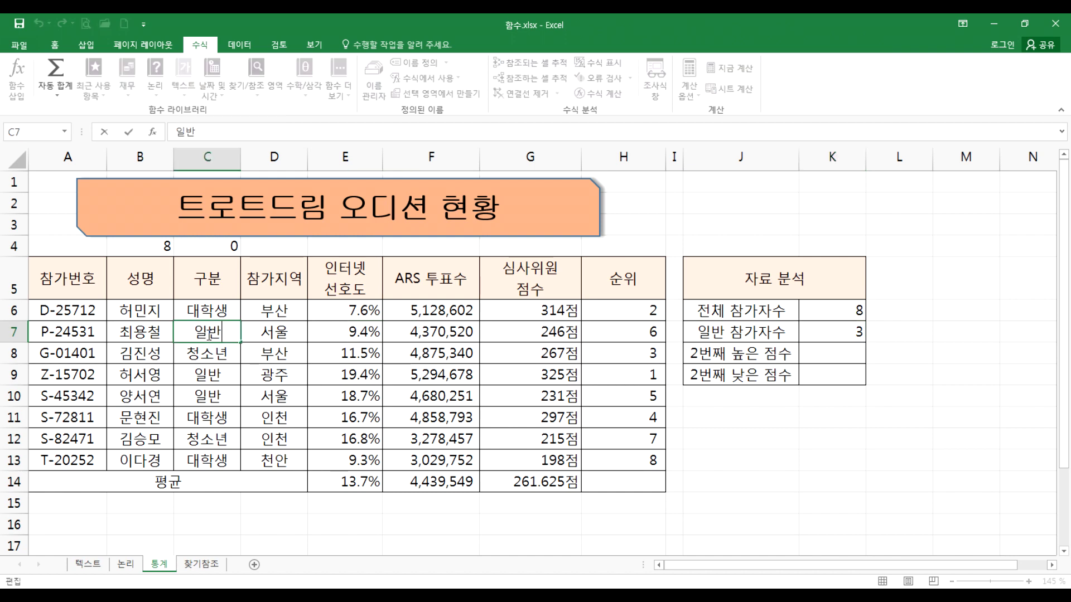
key(Escape)
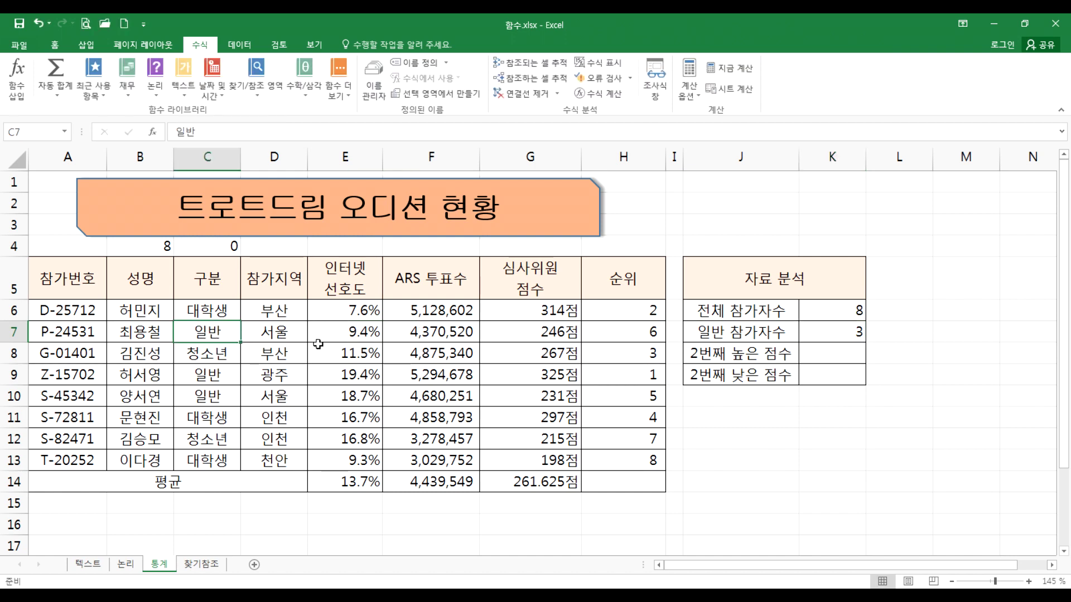
text(CHOTGH)
key(Escape)
text(청소년)
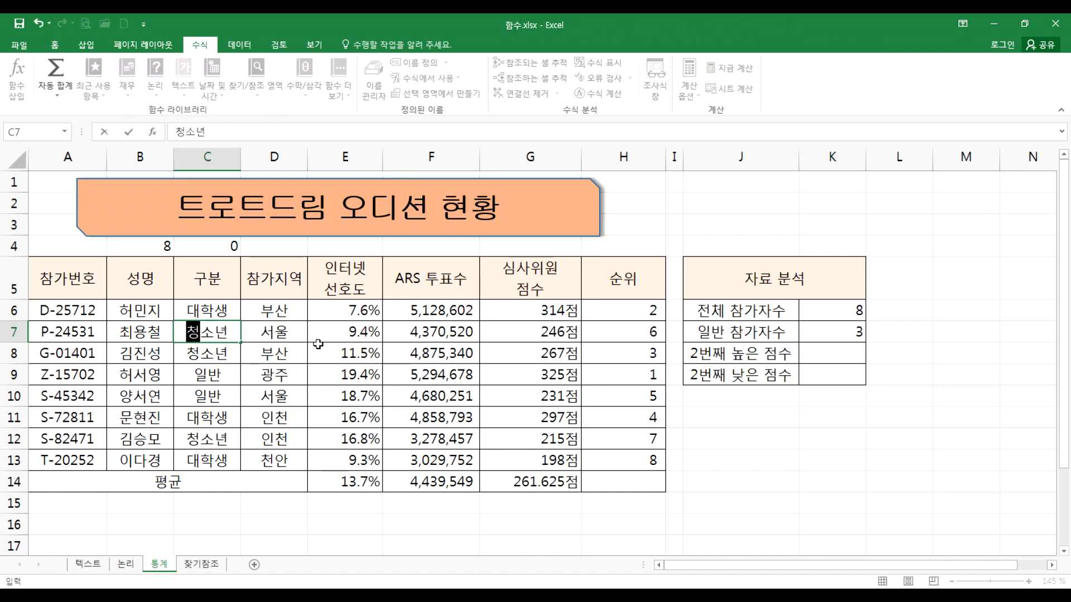
key(Return)
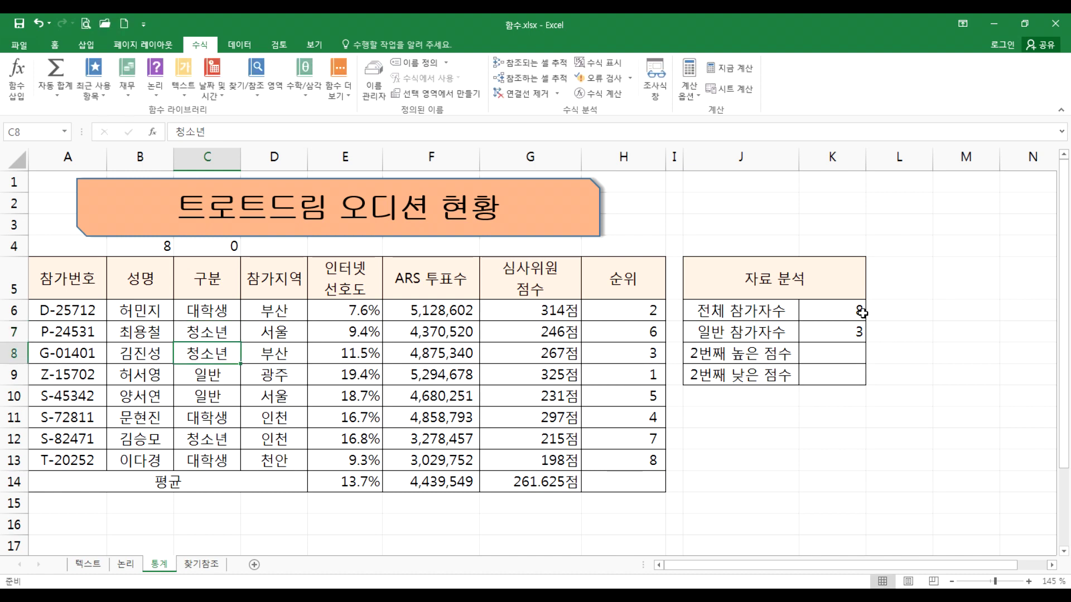
double_click(831, 335)
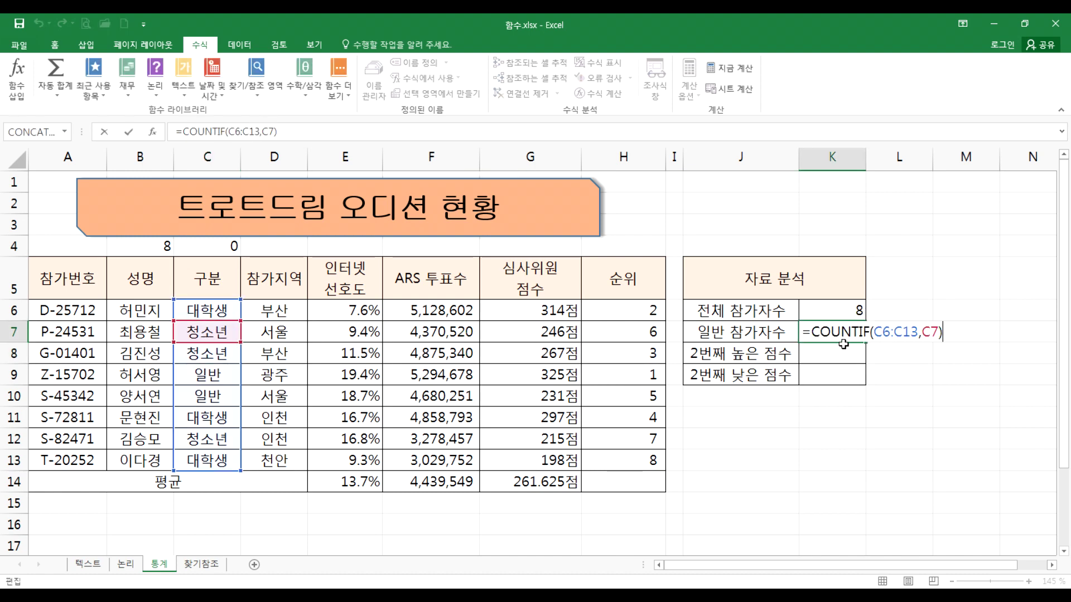
key(Escape)
Change C7 to 대학생 and confirm K7's count follows C7, now showing 4.
click(223, 333)
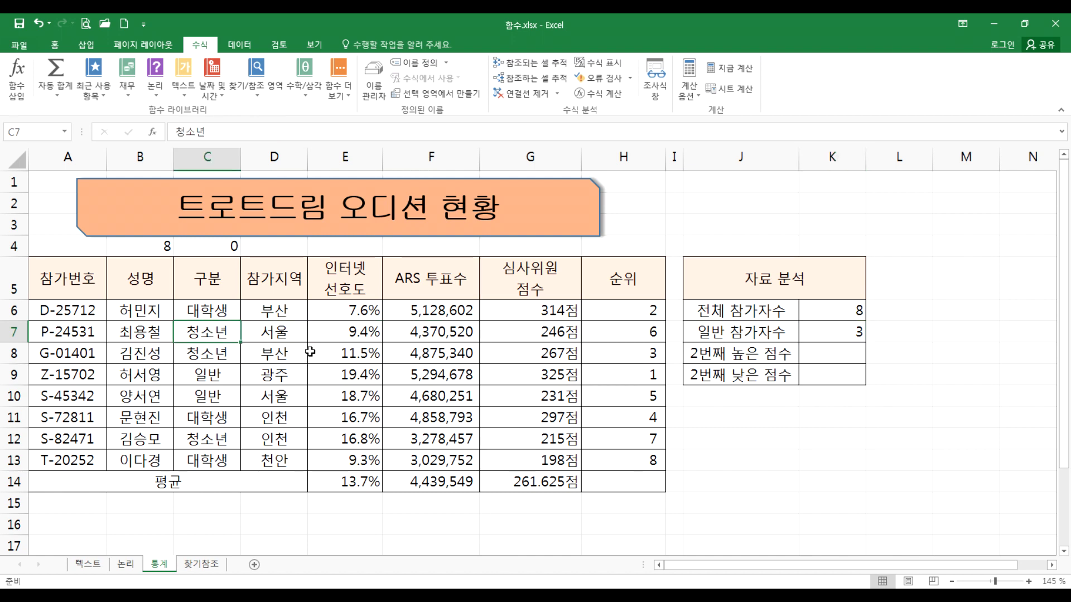
text(대학생)
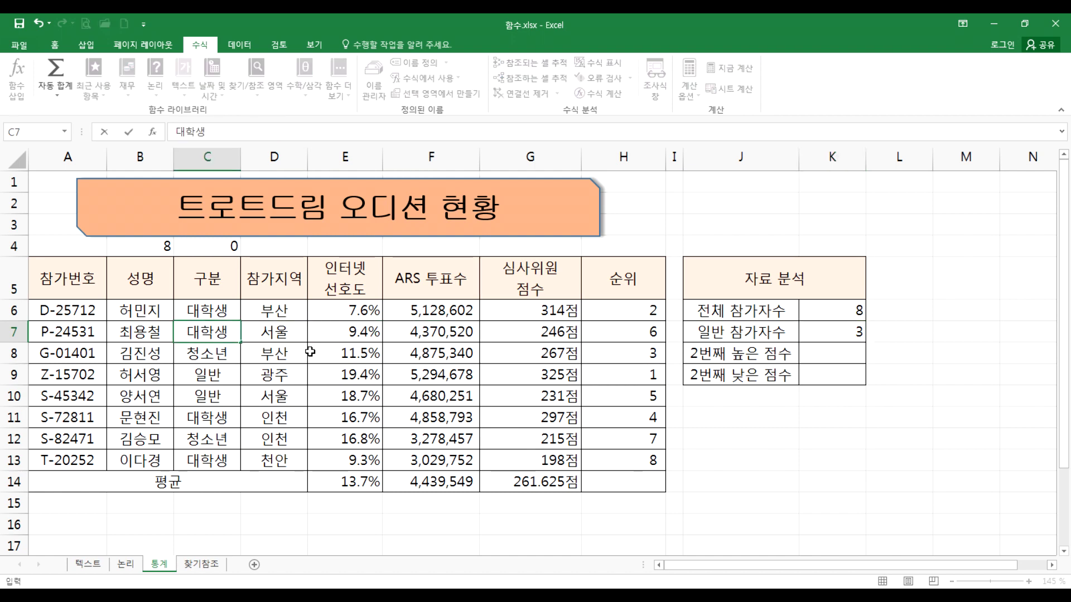
key(Return)
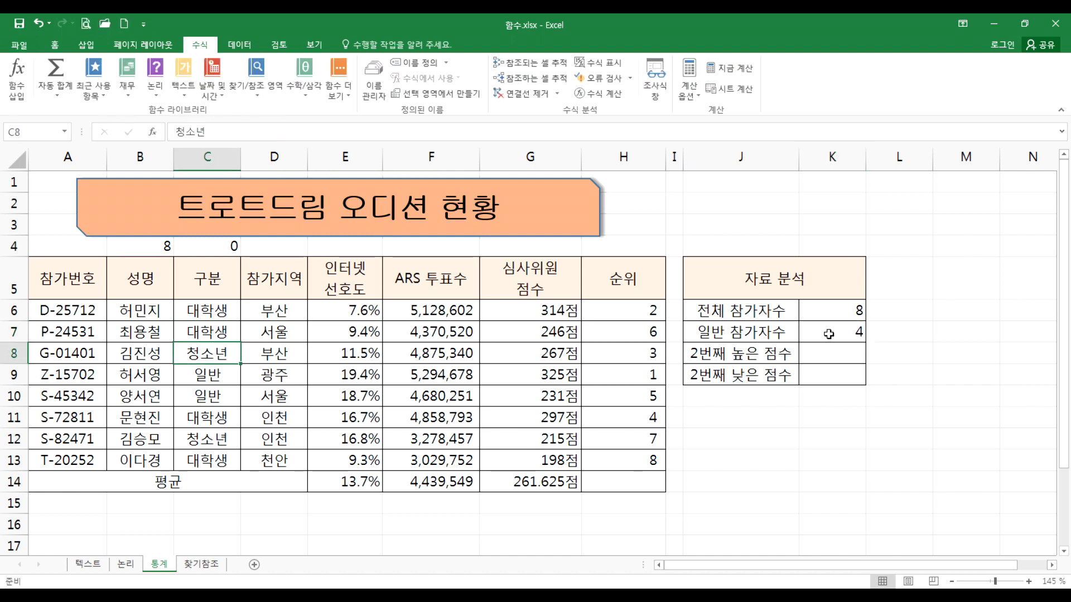
double_click(827, 335)
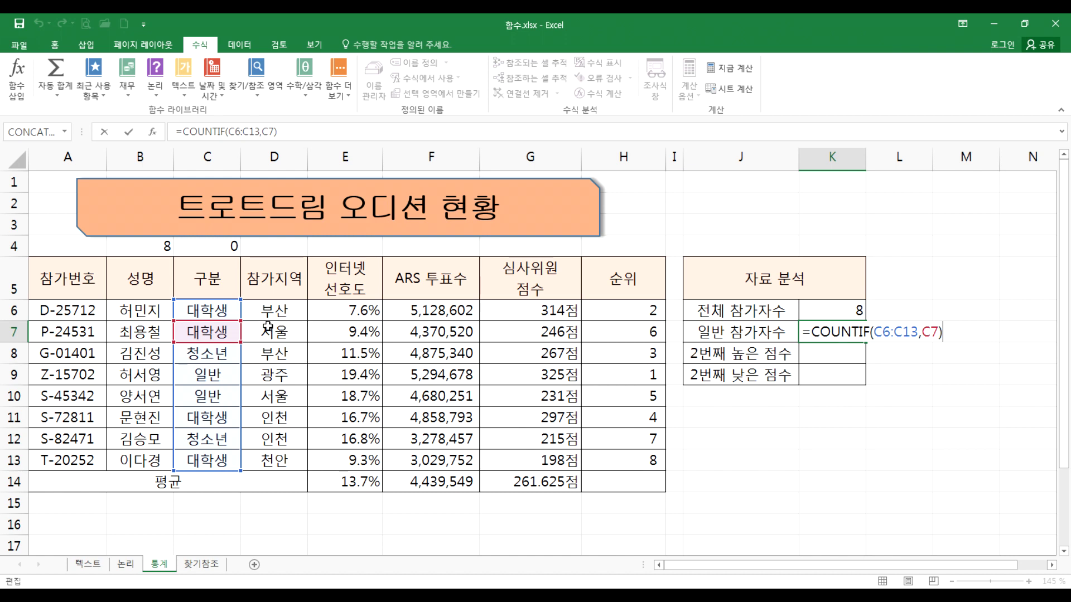
Restore C7 to 일반 and replace K7's C7 criterion with the typed text "일반".
key(Escape)
key(ctrl+z)
key(ctrl+z)
double_click(825, 330)
double_click(925, 332)
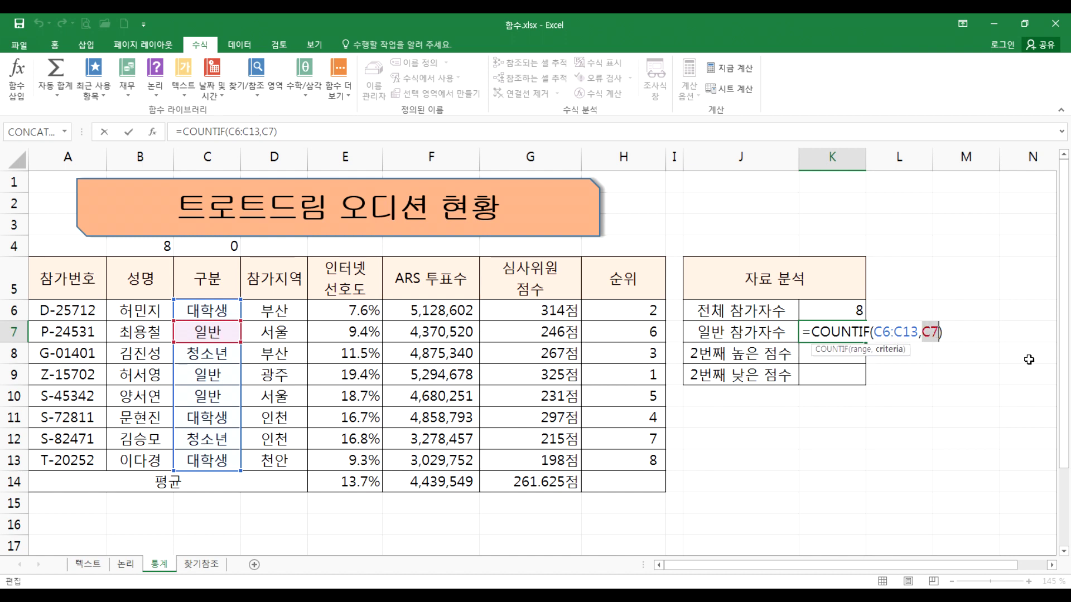
text(")
text(일)
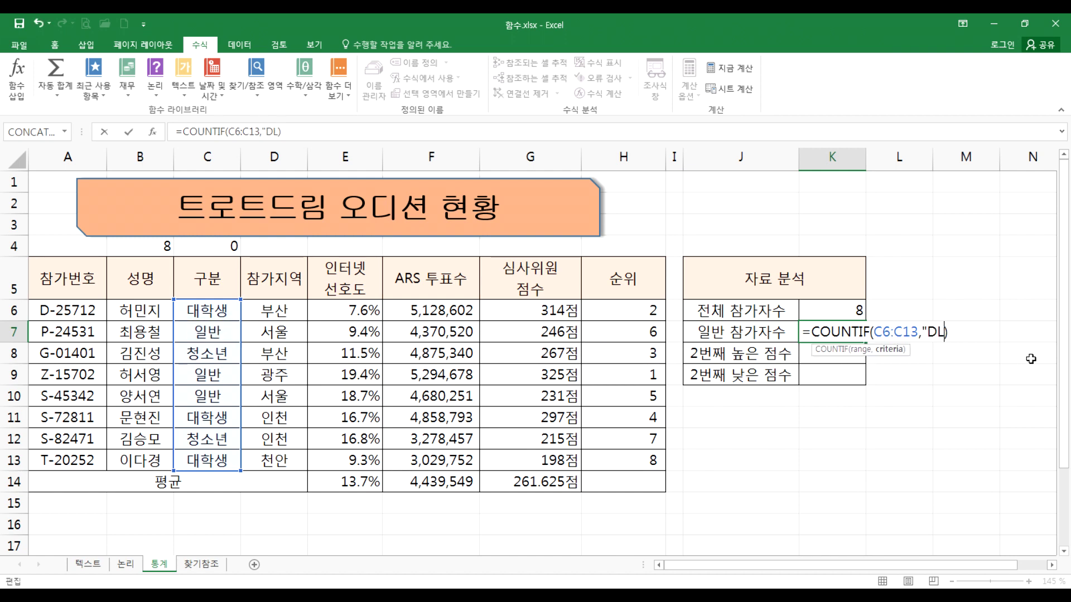
text(반)
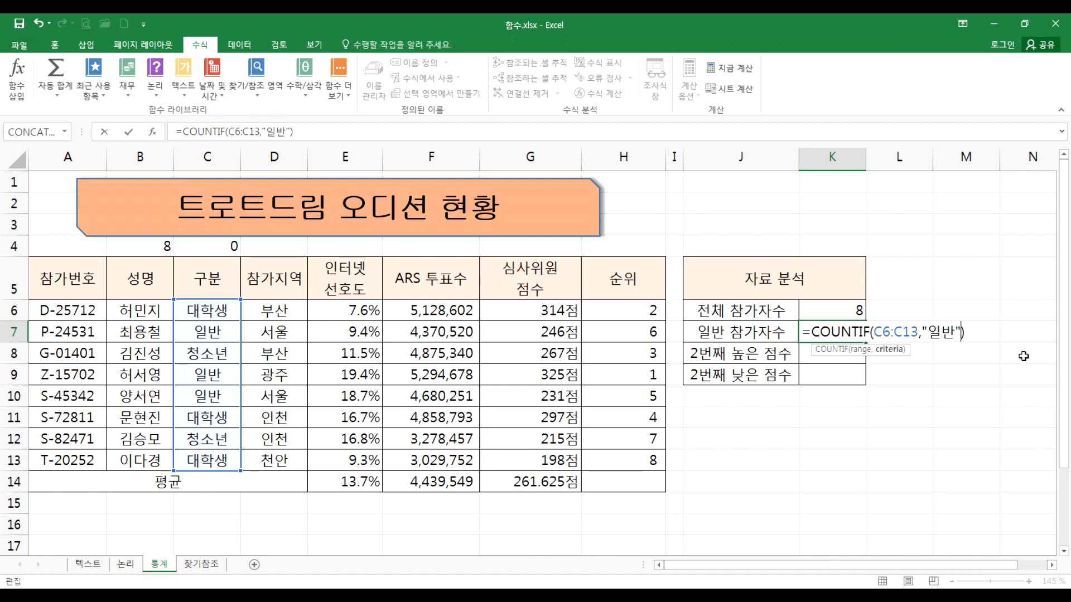
key(Return)
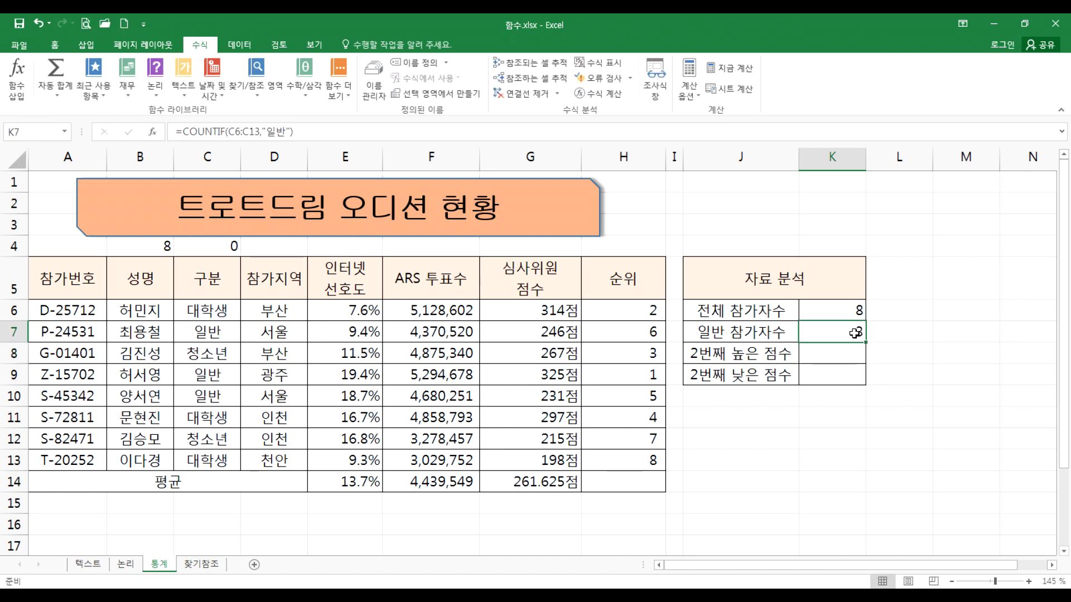
Recheck and confirm K7's =COUNTIF(C6:C13,"일반") returning 3, then select the column G judge scores.
double_click(861, 334)
double_click(941, 332)
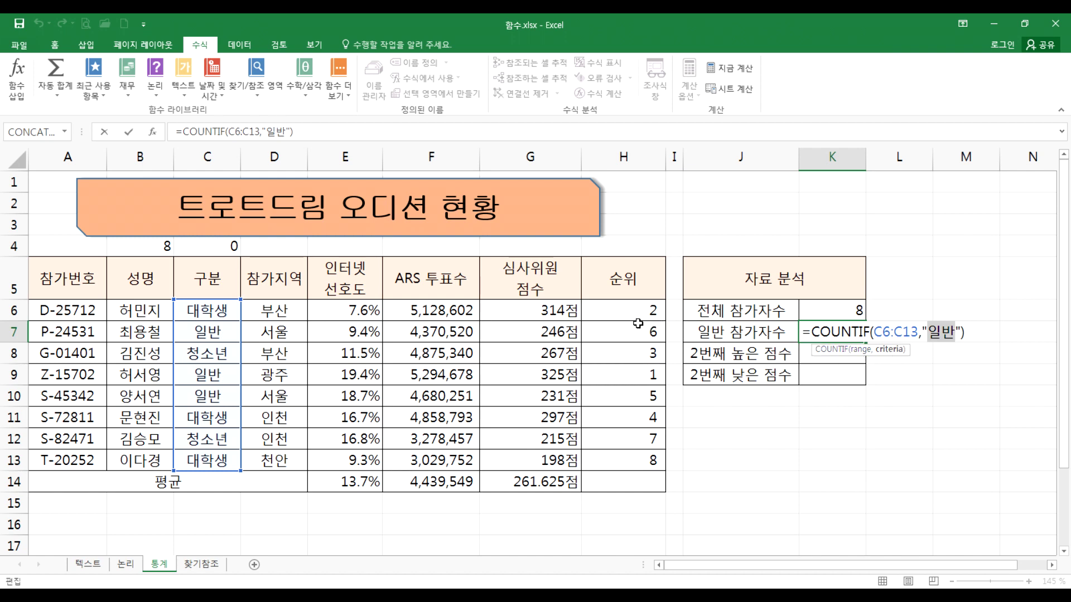
key(Return)
drag(529, 311, 547, 460)
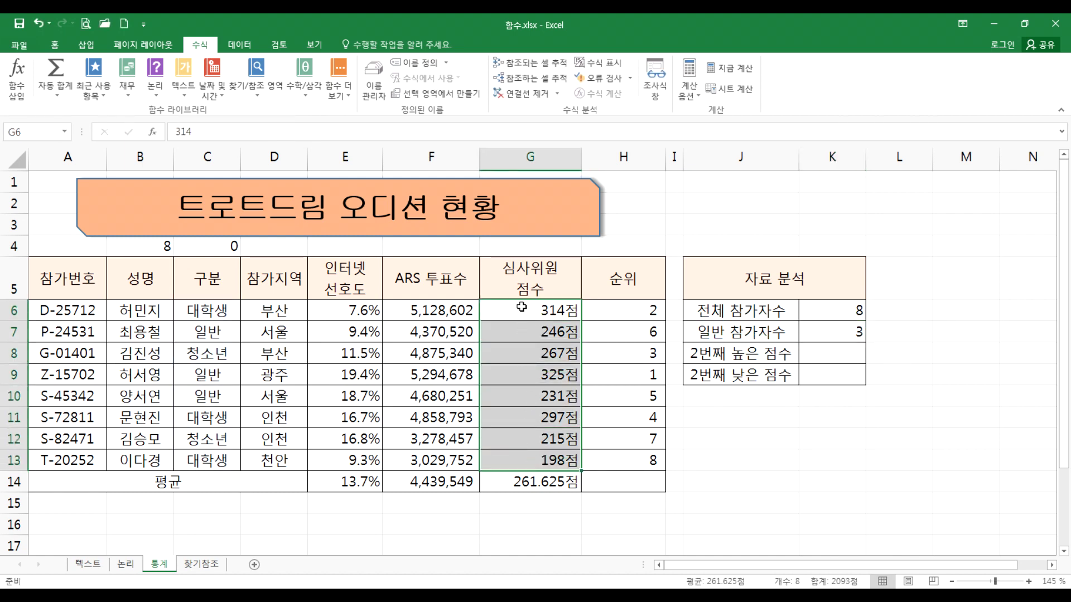
Type the label 300점 이상 in J3.
click(760, 222)
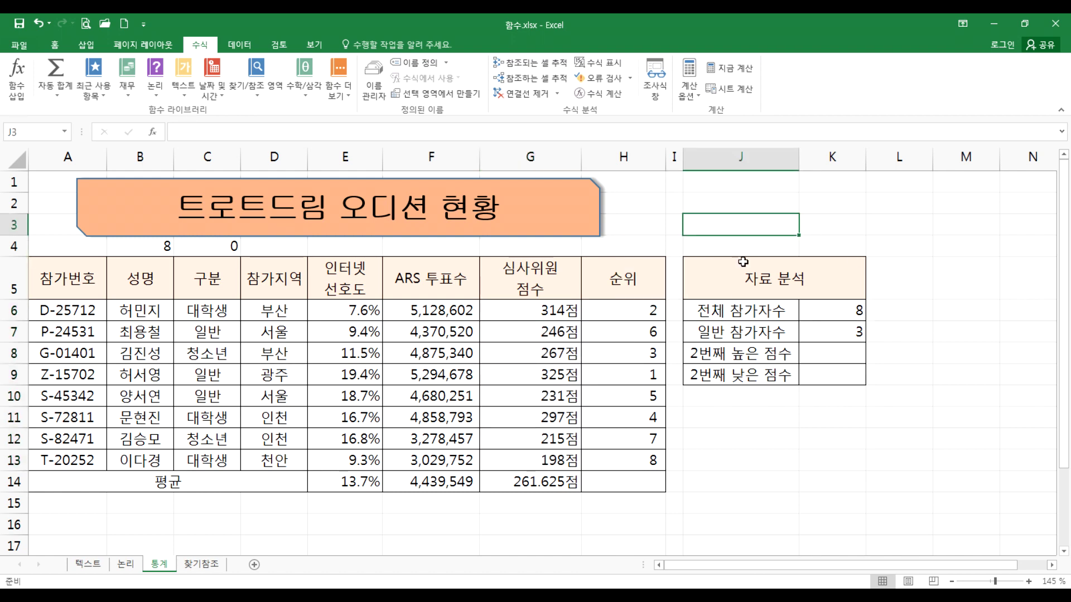
text(300점 이상)
key(Return)
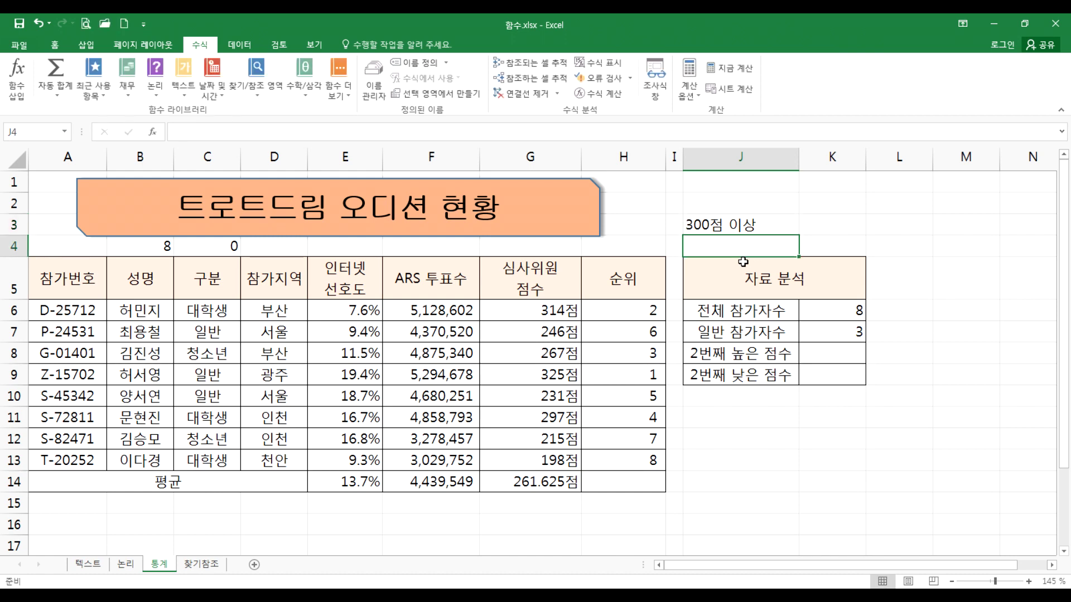
Enter =COUNTIF(G6:G13,">=300") in K3, counting 2 judge scores of at least 300.
click(834, 228)
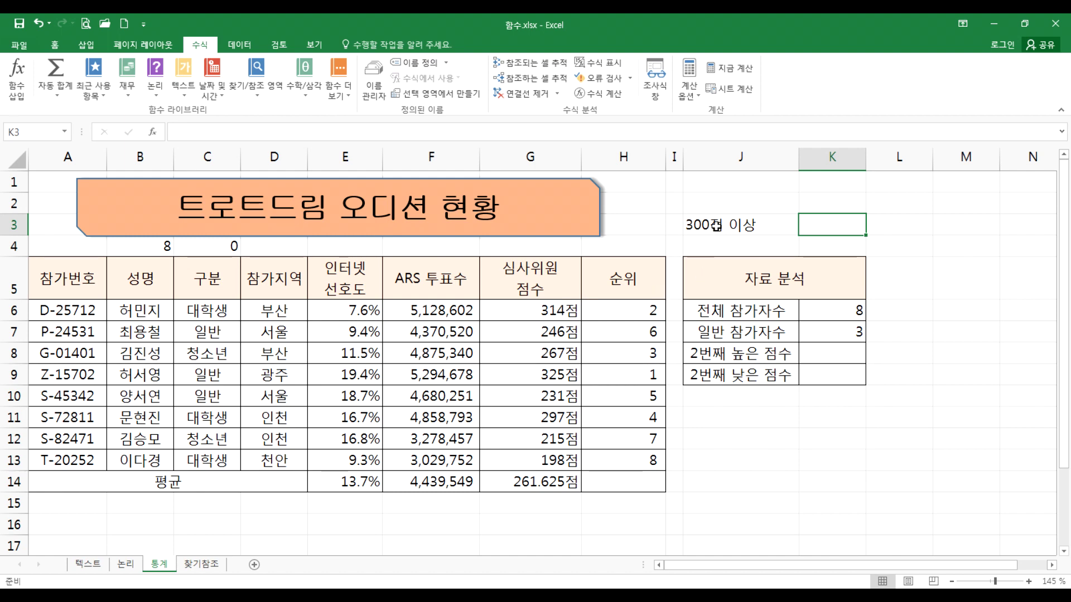
drag(540, 310, 534, 461)
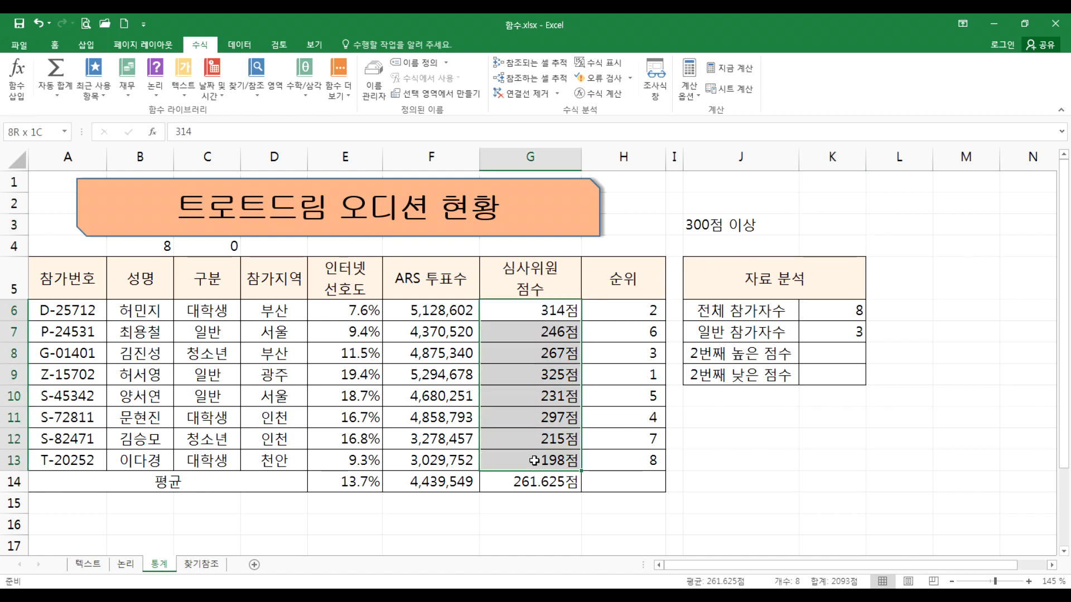
click(814, 226)
text(=)
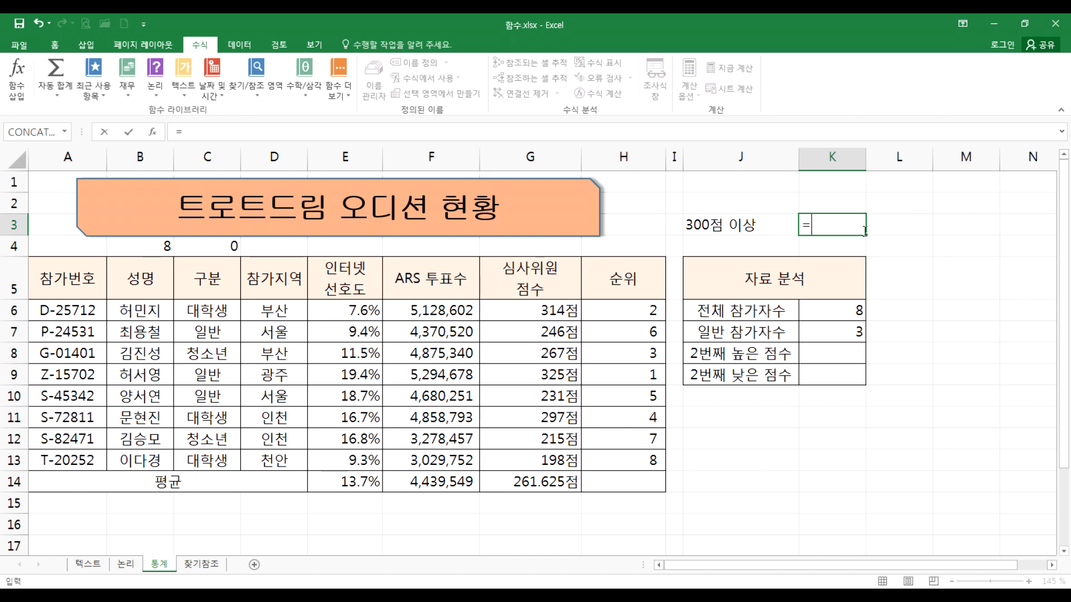
text(COUNT)
key(Down)
key(Down)
key(Down)
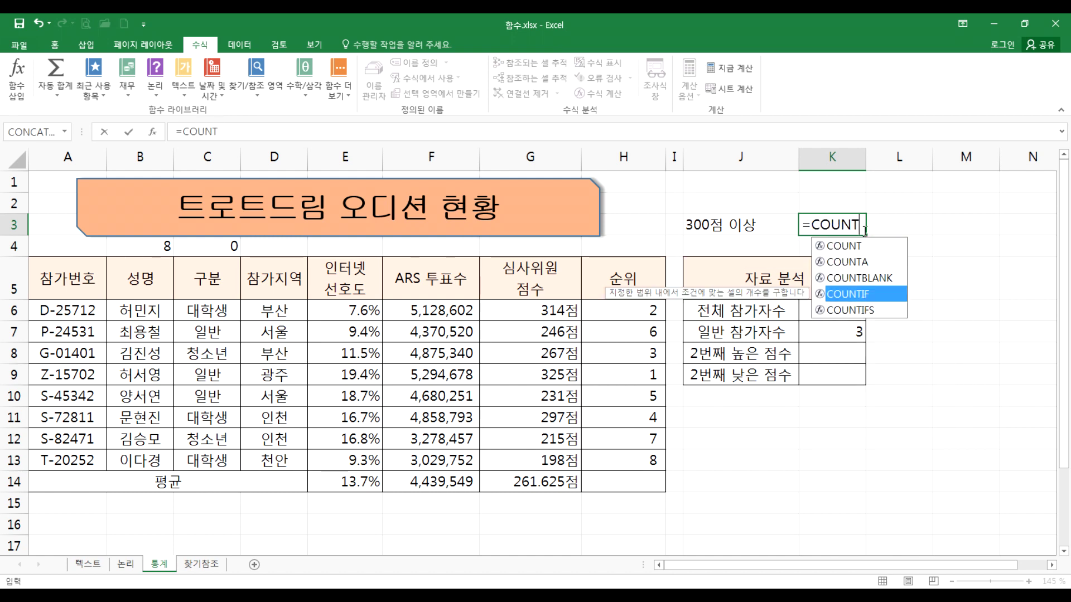
key(Tab)
drag(538, 311, 541, 461)
text(,)
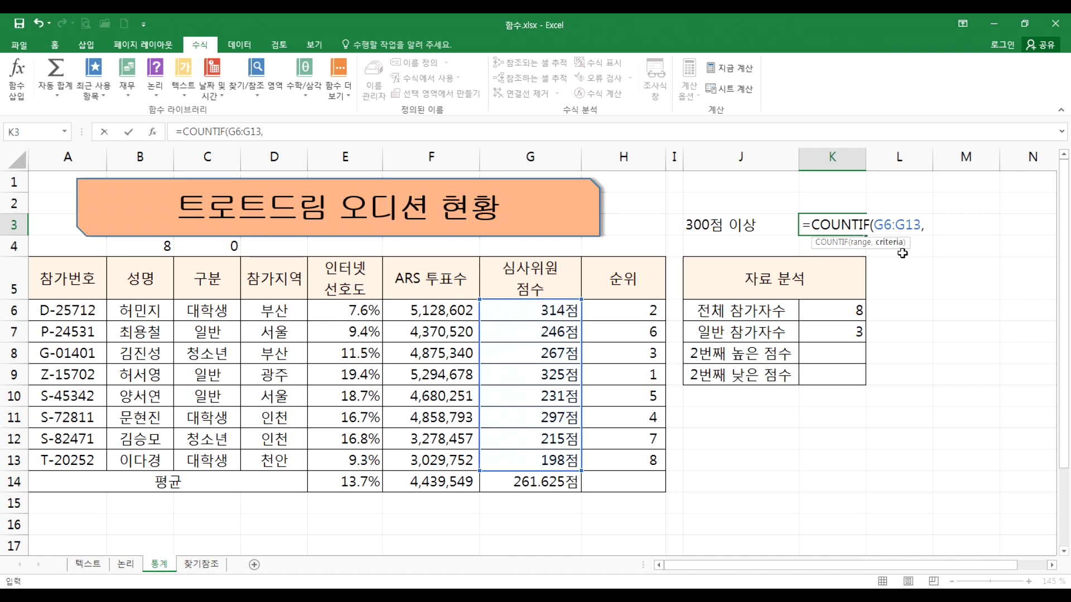
text(")
text(")
key(Left)
text(>=300)
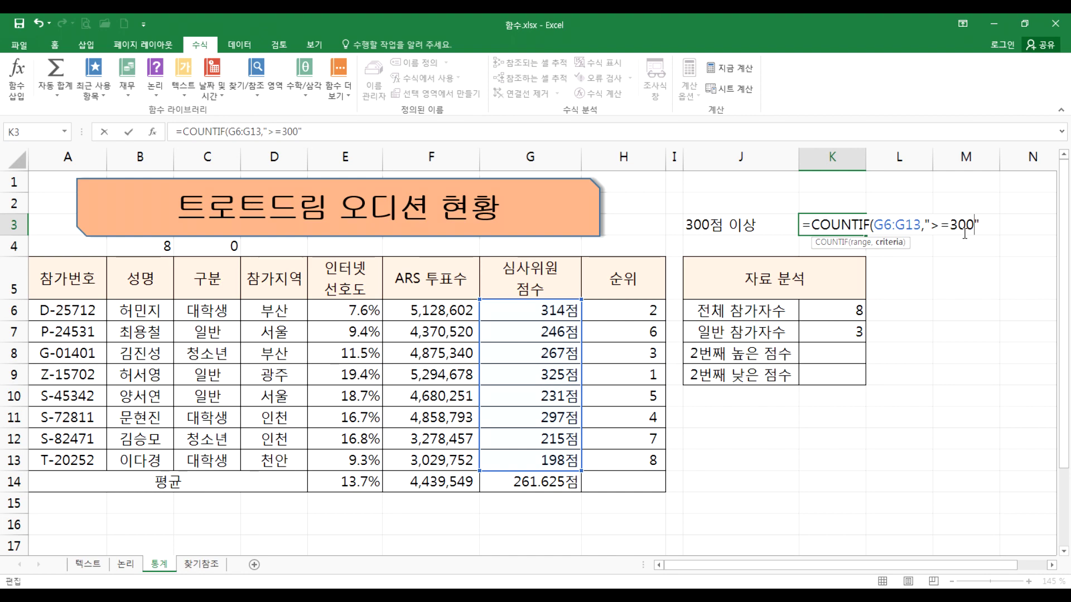
key(Return)
click(853, 228)
scroll(853, 228, up, 4)
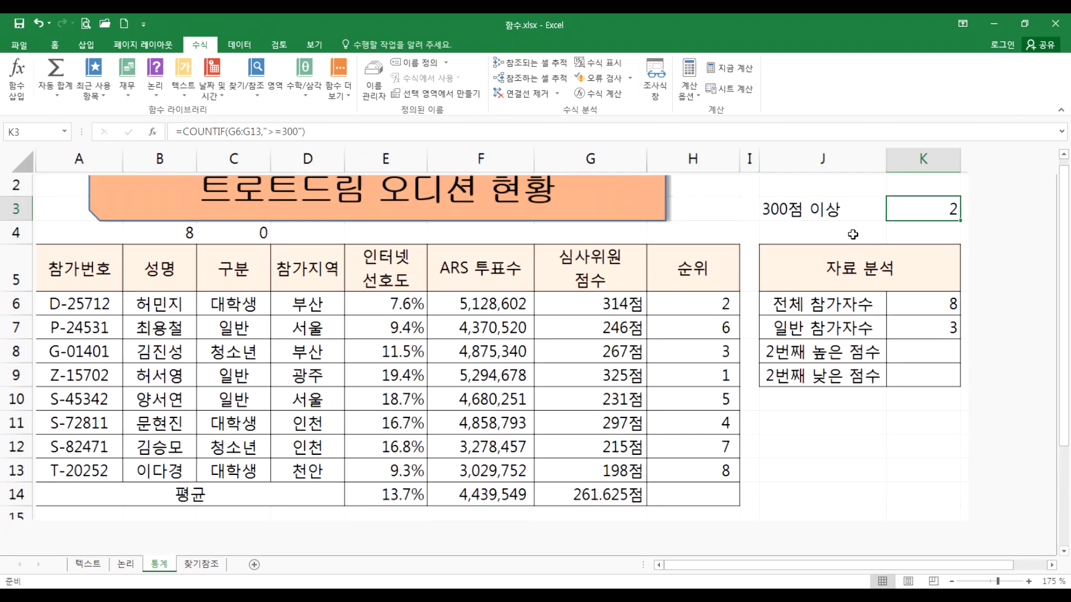
double_click(958, 247)
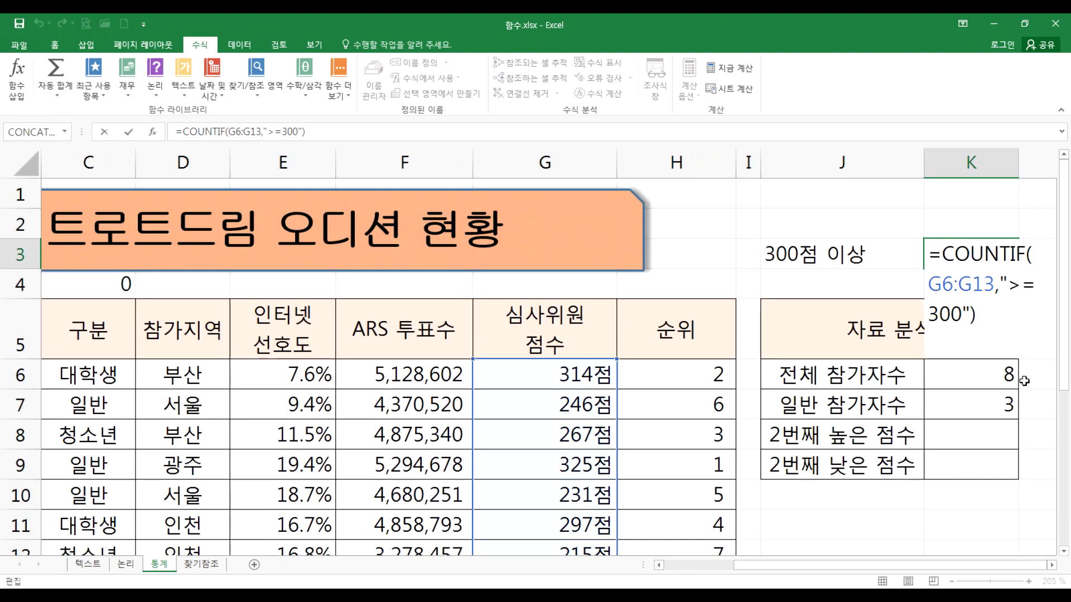
key(Escape)
click(1052, 565)
click(1052, 565)
key(F2)
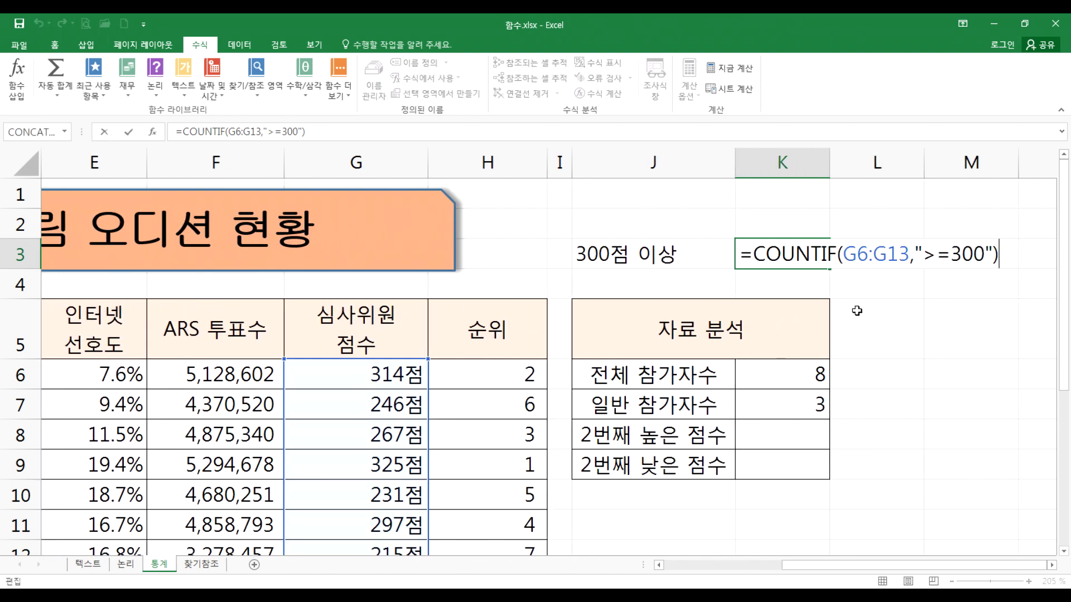
scroll(490, 318, down, 1)
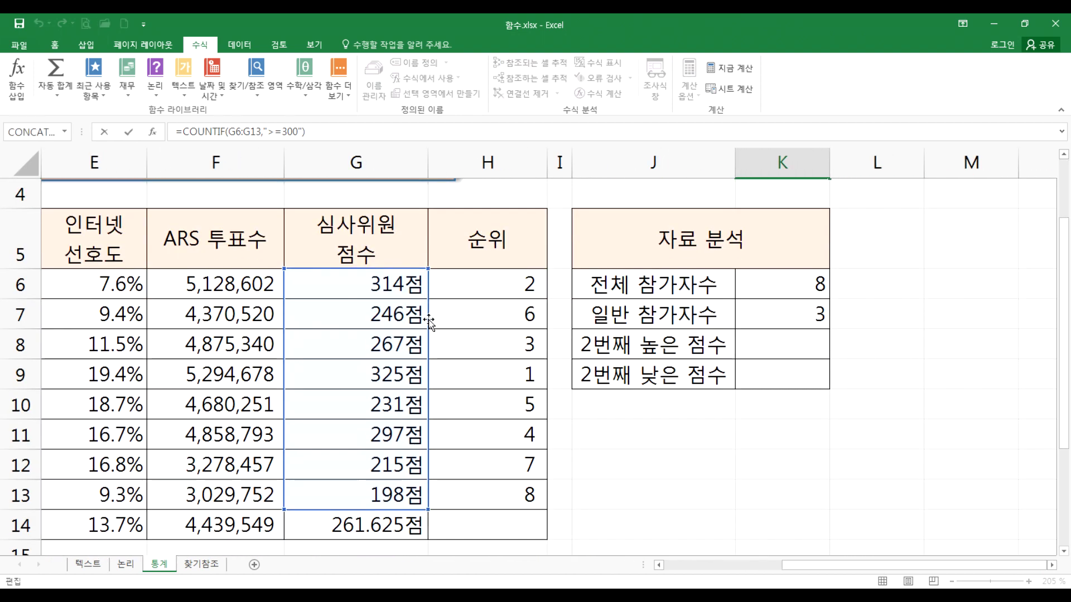
scroll(414, 314, up, 1)
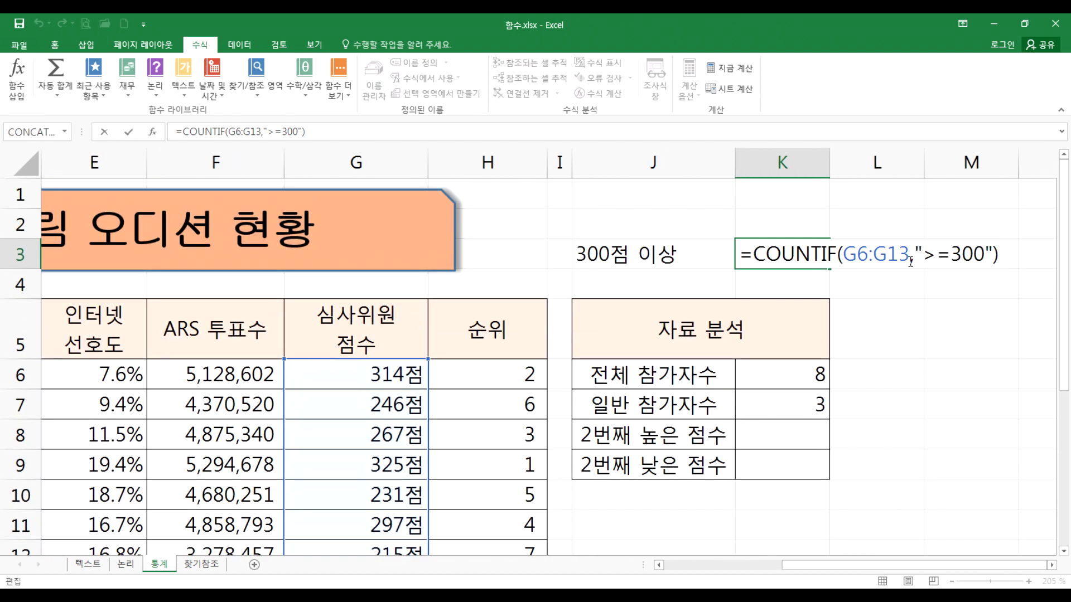
drag(923, 254, 985, 254)
click(985, 254)
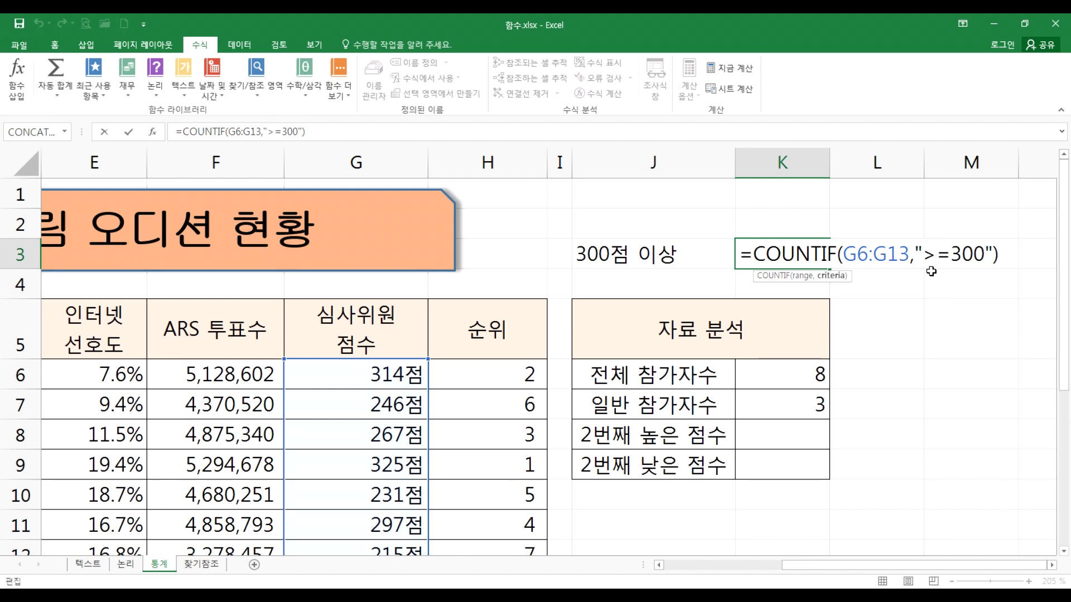
drag(791, 565, 714, 574)
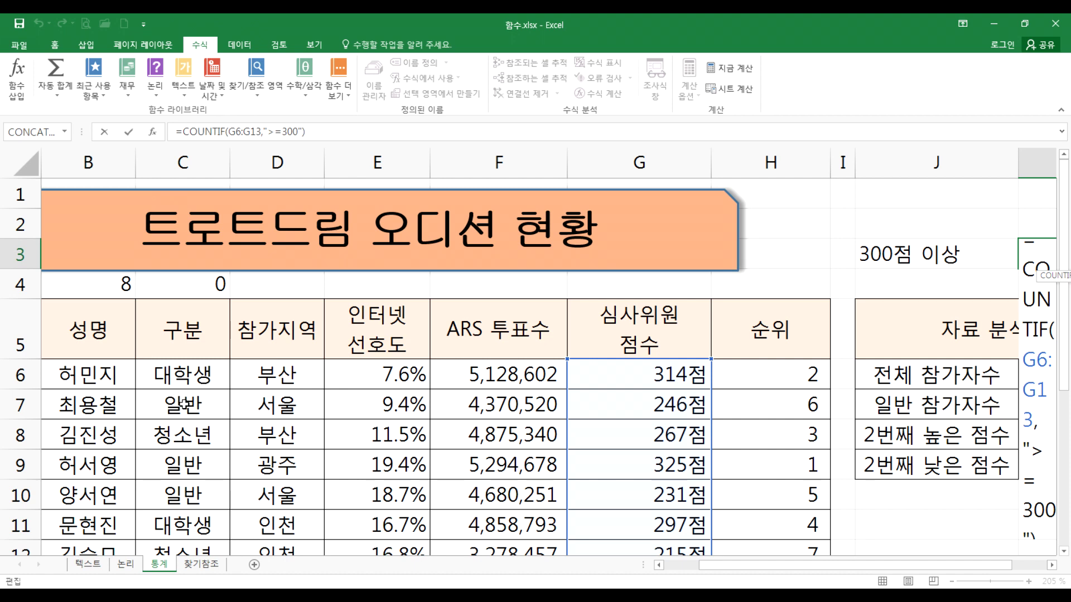
drag(764, 565, 986, 557)
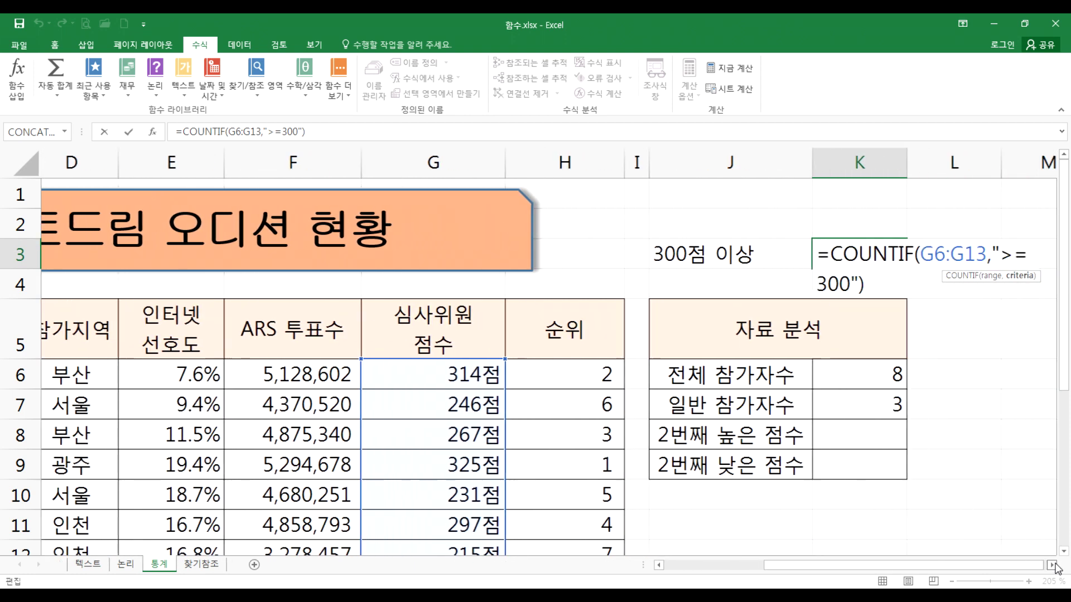
drag(984, 254, 928, 252)
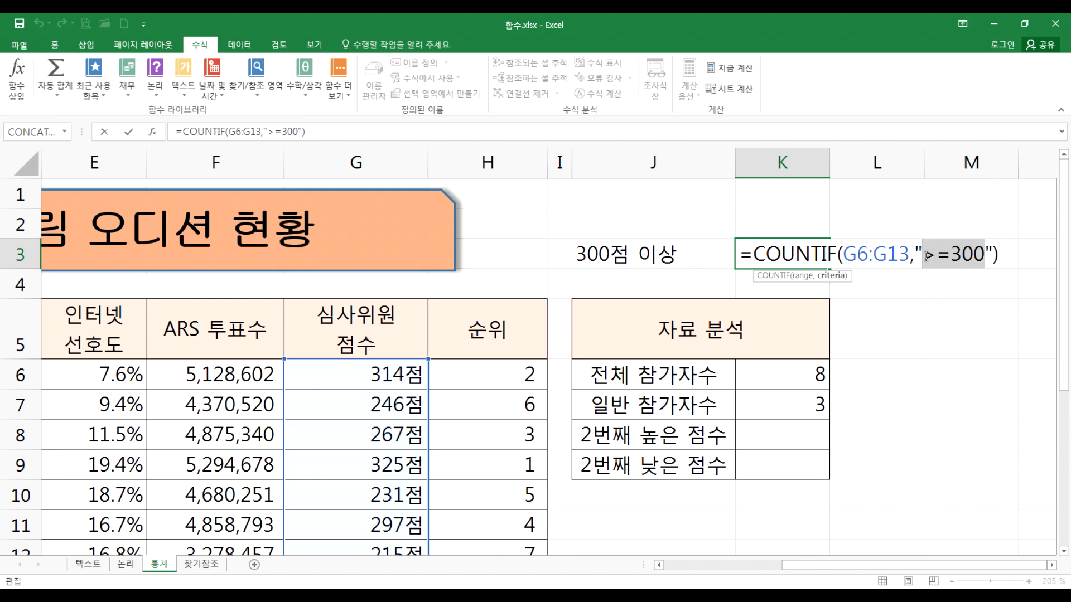
Delete the >= sign and quotes from K3's 300 criterion.
click(927, 255)
key(Delete)
key(Delete)
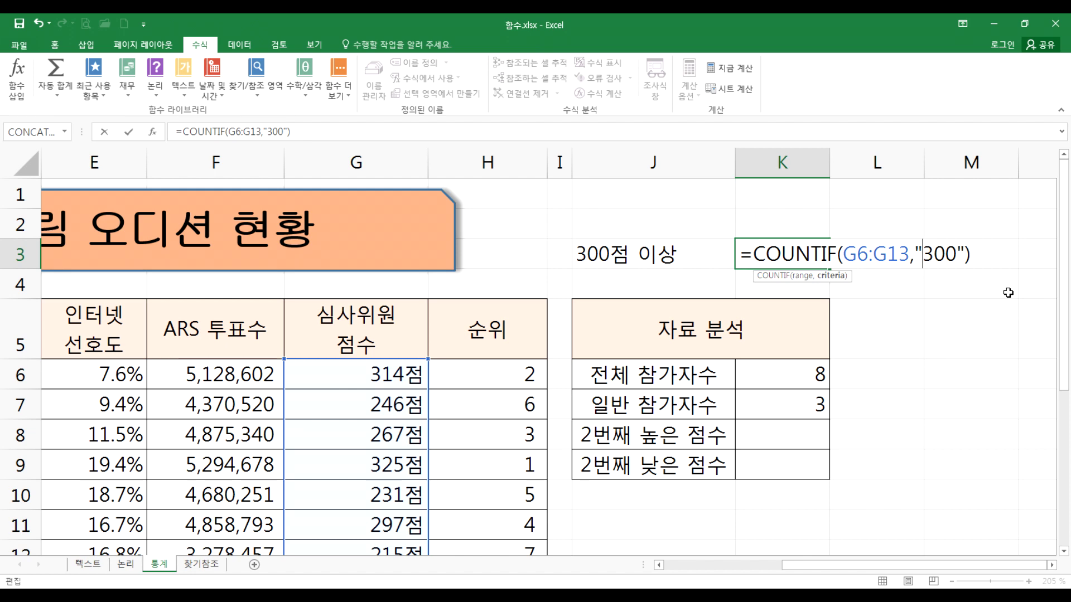
key(Left)
key(Delete)
key(Right)
key(Right)
key(Right)
key(Delete)
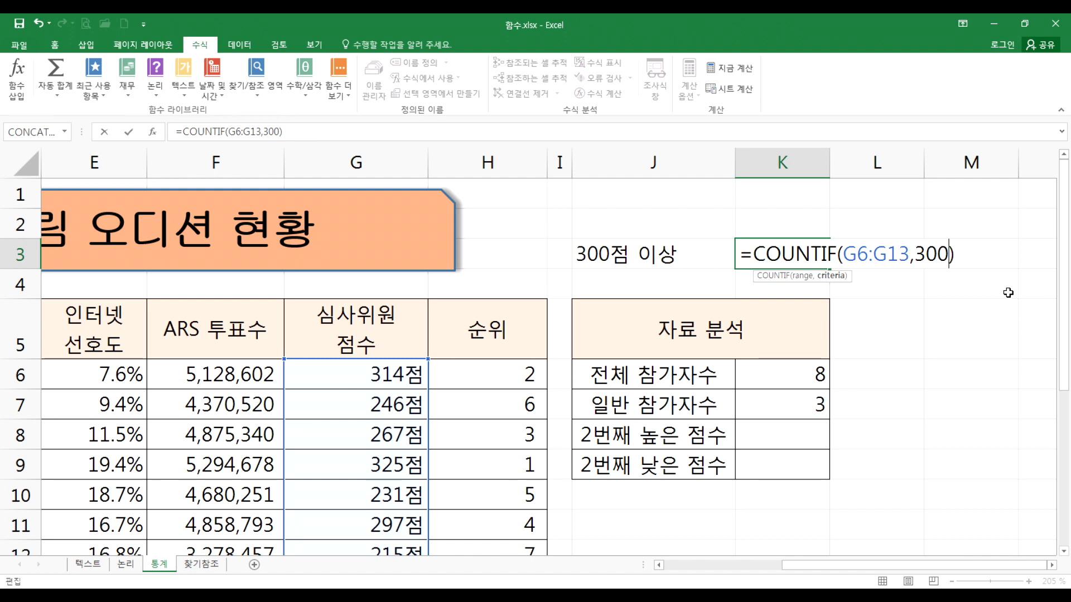
Retype the quotes and >= around 300 and confirm K3's COUNTIF, still showing 2.
key(Left)
key(Left)
key(Left)
text(")
key(Right)
key(Right)
key(Right)
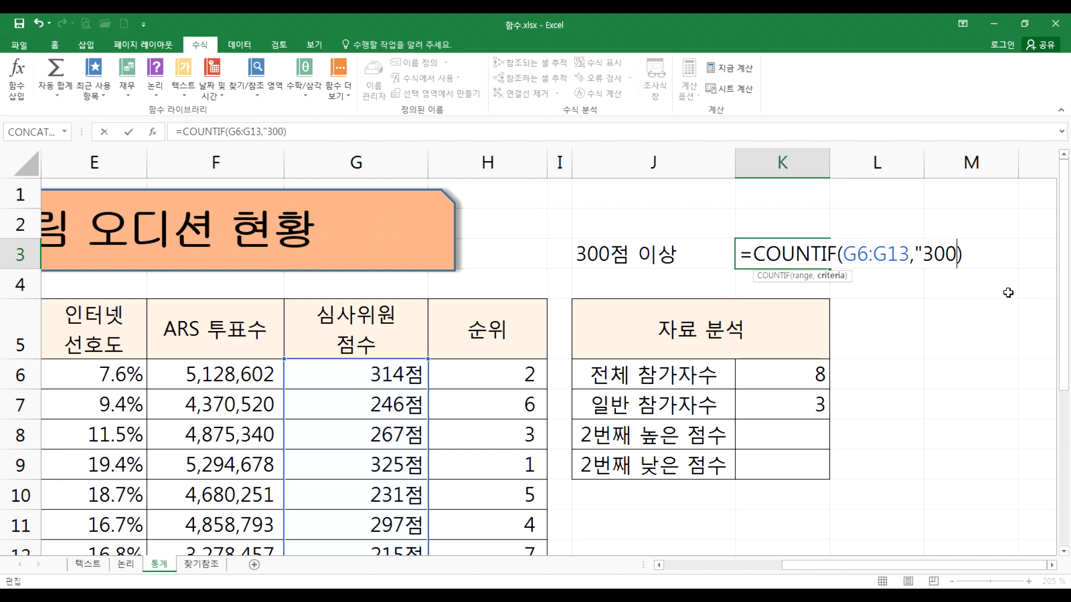
text(")
key(Left)
key(Left)
key(Left)
key(Left)
text(=)
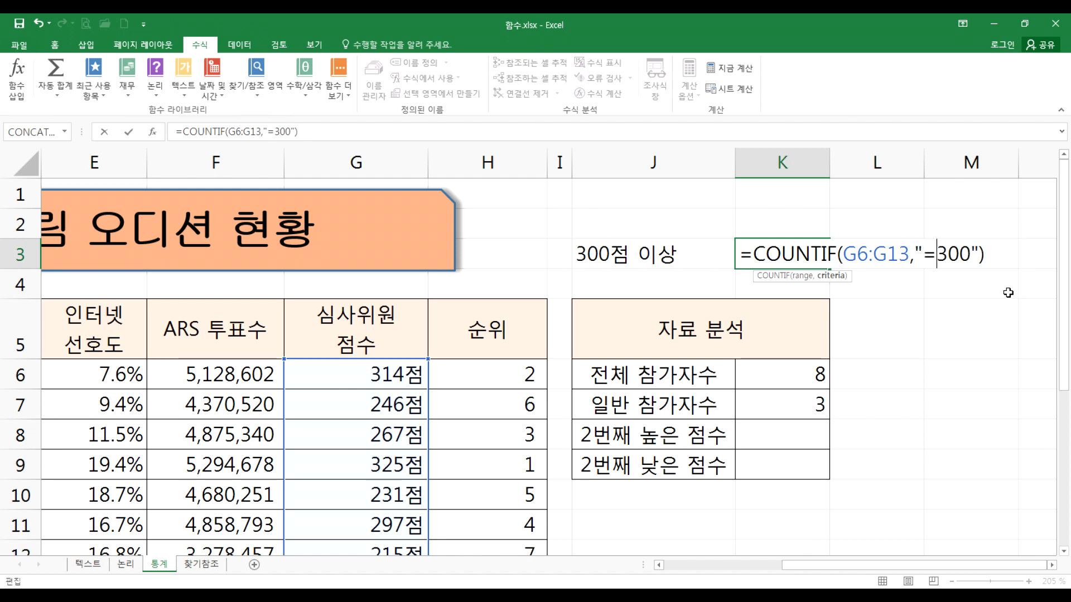
key(BackSpace)
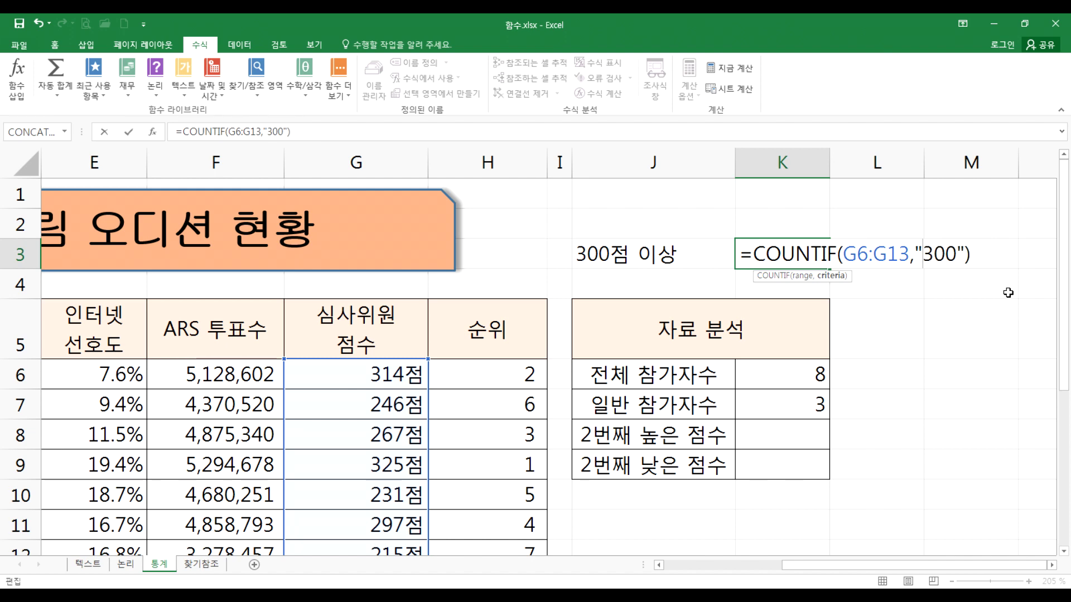
text(=)
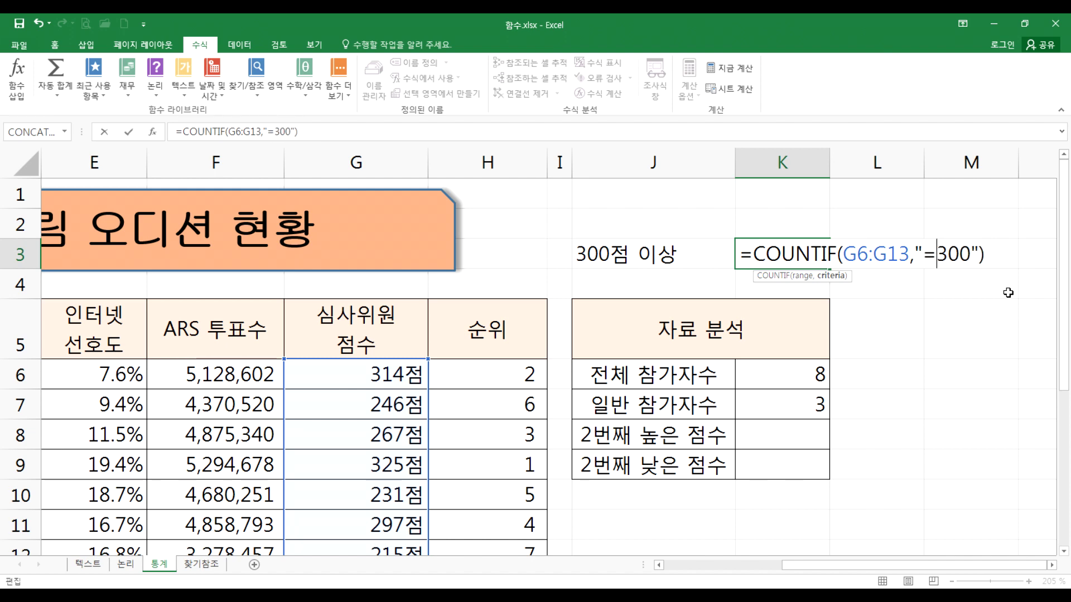
text(>)
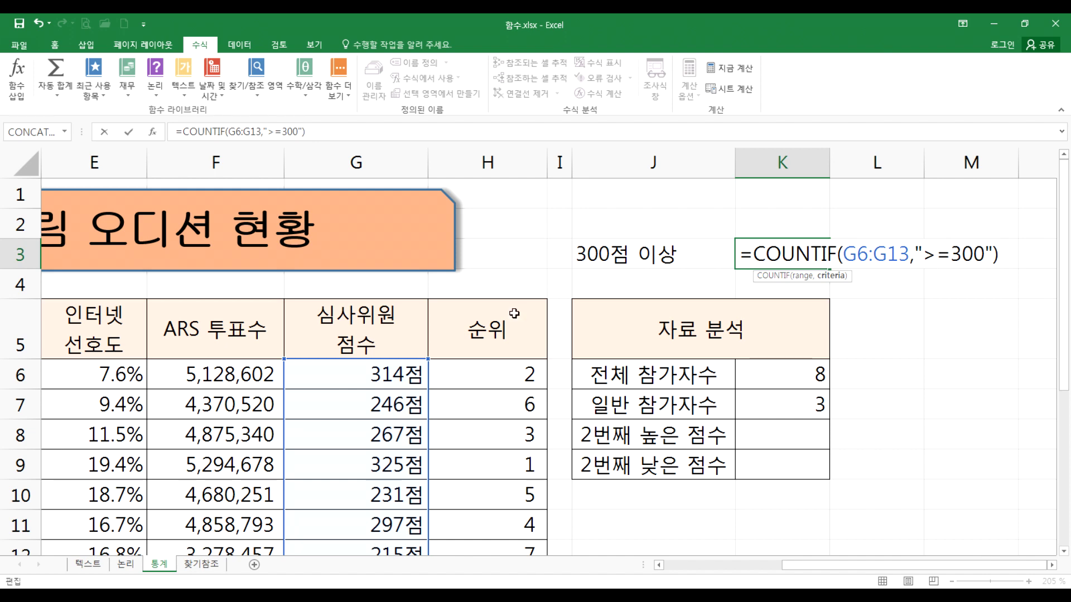
scroll(394, 467, down, 1)
scroll(394, 467, down, 2)
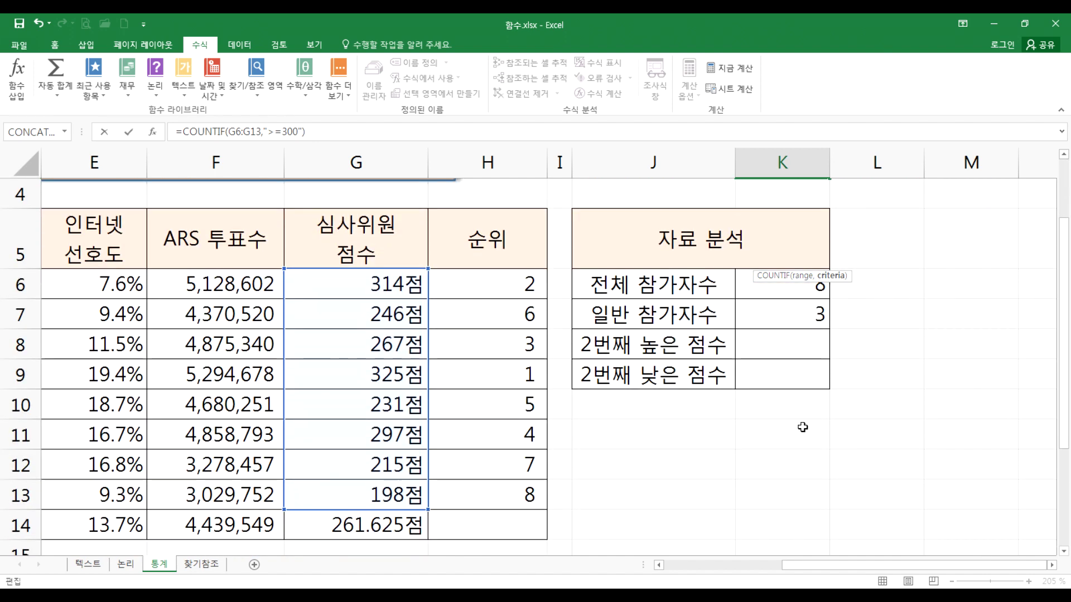
scroll(802, 429, up, 3)
key(Return)
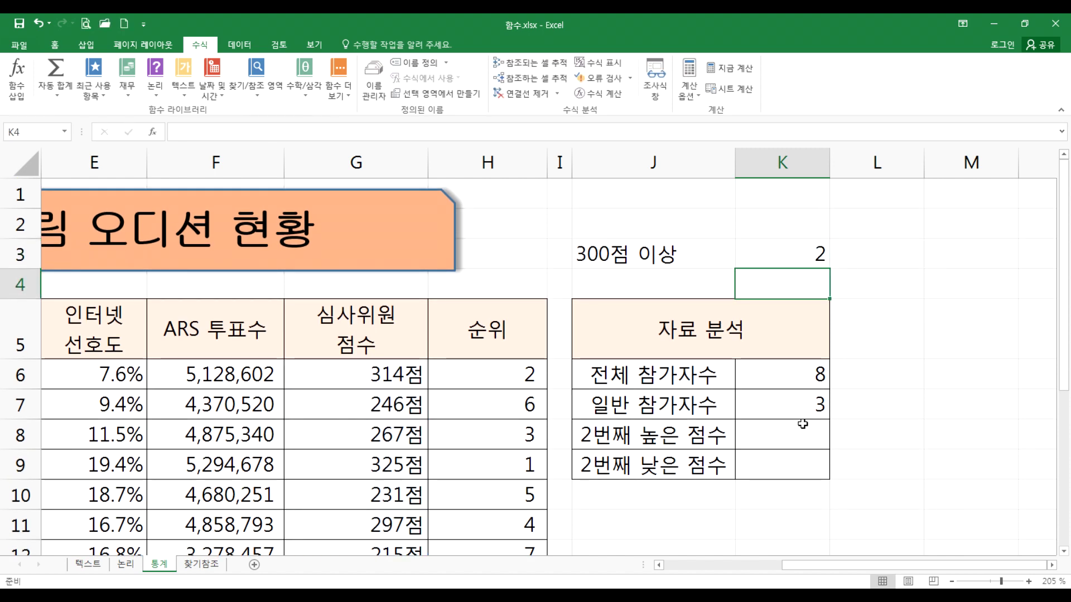
key(Up)
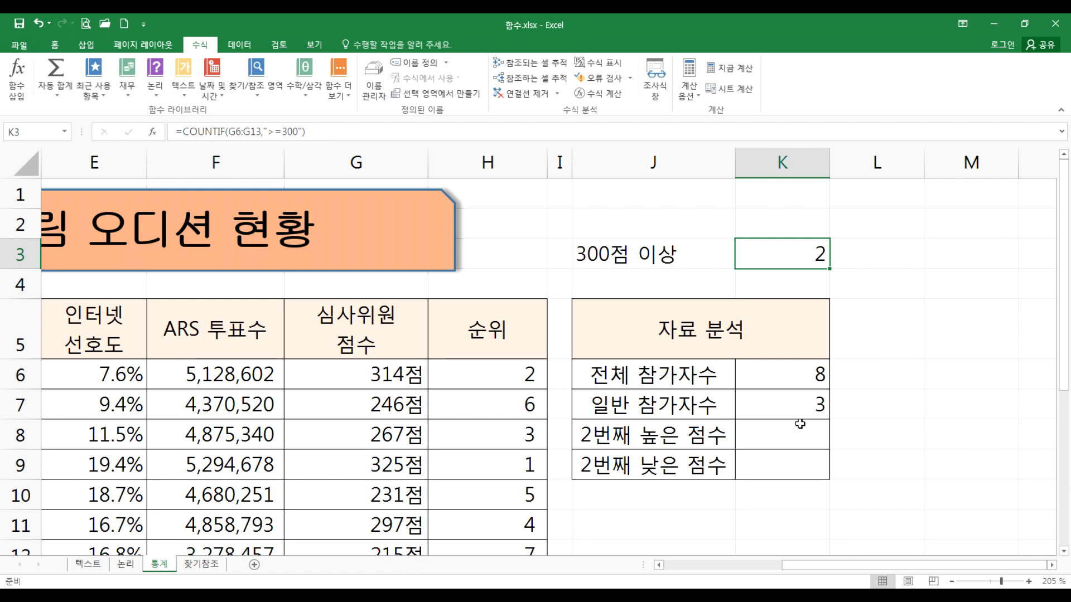
scroll(483, 418, down, 1)
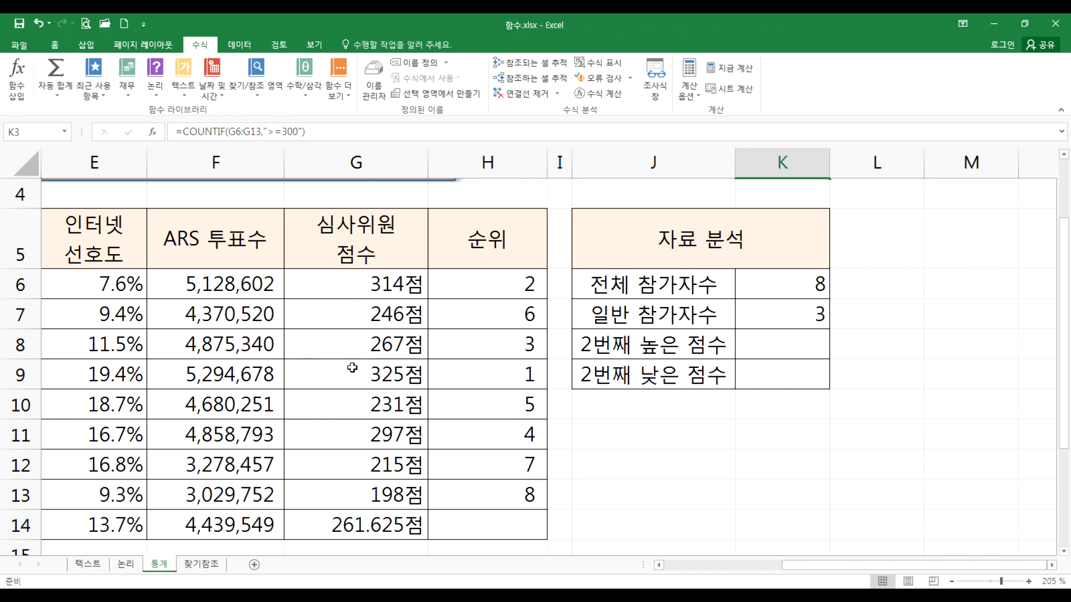
click(527, 377)
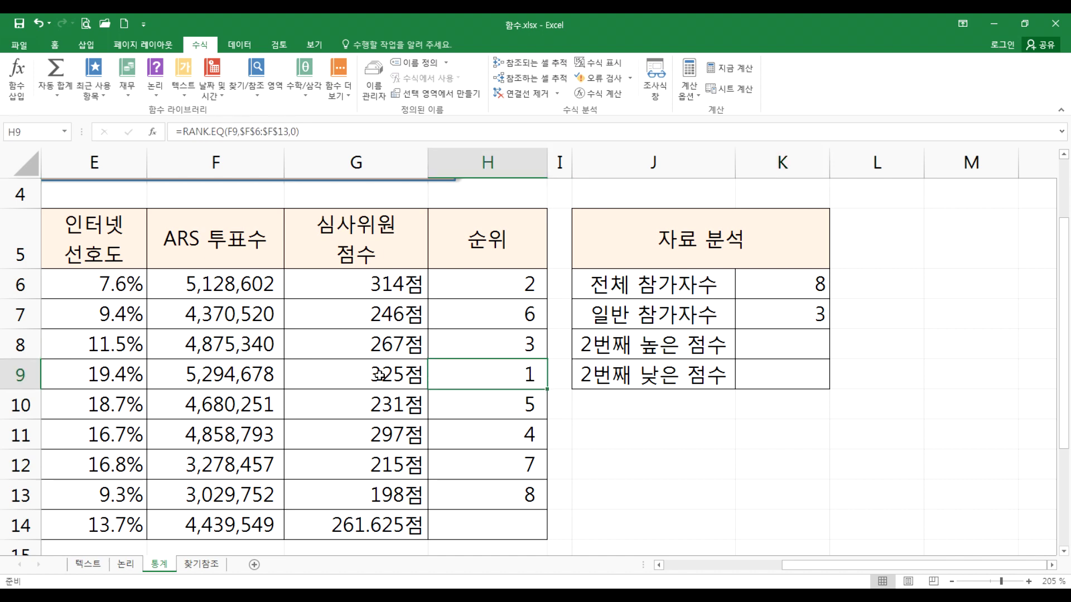
click(378, 374)
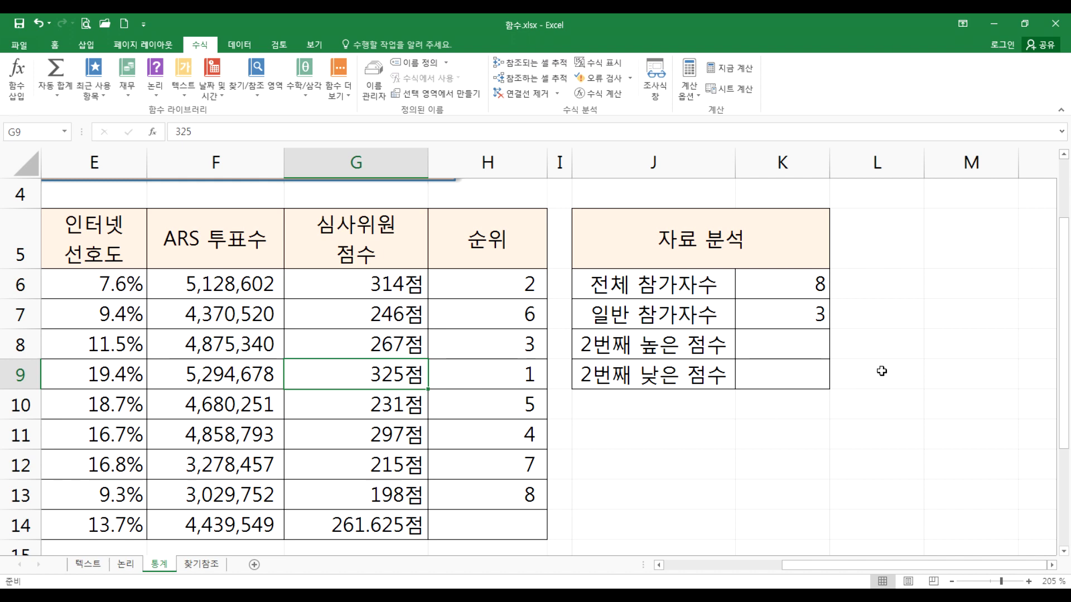
click(890, 347)
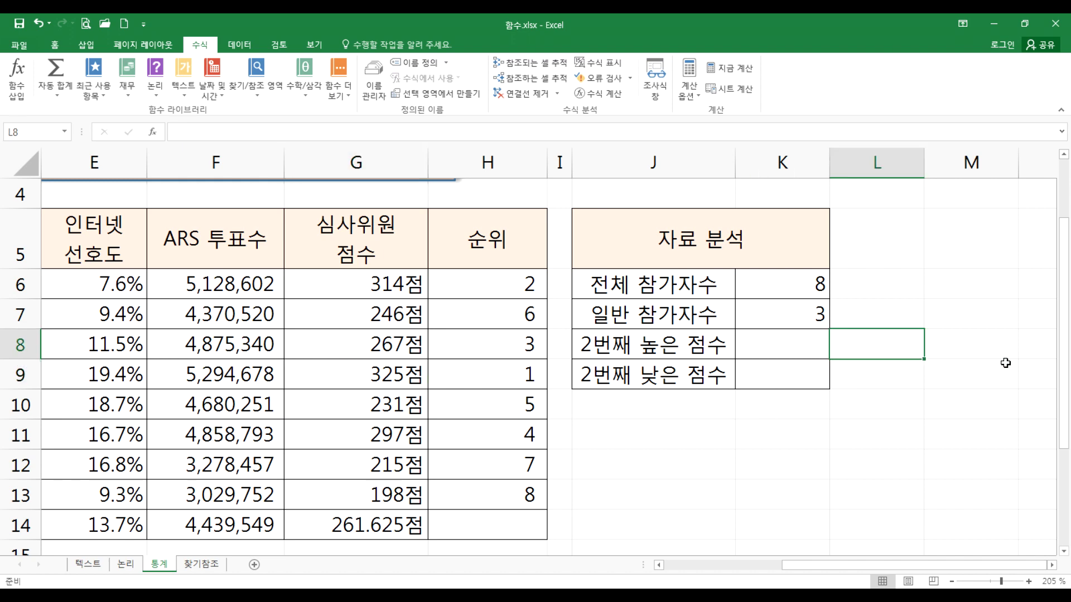
Put =MAX(G6:G13) in L8 via AutoSum's 최대값, showing the top score 325점.
text(=MAX)
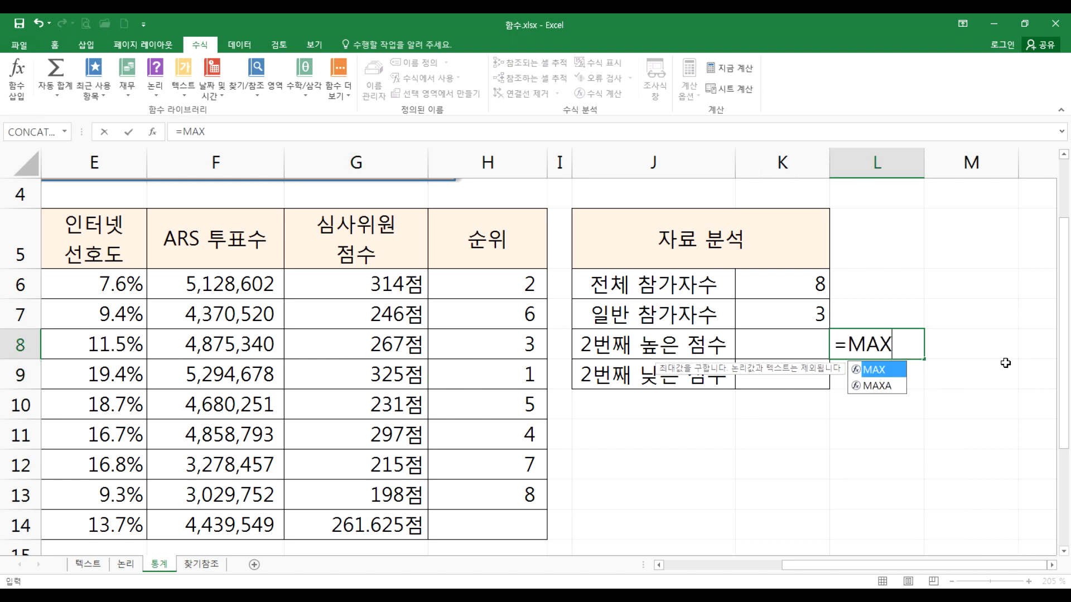
text(()
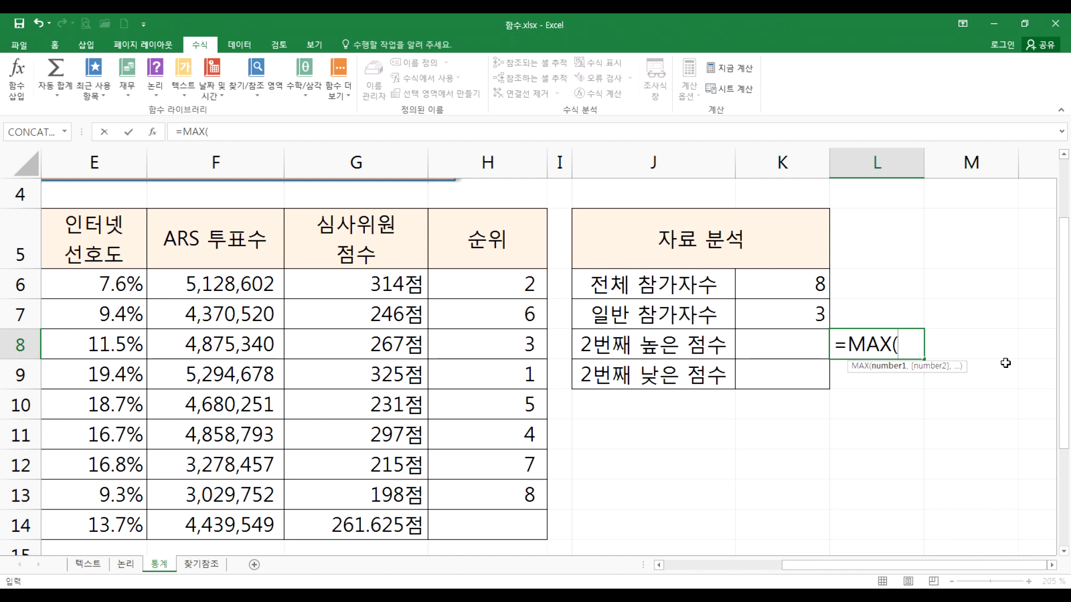
key(Escape)
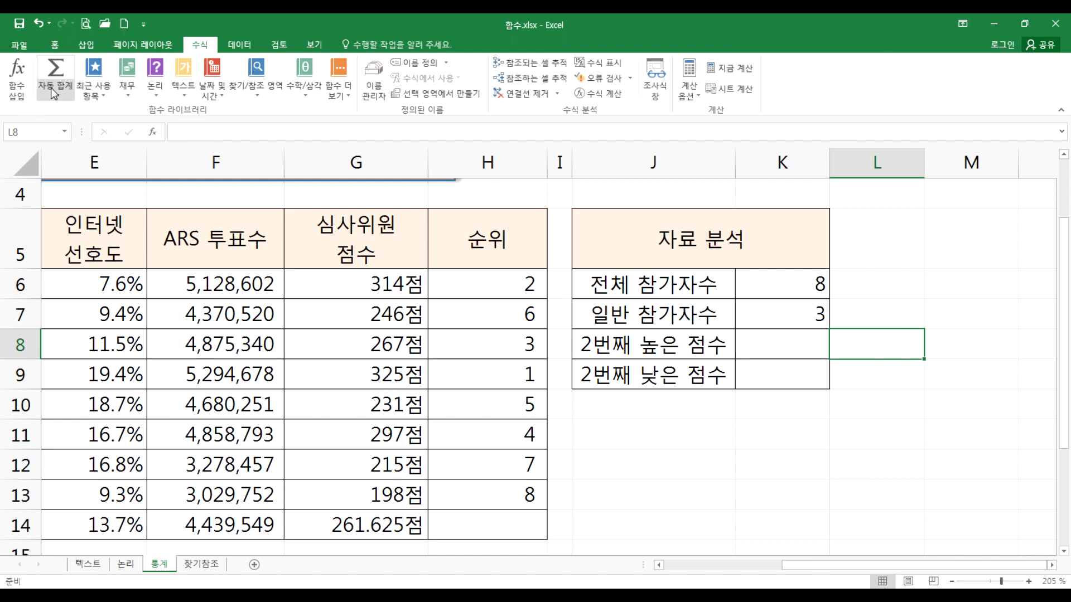
click(54, 93)
click(75, 159)
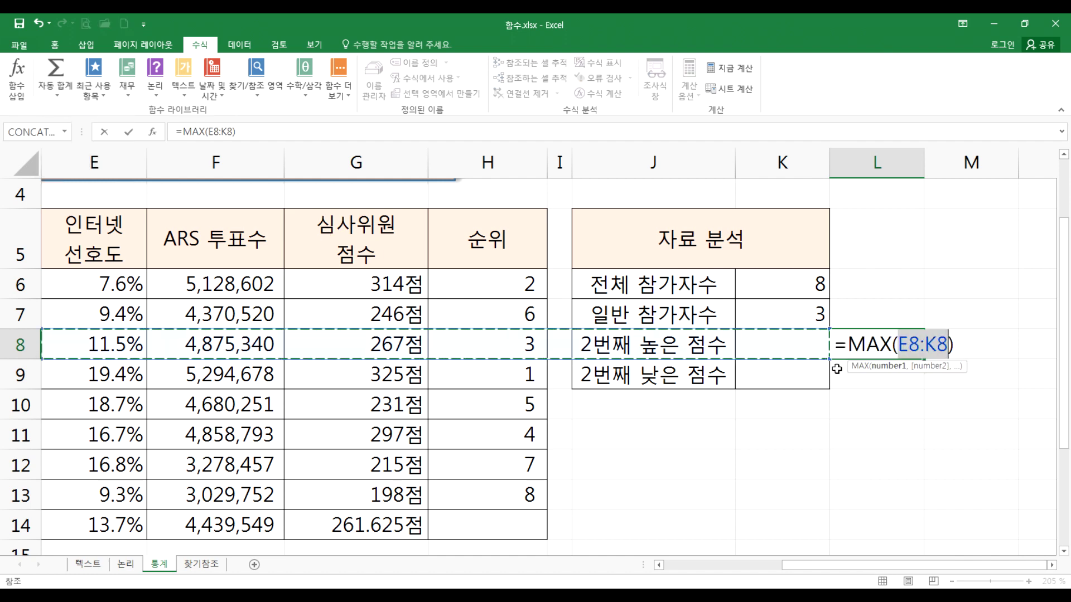
drag(373, 283, 352, 495)
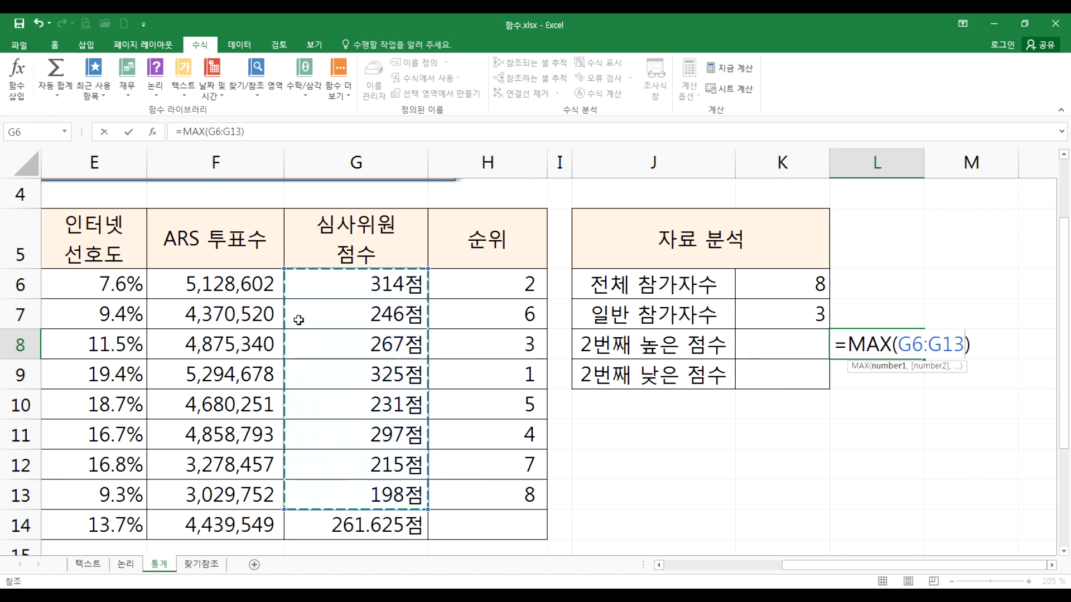
key(Return)
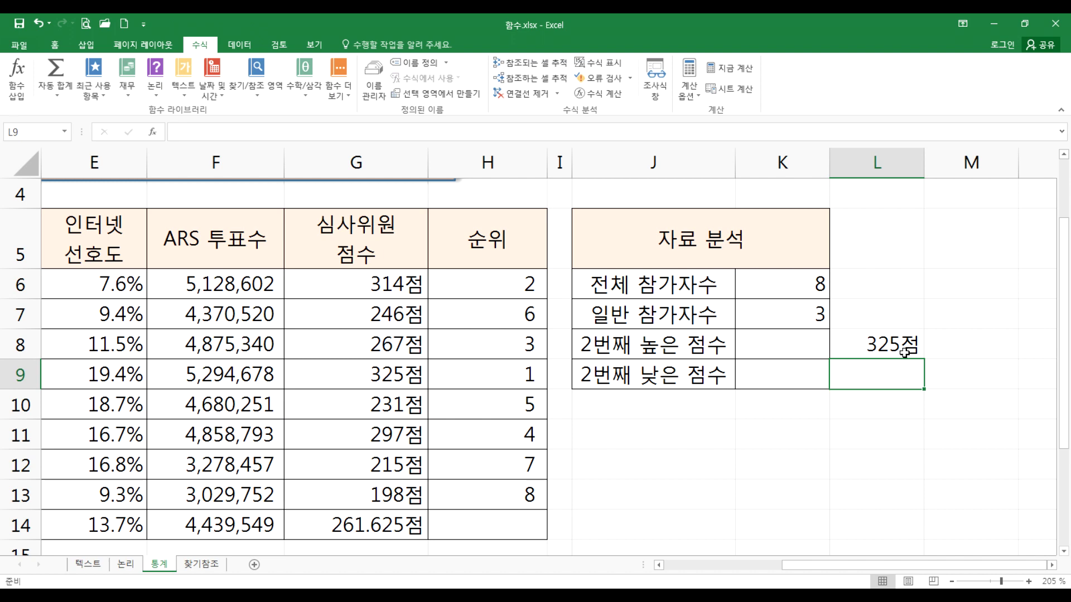
click(892, 343)
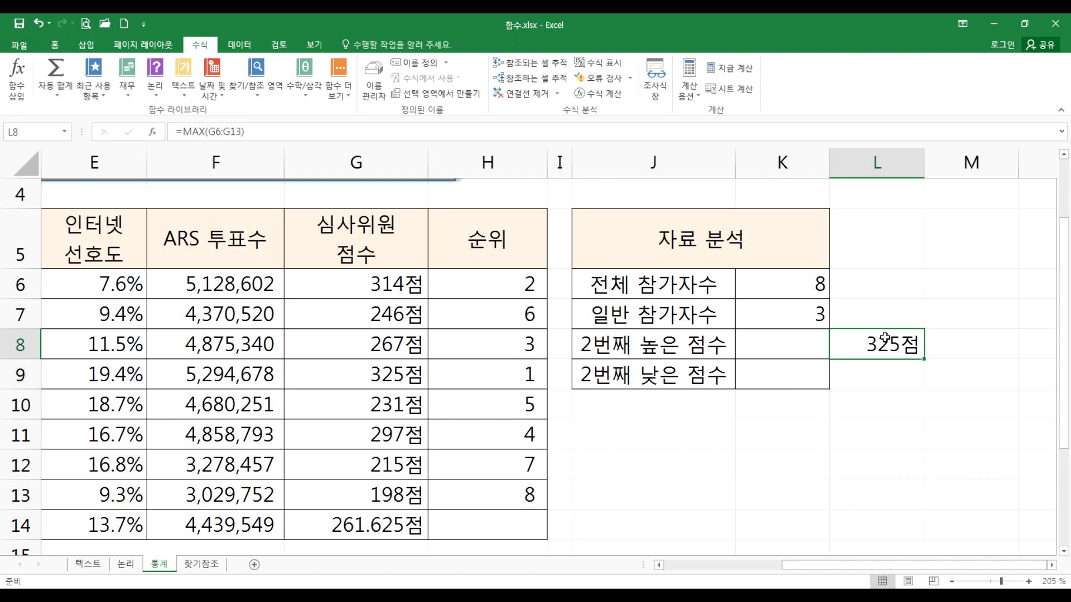
Put =MIN(G6:G13) in L9 via AutoSum's 최소값, showing the lowest score 198점.
click(890, 381)
click(56, 92)
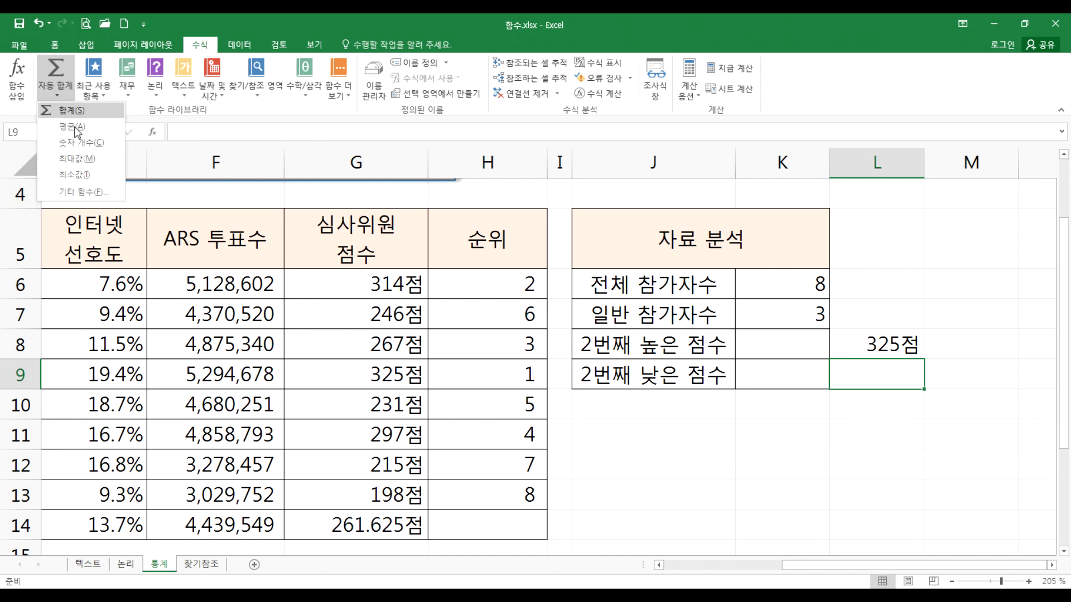
click(89, 176)
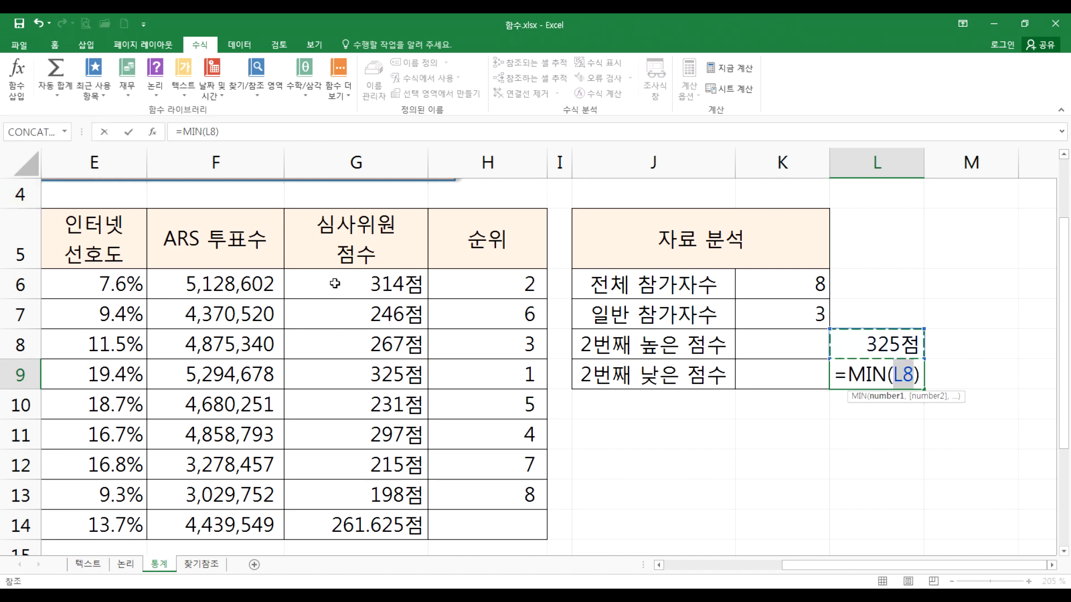
drag(332, 283, 357, 495)
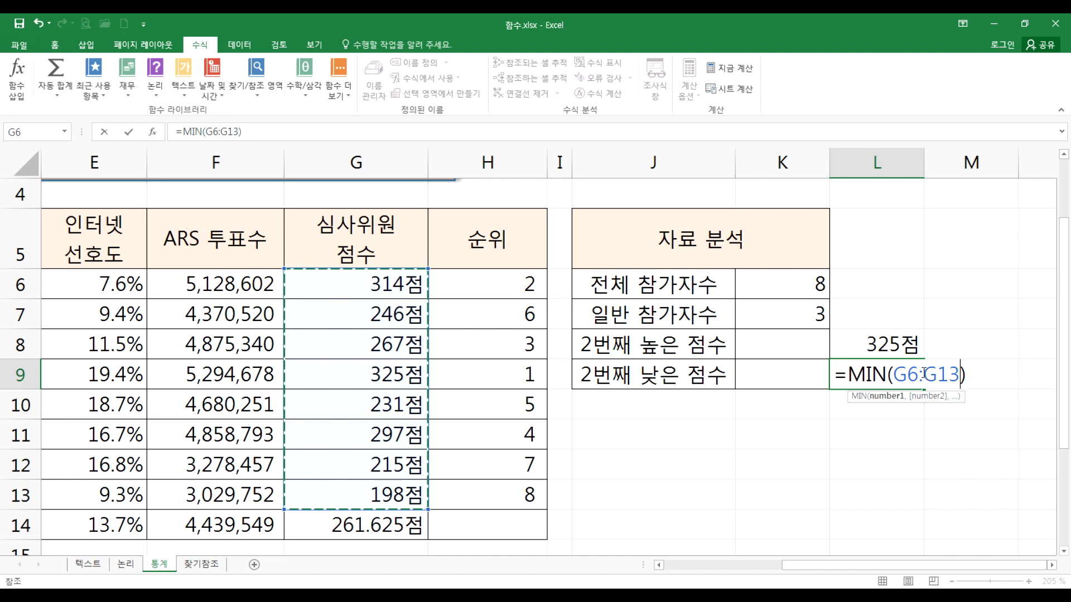
key(Return)
click(880, 347)
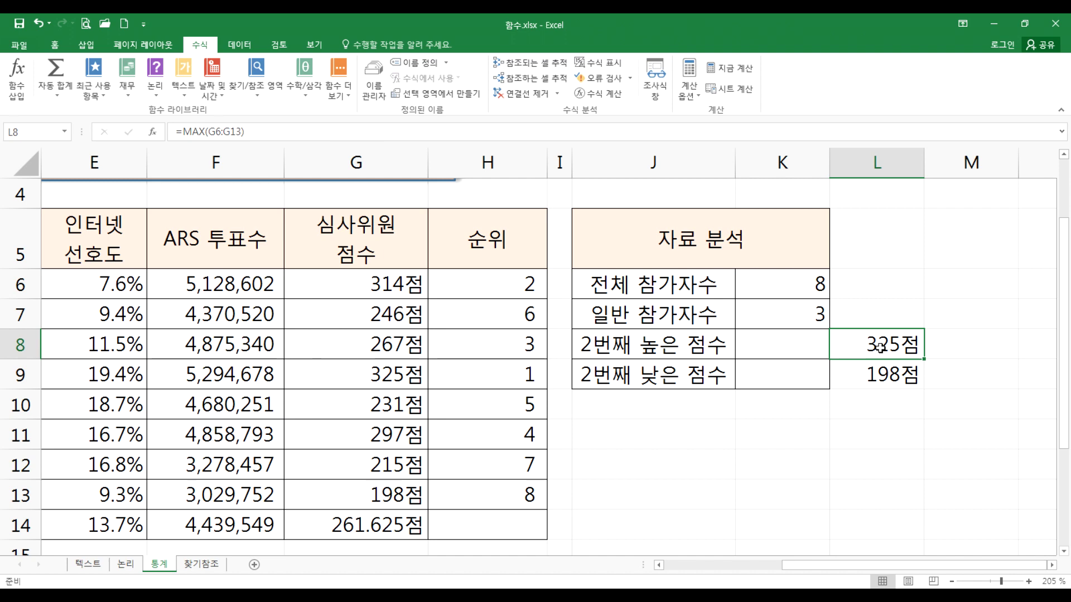
Enter =LARGE(G6:G13,2) in K8, returning the second-highest judge score 314.
click(756, 352)
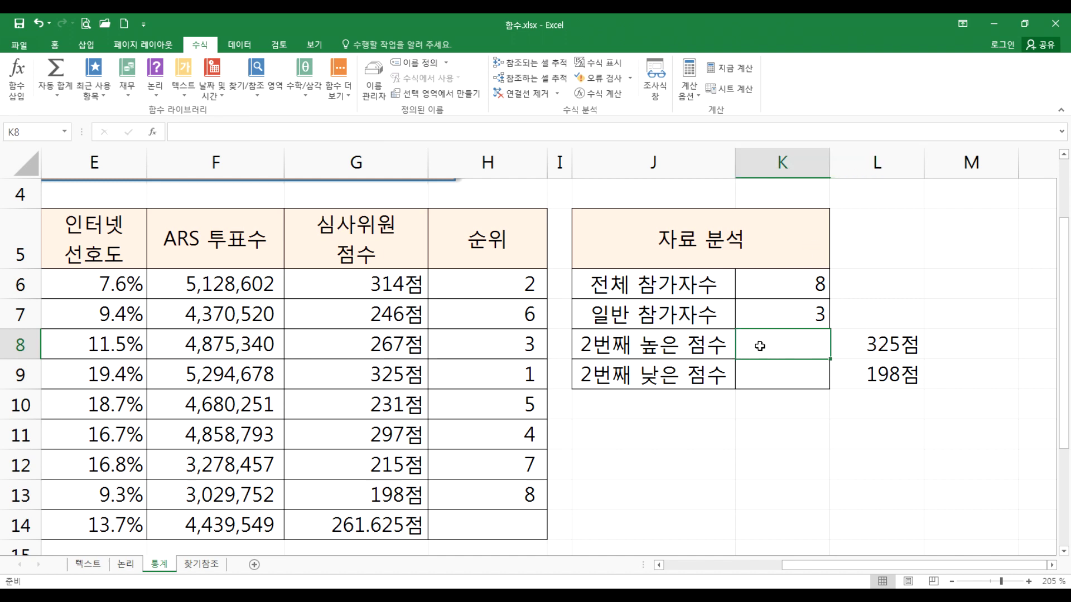
text(=LA)
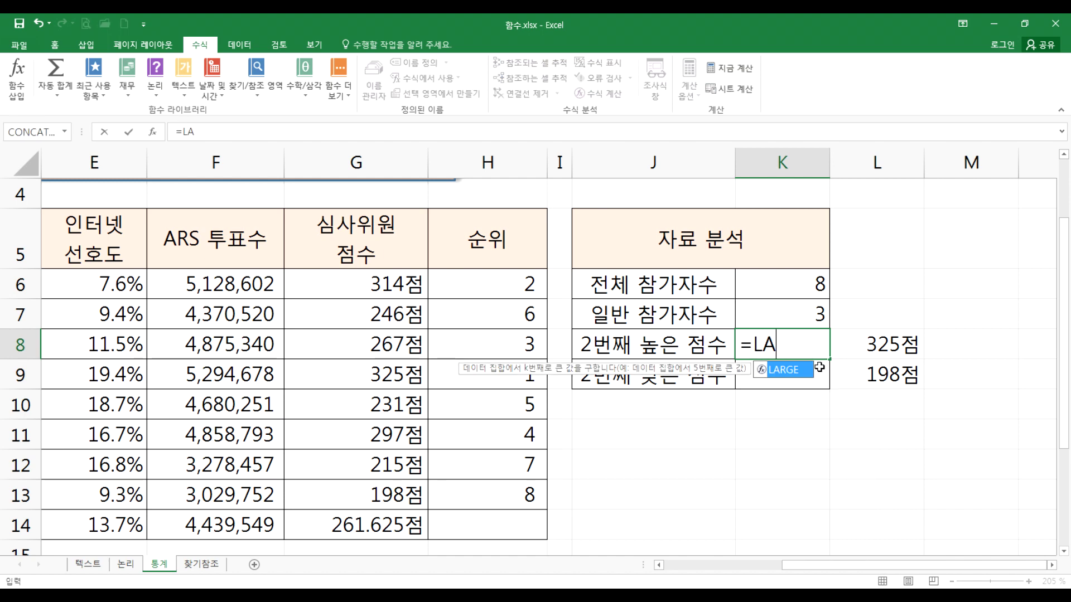
key(Tab)
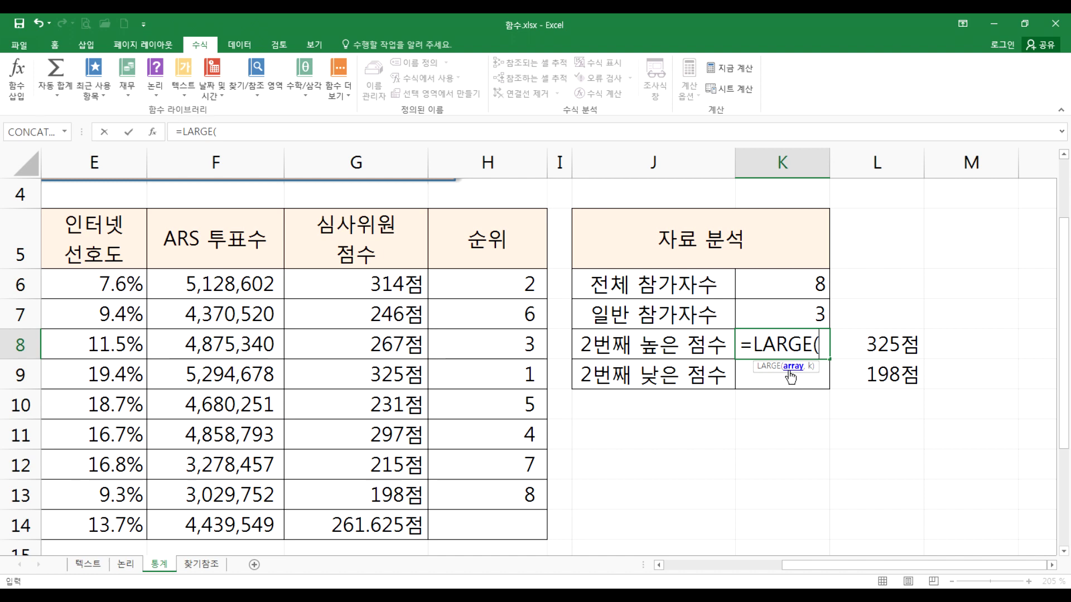
drag(377, 289, 372, 484)
text(,)
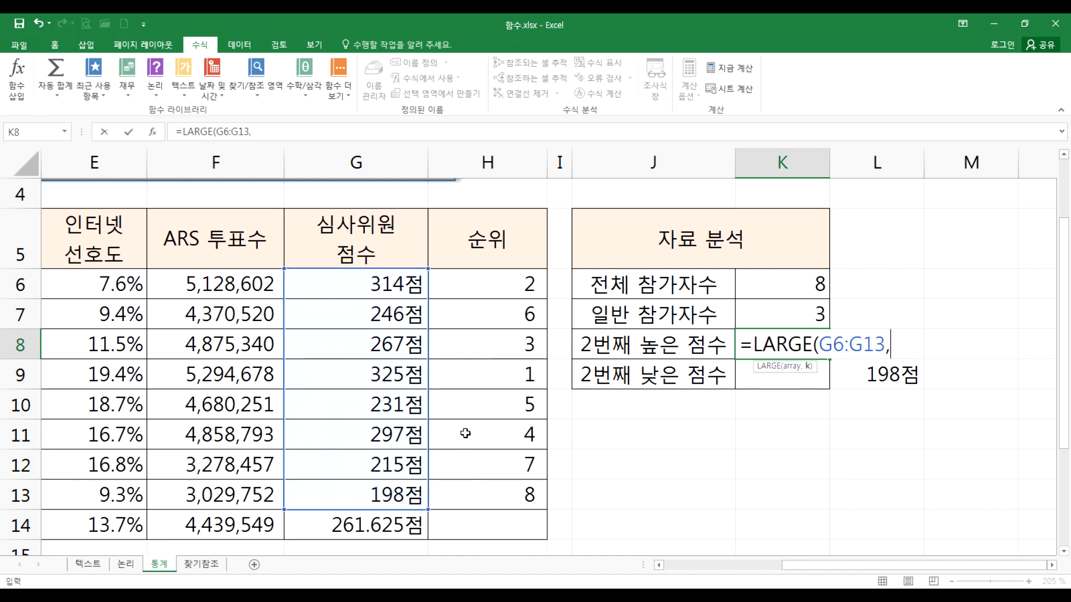
text(2)
double_click(898, 344)
text(2)
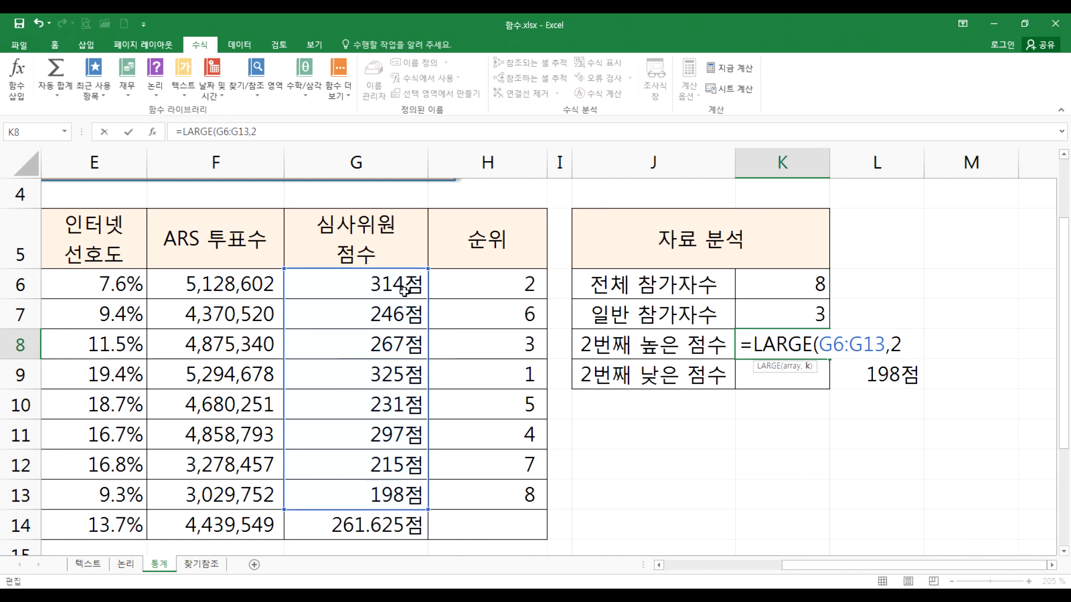
key(ctrl+Return)
key(Return)
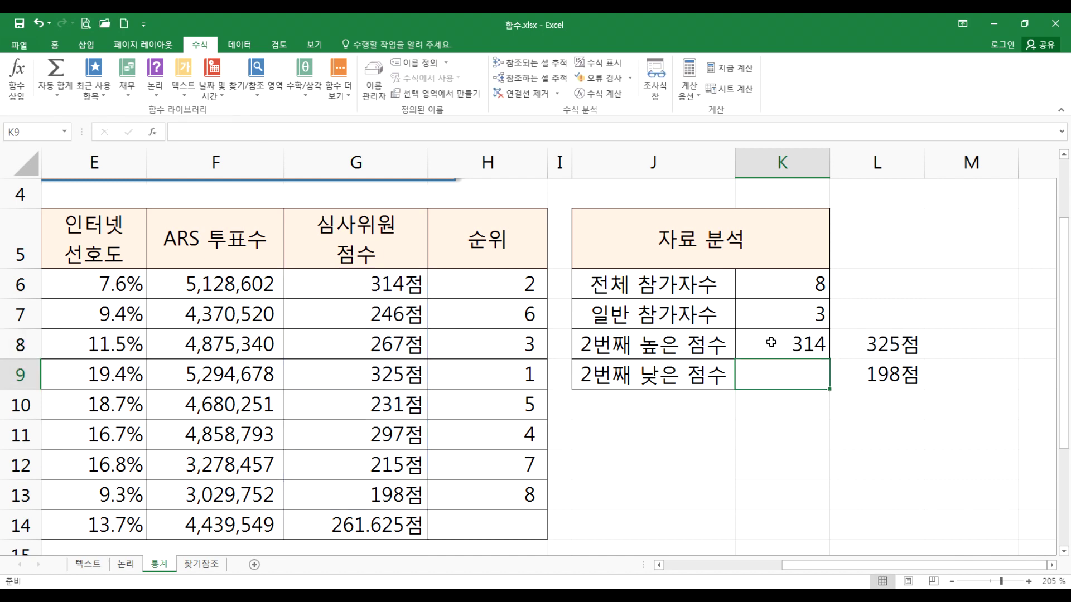
Enter =SMALL(G6:G13,2) in K9, returning the second-lowest judge score 215.
click(771, 342)
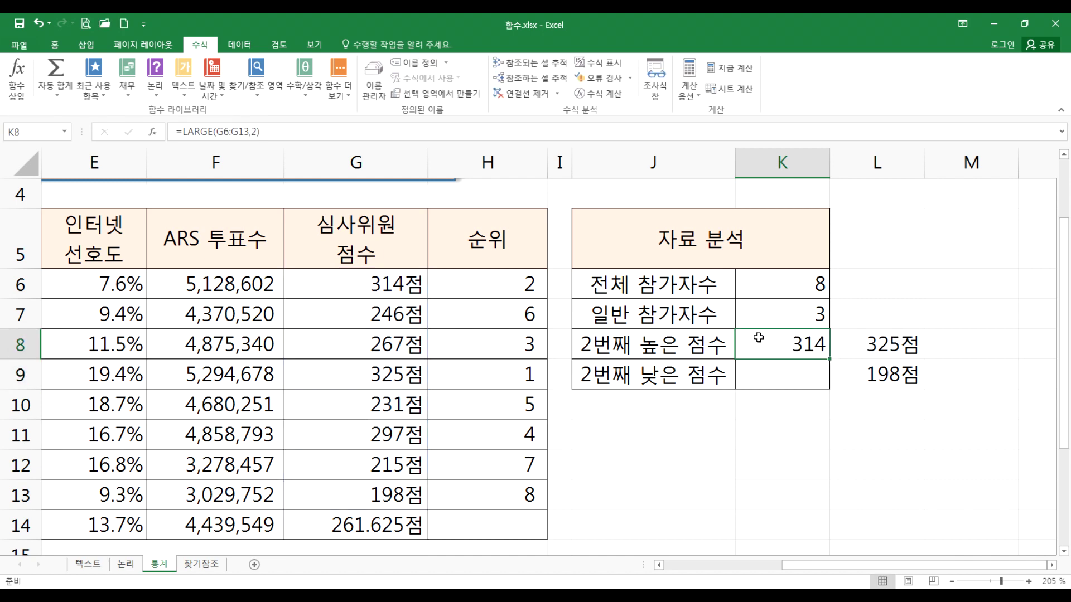
click(759, 374)
text(=)
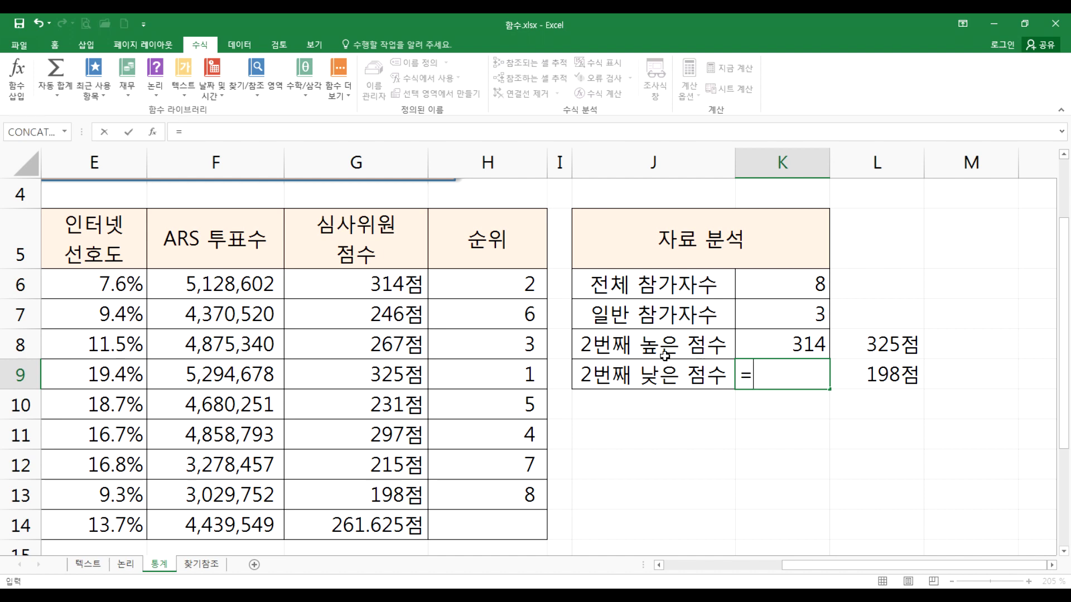
text(SM)
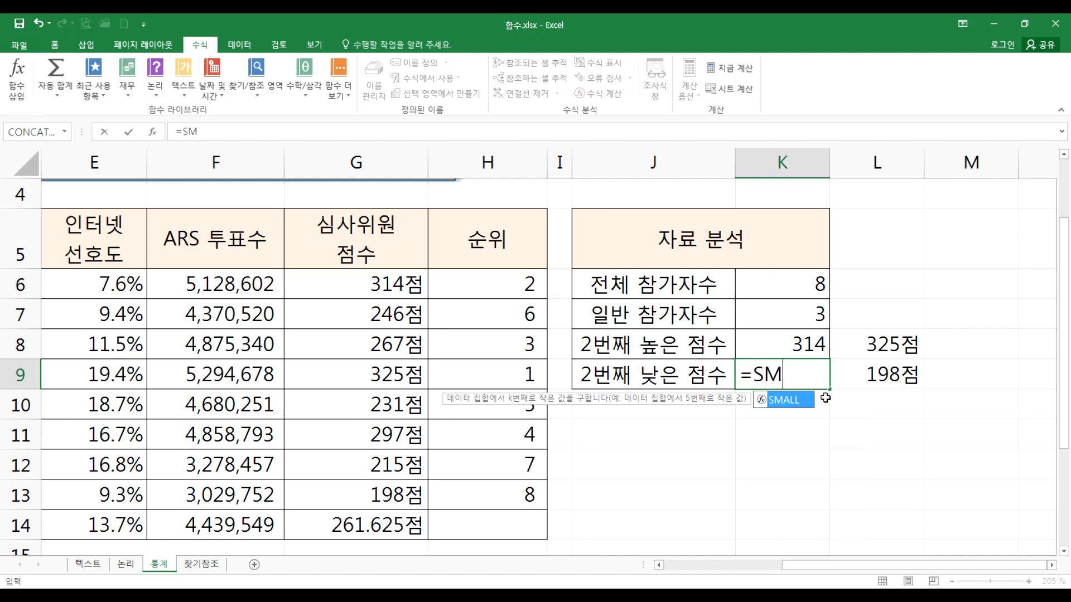
key(Tab)
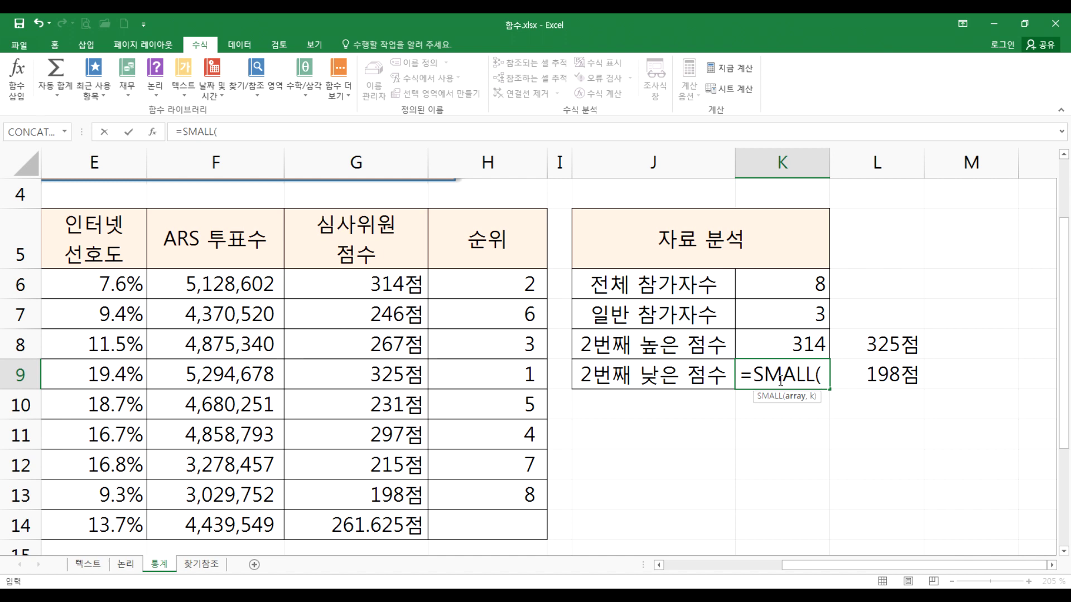
drag(344, 286, 331, 497)
text(,2)
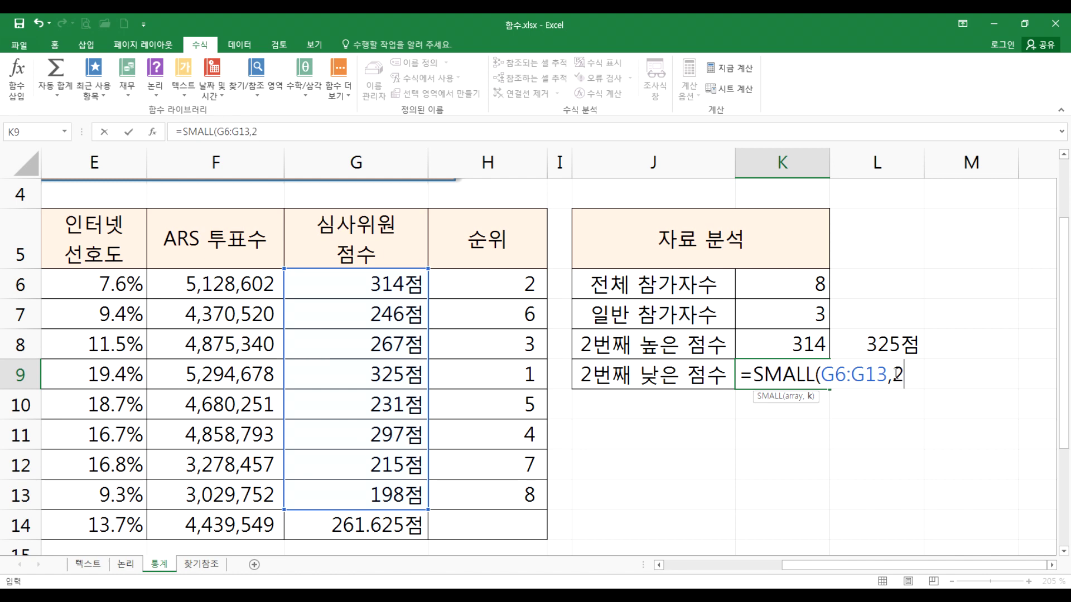
key(BackSpace)
text(1)
key(BackSpace)
text(2)
key(Return)
Undo the last change so L6 shows 314 again.
click(799, 344)
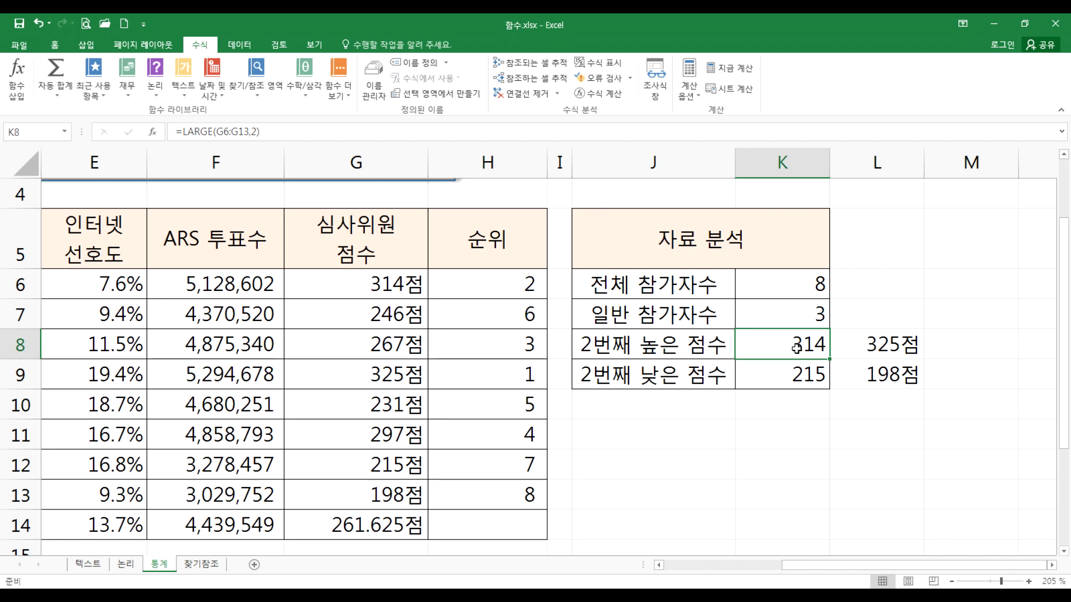
key(ctrl+z)
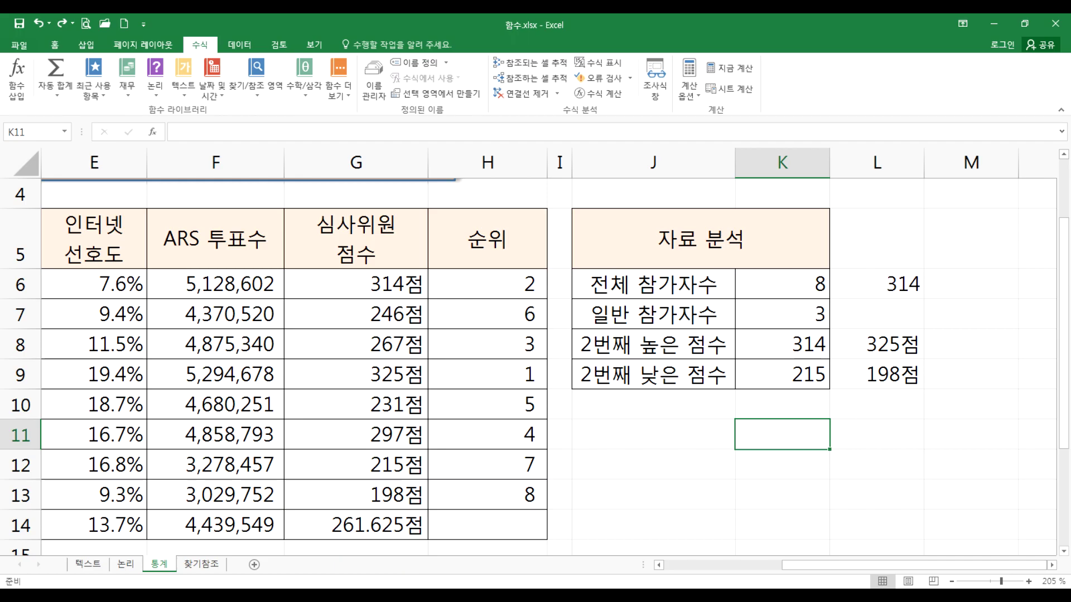
key(alt+Tab)
Highlight the COUNTA non-empty-cells description in Notepad, then return to 함수.xlsx.
drag(288, 202, 612, 198)
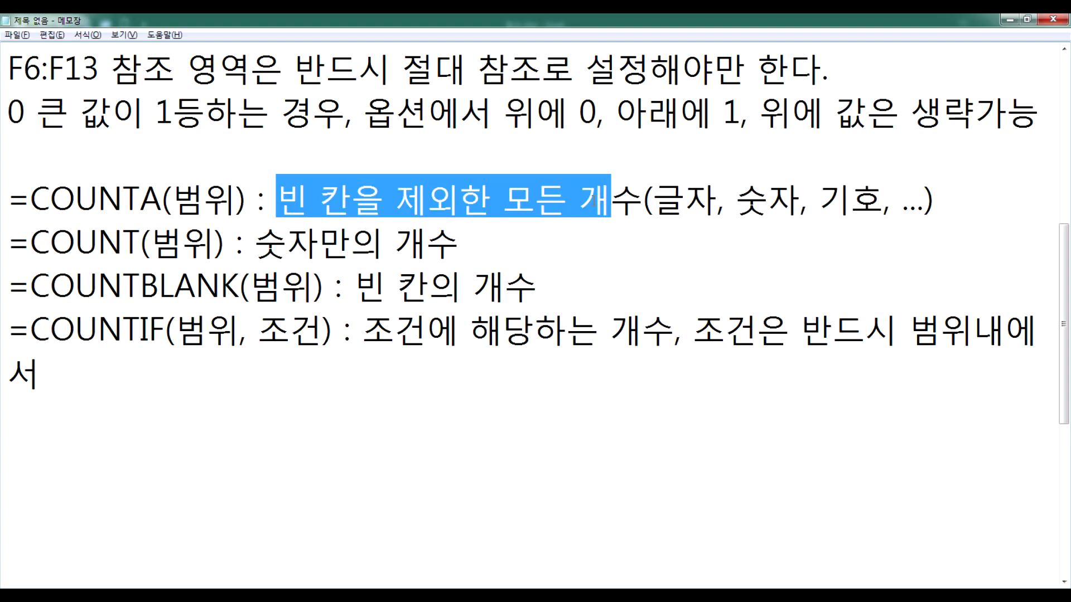
click(593, 201)
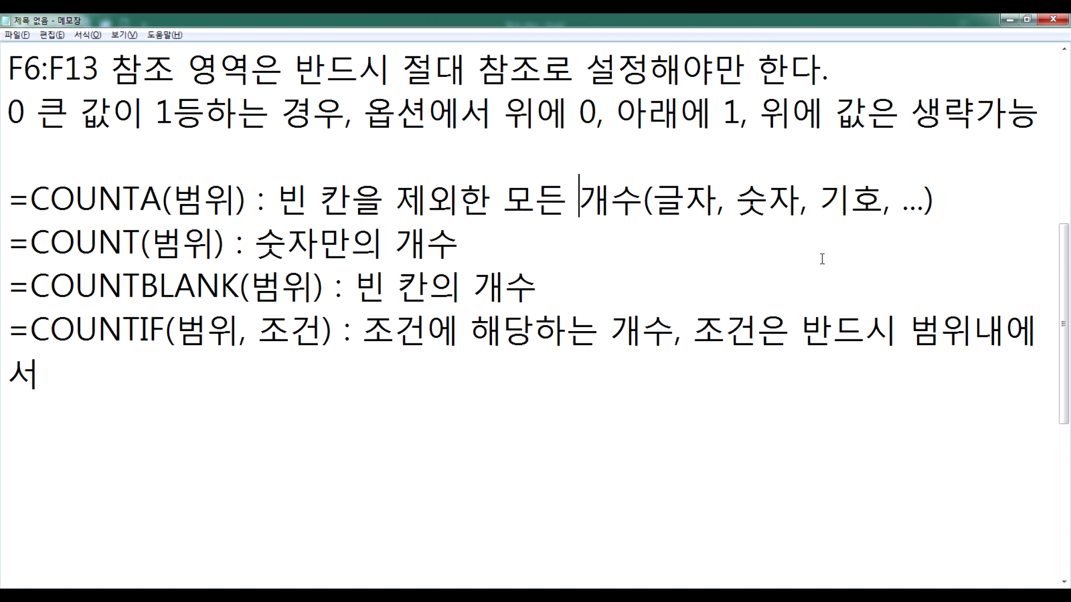
key(alt+Tab)
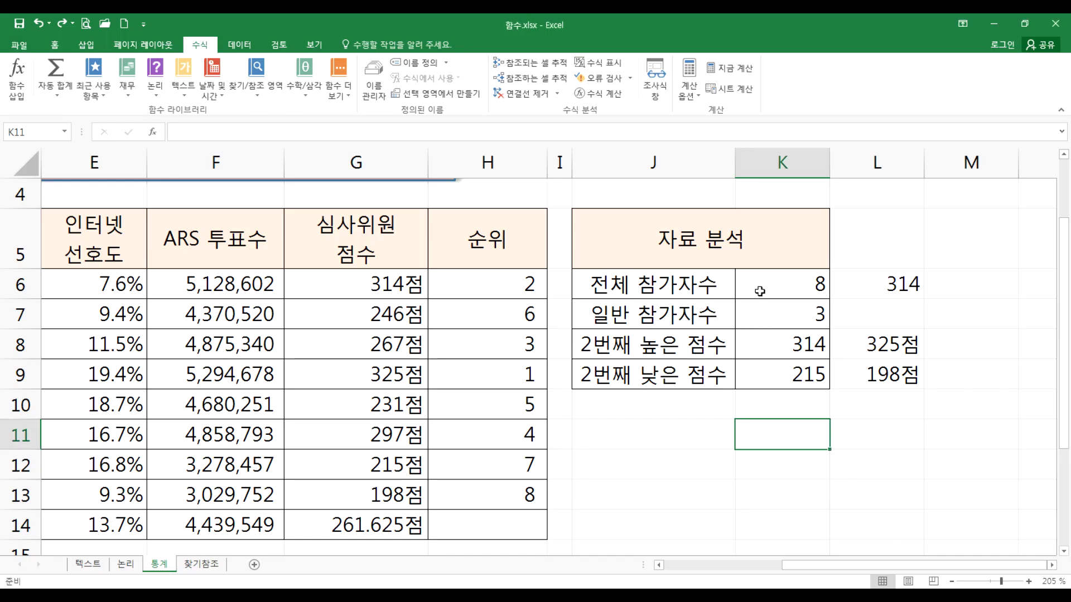
Review the K6 and K7 formulas, clear K6, and start a new =COUNTA( entry.
click(759, 291)
click(760, 308)
click(758, 291)
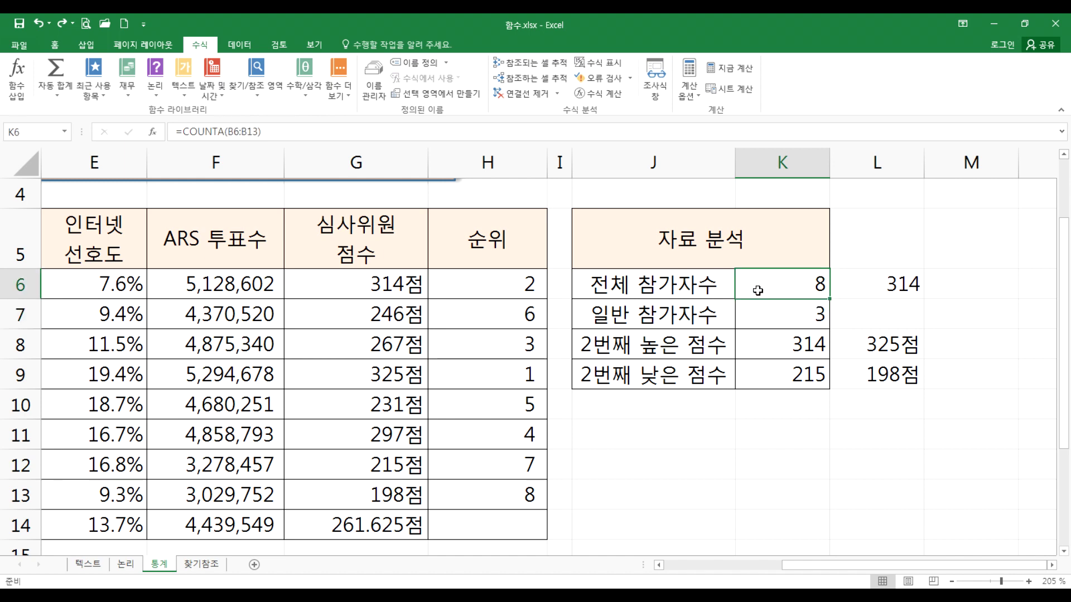
key(Delete)
text(=ㅊ)
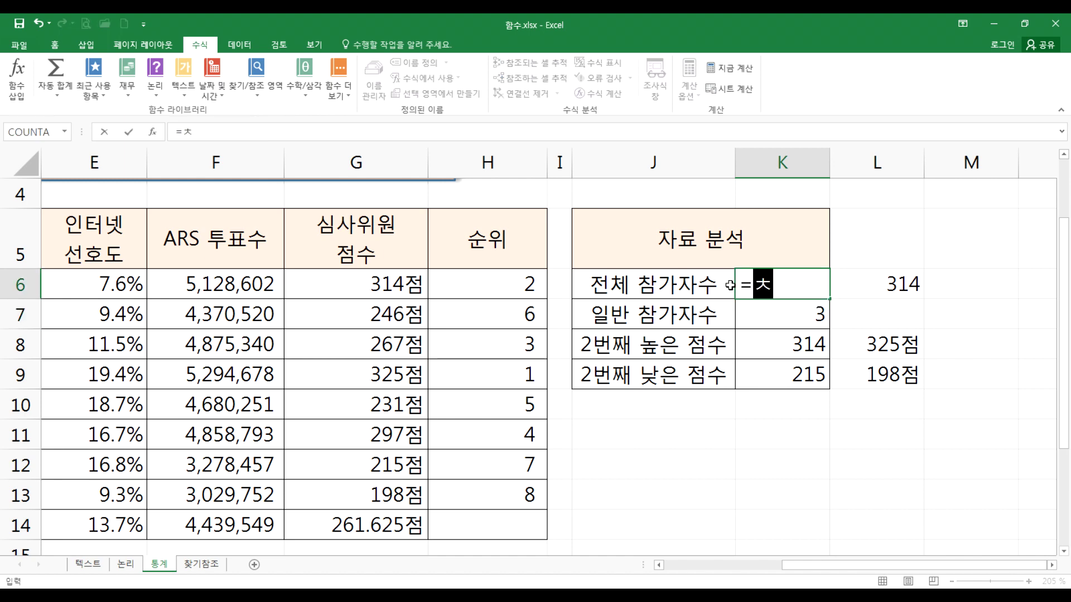
key(Escape)
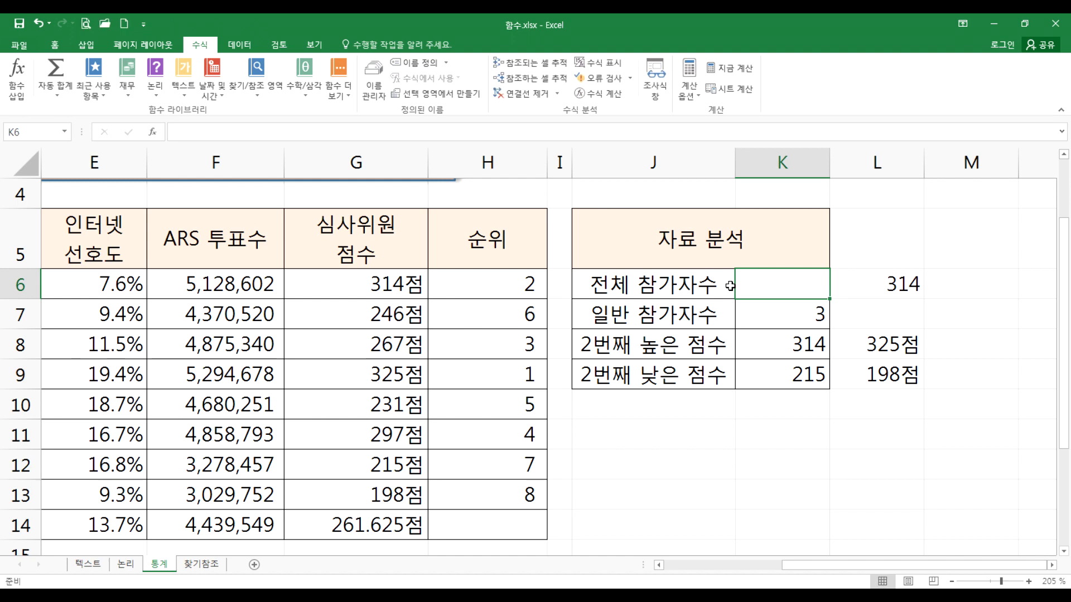
text(=COUN)
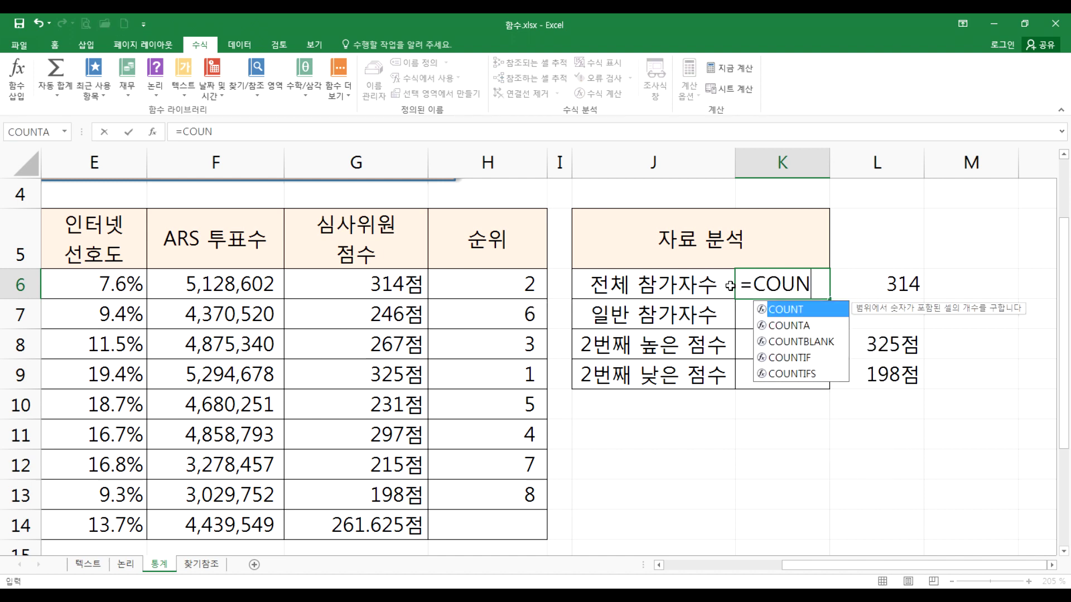
text(TA)
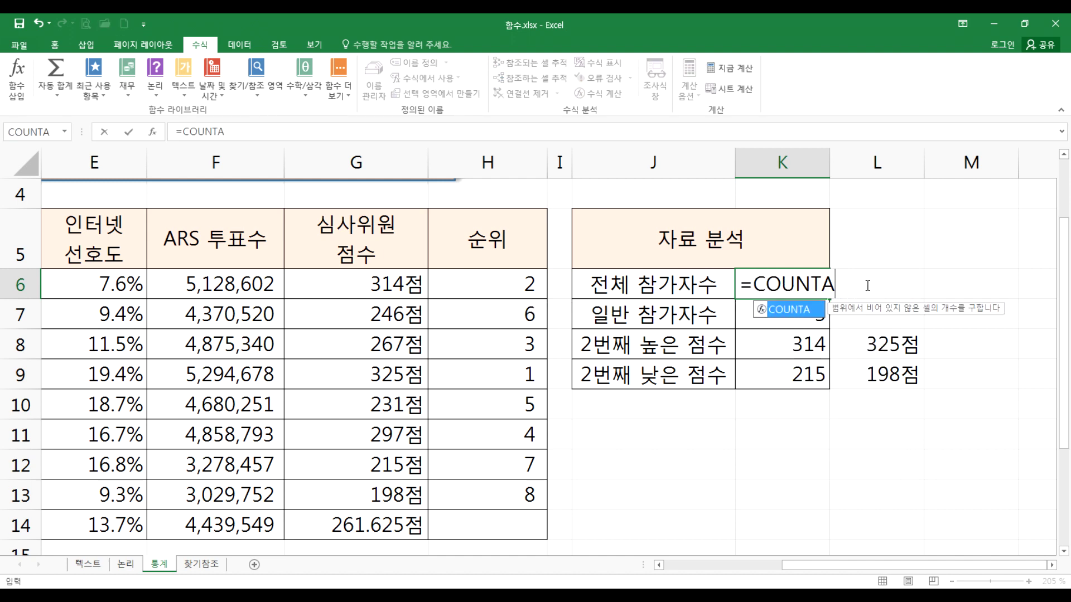
text(()
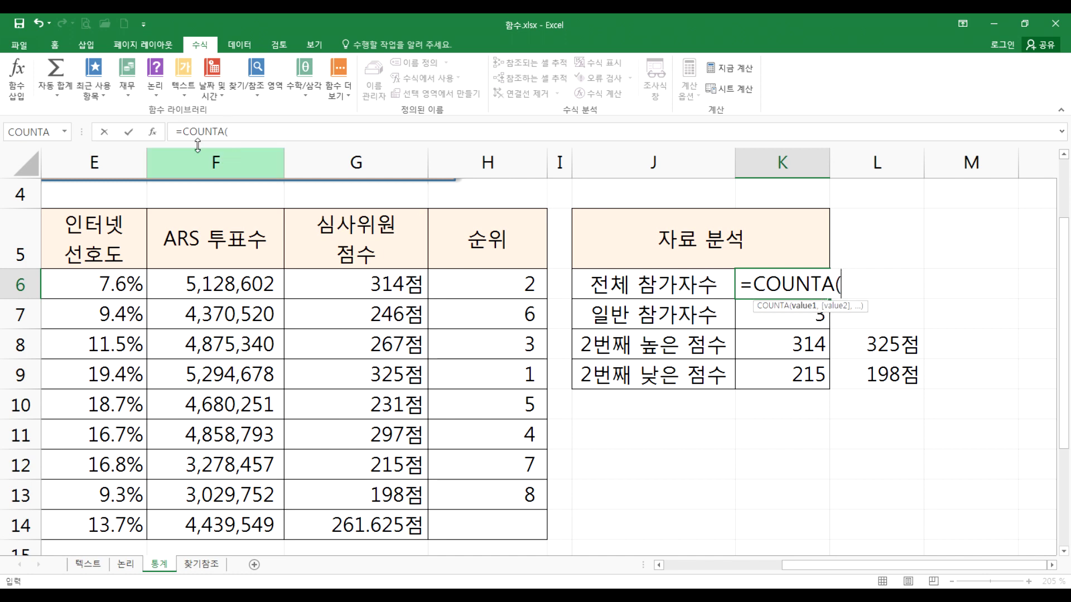
Set B6:B13 as COUNTA's Value1 in the function arguments and confirm, returning 8.
click(153, 134)
drag(693, 200, 616, 326)
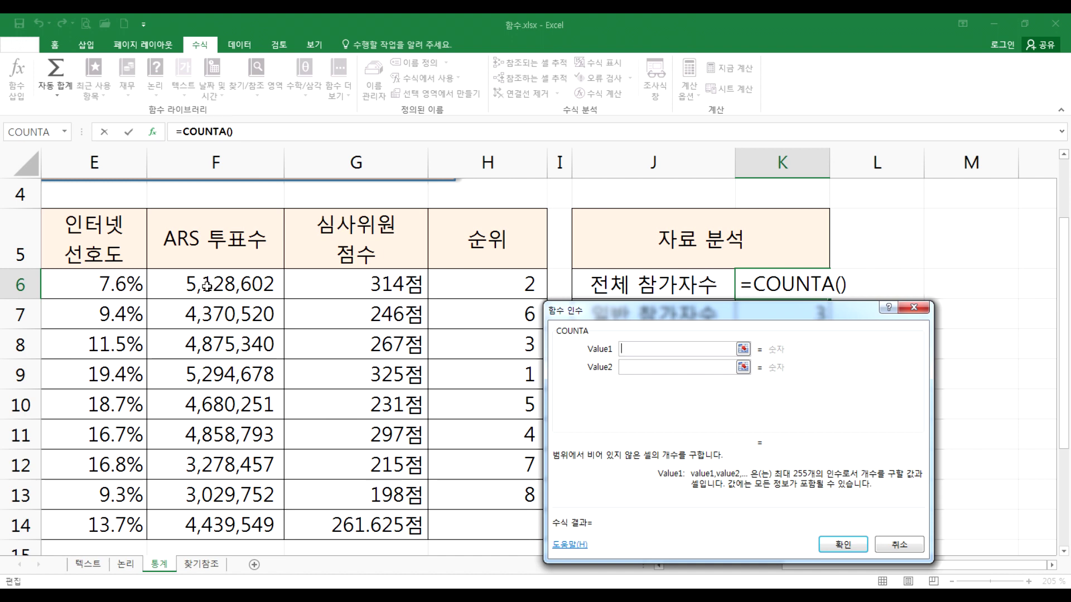
drag(332, 350, 181, 344)
click(99, 285)
drag(99, 284, 100, 493)
click(636, 368)
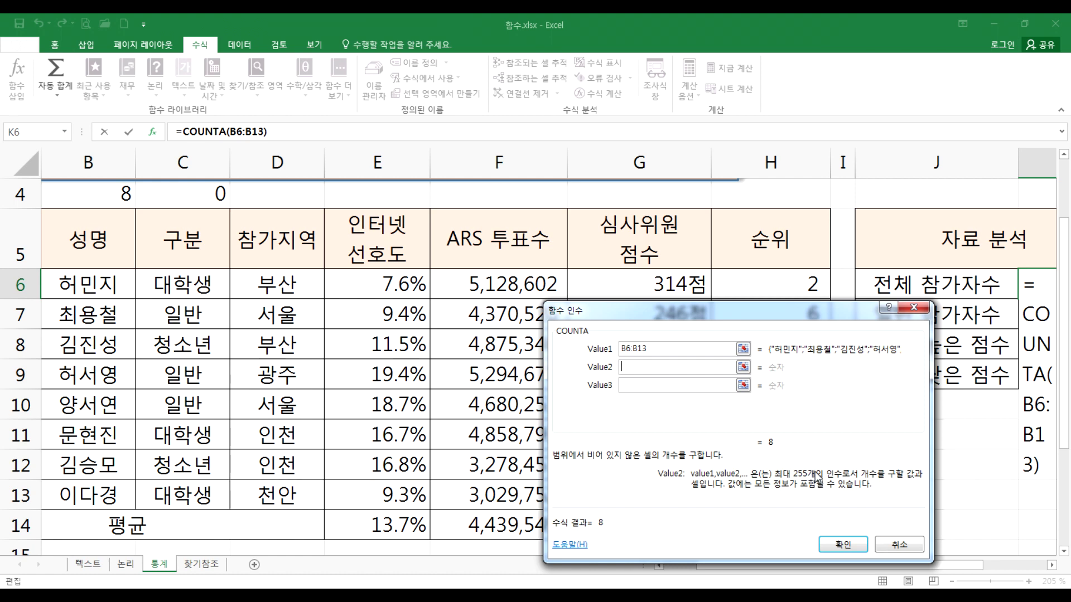
drag(657, 349, 593, 353)
click(87, 285)
drag(85, 303, 114, 496)
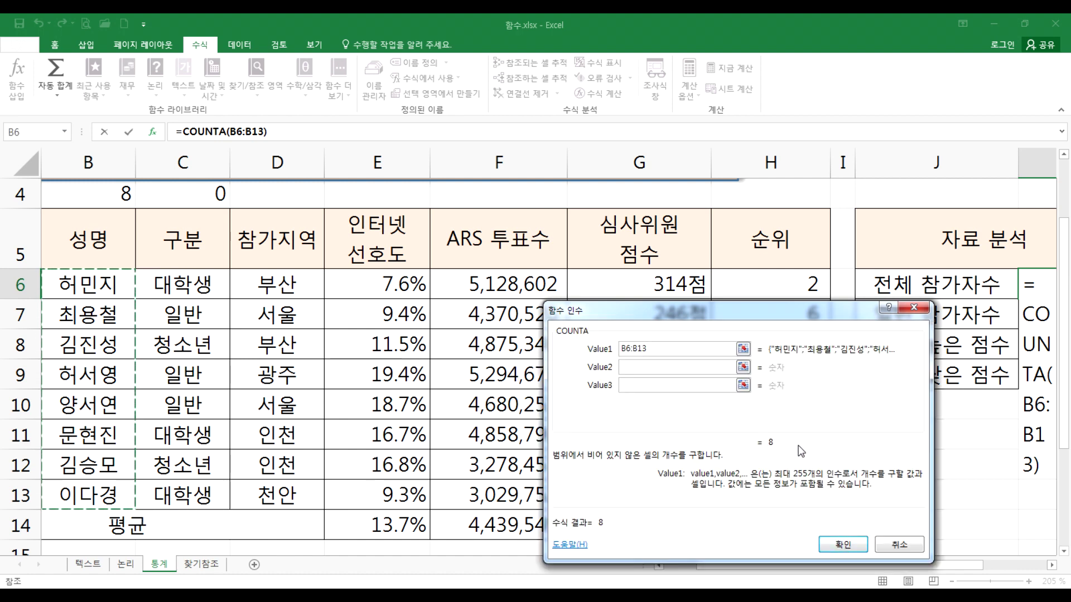
click(843, 544)
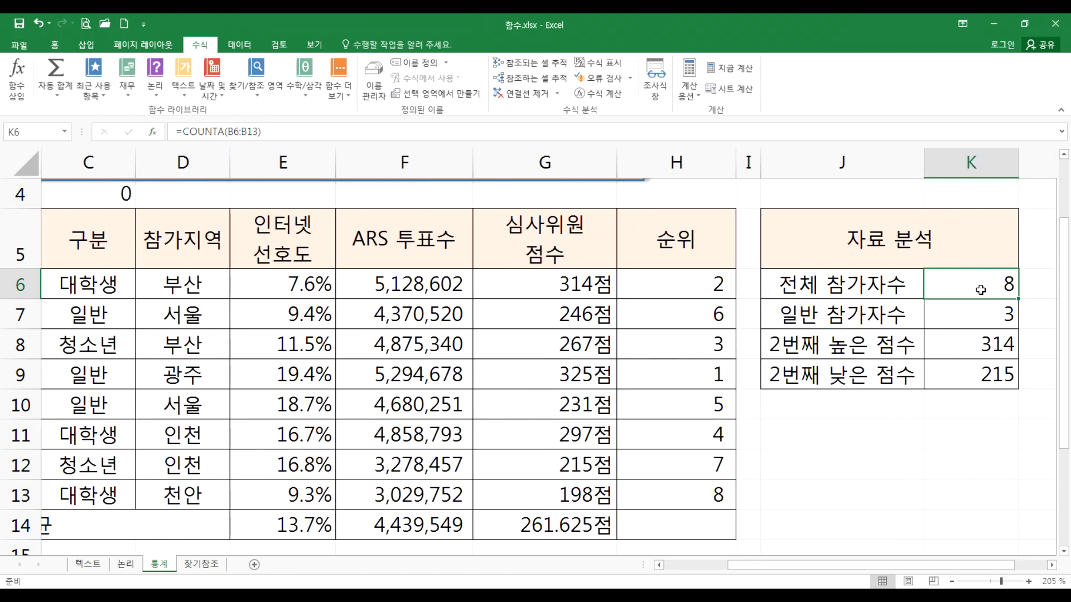
Clear K7 and start a COUNTIF with C6:C13 as the range.
click(953, 312)
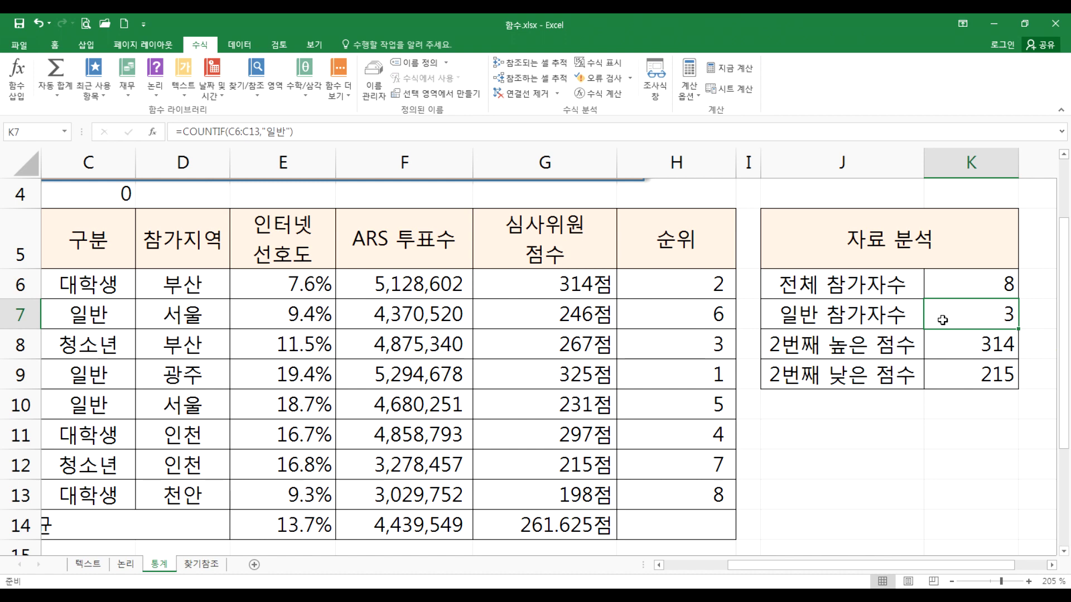
key(Delete)
text(=COU)
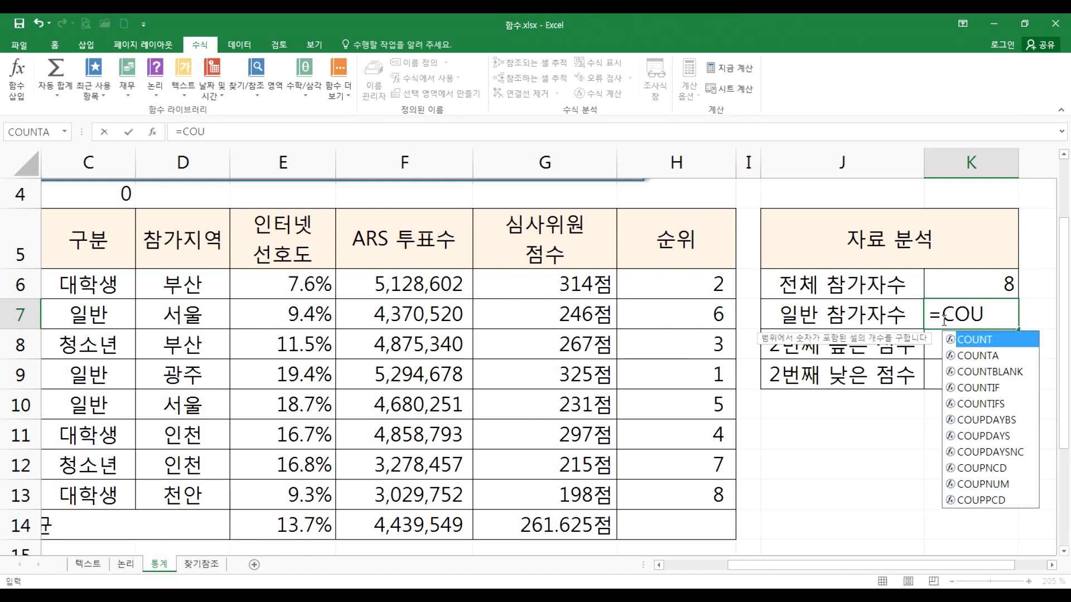
text(NT)
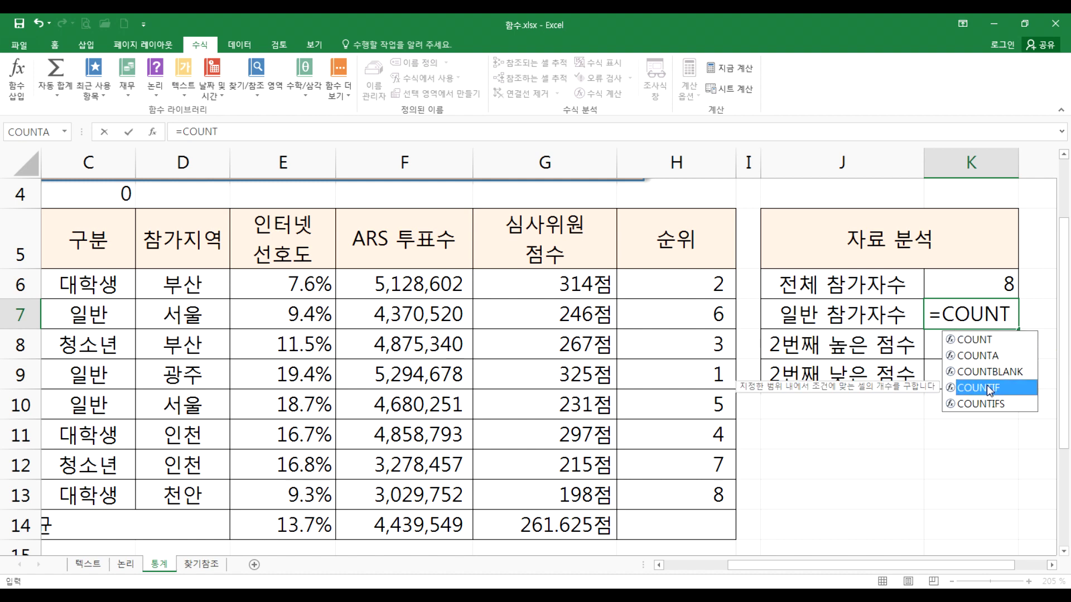
double_click(989, 389)
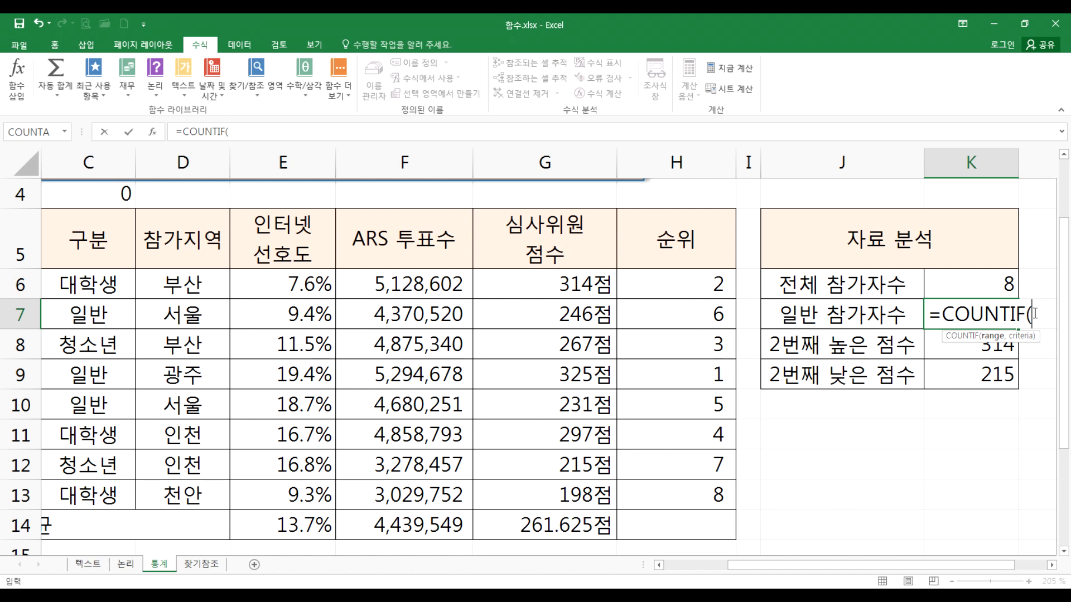
click(153, 134)
drag(669, 339, 568, 322)
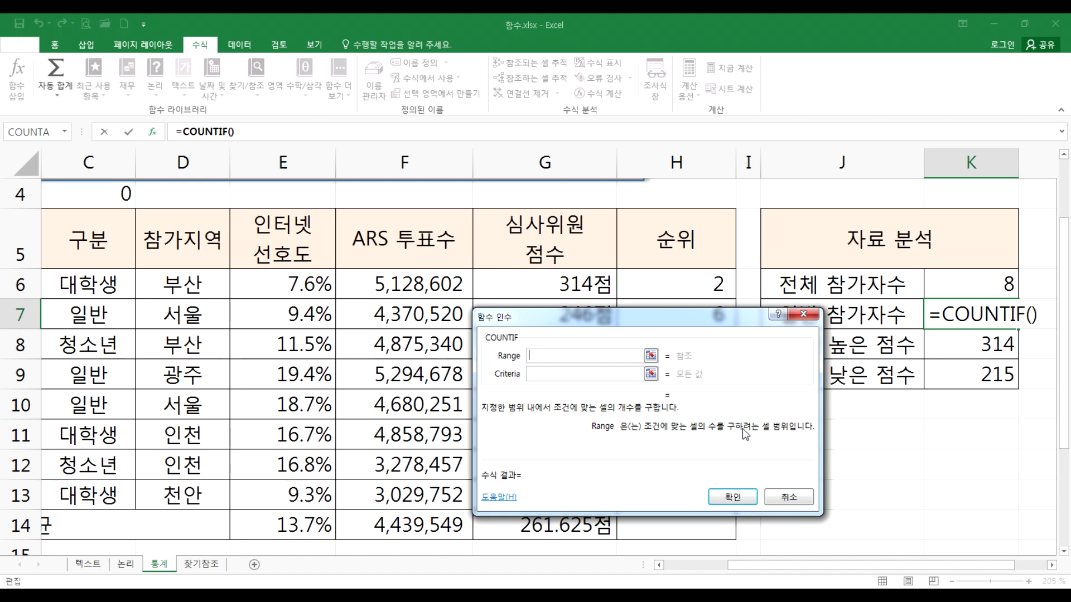
drag(93, 285, 101, 493)
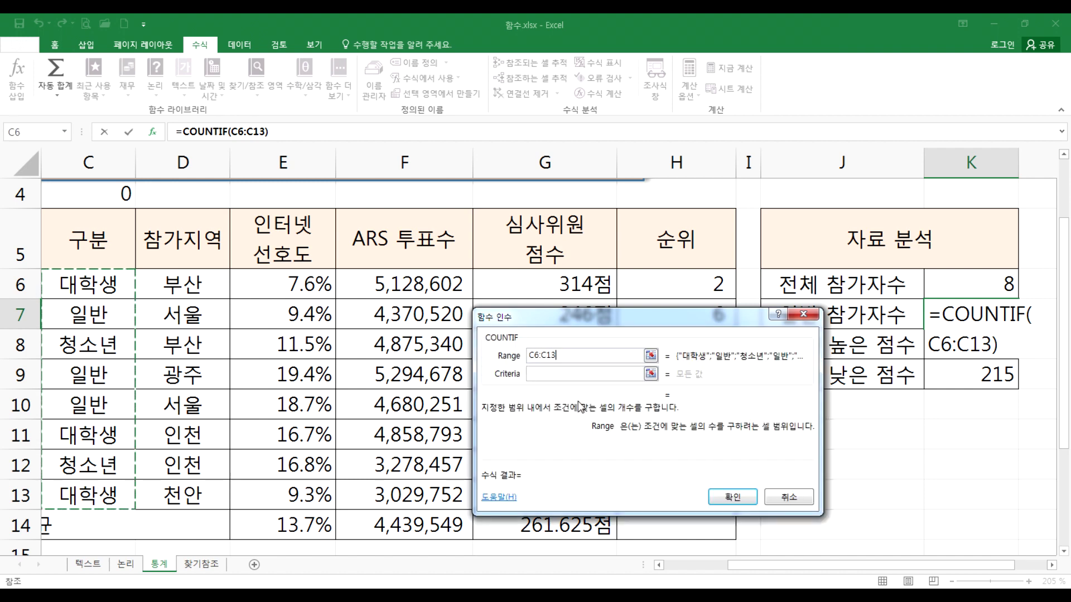
Enter 일반 as the COUNTIF criteria and confirm, giving =COUNTIF(C6:C13,"일반") with result 3.
click(539, 372)
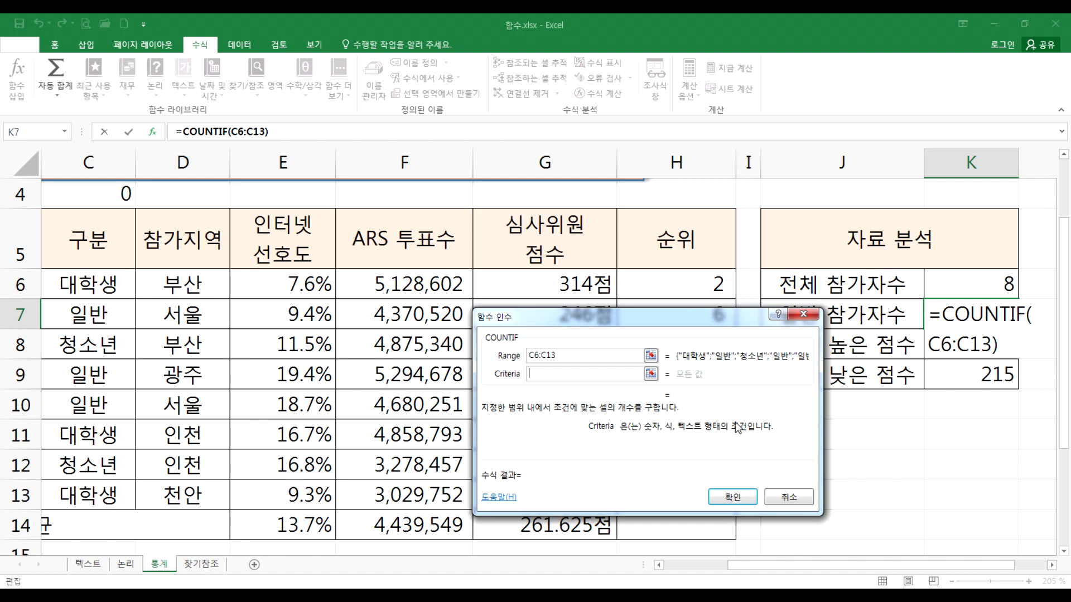
text(일반)
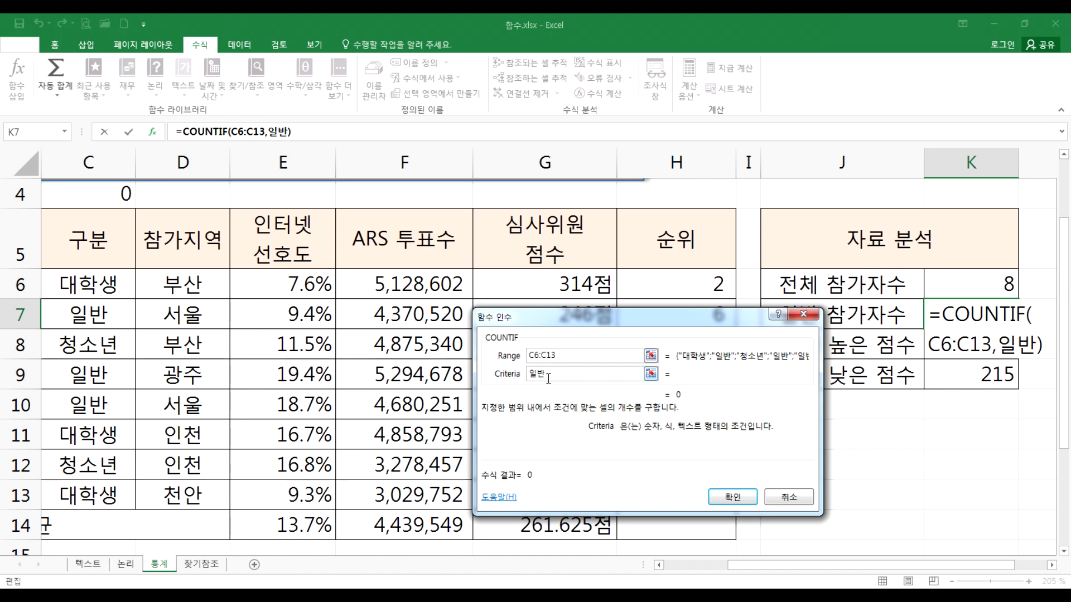
click(566, 357)
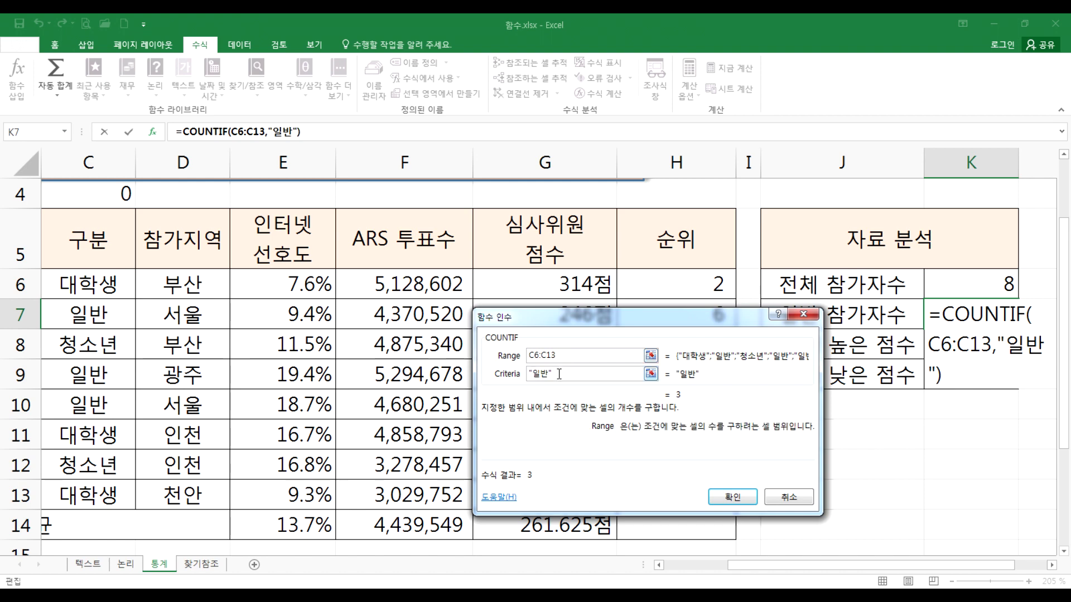
key(Tab)
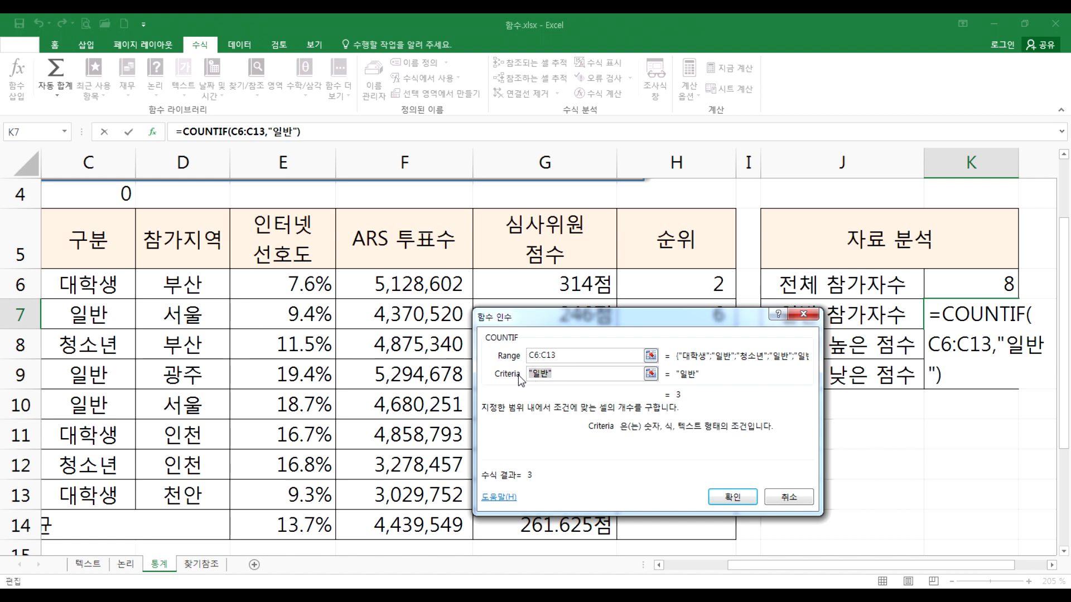
click(550, 373)
drag(565, 372, 524, 372)
click(732, 496)
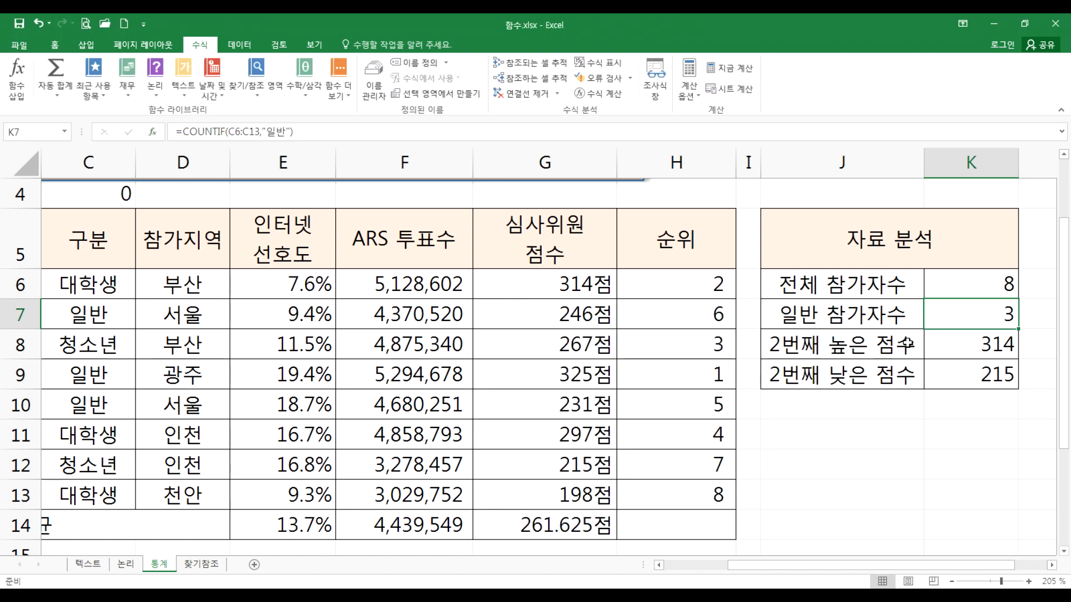
Select and copy K7's full COUNTIF formula text, then switch to Notepad.
double_click(953, 322)
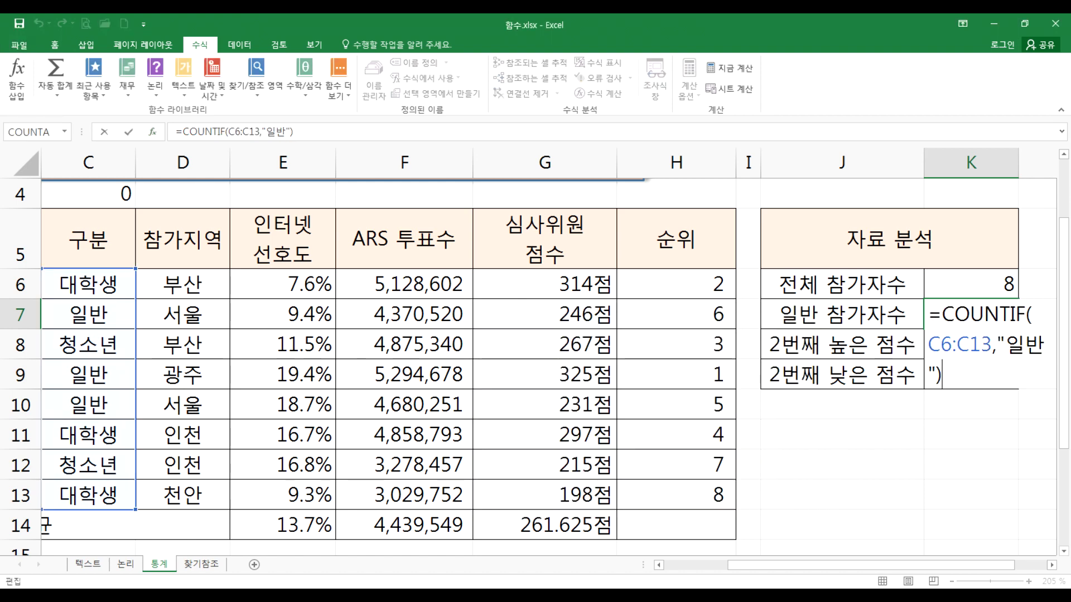
click(1052, 565)
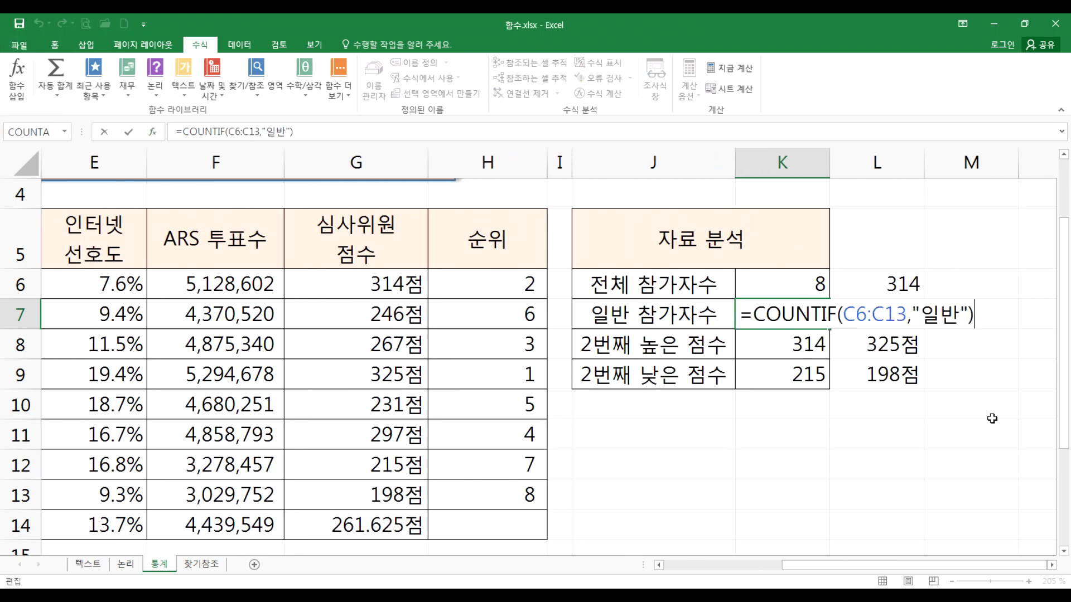
drag(985, 314, 739, 314)
key(ctrl+c)
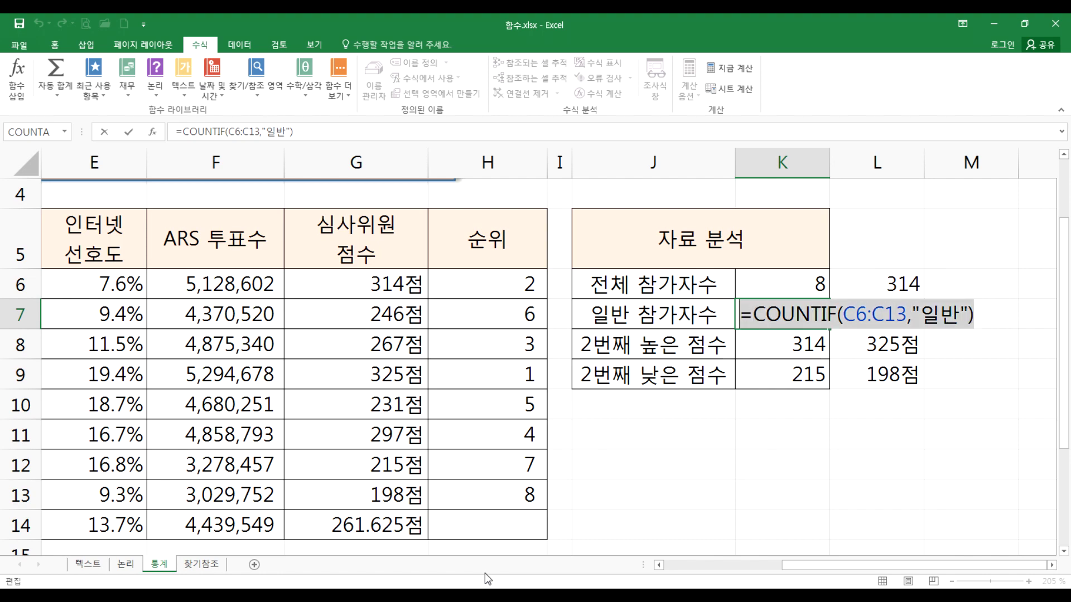
key(alt+Tab)
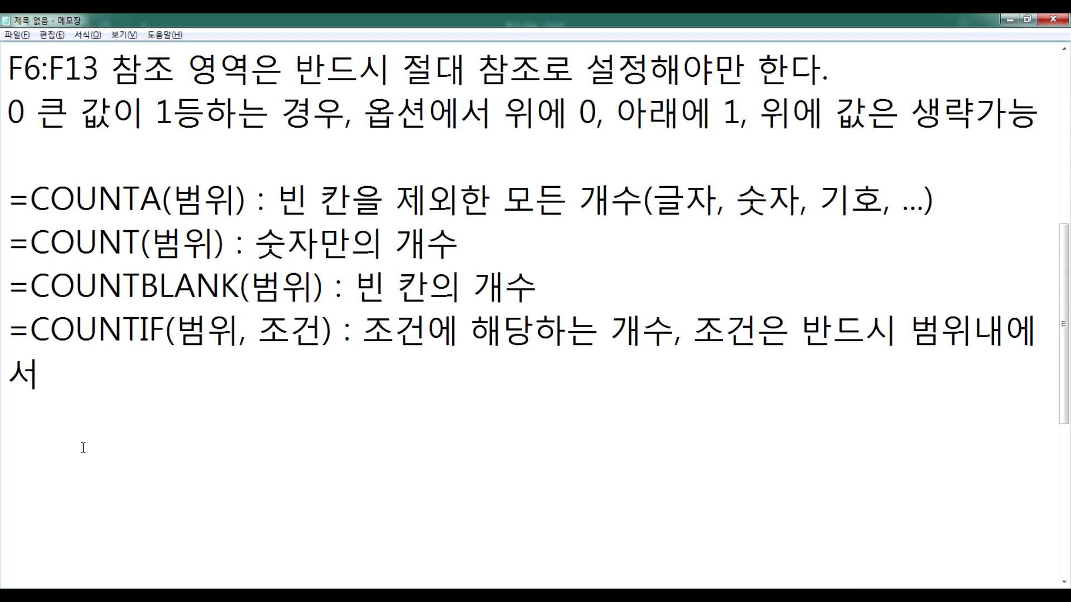
Paste the COUNTIF formula twice, removing the quotes around 일반 on the second copy.
key(ctrl+v)
key(Return)
key(ctrl+v)
key(Left)
key(Left)
key(Delete)
key(Left)
key(Left)
key(Left)
key(Delete)
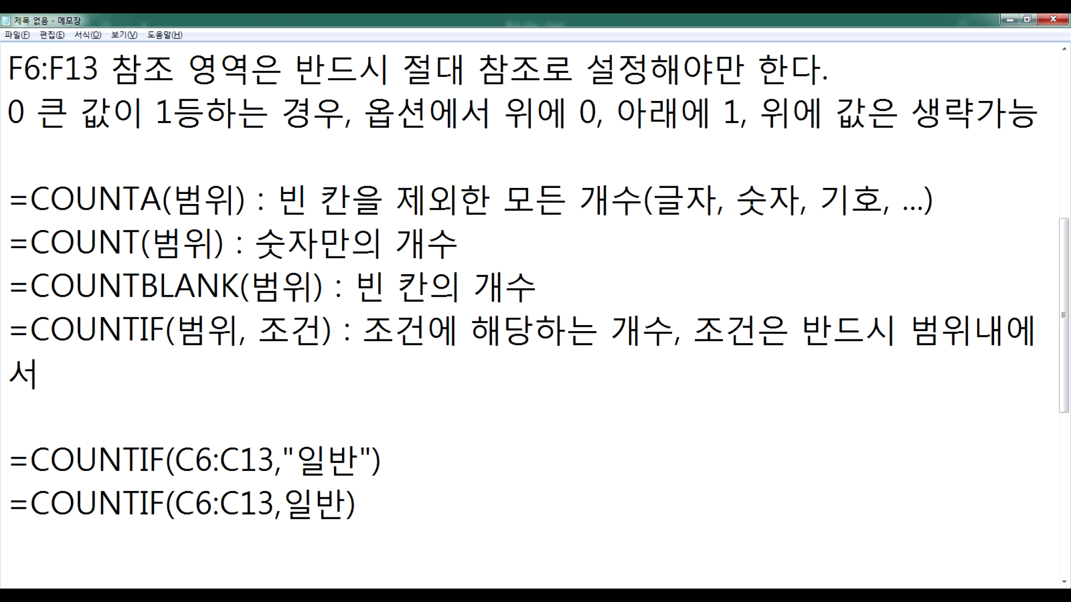
key(Up)
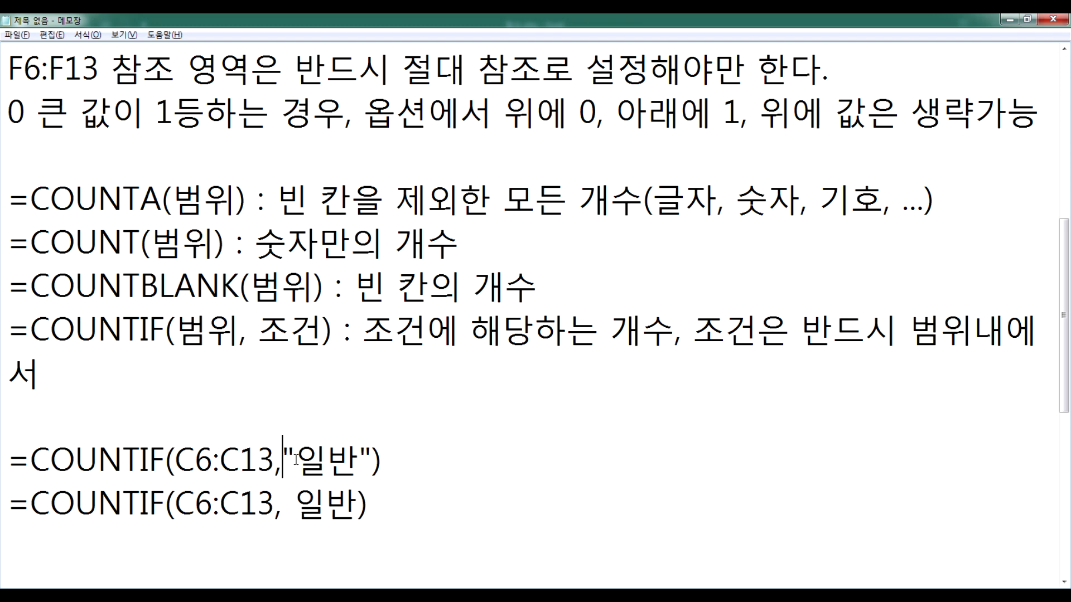
After the first line, note that it counts the text "일반" in the range.
click(440, 466)
text(GOEK)
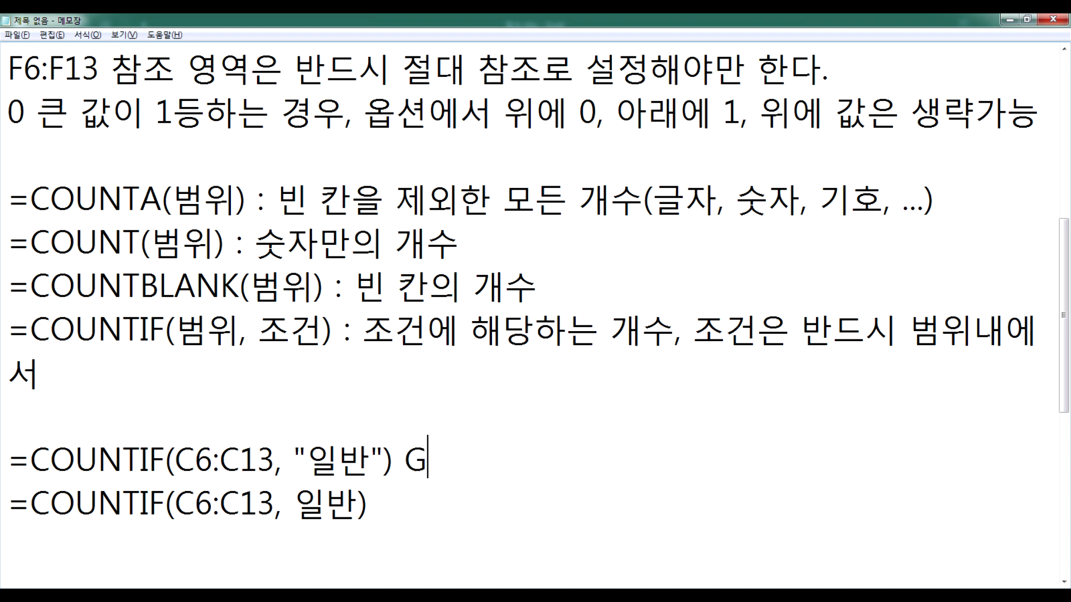
key(BackSpace)
key(BackSpace)
key(BackSpace)
key(BackSpace)
key(Hangul)
text(해)
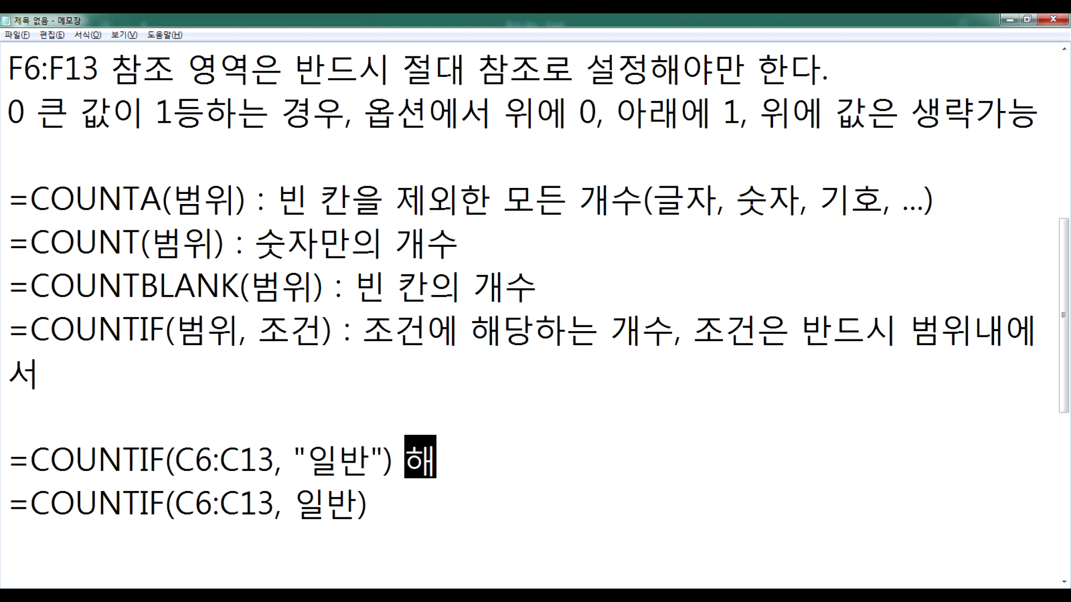
text(다당범위에서 )
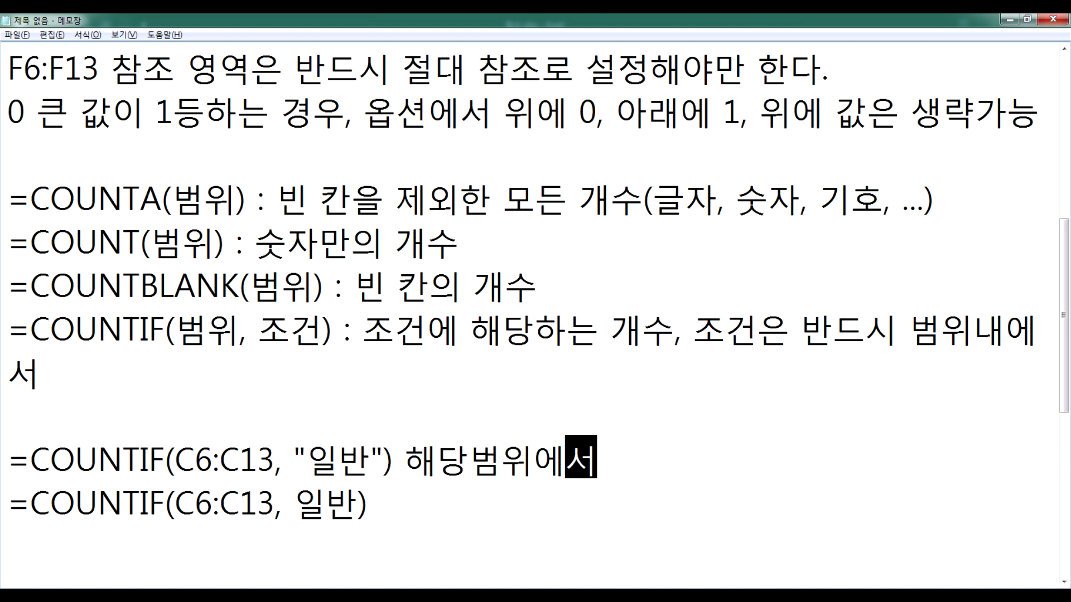
text("일반")
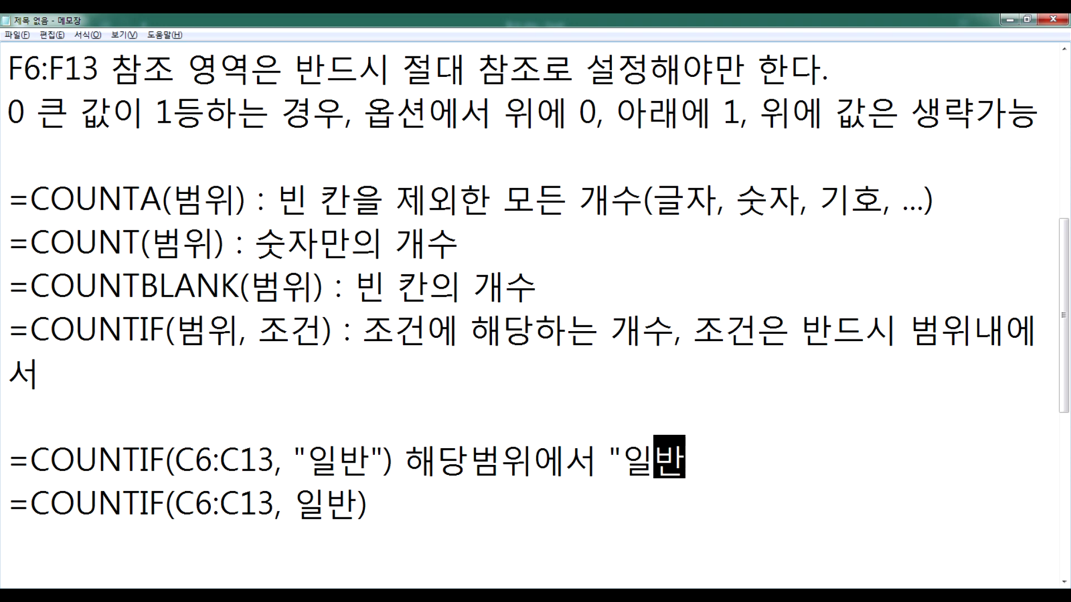
text(이라는 )
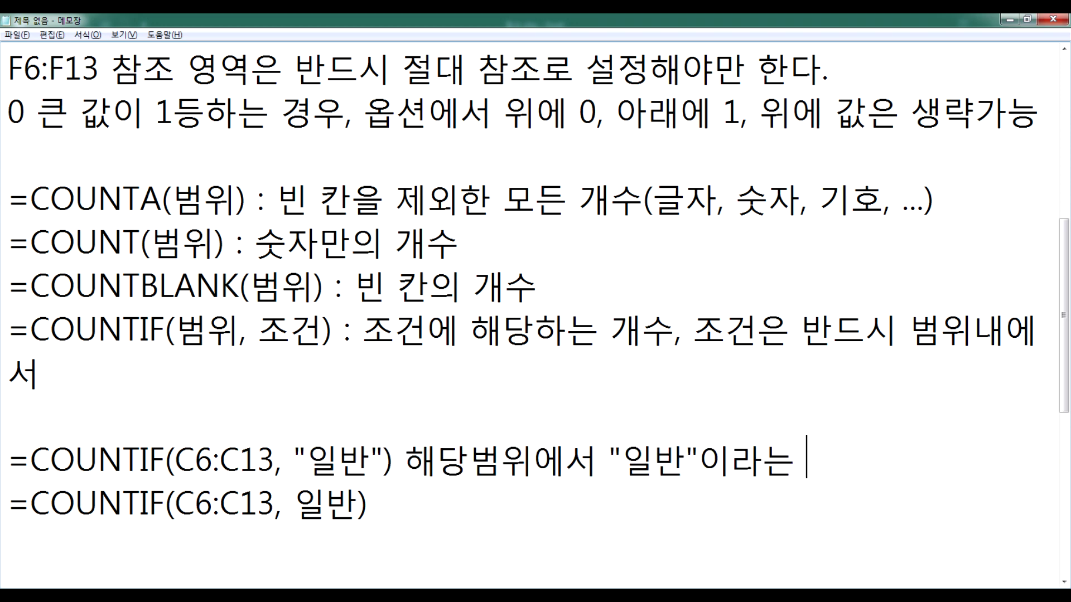
text(글자의 개수)
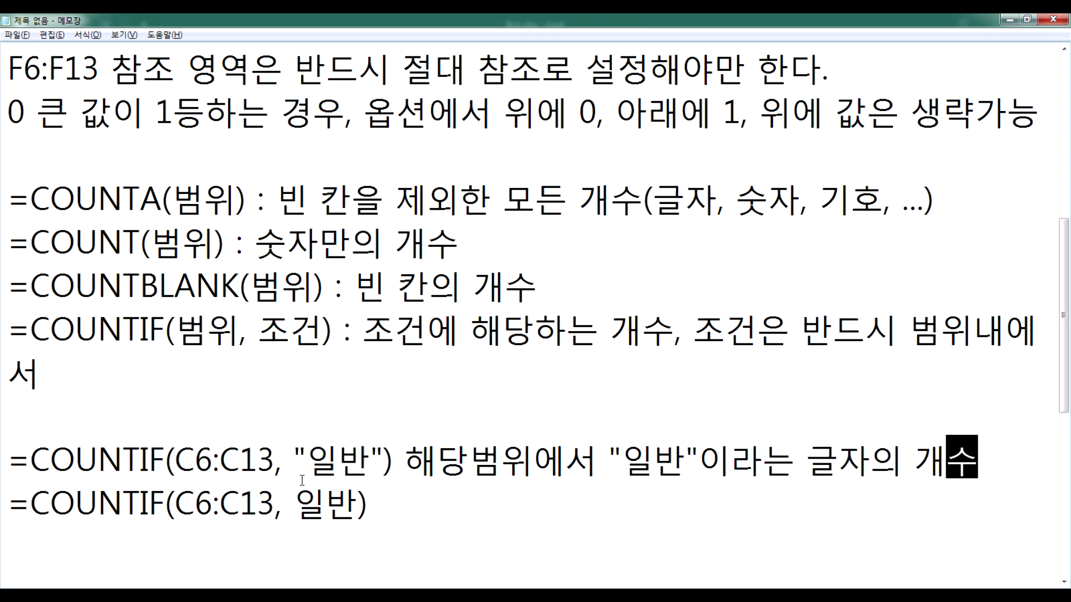
drag(293, 458, 383, 458)
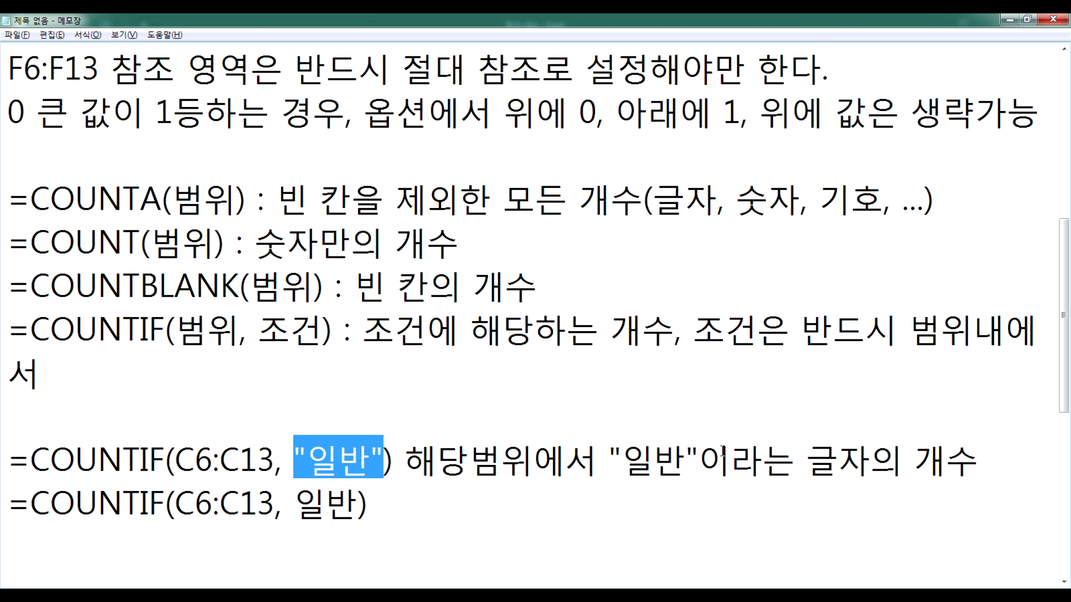
scroll(547, 424, down, 1)
click(396, 368)
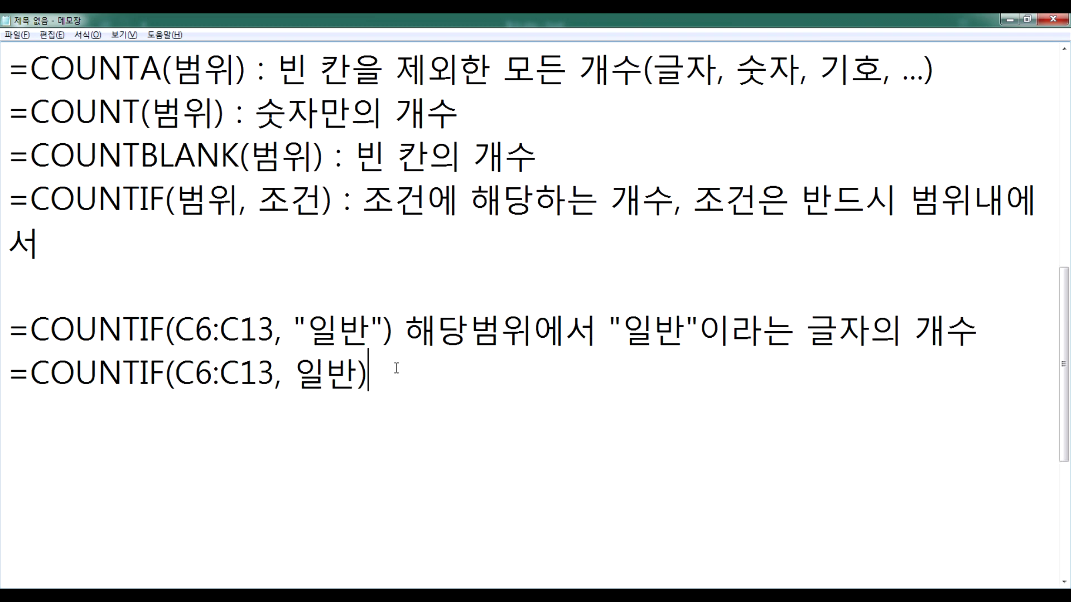
Explain the unquoted line as counting values designated 일반, highlight both 일반 words, and return to Excel.
text(해당범위에서 읿)
text(반이라고 지정된 값의 개수)
key(Return)
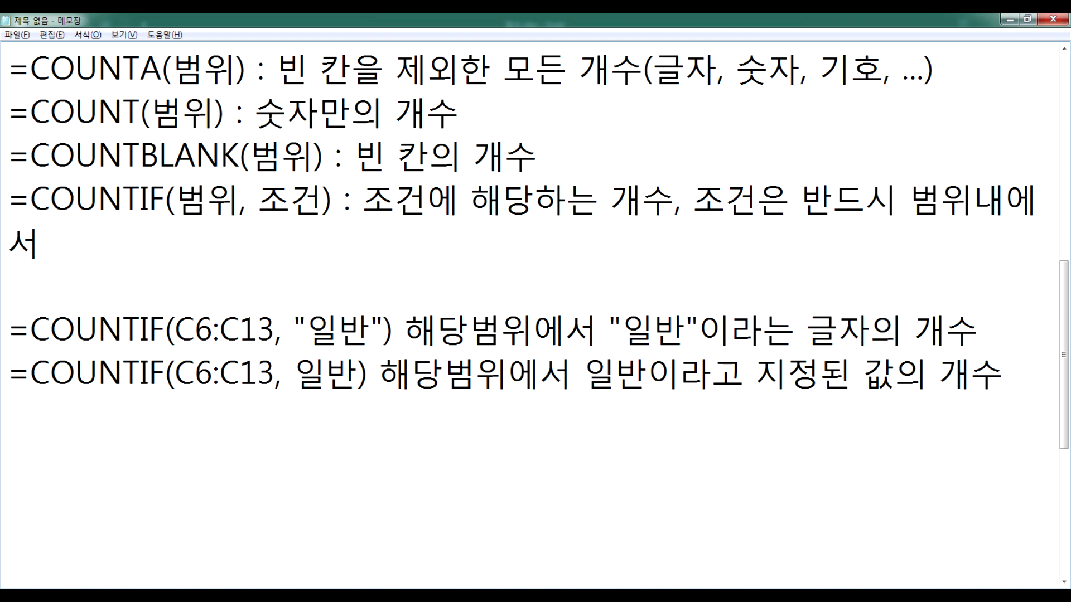
drag(584, 369, 647, 370)
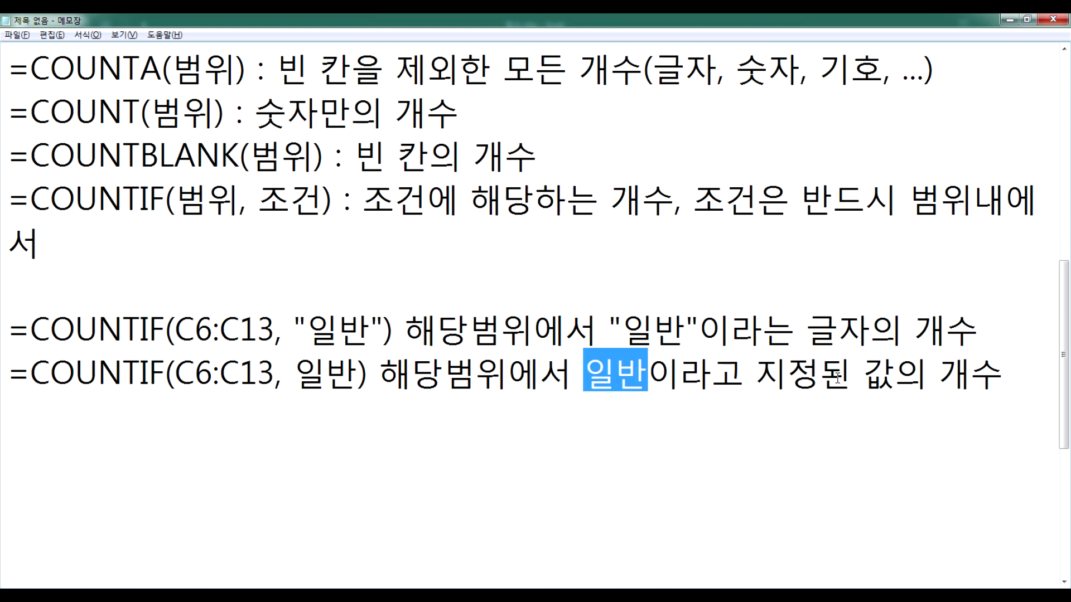
drag(622, 330, 688, 330)
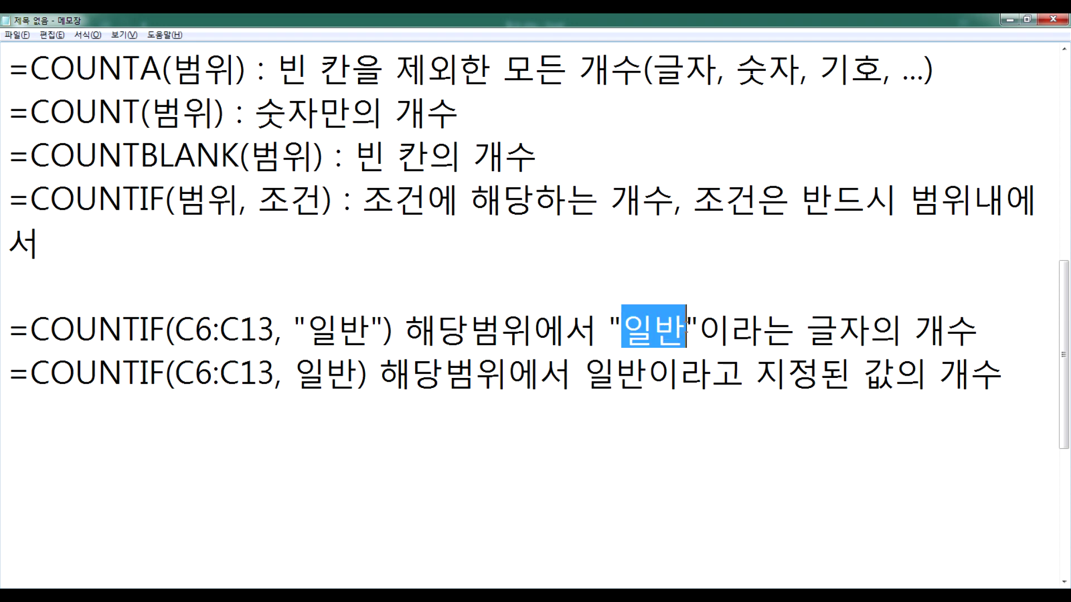
drag(583, 369, 639, 374)
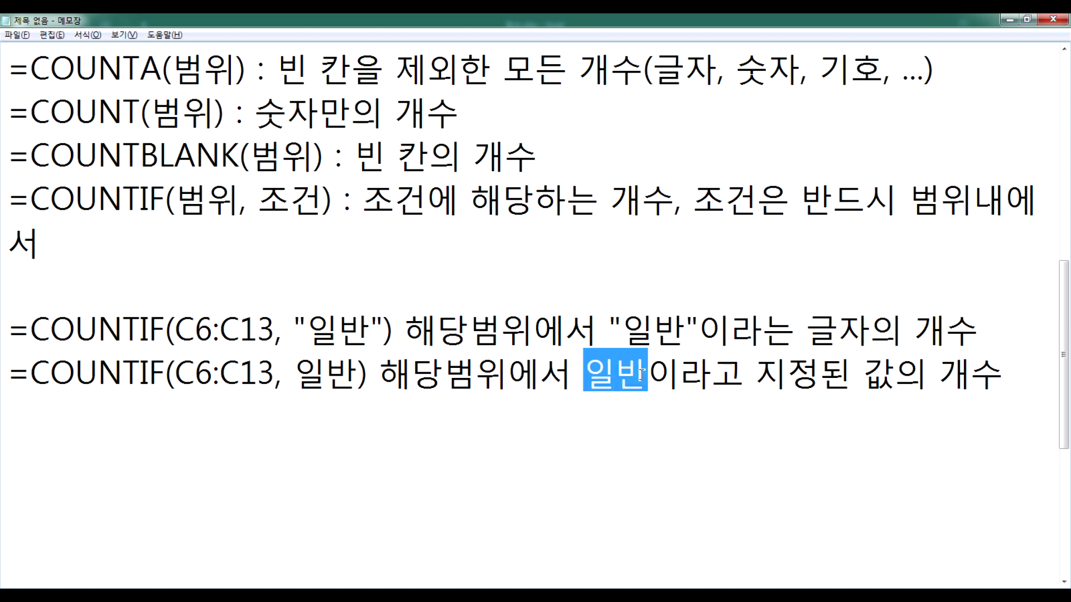
click(581, 414)
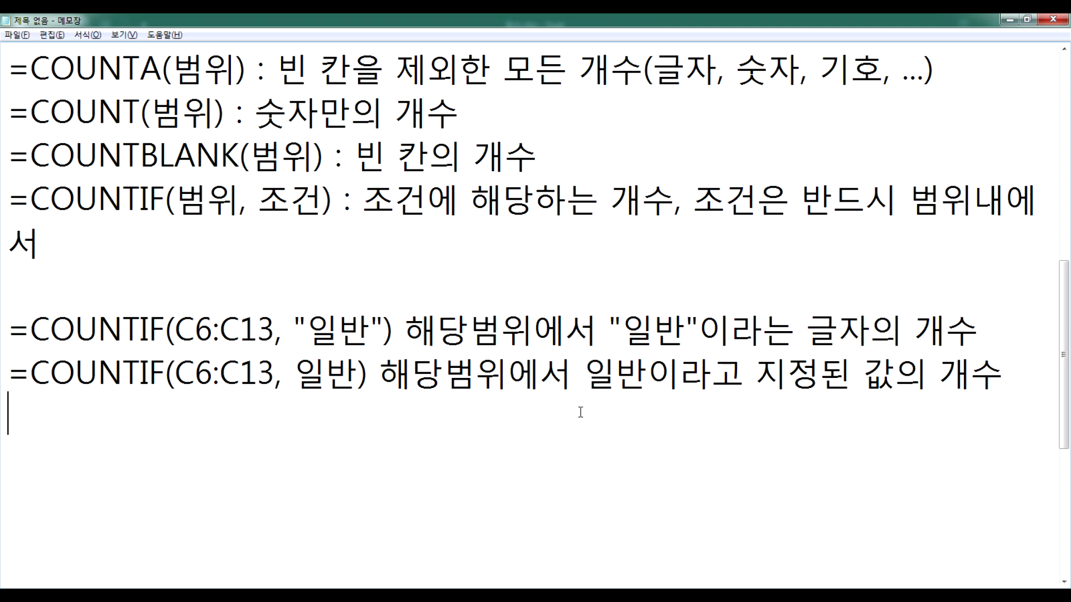
key(alt+Tab)
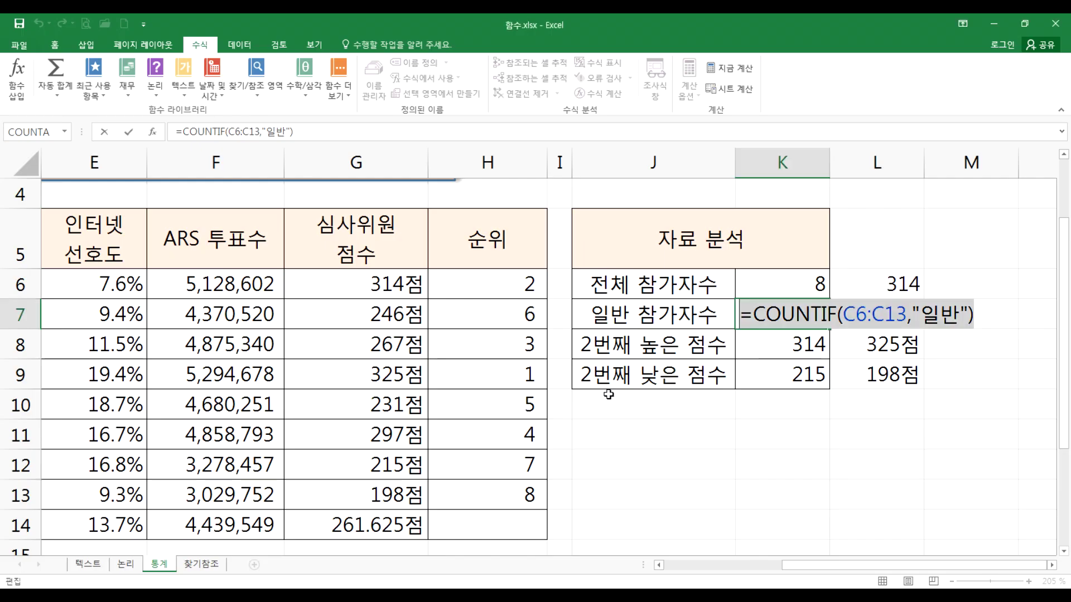
Commit K7, then highlight column H rankings, names B6:B13, categories C6:C13 and column E values.
key(Escape)
click(357, 289)
drag(462, 282, 477, 496)
scroll(489, 431, left, 4)
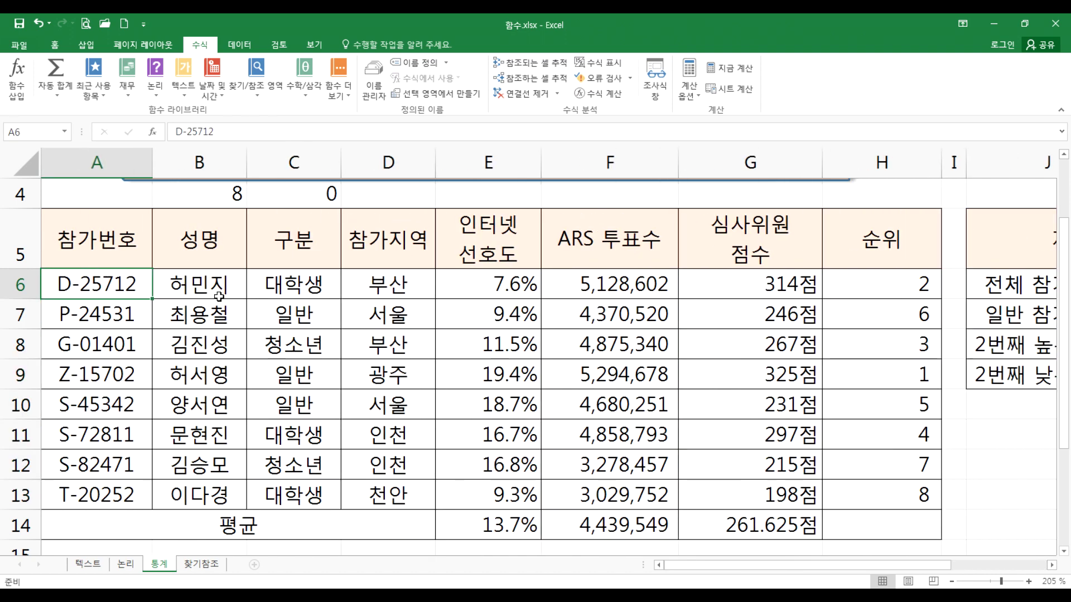
click(190, 285)
drag(190, 286, 186, 493)
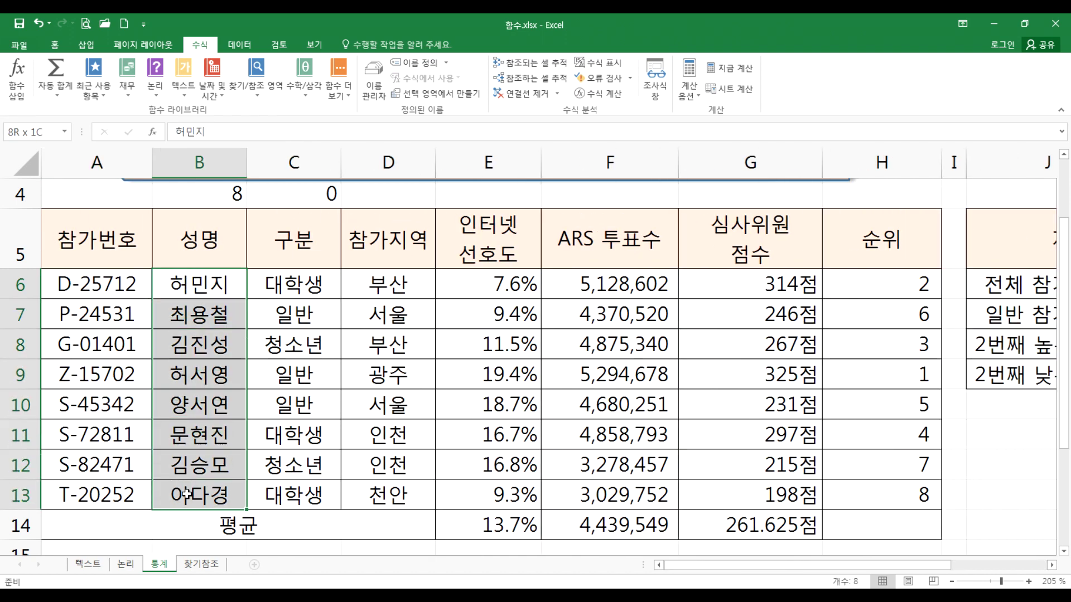
drag(293, 286, 272, 494)
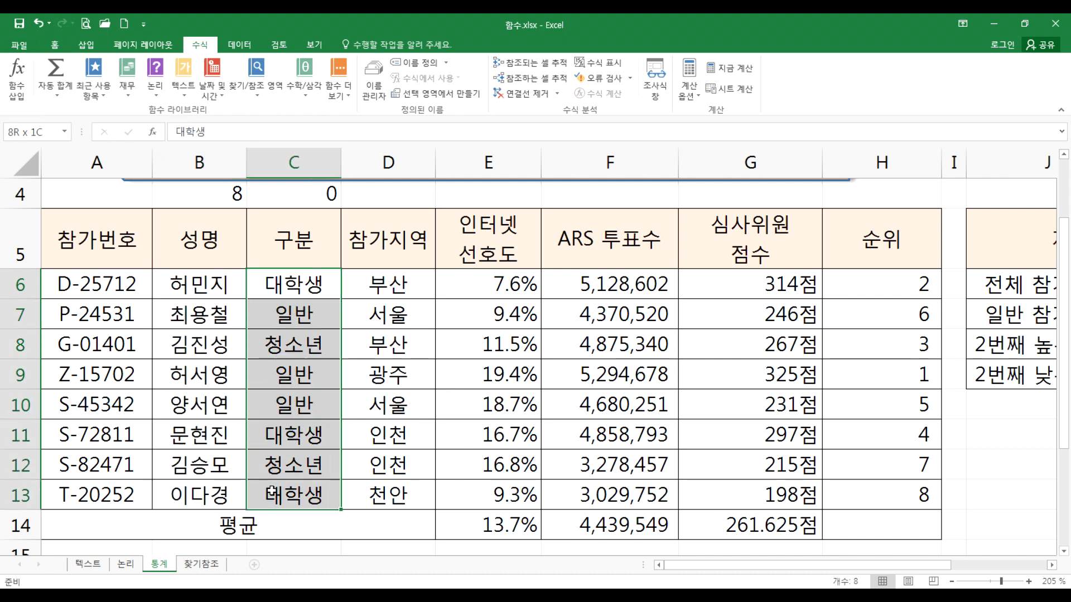
drag(482, 282, 467, 496)
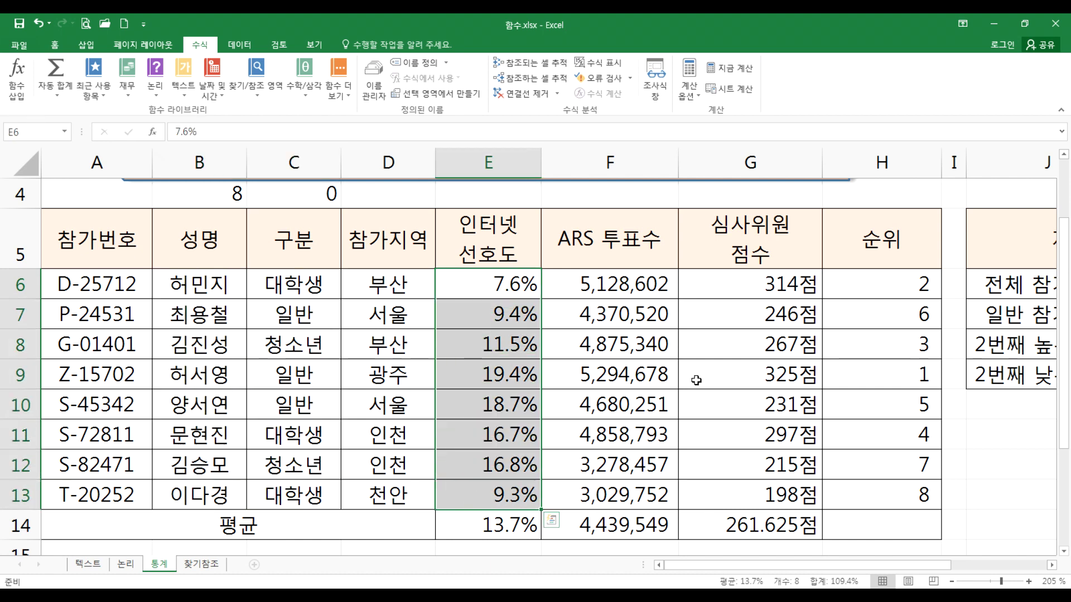
Select the first judge score in G6, then pick empty cell F20.
click(748, 284)
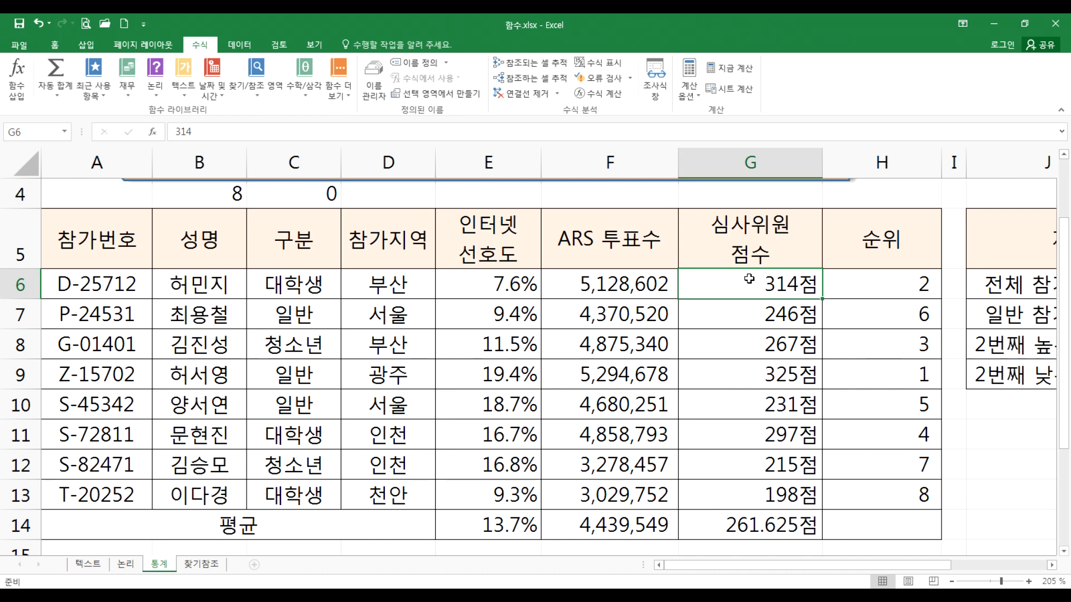
scroll(642, 323, down, 4)
click(659, 310)
Start a G6 entry in F20, then cancel it.
text(ㅎ)
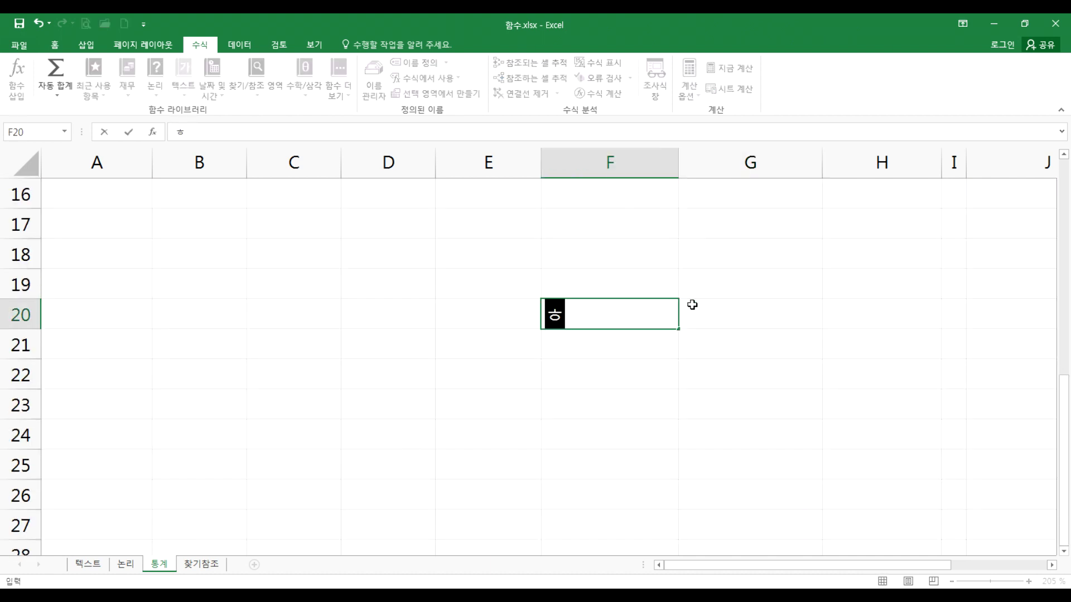
key(BackSpace)
text(G6)
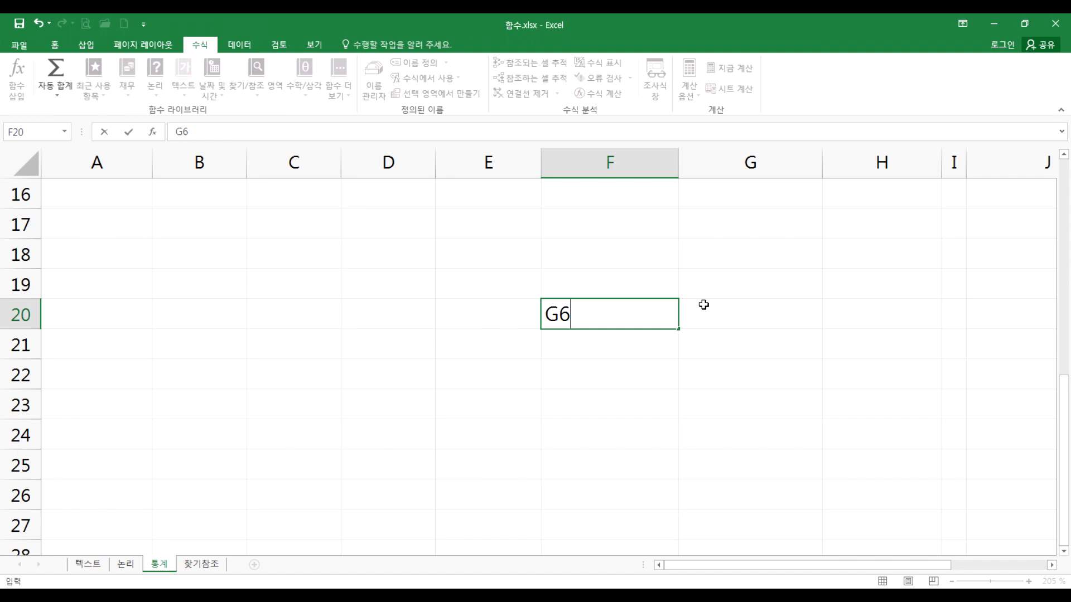
key(Escape)
scroll(669, 320, up, 5)
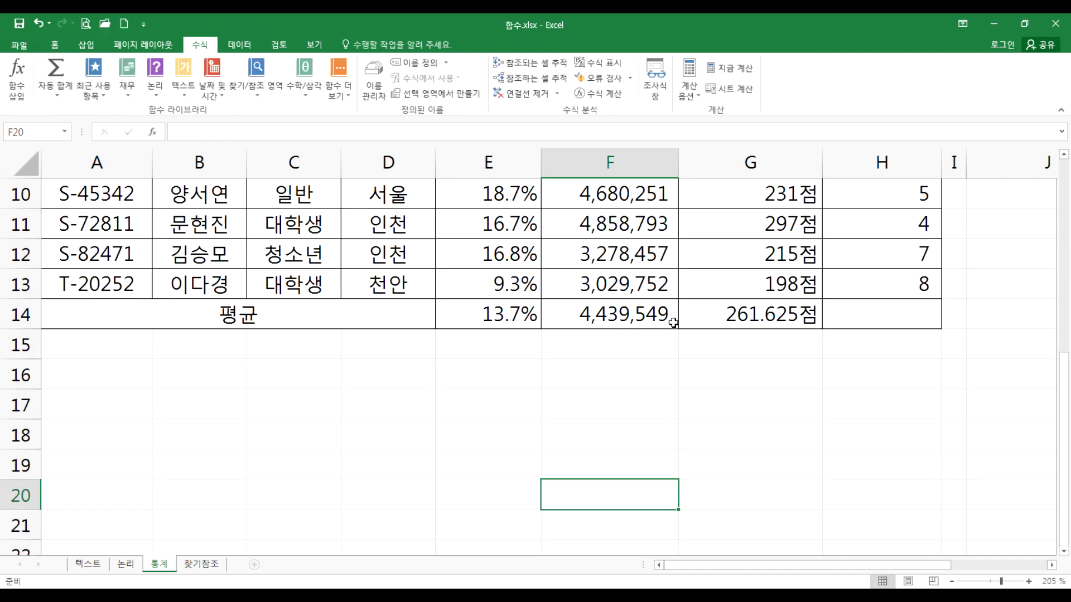
scroll(707, 390, down, 4)
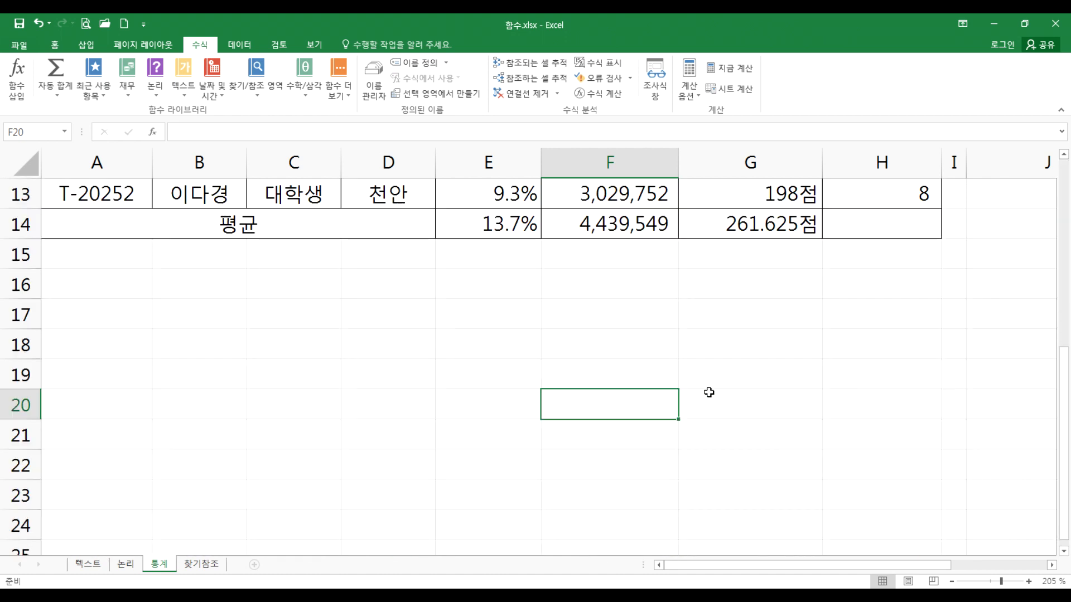
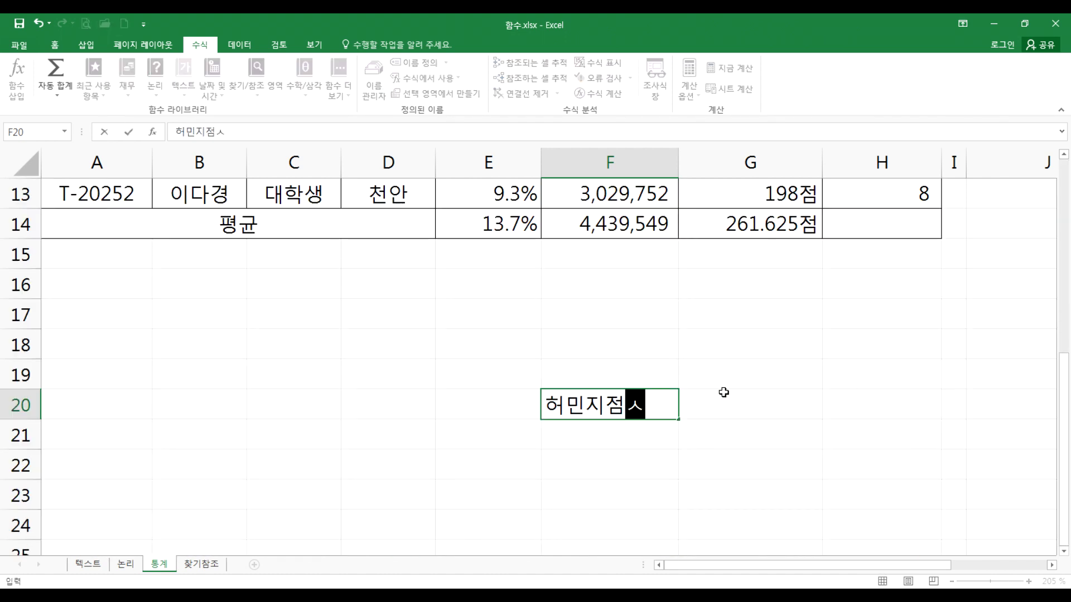
Label F20 with the first contestant's name followed by 점수.
key(Return)
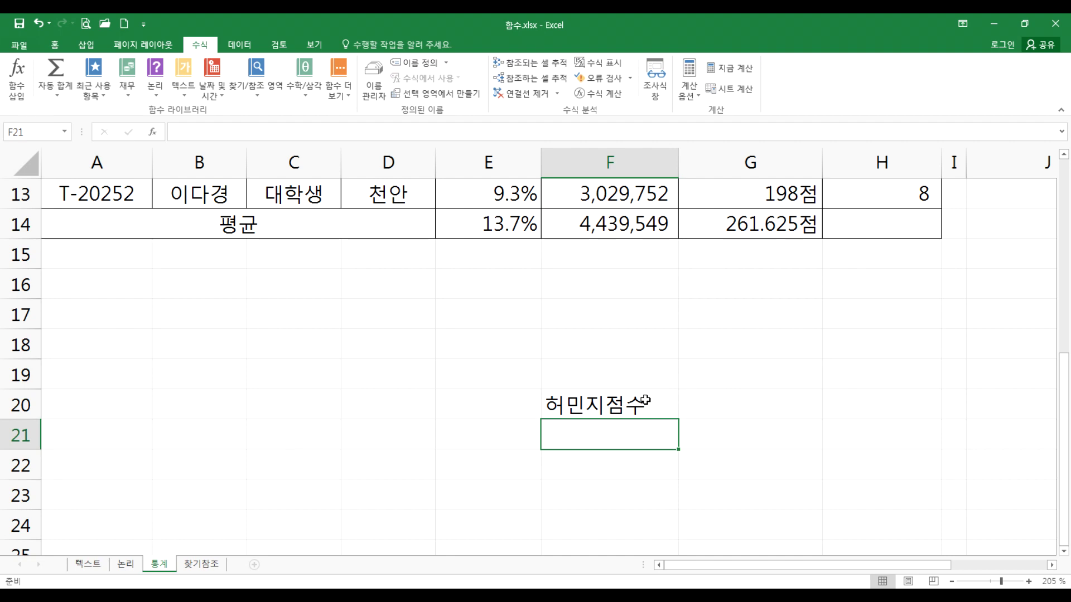
click(621, 404)
scroll(748, 306, up, 3)
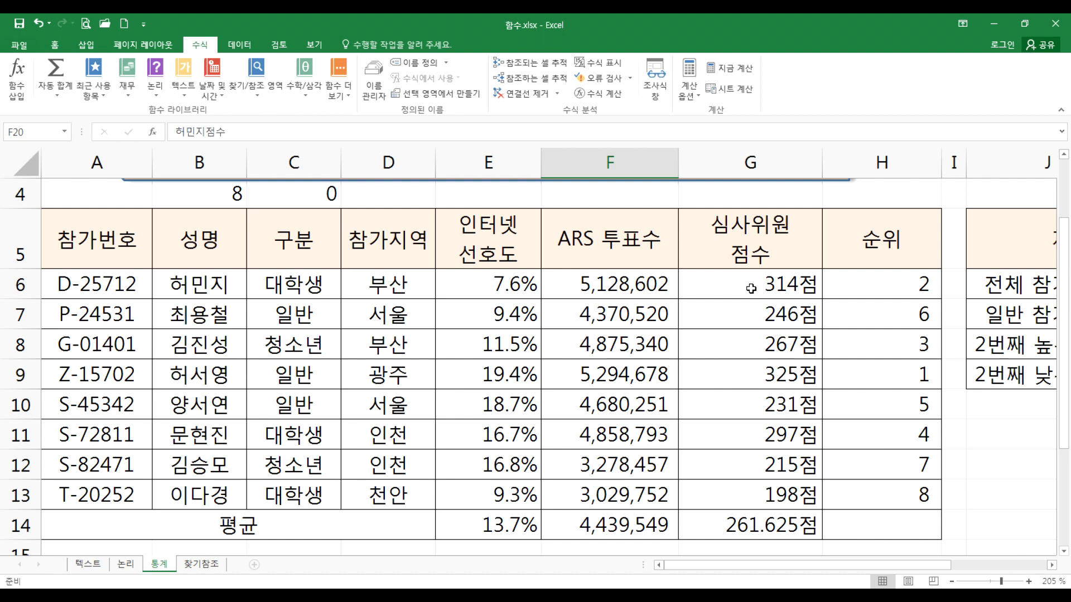
From G6, jump to G3000 via the Name Box, then open Go To with G6 as reference.
click(731, 285)
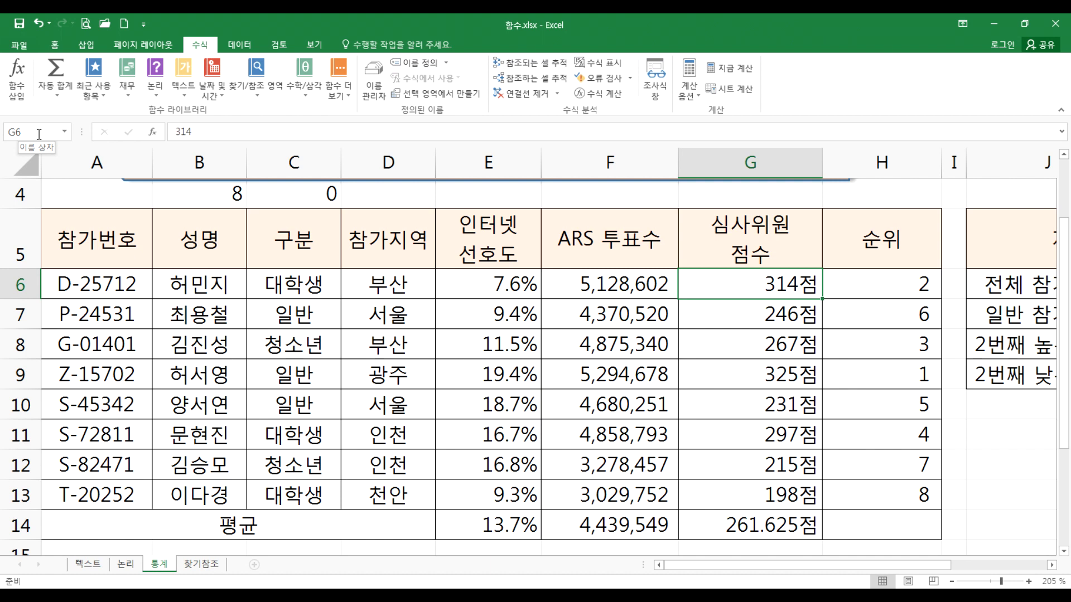
click(39, 134)
text(G)
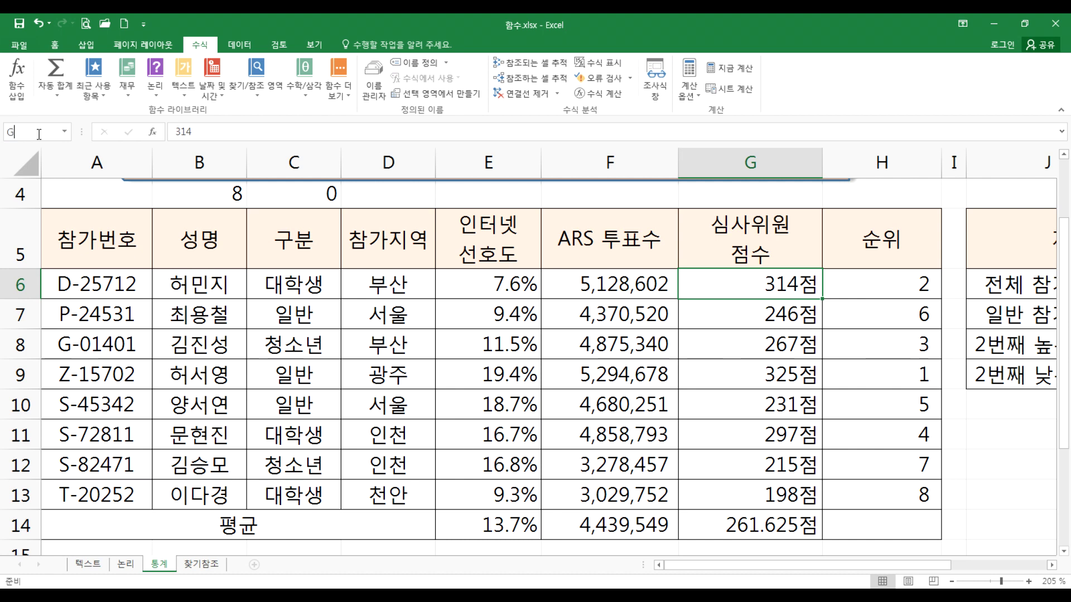
key(Return)
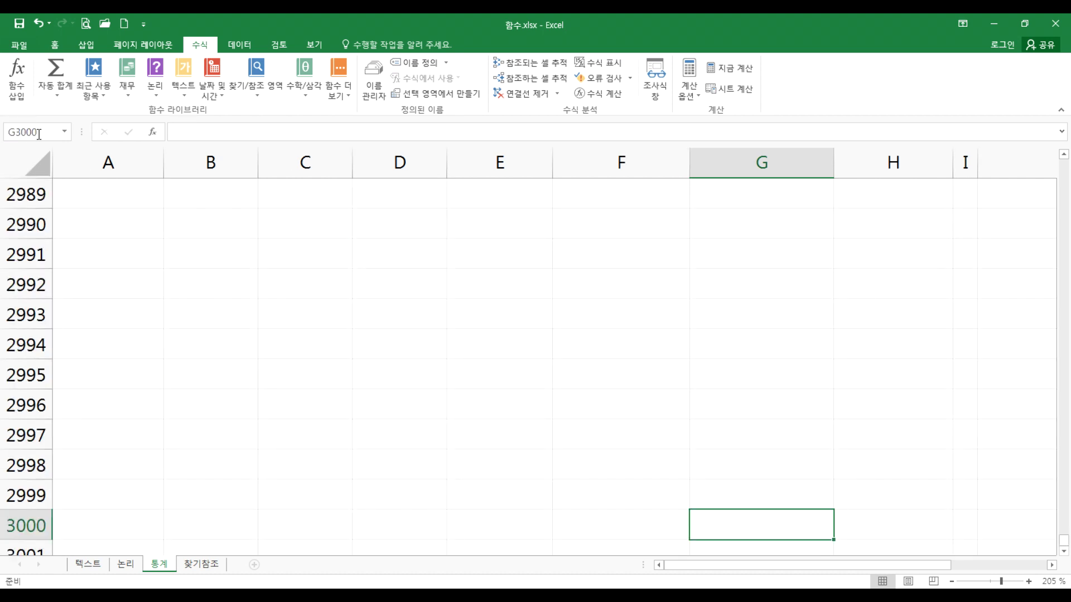
scroll(564, 243, down, 1)
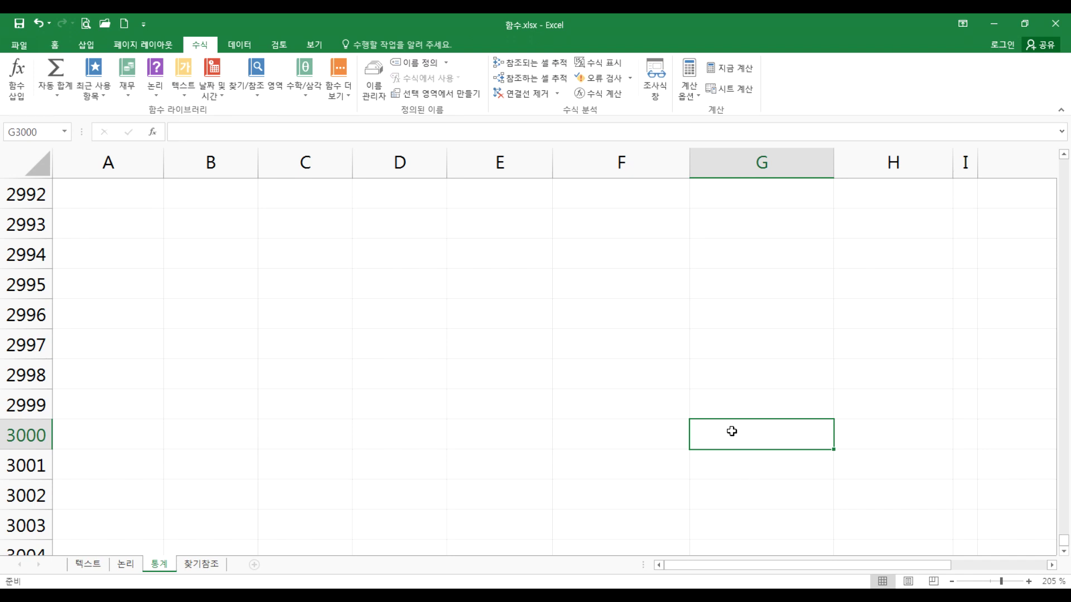
key(F5)
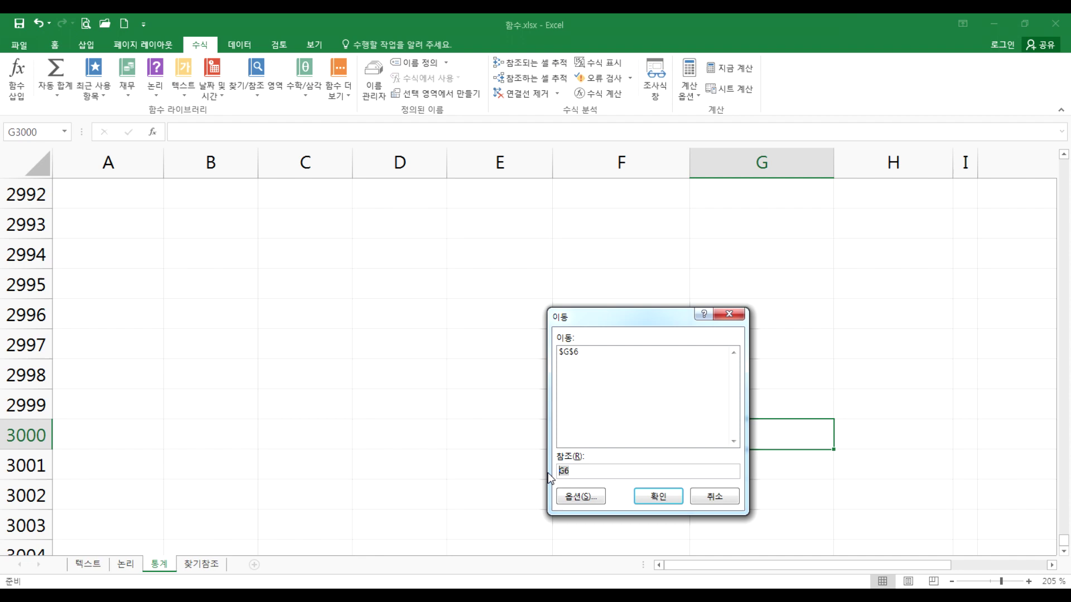
Give cell G6 (314점) a defined name for the first contestant's score, then select H6:H13.
key(Escape)
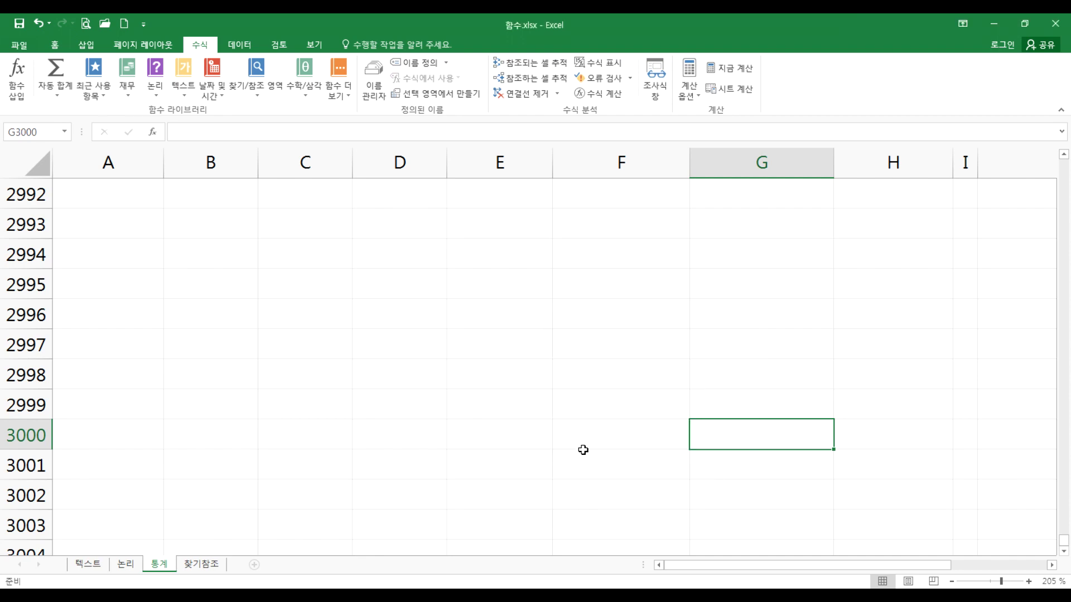
key(ctrl+Home)
click(745, 374)
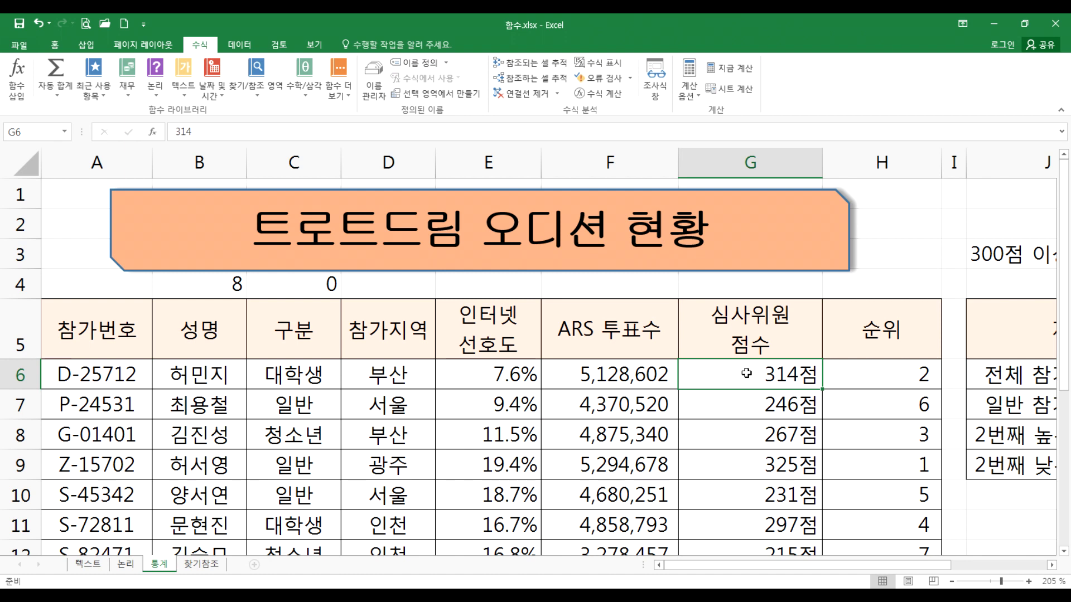
click(27, 133)
text(G)
text(ㅜ)
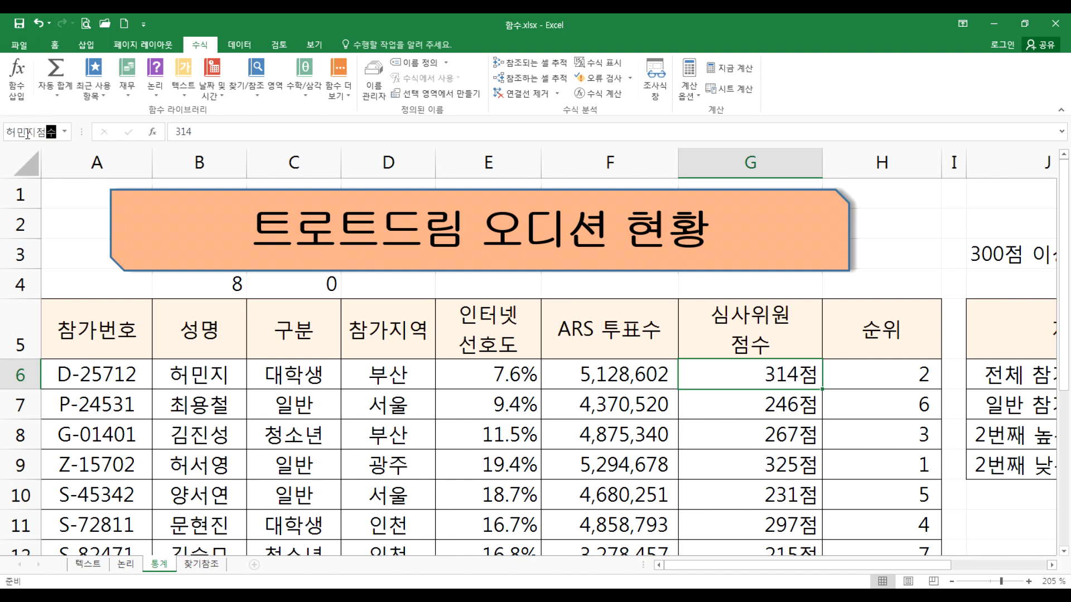
key(Return)
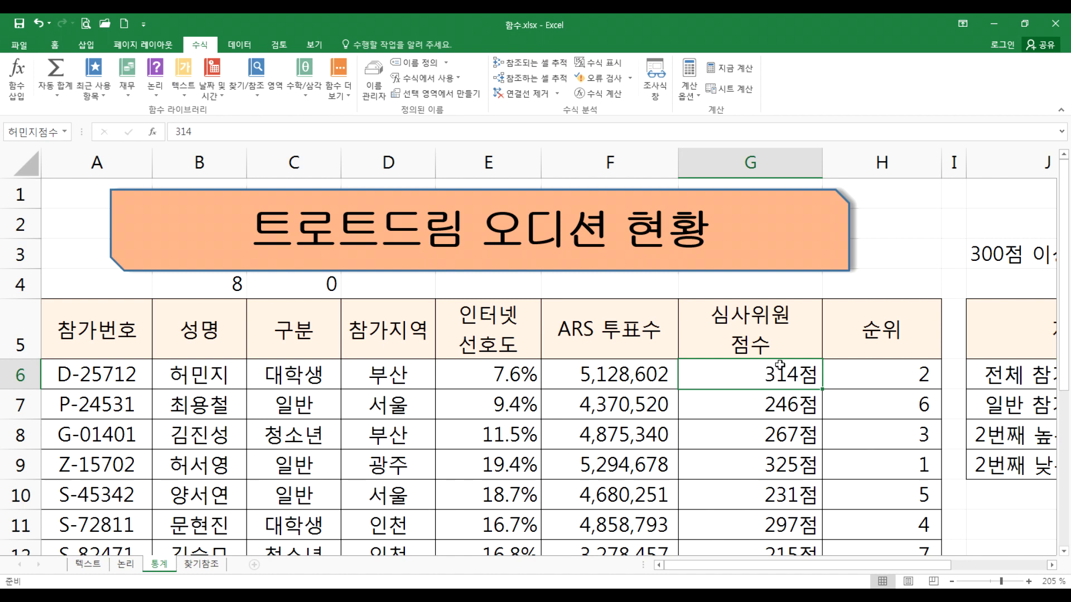
scroll(865, 356, down, 1)
drag(873, 284, 884, 494)
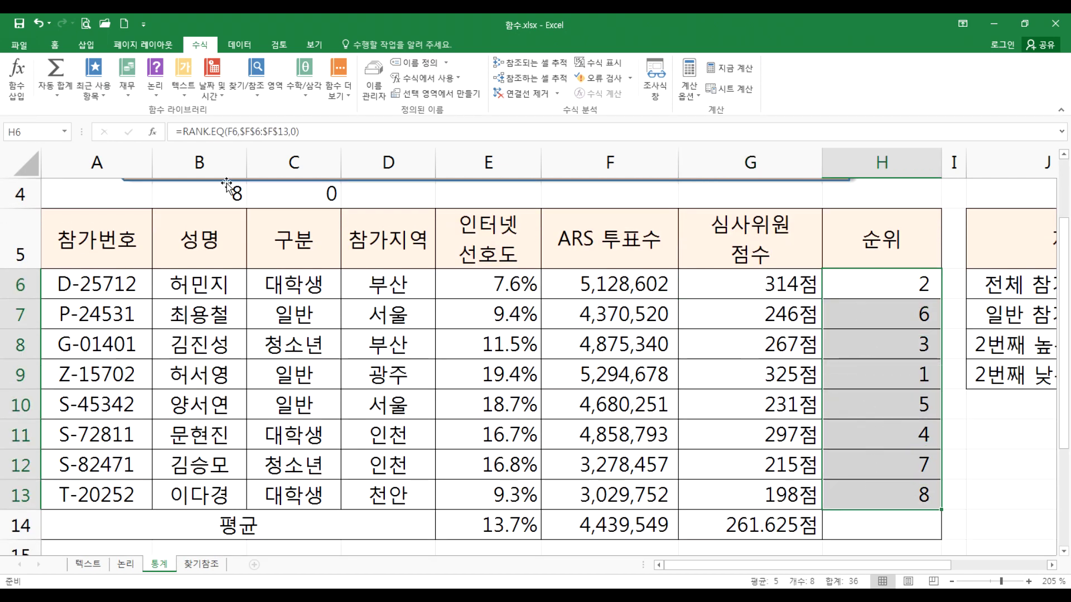
Name the rank range H6:H13 '순위' in the Name Box.
click(46, 131)
text(순위)
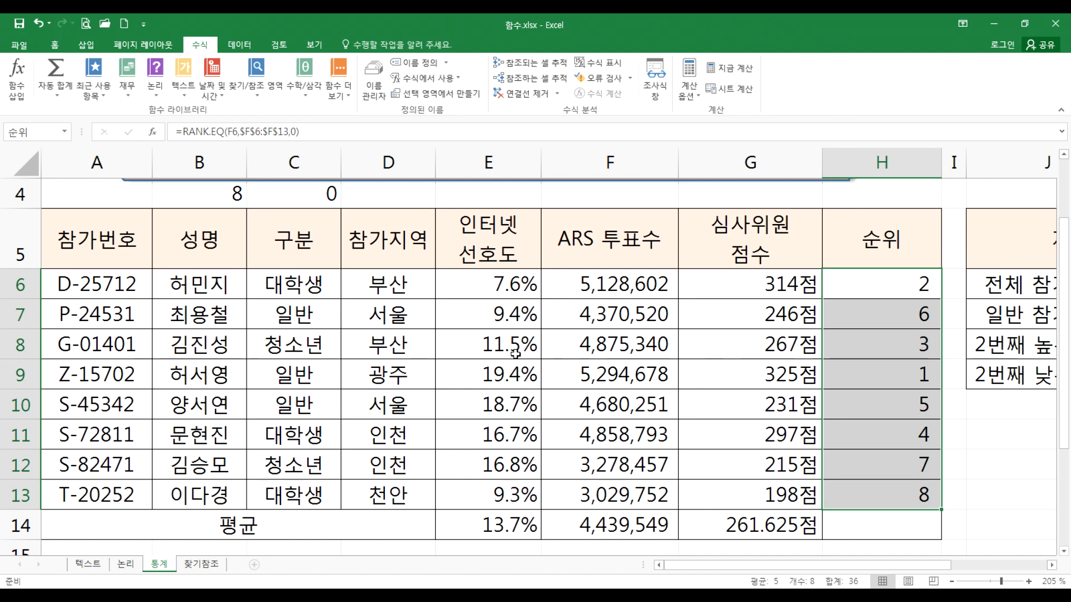
scroll(385, 394, down, 4)
click(232, 373)
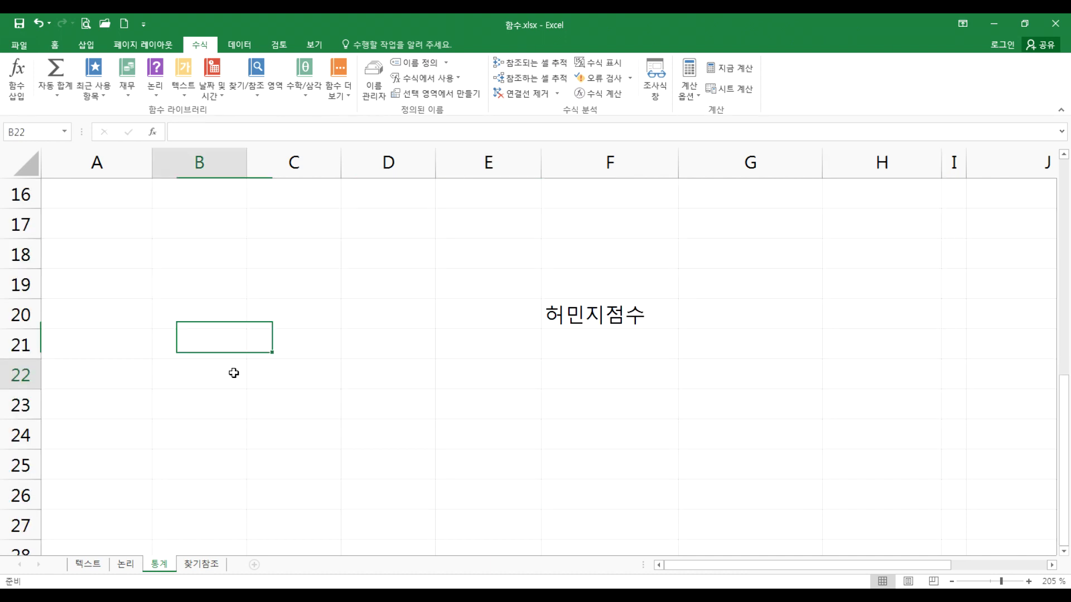
Test both defined names from the Name Box list, jumping to G6 and to H6:H13.
click(64, 134)
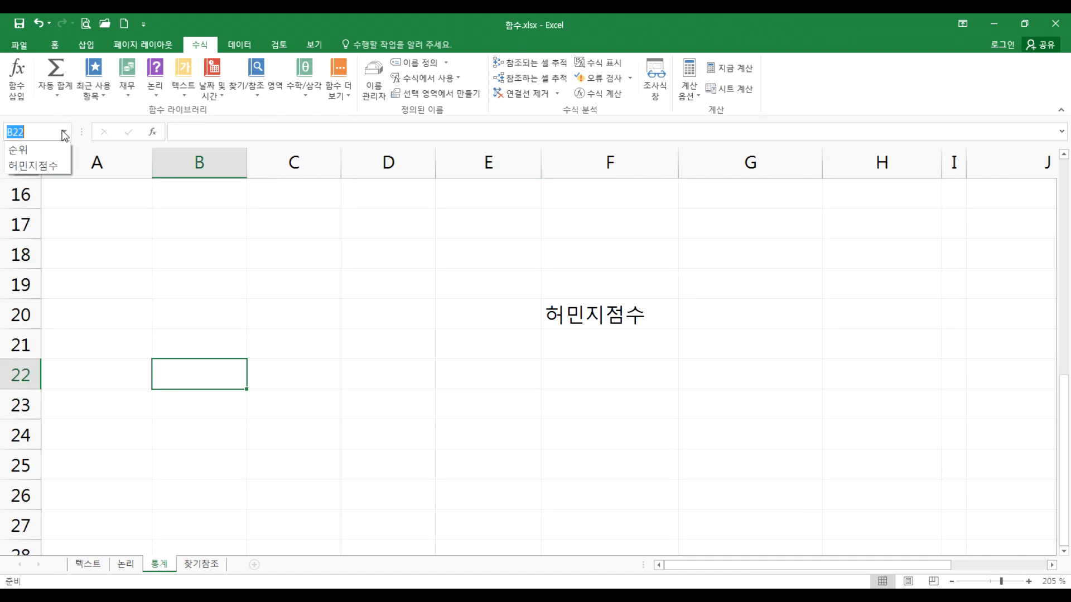
click(33, 166)
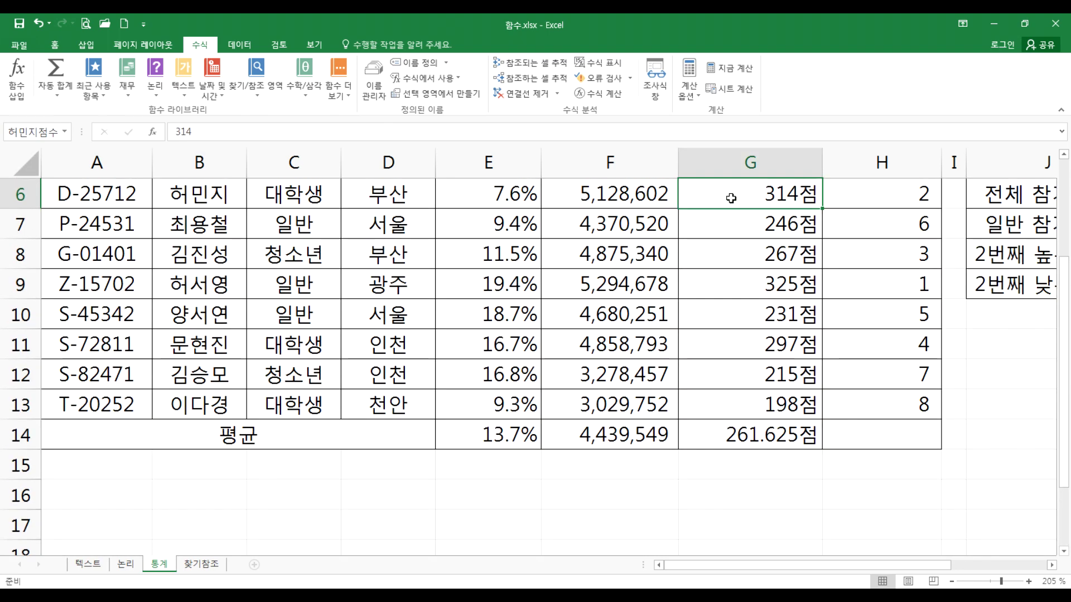
scroll(235, 357, down, 8)
drag(199, 314, 199, 283)
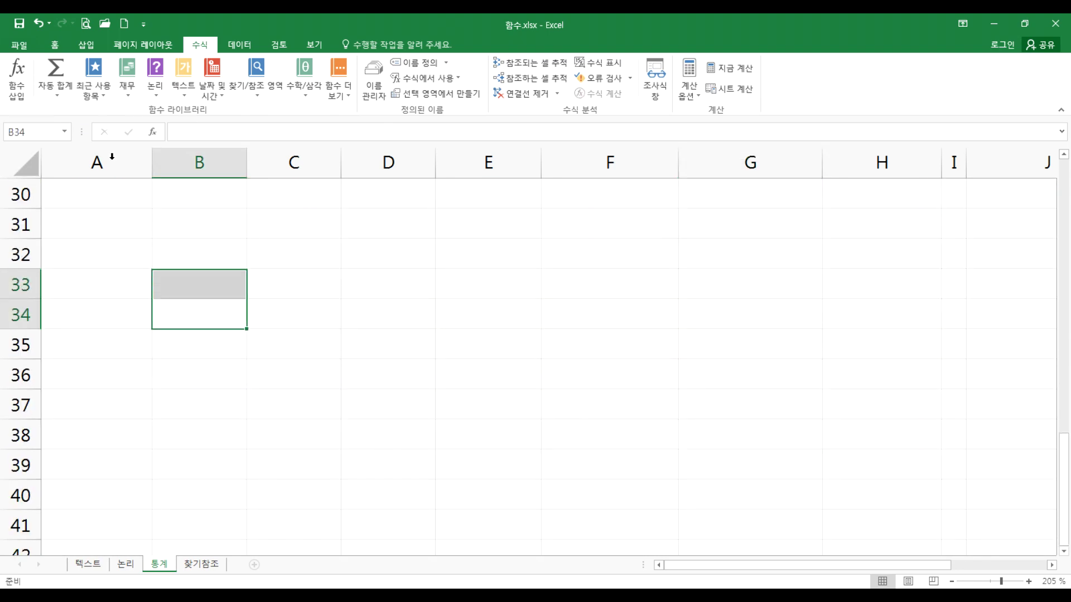
click(65, 132)
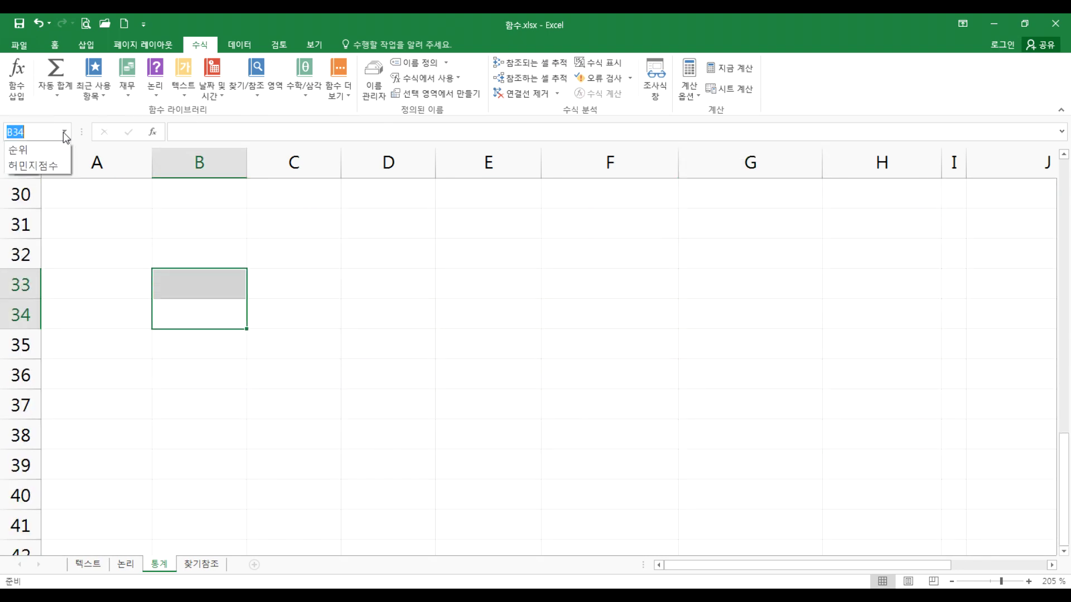
click(22, 150)
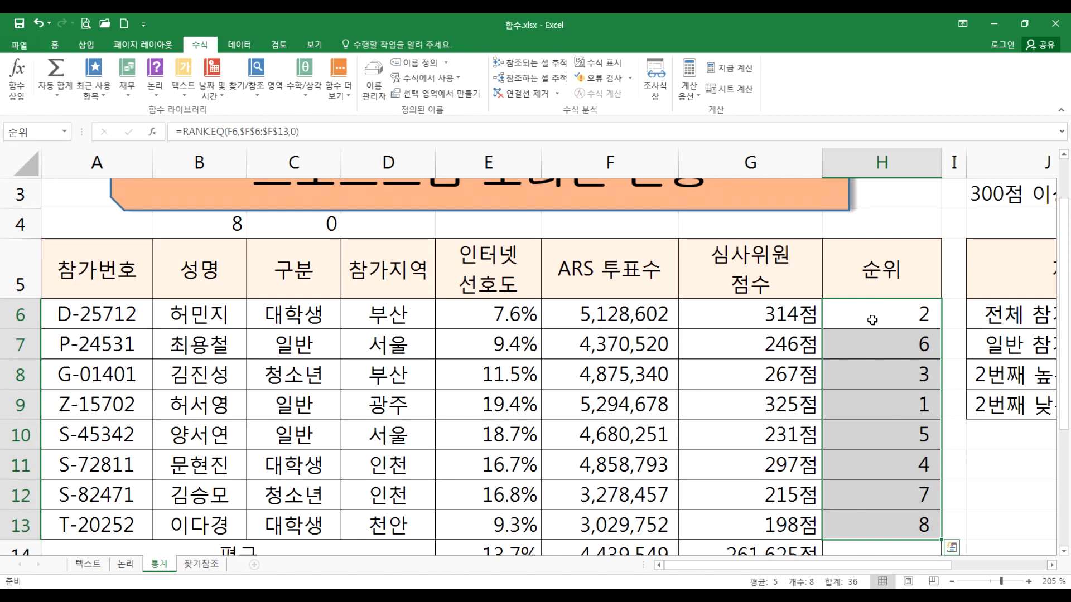
scroll(873, 321, down, 1)
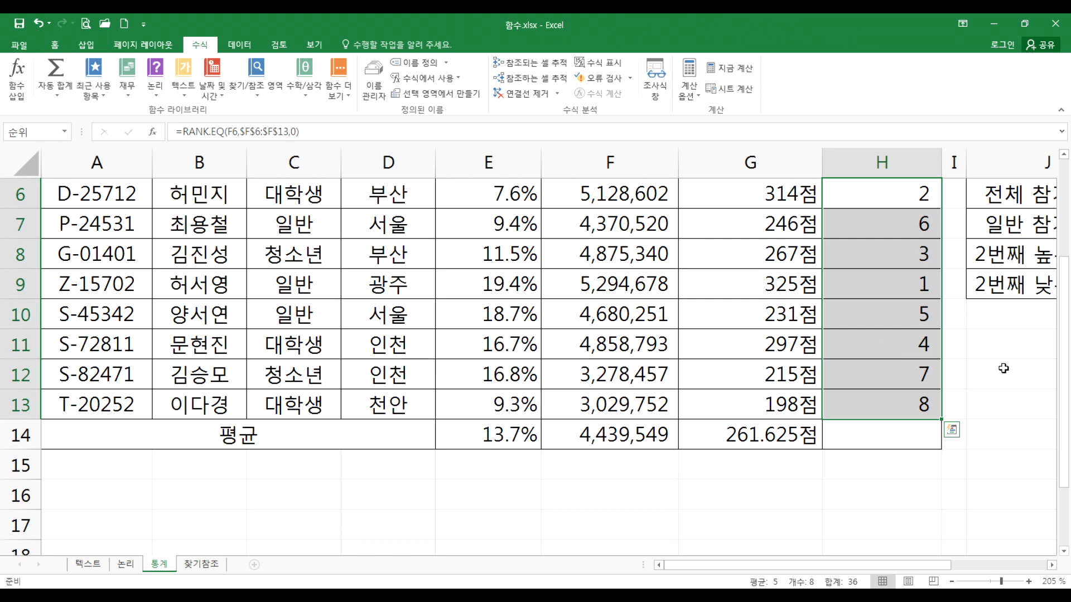
click(999, 363)
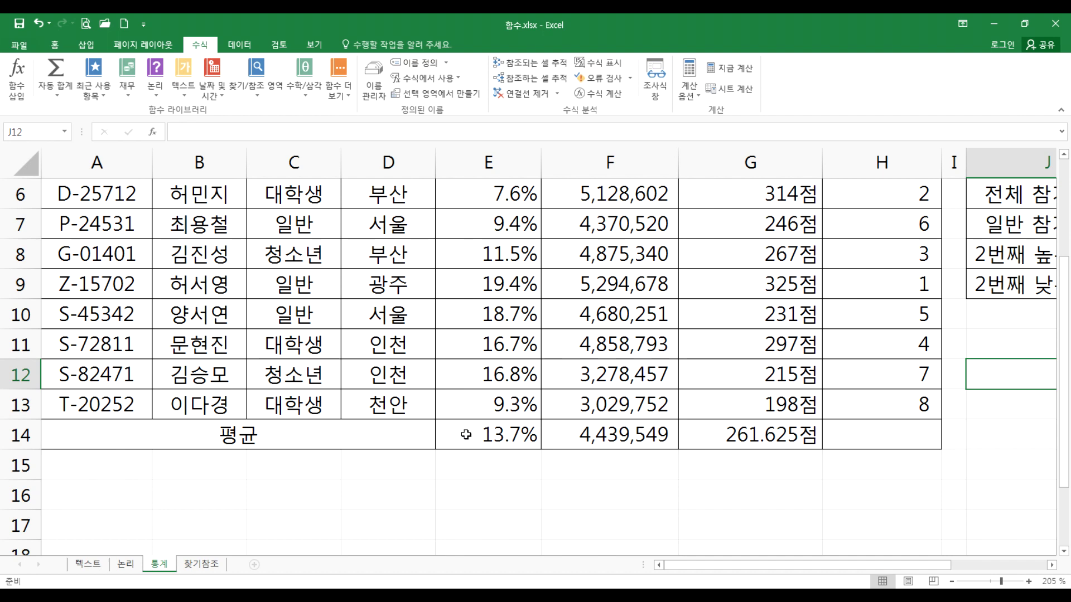
Select the contestant names B6:B13 and name them '성명'.
scroll(494, 433, up, 1)
drag(219, 310, 220, 527)
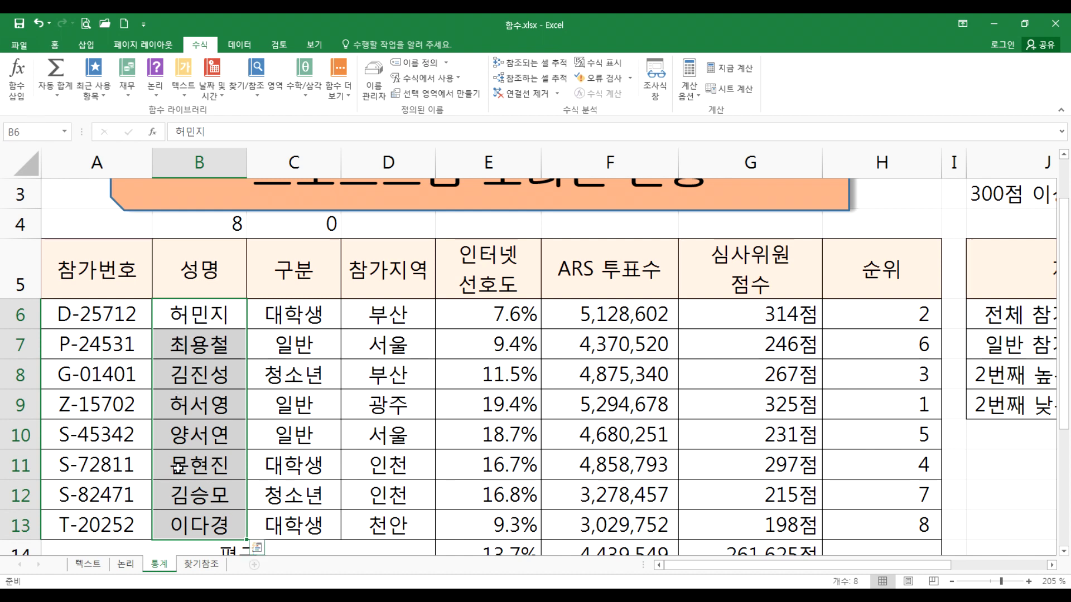
click(35, 132)
text(성명)
key(Return)
Check that 성명 jumps to B6:B13 from the Name Box list, then select F20.
scroll(420, 361, down, 3)
click(396, 366)
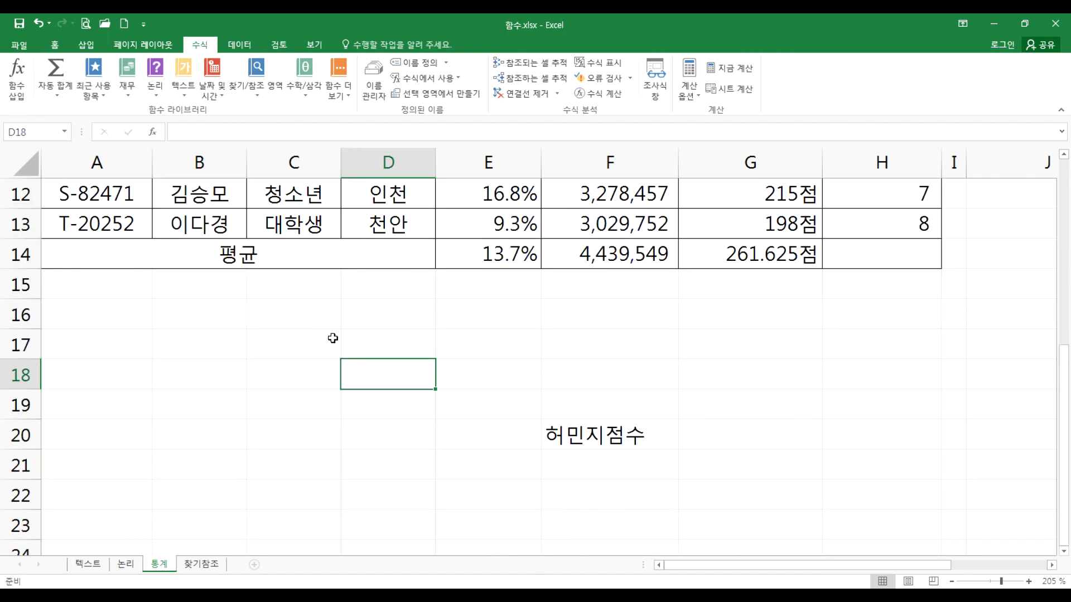
click(65, 132)
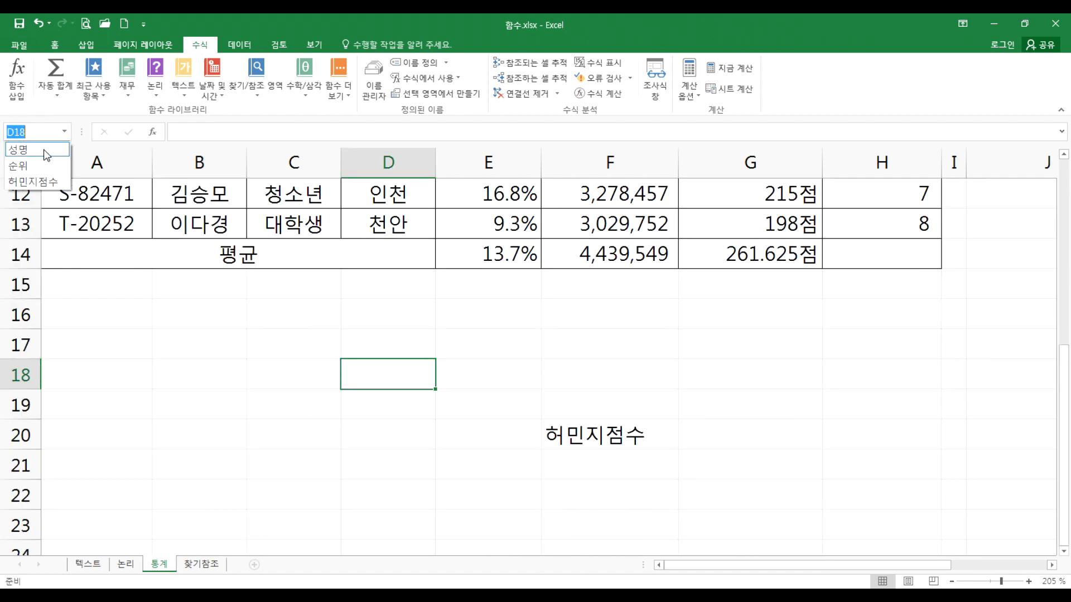
click(19, 149)
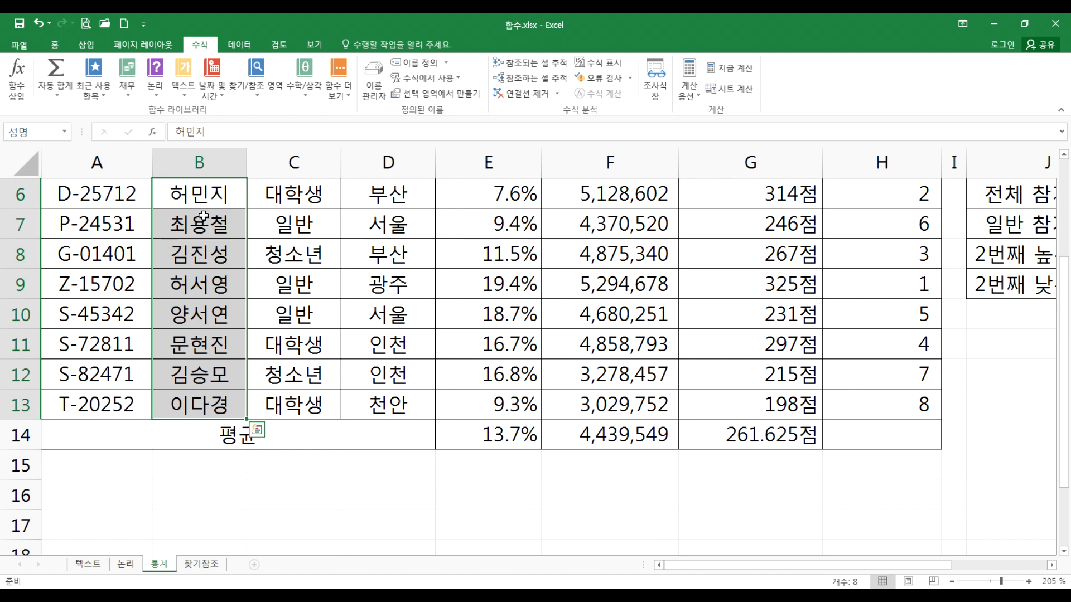
scroll(206, 237, down, 4)
click(575, 257)
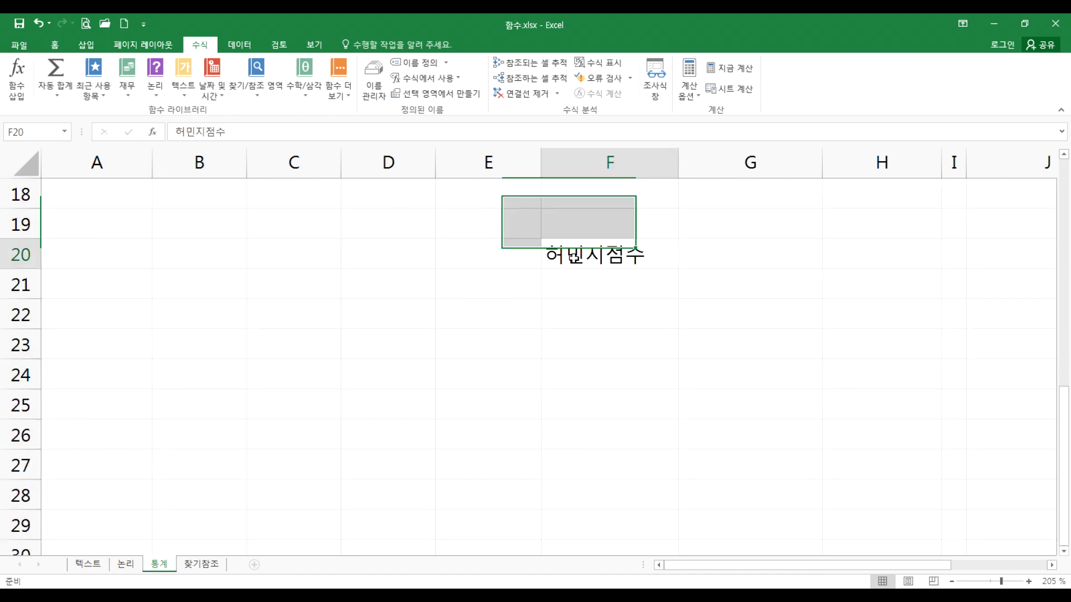
Replace F20's text with =COUNTA(성명), returning 8, and review the formula.
key(Delete)
text(=COUNTA(성명))
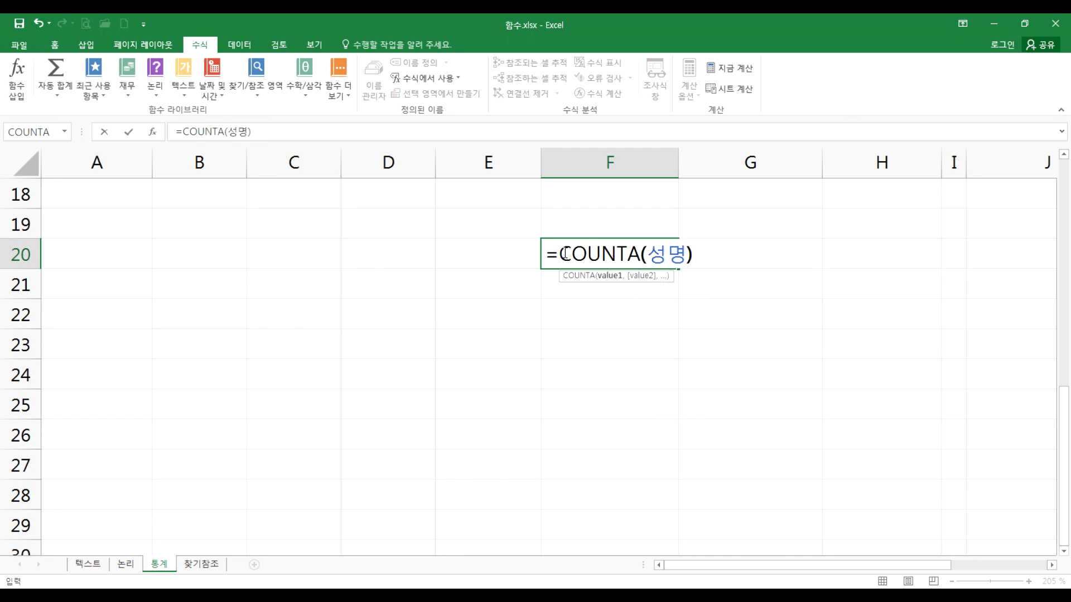
right_click(572, 259)
click(732, 341)
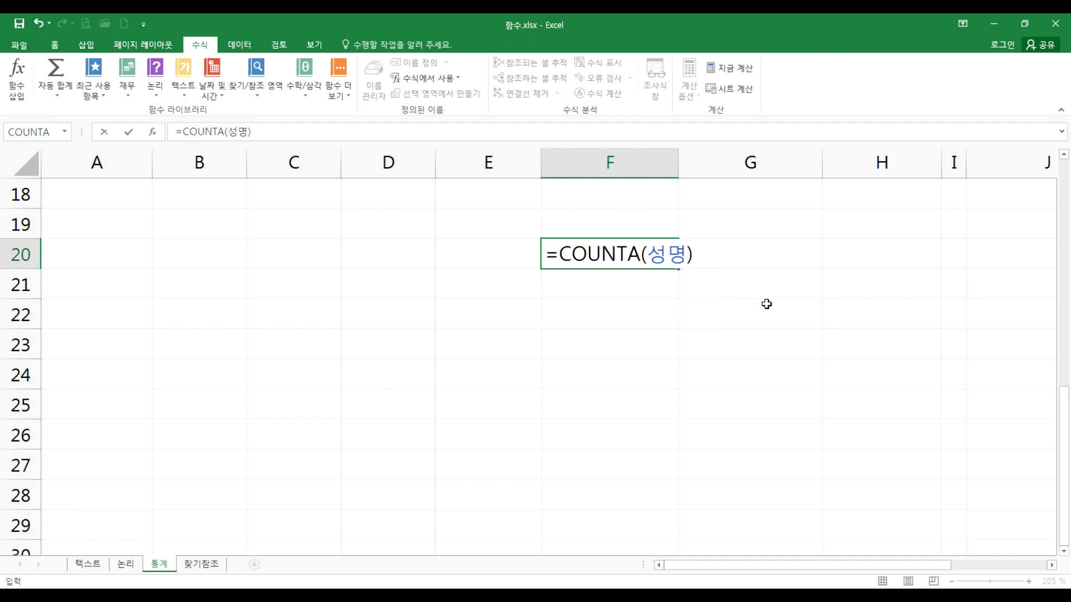
key(Return)
click(664, 259)
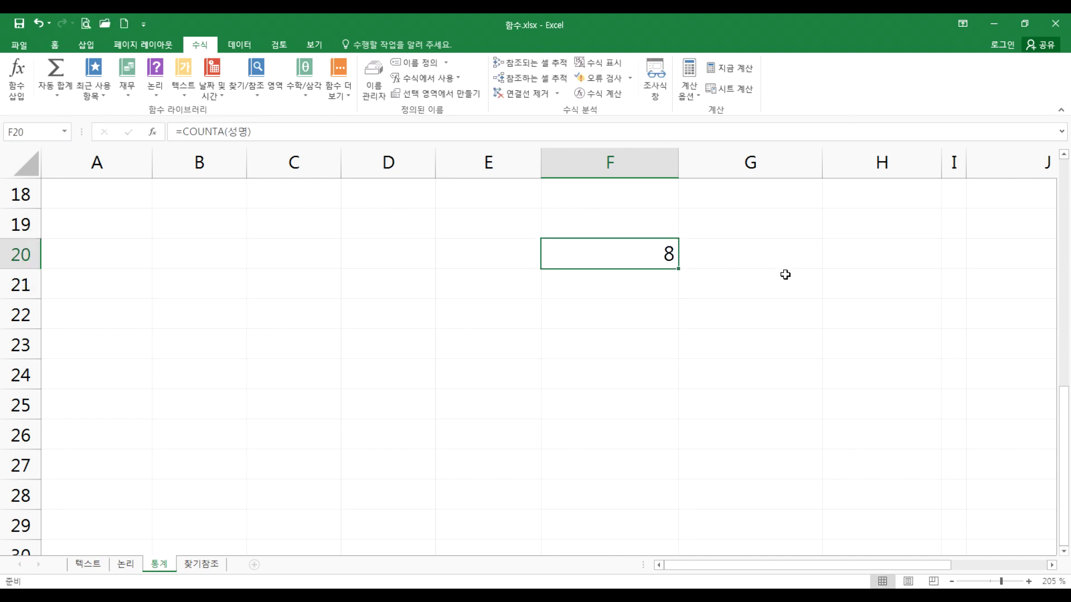
key(F2)
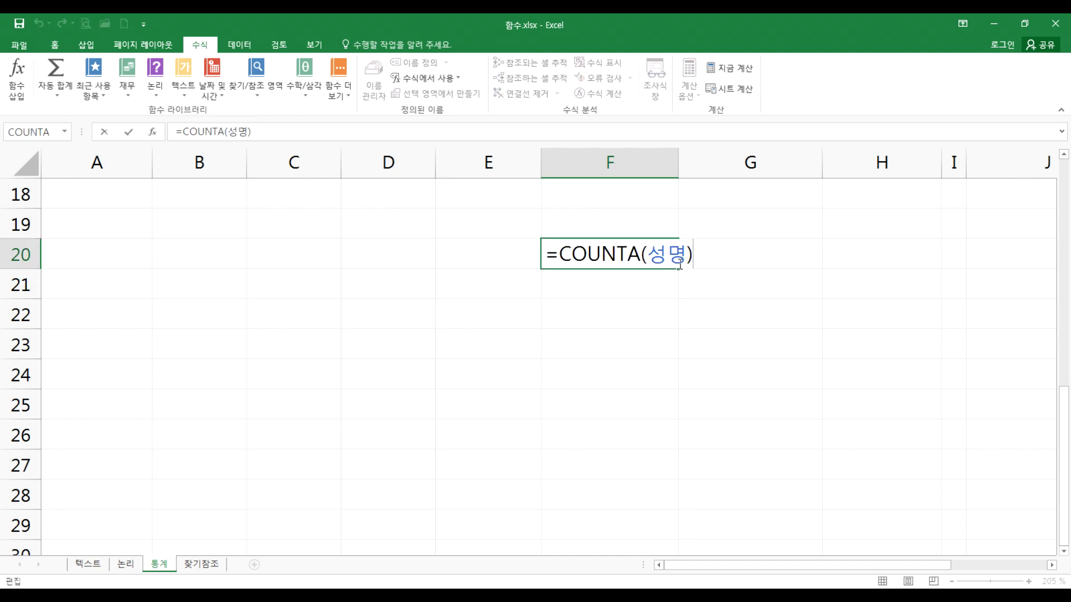
key(Escape)
scroll(717, 248, up, 6)
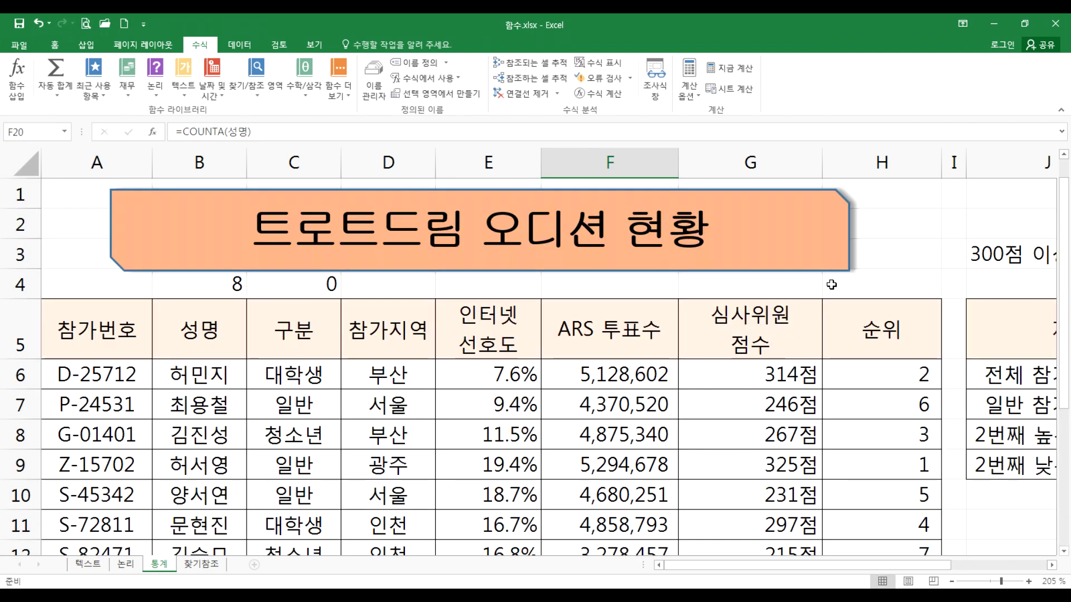
Inspect K6's count formula and its B6:B13 reference, cancelling without changes.
drag(929, 565, 1024, 566)
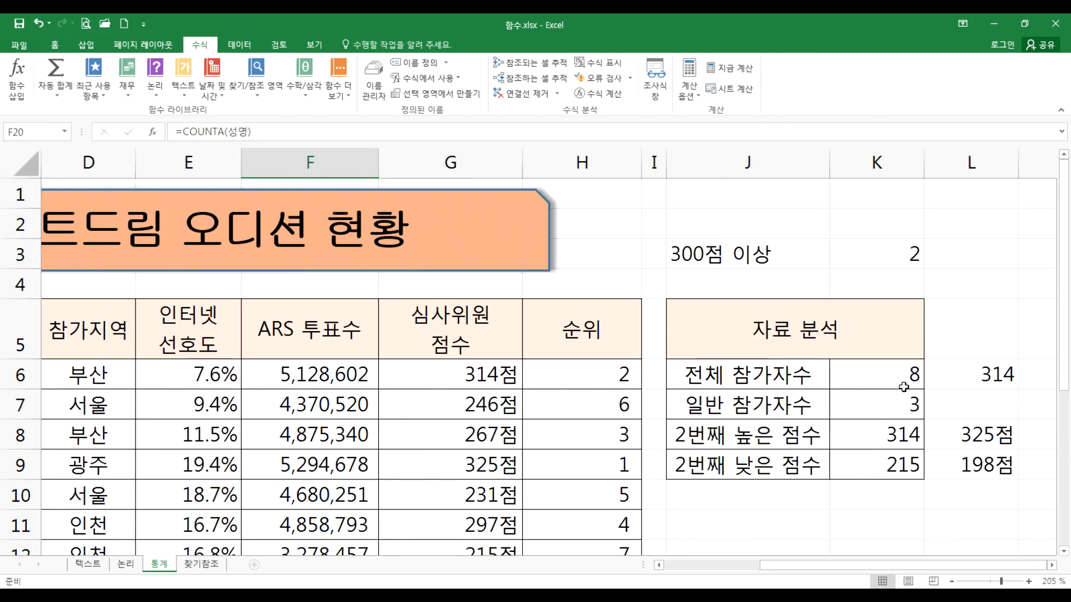
click(847, 374)
key(F2)
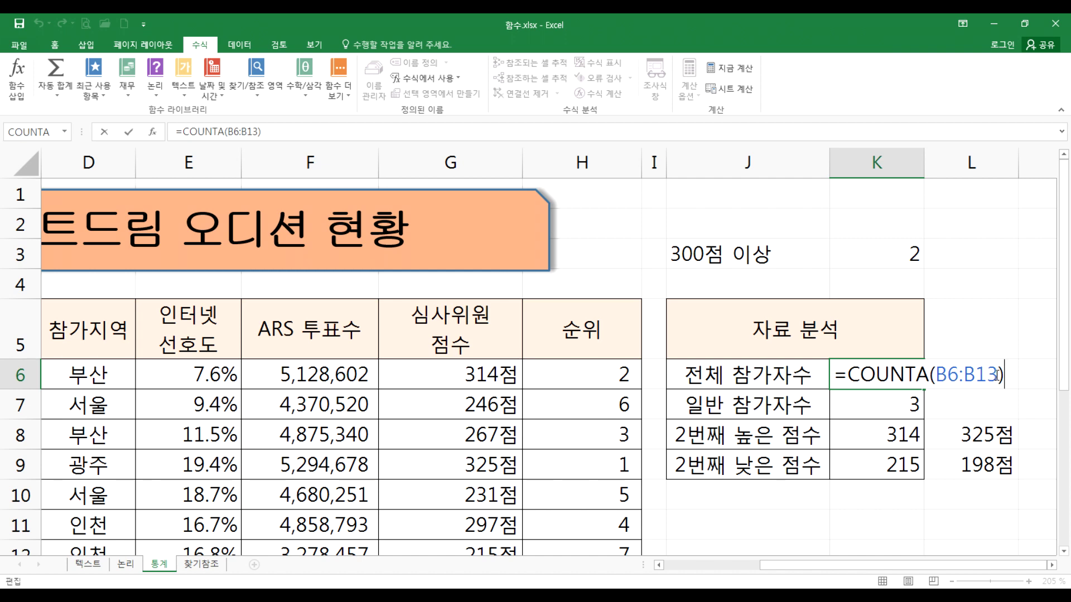
scroll(997, 373, down, 1)
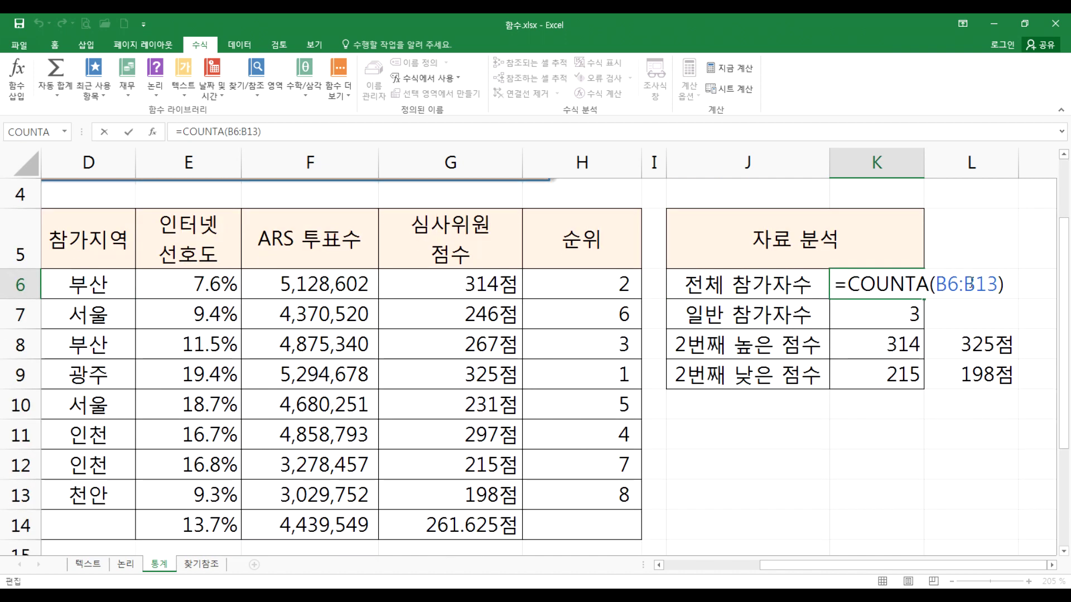
drag(937, 285, 998, 284)
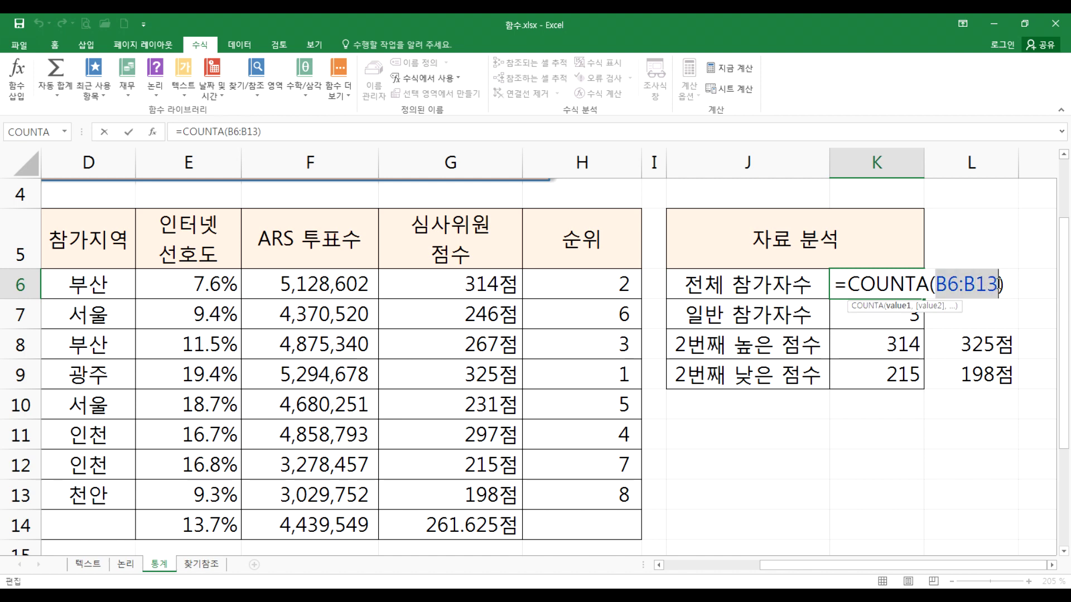
drag(596, 278, 598, 493)
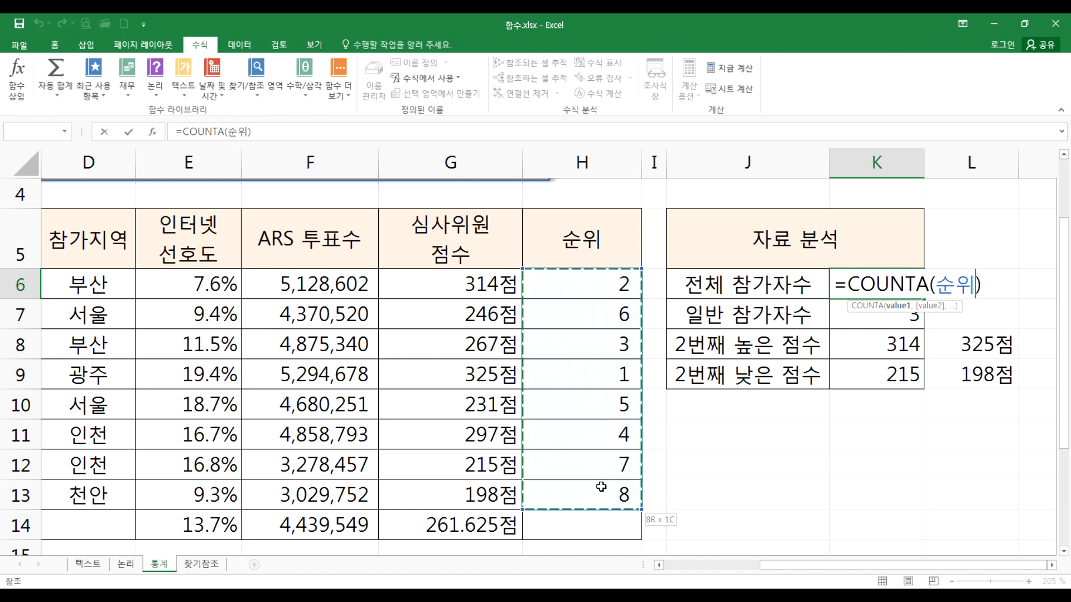
key(Escape)
click(926, 278)
click(884, 283)
key(F2)
drag(939, 284, 998, 284)
key(Escape)
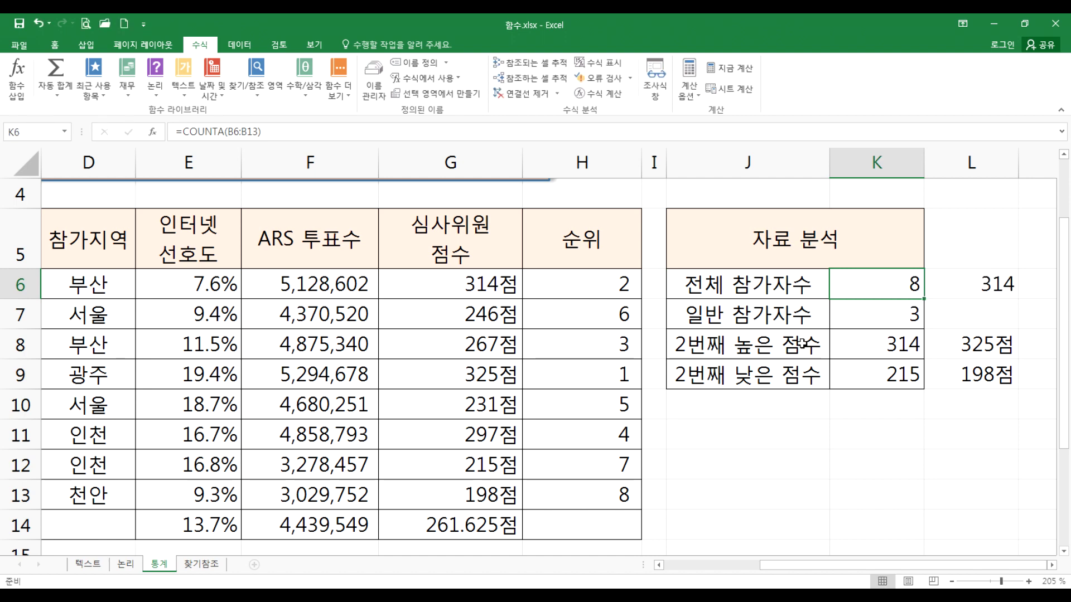
Re-confirm F20's =COUNTA(성명) result of 8 and switch to the Notepad counting notes.
scroll(590, 370, down, 5)
double_click(322, 226)
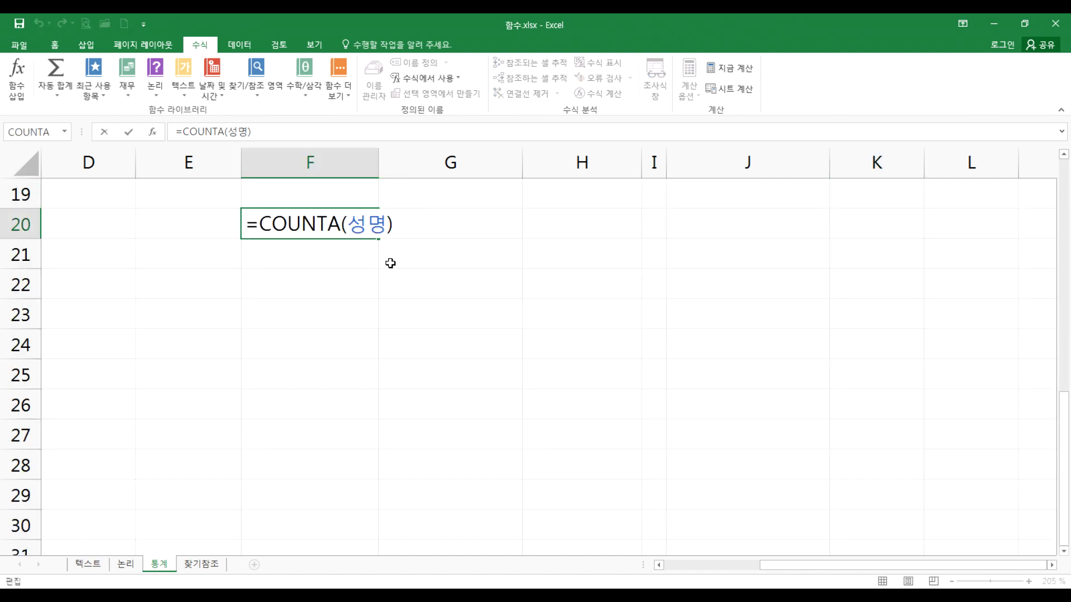
key(Return)
click(331, 225)
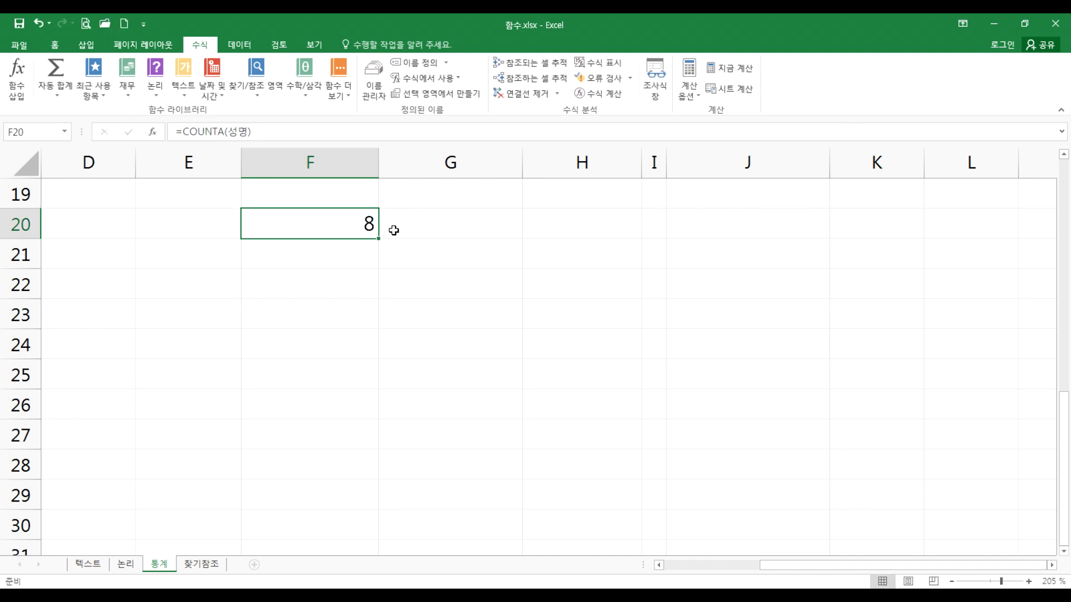
key(alt+Tab)
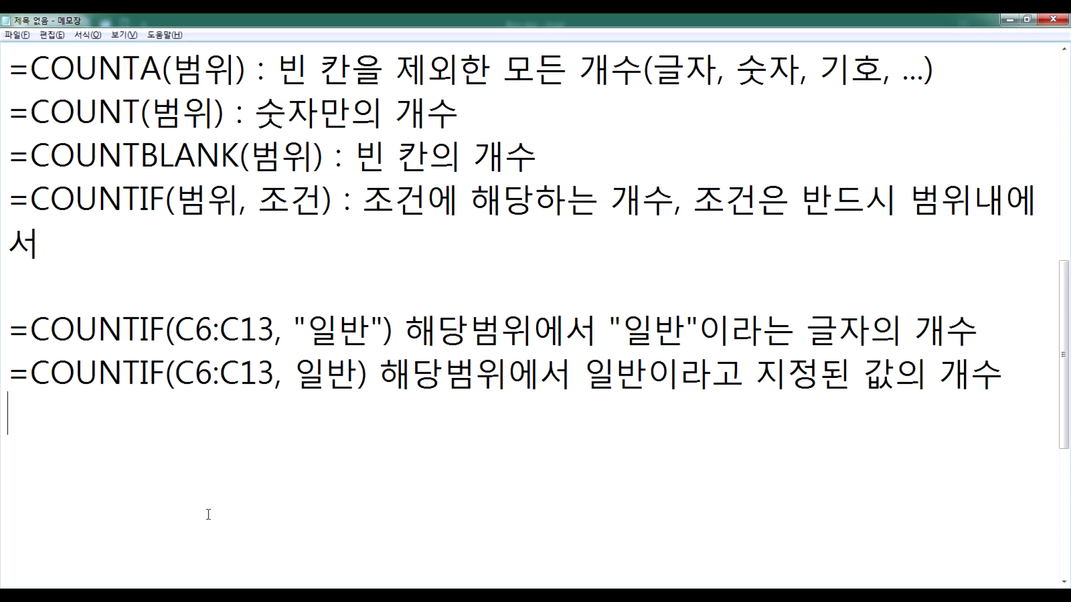
Copy the =COUNTIF(C6:C13, 일반) line from Notepad and return to Excel.
drag(297, 370, 357, 372)
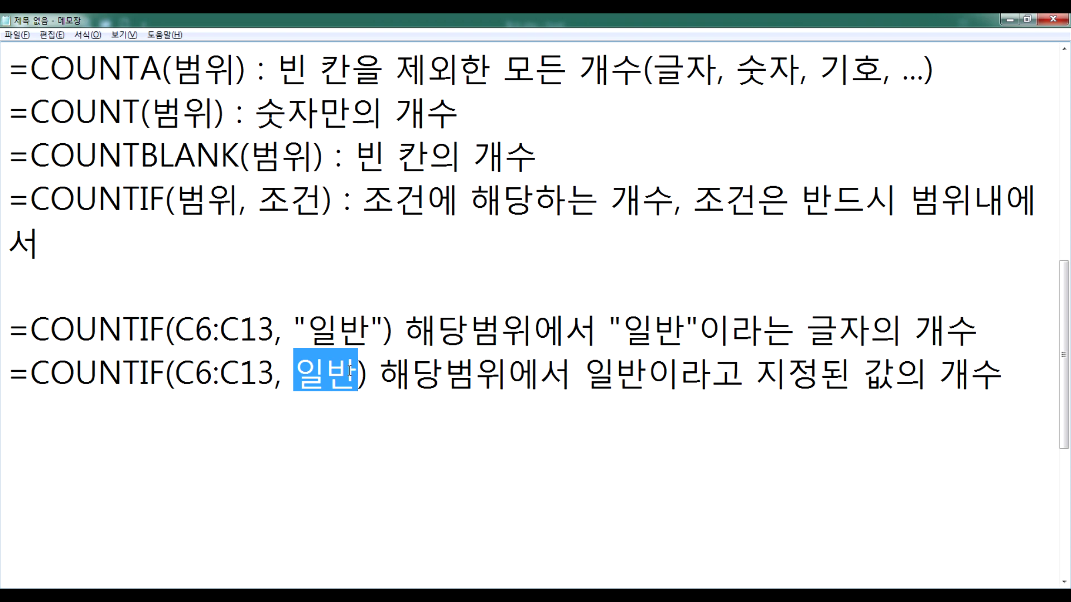
drag(367, 372, 2, 365)
key(ctrl+c)
key(alt+Tab)
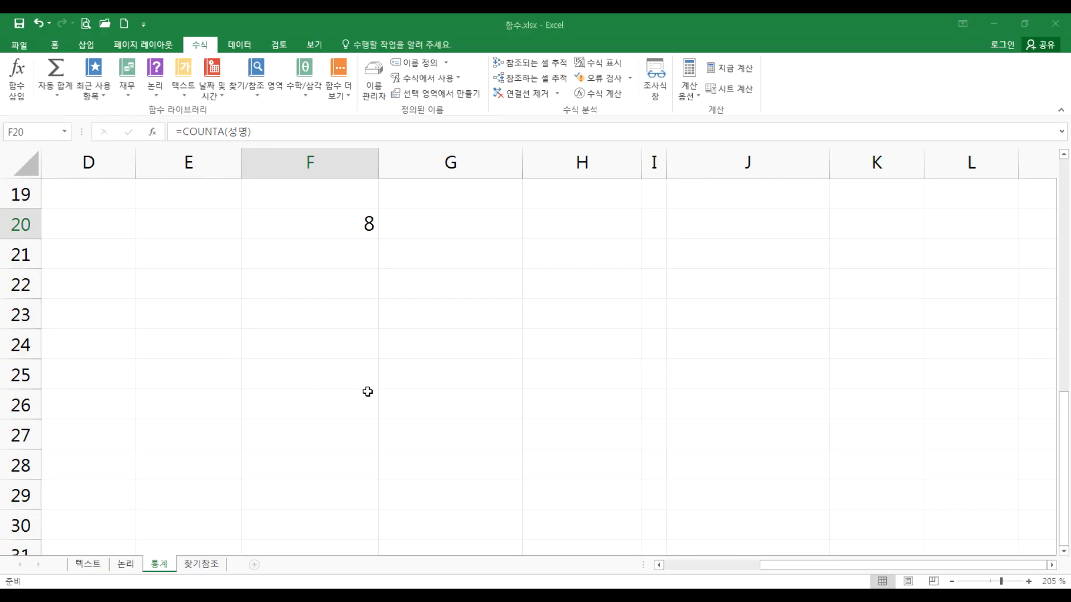
Paste =COUNTIF(C6:C13, 일반) into G20, which returns 0.
click(462, 225)
double_click(462, 225)
key(ctrl+v)
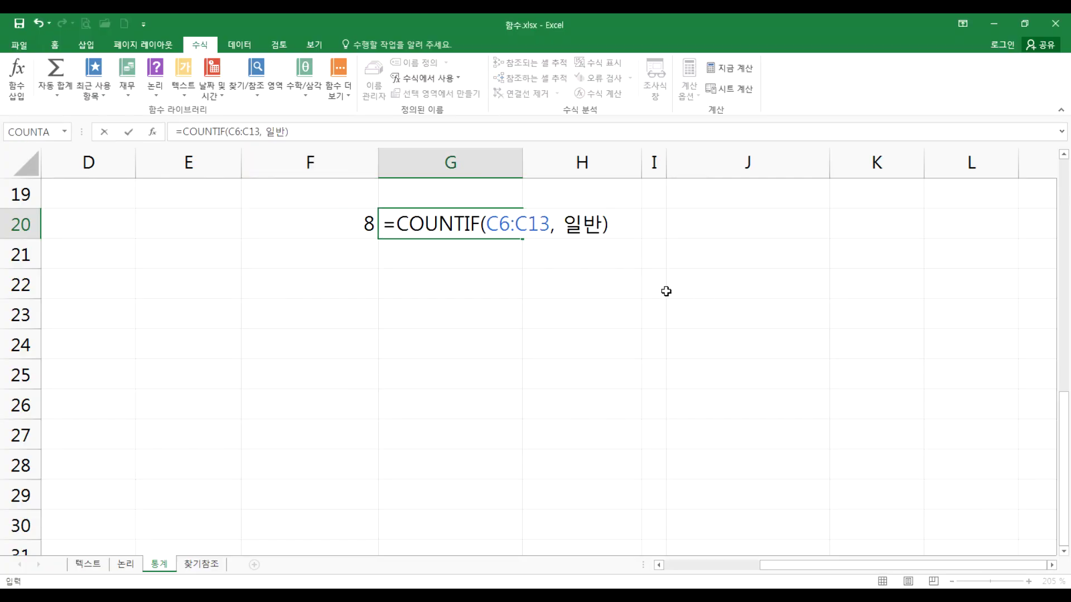
key(Return)
Compare G20's unquoted 일반 criterion with the 일반 entry in C7, leaving the formula unchanged.
click(480, 233)
double_click(479, 233)
drag(562, 226, 600, 226)
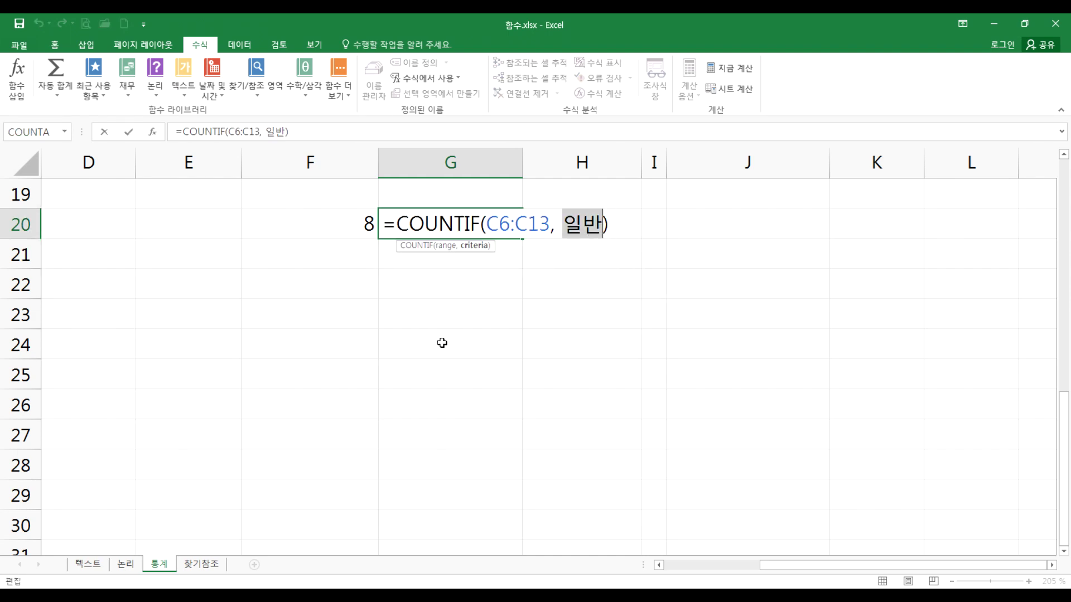
scroll(440, 342, up, 5)
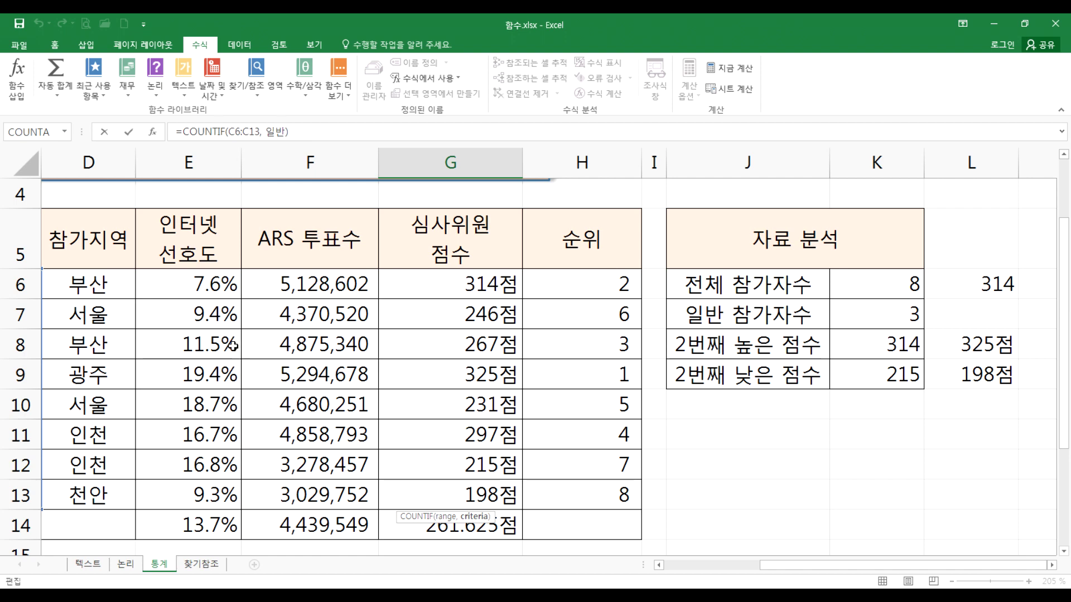
key(Escape)
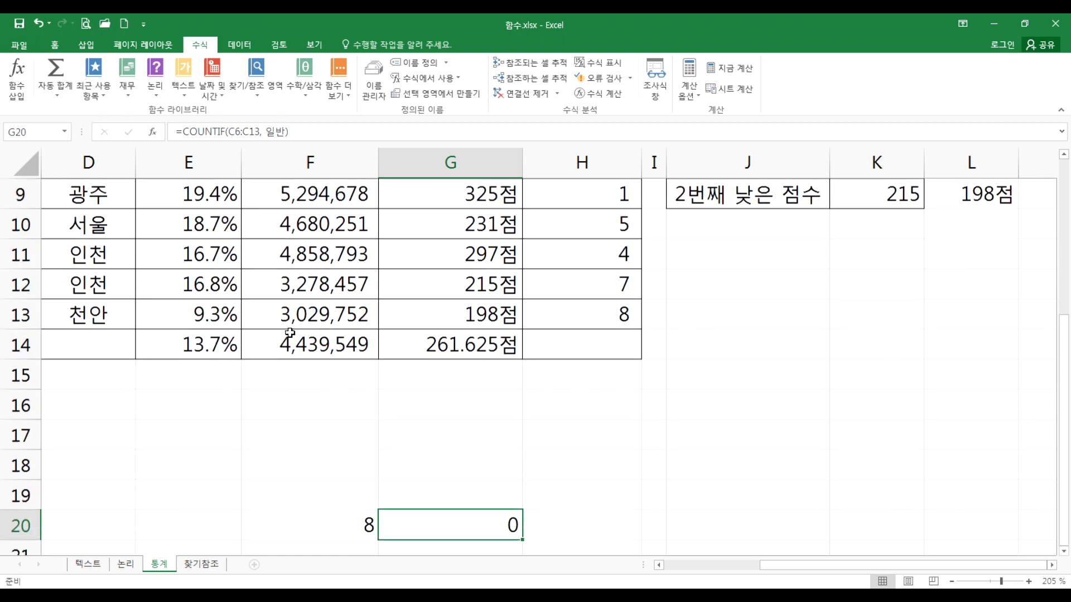
key(Home)
scroll(287, 326, up, 2)
click(287, 343)
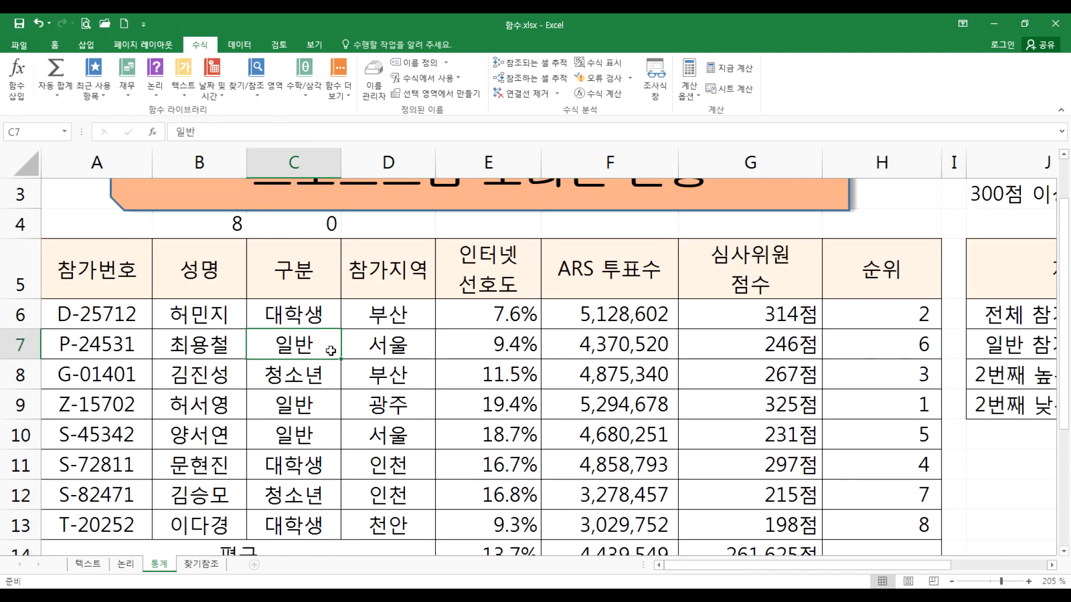
scroll(542, 392, down, 3)
click(782, 425)
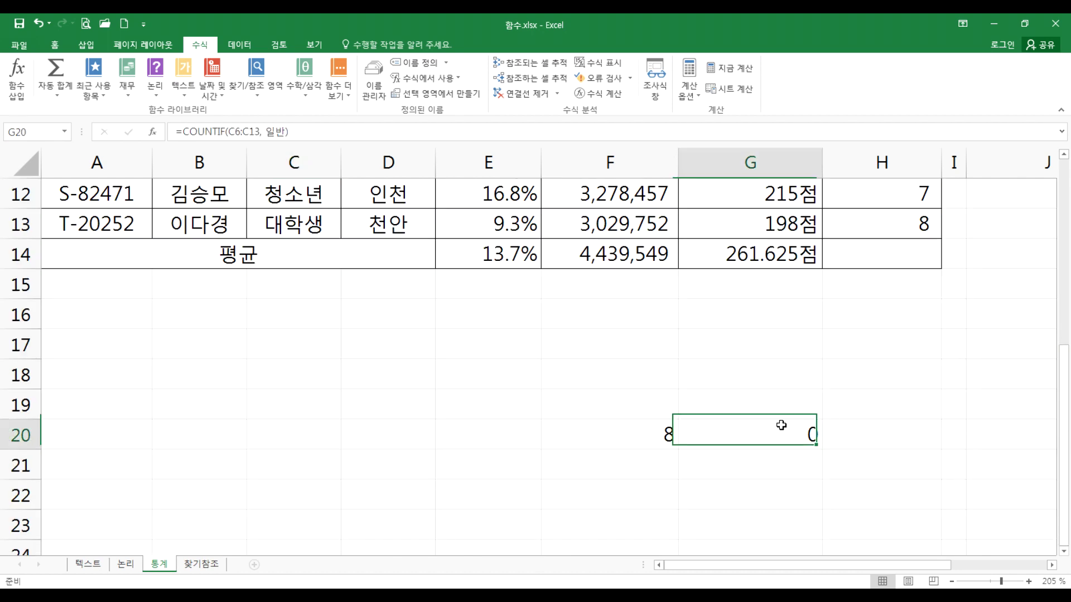
key(F2)
double_click(871, 435)
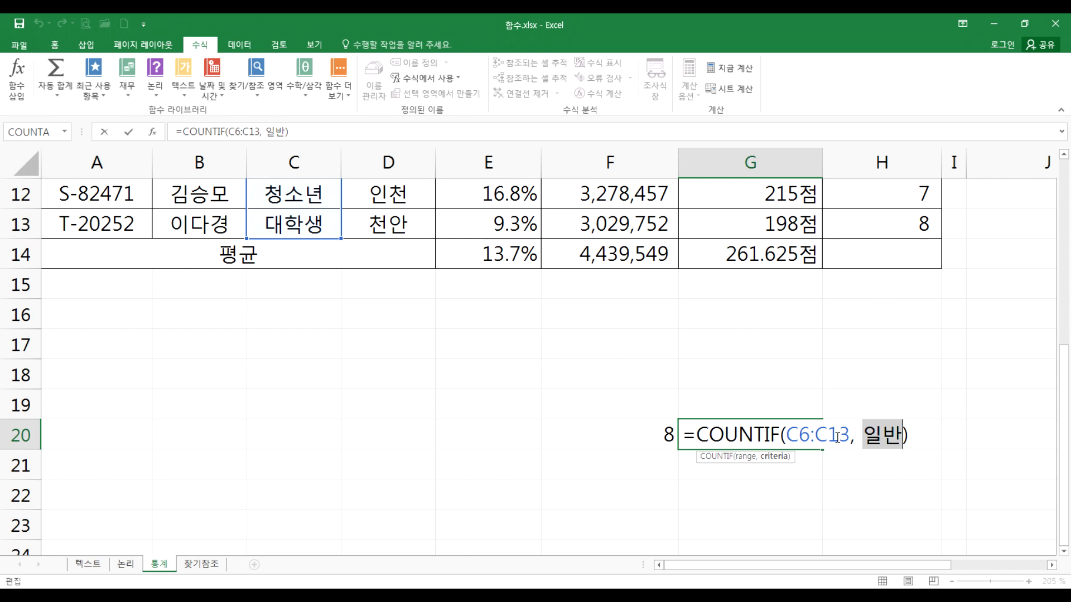
key(Return)
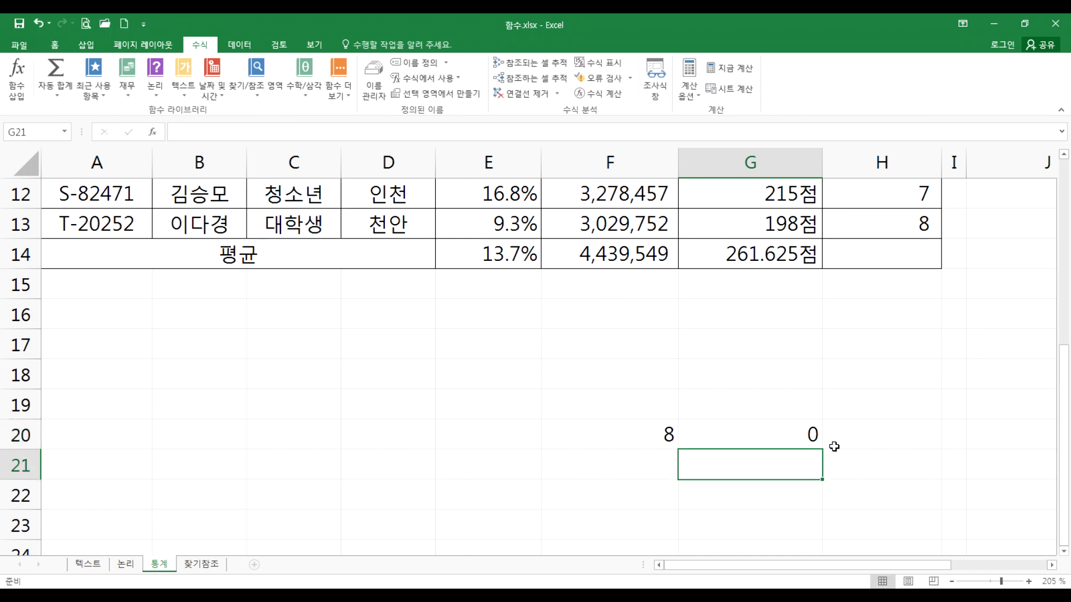
Wrap 일반 in double quotes so G20 reads =COUNTIF(C6:C13, "일반") and returns 3.
click(790, 435)
key(F2)
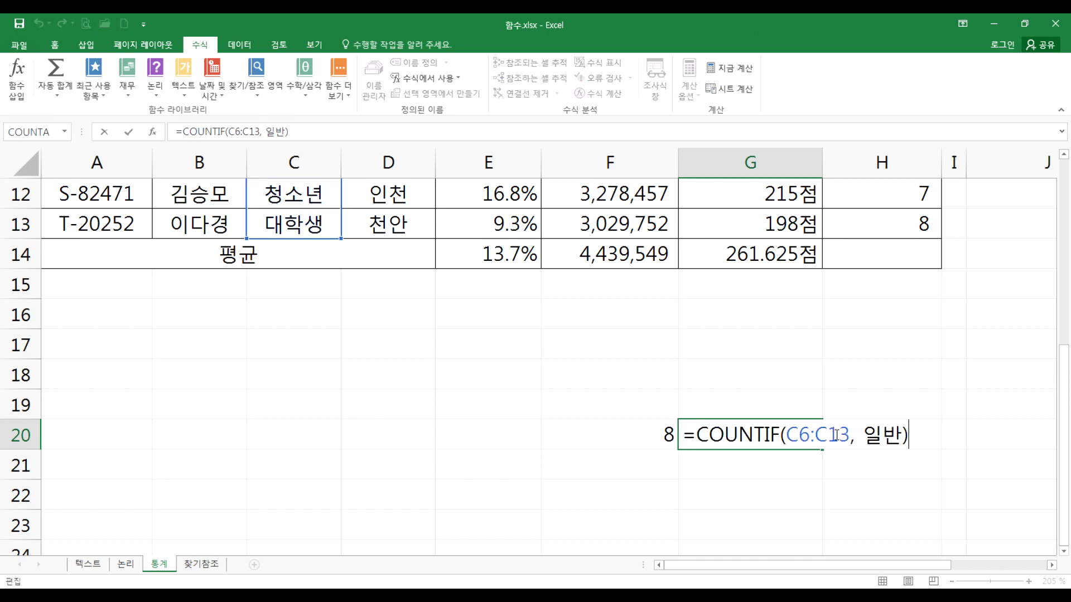
click(863, 435)
text(")
click(907, 434)
text(")
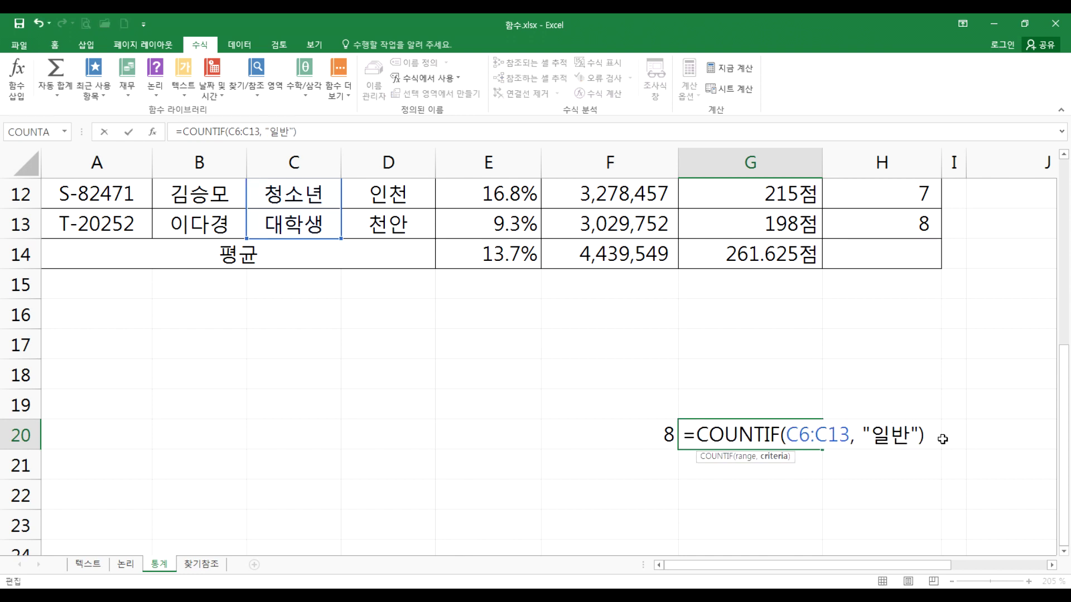
key(Return)
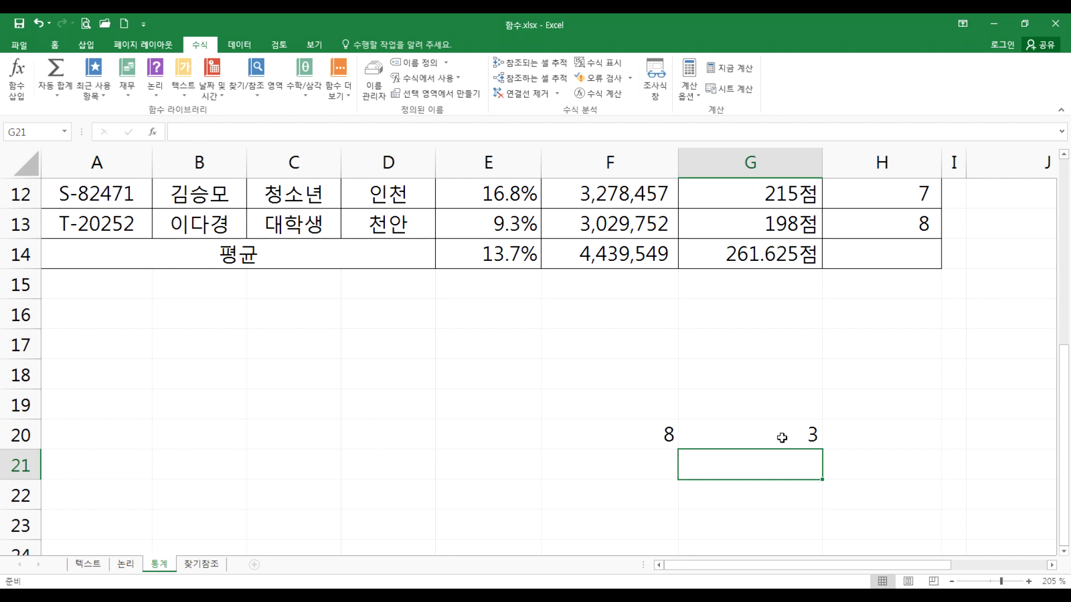
key(alt+Tab)
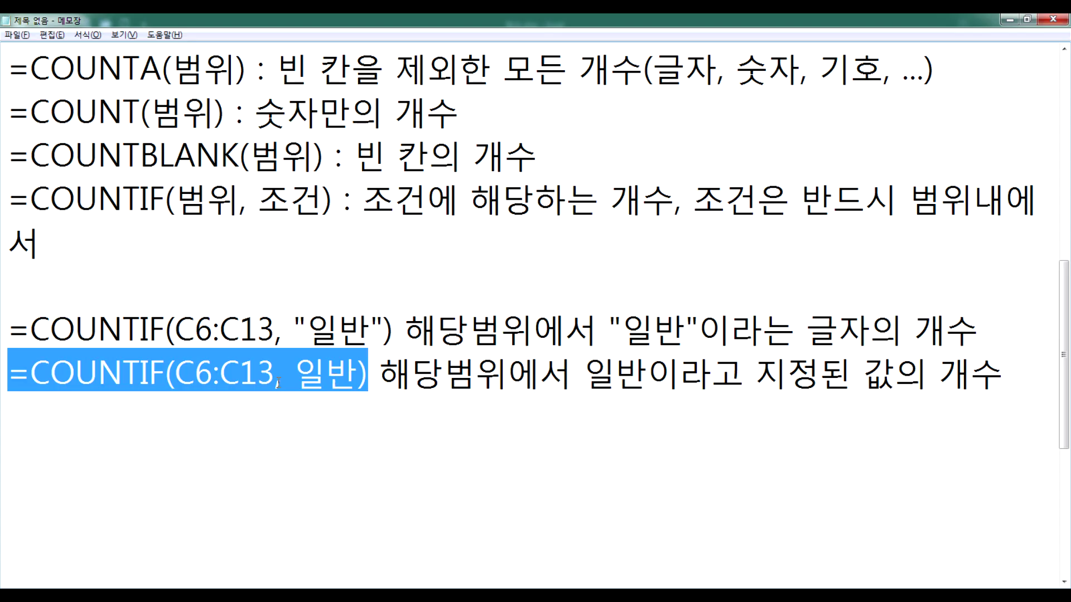
click(314, 411)
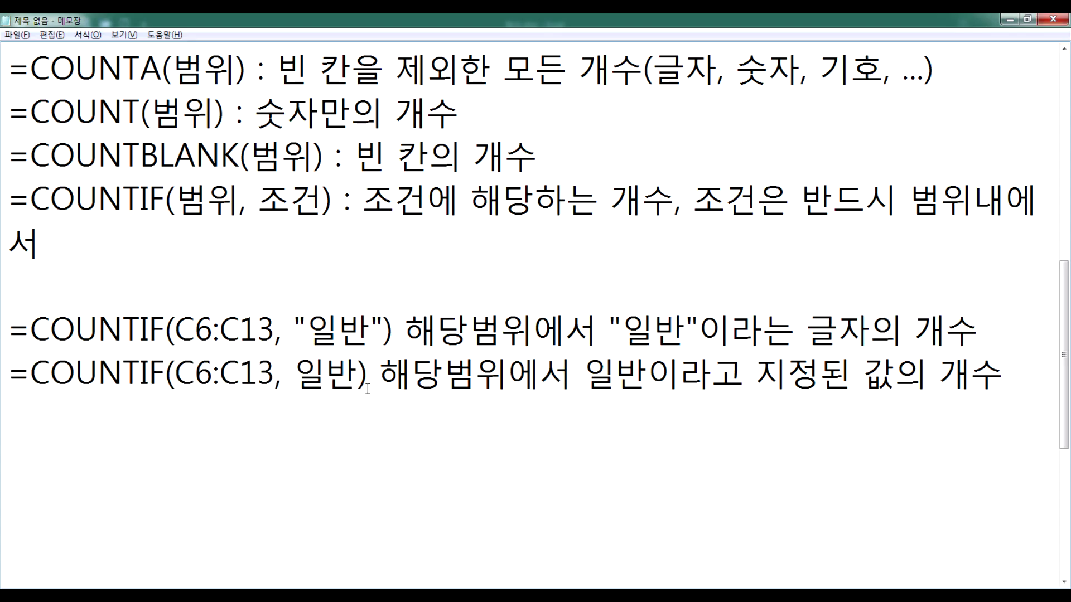
key(alt+Tab)
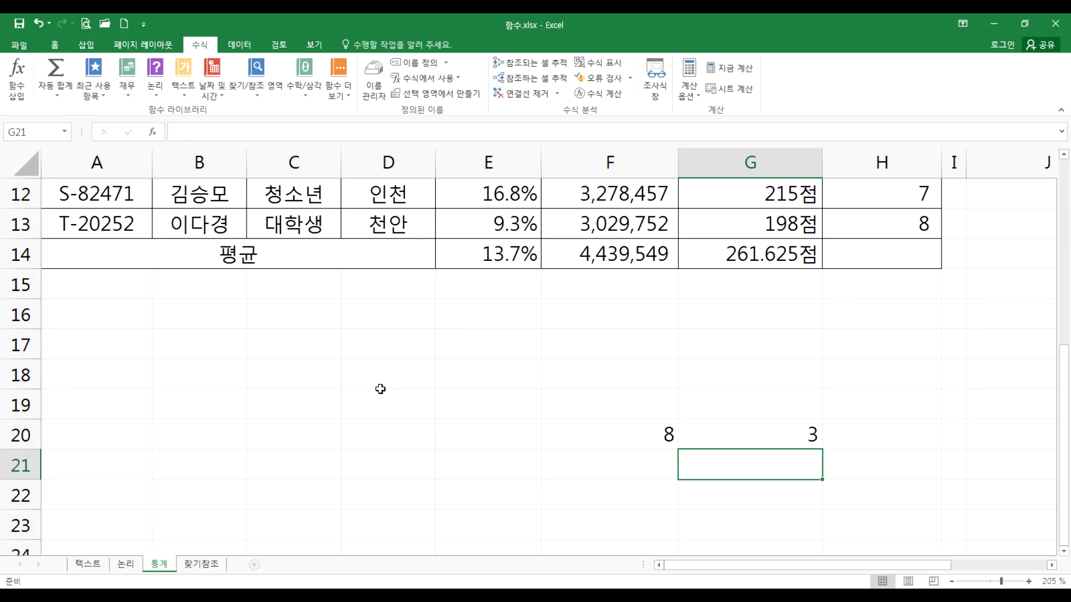
scroll(368, 396, up, 3)
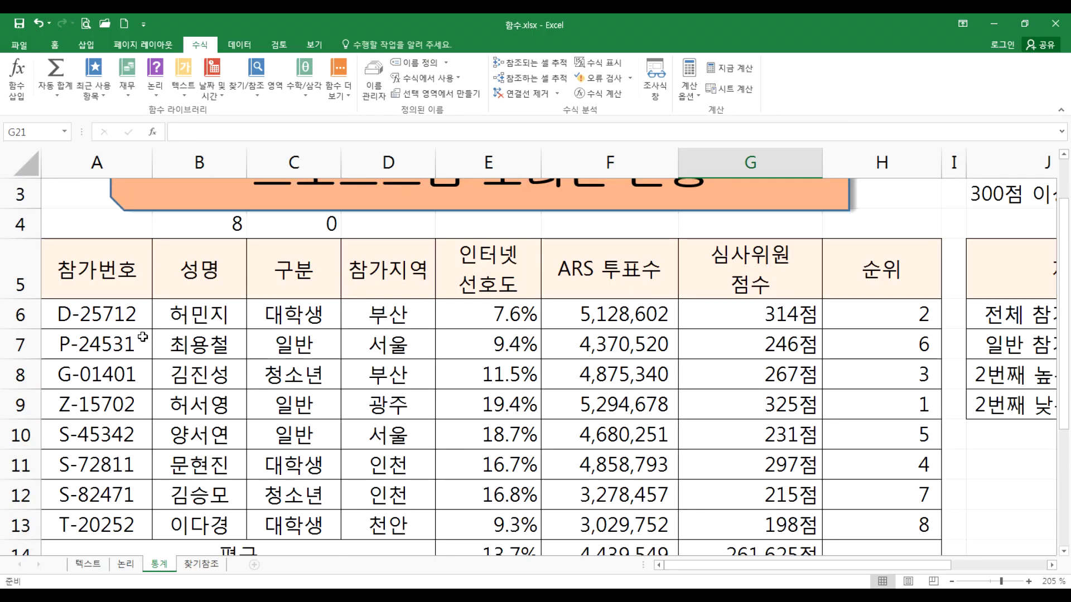
Select the contestant table A5:D13, including its header row.
drag(114, 321, 103, 521)
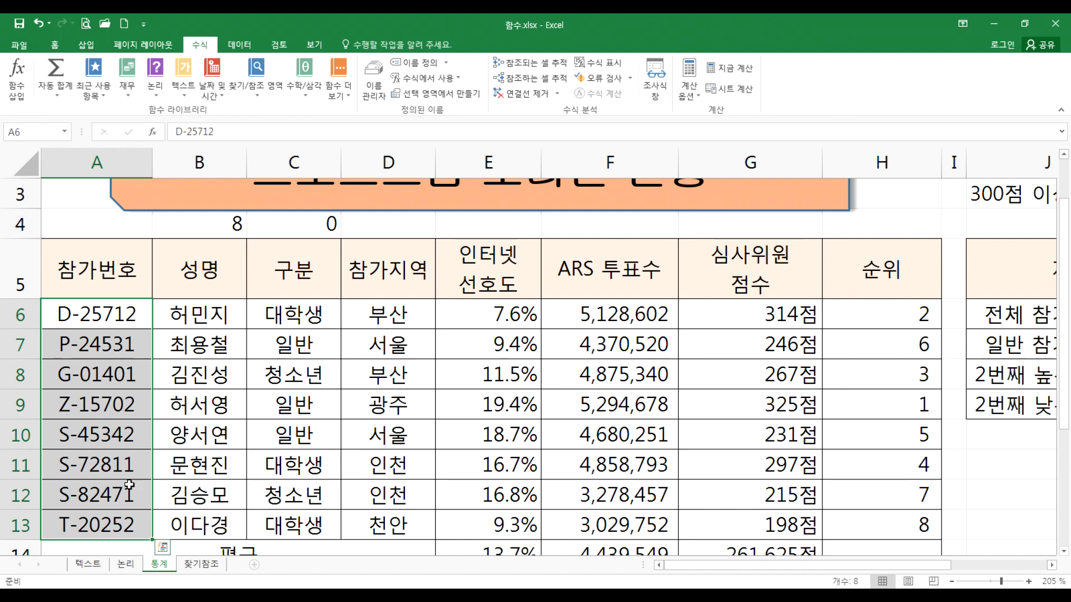
drag(199, 313, 199, 524)
drag(294, 314, 294, 524)
drag(388, 314, 374, 516)
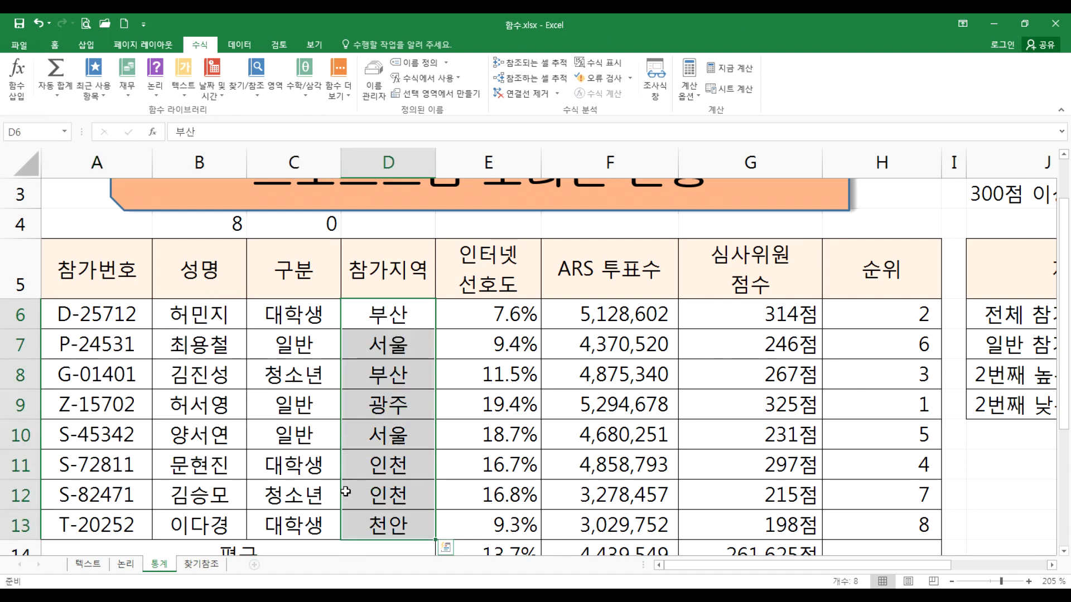
click(124, 267)
drag(124, 266, 397, 527)
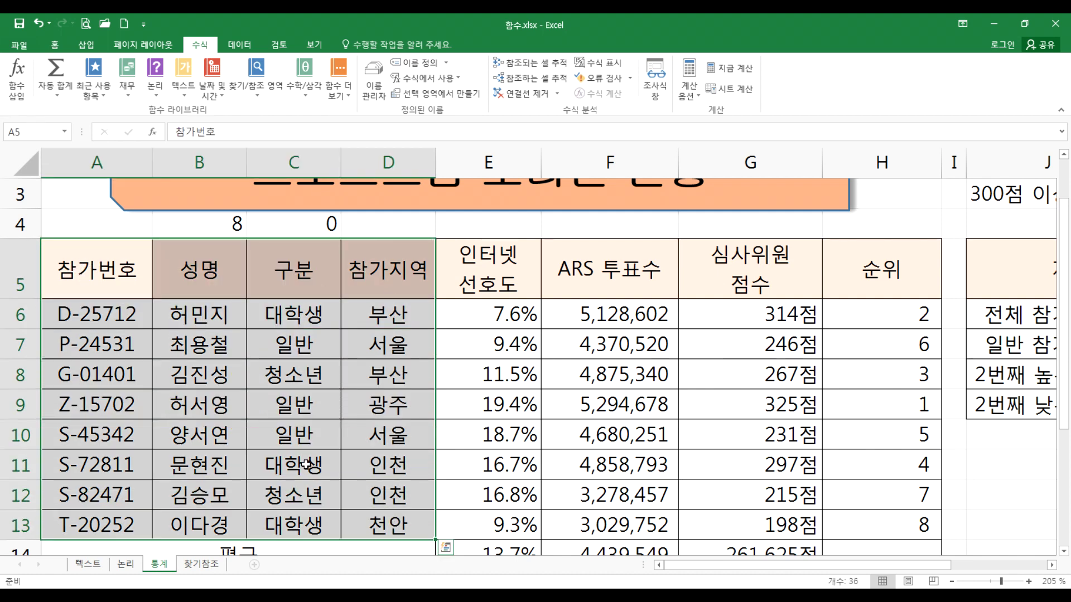
drag(51, 286, 396, 527)
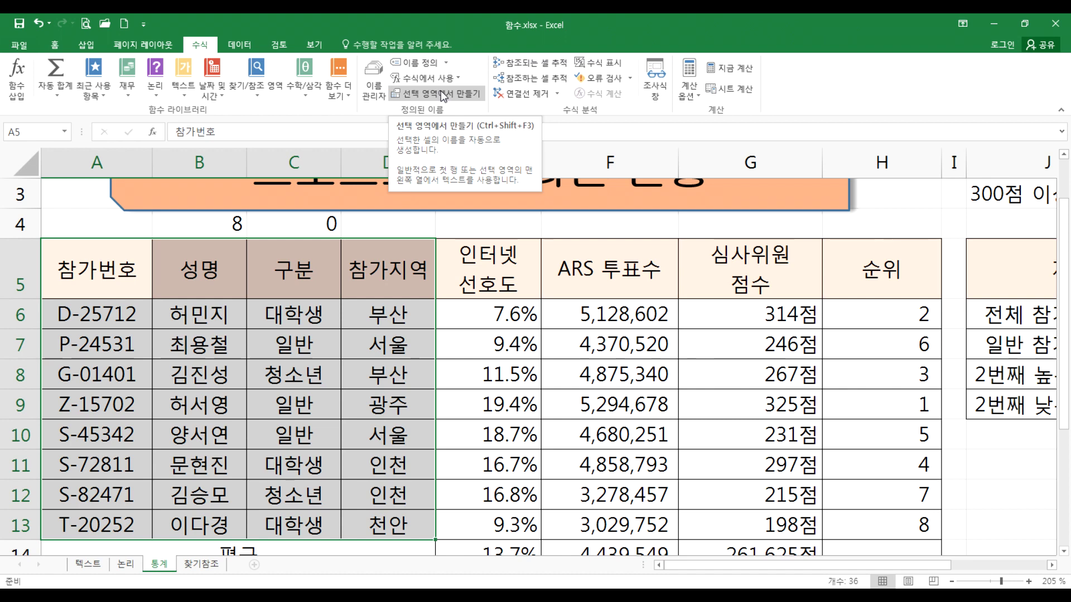
Create names from the selection using the top row only, with Left column unchecked.
click(440, 90)
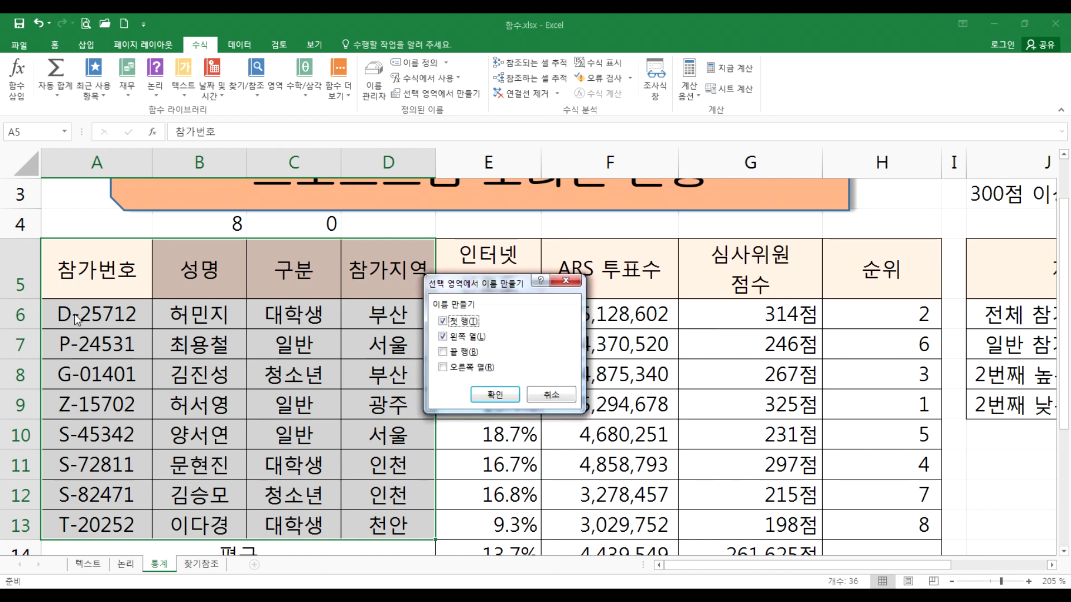
click(443, 337)
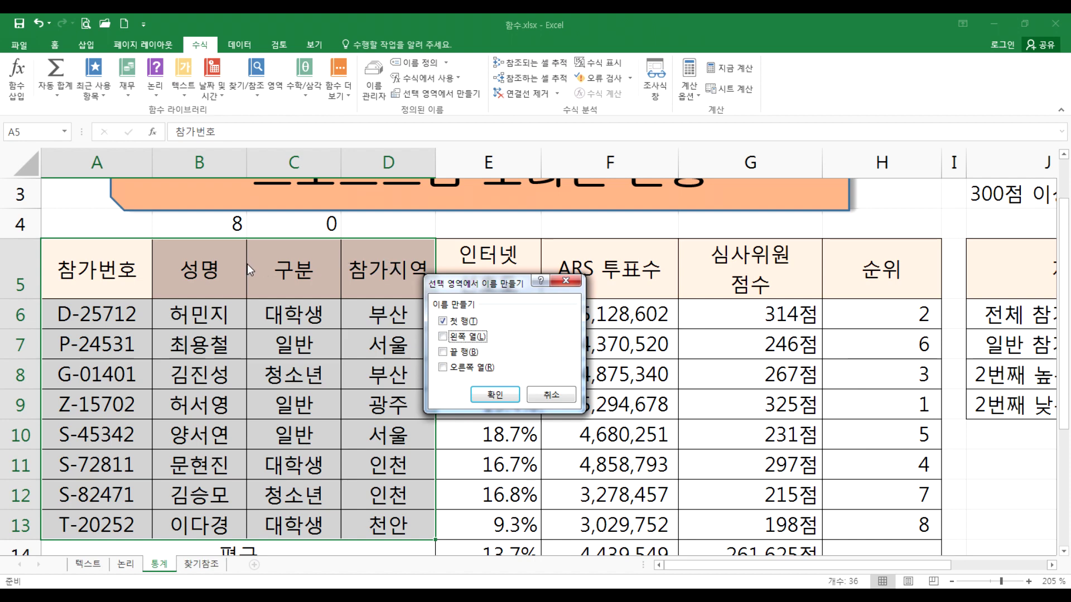
key(Return)
scroll(121, 285, down, 1)
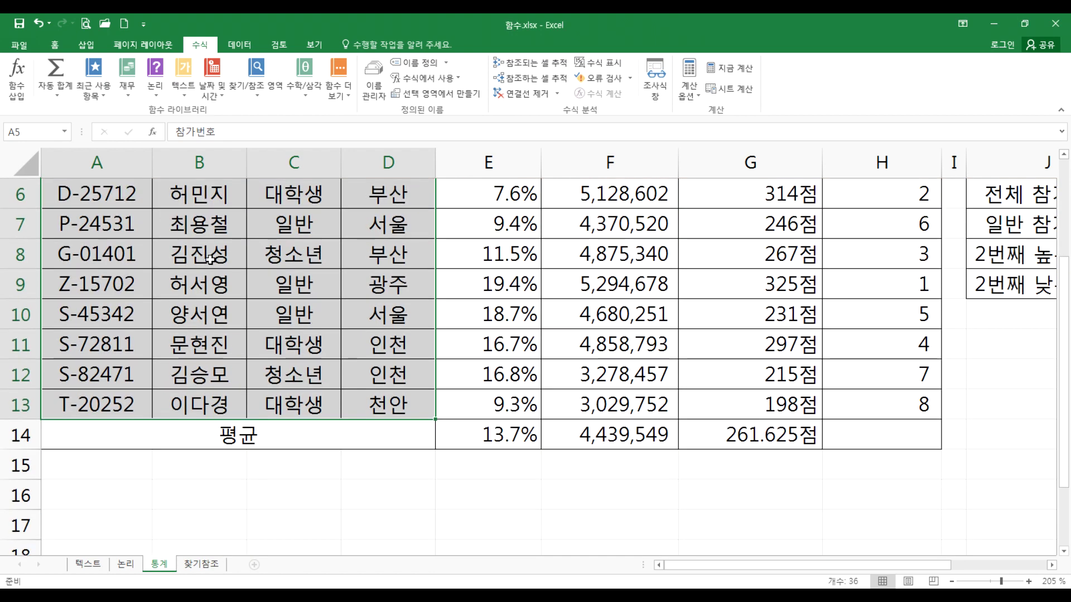
Select the contestant table A5:D13 from the headers through row 13.
scroll(206, 260, up, 1)
drag(192, 315, 199, 524)
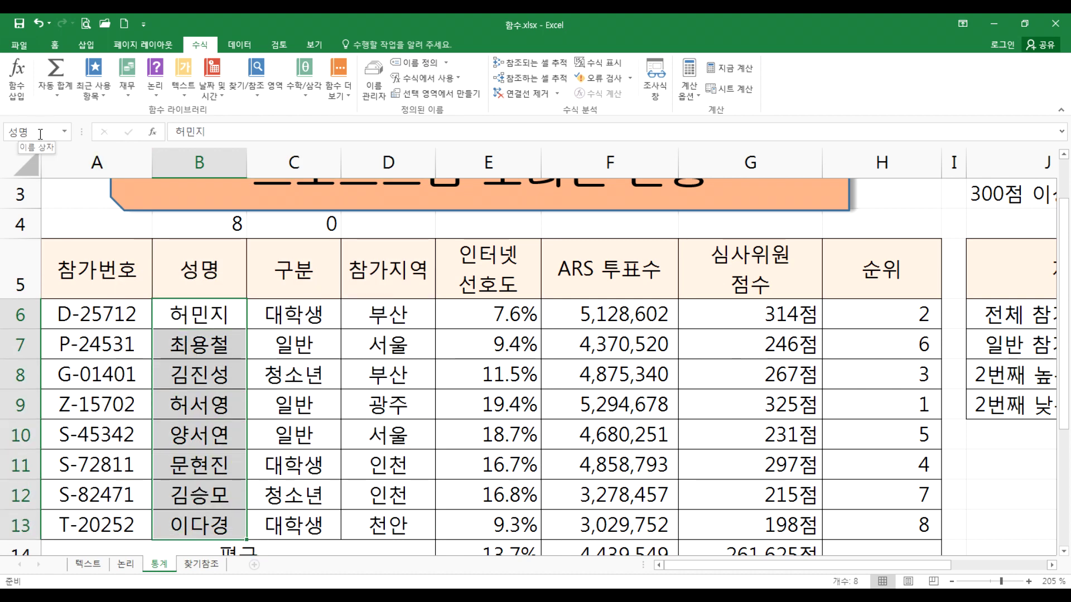
drag(294, 315, 294, 524)
drag(388, 315, 390, 520)
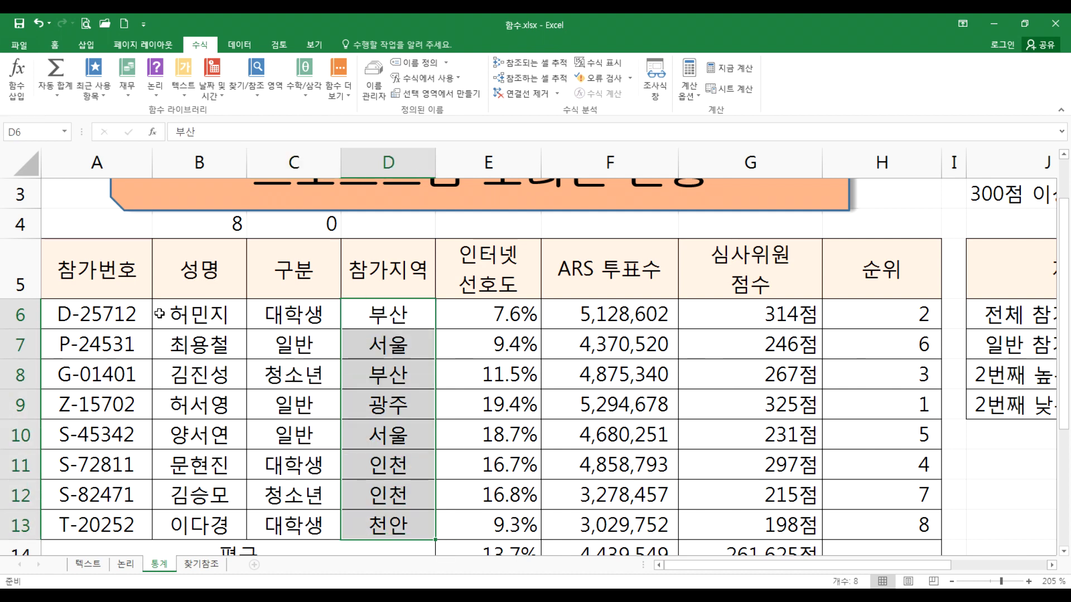
drag(148, 270, 384, 536)
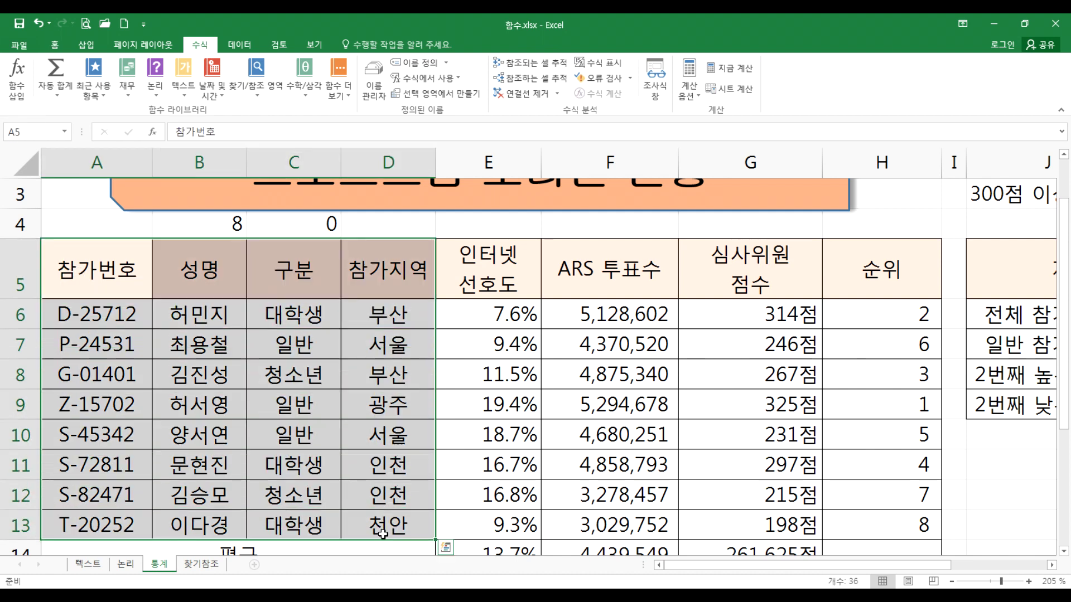
Create names from the Top row only, unchecking Left column, for 참가번호, 구분 and 참가지역.
click(411, 91)
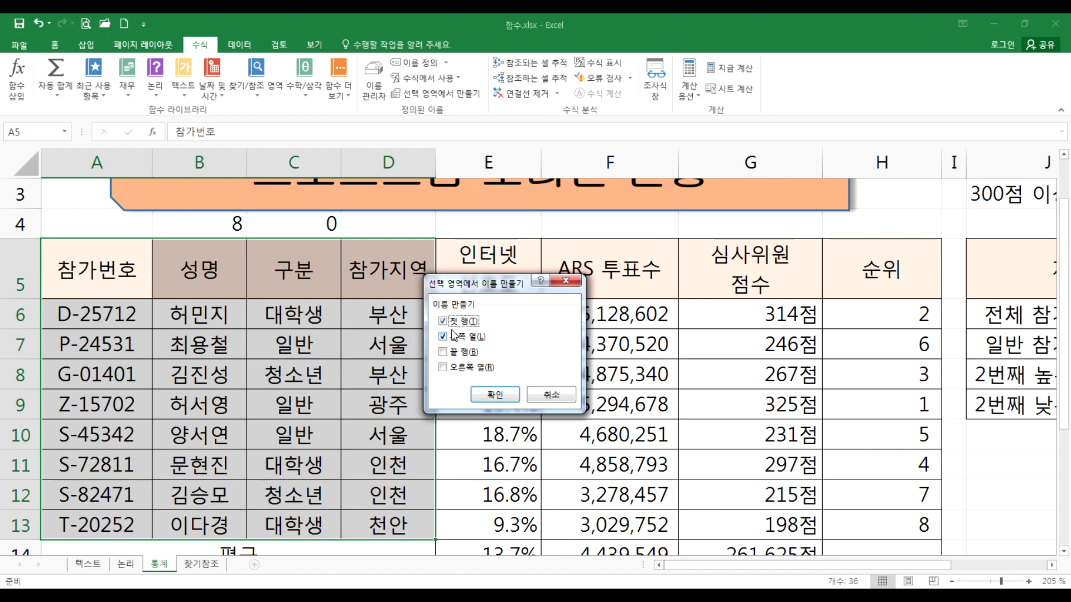
drag(472, 290, 545, 265)
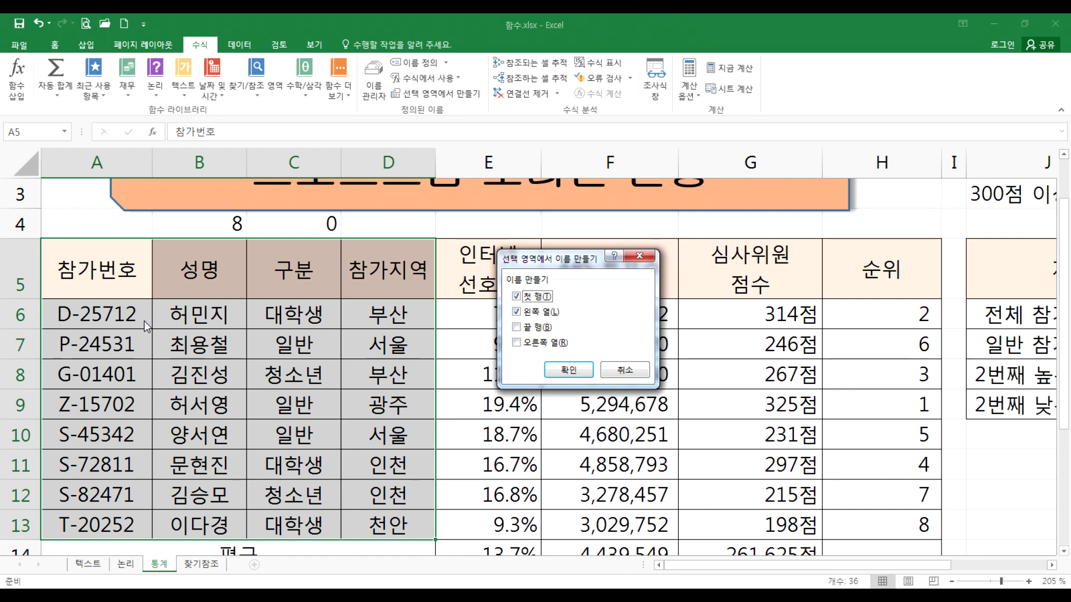
click(518, 313)
click(568, 370)
click(126, 318)
click(64, 131)
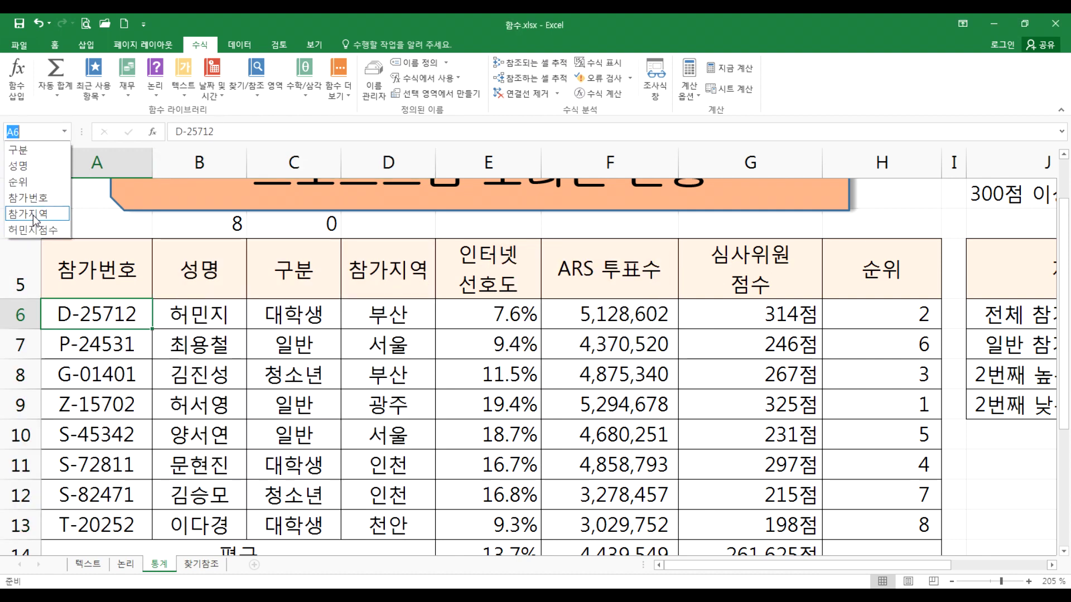
Jump to the 참가지역 range, then to the 구분 range covering C6:C13.
click(34, 214)
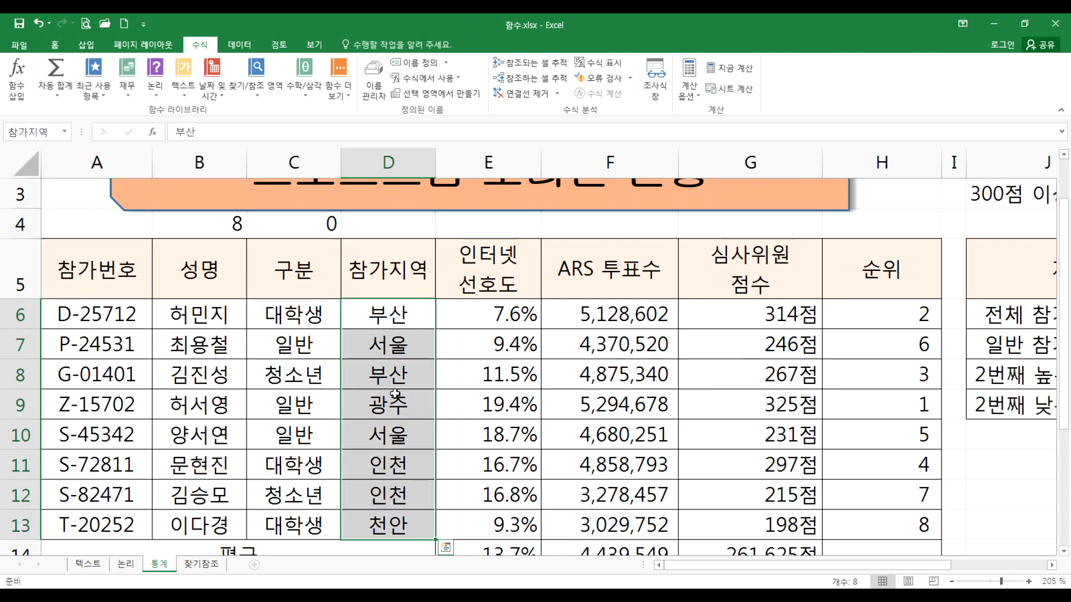
click(65, 133)
click(25, 146)
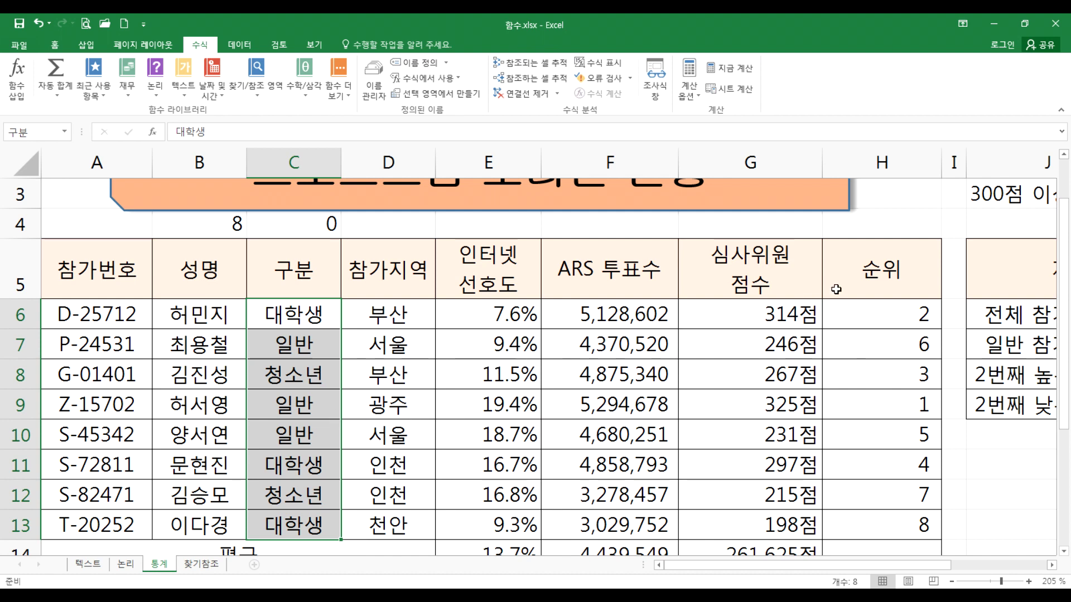
Select the ARS vote header and values in column F and create names from the top row.
click(477, 276)
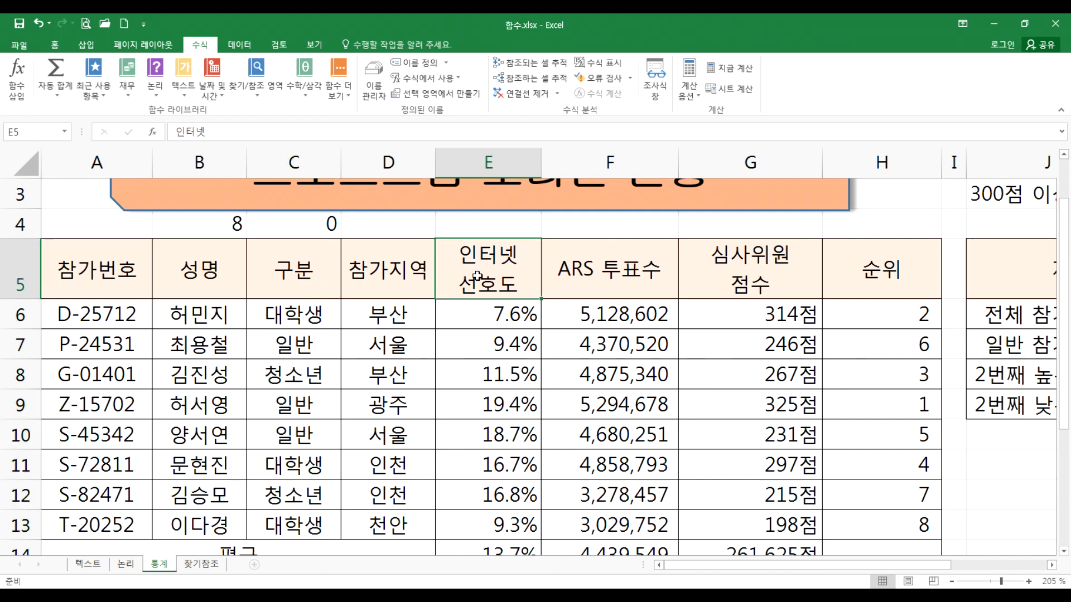
drag(578, 273, 596, 542)
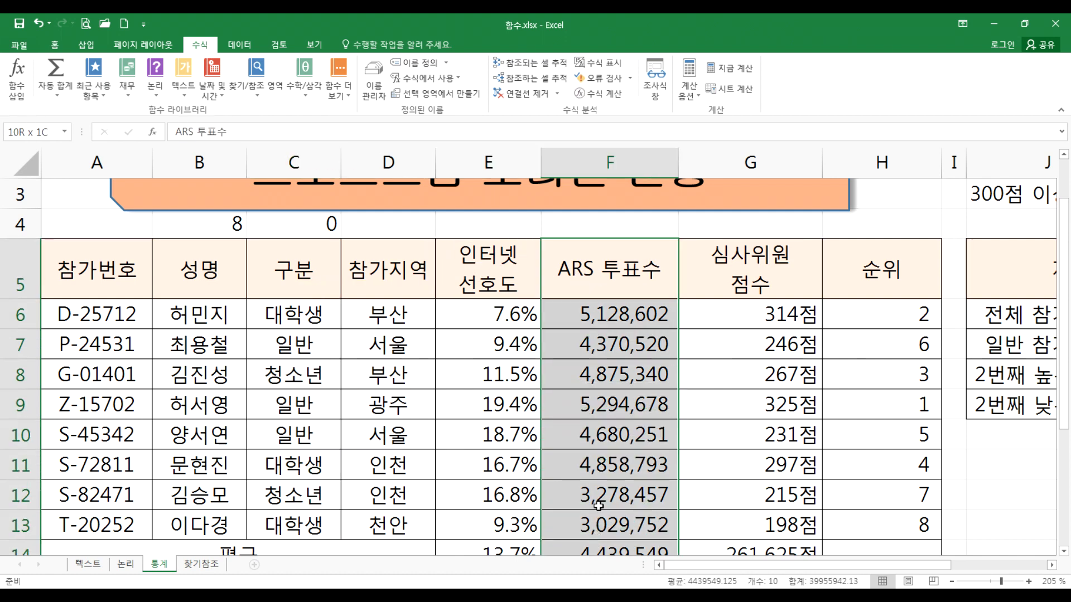
double_click(560, 276)
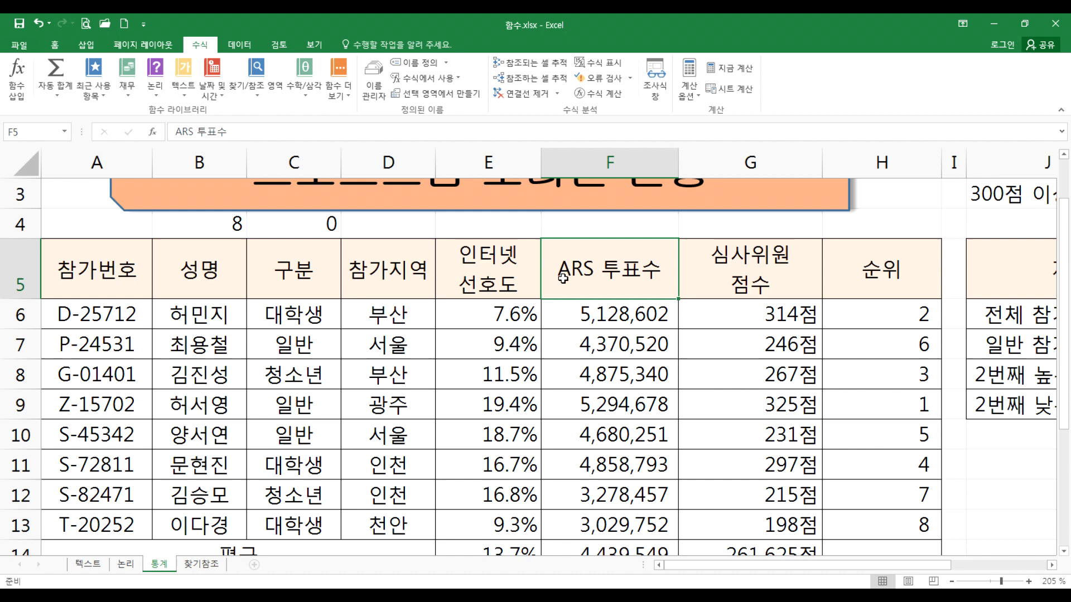
click(594, 269)
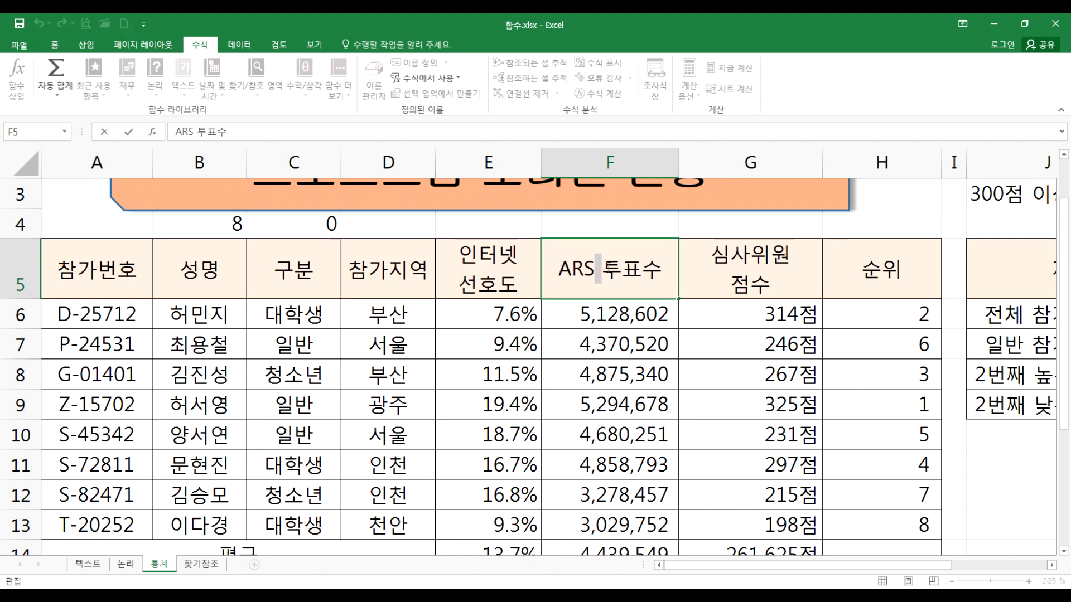
key(Escape)
drag(616, 287, 610, 467)
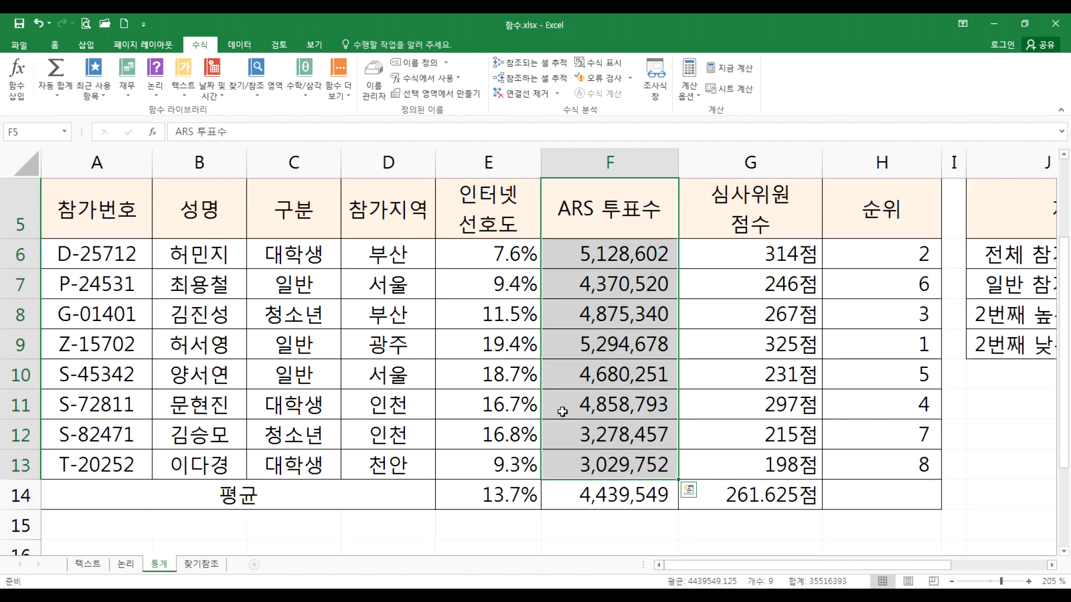
click(420, 96)
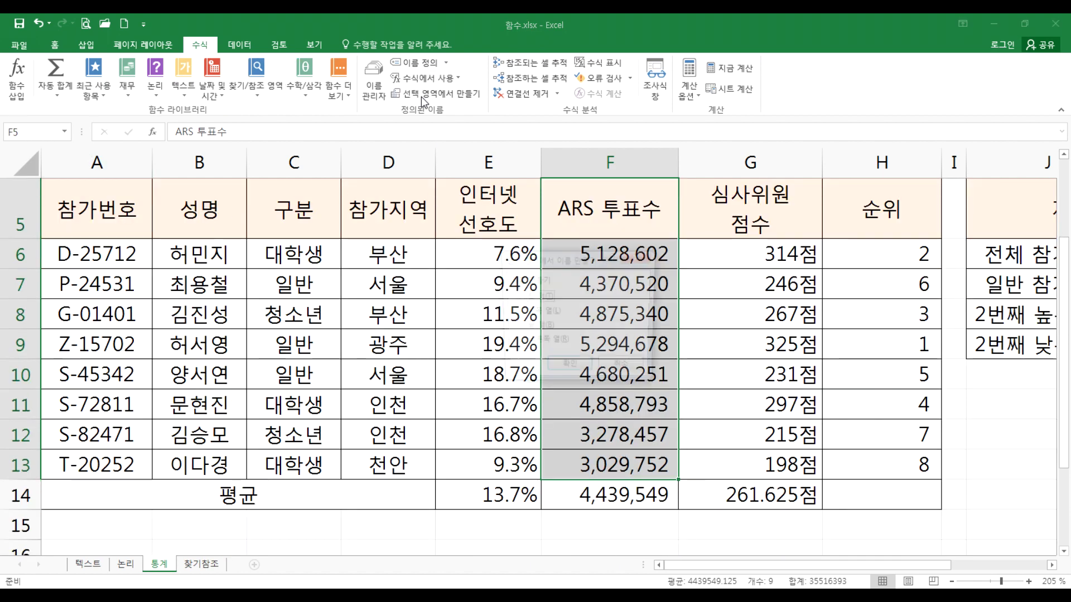
click(566, 365)
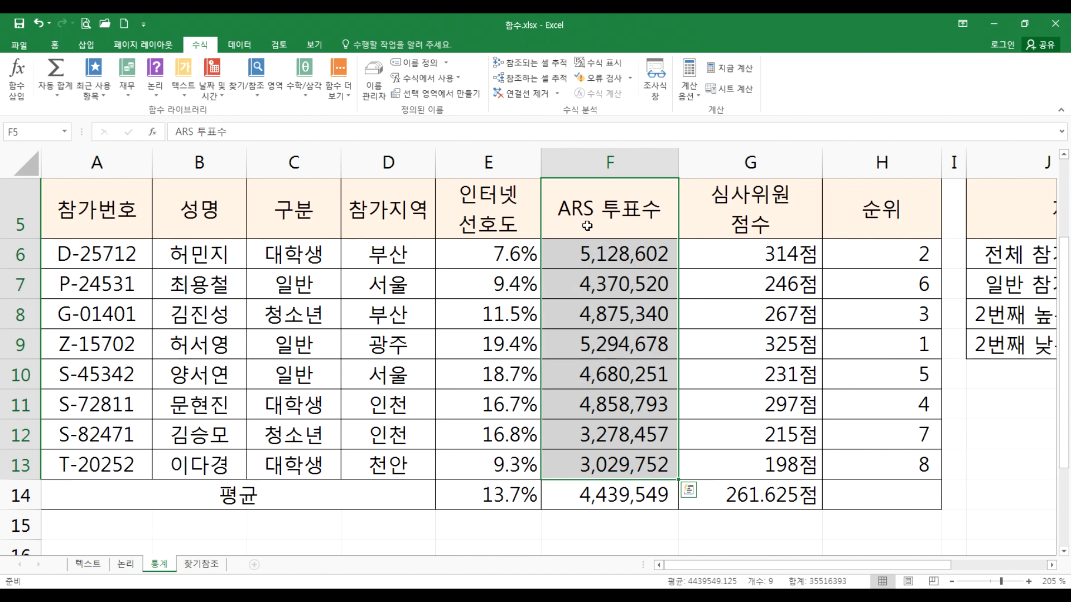
Check ARS_투표수 in the Name Box list, keep the F5 header as 'ARS 투표수', and show Notepad.
click(65, 131)
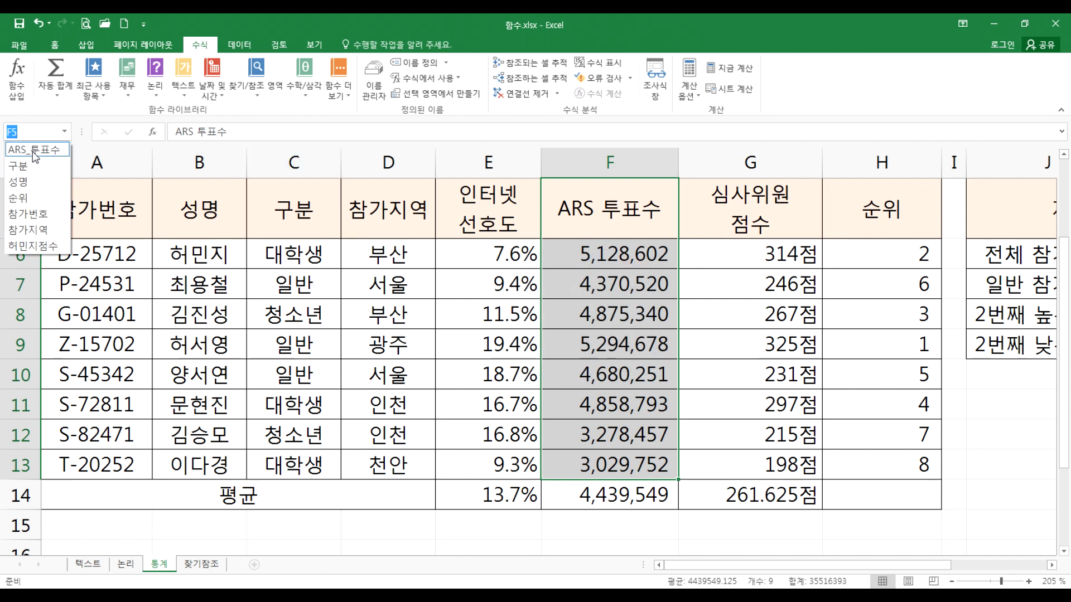
click(32, 152)
click(63, 134)
key(Escape)
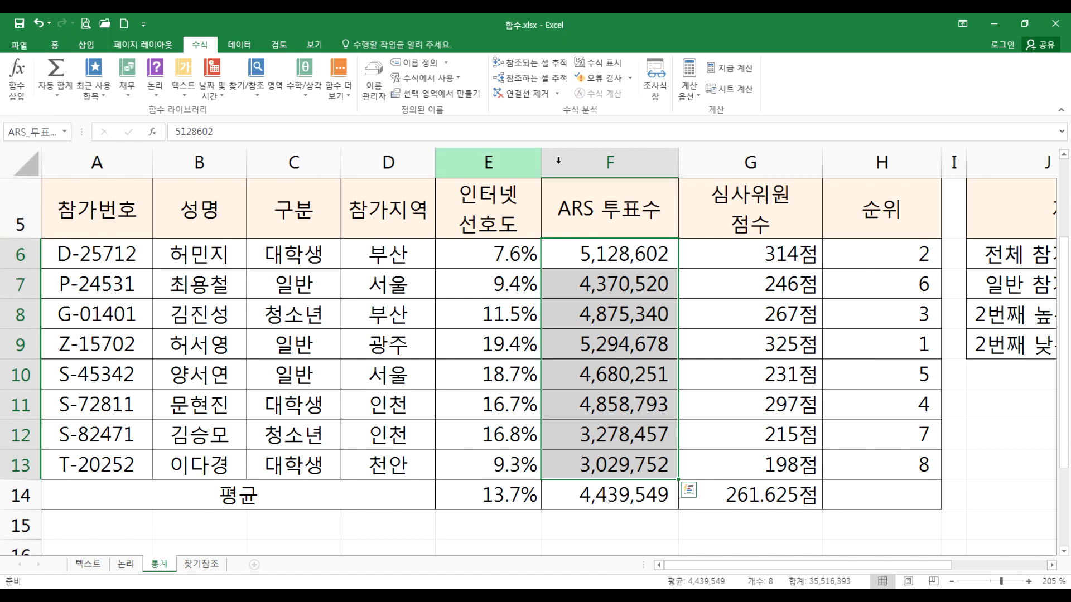
click(581, 208)
double_click(604, 210)
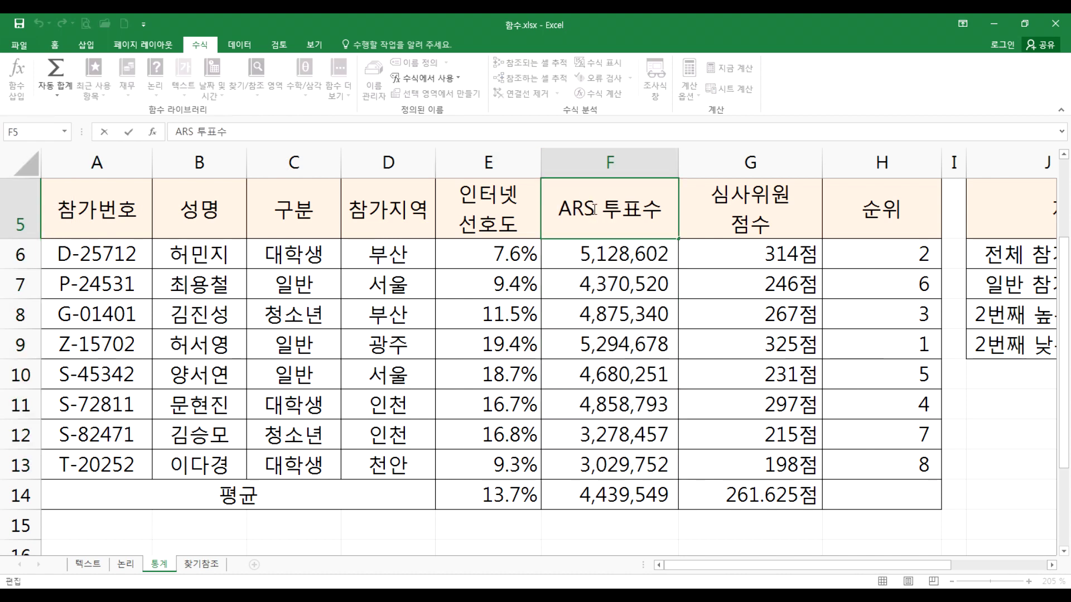
key(Delete)
drag(594, 210, 601, 210)
text(_)
key(Escape)
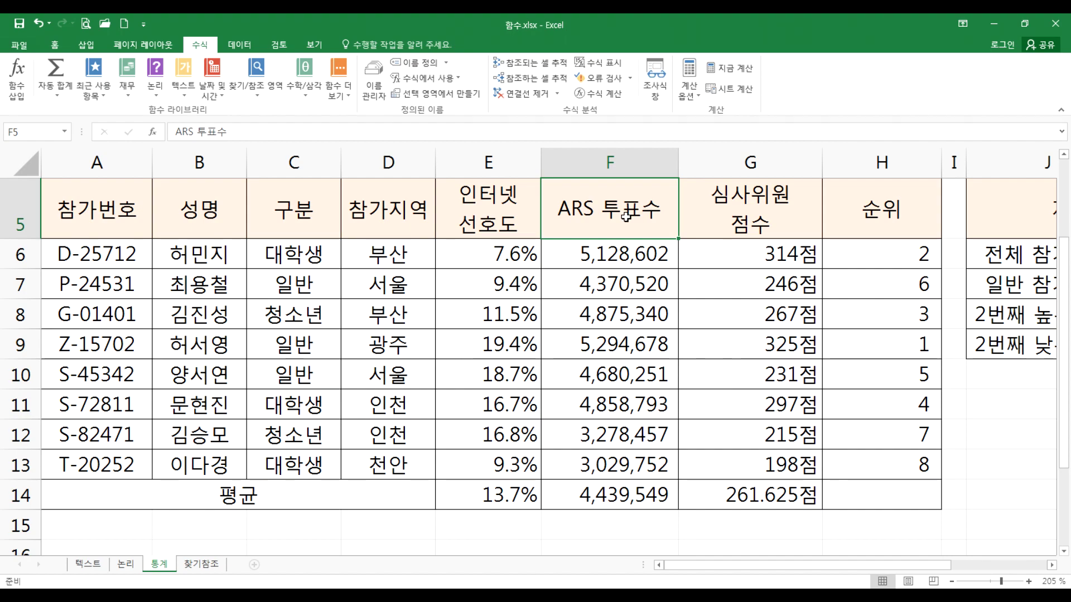
click(246, 585)
scroll(266, 394, down, 2)
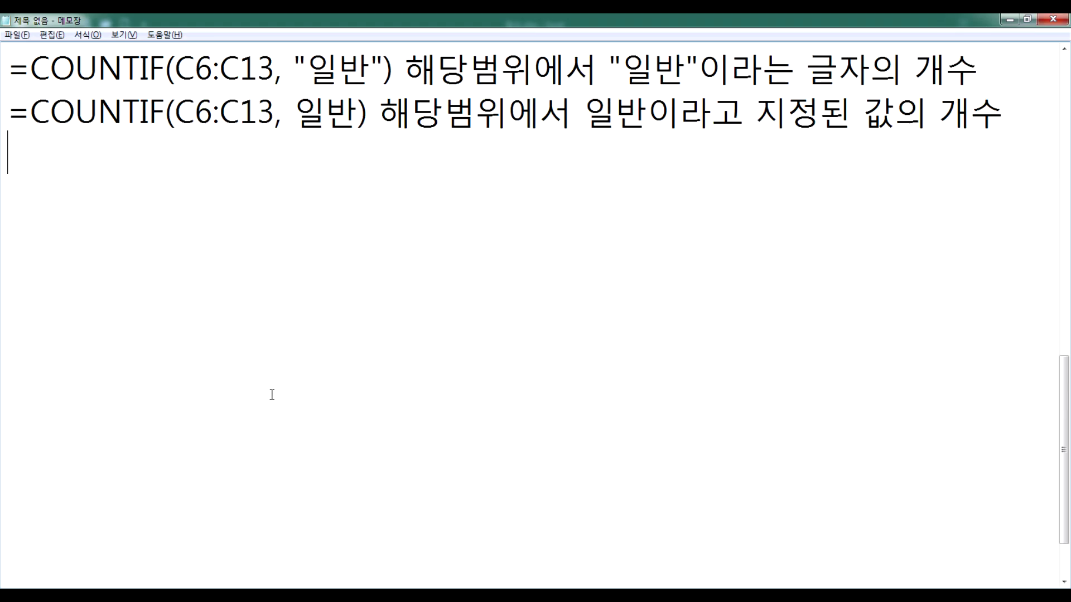
Add the '이름정의*' heading and rule '1. 반드시 문자로 시작' to the notes.
key(Return)
text(이름정)
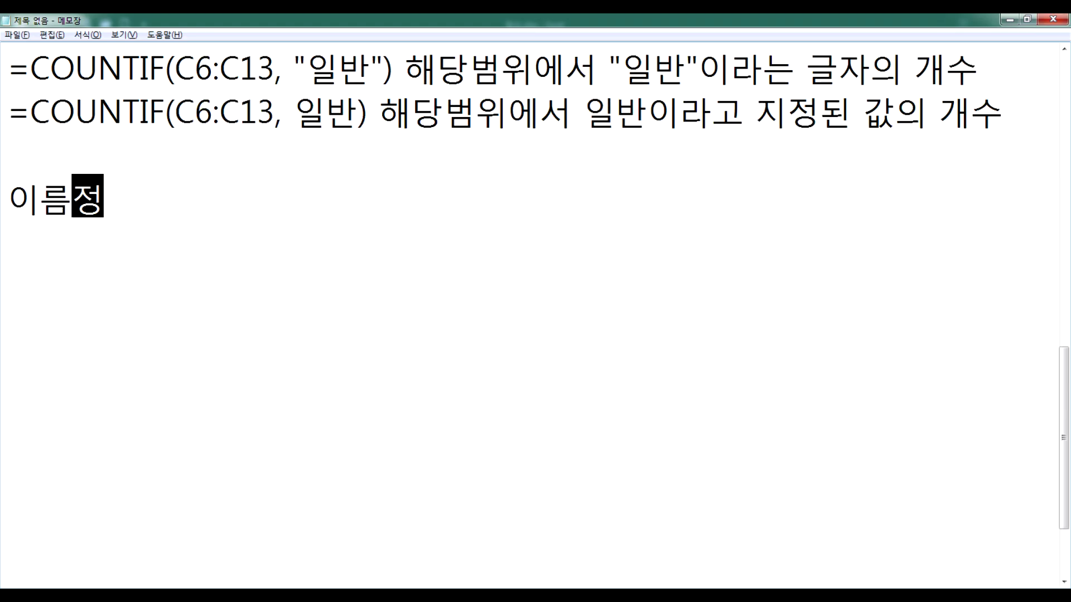
text(의*)
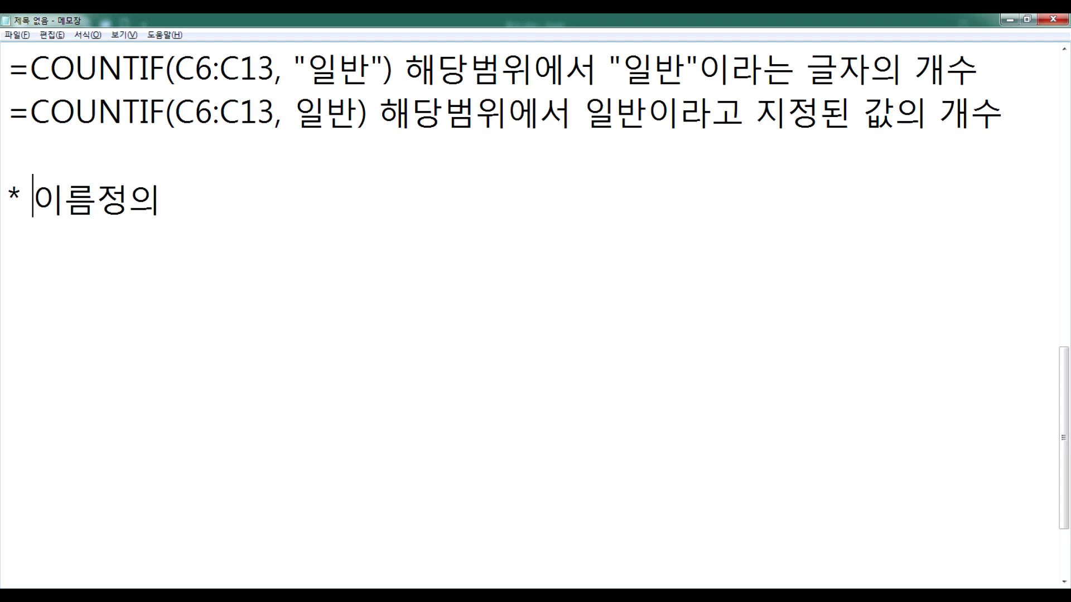
key(Return)
text(1. 반드시 문자로 시작)
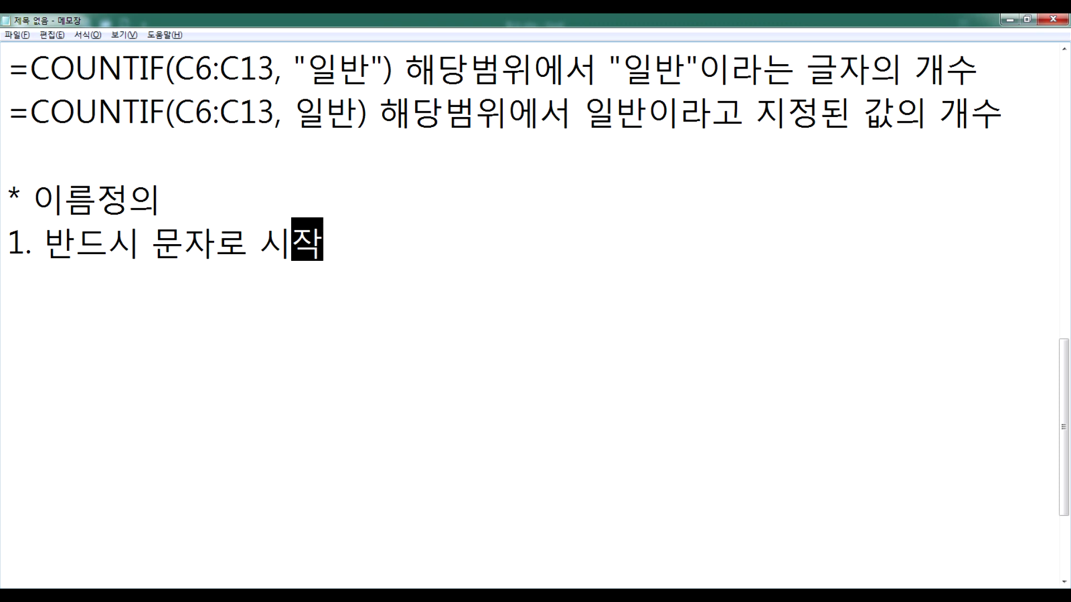
Add rule '2. 숫자는 포함이 가능(이름09)' and rule 3 saying blanks are not allowed.
key(alt+Tab)
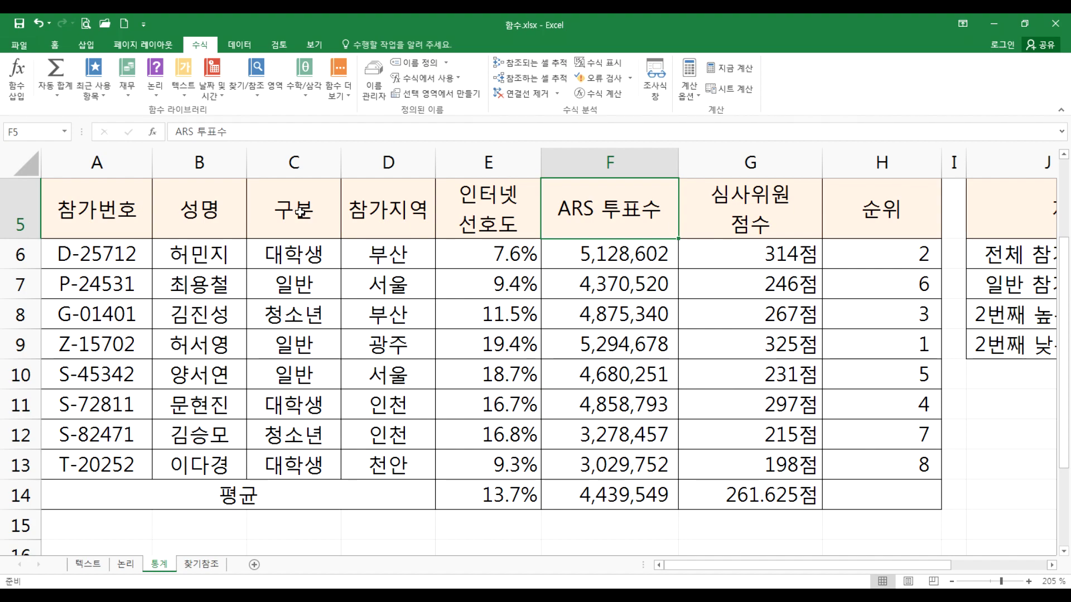
key(alt+Tab)
key(Return)
text(2. 숫자는 )
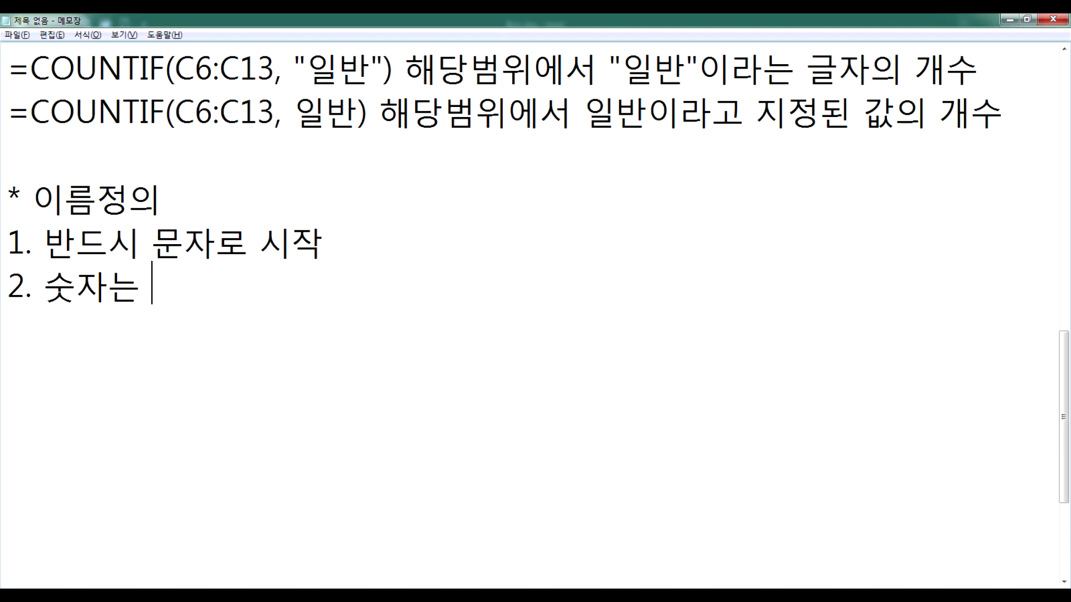
text(포함이 가능)
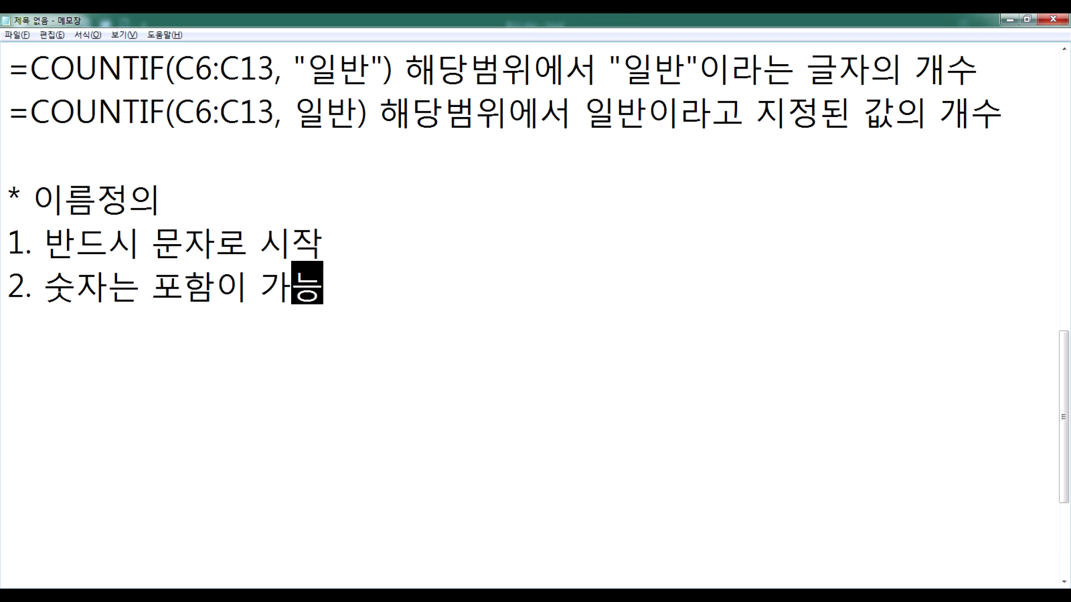
text(()
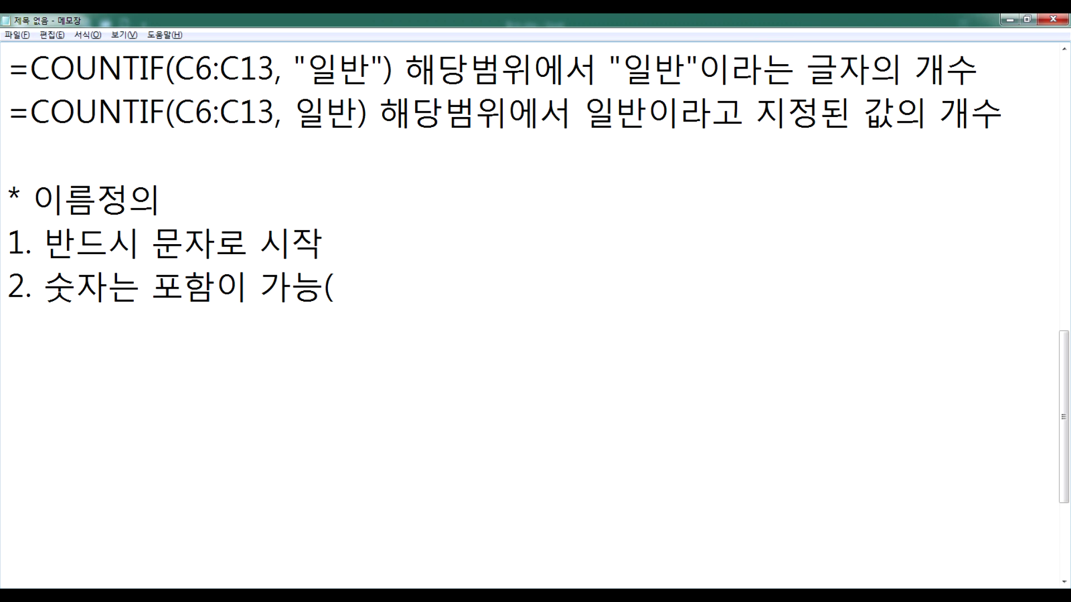
text(이름)
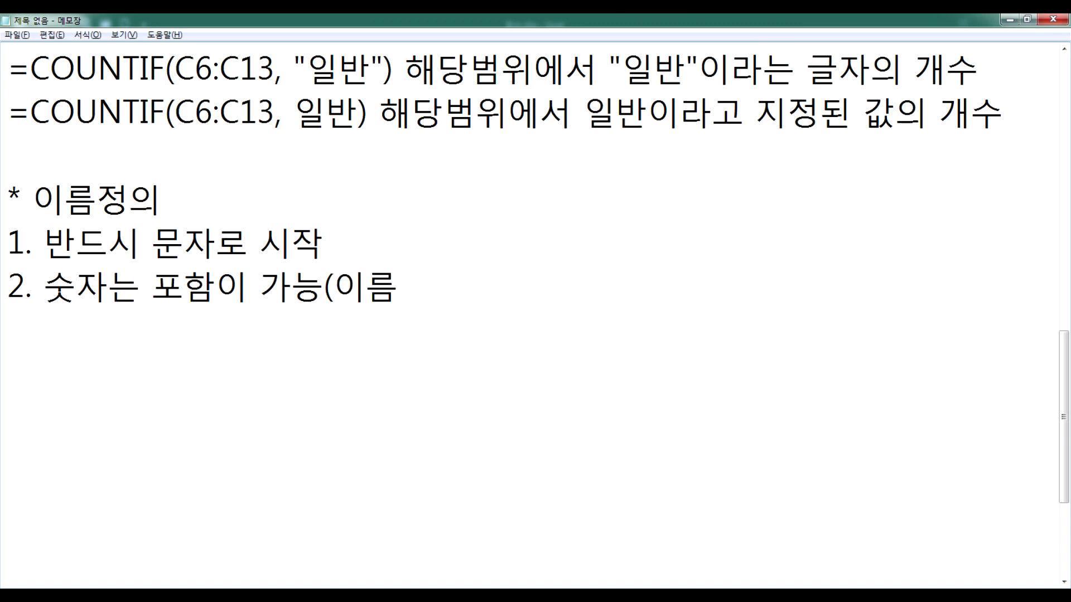
text(09))
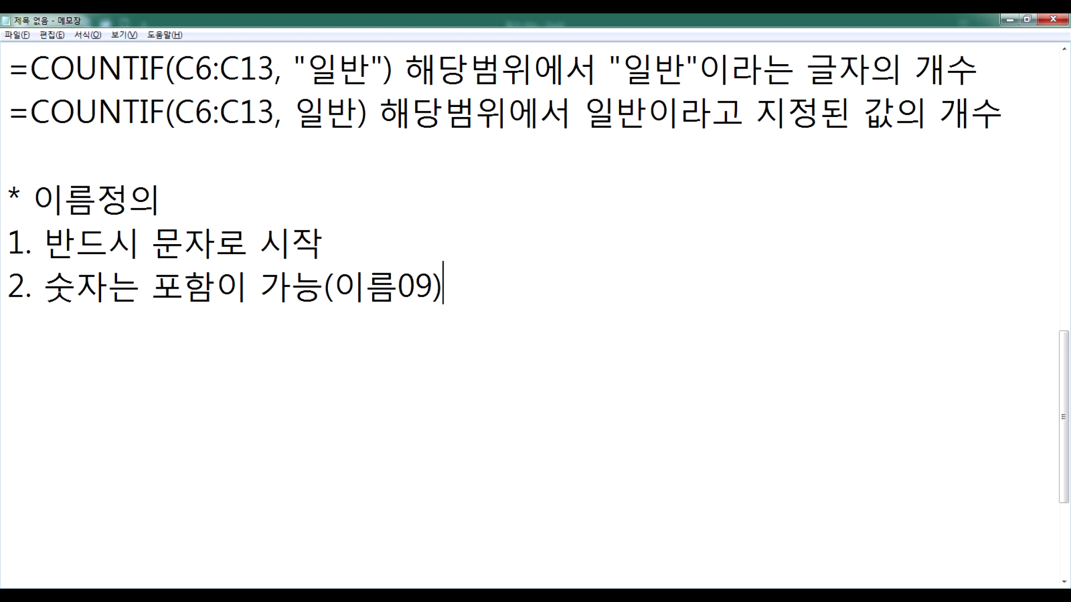
key(Return)
text(3)
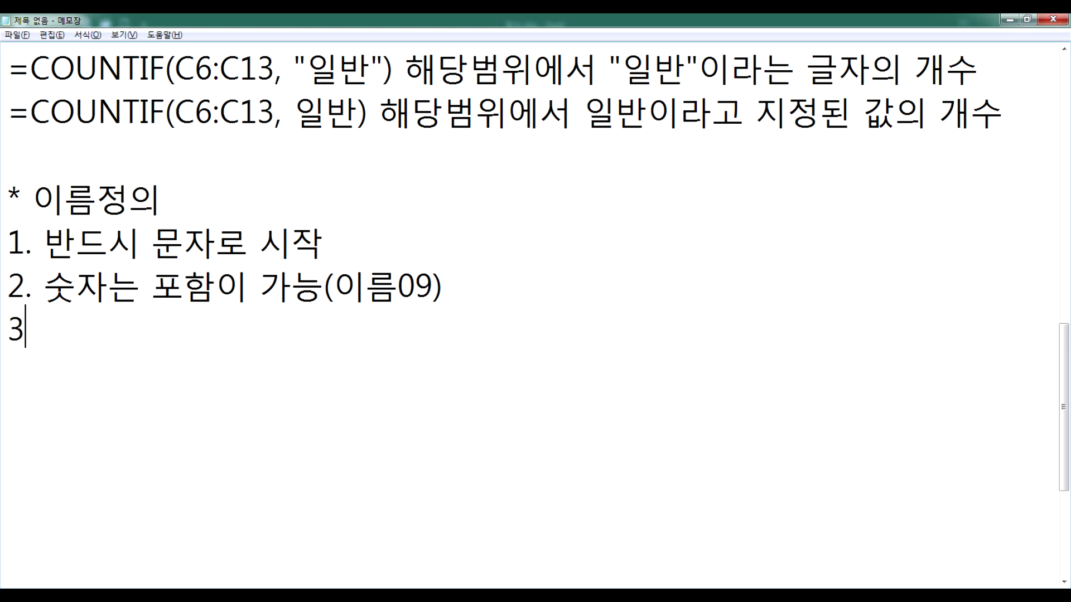
text(. 빈칸은)
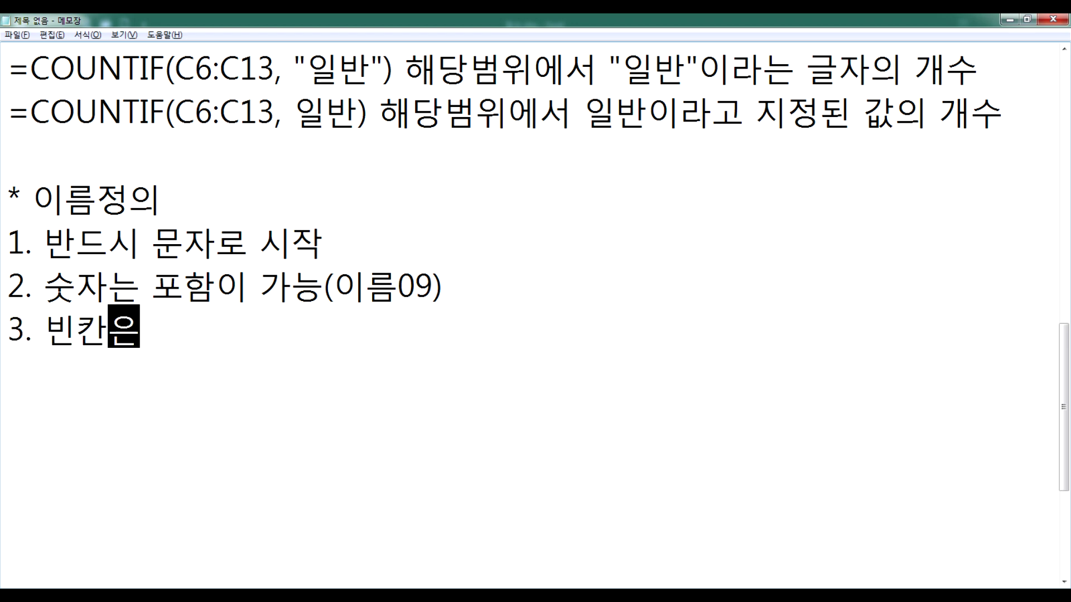
text( 허용하지 안)
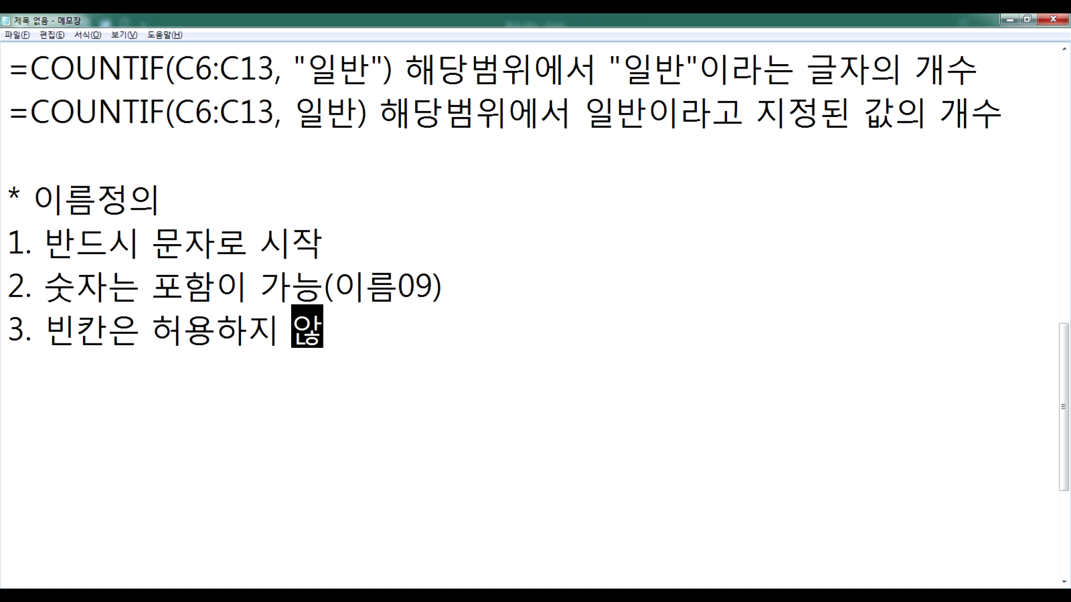
text(ㅎ는다(ㅇ)
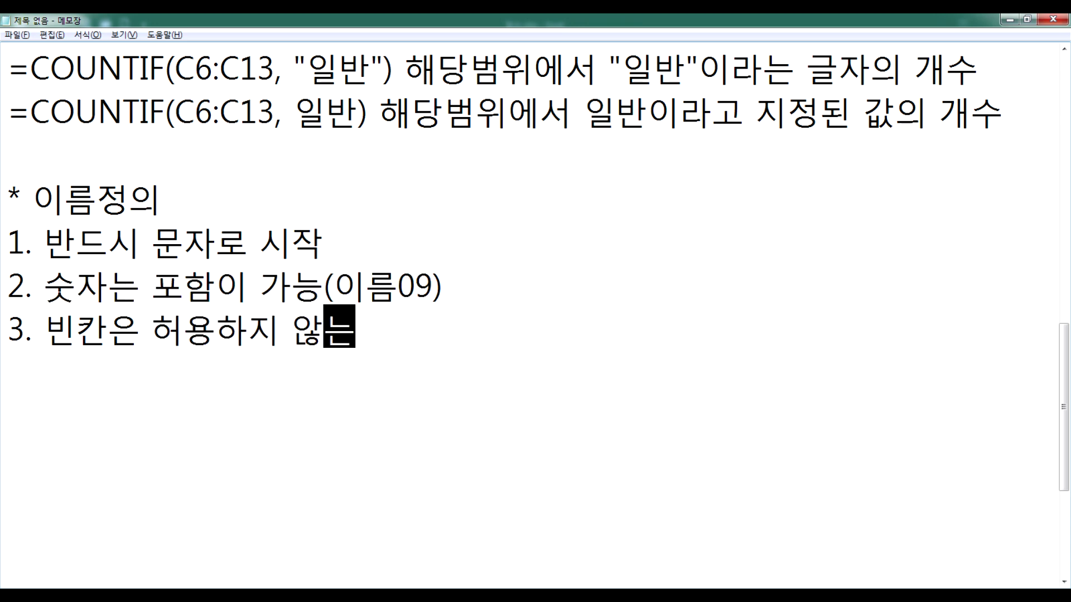
text(ㅣ름 09)
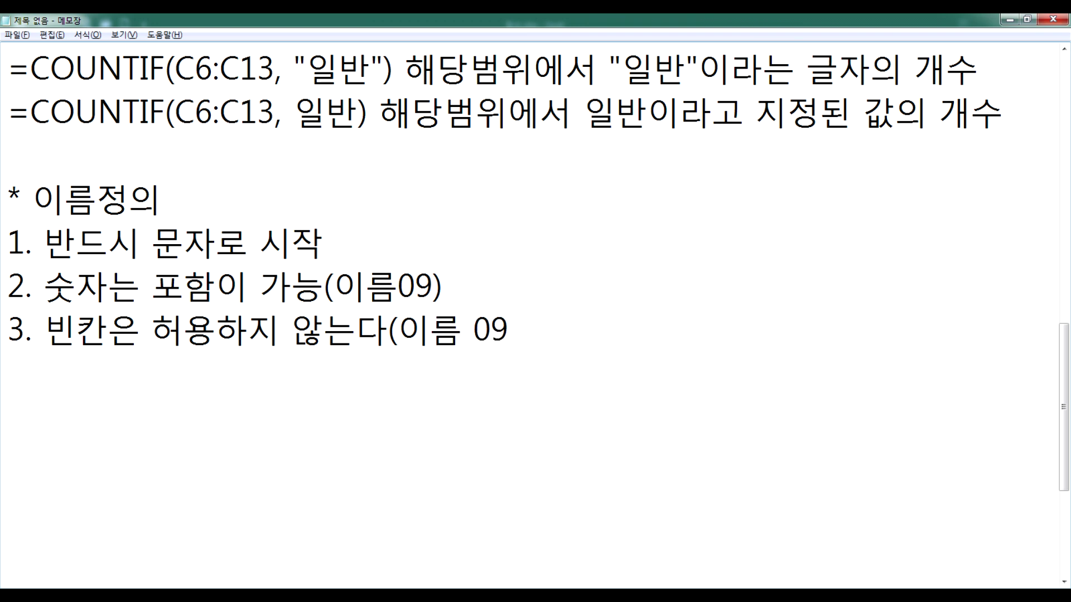
key(BackSpace)
key(BackSpace)
key(BackSpace)
key(BackSpace)
key(BackSpace)
key(BackSpace)
Add rule '4. _기호는 사용가능하다(이름_09)' and go back to Excel.
key(Return)
text(4.)
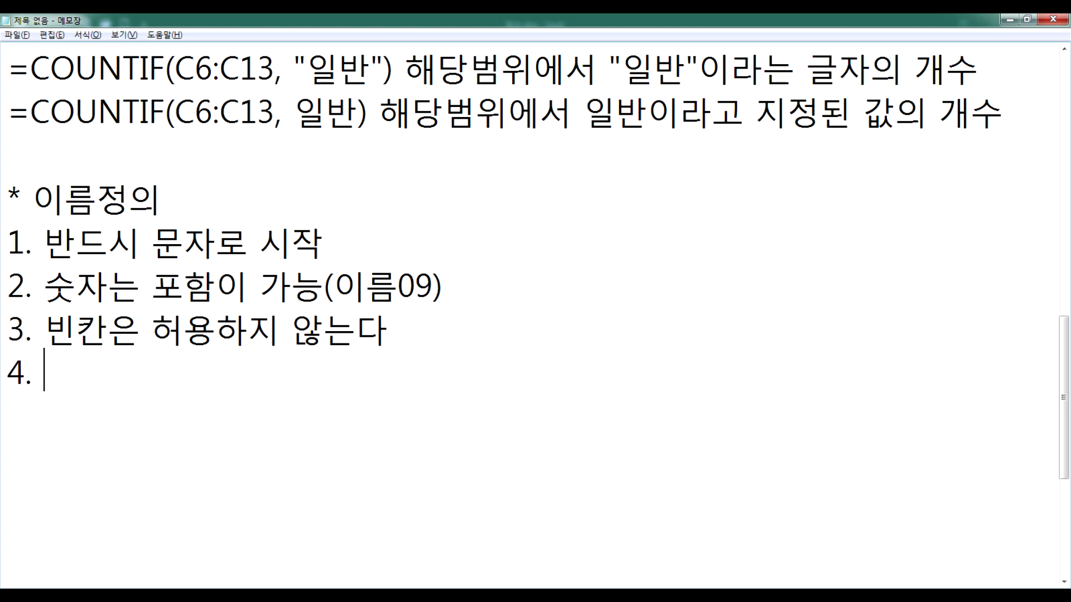
text( _기)
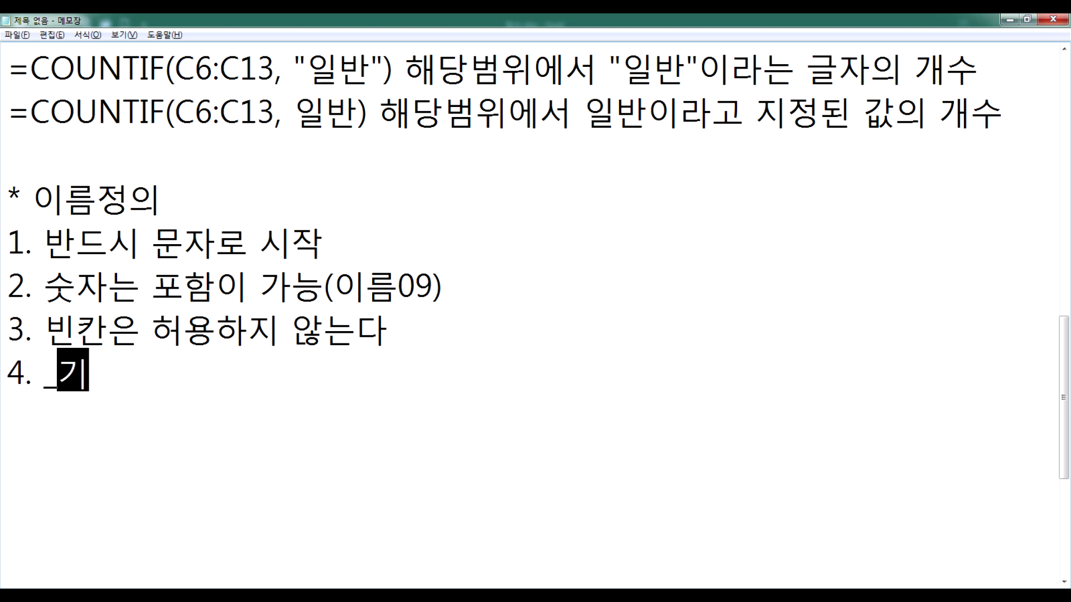
text(호는 사용)
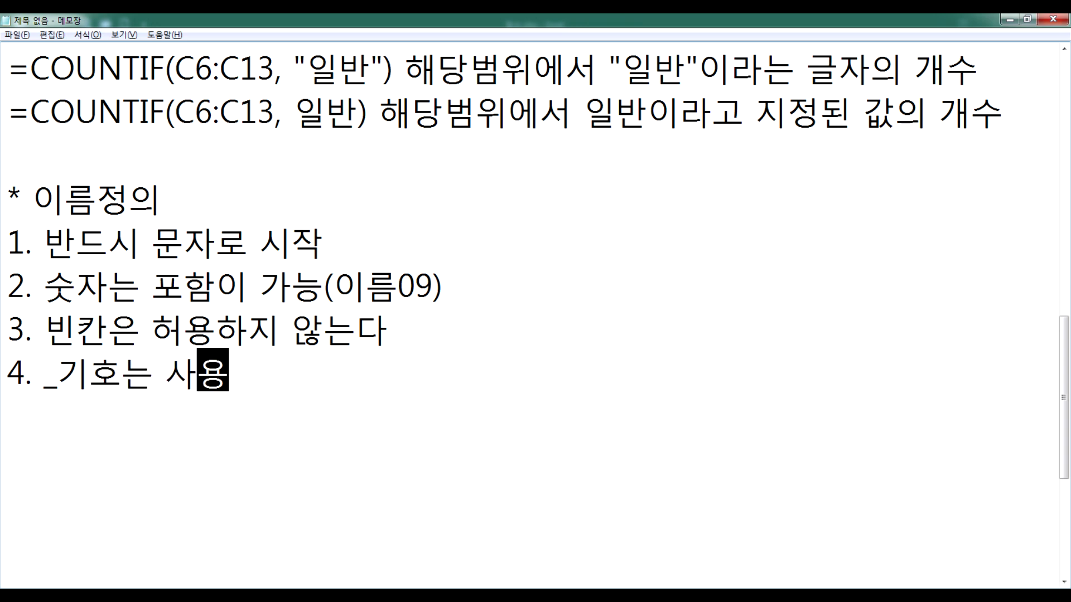
text(하능하ㄷ)
key(BackSpace)
key(BackSpace)
key(BackSpace)
key(BackSpace)
text(ㄱㅏ능하다)
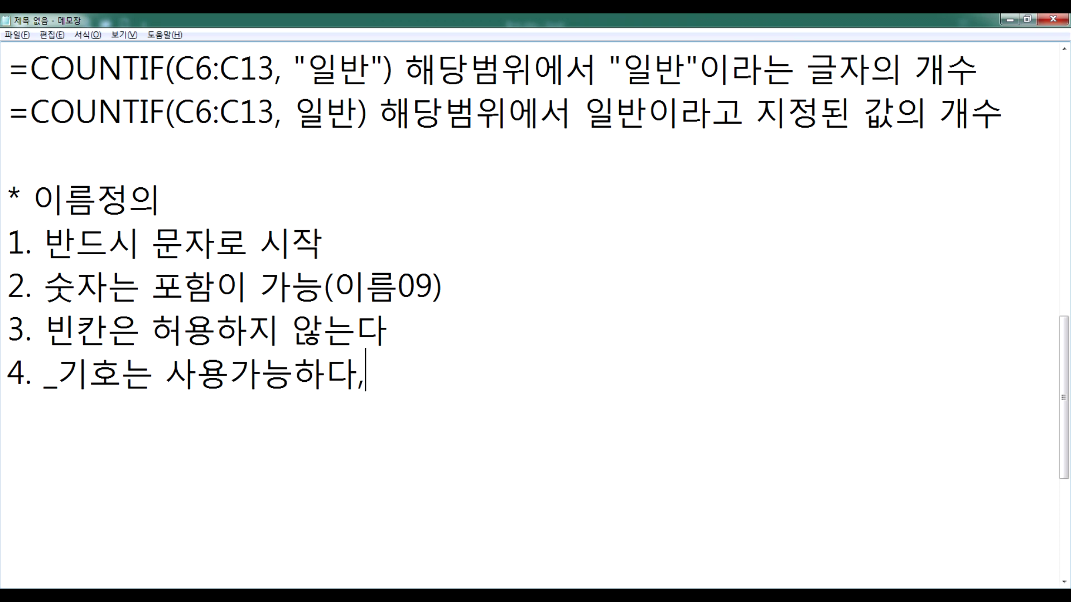
text((이름_)
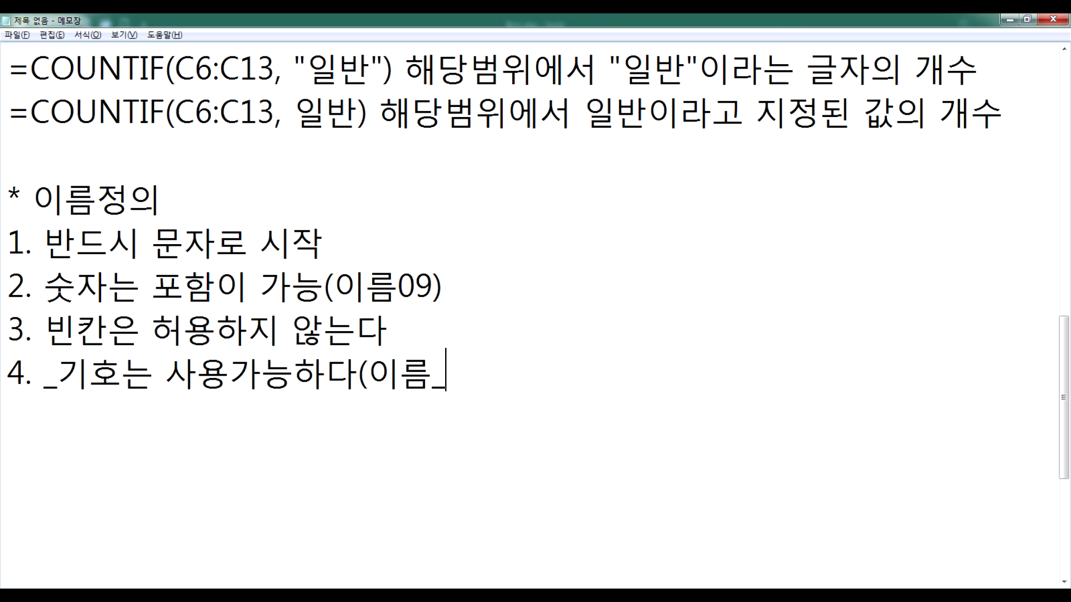
text(09))
key(Return)
key(alt+Tab)
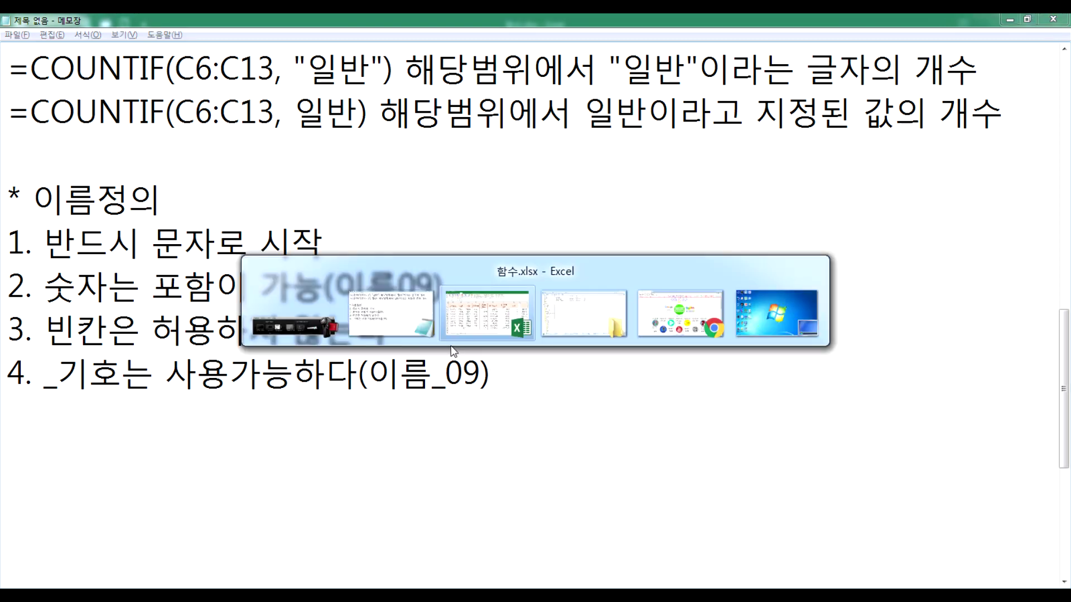
Select the C6:C13, D6:D13 and F6:F13 ranges in turn.
drag(272, 256, 294, 462)
drag(397, 255, 390, 463)
drag(580, 256, 568, 471)
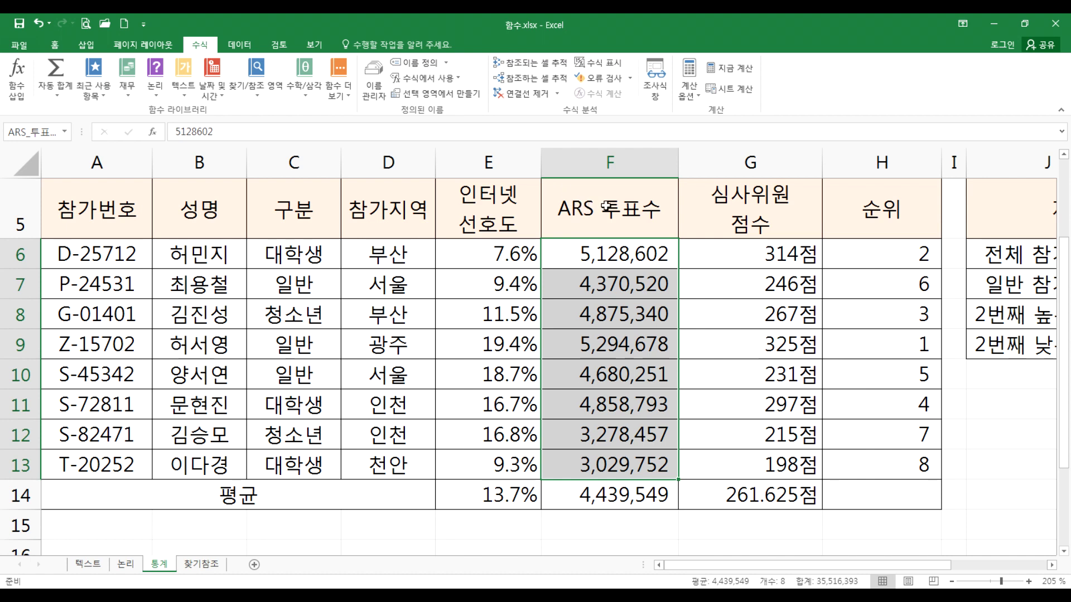
drag(589, 245, 587, 464)
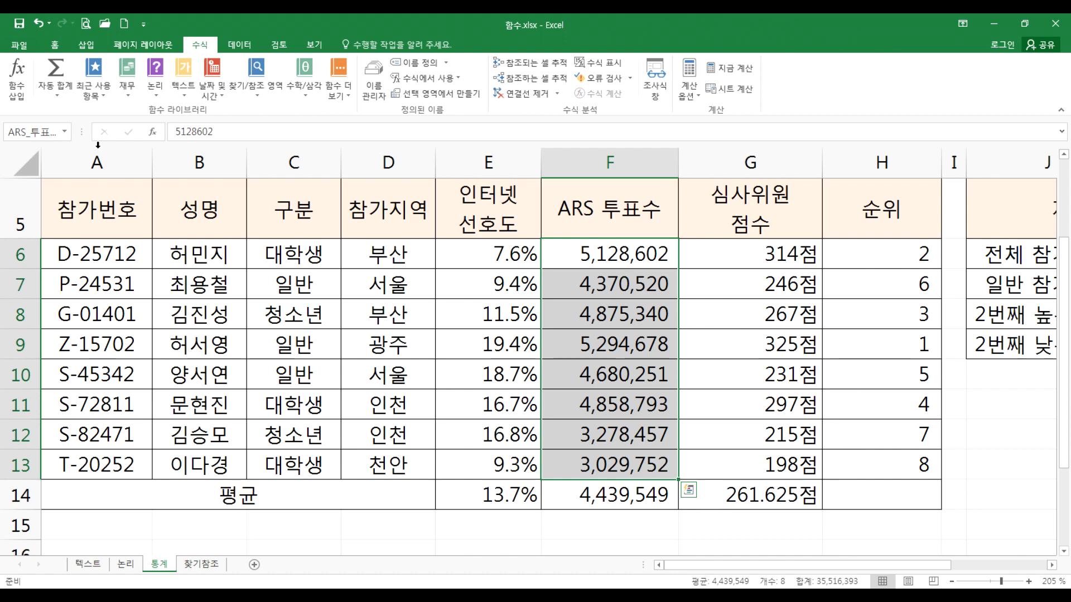
Create 심사위원_점수 from G5:G13's top row and check it in the Name Box list.
drag(731, 216, 724, 458)
click(435, 93)
click(568, 370)
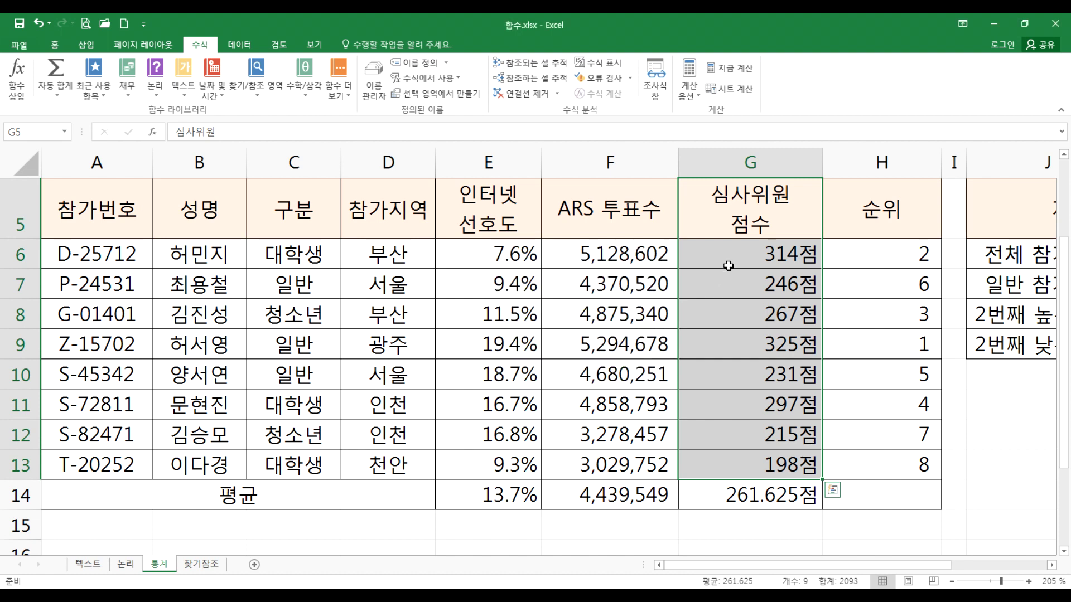
click(65, 131)
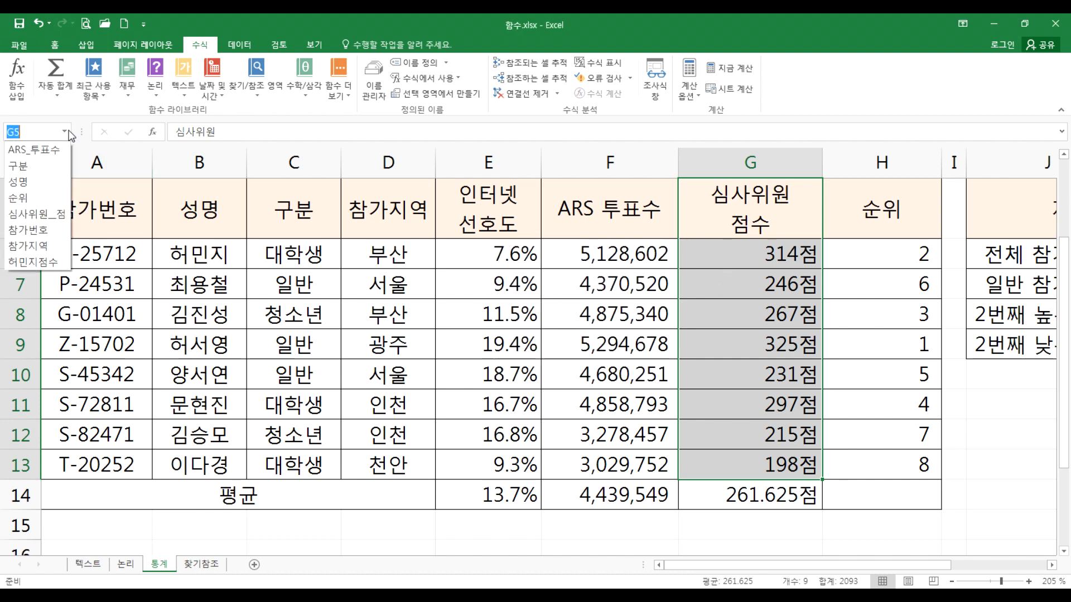
click(39, 217)
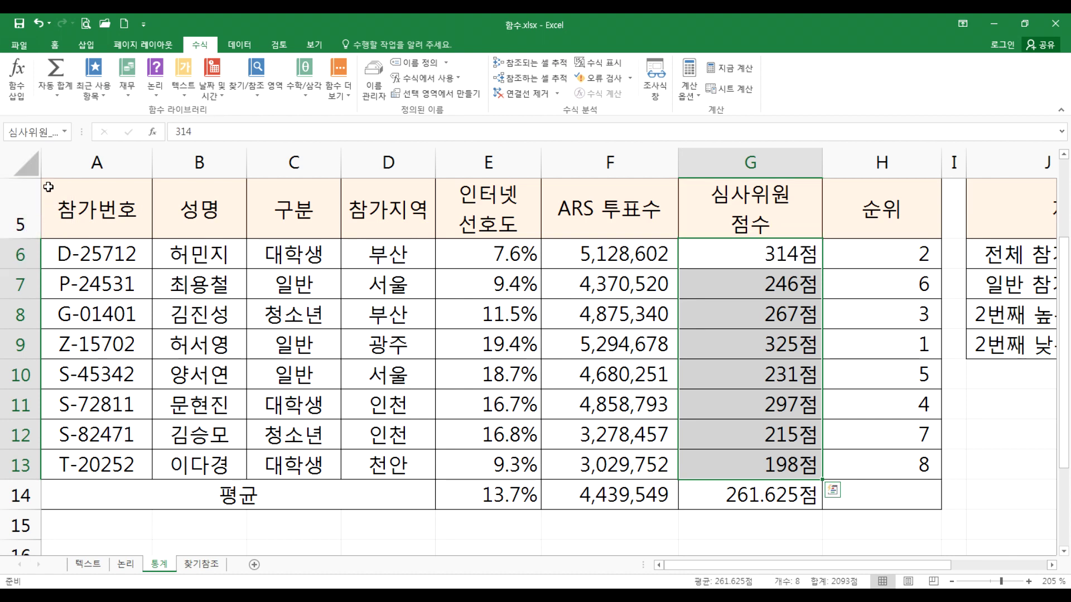
click(65, 136)
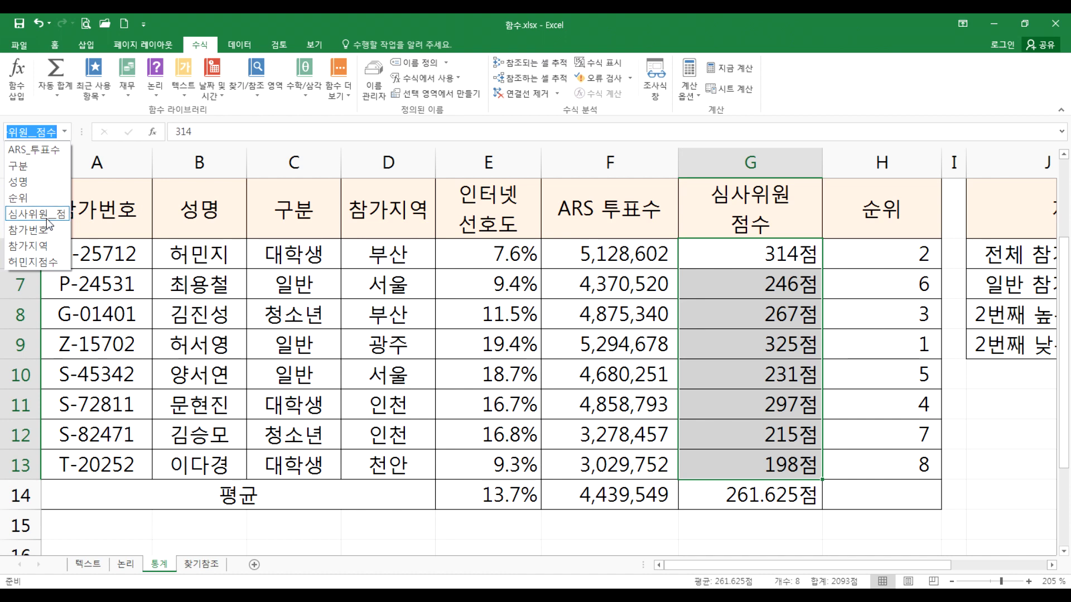
click(384, 100)
click(384, 100)
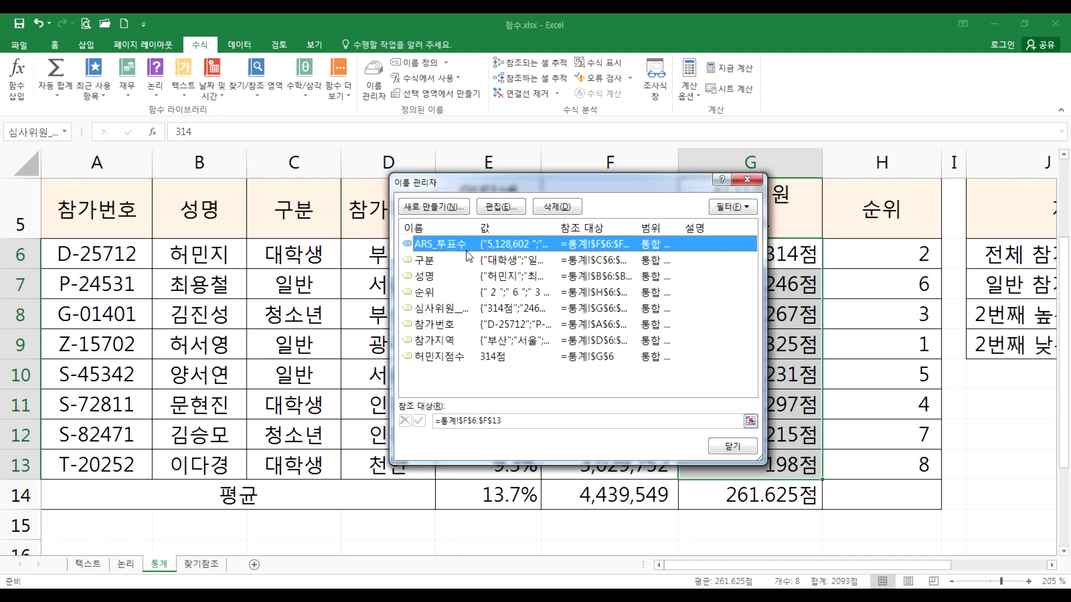
drag(478, 228, 524, 230)
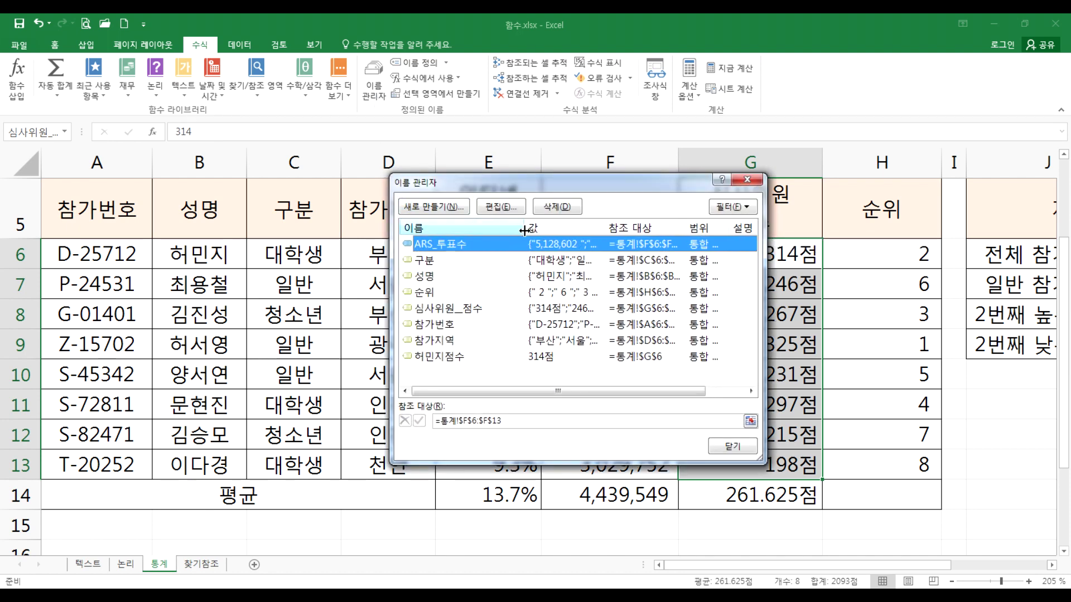
click(459, 313)
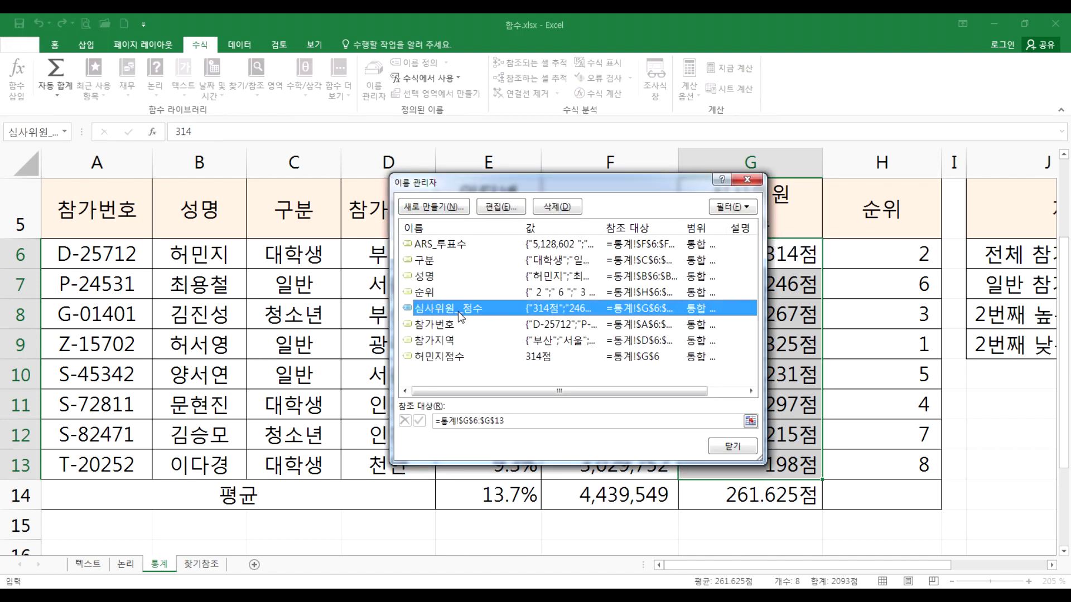
double_click(460, 315)
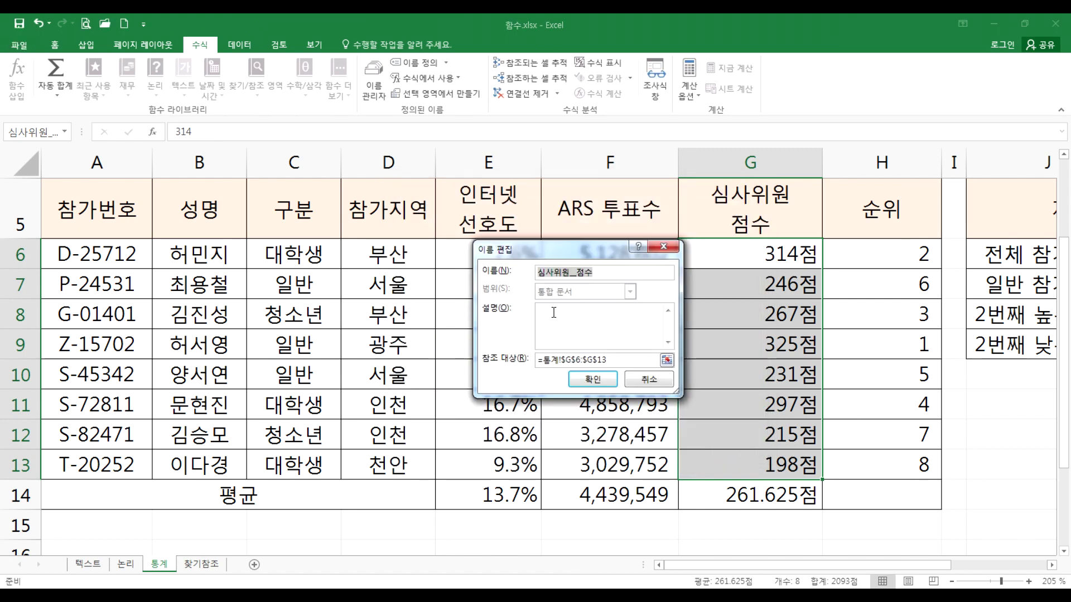
click(571, 272)
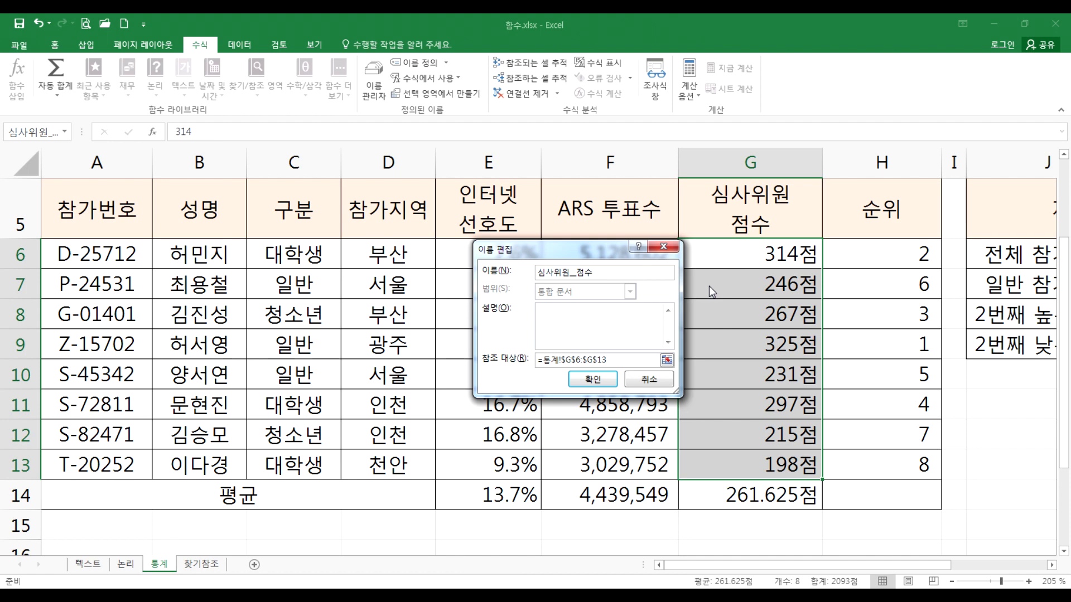
key(Return)
click(765, 243)
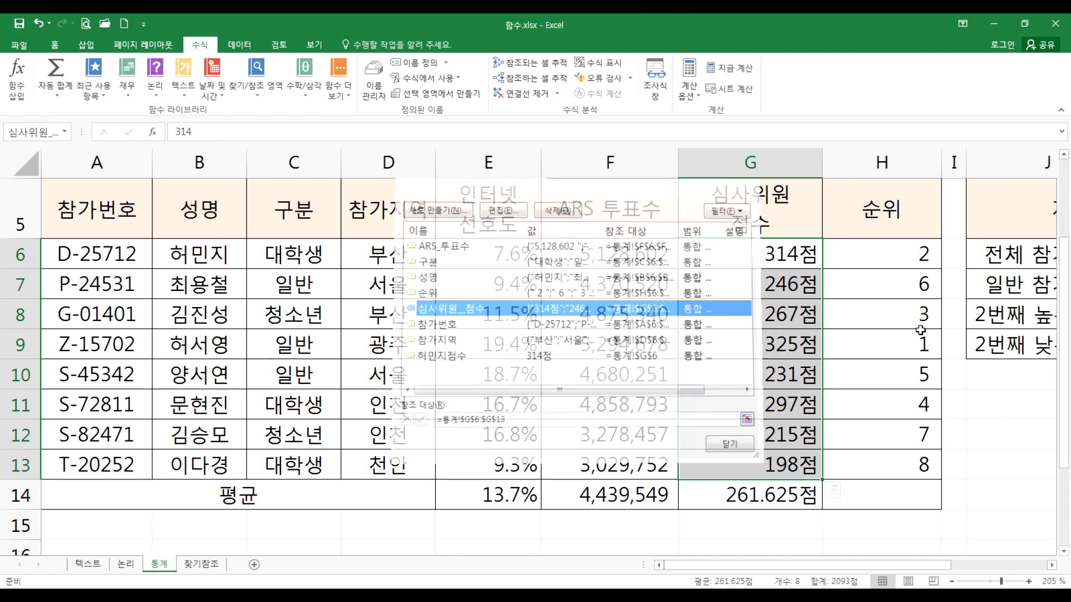
click(767, 217)
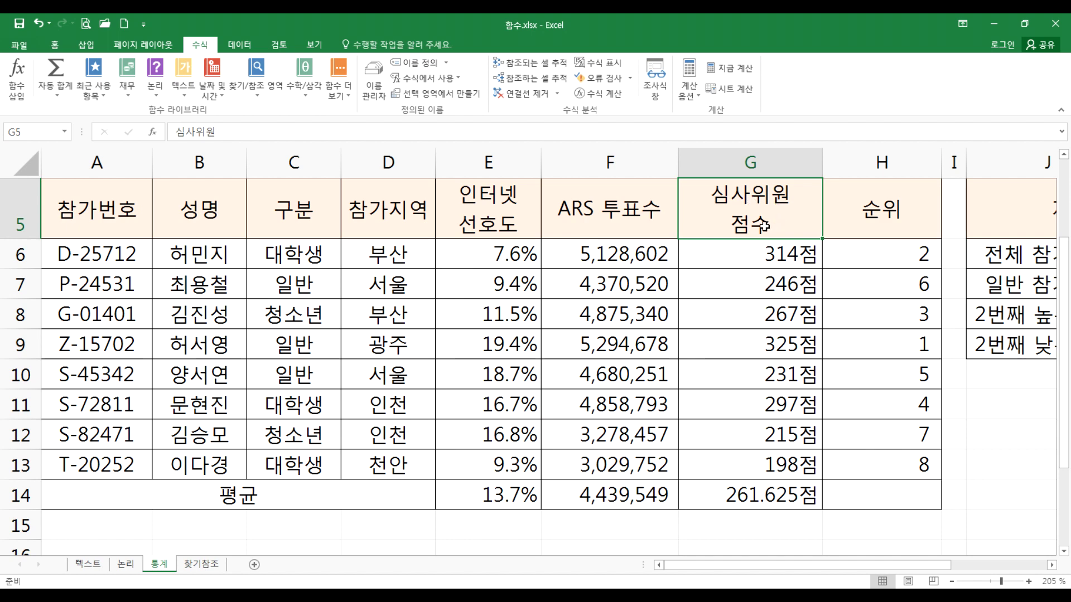
Point out the underscore in Notepad's 이름_09 example, then return to Excel.
key(alt+Tab)
drag(432, 374, 446, 375)
click(432, 375)
key(alt+Tab)
Jump to the 구분, 순위 and ARS_투표수 named ranges from the Name Box.
click(65, 132)
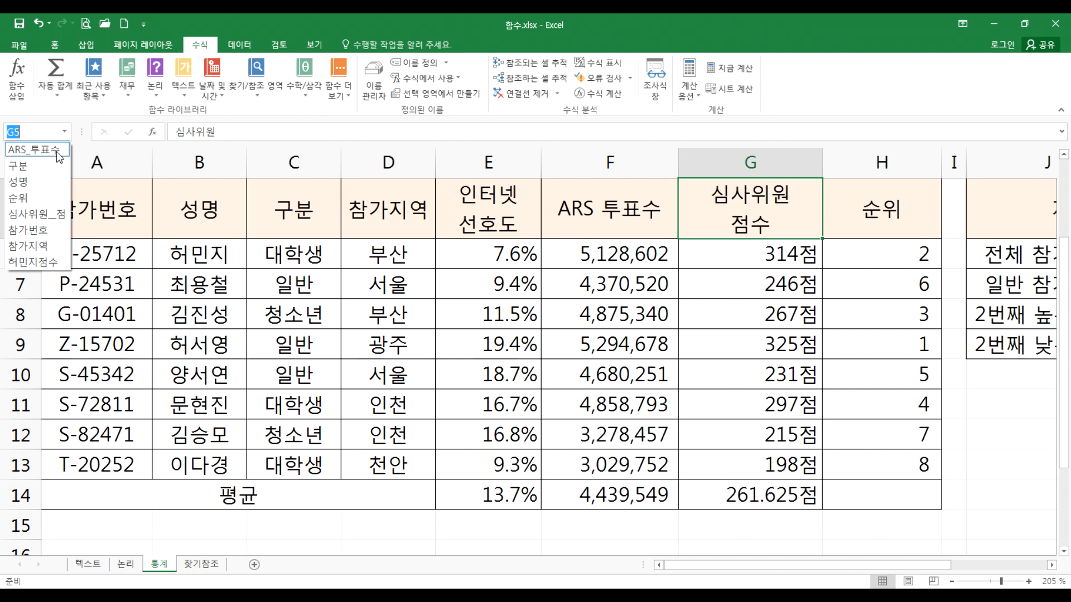
click(28, 162)
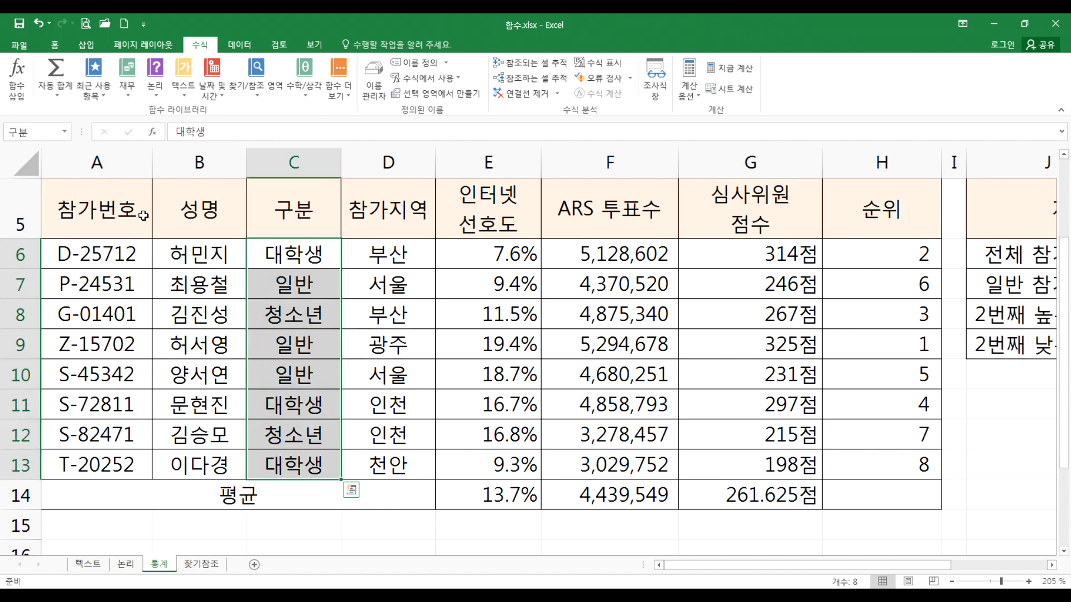
click(64, 132)
click(28, 198)
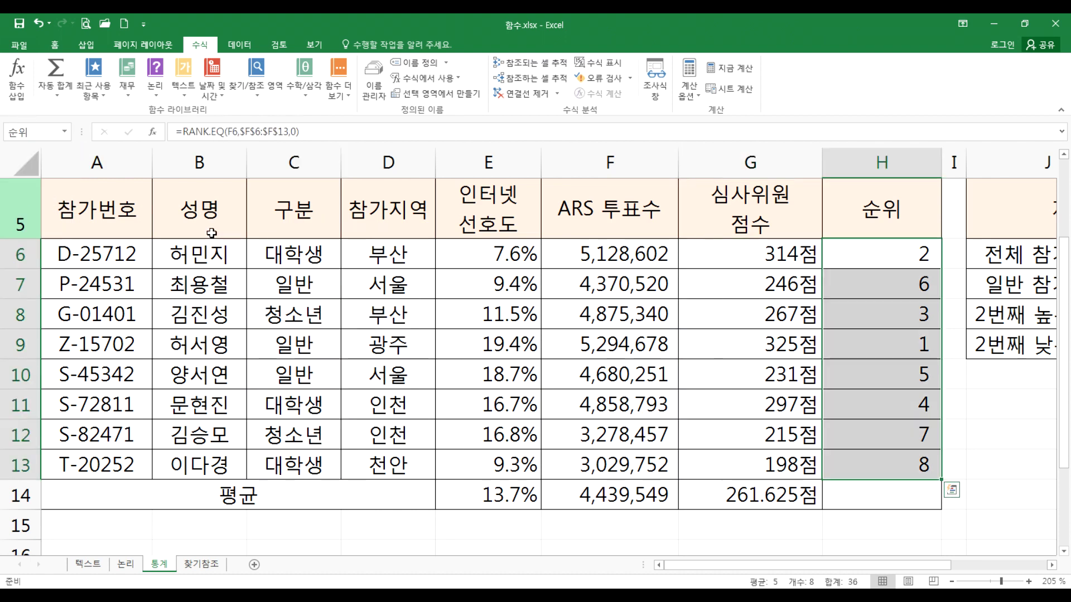
click(65, 132)
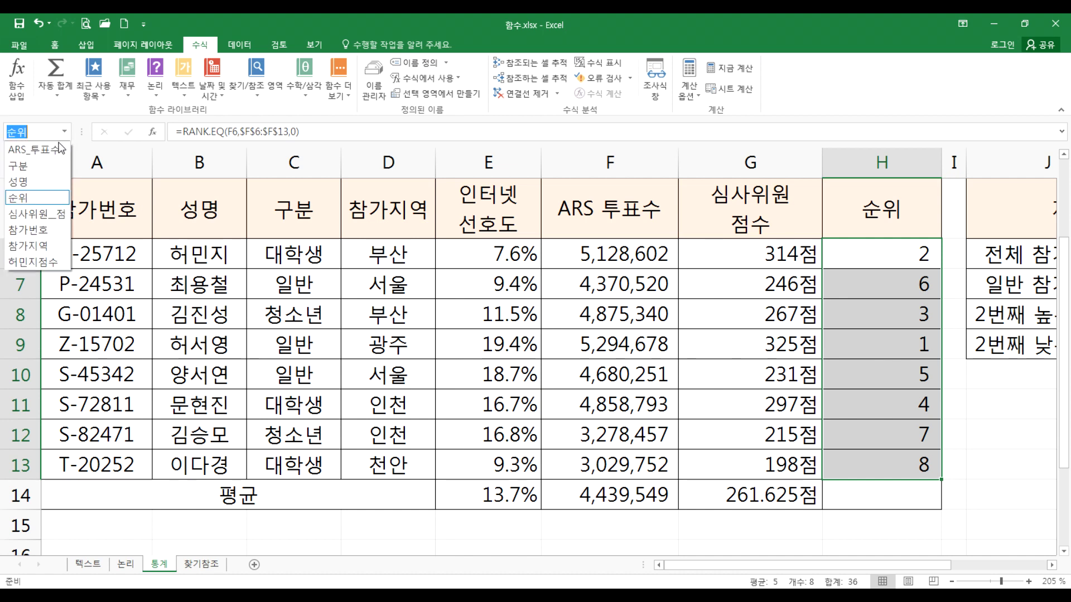
click(39, 149)
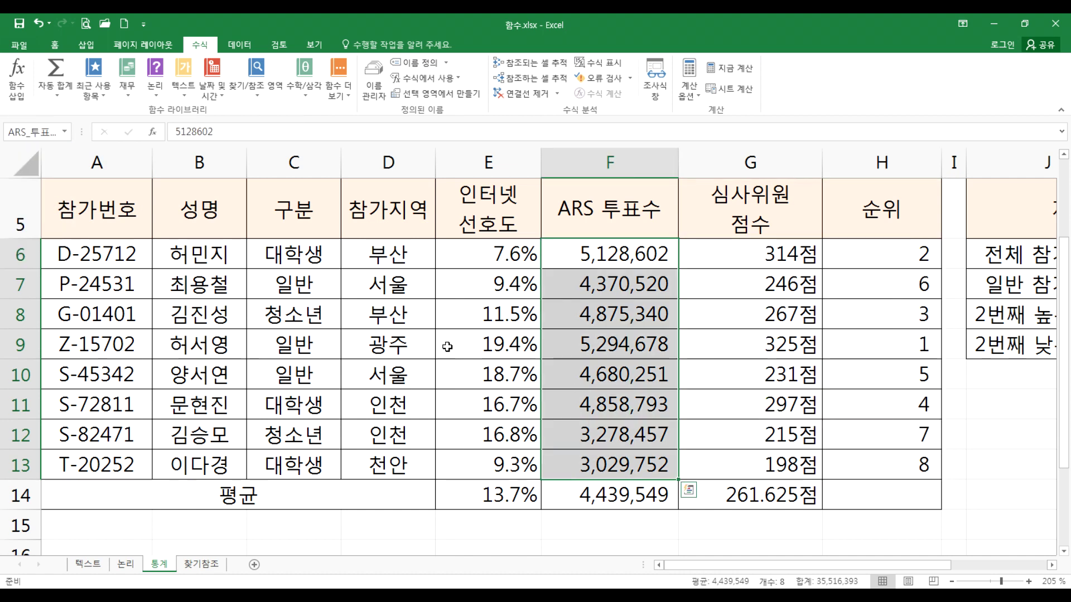
Inspect and keep =COUNTA(성명) in F20, then put the caret on Notepad's empty line.
scroll(547, 320, down, 3)
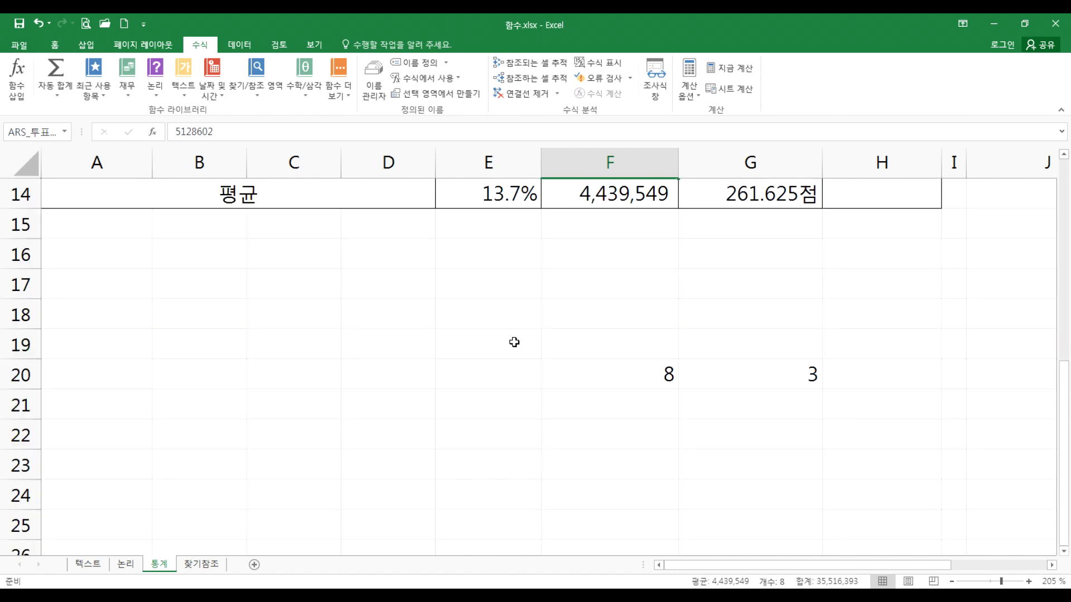
click(447, 311)
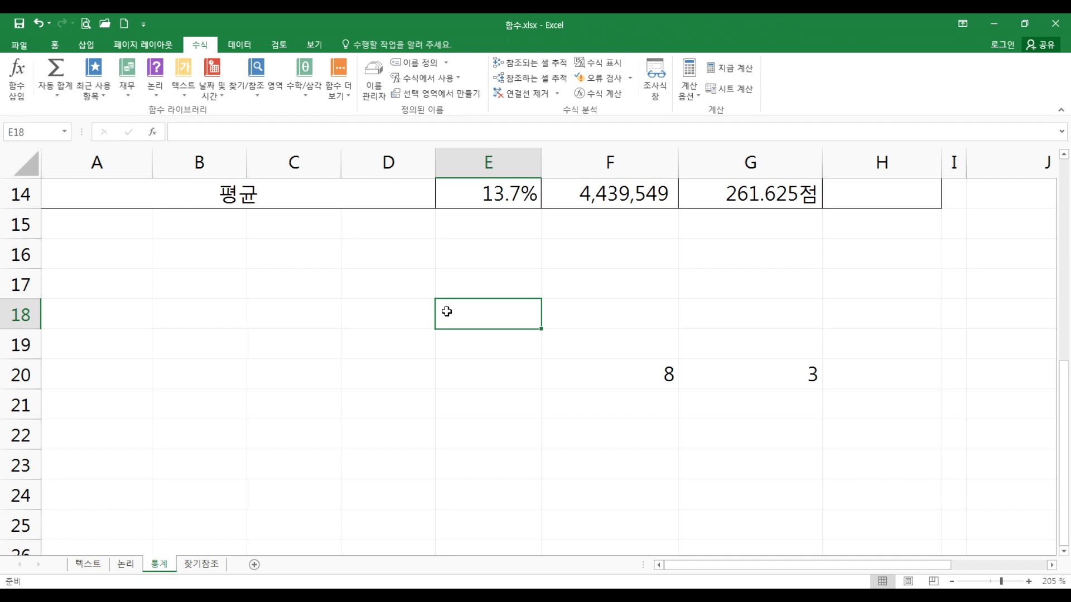
scroll(446, 311, up, 5)
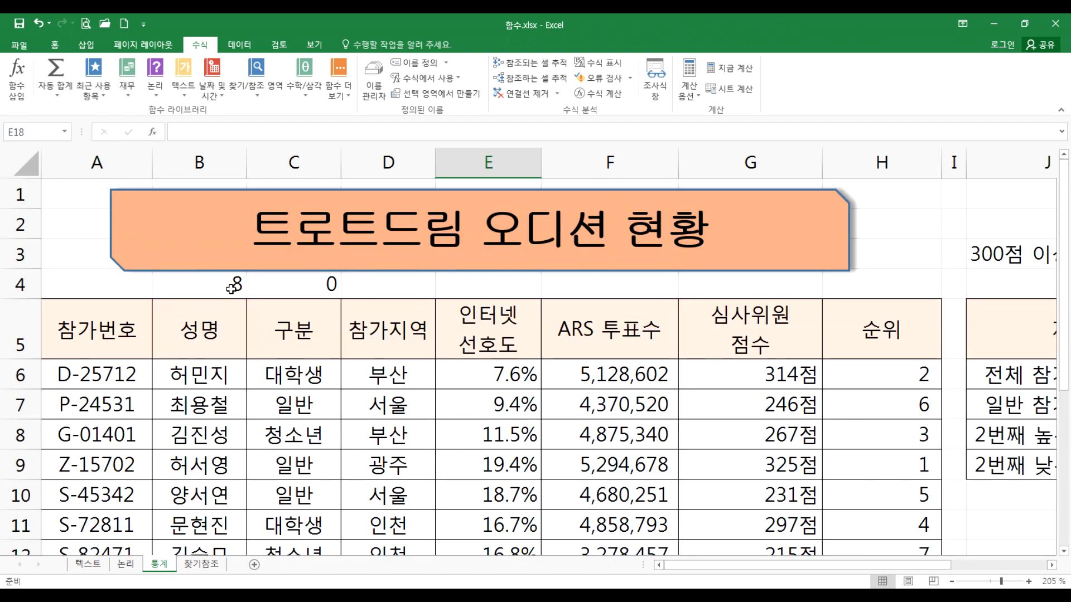
scroll(231, 287, down, 5)
click(651, 323)
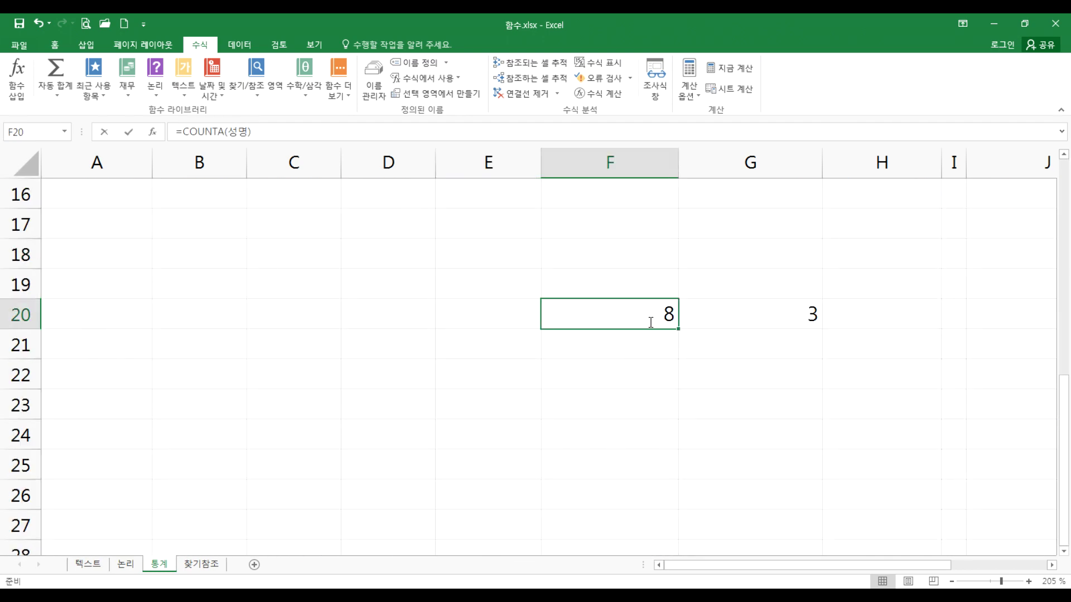
double_click(650, 322)
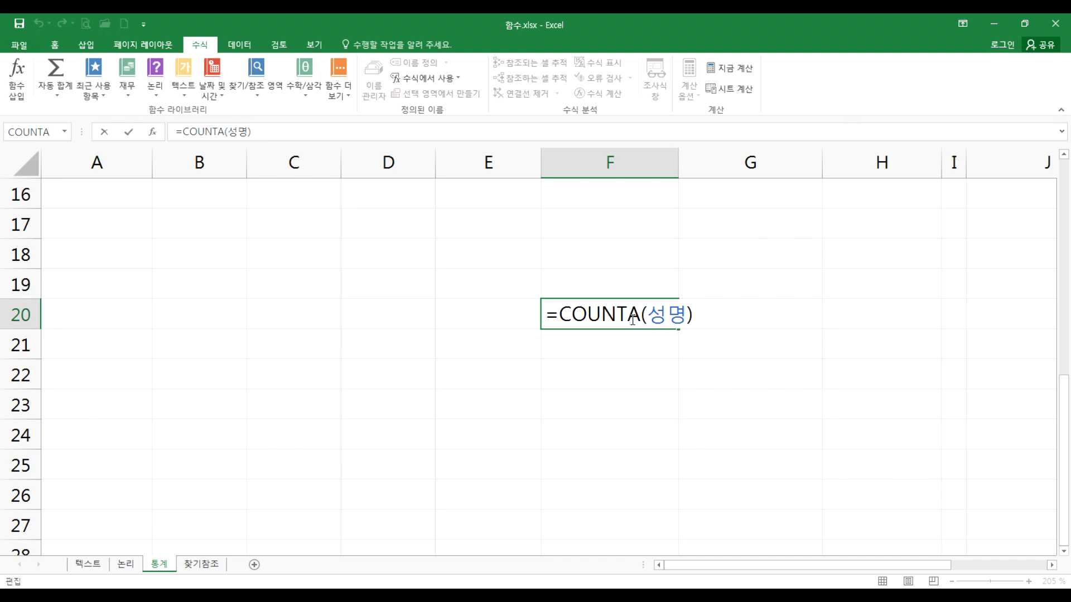
key(ctrl+Return)
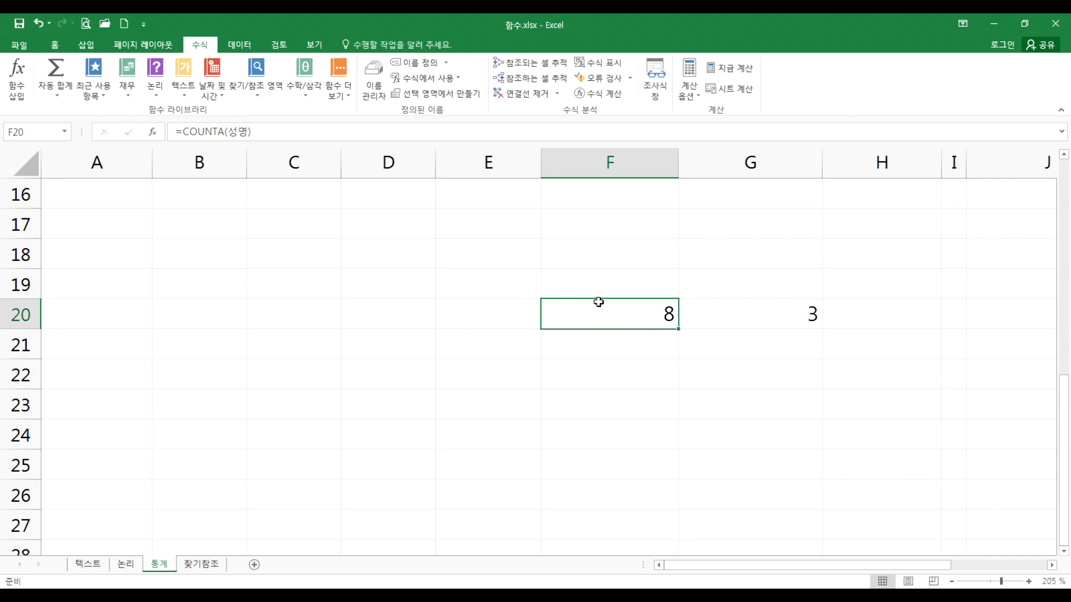
key(alt+Tab)
click(86, 436)
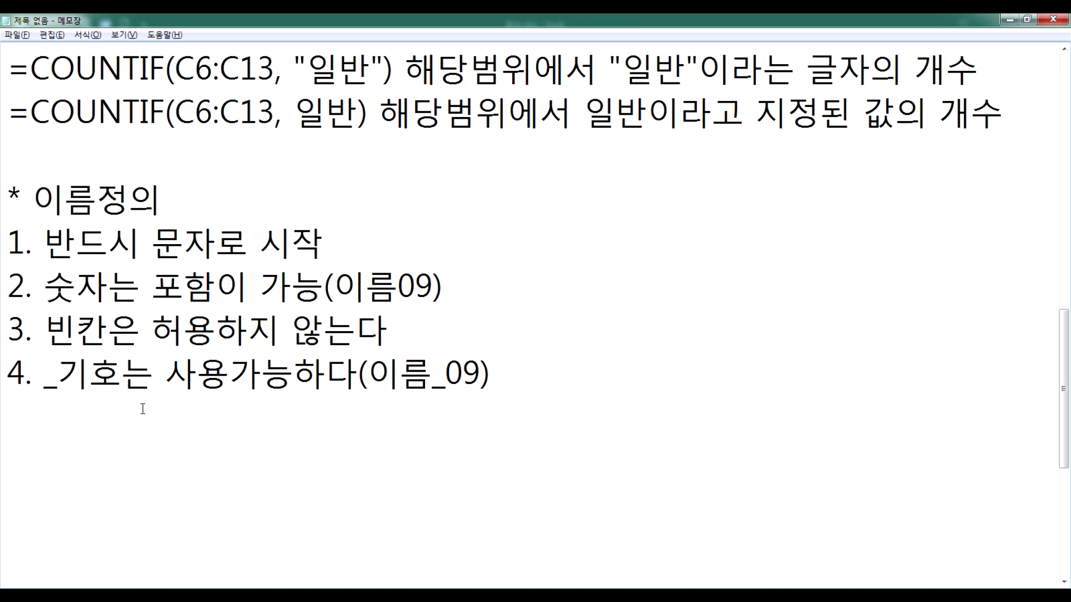
key(alt+Tab)
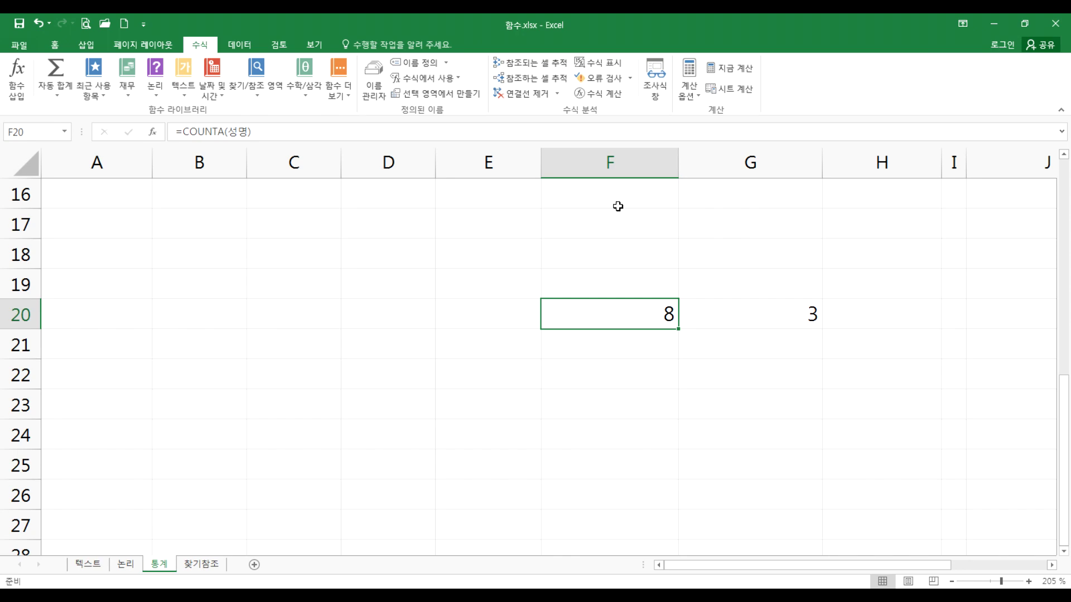
scroll(569, 225, up, 5)
scroll(583, 304, down, 2)
scroll(583, 304, up, 1)
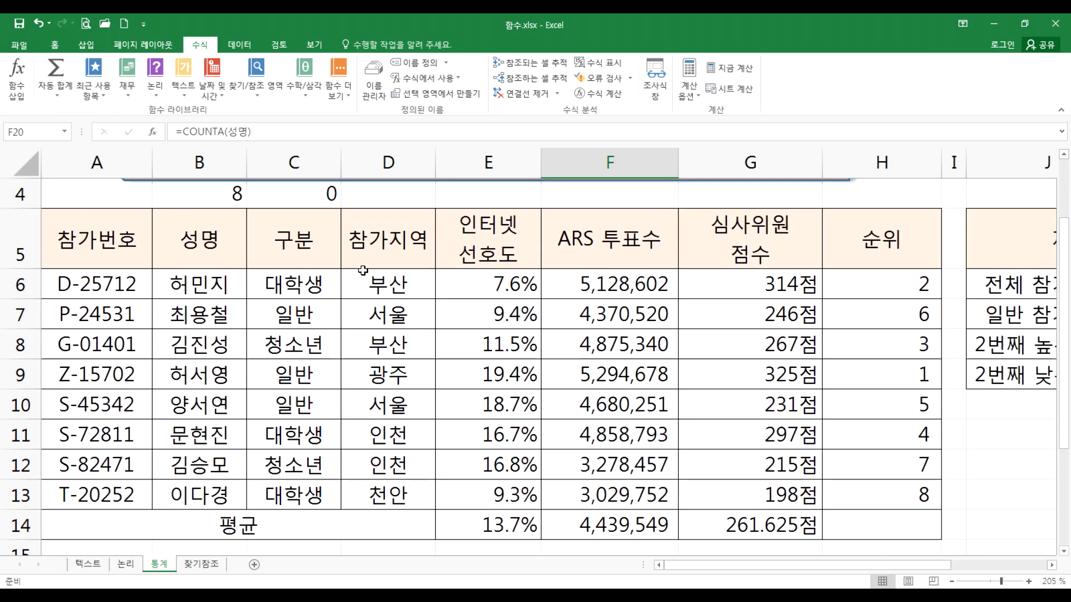
drag(97, 240, 633, 494)
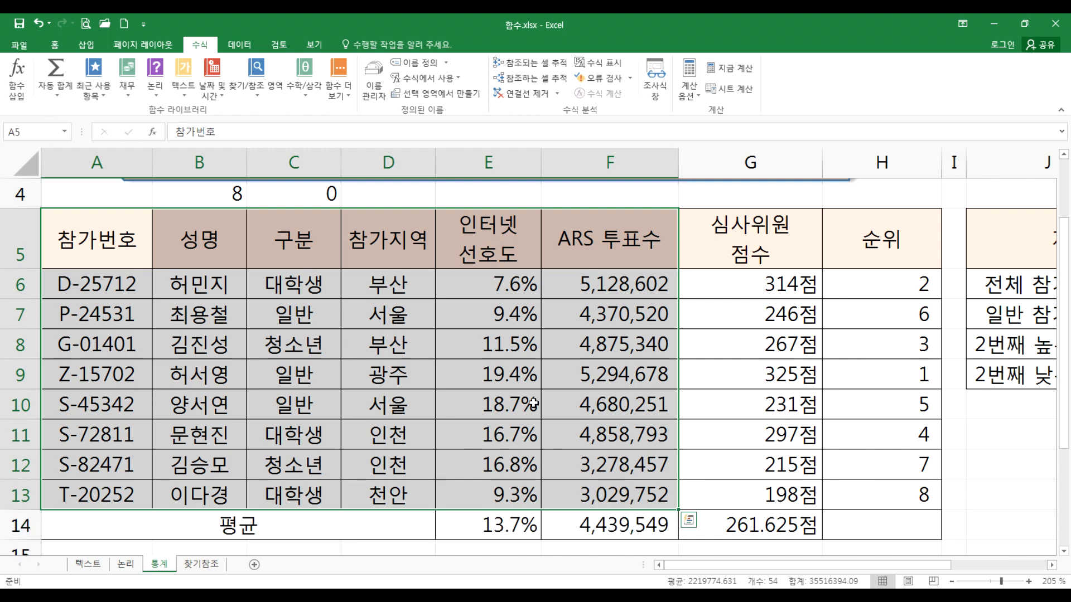
click(585, 242)
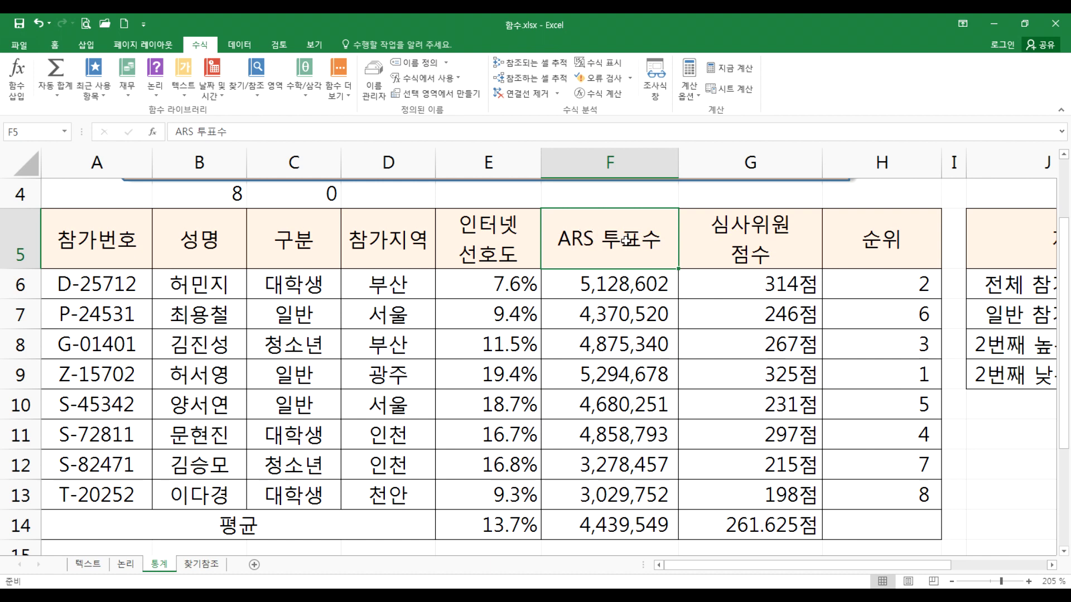
click(736, 231)
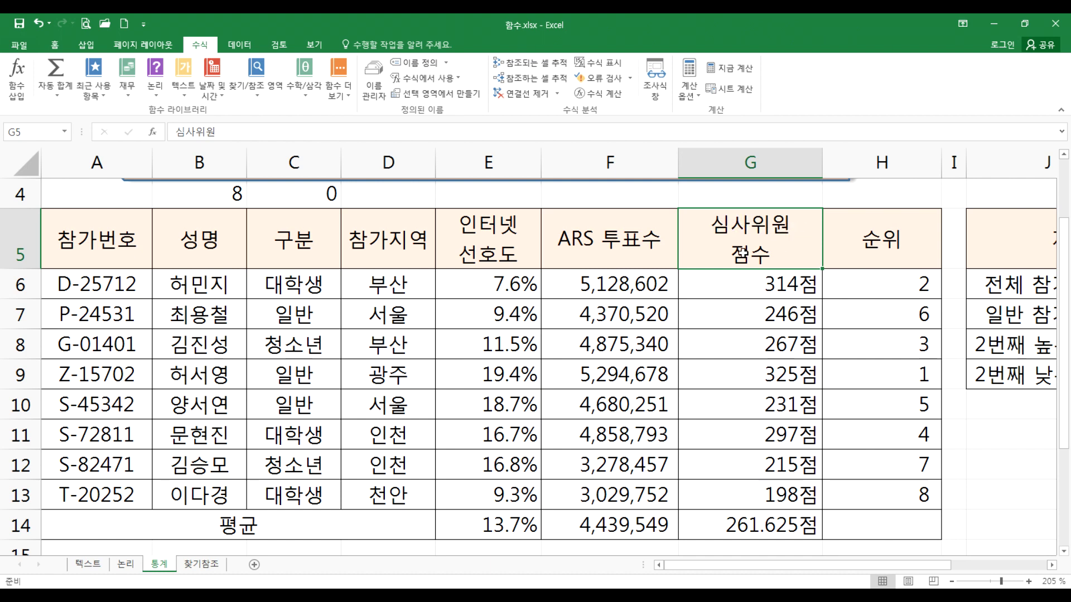
click(495, 226)
drag(495, 227, 488, 404)
click(488, 404)
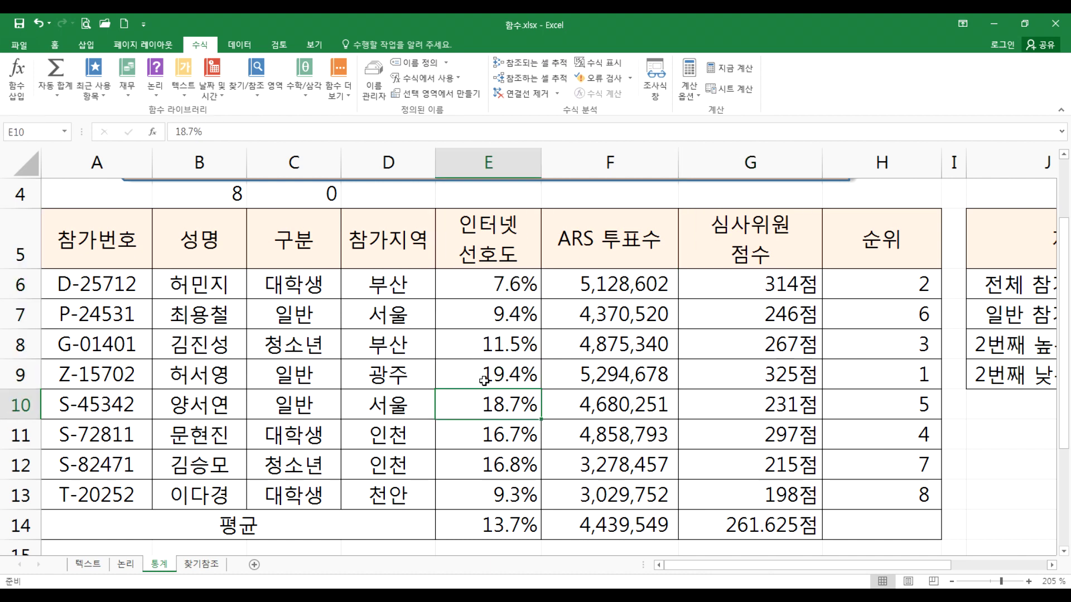
click(485, 311)
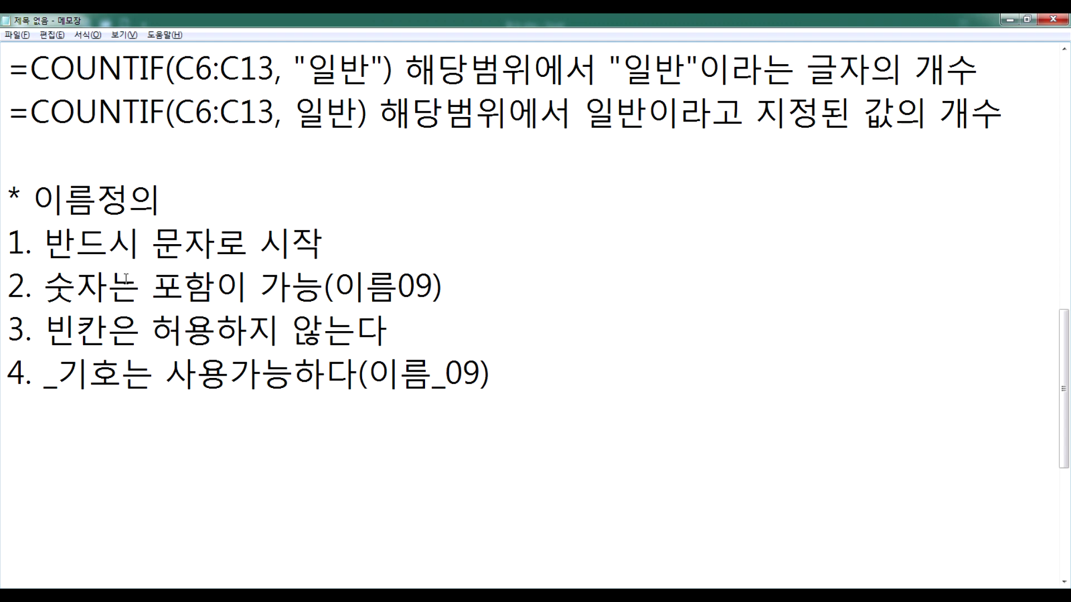
Highlight the underscore in rule 4, then bring up Excel's 찾기참조 sheet.
drag(52, 381, 65, 381)
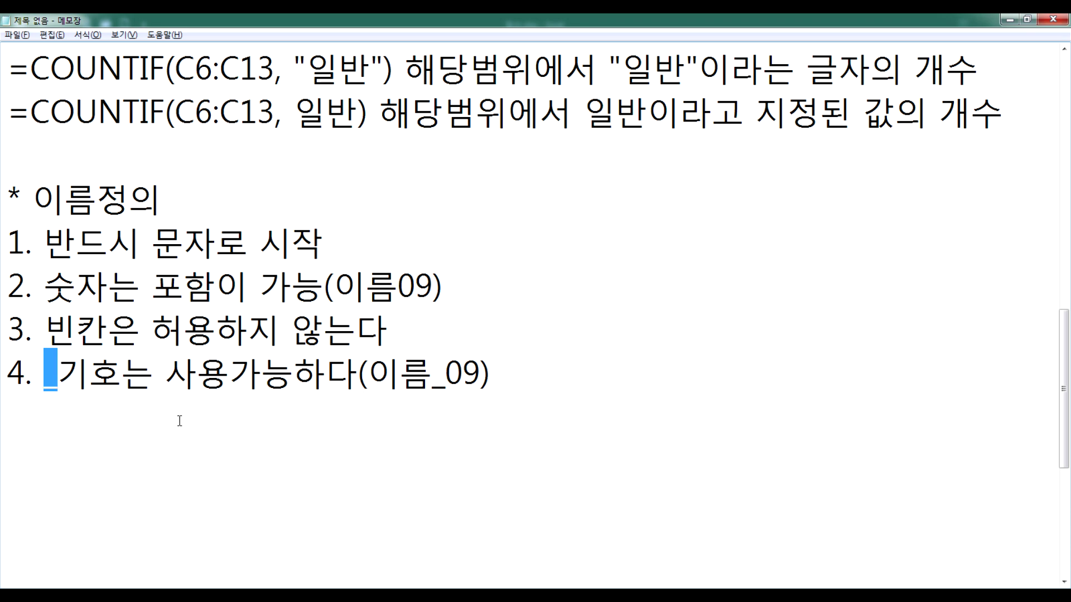
click(93, 414)
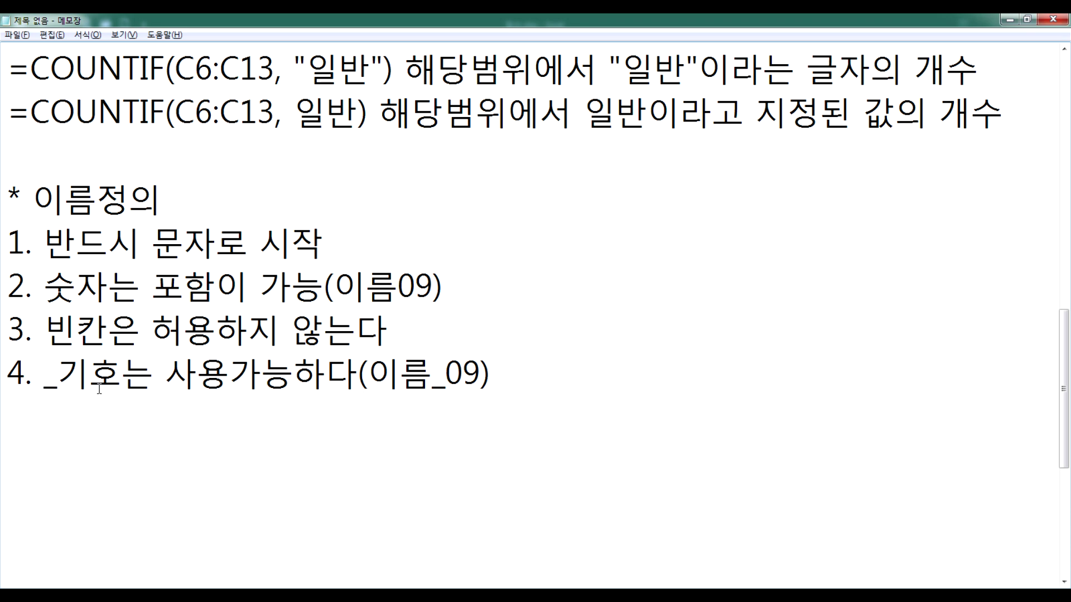
key(alt+Tab)
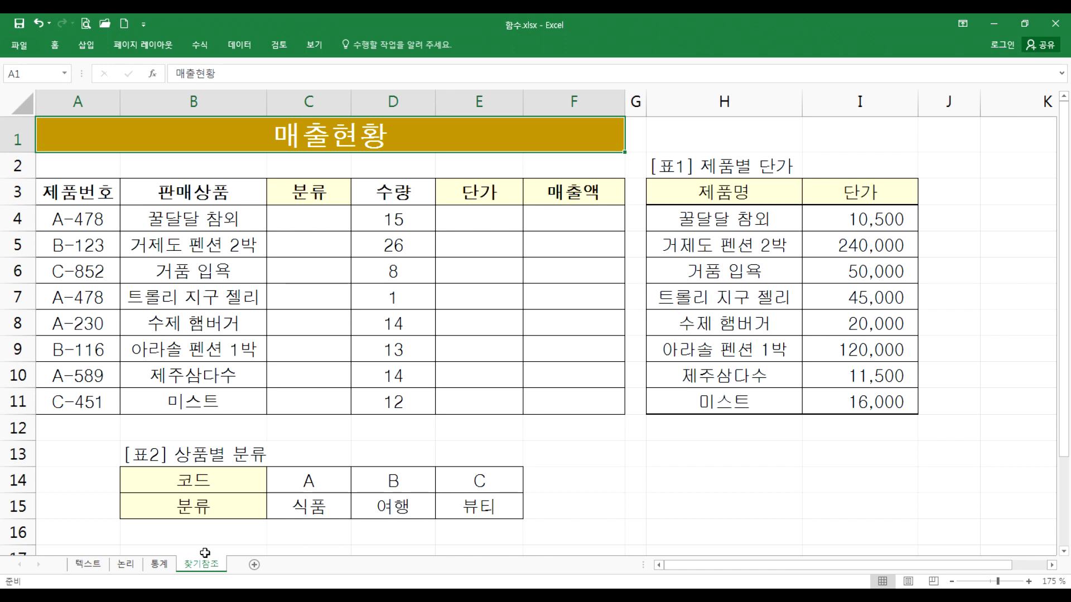
Browse the Formulas tab's Lookup & Reference function list, briefly comparing Math & Trig.
click(199, 45)
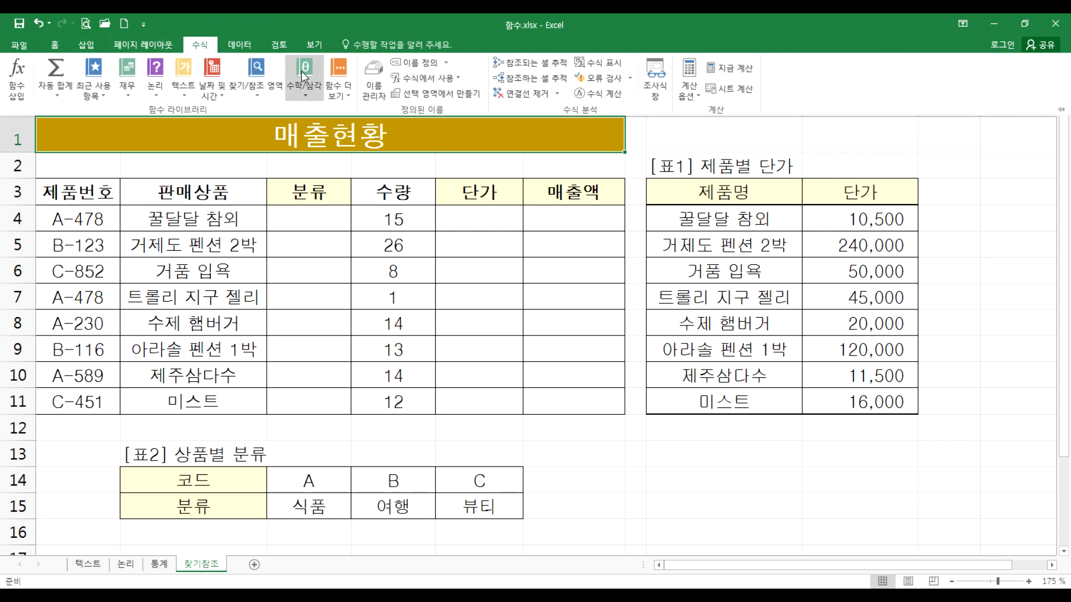
click(264, 92)
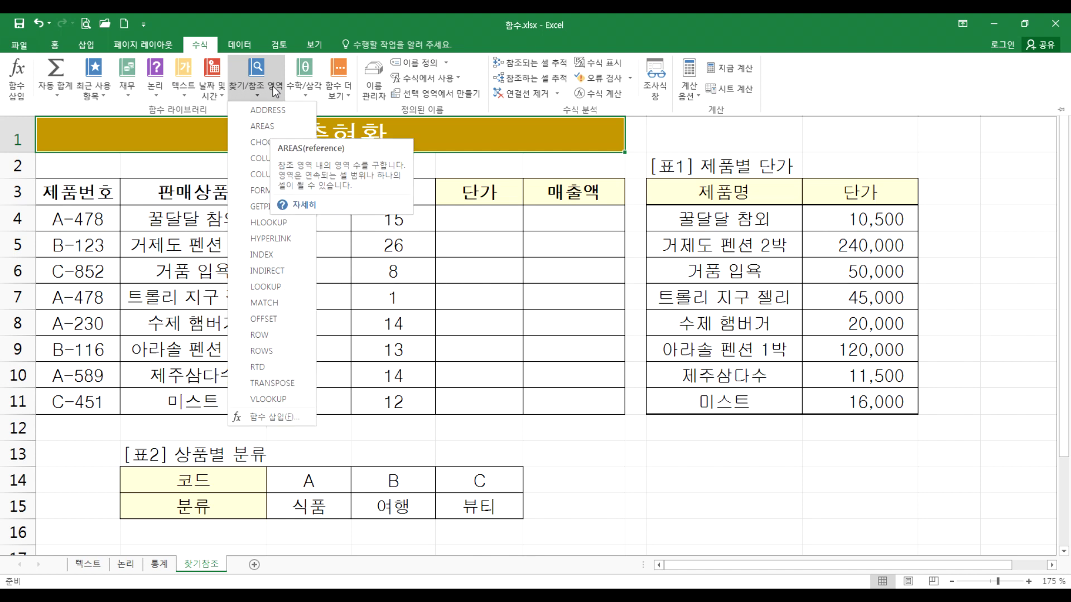
click(306, 92)
scroll(327, 307, down, 8)
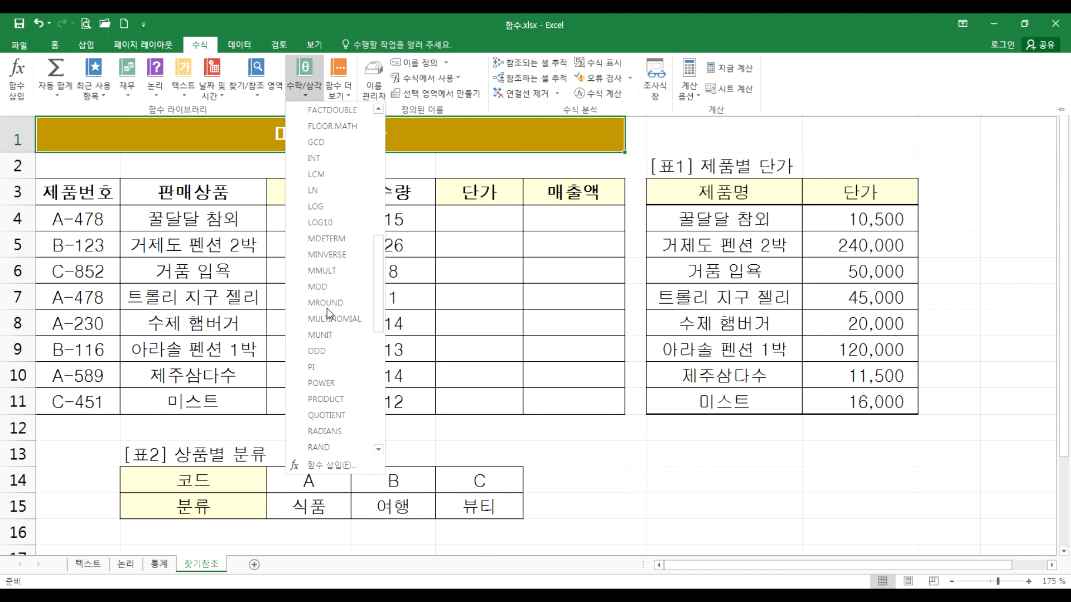
scroll(323, 288, up, 5)
click(260, 93)
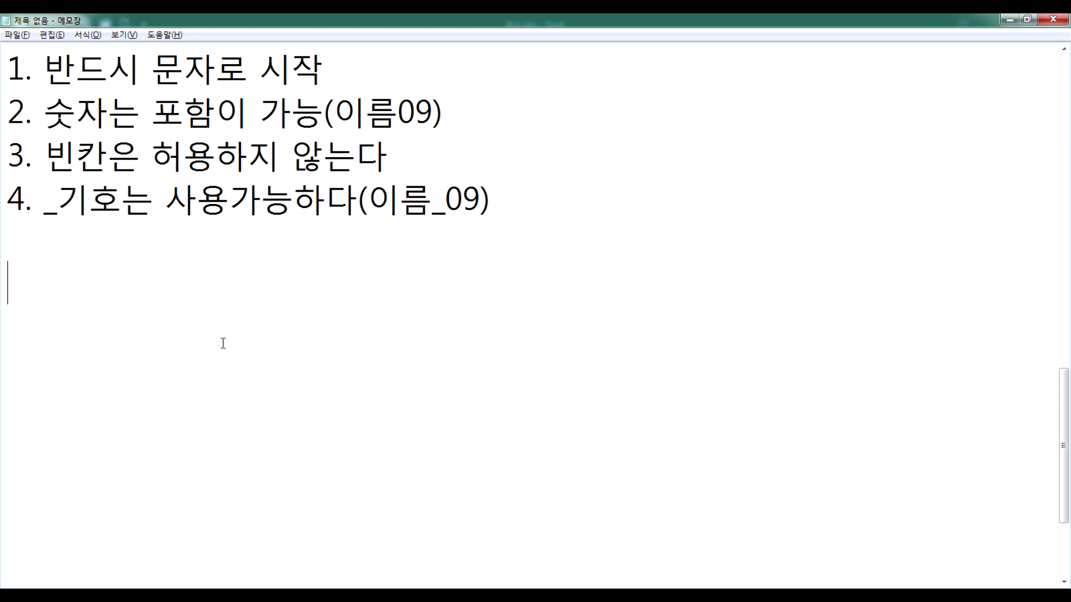
Add a '* 찾기/참조 함수' heading listing VLOOKUP and HLOOKUP in the notes.
text(CKWRL)
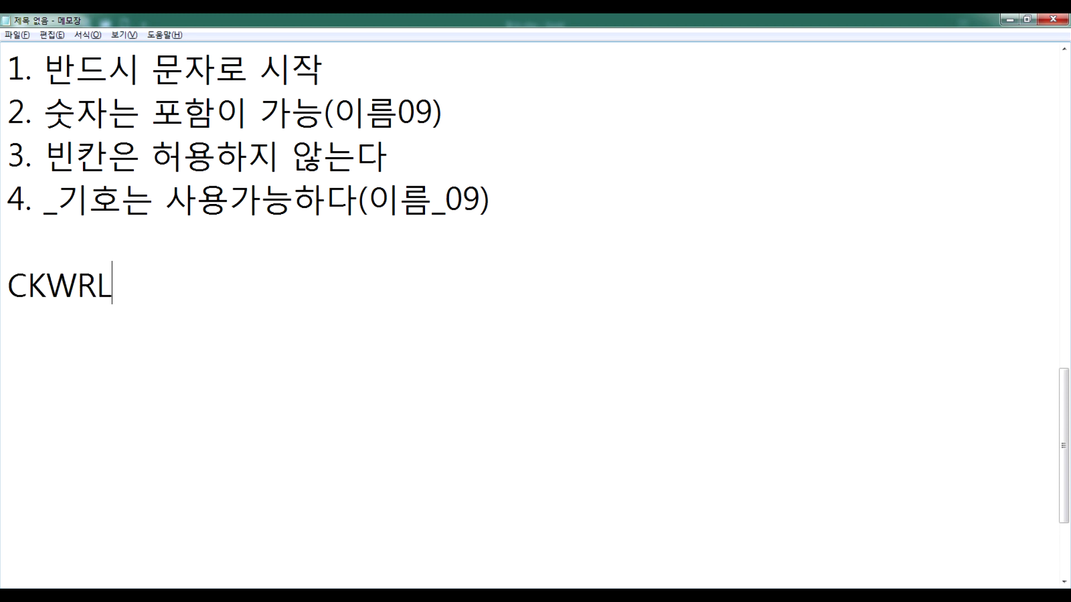
key(shift+Home)
text(찾기)
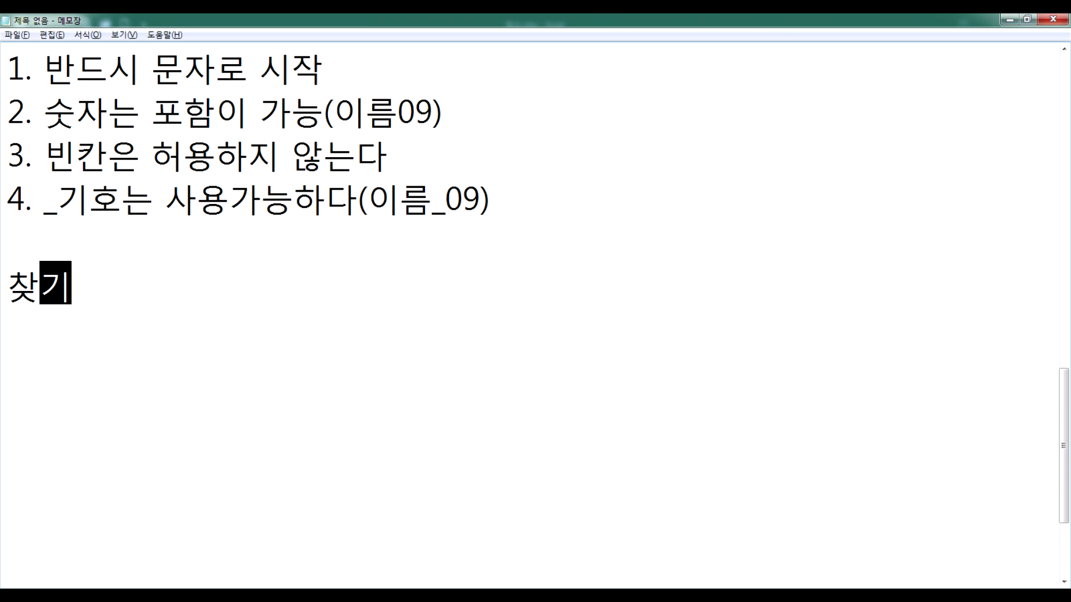
text(/참조 함수)
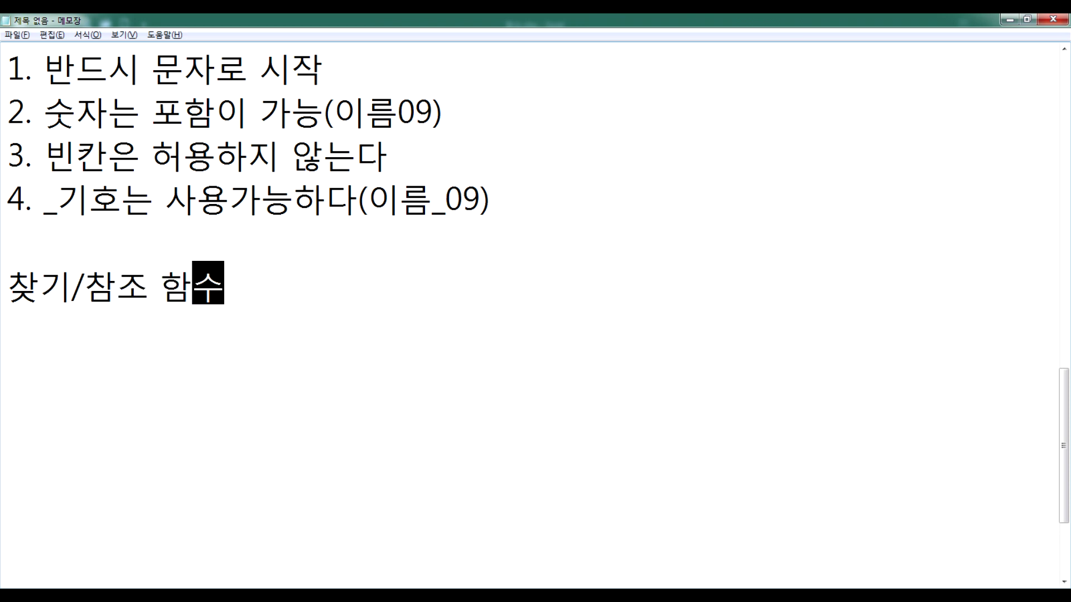
key(Return)
key(Up)
text(*)
key(Down)
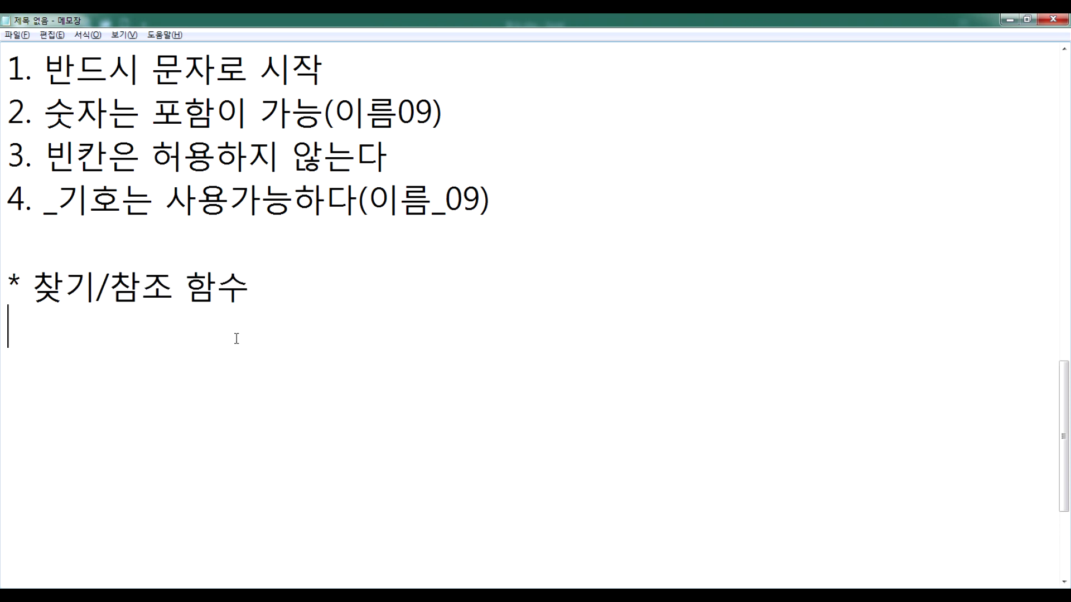
text(VLOOKUP)
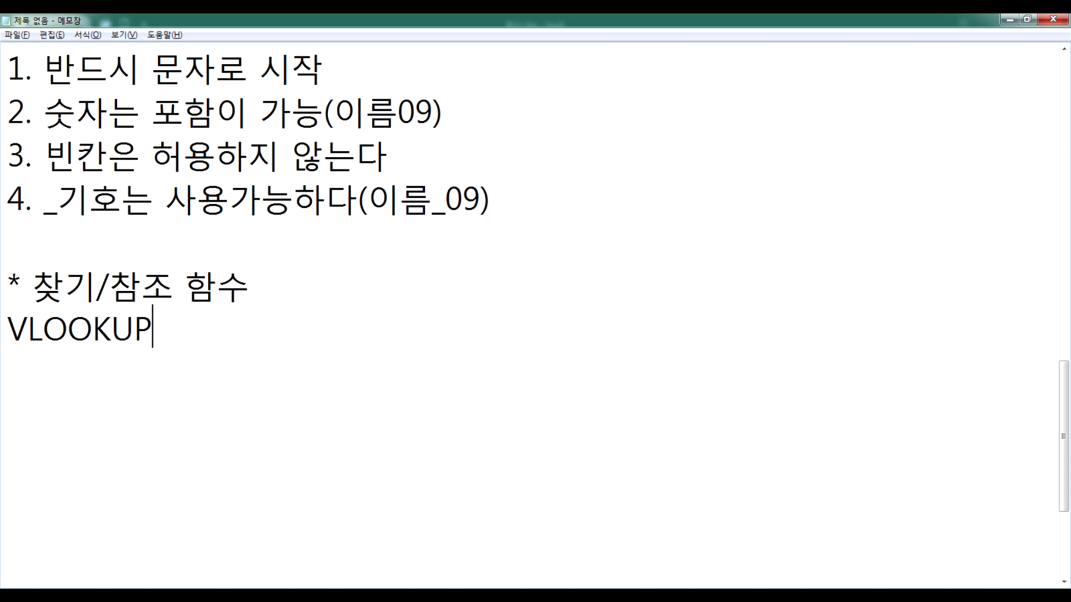
key(Return)
text(HLO)
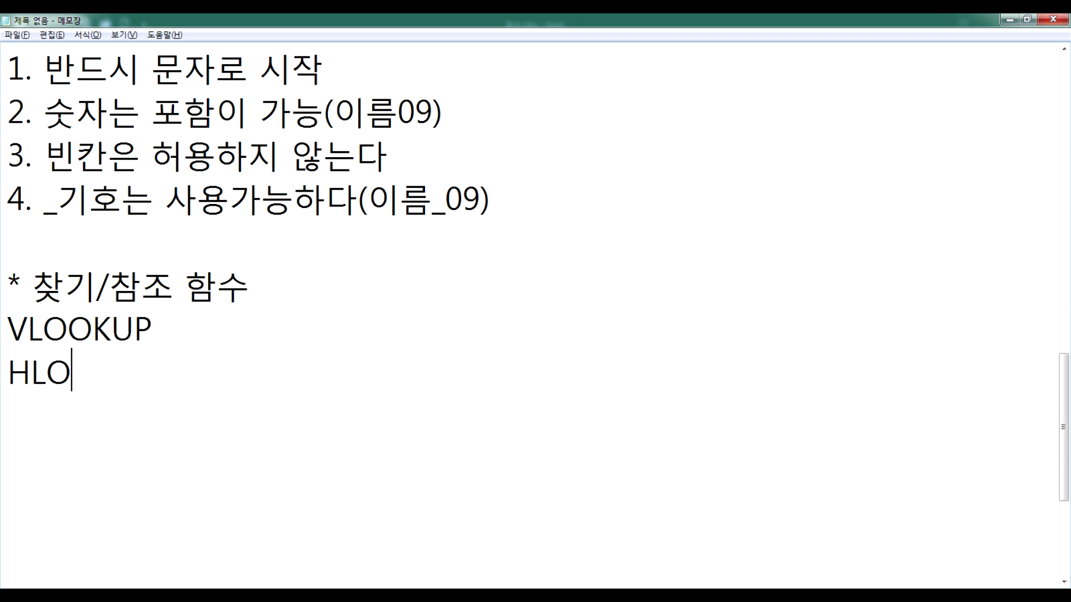
text(OKUP)
key(Return)
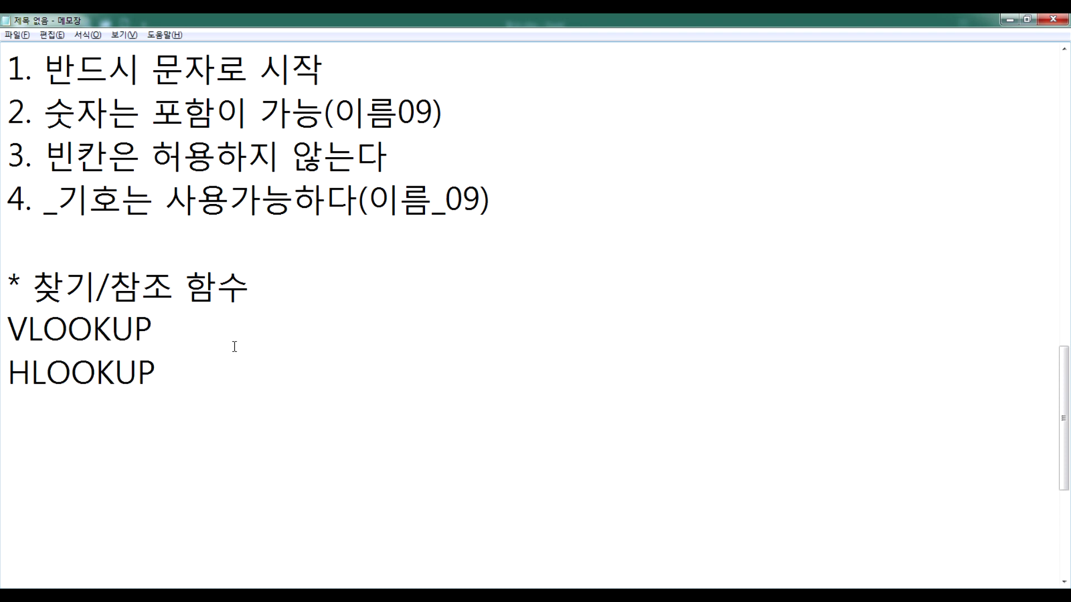
Append (세로) after VLOOKUP and (가로) after HLOOKUP, then return to Excel.
drag(4, 345, 28, 337)
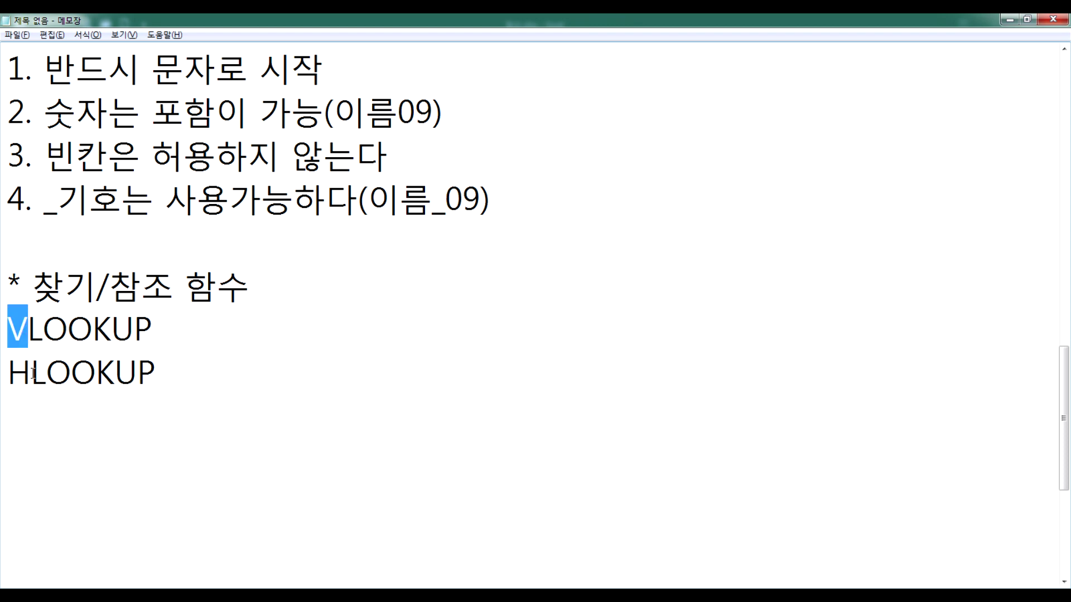
drag(33, 374, 2, 373)
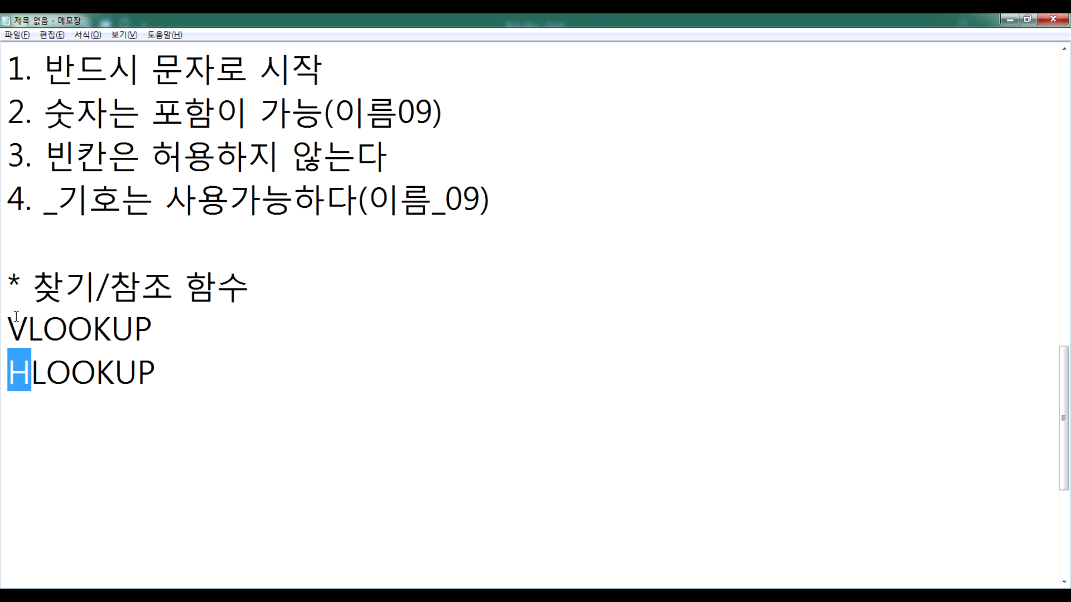
drag(8, 327, 160, 324)
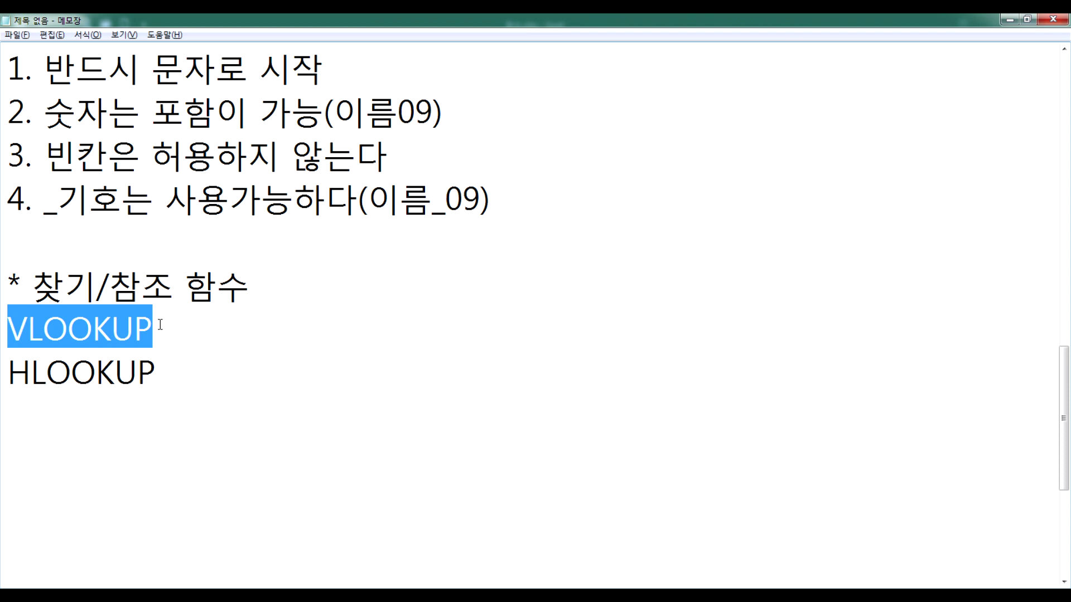
click(190, 321)
text(()
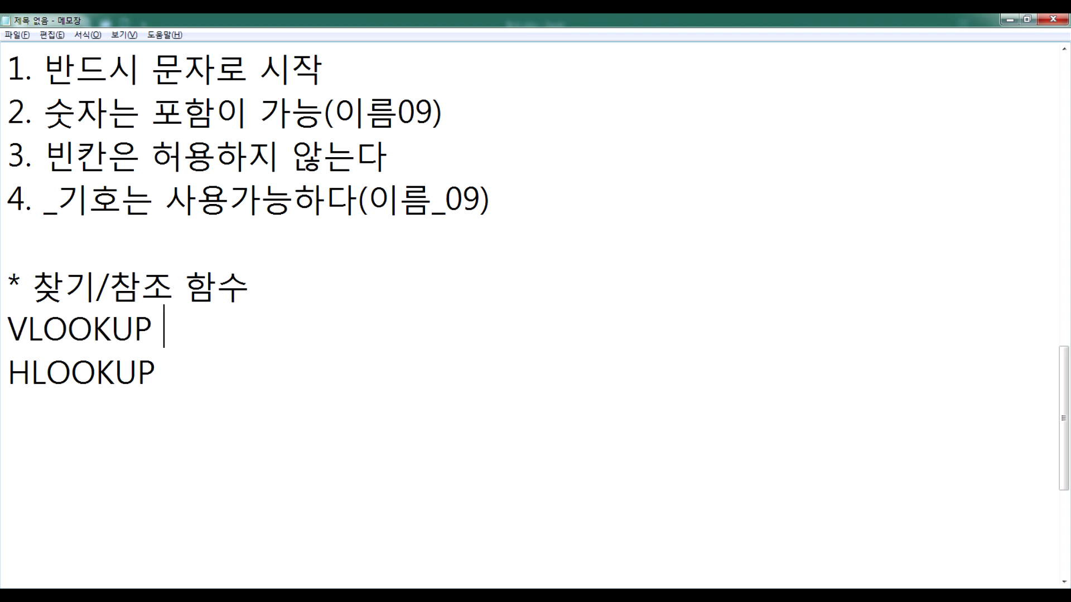
text(세로))
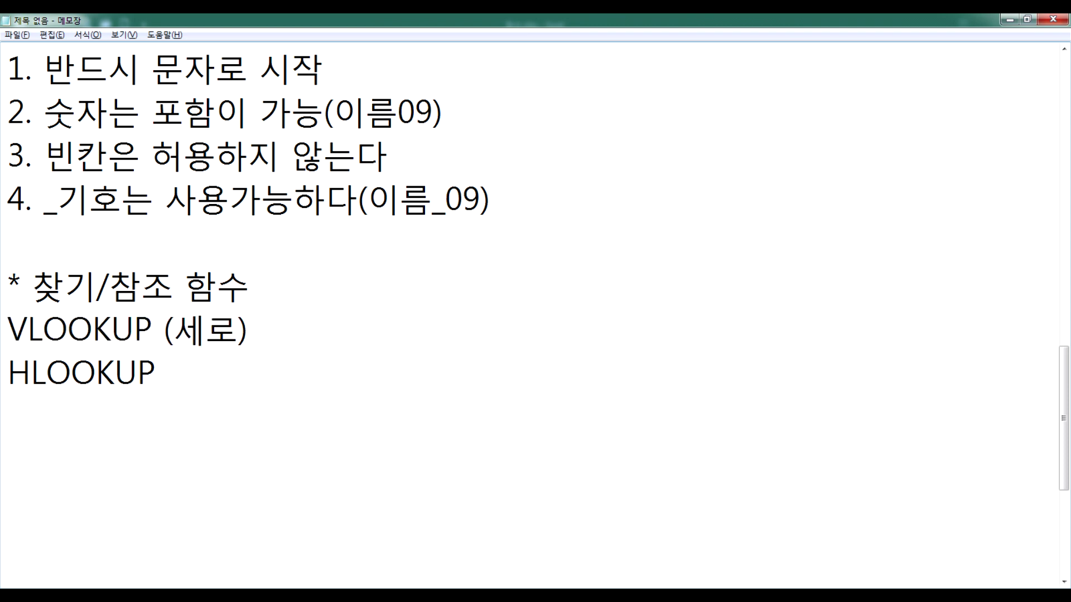
click(155, 372)
text((가로))
key(Return)
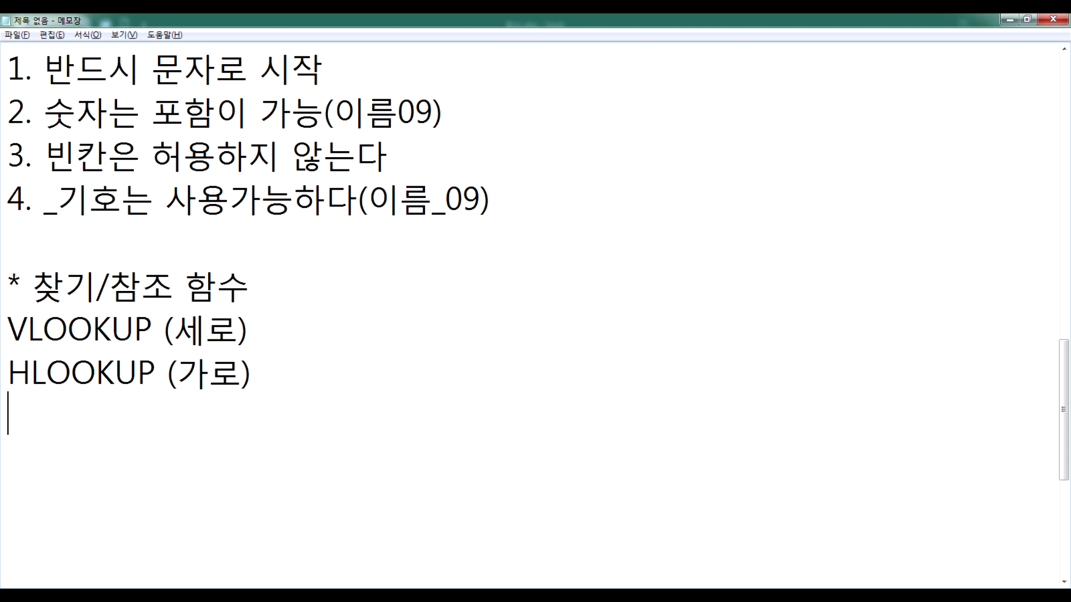
click(460, 536)
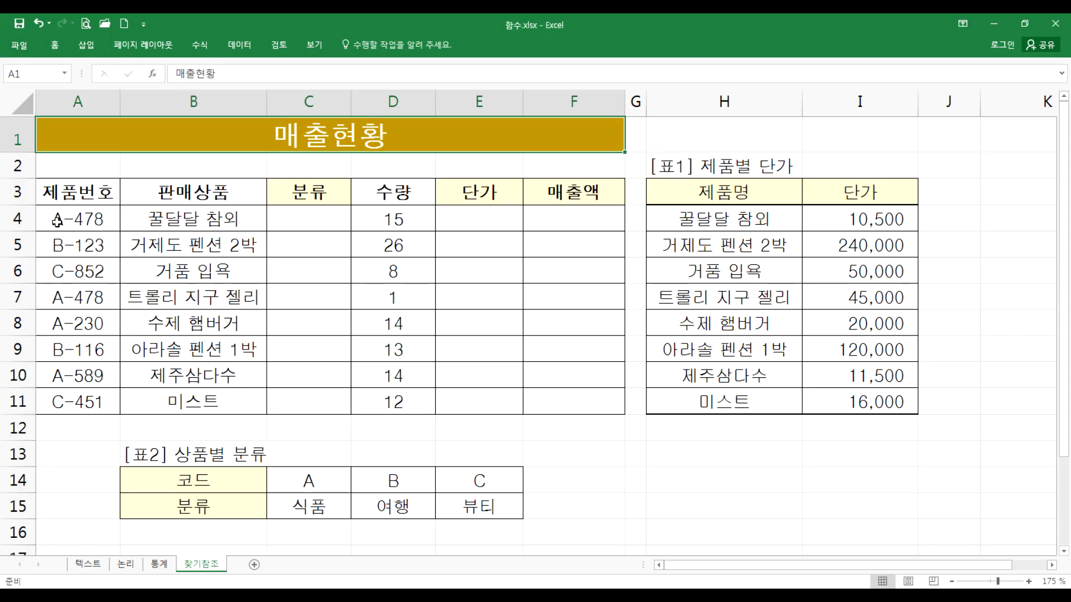
click(57, 221)
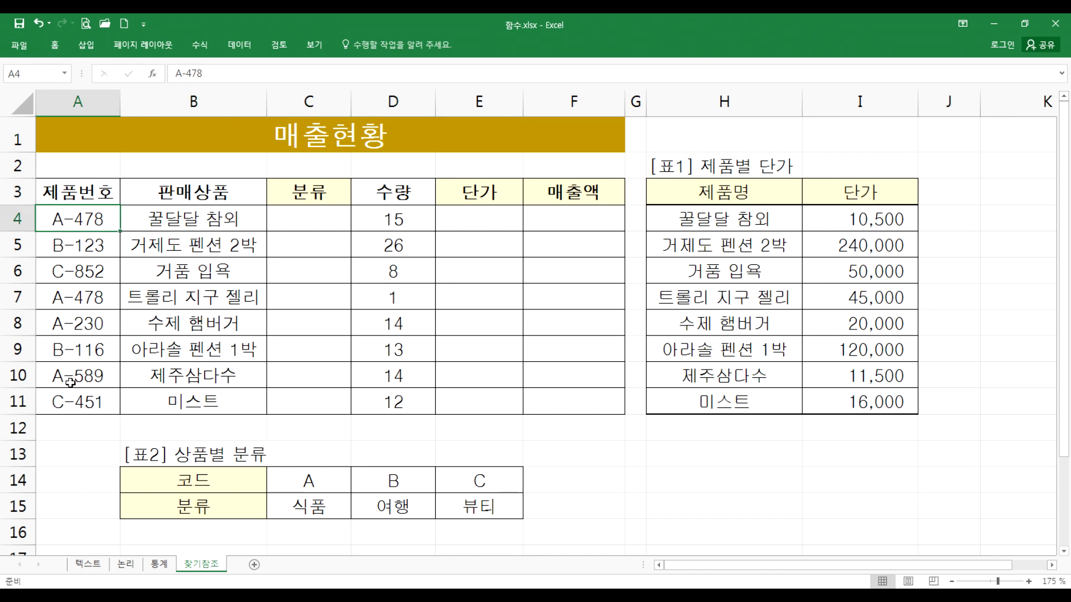
double_click(56, 220)
click(51, 244)
double_click(51, 243)
click(54, 219)
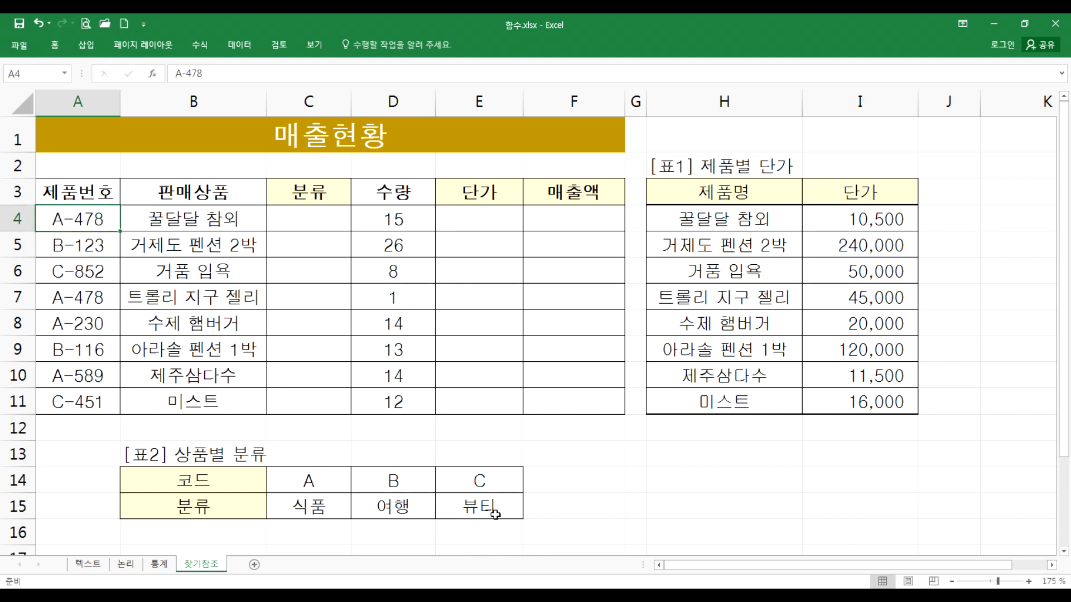
double_click(65, 219)
drag(65, 219, 50, 219)
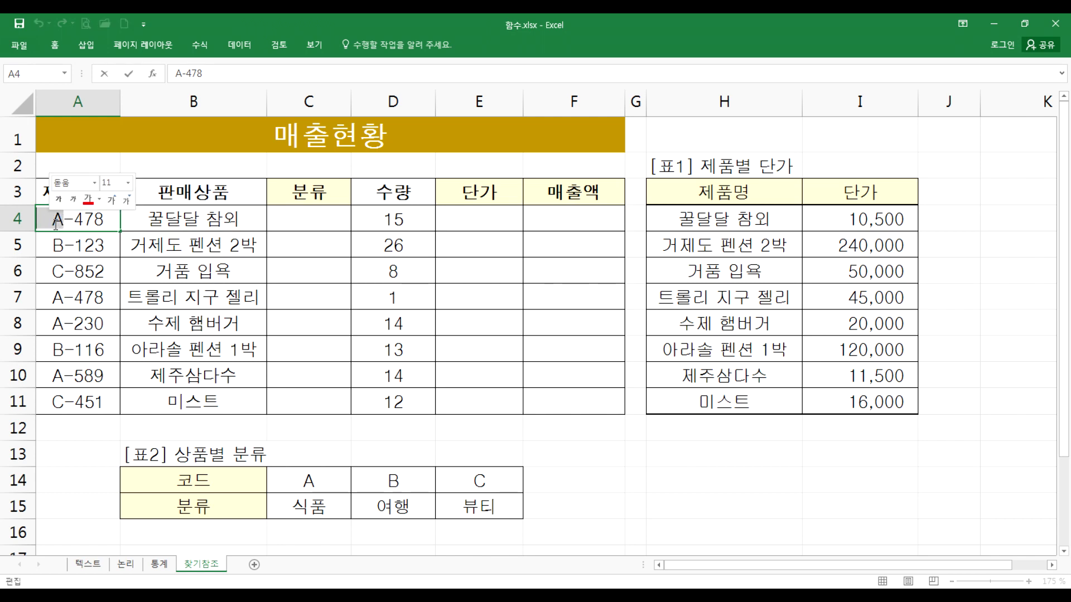
drag(301, 477, 494, 505)
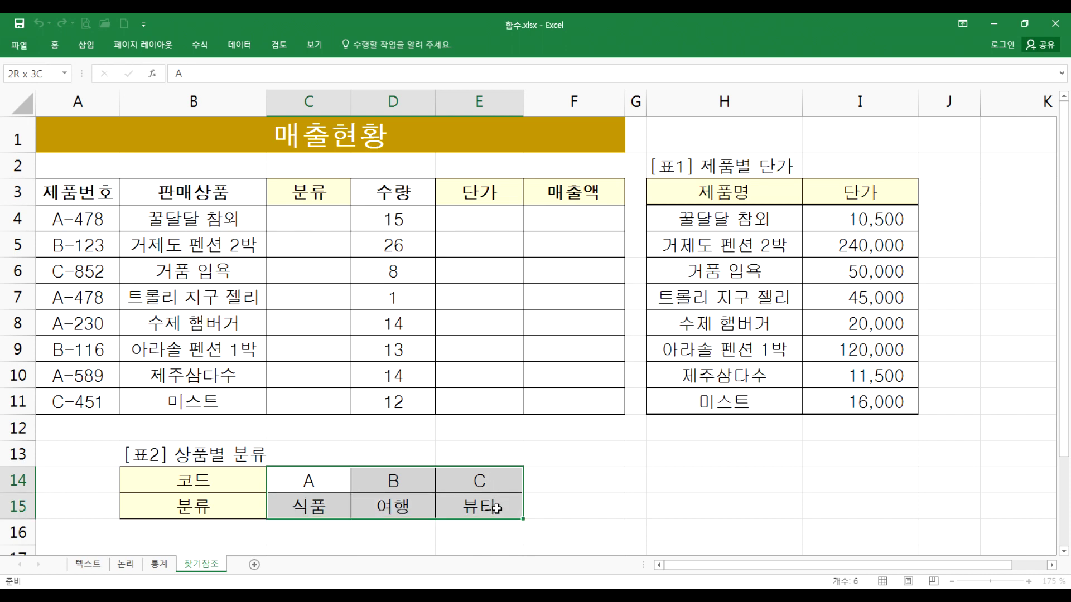
drag(302, 481, 482, 510)
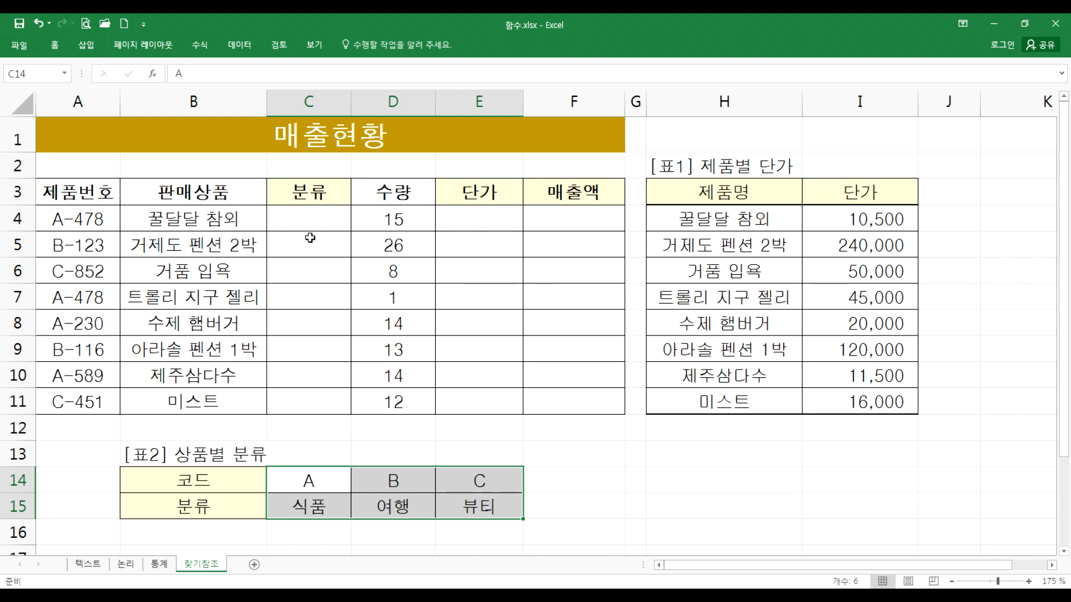
click(298, 220)
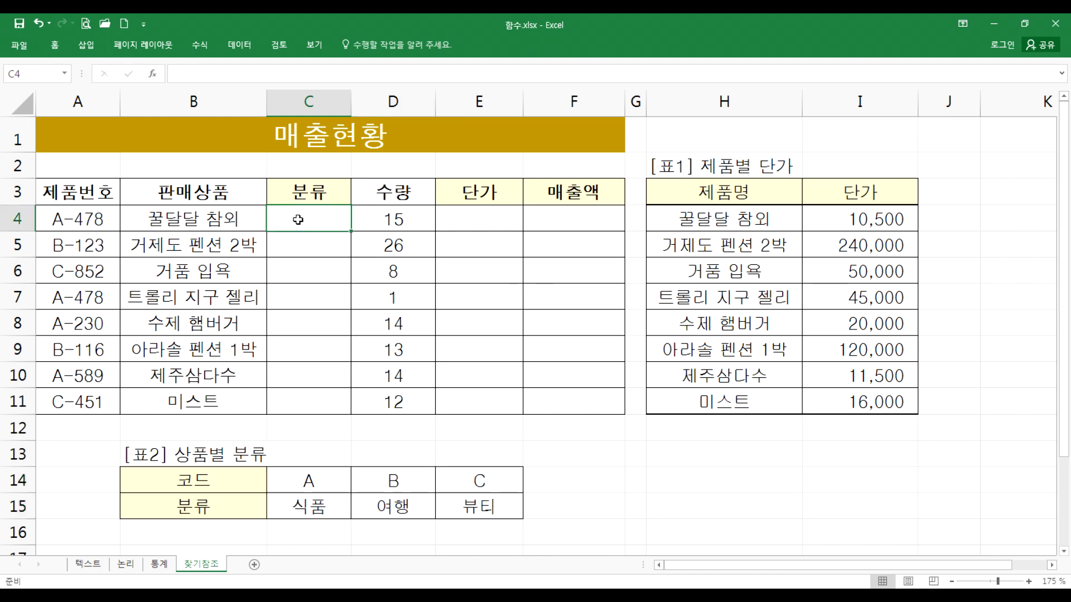
drag(307, 481, 494, 508)
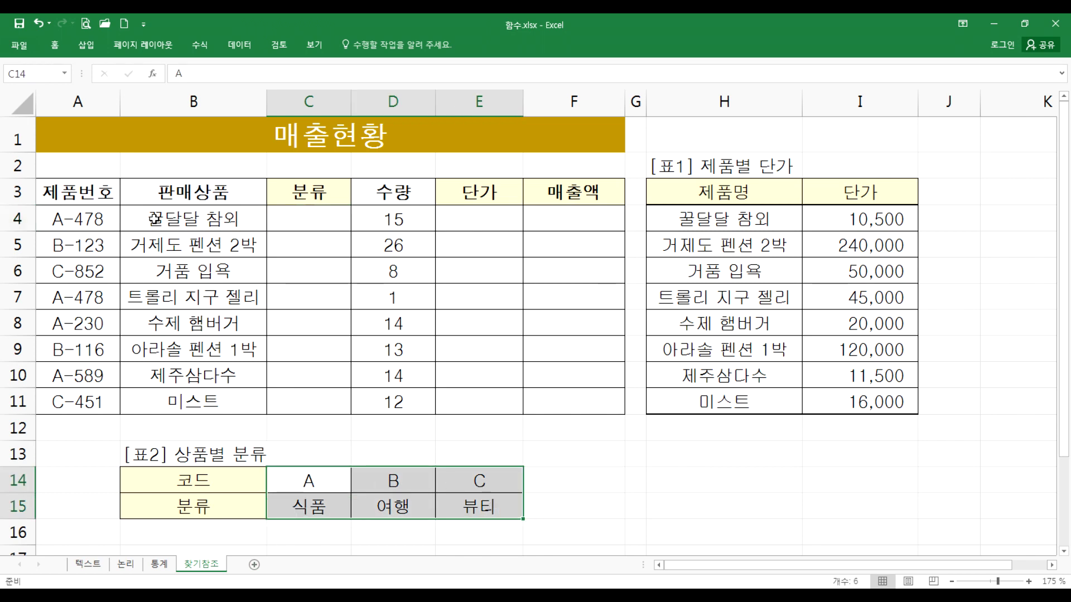
drag(725, 222, 867, 223)
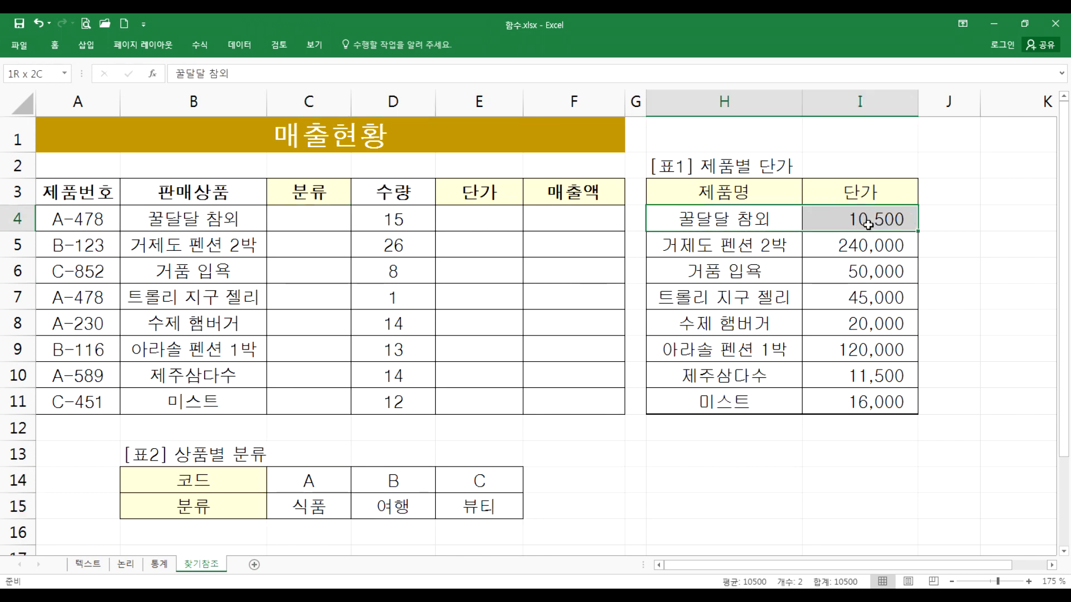
click(175, 247)
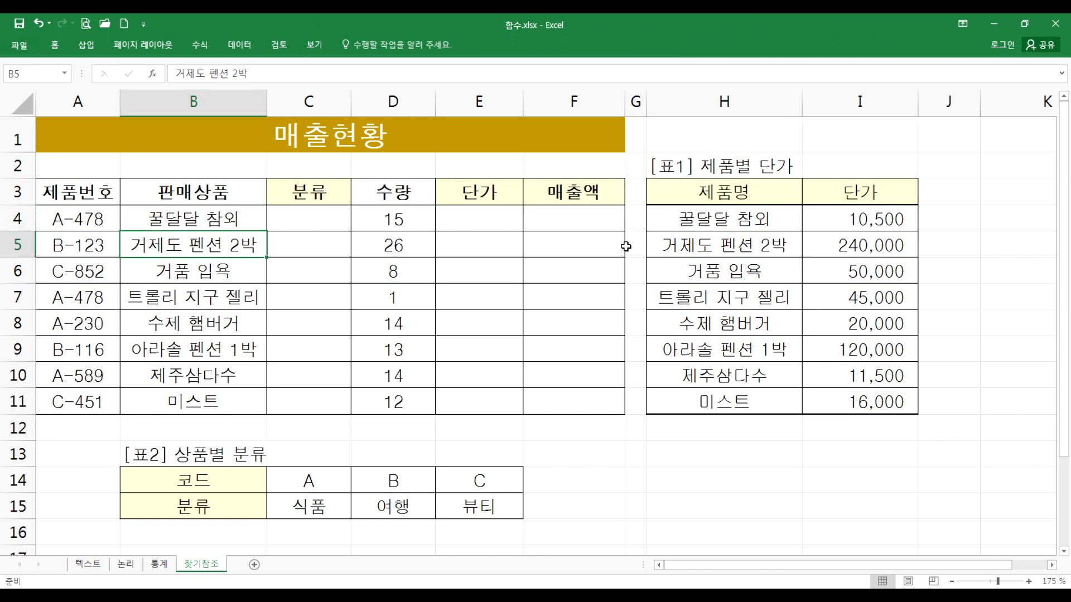
click(878, 247)
click(191, 215)
drag(184, 249, 194, 404)
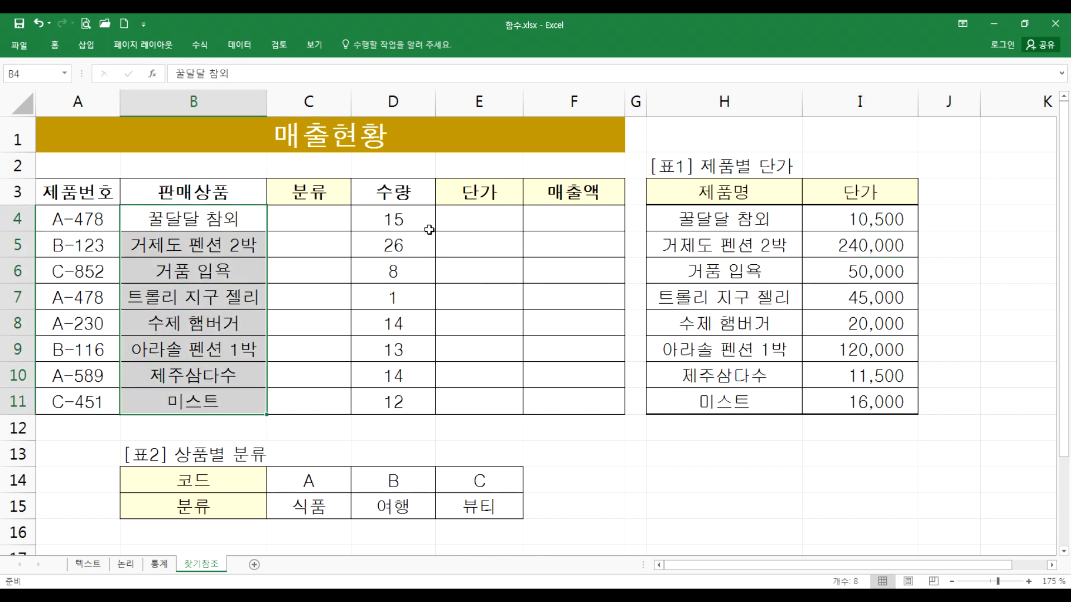
drag(486, 210, 490, 378)
drag(835, 234, 892, 354)
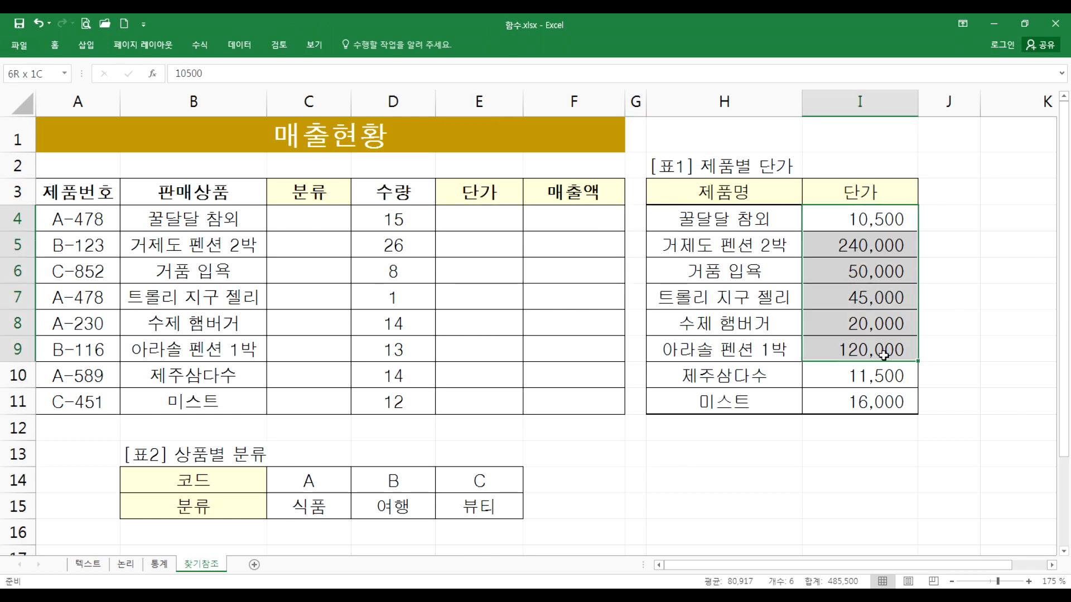
drag(710, 226, 847, 408)
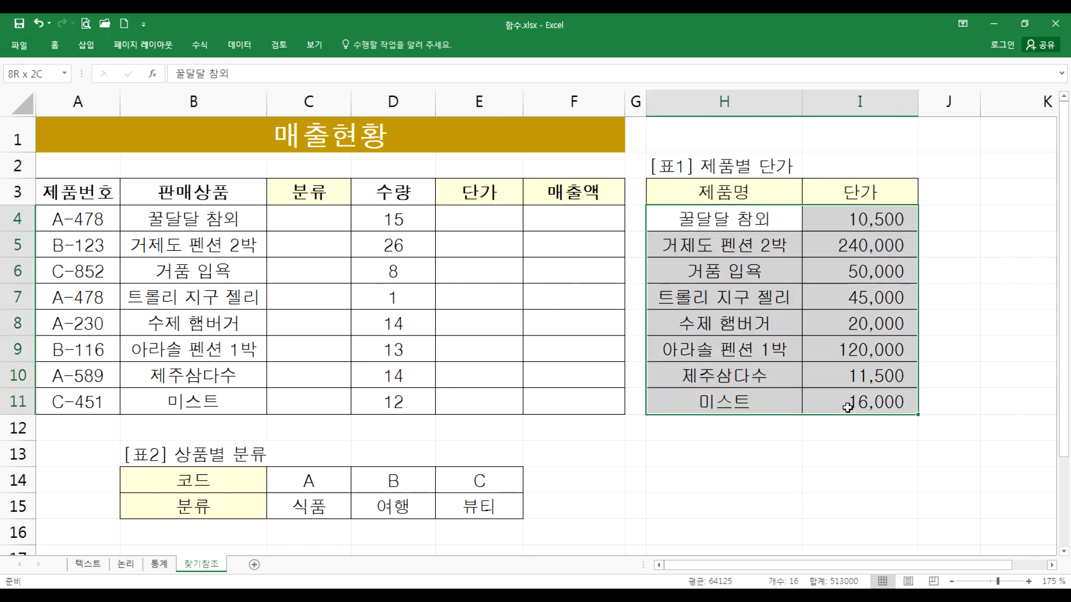
drag(849, 407, 849, 407)
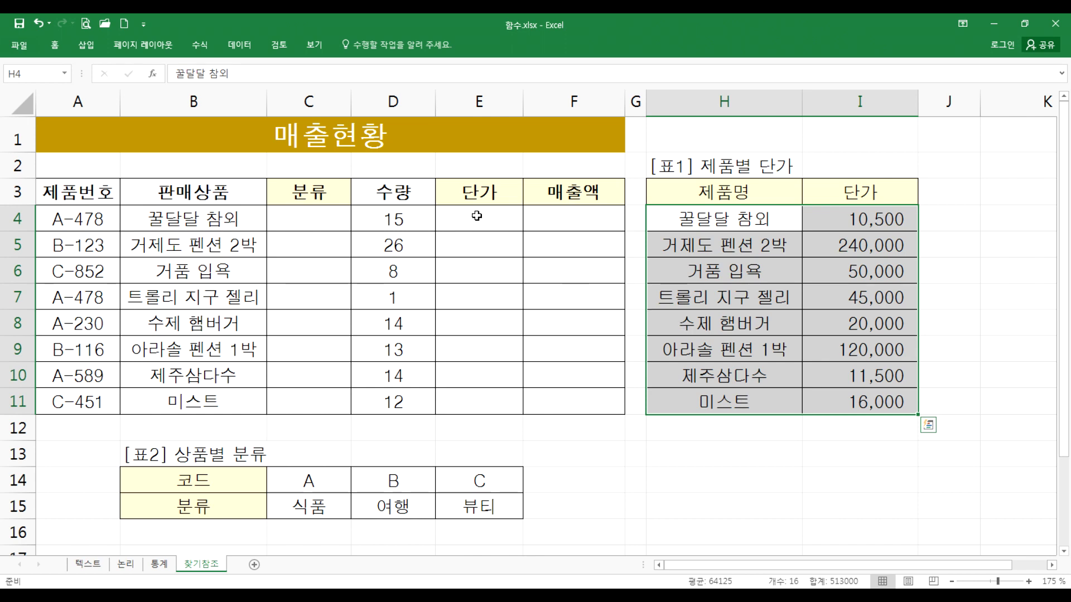
click(477, 216)
drag(390, 216, 393, 404)
drag(197, 218, 215, 298)
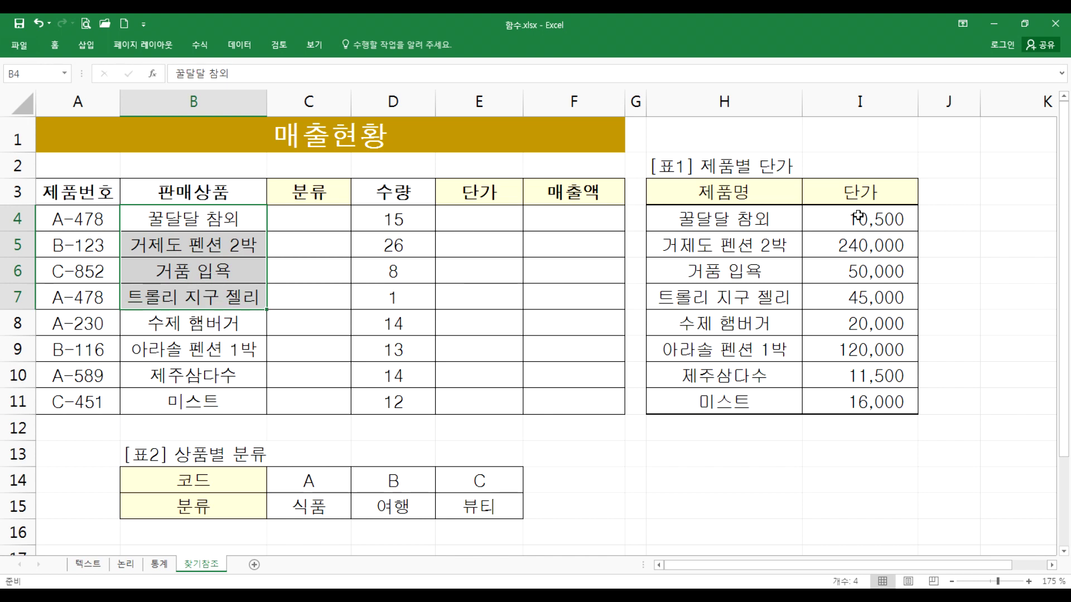
drag(476, 215, 471, 402)
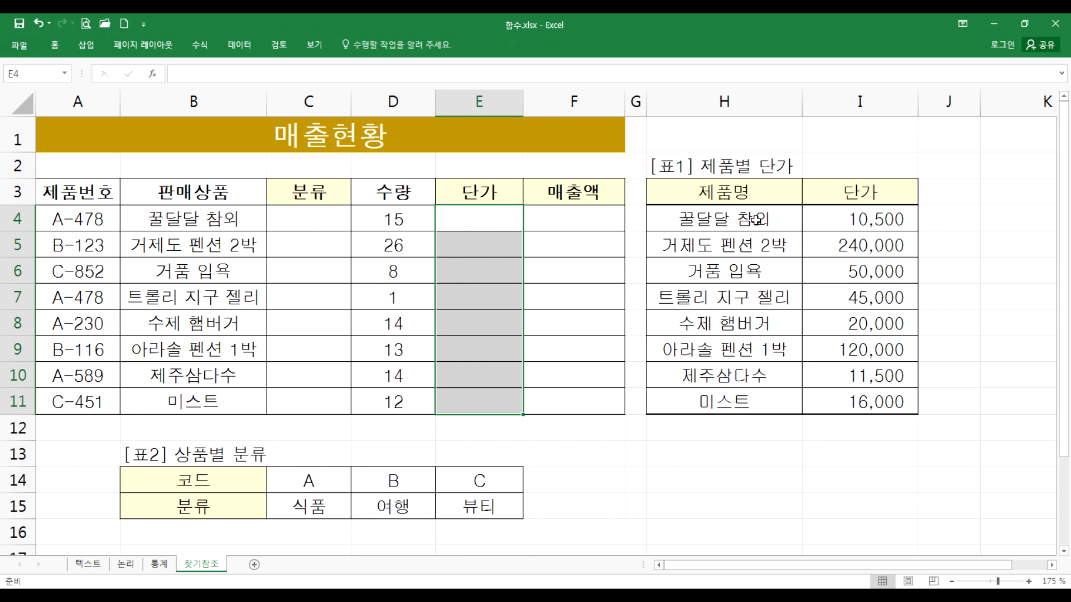
drag(704, 217, 856, 396)
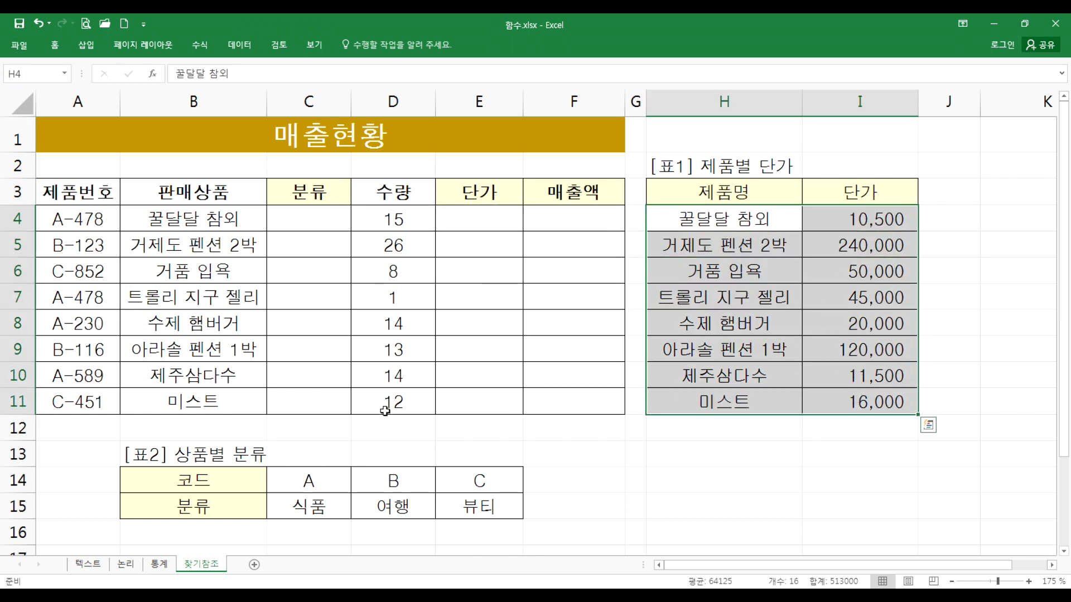
drag(308, 479, 507, 514)
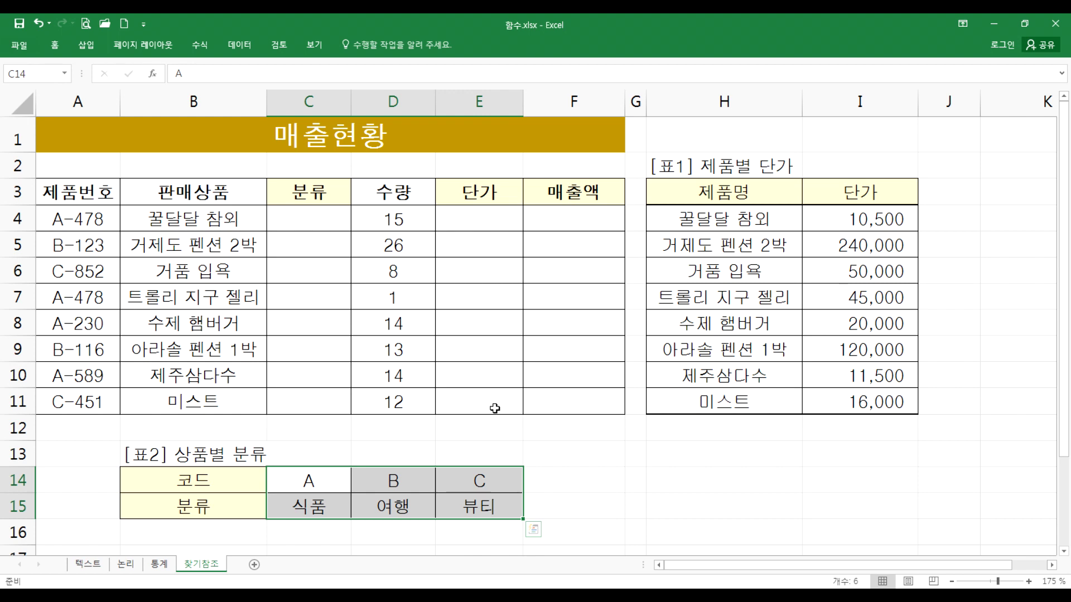
click(451, 216)
click(393, 209)
click(464, 212)
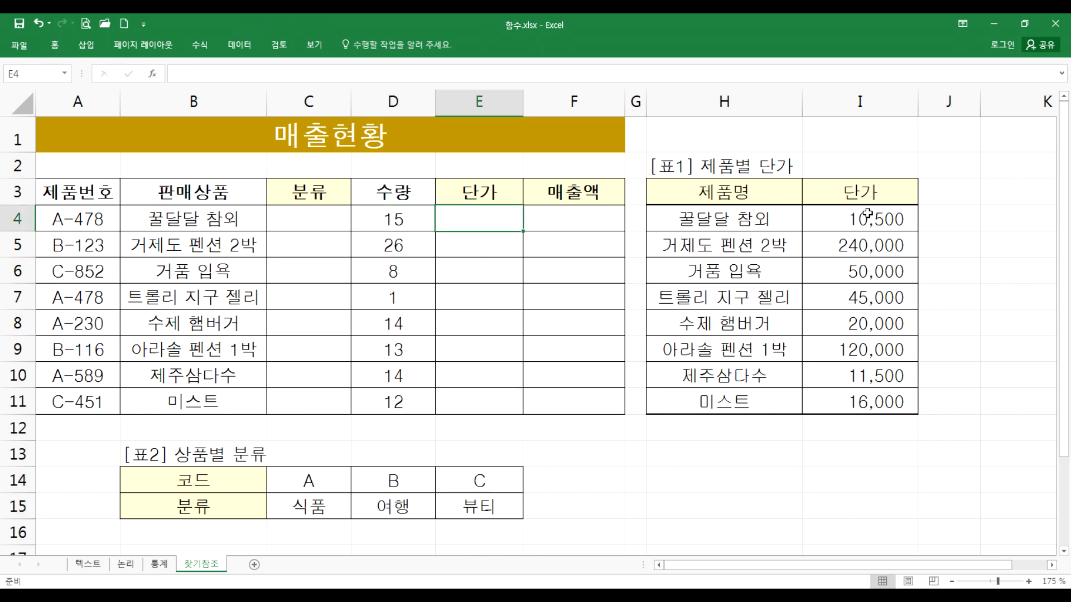
click(581, 210)
click(413, 210)
click(485, 211)
click(553, 214)
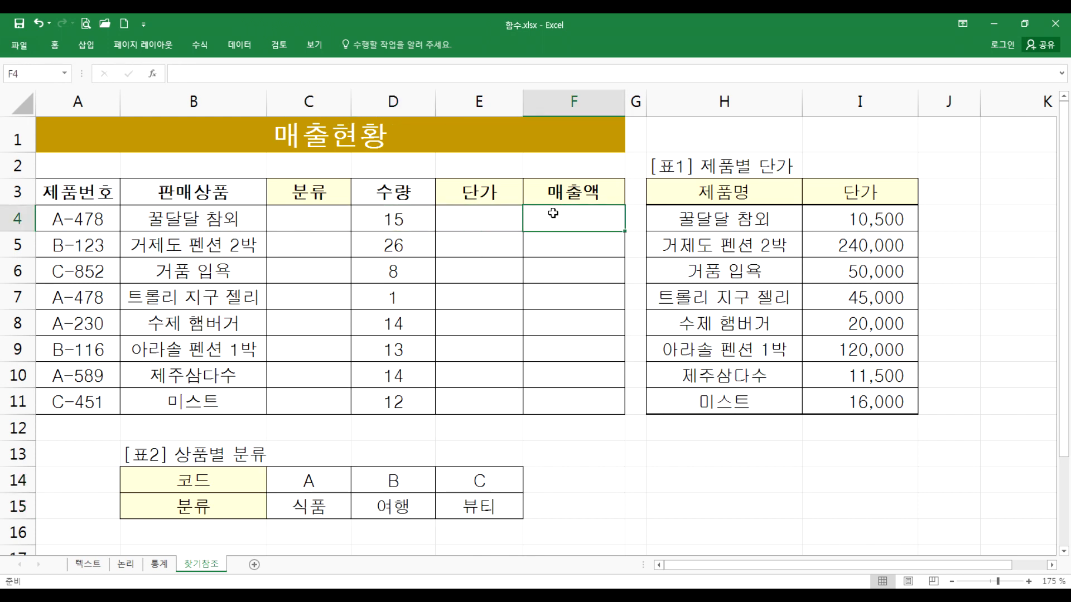
text(=)
click(391, 213)
text(*)
click(459, 212)
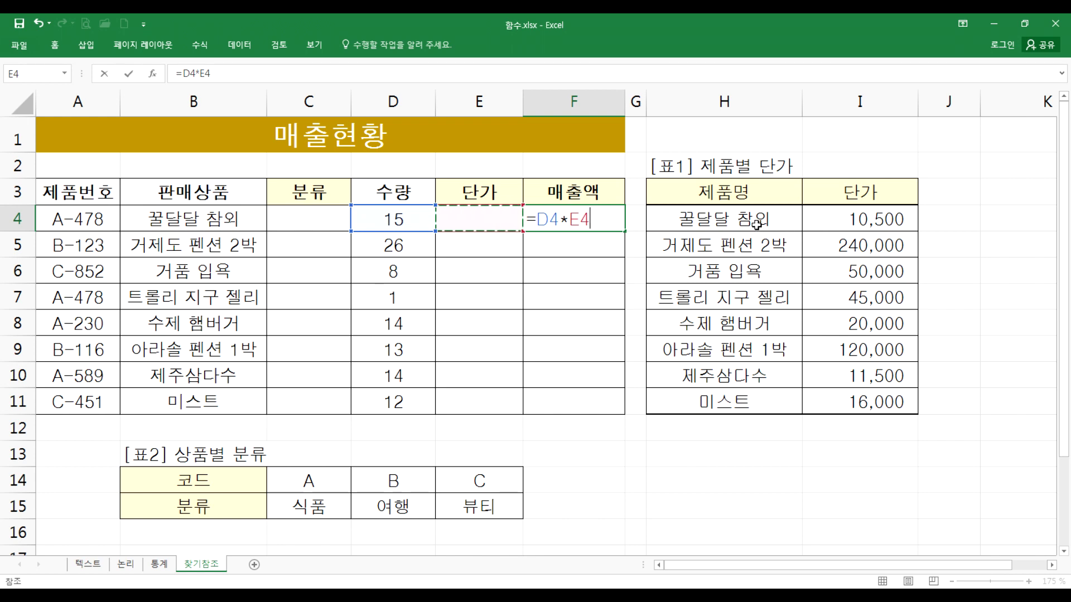
key(Escape)
click(294, 214)
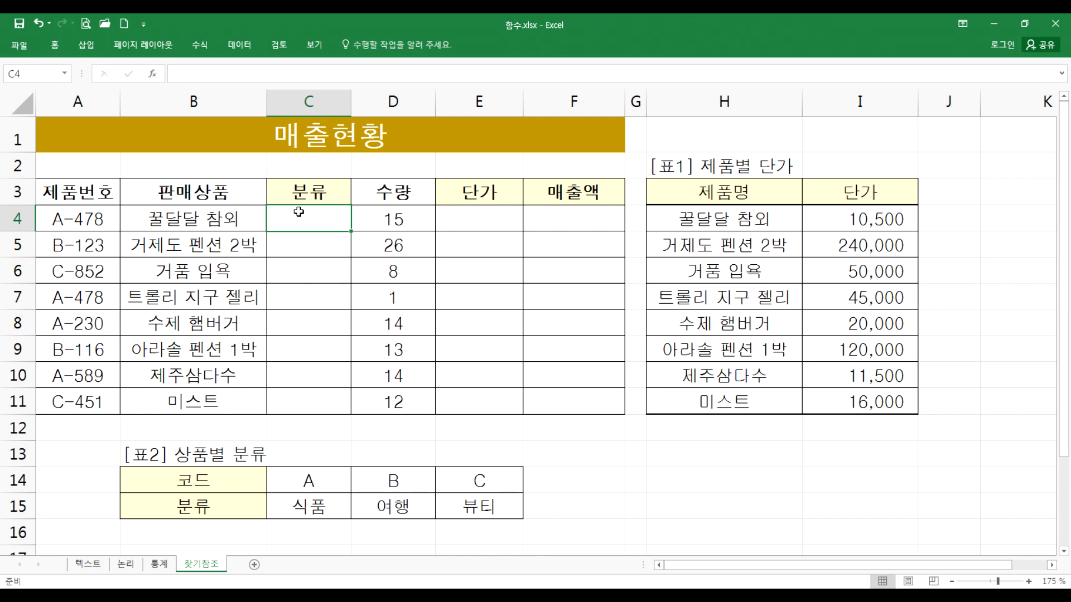
click(60, 218)
double_click(60, 222)
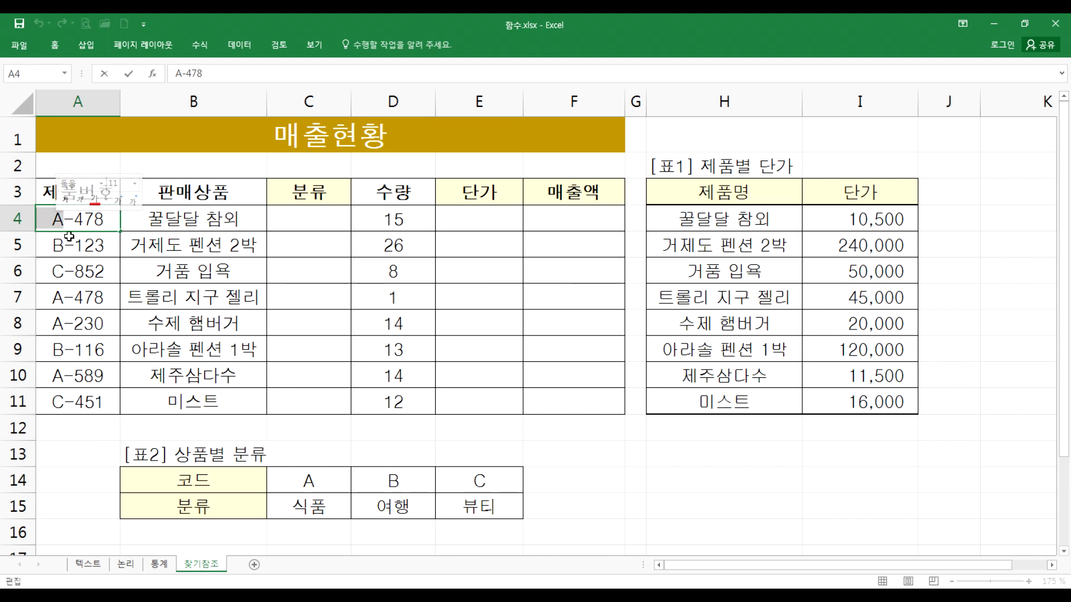
drag(299, 480, 513, 510)
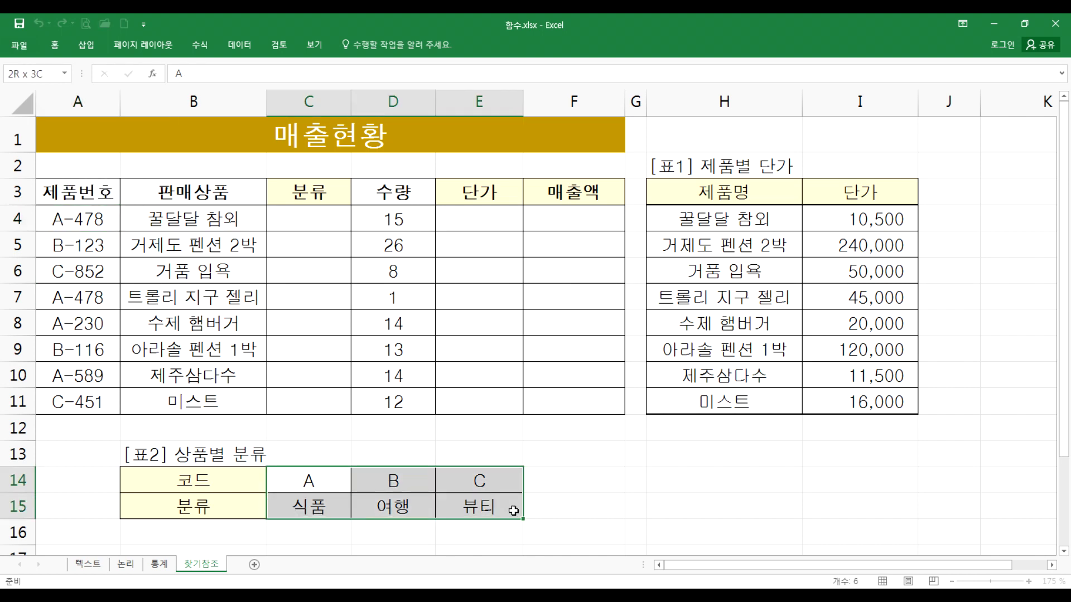
click(300, 219)
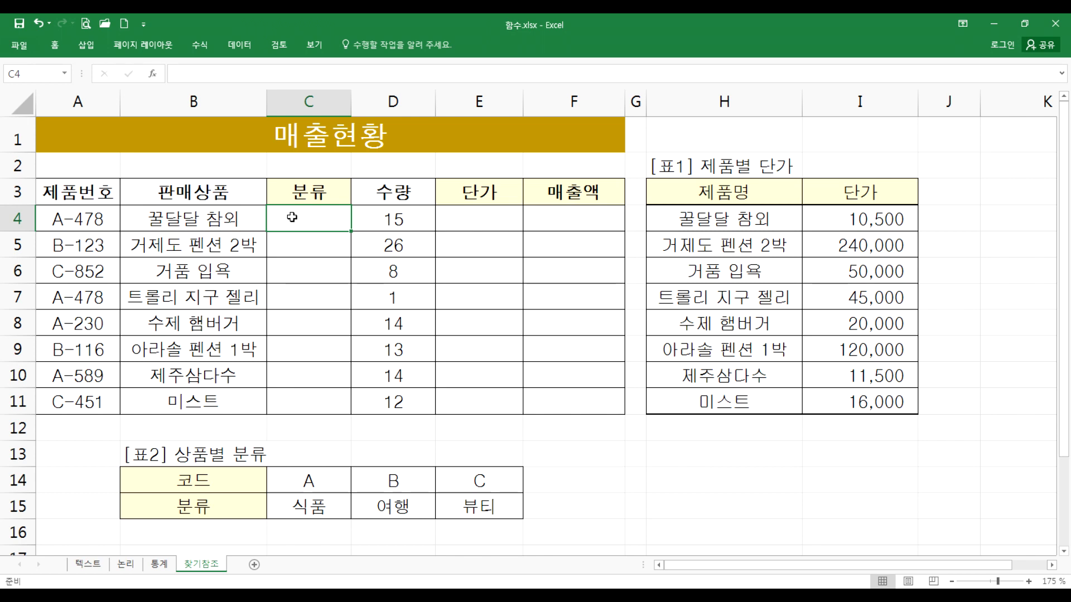
click(72, 213)
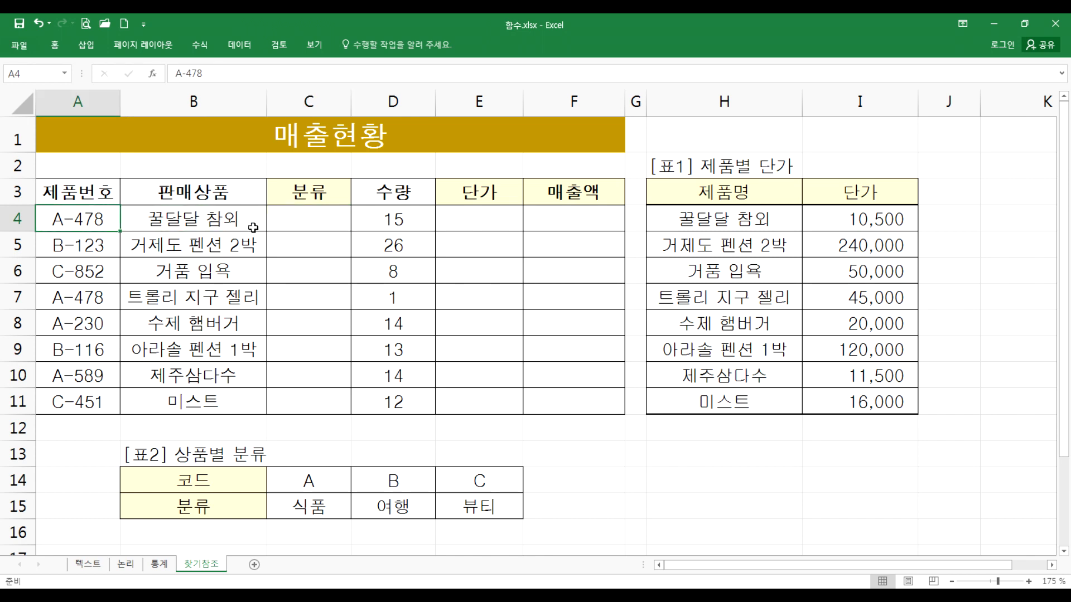
click(295, 220)
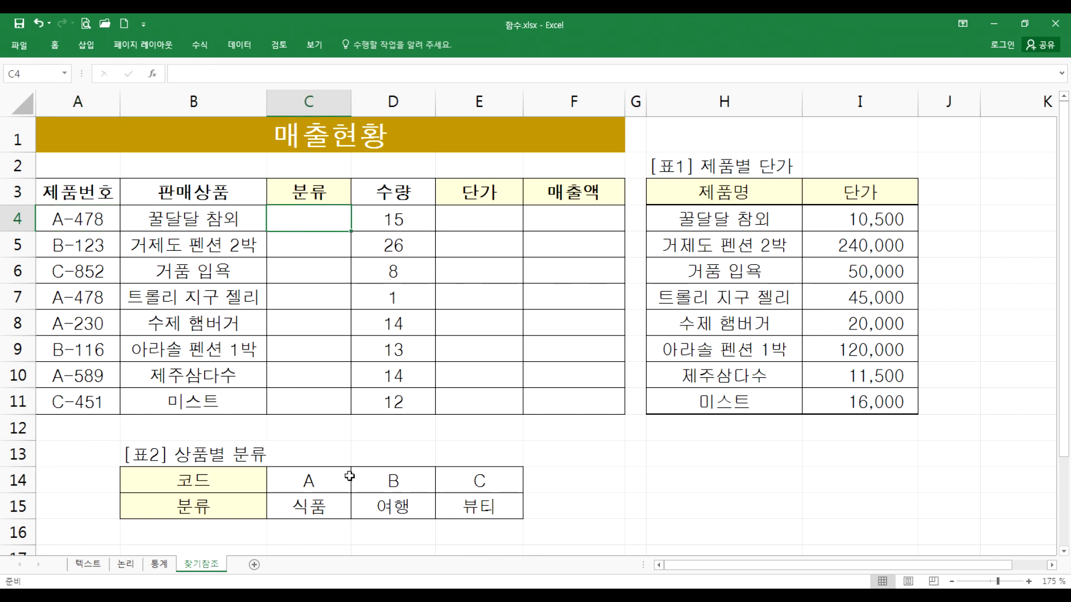
double_click(61, 219)
drag(63, 219, 50, 219)
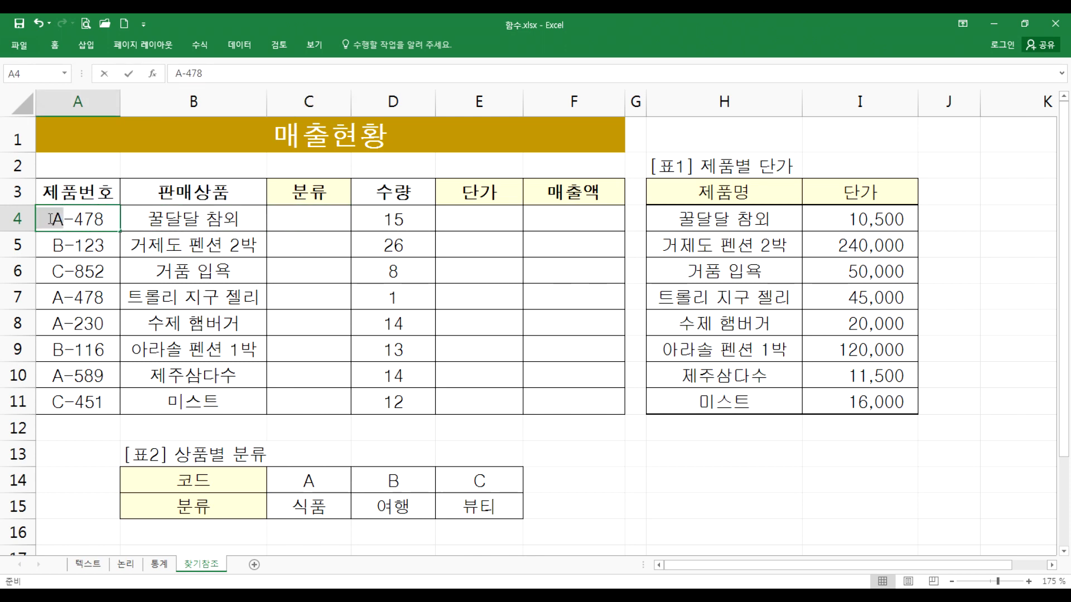
click(295, 223)
text(=ㅣㄷ)
key(BackSpace)
key(BackSpace)
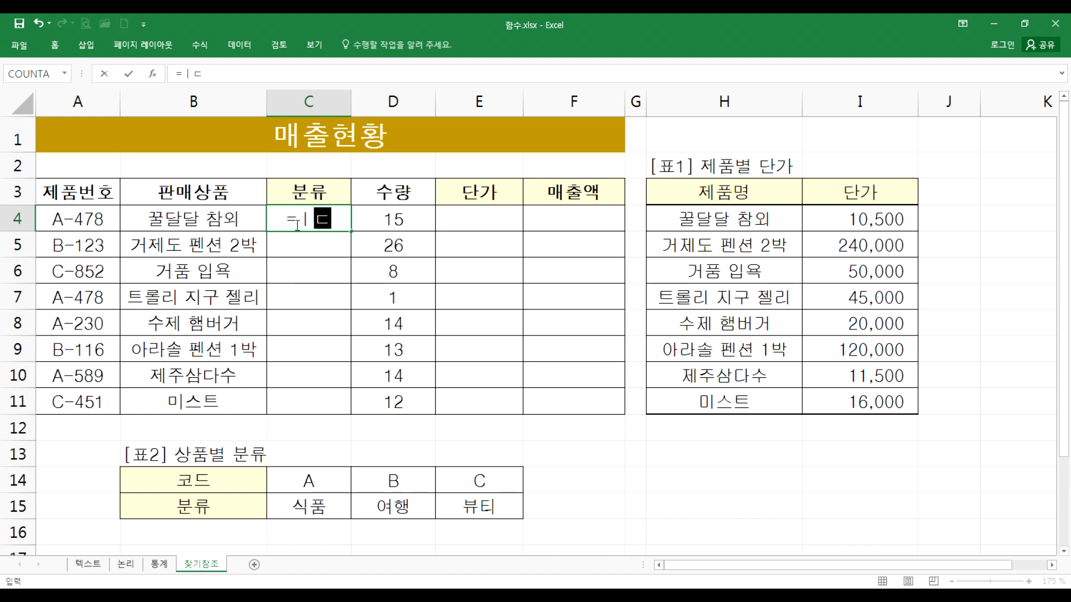
key(Hangul)
text(LEF)
key(Tab)
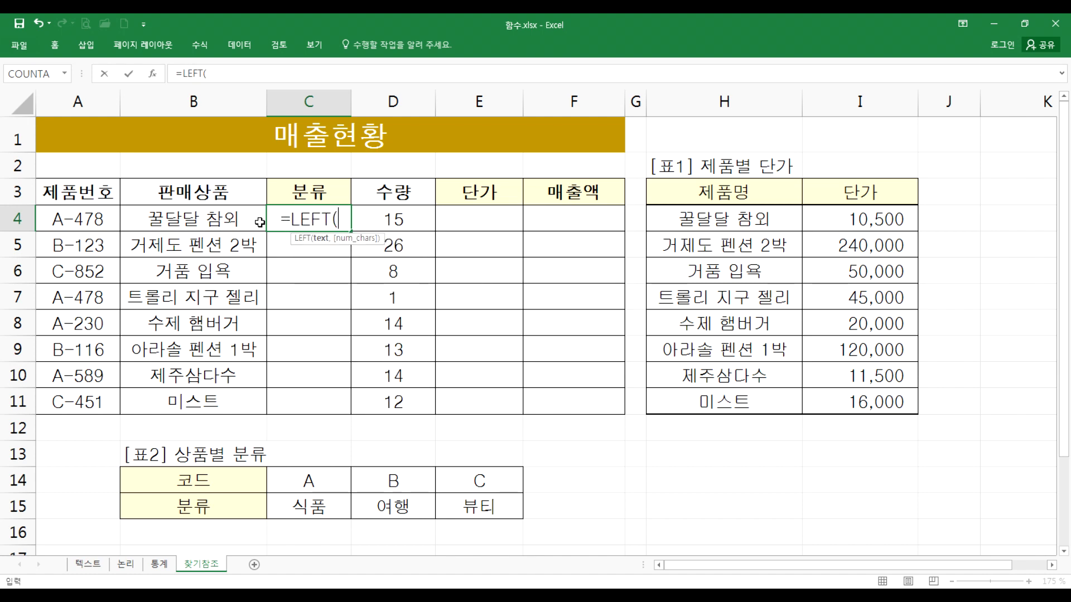
click(76, 220)
text(,1)
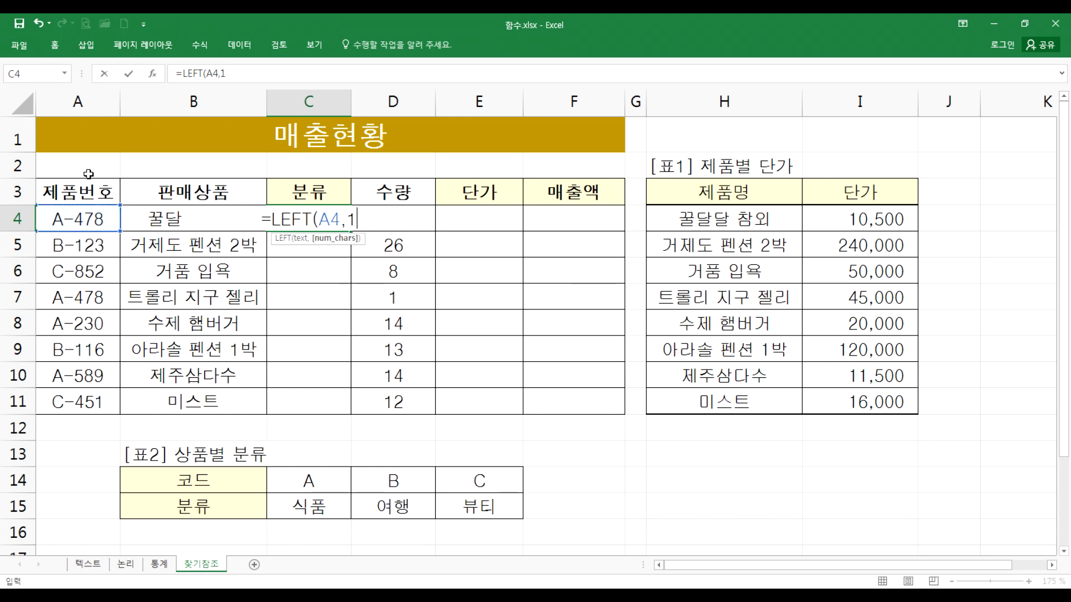
text())
key(Return)
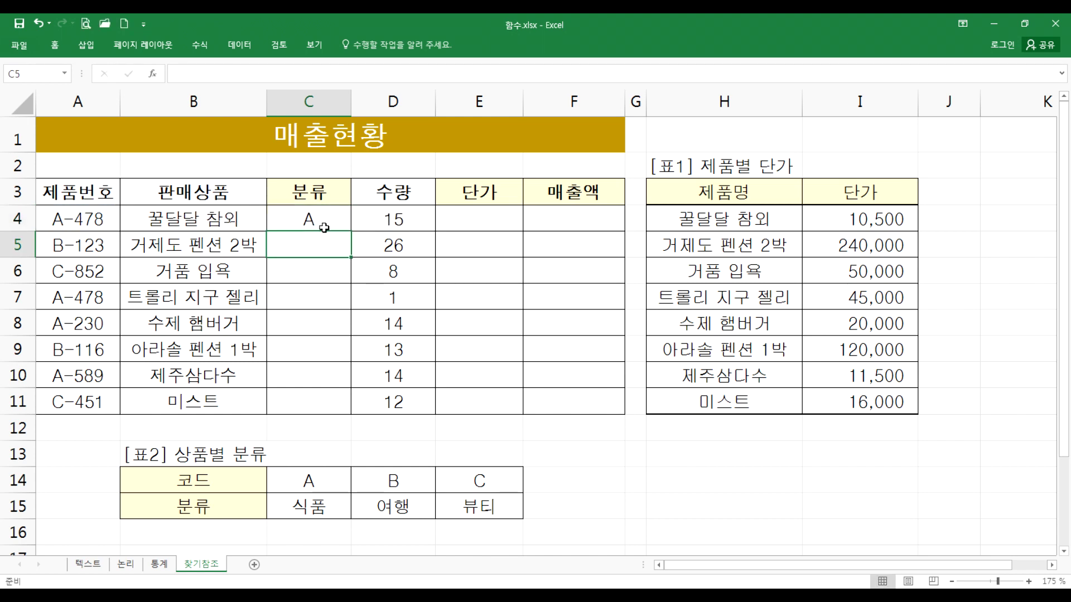
click(324, 226)
double_click(329, 224)
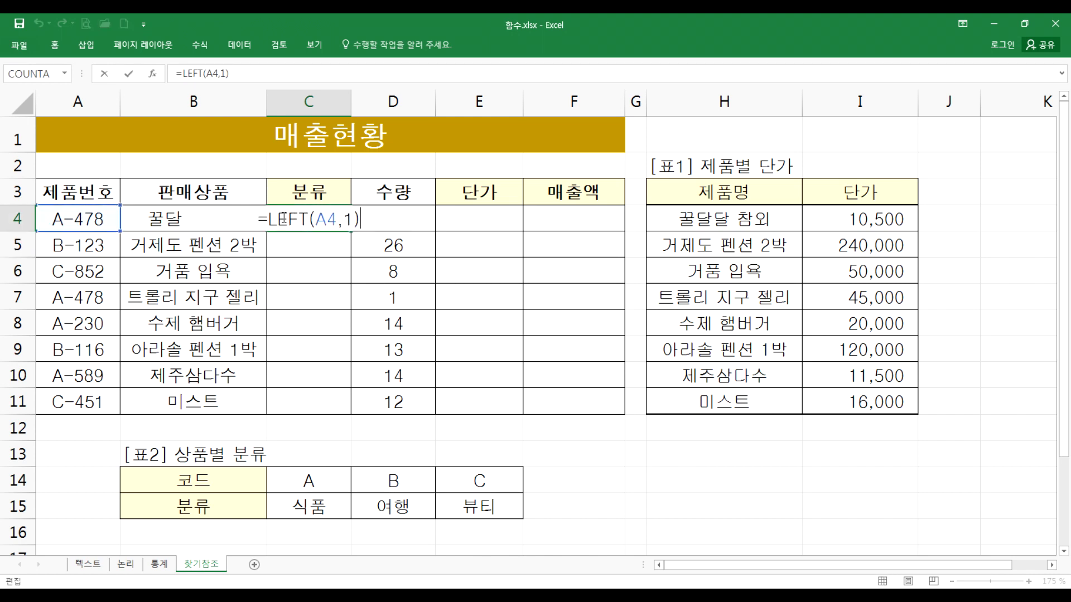
drag(268, 219, 363, 217)
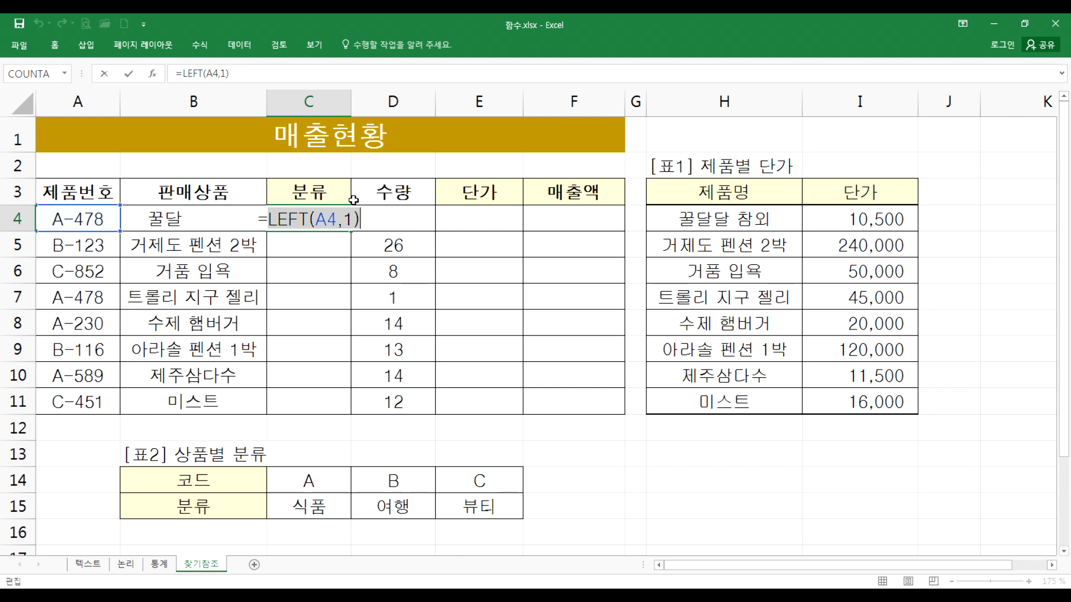
key(ctrl+Return)
key(Delete)
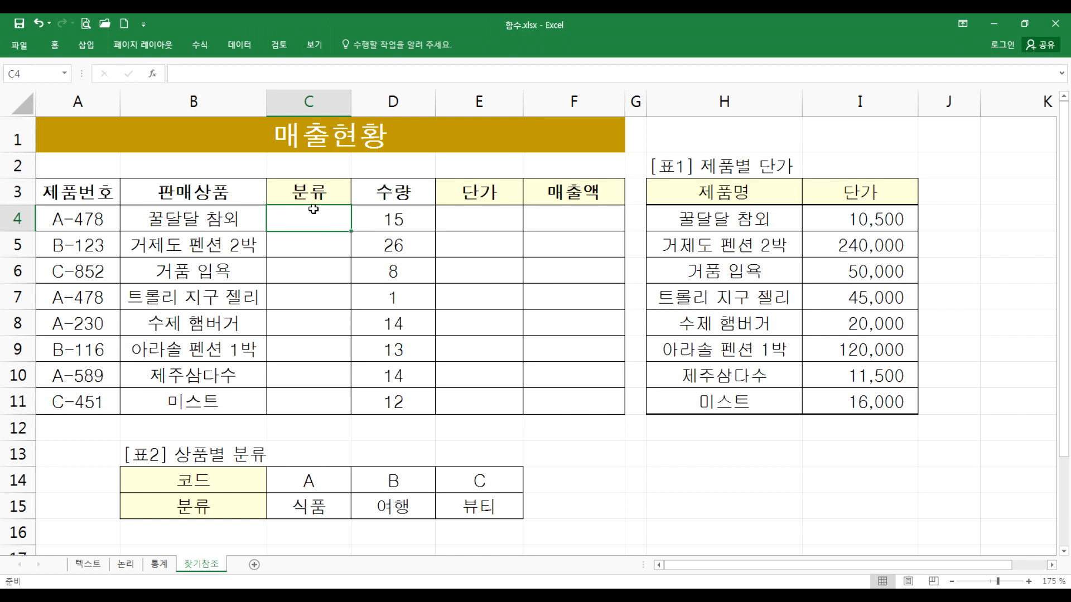
Enter =HLOOKUP( in C4 via autocomplete and open its Function Arguments.
text(=H)
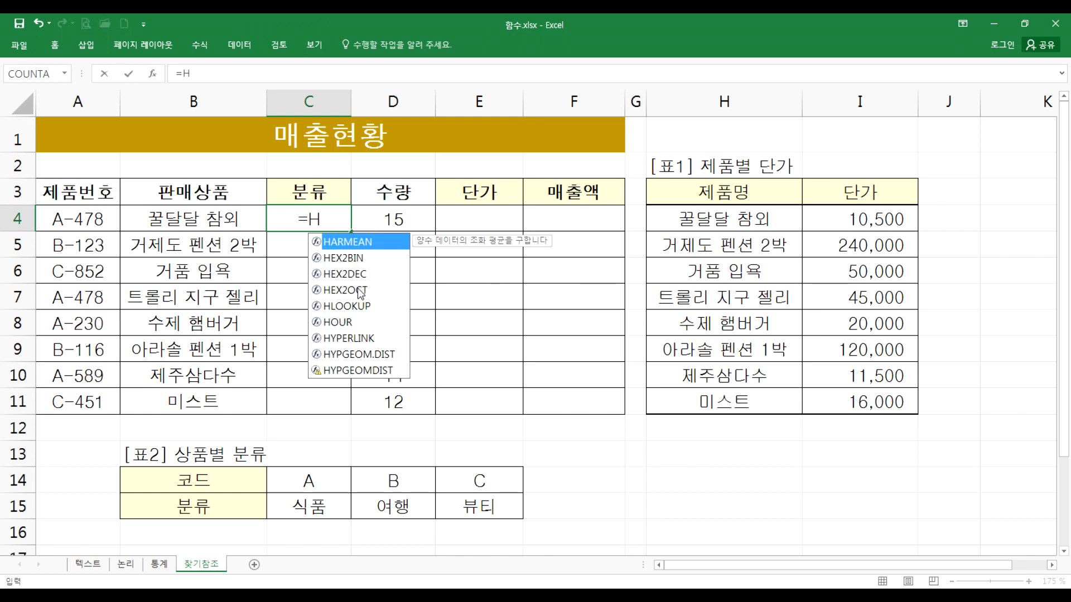
text(L)
double_click(340, 243)
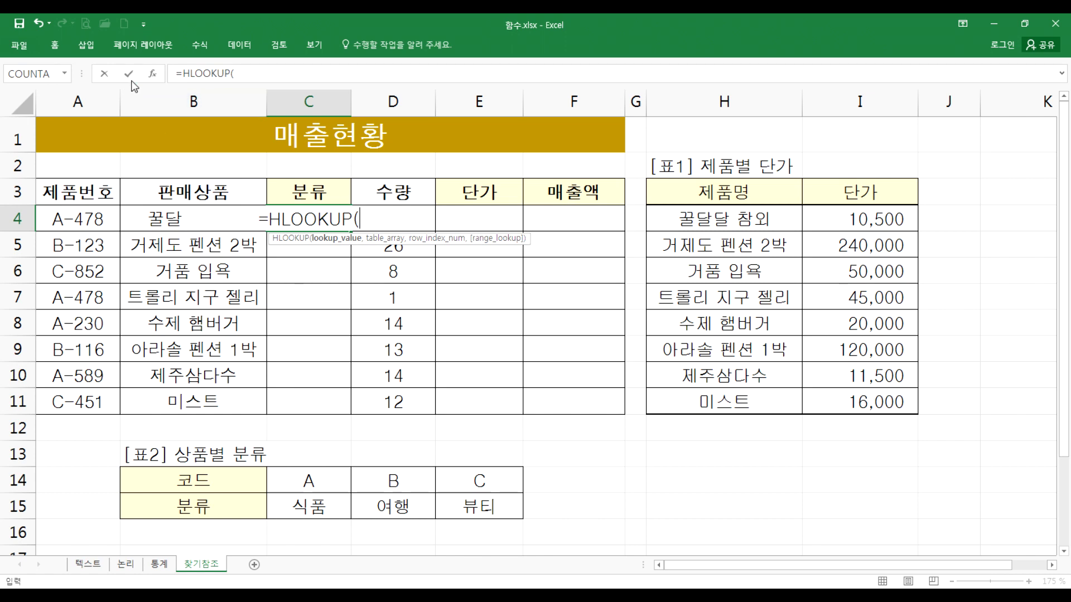
click(152, 75)
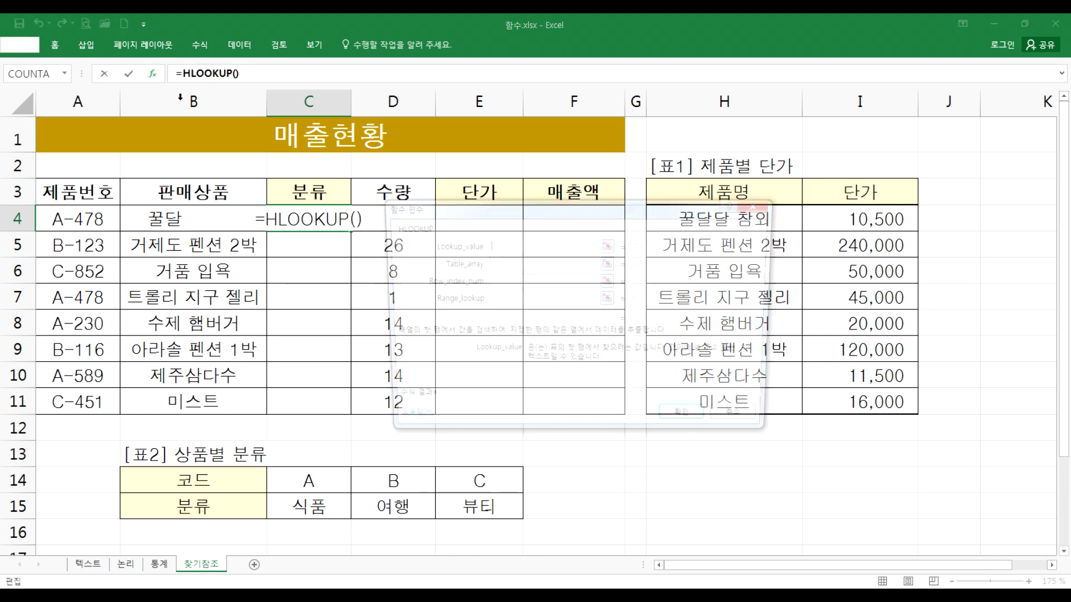
Set HLOOKUP's Table_array to C14:E15 by selecting the code table on the sheet.
drag(410, 209, 306, 174)
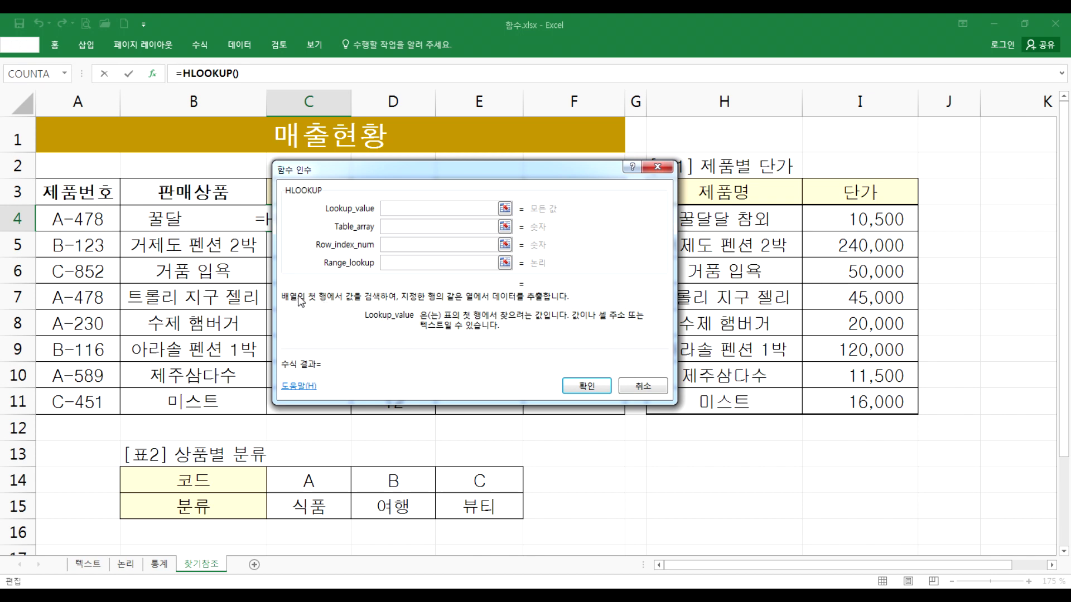
scroll(313, 306, down, 1)
scroll(314, 310, up, 1)
click(402, 223)
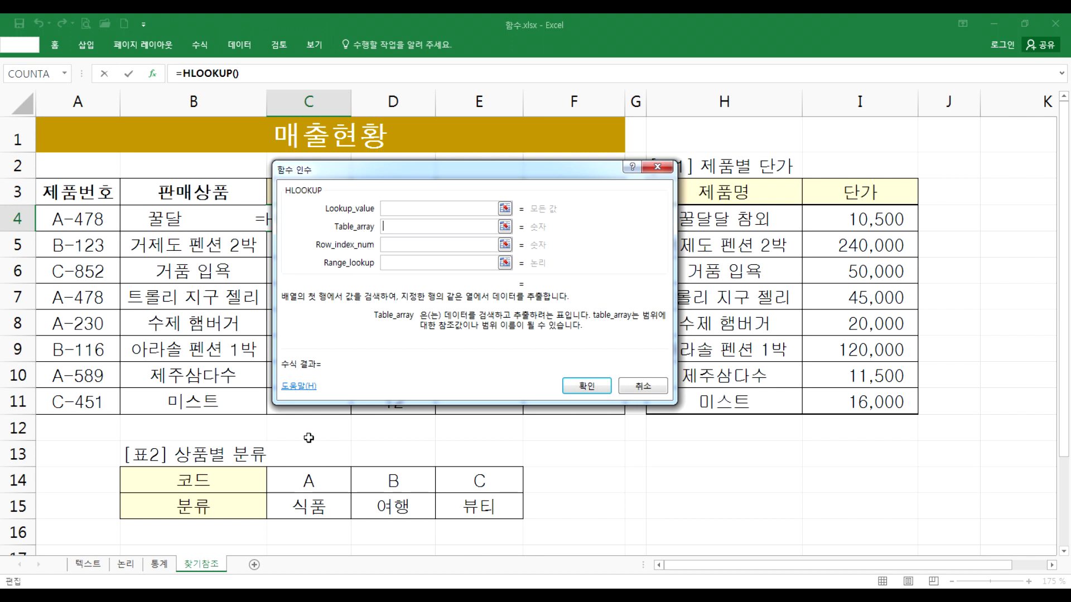
drag(308, 482, 477, 501)
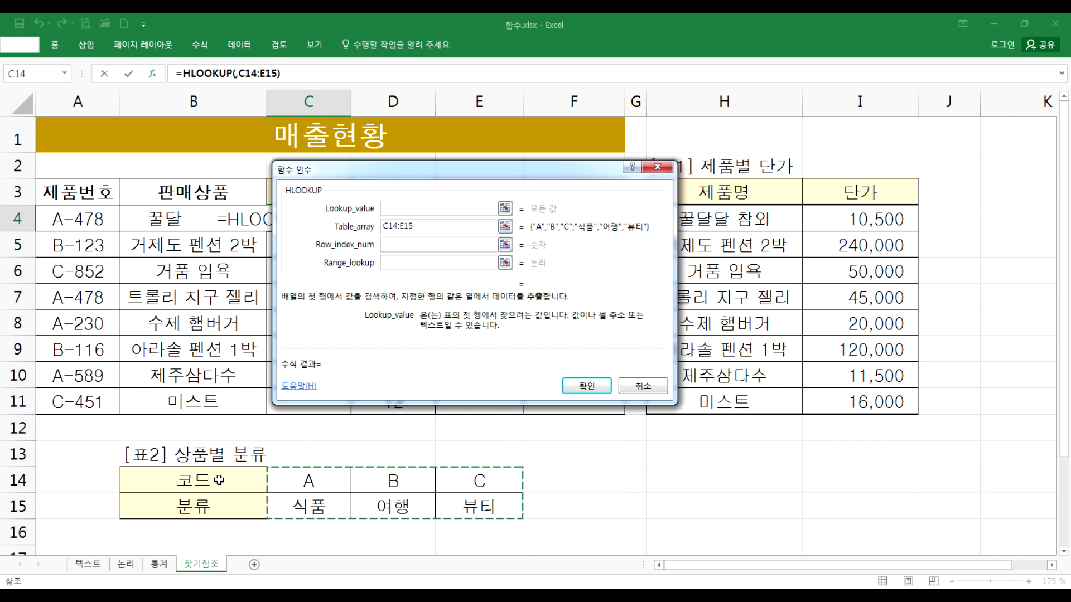
Reselect C14:E15 as Table_array and make it absolute as $C$14:$E$15 with F4.
scroll(221, 480, down, 1)
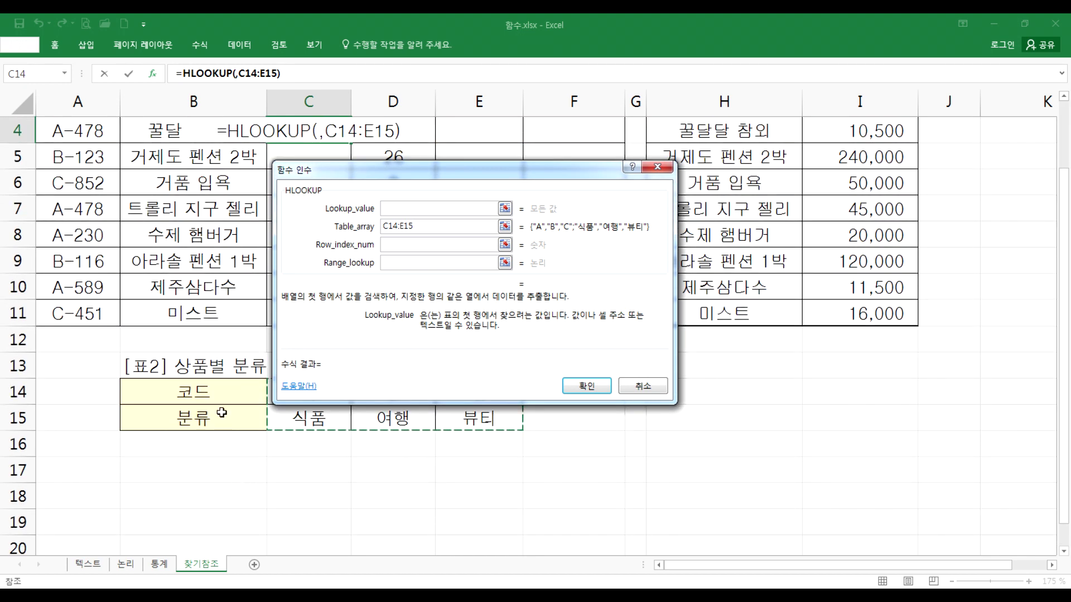
drag(402, 170, 525, 93)
drag(241, 393, 460, 411)
click(293, 388)
drag(292, 389, 471, 417)
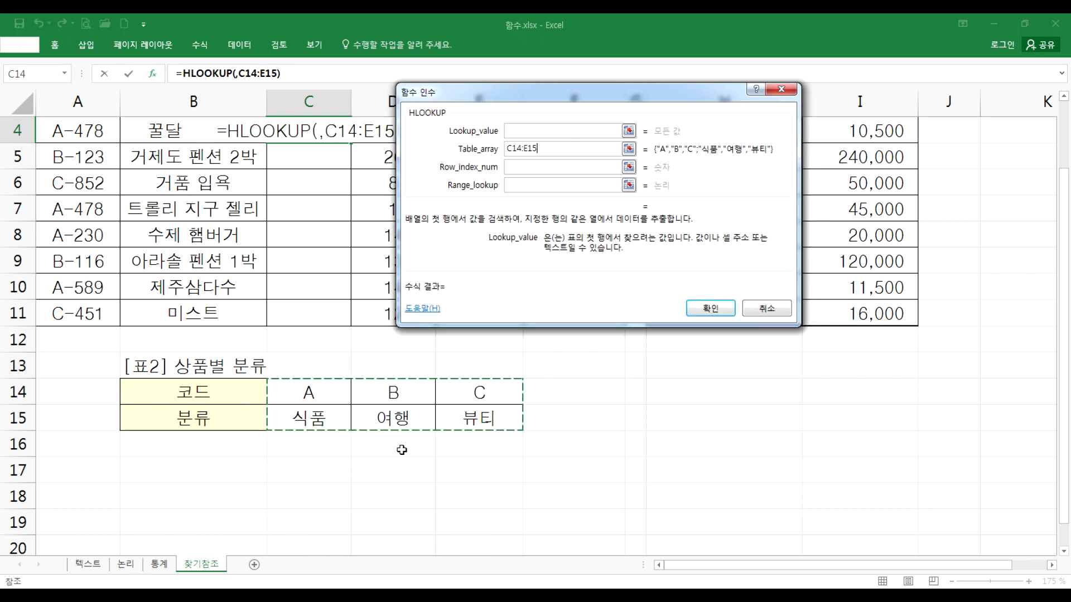
scroll(338, 426, up, 1)
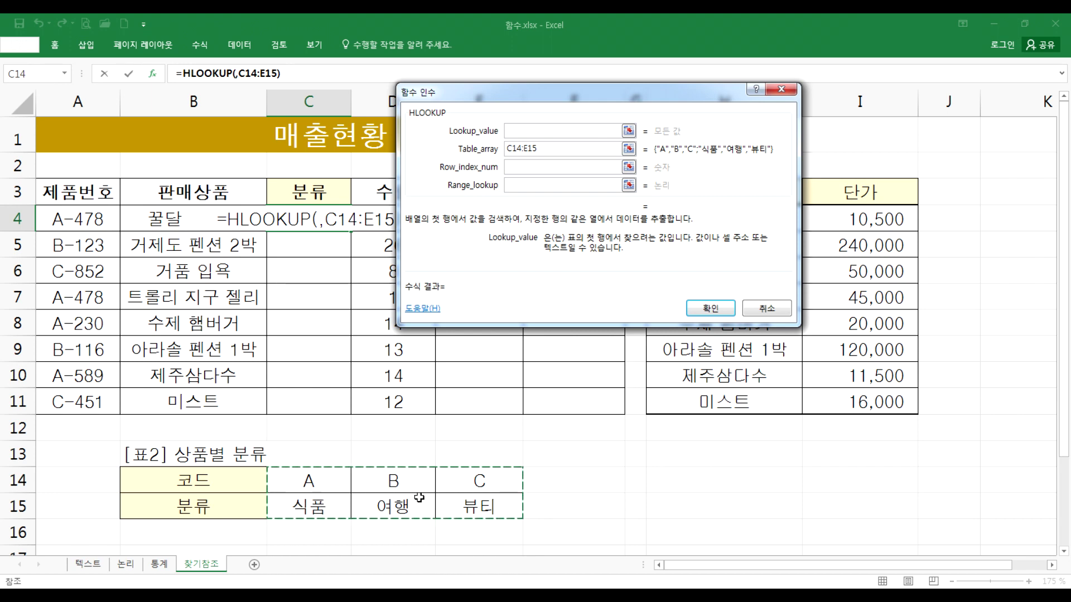
key(F4)
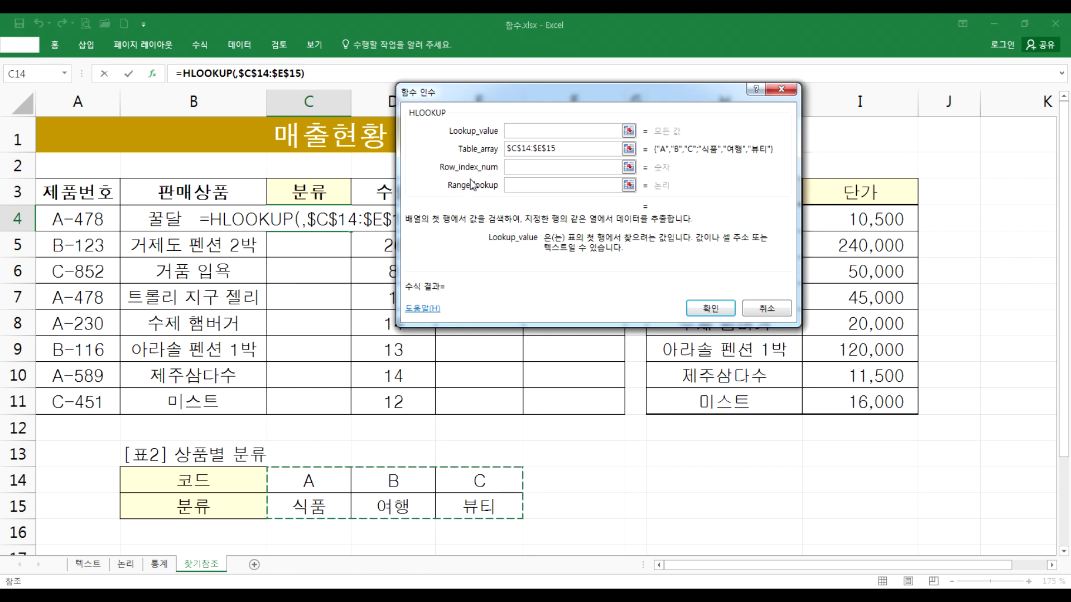
click(517, 132)
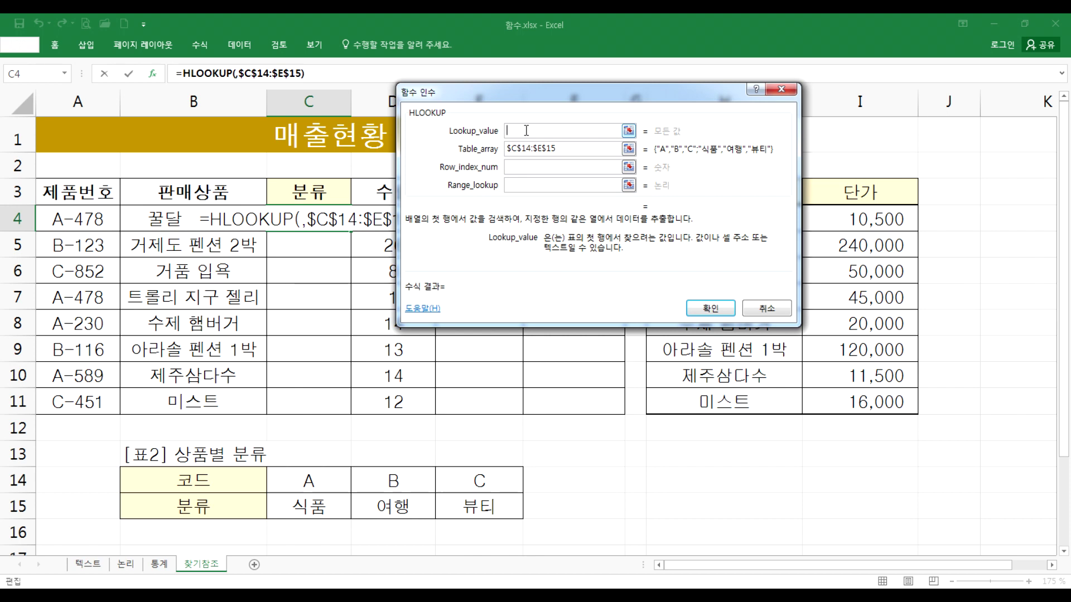
Enter LEFT(A4,1) as the HLOOKUP lookup value.
drag(457, 84, 328, 167)
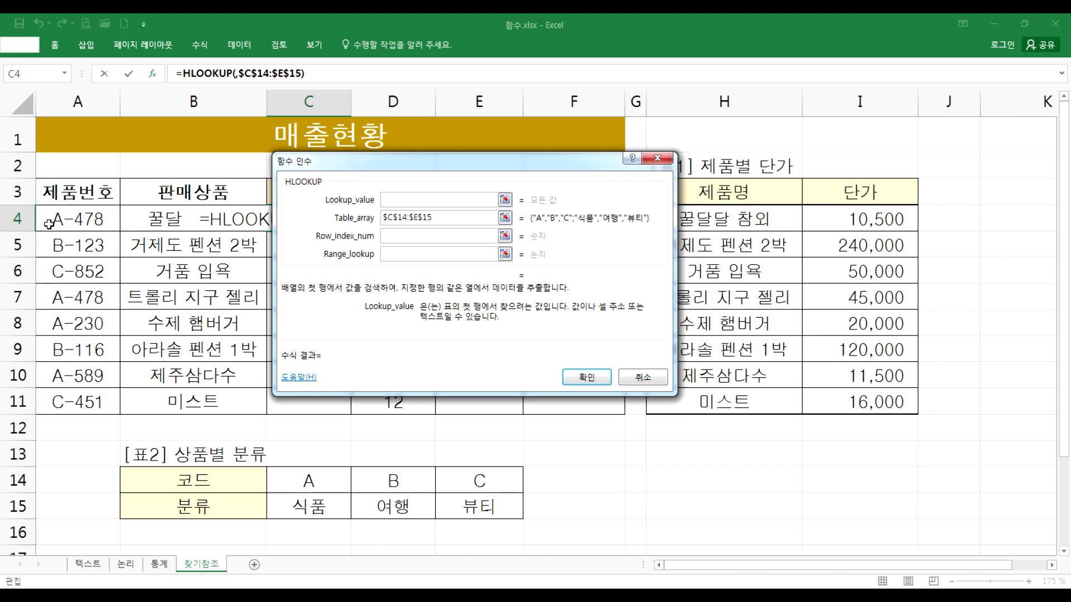
text(LE)
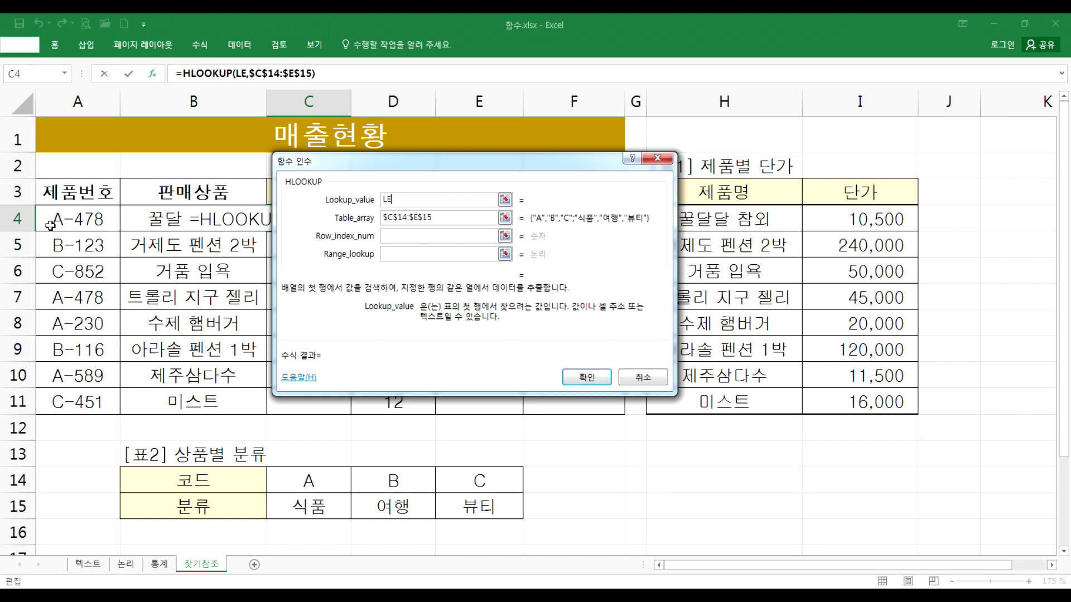
text(FT()
click(50, 219)
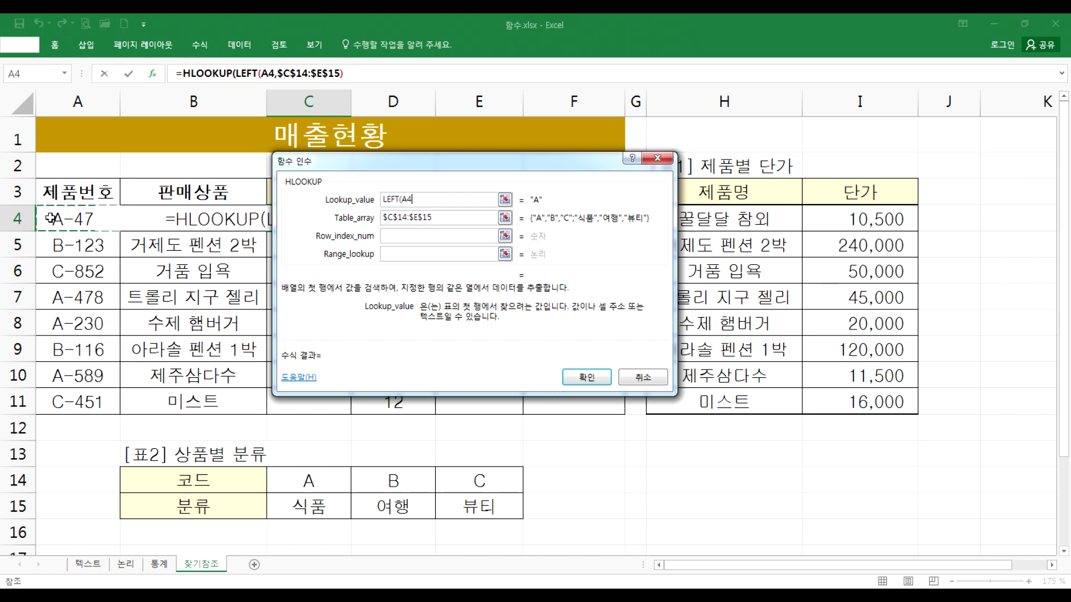
text(,1)
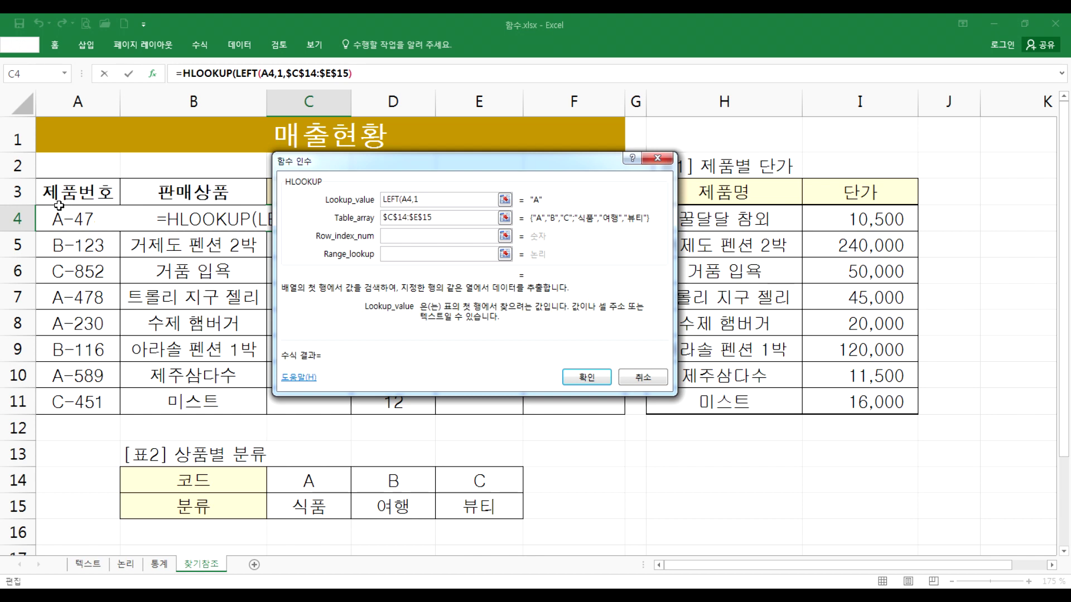
text())
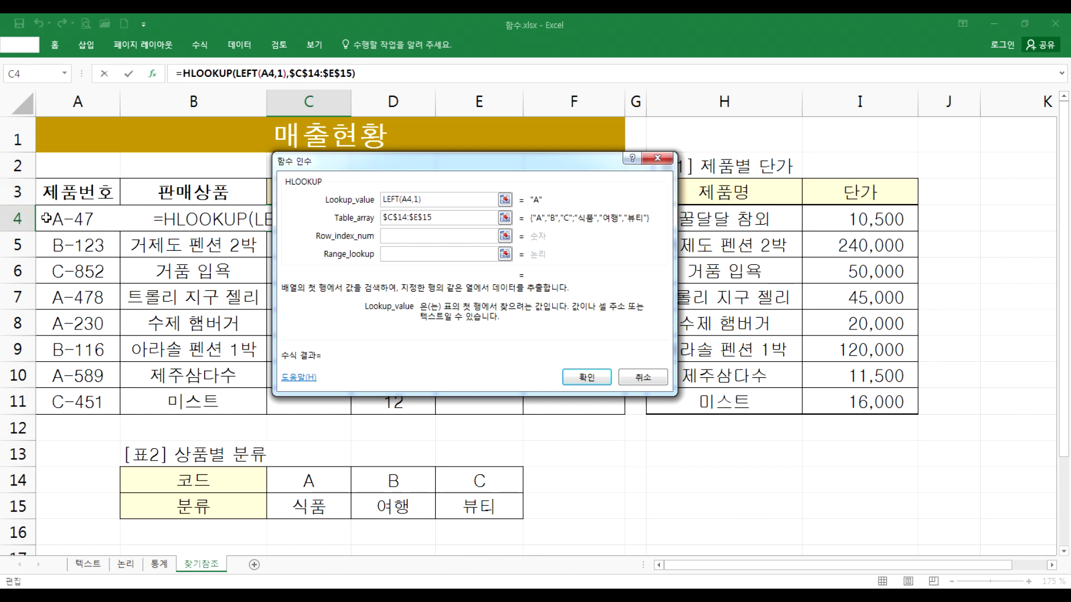
Check the lookup value LEFT(A4,1), which evaluates to "A", against the table array $C$14:$E$15.
drag(379, 170, 448, 172)
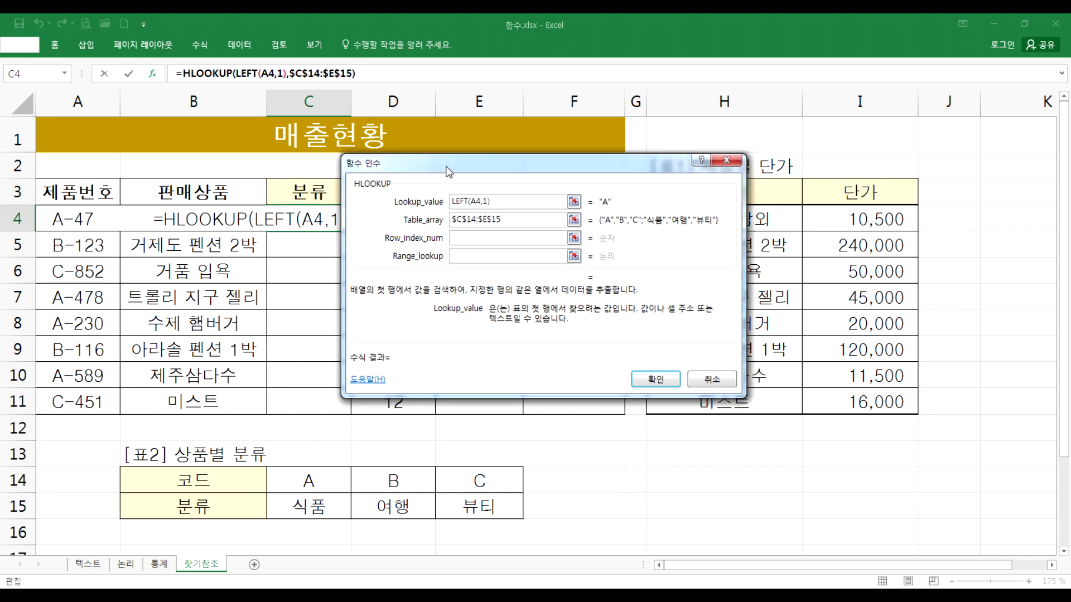
drag(495, 202, 431, 202)
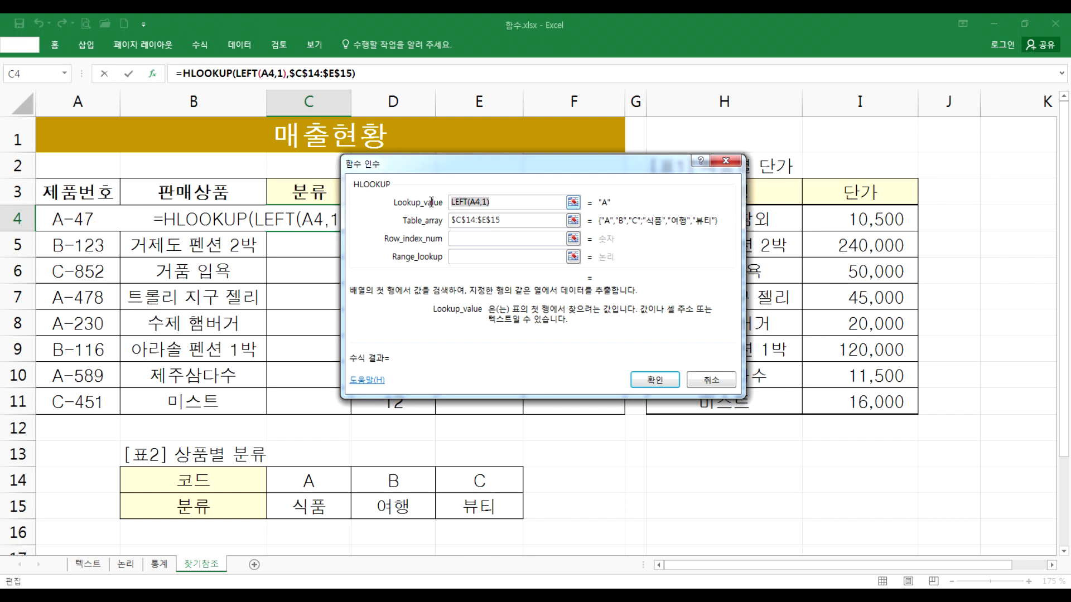
drag(502, 220, 436, 224)
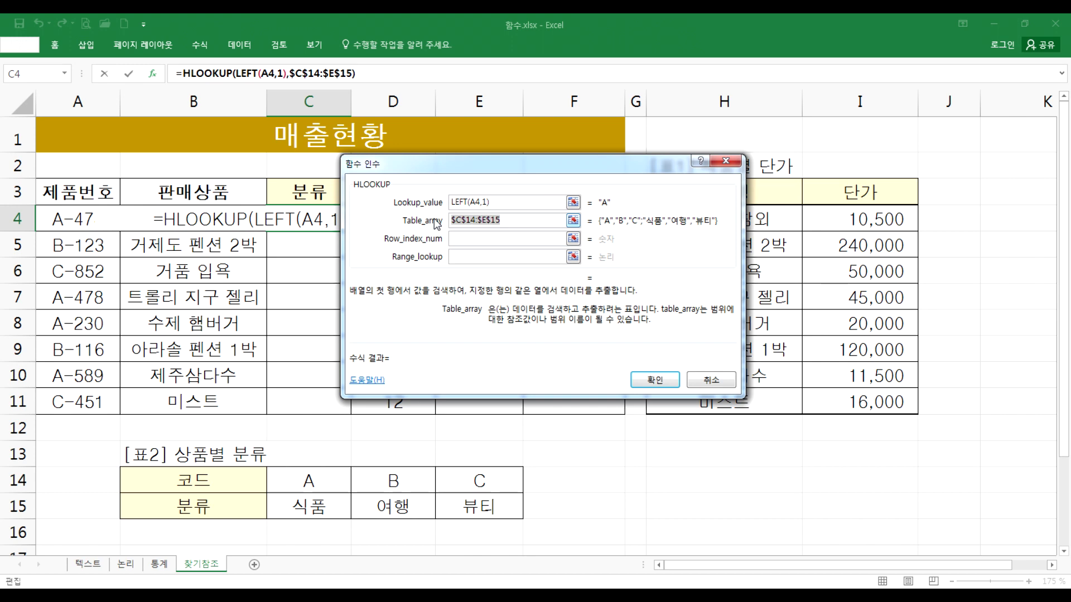
click(512, 201)
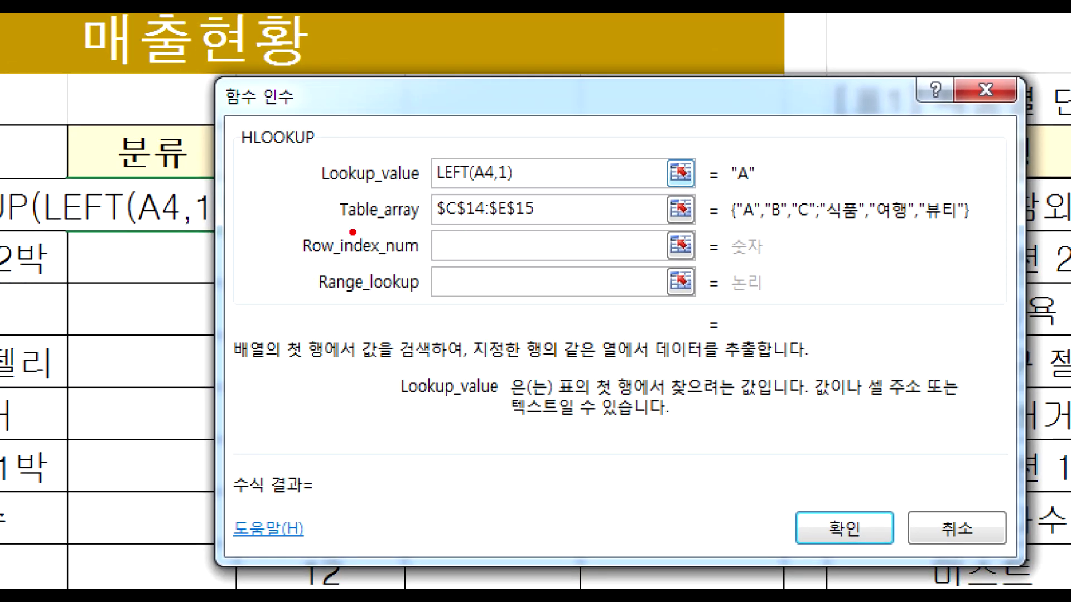
mouse_move(401, 229)
mouse_down()
mouse_move(431, 232)
mouse_move(385, 189)
mouse_move(336, 208)
mouse_up()
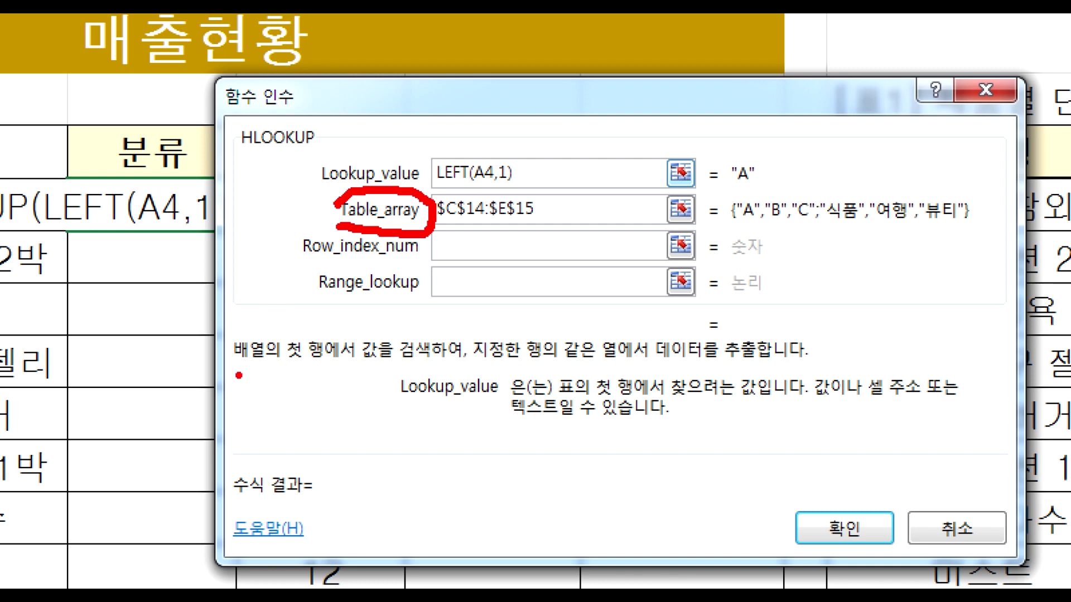
drag(239, 376, 268, 375)
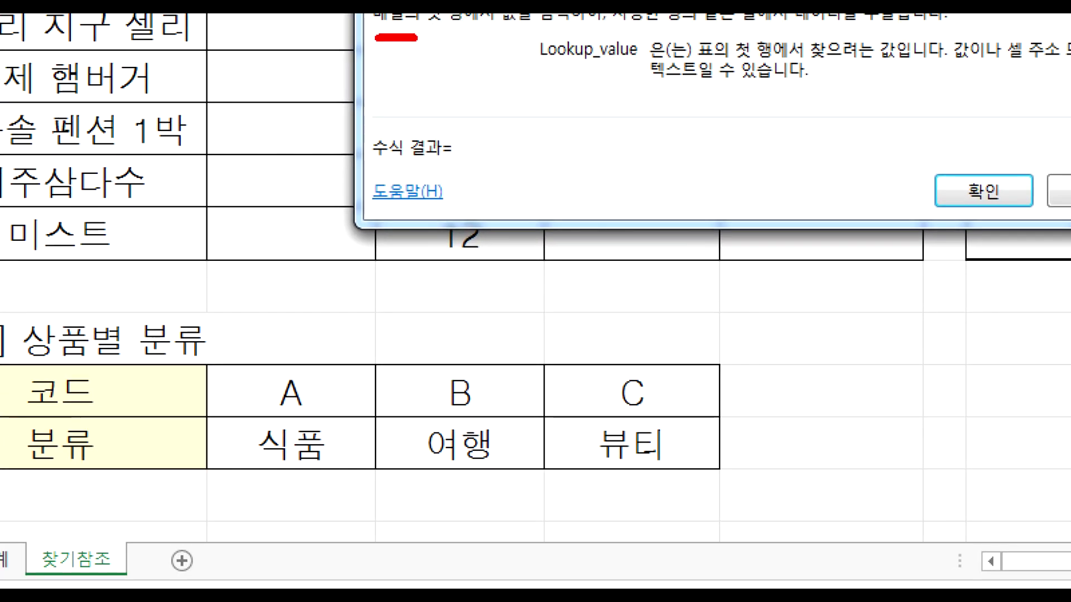
mouse_move(273, 477)
mouse_down()
mouse_move(346, 346)
mouse_move(697, 369)
mouse_move(463, 495)
mouse_move(254, 479)
mouse_up()
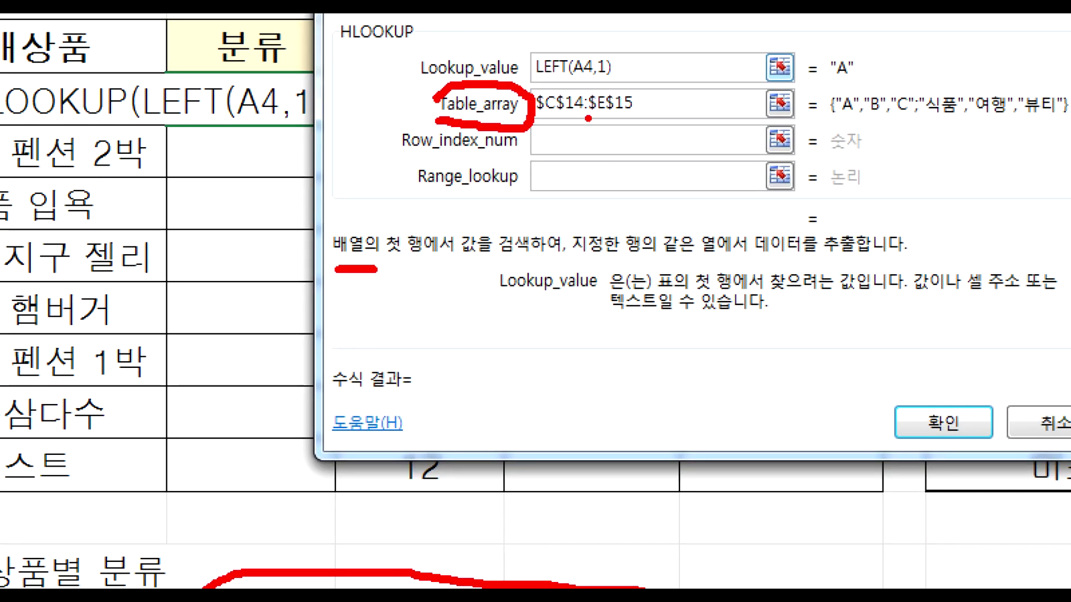
drag(542, 122, 652, 120)
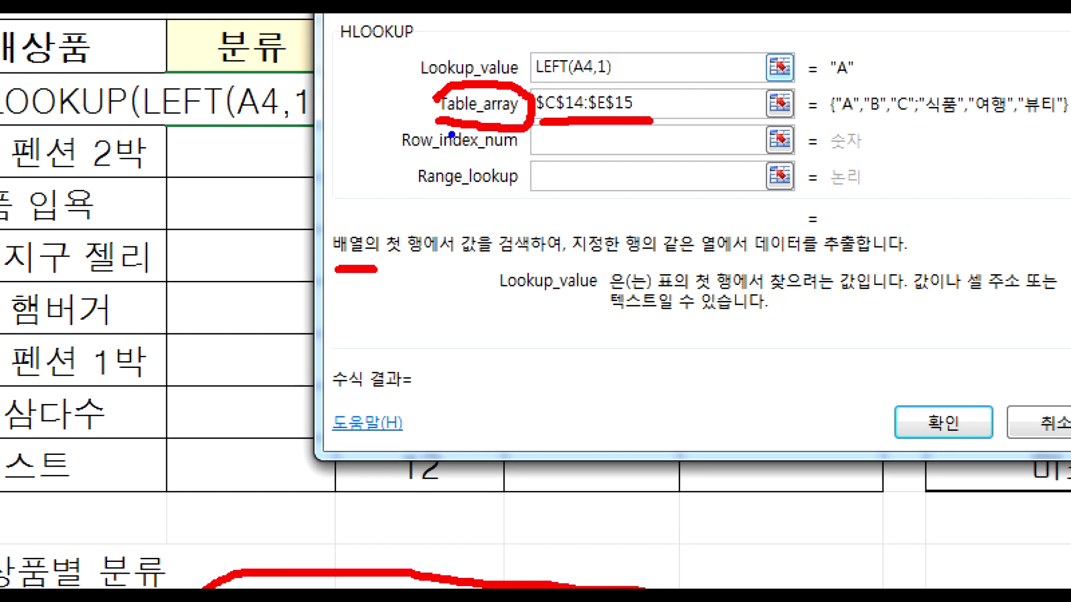
mouse_move(283, 526)
mouse_down()
mouse_move(678, 499)
mouse_move(420, 481)
mouse_move(254, 511)
mouse_up()
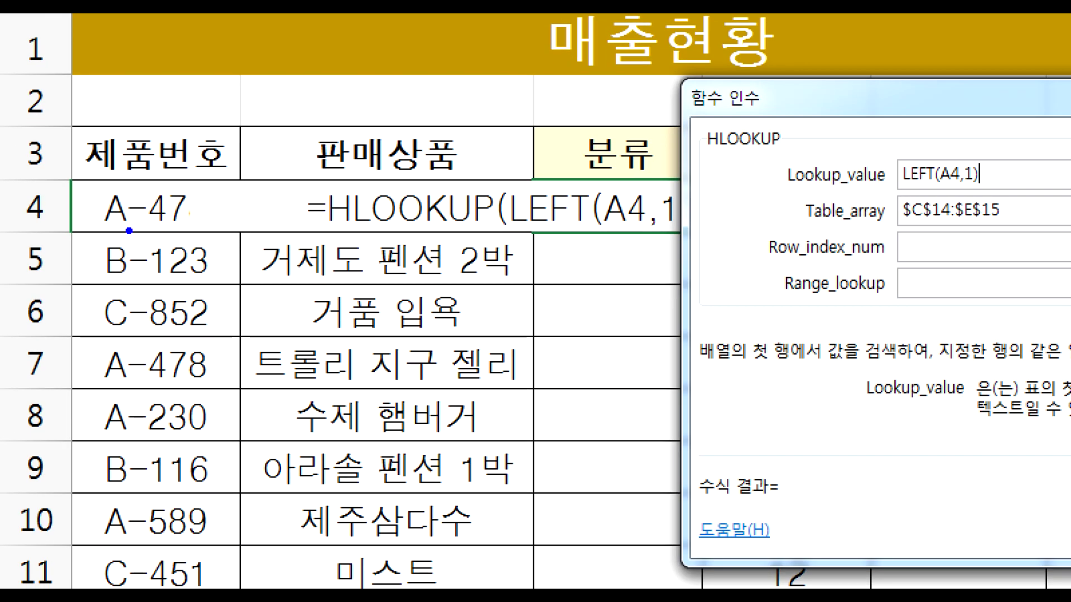
mouse_move(65, 230)
mouse_down()
mouse_move(41, 217)
mouse_move(70, 228)
mouse_up()
drag(134, 222, 130, 229)
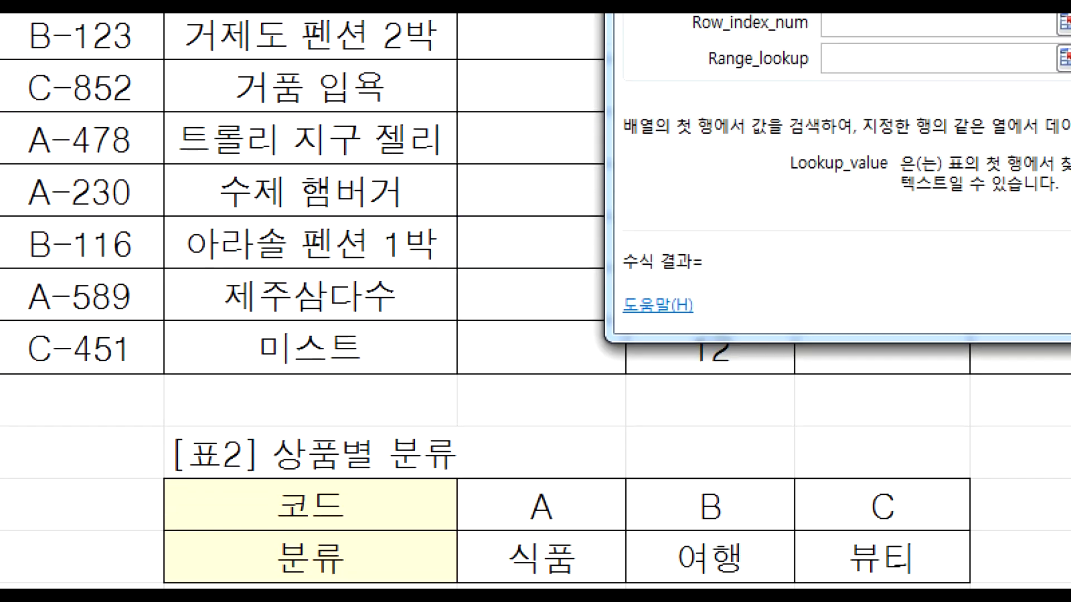
mouse_move(524, 562)
mouse_down()
mouse_move(670, 561)
mouse_move(999, 497)
mouse_move(501, 530)
mouse_move(569, 542)
mouse_up()
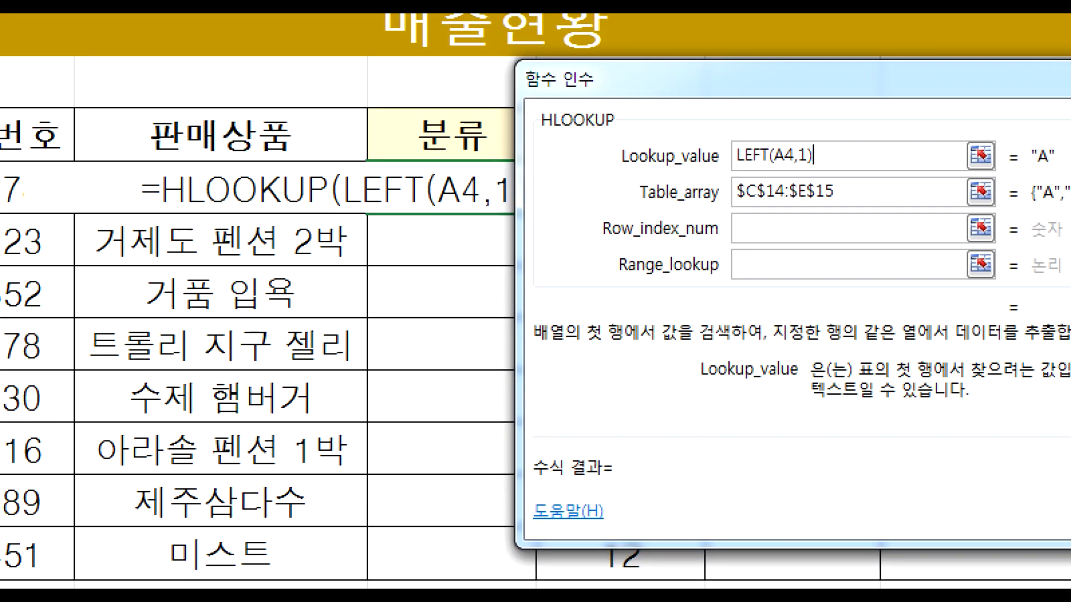
drag(734, 172, 835, 174)
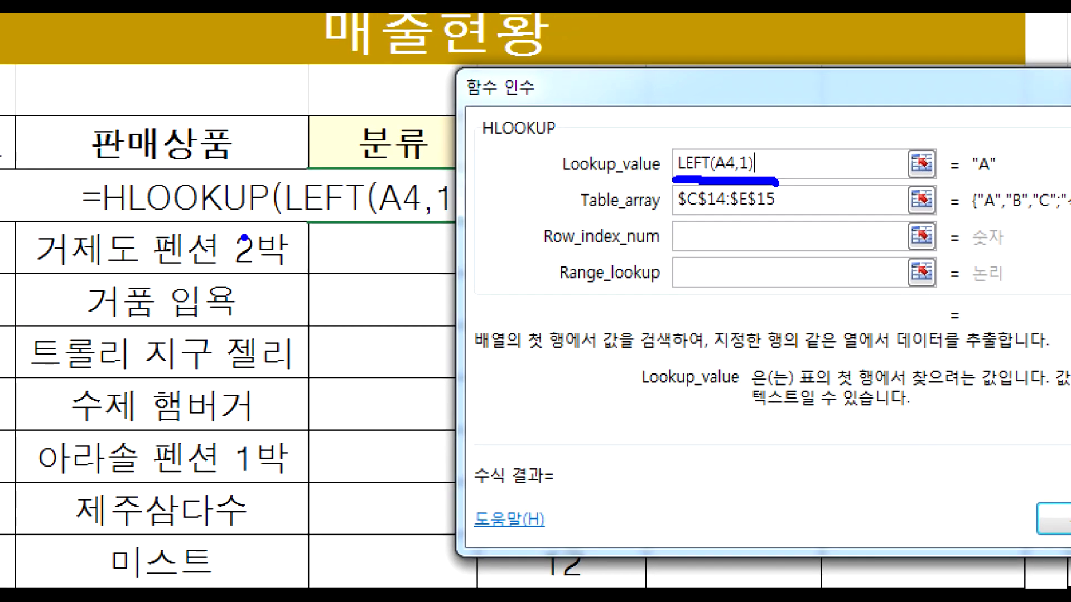
drag(1031, 173, 1056, 171)
mouse_move(973, 140)
mouse_down()
mouse_move(1023, 154)
mouse_move(998, 190)
mouse_up()
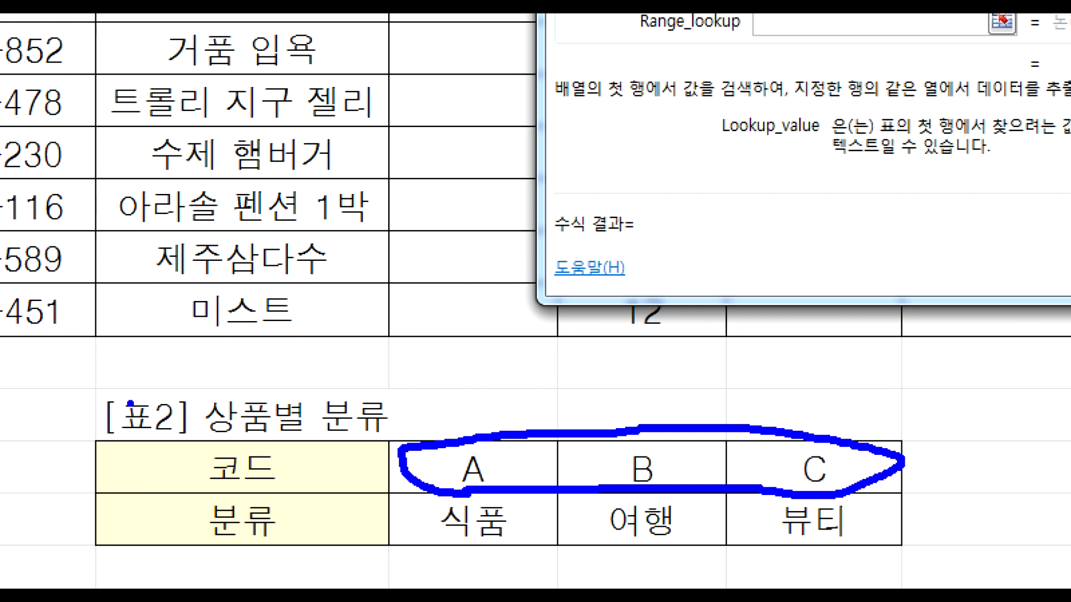
mouse_move(486, 546)
mouse_down()
mouse_move(521, 519)
mouse_move(517, 537)
mouse_up()
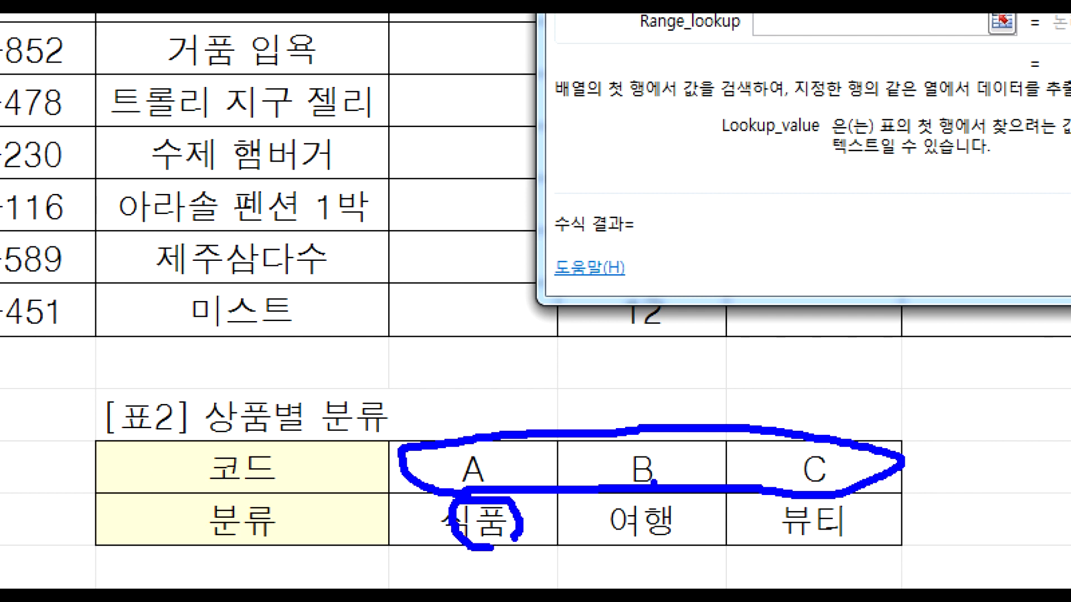
mouse_move(652, 554)
mouse_down()
mouse_move(666, 493)
mouse_move(672, 558)
mouse_up()
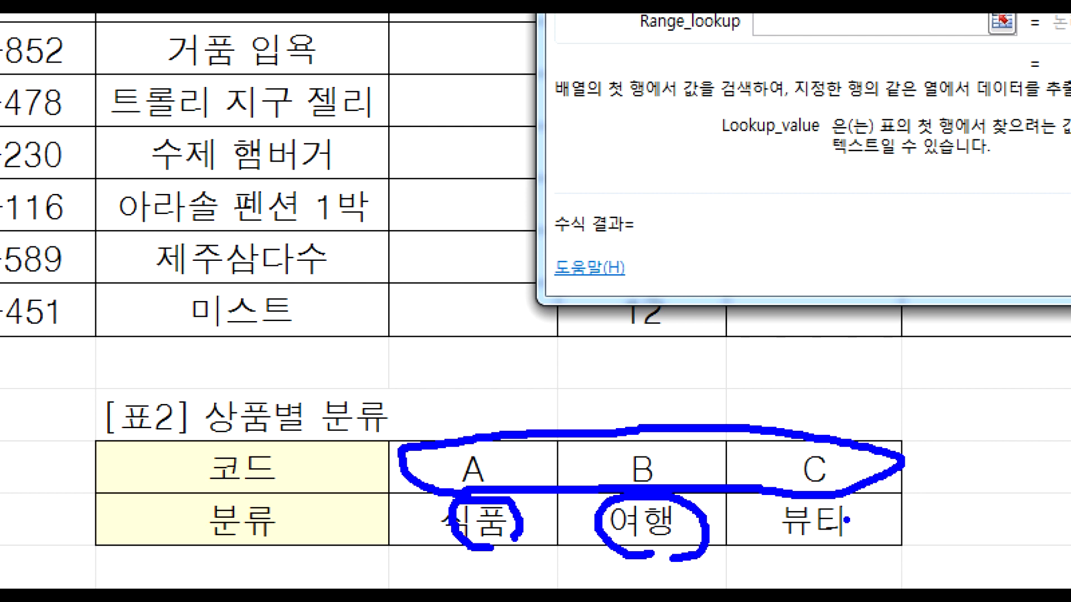
mouse_move(827, 550)
mouse_down()
mouse_move(852, 497)
mouse_move(857, 552)
mouse_up()
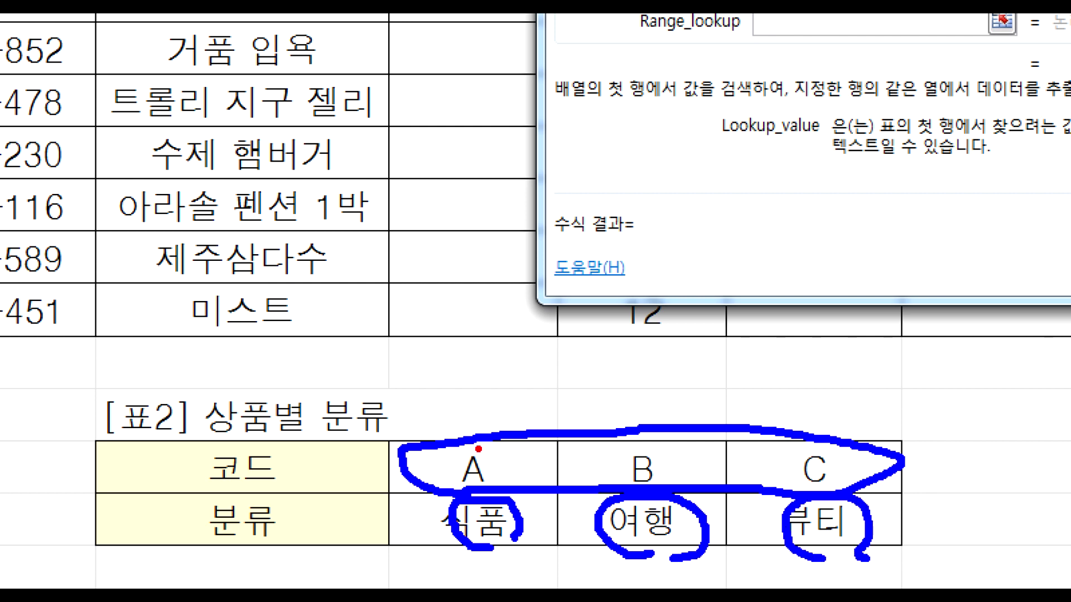
mouse_move(391, 428)
mouse_down()
mouse_move(384, 516)
mouse_move(642, 577)
mouse_move(747, 435)
mouse_move(817, 439)
mouse_up()
click(455, 495)
drag(363, 493, 621, 482)
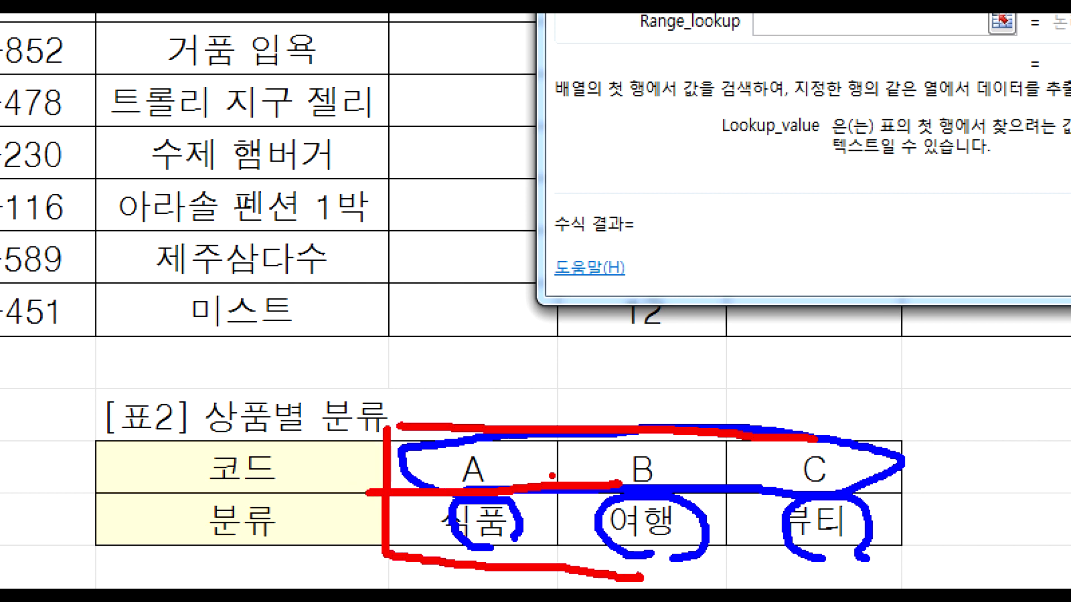
mouse_move(327, 452)
mouse_down()
mouse_move(296, 483)
mouse_move(350, 532)
mouse_up()
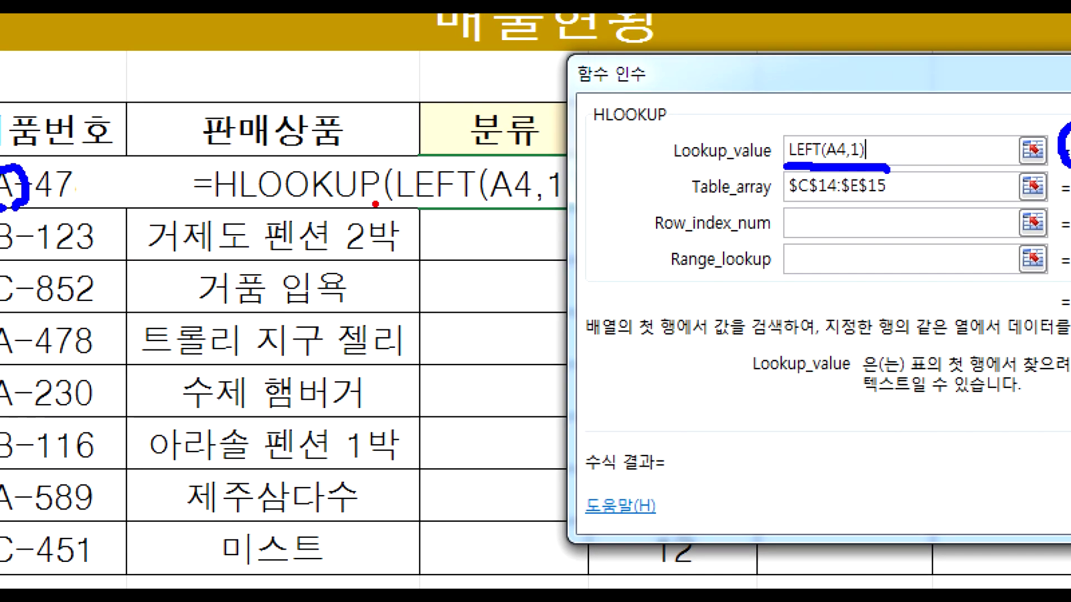
mouse_move(489, 161)
mouse_down()
mouse_move(432, 106)
mouse_move(569, 142)
mouse_move(522, 159)
mouse_up()
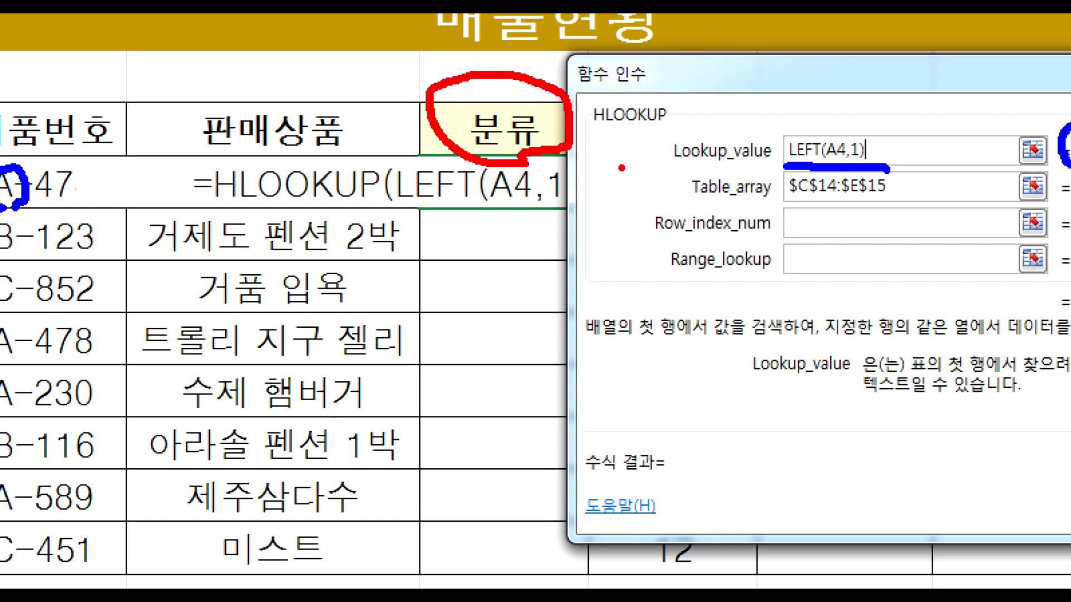
mouse_move(801, 215)
mouse_down()
mouse_move(804, 242)
mouse_move(851, 236)
mouse_up()
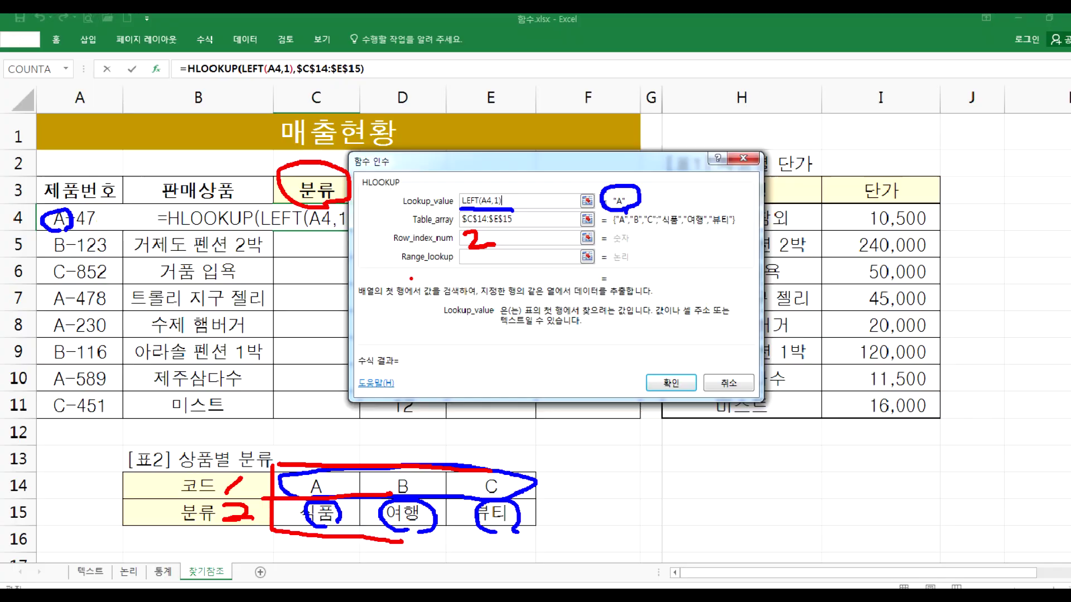
key(Escape)
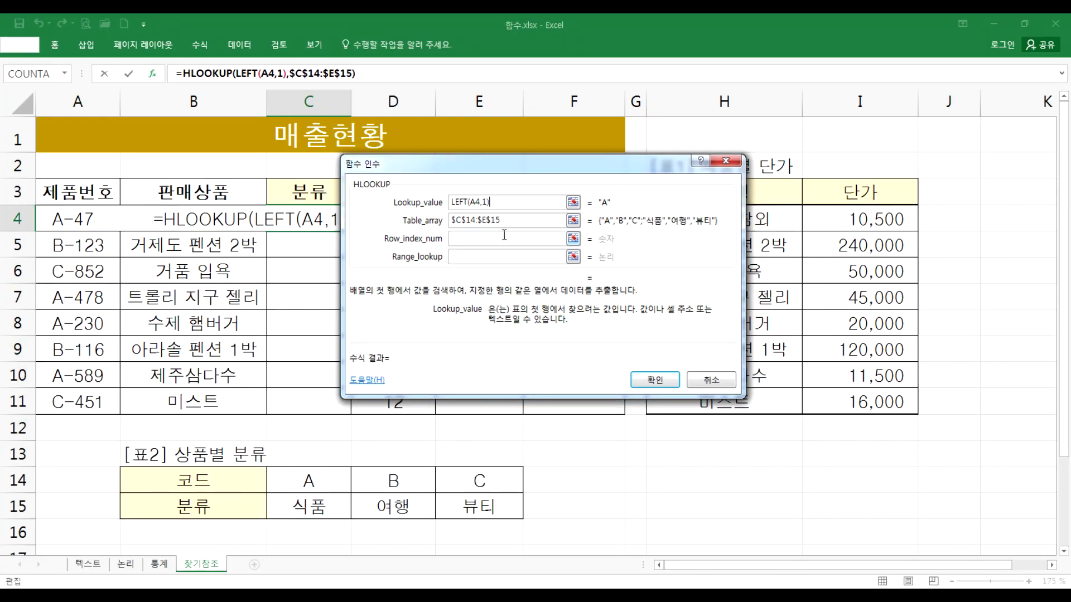
Set the HLOOKUP row index to 2 so C4 previews 식품, leaving range lookup empty.
drag(504, 221, 435, 220)
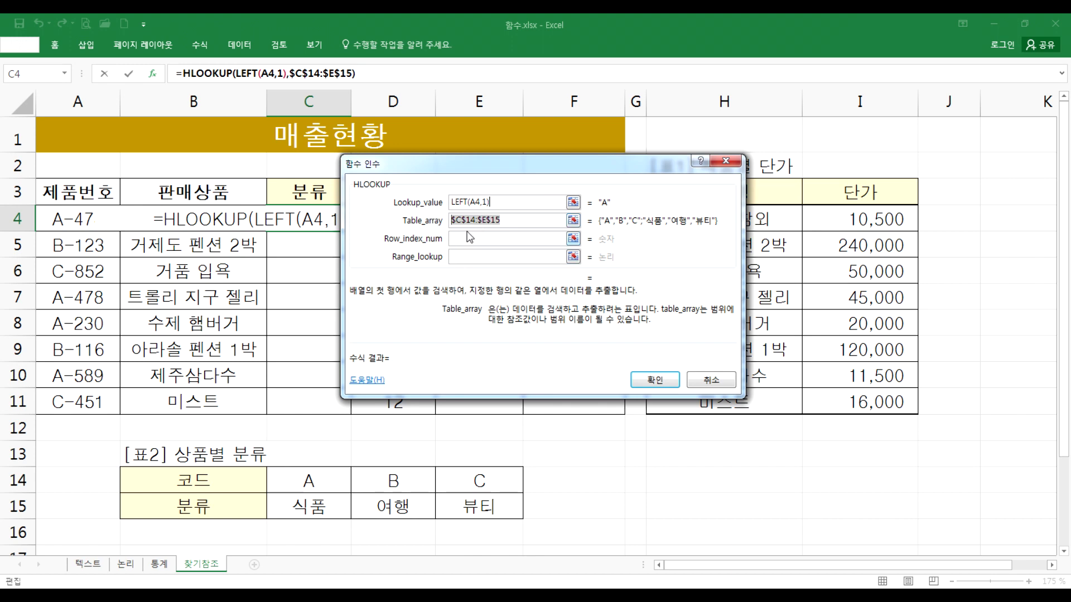
click(469, 239)
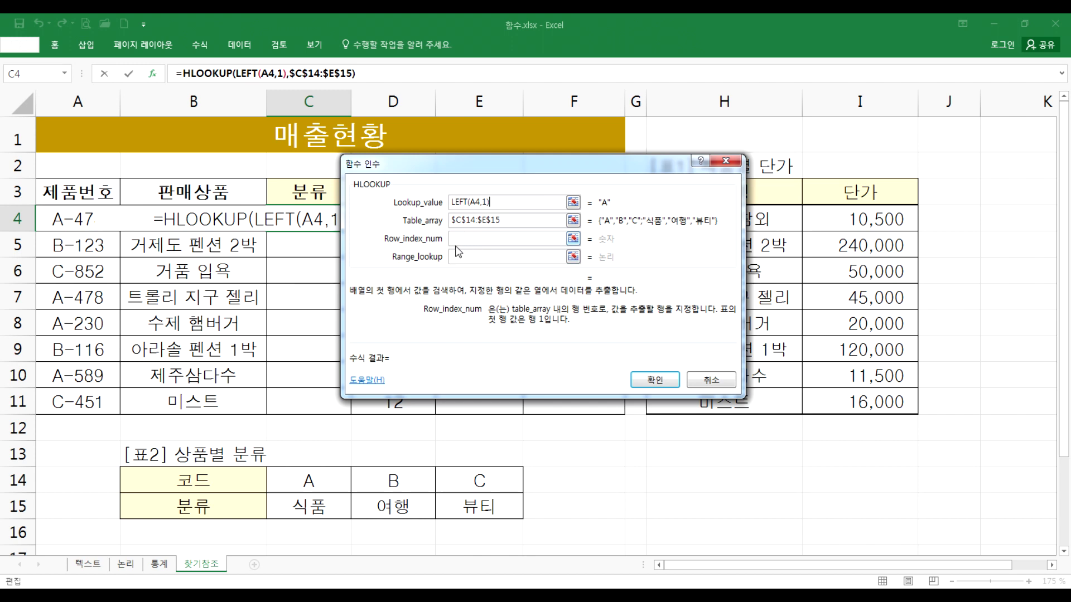
text(2)
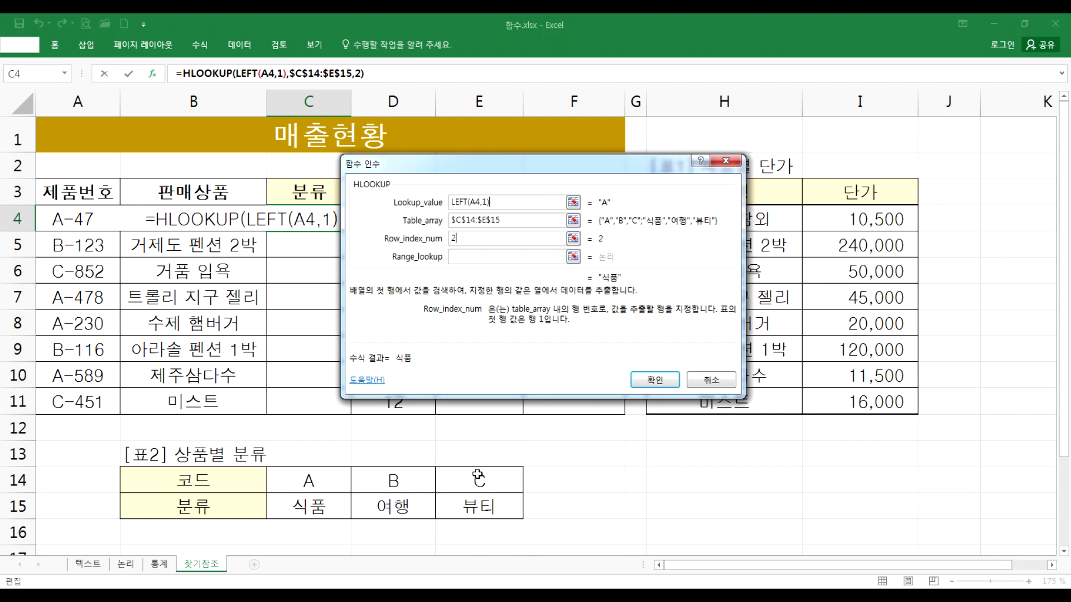
click(460, 256)
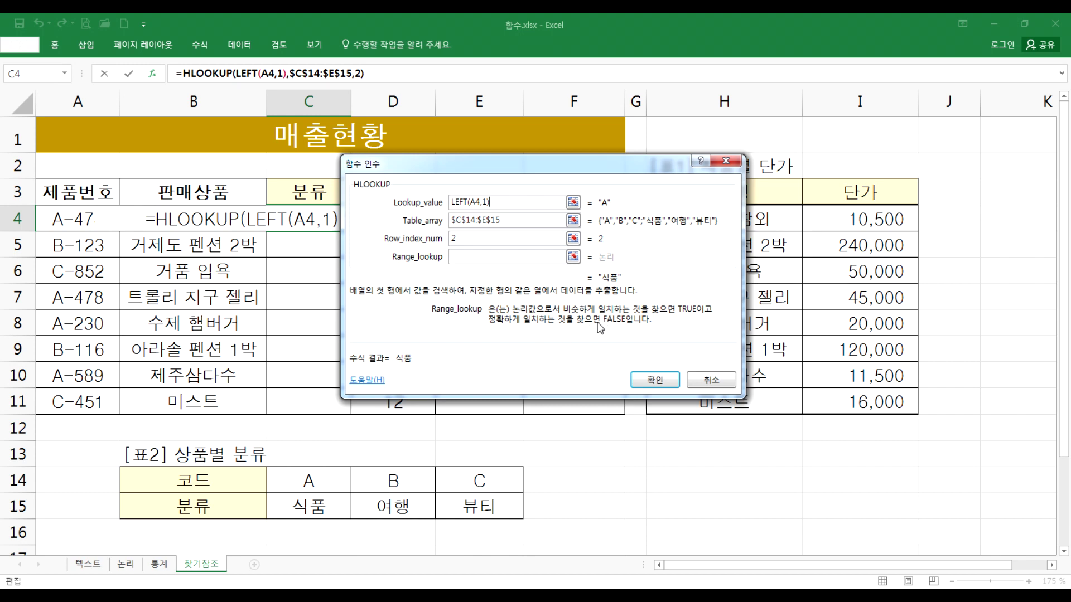
Finish C4's HLOOKUP with FALSE as the exact-match argument and fill it down to C11.
text(FALSE)
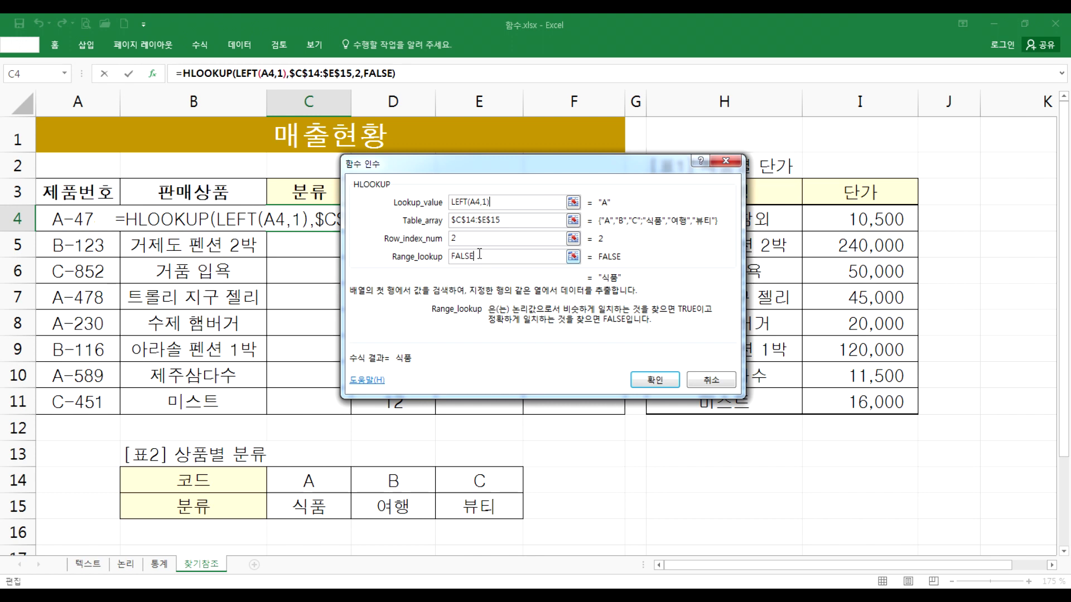
drag(477, 255, 440, 254)
key(Delete)
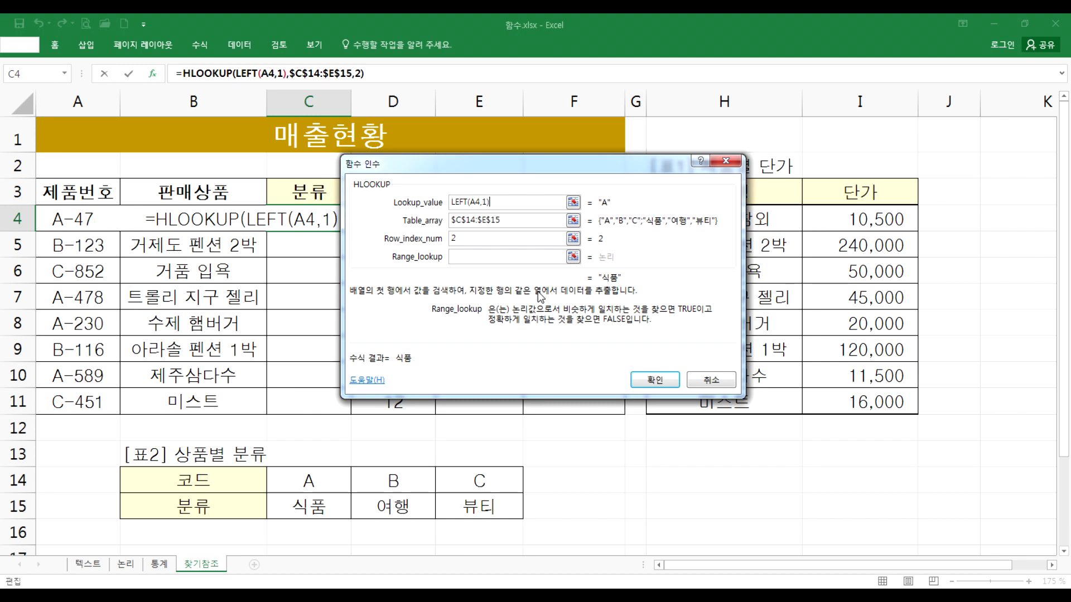
text(FALSE)
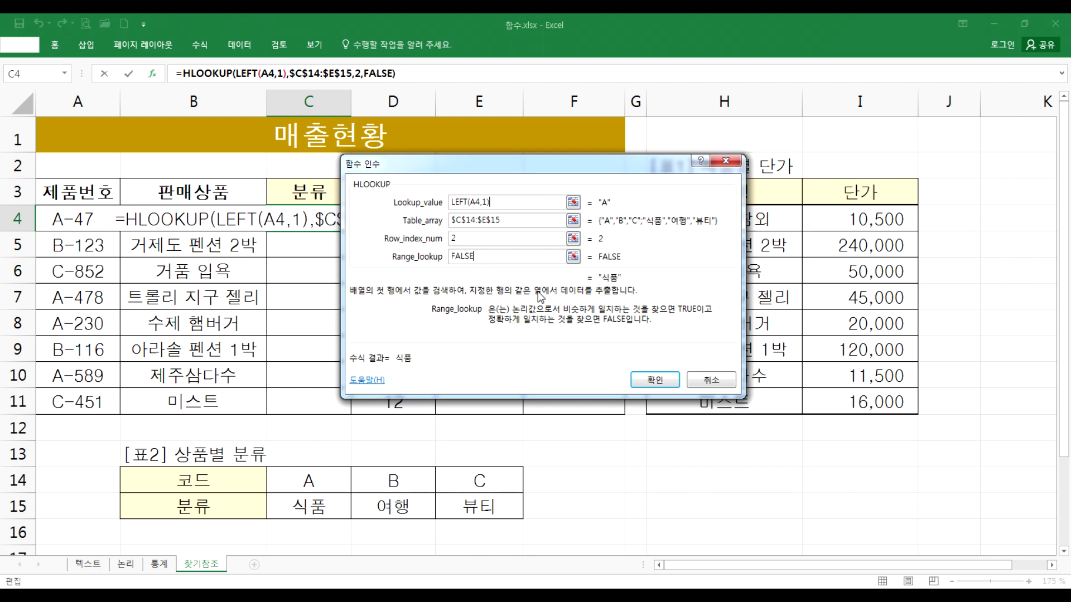
click(652, 385)
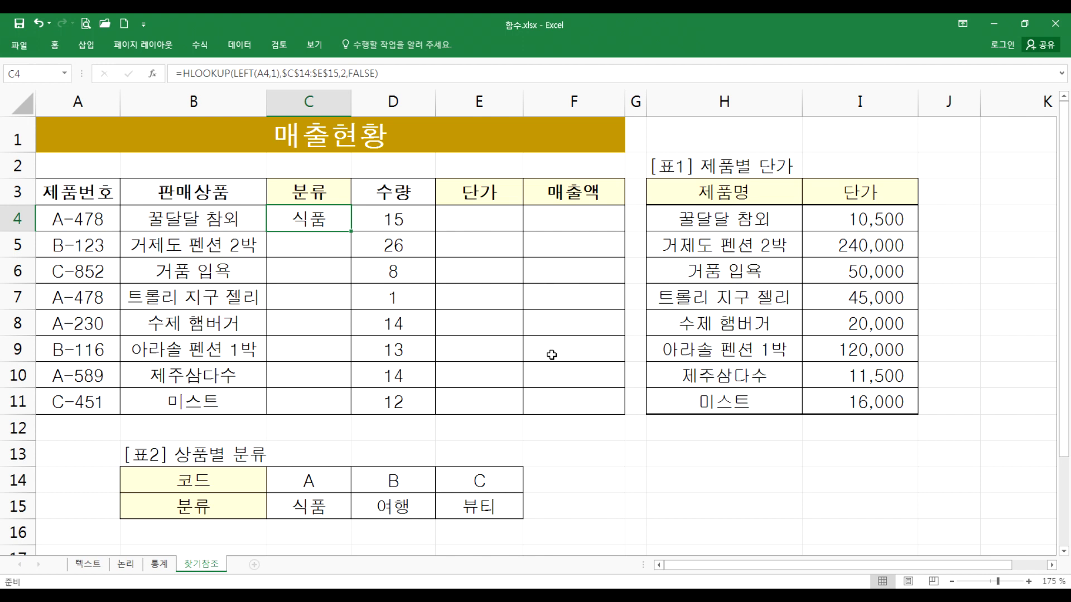
double_click(352, 230)
Copy C4's formula text =HLOOKUP(LEFT(A4,1),$C$14:$E$15,2,FALSE) for the Notepad notes.
key(F2)
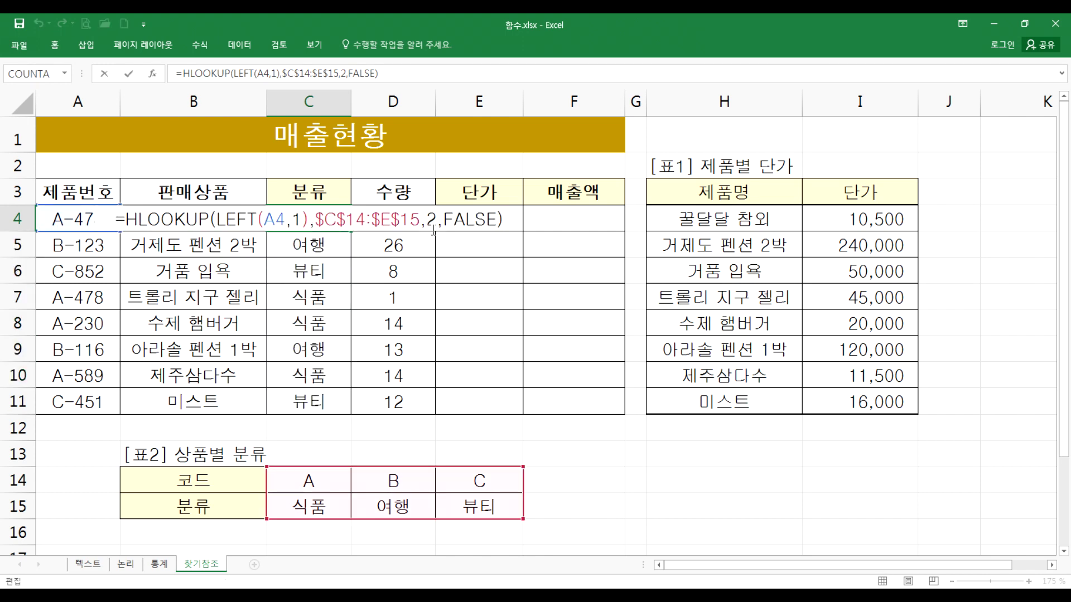
drag(504, 219, 110, 216)
key(ctrl+c)
key(alt+Tab)
Paste the HLOOKUP formula under HLOOKUP (가로) with a space after each comma.
click(65, 474)
key(ctrl+v)
scroll(292, 419, down, 1)
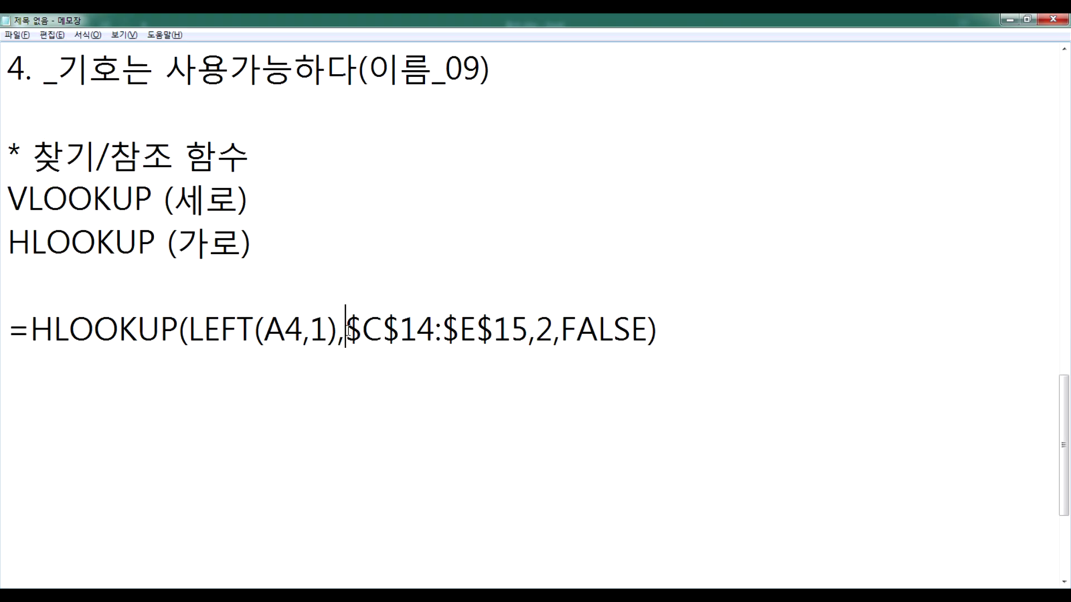
click(310, 329)
click(561, 329)
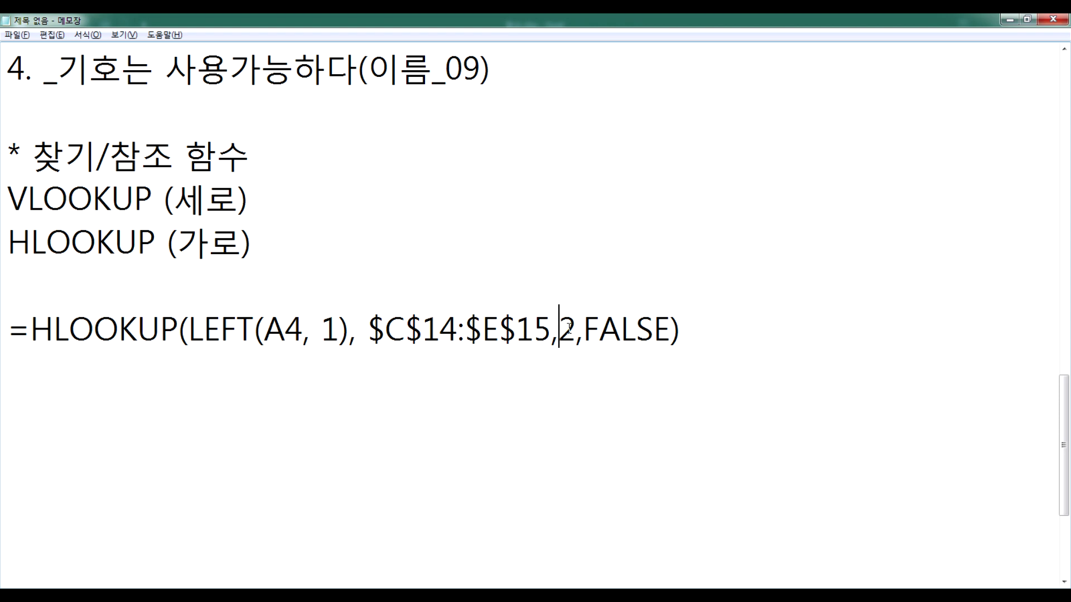
click(592, 330)
click(723, 333)
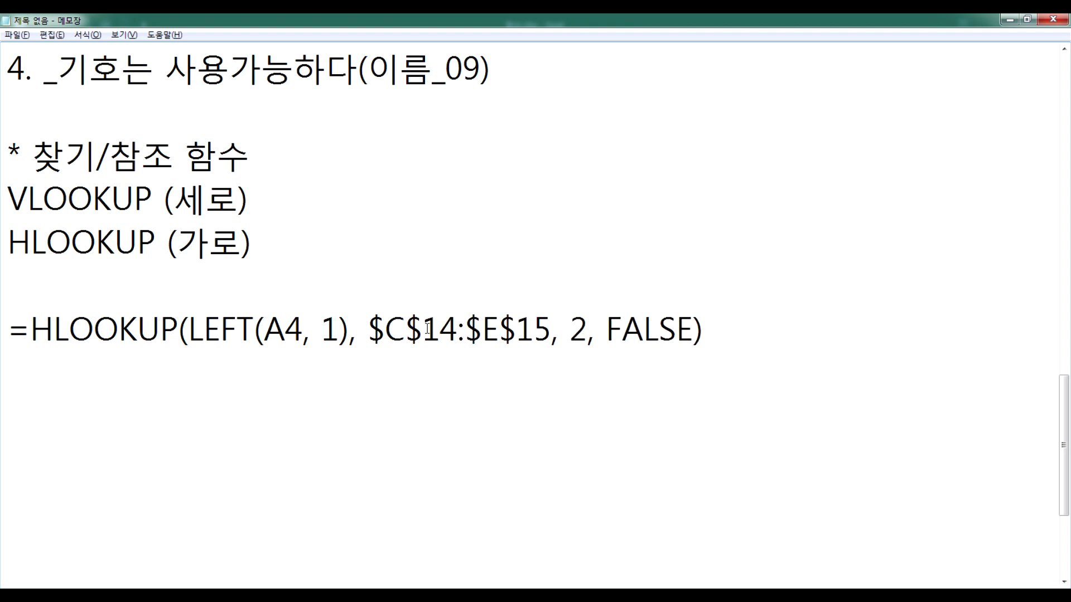
Highlight the $C$14:$E$15, LEFT(A4, 1) and 2 parts, then return to Excel leaving C4 unchanged.
drag(368, 329, 546, 323)
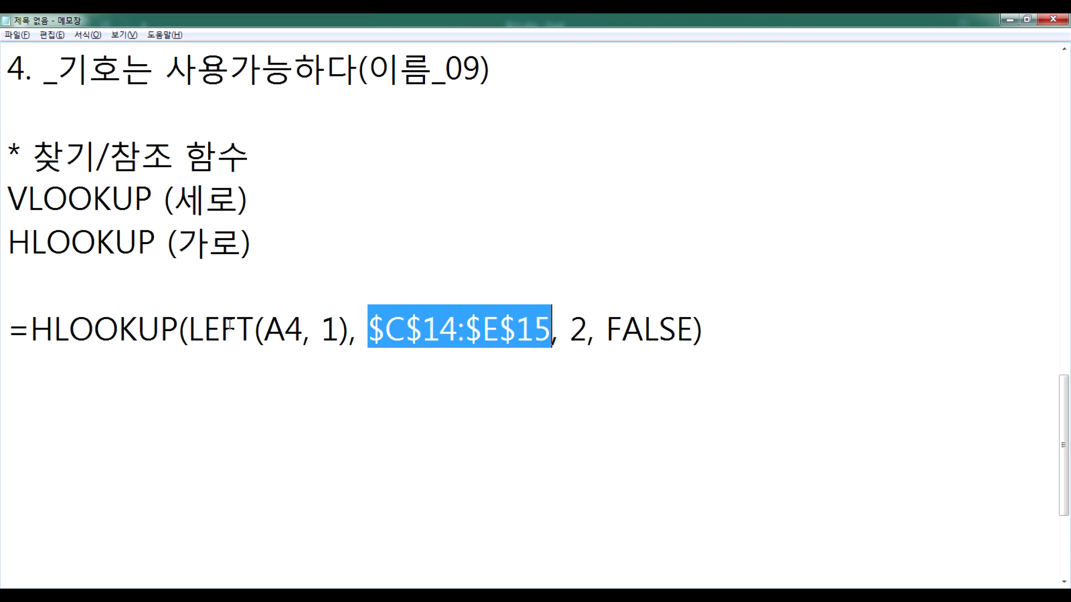
drag(189, 329, 350, 329)
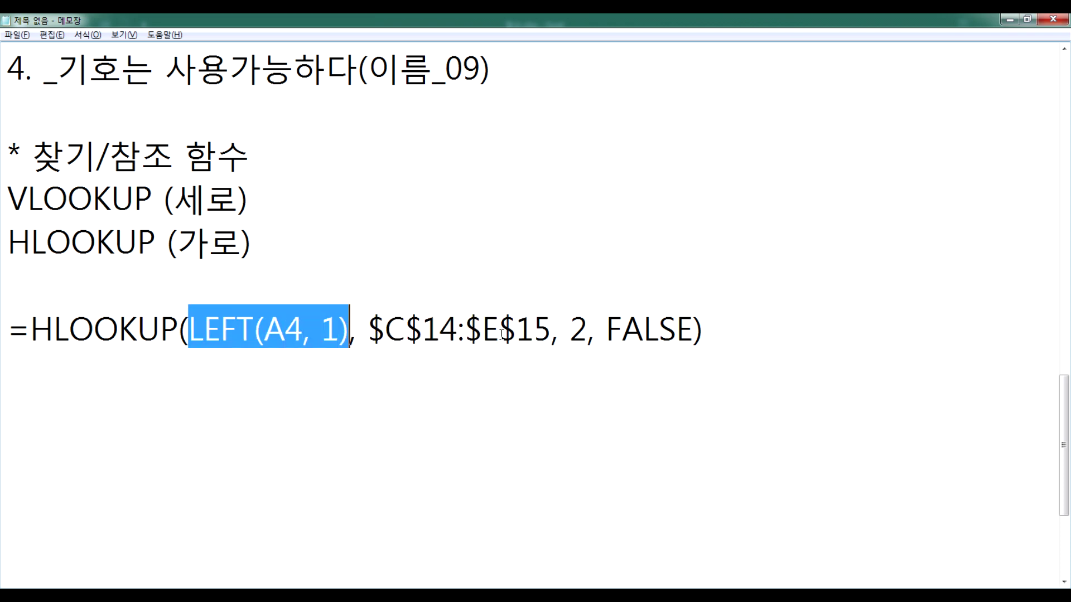
double_click(577, 329)
key(alt+Tab)
key(Return)
drag(282, 478, 485, 507)
scroll(551, 435, down, 1)
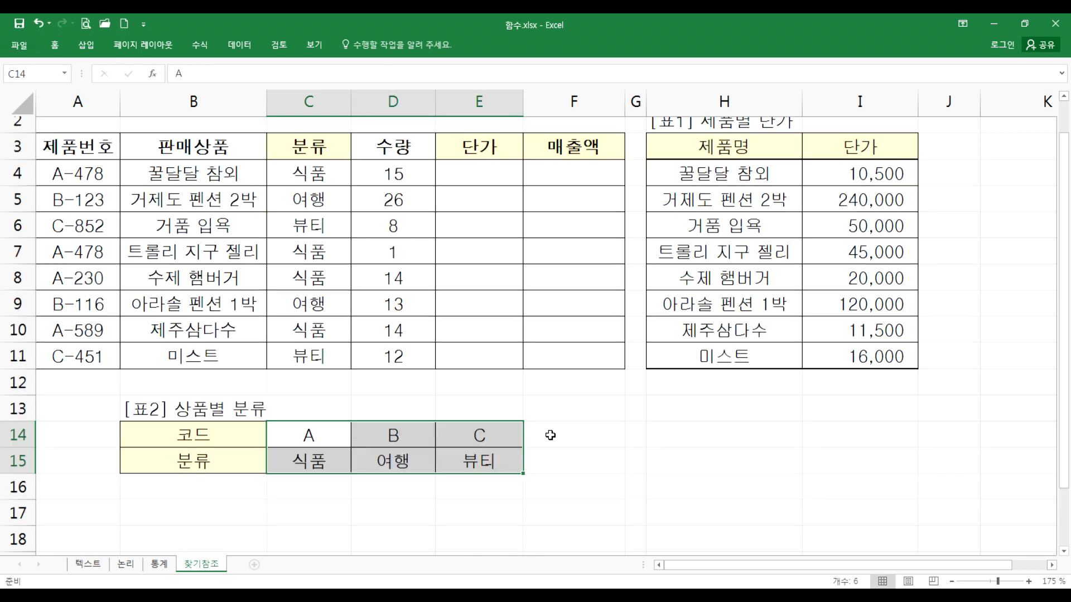
Step through Table 2's 식품, 여행 and 뷰티 categories, then go back to Notepad.
scroll(551, 434, down, 1)
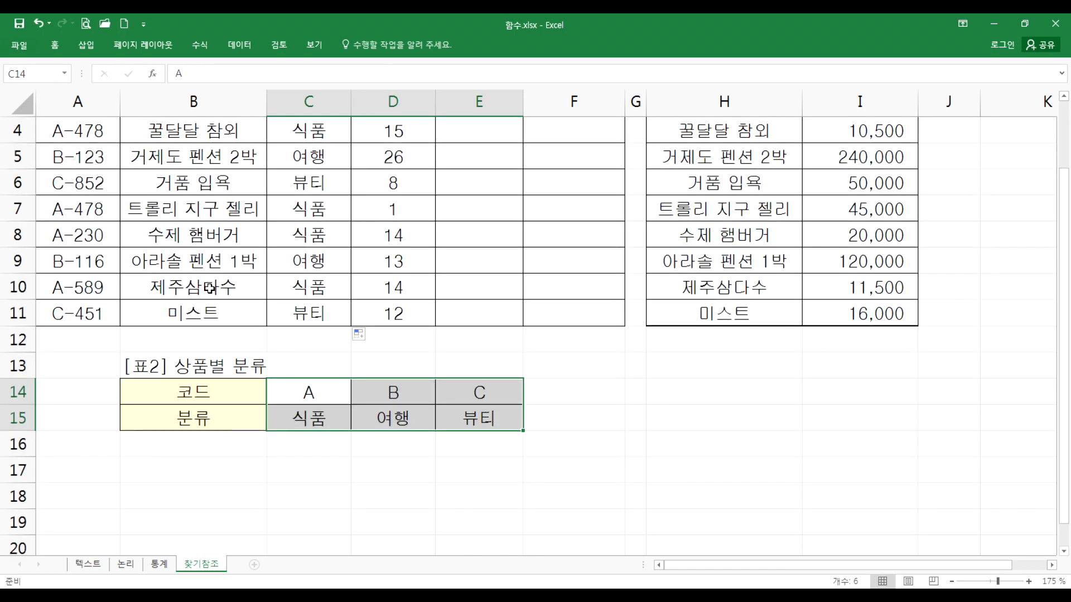
key(Return)
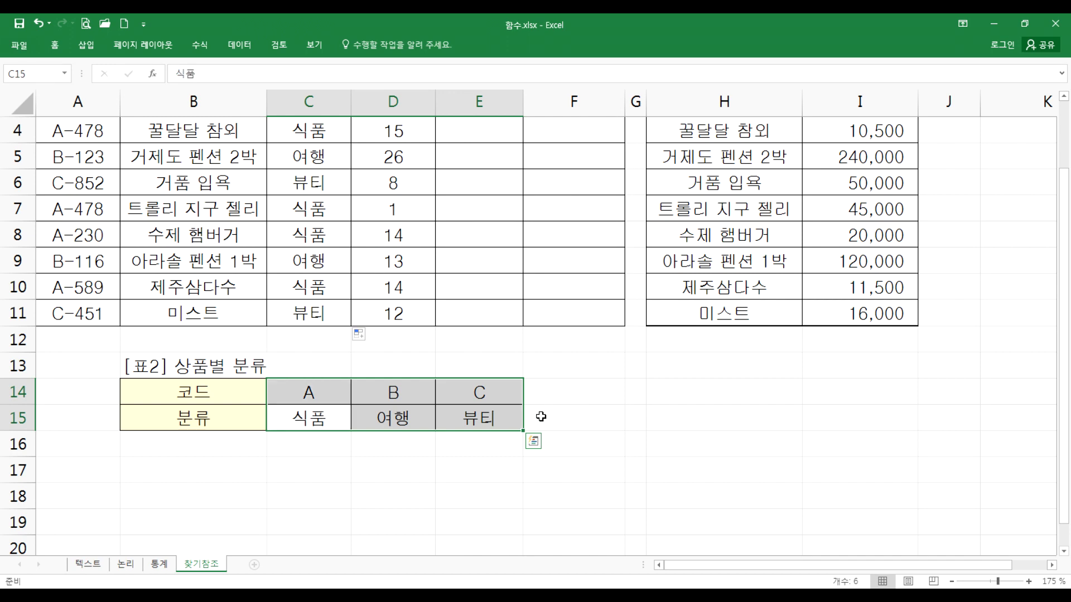
key(Tab)
key(Tab)
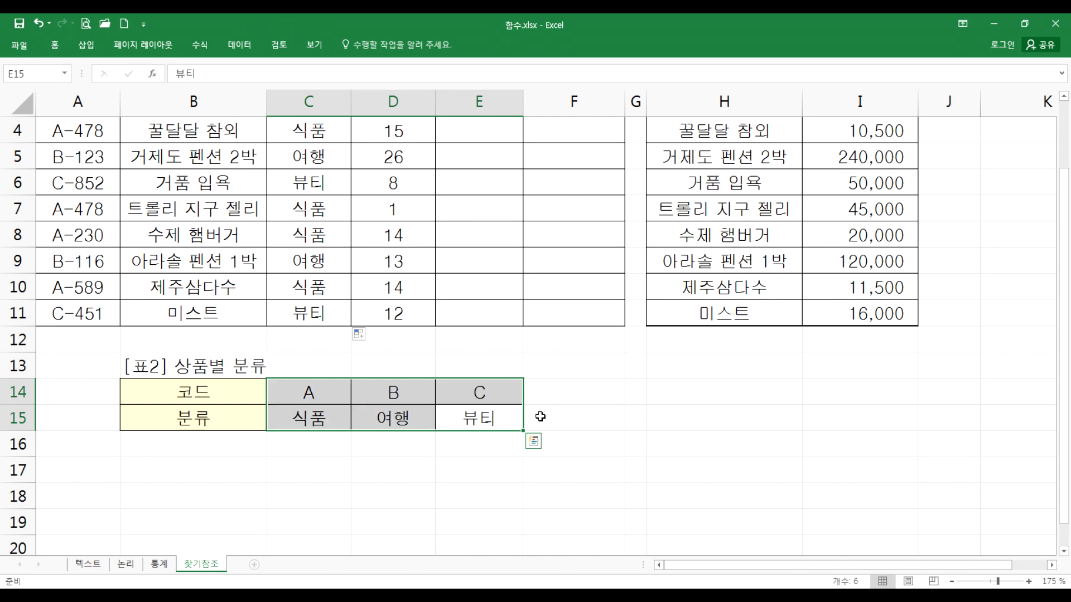
key(alt+Tab)
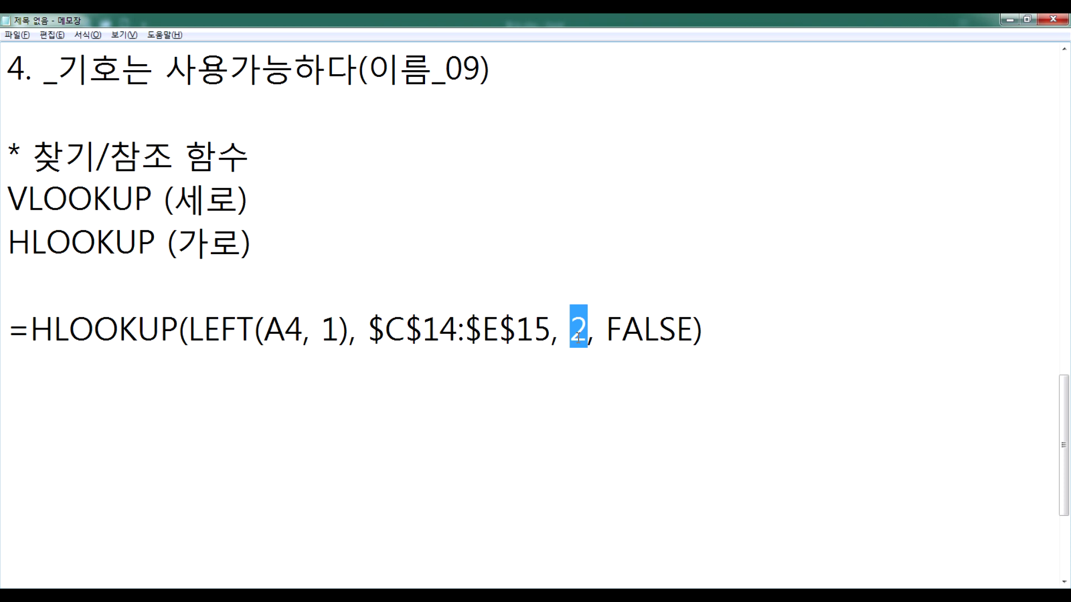
Duplicate the formula line as =HLOOKUP(LEFT(A4, 1), $C$14:$E$15, 2, 0) with 0 replacing FALSE.
click(730, 331)
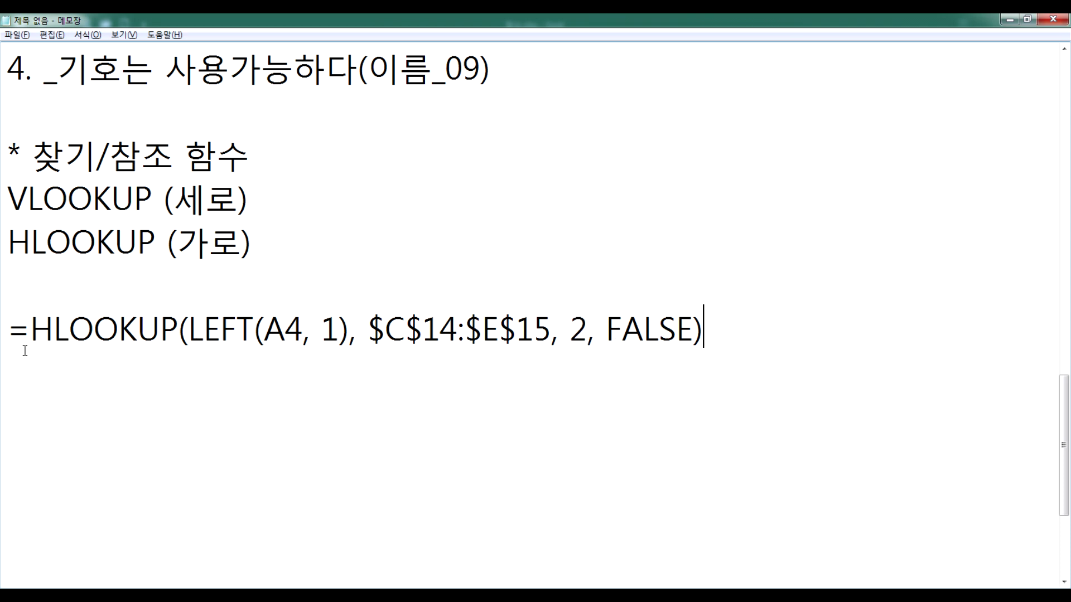
click(18, 329)
drag(18, 329, 16, 356)
key(ctrl+c)
click(480, 389)
key(ctrl+v)
drag(607, 368, 691, 367)
text(0)
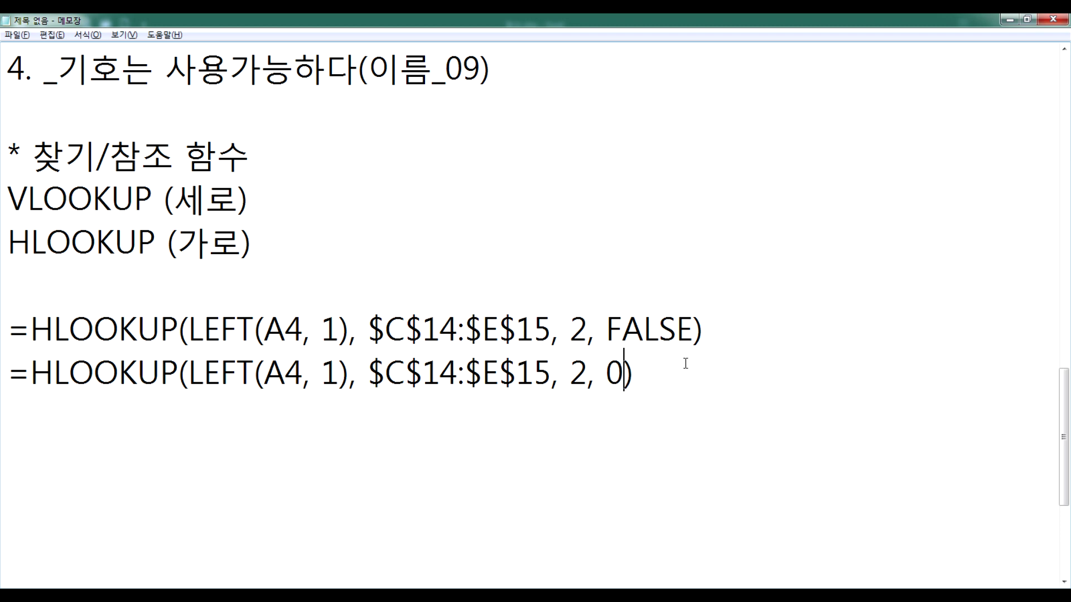
click(665, 375)
key(alt+Tab)
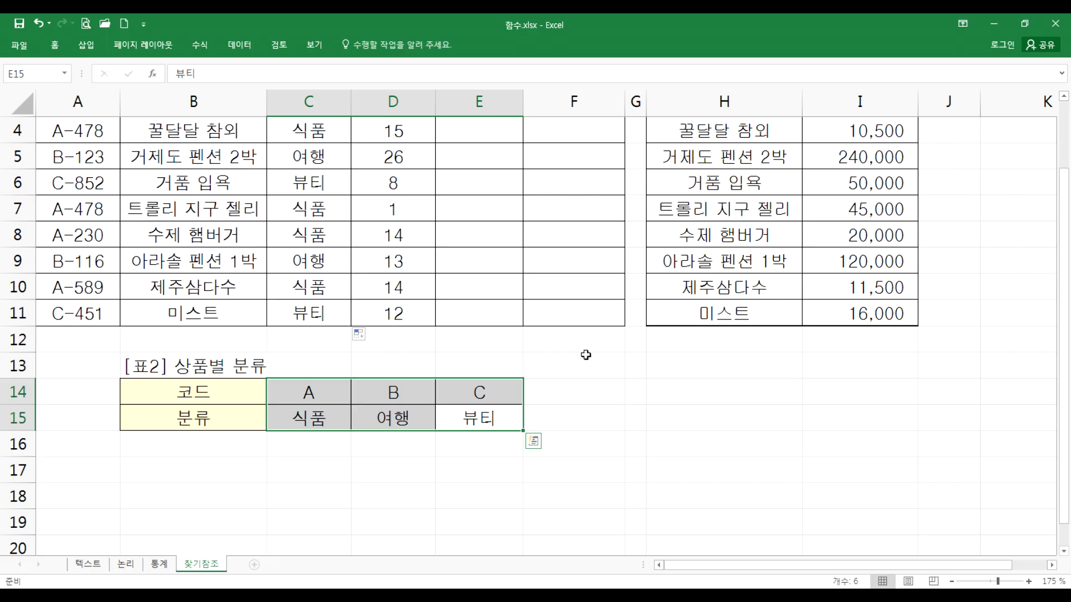
key(alt+Tab)
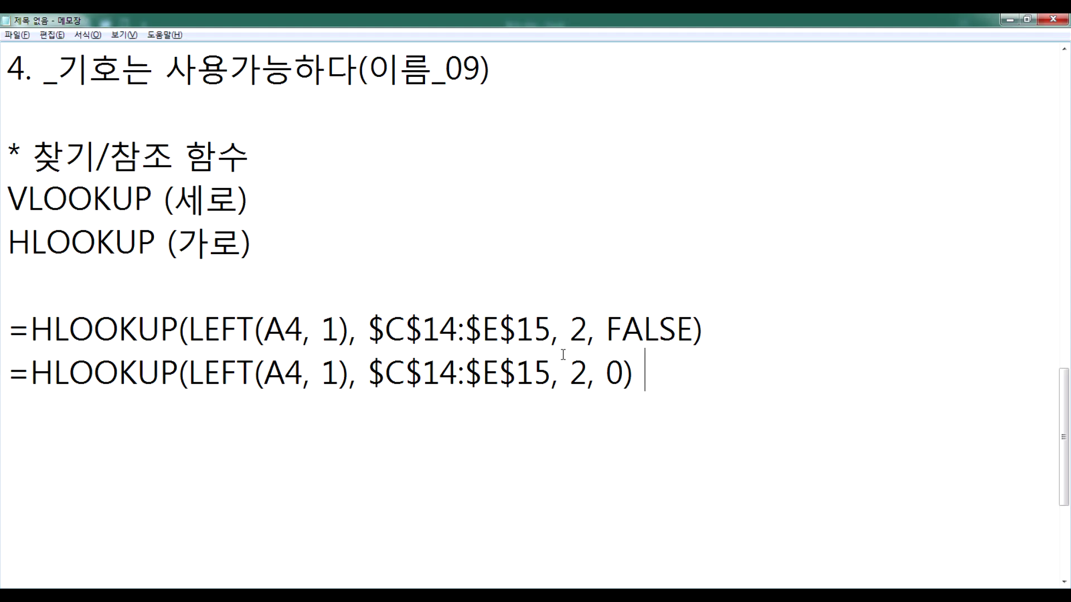
Empty the 분류 cells C4:C11 and reselect C4.
key(Return)
key(alt+Tab)
scroll(558, 413, up, 1)
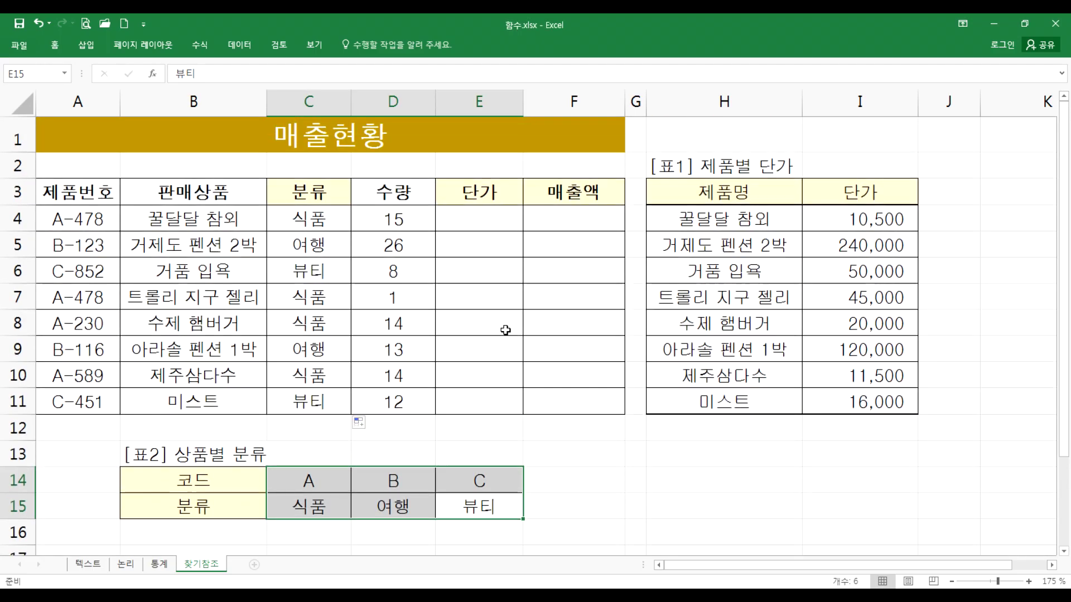
drag(334, 213, 351, 410)
key(Delete)
click(307, 227)
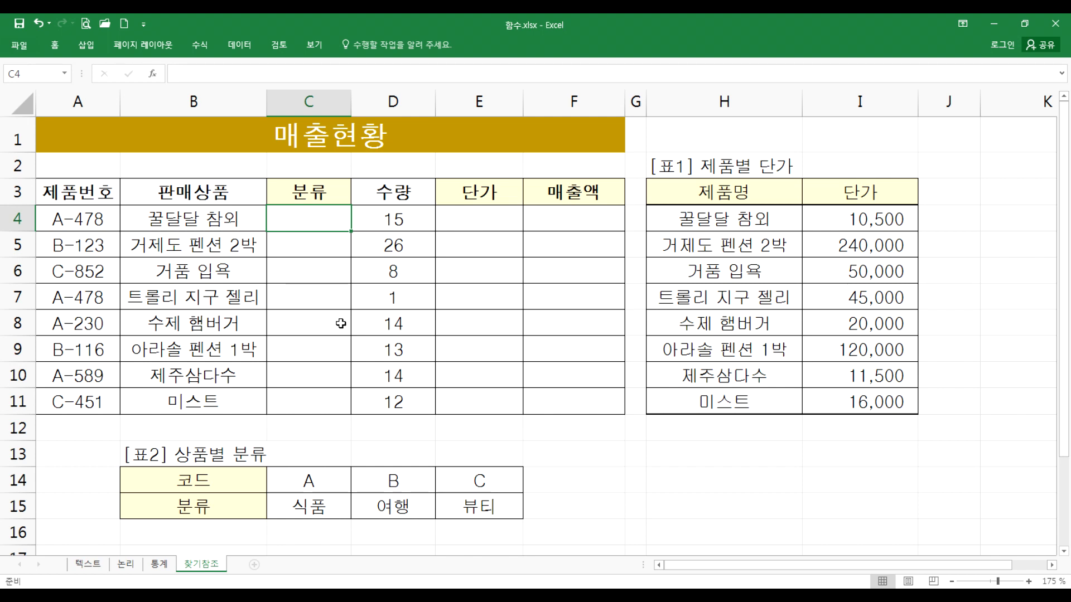
Type =HLOOKUP(LEFT(A4,1), in C4 and select C14:E15 as the lookup table.
text(=H)
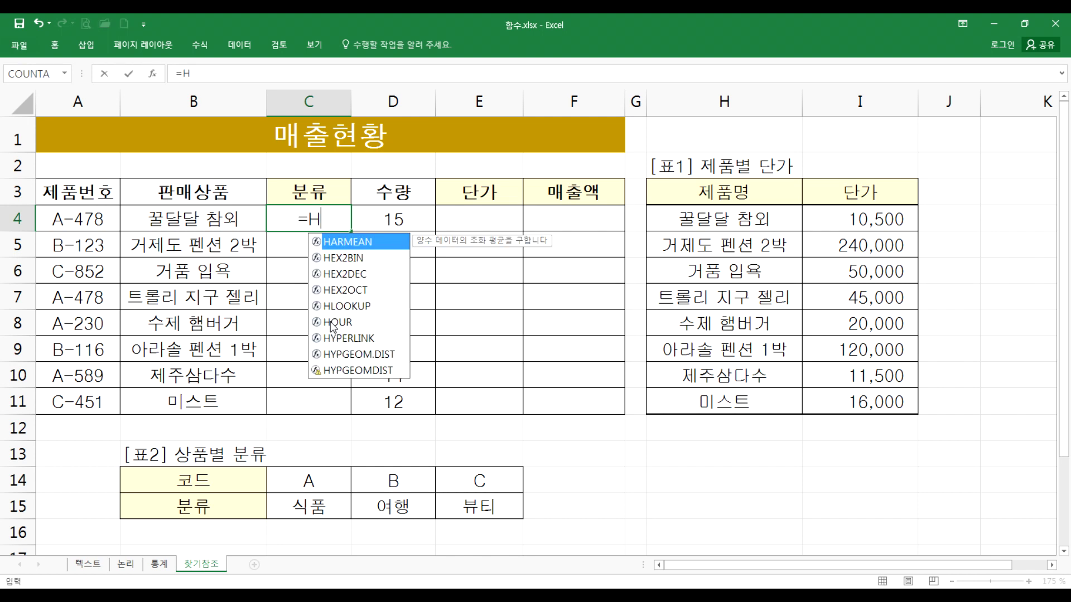
text(LO)
key(Tab)
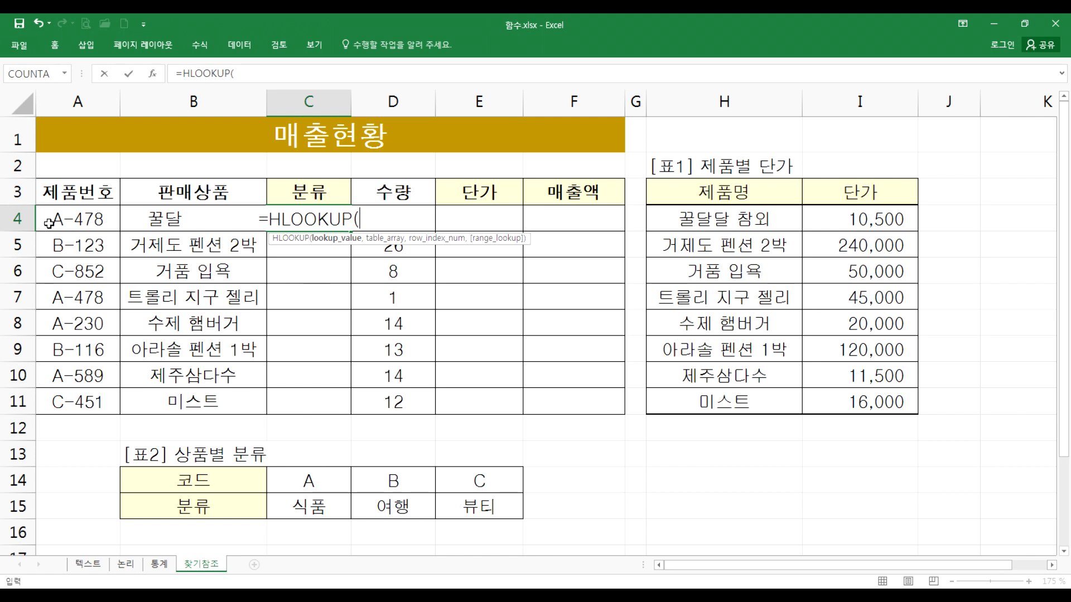
text(LEFT()
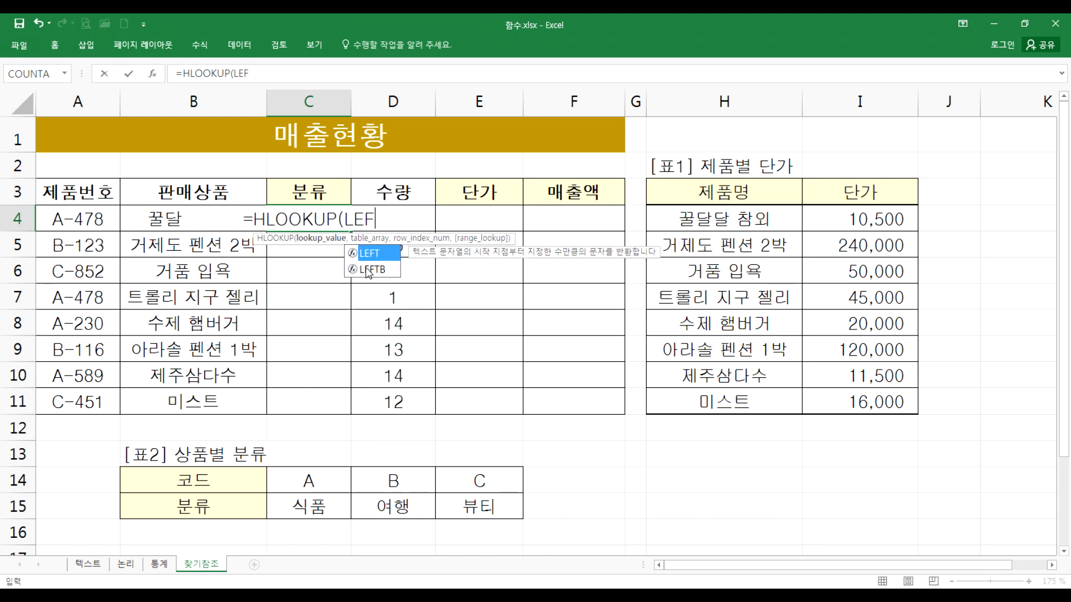
click(73, 206)
text(,)
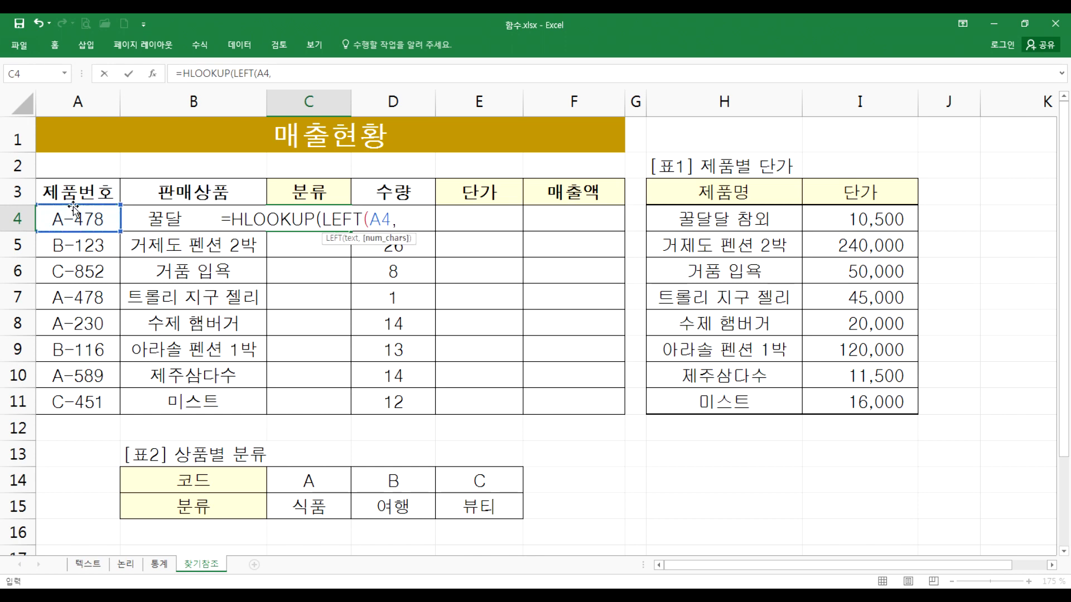
text(1))
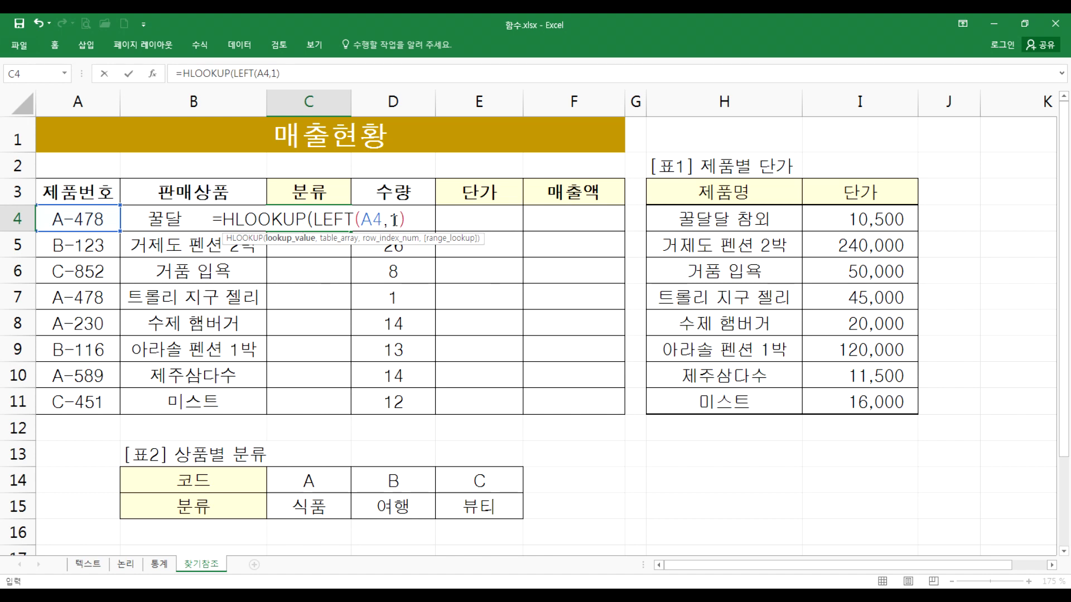
text(,)
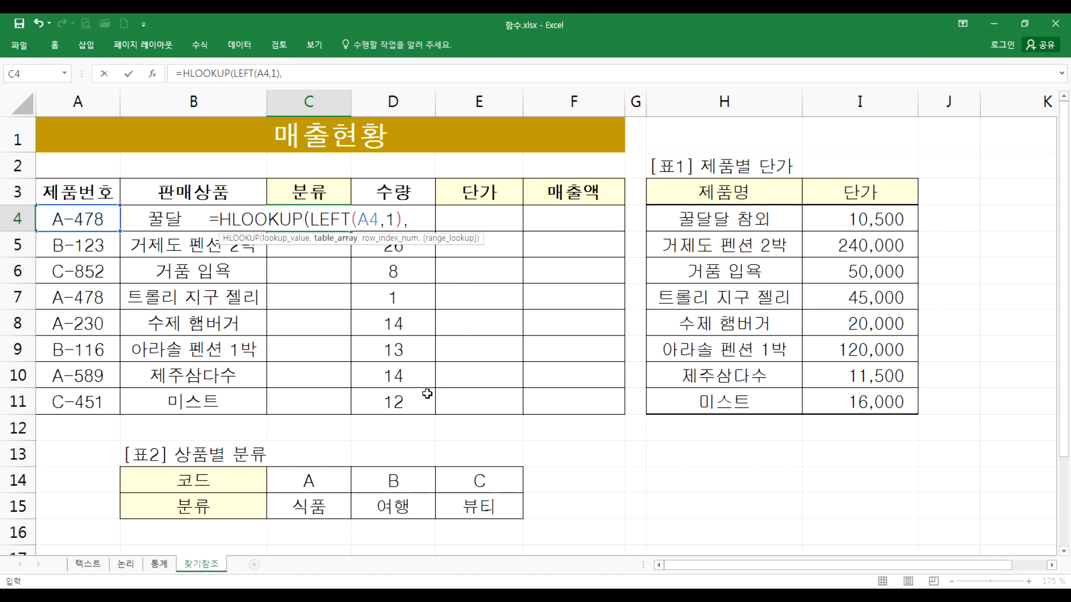
click(299, 480)
drag(299, 480, 483, 503)
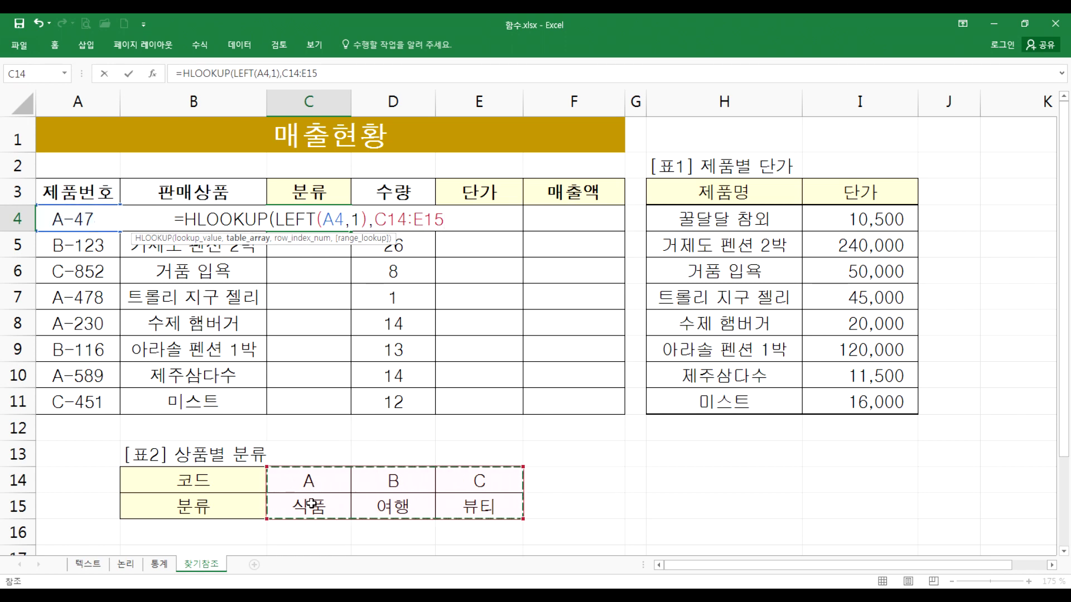
Complete C4 as =HLOOKUP(LEFT(A4,1),$C$14:$E$15,2,FALSE) and accept the correction.
scroll(420, 428, down, 1)
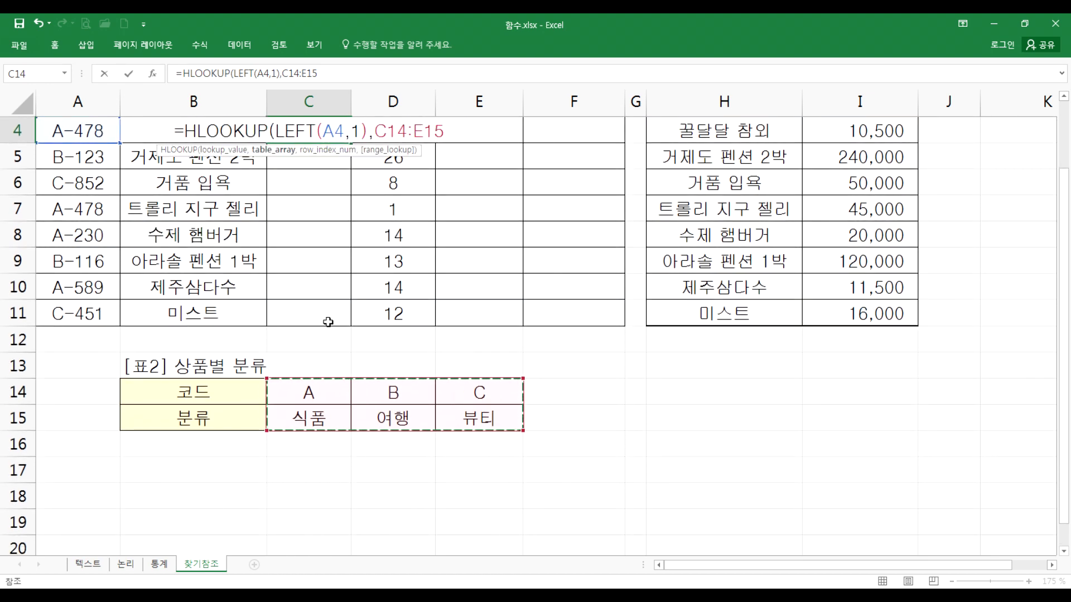
scroll(328, 318, up, 1)
key(F4)
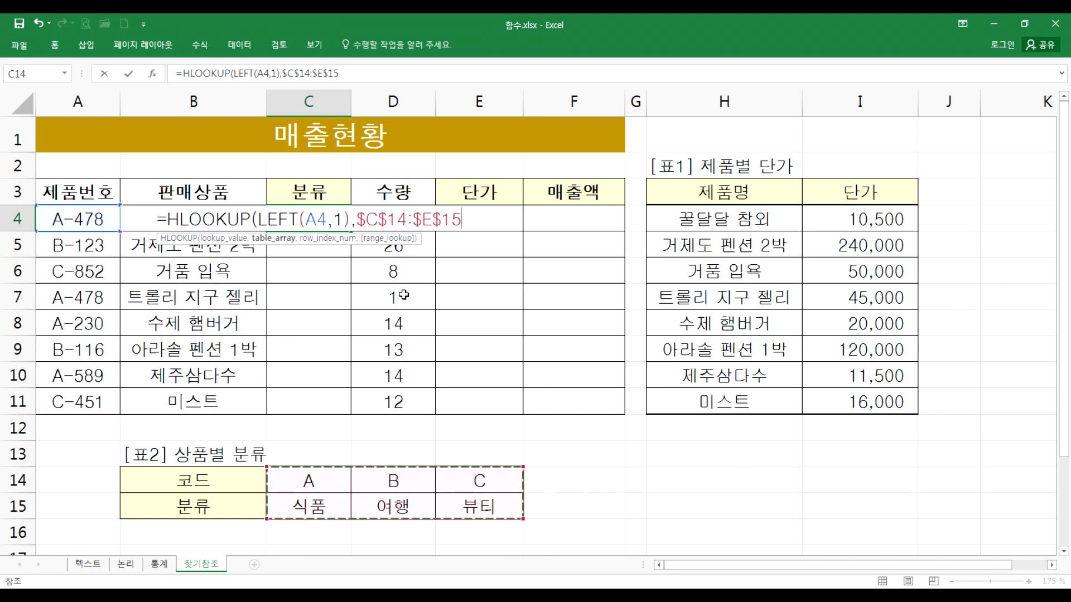
text(,)
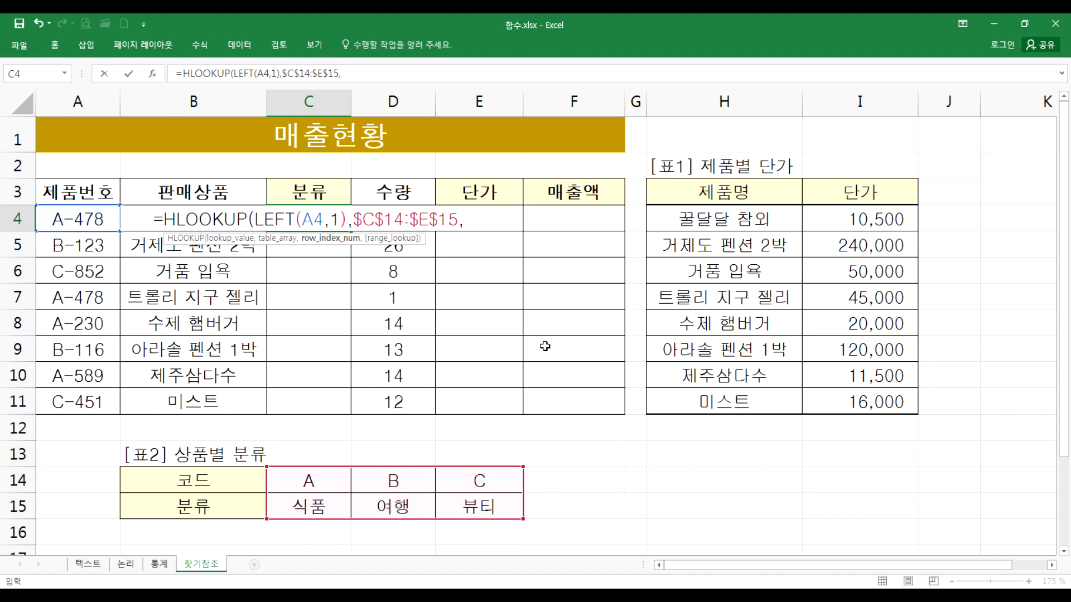
text(2)
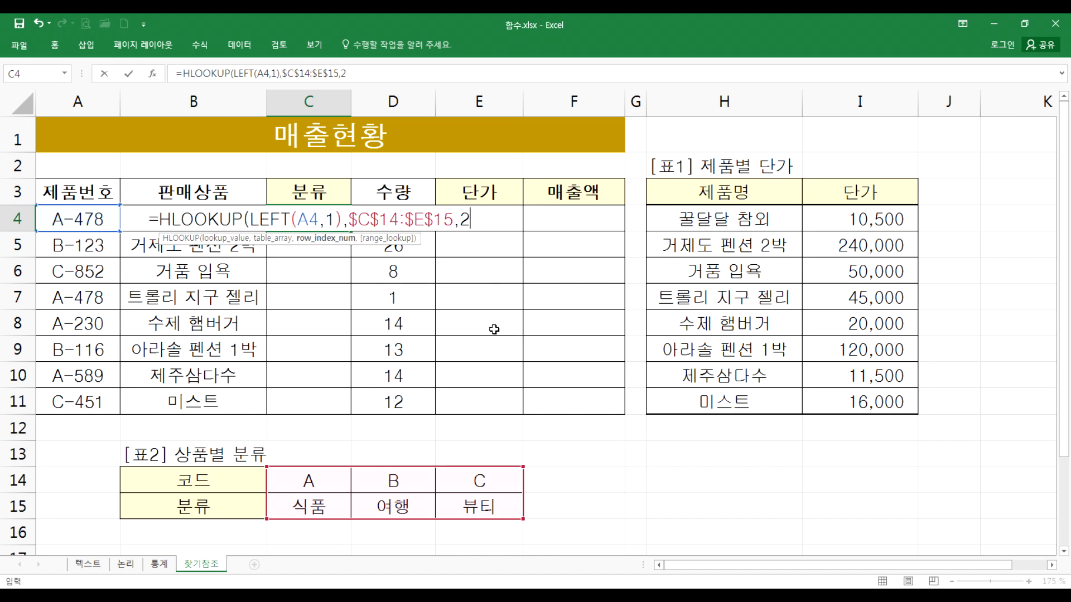
text(,)
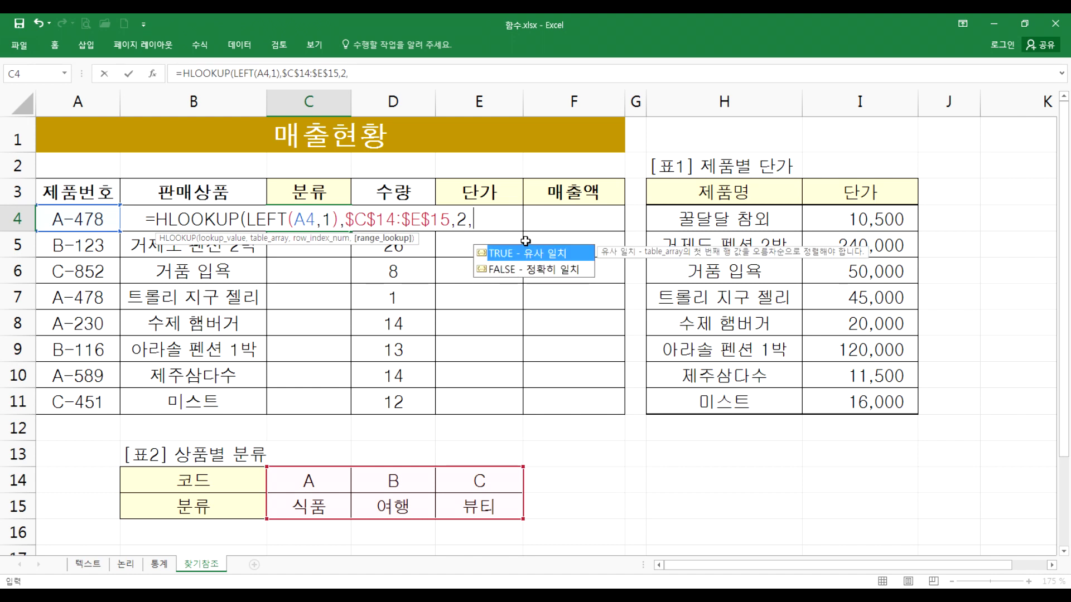
click(528, 271)
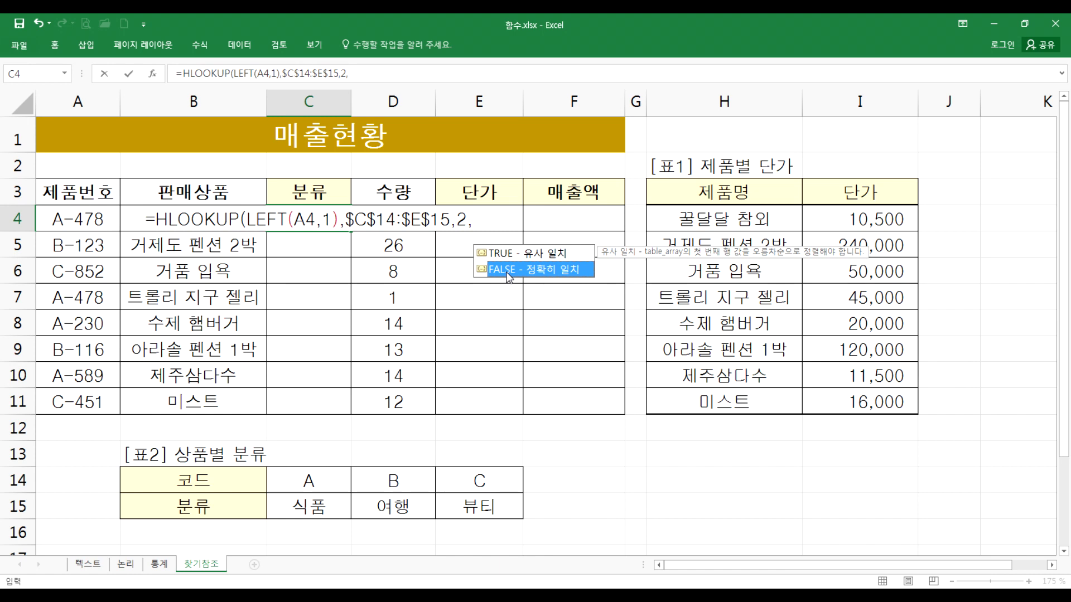
double_click(515, 262)
drag(446, 218, 501, 218)
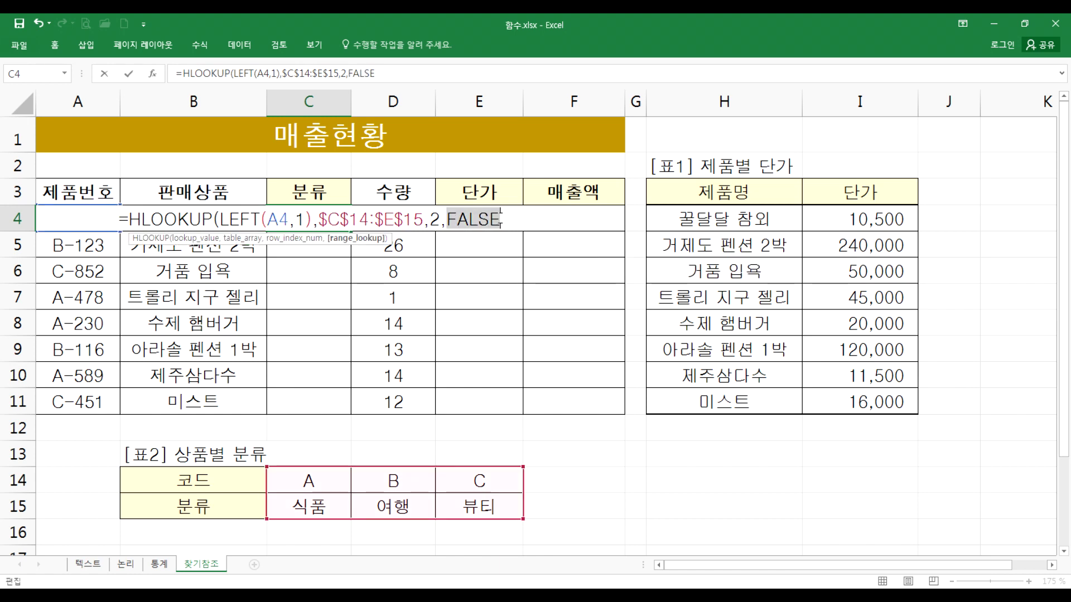
click(508, 219)
key(Return)
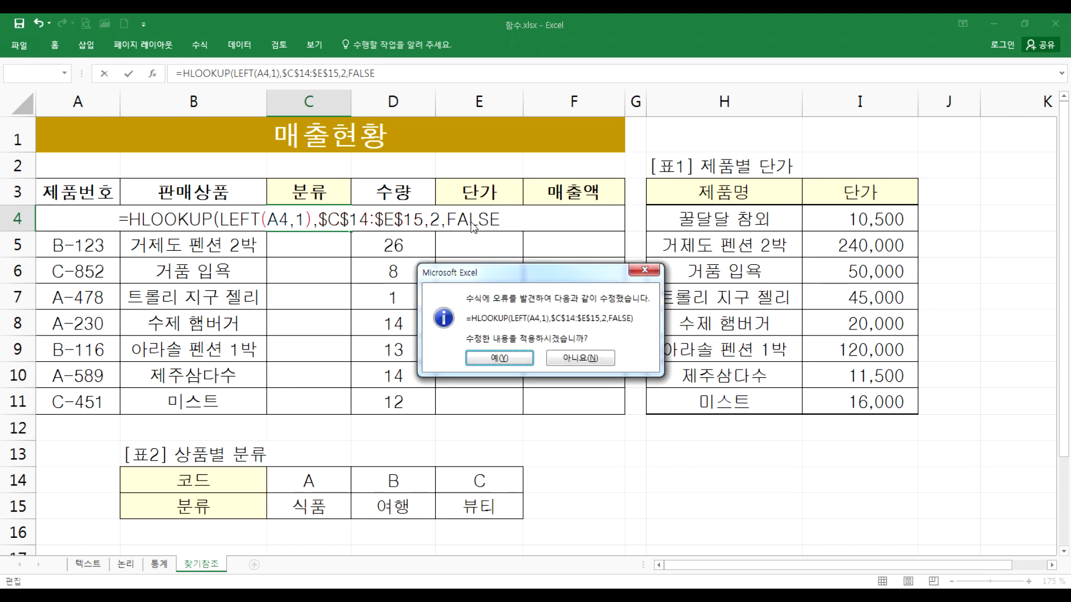
key(Return)
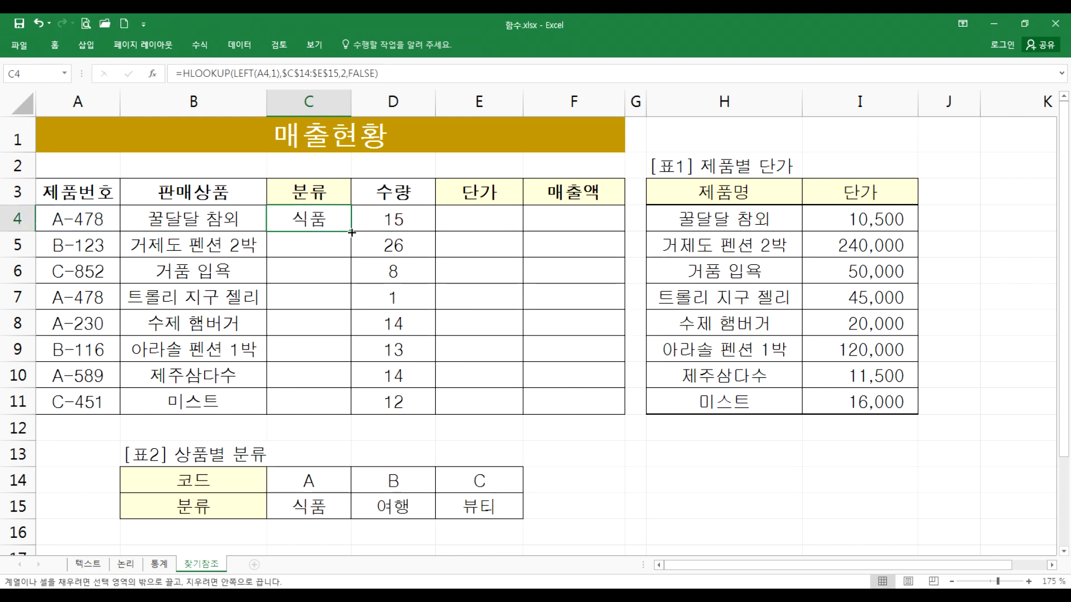
Fill the C4 formula down to C11 and open A6's product code C-852 for editing.
double_click(352, 234)
click(332, 217)
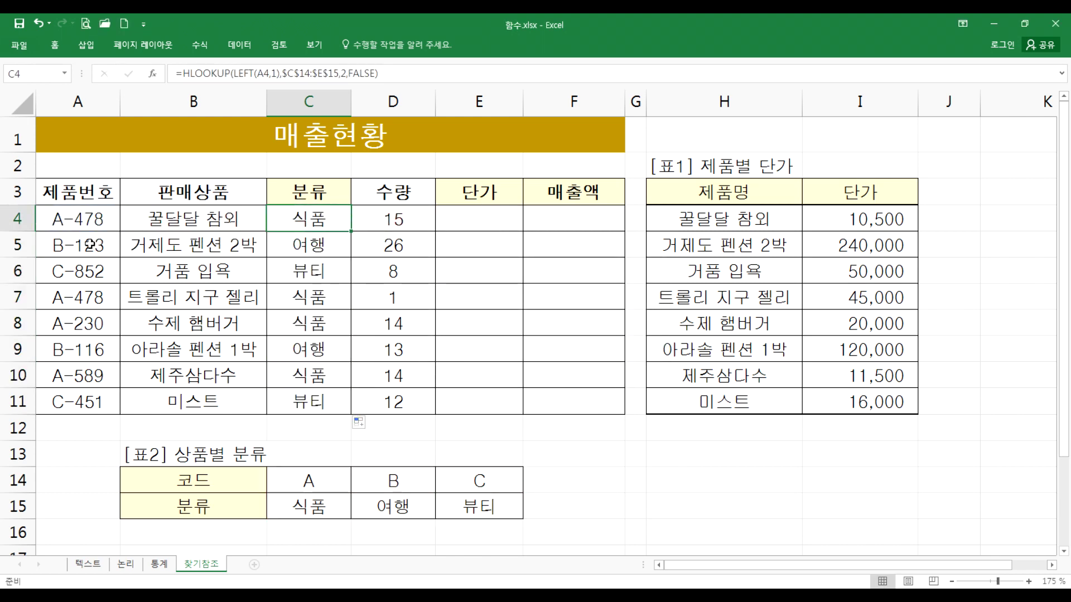
click(56, 270)
double_click(57, 272)
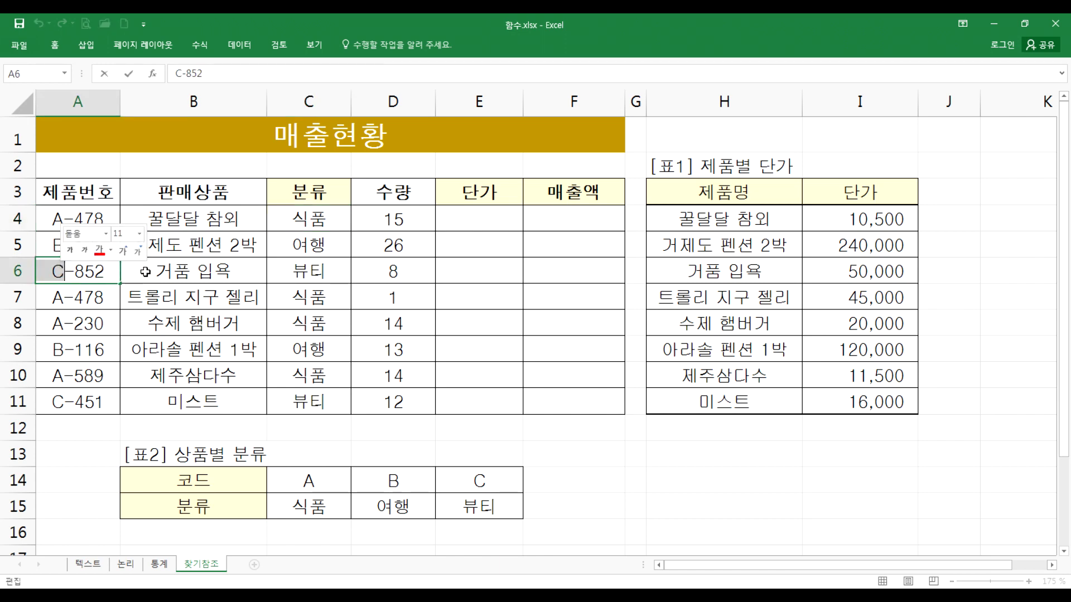
Change A6's product code to D-852.
text(d)
key(BackSpace)
text(D)
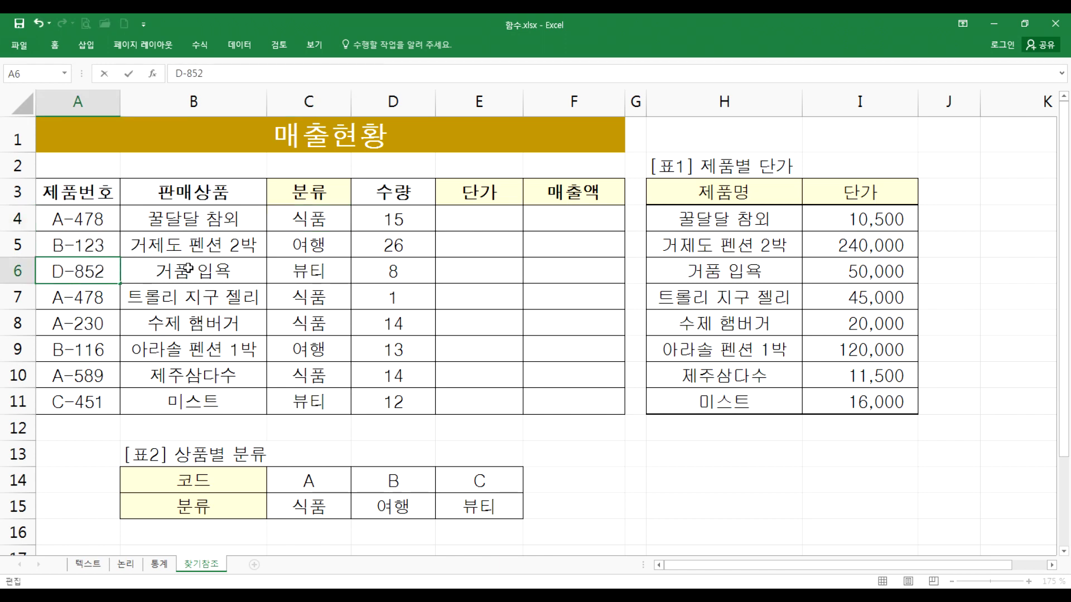
key(Return)
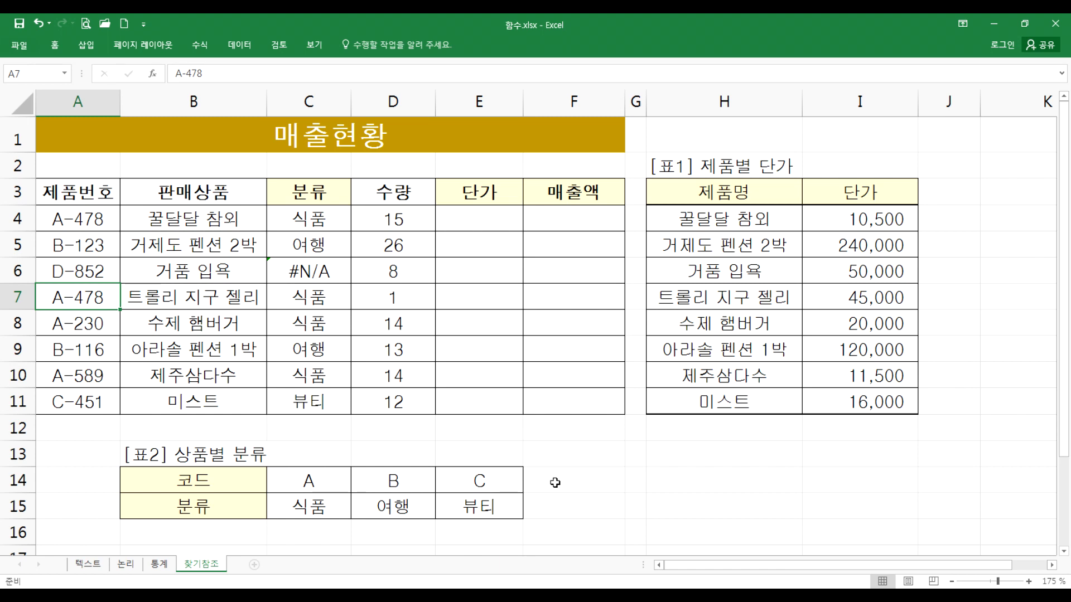
click(61, 271)
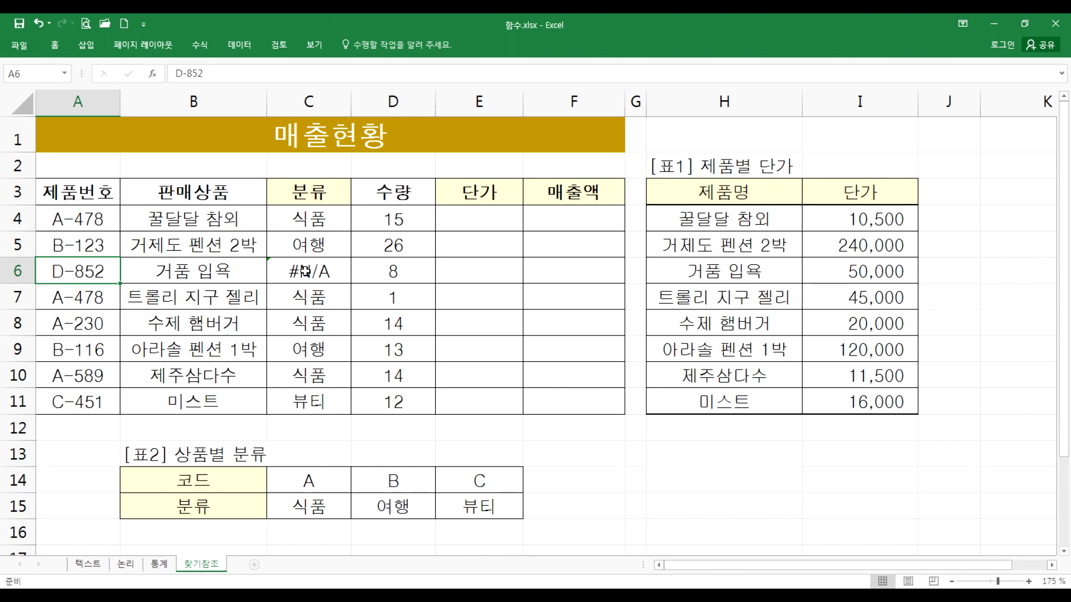
Delete ',FALSE' from C4's HLOOKUP and copy the revised formula down to C11.
double_click(303, 219)
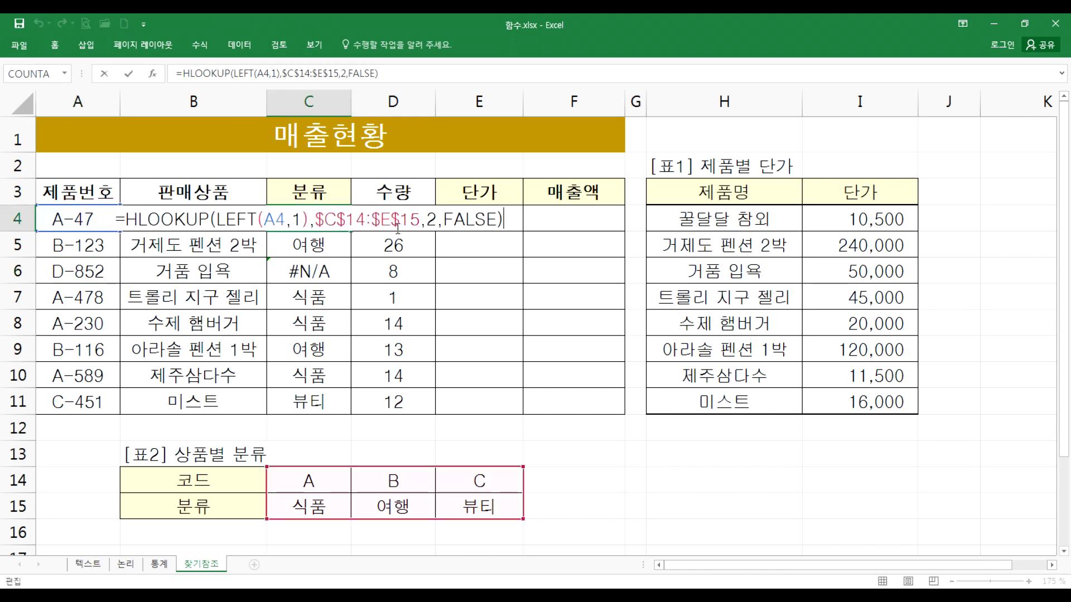
drag(441, 221, 499, 220)
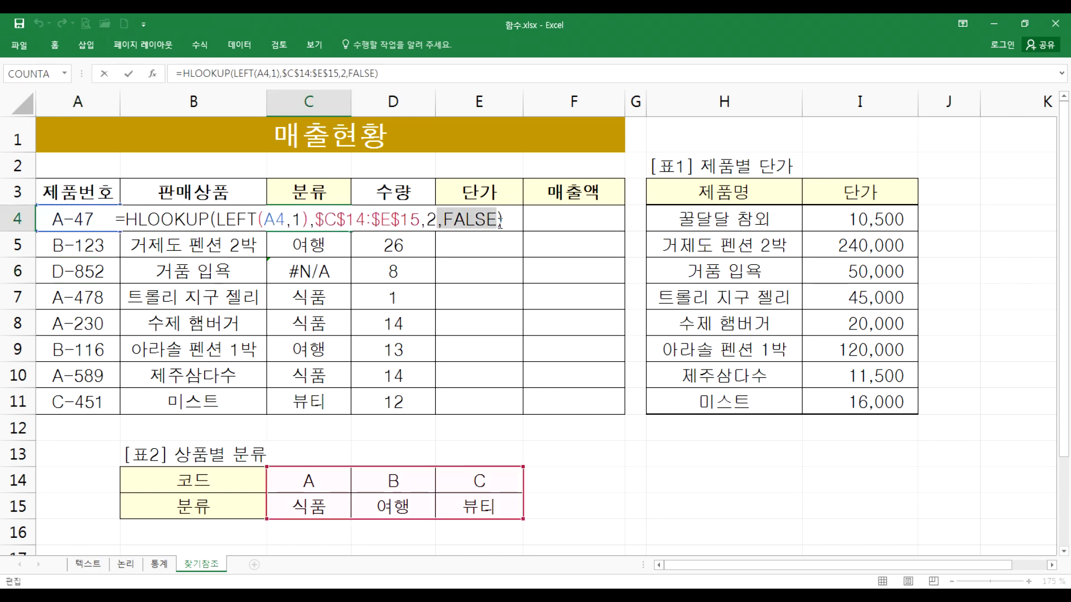
key(Delete)
key(Return)
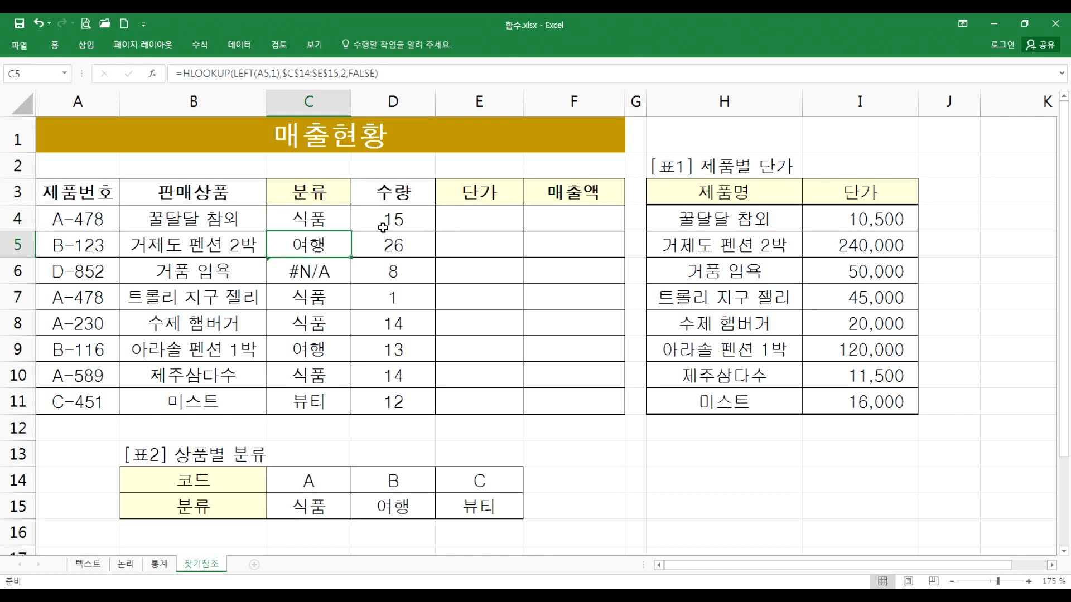
click(337, 213)
drag(352, 232, 350, 410)
Change A6's product code to F-852.
click(71, 276)
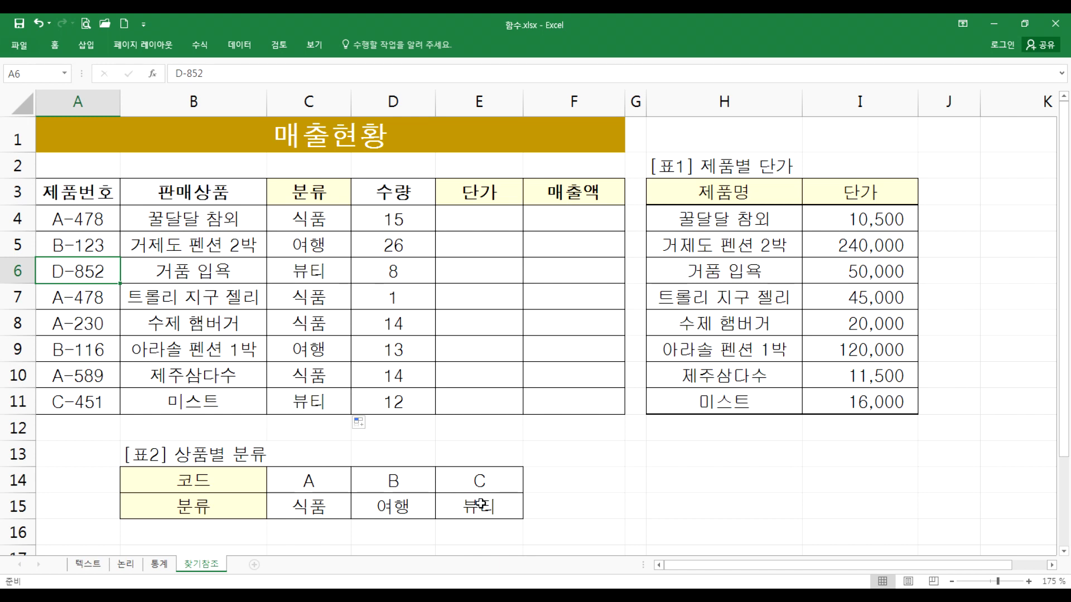
key(F2)
drag(65, 271, 49, 271)
text(F)
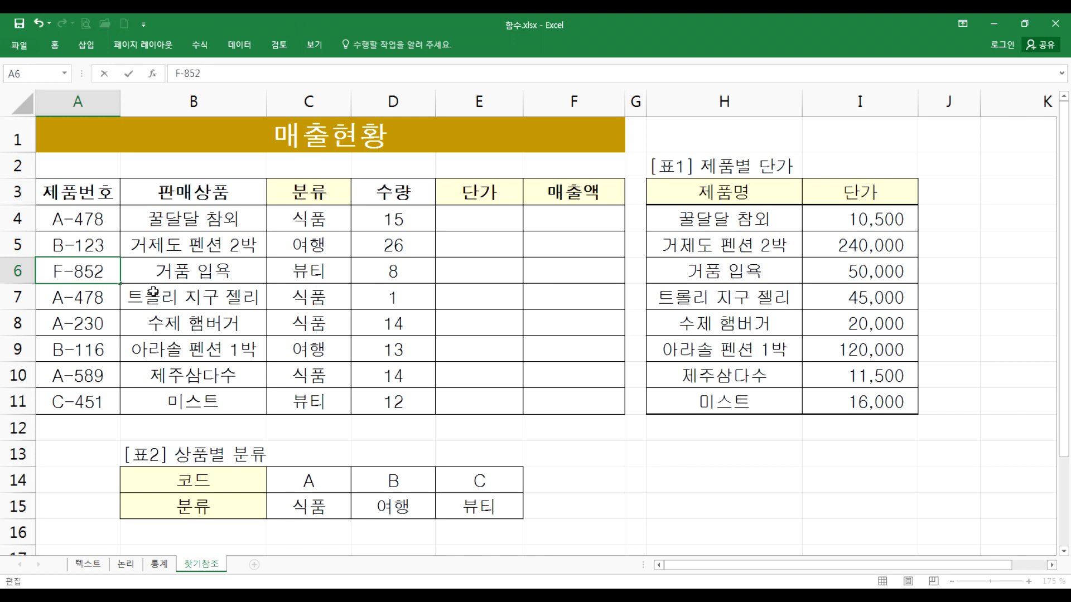
key(Return)
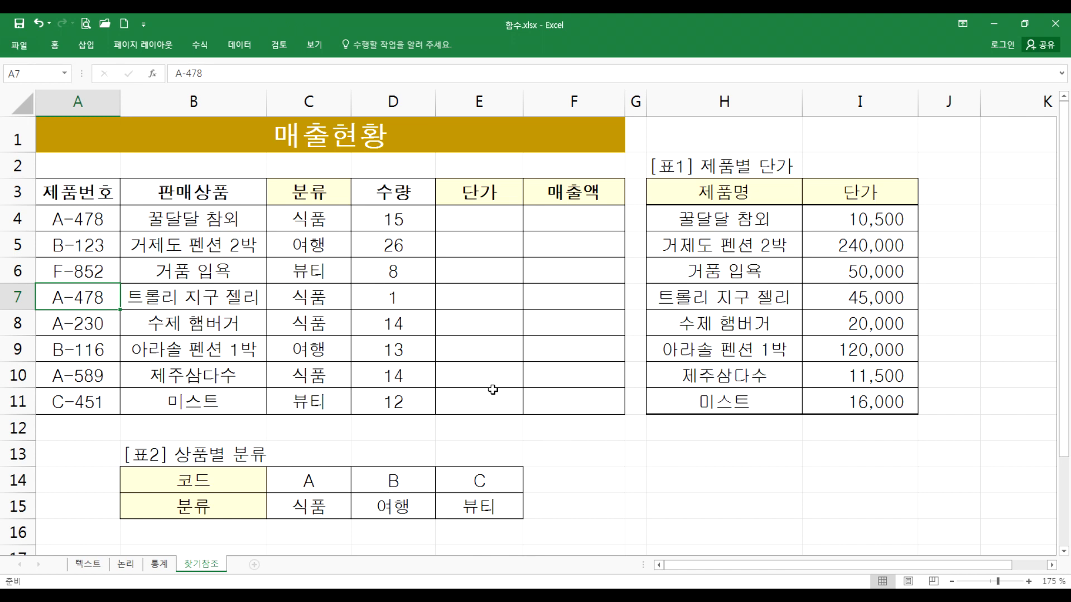
Add FALSE back as C4's exact-match argument and copy the formula down to C11.
click(322, 213)
double_click(322, 213)
click(463, 220)
text(,1),$C$14:$E$15,2,))
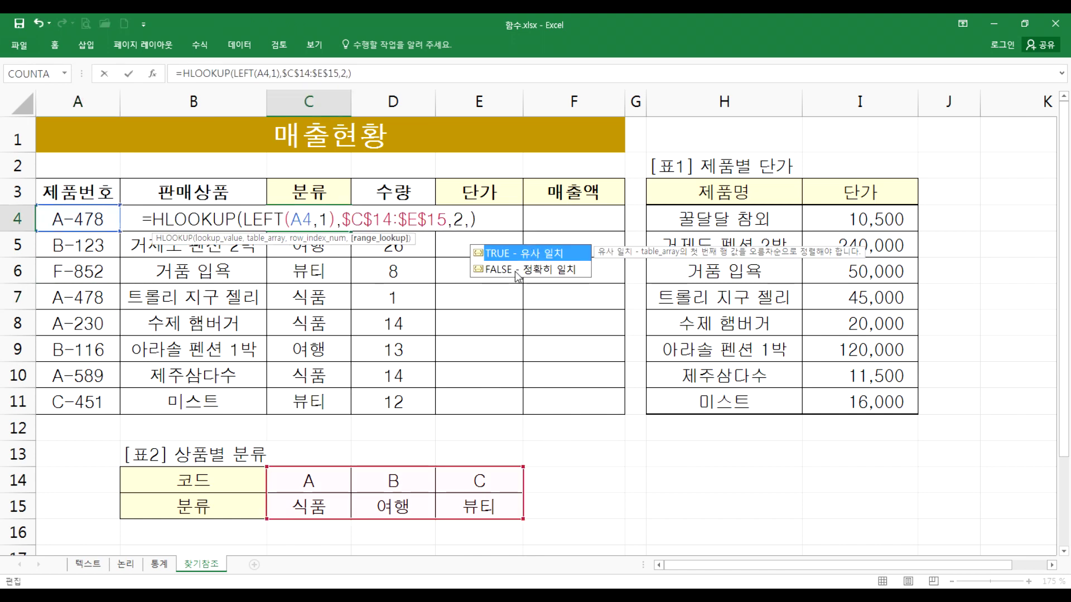
double_click(516, 270)
mouse_move(443, 219)
mouse_down()
mouse_move(495, 219)
mouse_move(436, 270)
mouse_move(434, 229)
mouse_up()
key(Return)
click(425, 216)
click(341, 229)
drag(351, 232, 345, 414)
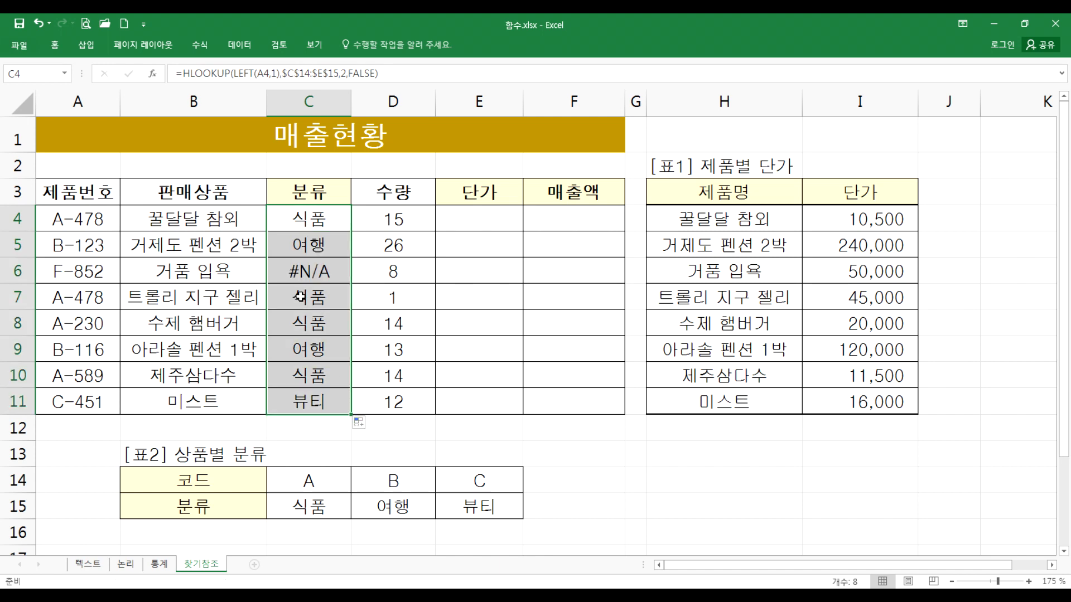
Change A6's product code back to C-852.
double_click(50, 272)
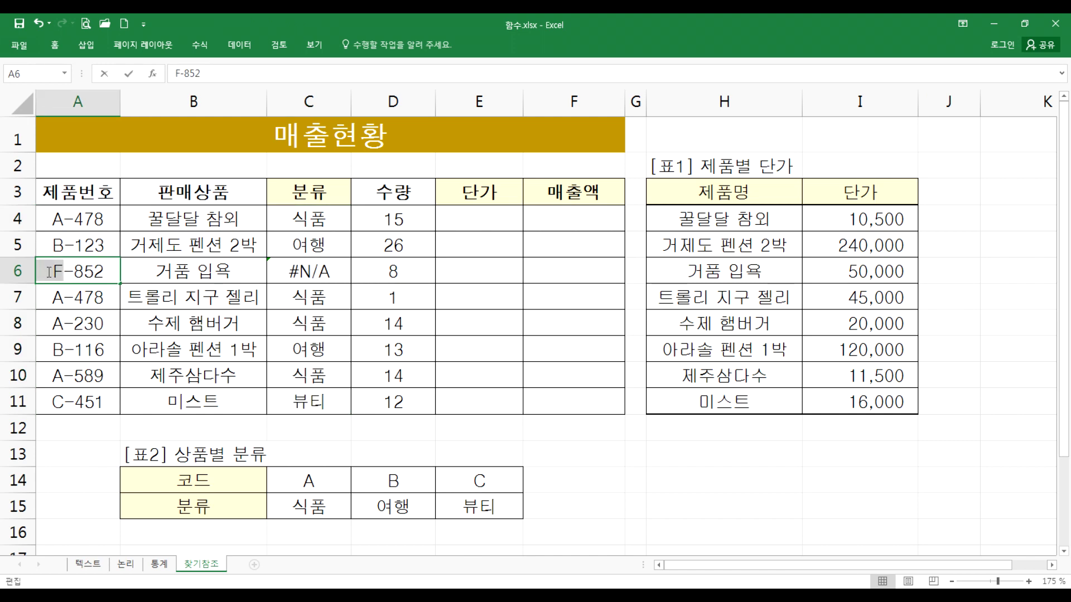
text(C)
key(Return)
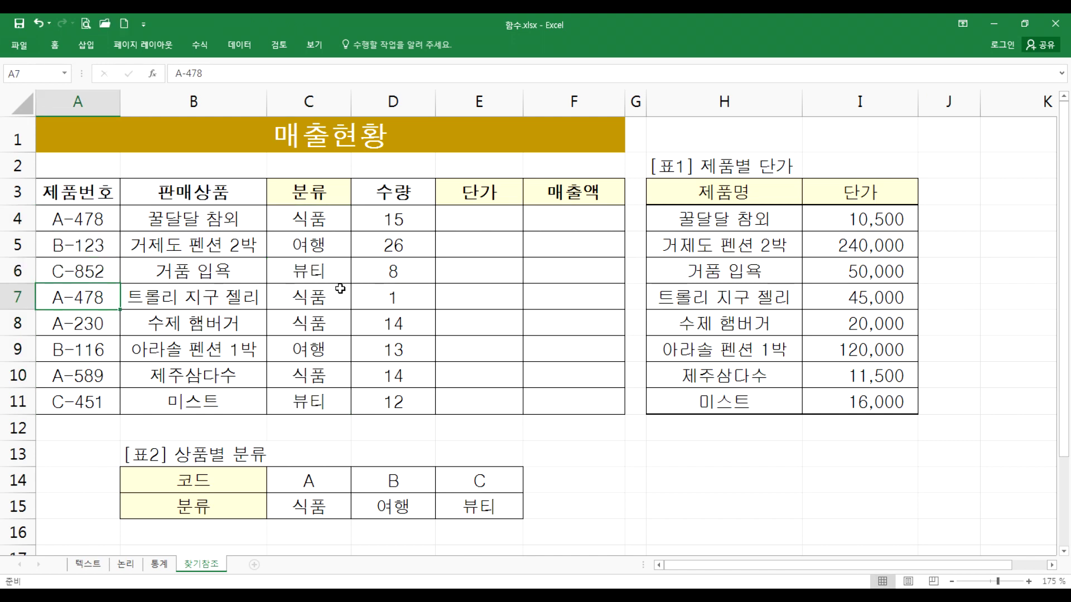
click(459, 222)
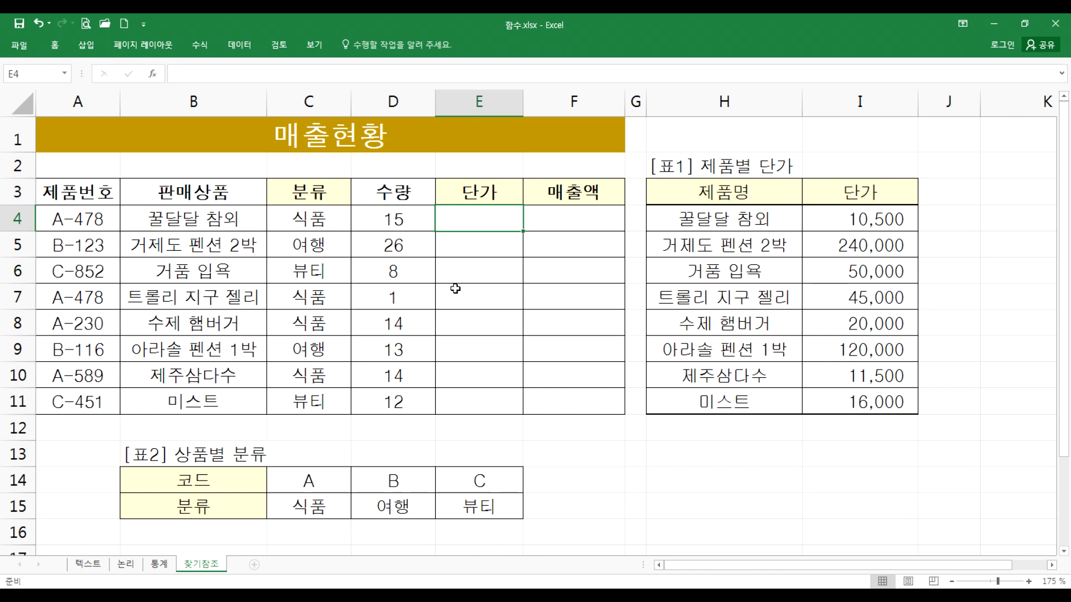
drag(166, 218, 194, 218)
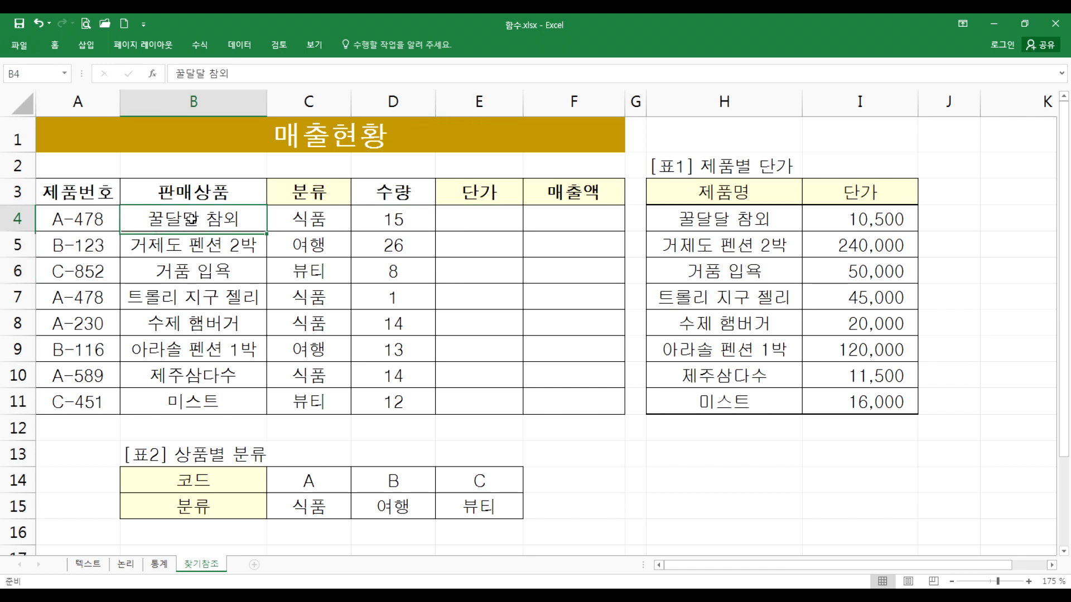
drag(744, 219, 812, 399)
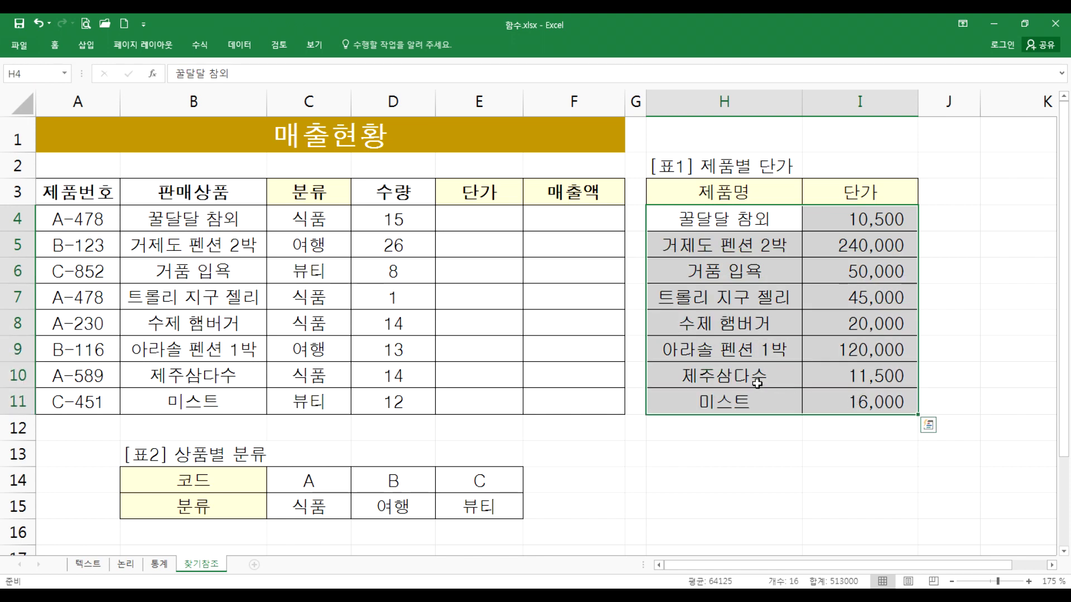
drag(299, 473, 477, 513)
scroll(438, 455, down, 1)
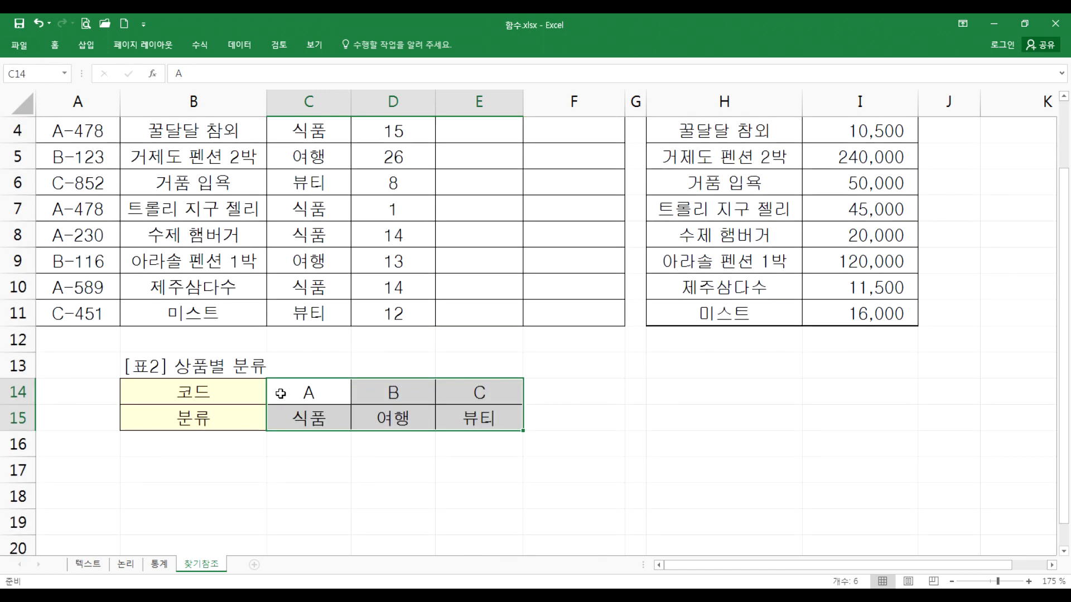
scroll(669, 413, up, 1)
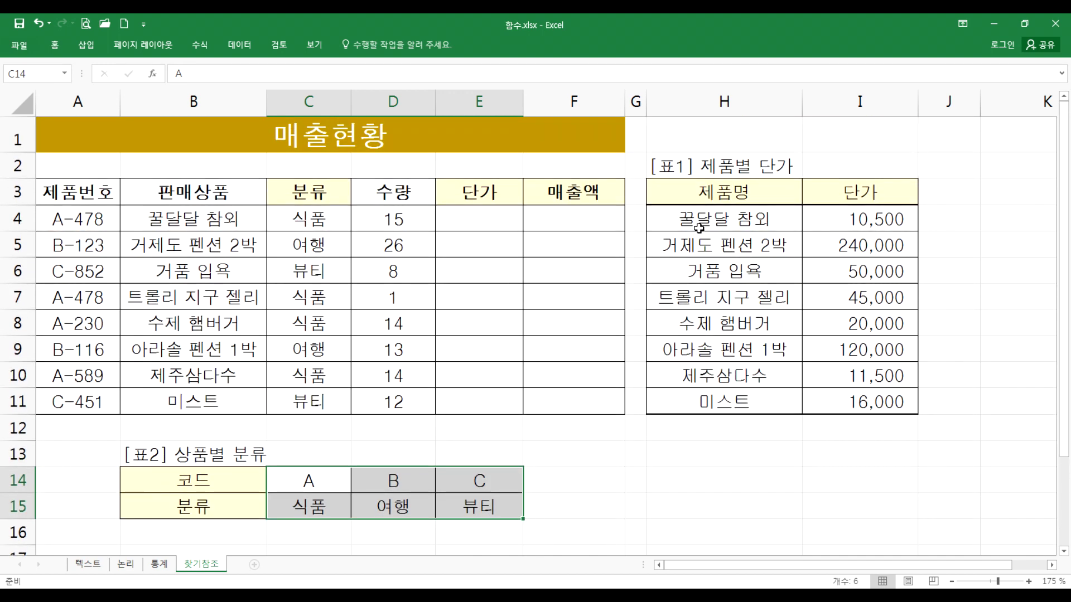
drag(689, 216, 850, 398)
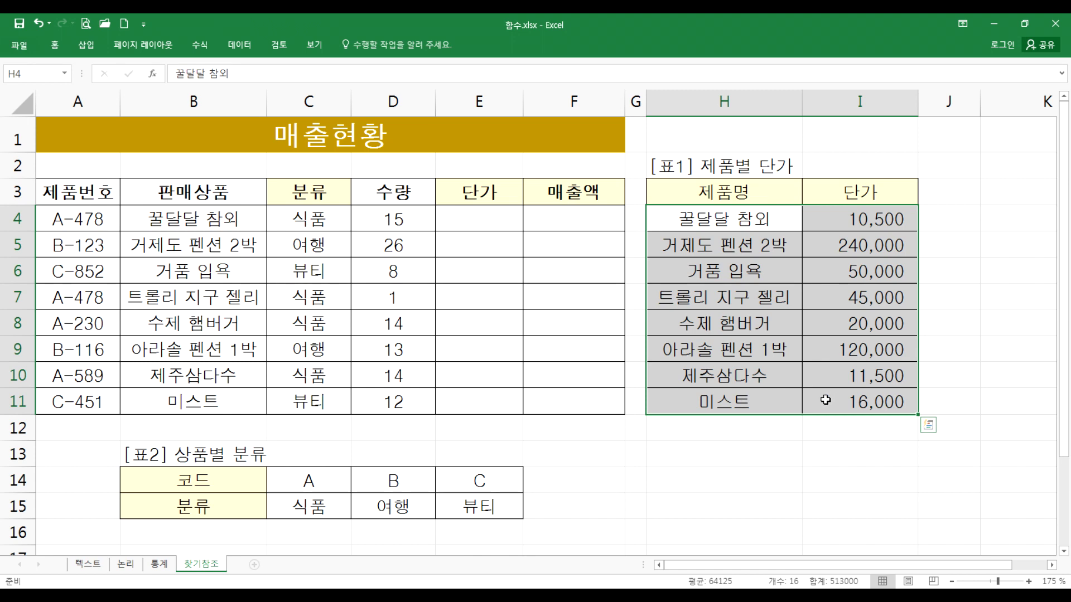
drag(686, 217, 830, 404)
key(alt+Tab)
scroll(97, 279, up, 1)
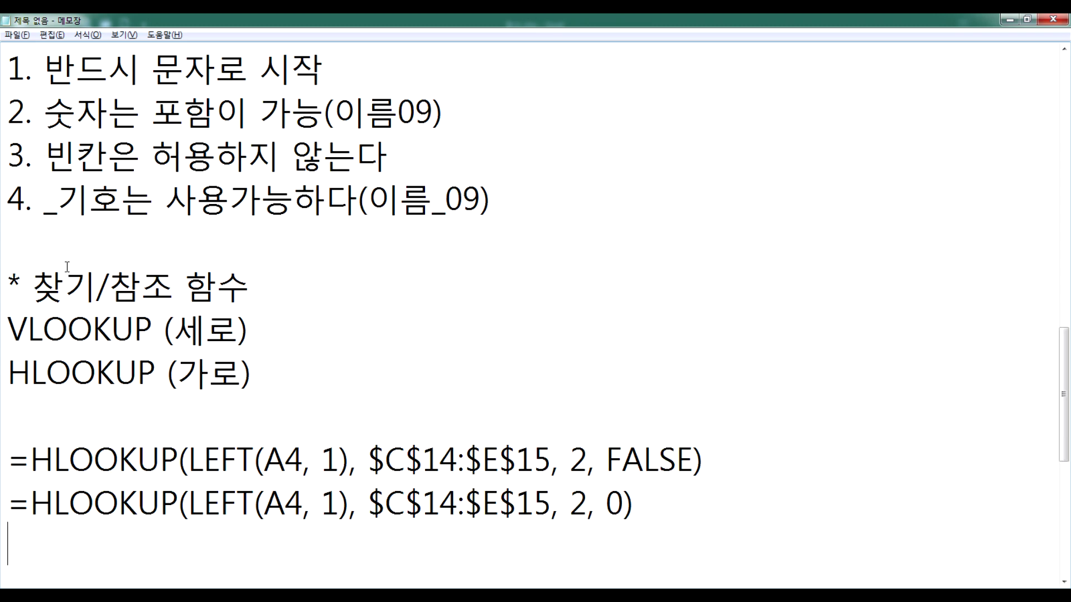
scroll(42, 246, up, 1)
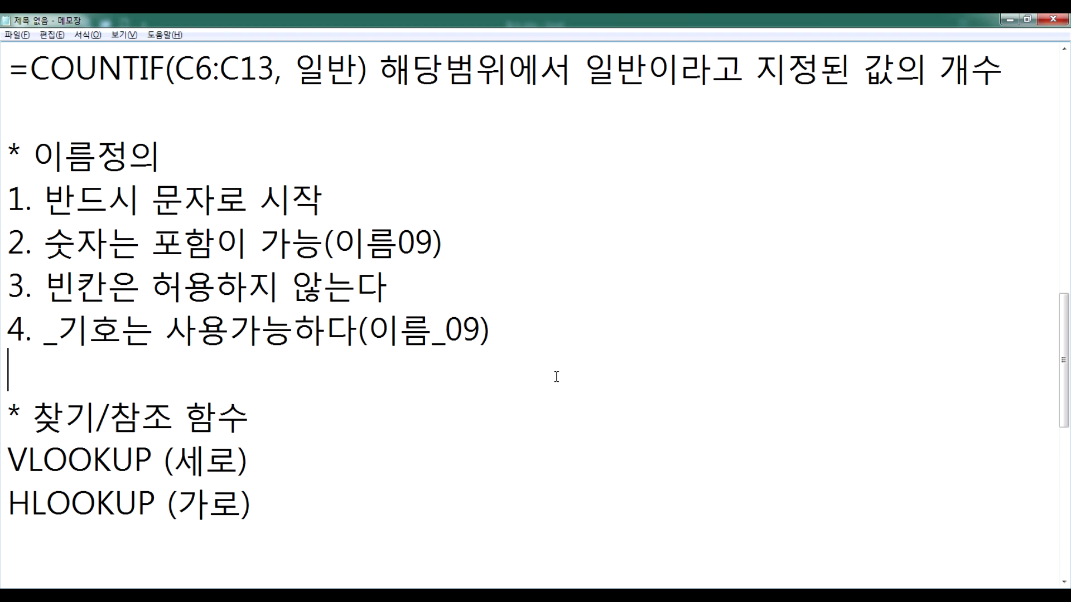
key(alt+Tab)
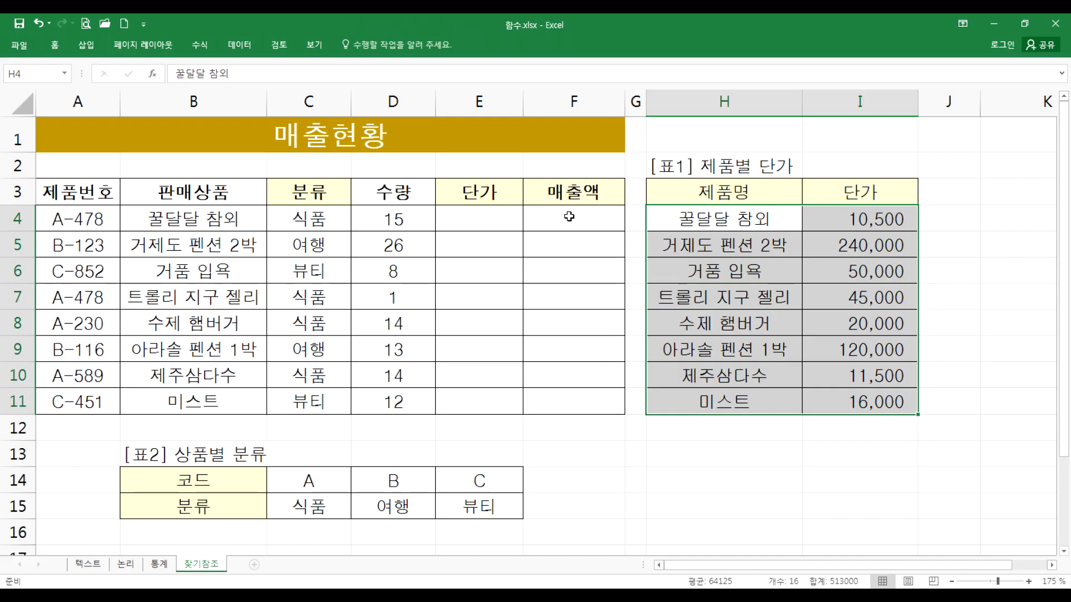
Enter =VLOOKUP(B4,$H$4:$I$11,2,FALSE) in E4 to look up the unit price.
click(463, 217)
text(=)
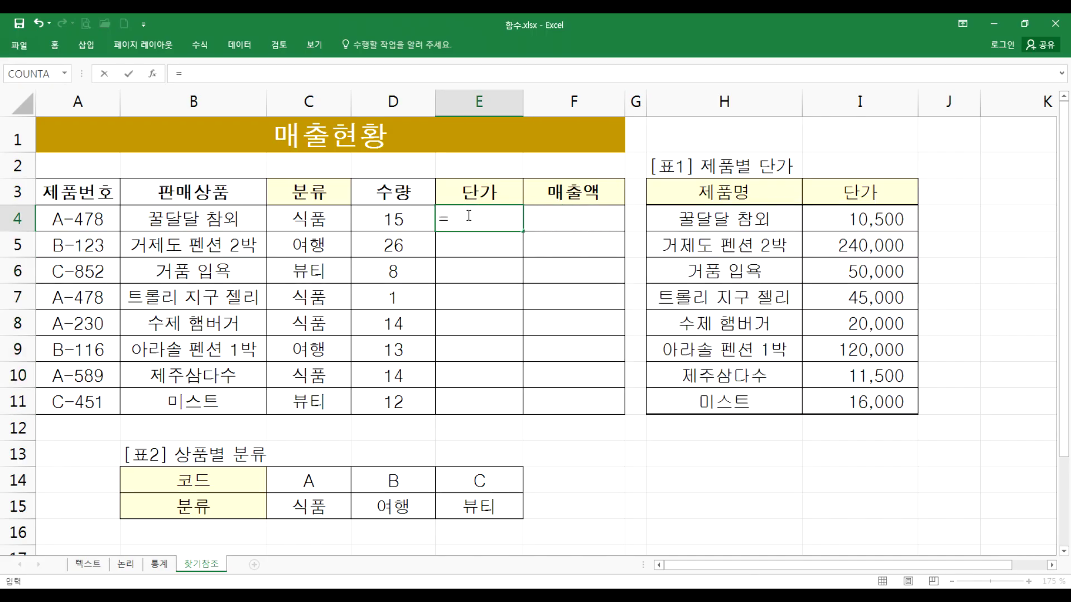
text(VL)
key(Tab)
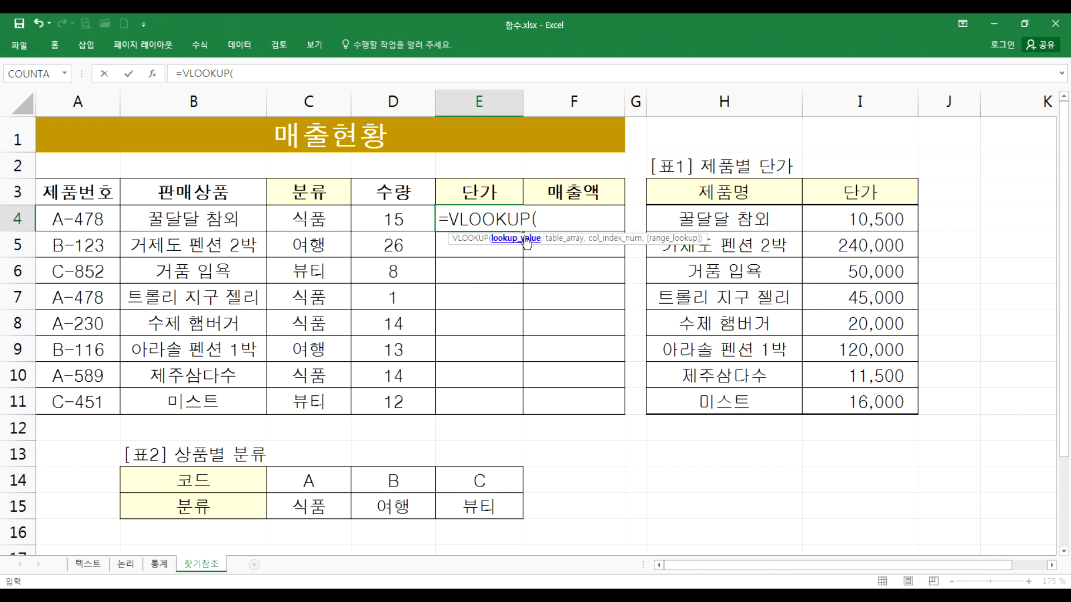
click(162, 219)
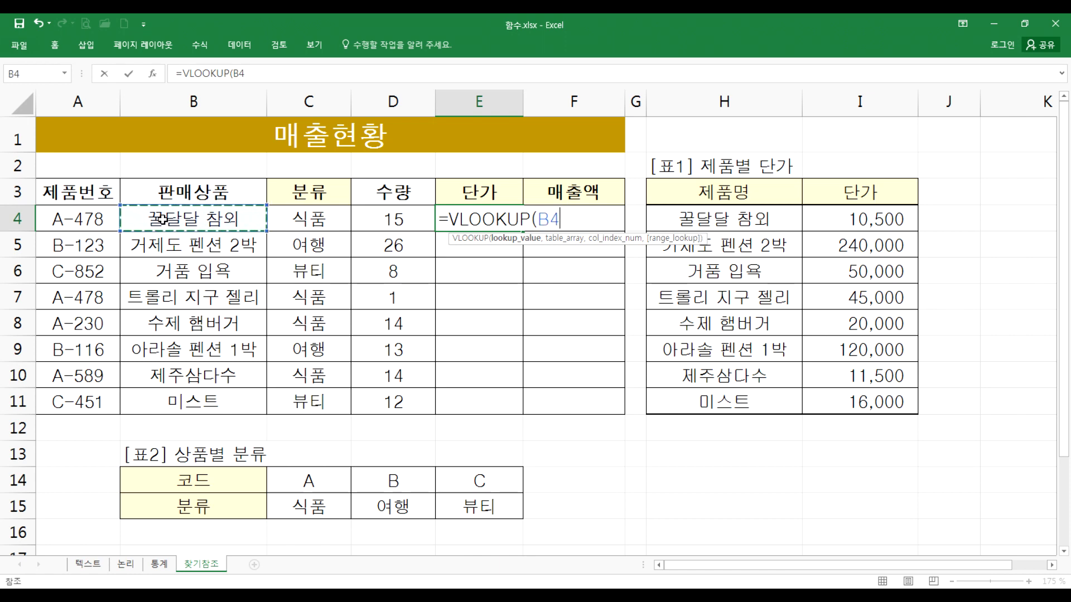
text(,)
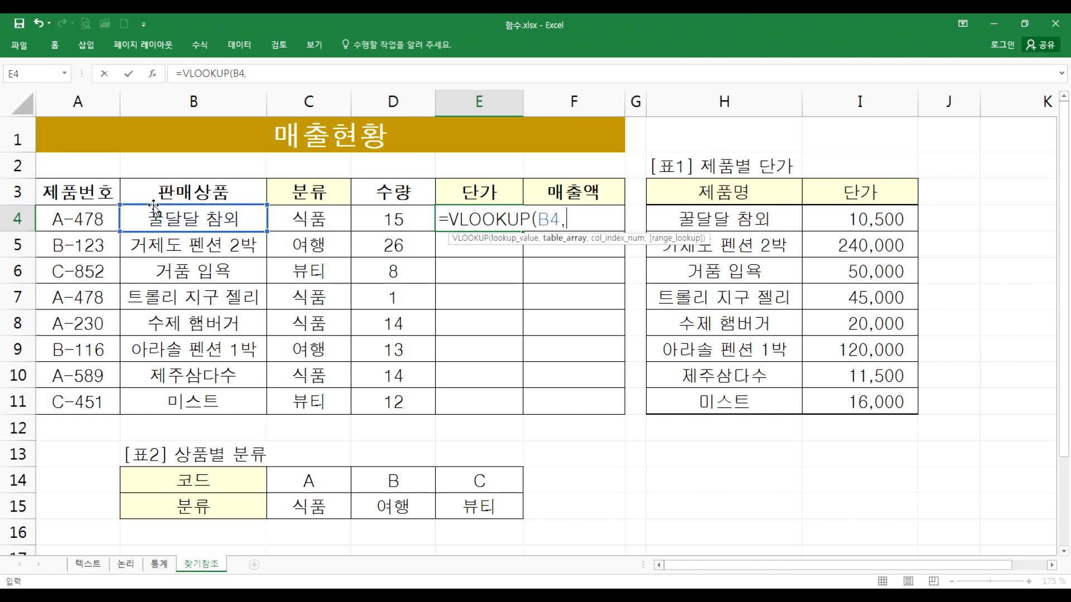
drag(738, 218, 865, 400)
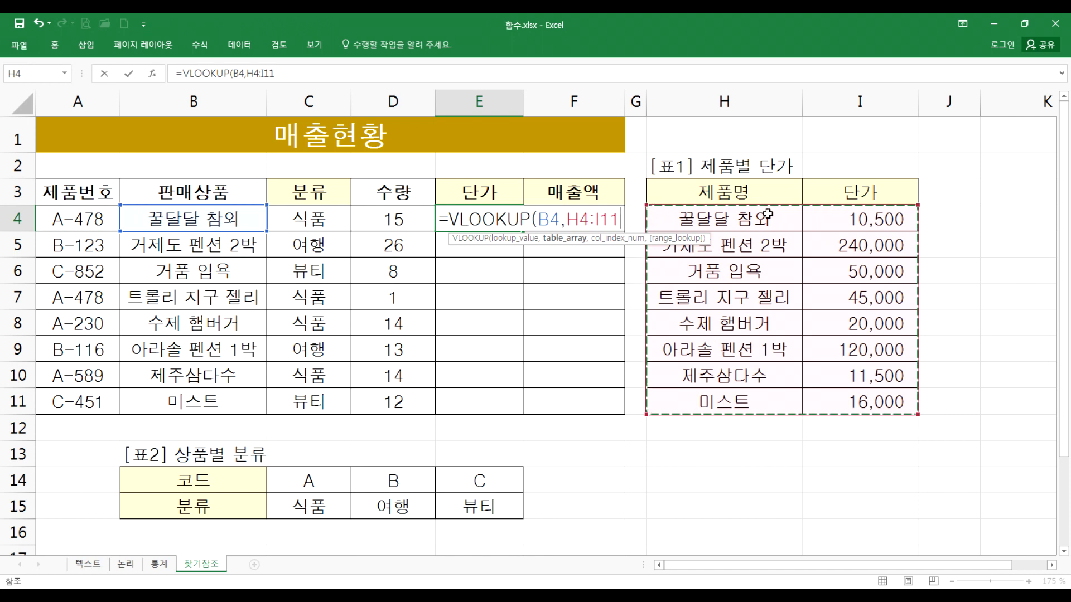
key(F4)
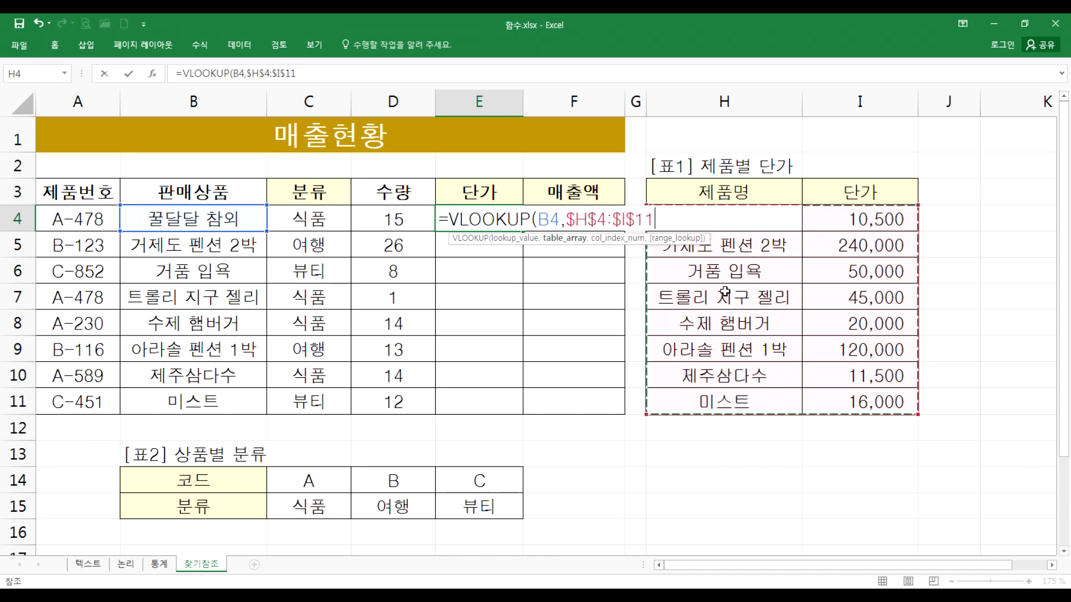
text(,)
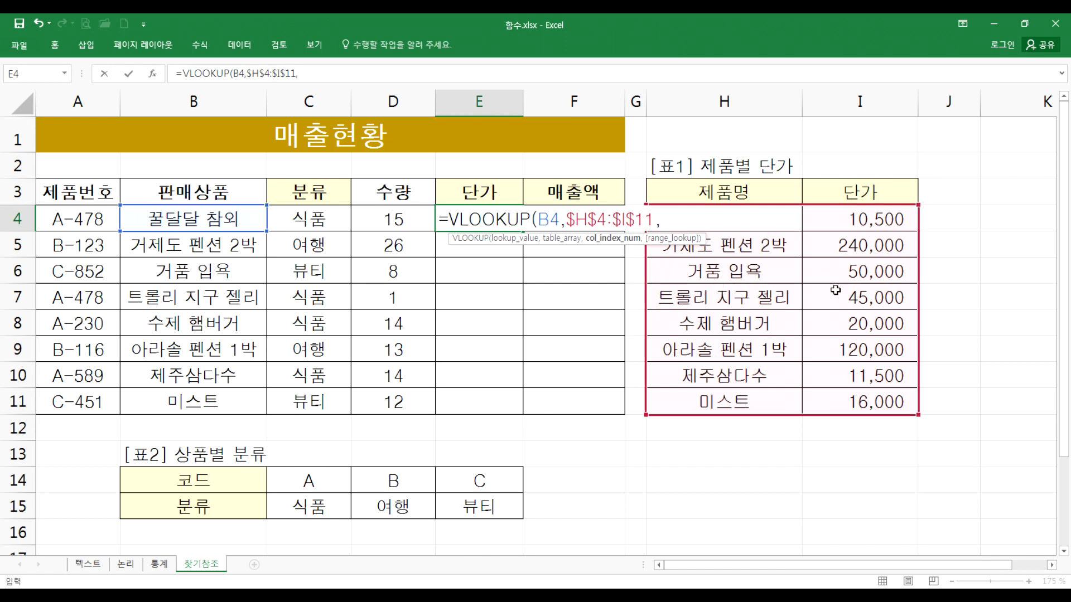
text(2)
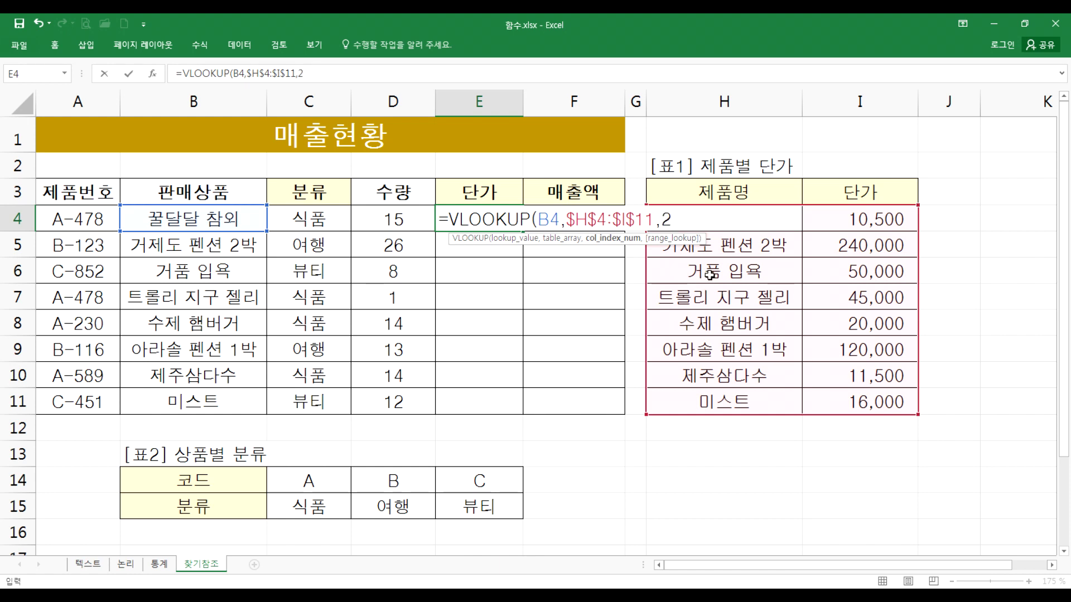
text(,)
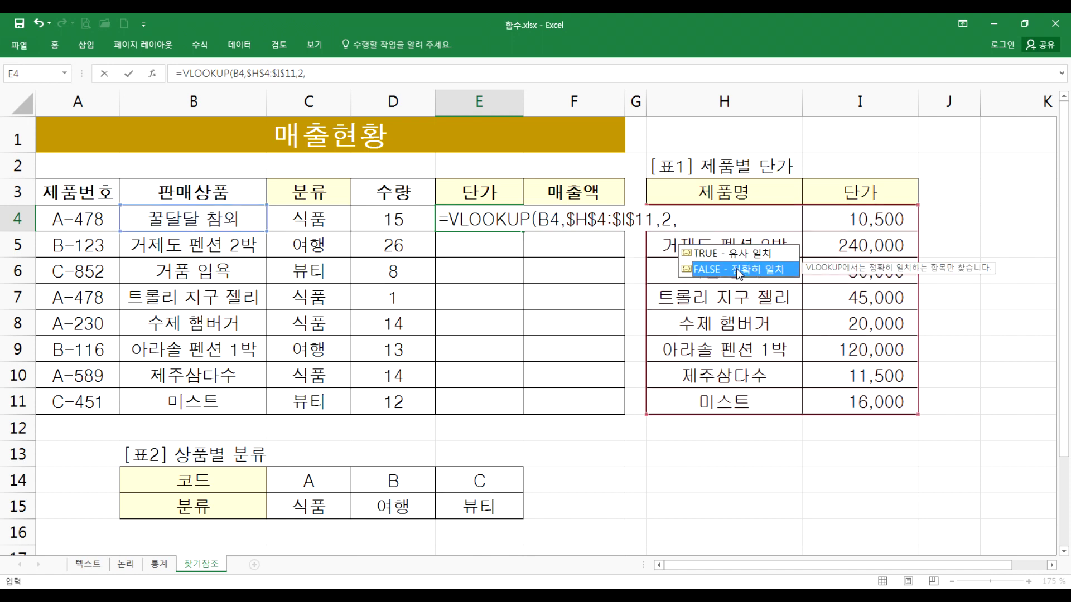
double_click(739, 270)
key(Return)
Copy the E4 price lookup down to E11 and check its formula.
click(491, 221)
drag(530, 232, 531, 410)
key(F2)
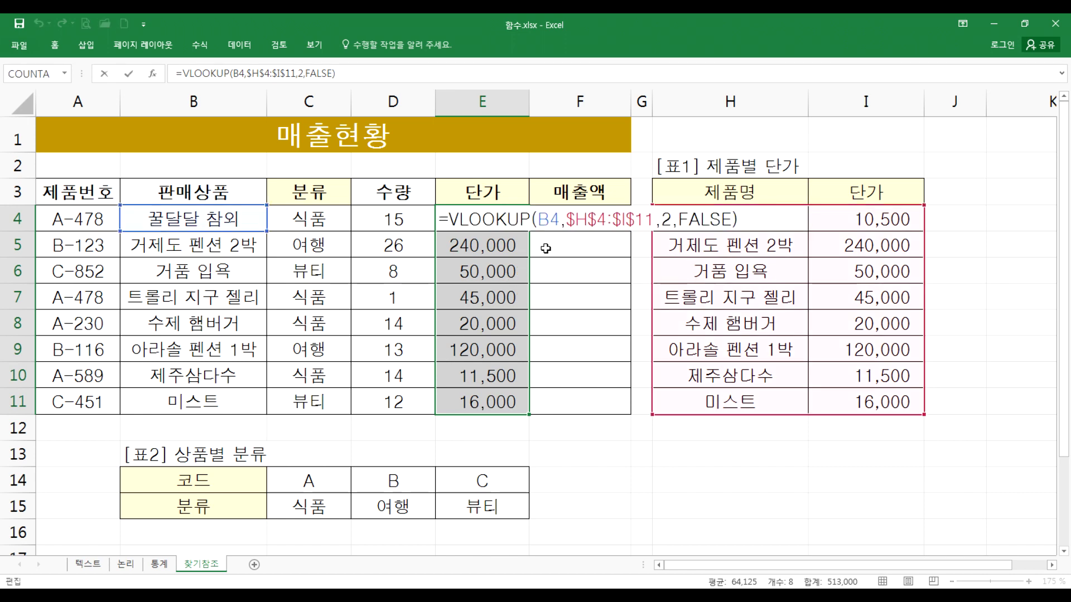
key(Escape)
Name the price table range H4:I11 '제품단가' through the Name Box.
drag(725, 218, 846, 405)
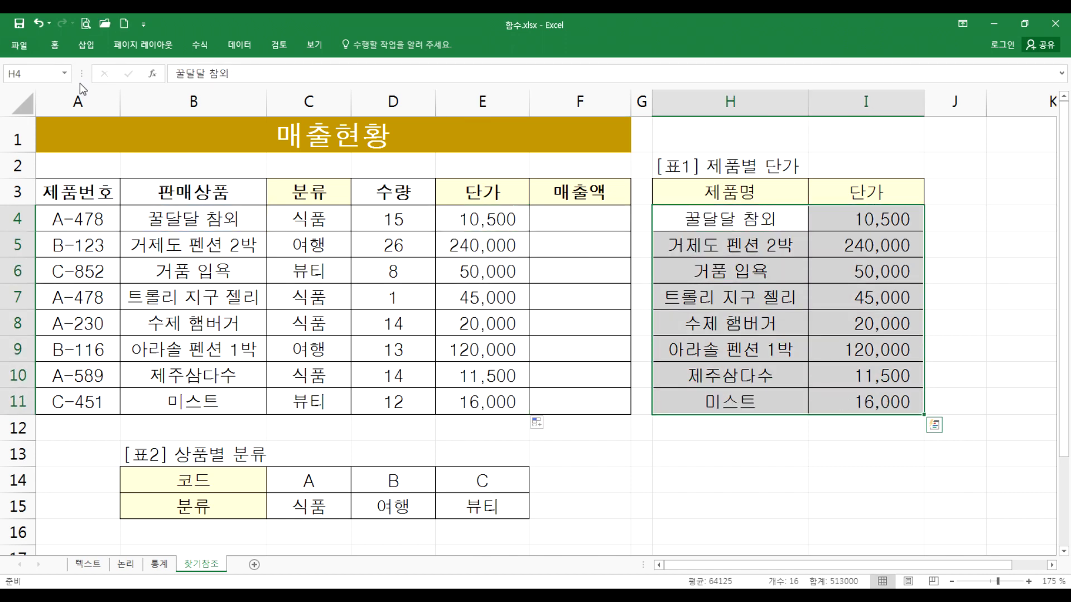
click(45, 74)
text(WPVNA)
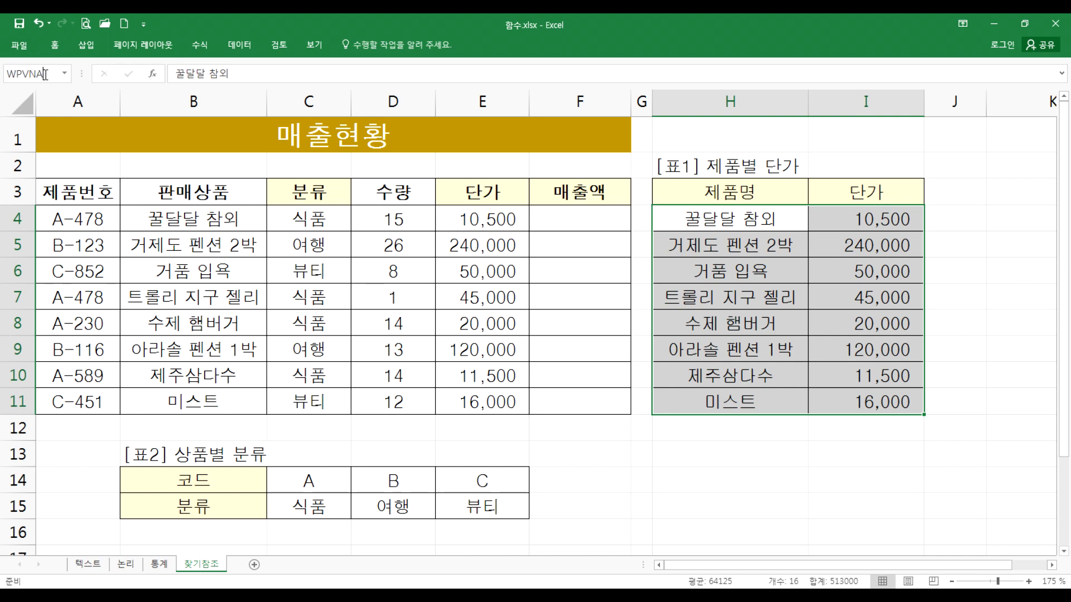
key(Escape)
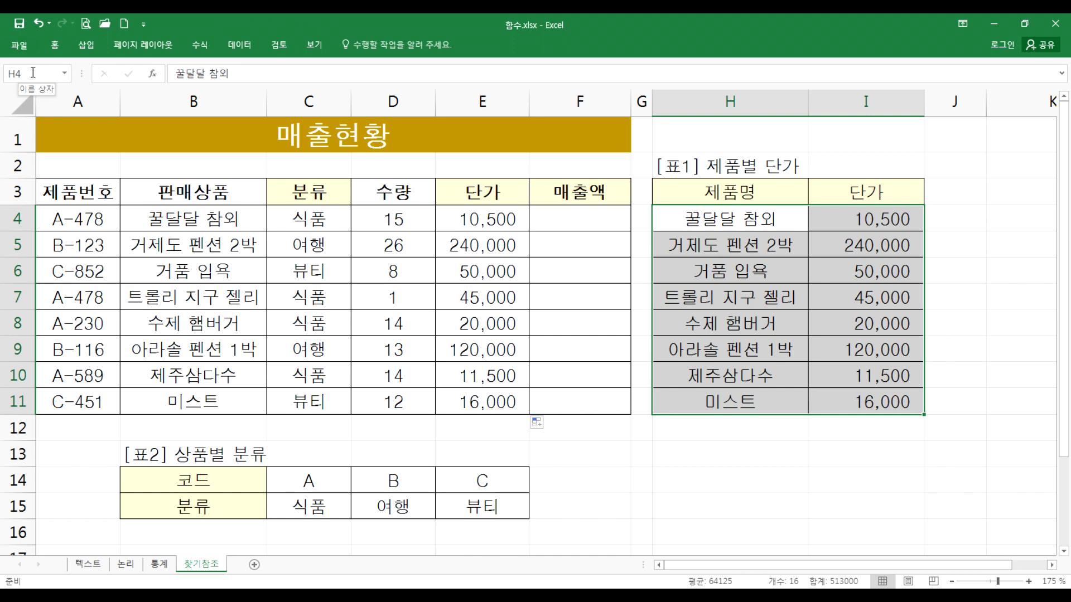
text(제품단가)
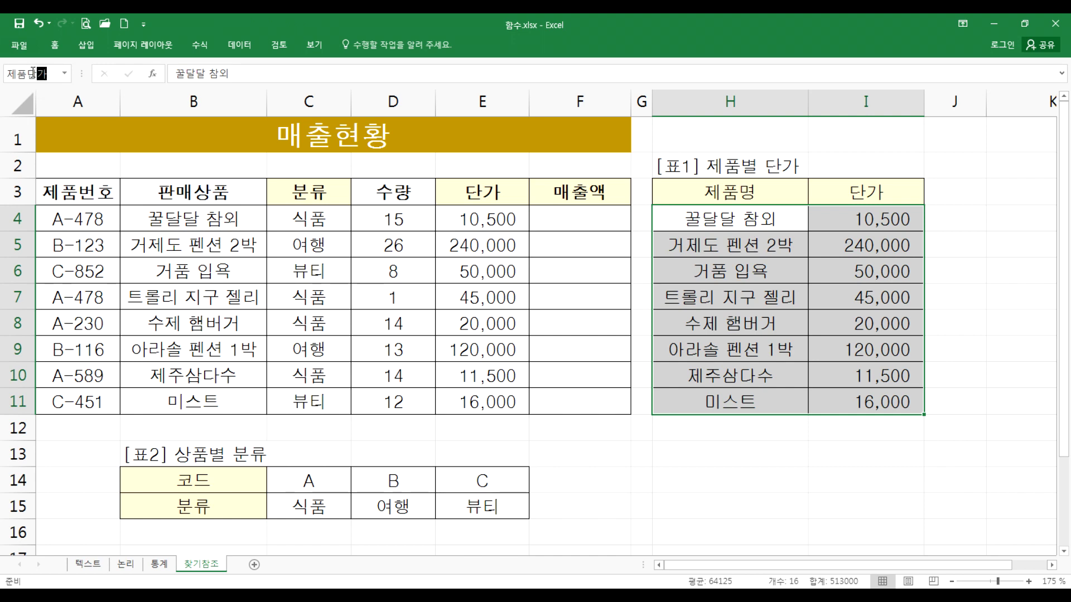
key(Return)
drag(692, 215, 859, 395)
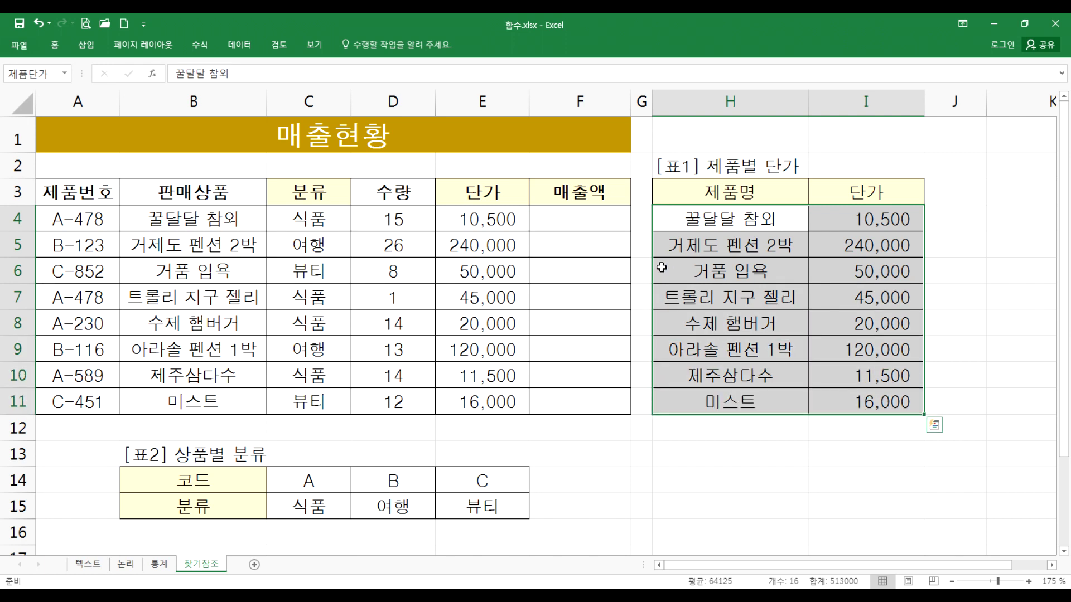
Start a trial =VLOOKUP( in J4 with B4 as the lookup value.
click(962, 218)
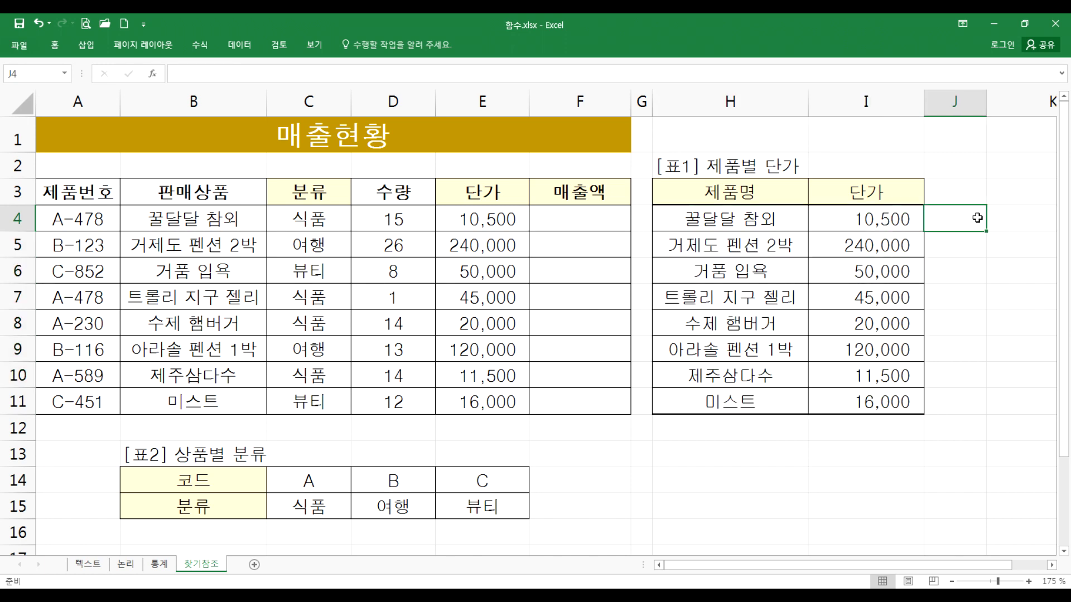
text(=ㅍ)
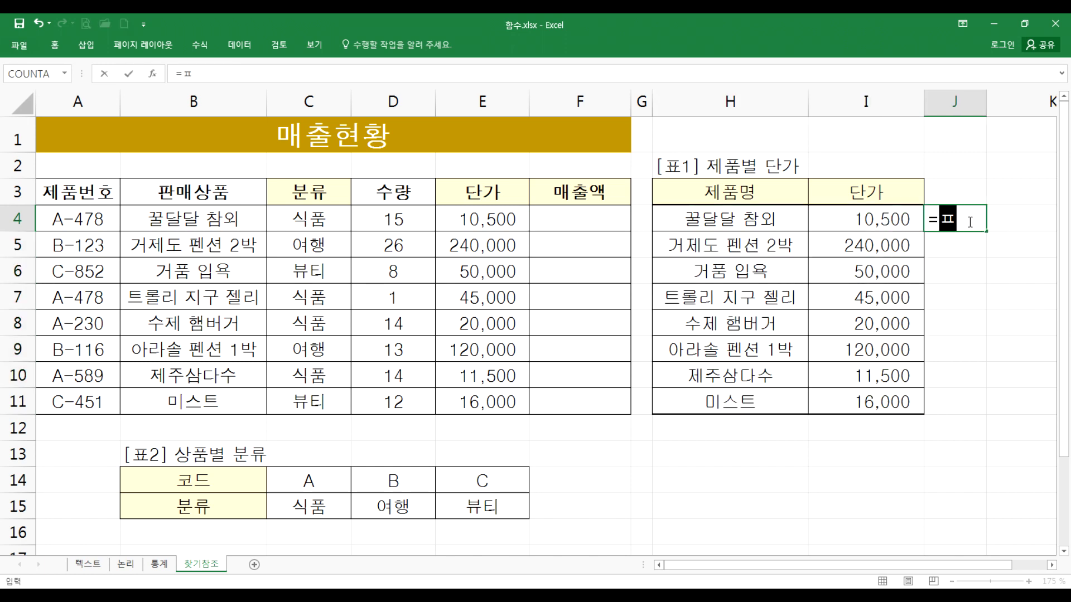
key(BackSpace)
text(VLOOKUP()
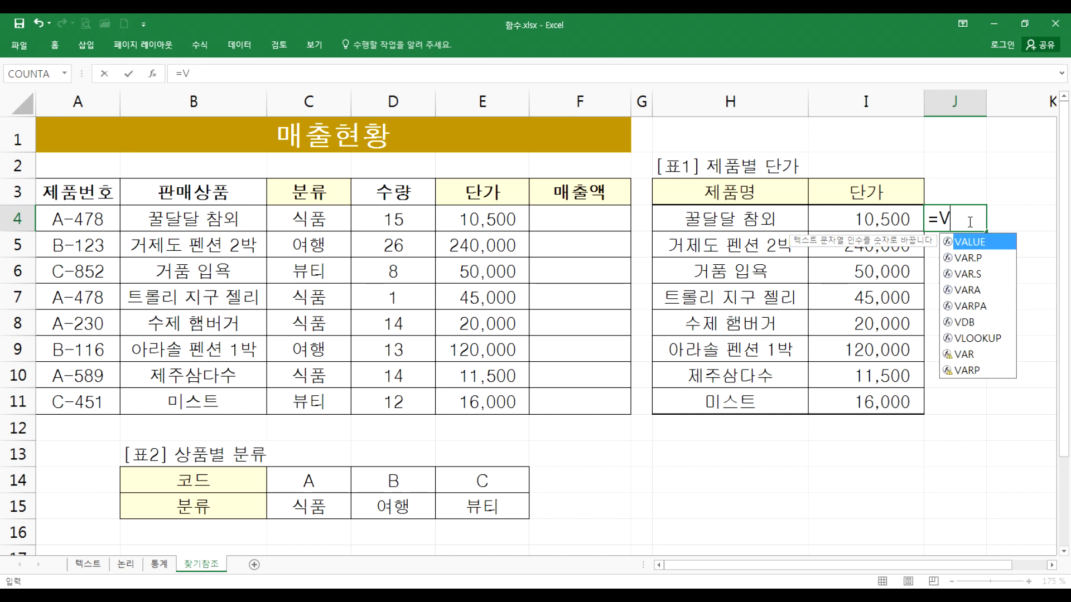
click(212, 218)
Complete =VLOOKUP(B4,제품단가,2,0) in J4 and fill it down to J11.
text(,)
drag(717, 220, 869, 401)
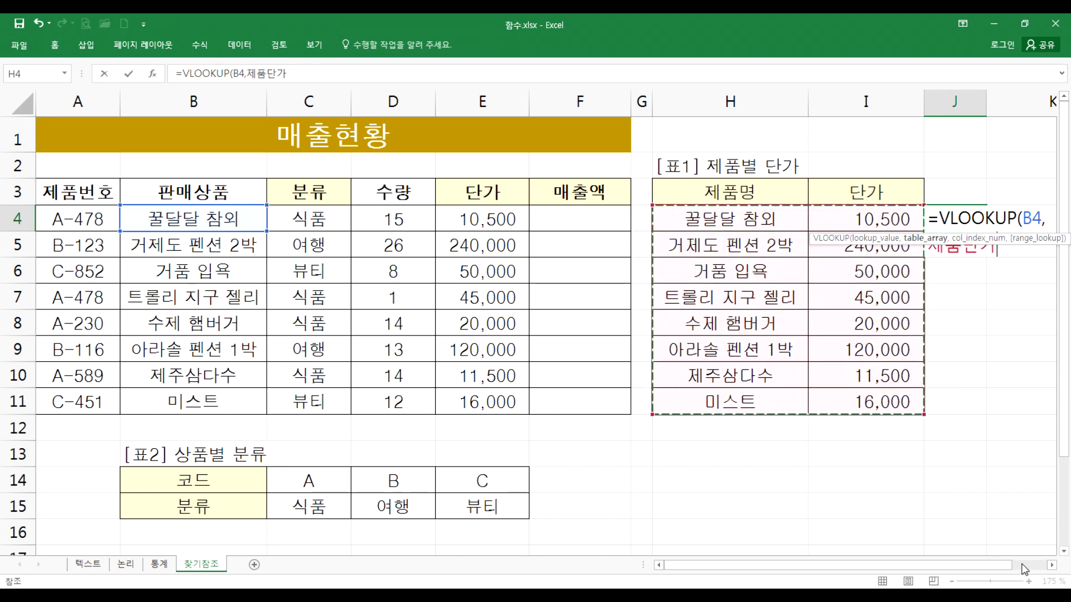
click(1051, 565)
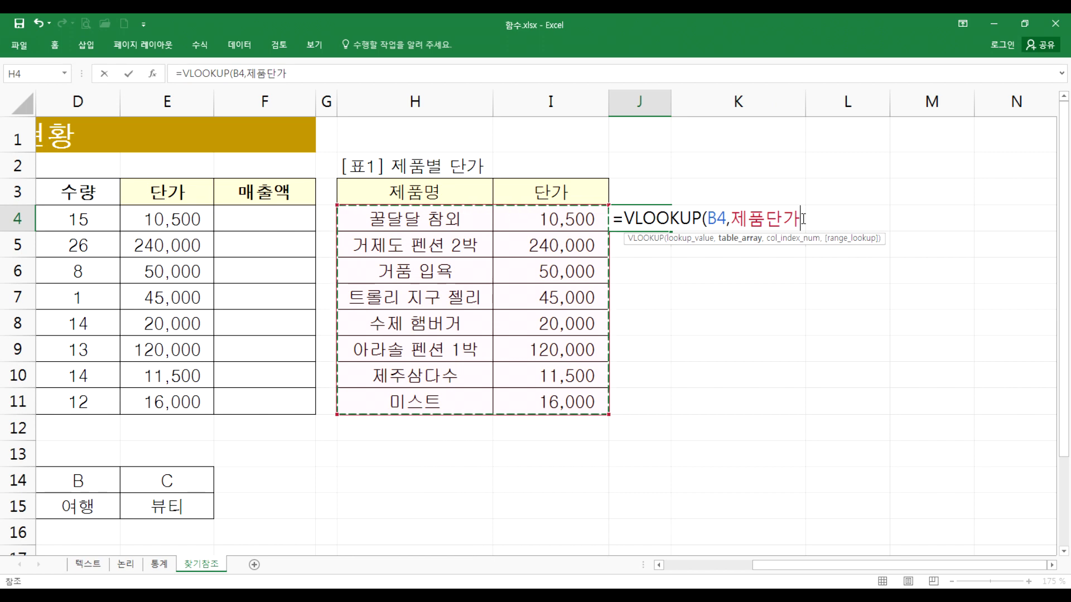
text(,)
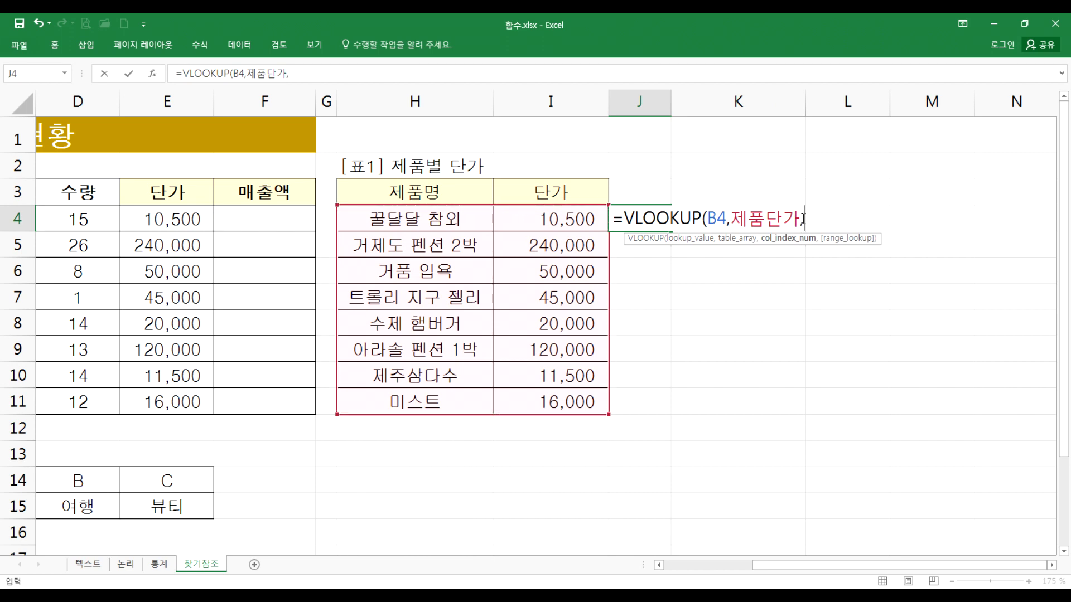
text(2,0)
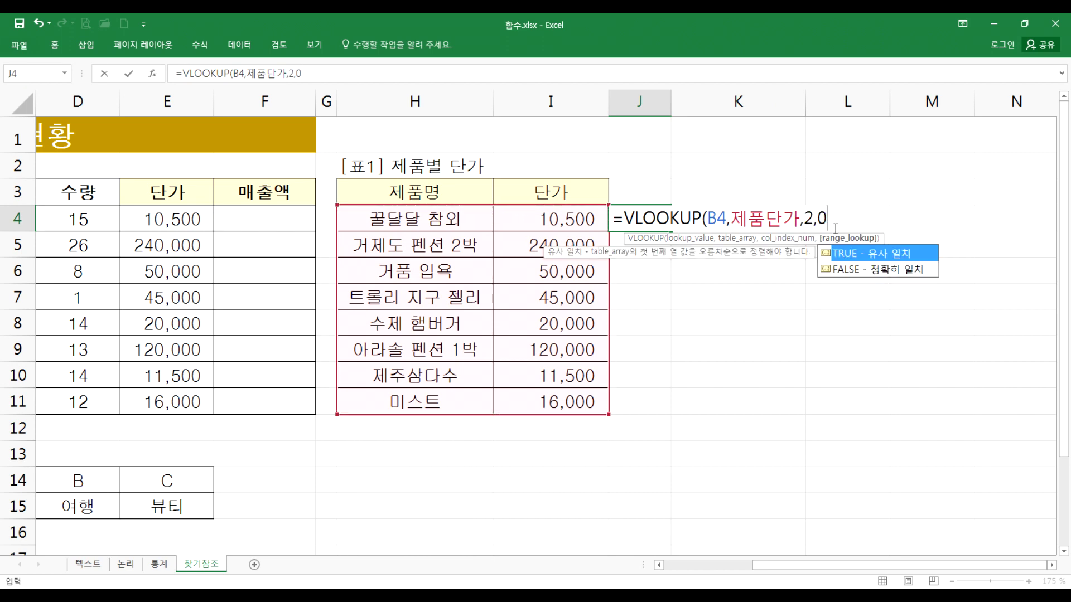
key(Return)
click(647, 215)
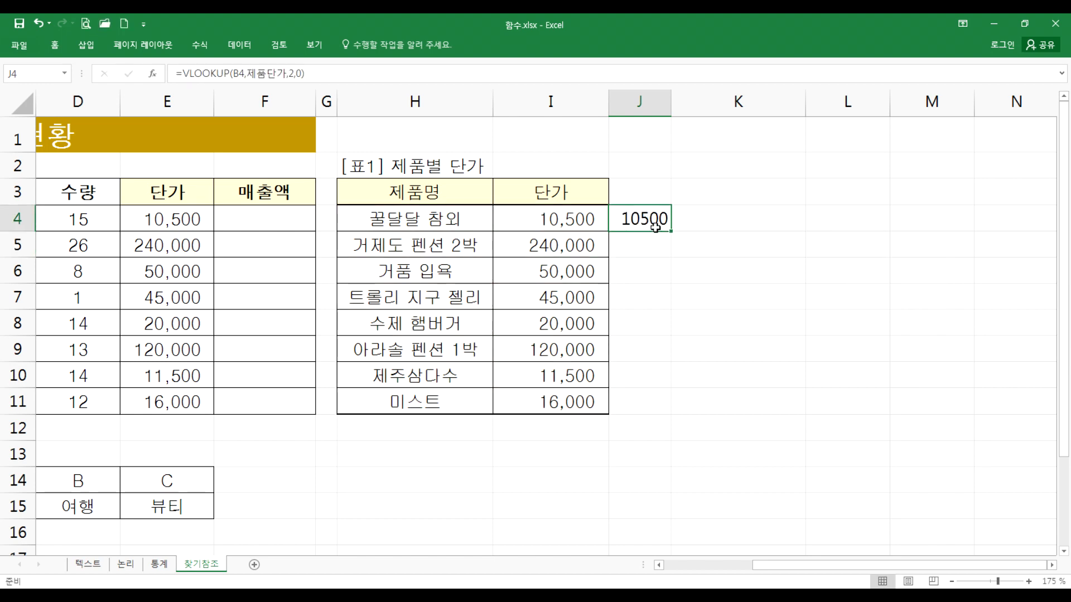
drag(671, 230, 669, 413)
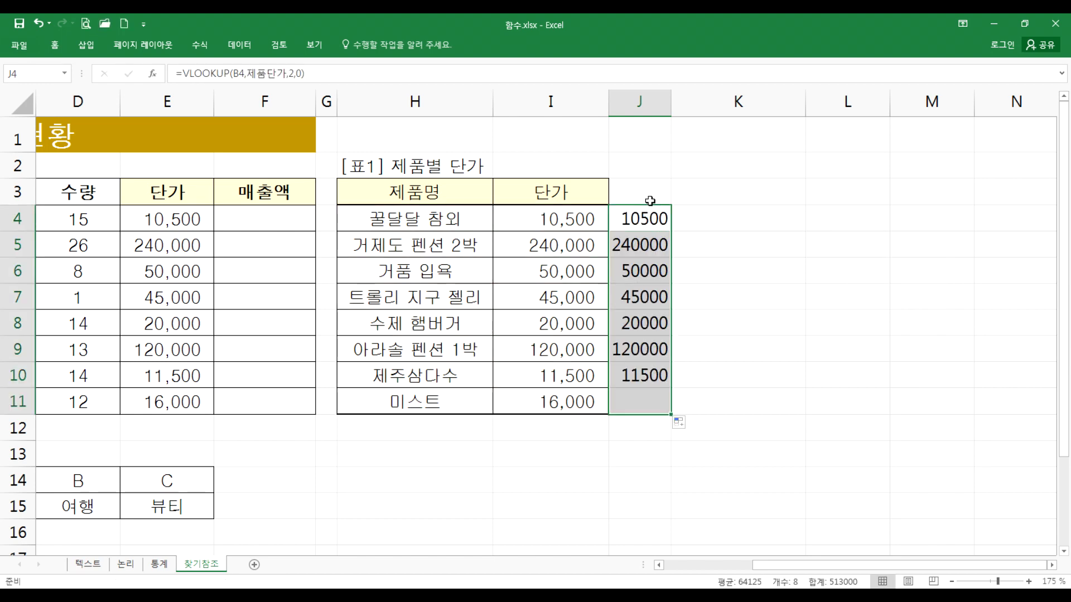
Compare the formulas in J4, E4 and J7 to confirm the lookups.
double_click(641, 215)
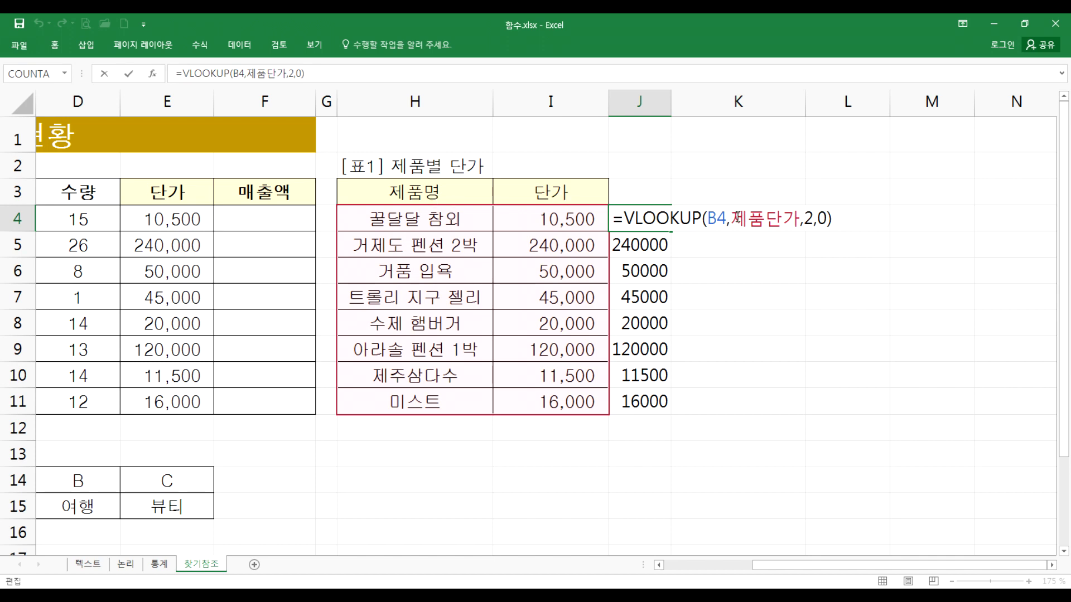
key(Escape)
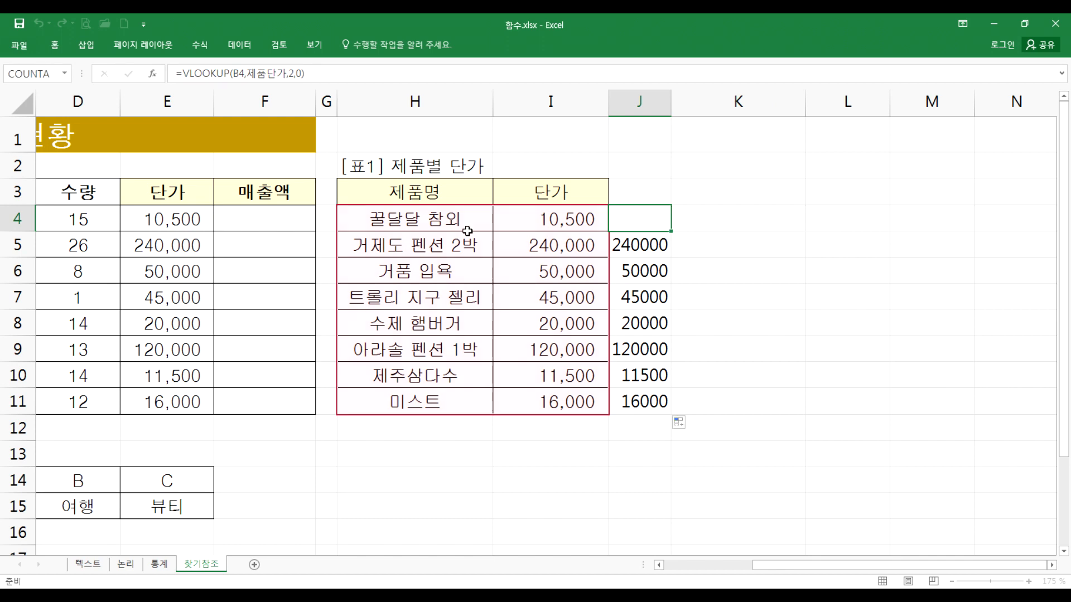
double_click(172, 217)
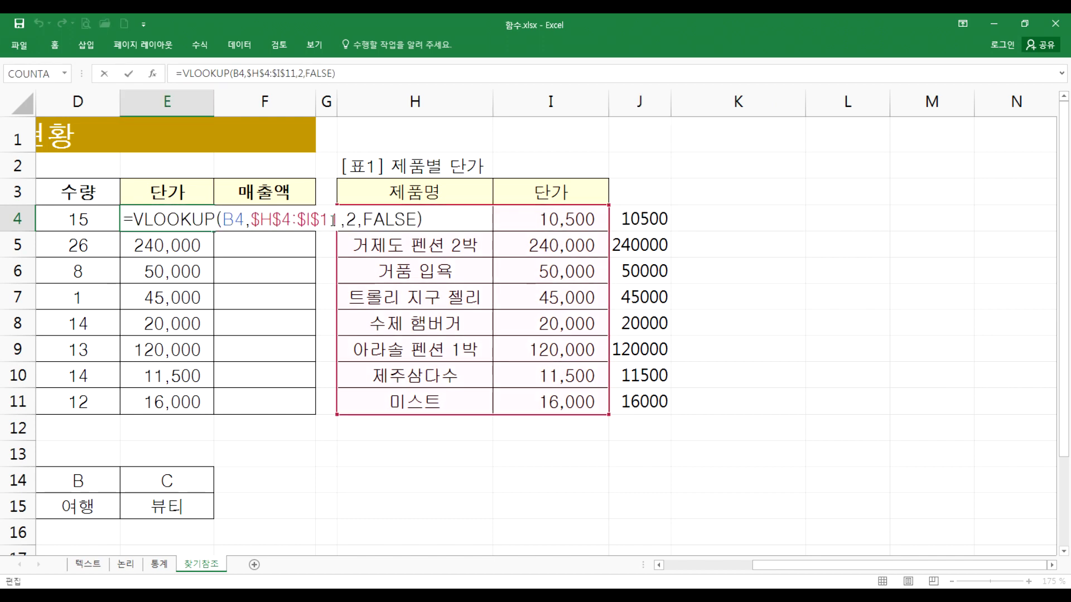
key(Escape)
double_click(628, 219)
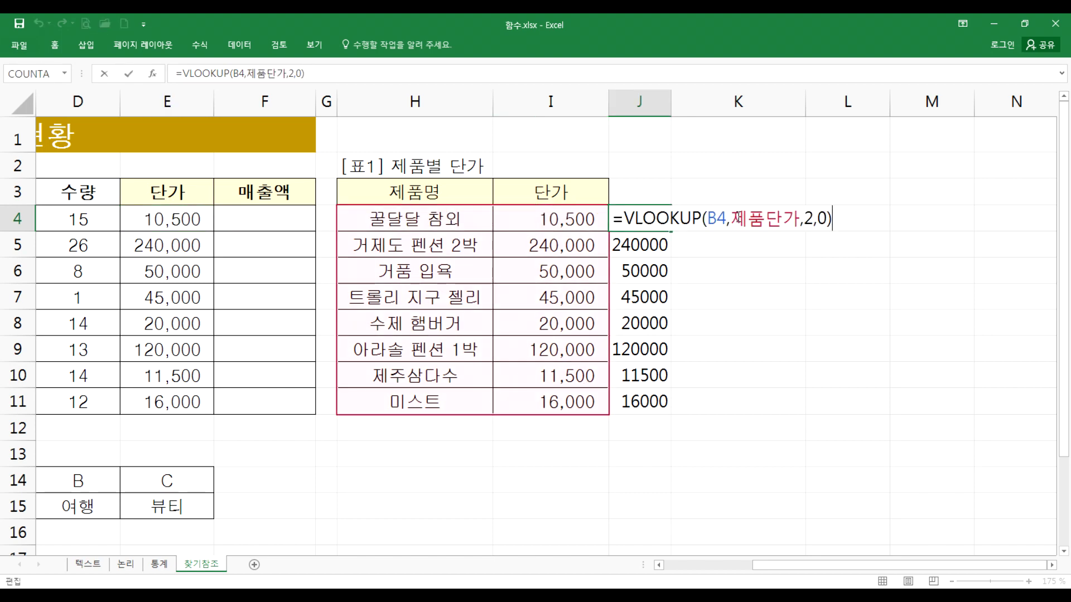
key(Escape)
double_click(649, 290)
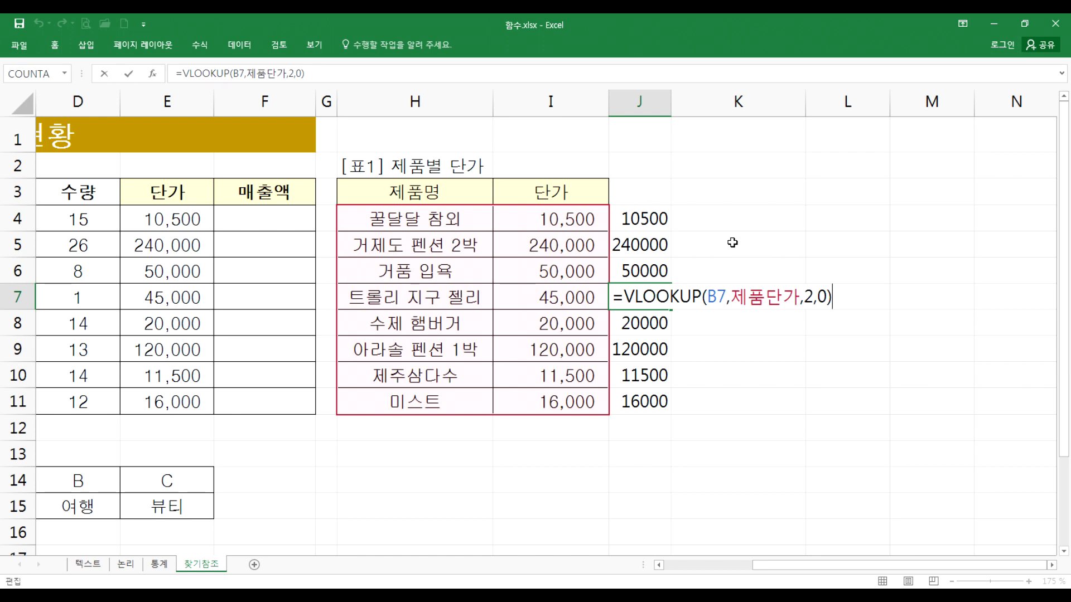
key(Escape)
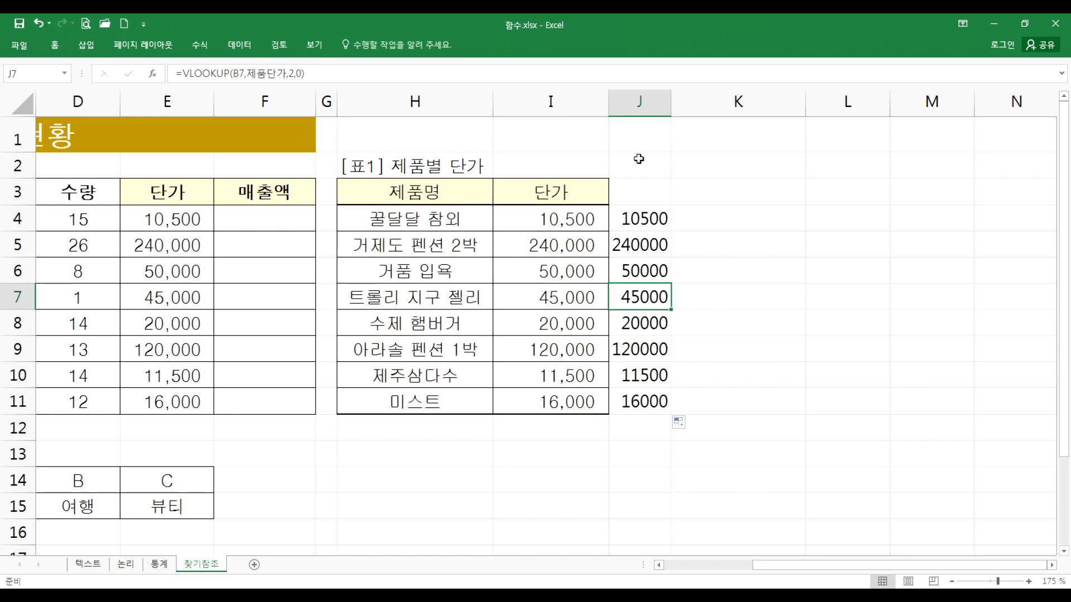
Clear trial column J, select E4's VLOOKUP formula text, and switch to Notepad.
click(631, 93)
key(Delete)
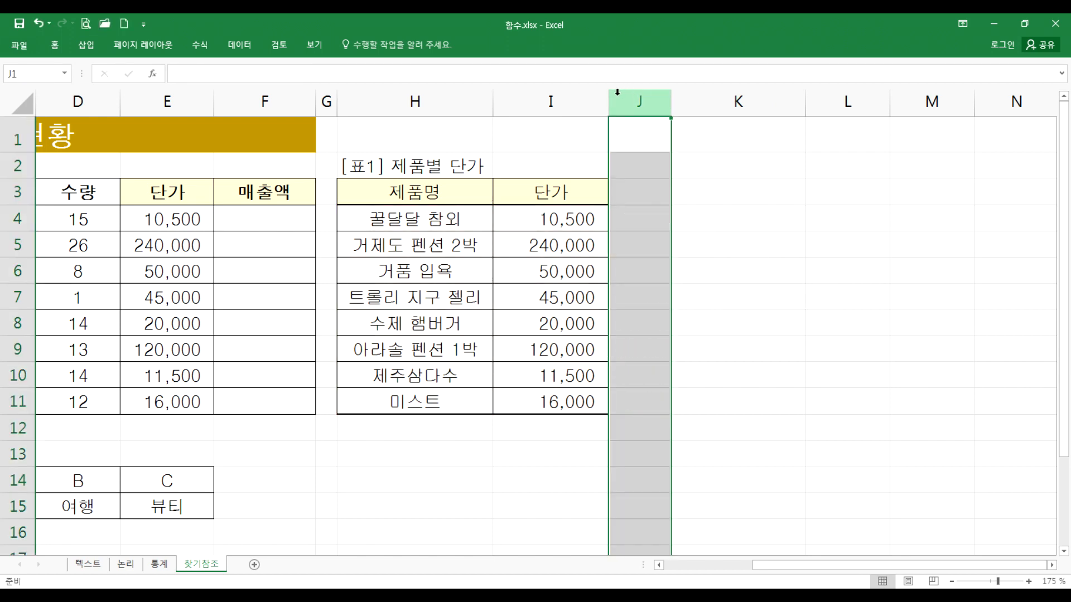
key(ctrl+Home)
click(463, 215)
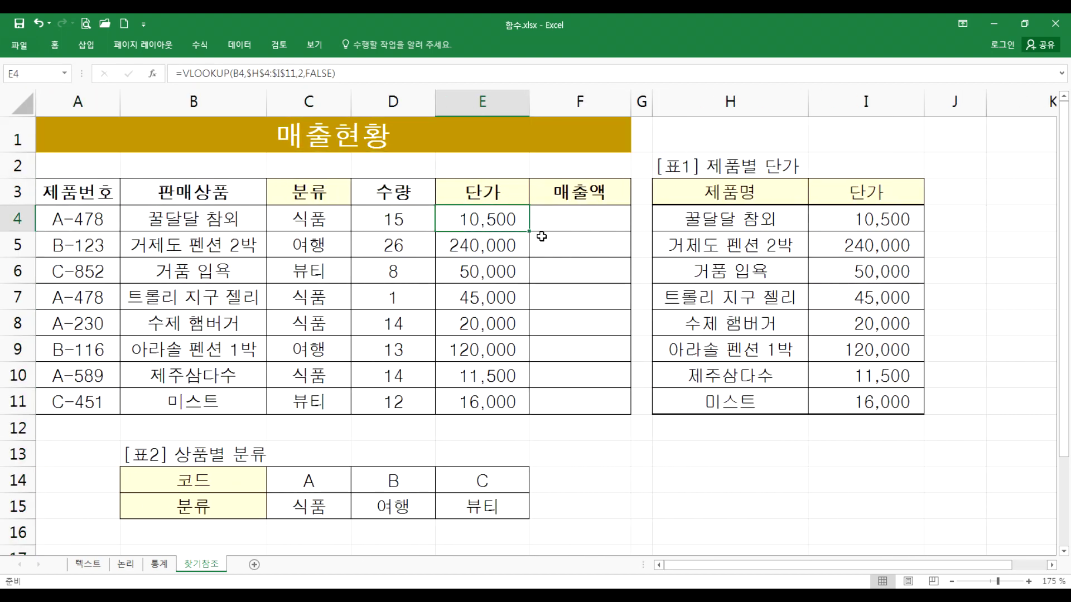
key(F2)
drag(745, 220, 439, 219)
key(ctrl+c)
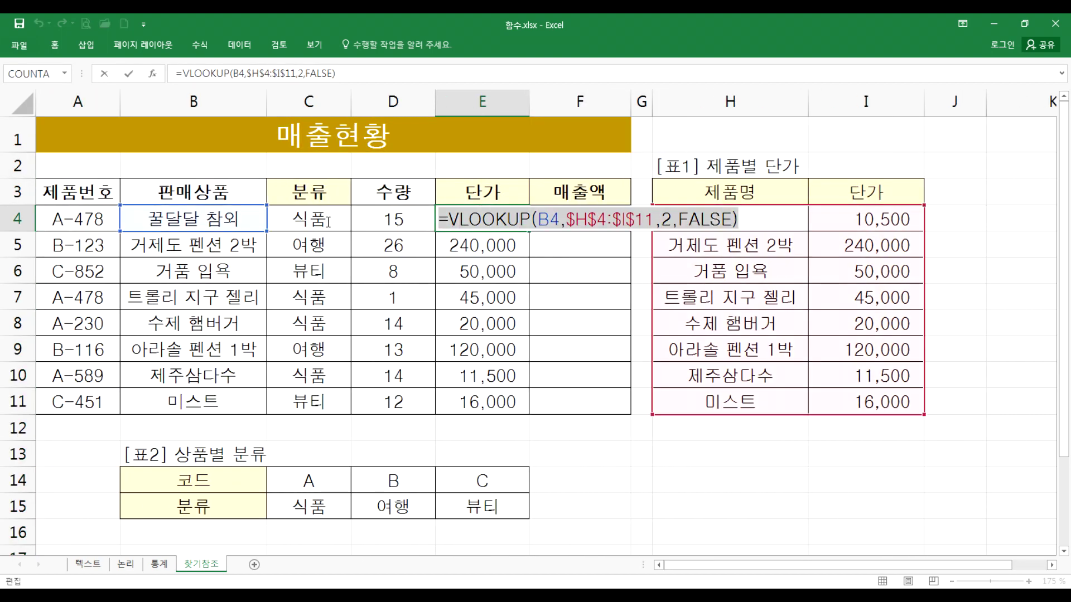
key(alt+Tab)
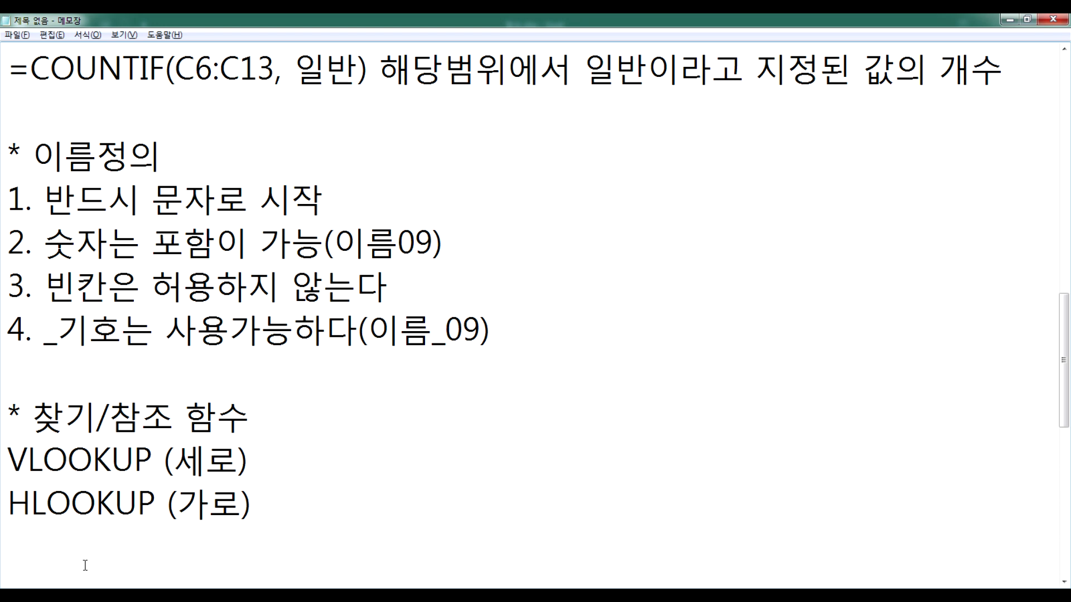
Paste the VLOOKUP formula into the notes with spaces between its arguments.
click(83, 563)
scroll(121, 529, down, 3)
click(49, 346)
key(ctrl+v)
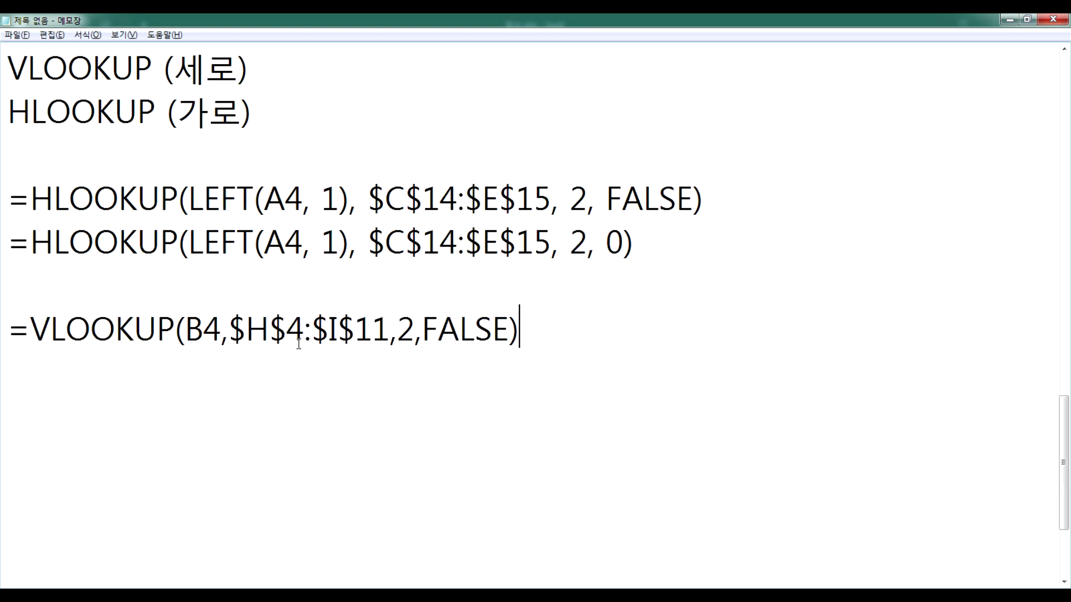
click(230, 329)
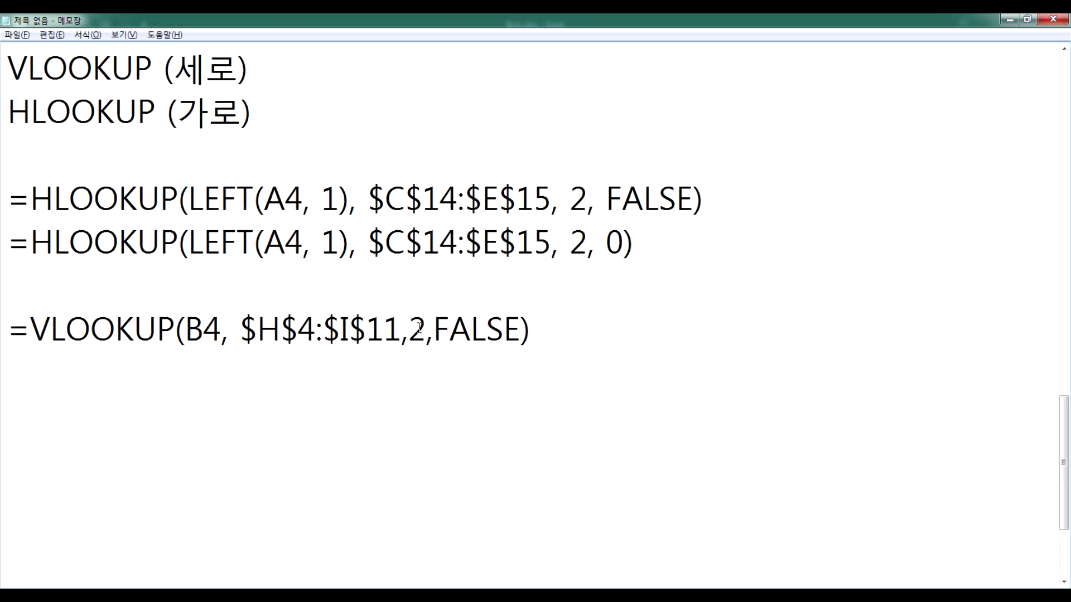
click(410, 329)
click(445, 329)
click(577, 338)
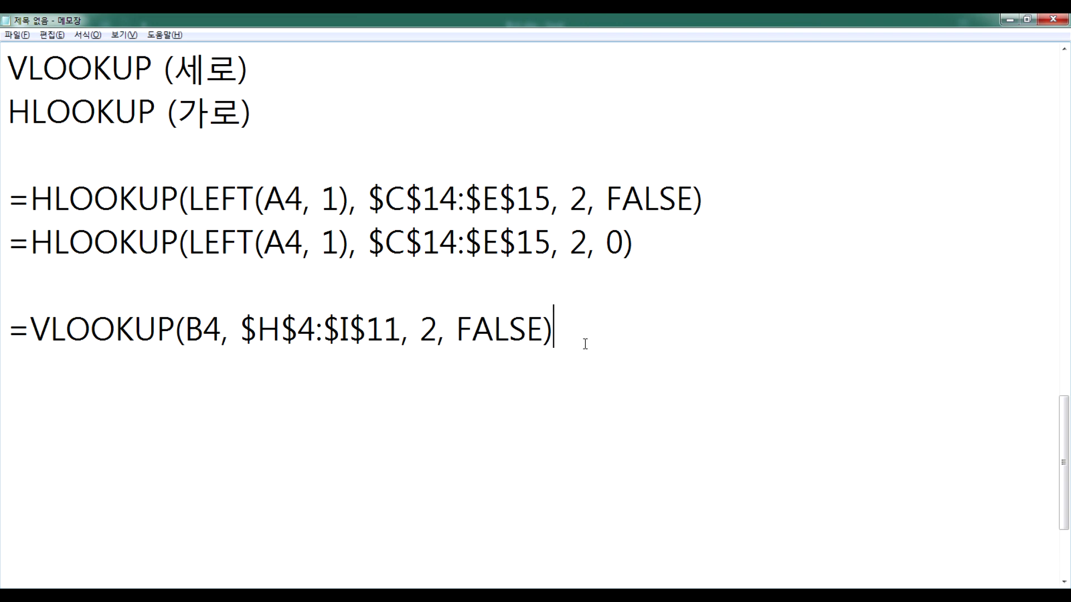
Duplicate the VLOOKUP line, replacing FALSE with 0 in the copy.
drag(6, 325, 7, 368)
key(ctrl+c)
click(145, 361)
key(ctrl+v)
drag(456, 371, 544, 373)
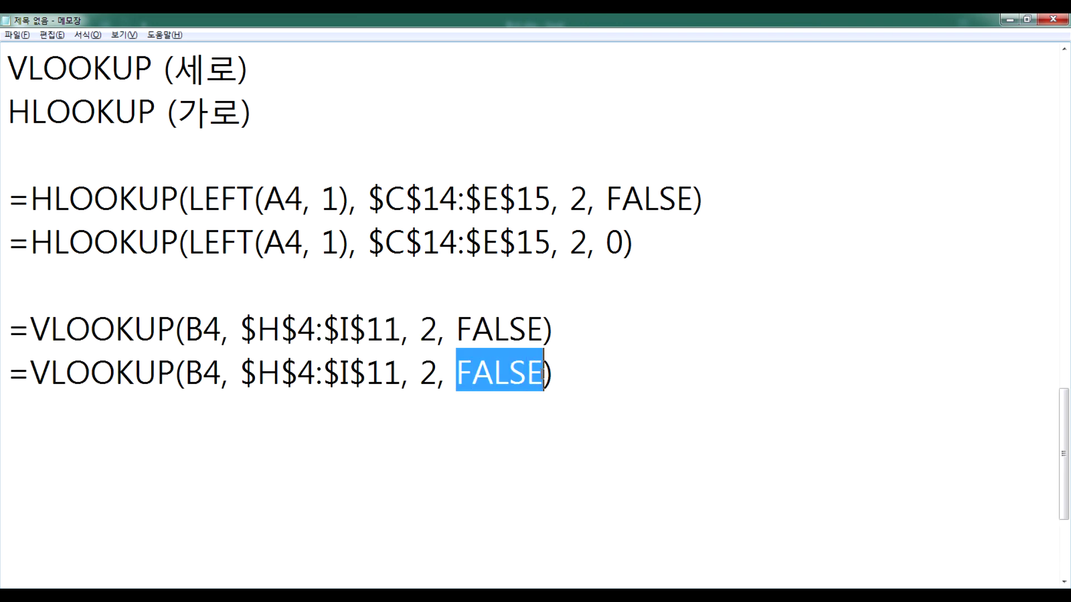
text(0)
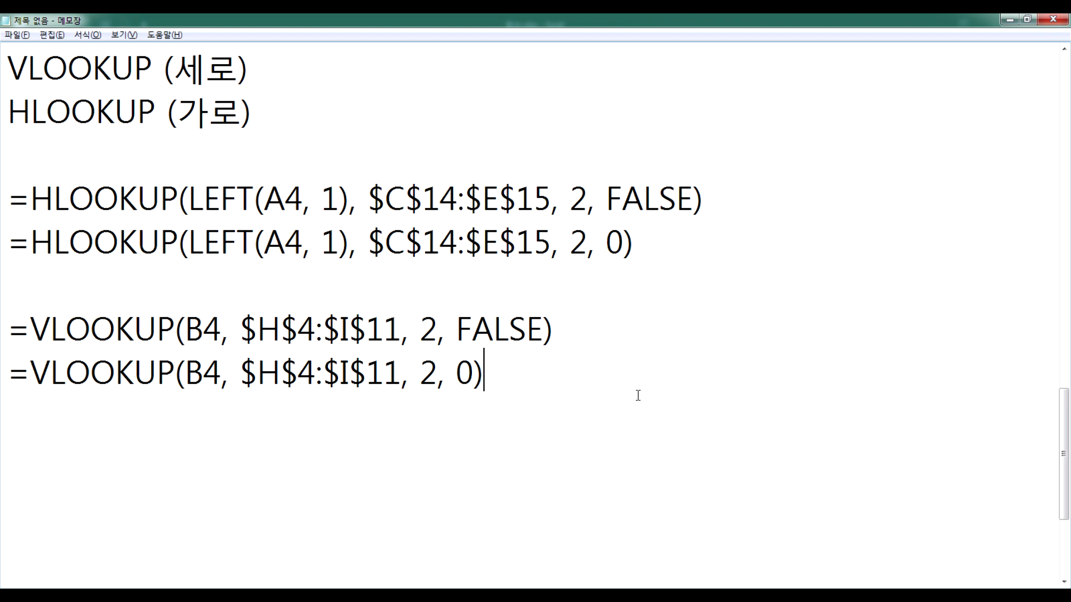
Add the note '이때, 참조영역을 이름정의해서 사용하면 편리' and return to Excel.
key(Return)
text(* 이때)
key(BackSpace)
key(BackSpace)
text(대,ㅡ)
key(BackSpace)
key(BackSpace)
key(BackSpace)
text(때, 참조영)
text(역을 이름ㅈ)
text(정의해서 사용)
text(하면 편ㄹ)
text(ㅣ)
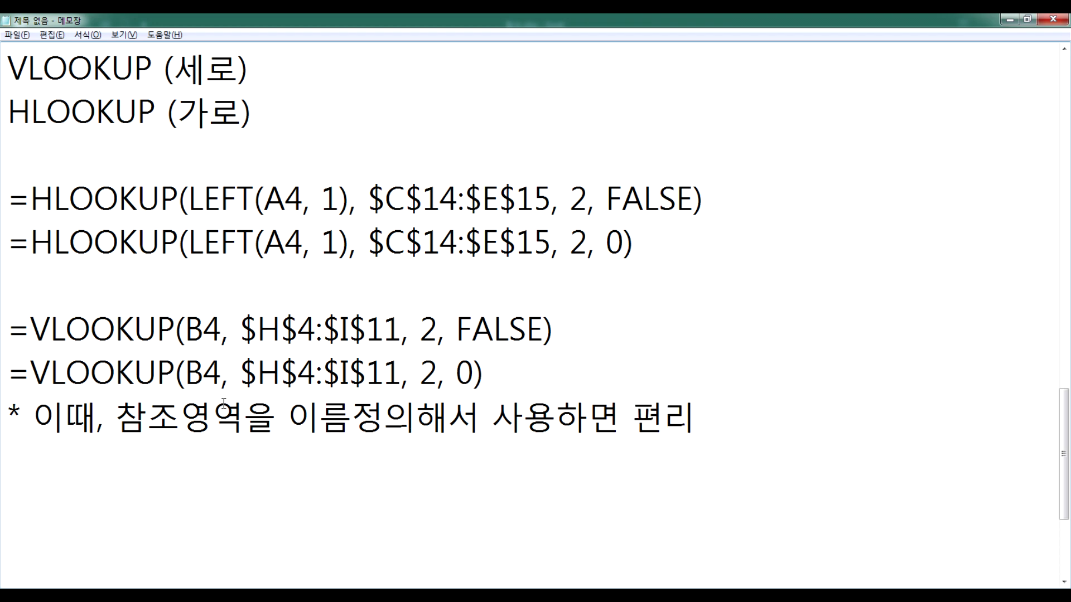
drag(240, 329, 399, 328)
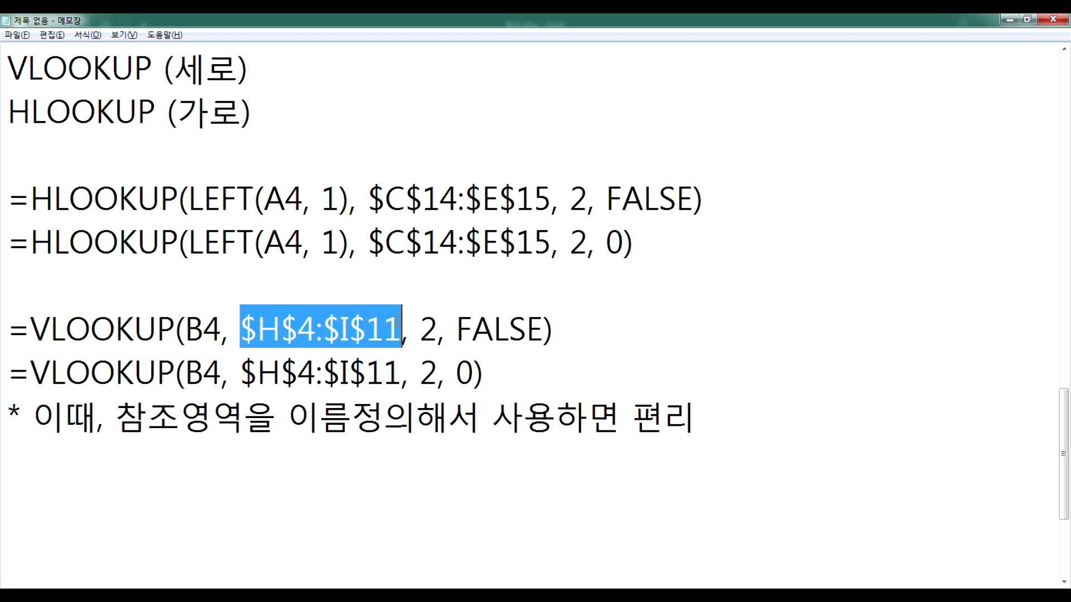
click(288, 419)
drag(287, 419, 321, 419)
click(740, 429)
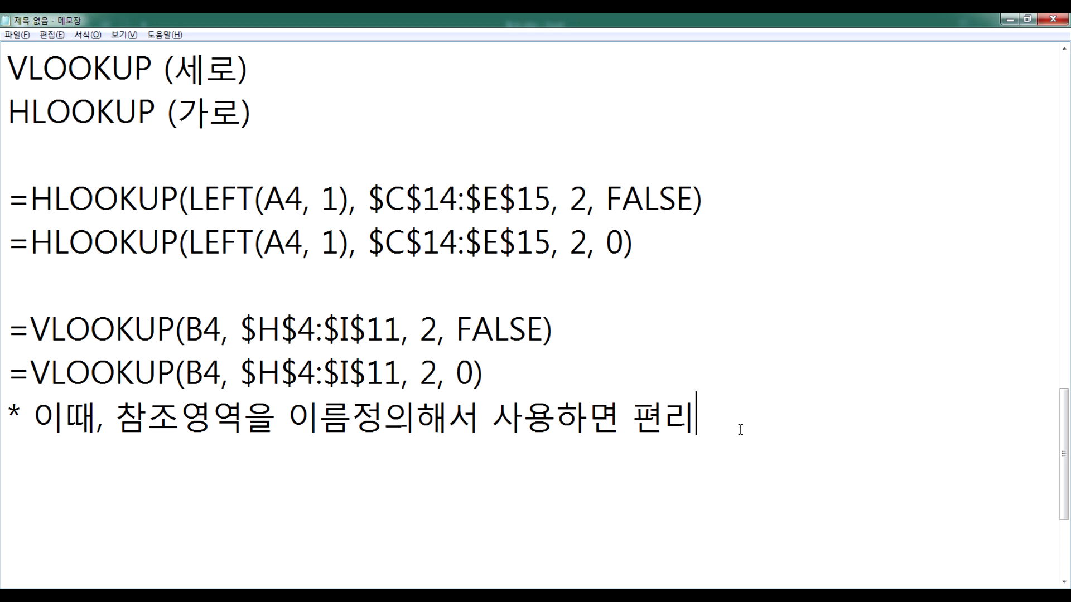
key(Return)
key(alt+Tab)
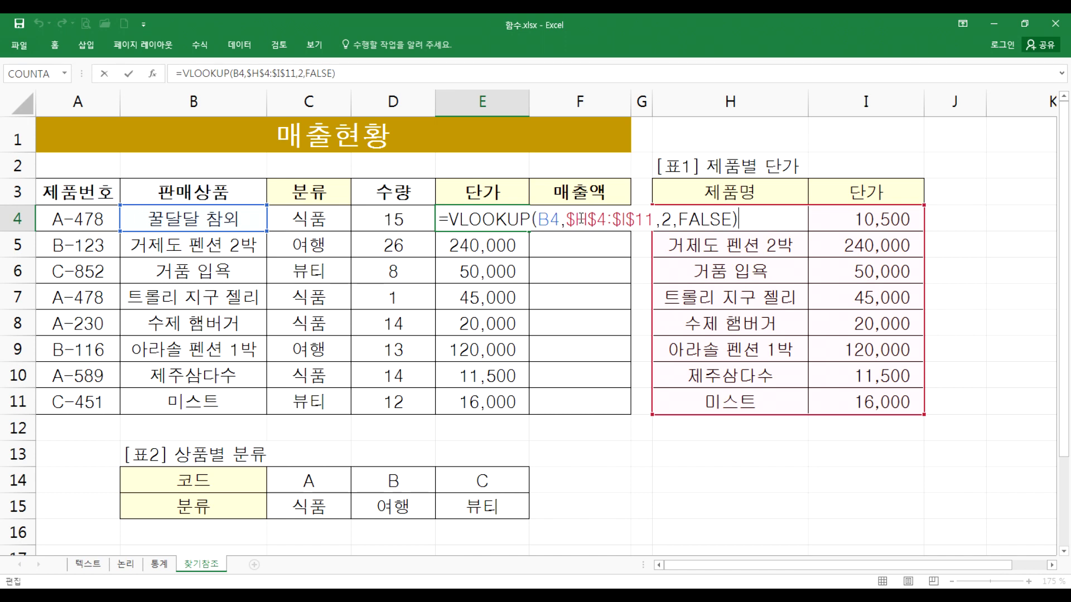
Commit E4's VLOOKUP and enter the sales formula =D4*E4 in F4.
key(ctrl+Return)
click(573, 217)
text(=)
click(390, 218)
text(*)
click(475, 218)
key(ctrl+Return)
click(473, 219)
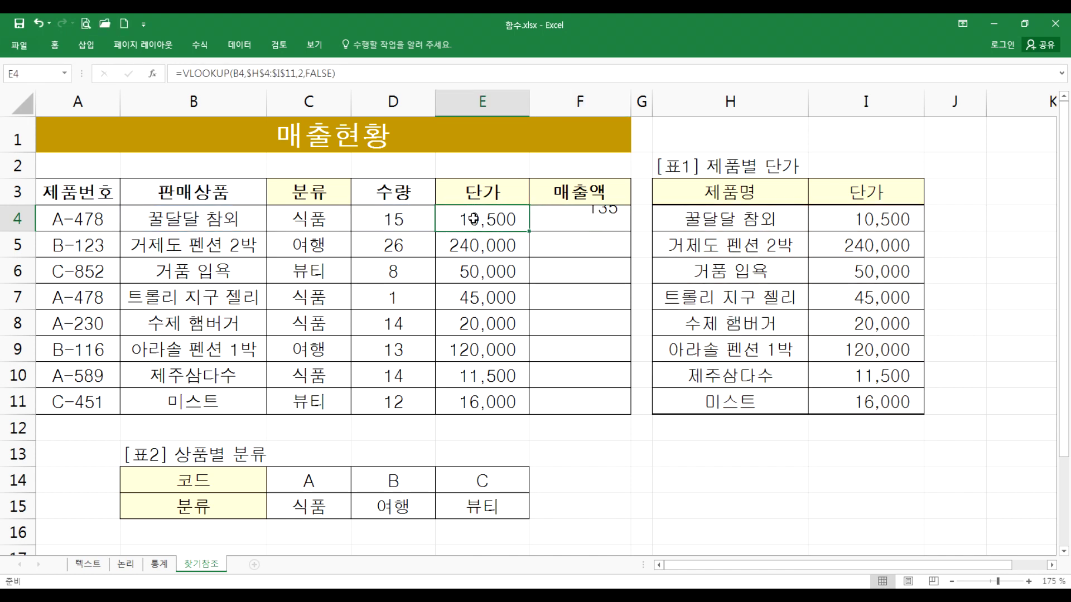
click(563, 221)
text(=)
click(387, 211)
text(*)
click(461, 216)
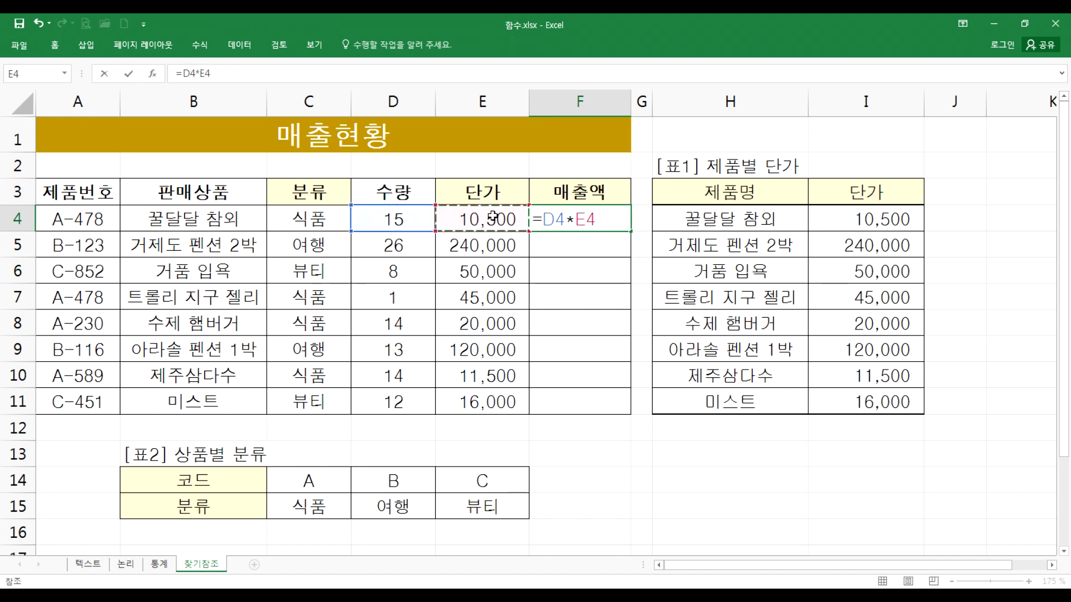
key(ctrl+Return)
Fill F4 down to F11 and autofit column F to show all totals.
double_click(635, 233)
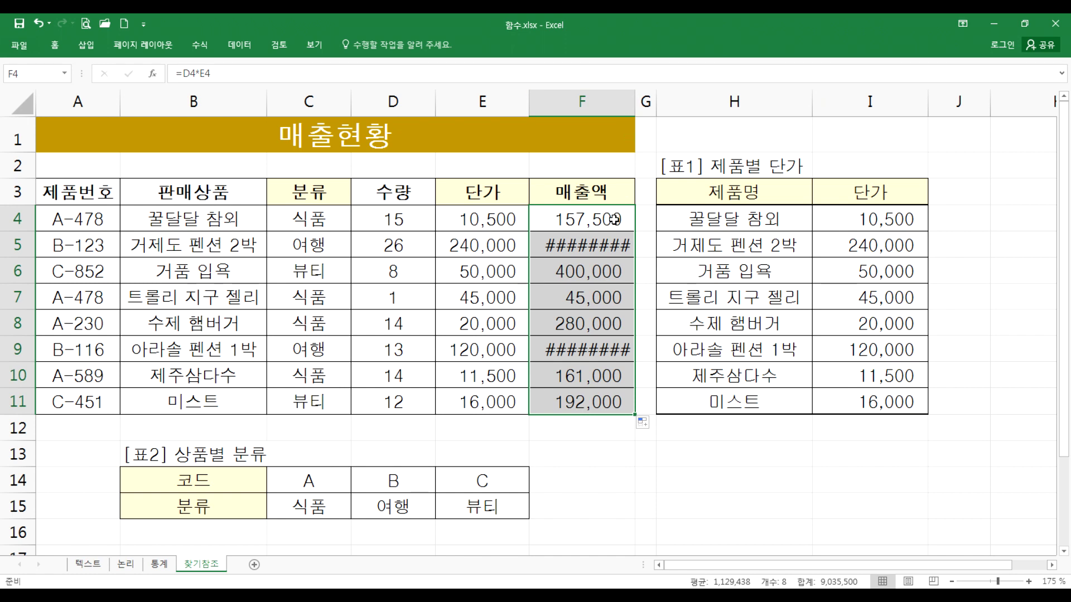
double_click(634, 110)
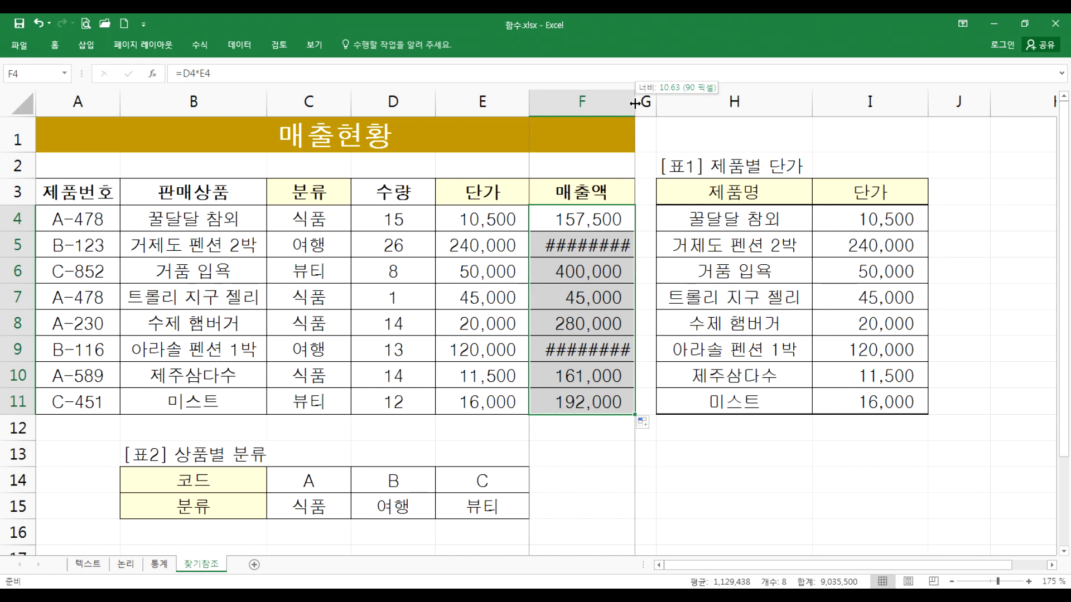
click(559, 243)
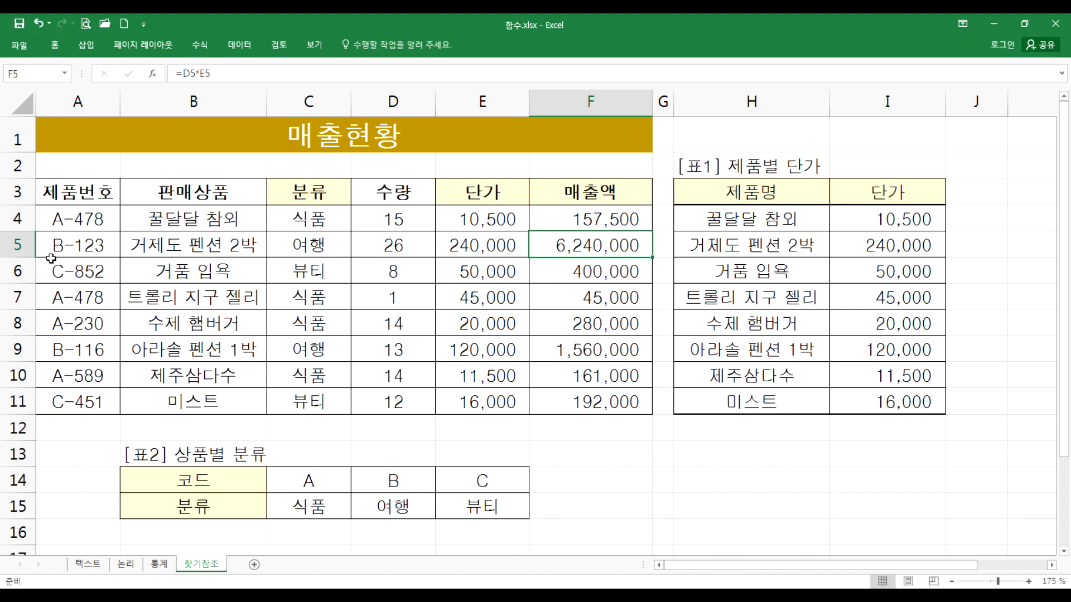
Start editing the product code B-123 in A5.
click(64, 248)
double_click(65, 248)
double_click(65, 248)
text(D)
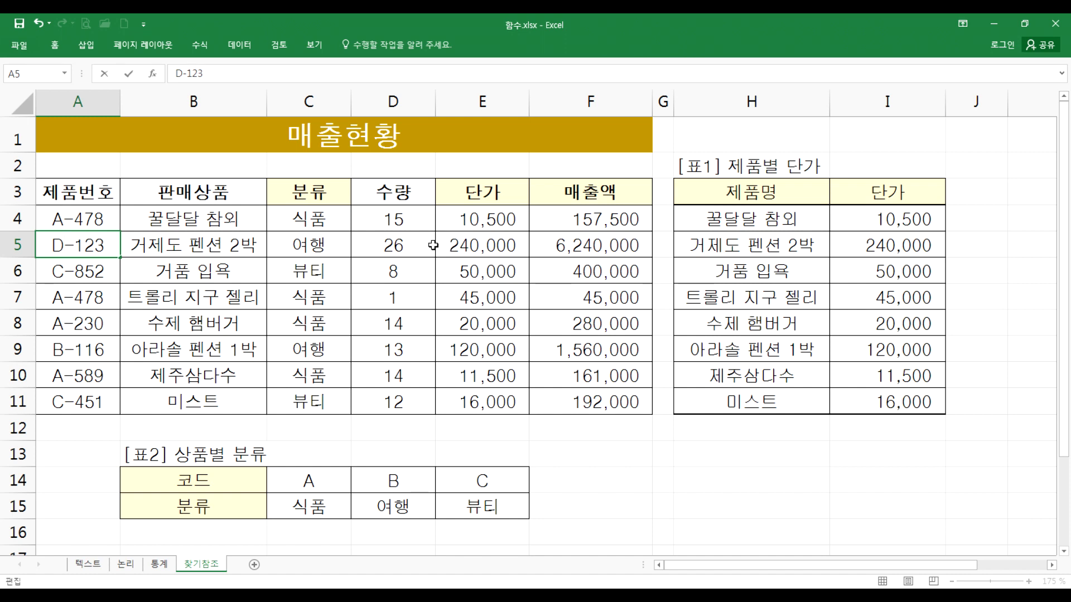
key(Return)
click(311, 242)
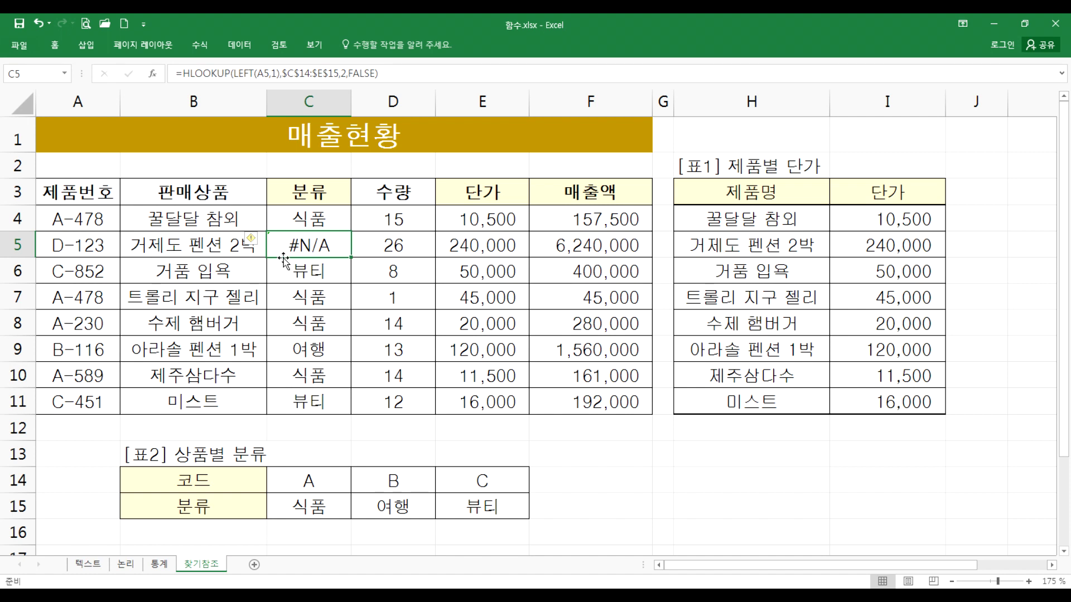
key(ctrl+z)
click(207, 221)
double_click(206, 221)
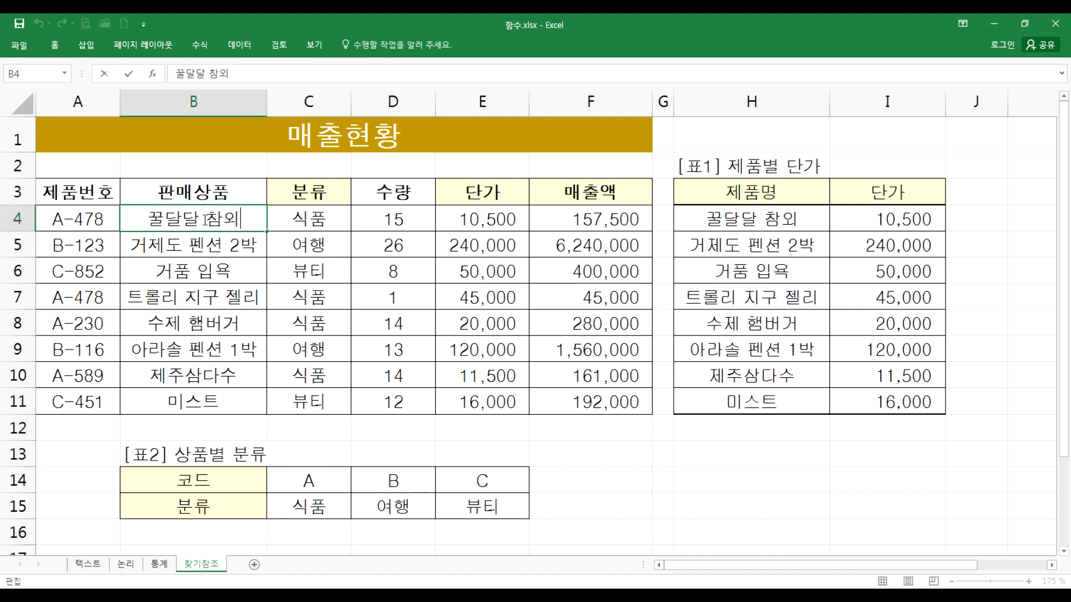
key(Delete)
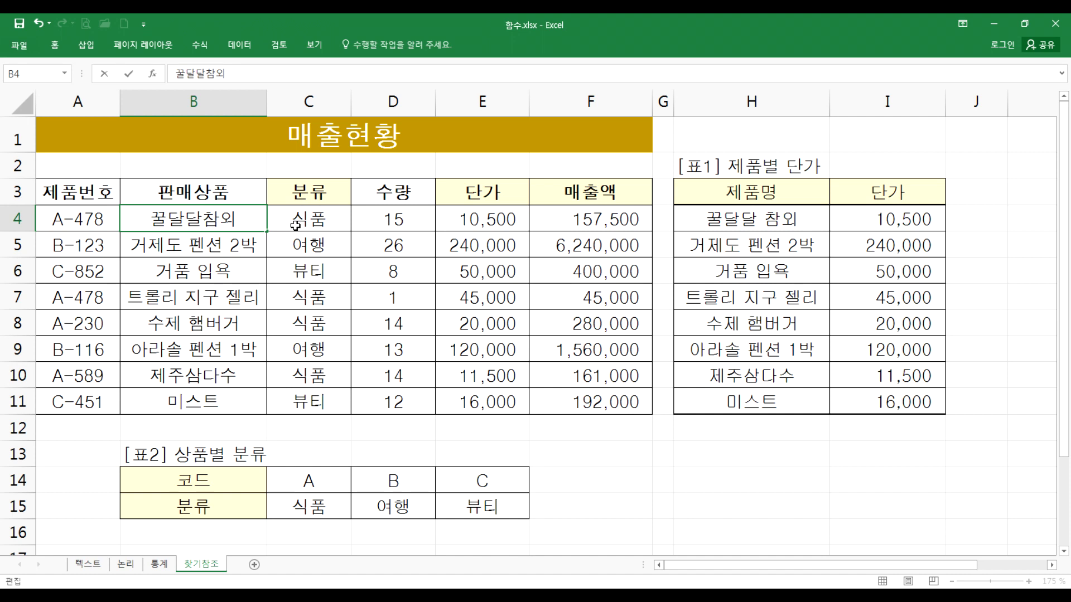
key(Return)
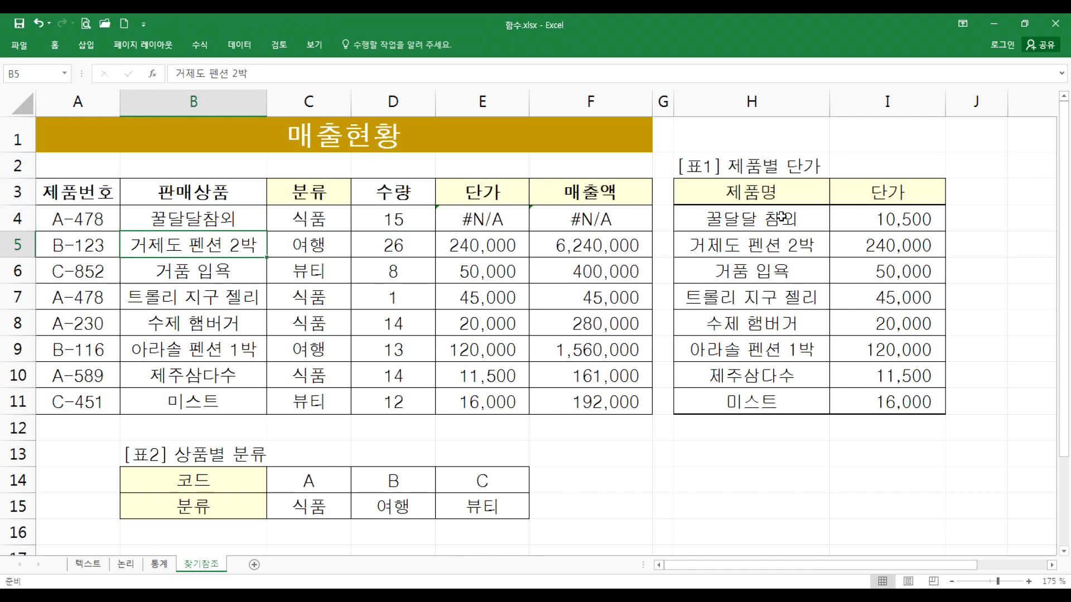
click(470, 221)
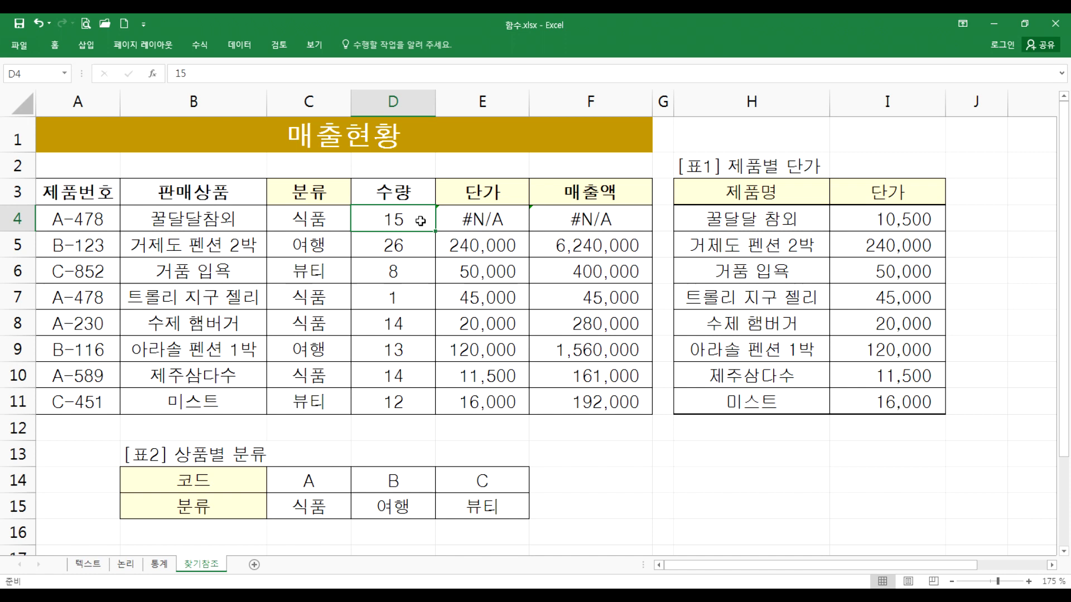
double_click(488, 221)
key(Escape)
click(545, 222)
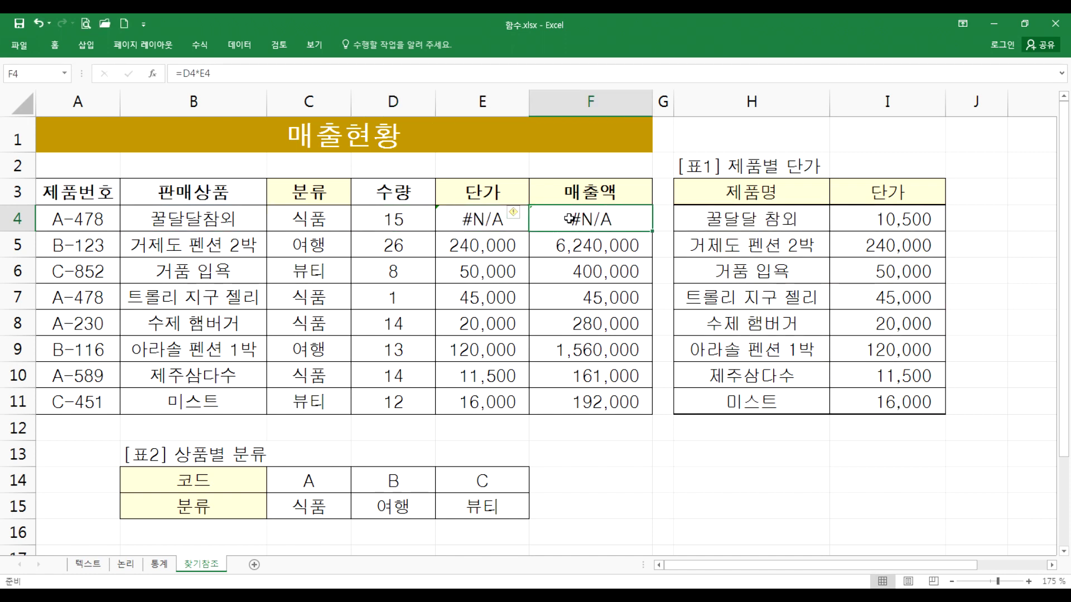
double_click(205, 220)
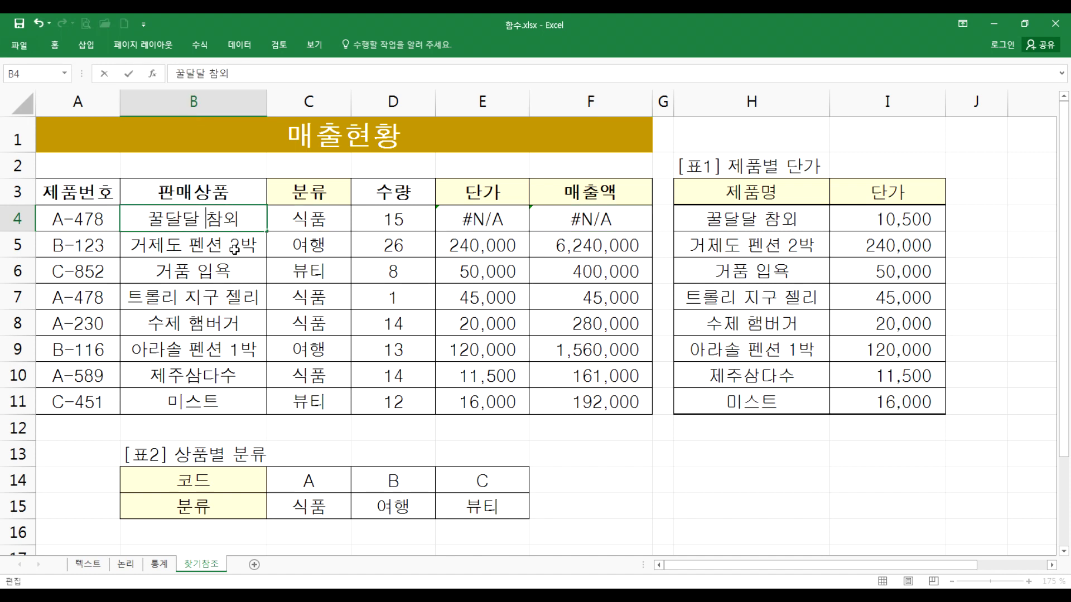
key(Return)
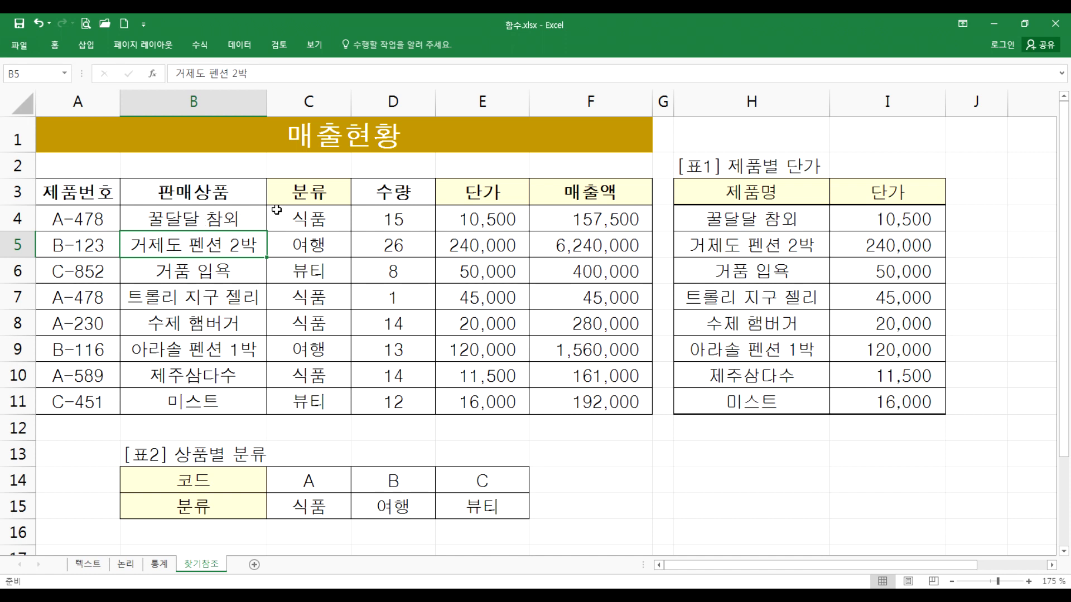
double_click(499, 218)
key(Escape)
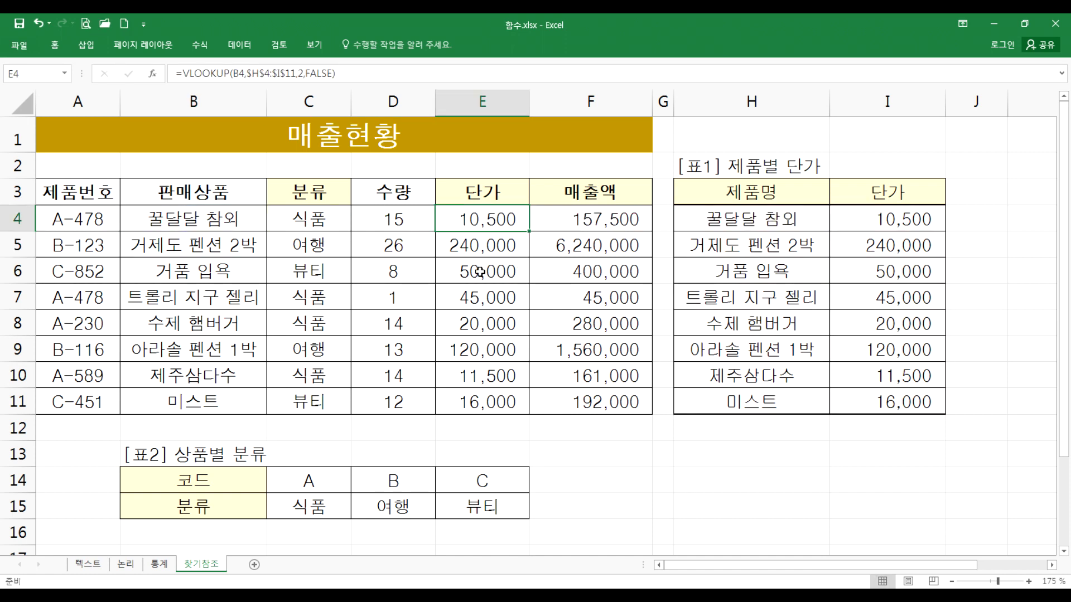
key(alt+Tab)
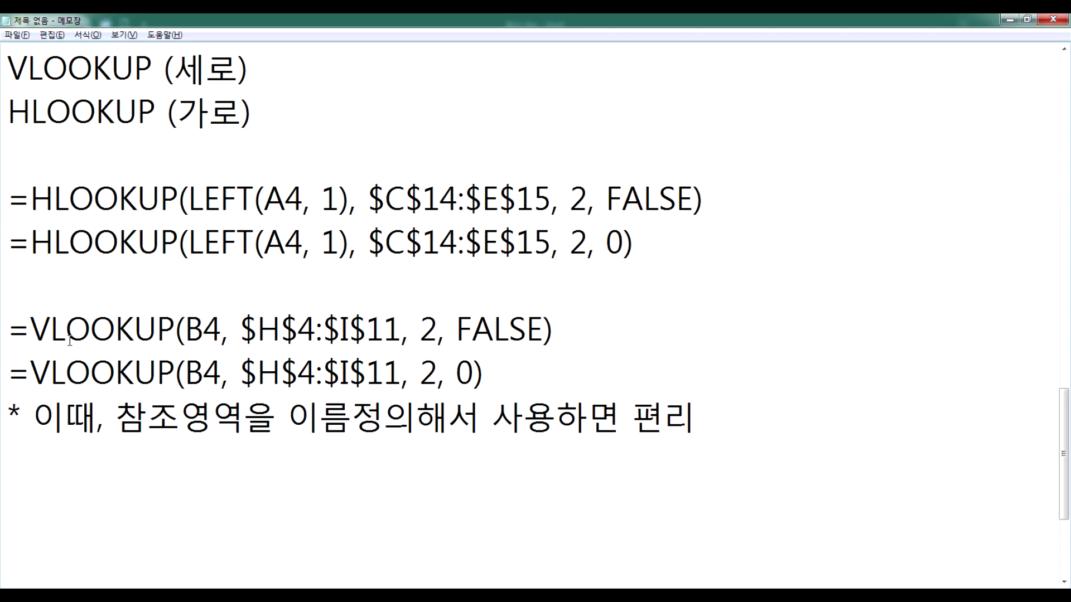
Review the lookup notes in Notepad, then select the price table H4:I11 in Excel.
scroll(94, 310, up, 2)
drag(39, 290, 88, 287)
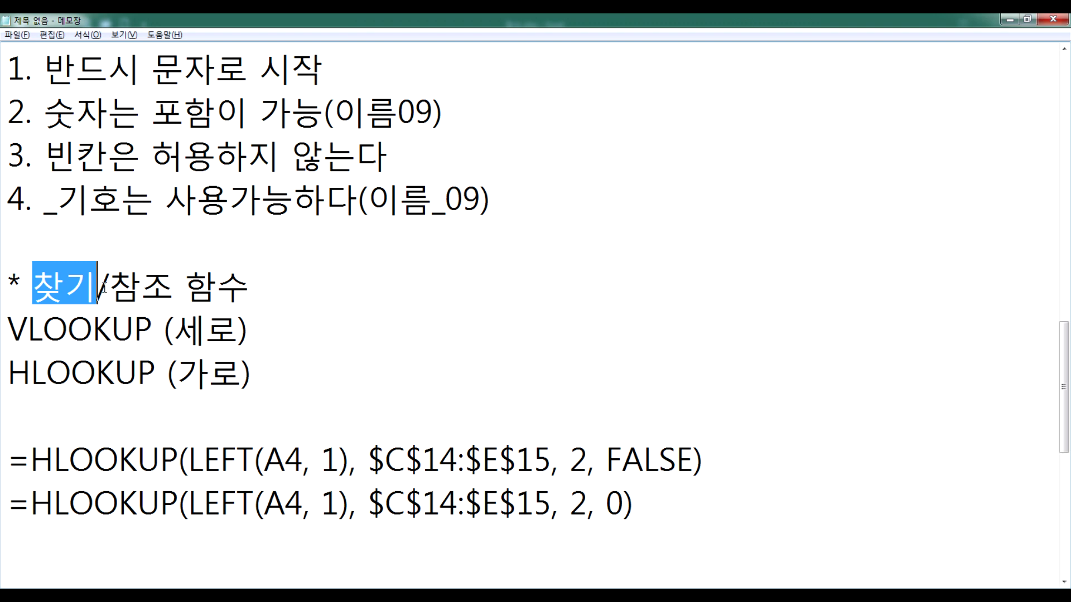
scroll(103, 288, down, 1)
click(45, 284)
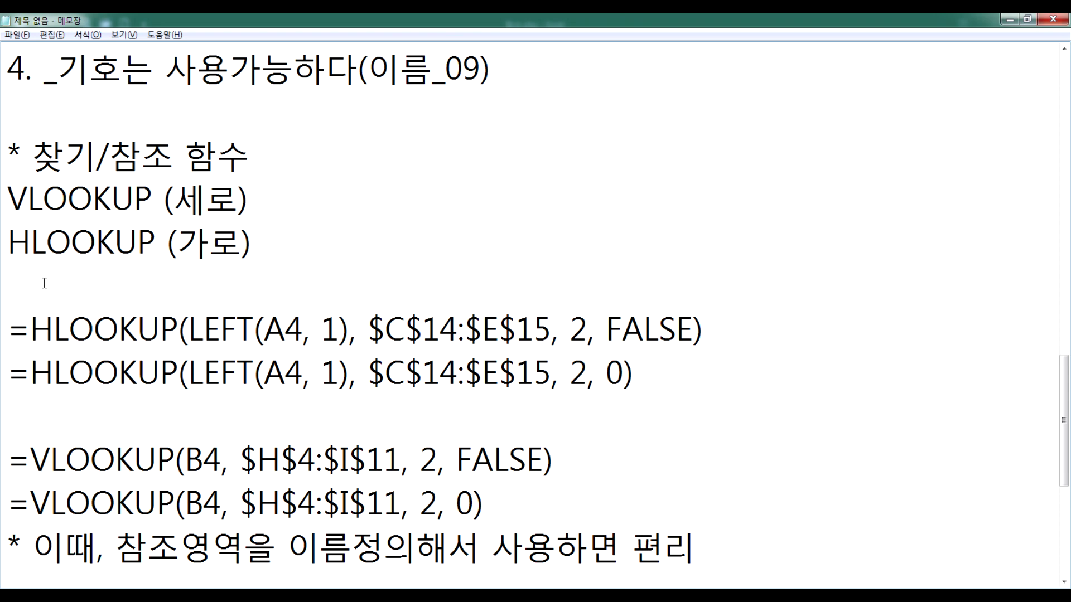
key(alt+Tab)
drag(754, 209, 889, 407)
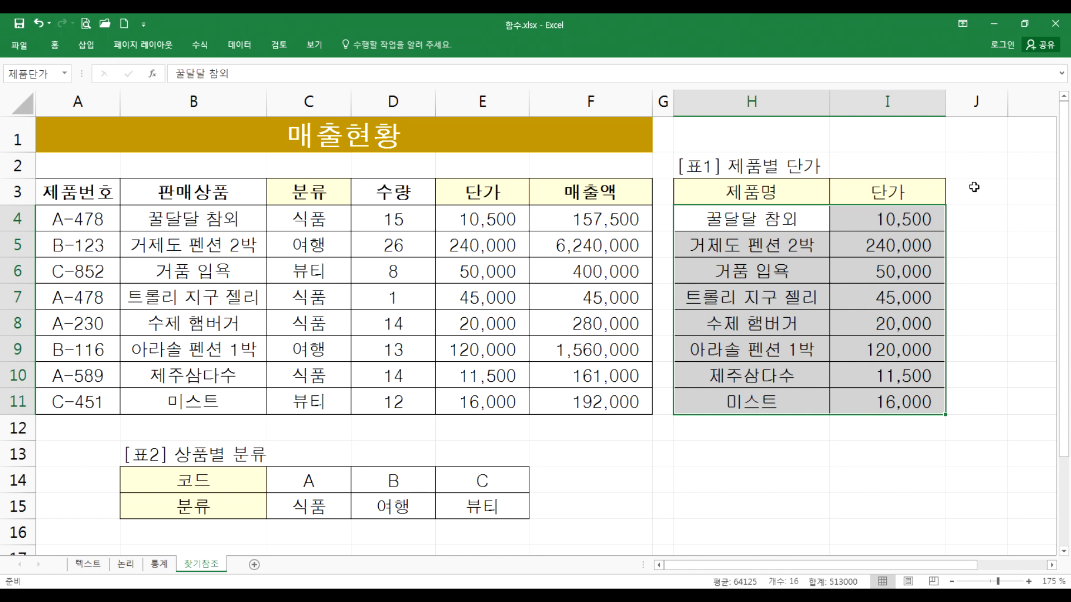
Enter the heading 거래처 in J3, then select the expanded table H3:J11.
click(973, 187)
text(RJ)
key(BackSpace)
key(BackSpace)
text(거랫)
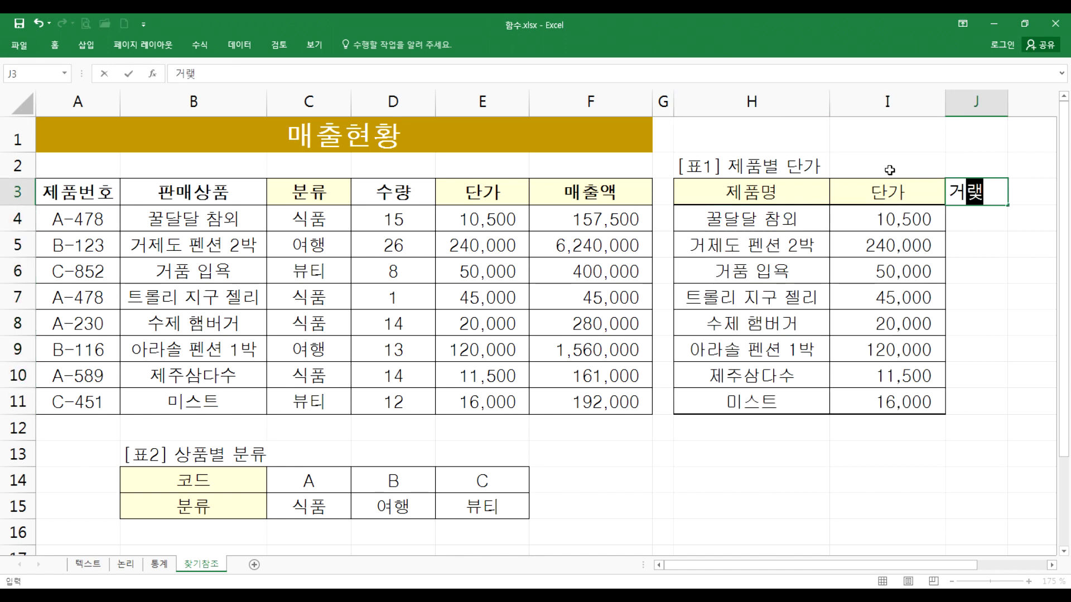
text(처)
key(Return)
click(771, 219)
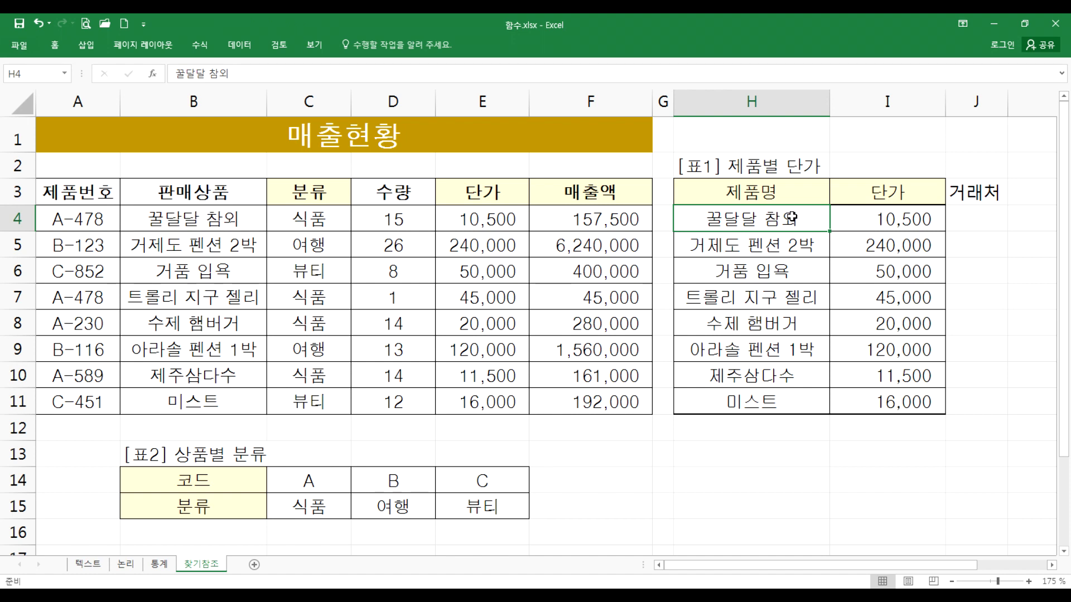
click(992, 286)
click(764, 223)
click(979, 219)
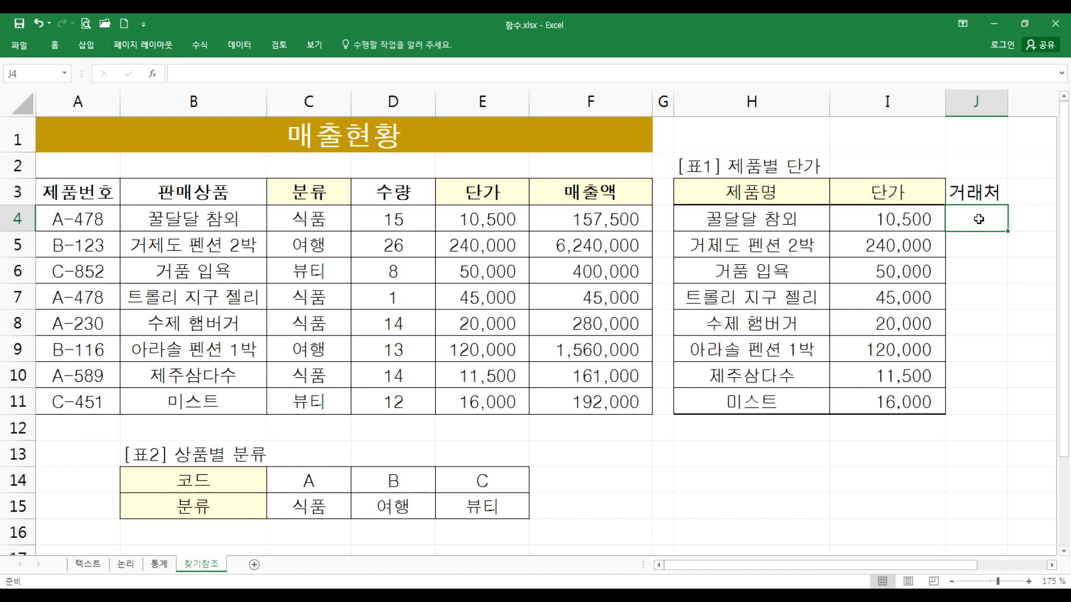
drag(778, 189, 971, 407)
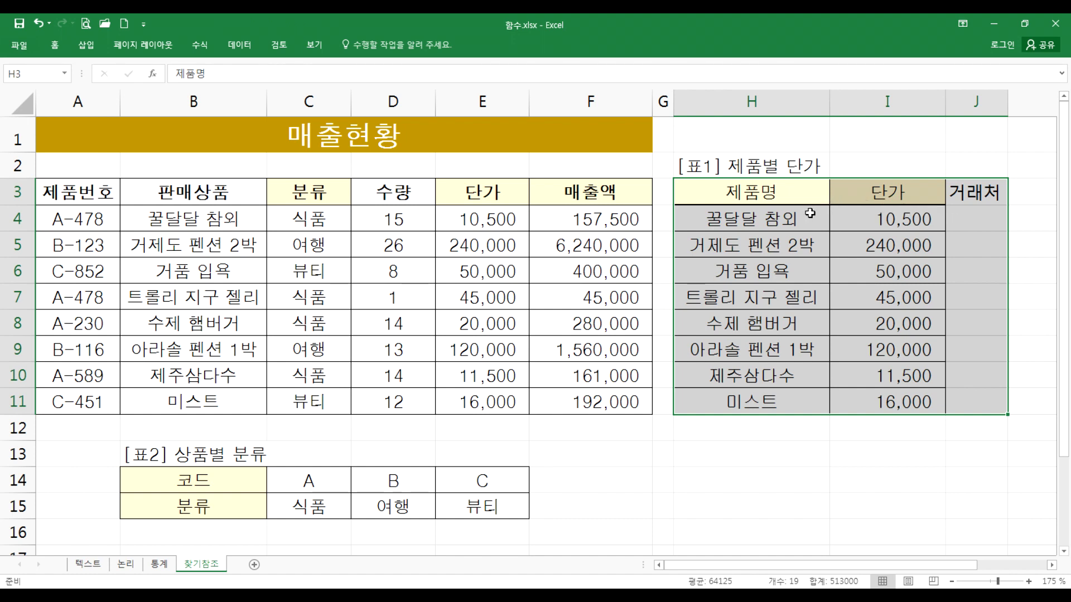
click(786, 221)
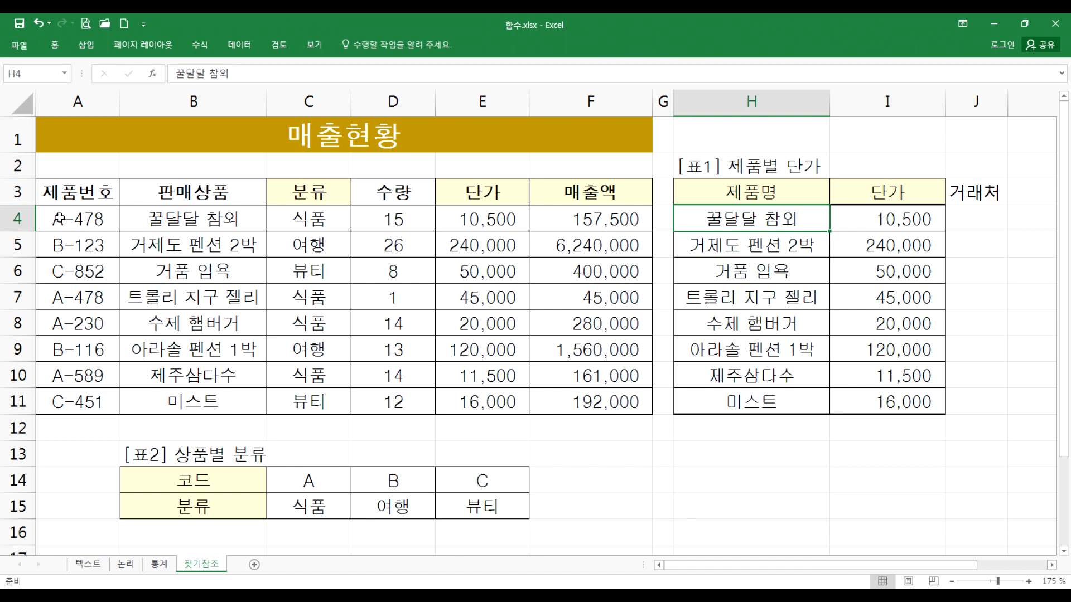
Compare product code A-478 with its product name 꿀달달 참외 in row 4.
click(88, 218)
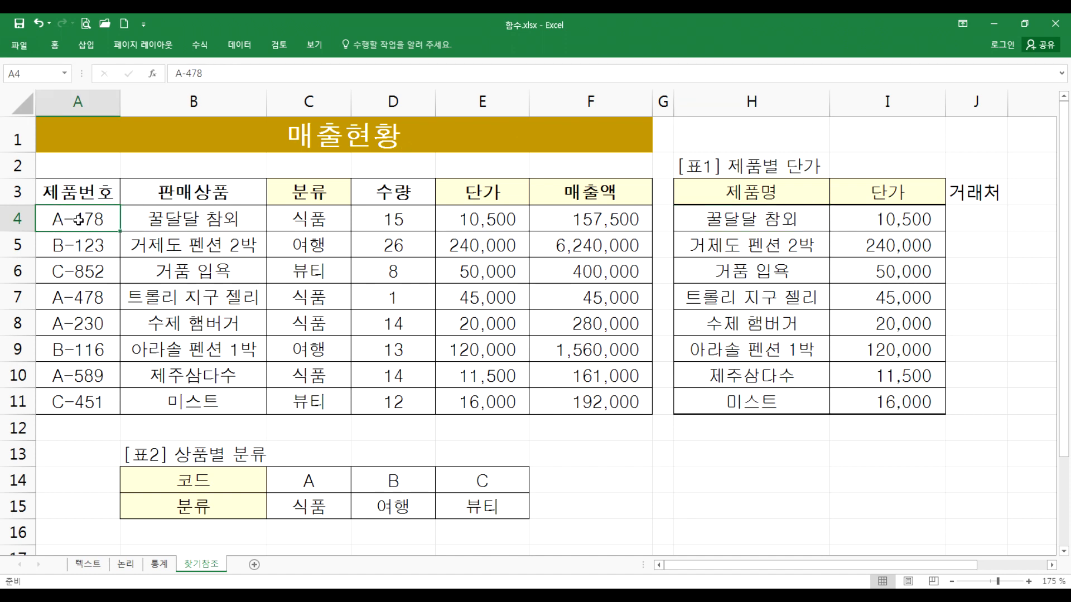
click(148, 221)
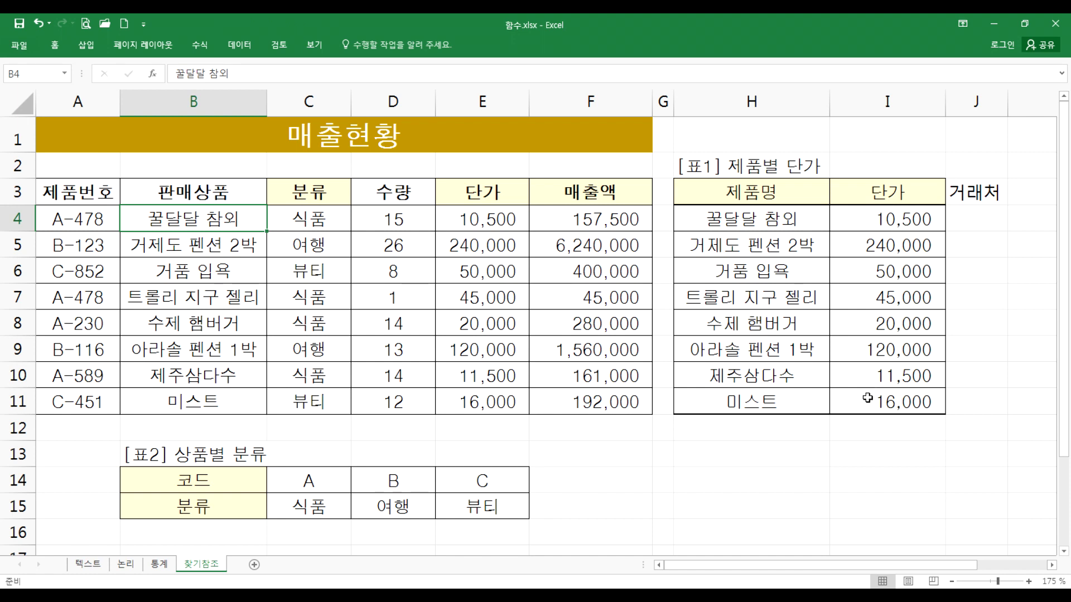
click(82, 215)
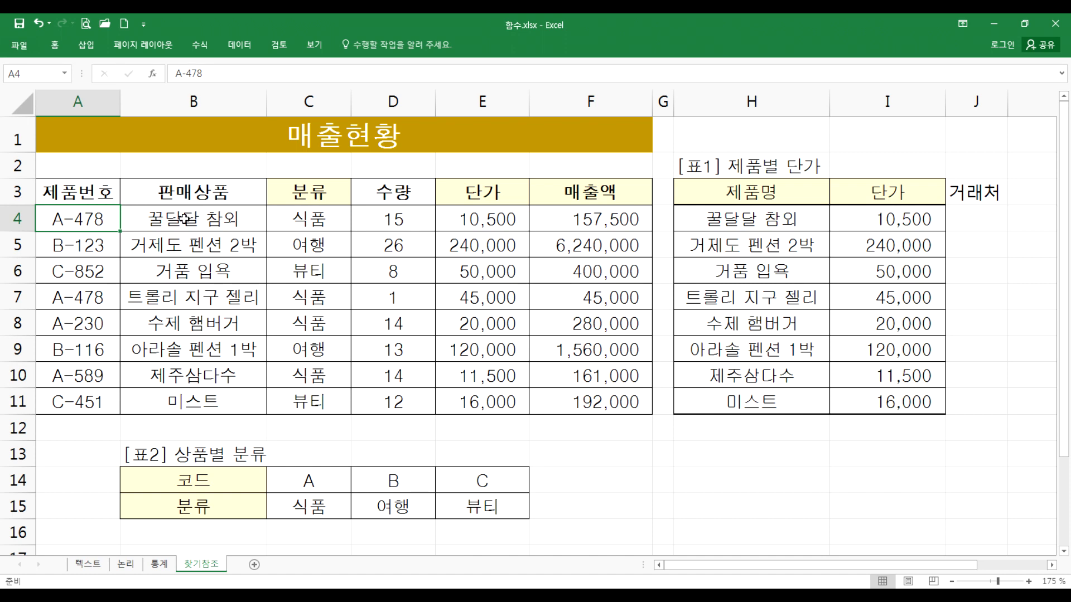
click(184, 218)
click(92, 218)
click(171, 218)
click(91, 218)
click(177, 218)
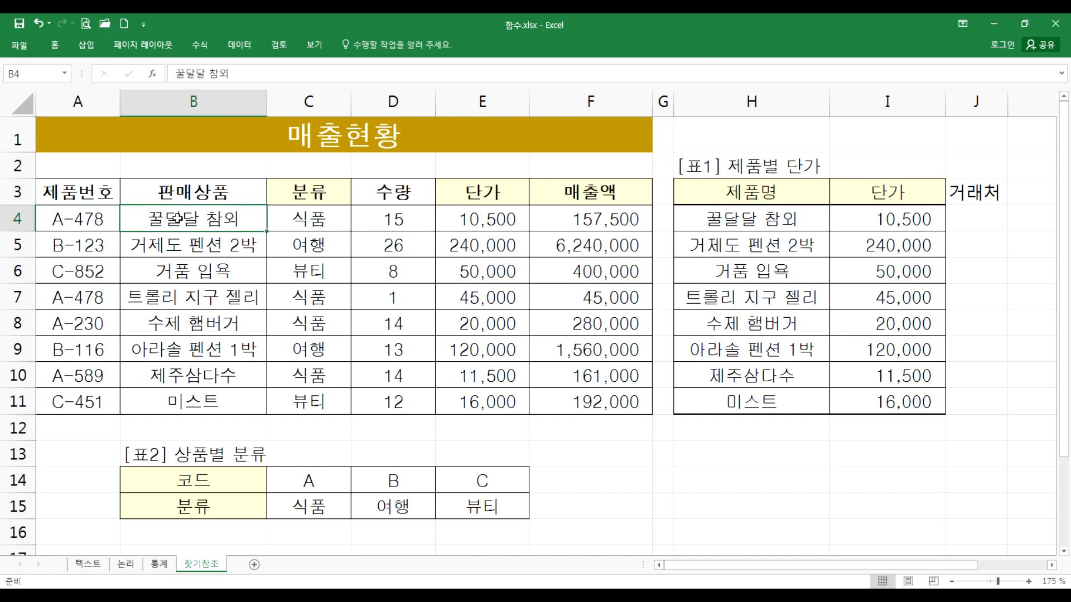
click(84, 219)
click(166, 219)
click(93, 216)
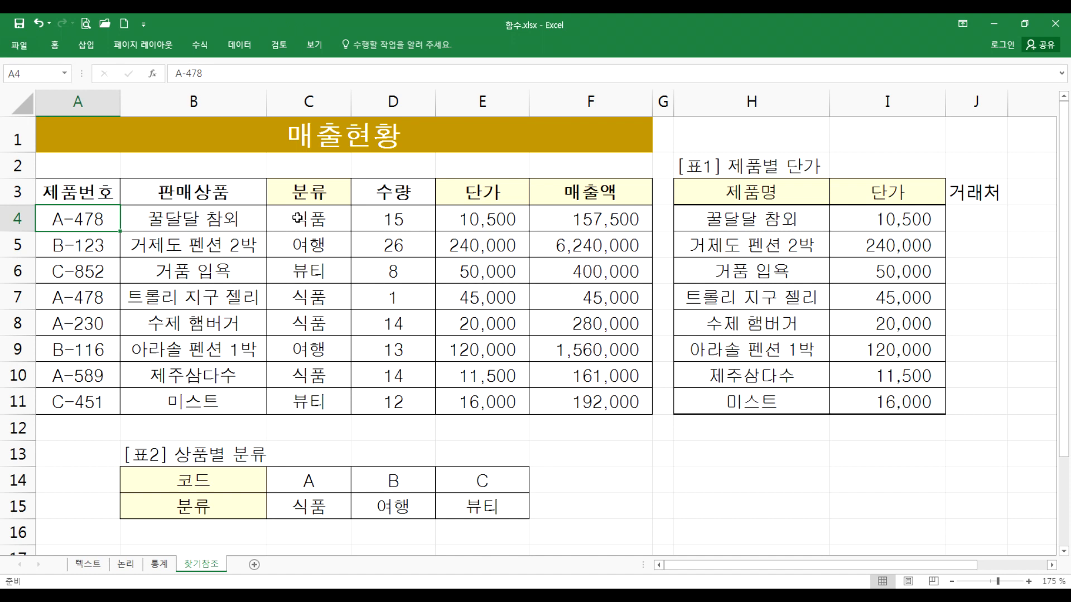
Select the codes and categories of table [표2], then open 혼자풀기(7장).xlsx.
drag(299, 479, 471, 506)
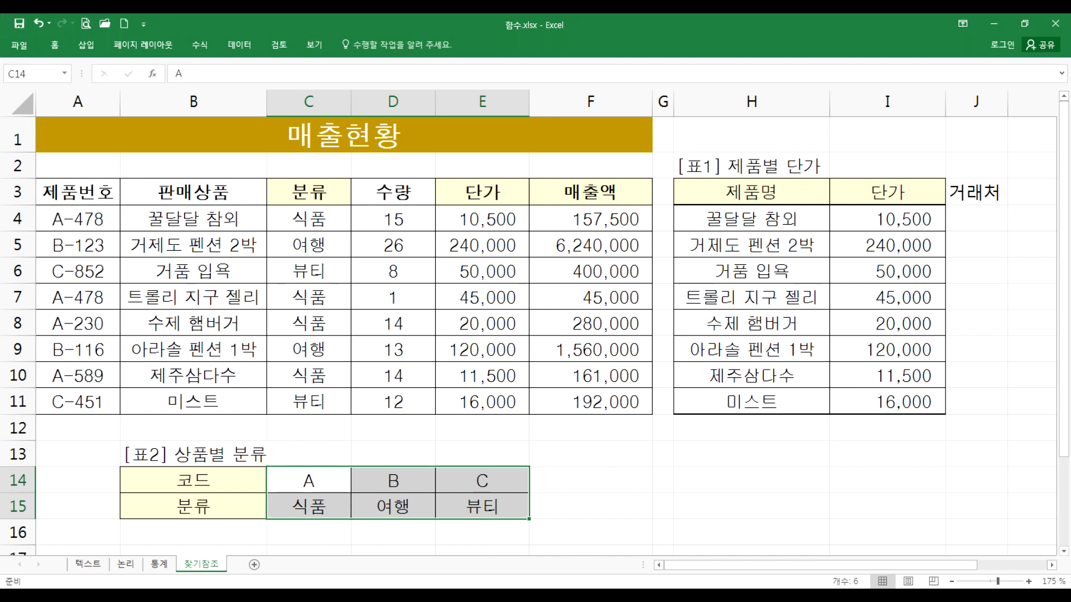
key(alt+Tab)
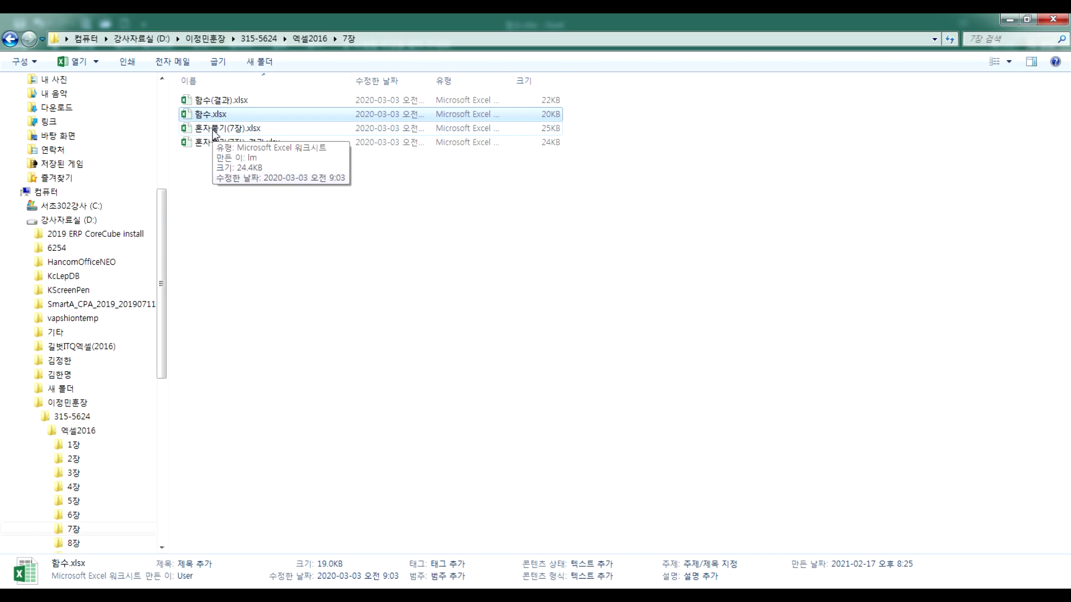
double_click(213, 129)
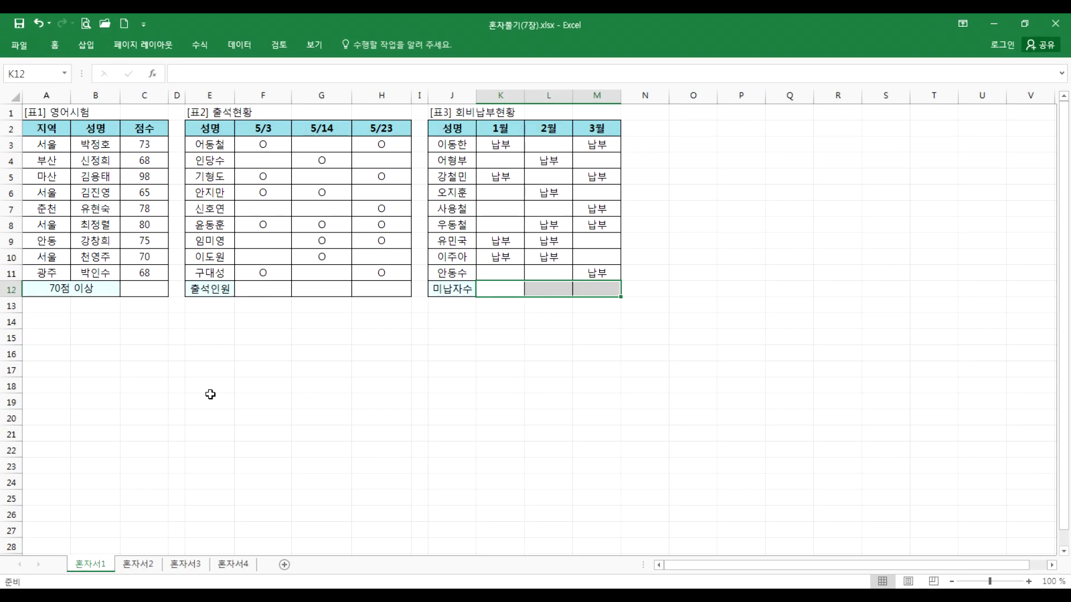
click(140, 565)
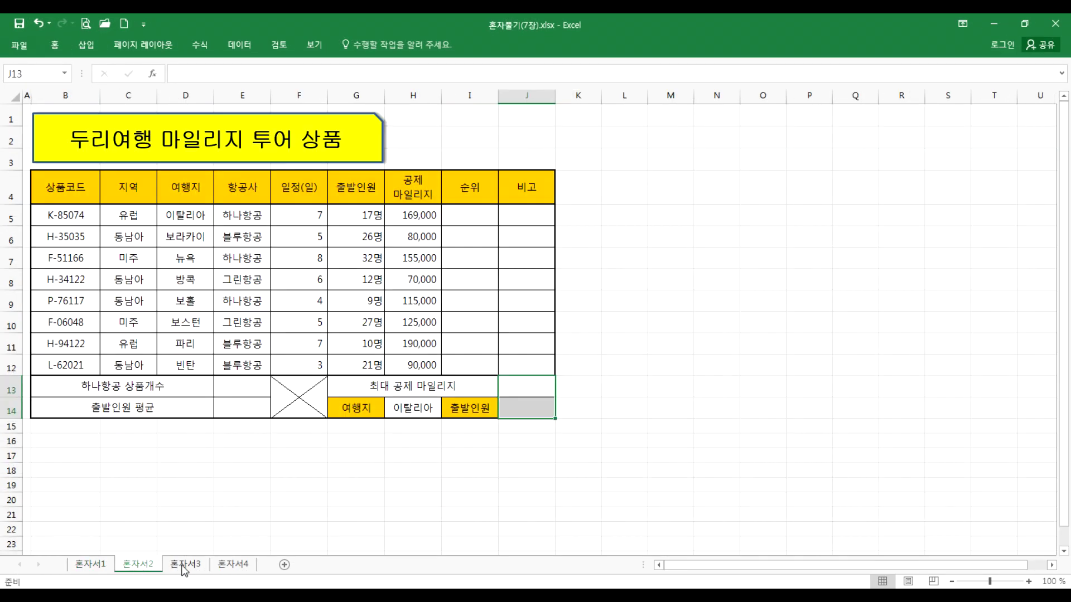
click(178, 565)
key(ctrl+Page_Down)
click(94, 565)
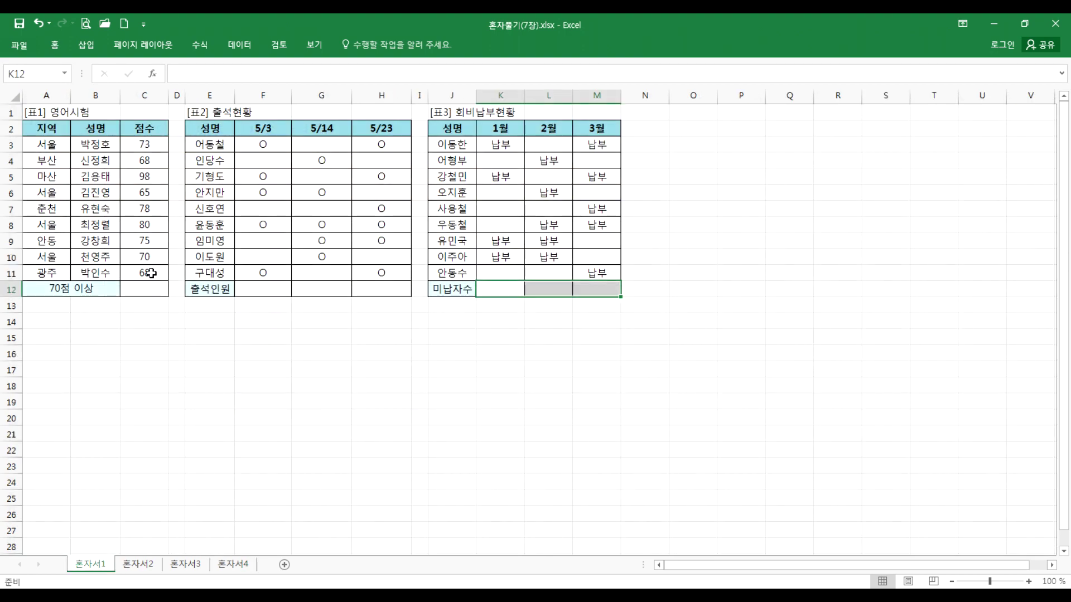
ctrl+scroll(54, 161, up, 3)
scroll(45, 144, up, 1)
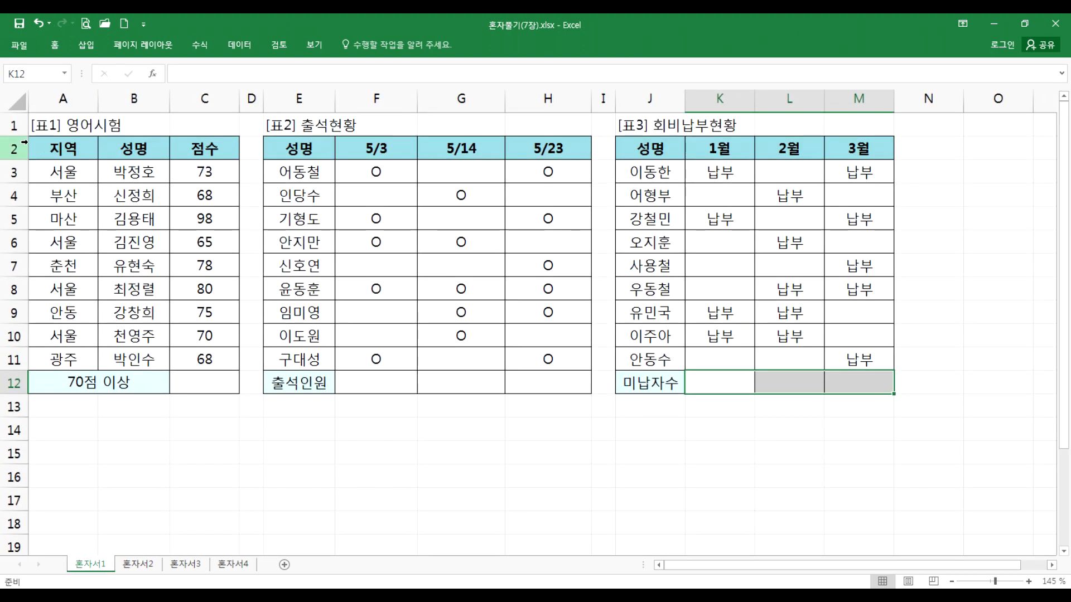
click(23, 143)
click(50, 142)
ctrl+scroll(51, 148, up, 4)
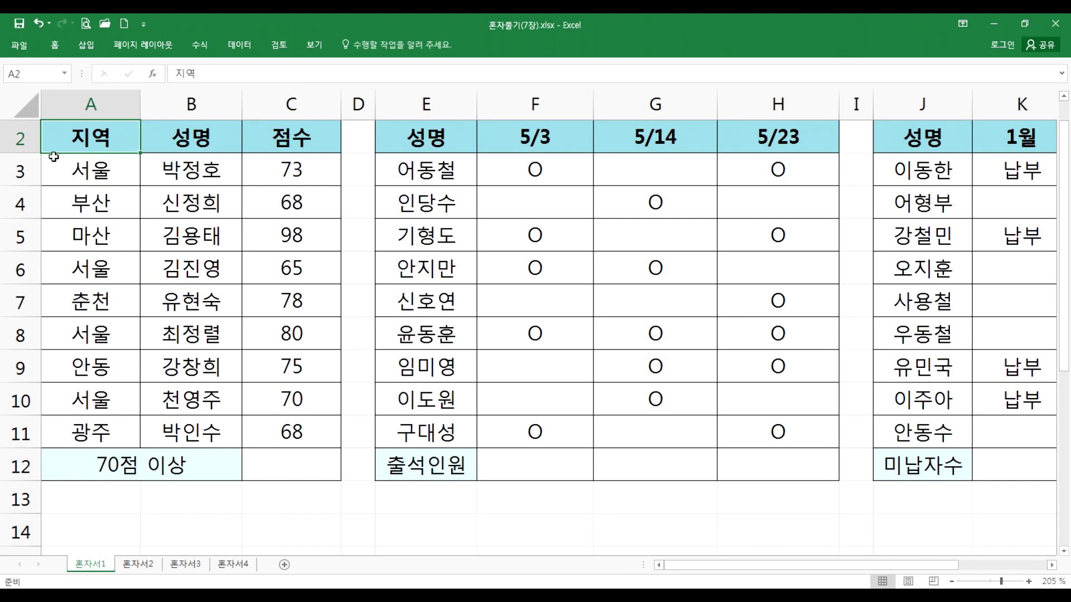
ctrl+scroll(53, 156, down, 1)
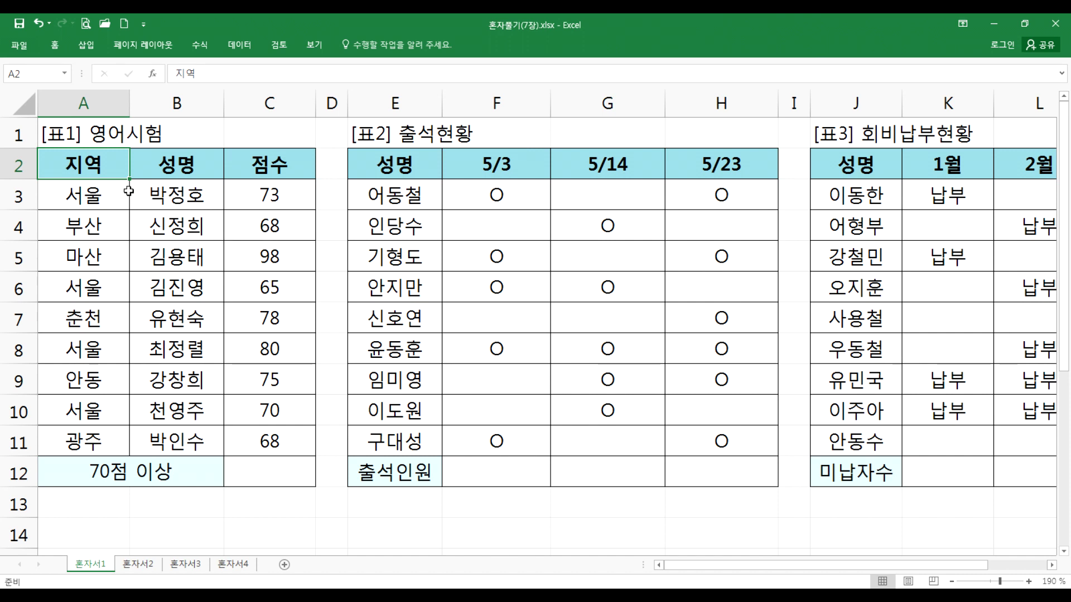
click(240, 463)
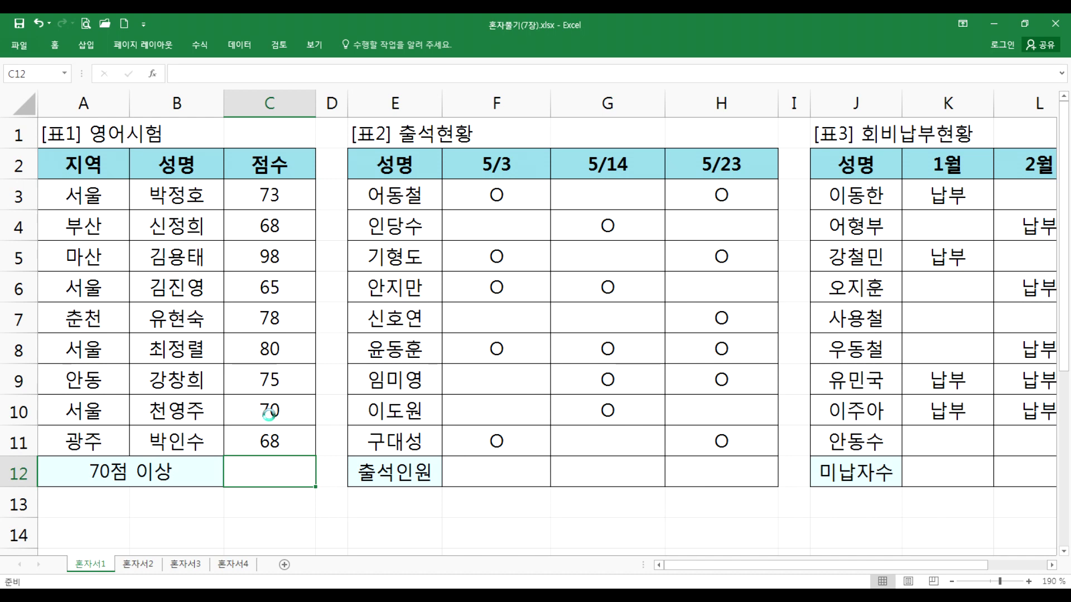
scroll(269, 412, down, 4)
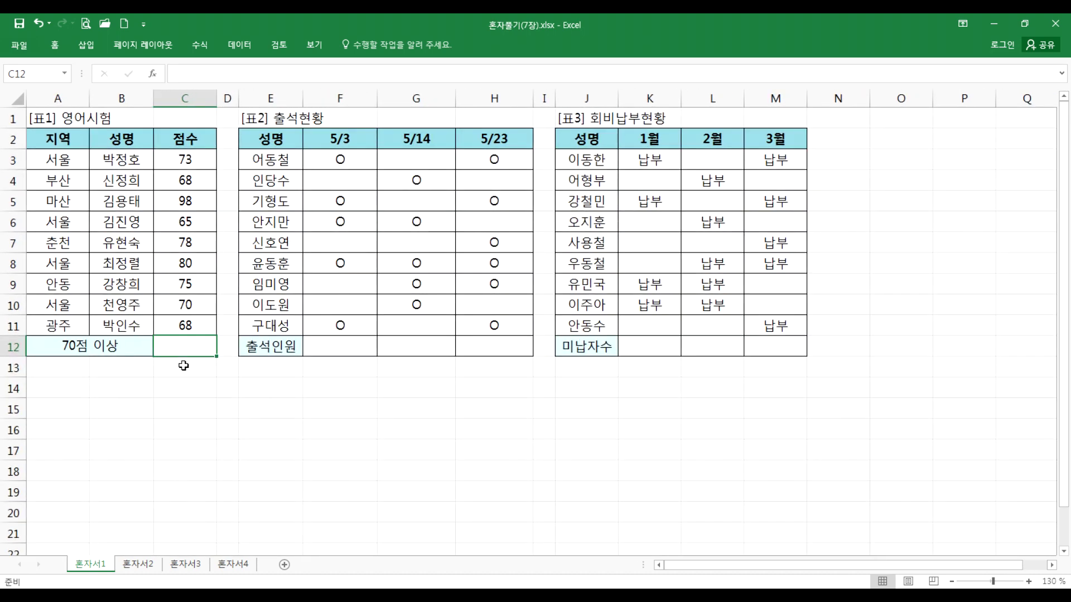
scroll(183, 351, up, 2)
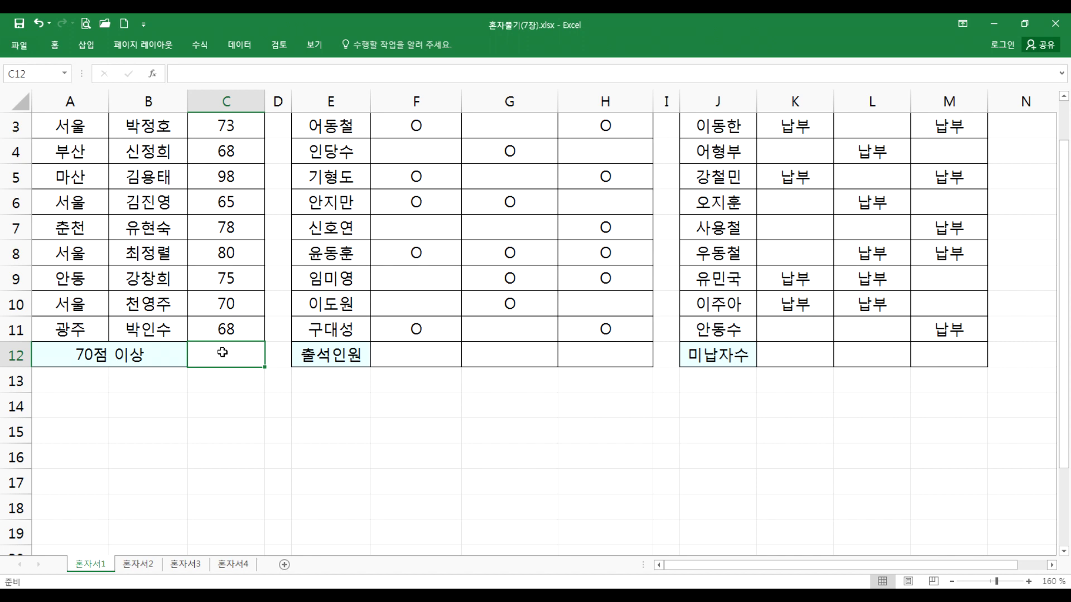
scroll(224, 351, up, 1)
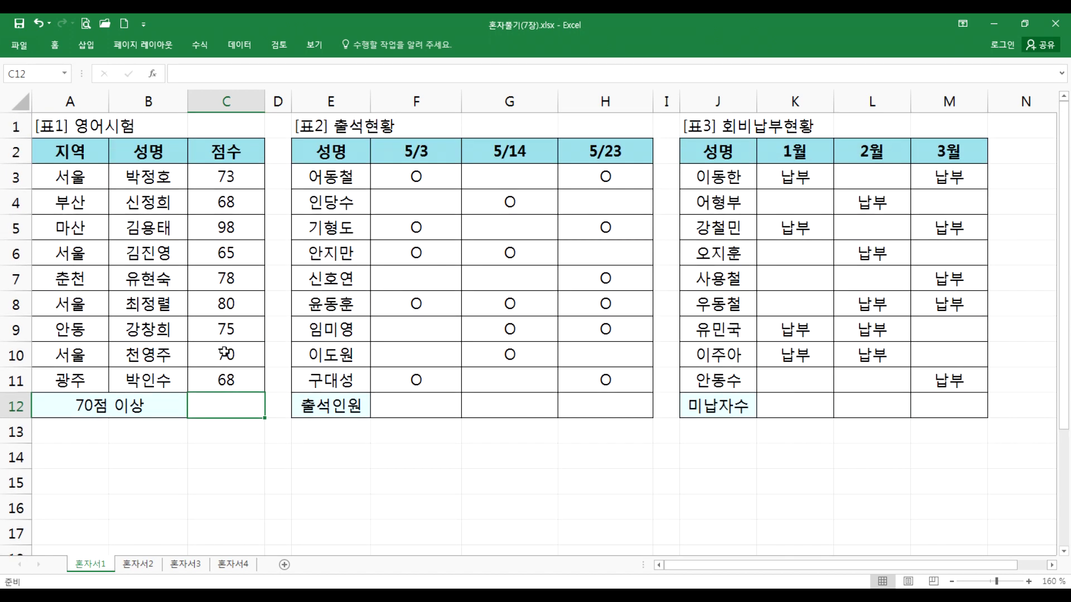
Enter =COUNTIF(C3:C11,">=70") in C12 to count scores of 70 or more.
text(=)
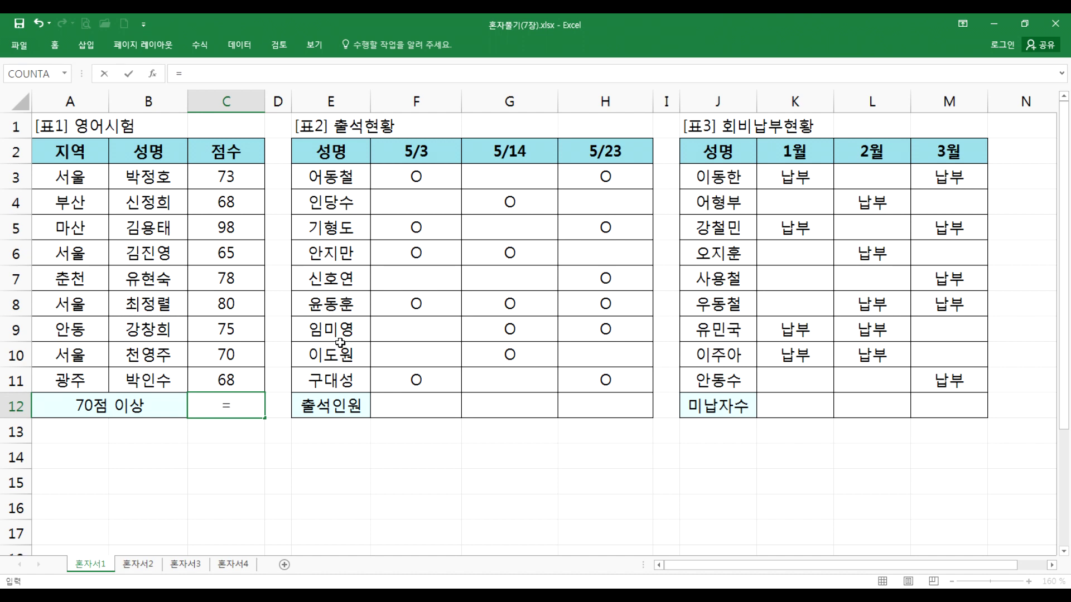
text(COUNT)
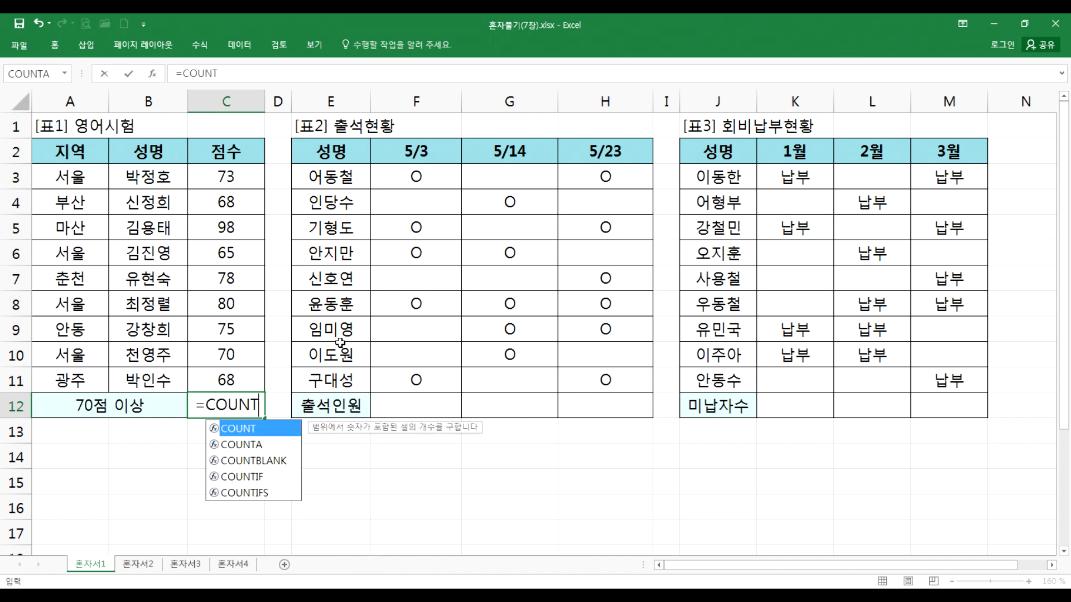
text(IF()
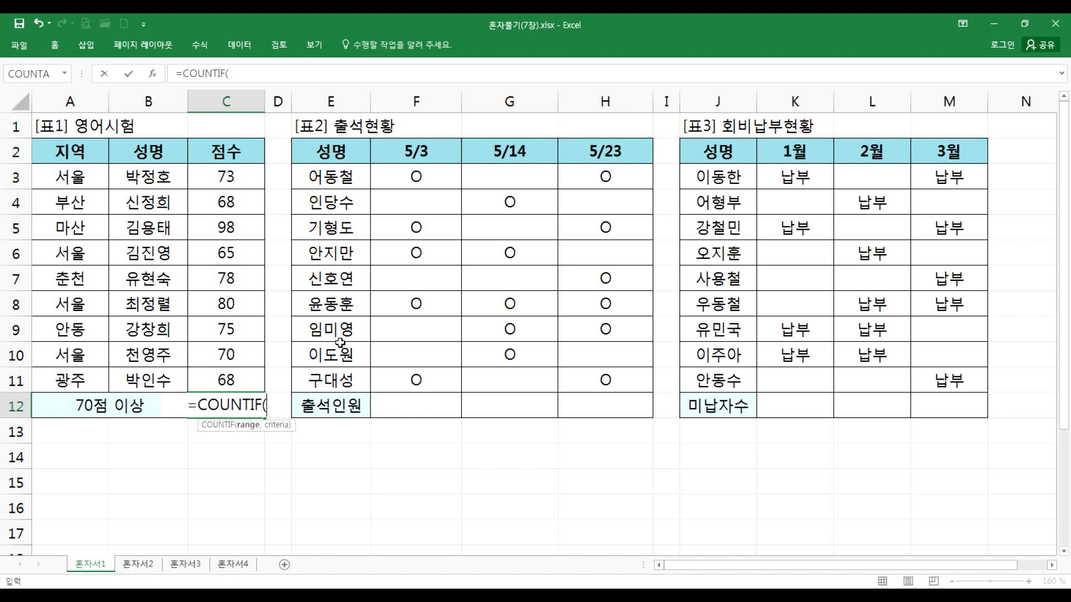
drag(222, 171, 219, 379)
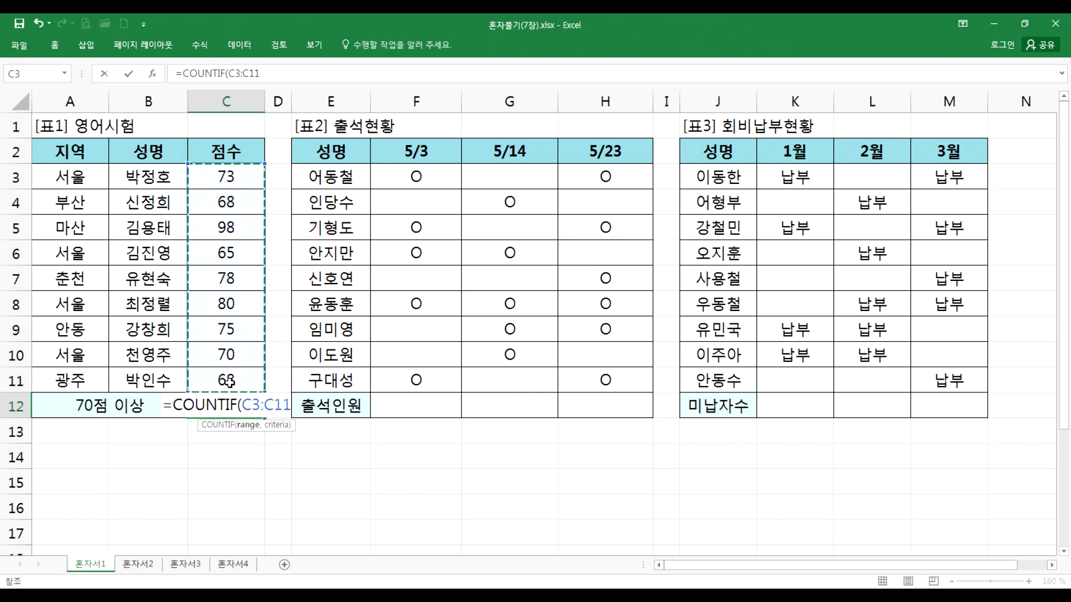
text(,)
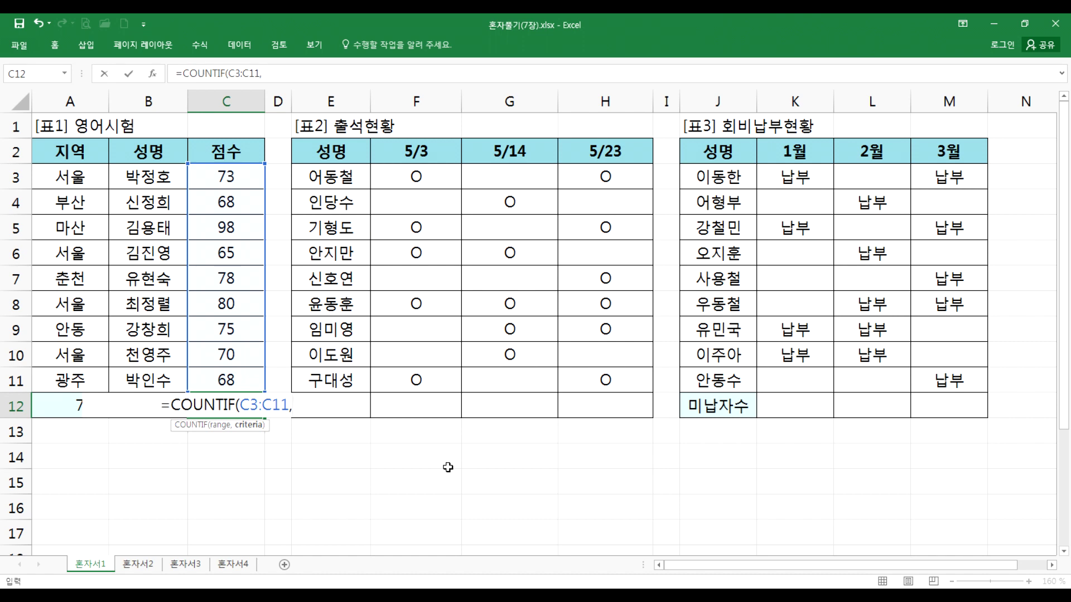
text(")
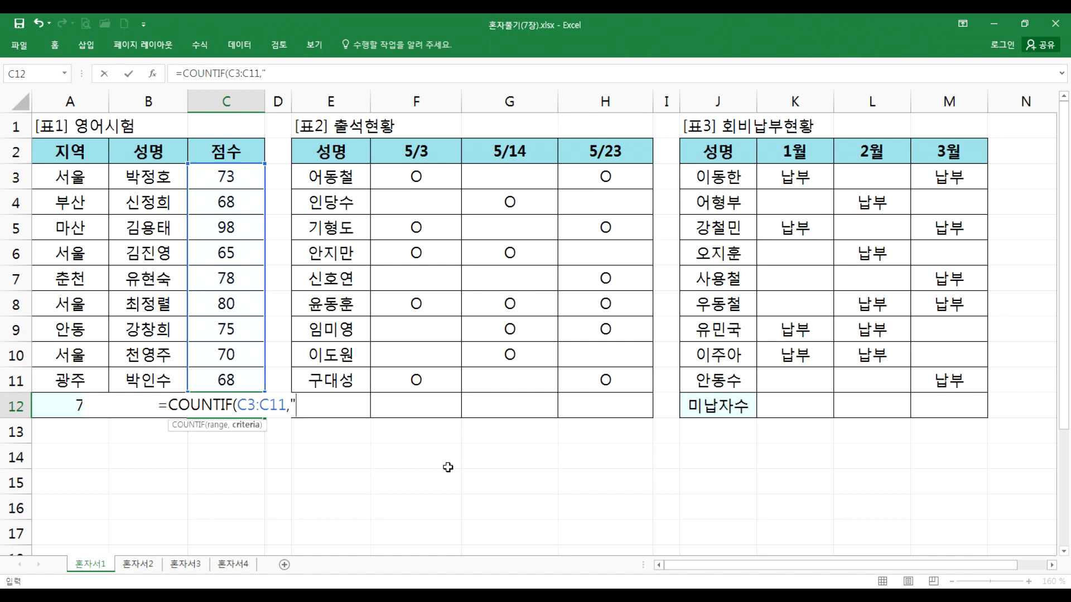
text(>=)
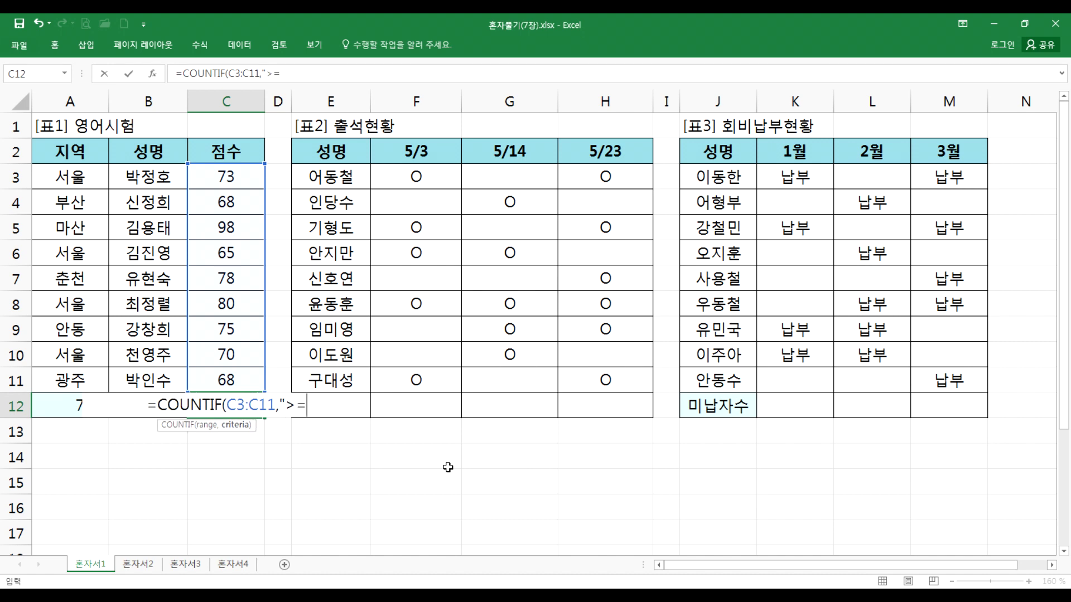
text(70")
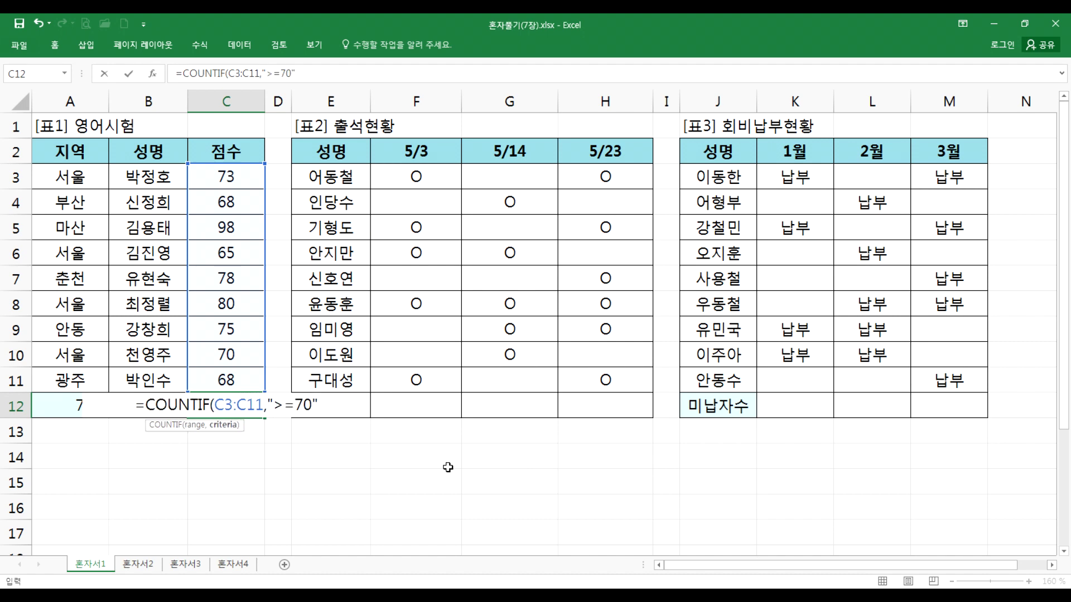
key(Return)
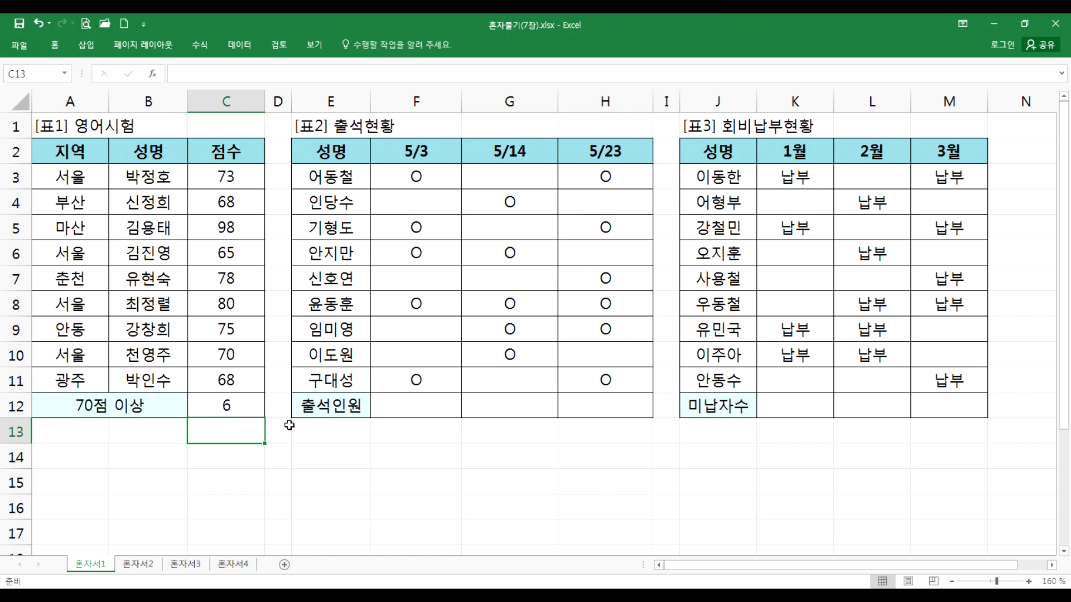
Copy C12's COUNTIF formula and switch to the Notepad notes.
double_click(237, 406)
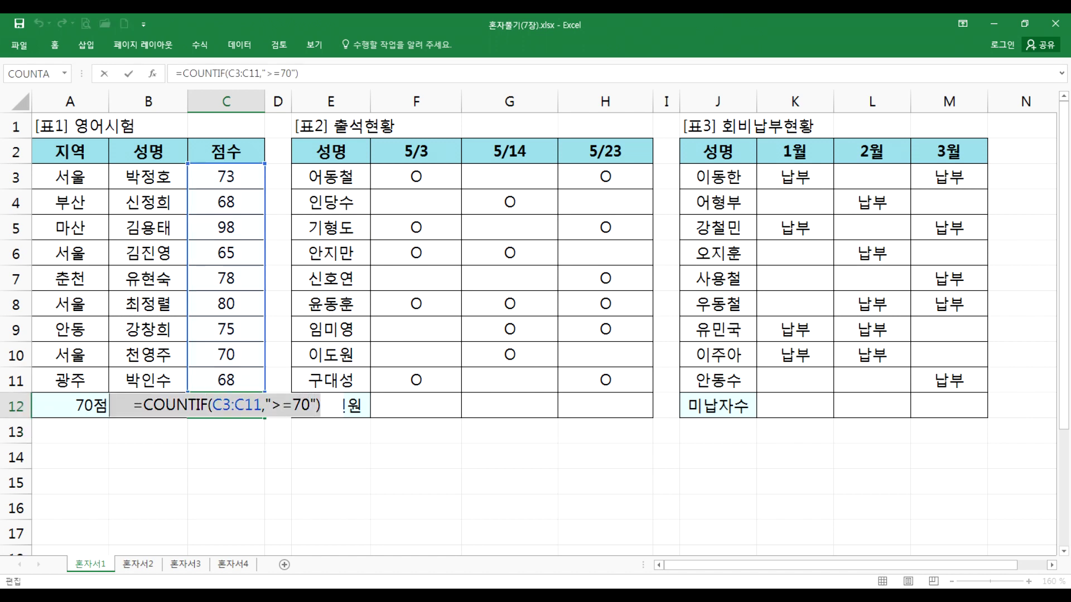
key(ctrl+c)
key(alt+Tab)
scroll(112, 488, down, 2)
Paste the COUNTIF formula on a new line, followed by '70점 이상의 수'.
click(64, 282)
key(ctrl+v)
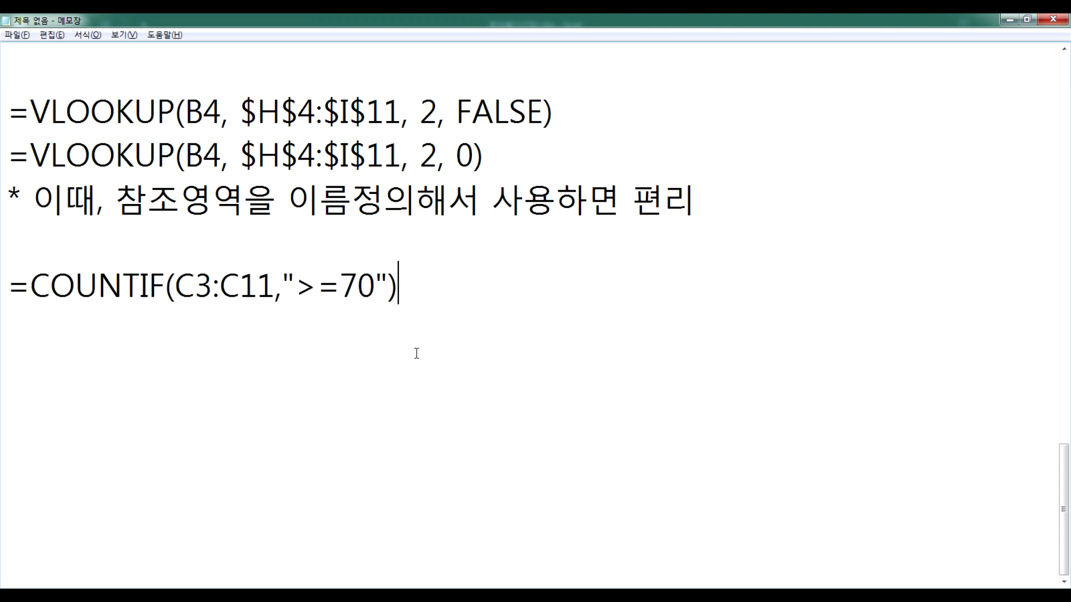
text(0)
key(BackSpace)
text(70ㅈ)
text(점 이상의)
text( 수)
key(Return)
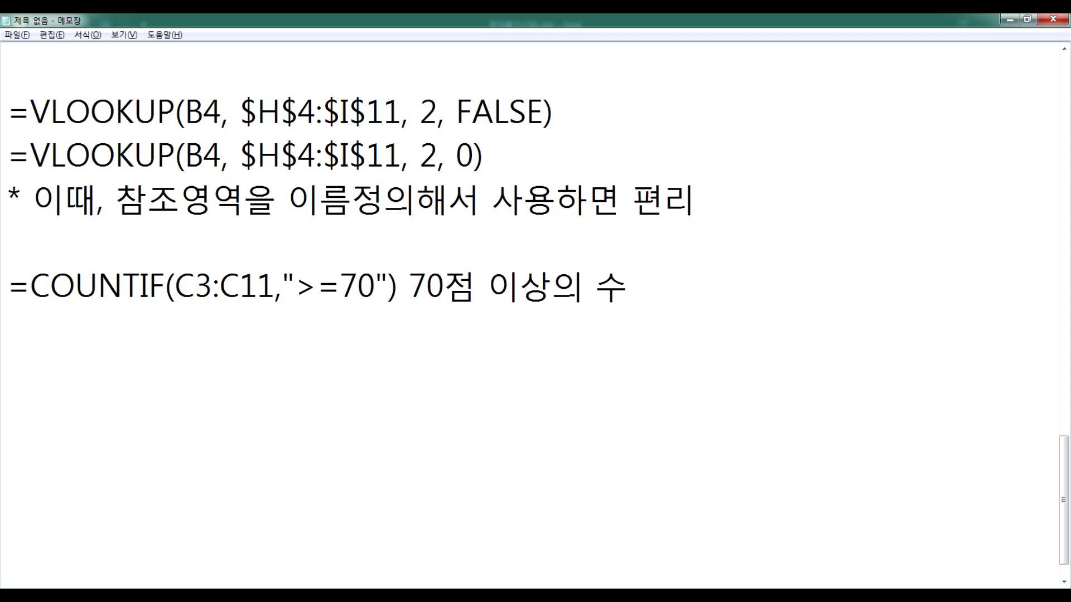
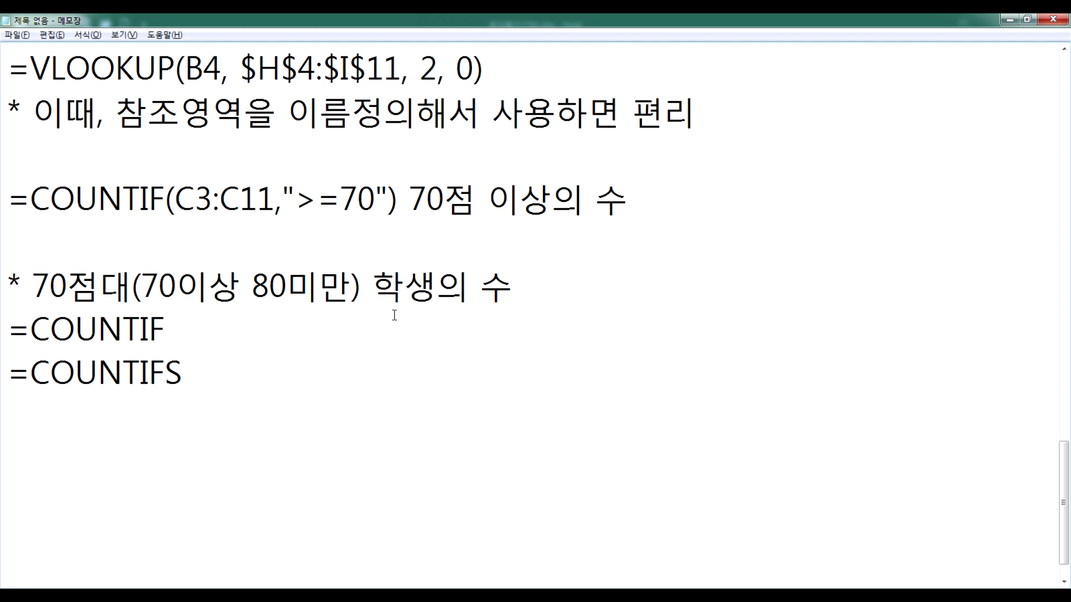
Enter the label 70점대 in cell A13.
key(alt+Tab)
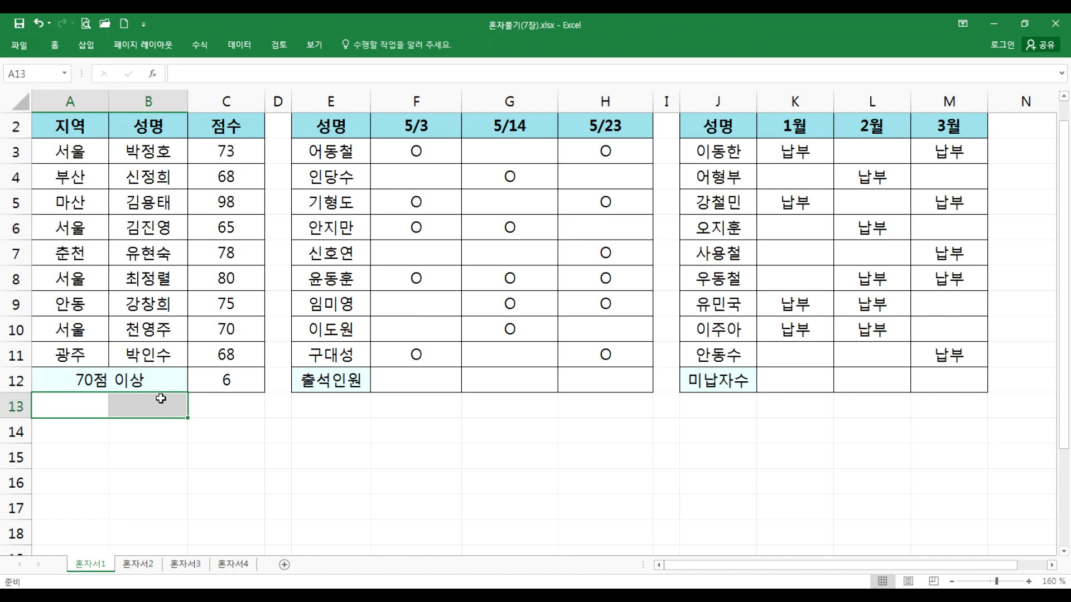
text(70WHA)
key(BackSpace)
key(BackSpace)
key(BackSpace)
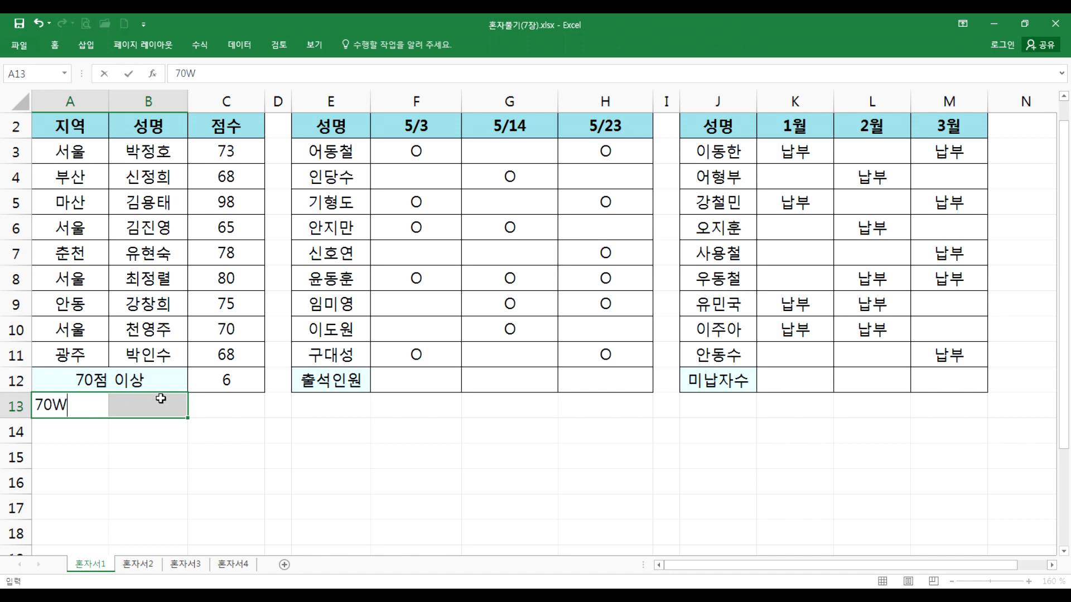
text(점대)
key(Tab)
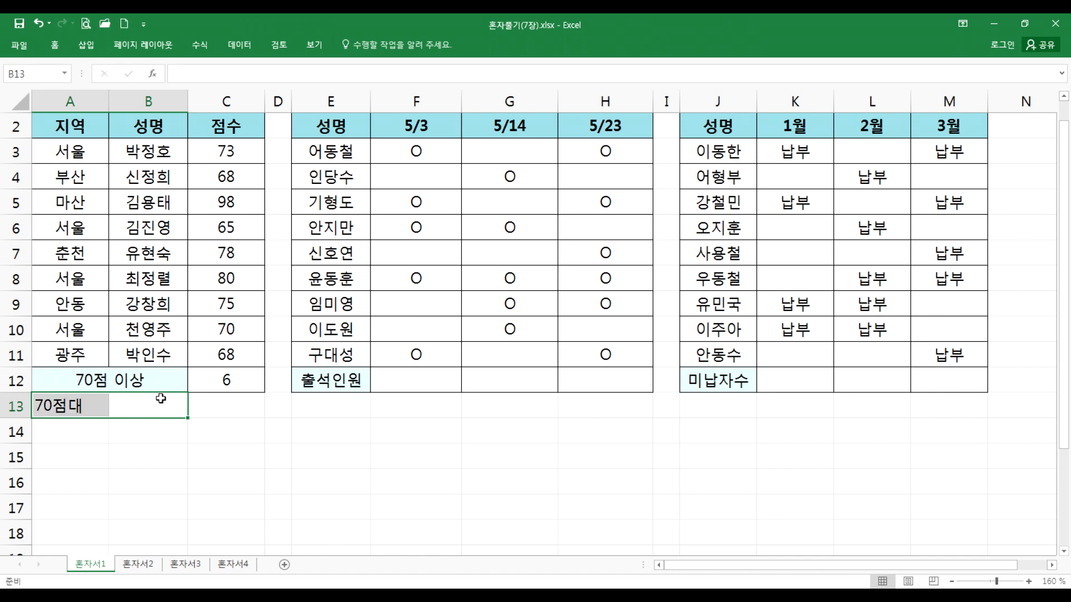
Copy the 70점 이상 label's formatting onto A13:B13 with Format Painter.
click(87, 380)
key(alt+Tab)
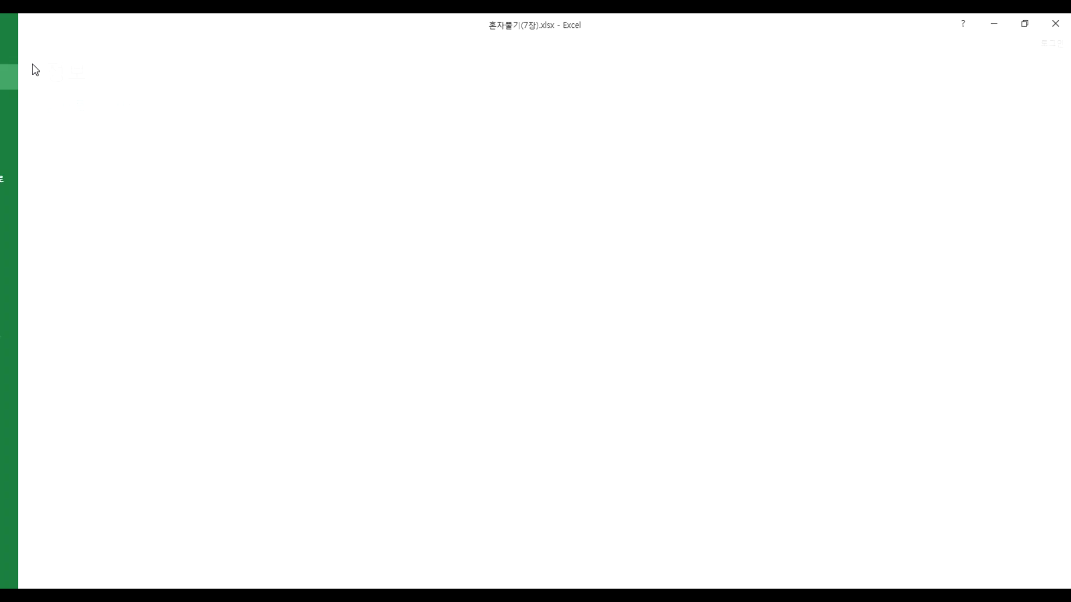
key(alt+Tab)
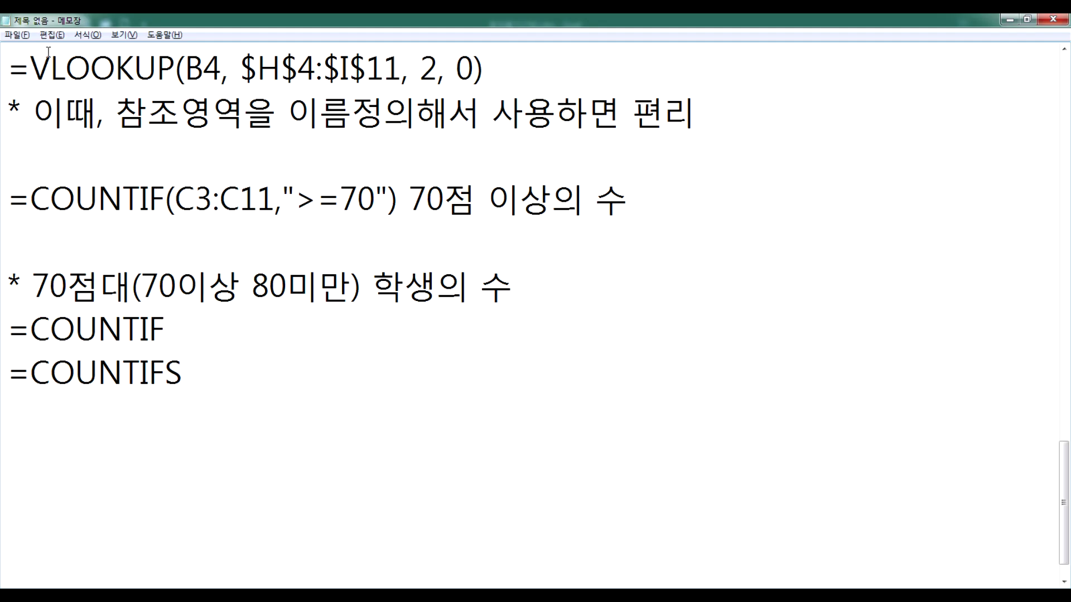
key(alt+Tab)
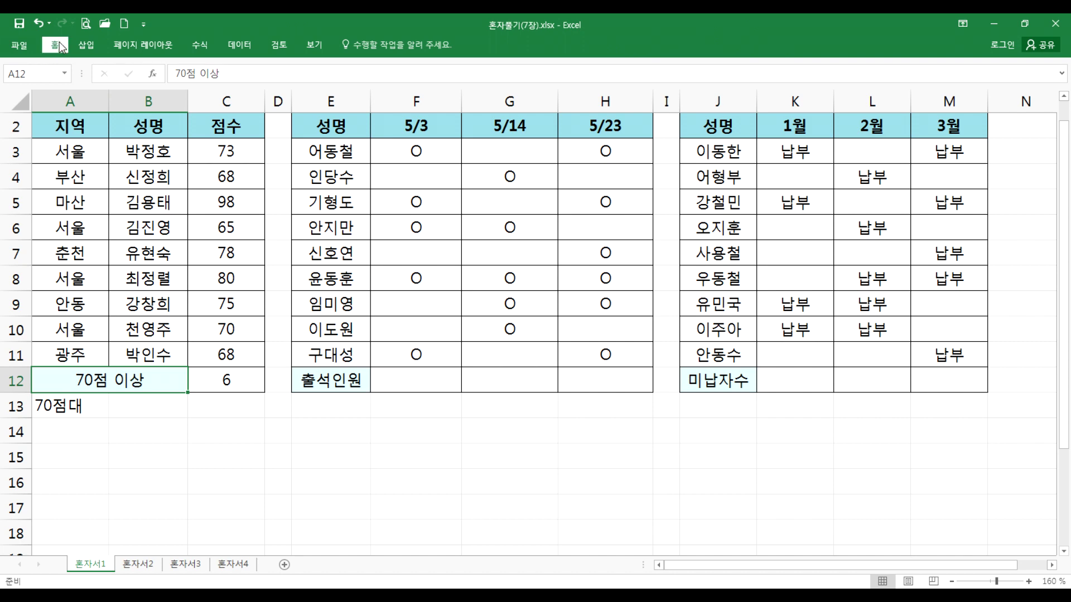
click(55, 45)
click(64, 93)
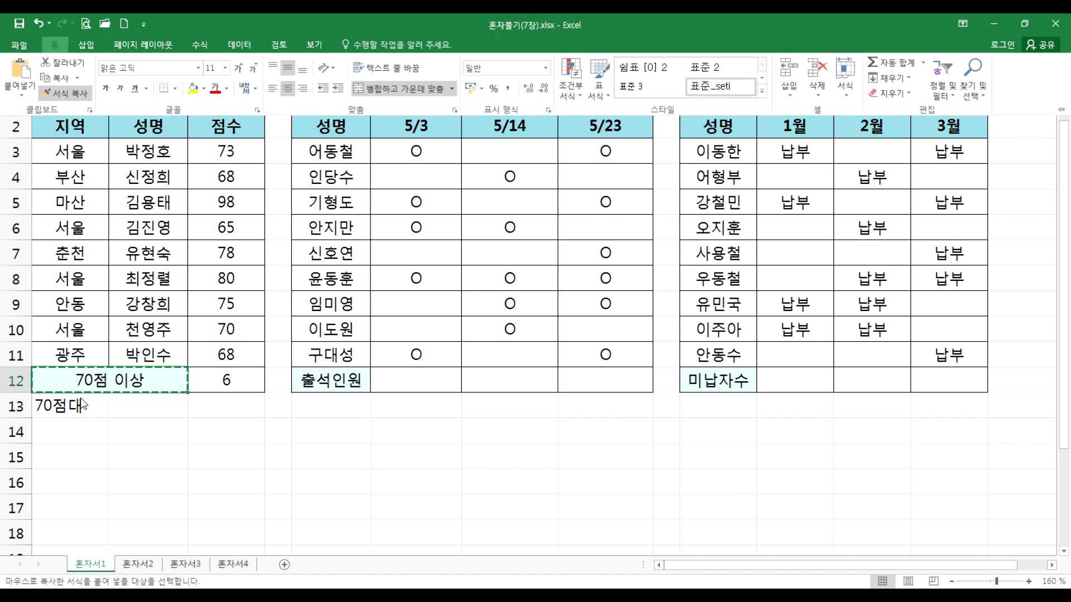
drag(84, 405, 153, 415)
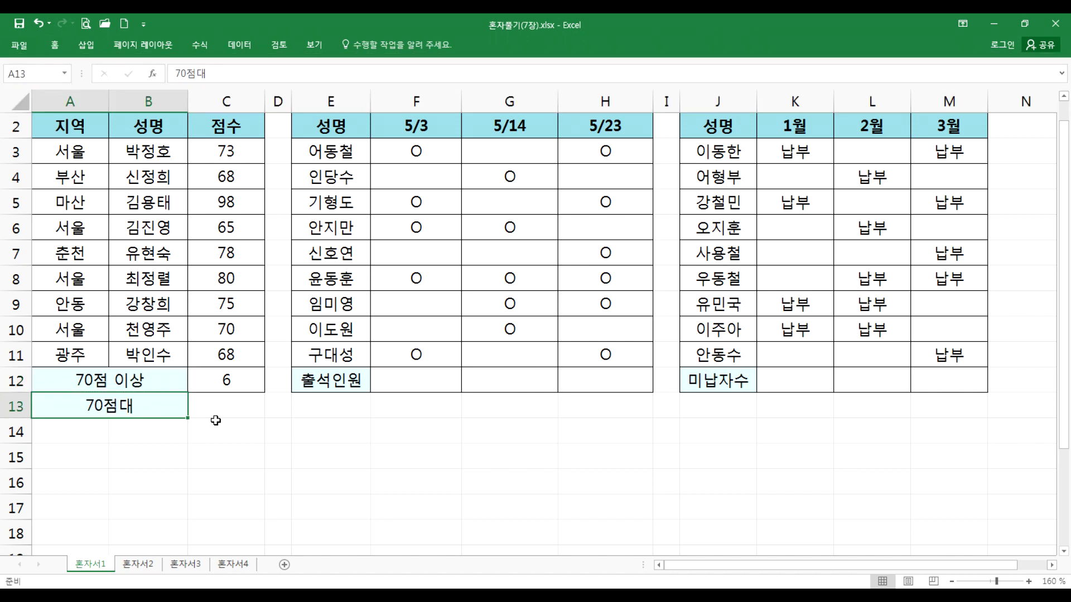
click(224, 411)
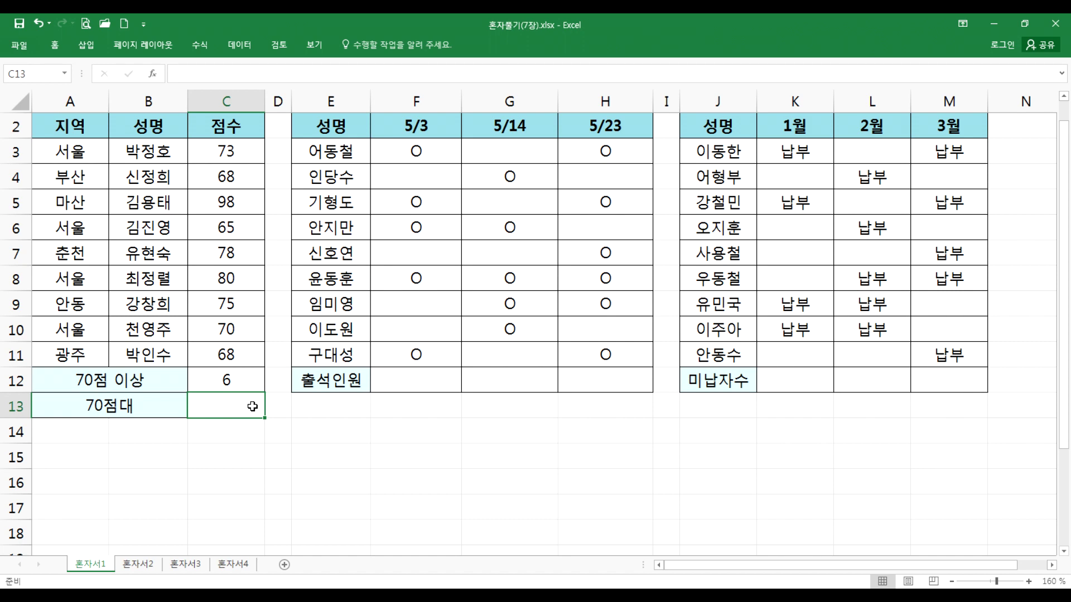
Review the 70s scores in column C and cancel an unfinished COUNTIF entry in C13.
click(220, 150)
double_click(219, 149)
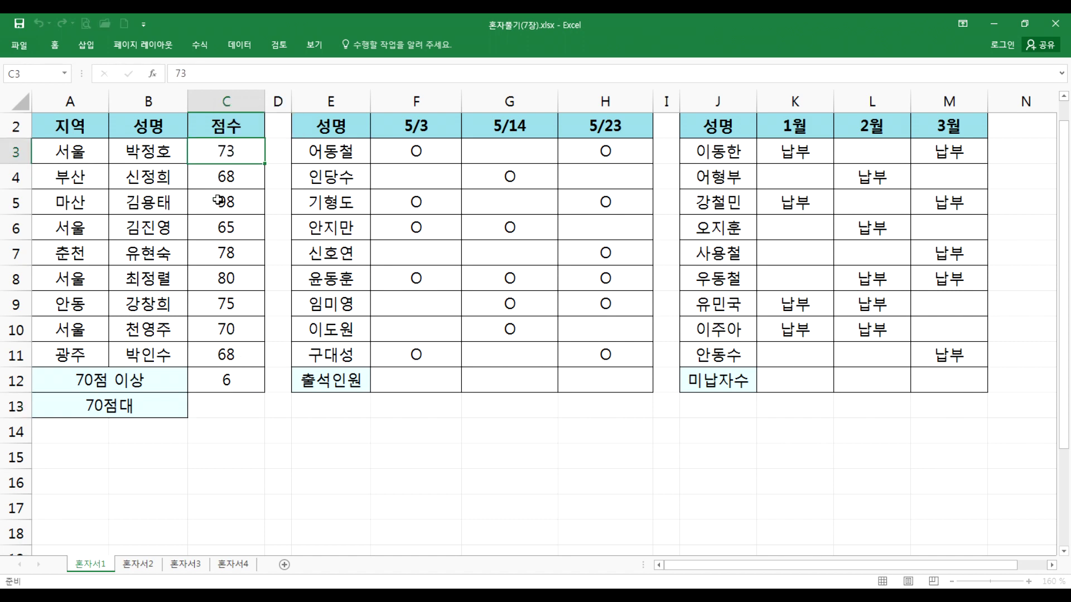
key(Escape)
click(209, 253)
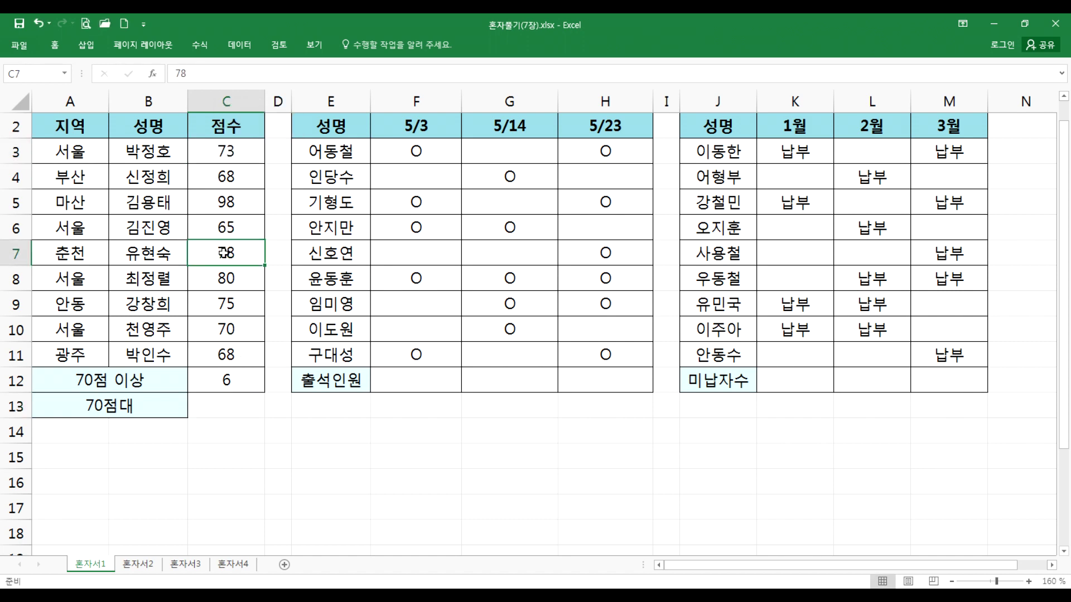
click(222, 303)
click(226, 326)
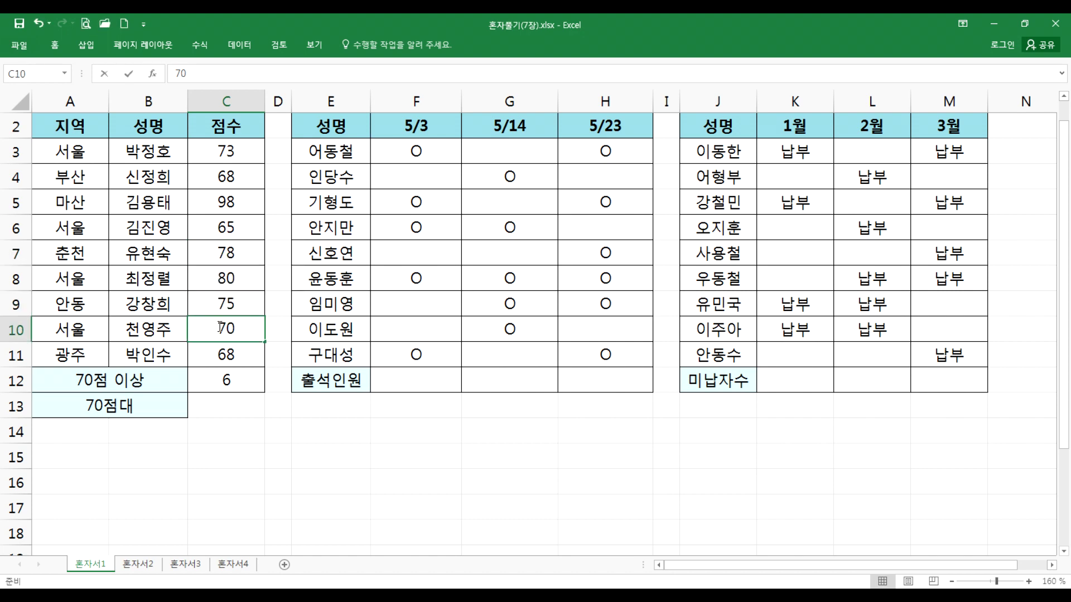
double_click(214, 327)
key(Escape)
click(223, 406)
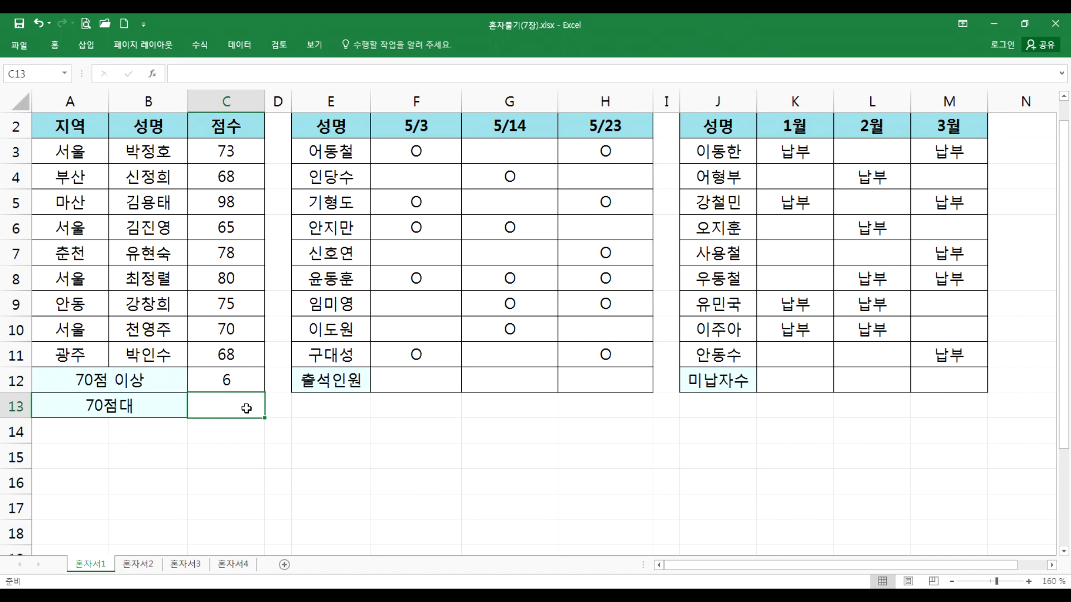
text(=채)
text(untif()
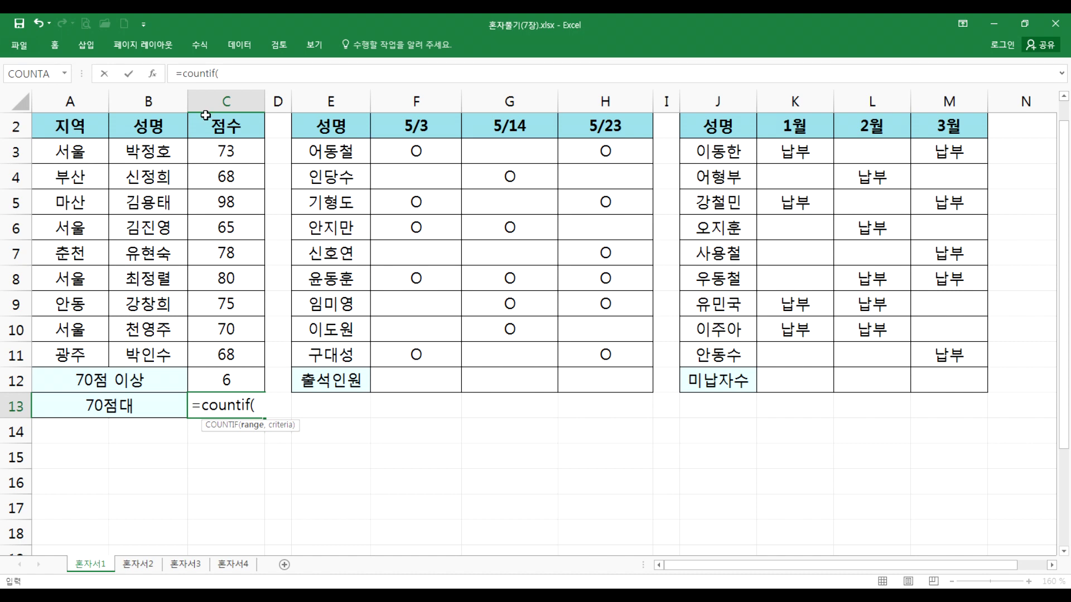
key(Escape)
Widen column D and fill =LEFT(C3,1) down from D3 to D11.
click(278, 155)
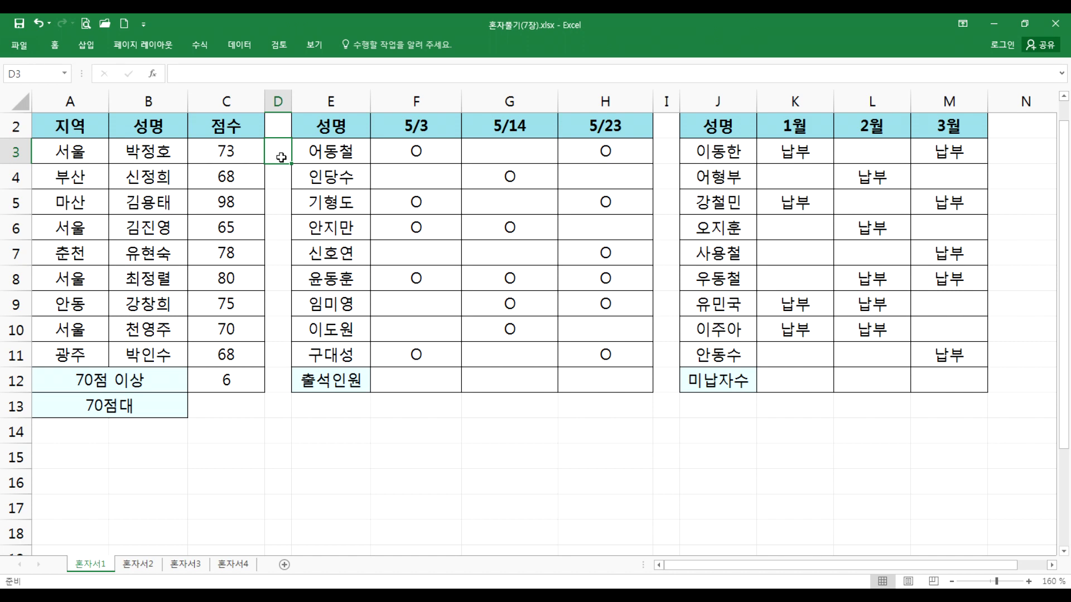
drag(291, 101, 322, 101)
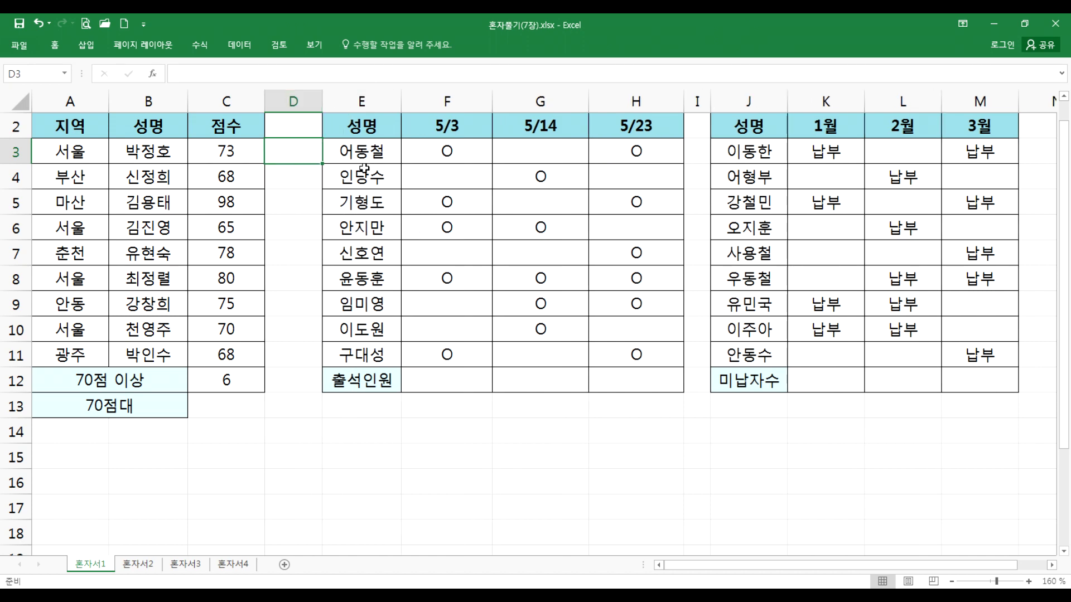
text(=LEFT()
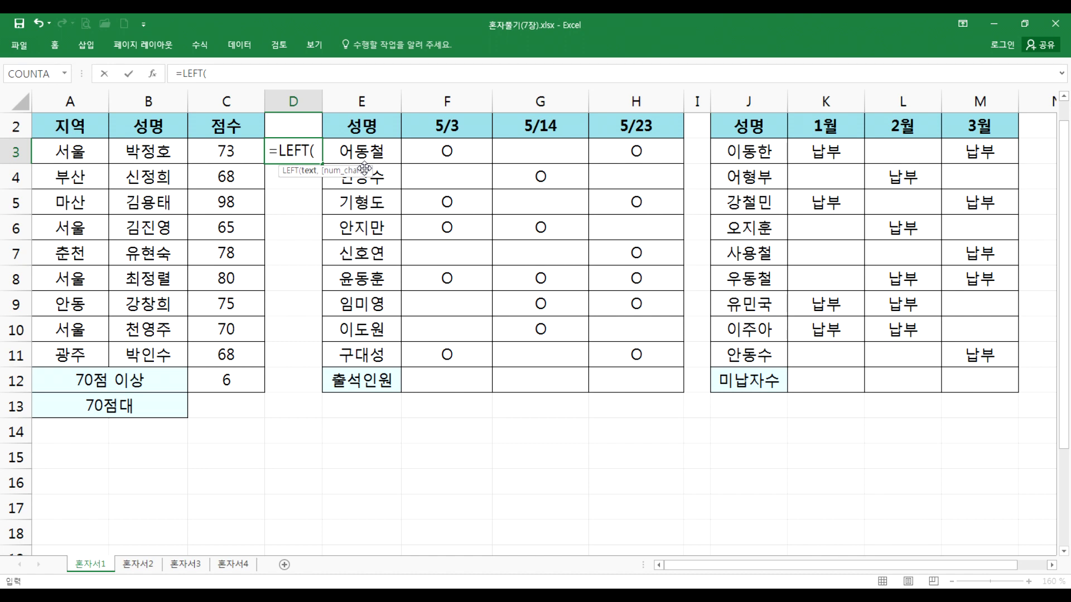
key(Left)
text(,1)
key(Return)
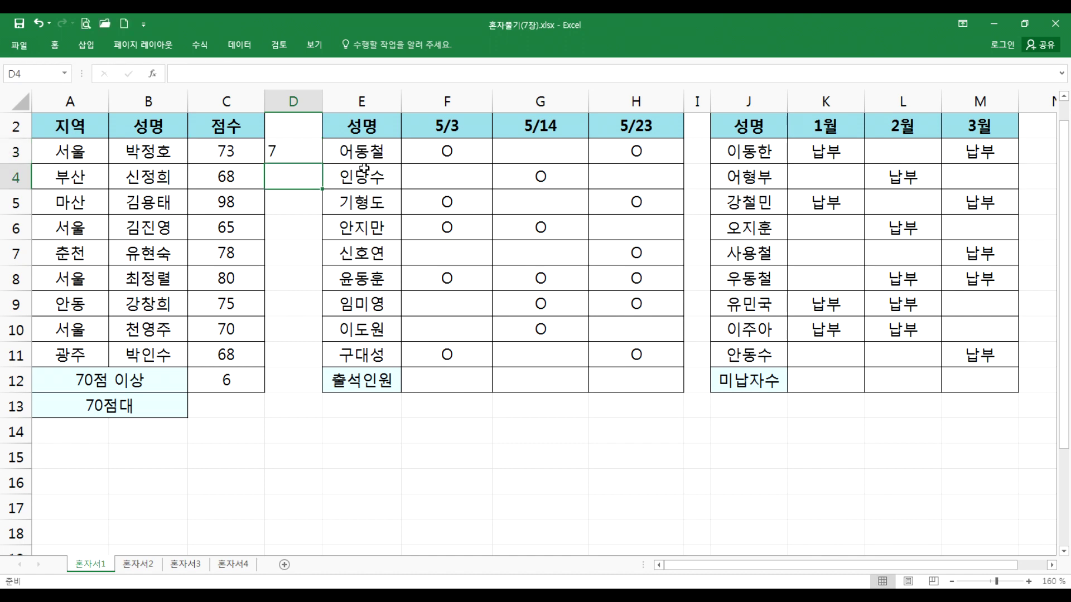
click(300, 152)
drag(323, 165, 313, 367)
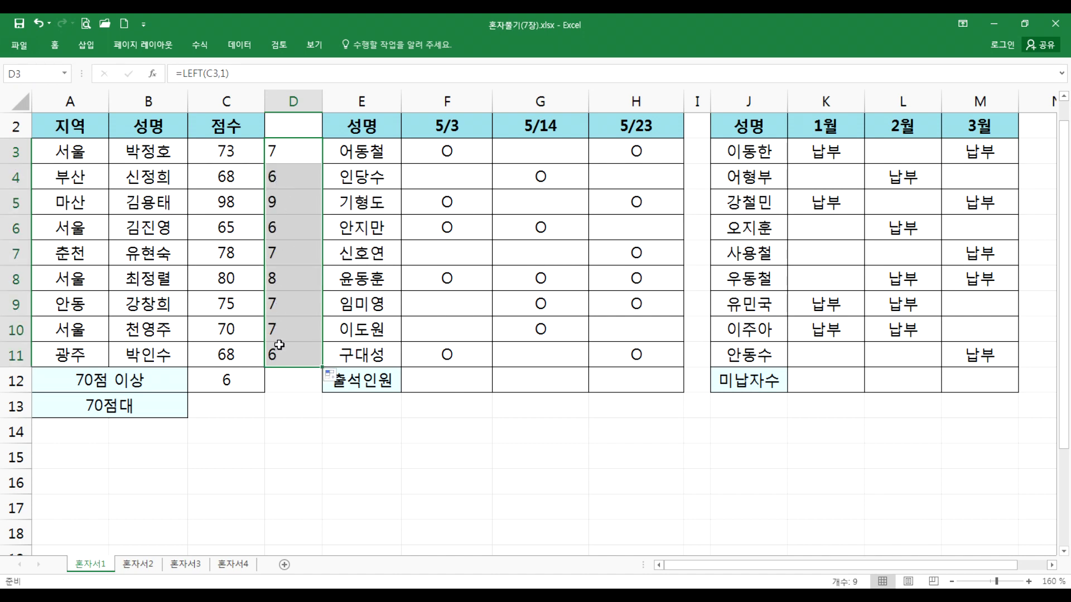
click(214, 407)
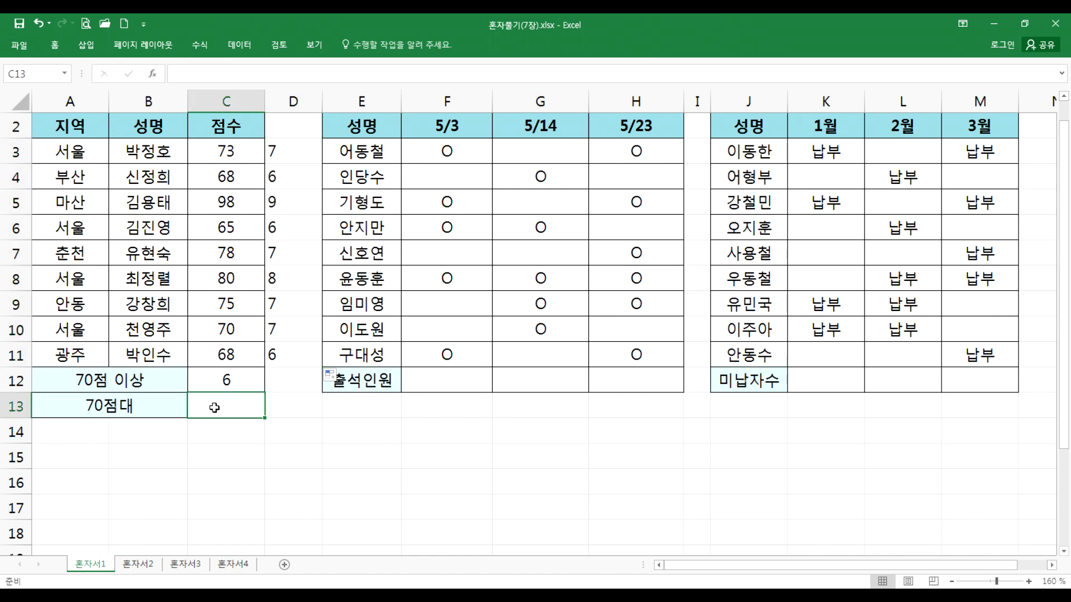
Enter =COUNTIF(D3:D11,"7") in C13 to count the 4 scores in the 70s.
text(=COUN)
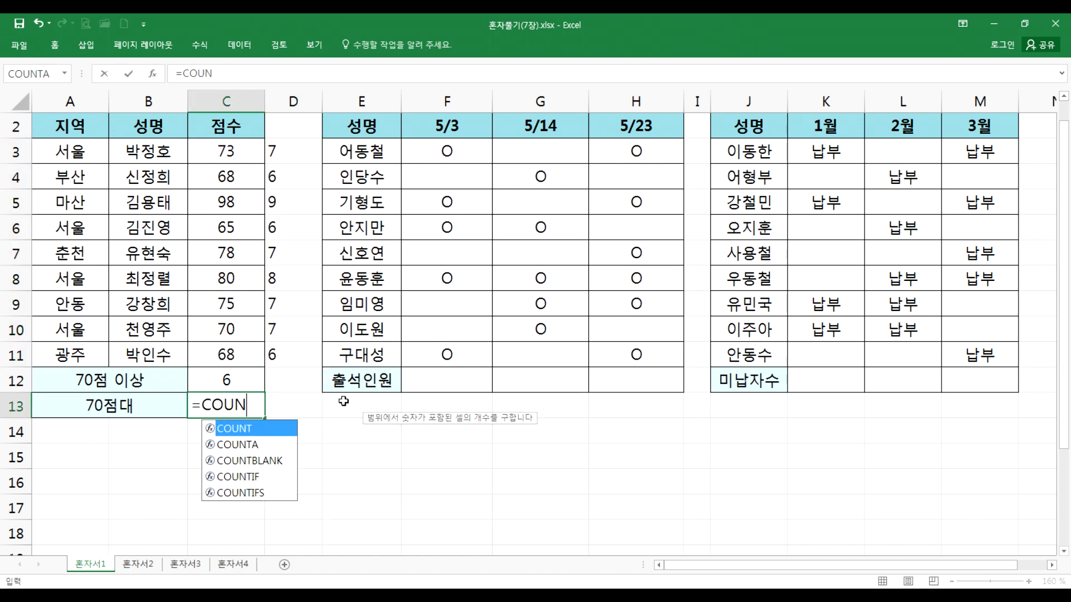
text(TIF()
click(298, 151)
drag(297, 230, 294, 355)
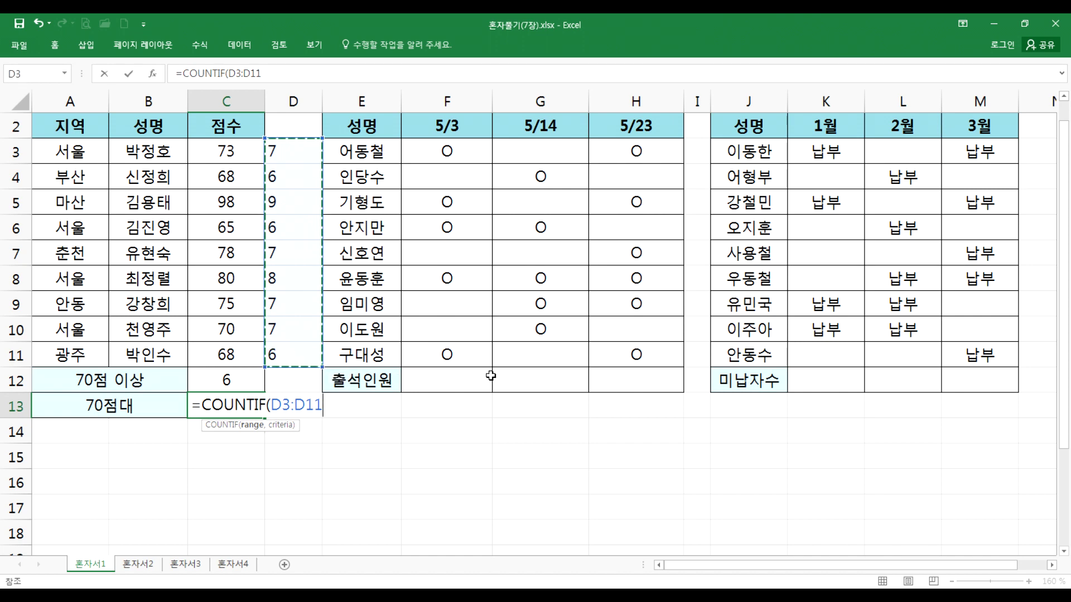
text(,"7)
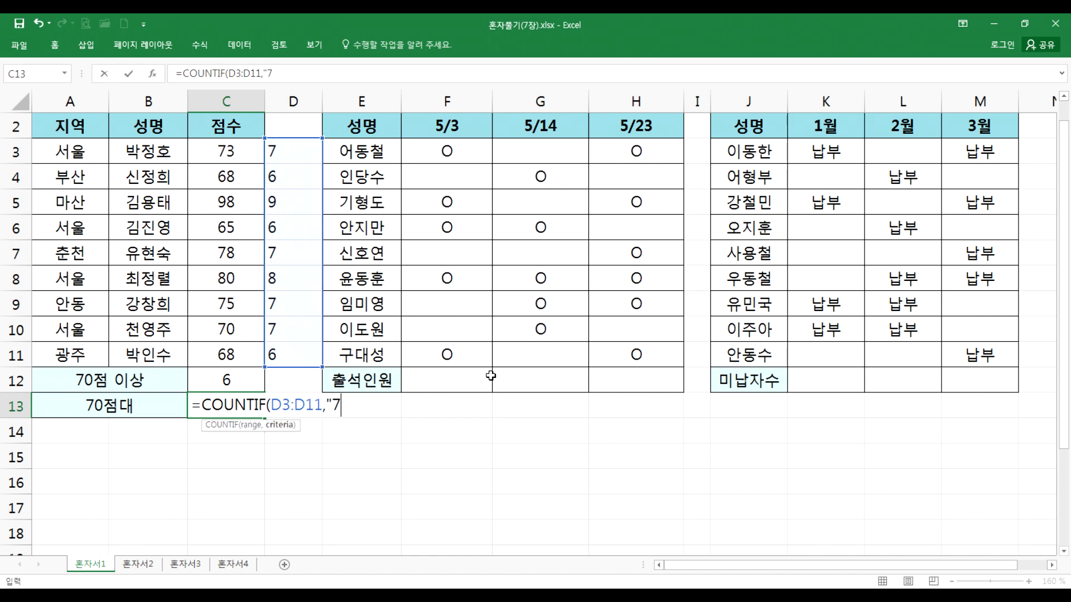
text(")
key(Return)
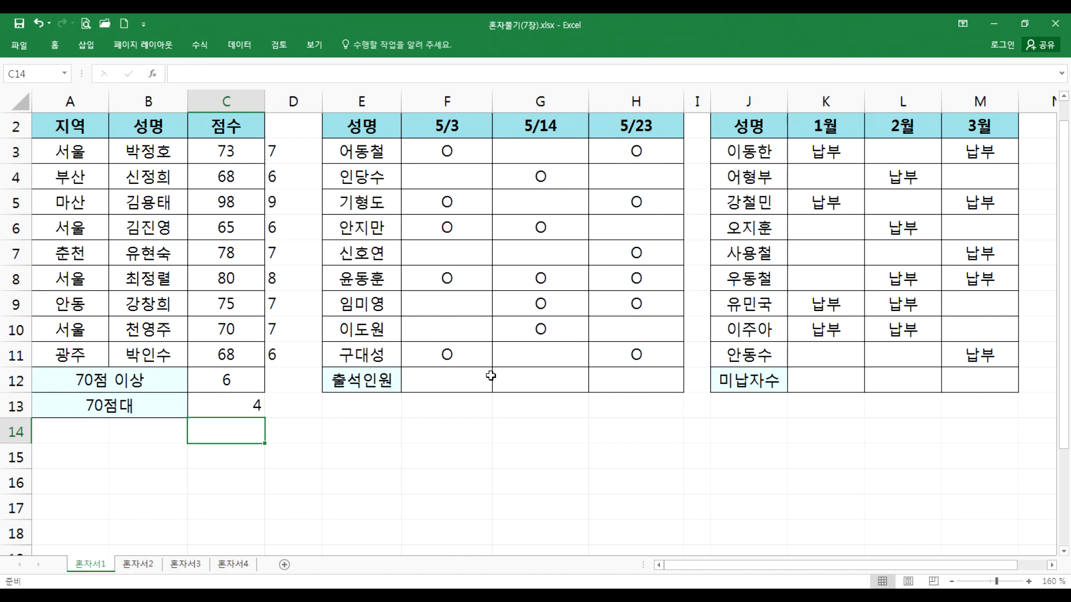
key(Up)
key(F2)
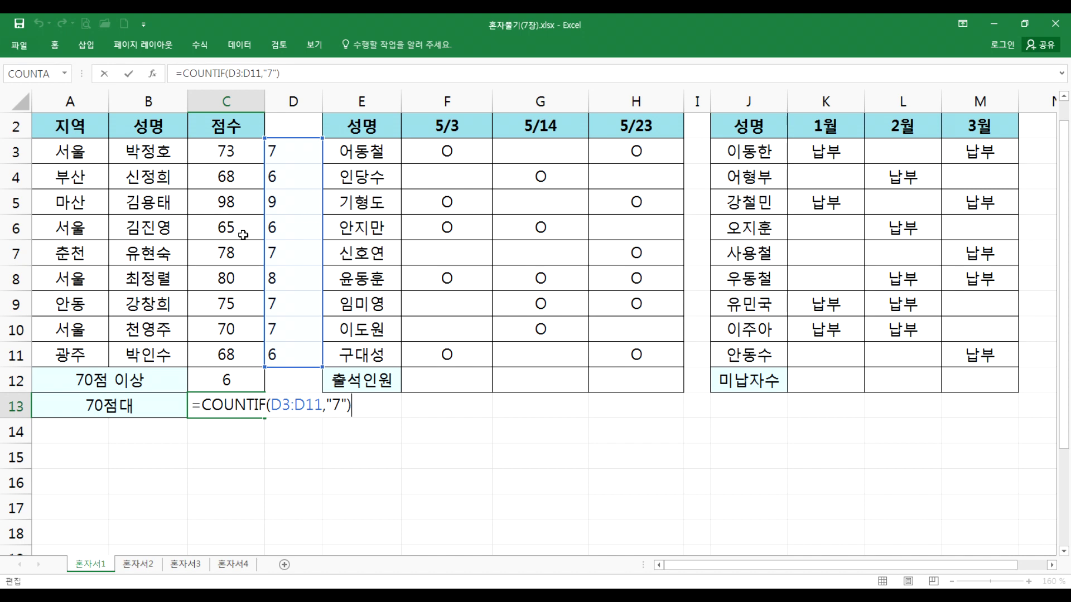
key(ctrl+Return)
drag(216, 157, 217, 353)
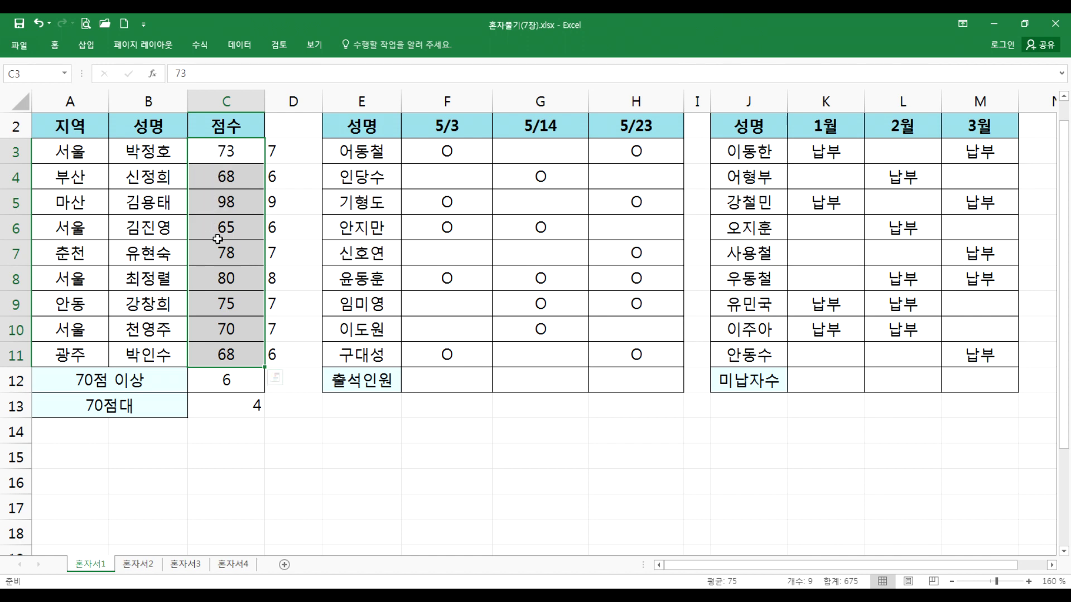
click(232, 408)
drag(274, 154, 296, 358)
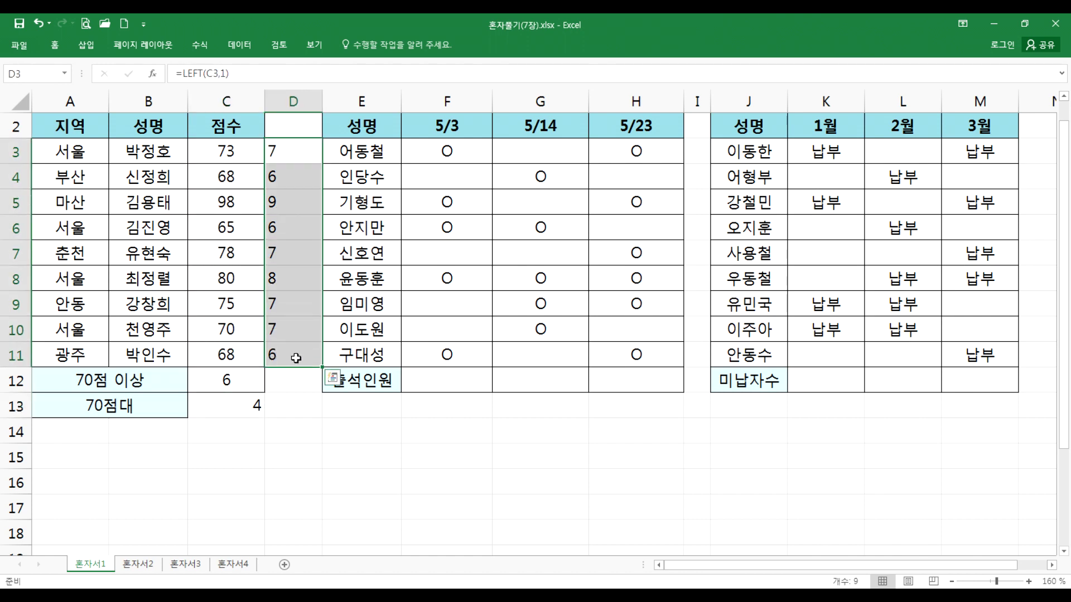
double_click(234, 407)
drag(226, 152, 223, 363)
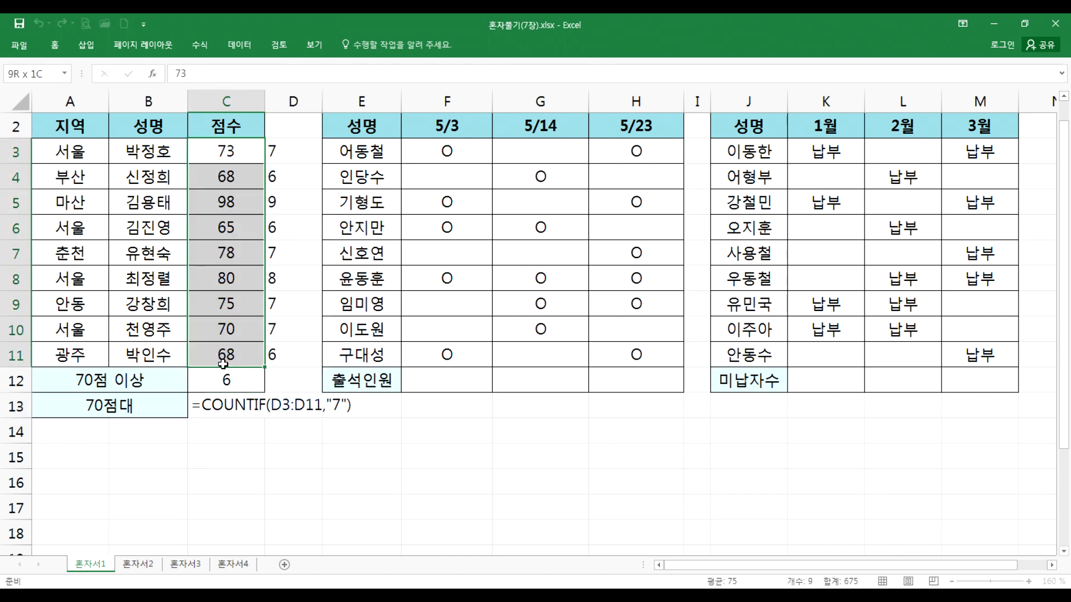
click(231, 404)
drag(284, 147, 275, 352)
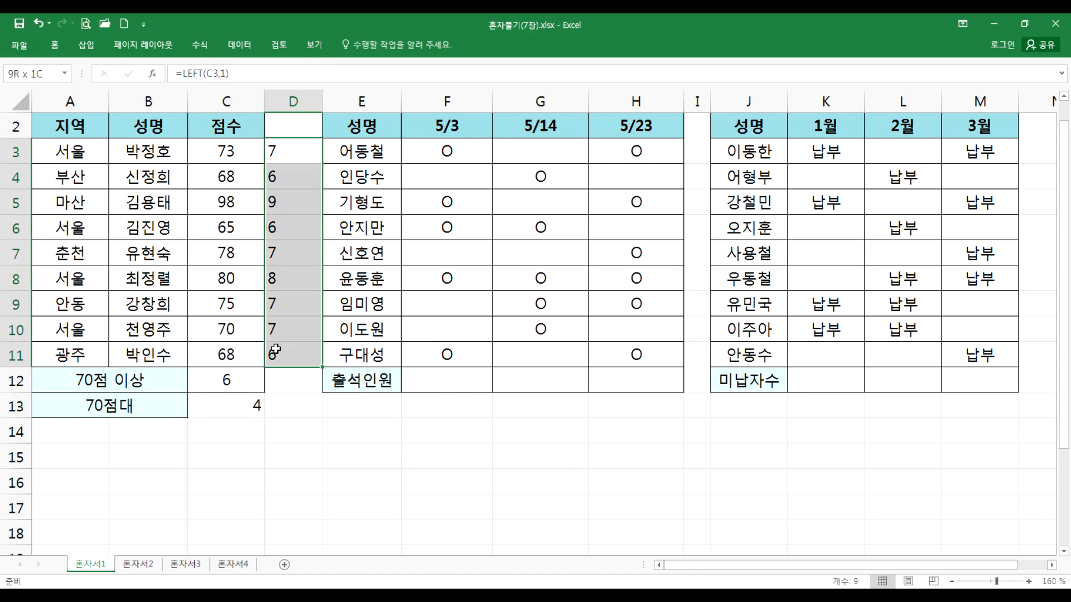
click(220, 150)
double_click(292, 148)
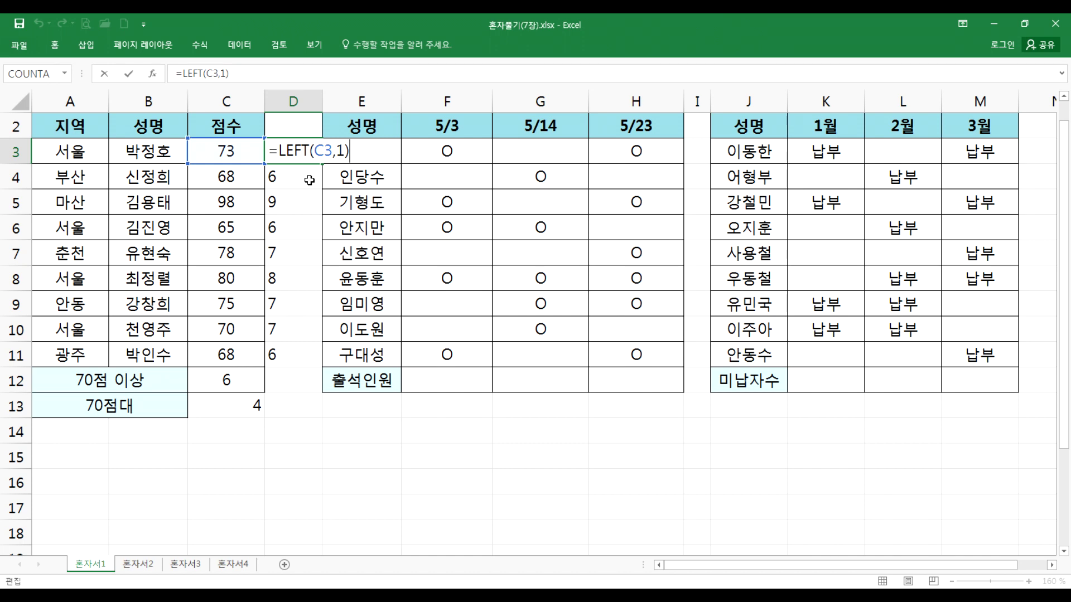
key(Escape)
click(237, 408)
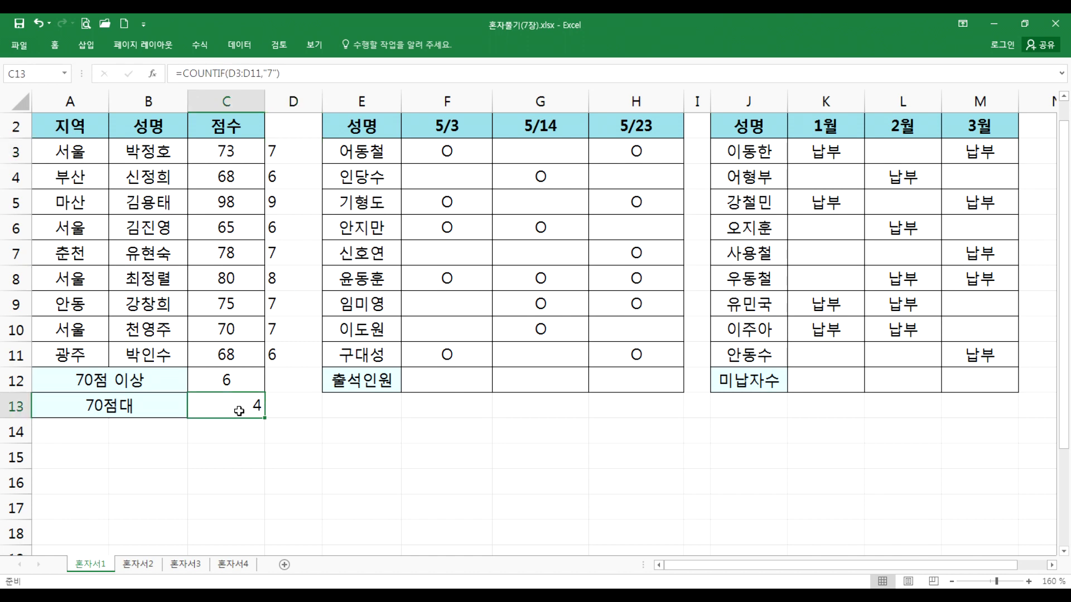
click(230, 151)
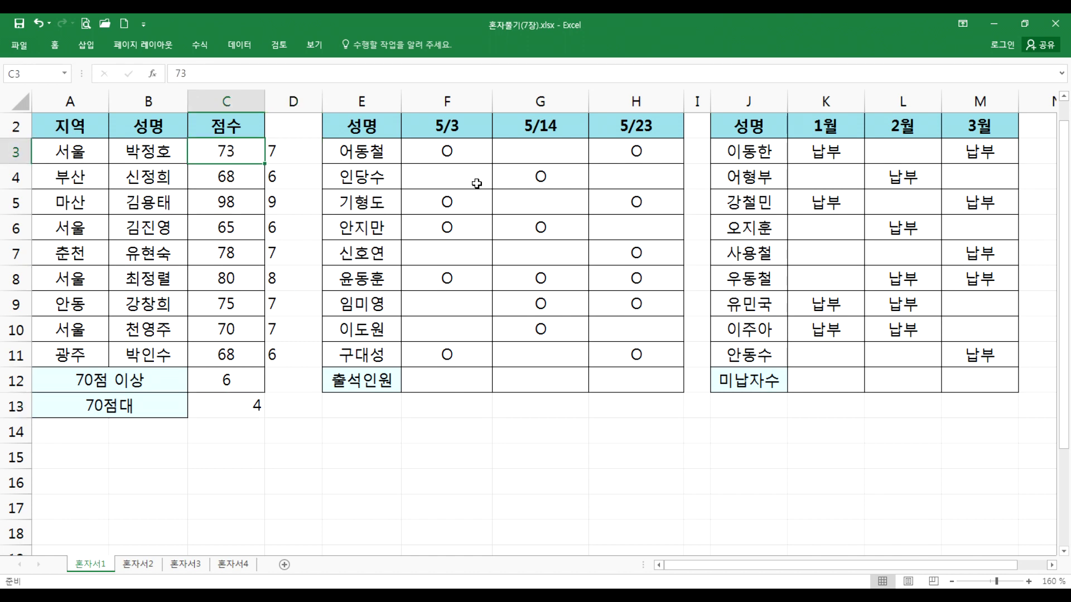
text(7)
key(Return)
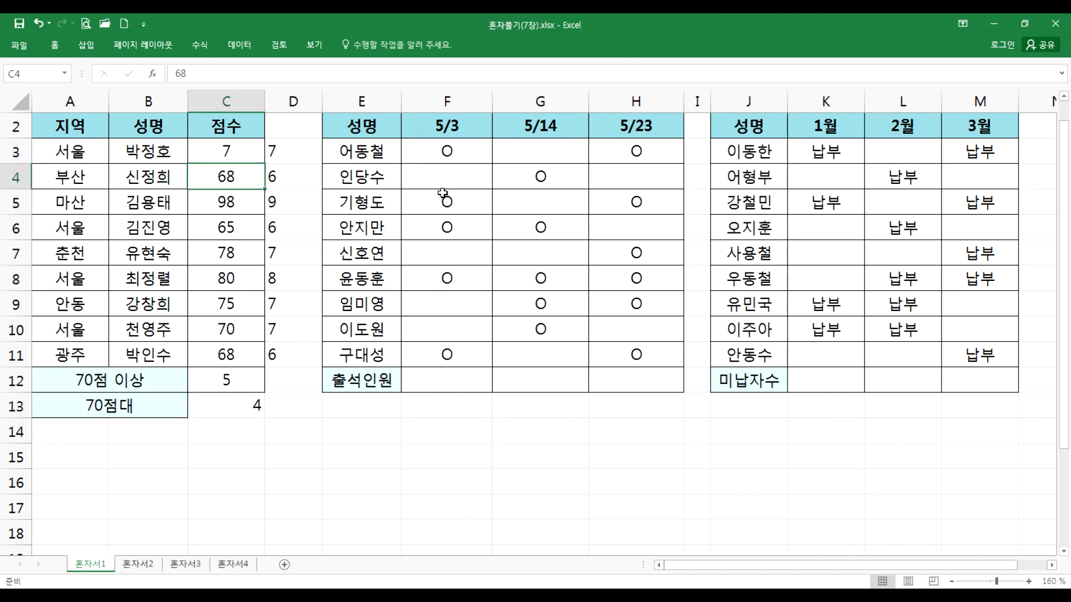
click(239, 151)
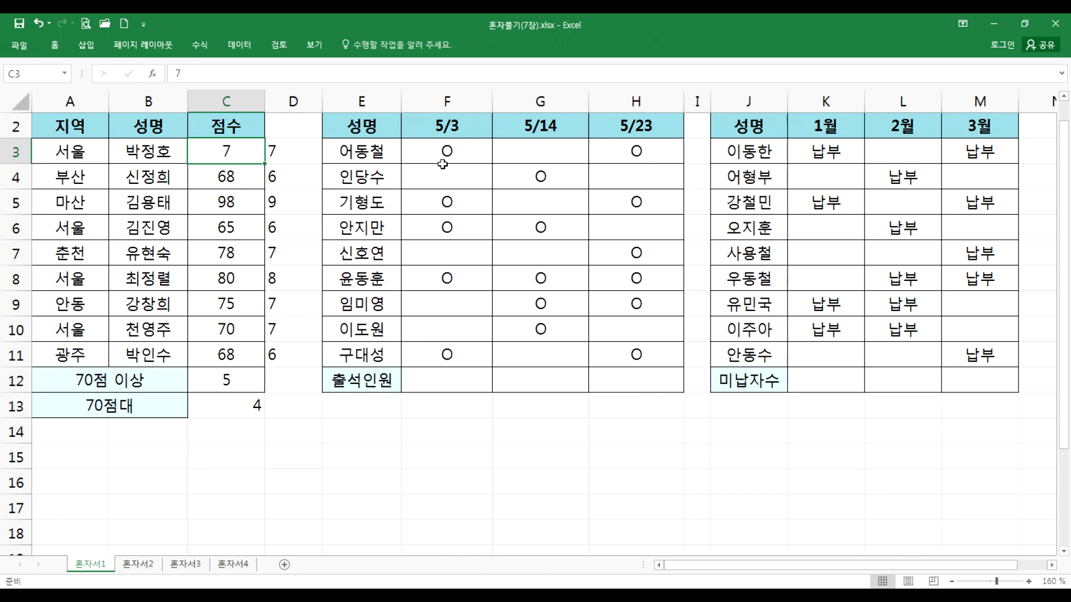
text(700)
key(Return)
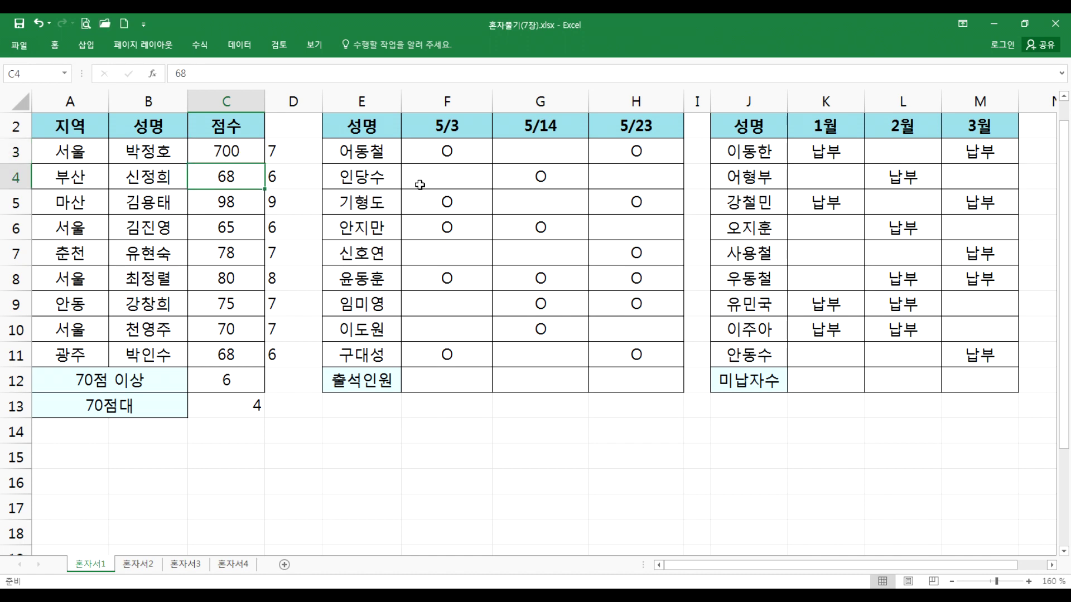
click(219, 151)
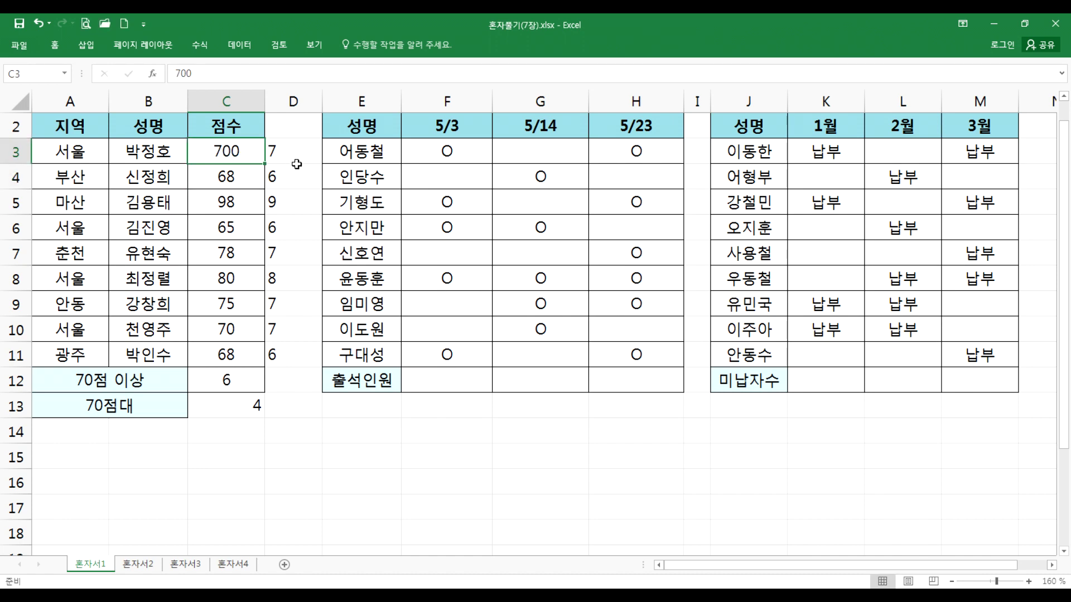
key(ctrl+z)
key(ctrl+z)
key(ctrl+y)
Copy C13's =COUNTIF(D3:D11,"7") formula text into D13.
click(257, 407)
key(F2)
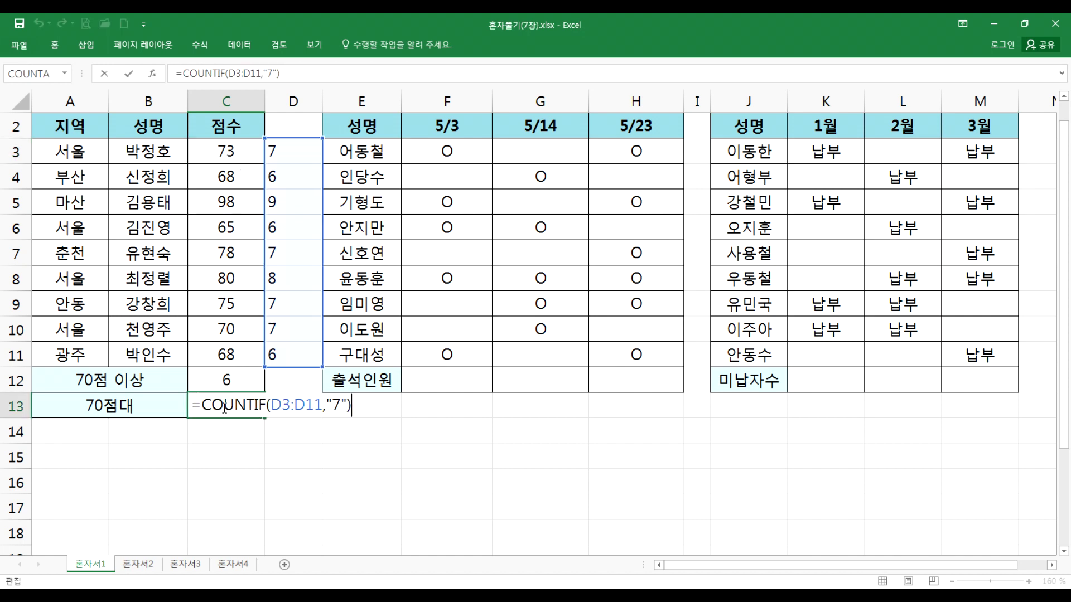
key(Escape)
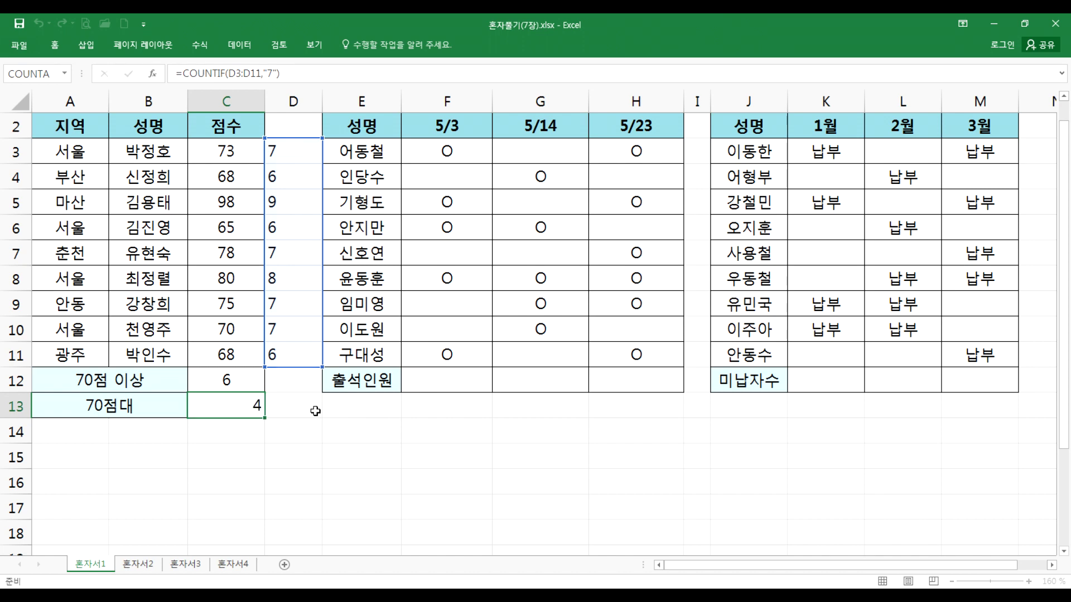
double_click(289, 406)
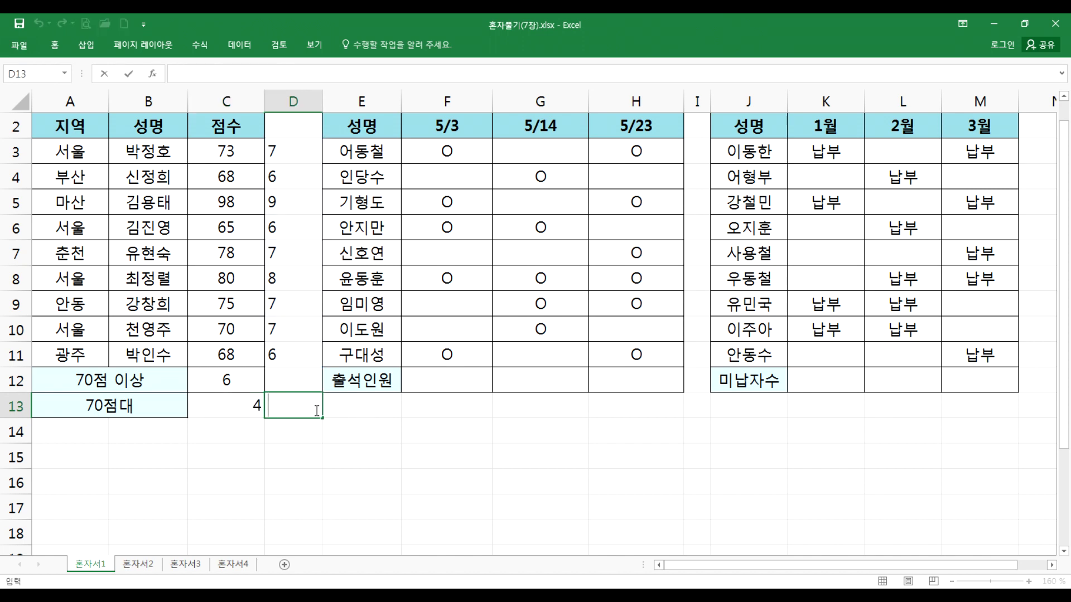
click(211, 407)
key(F2)
drag(196, 406, 366, 401)
key(ctrl+c)
key(Escape)
double_click(298, 407)
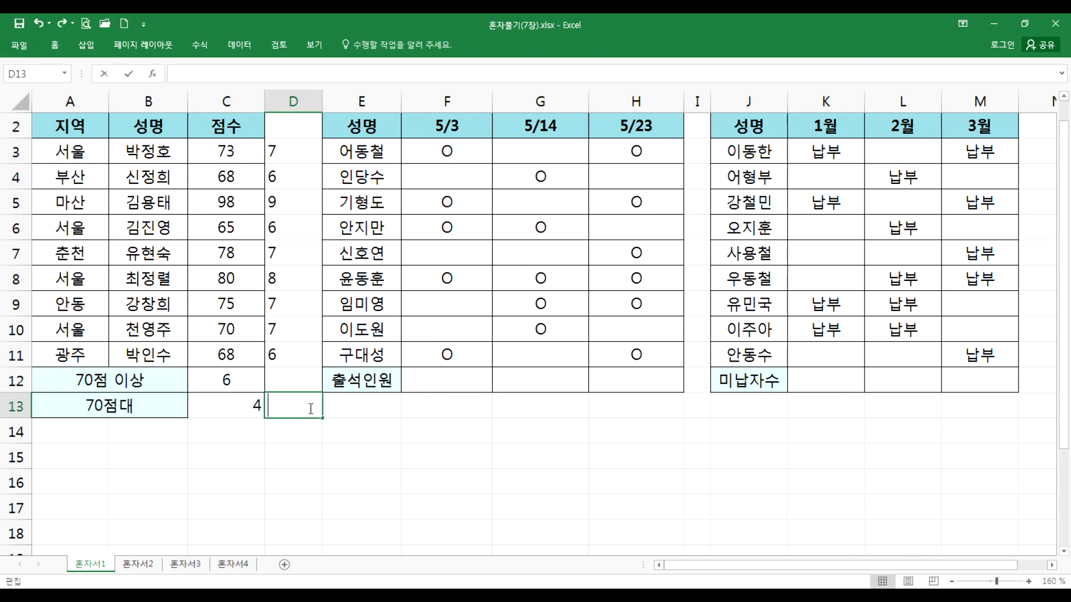
key(ctrl+v)
key(Return)
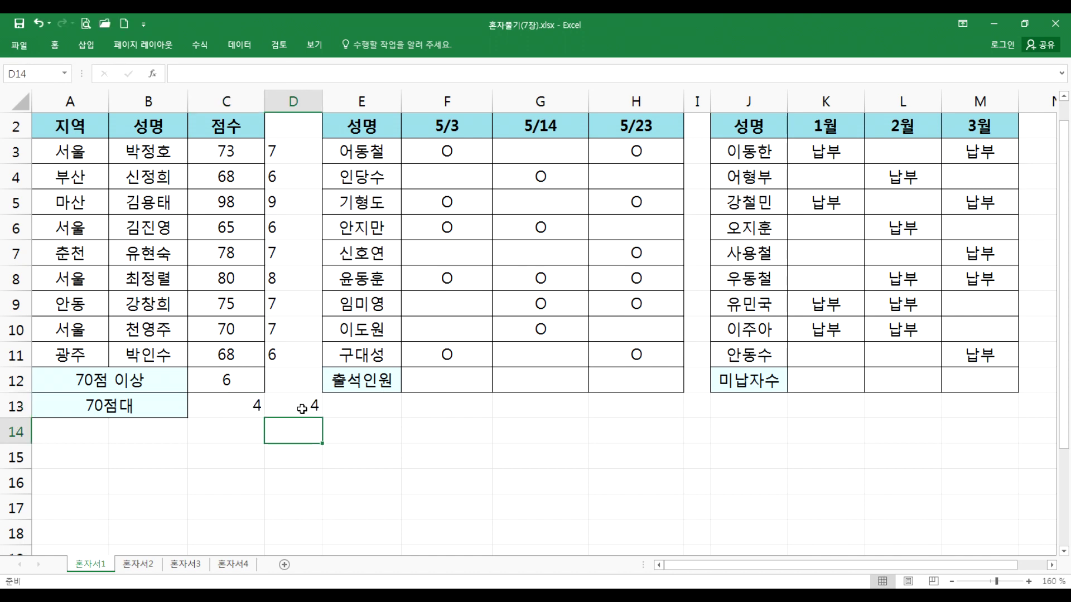
Check the count in D13 and clear the old count from C13.
click(300, 409)
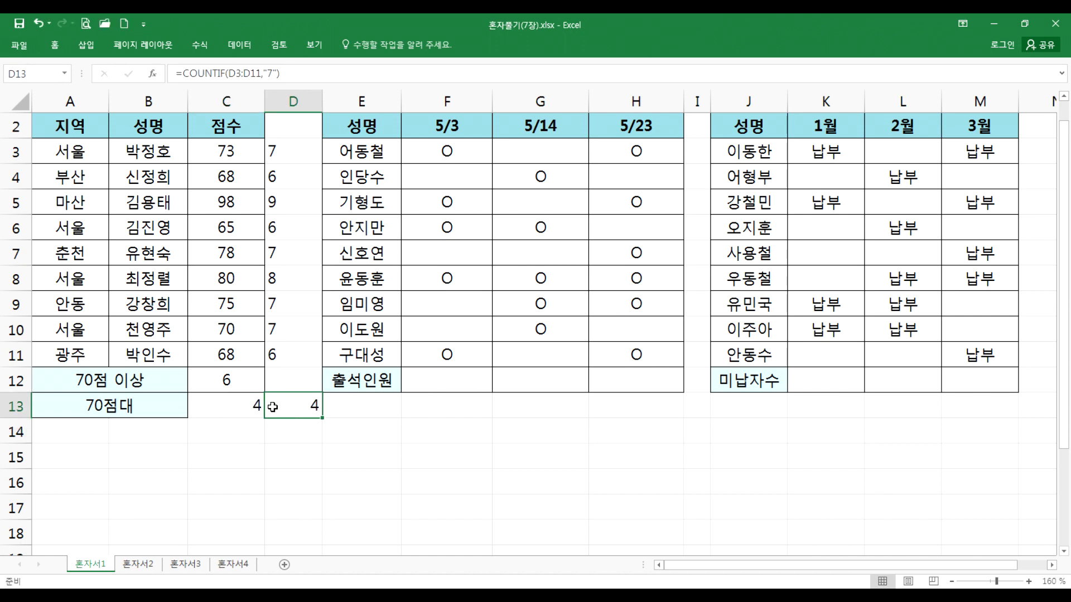
click(221, 408)
key(Delete)
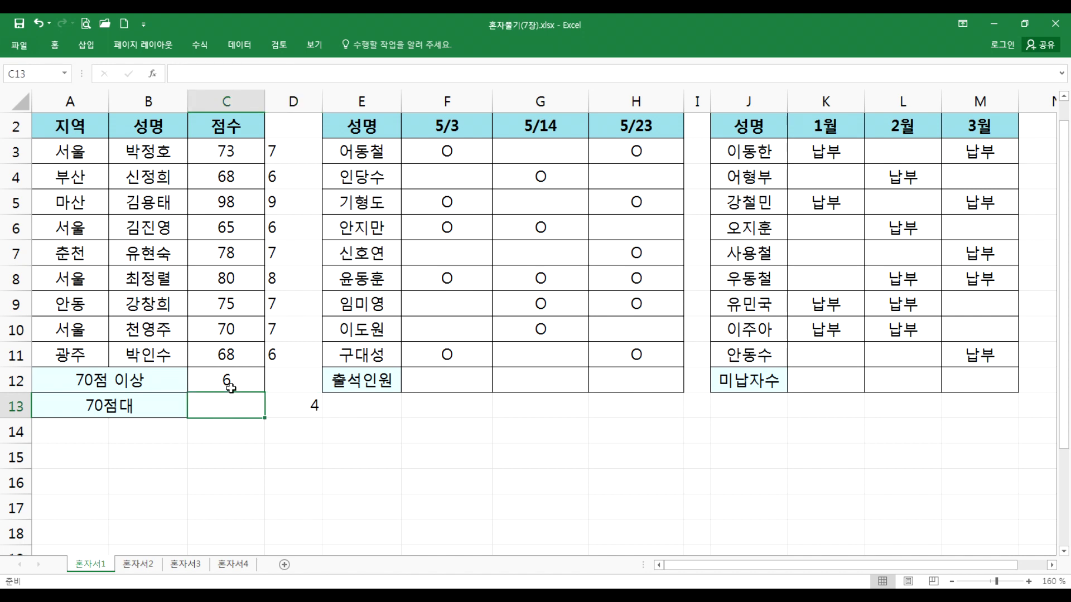
click(231, 153)
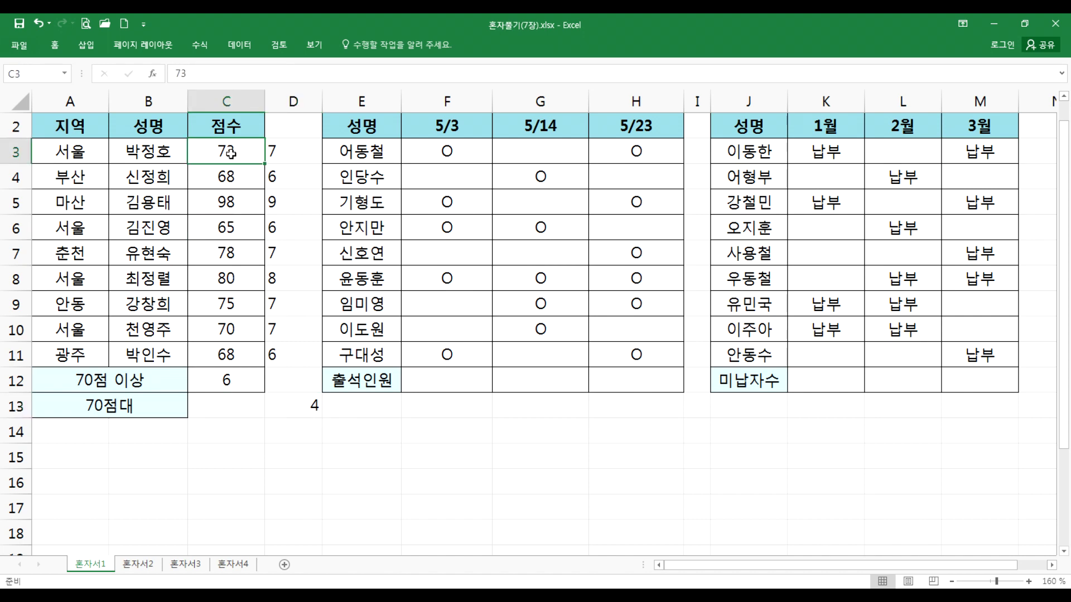
Mark the scores of 70 or more (98, 78, 80, 75, 70) and inspect C12's formula.
ctrl+click(225, 205)
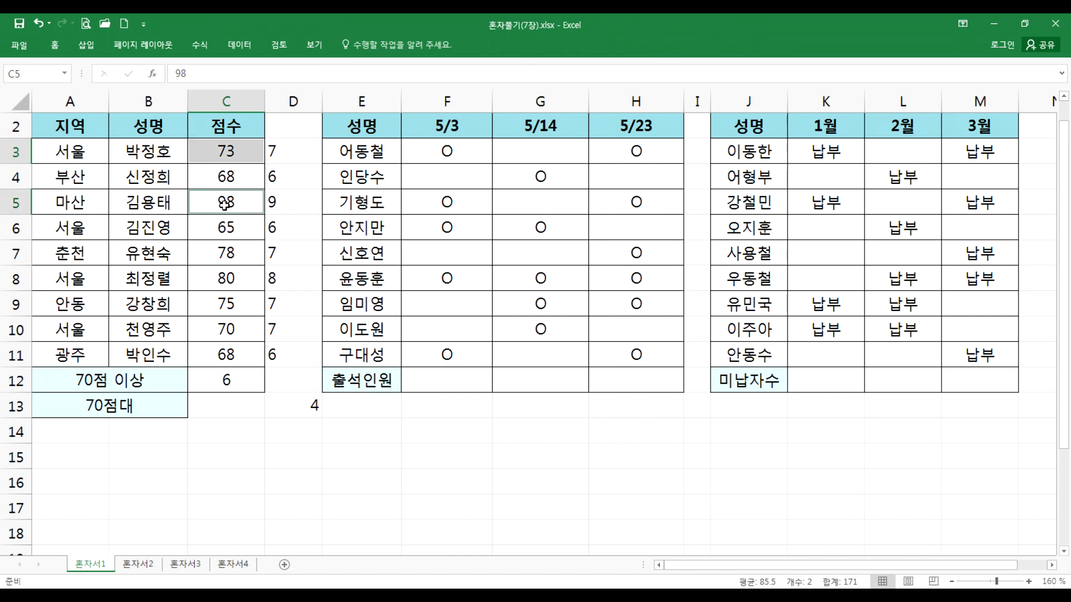
ctrl+click(225, 254)
ctrl+click(225, 282)
ctrl+click(226, 305)
ctrl+click(231, 332)
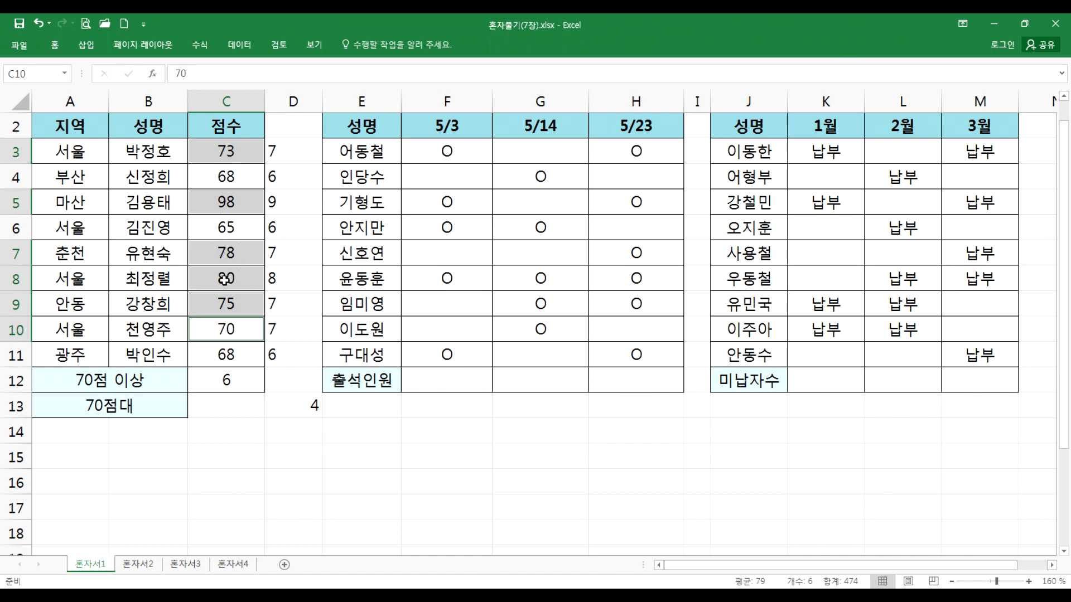
double_click(226, 386)
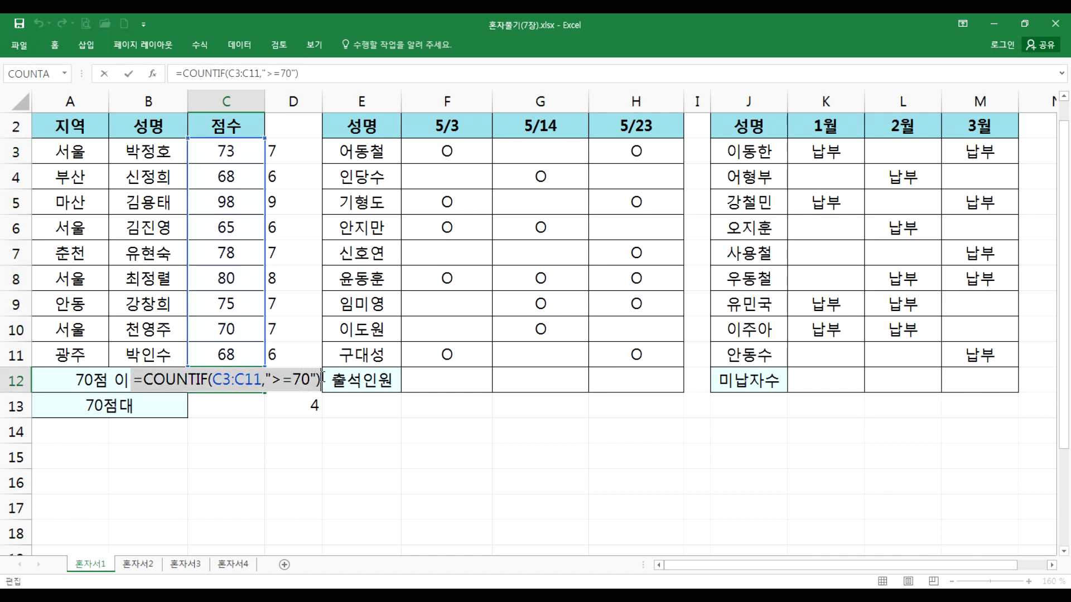
key(Escape)
Enter =COUNTIF(C3:C11,">=70")-COUNTIF(C3:C11,">=80") in C13, returning 4.
click(238, 408)
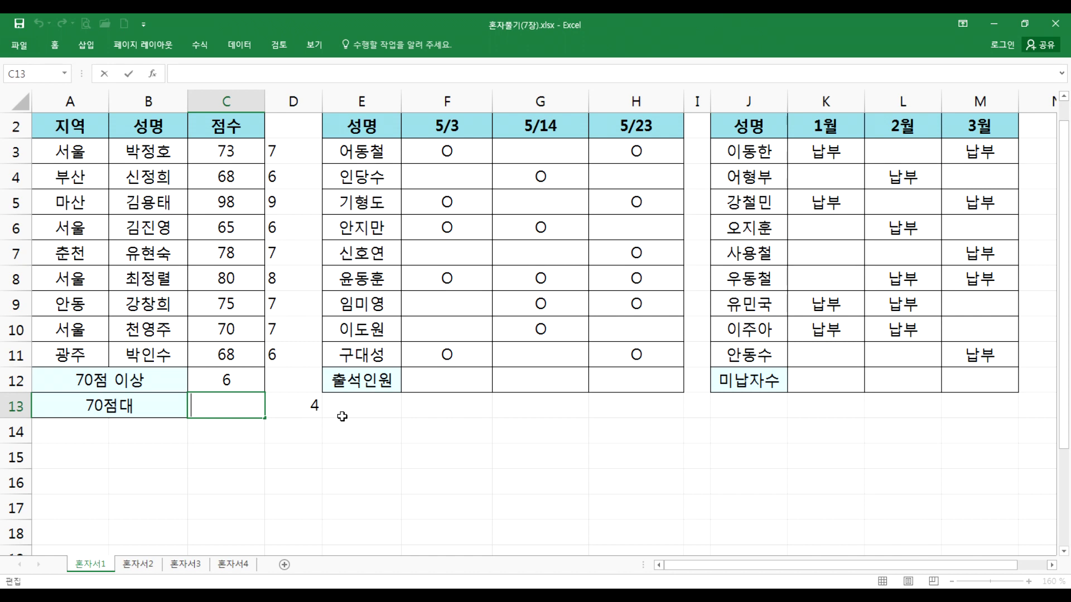
key(ctrl+apostrophe)
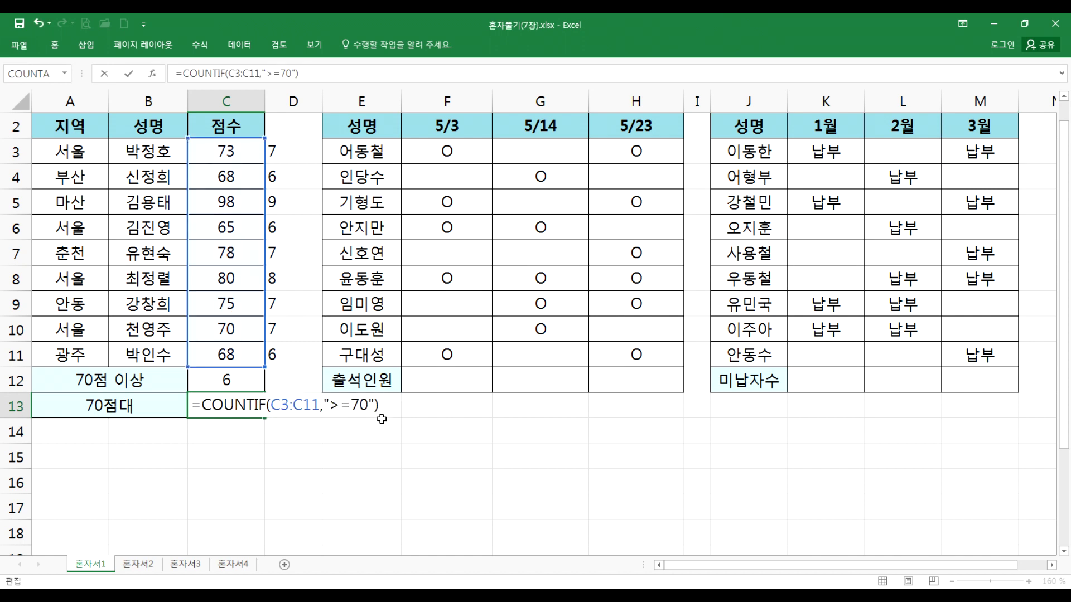
text(-COUNTIF()
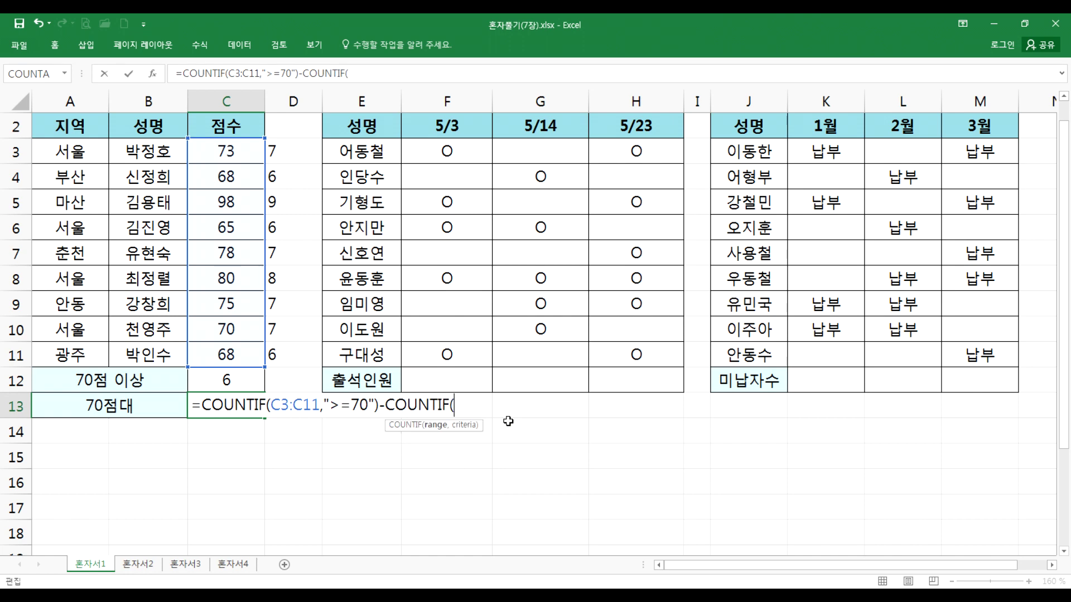
drag(222, 221, 230, 352)
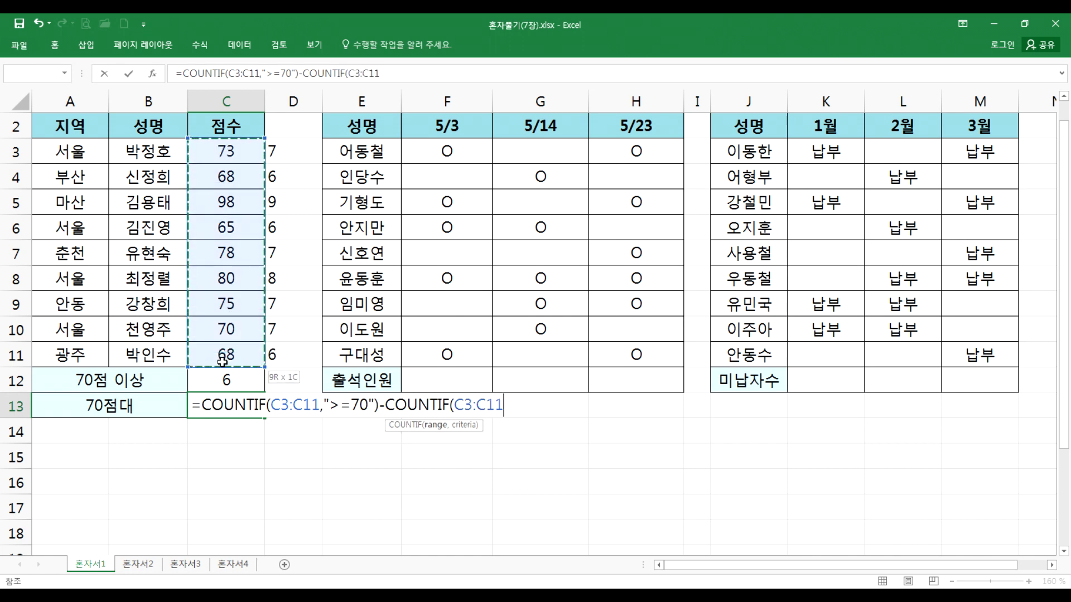
text(,">)
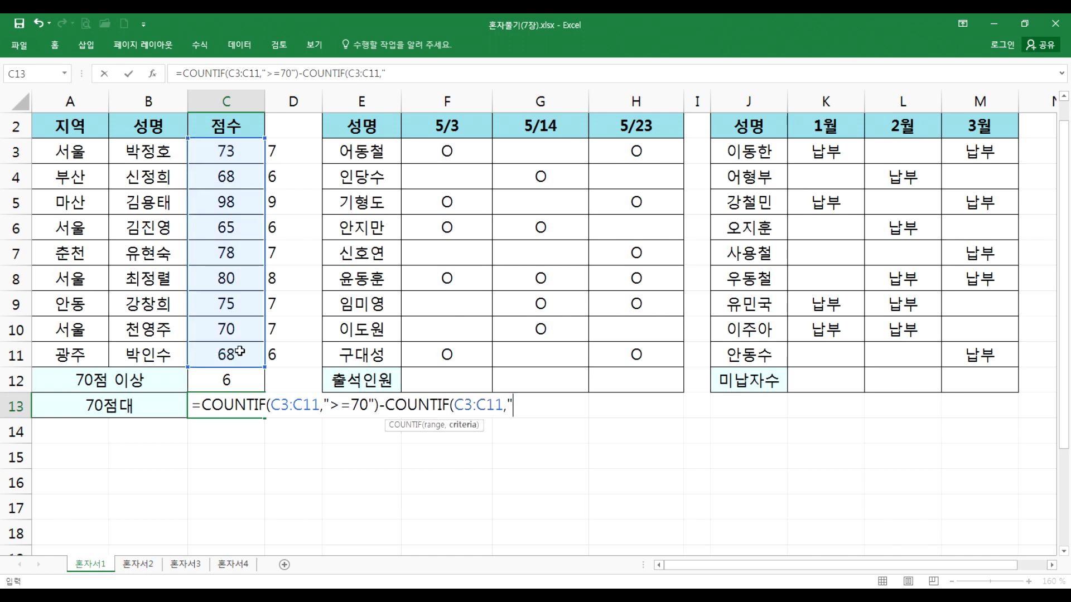
text(=80")
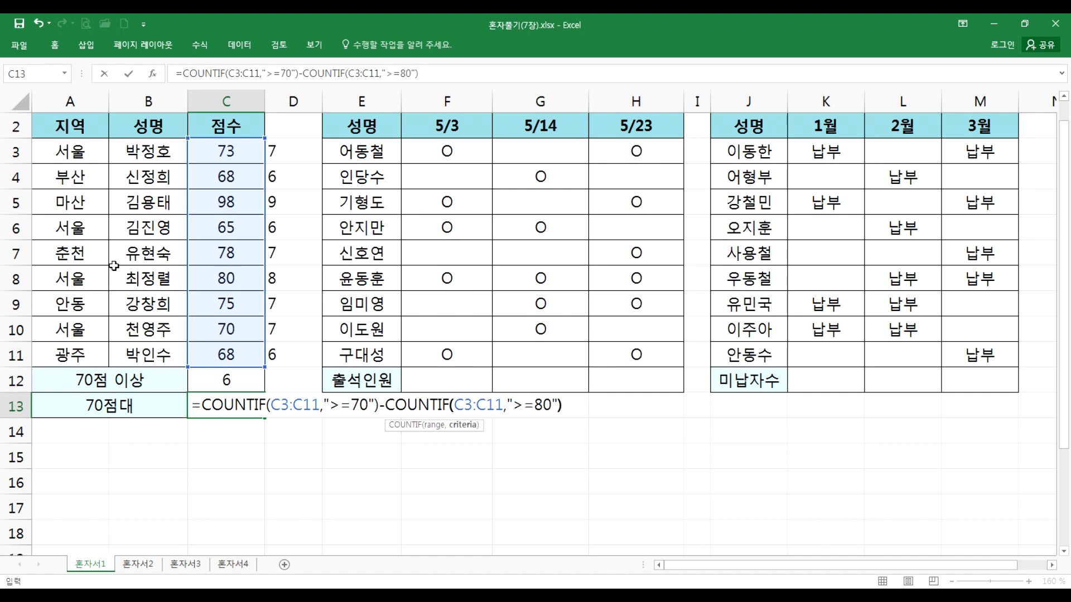
text())
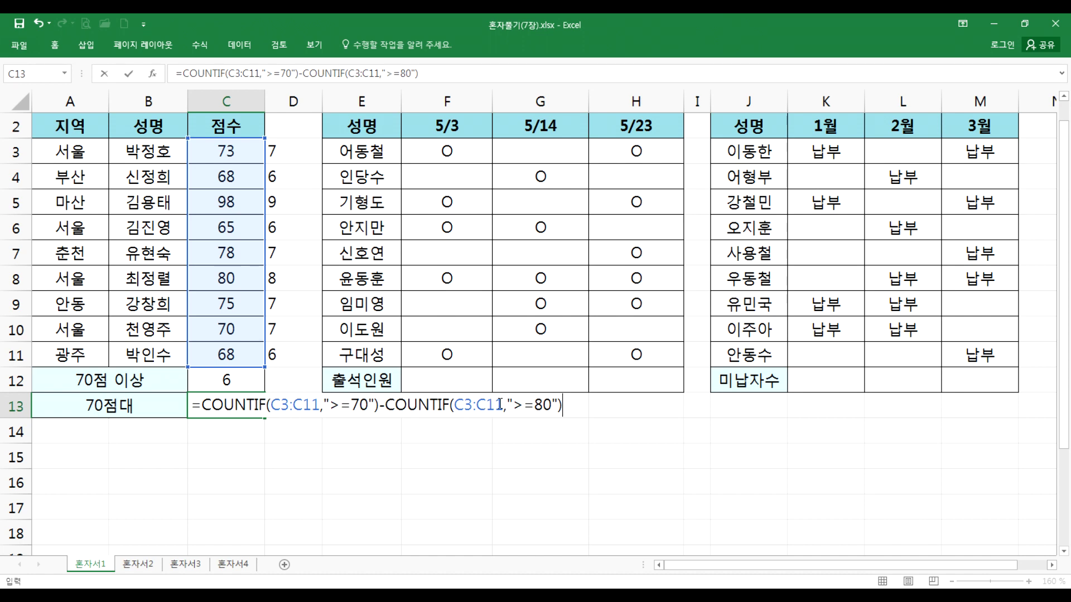
key(Return)
click(237, 407)
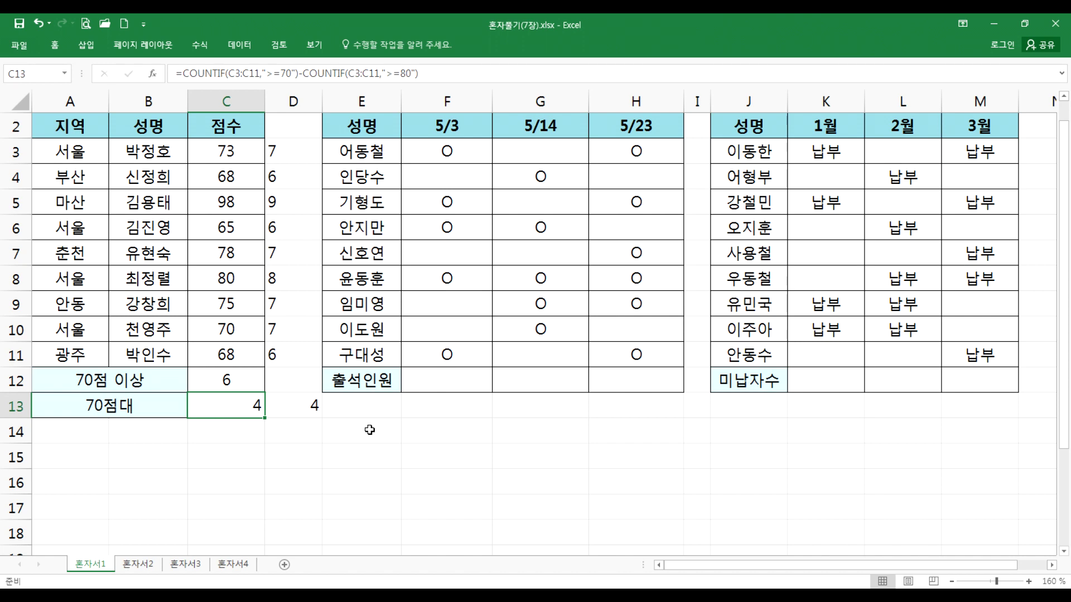
double_click(251, 420)
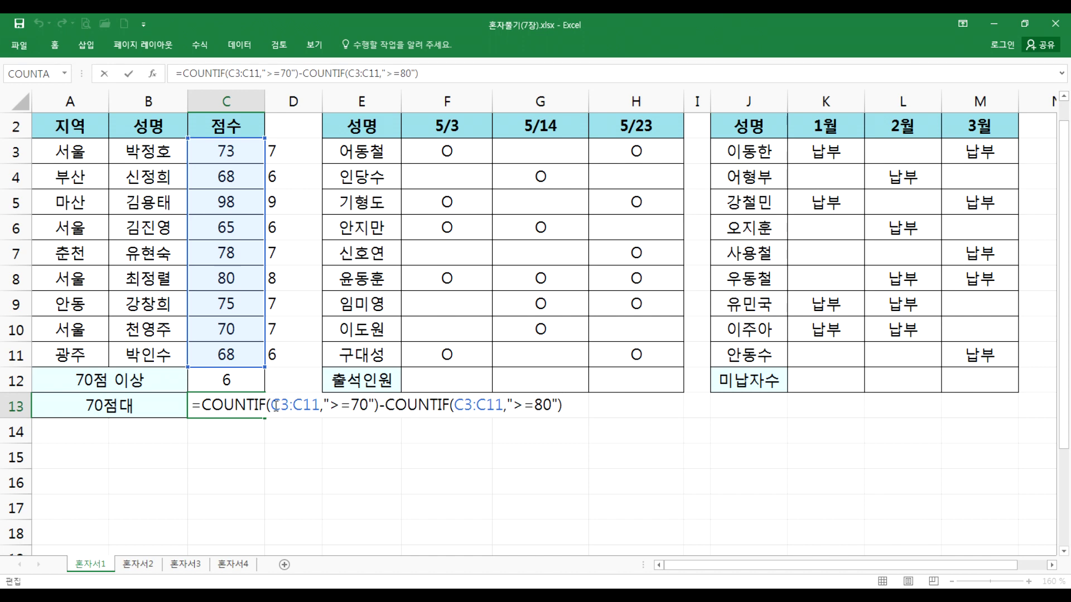
Highlight rows 3 and 10, then point out the 서울 entries in A6, A8 and A10.
key(ctrl+Return)
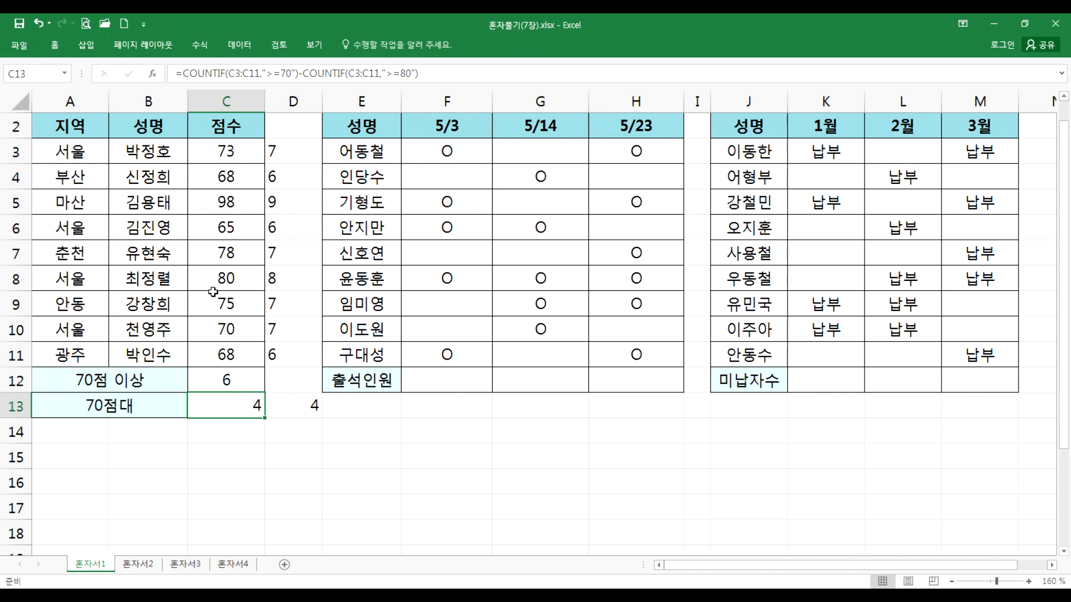
drag(75, 152, 211, 147)
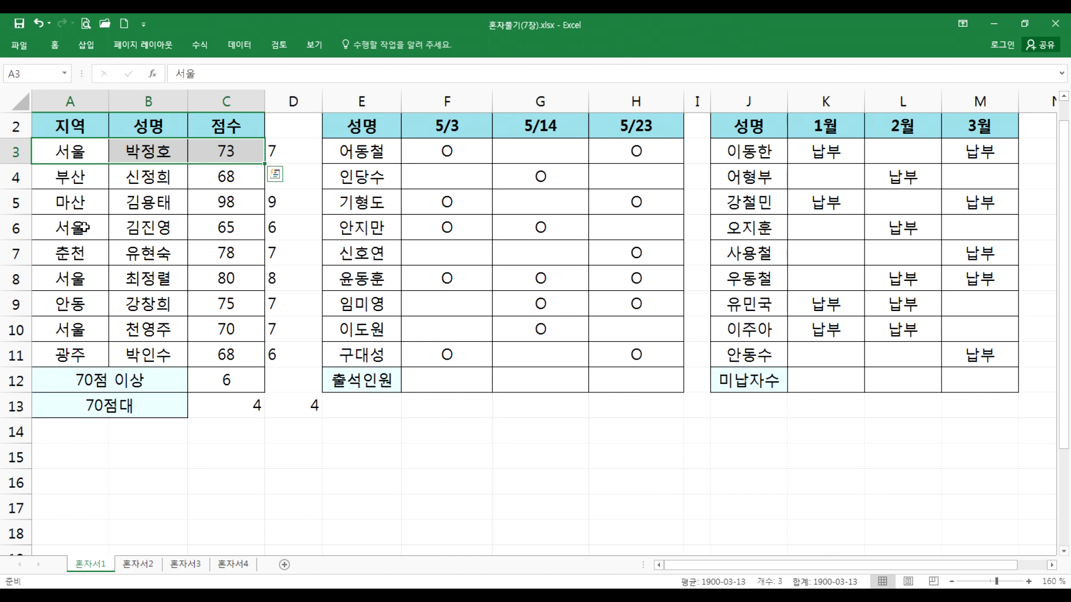
ctrl+click(79, 331)
drag(79, 332, 207, 330)
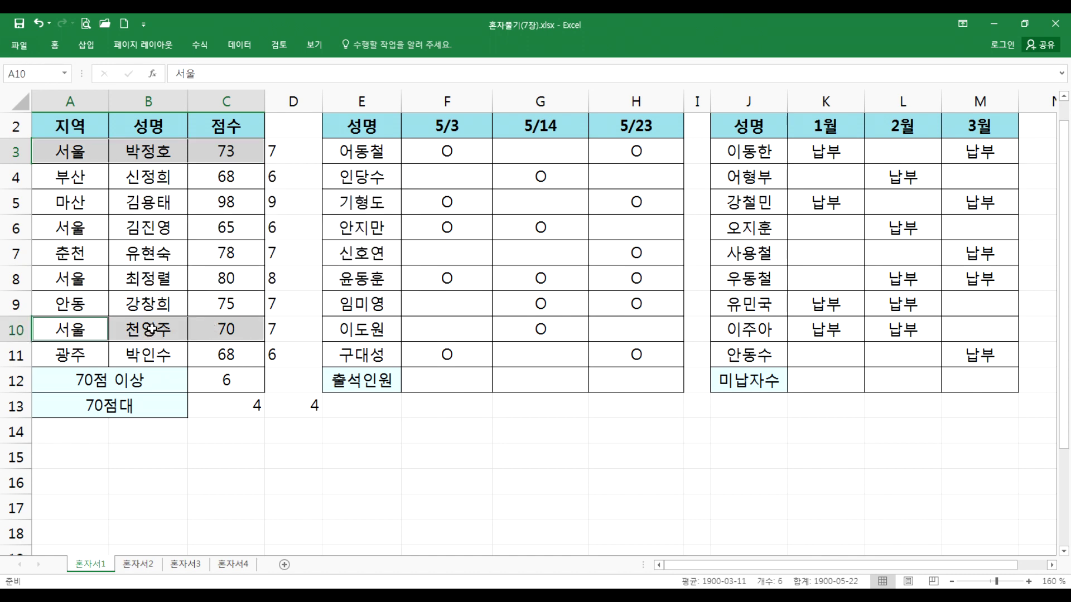
click(63, 148)
click(71, 232)
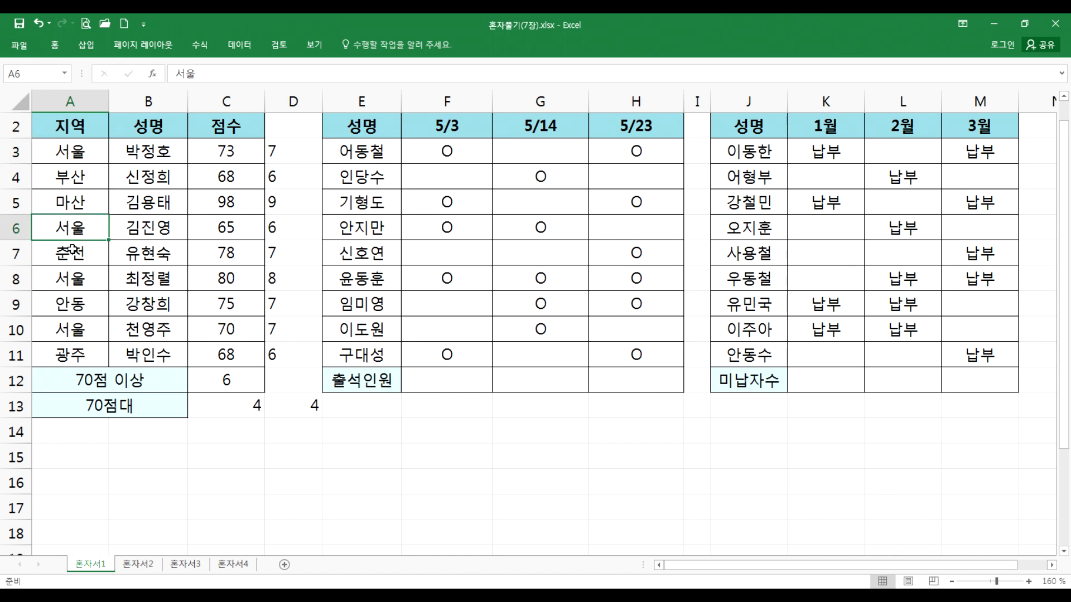
click(71, 283)
click(71, 330)
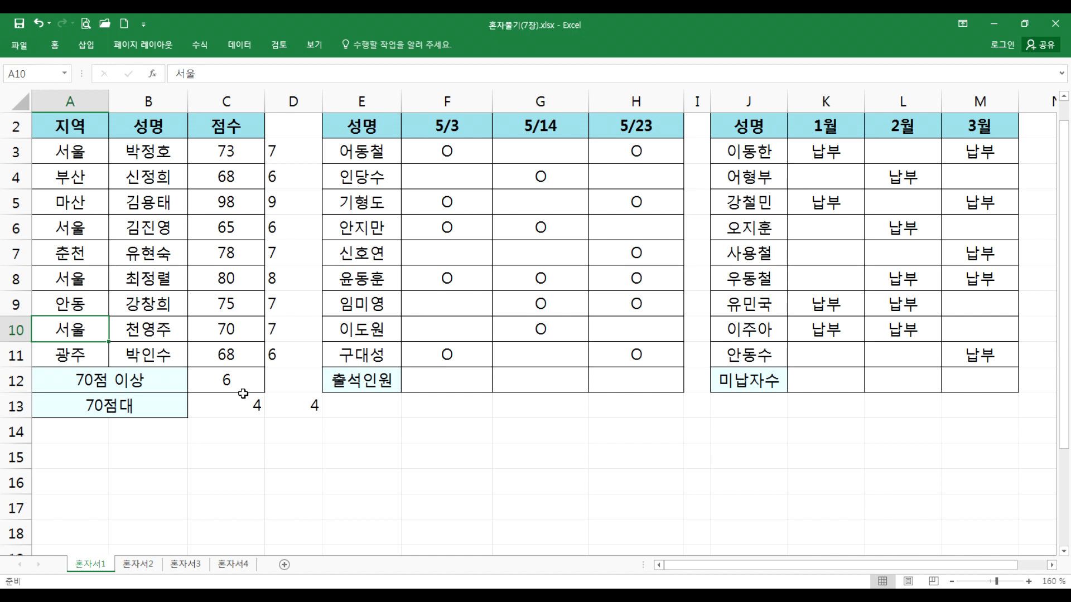
Display C13's COUNTIF formula in the cell and leave it unchanged.
click(221, 410)
key(F2)
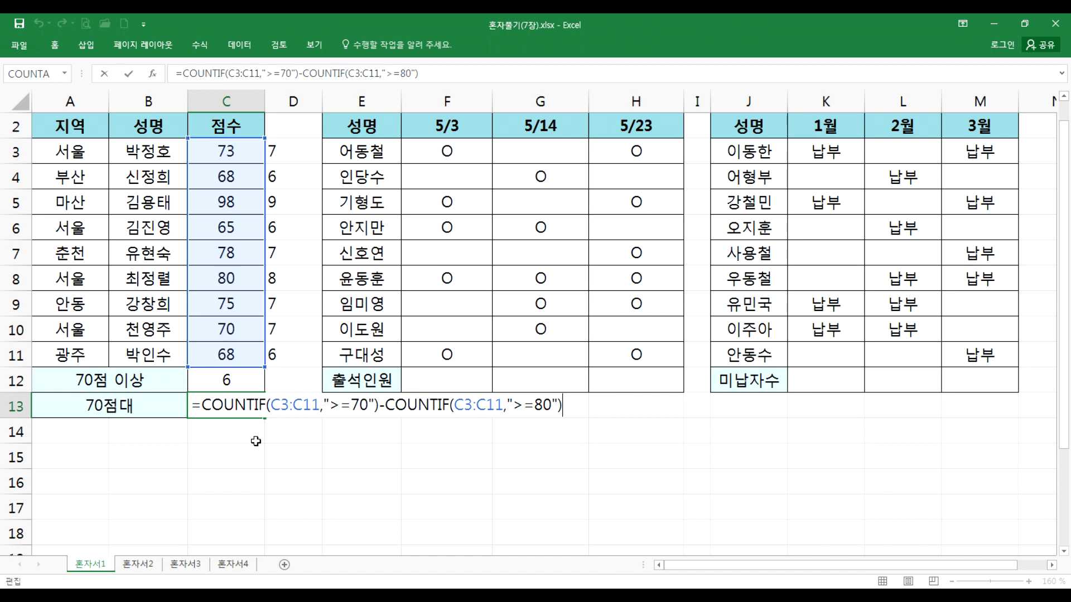
key(ctrl+Return)
Begin a =COUNTIFS( entry in empty cell C14 from the autocomplete list.
click(213, 430)
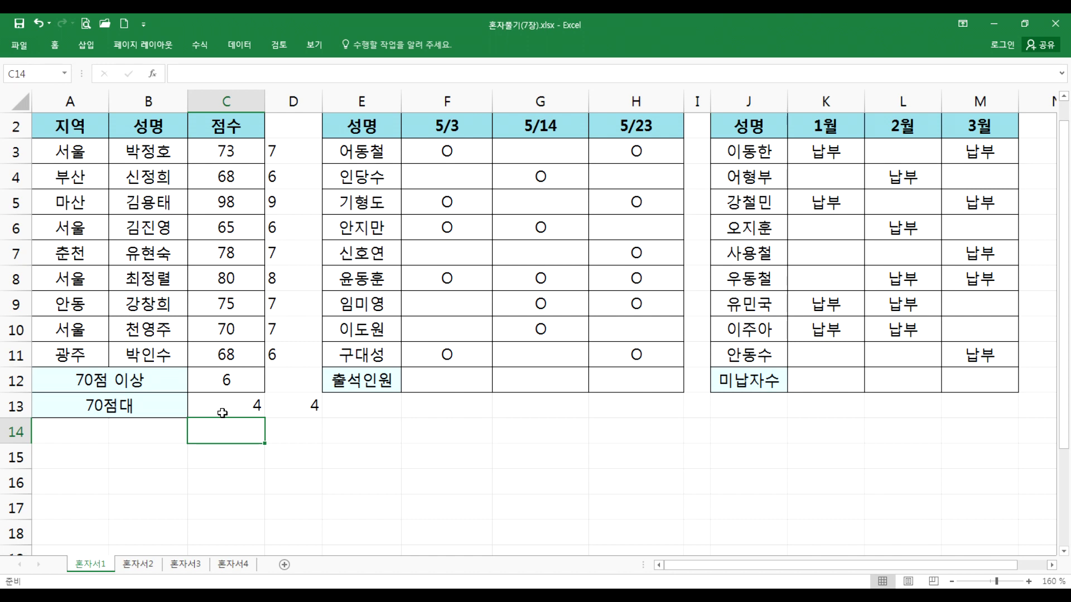
text(=C)
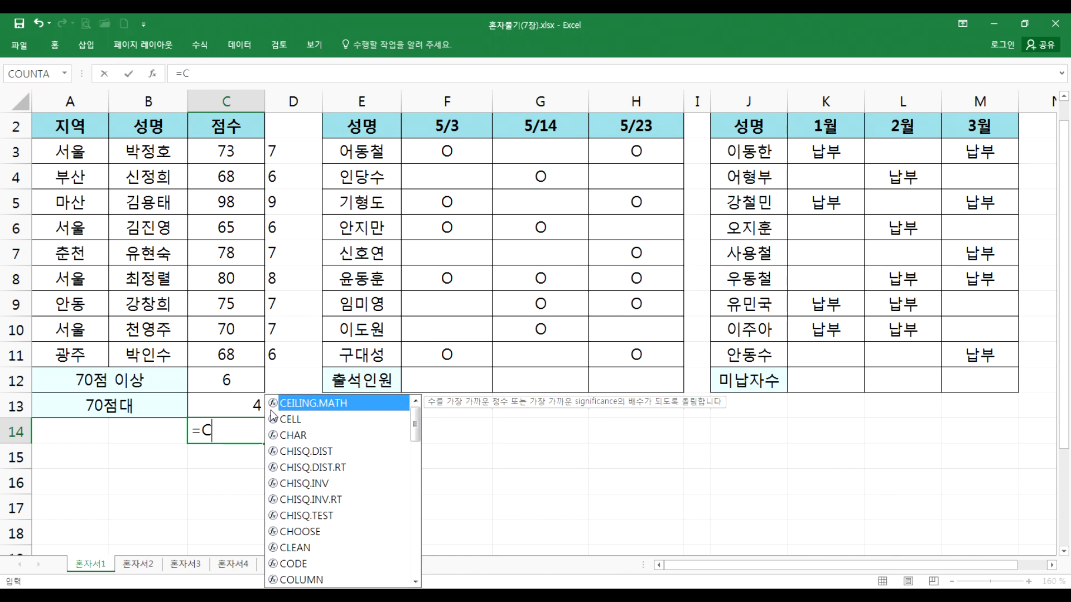
text(OUN)
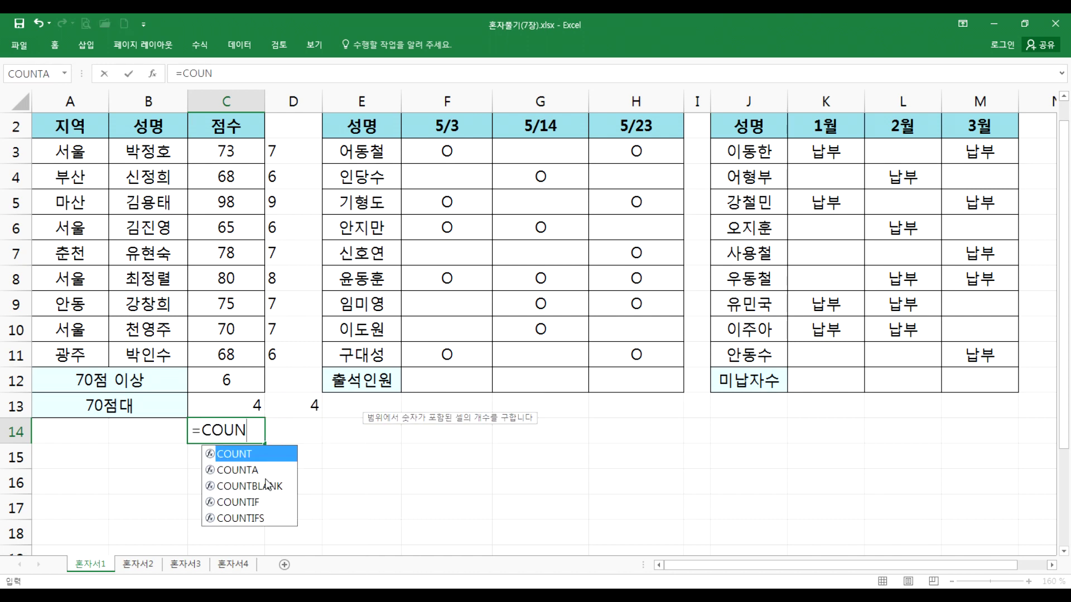
double_click(262, 518)
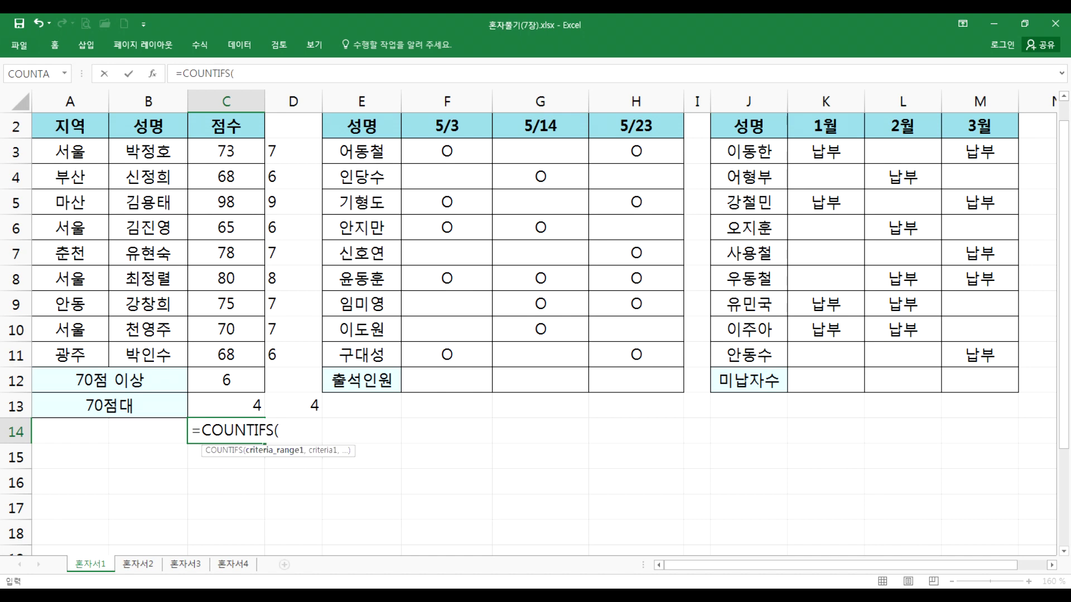
key(alt+Tab)
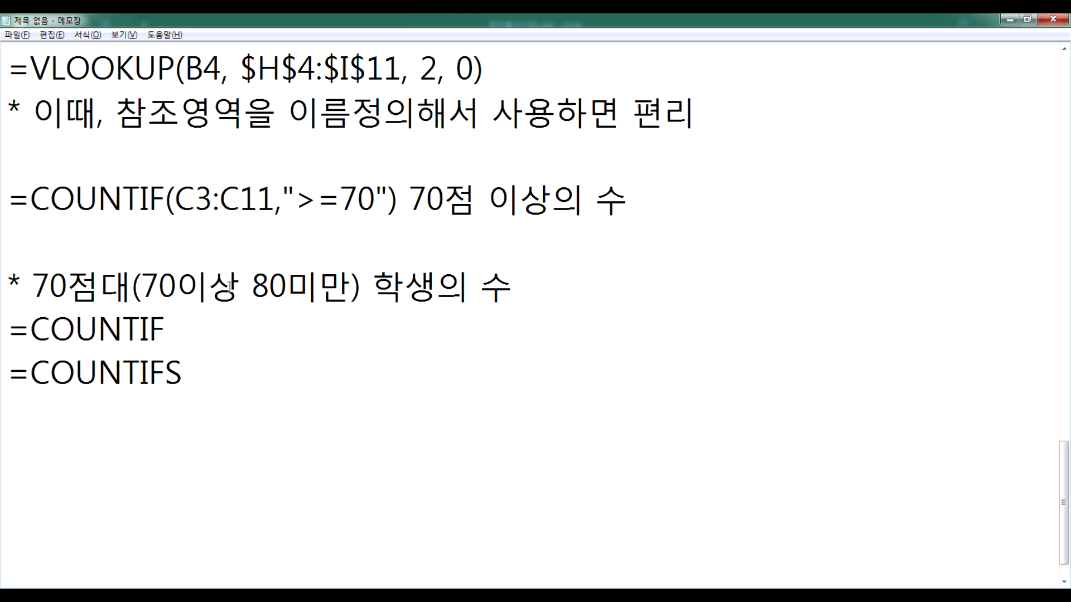
Annotate the 70점대 line in Notepad with '> { X | <=70 X < 80 }'.
text(> { X | )
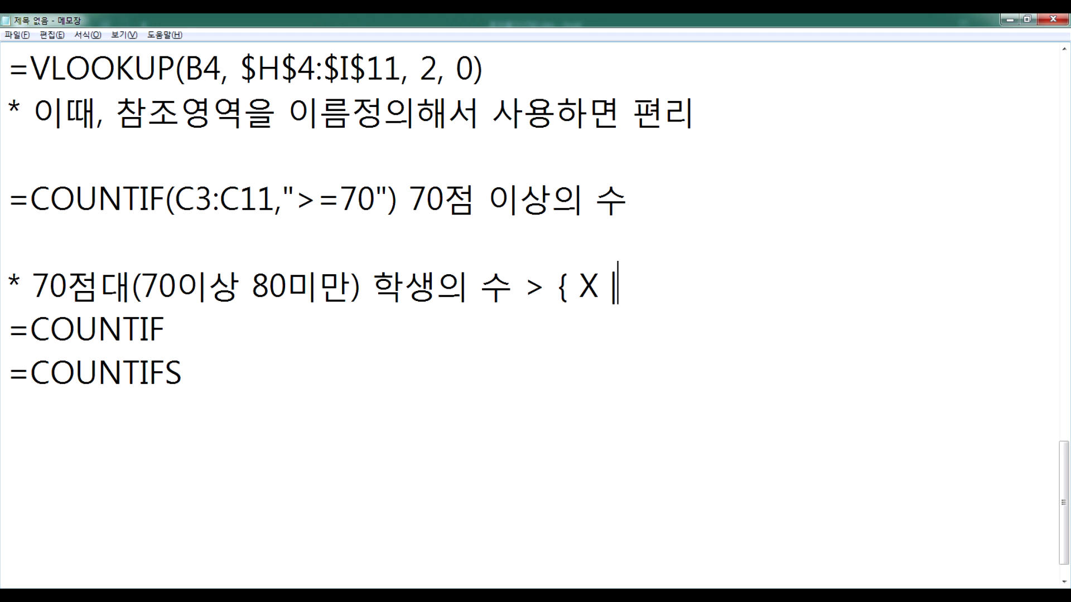
text(})
key(Left)
key(Left)
key(Left)
key(Right)
key(Left)
text(<=70)
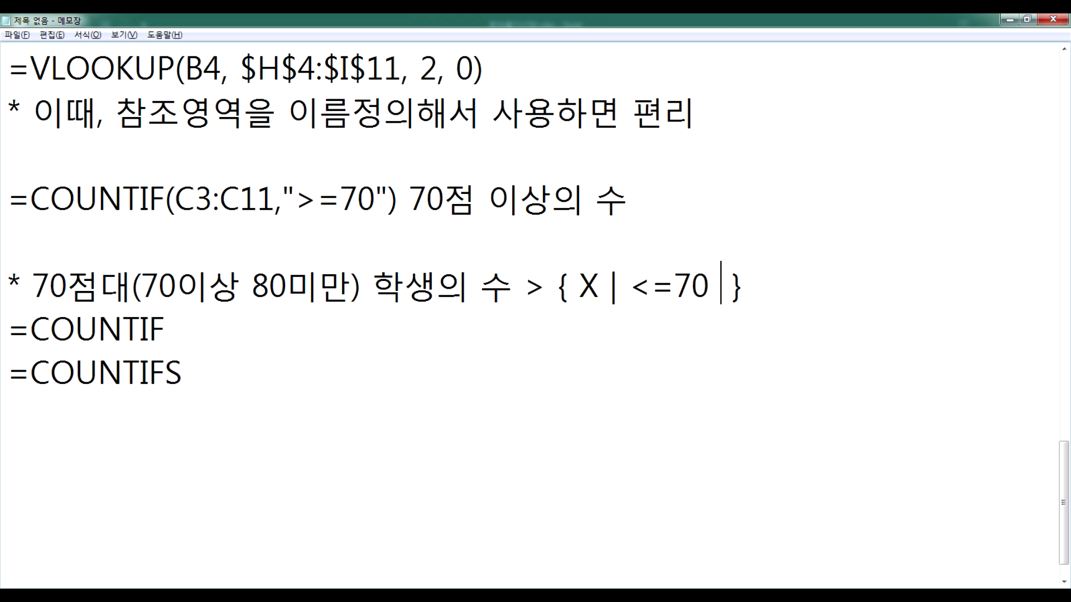
key(BackSpace)
text(X < )
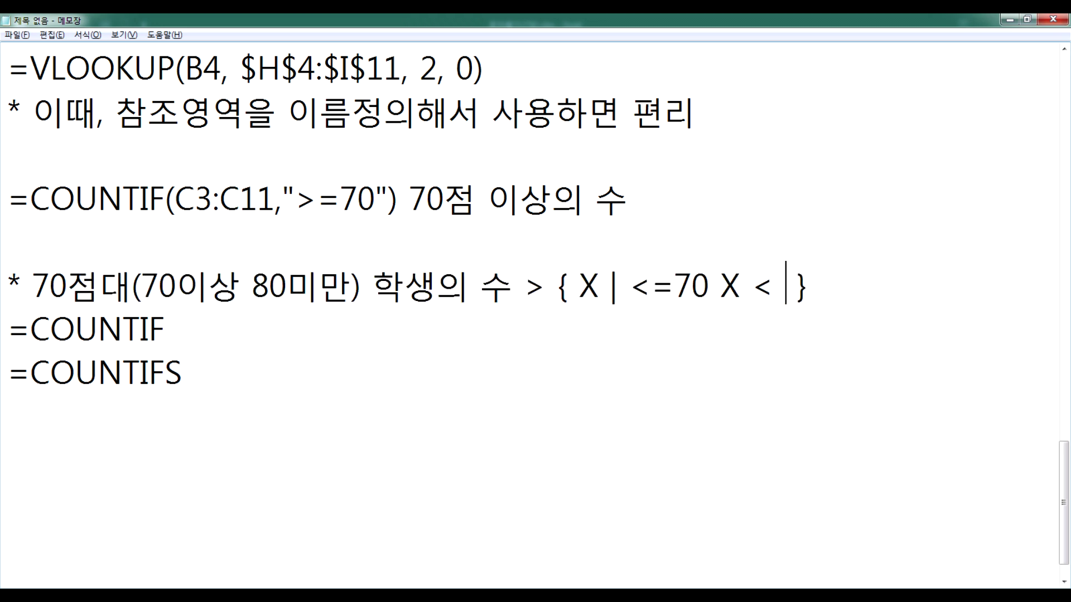
text(0-)
key(BackSpace)
key(BackSpace)
text(8-0)
key(BackSpace)
key(BackSpace)
text(0)
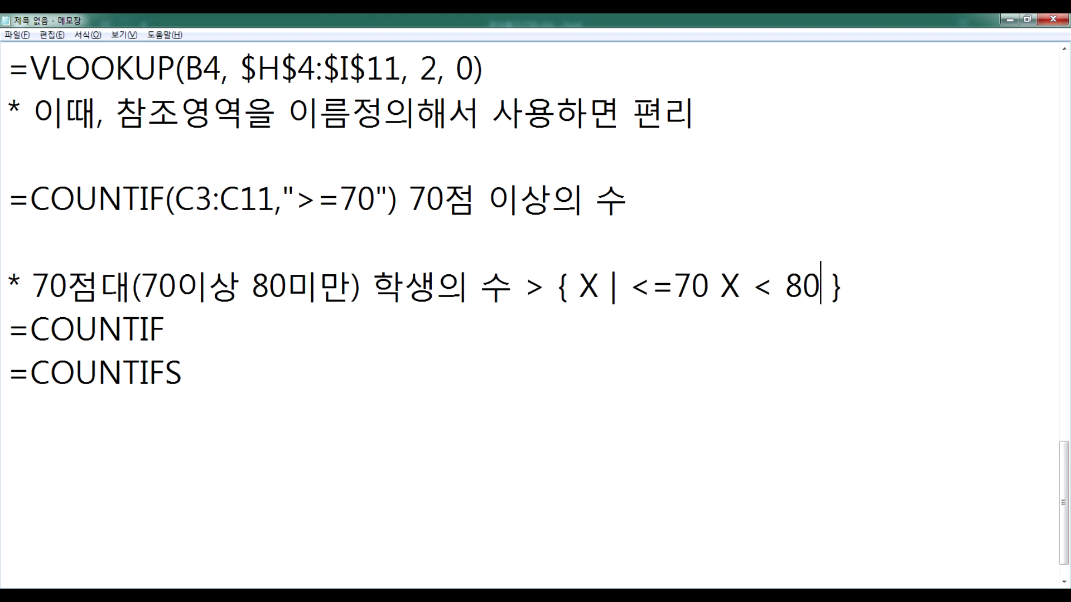
click(778, 288)
click(166, 331)
key(alt+Tab)
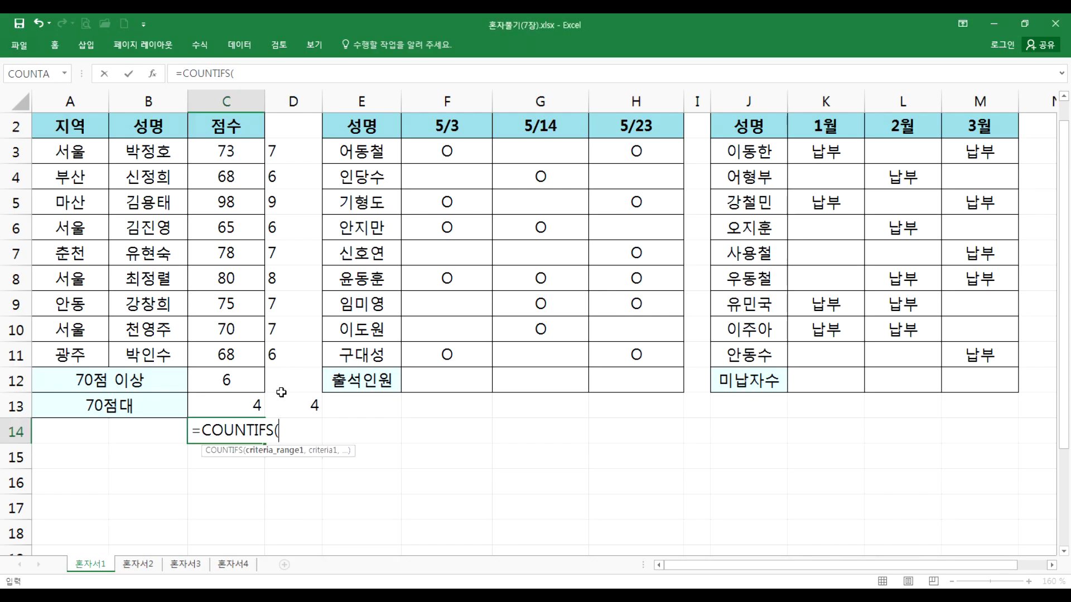
Paste C13's full formula over the bare =COUNTIF line in Notepad.
key(Escape)
double_click(217, 406)
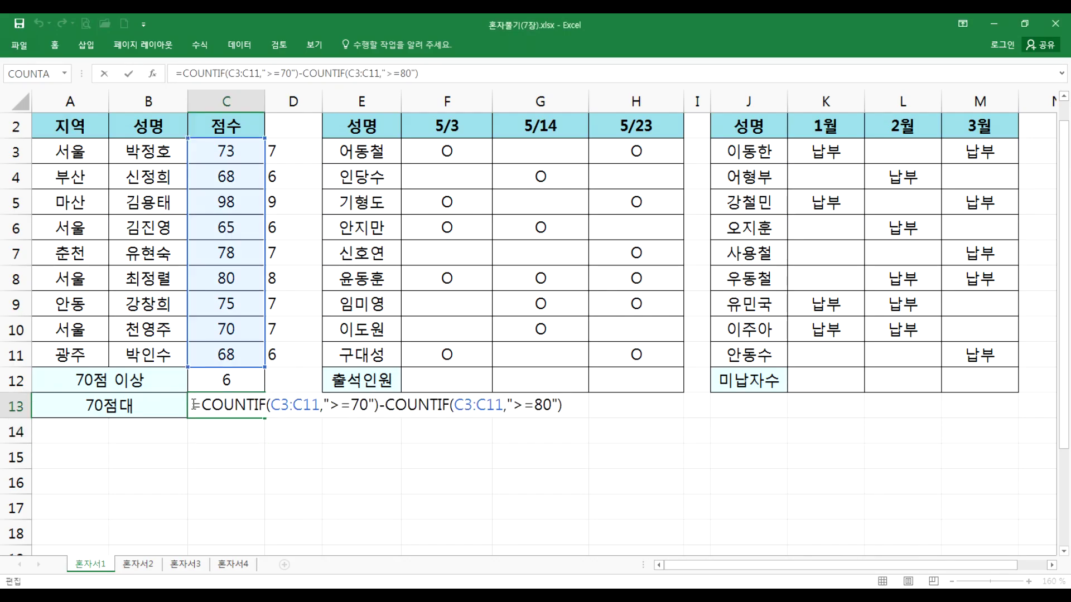
key(shift+Home)
key(ctrl+c)
key(alt+Tab)
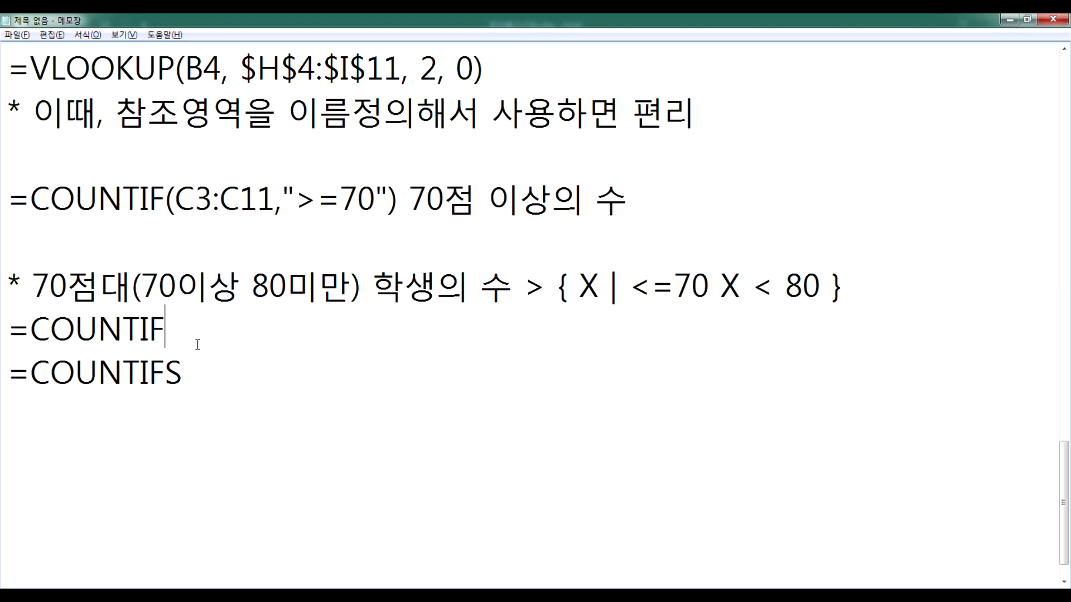
drag(165, 328, 31, 326)
key(ctrl+v)
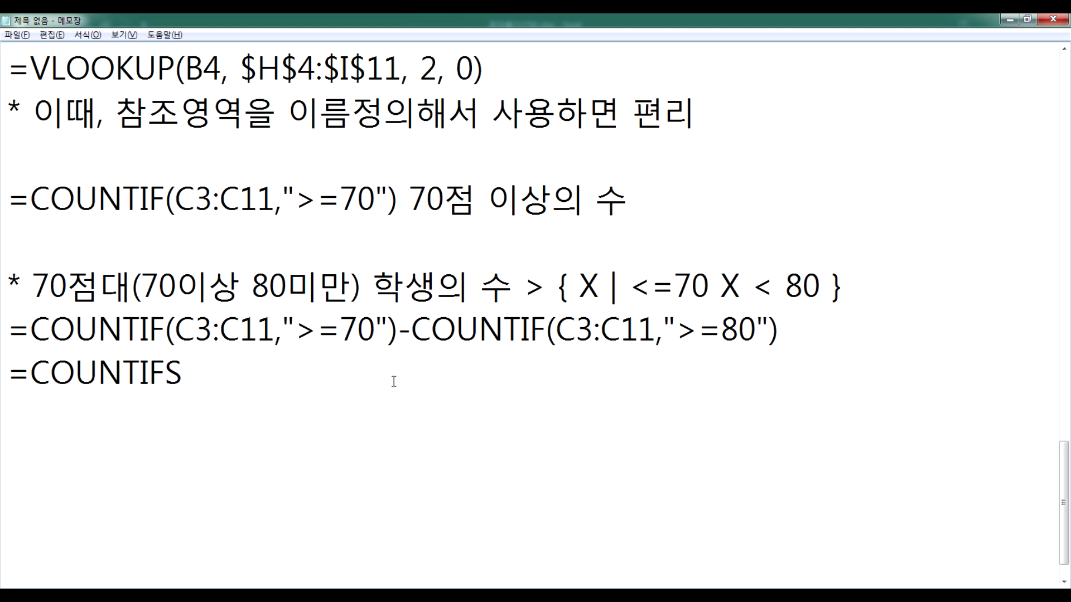
Space the line as =COUNTIF(C3:C11, ">=70") - COUNTIF(C3:C11, ">=80").
click(281, 329)
click(409, 335)
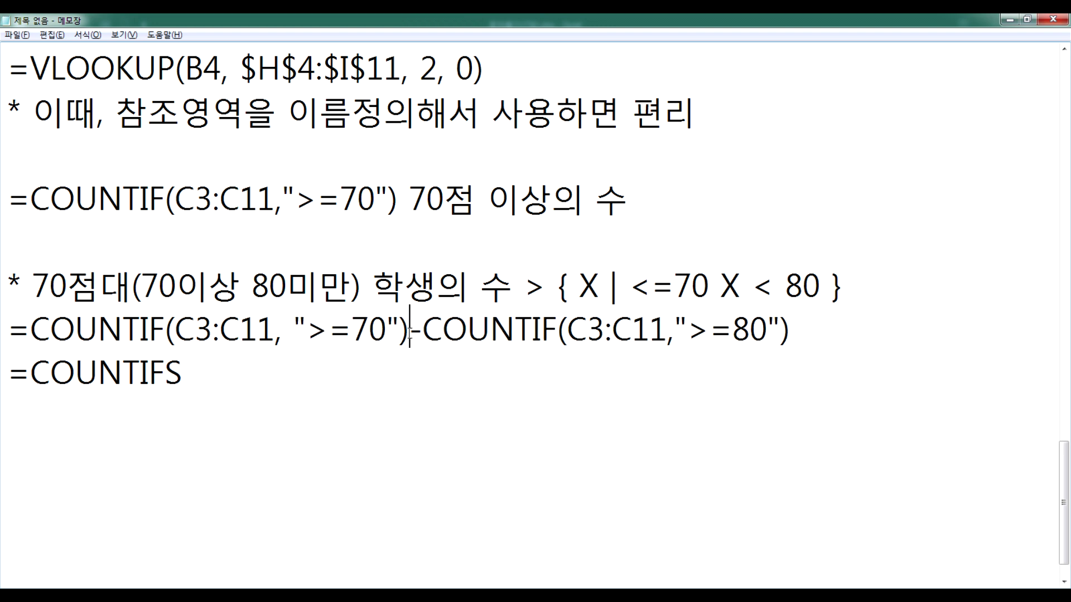
key(Right)
click(700, 330)
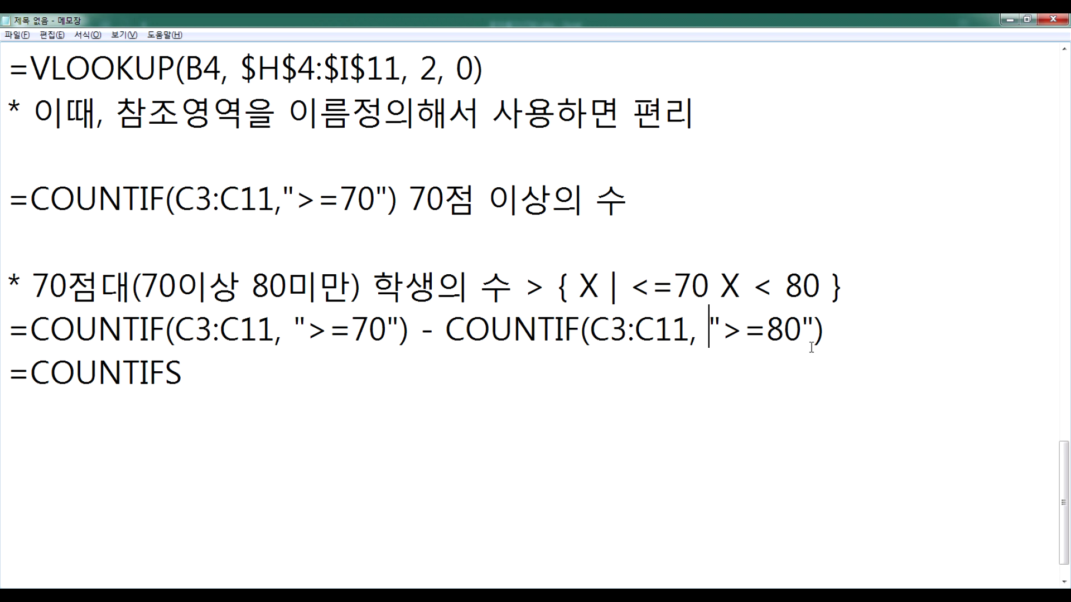
click(189, 374)
key(alt+Tab)
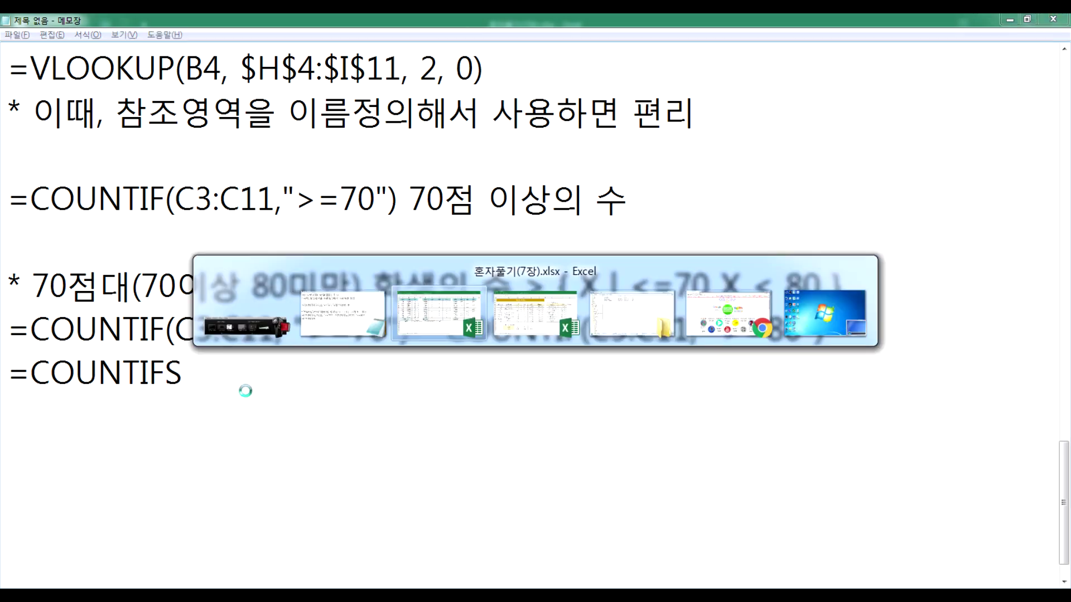
Enter =COUNTIFS(C3:C11,">=70",C3:C11,"<80") in C14, returning 4.
key(Return)
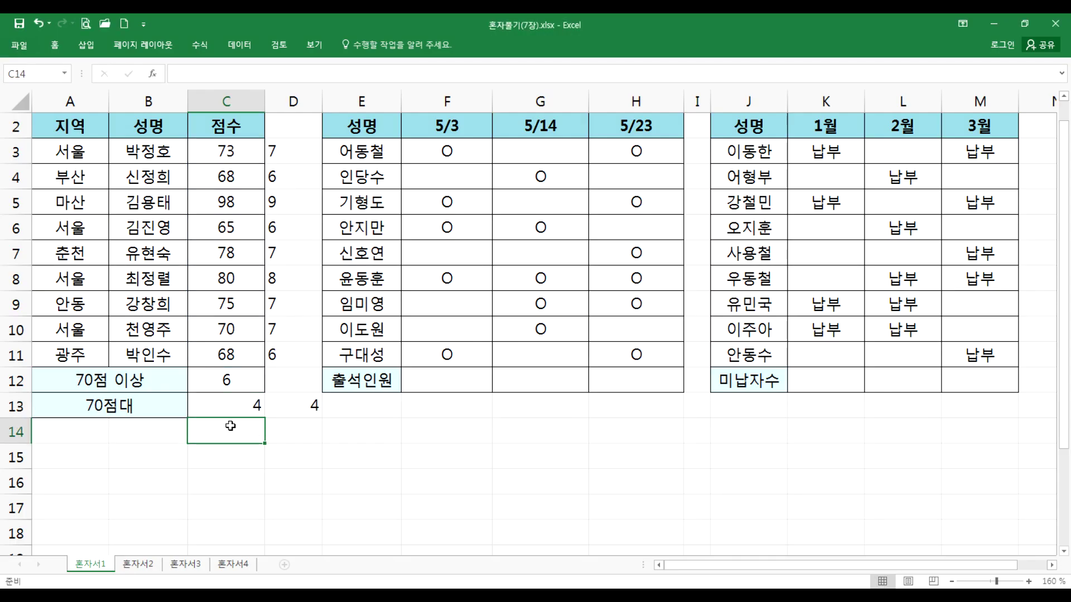
text(=C)
key(Escape)
key(Escape)
text(=COUNTIF)
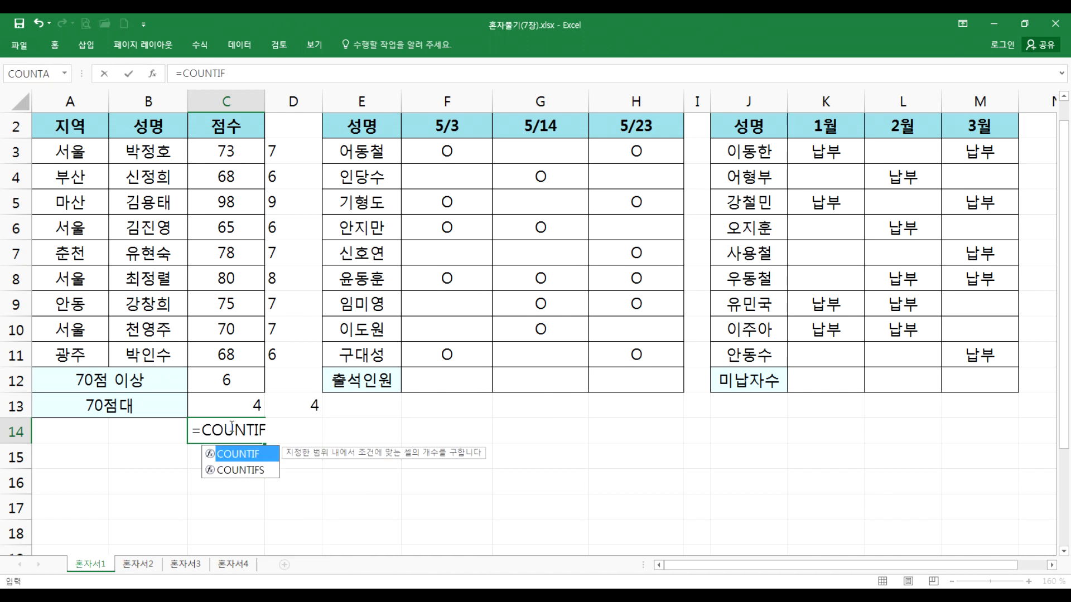
text(S()
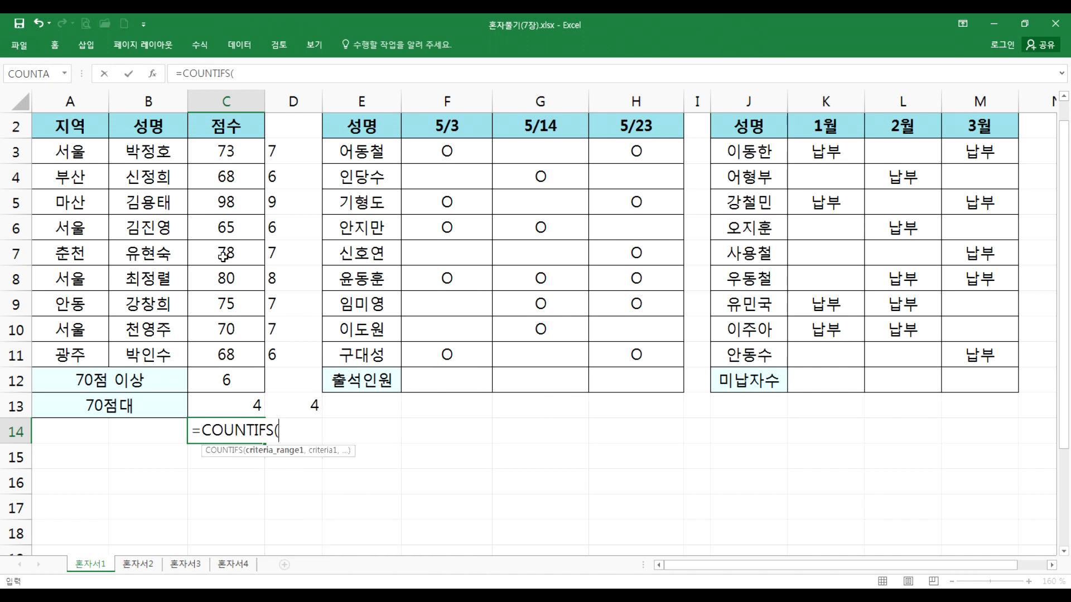
drag(224, 151, 225, 354)
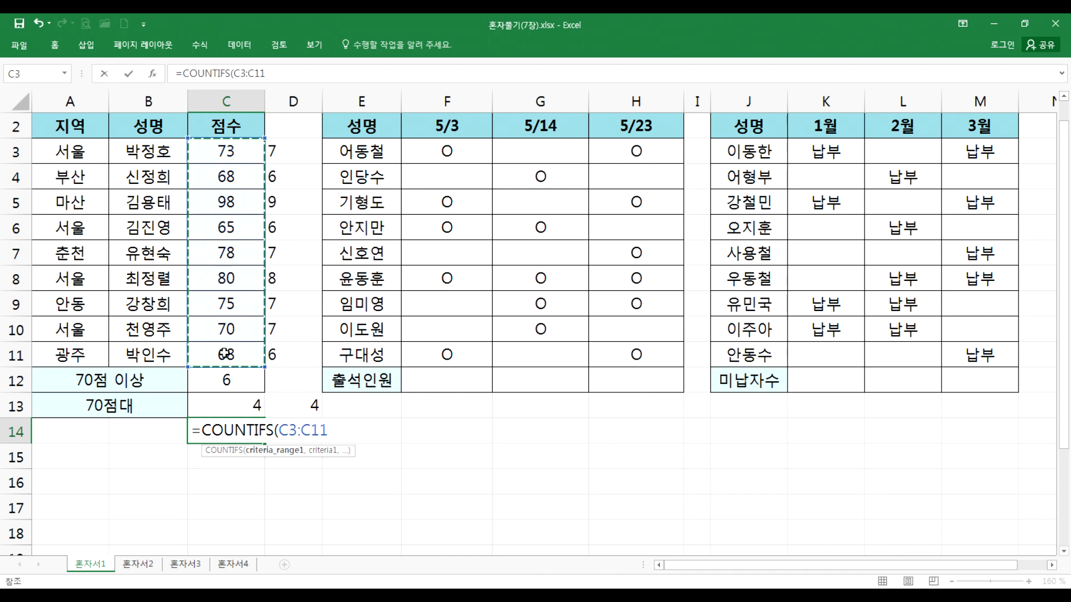
text(,)
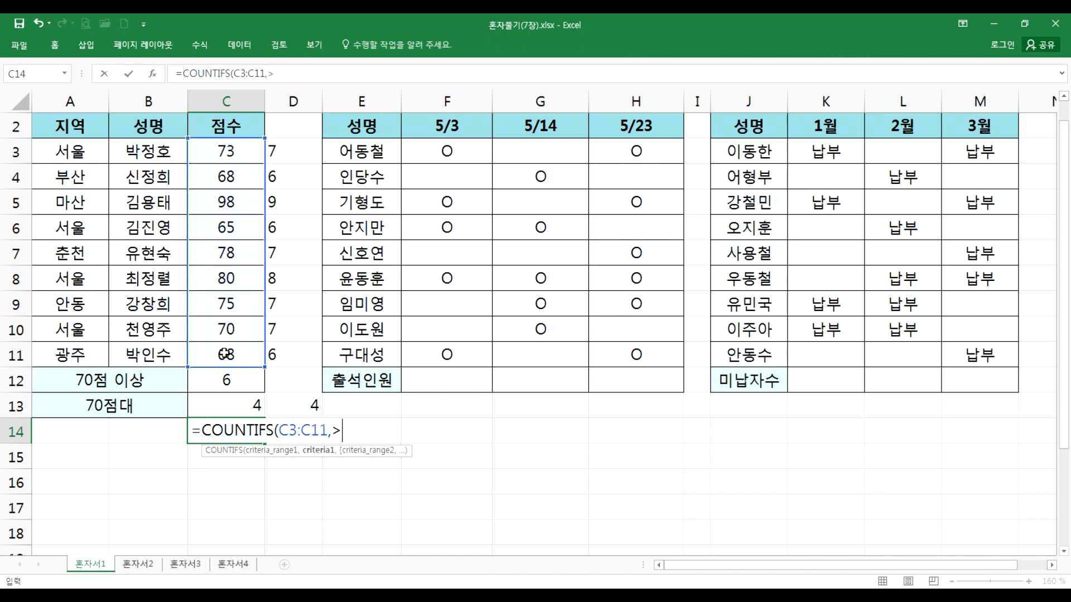
text(">=70",)
drag(213, 147, 214, 357)
text(,"<80)
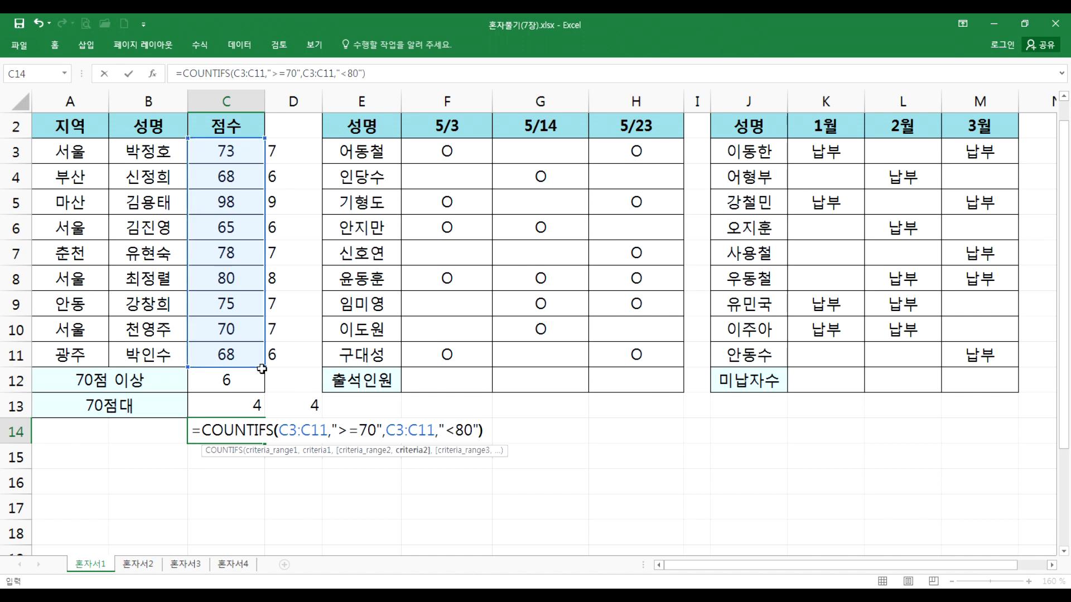
text("))
key(ctrl+Return)
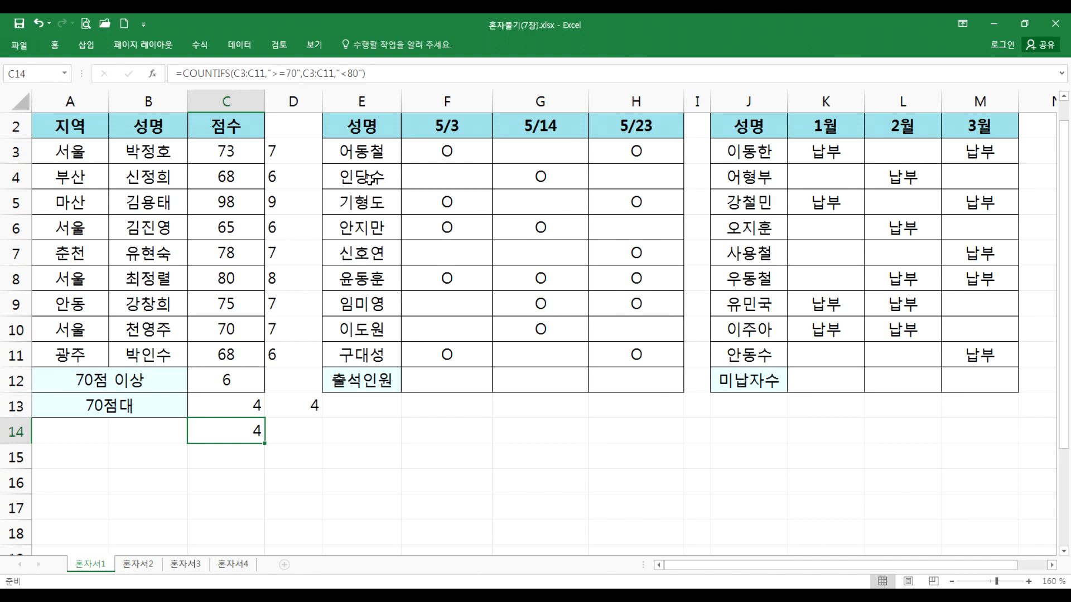
click(379, 78)
drag(379, 78, 176, 74)
key(ctrl+c)
Paste C14's =COUNTIFS(C3:C11,">=70",C3:C11,"<80") formula into the notes and space out its arguments.
key(alt+Tab)
double_click(200, 390)
key(ctrl+v)
click(301, 374)
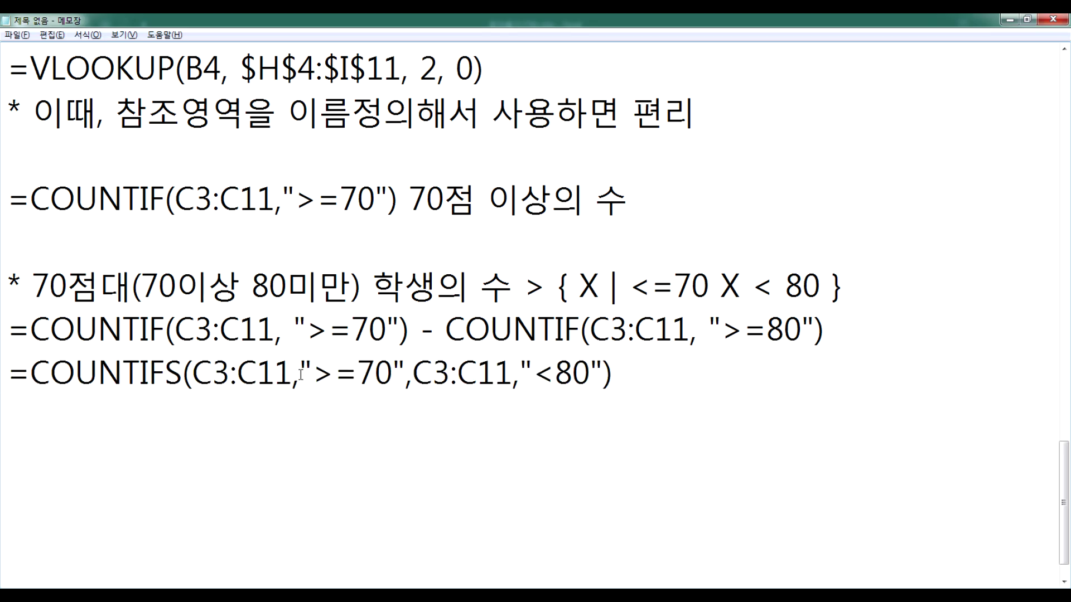
click(424, 374)
click(543, 379)
drag(647, 374, 51, 375)
click(124, 397)
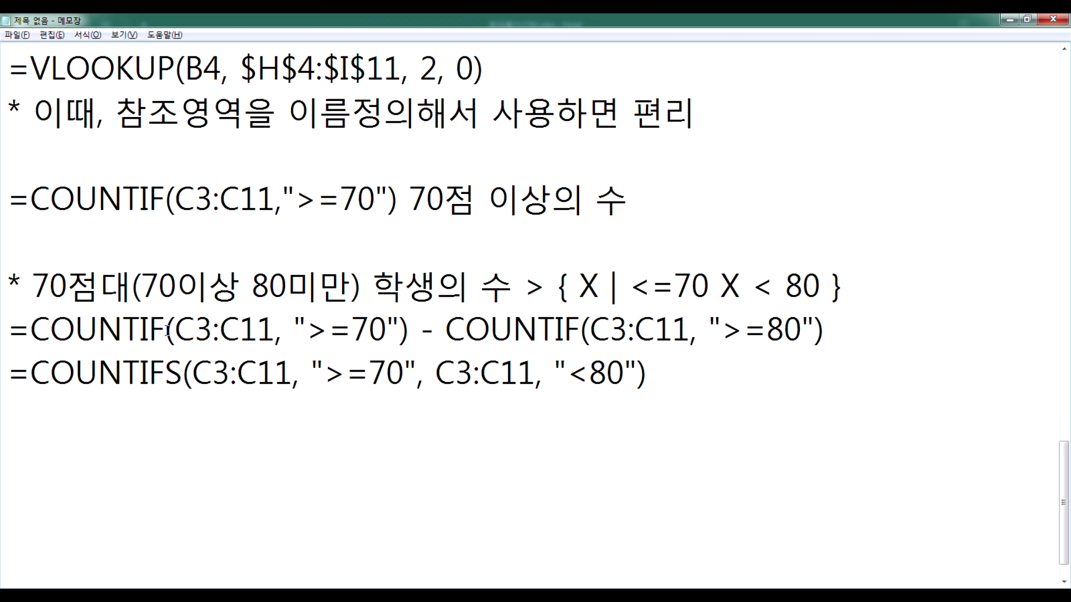
Compare the COUNTIF subtraction with COUNTIFS by highlighting its >=70 and <80 criteria.
drag(413, 329, 328, 329)
drag(434, 329, 635, 328)
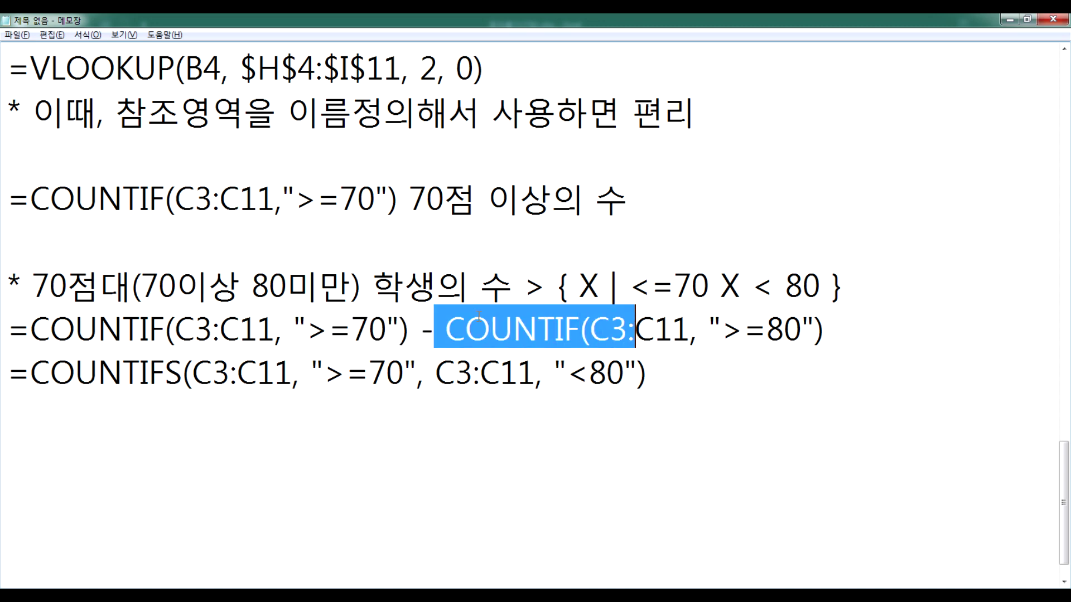
drag(165, 371, 184, 371)
drag(351, 373, 324, 372)
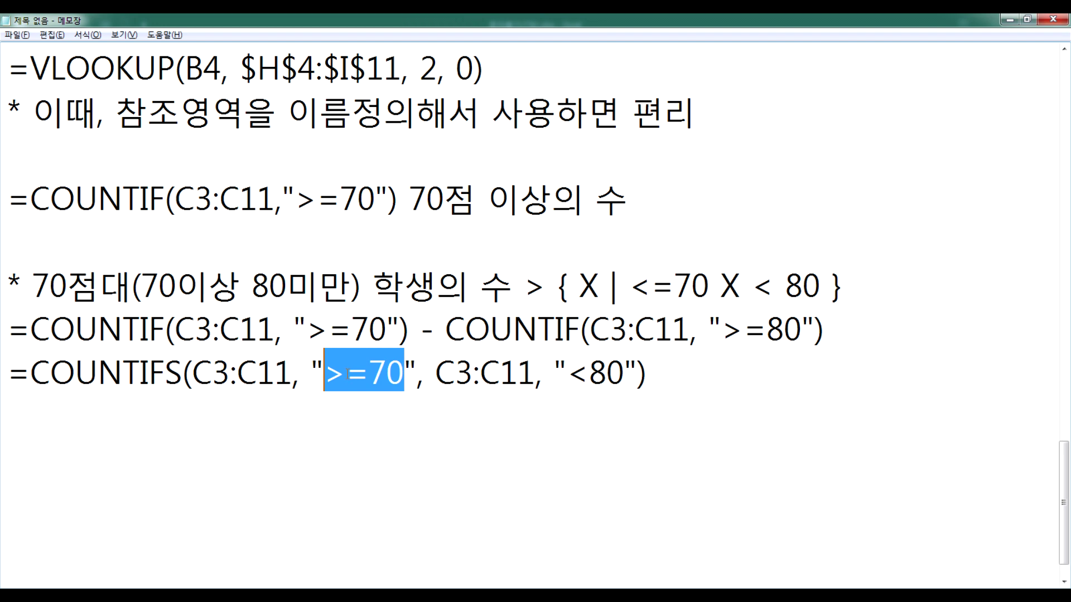
drag(455, 371, 501, 371)
drag(567, 371, 626, 372)
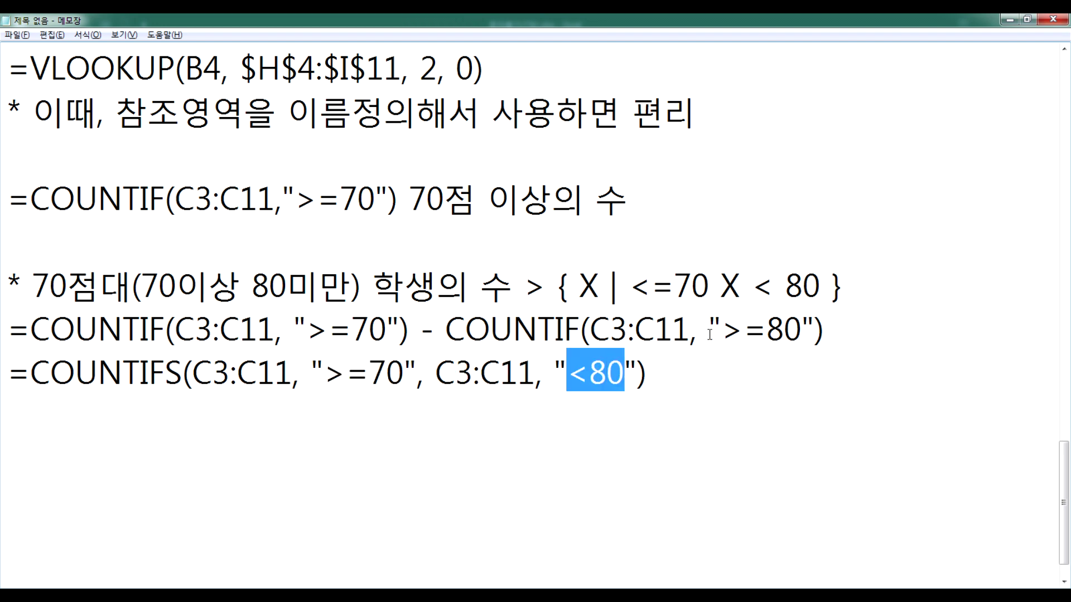
click(696, 392)
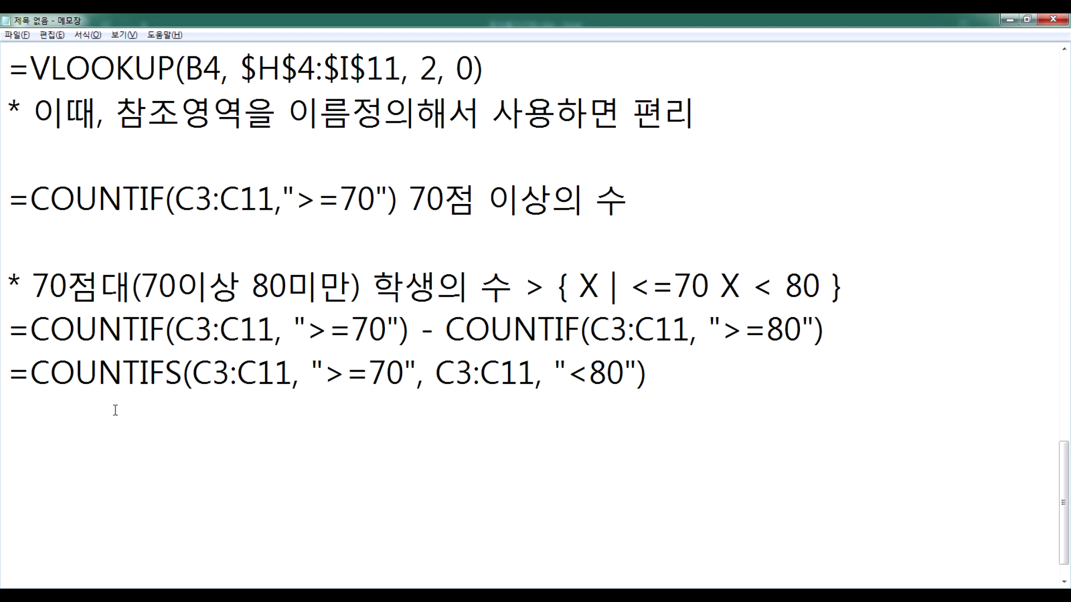
click(193, 371)
click(49, 457)
Add the heading '* 서울에 사는 70점대' on a new line and return to Excel.
text(* )
text(TJDN)
key(BackSpace)
key(BackSpace)
key(BackSpace)
key(BackSpace)
key(Hangul)
text(서울에서)
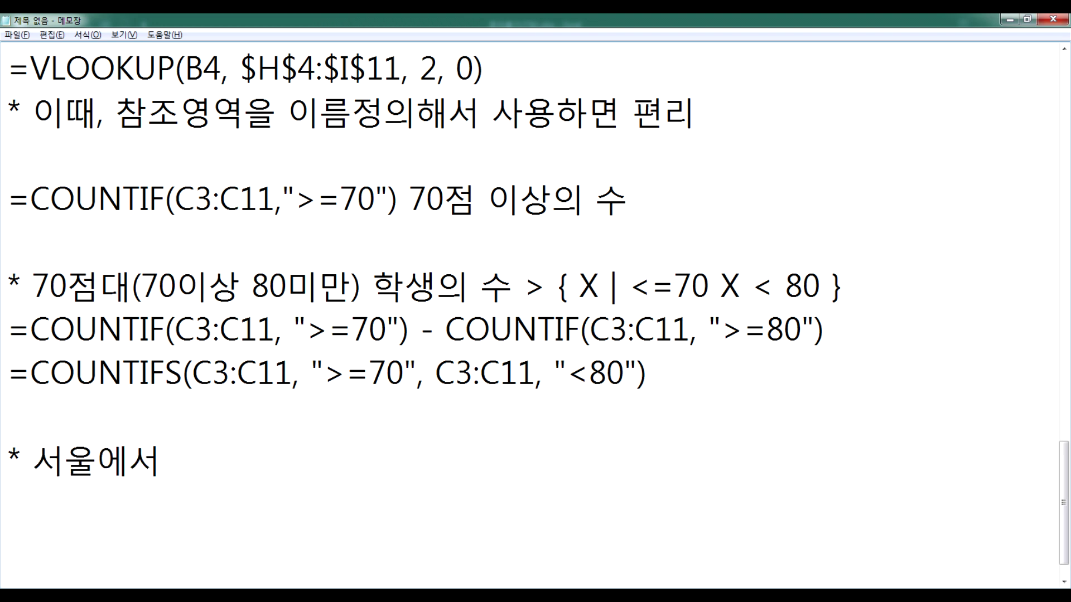
key(BackSpace)
text(사는 70ㅈ)
text(점대)
key(Return)
key(alt+Tab)
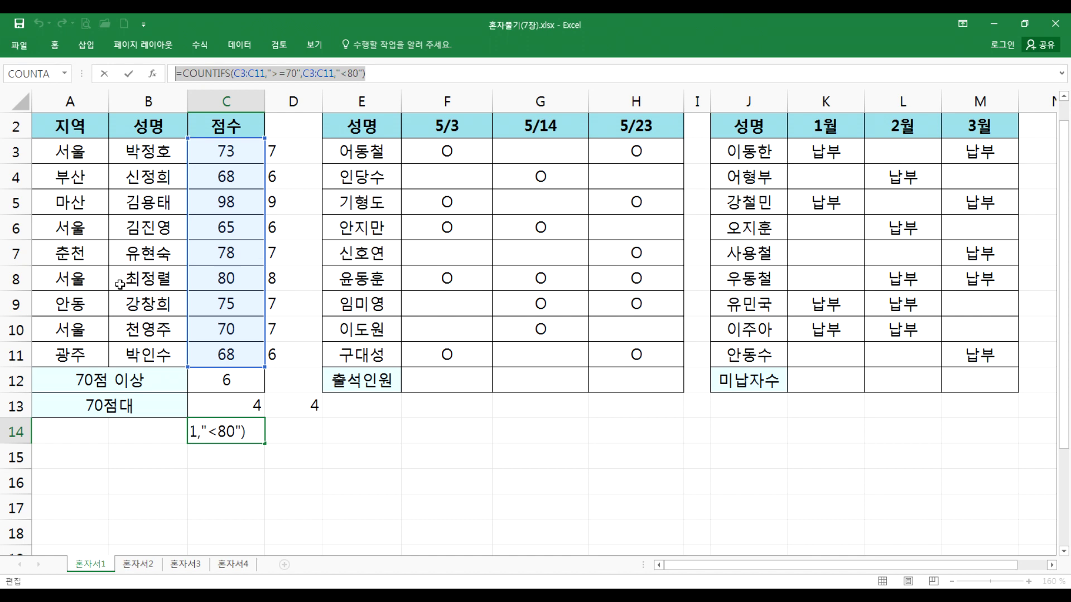
Enter =COUNTIFS(A3:A11,"서울",C3:C11,">=70",C3:C11,"<80") in C15 by extending C14's formula.
key(Escape)
key(F2)
drag(189, 437, 461, 446)
key(ctrl+c)
key(Escape)
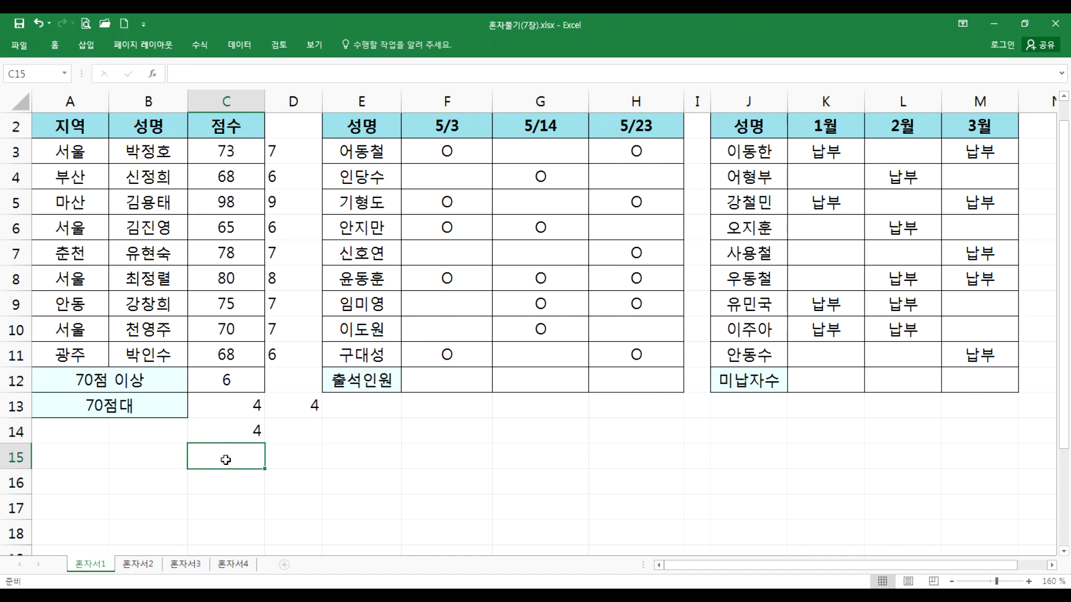
double_click(225, 457)
key(ctrl+v)
click(279, 456)
drag(63, 149, 92, 357)
text(, ")
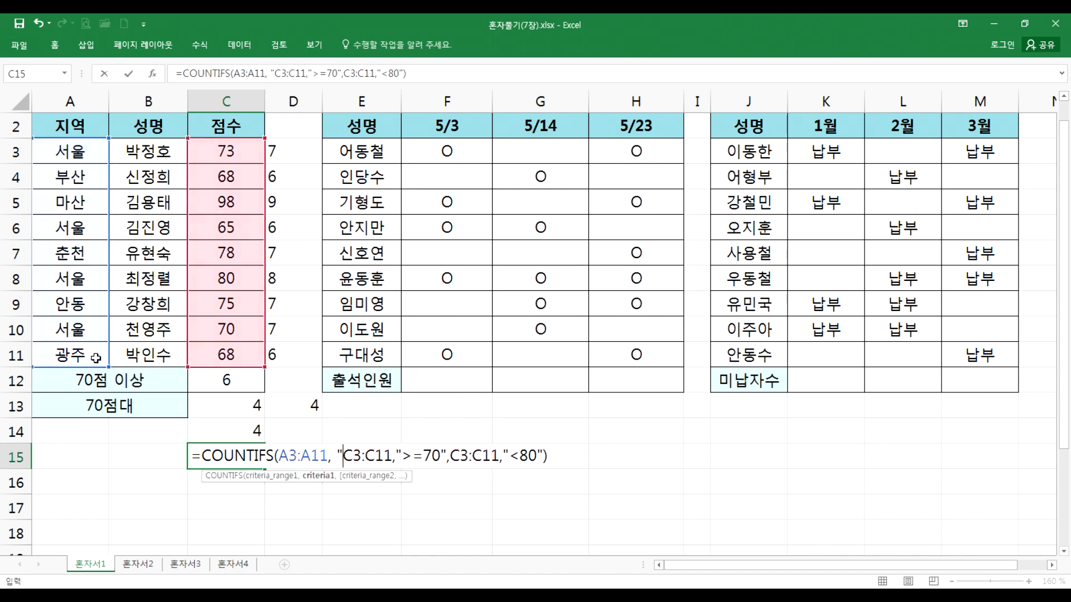
text(서울",)
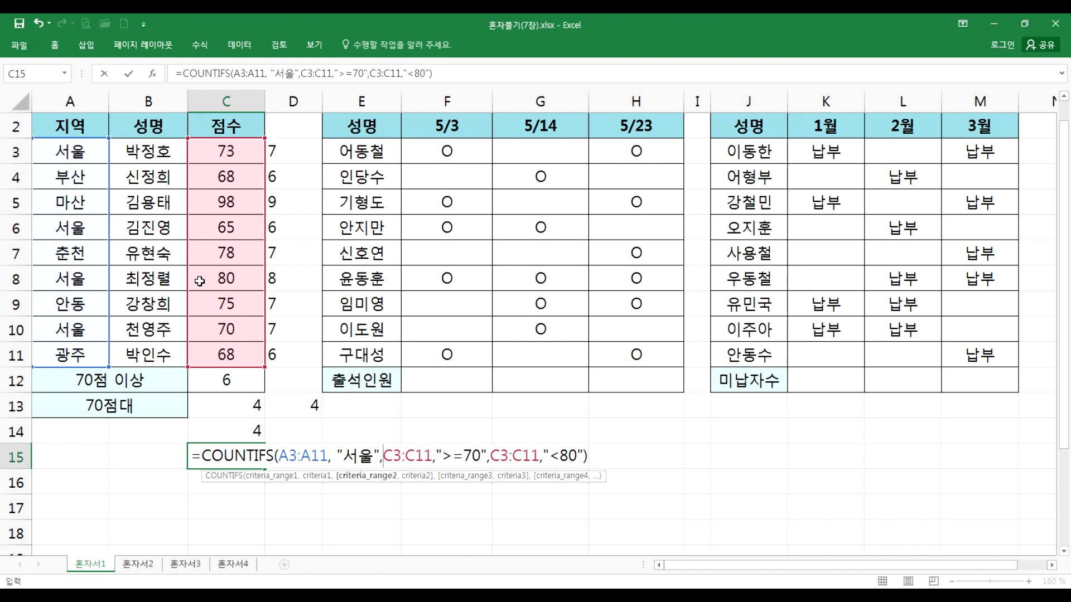
key(Return)
Copy C15's formula and paste it under the Seoul 70s note in Notepad.
click(234, 455)
key(F2)
drag(192, 456, 587, 455)
key(ctrl+c)
key(alt+Tab)
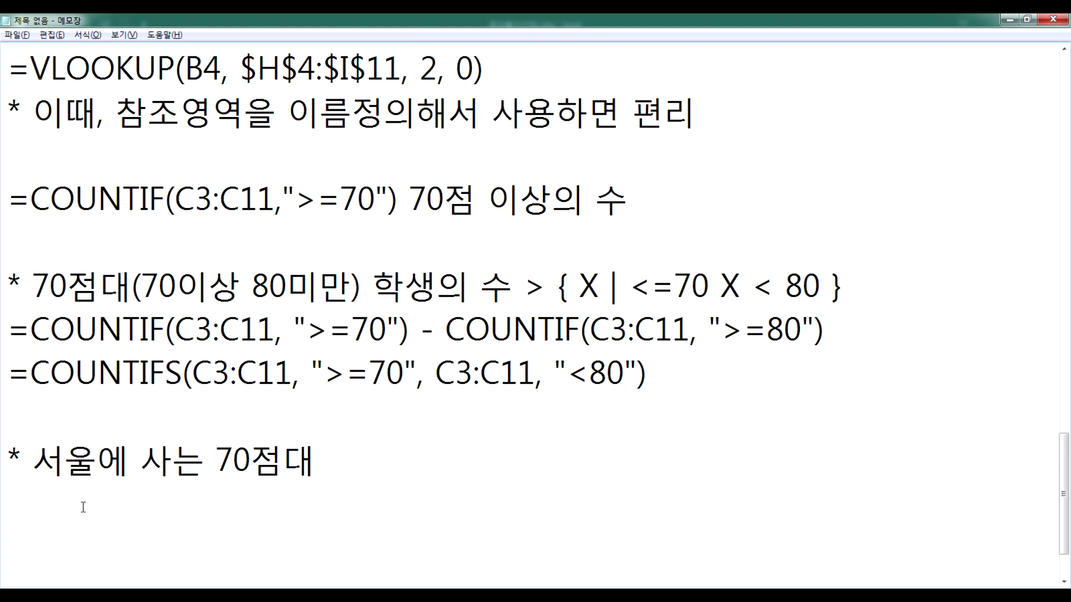
key(ctrl+v)
Tidy the note to =COUNTIFS(A3:A11, "서울", C3:C11, ">=70", C3:C11, "<80") with spaces and the missing comma.
click(411, 505)
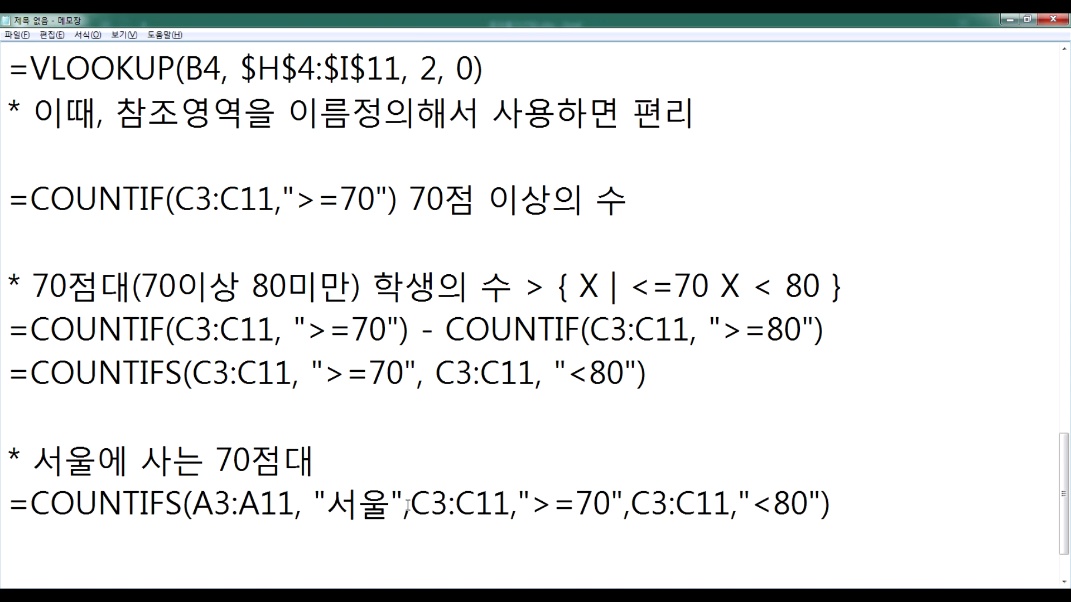
click(520, 504)
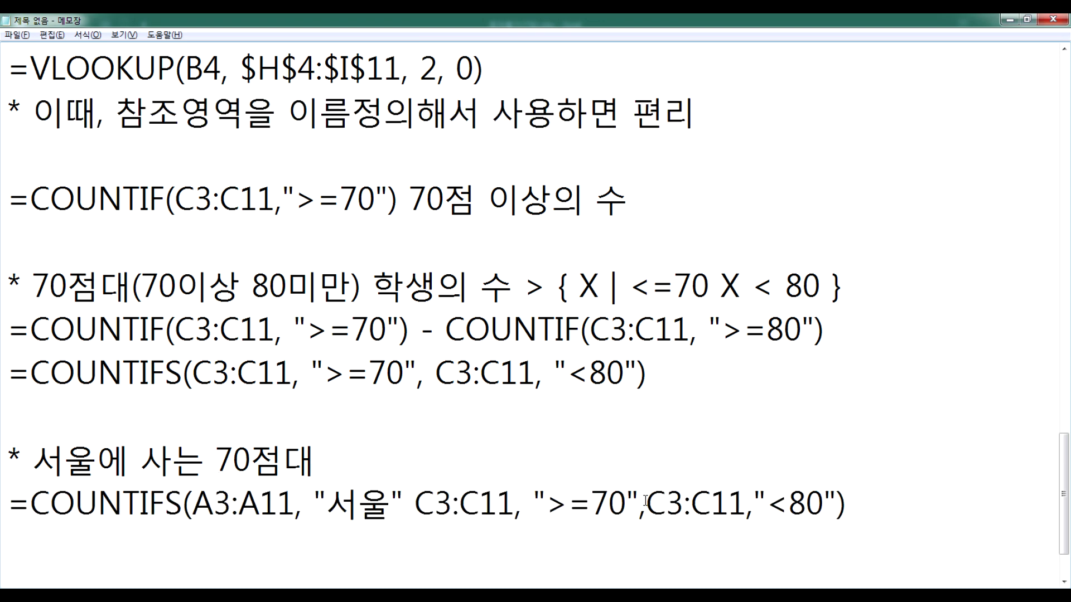
click(765, 505)
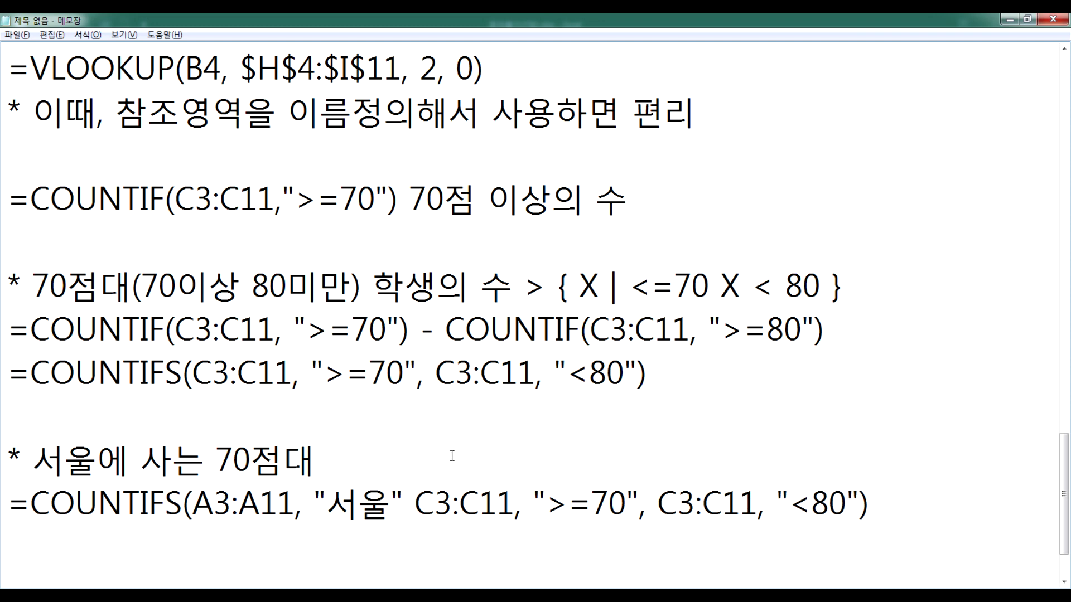
drag(302, 504, 789, 505)
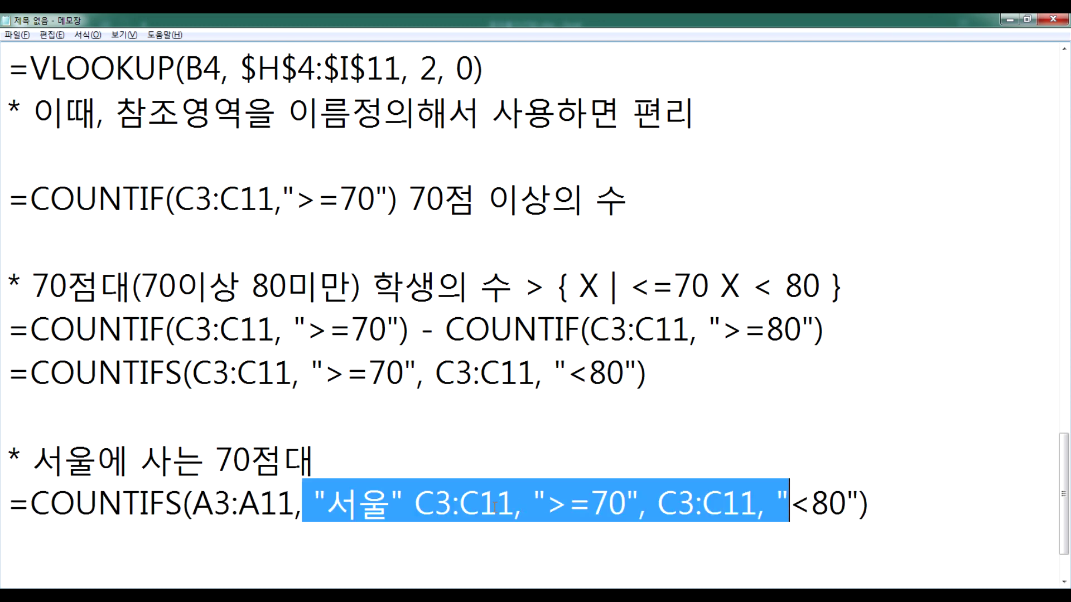
click(357, 505)
drag(414, 504, 866, 501)
text(,)
drag(231, 505, 358, 505)
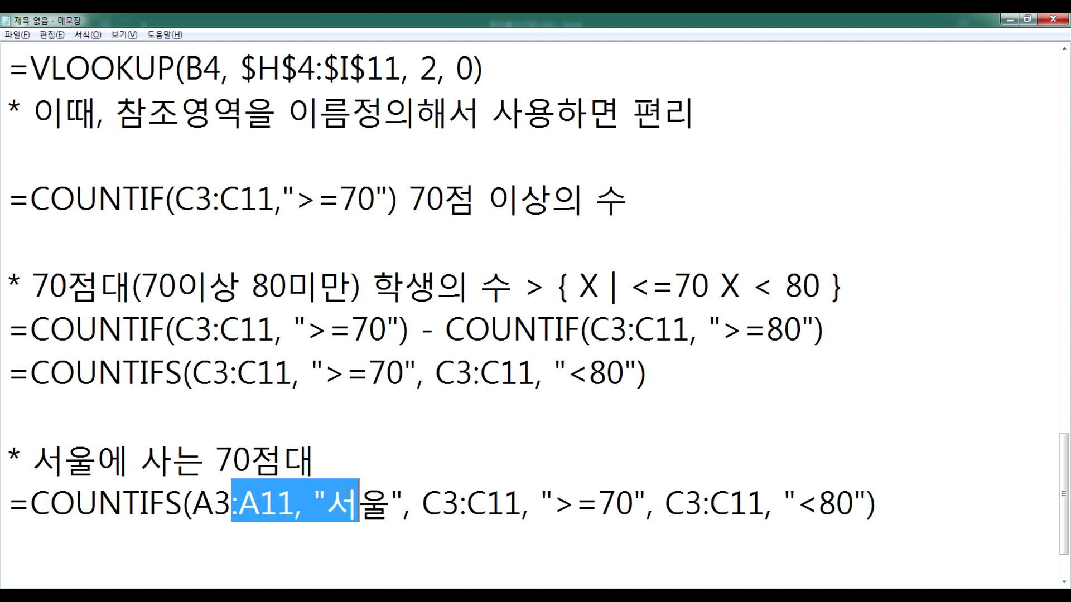
Check the two matching Seoul students in rows 3 and 10 in Excel, then return to the notes.
key(alt+Tab)
key(Return)
drag(66, 151, 228, 151)
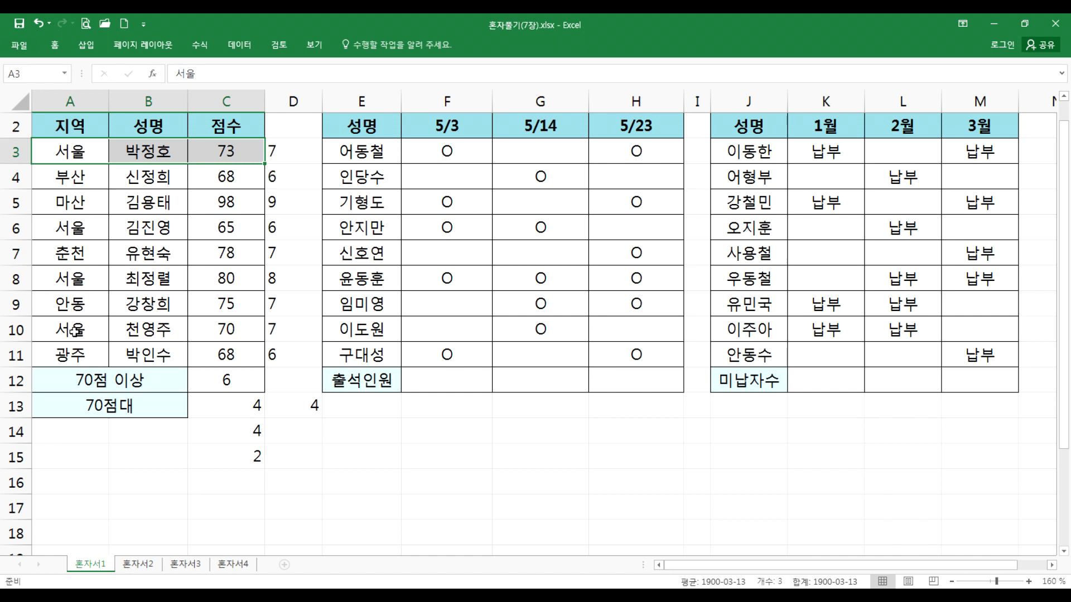
ctrl+drag(75, 331, 214, 331)
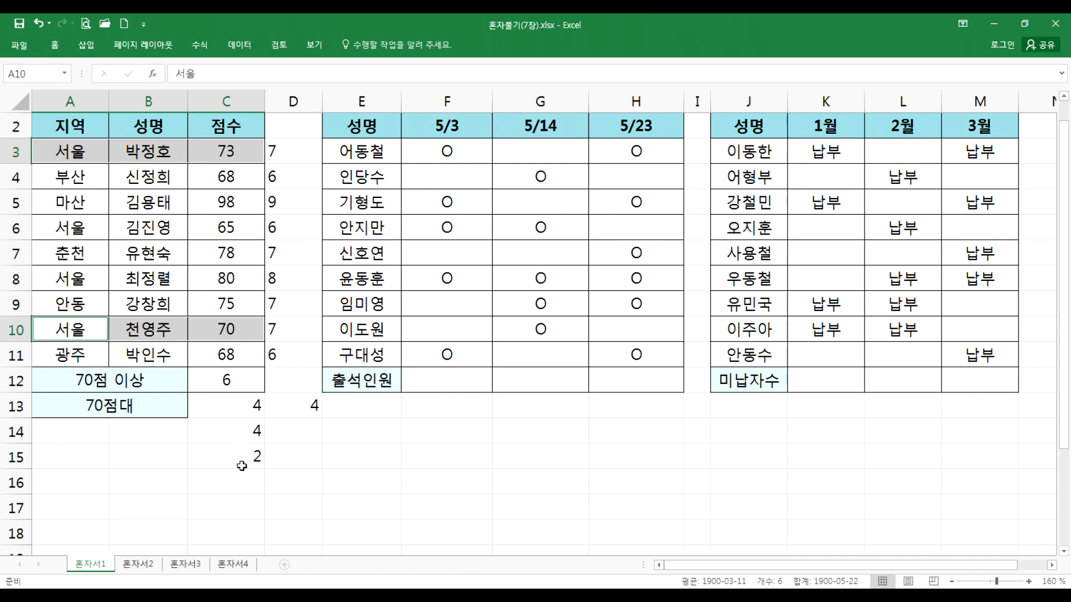
key(alt+Tab)
click(194, 545)
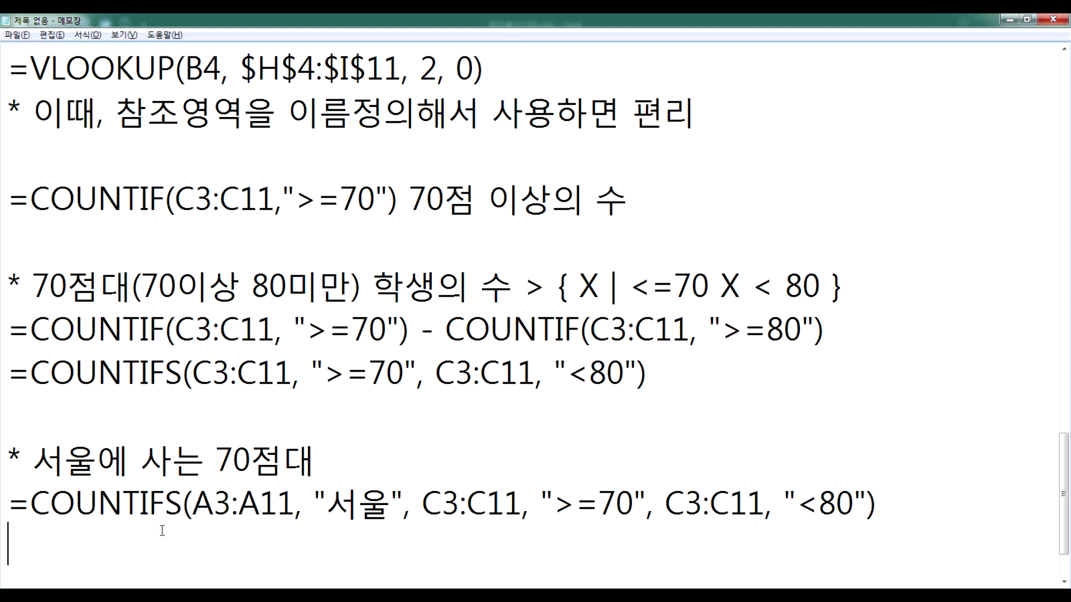
scroll(163, 527, down, 1)
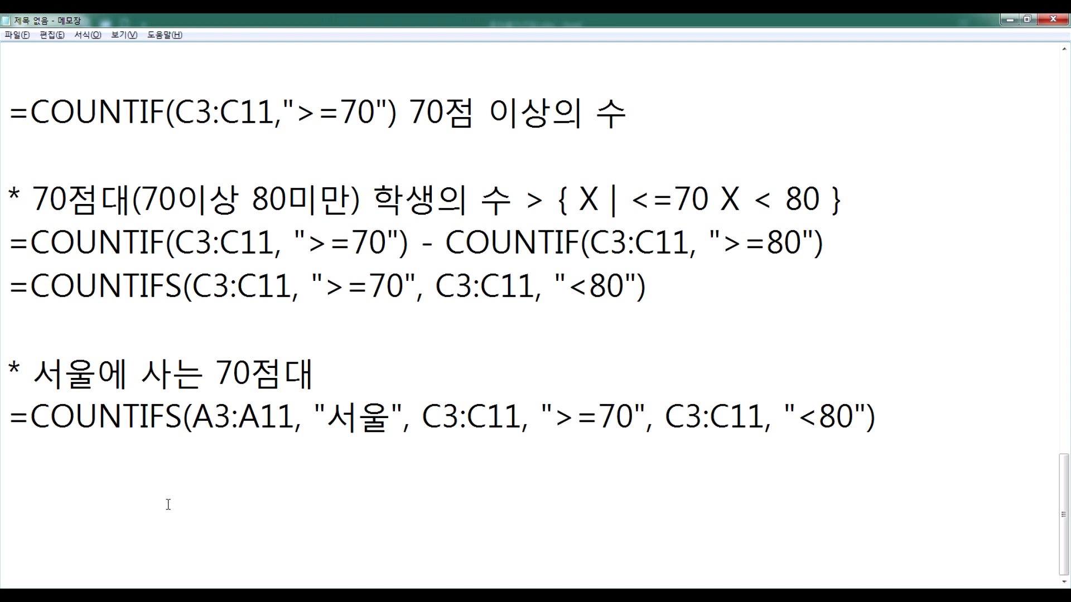
Review the COUNTIF subtraction and the Seoul COUNTIFS region and score criteria, then go back to Excel.
drag(165, 242, 24, 234)
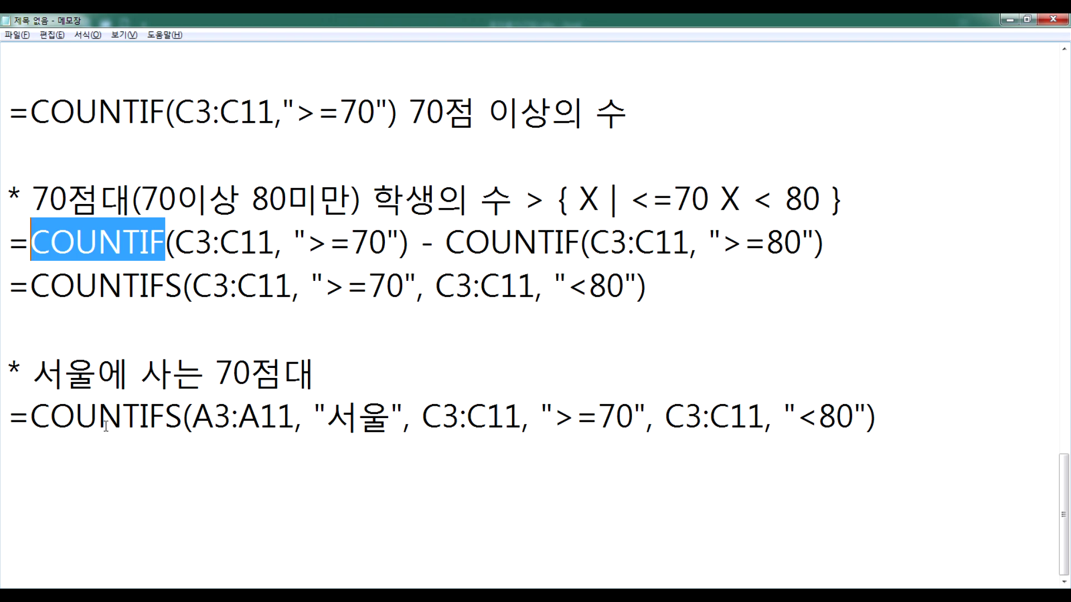
drag(221, 416, 395, 406)
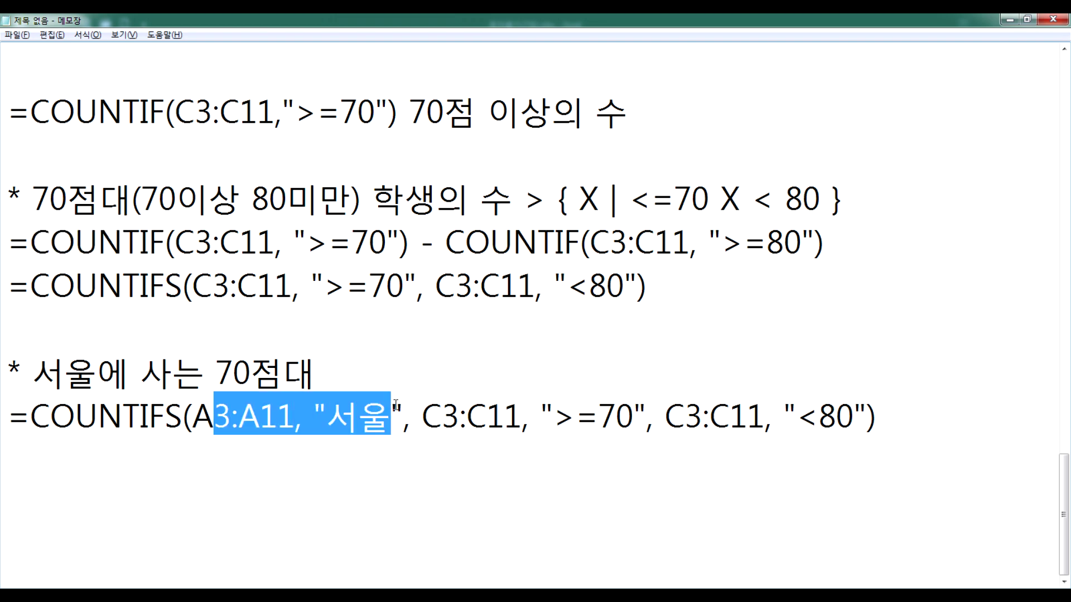
drag(459, 415, 837, 413)
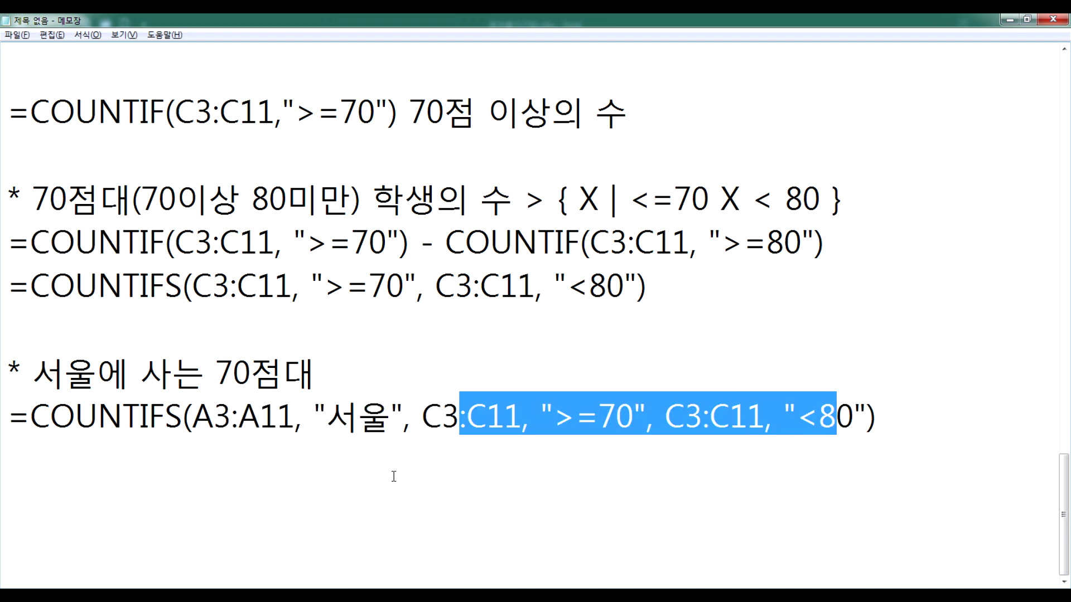
click(371, 466)
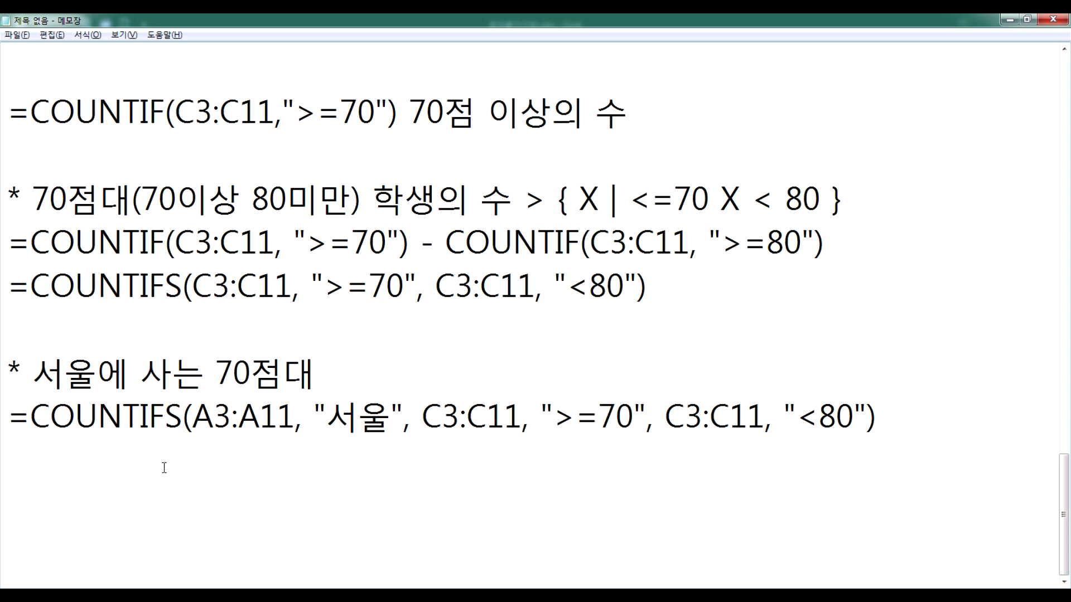
key(alt+Tab)
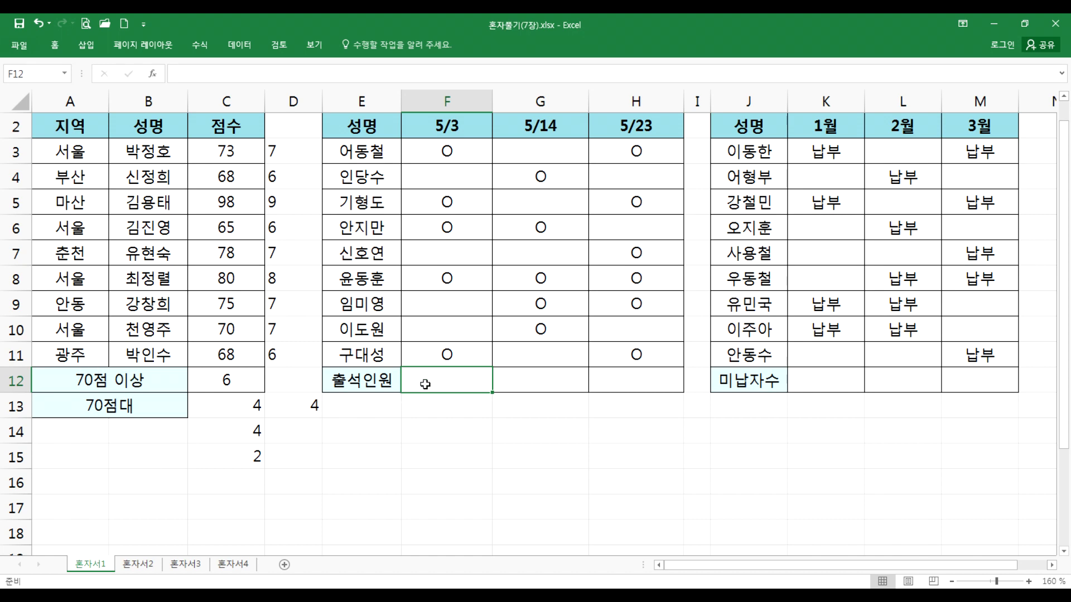
Enter =COUNTIF(F3:F11,"O") in F12 to count the 5/3 attendance marks.
click(463, 160)
click(452, 205)
click(451, 229)
click(450, 279)
click(449, 356)
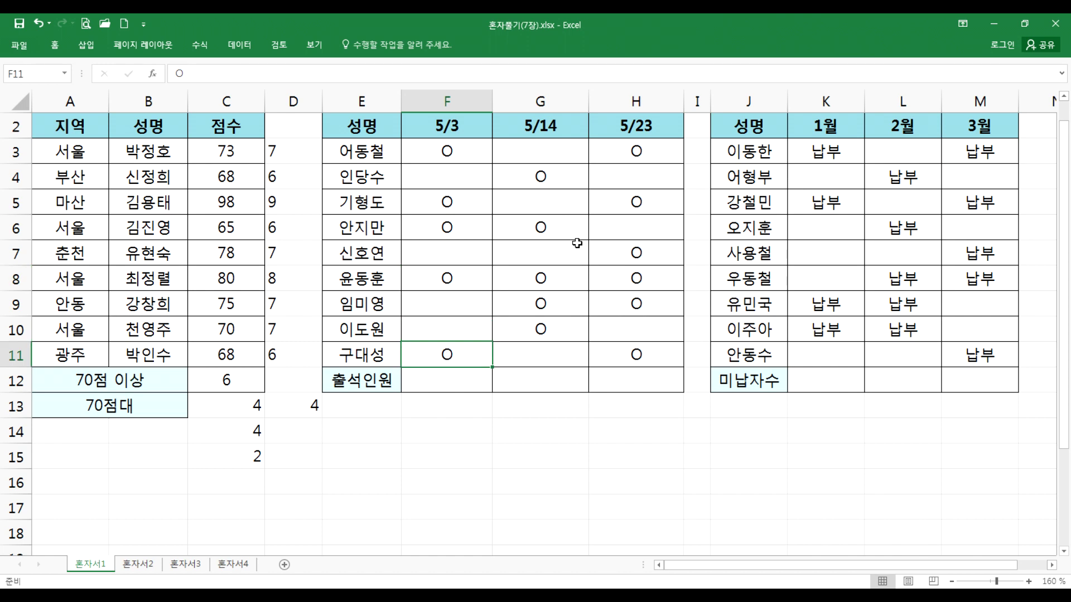
click(474, 386)
text(=)
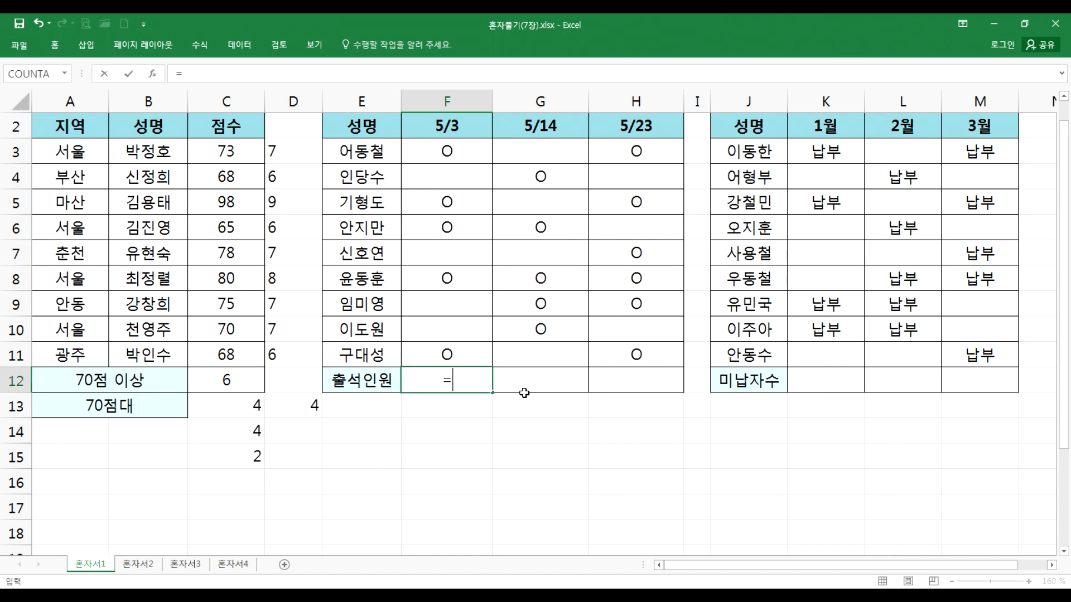
text(COUNTIF()
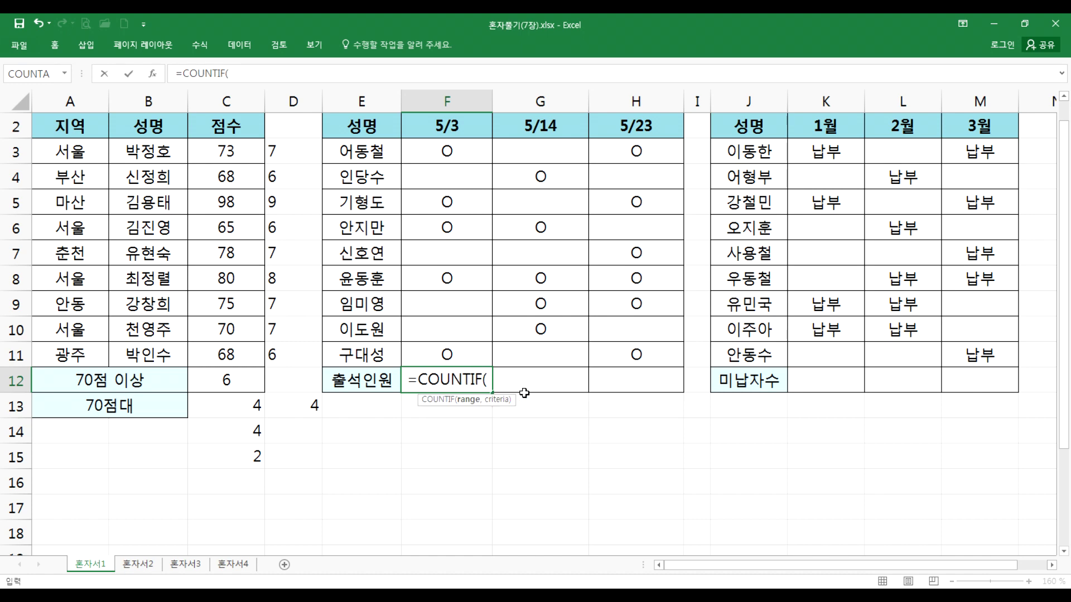
drag(434, 149, 434, 355)
text(,)
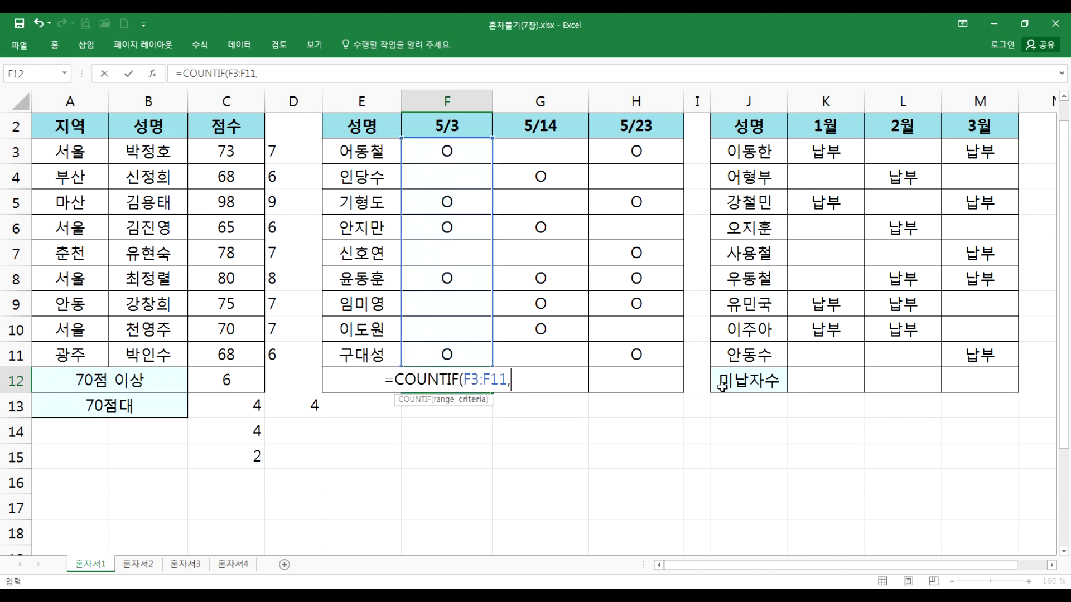
text(""))
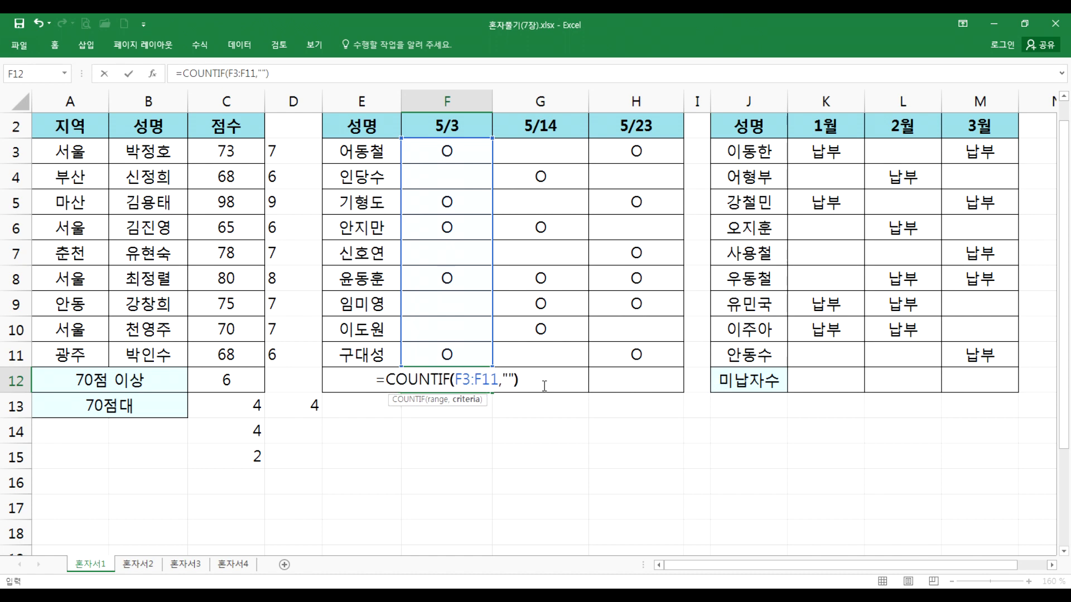
click(507, 380)
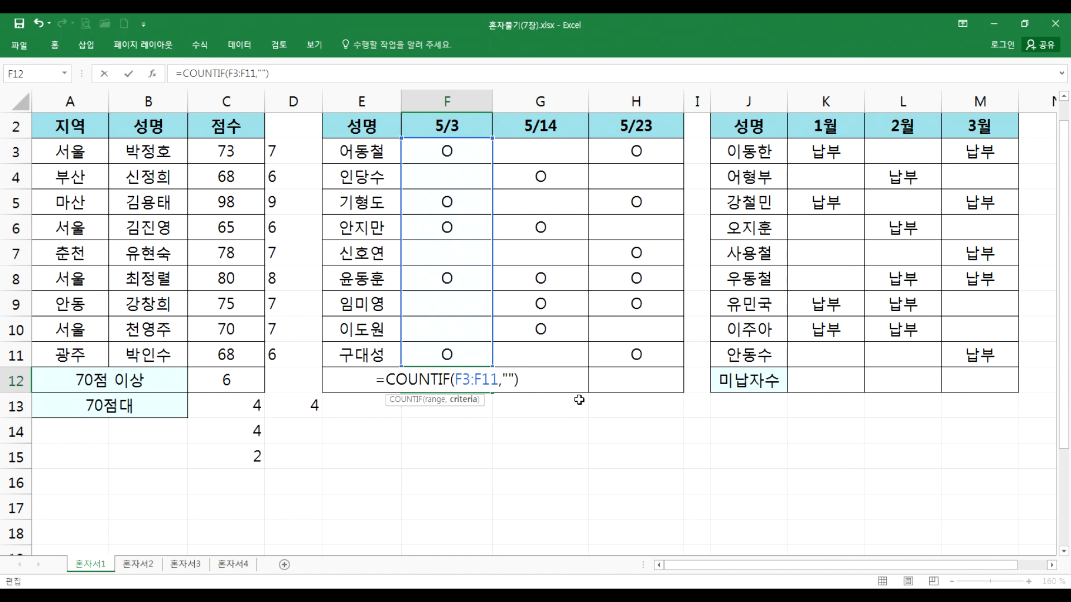
text(O)
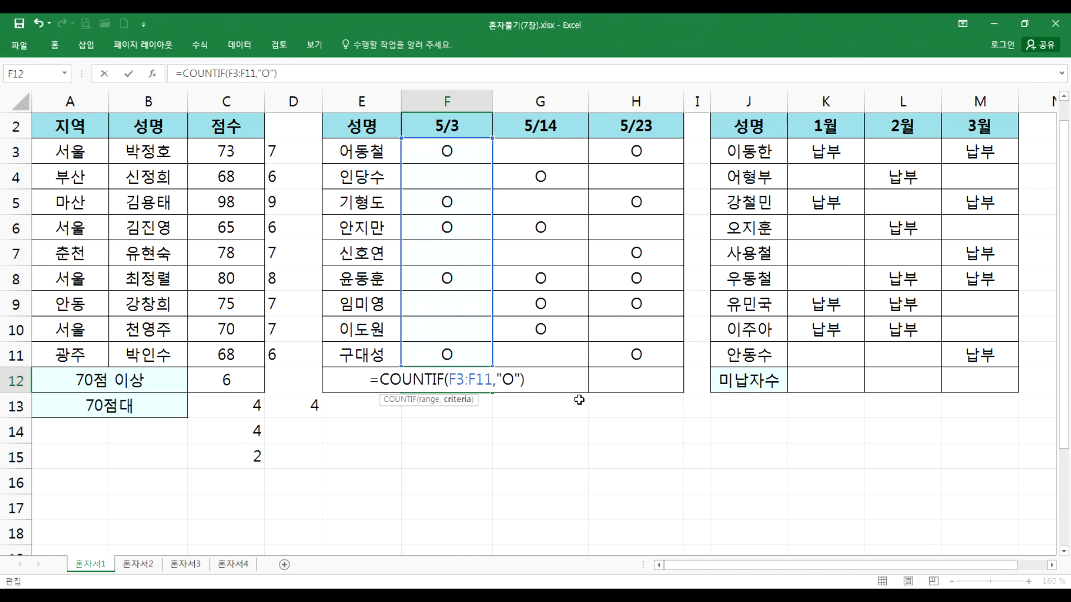
key(Return)
Try the circle symbol from the Korean symbol list as F12's criterion instead of "O".
key(Up)
key(F2)
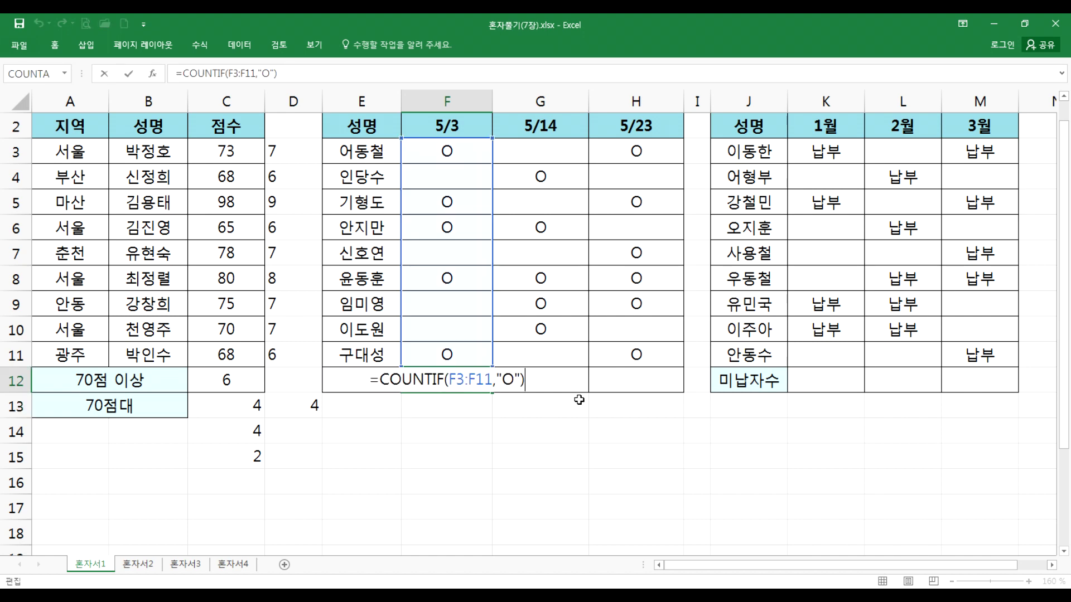
key(Left)
key(Left)
key(shift+Left)
text(A)
key(BackSpace)
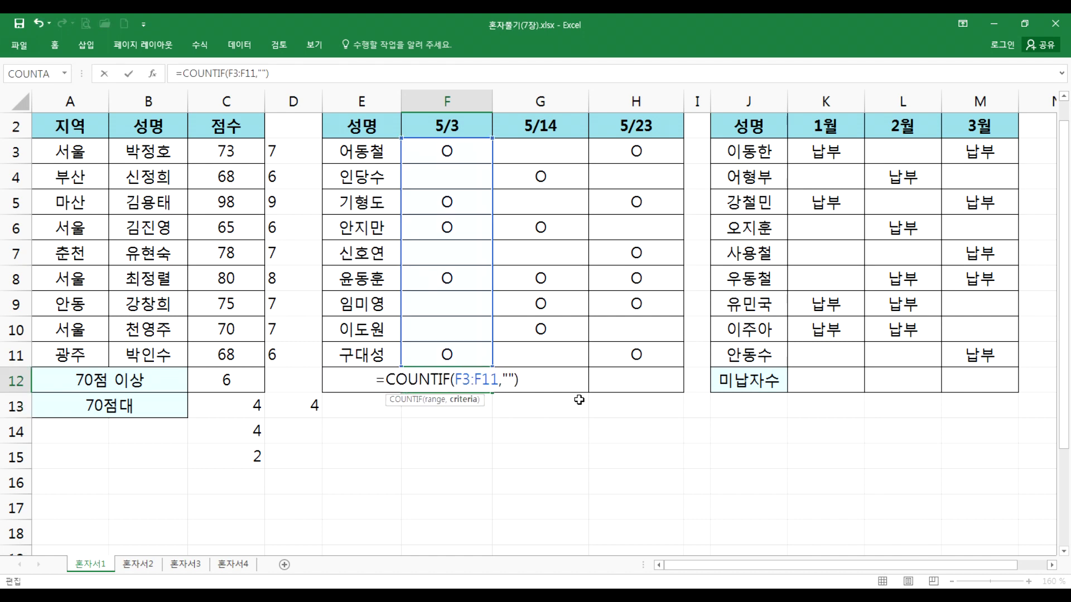
text(ㅁ)
key(Hangul_Hanja)
key(Tab)
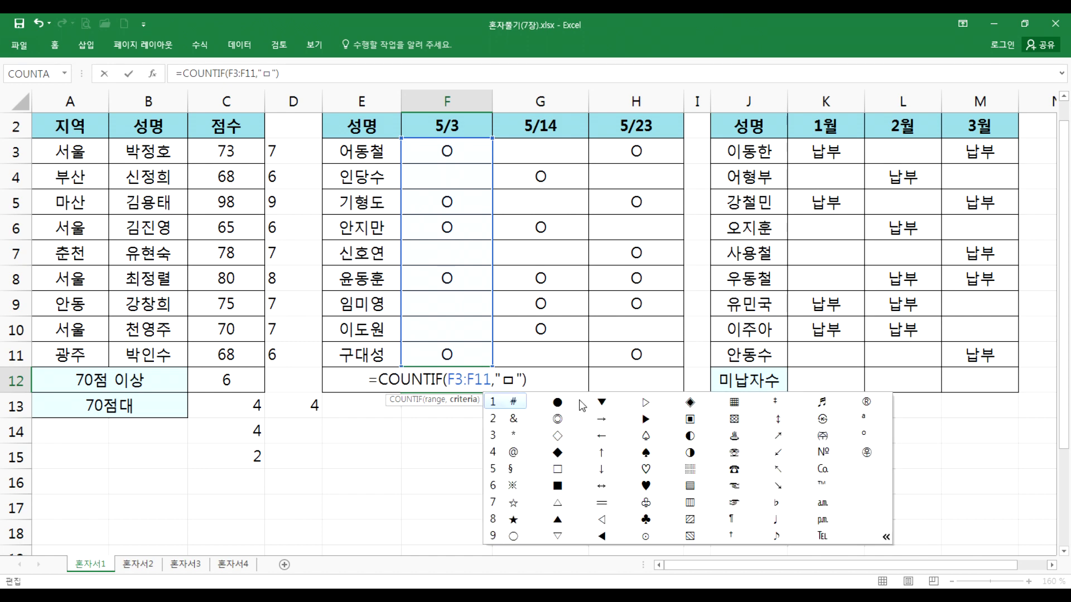
key(Right)
key(Down)
key(Down)
key(Down)
key(Down)
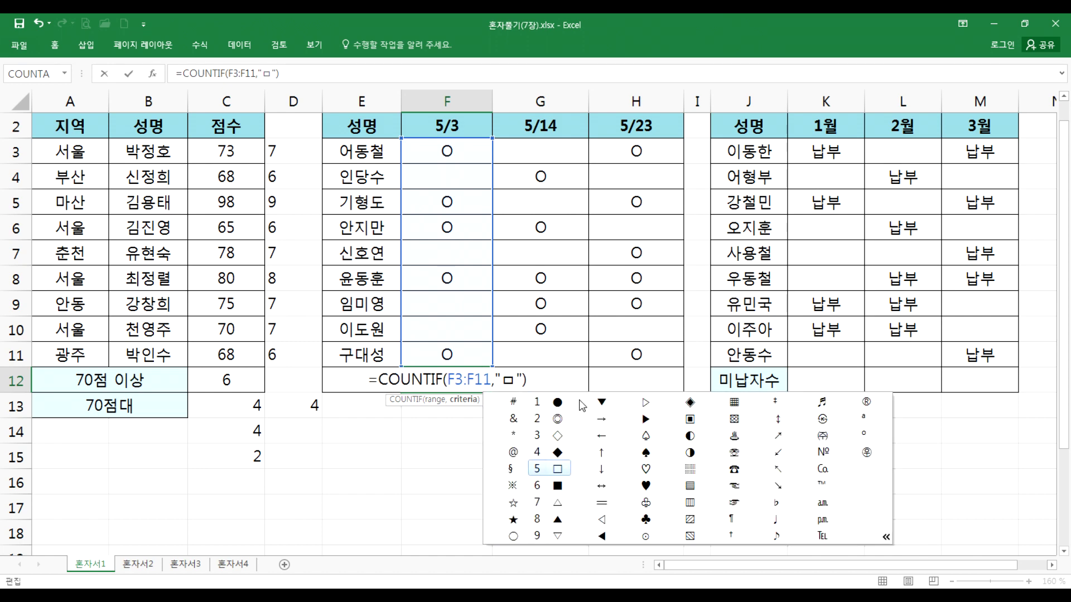
click(516, 536)
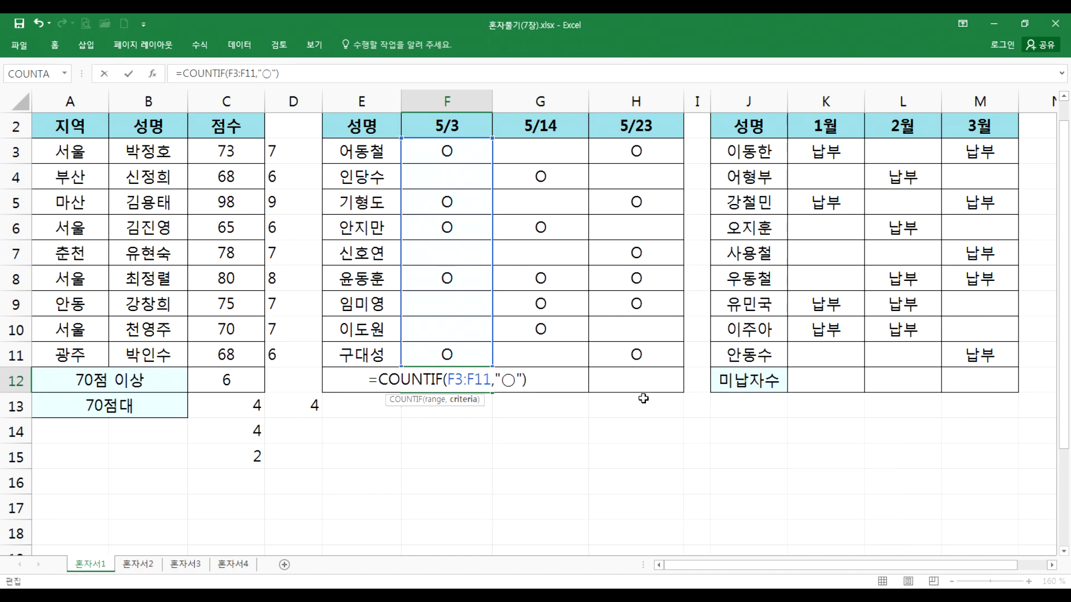
key(Return)
Replace the circle symbol criterion in F12 with a lowercase "o".
key(Up)
key(F2)
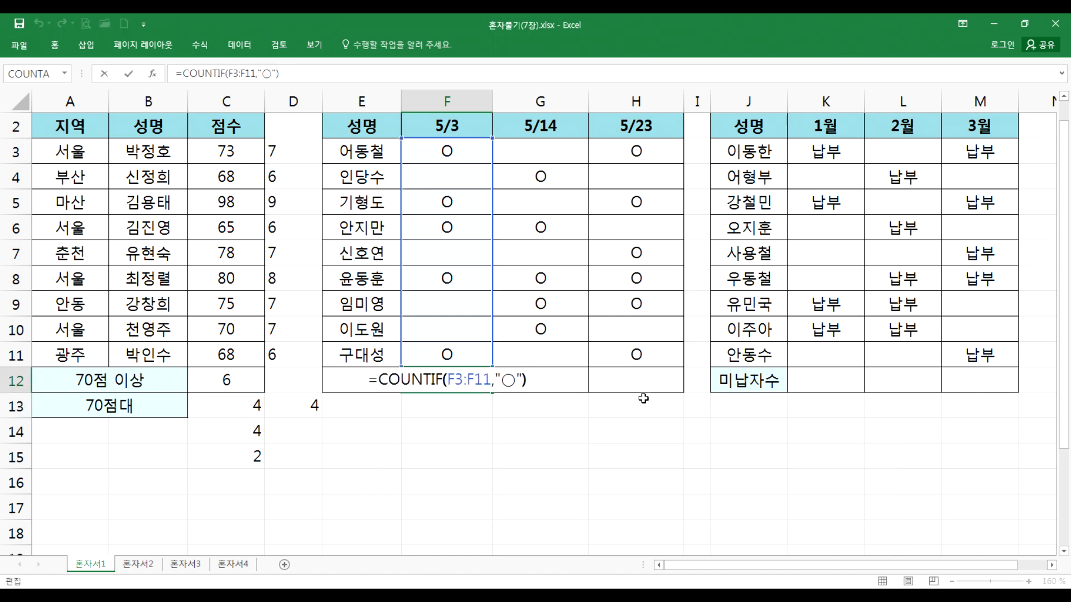
key(Left)
key(Left)
key(shift+Right)
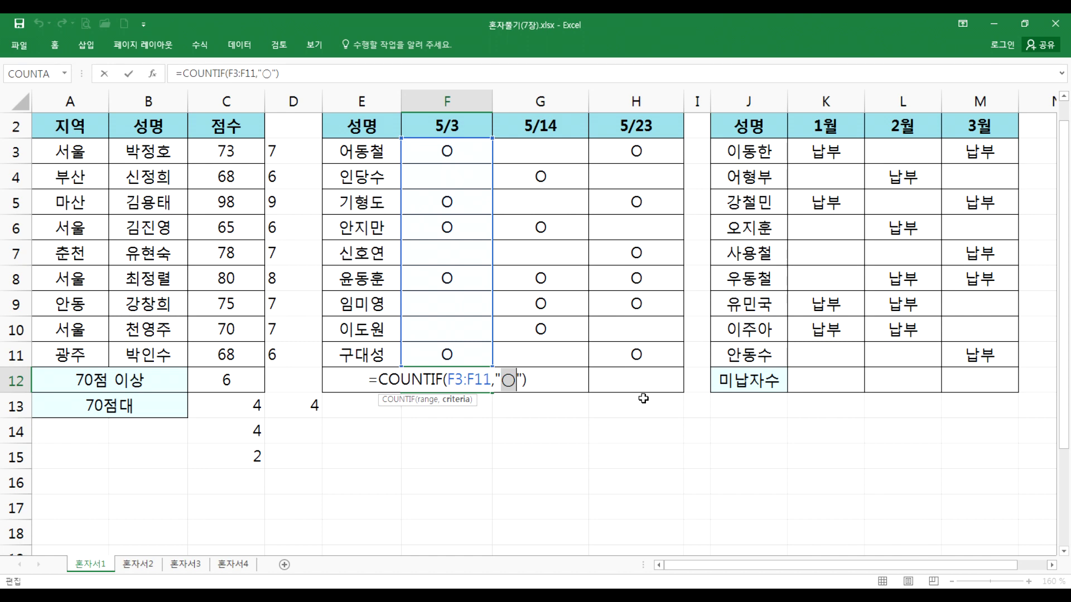
key(Hangul_Hanja)
key(Return)
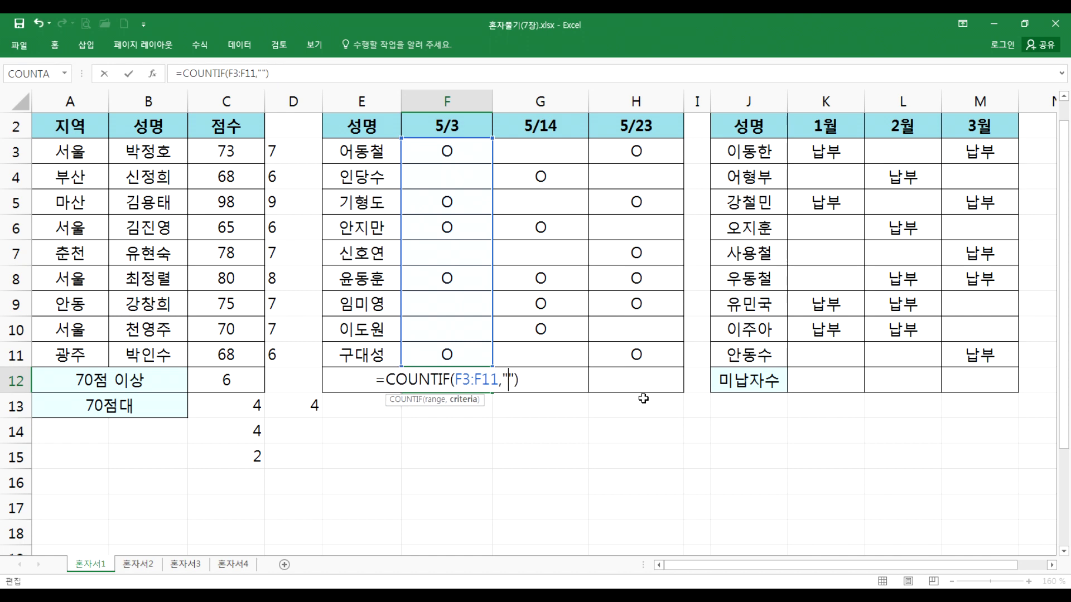
key(BackSpace)
text(o)
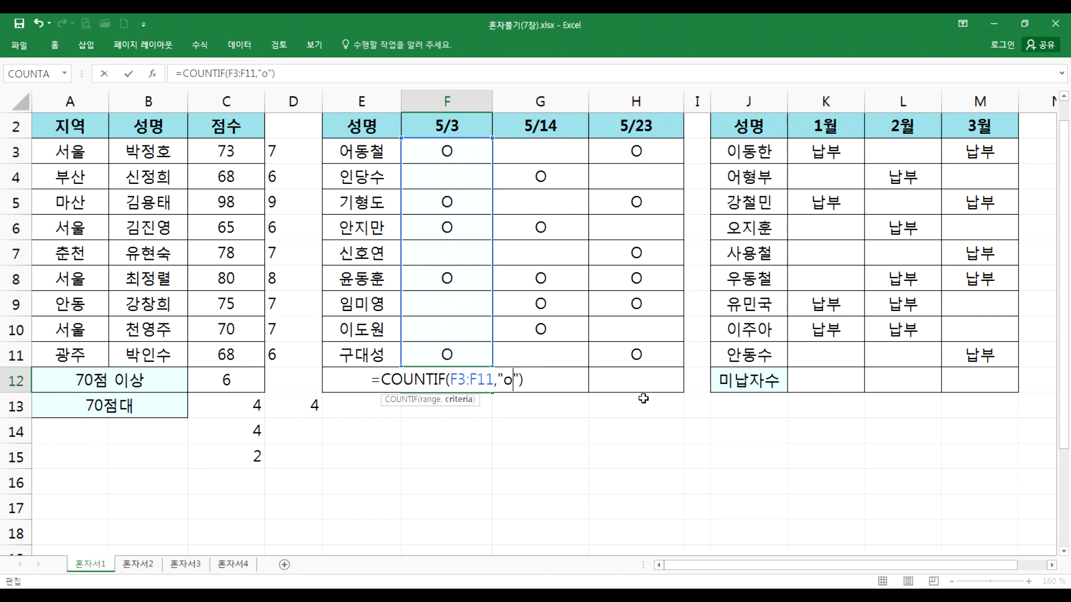
key(Return)
Restore F12's criterion to uppercase "O", giving =COUNTIF(F3:F11,"O").
key(Up)
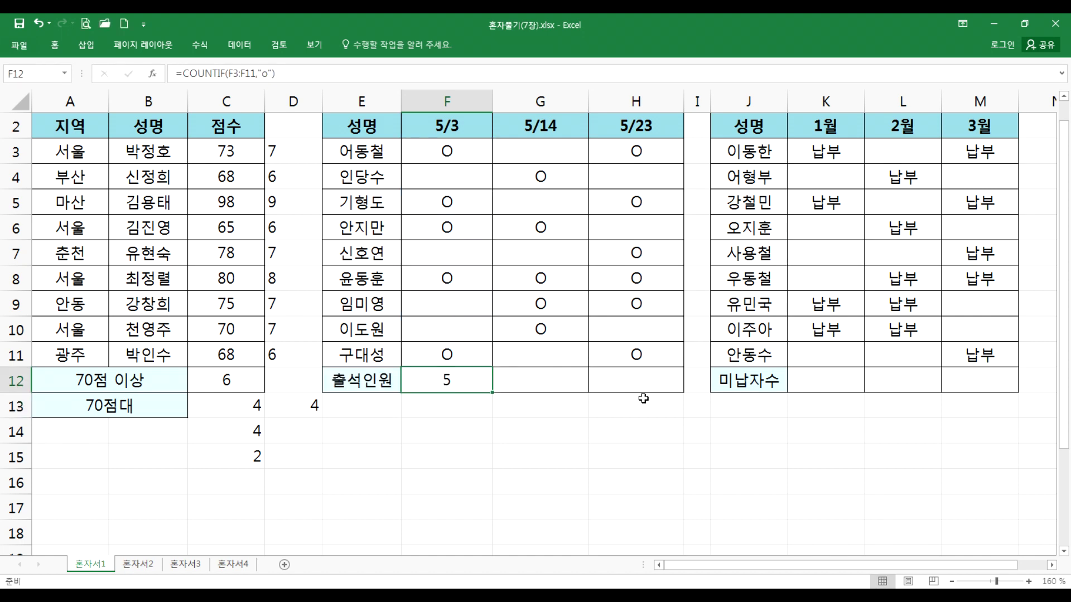
key(F2)
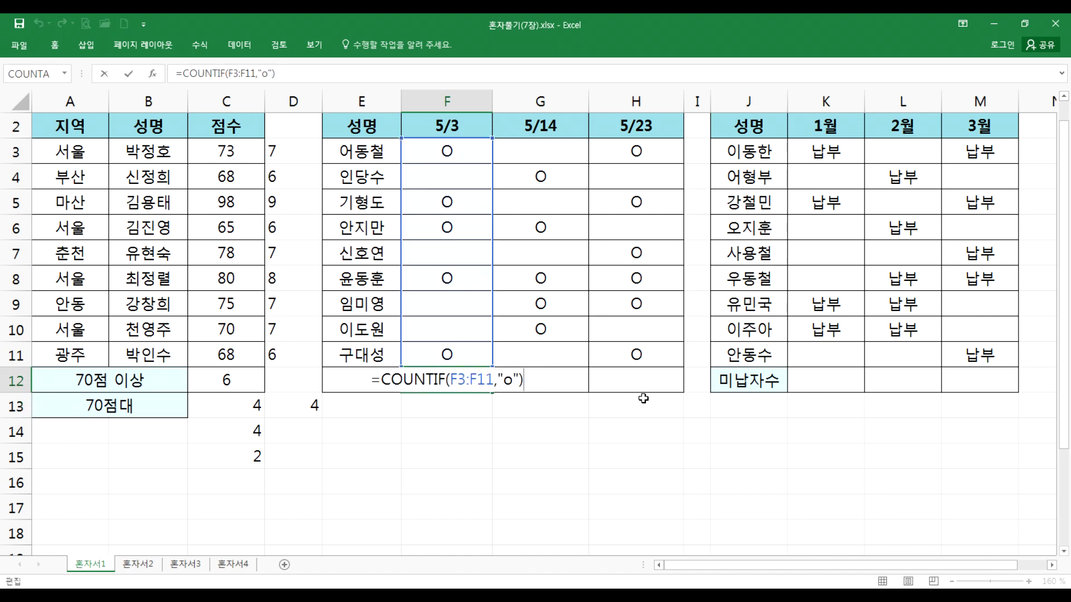
key(Left)
key(Left)
key(shift+Left)
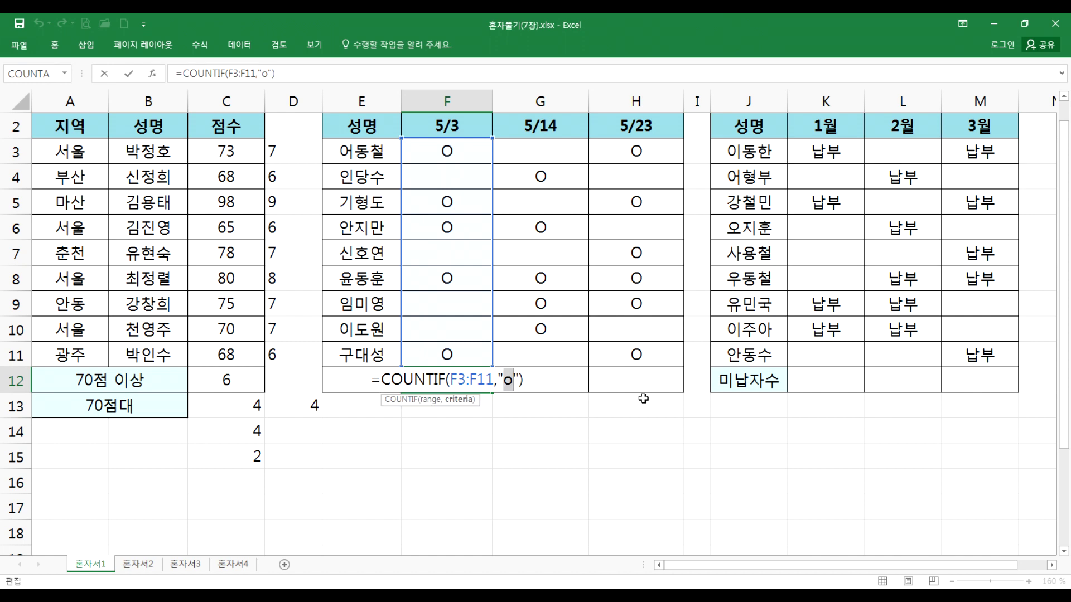
text(O)
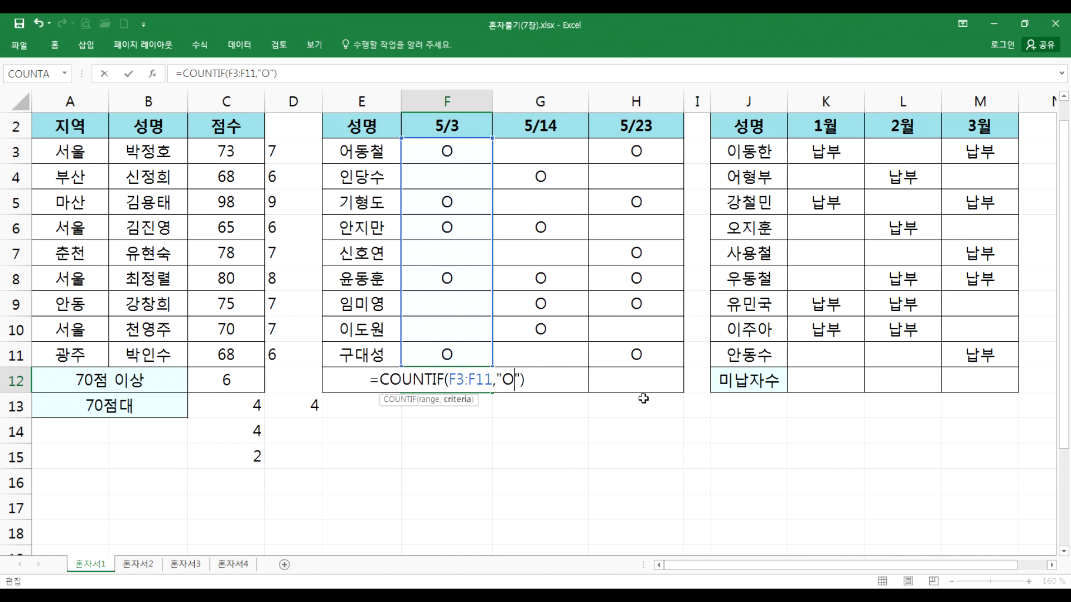
key(Return)
key(Up)
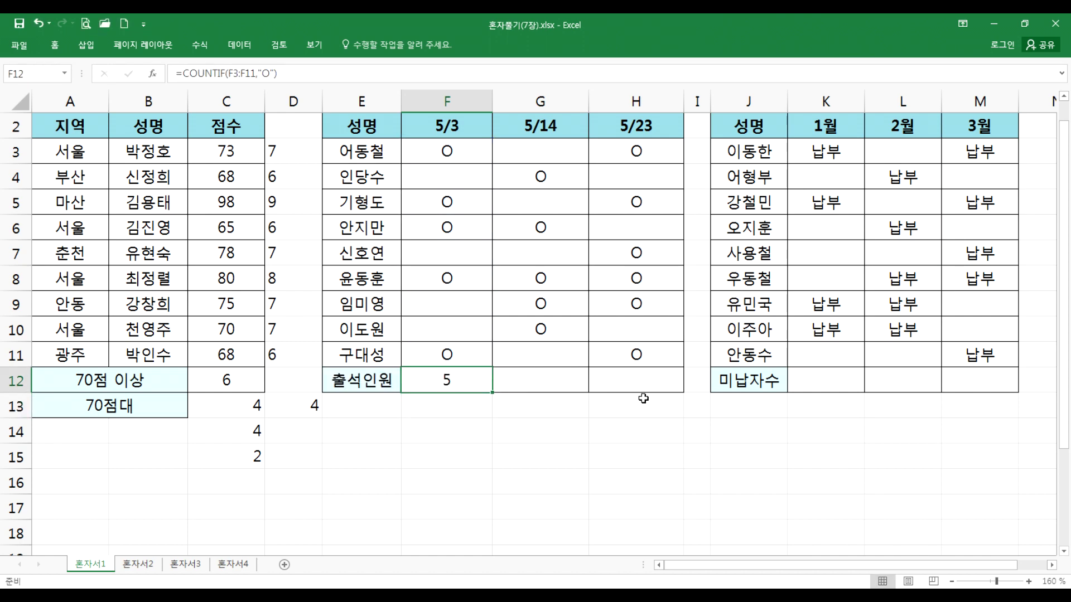
Fill F12's count across to H12, giving 5, 5 and 6, and begin =COUNTA( in F13.
drag(494, 394, 693, 394)
double_click(468, 384)
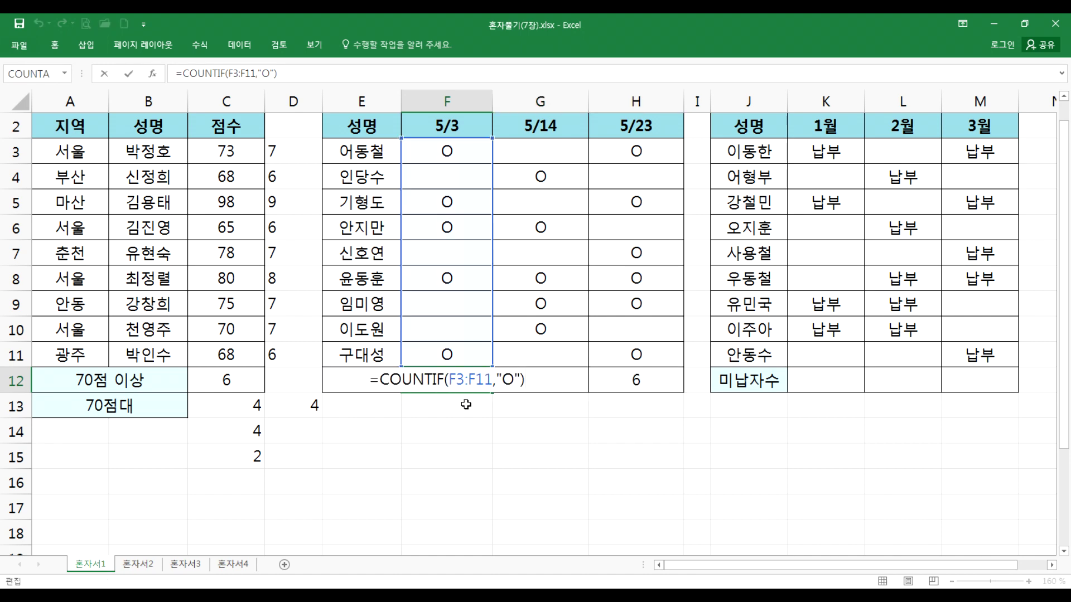
click(453, 405)
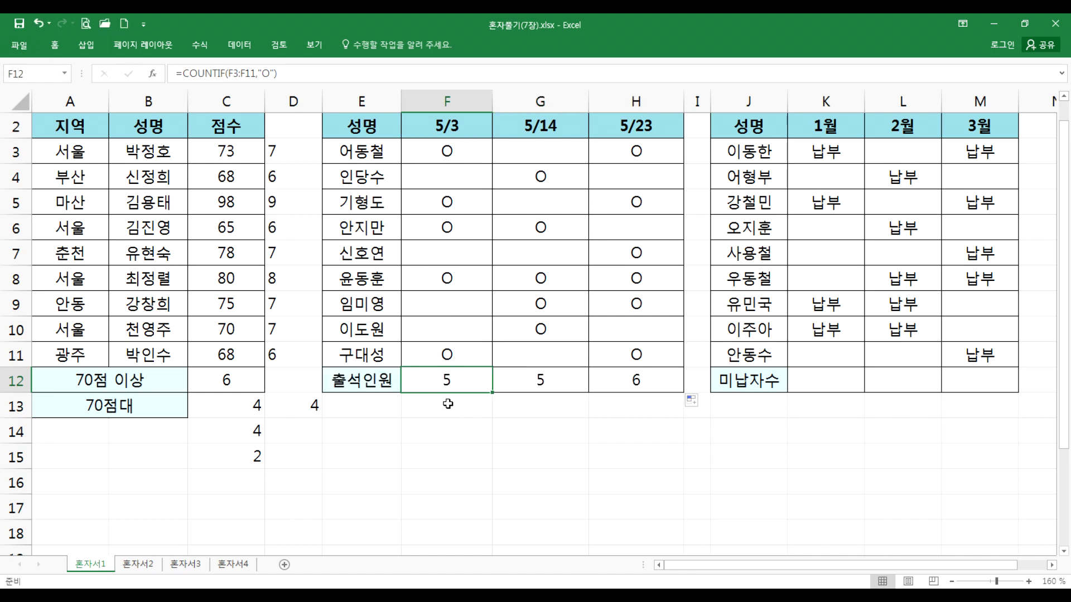
text(=COU)
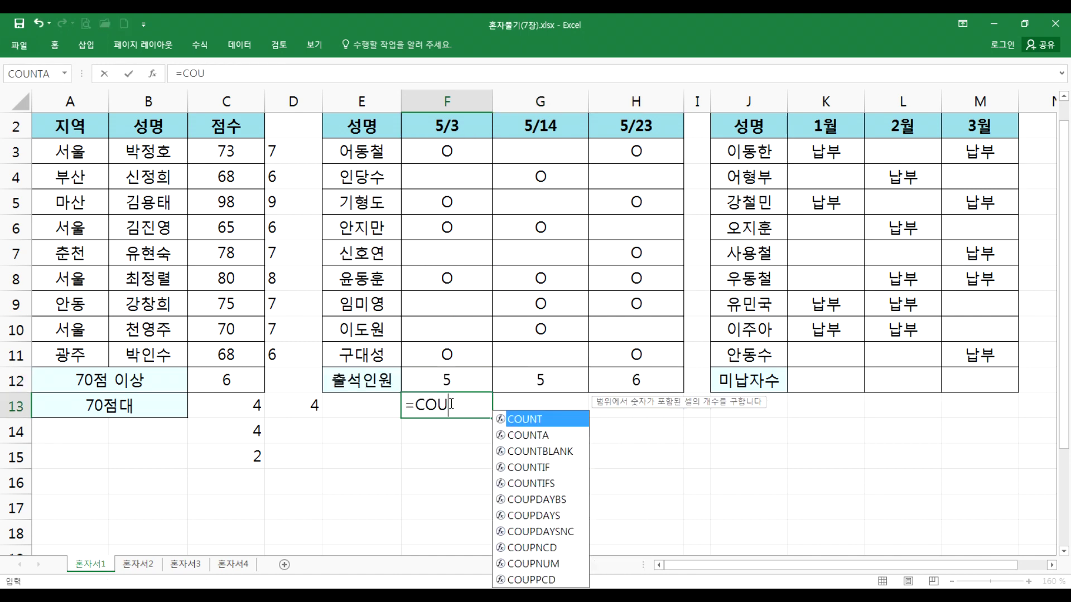
text(NTA()
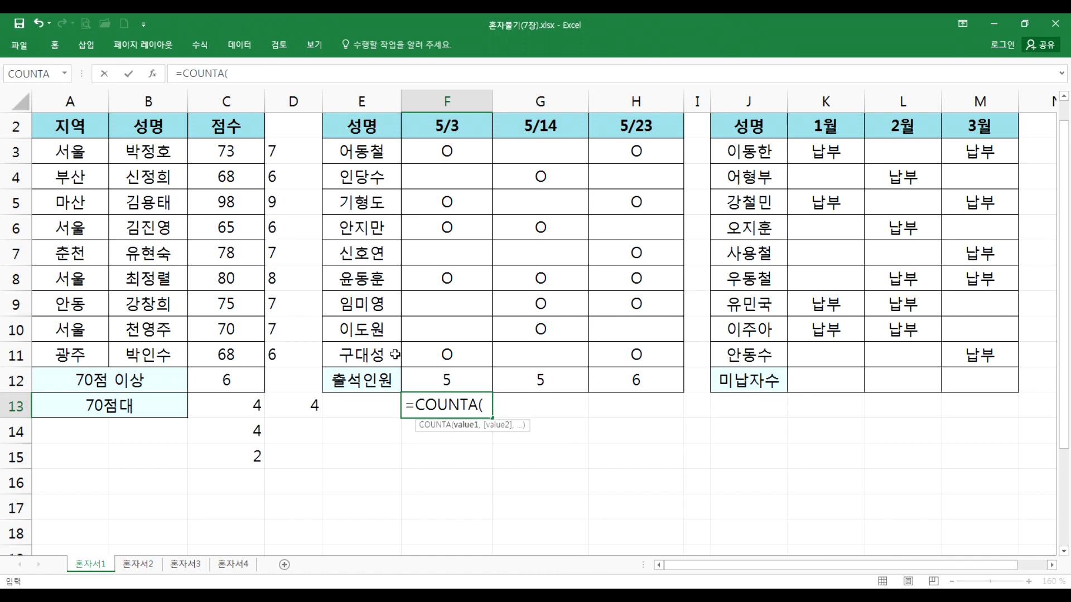
Complete =COUNTA(F3:F11) in F13 and fill it across to H13, giving 5, 5 and 6.
drag(447, 151, 449, 353)
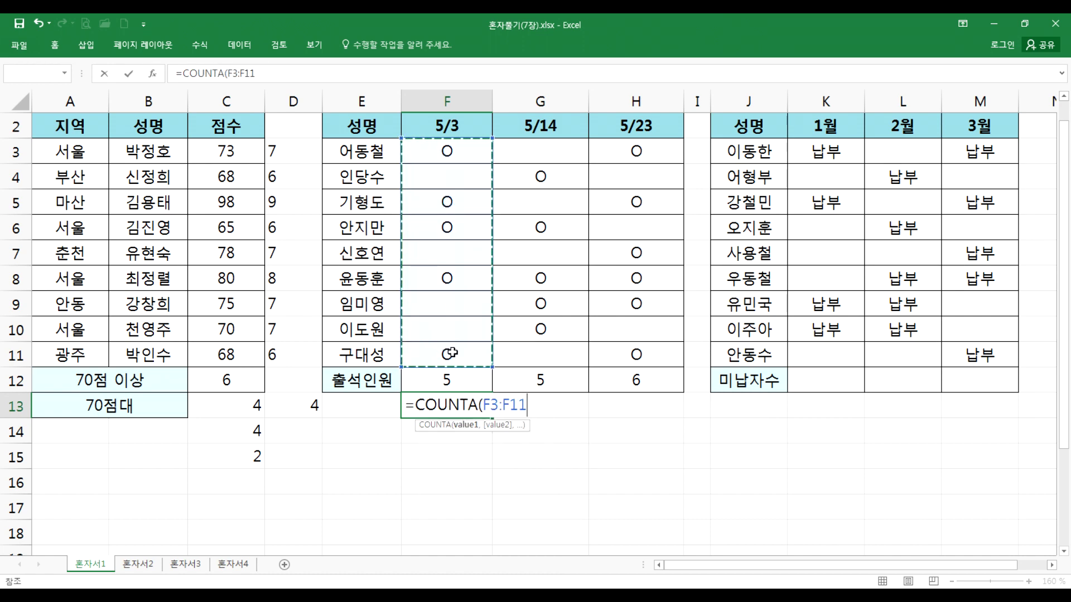
key(Return)
click(470, 402)
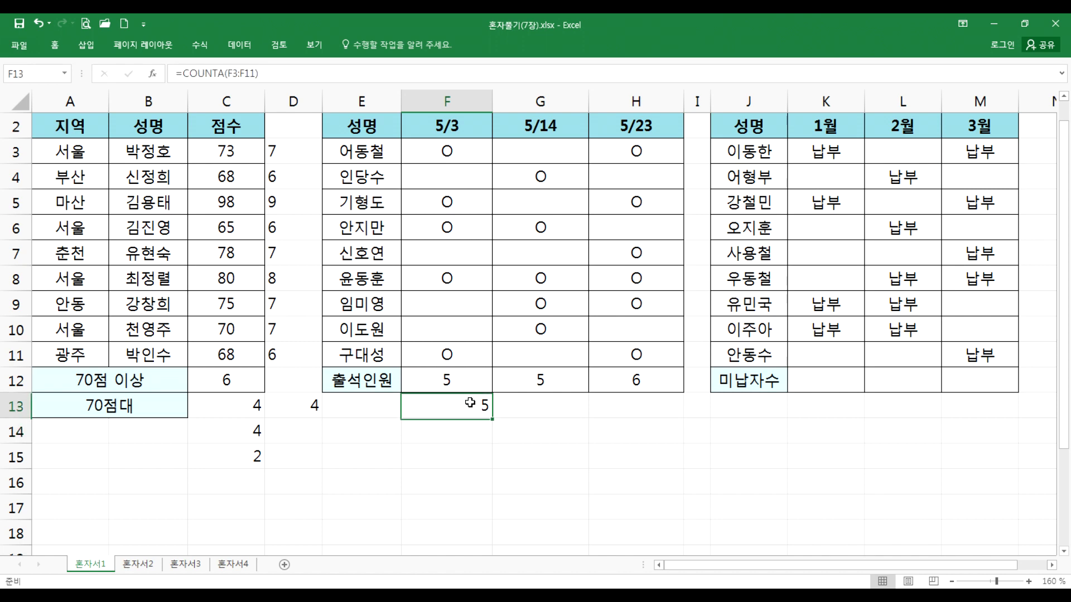
drag(491, 417, 679, 416)
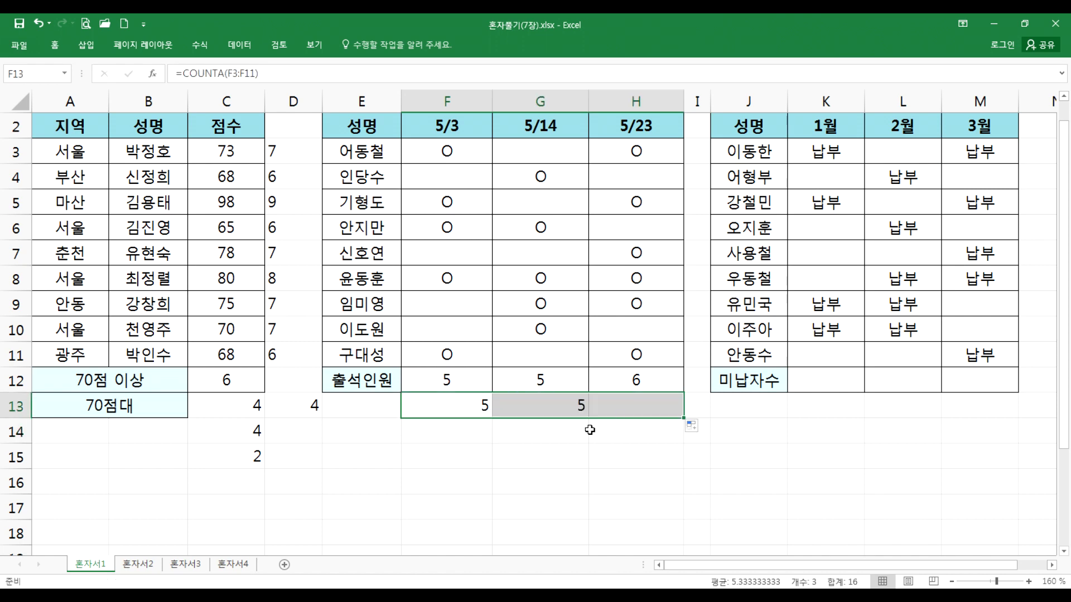
Compare F13's COUNTA formula with F12's COUNTIF formula, ending with the COUNTIF text selected.
click(461, 407)
key(F2)
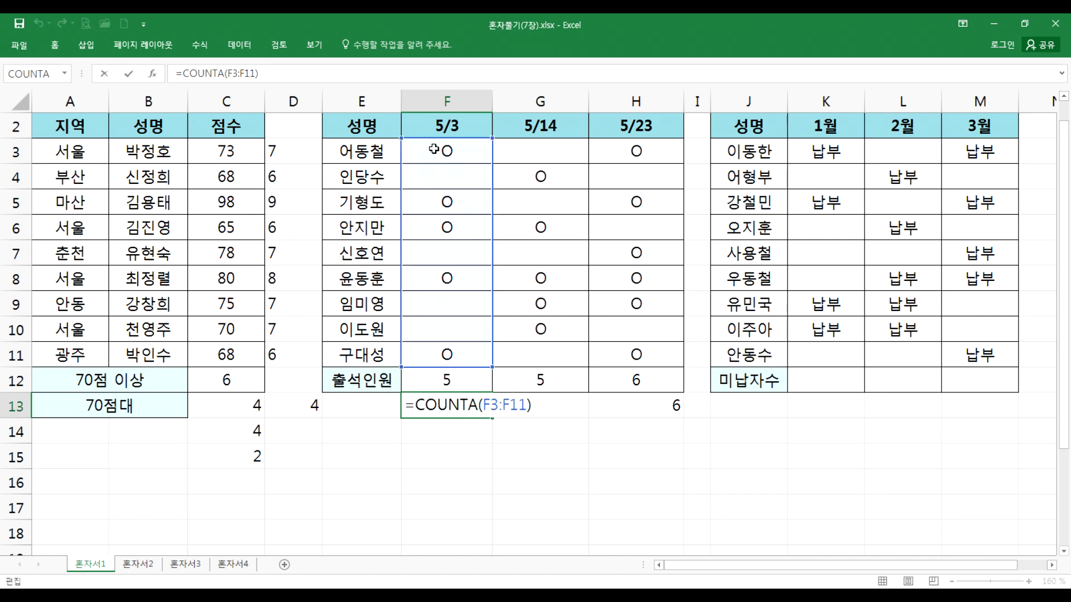
key(Escape)
click(454, 375)
key(F2)
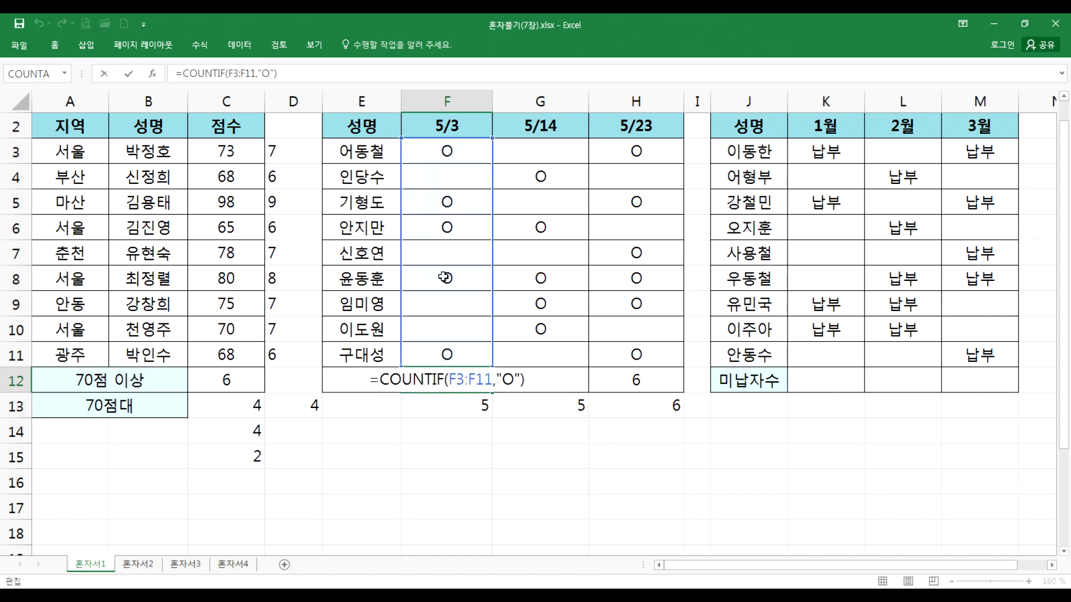
key(Escape)
click(447, 413)
key(F2)
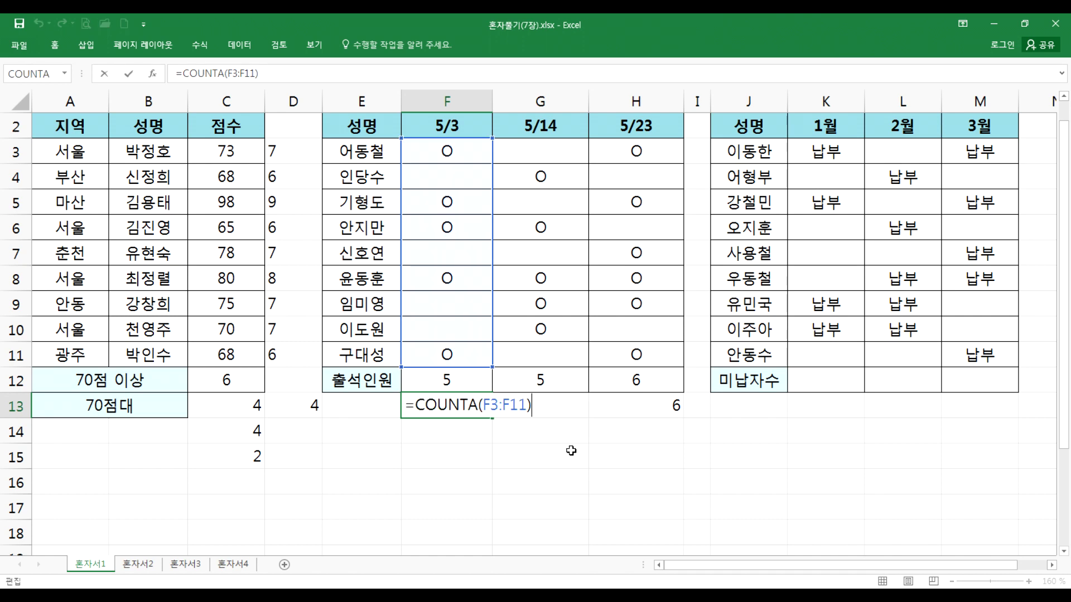
key(Escape)
click(465, 379)
key(F2)
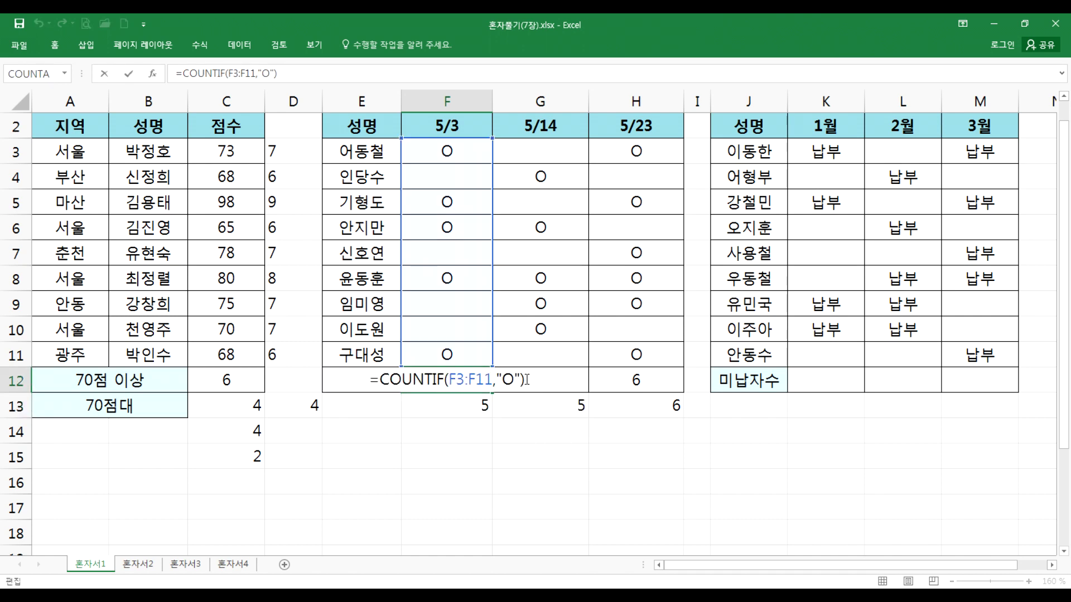
drag(536, 379, 335, 366)
Paste F12's =COUNTIF(F3:F11,"O") on a new line at the bottom of the notes.
key(ctrl+c)
key(alt+Tab)
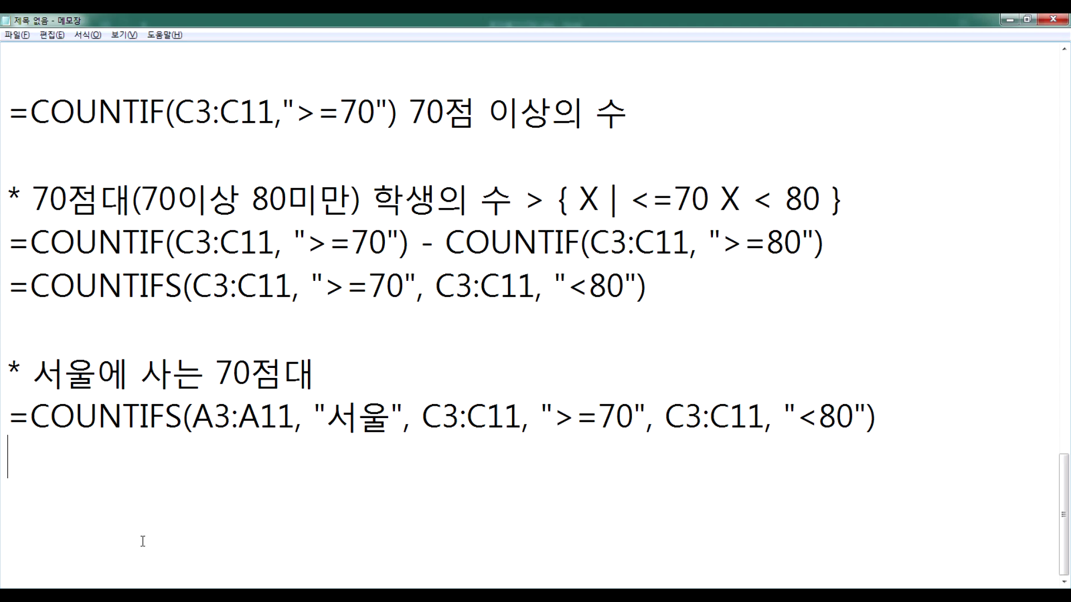
key(Return)
key(ctrl+v)
key(Return)
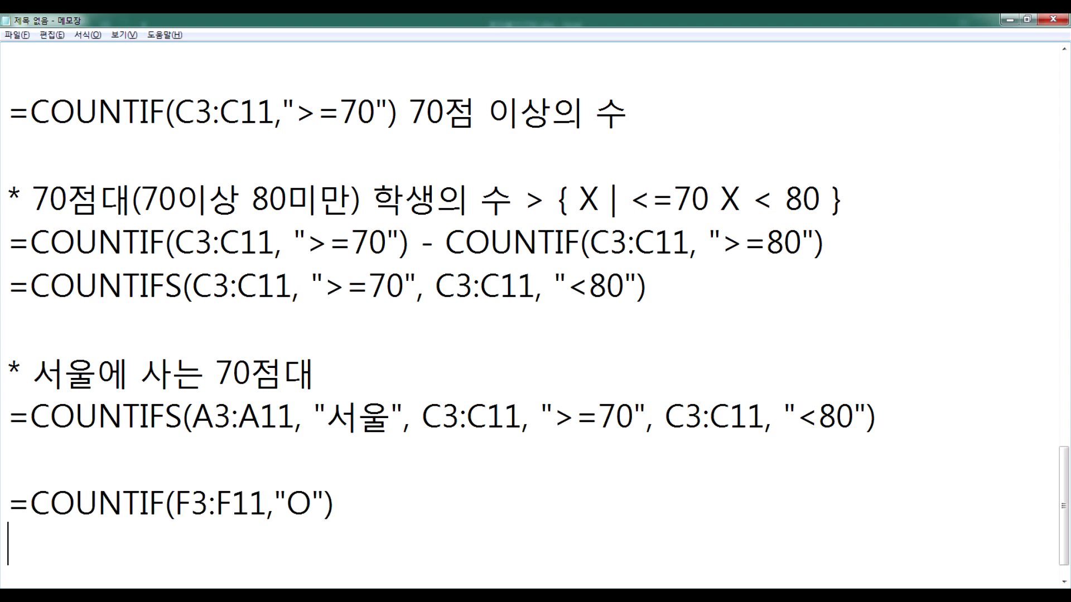
key(super)
key(super)
Copy F13's =COUNTA(F3:F11) into the notes below the COUNTIF line.
key(alt+Tab)
key(Return)
key(F2)
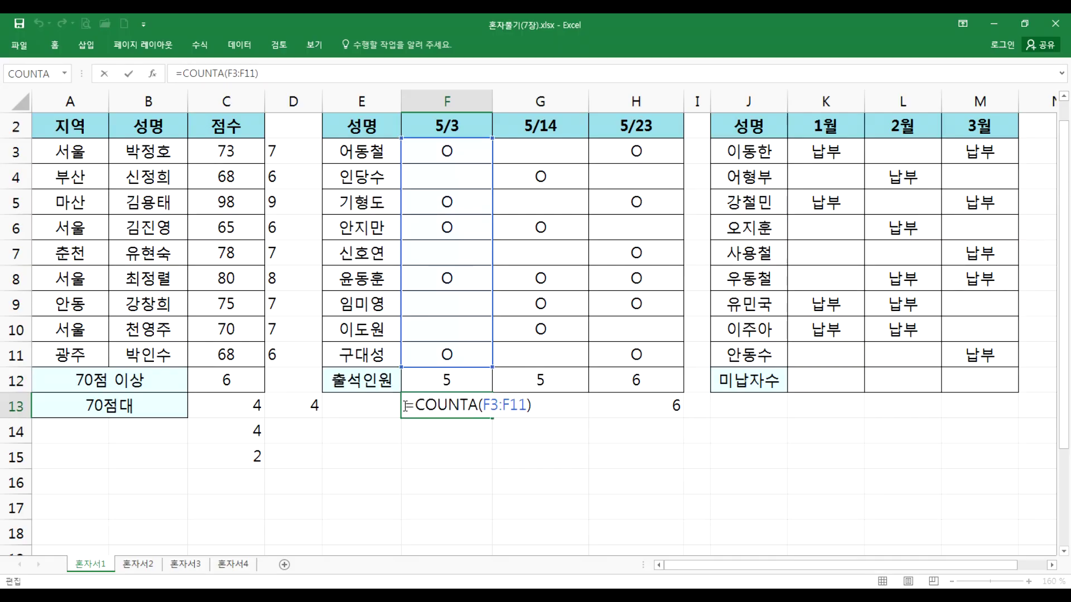
drag(405, 406, 547, 402)
key(alt+Tab)
key(ctrl+v)
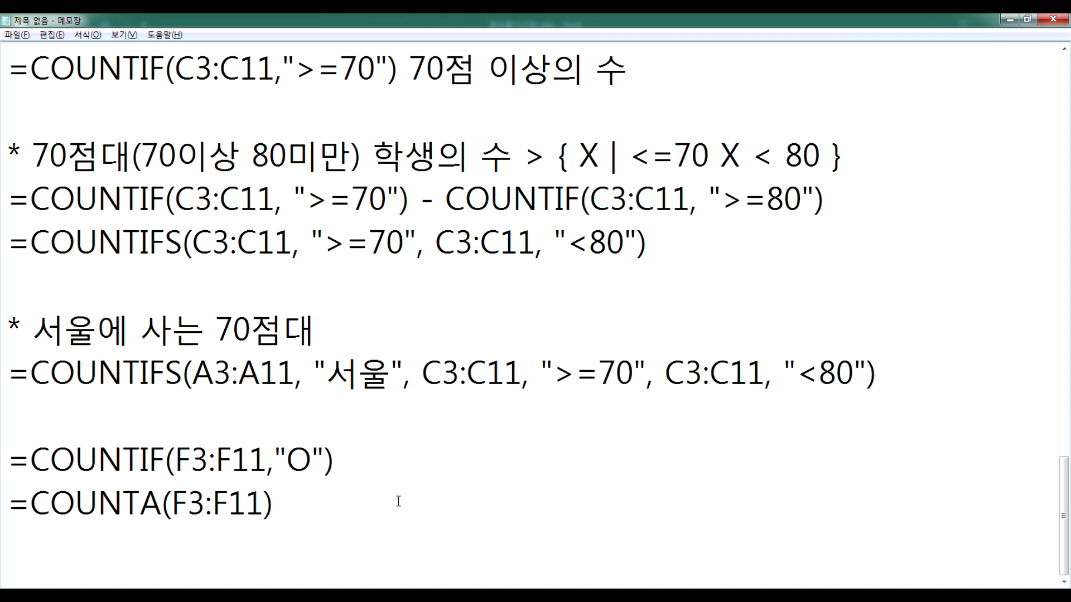
Point out the "O" criterion in the COUNTIF note, add a blank line, and return to Excel.
scroll(320, 490, down, 2)
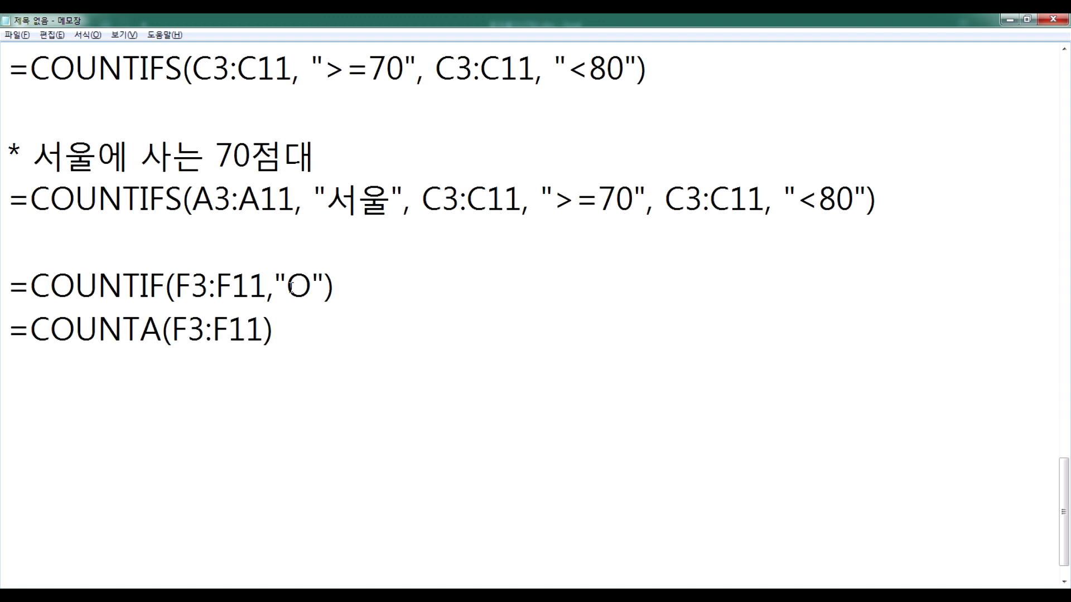
drag(288, 287, 307, 284)
click(383, 282)
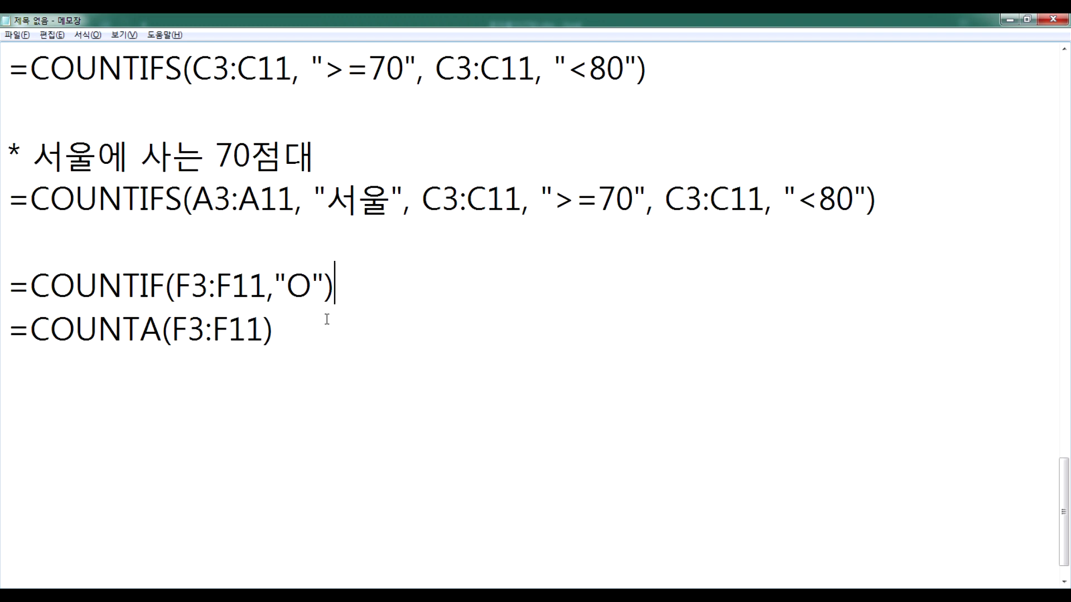
click(284, 329)
key(Return)
key(alt+Tab)
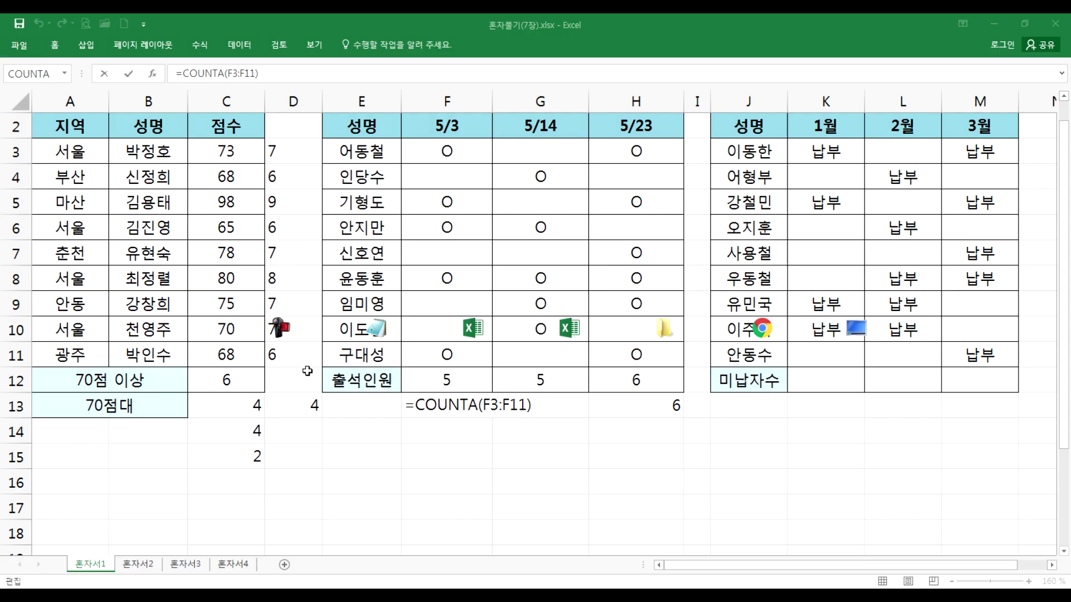
click(430, 172)
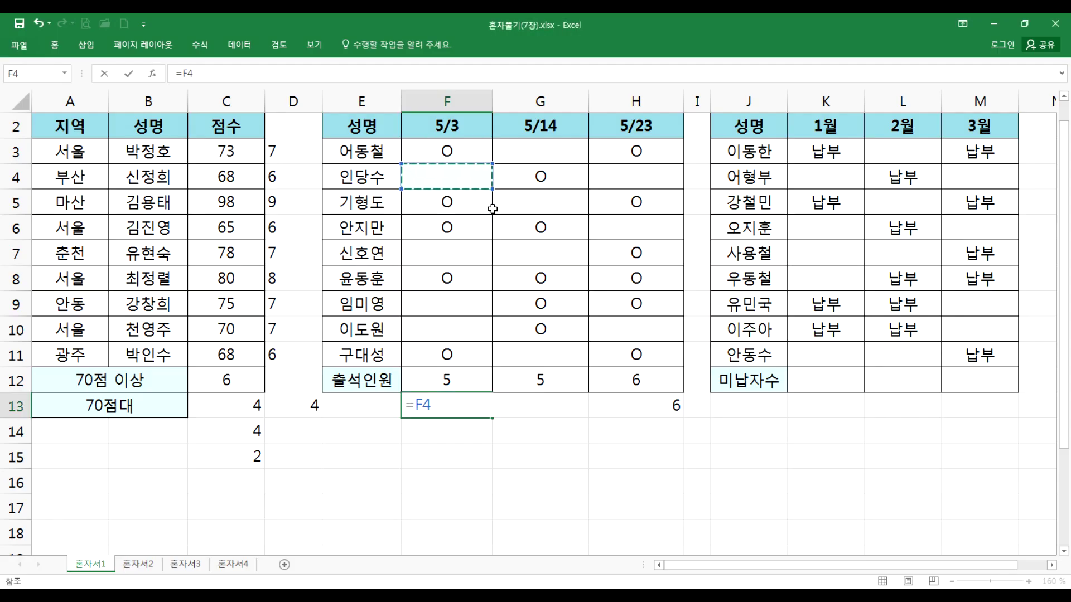
key(Escape)
click(458, 176)
text(X)
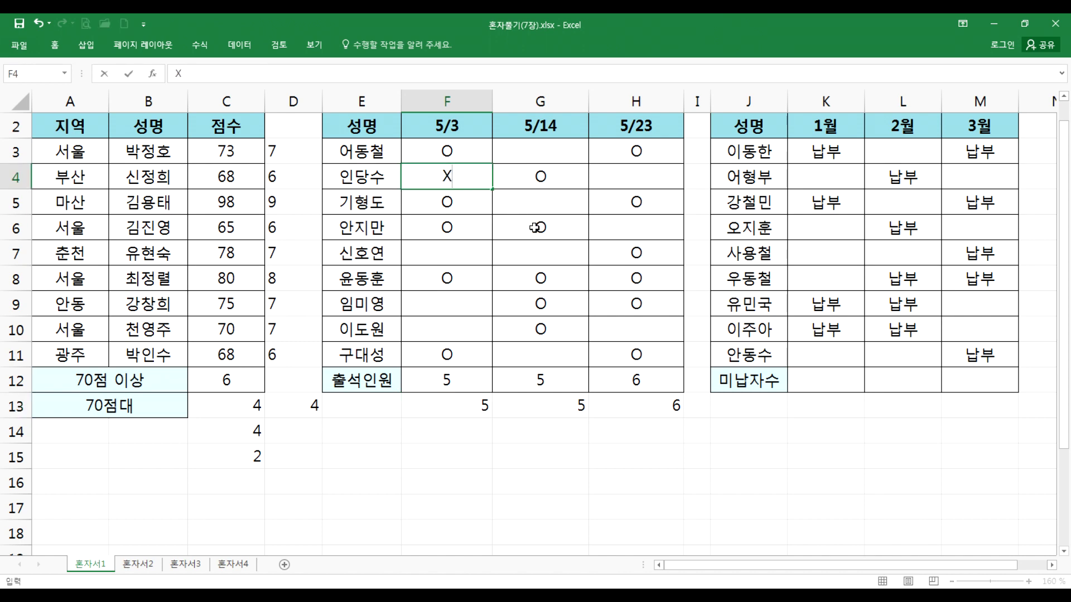
key(Return)
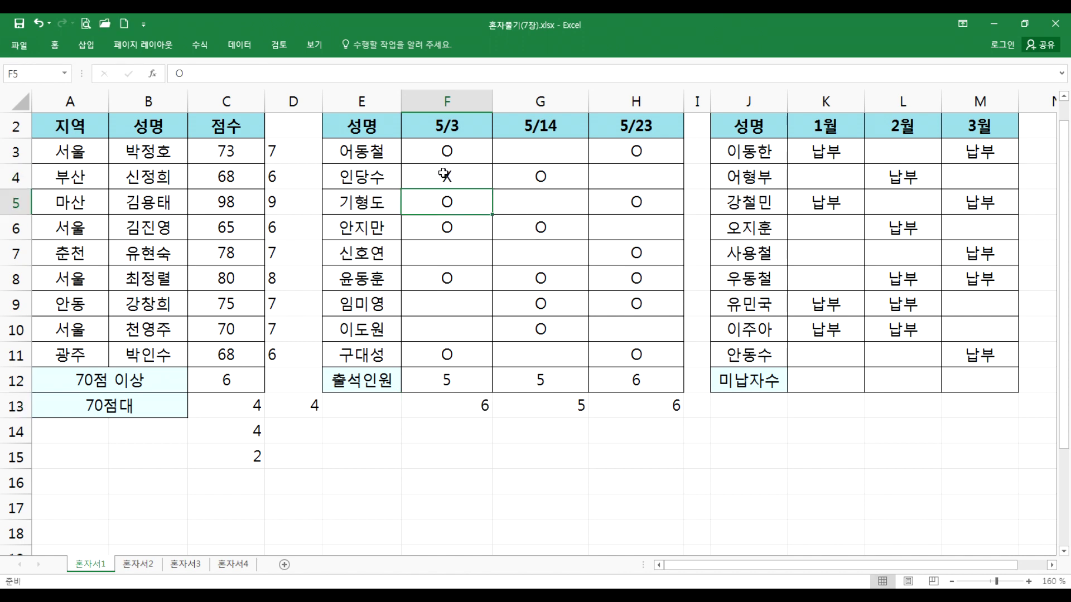
click(445, 173)
double_click(459, 406)
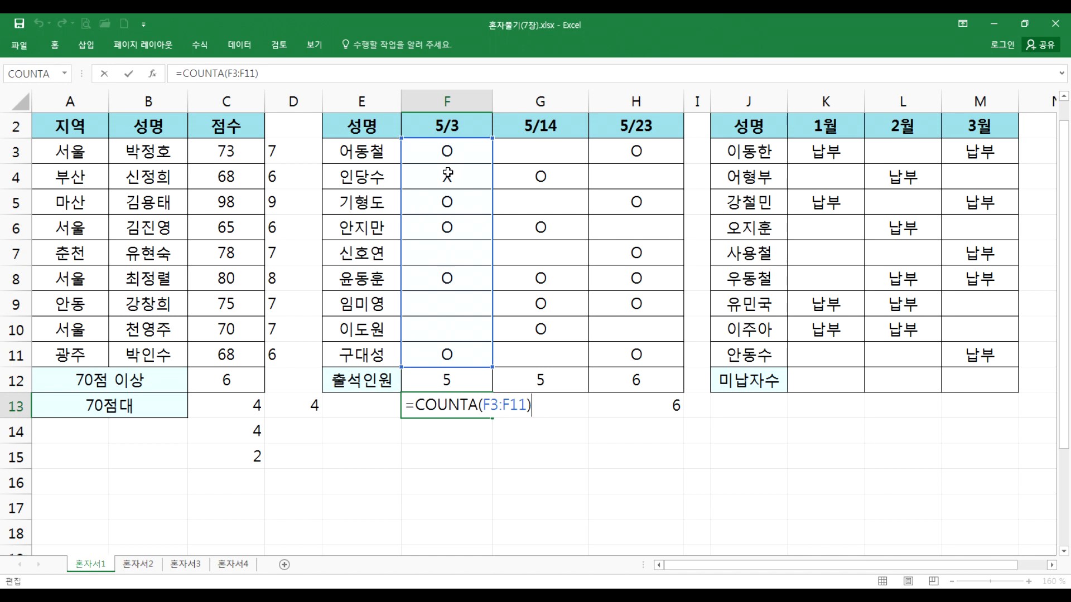
click(449, 175)
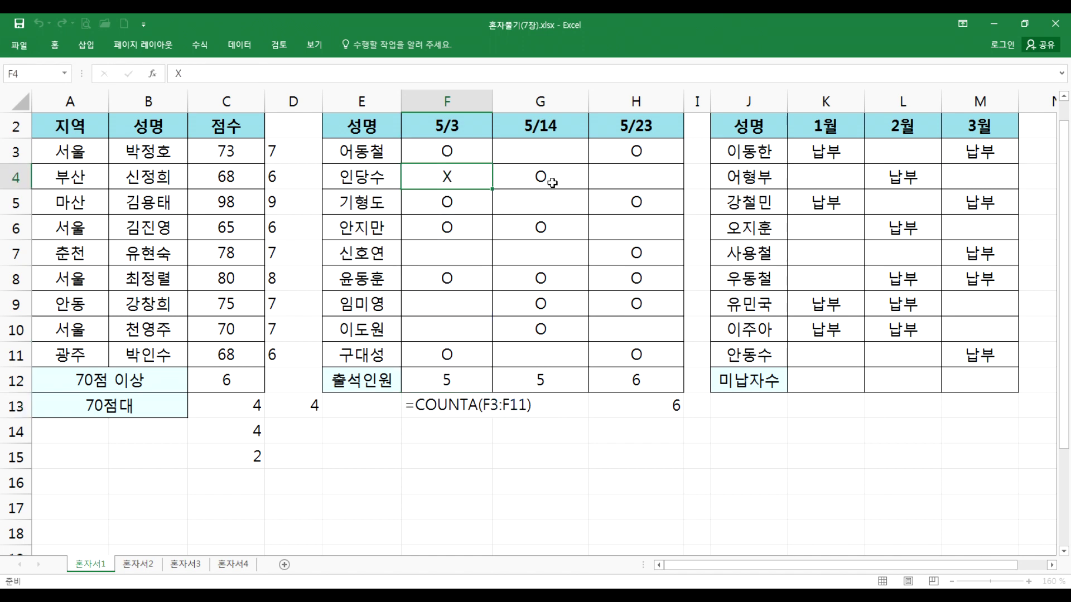
text(결석)
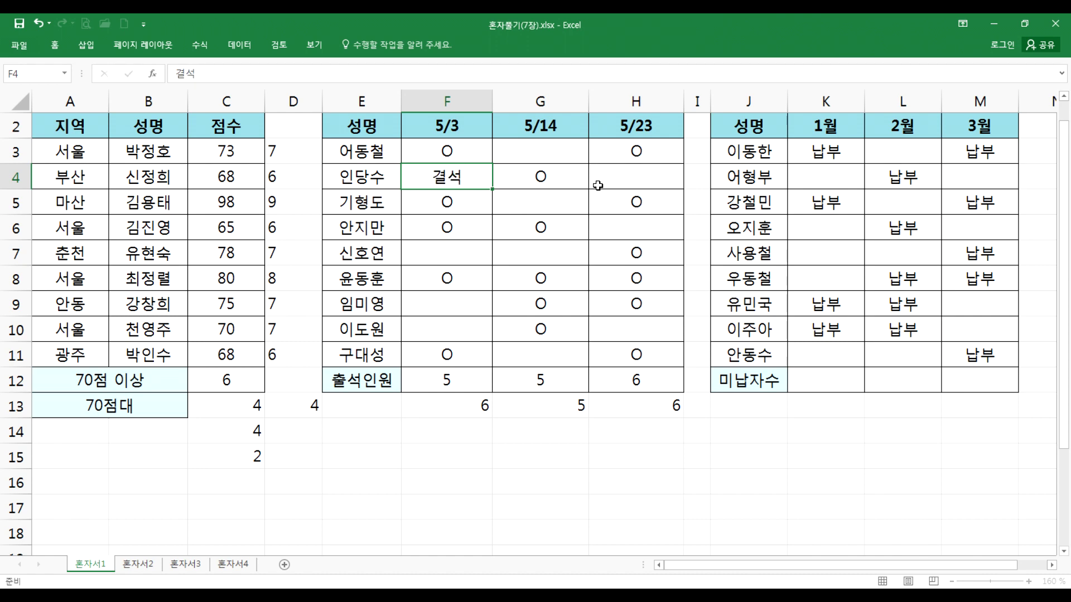
key(Return)
click(470, 405)
key(F2)
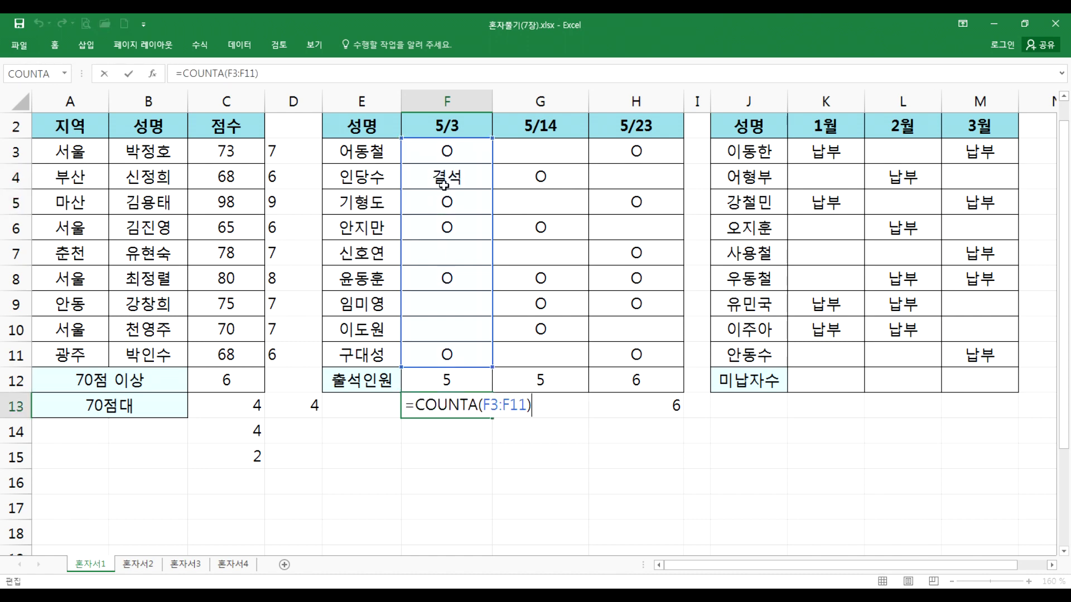
key(Escape)
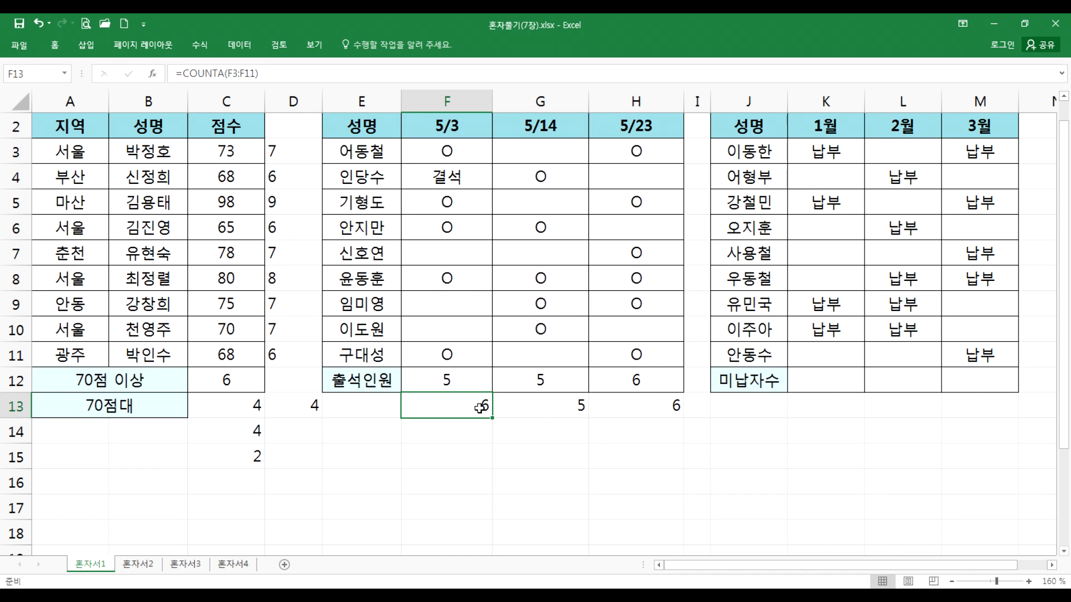
click(436, 185)
key(Delete)
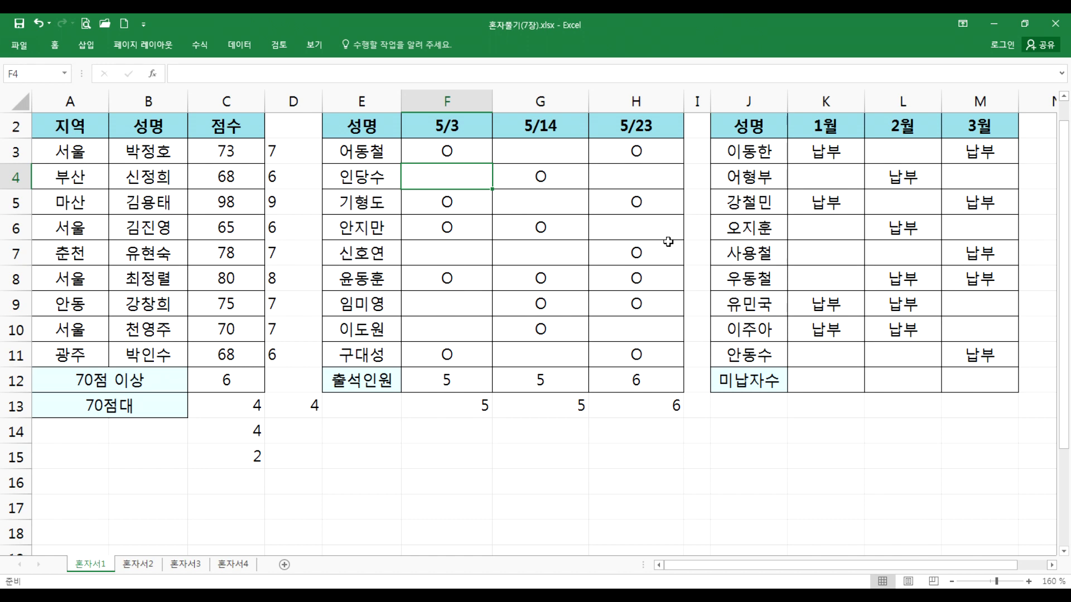
click(804, 176)
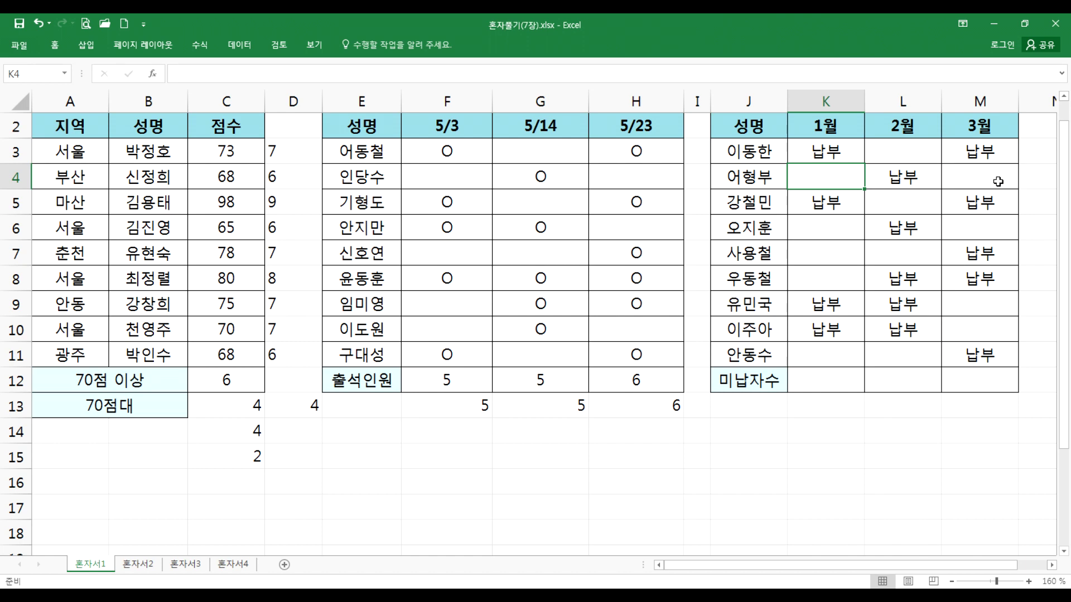
Enter =COUNTBLANK(K3:K11) in K12 and fill it across to M12.
key(F2)
text(미납)
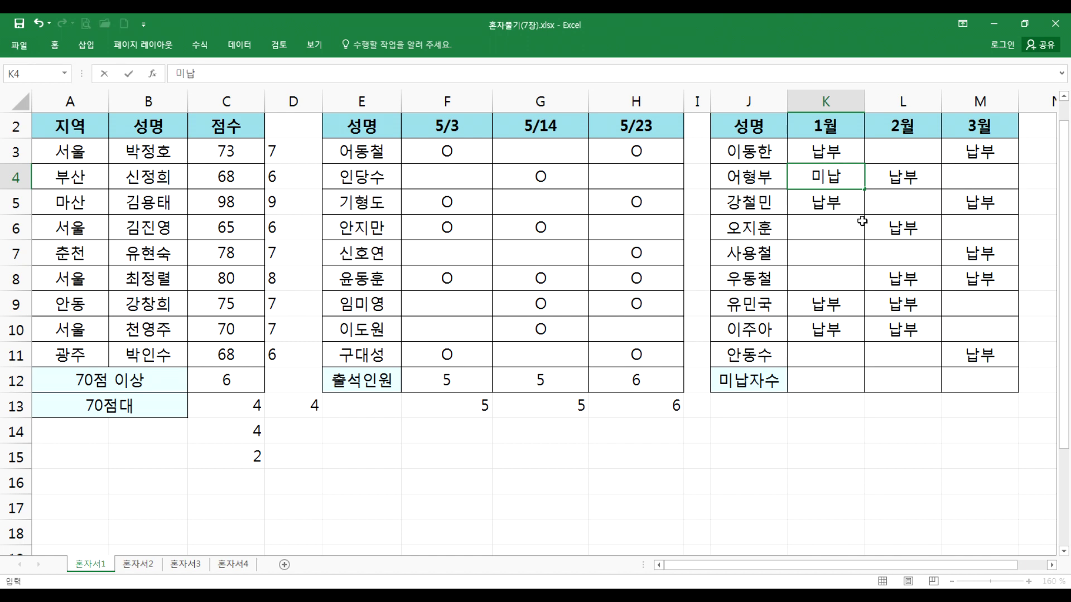
key(Escape)
key(Escape)
click(833, 383)
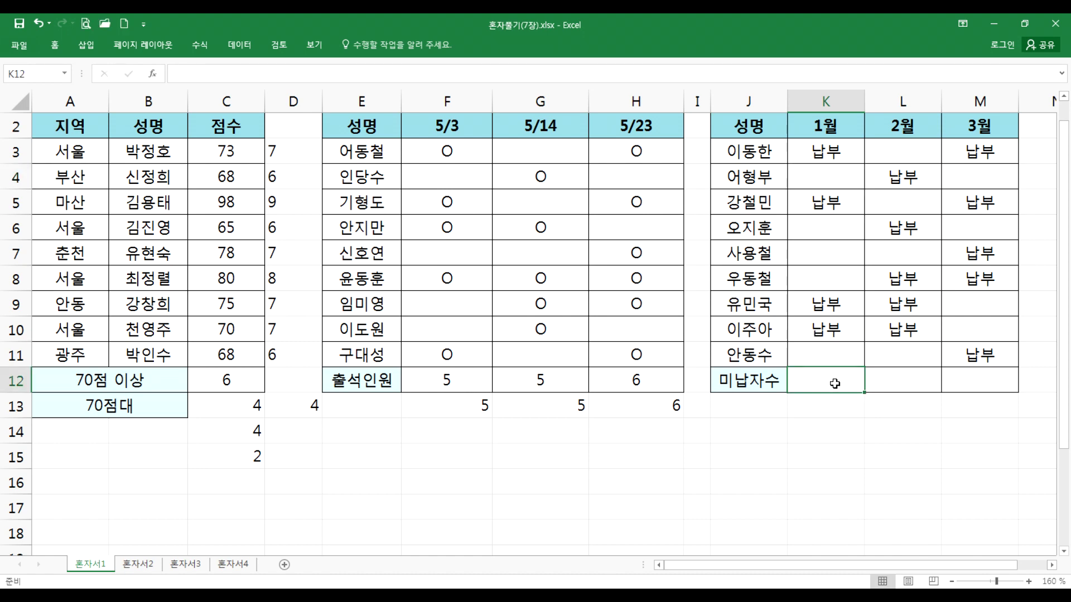
text(=COUNTBL)
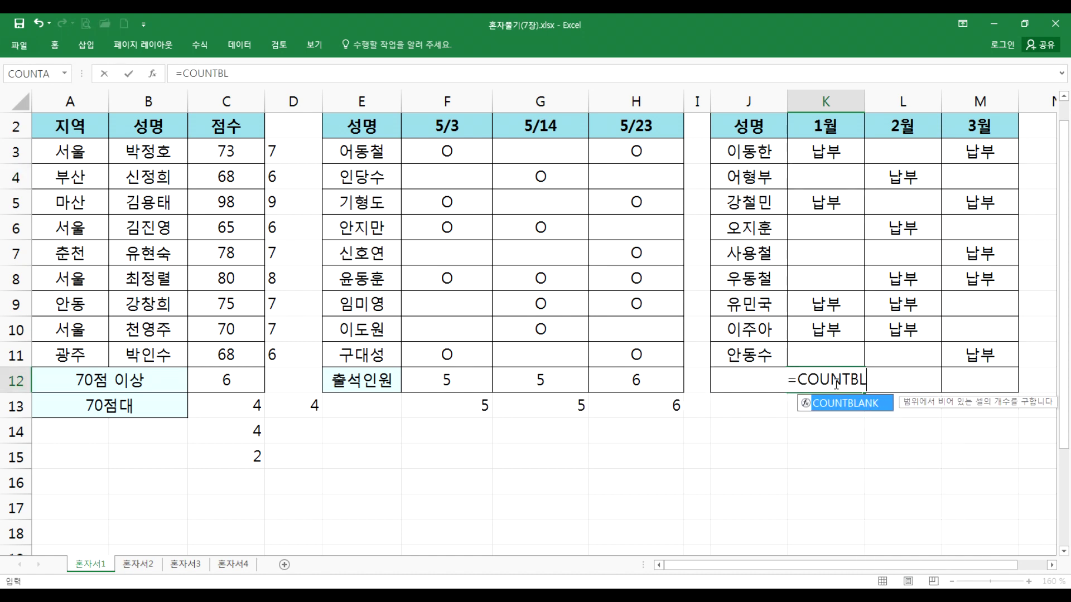
key(Tab)
drag(814, 151, 811, 351)
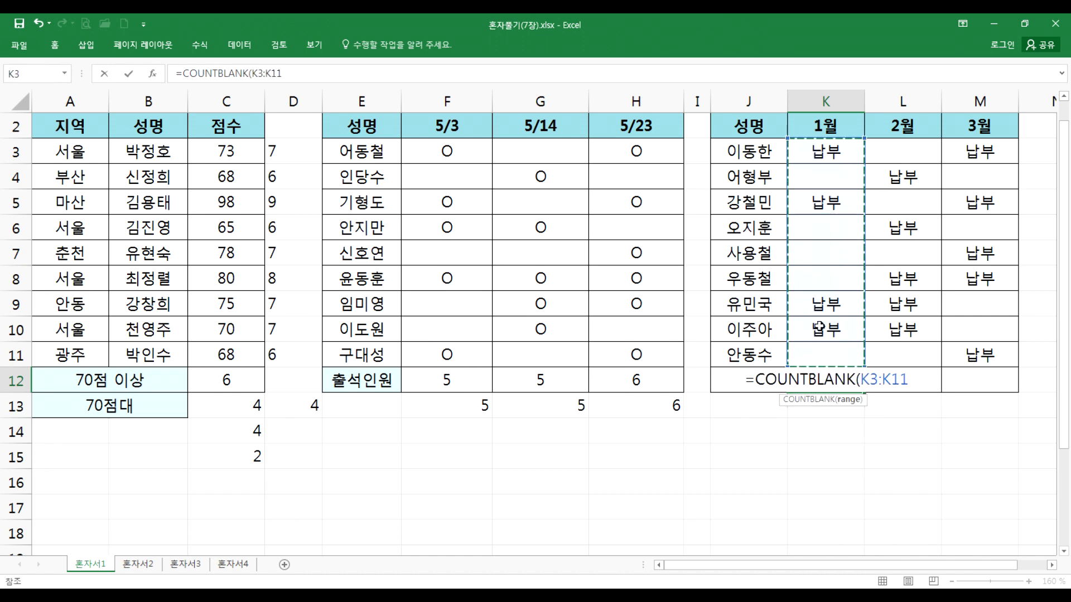
key(Return)
click(850, 380)
drag(866, 394, 1010, 392)
Test the count by entering 미납 in K4, then delete it and select the payment cells.
click(839, 184)
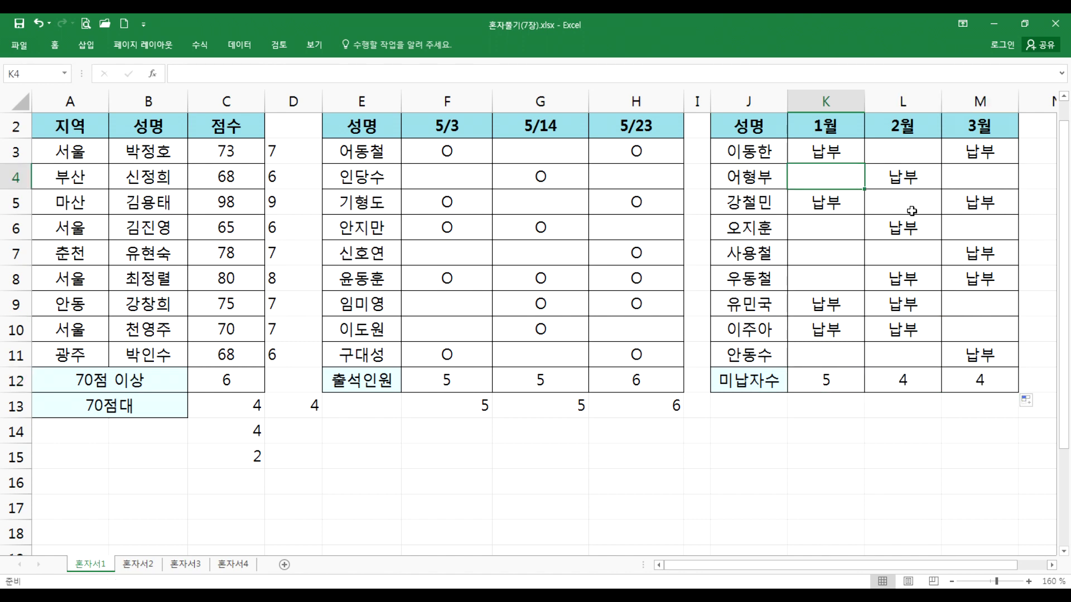
text(ALSKQ)
key(Escape)
text(미납)
key(Return)
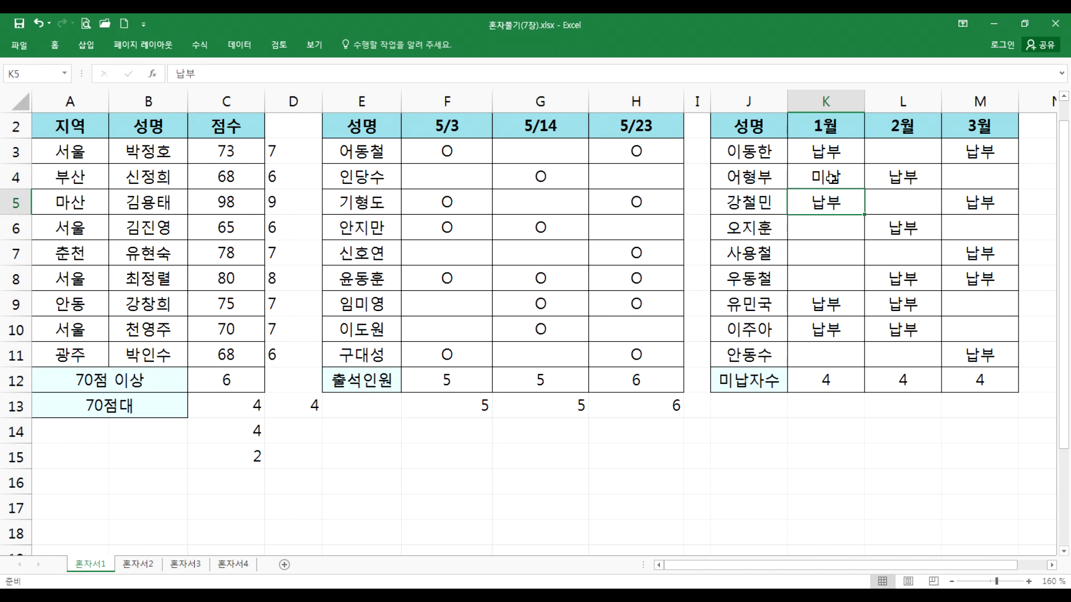
click(832, 178)
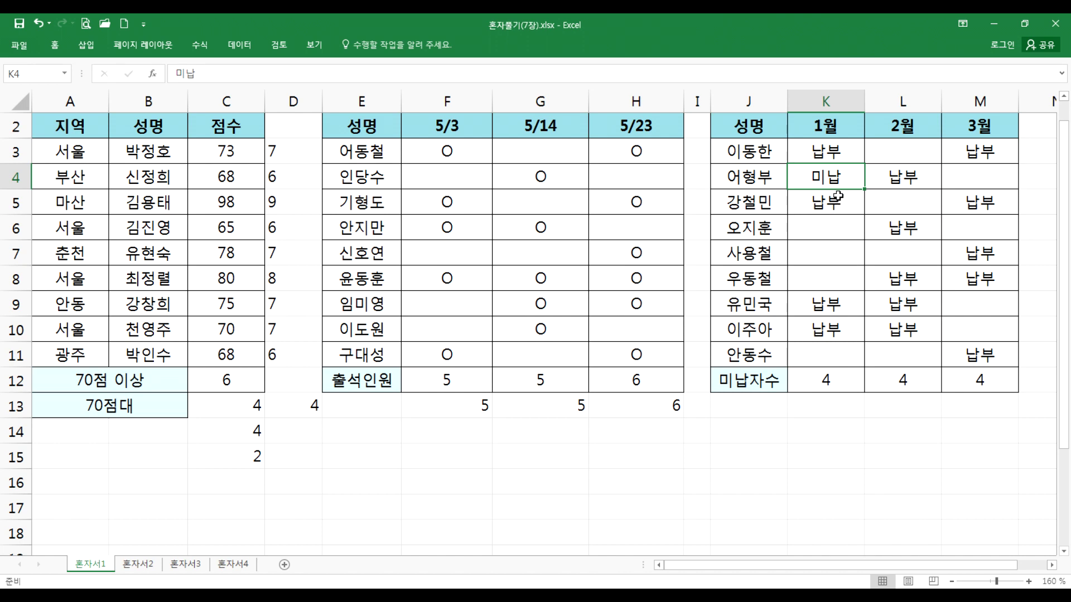
key(Delete)
drag(824, 150, 971, 351)
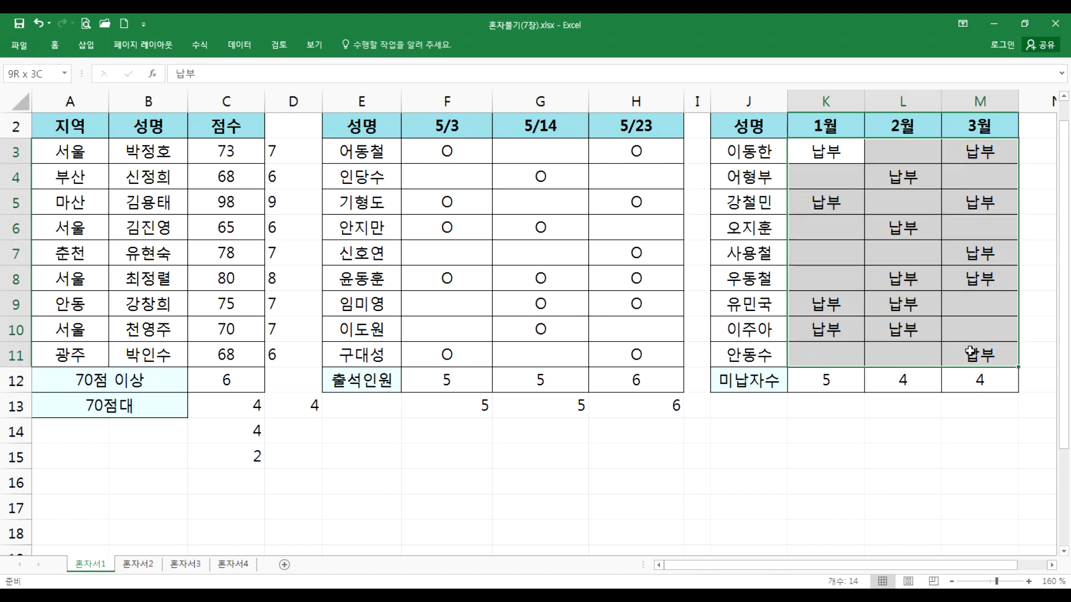
Apply List data validation with source 납부 to the payment cells K3:M11.
click(239, 45)
drag(808, 207, 977, 410)
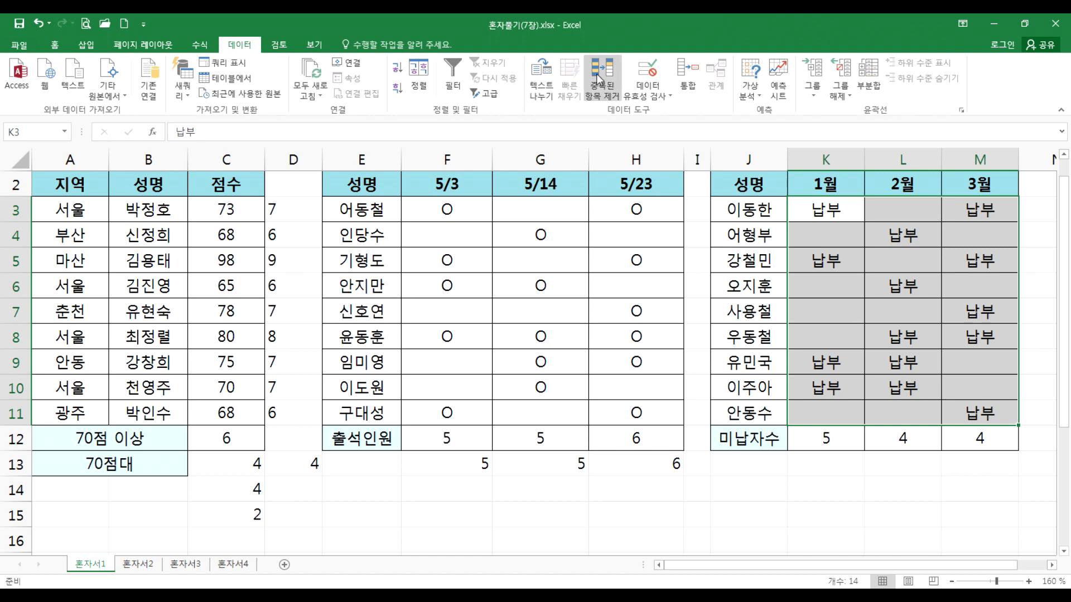
click(651, 71)
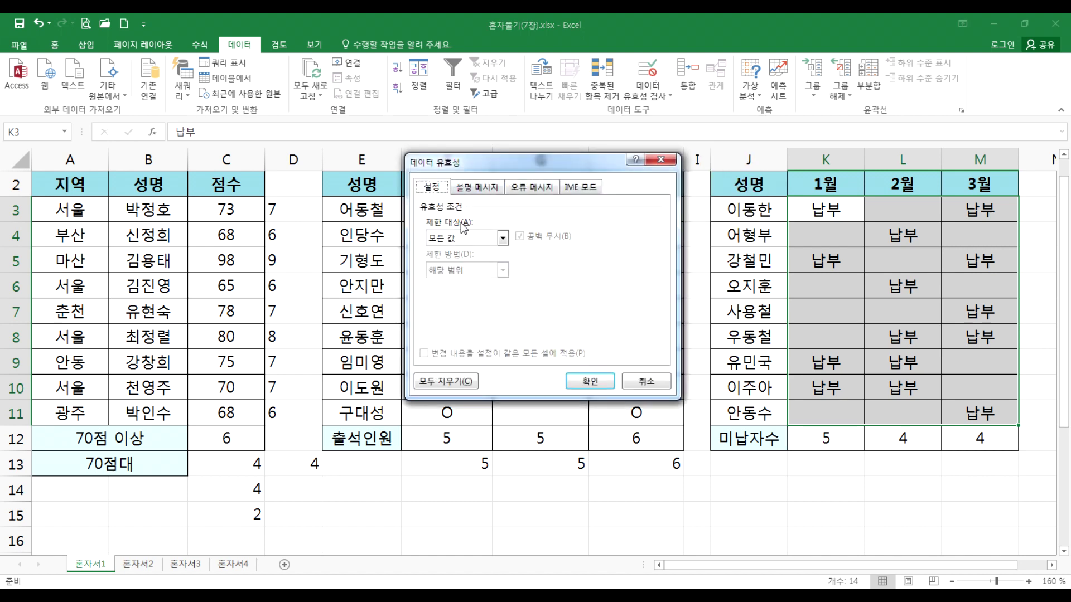
click(450, 240)
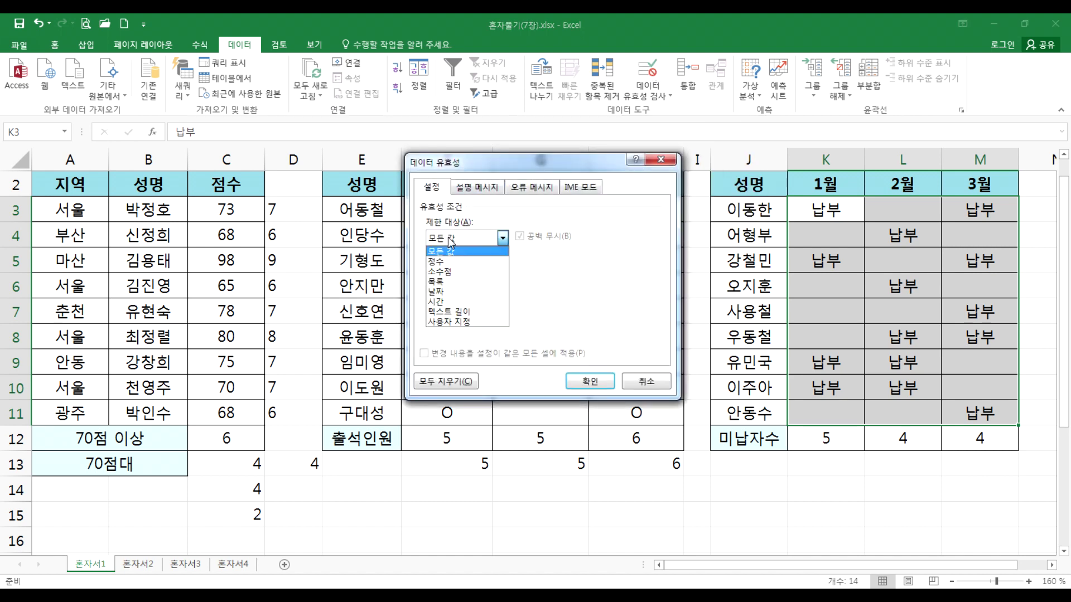
click(435, 281)
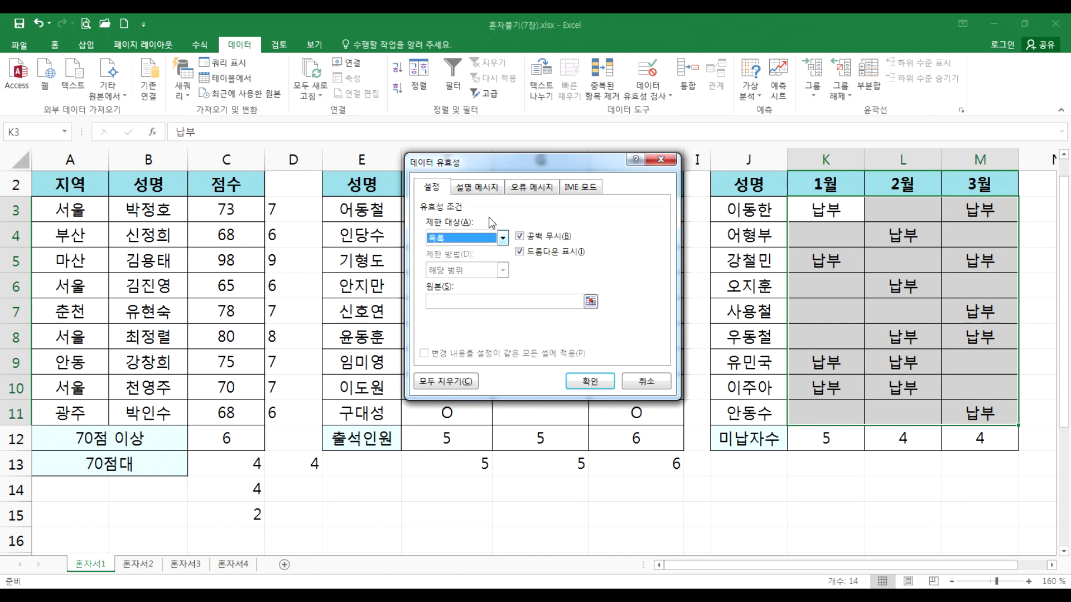
drag(510, 168, 533, 146)
click(481, 215)
click(463, 229)
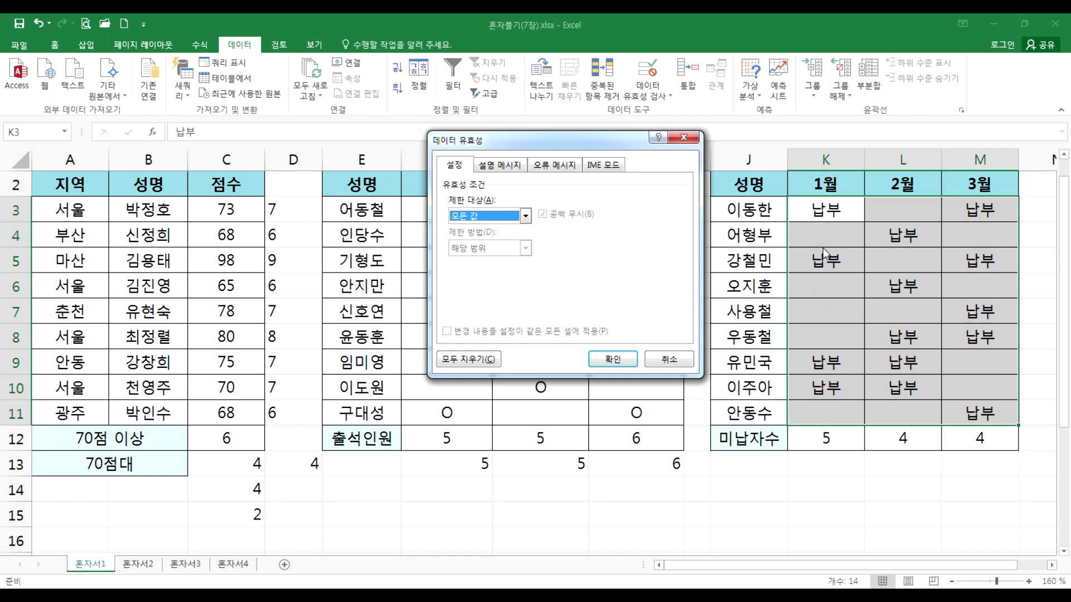
click(461, 218)
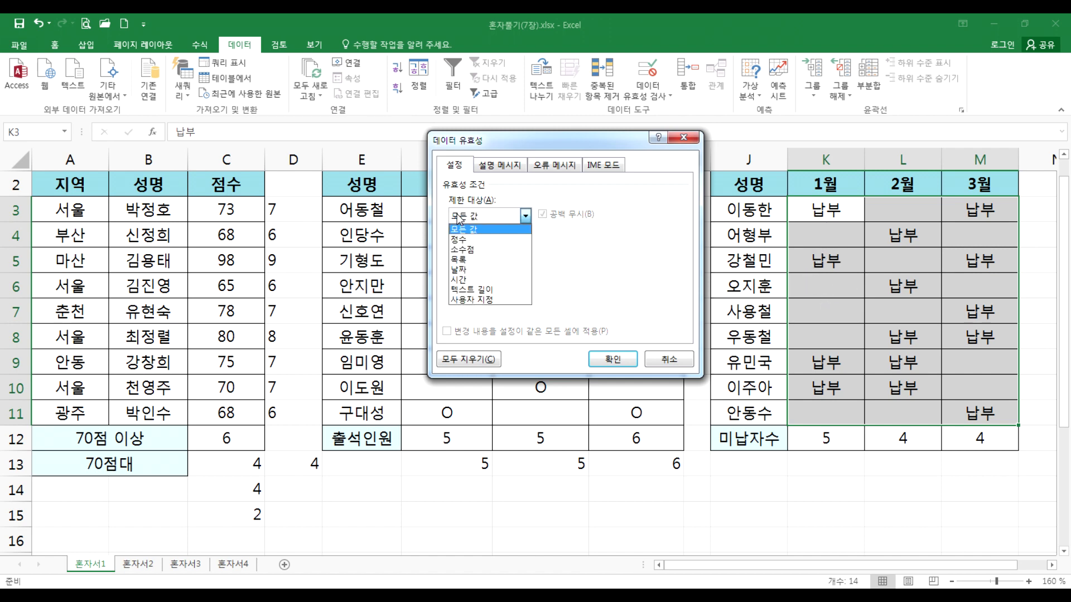
click(456, 263)
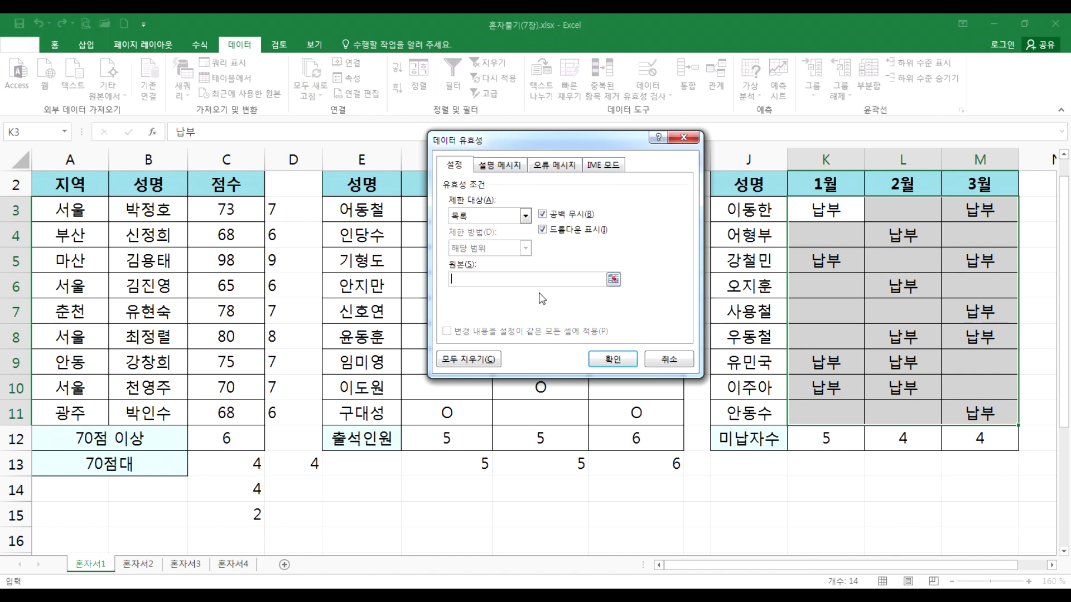
text(납부)
click(614, 362)
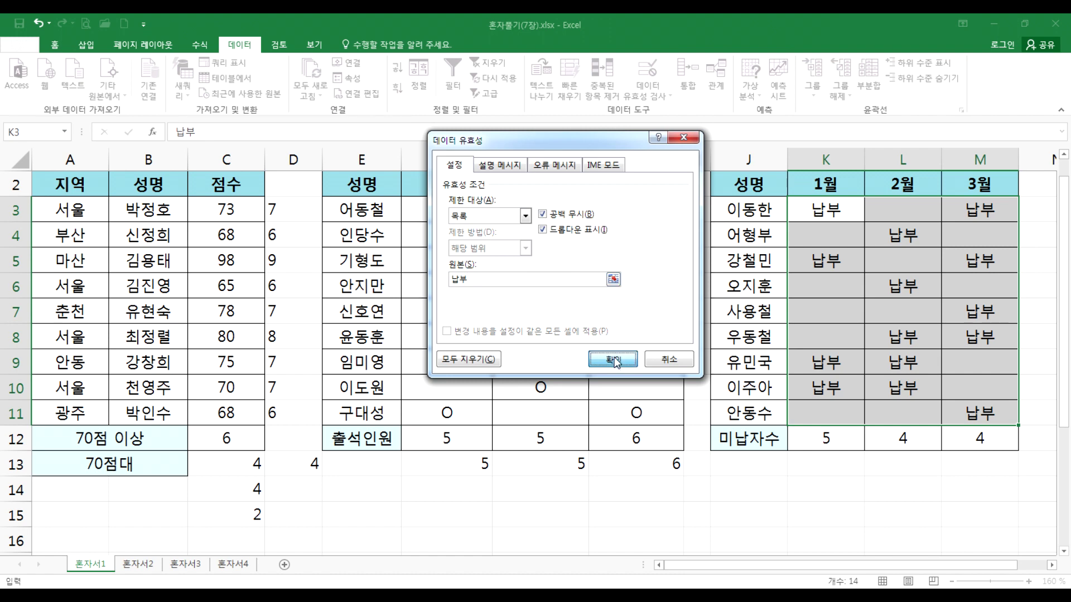
Pick 납부 from K6's dropdown, clear it, and confirm 미납 is rejected in K7.
click(826, 289)
click(869, 290)
click(787, 308)
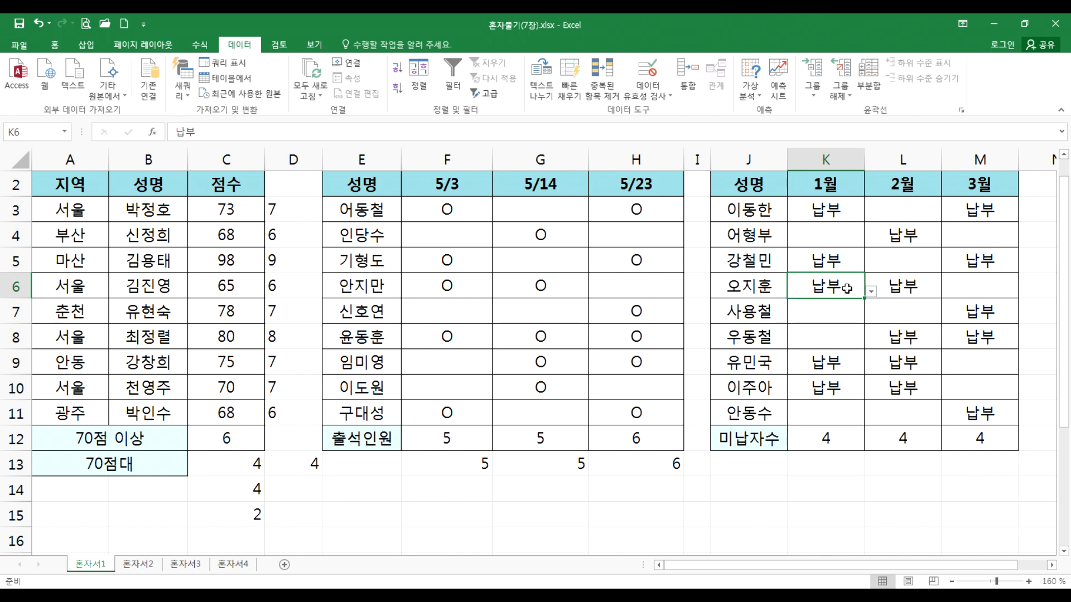
key(Delete)
click(825, 310)
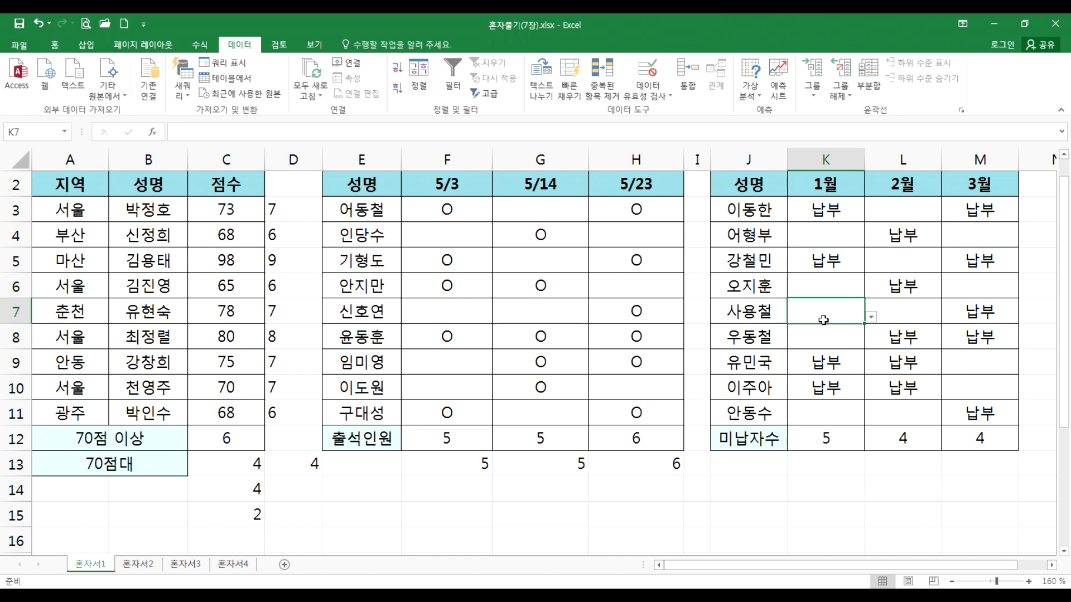
text(ㅁㅣ납)
key(Return)
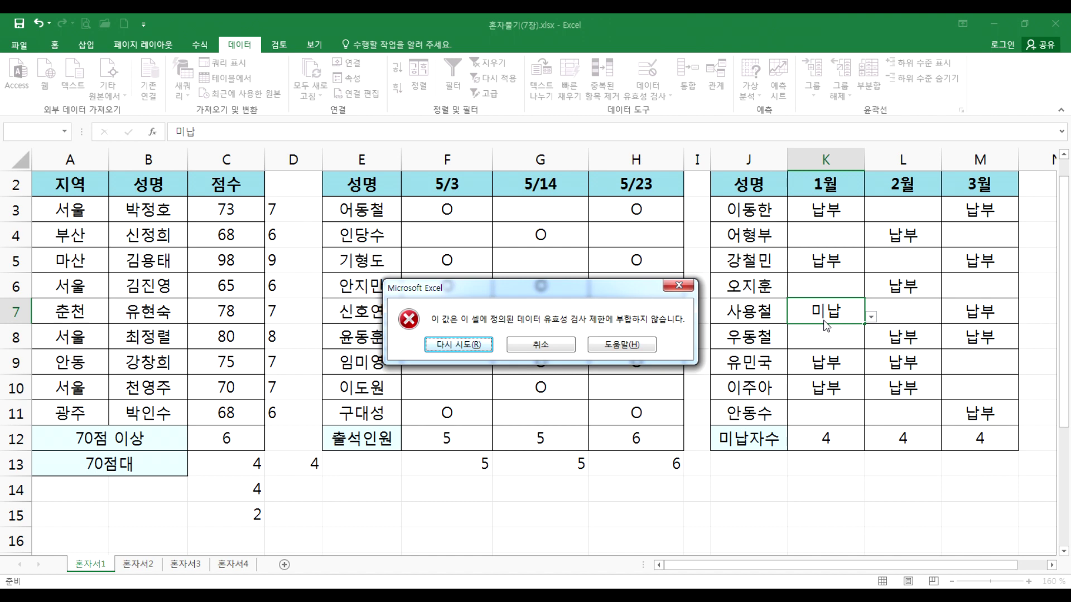
key(Escape)
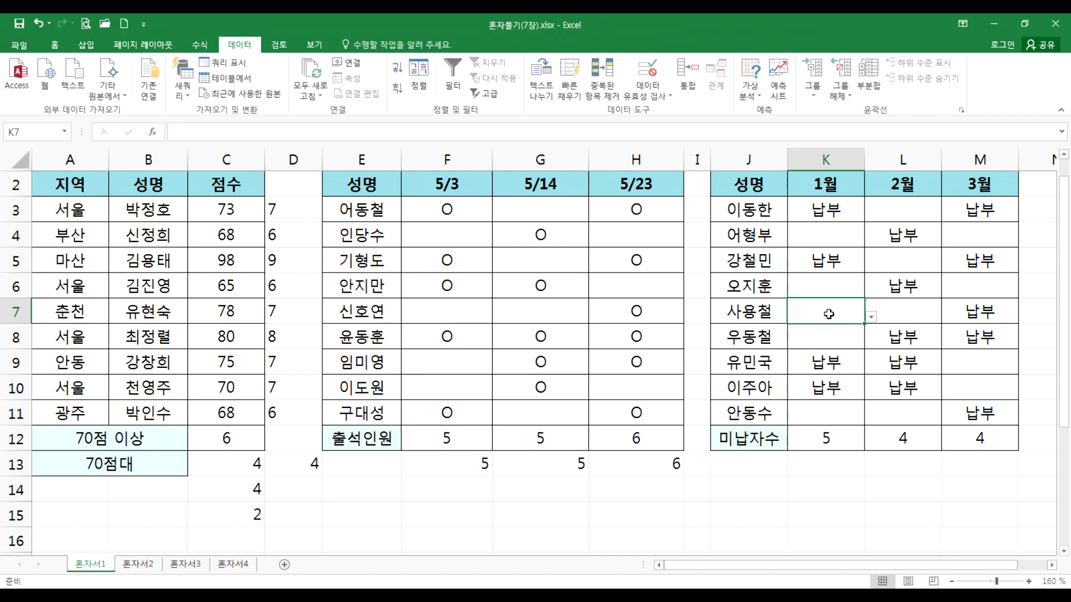
Enter 납부 in K7 from the dropdown and by typing, clear it, then select F3:H11.
click(817, 229)
click(842, 250)
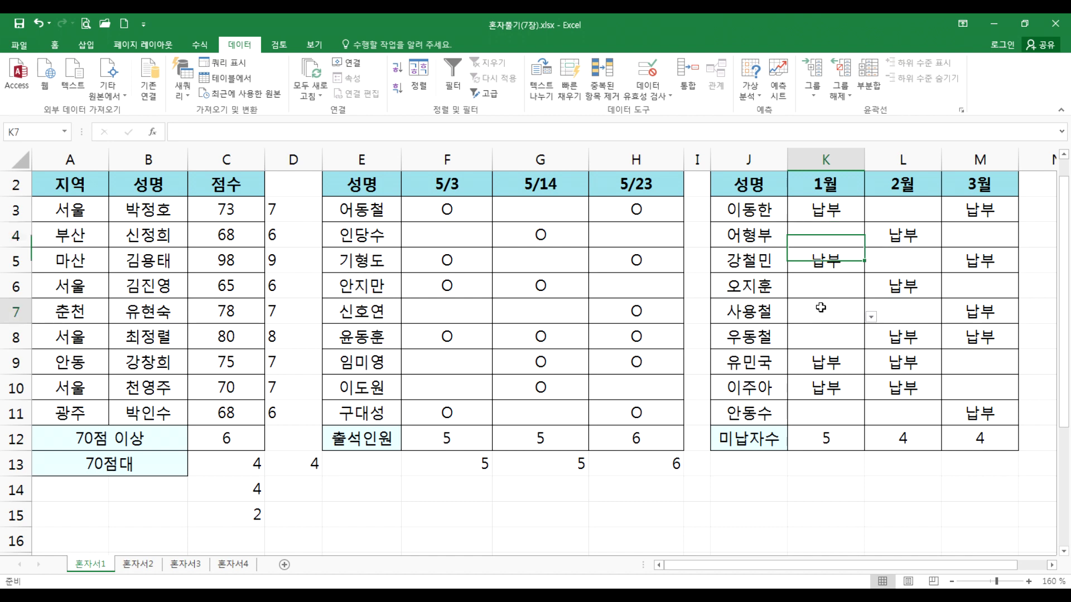
click(870, 317)
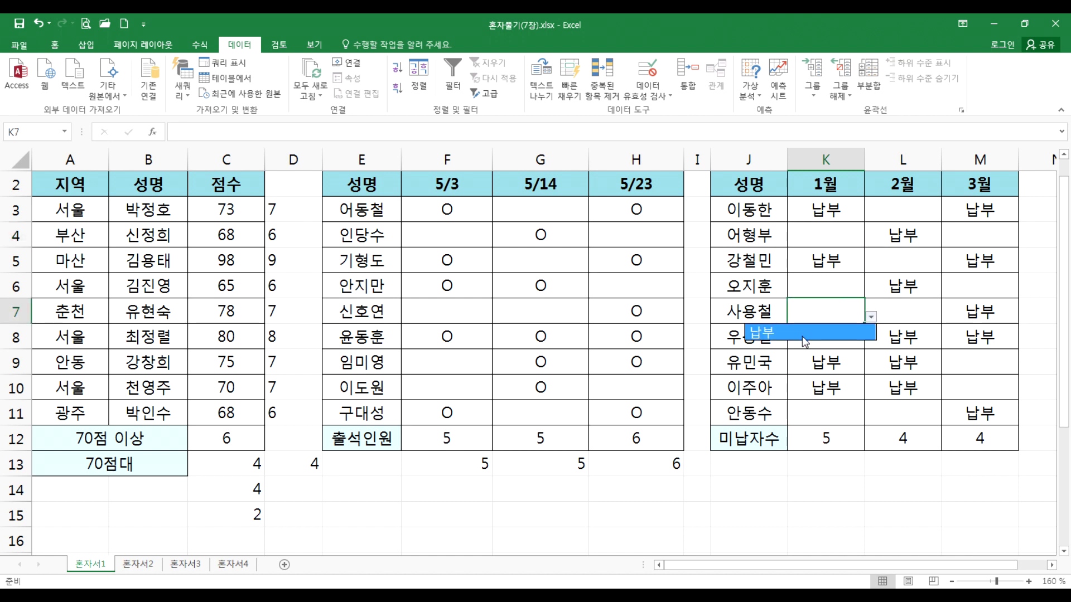
click(803, 341)
key(Delete)
double_click(830, 309)
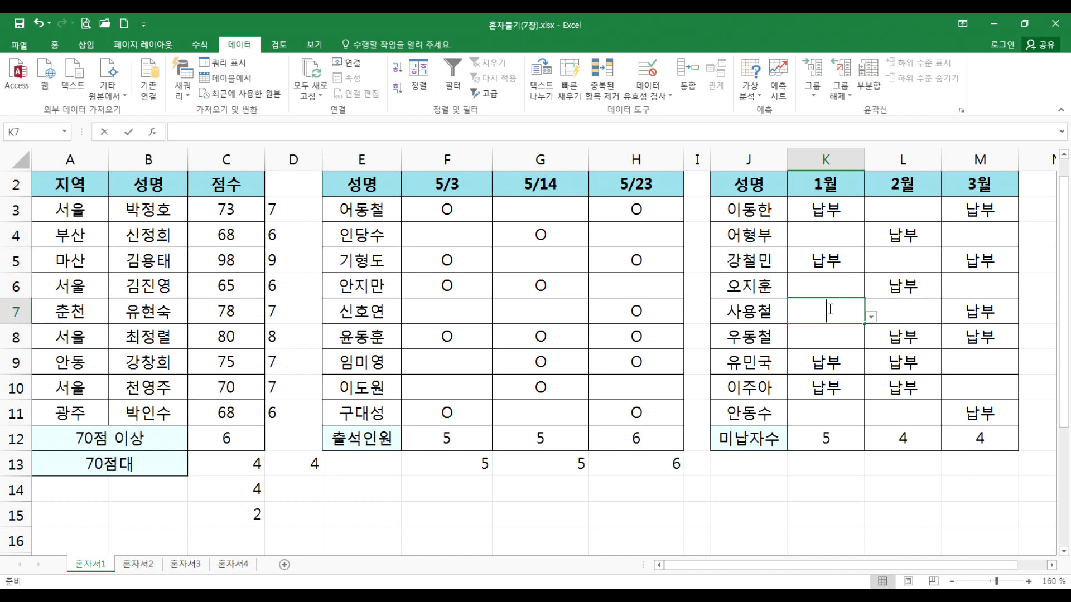
text(납부)
key(Return)
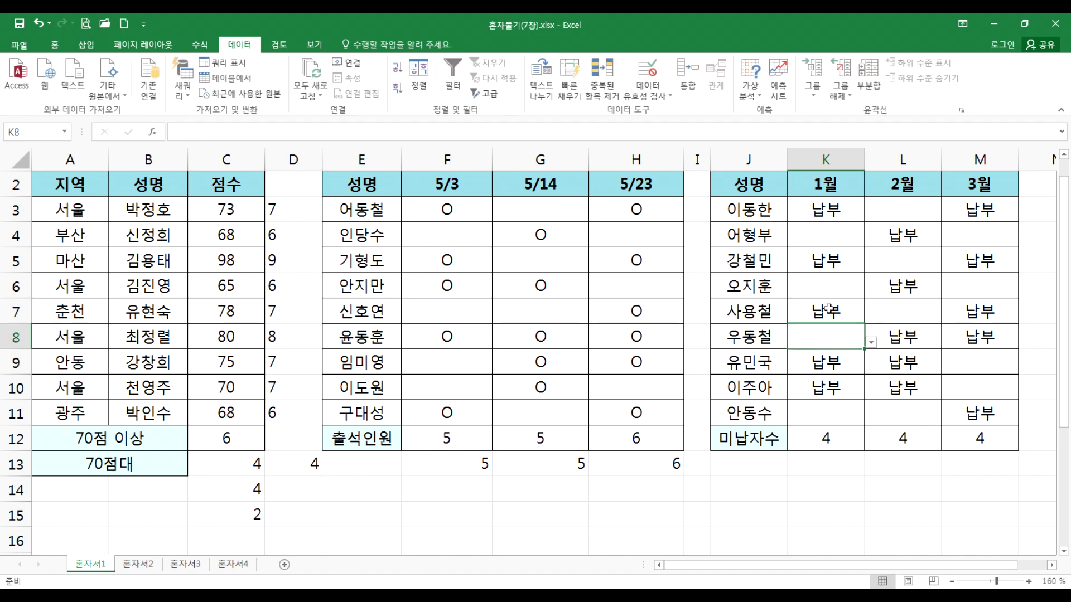
click(811, 302)
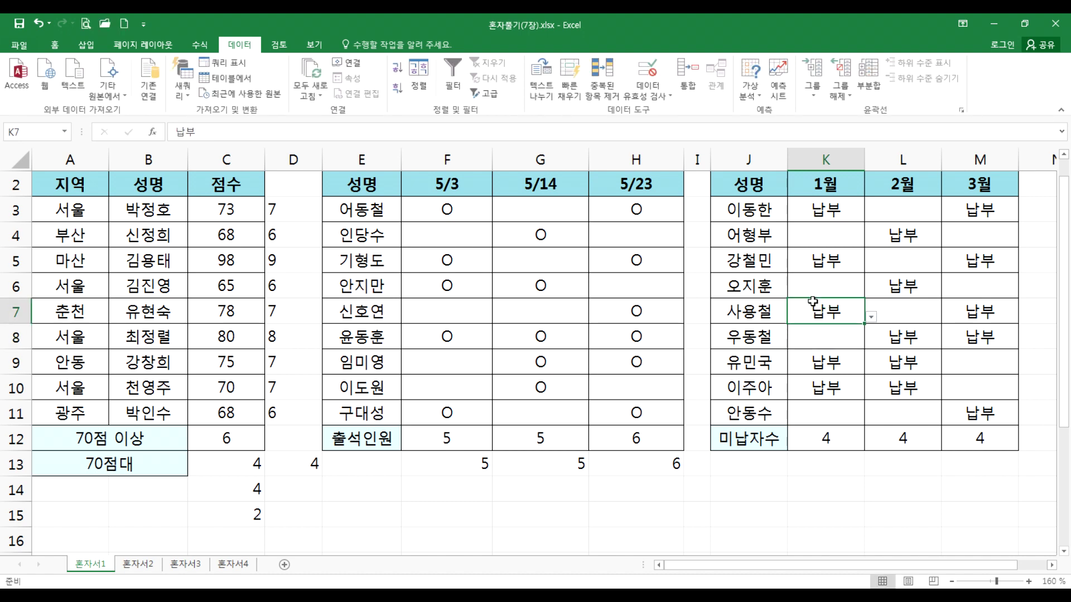
key(Delete)
mouse_move(447, 210)
mouse_down()
mouse_move(641, 305)
mouse_move(637, 414)
mouse_up()
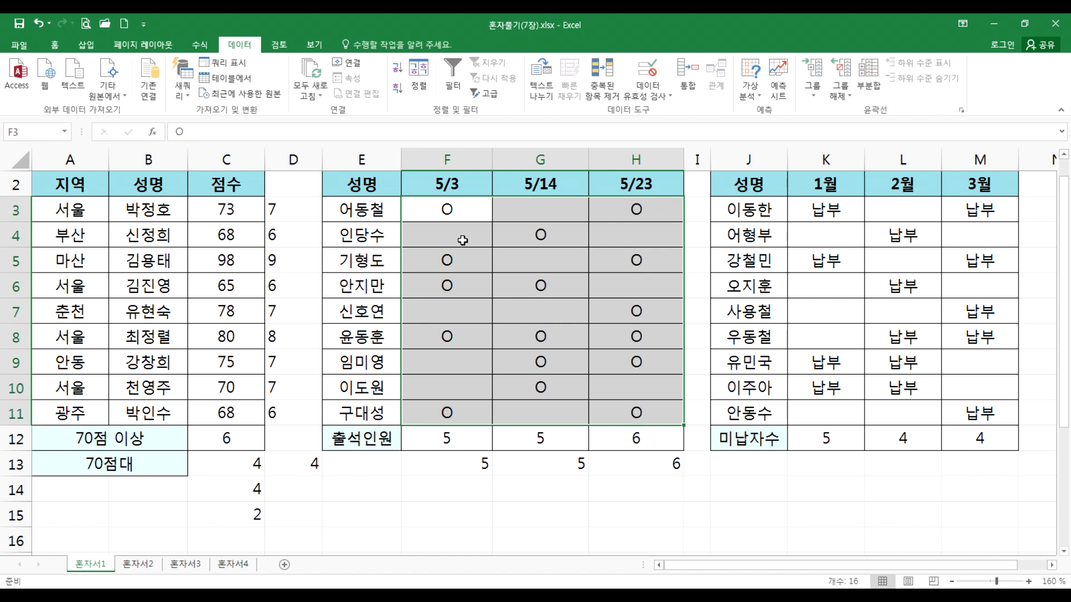
Type 성별 in H16, then 남자, 남성, 남, 여자, 여성, 여, 수컷 down H17:H23.
scroll(605, 335, down, 3)
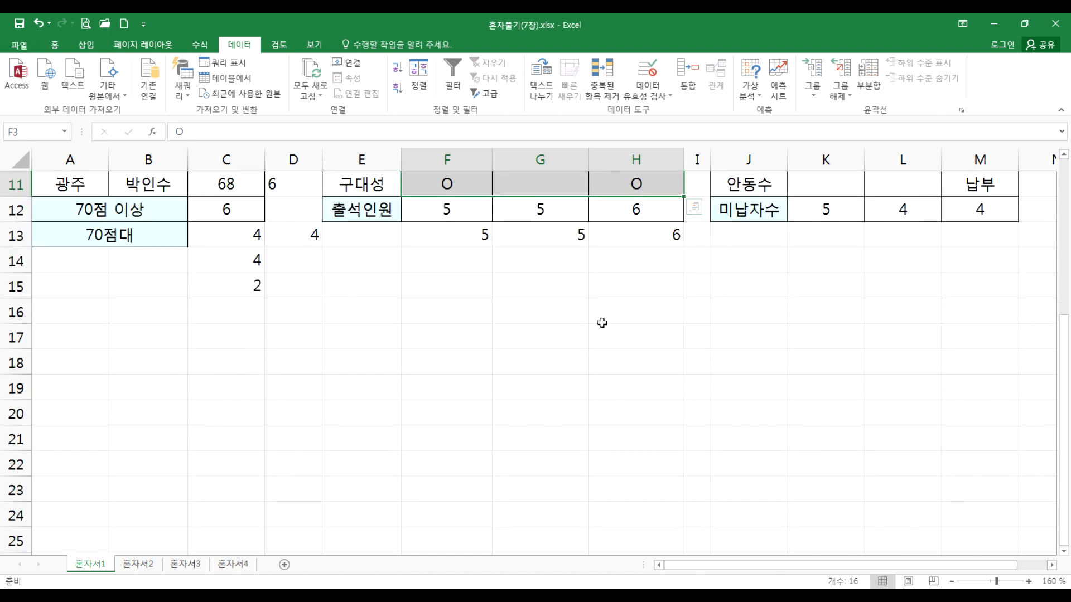
click(613, 313)
text(성별)
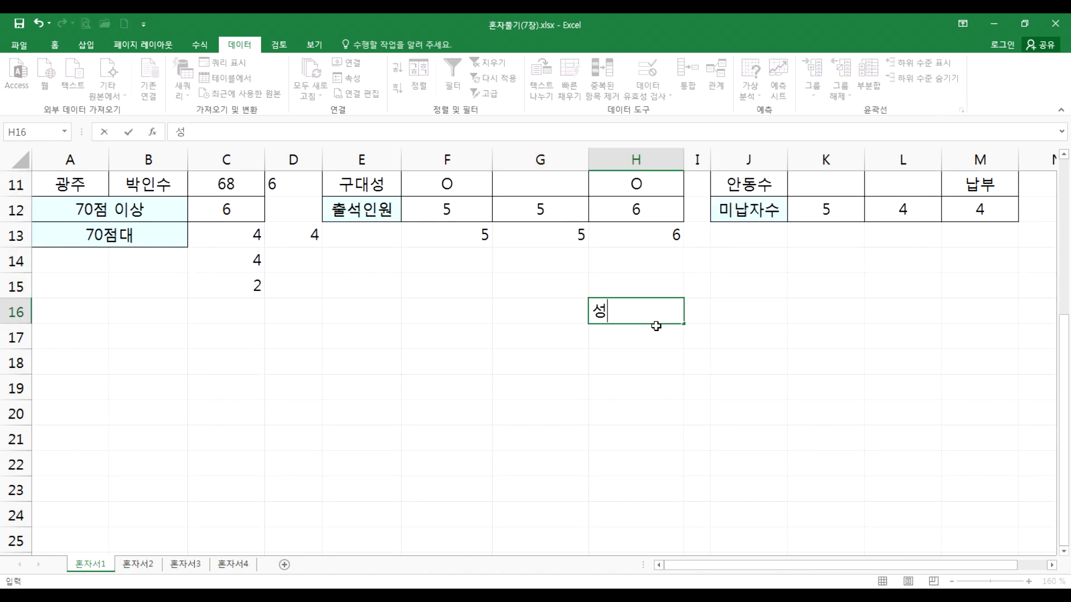
key(Return)
text(남자)
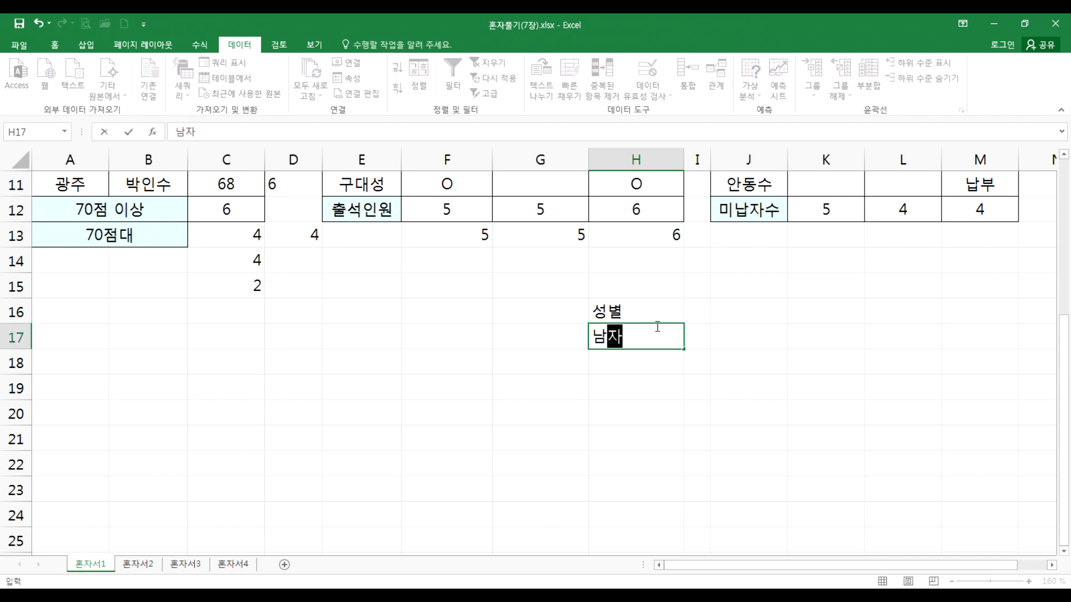
key(Return)
text(남성)
key(Return)
text(남)
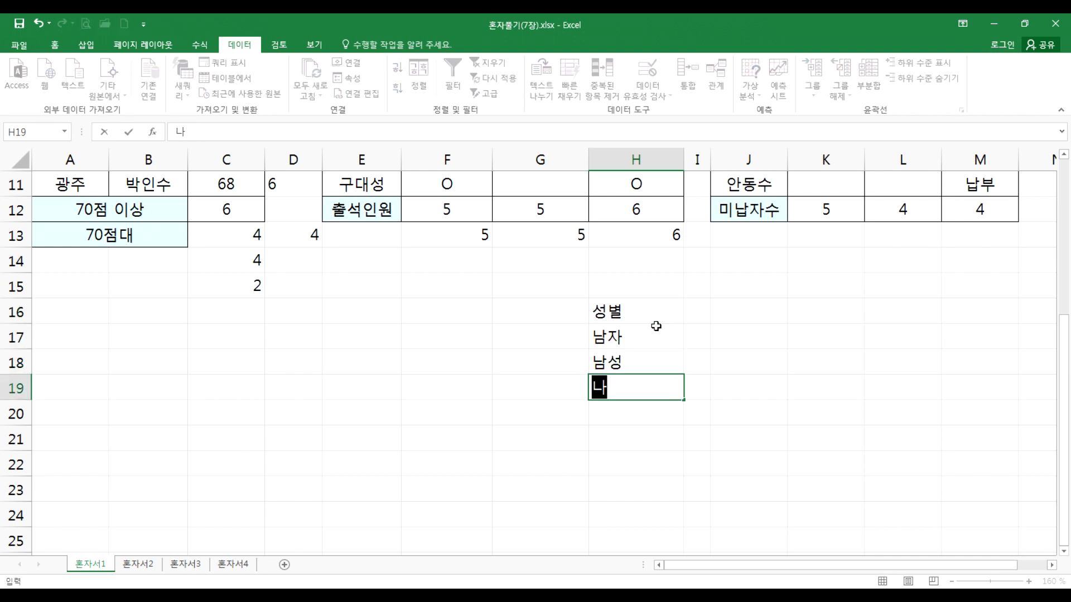
key(Return)
text(여자)
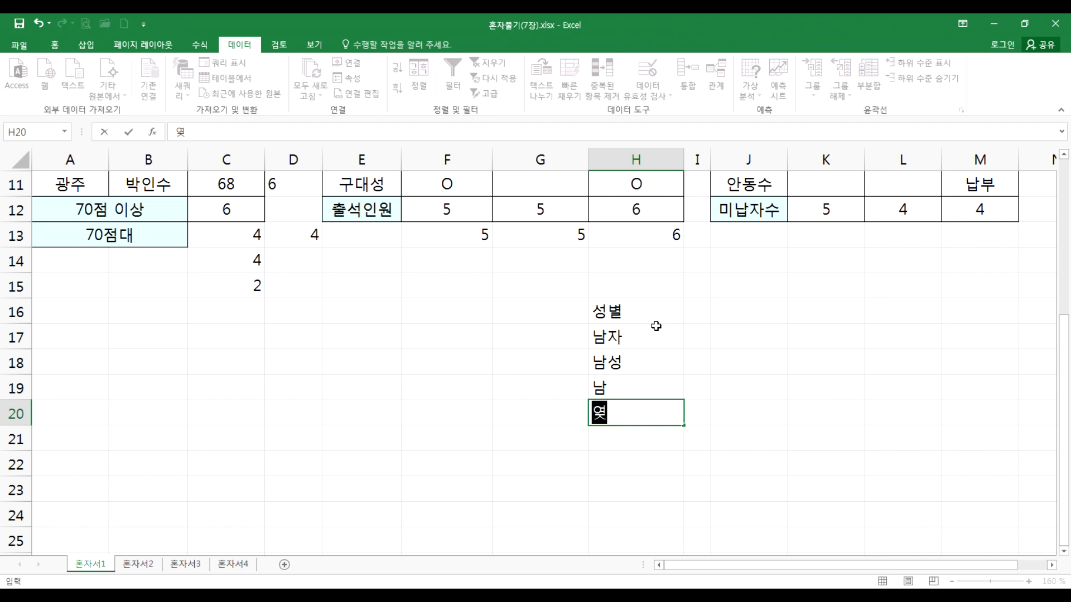
key(Return)
text(여성)
key(Return)
text(여)
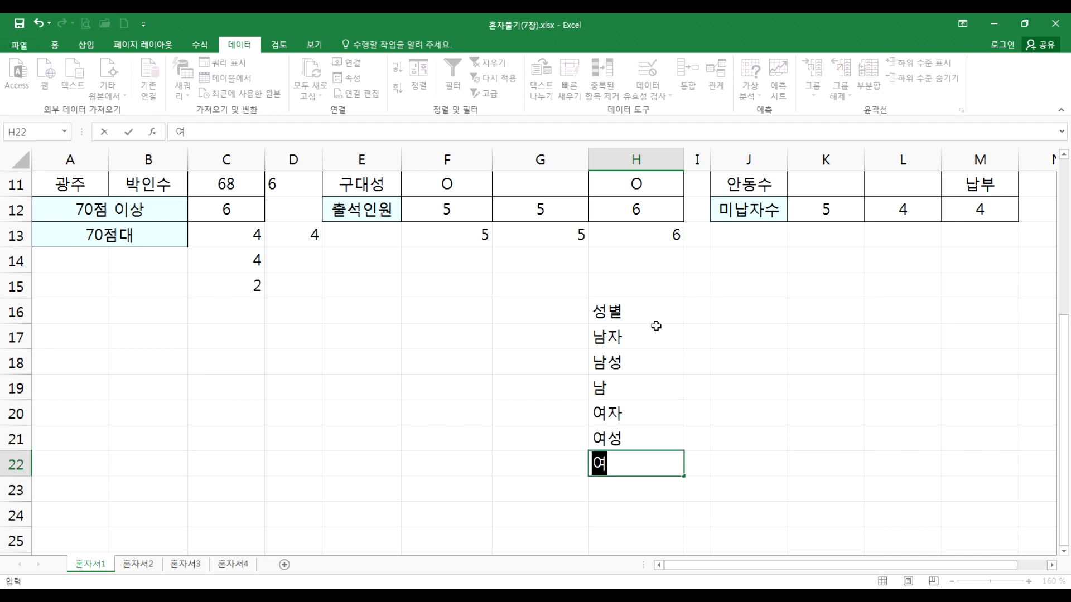
key(Return)
text(₩)
key(BackSpace)
text(수컷)
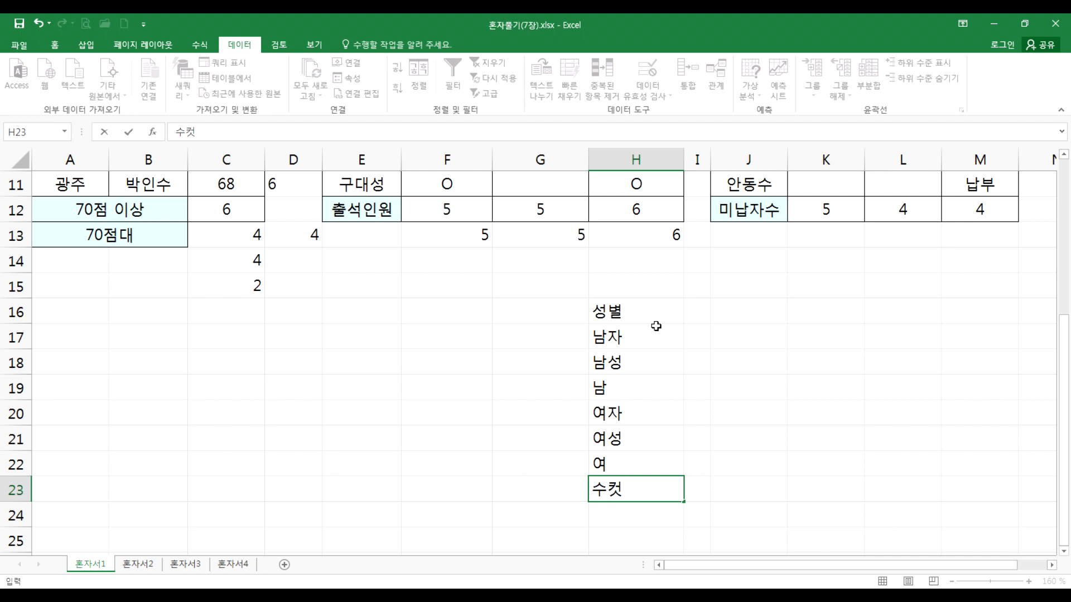
key(Return)
drag(624, 339, 628, 489)
scroll(656, 448, down, 1)
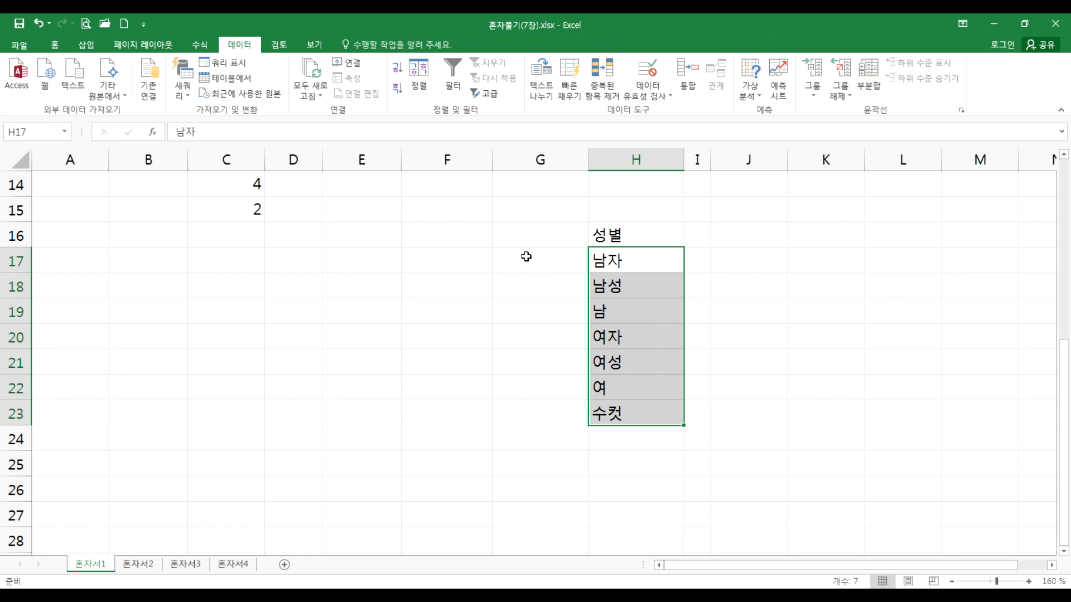
Apply All Borders to the empty cells G17:G23.
drag(521, 260, 534, 407)
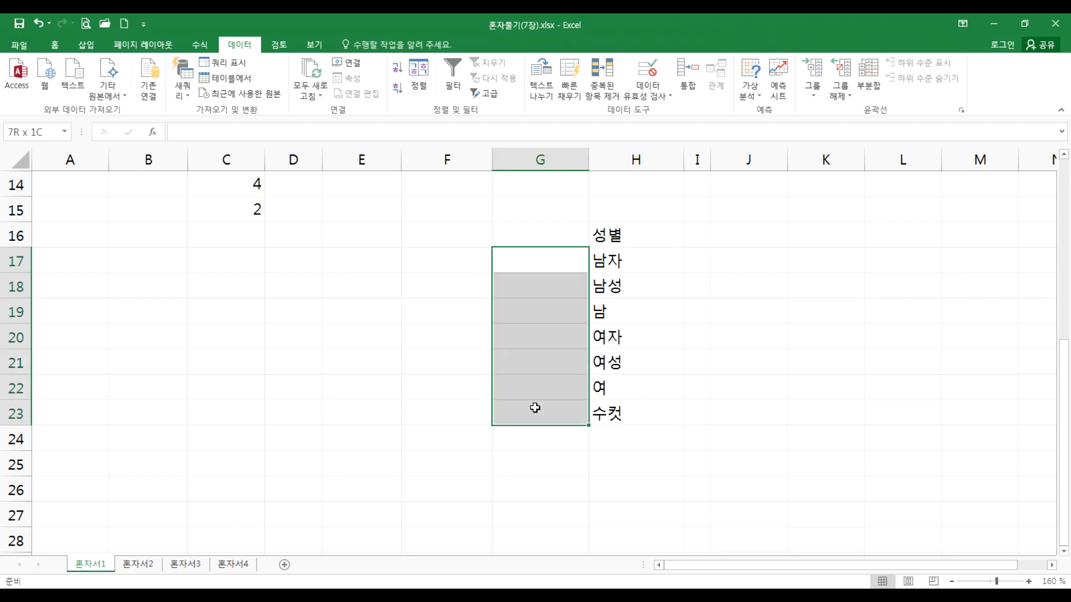
click(54, 45)
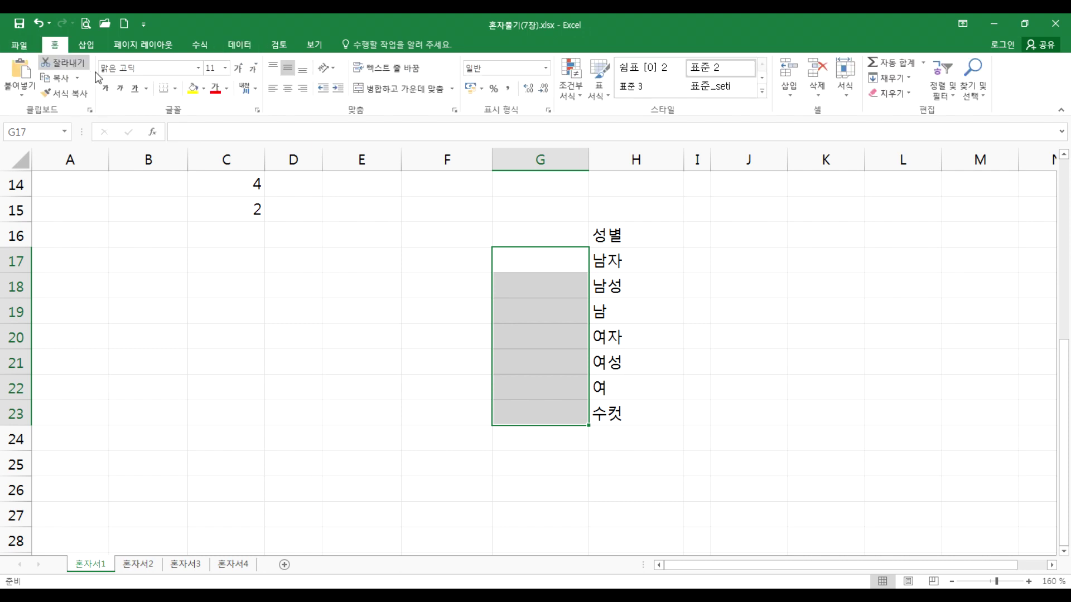
click(175, 88)
click(187, 204)
Add a 성별 heading in G16 and bring up Data Validation for G17:G23.
click(530, 234)
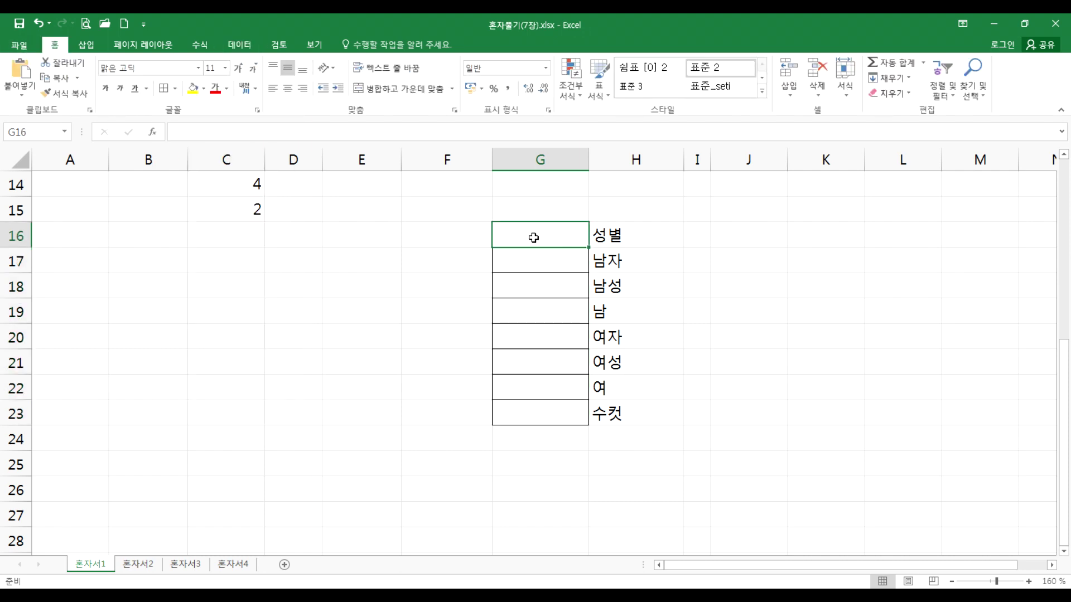
text(성별)
key(Return)
drag(532, 260, 546, 411)
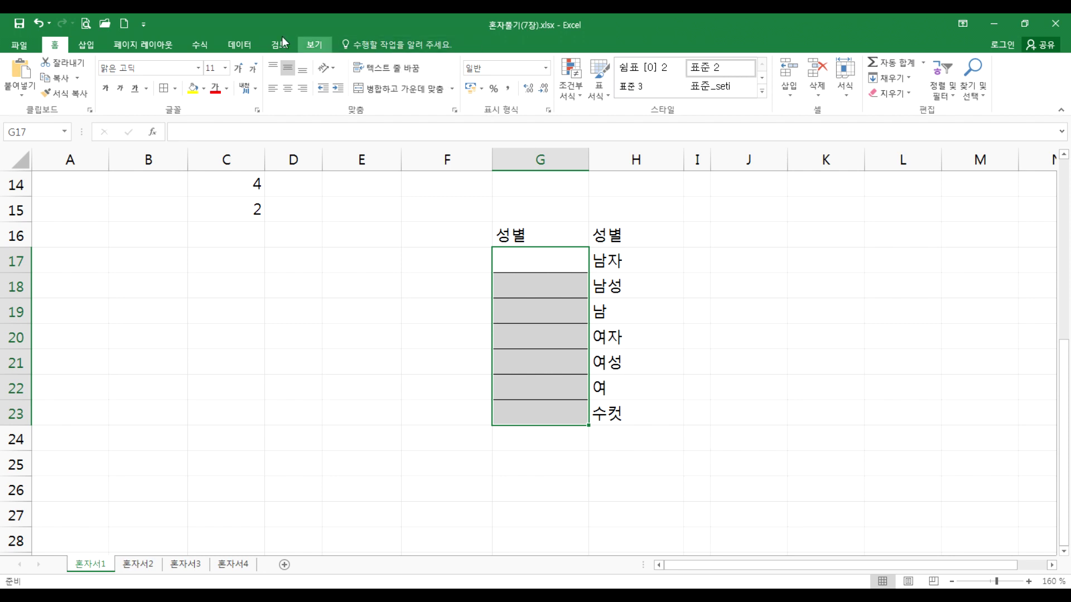
click(239, 44)
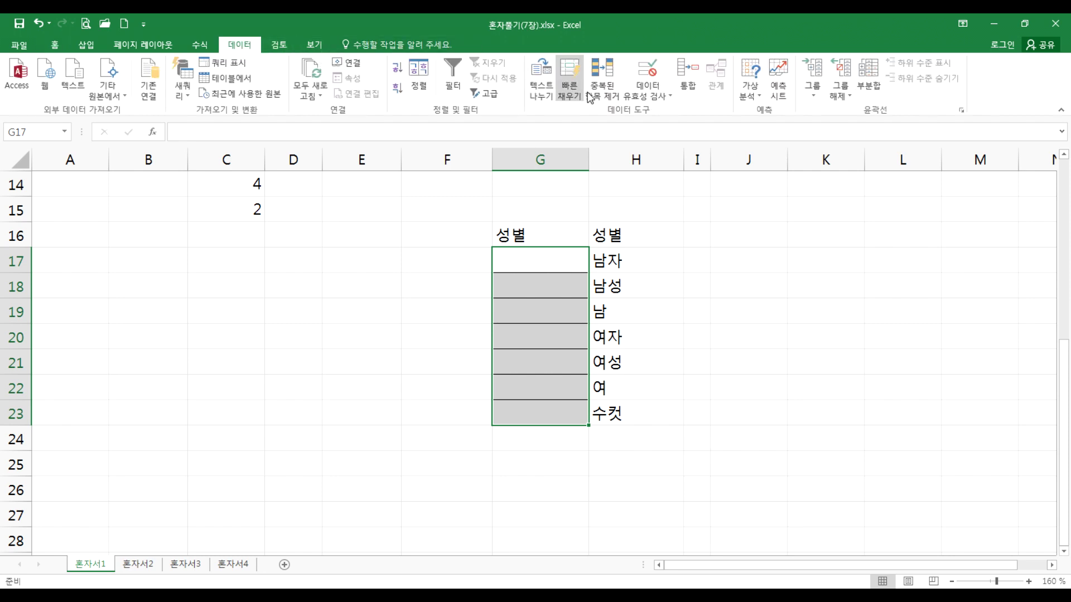
click(648, 68)
Set G17:G23 validation to List with source 여성,남성 and confirm it.
click(480, 216)
click(468, 273)
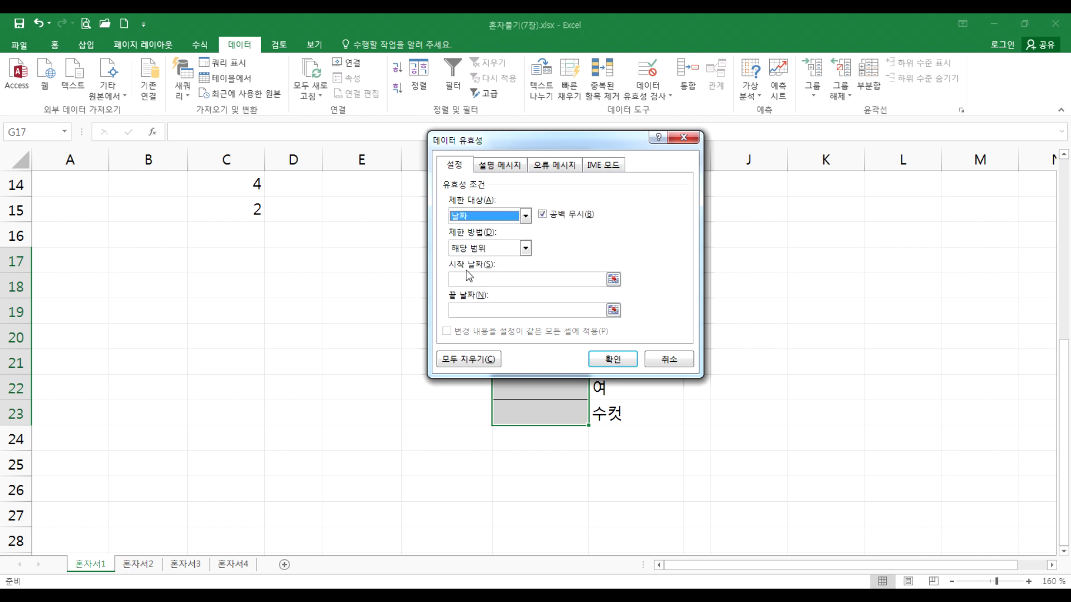
click(479, 218)
click(478, 254)
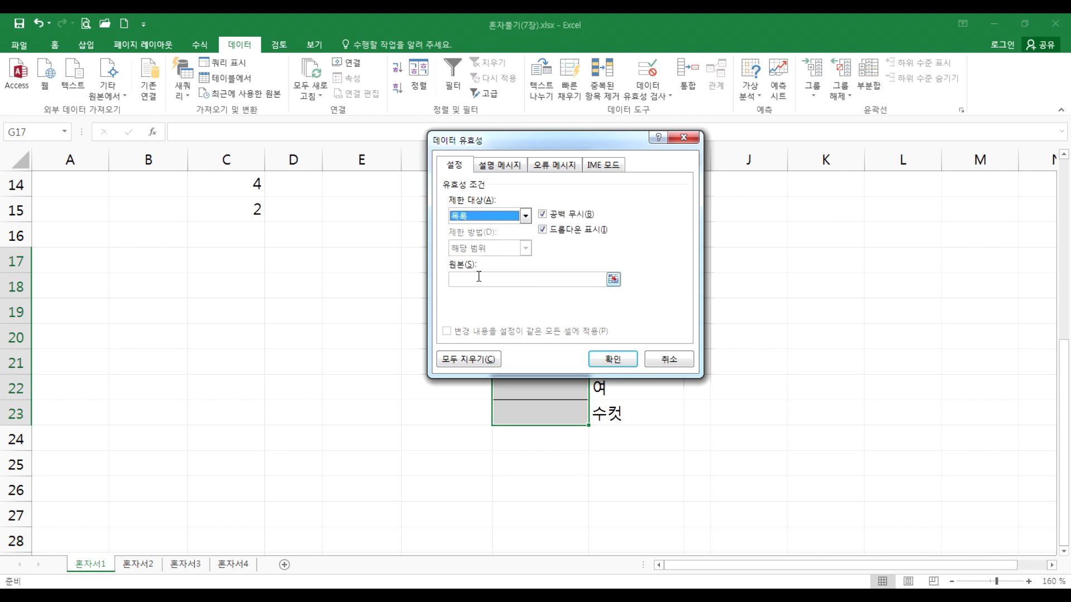
click(483, 279)
text(여서)
text(,남성)
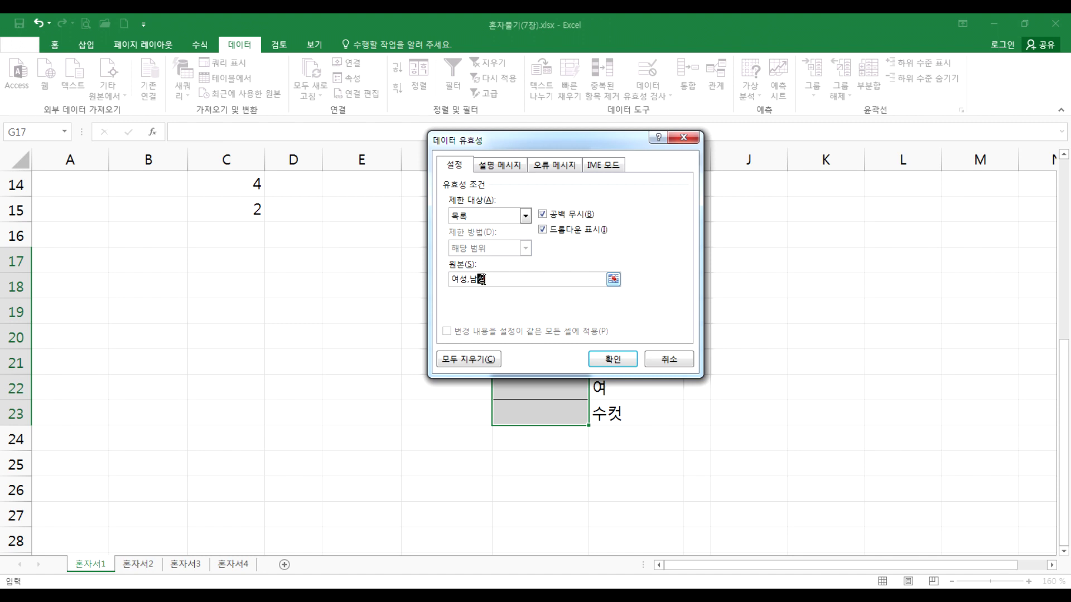
drag(477, 281, 492, 280)
click(609, 360)
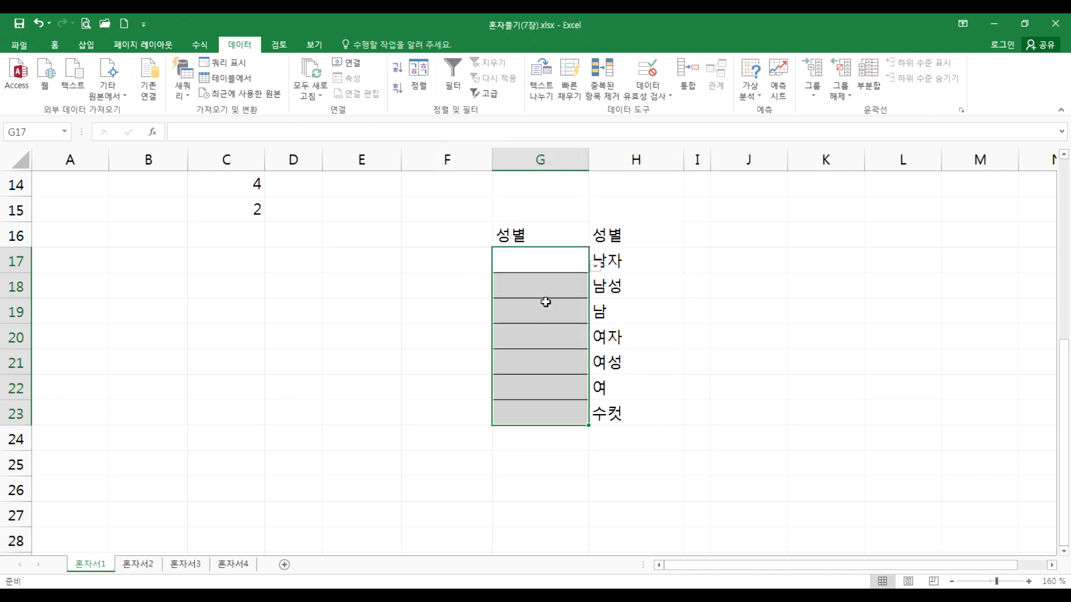
click(524, 254)
Pick 여성 for G17 and 남성 for G18 from their dropdown lists.
click(596, 266)
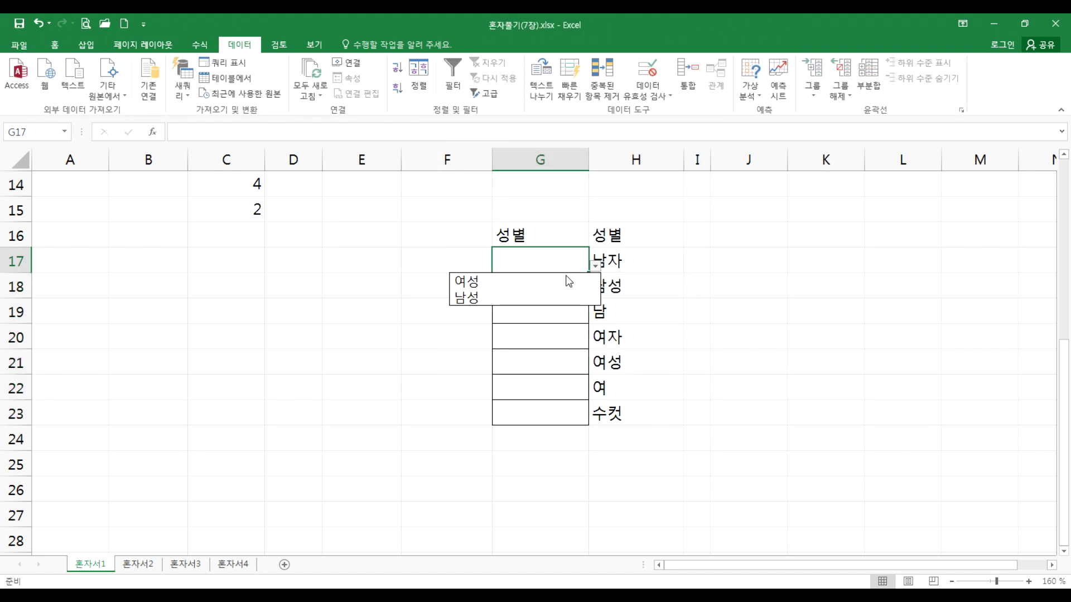
click(543, 286)
click(543, 286)
click(595, 292)
click(544, 319)
click(548, 319)
Try 남자 in G19, see it rejected, then enter 남성 instead.
text(남자)
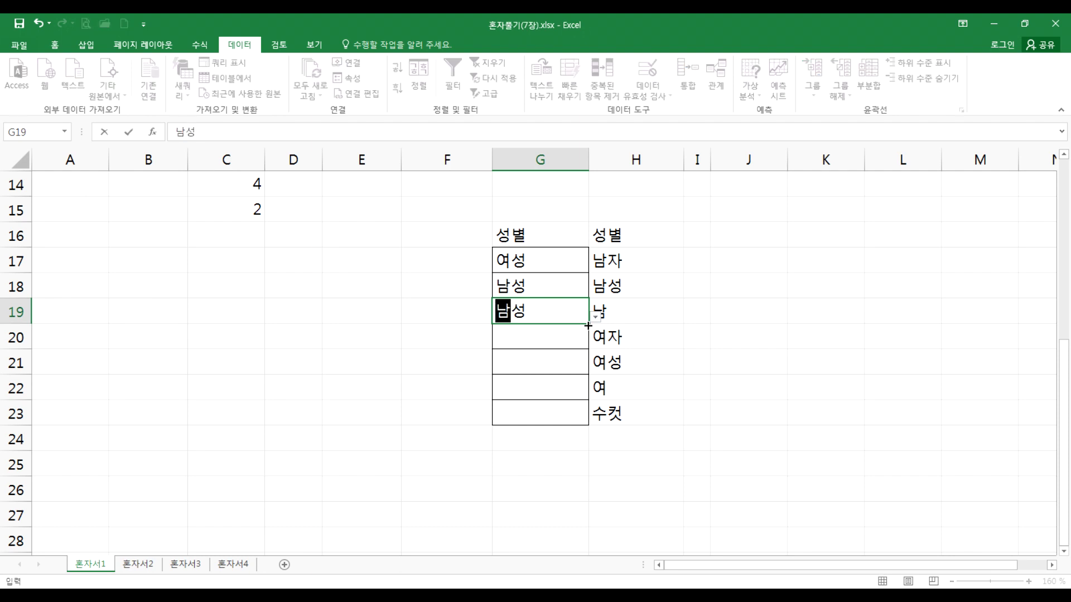
key(Return)
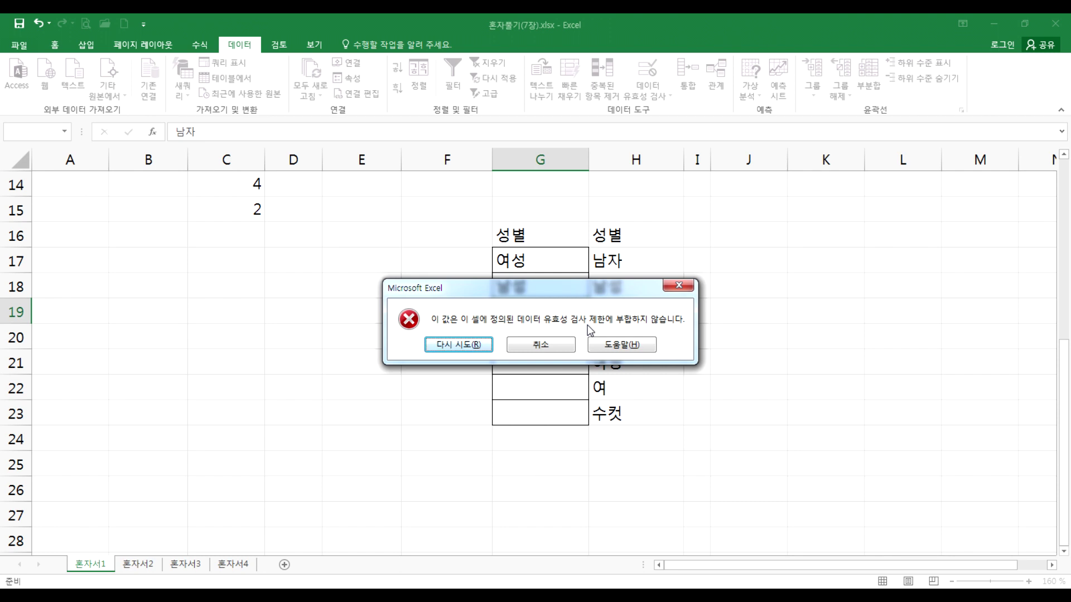
key(Return)
key(Escape)
text(남성)
key(Return)
Cancel a 남자 entry in G20, close its dropdown unchanged, and select J16.
text(나ㅁ자)
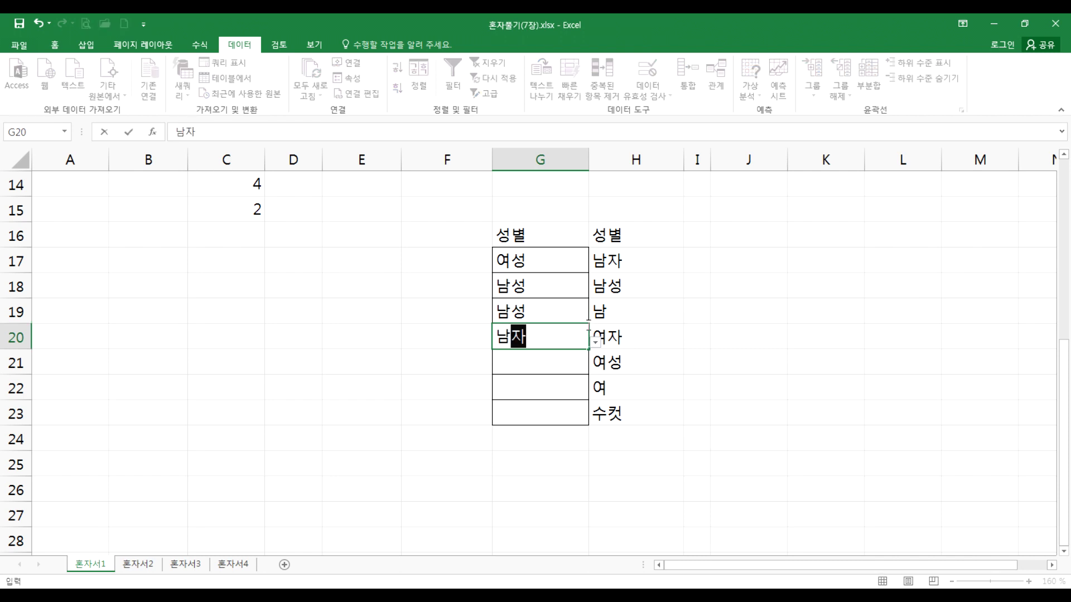
key(Escape)
click(596, 342)
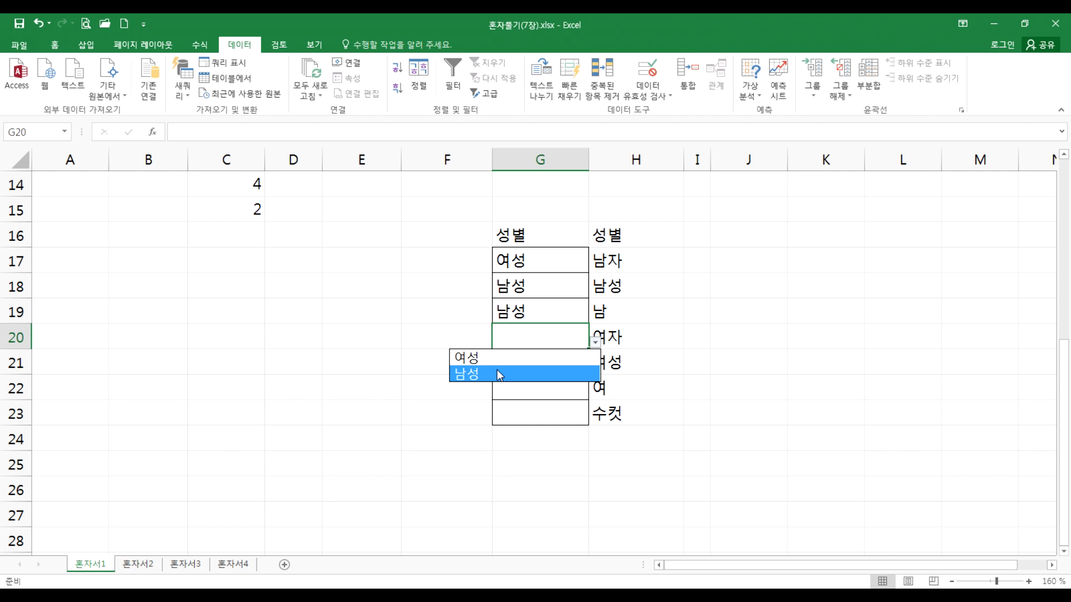
click(688, 326)
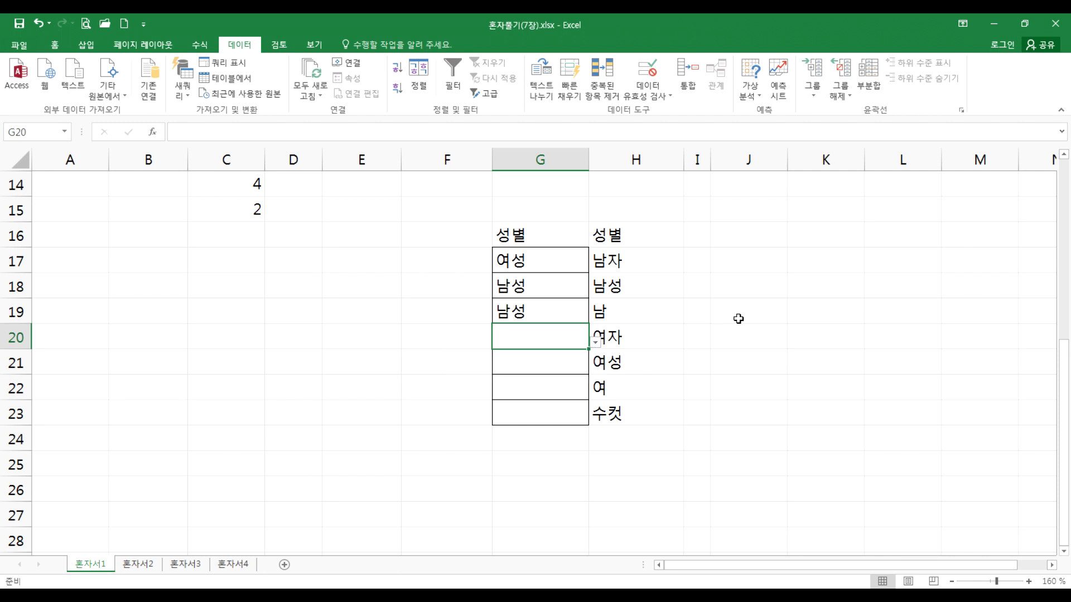
click(749, 313)
scroll(749, 313, up, 2)
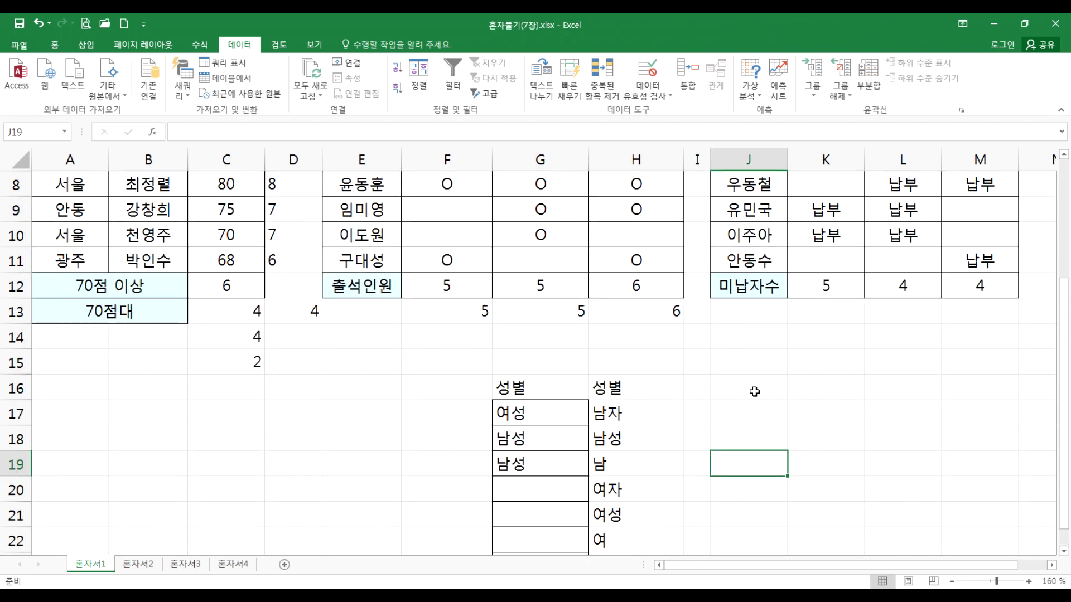
click(739, 379)
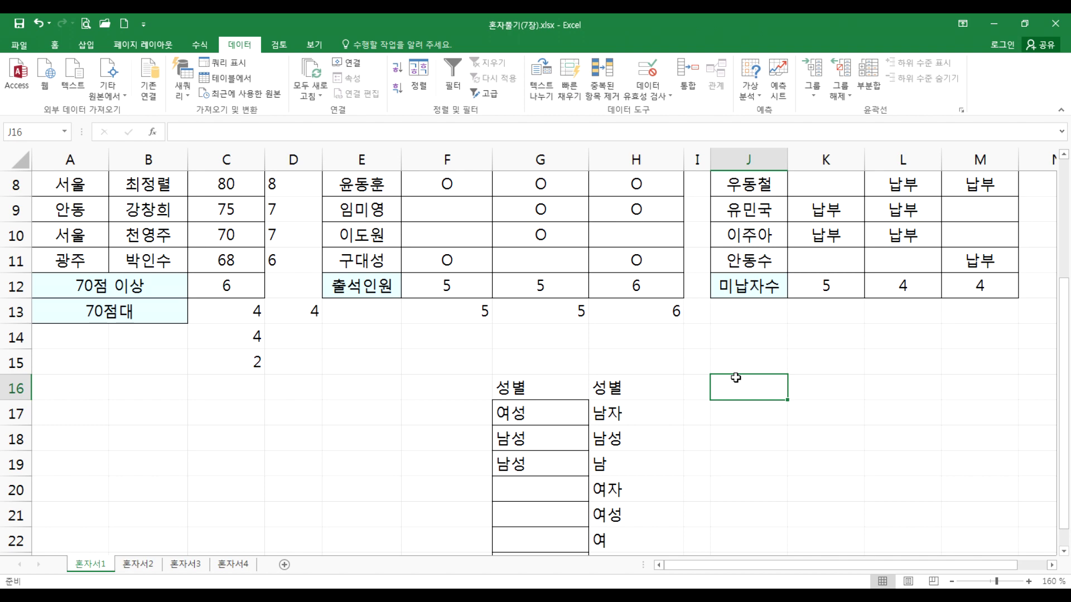
Insert a new sheet and enter 직위, 사장, 이사, 부장, 차장 down A1:A5.
click(284, 565)
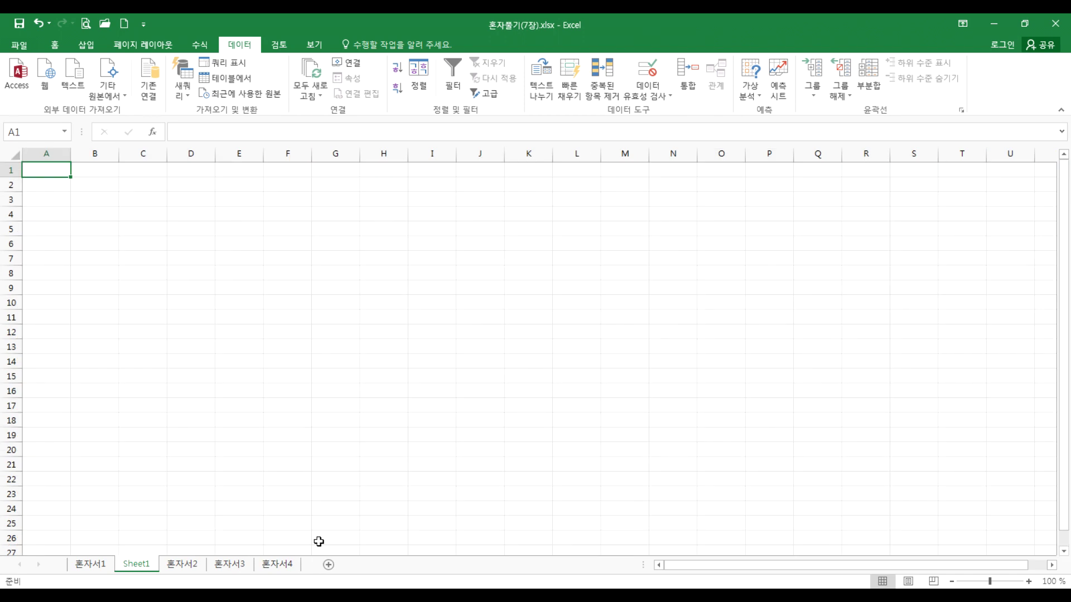
scroll(161, 379, up, 6)
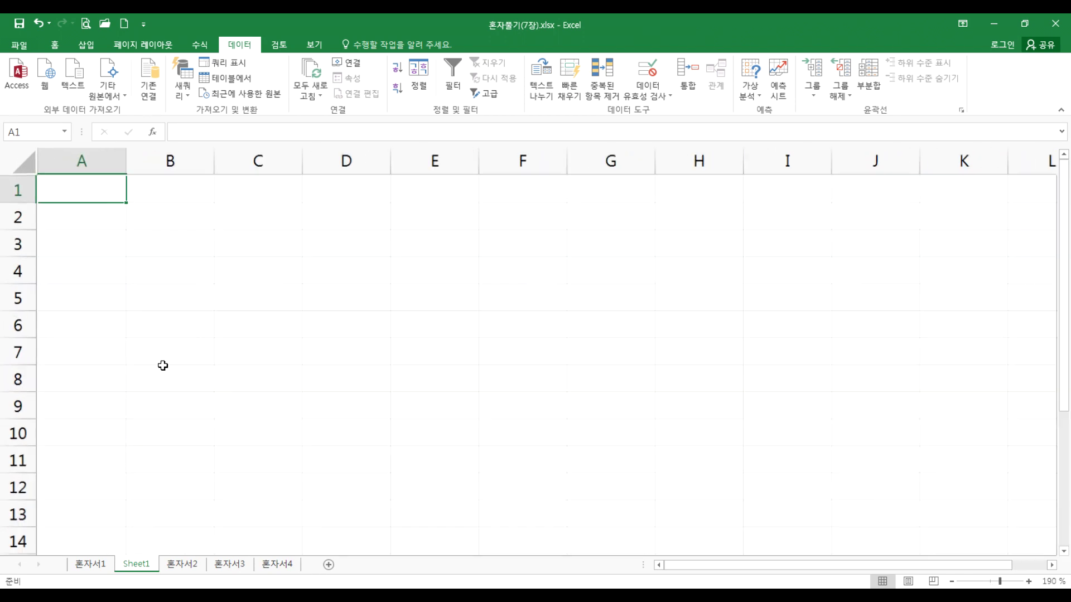
text(직위)
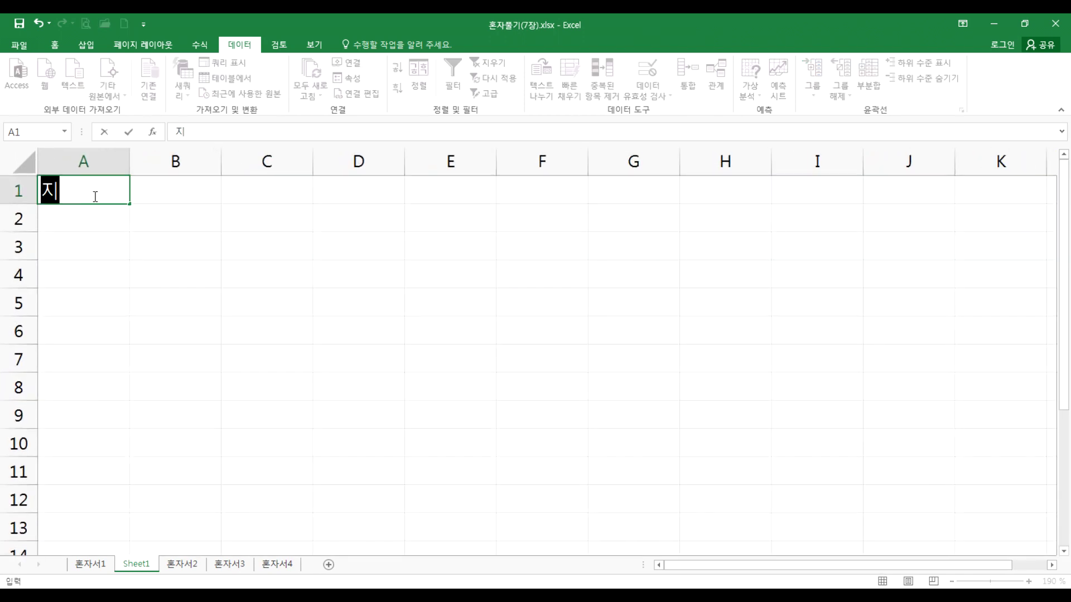
key(Return)
text(사장)
key(Return)
text(부)
key(Escape)
text(이사)
key(Return)
text(부장)
key(Return)
text(차자ㅇ)
key(Return)
Continue the job-title list with 과장, 대리, 사원, 인턴 in A6:A9.
text(과장)
key(ctrl+Return)
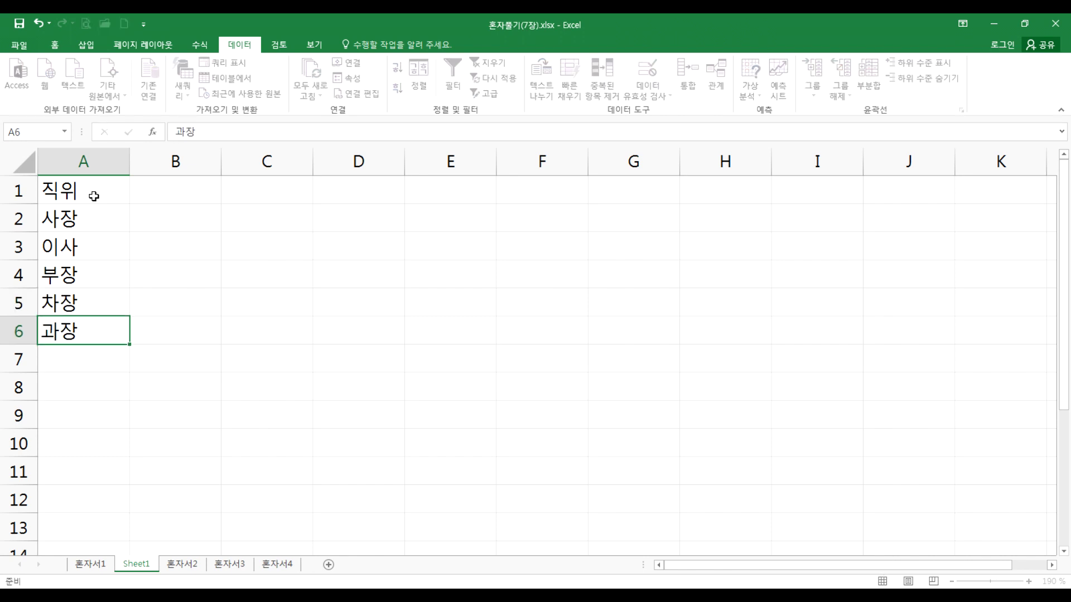
key(Return)
text(대리)
key(Return)
text(사원)
key(Return)
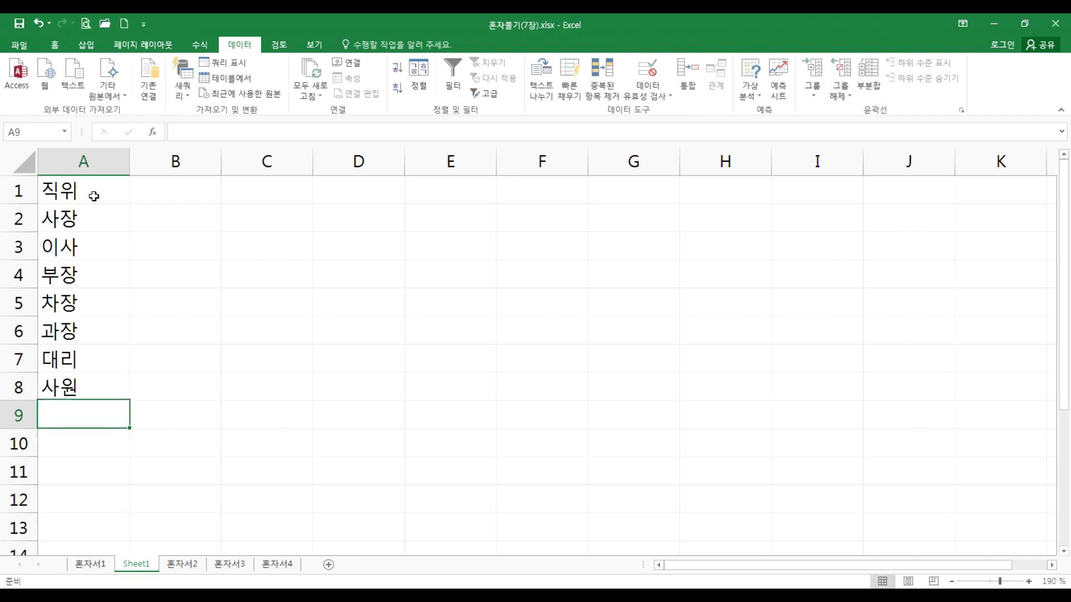
text(인턴)
key(Return)
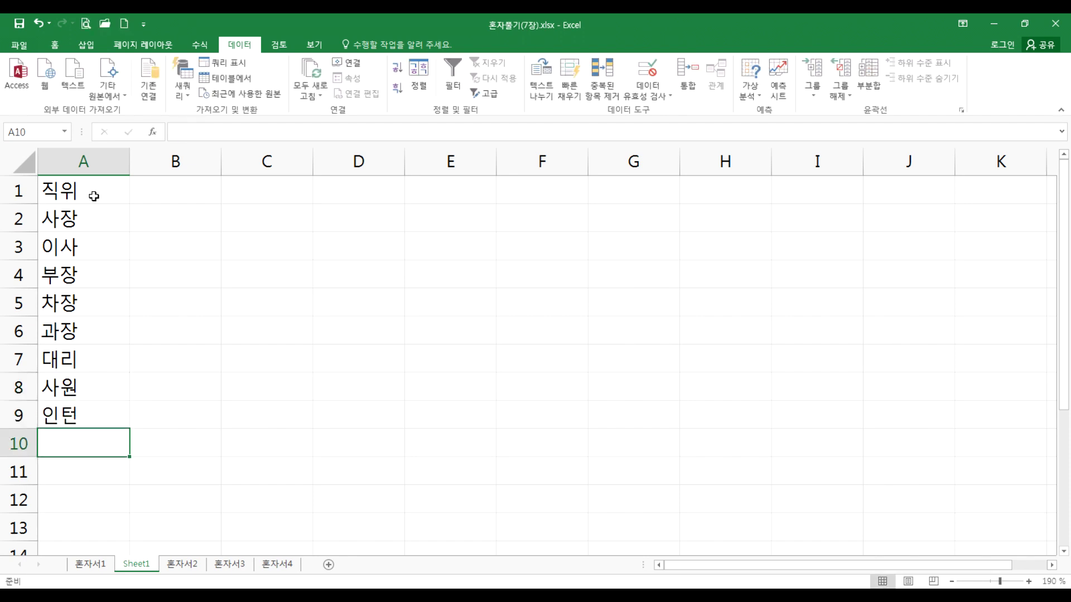
Select the job-title list A1:A9 including its 직위 header.
click(73, 218)
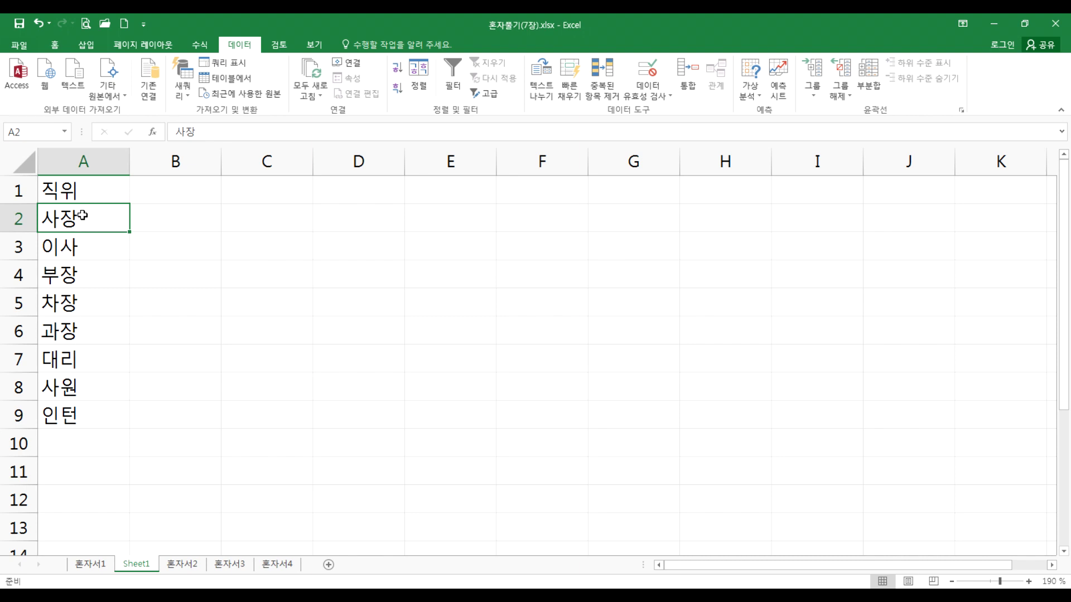
drag(82, 215, 78, 414)
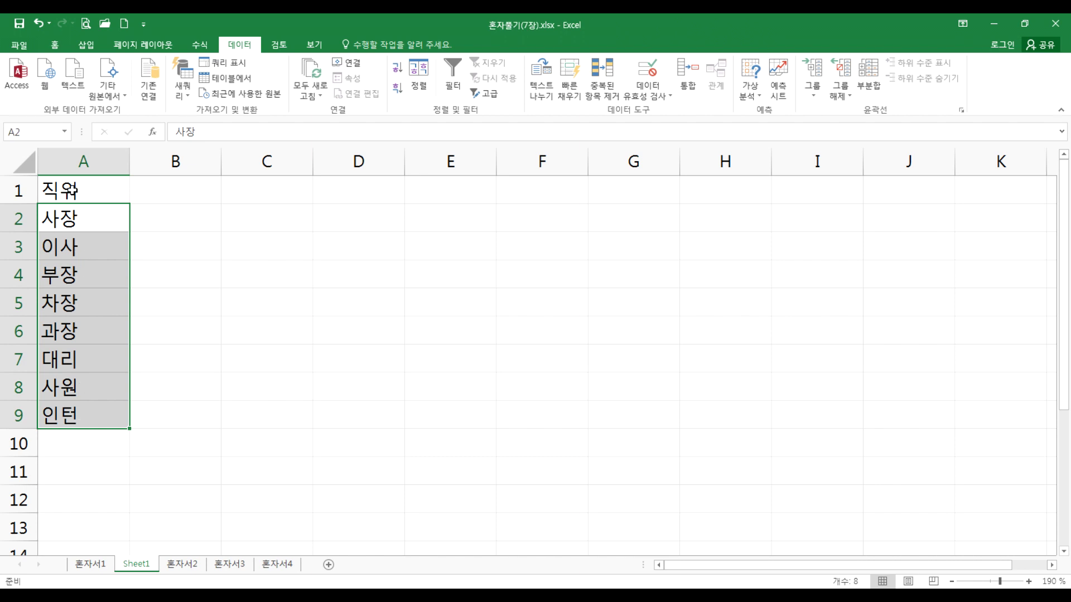
click(73, 191)
drag(72, 191, 70, 416)
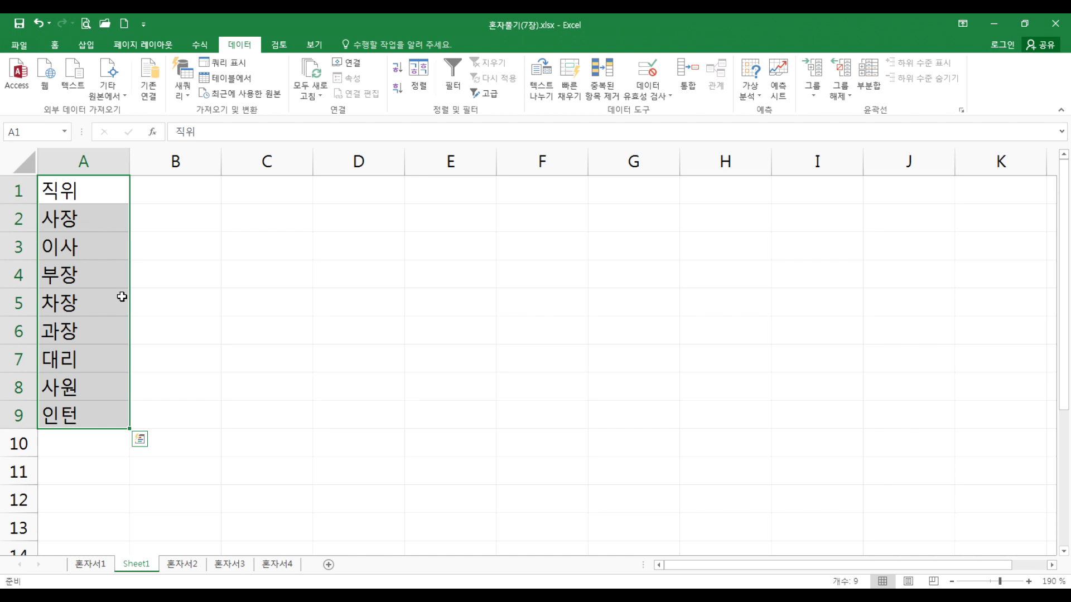
Name the job-title list in A1:A9 after its top-row header using Create from Selection.
click(199, 44)
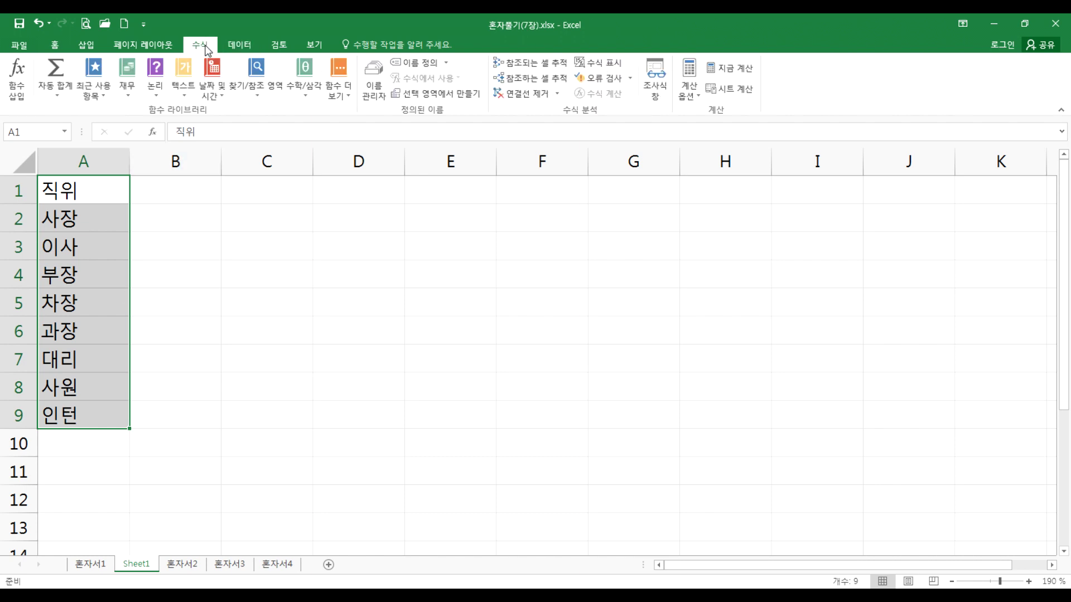
click(433, 94)
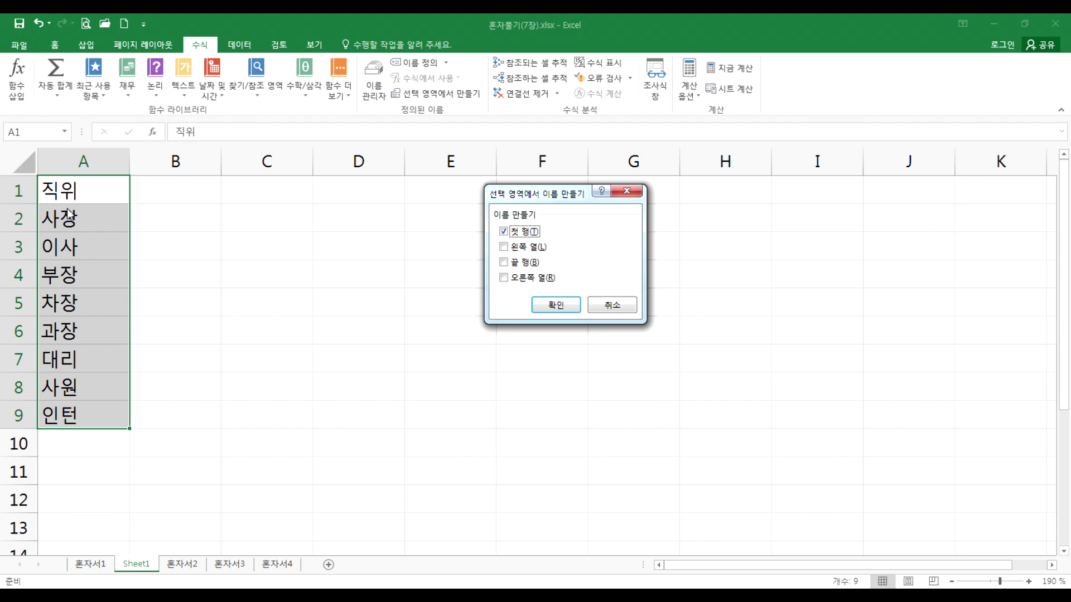
click(547, 308)
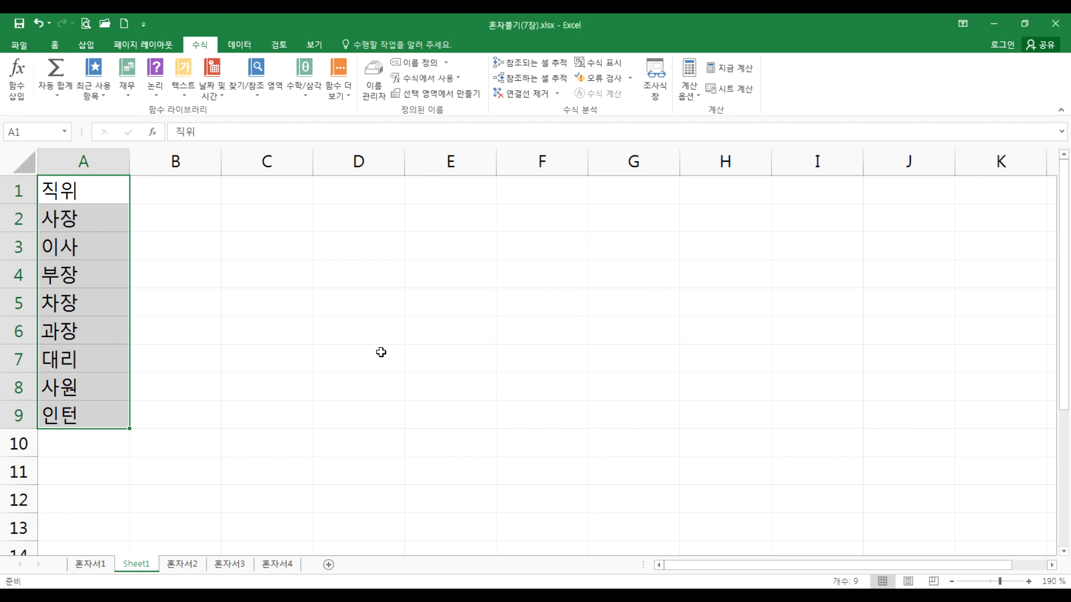
Enter 부서 in B1 with 인사과, 영업팀, 관리팀, 자재팀, 홍보팀 below it.
click(195, 199)
text(부서)
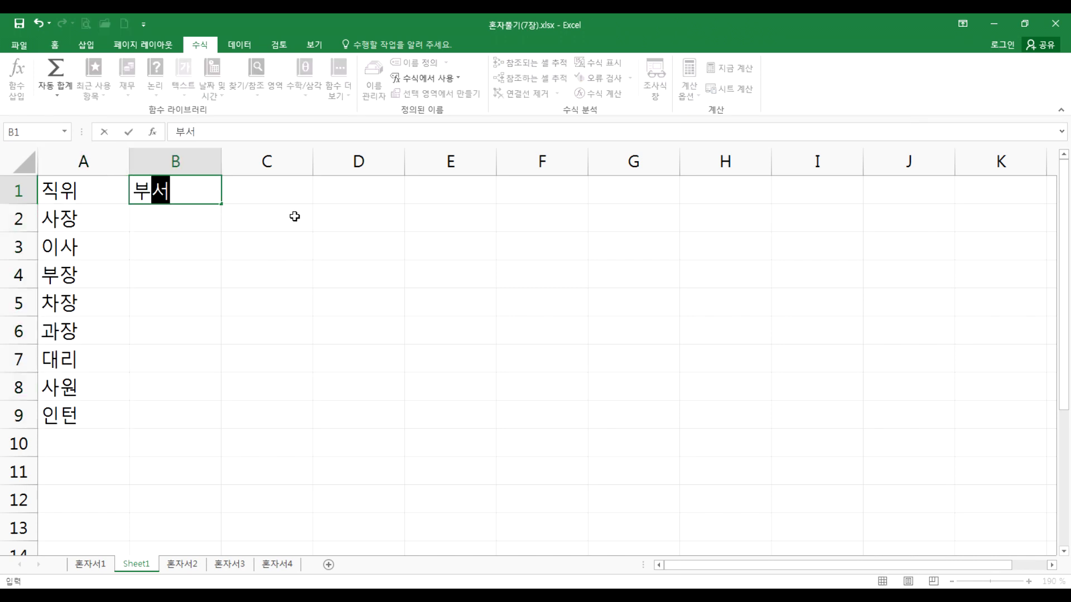
key(Return)
text(인ㅅㅏ과)
key(Return)
text(영ㅇㅓㅂㅌ임)
key(BackSpace)
text(ㅣㅁ)
key(Return)
text(과ㄴ리팀)
key(Return)
text(자재팀)
key(Return)
text(홍보팀)
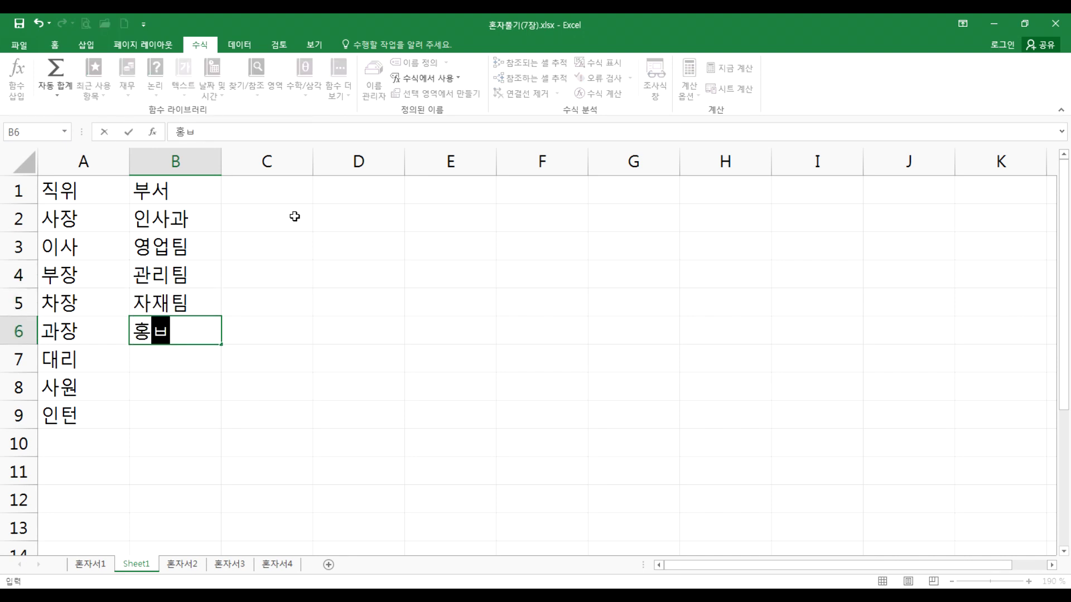
key(Return)
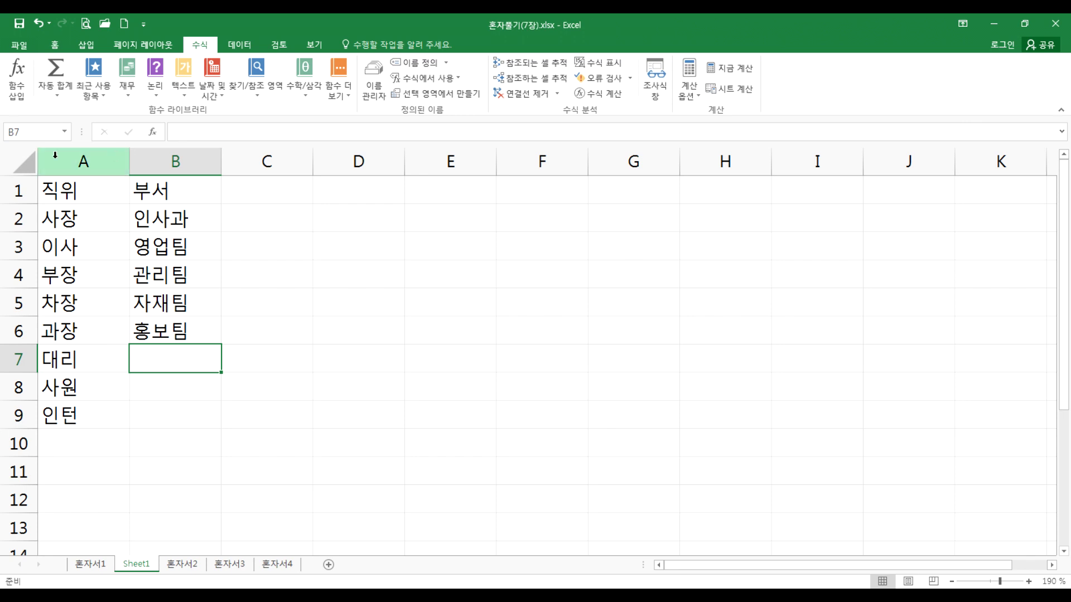
Name B1:B6 after its 부서 header and move Sheet1 after 혼자서4.
drag(152, 193, 171, 329)
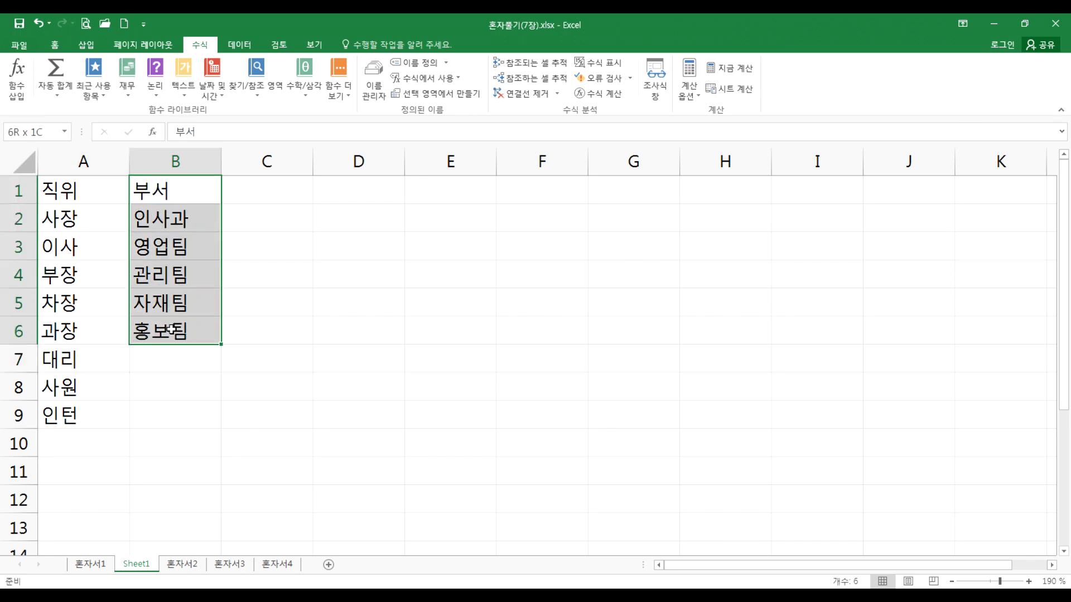
click(450, 96)
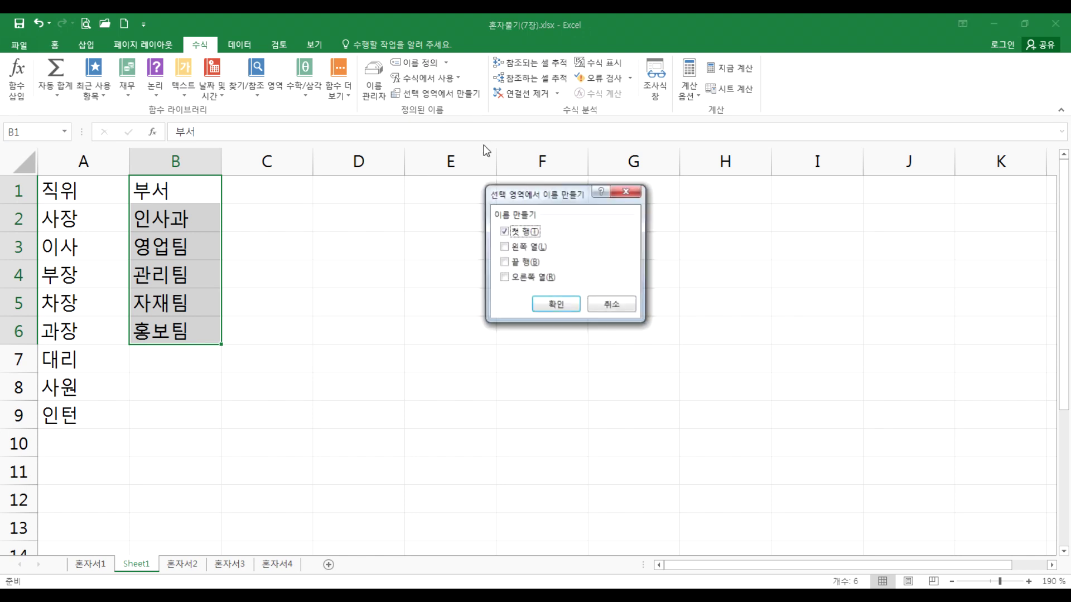
click(554, 306)
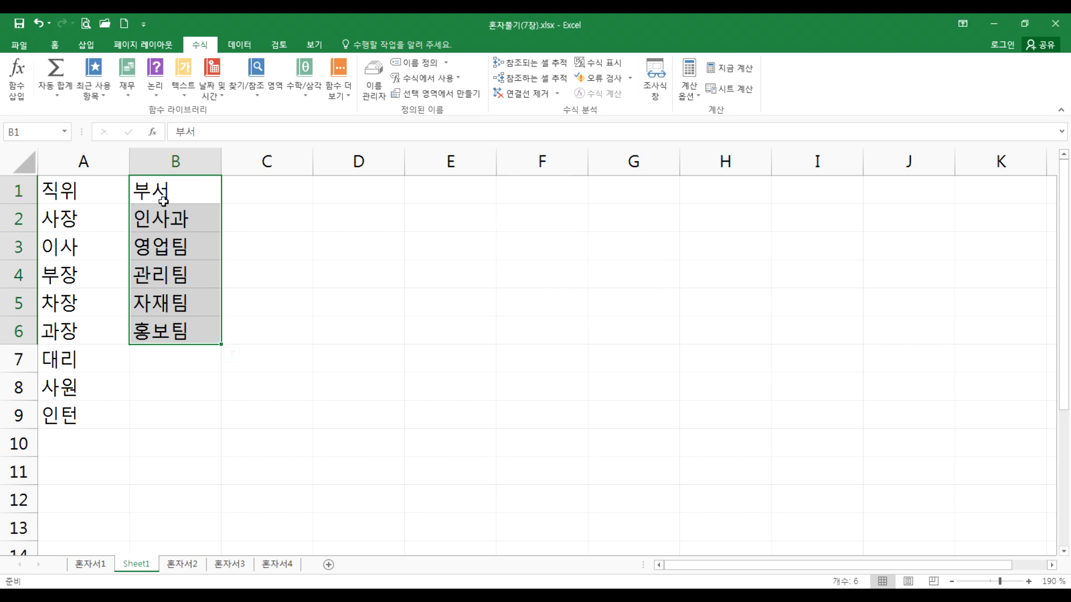
click(264, 201)
drag(147, 570, 308, 567)
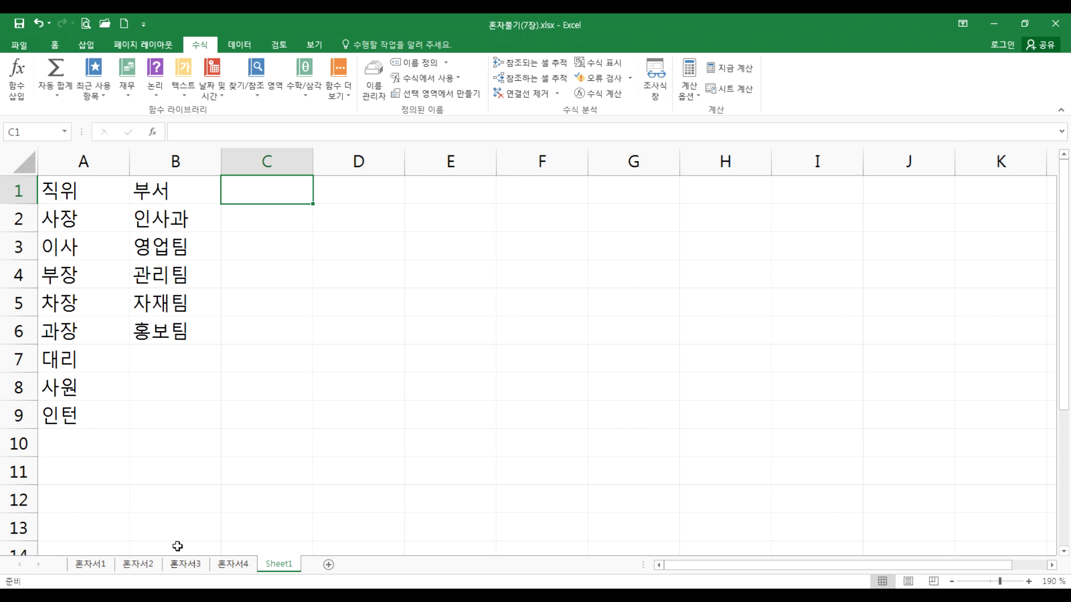
On 혼자서1, widen column I and enter the header 부서 in I2.
click(92, 564)
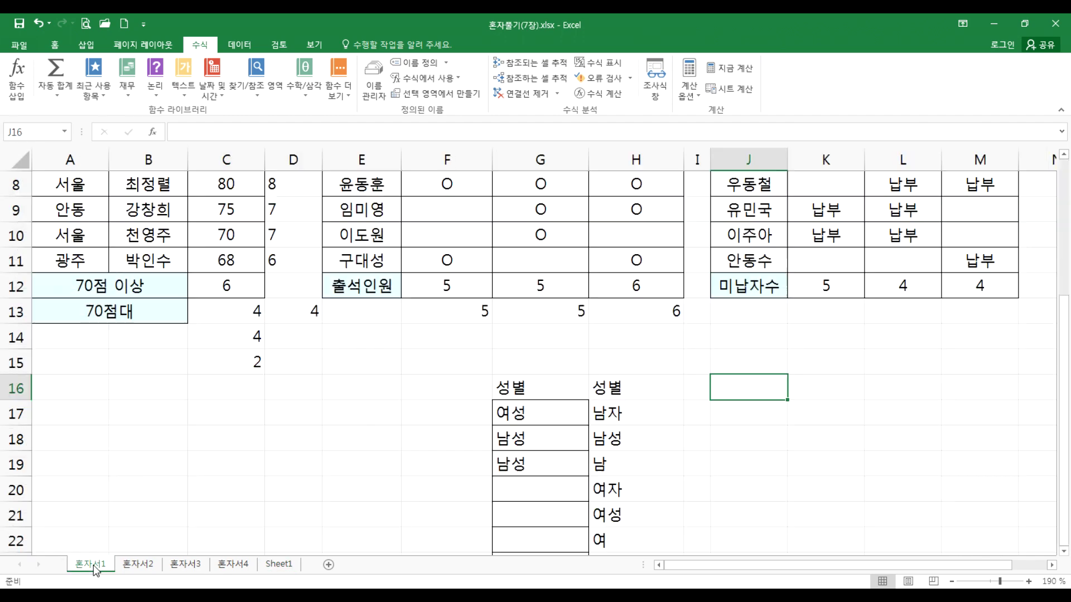
scroll(892, 354, up, 3)
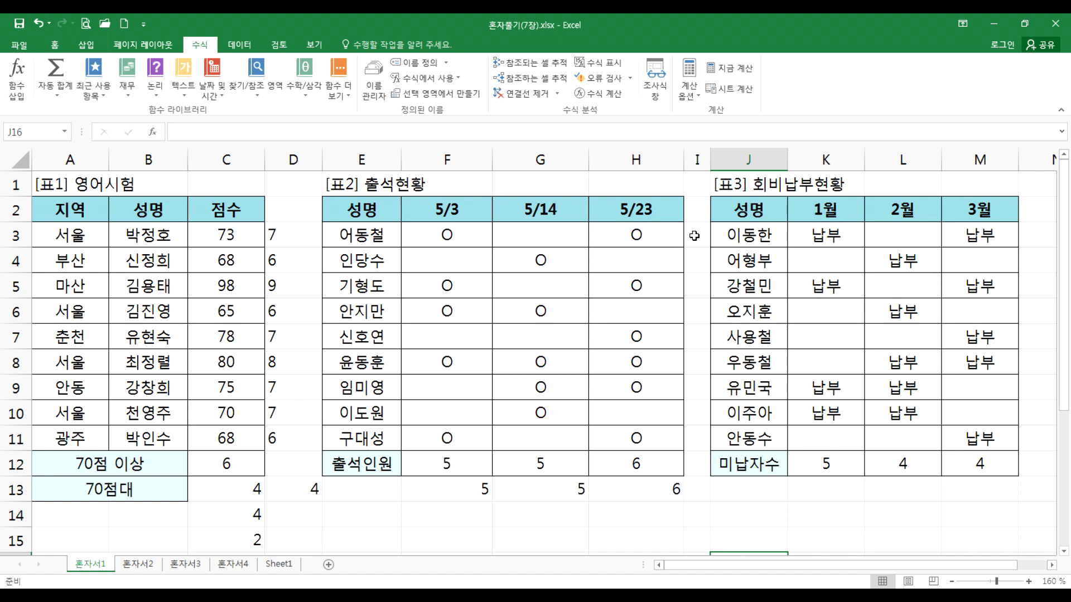
drag(710, 158, 792, 159)
drag(721, 234, 725, 456)
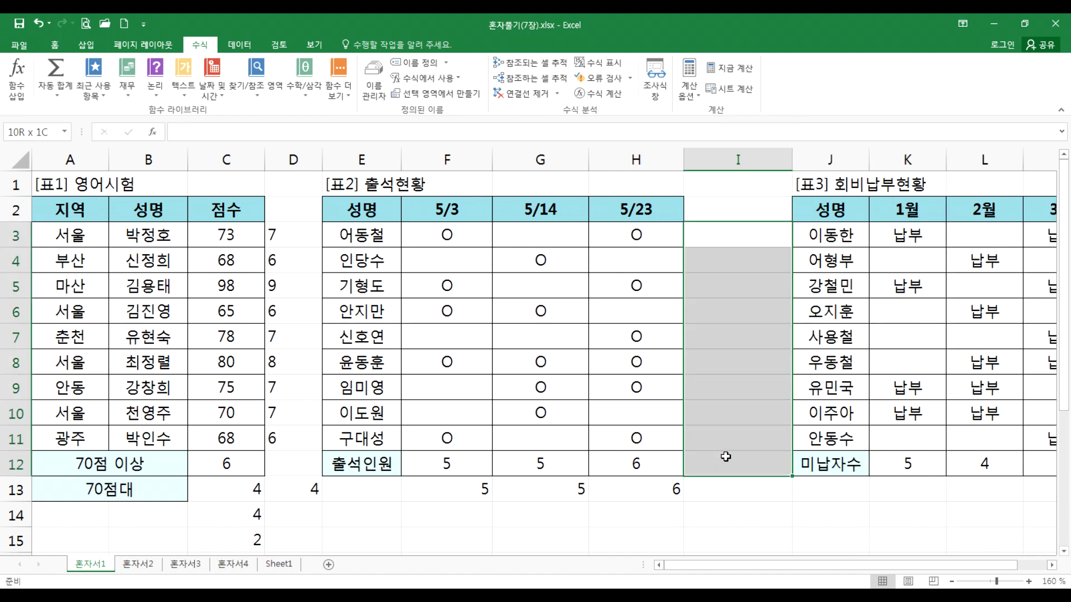
drag(697, 232, 714, 463)
click(241, 47)
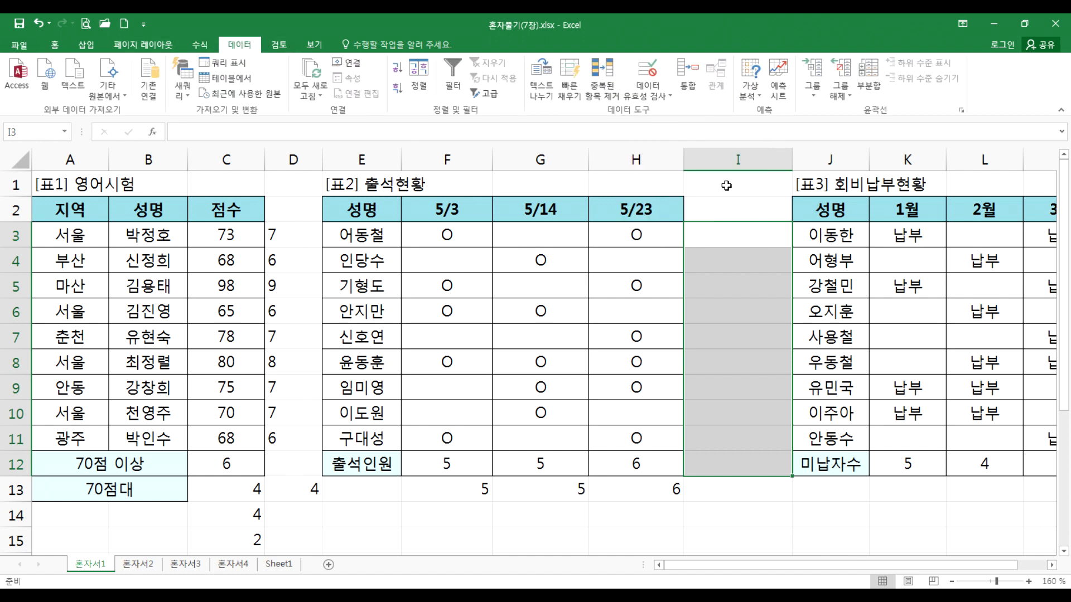
click(725, 211)
text(부서)
key(Return)
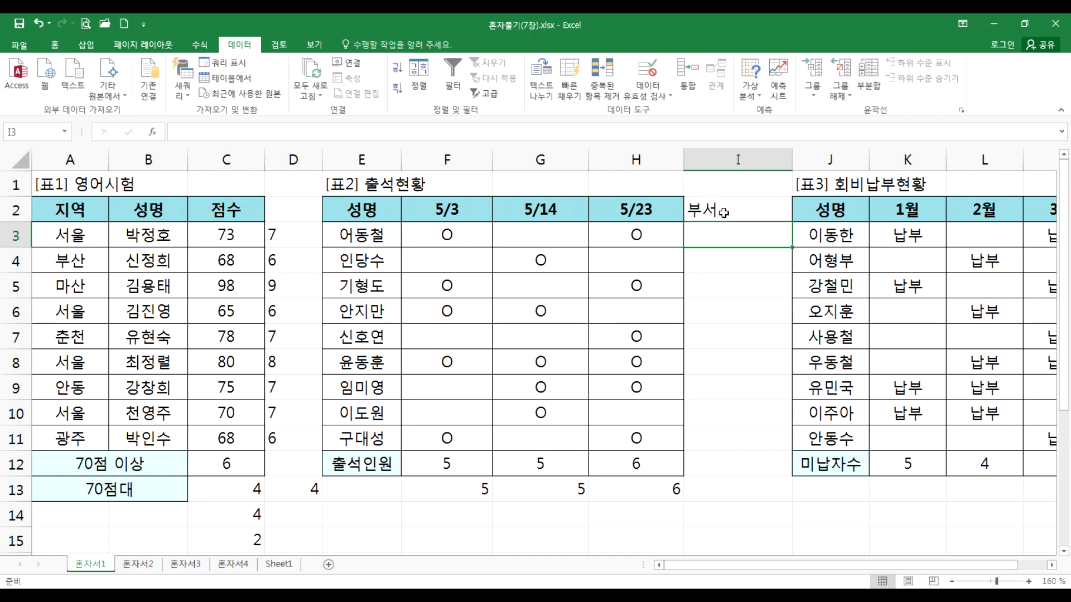
Add list data validation sourced from =부서 to I3:I10.
drag(714, 233, 712, 460)
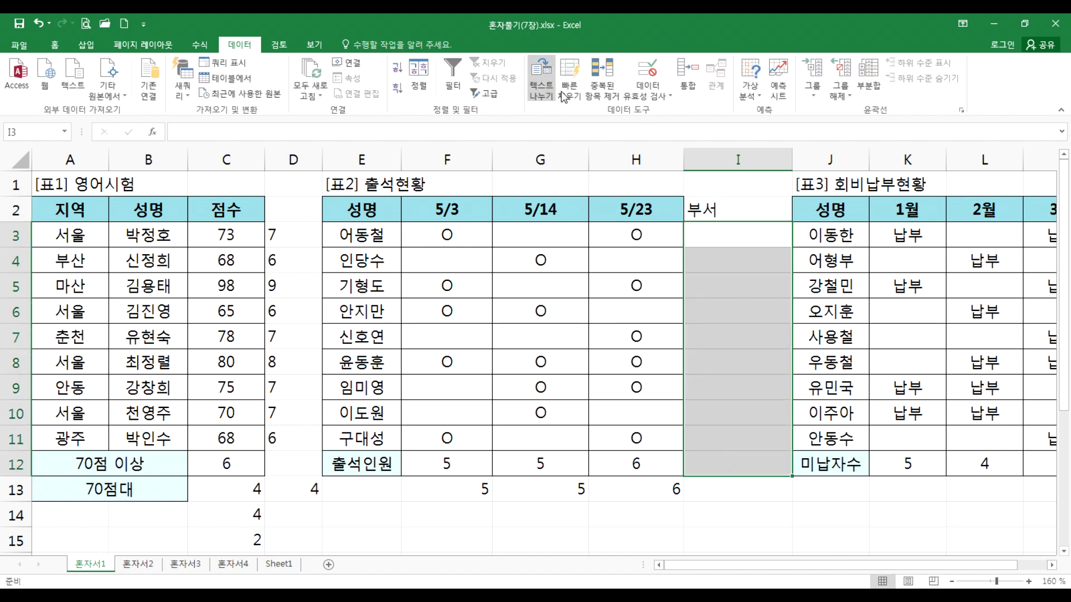
click(652, 67)
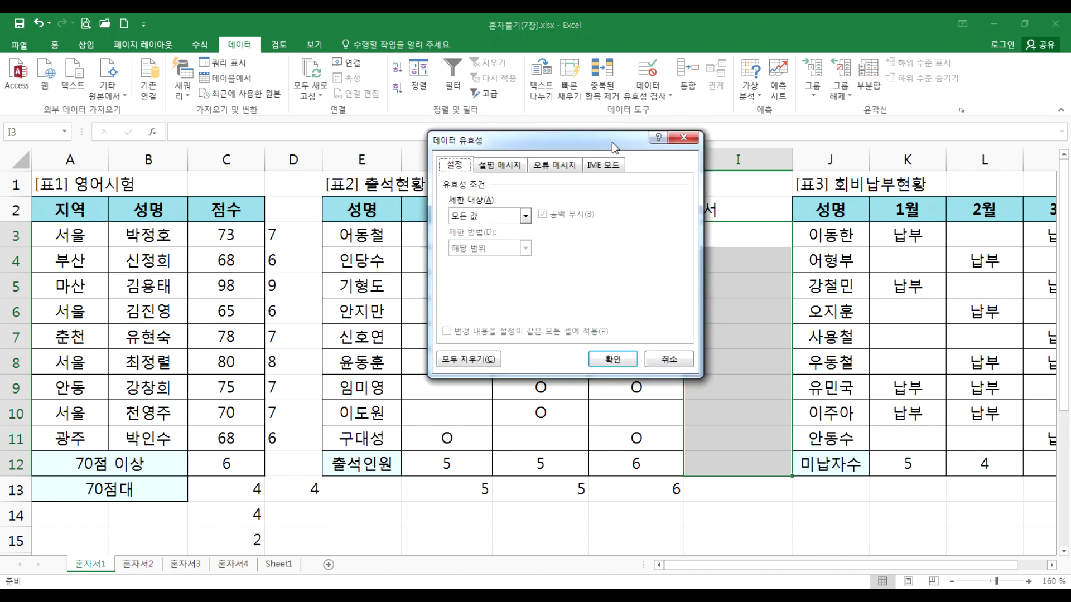
click(473, 217)
click(465, 260)
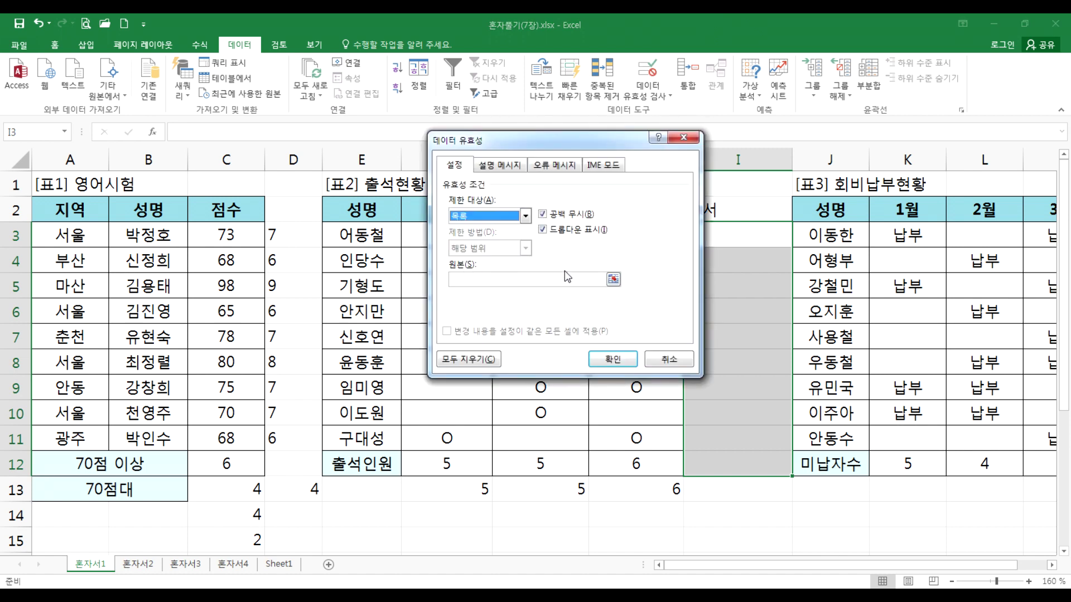
click(508, 277)
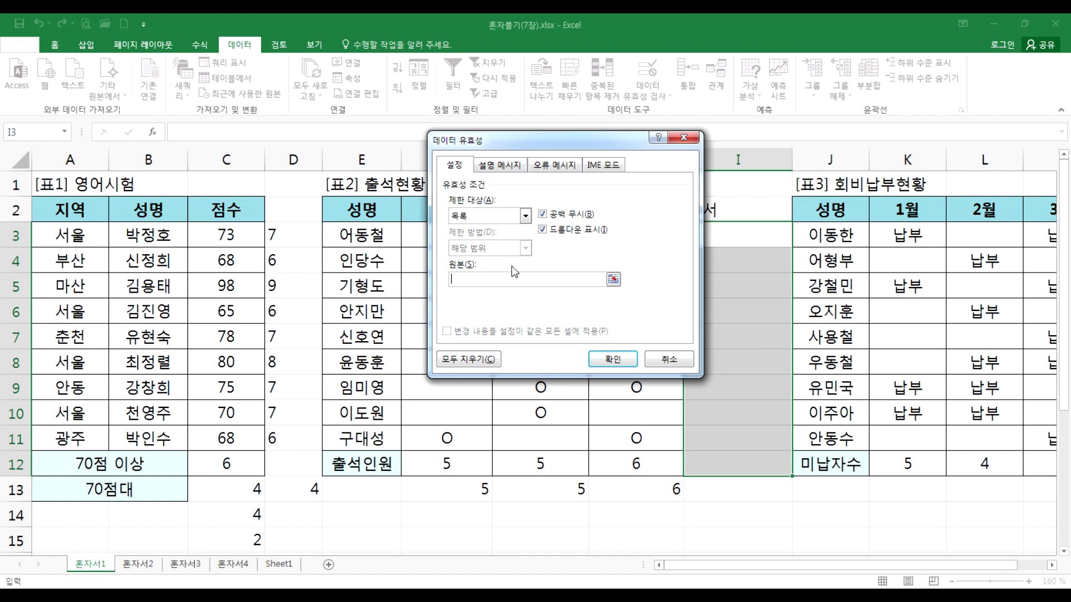
text(=부서)
click(612, 360)
Test the dropdowns, setting I3 to 관리팀 and I4 to 자재팀, then check Sheet1's department range.
click(767, 234)
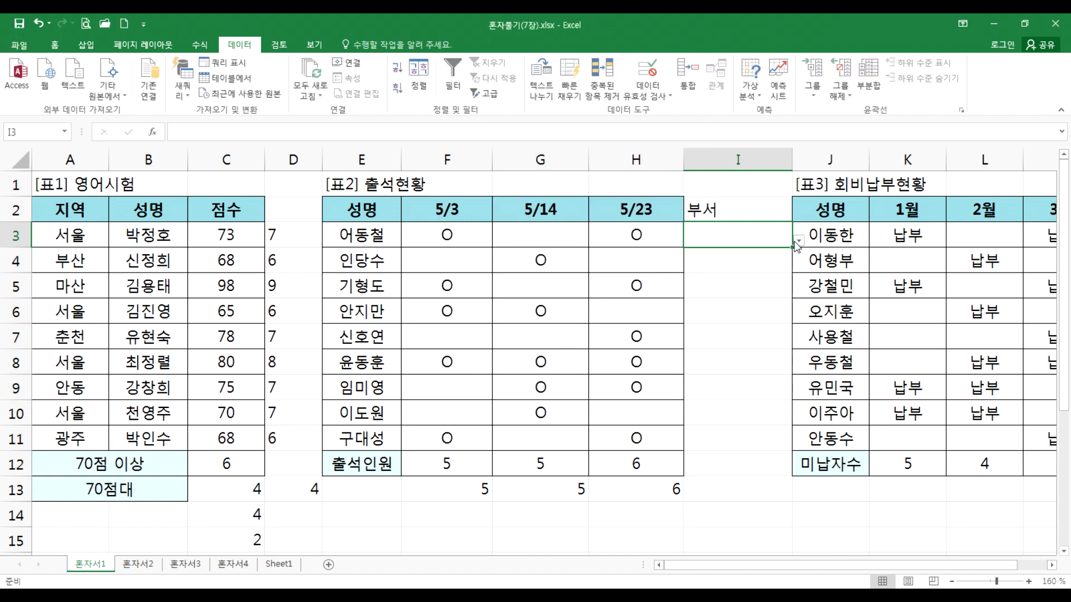
click(799, 240)
click(756, 289)
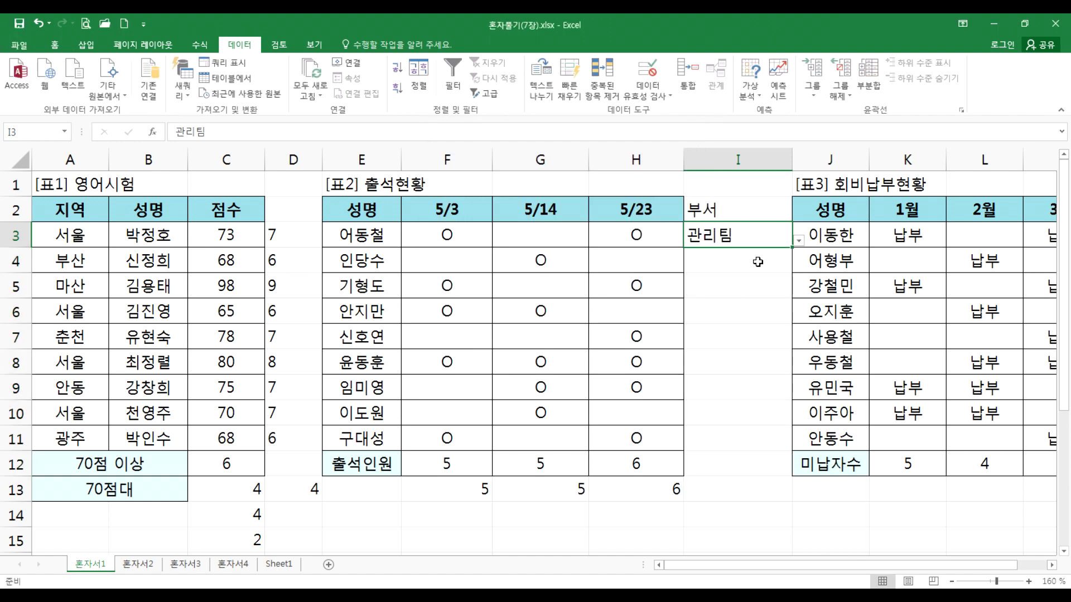
key(Return)
click(799, 267)
click(686, 314)
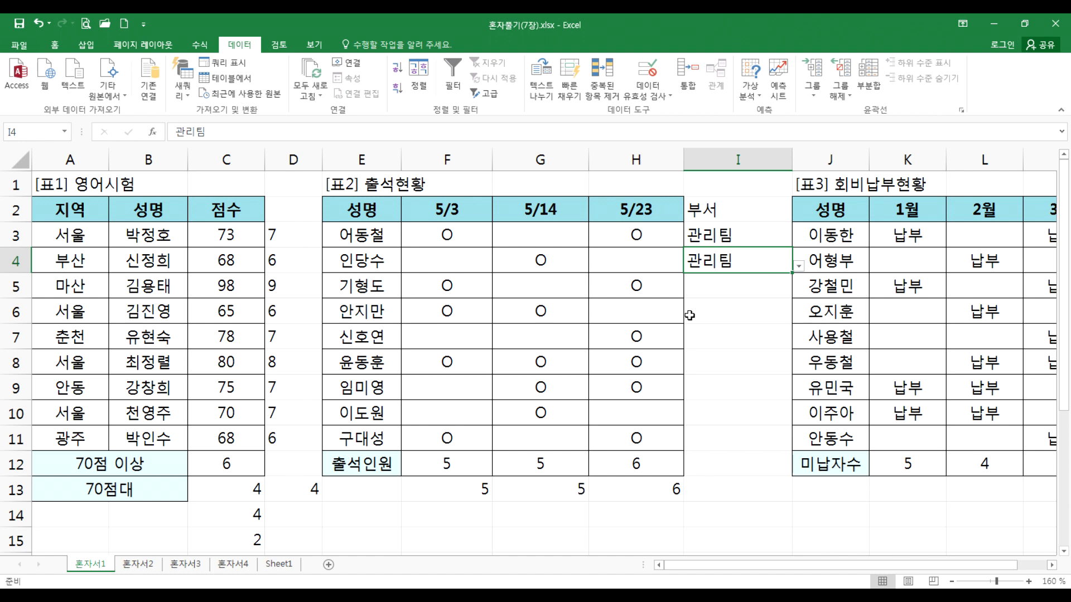
click(799, 266)
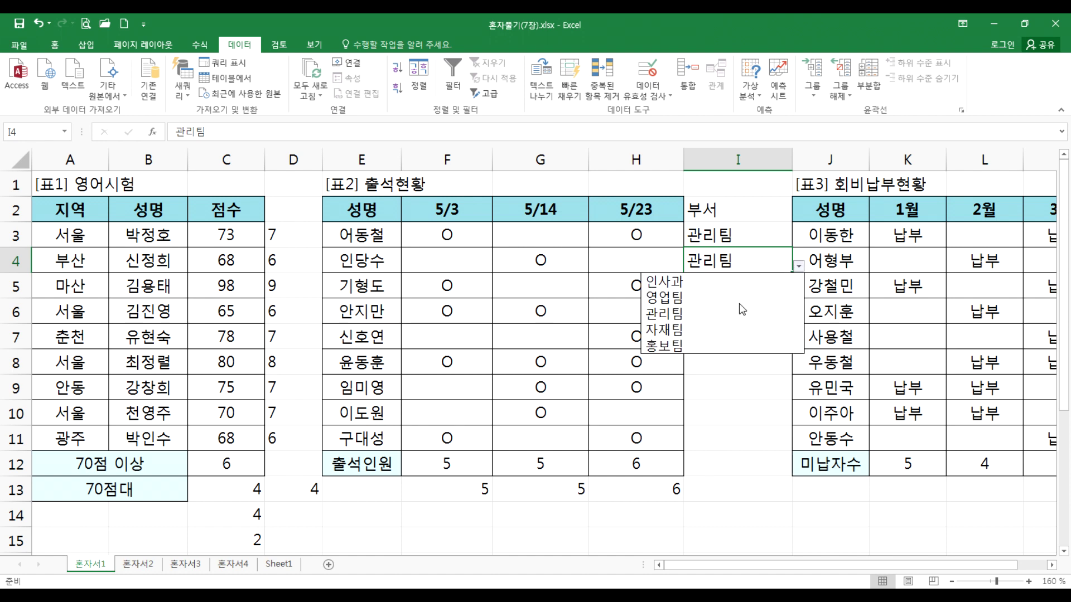
click(703, 330)
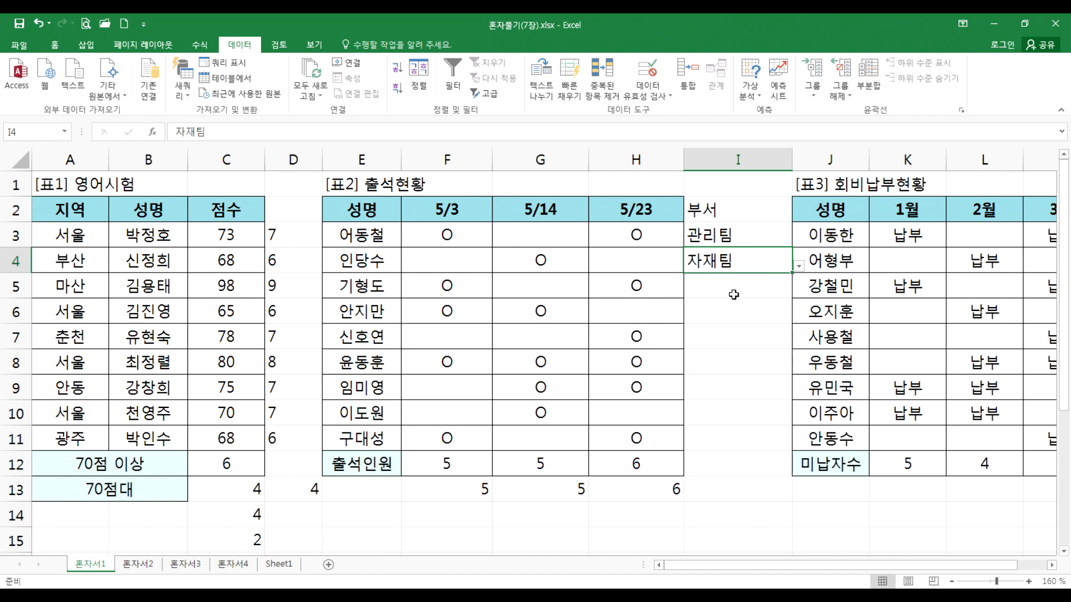
click(279, 564)
drag(163, 219, 161, 331)
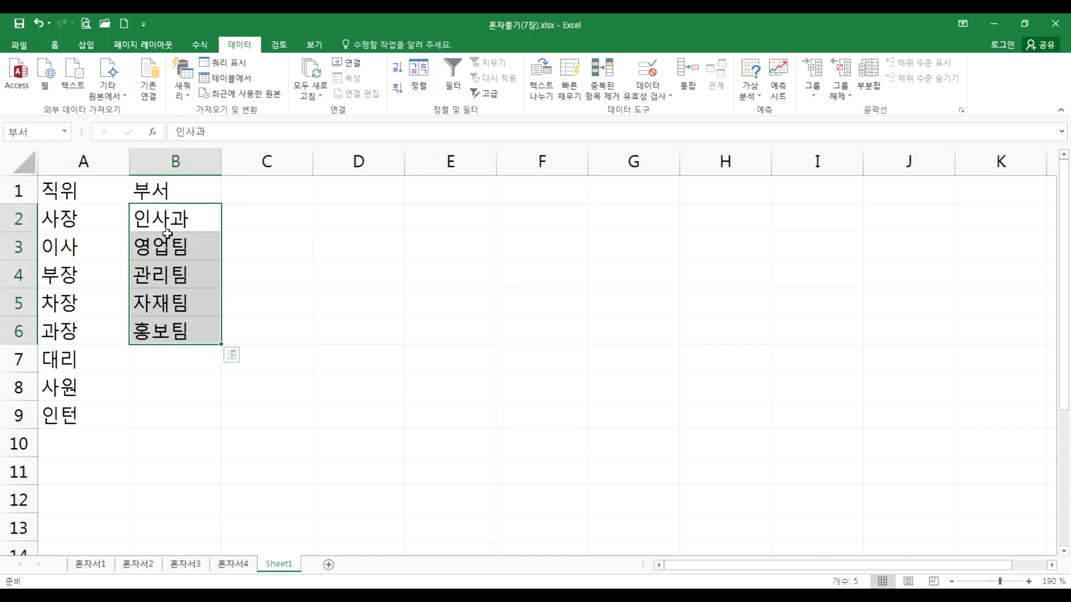
Check the named 직위 job-title range on Sheet1, then return to 혼자서1.
click(148, 189)
drag(71, 230, 84, 417)
click(76, 216)
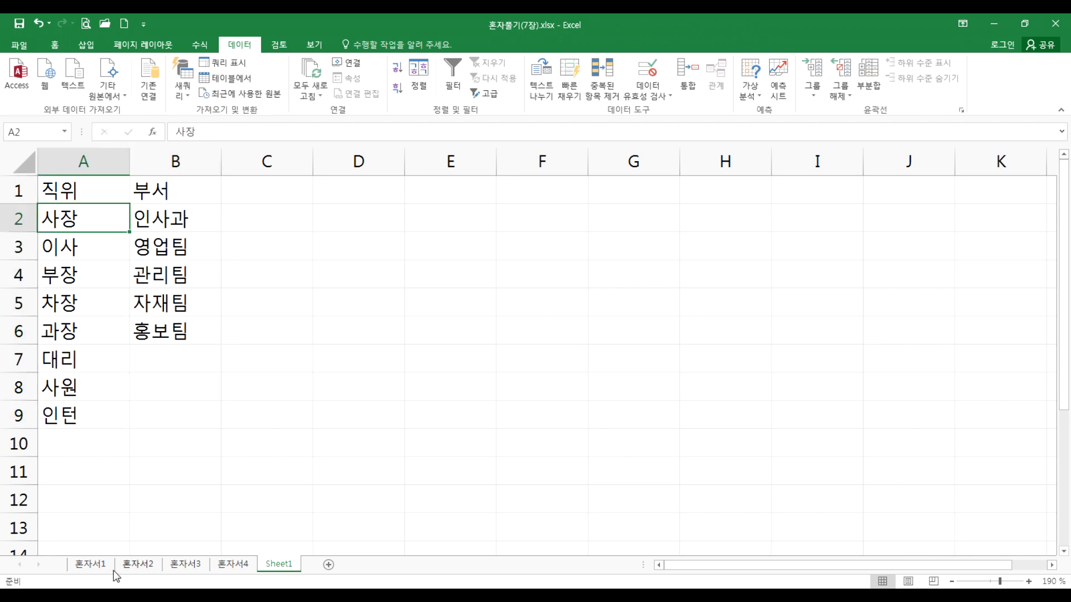
click(102, 565)
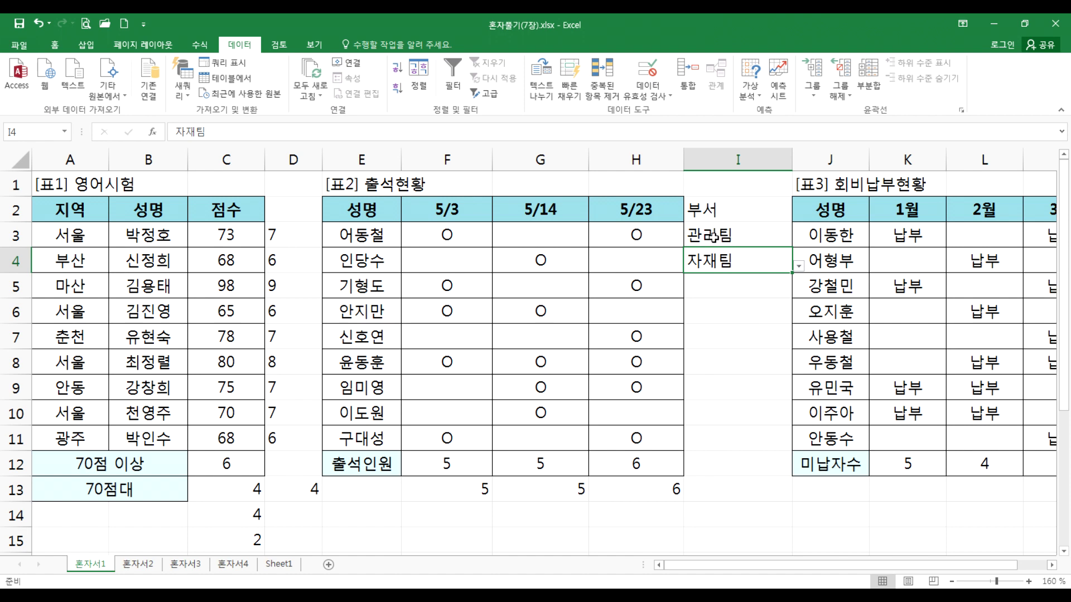
Clear I2:I4 and enter the new header 직위 in I2.
drag(712, 211, 705, 454)
key(Delete)
click(715, 214)
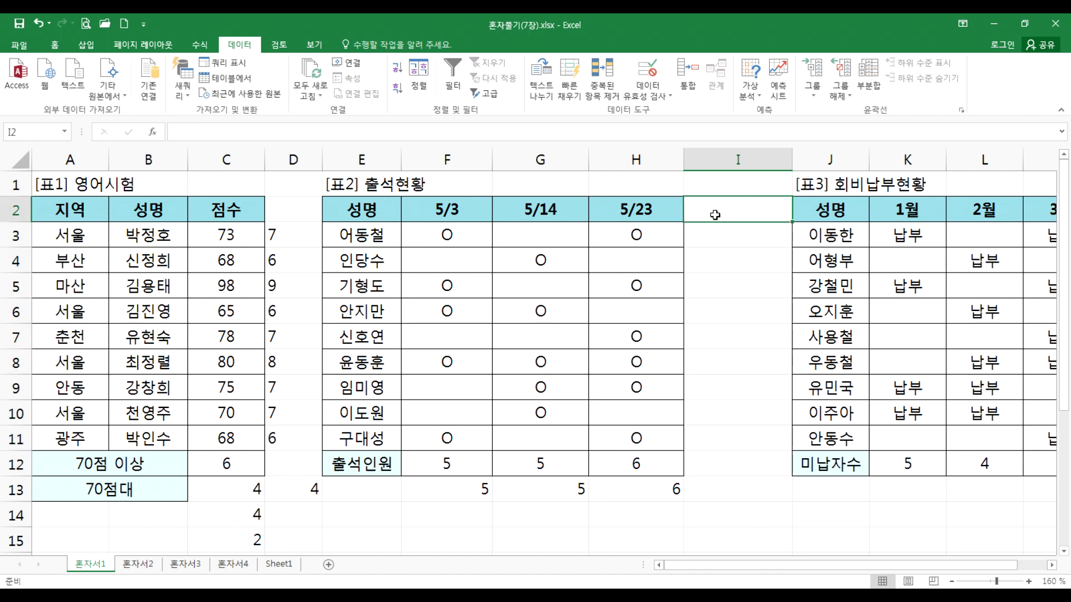
text(직이)
key(BackSpace)
text(위)
key(Return)
Change the I3:I12 validation list source to =직위 and verify it.
drag(722, 237, 710, 454)
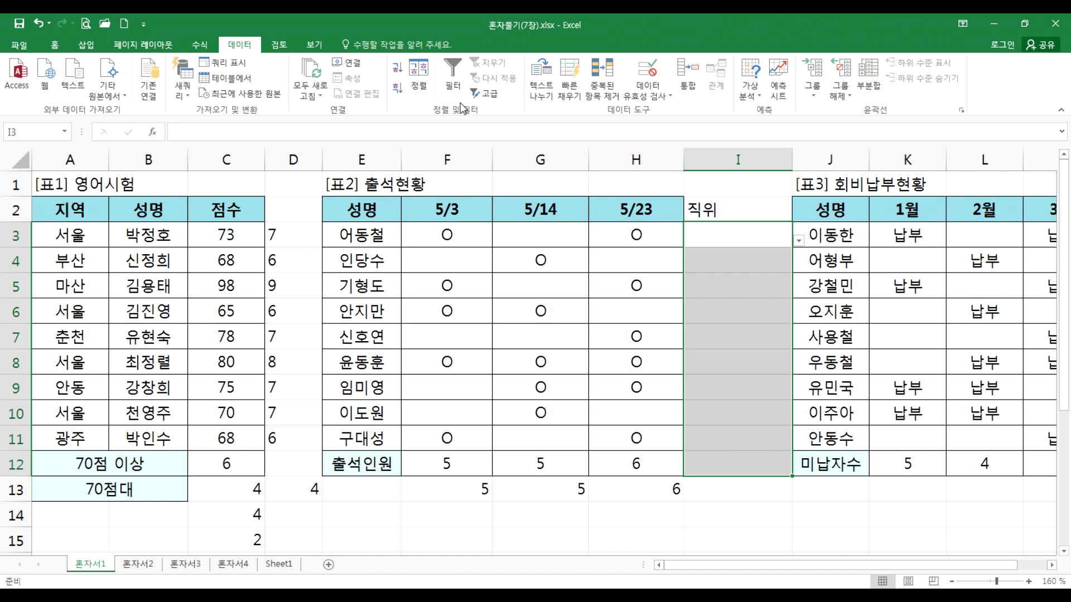
click(648, 69)
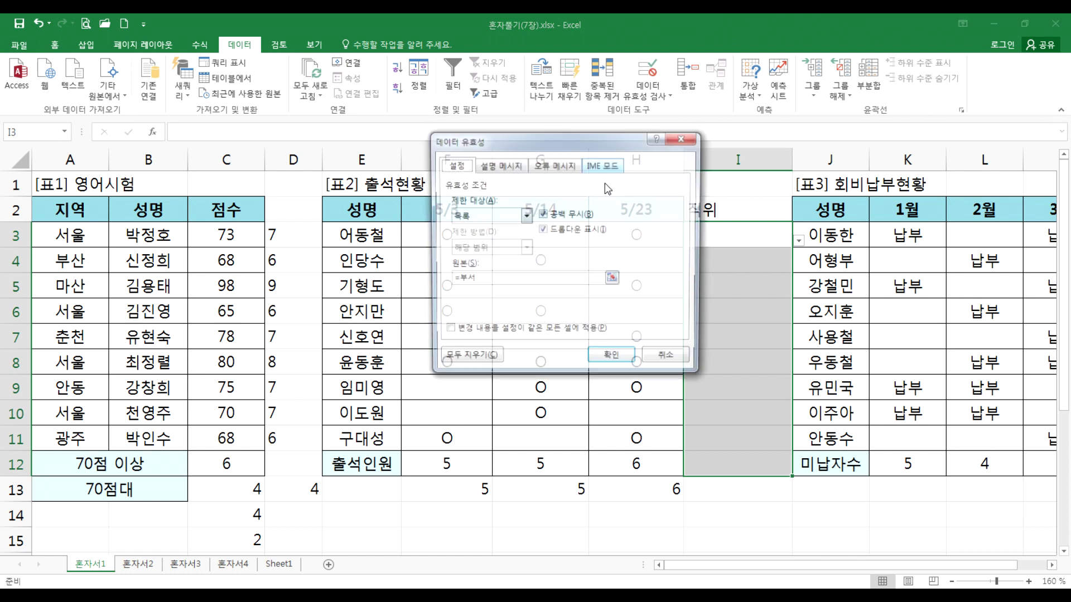
click(502, 279)
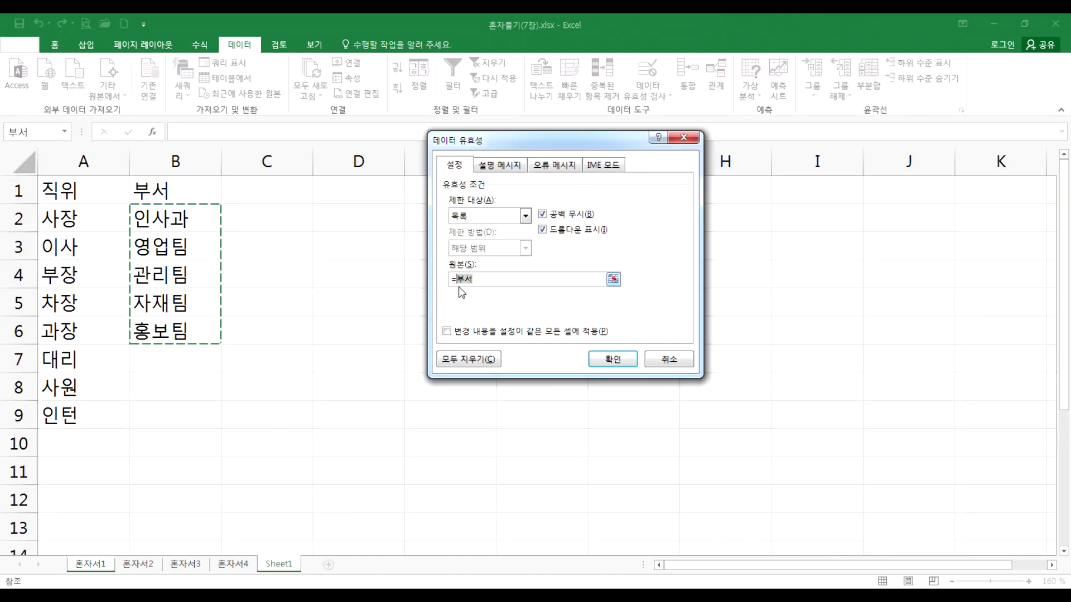
text(직위)
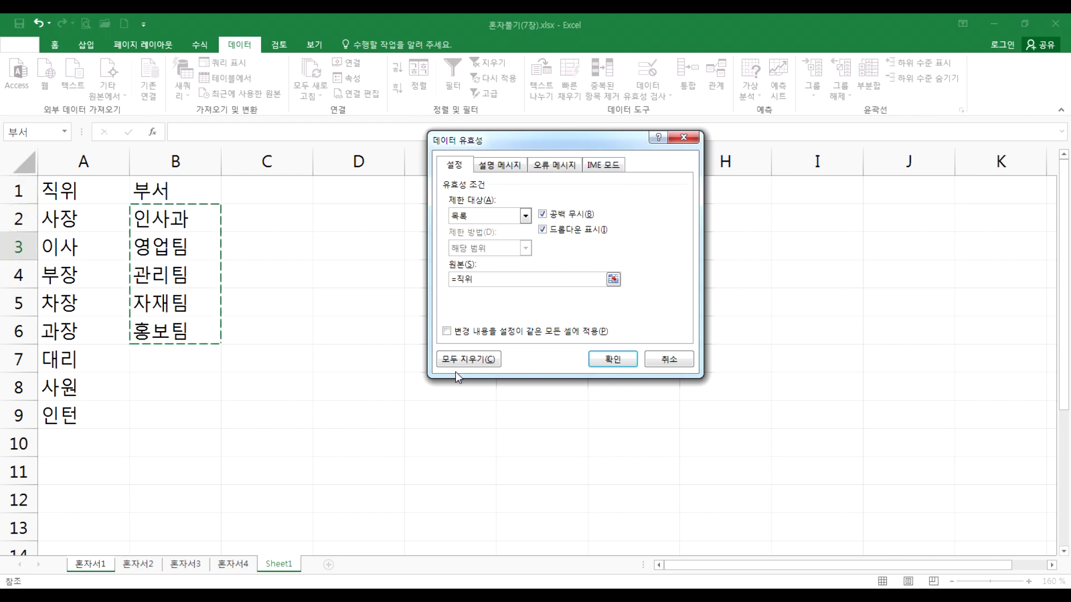
click(601, 359)
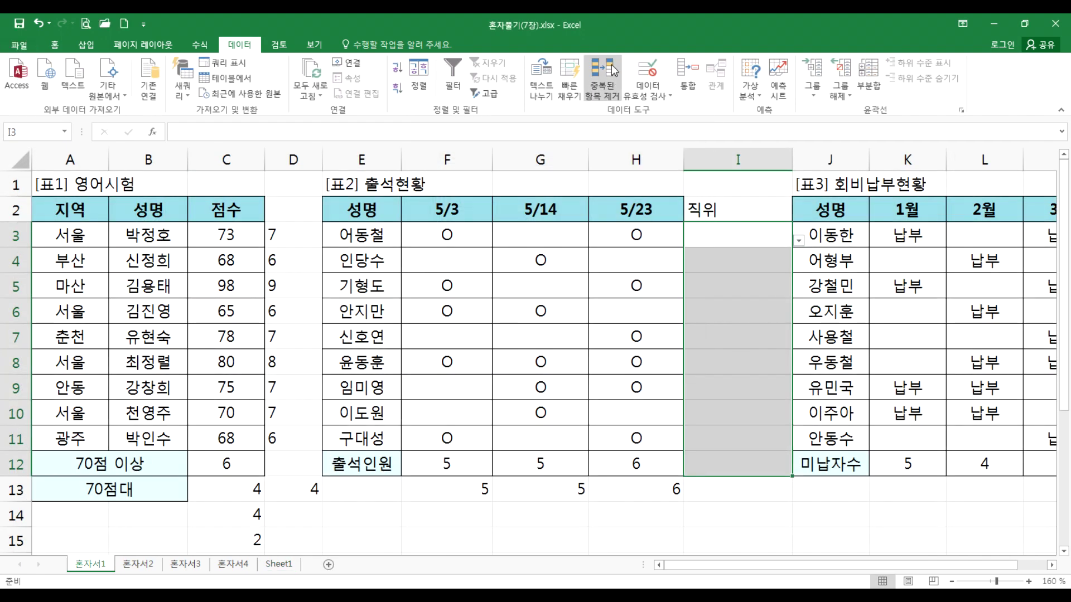
click(648, 70)
click(494, 280)
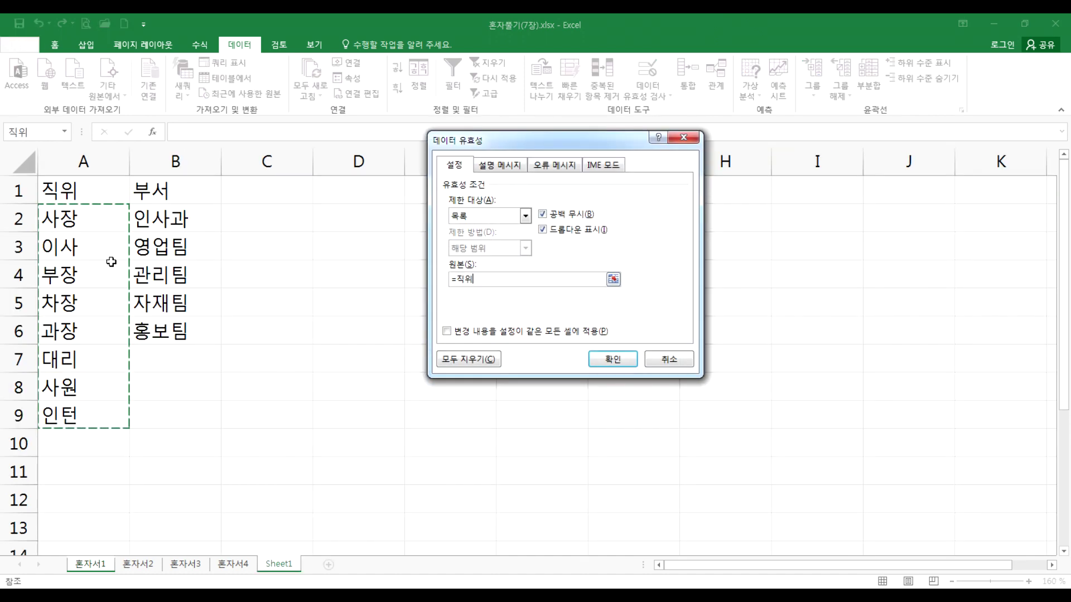
key(Return)
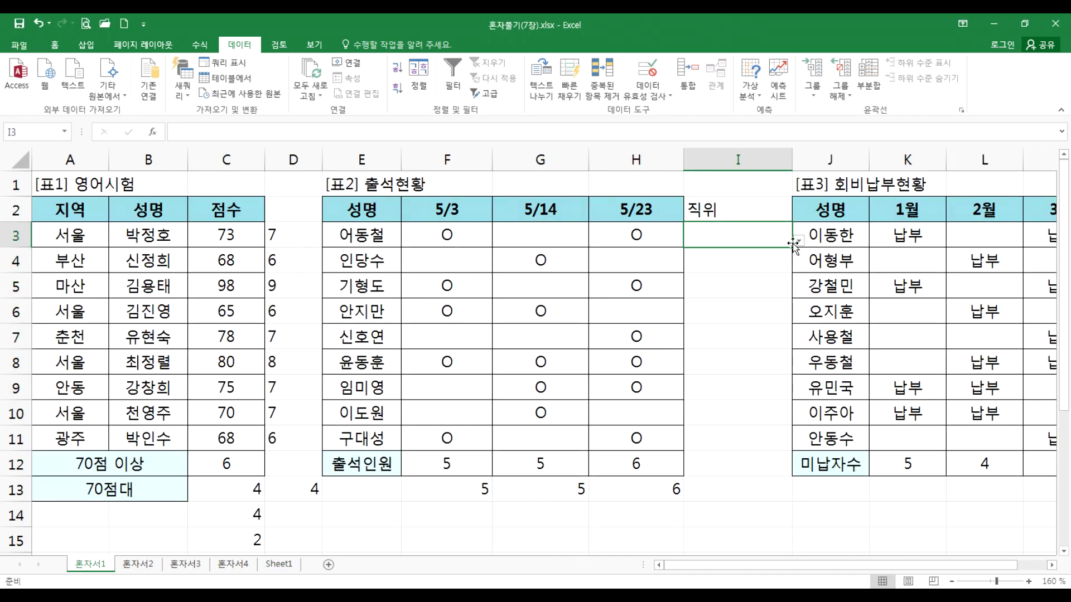
Pick 대리, 과장 and 차장 from the dropdowns in I3, I4 and I5.
click(798, 241)
click(713, 337)
key(Return)
click(799, 264)
click(703, 356)
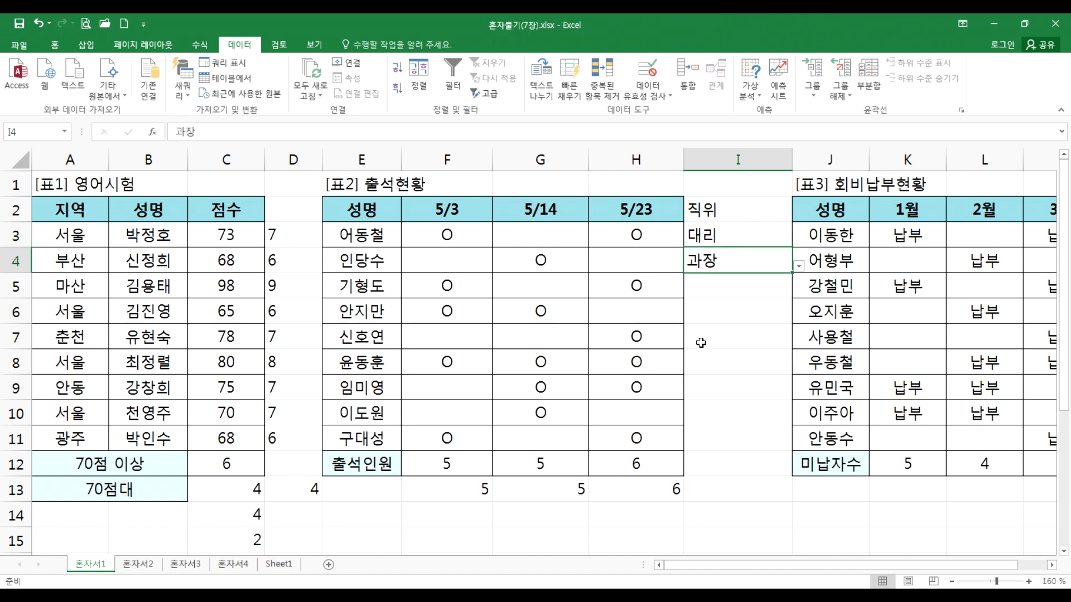
key(Return)
click(799, 291)
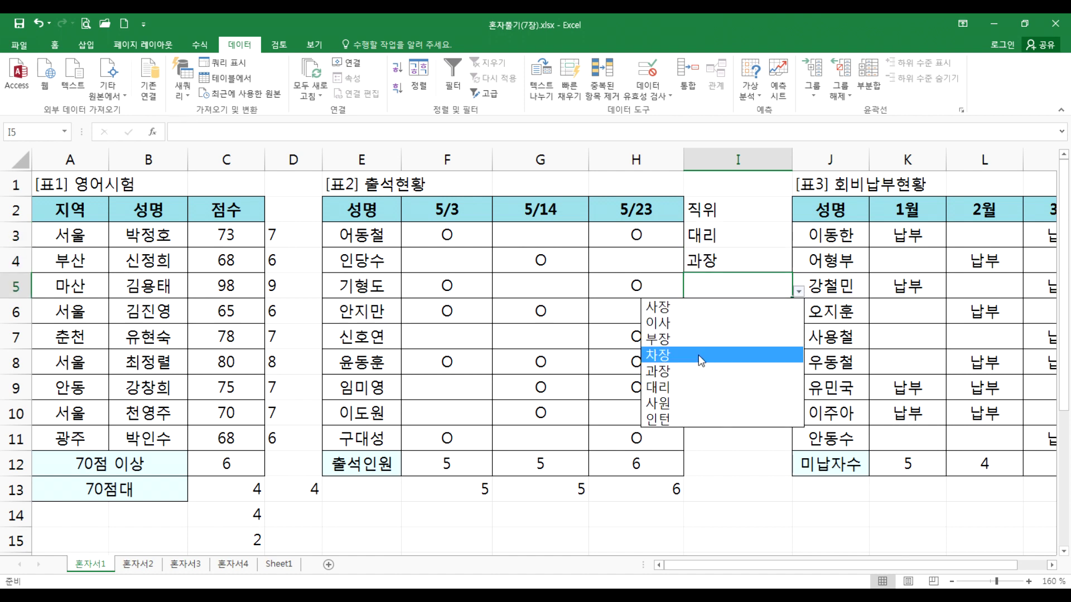
click(698, 355)
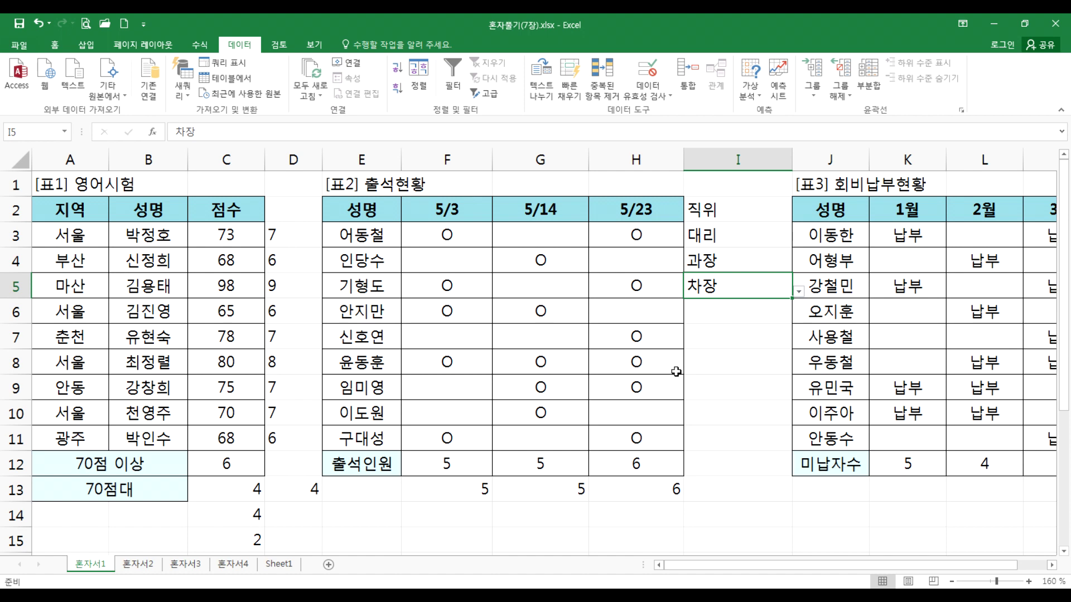
Review the attendance and 1월 payment ranges on 혼자서1, then move to the 혼자서2 sheet.
drag(440, 236, 449, 439)
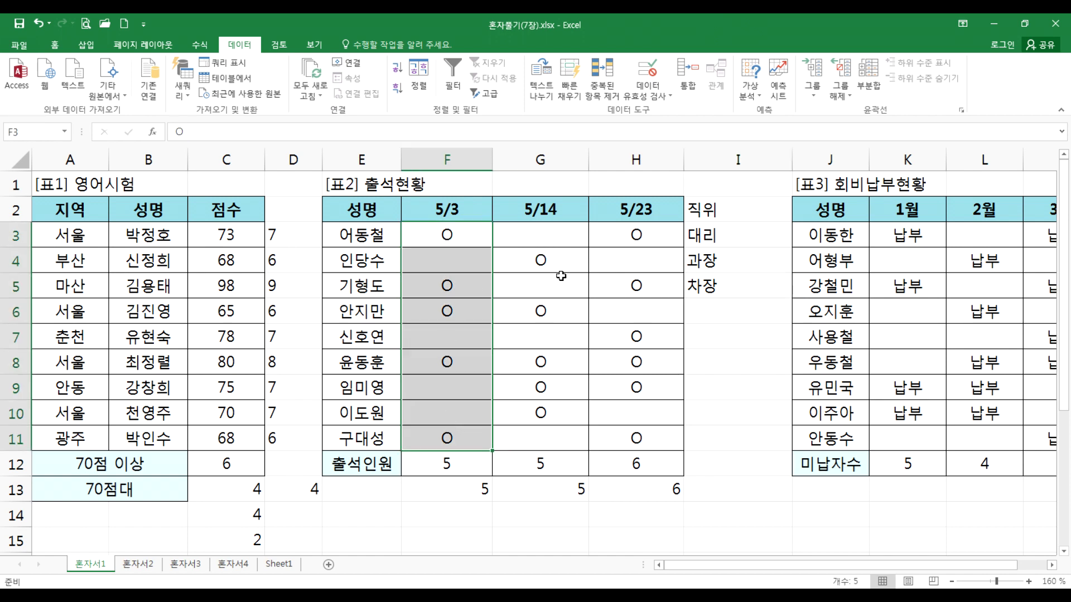
drag(909, 247, 895, 417)
click(898, 438)
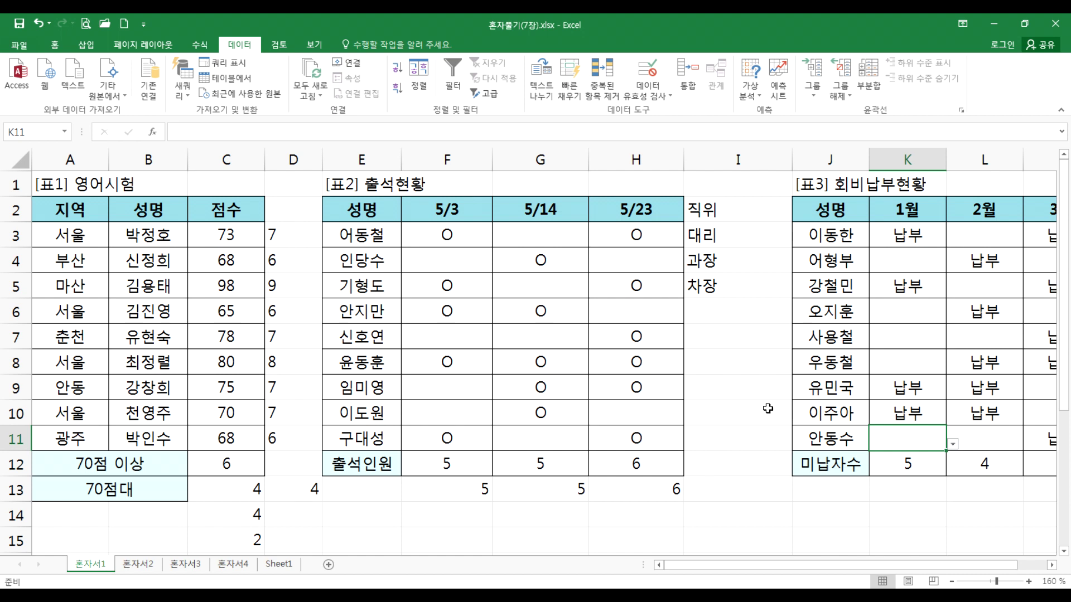
click(139, 564)
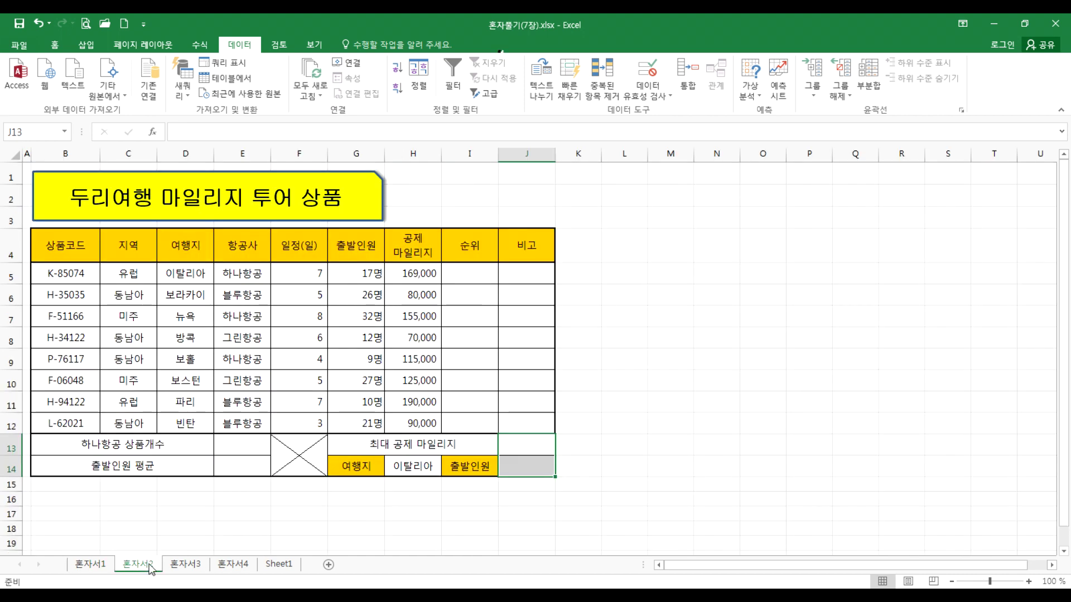
click(479, 276)
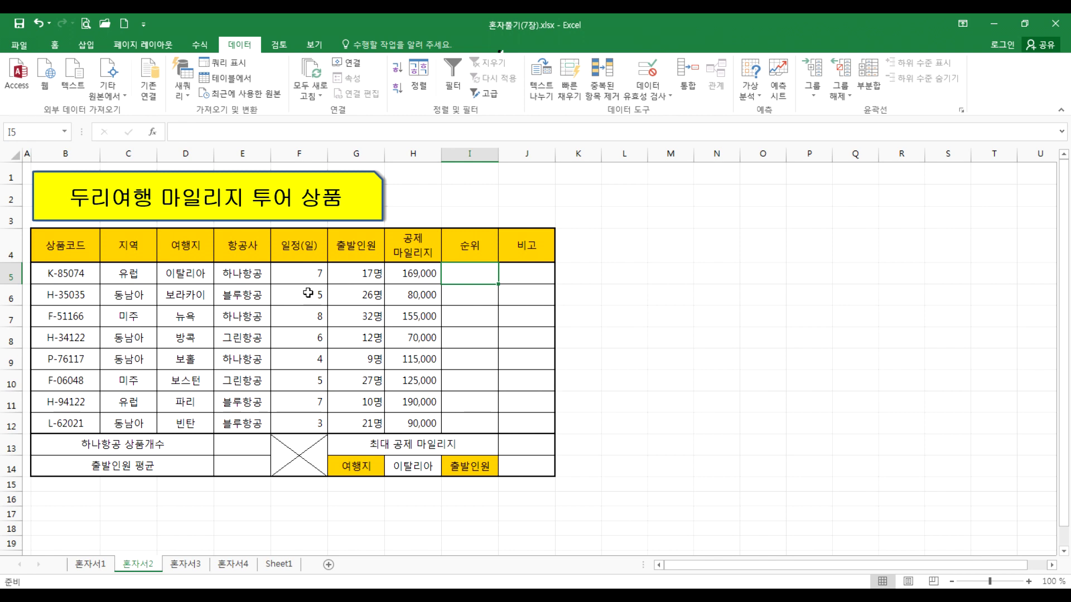
click(296, 275)
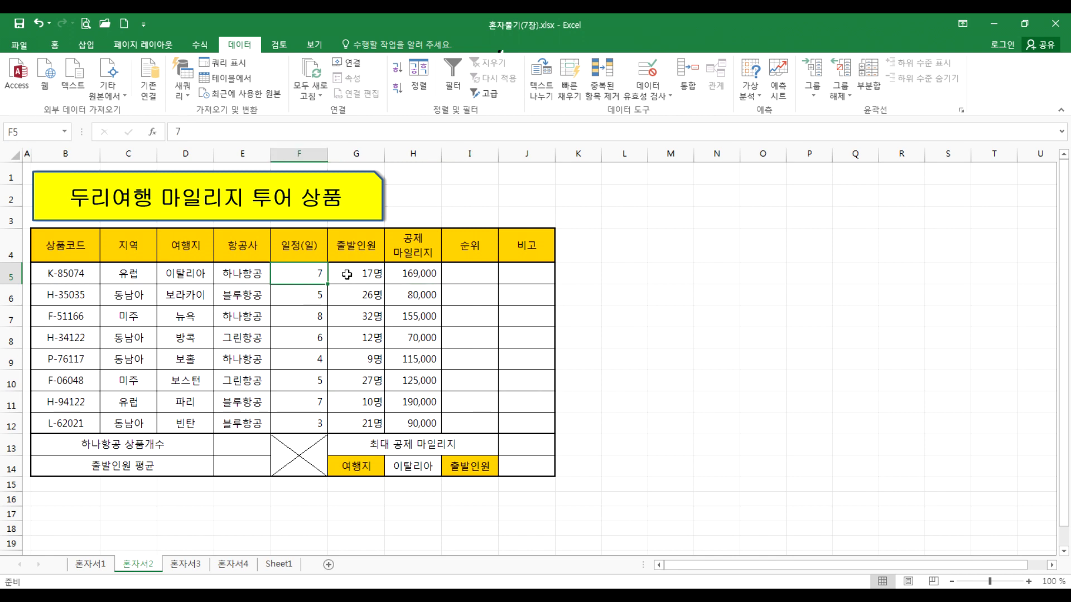
click(348, 274)
click(407, 276)
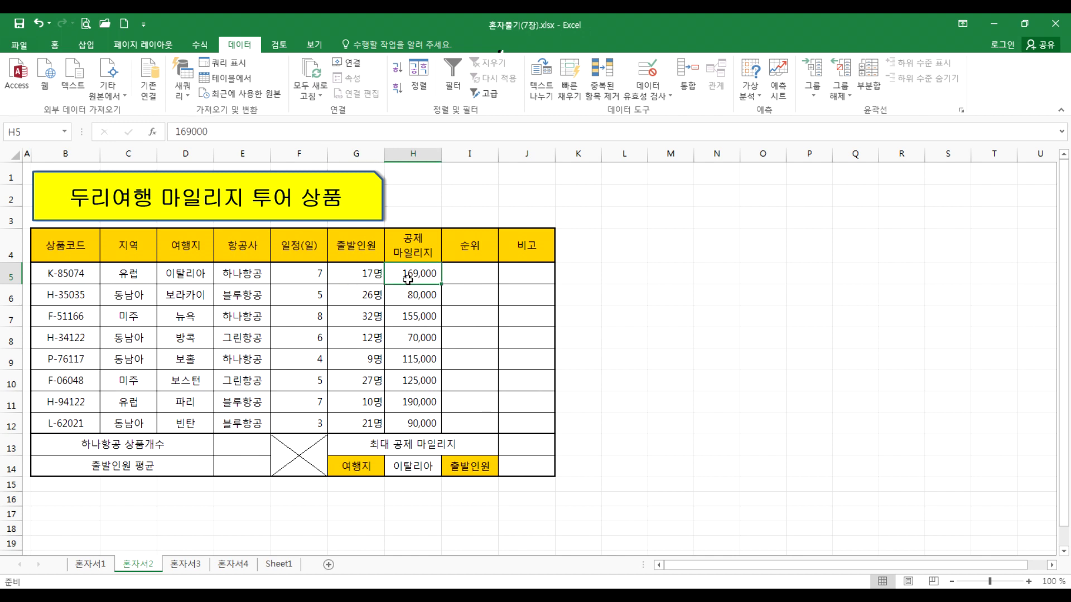
click(479, 273)
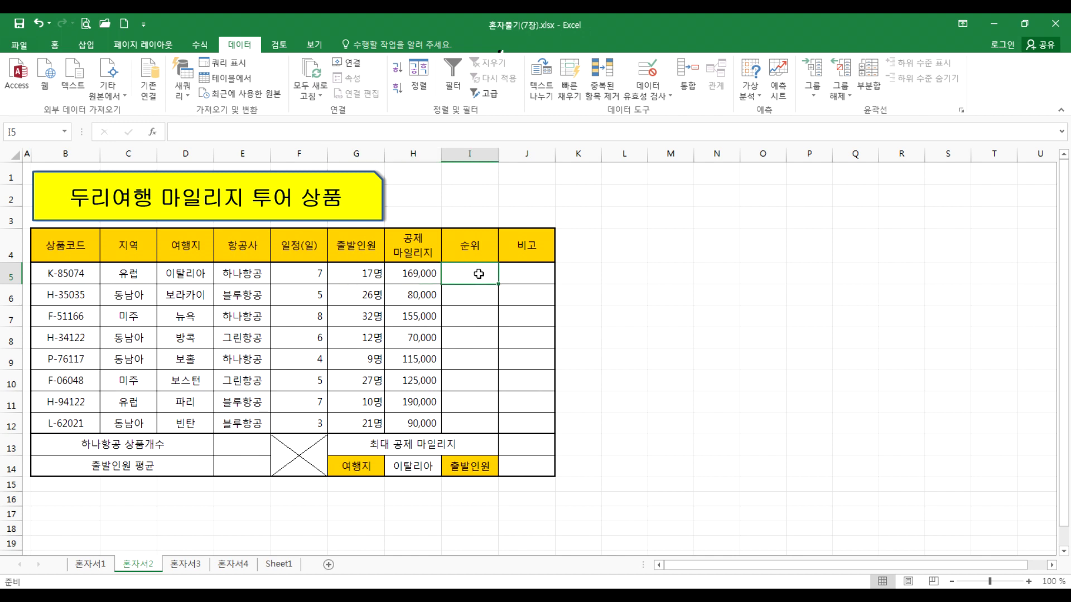
drag(343, 274, 368, 427)
click(475, 277)
click(233, 273)
click(235, 319)
click(235, 362)
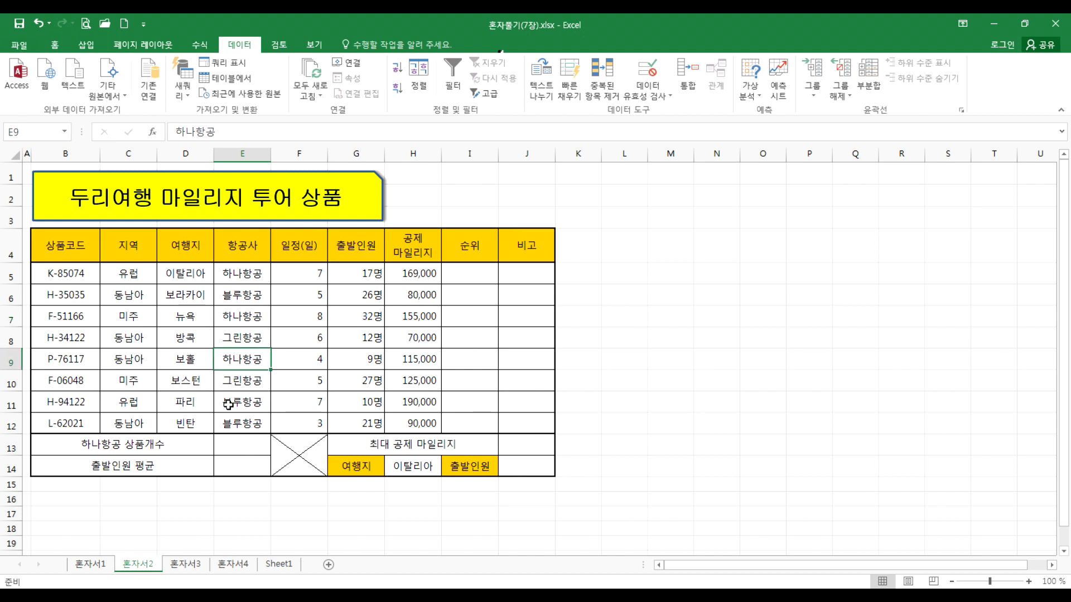
click(236, 450)
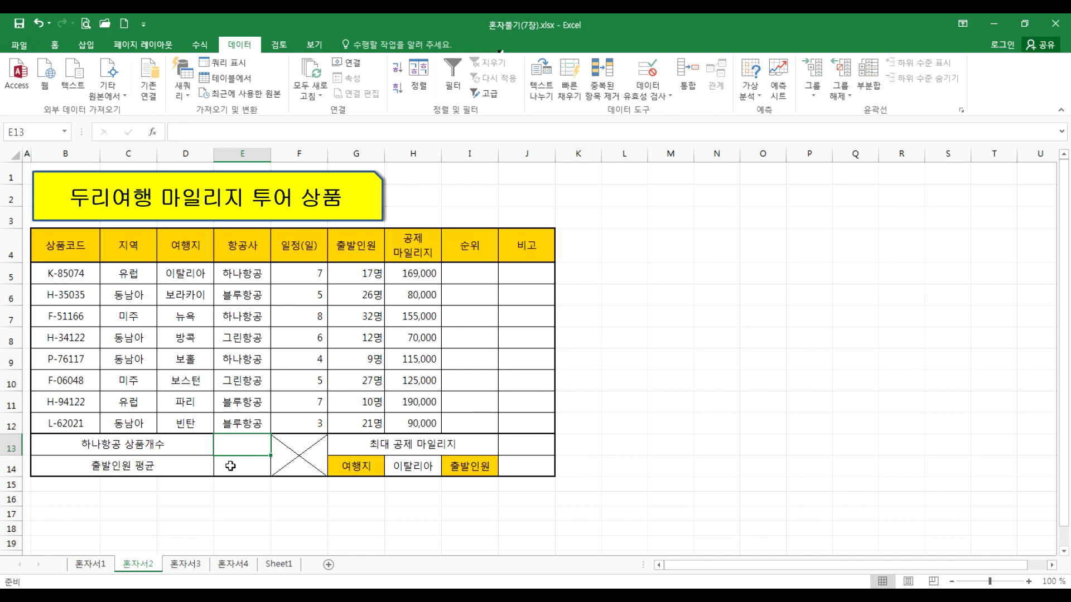
Review the 출발인원 G5:G12 and 공제 마일리지 H5:H12 values against their result cells.
drag(346, 274, 348, 424)
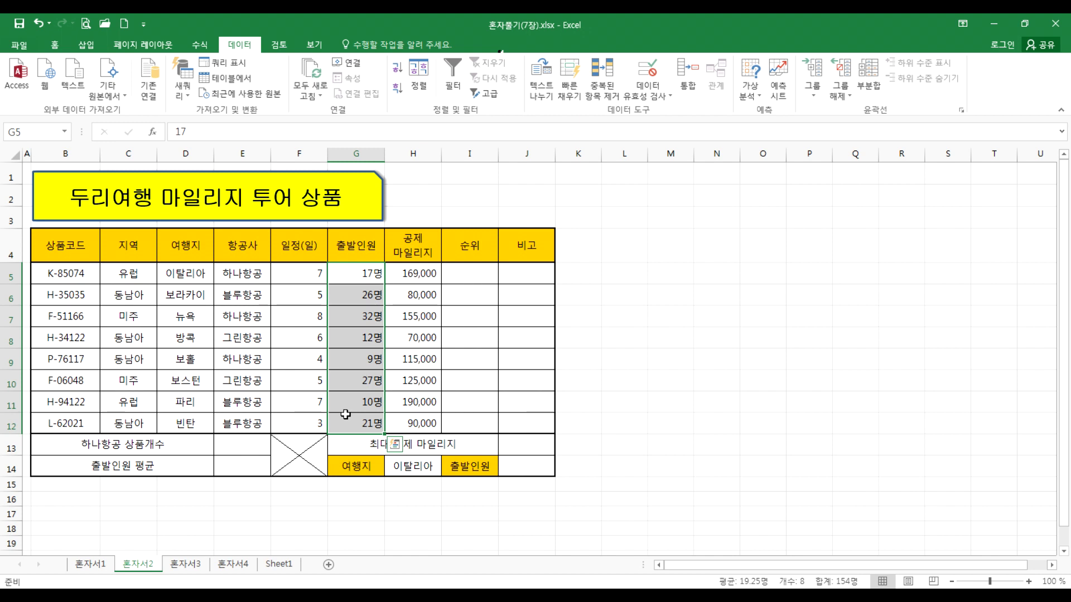
click(516, 444)
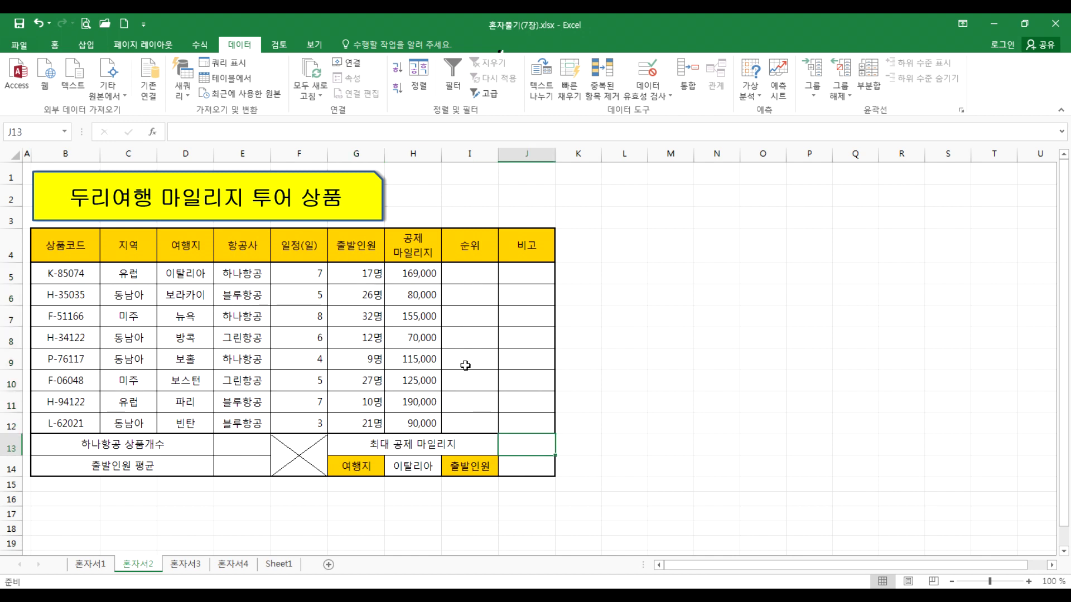
drag(407, 274, 415, 424)
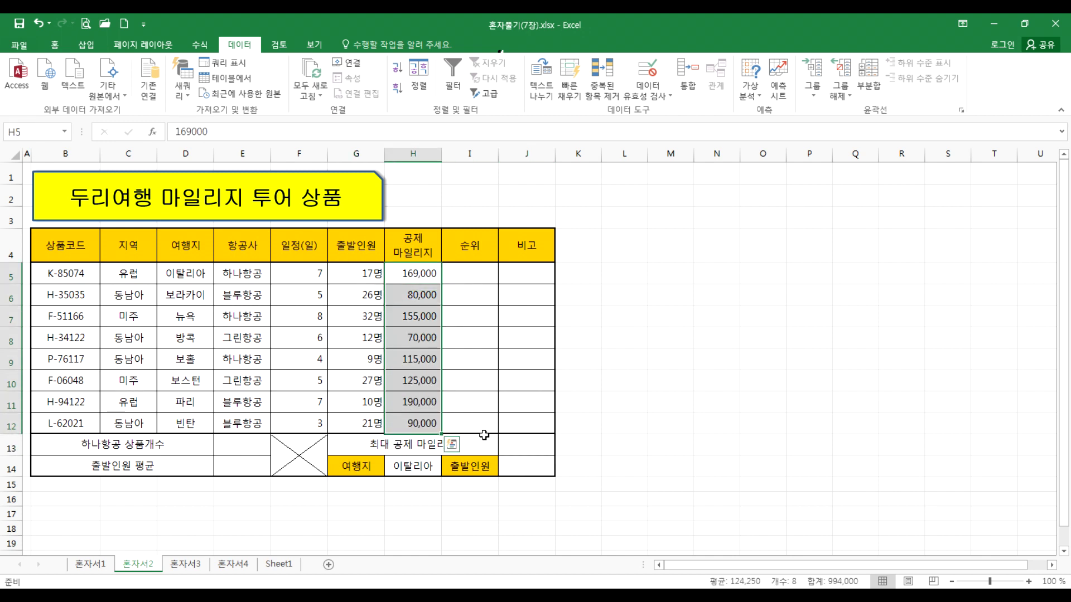
click(505, 449)
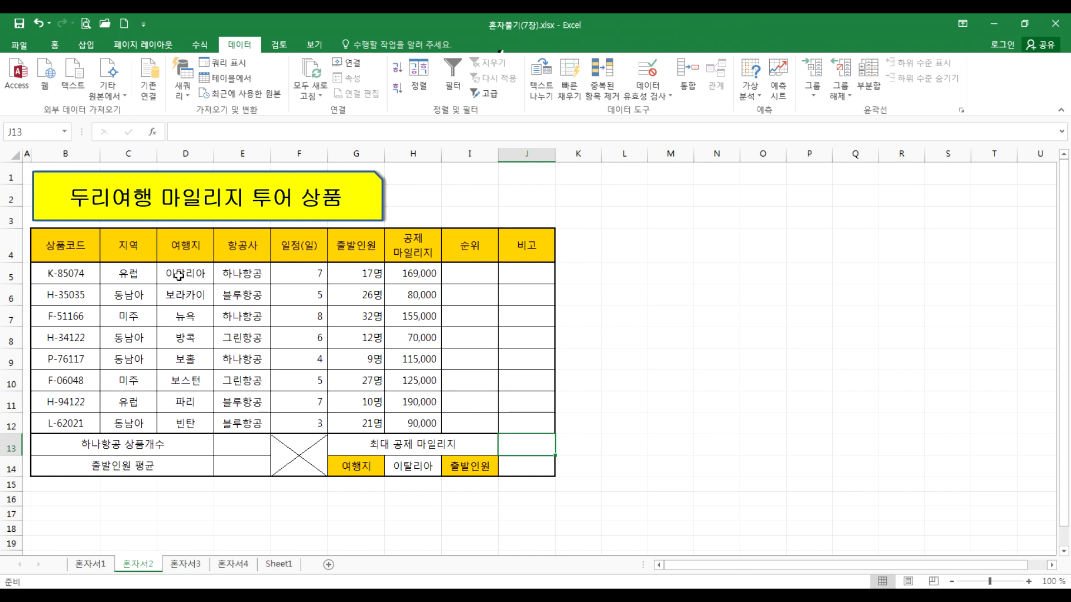
key(Down)
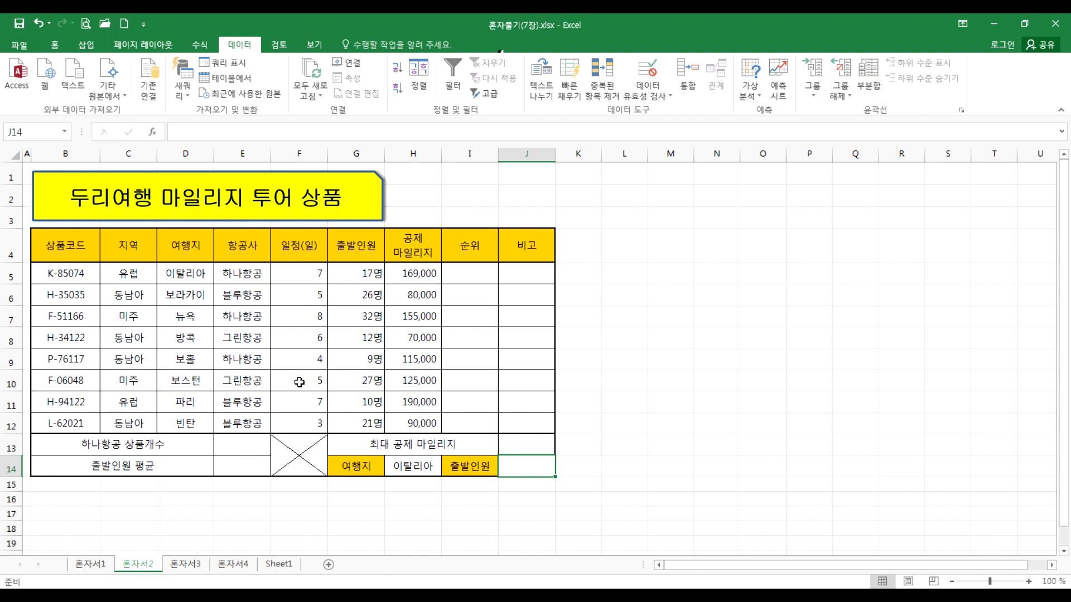
Check the destination list and H14's dropdown, leaving 이탈리아 selected.
click(431, 469)
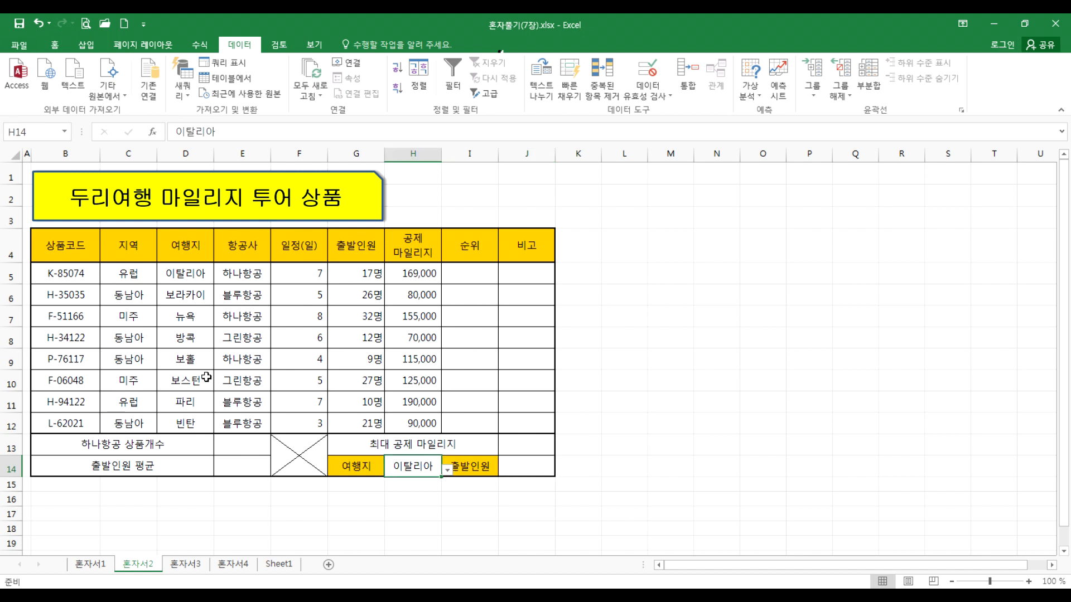
click(187, 360)
drag(188, 422, 193, 274)
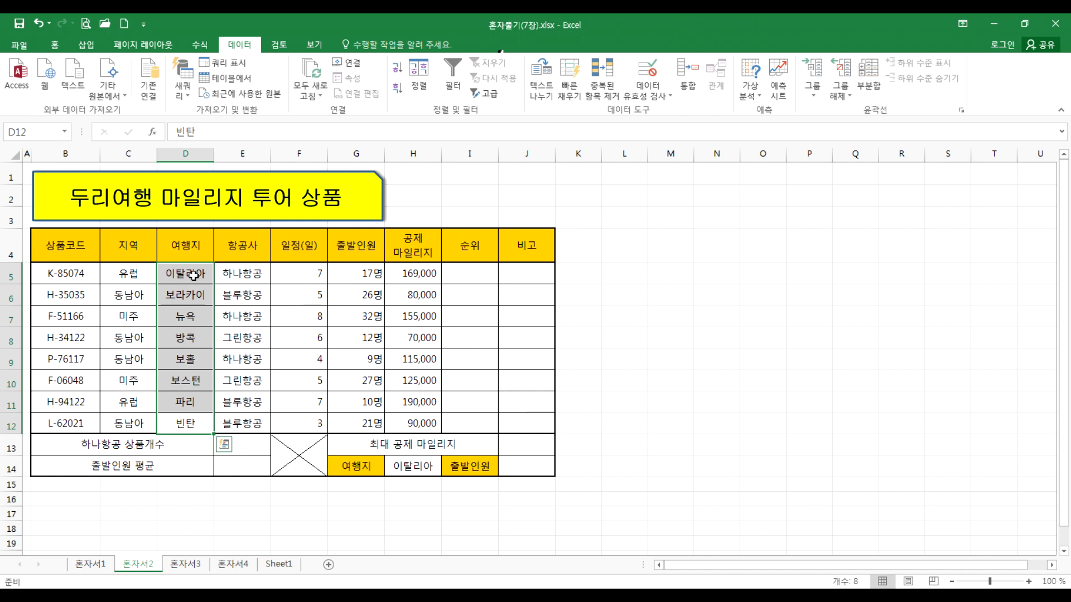
click(422, 466)
click(447, 472)
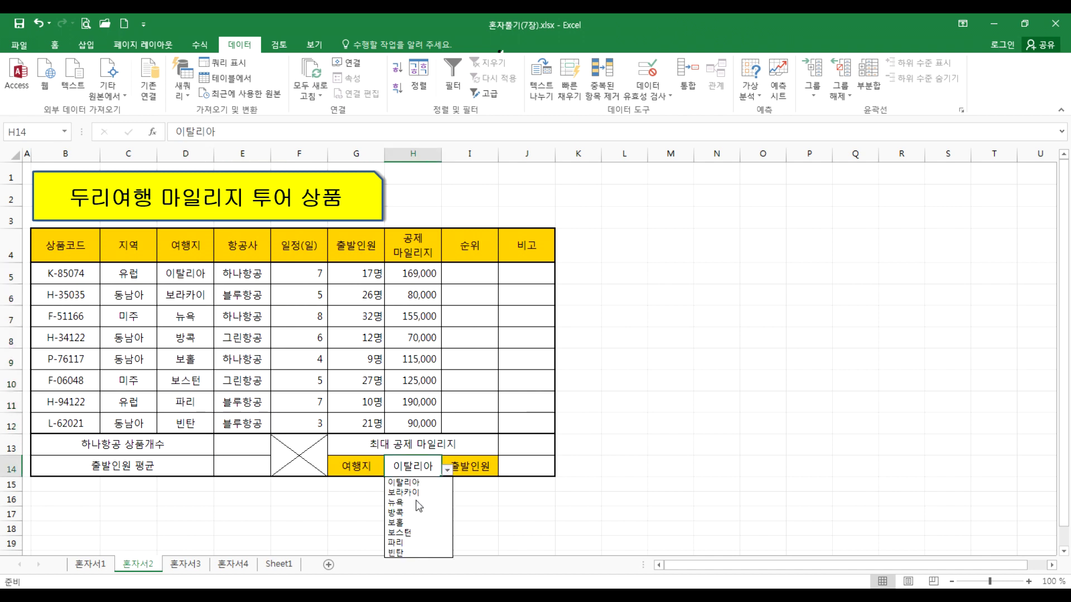
key(Escape)
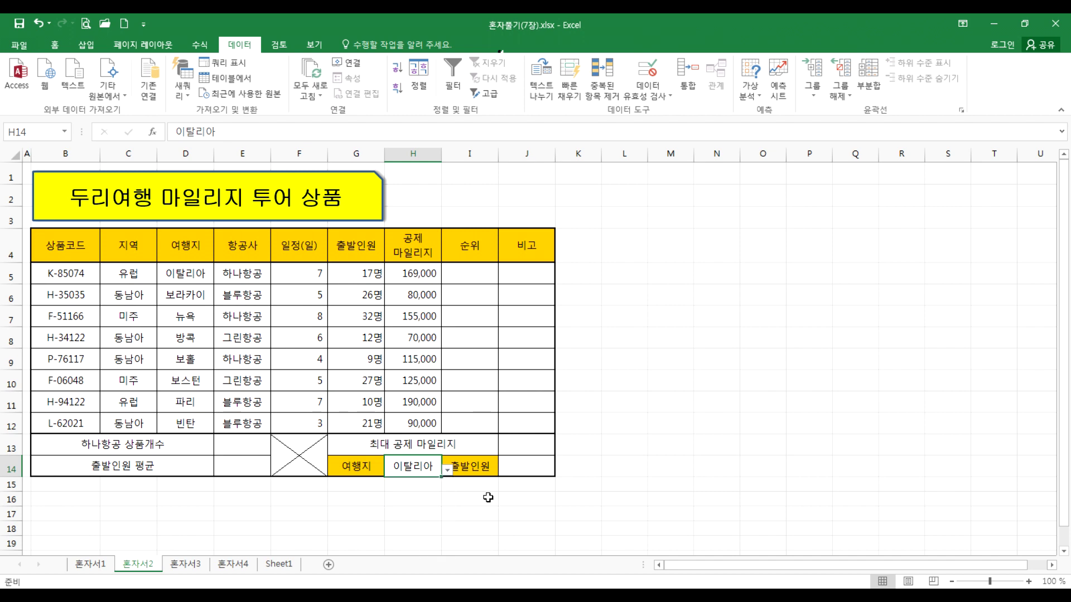
scroll(458, 487, down, 2)
click(448, 327)
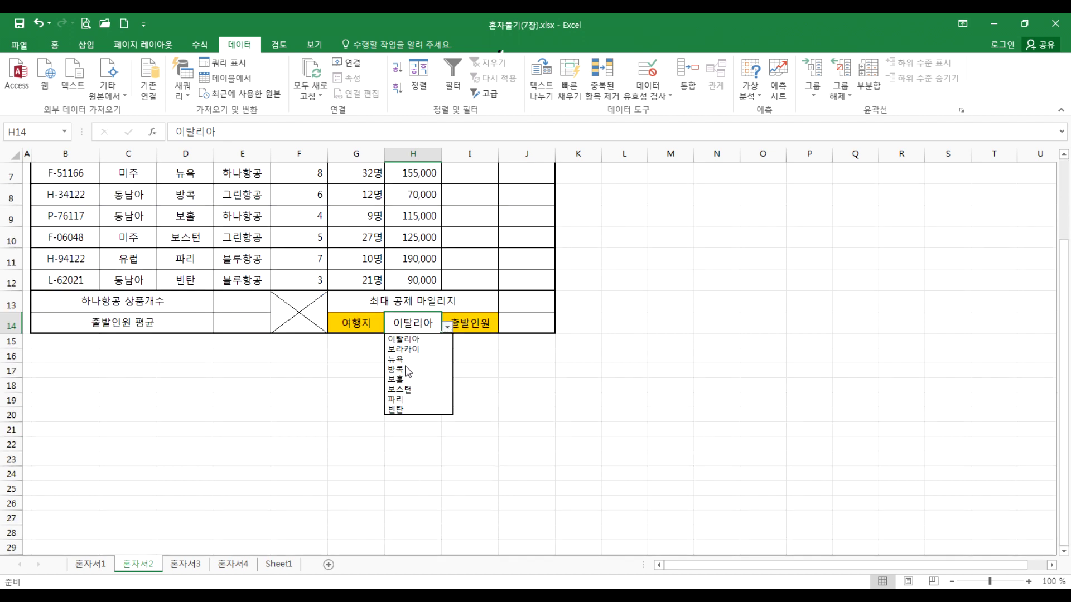
click(410, 320)
scroll(349, 433, up, 2)
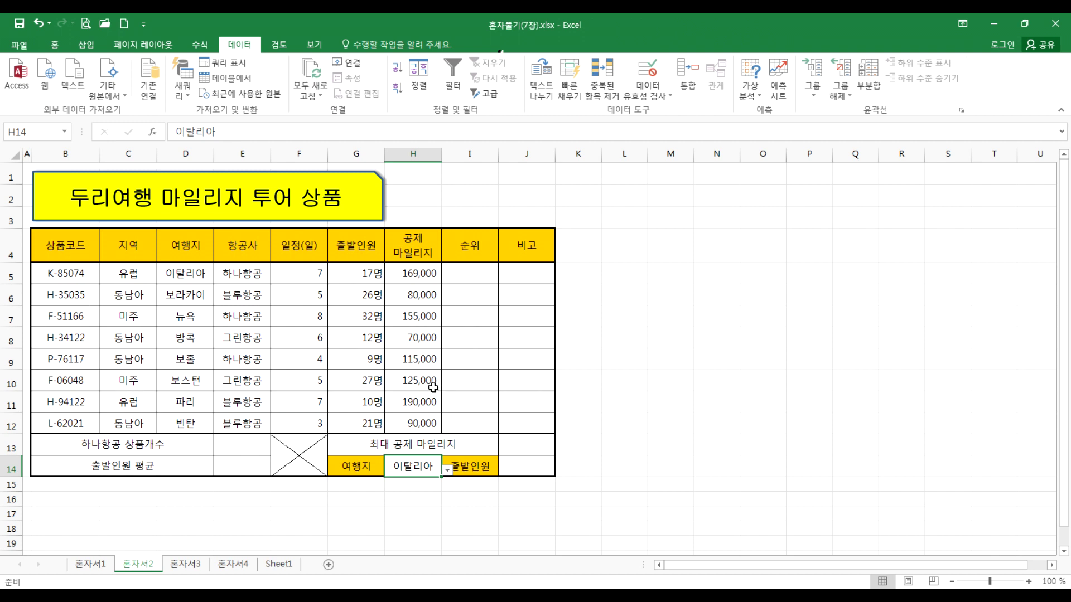
Highlight the table, the data block and the empty 순위, 비고 and result cells, then collapse the ribbon.
drag(62, 239, 424, 430)
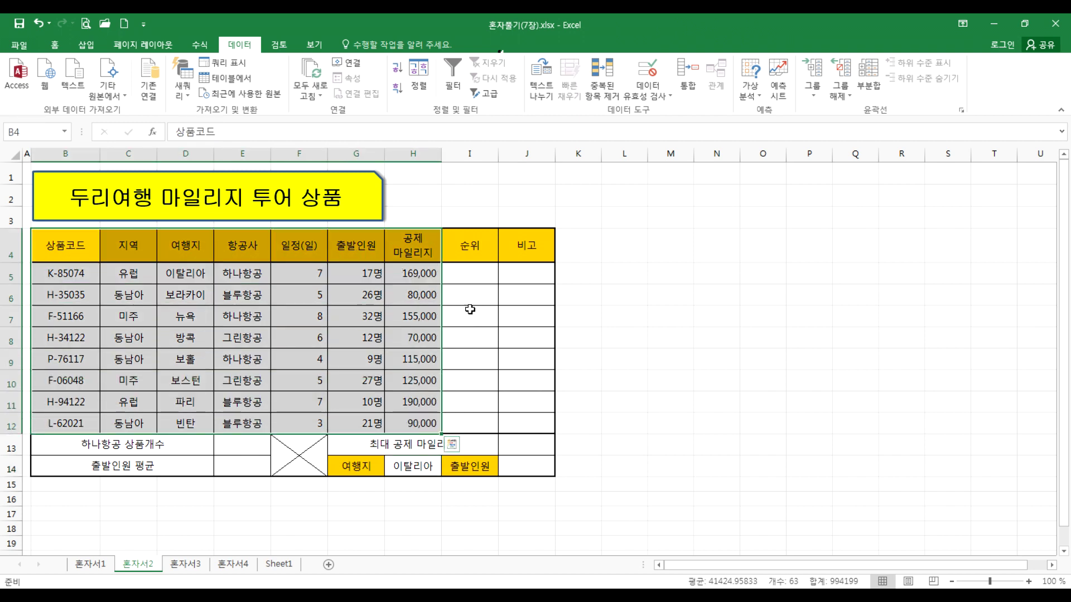
drag(470, 273, 519, 420)
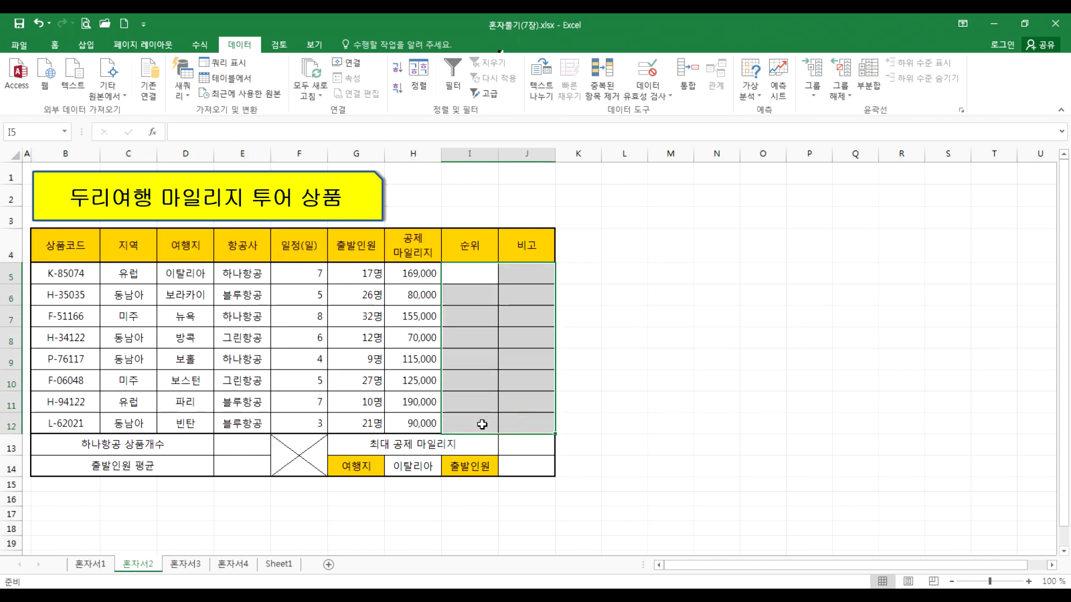
drag(243, 444, 243, 465)
drag(522, 446, 521, 464)
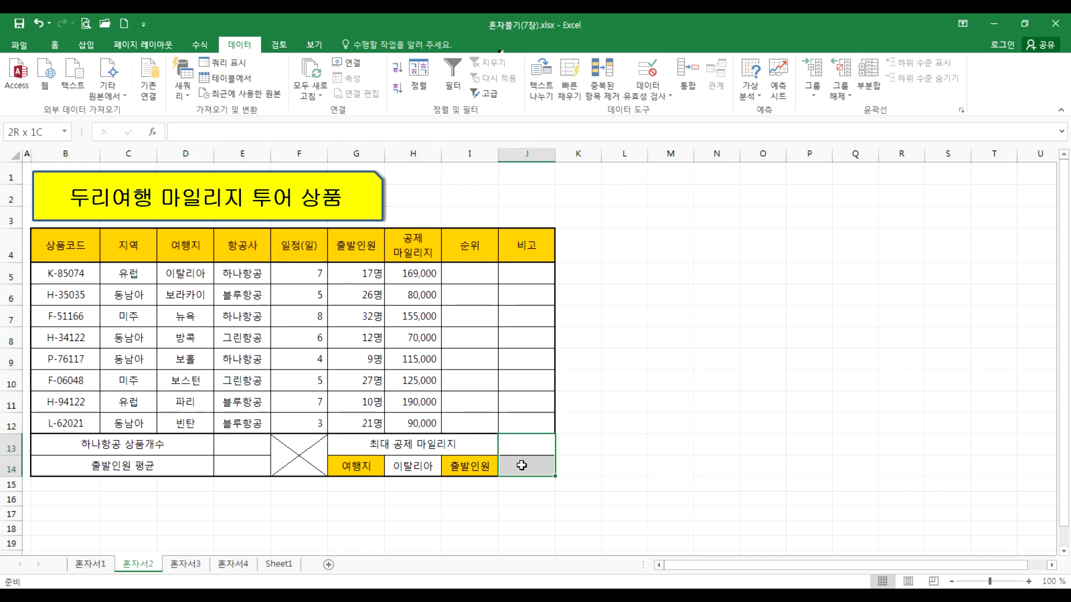
click(634, 271)
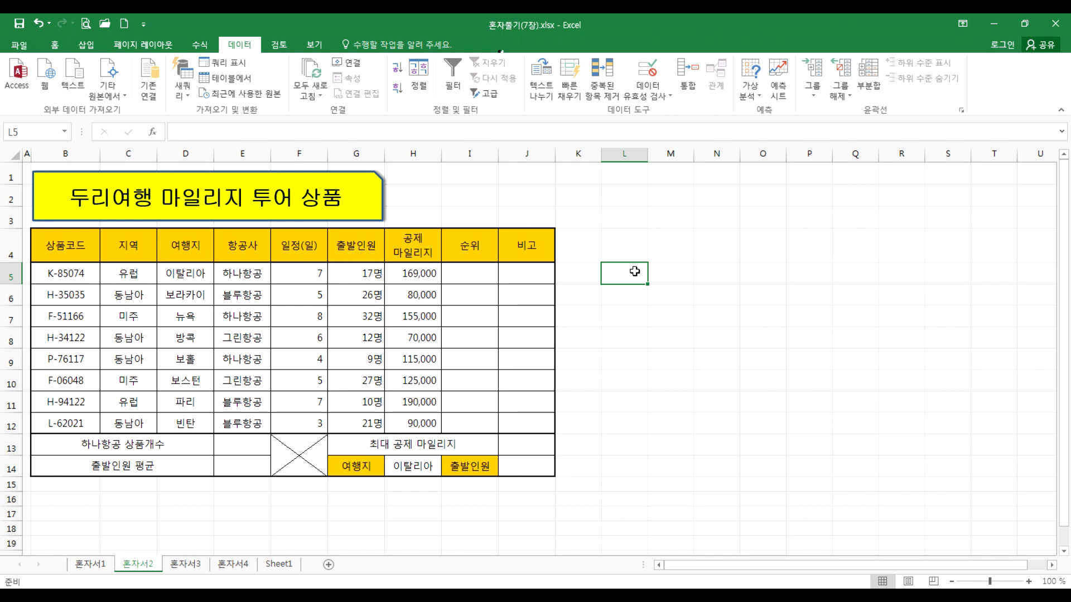
double_click(241, 47)
Scroll up to show header row 4 and select the empty 순위 cells I5:I12.
click(491, 215)
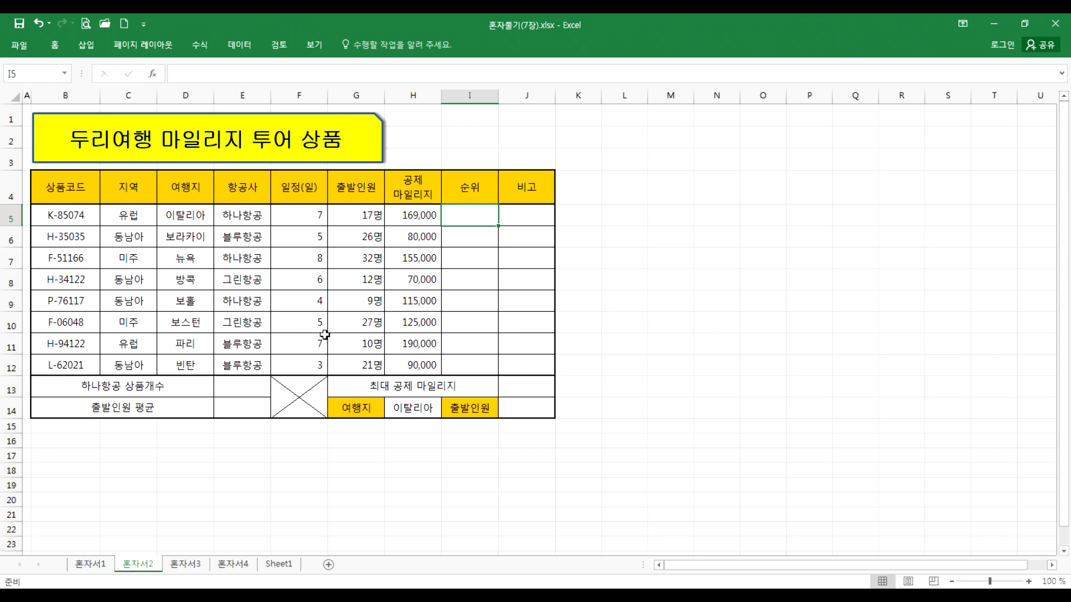
ctrl+scroll(325, 334, up, 3)
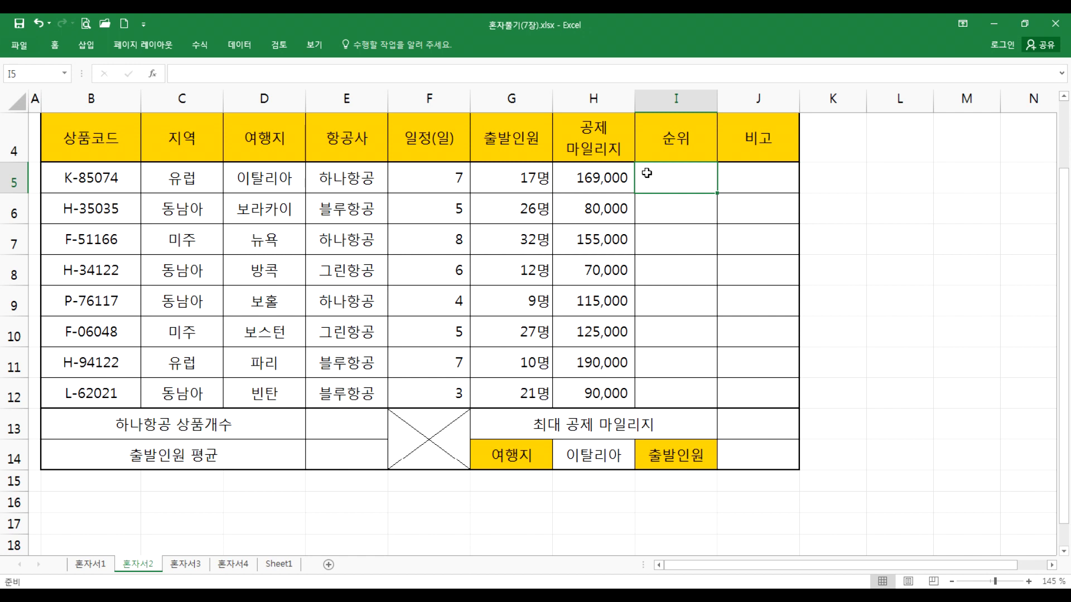
drag(518, 178, 503, 389)
click(676, 184)
scroll(692, 313, up, 1)
click(902, 315)
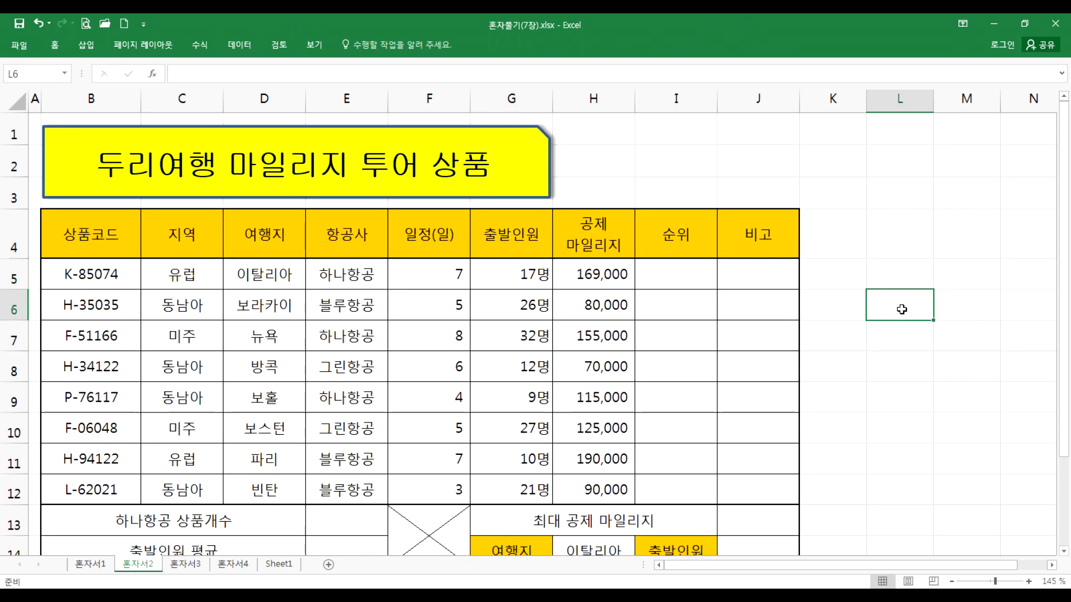
click(890, 240)
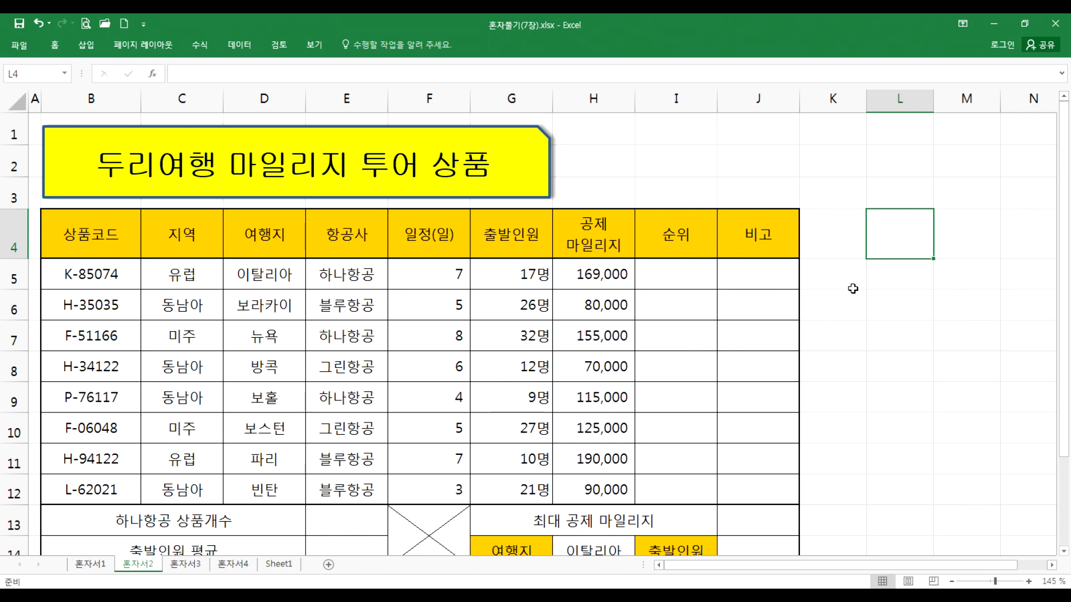
scroll(700, 299, down, 2)
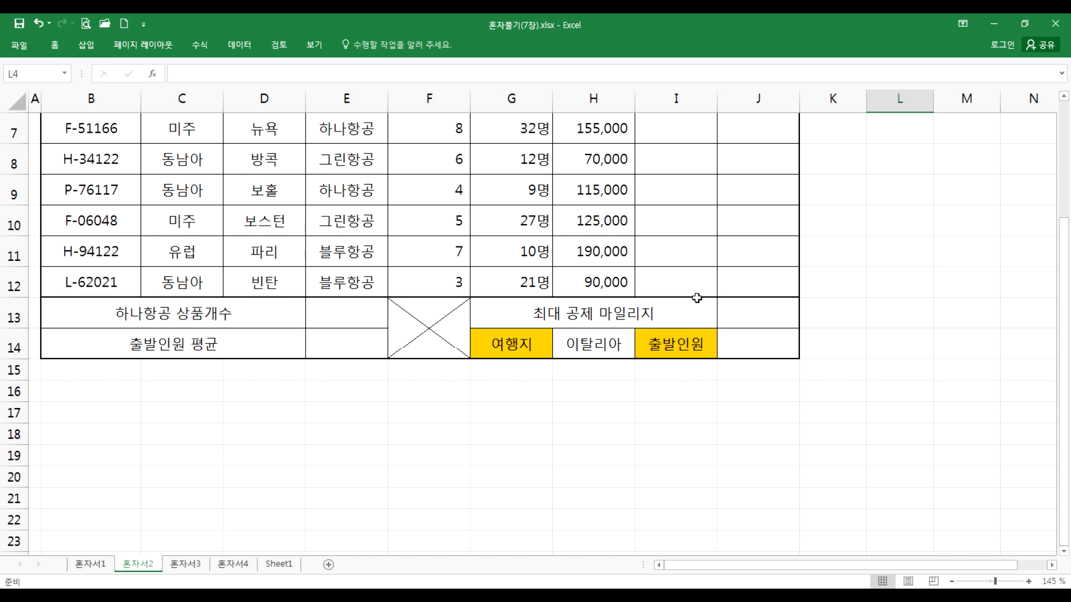
scroll(694, 304, up, 1)
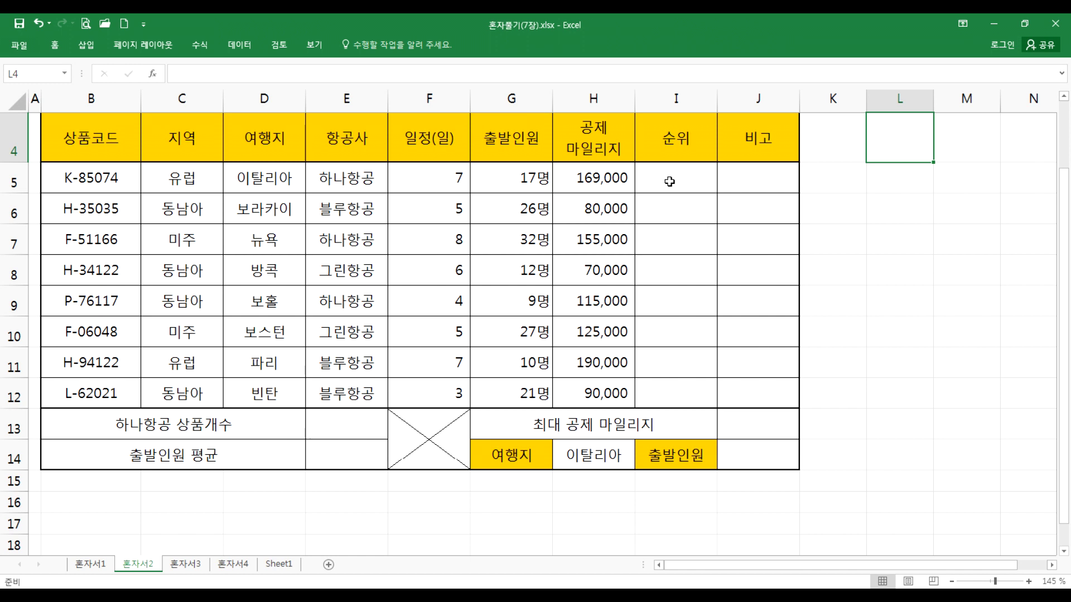
drag(671, 176, 682, 390)
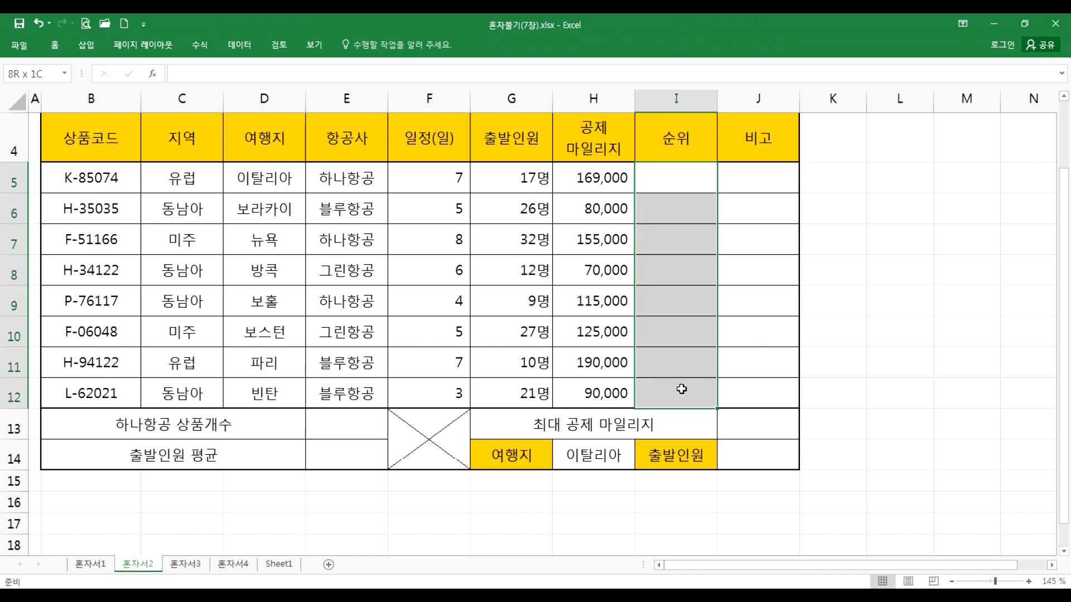
text(=)
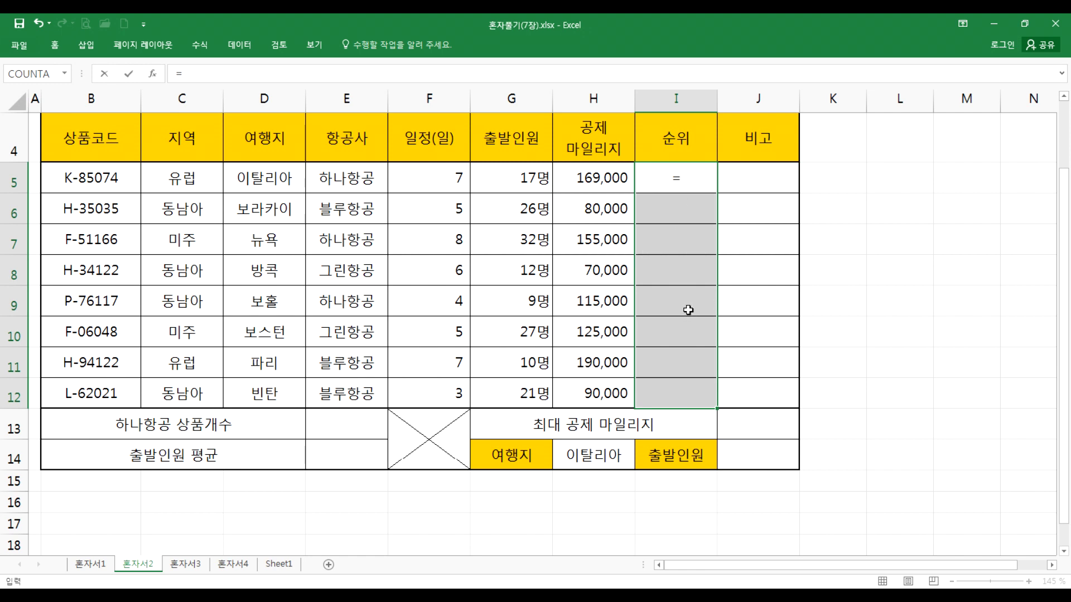
key(Escape)
click(669, 178)
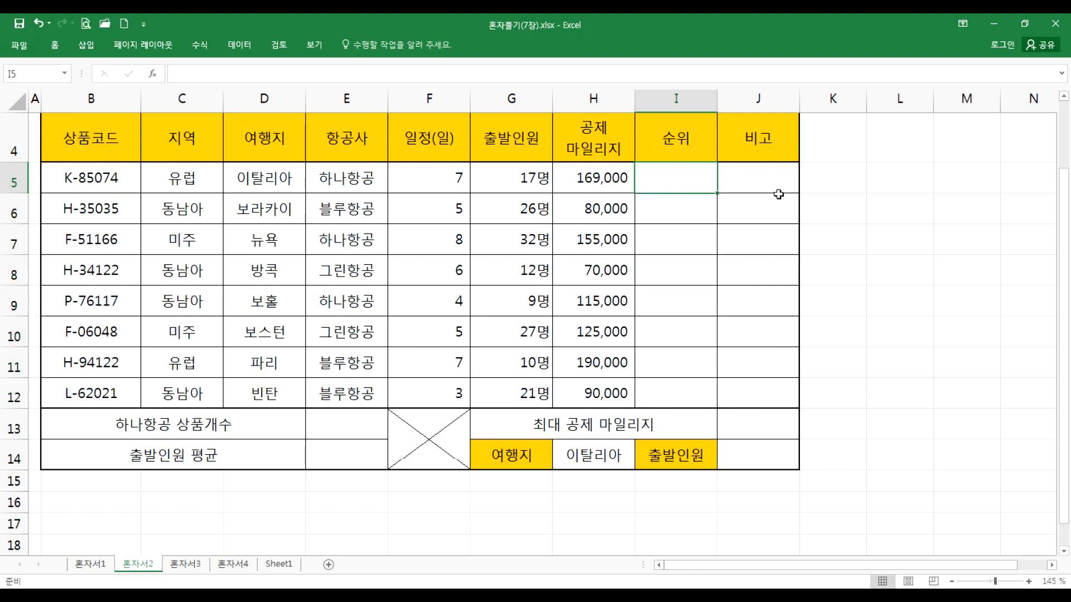
text(=rank()
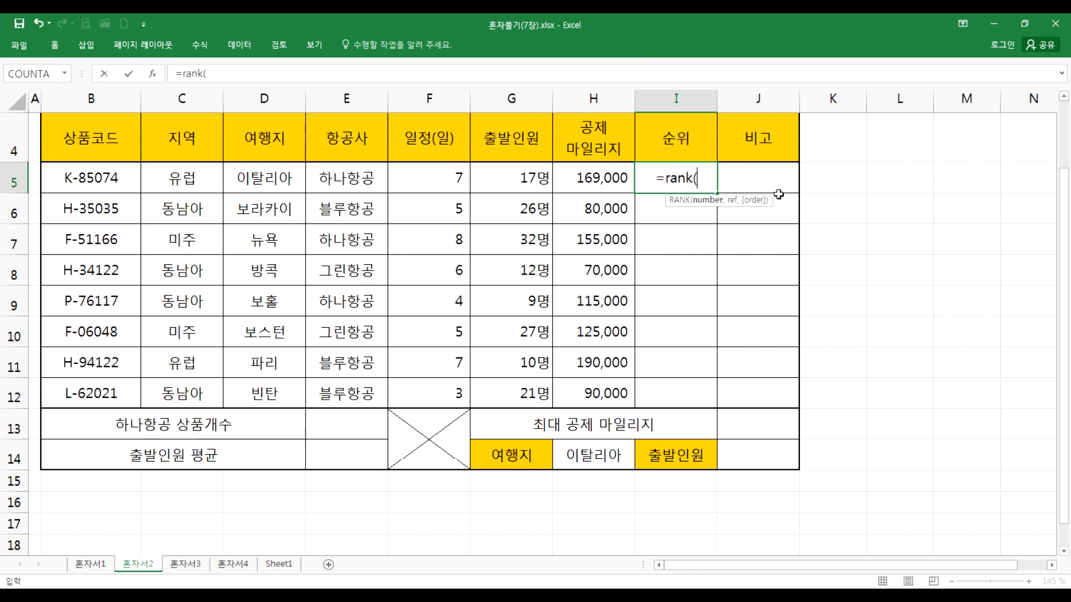
key(Escape)
text(=)
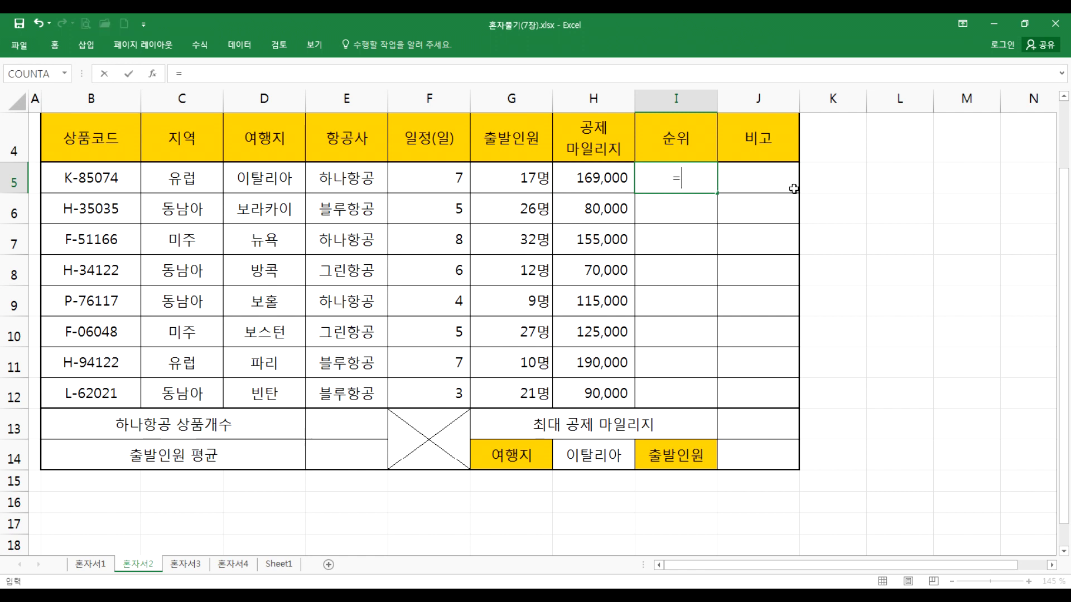
text(RANK.E)
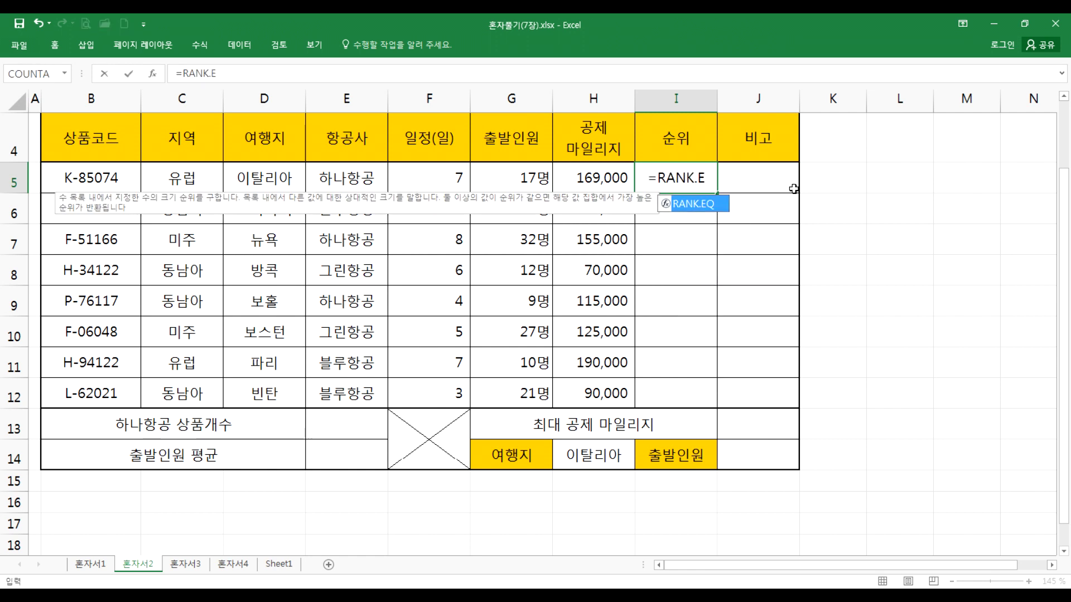
text(Q()
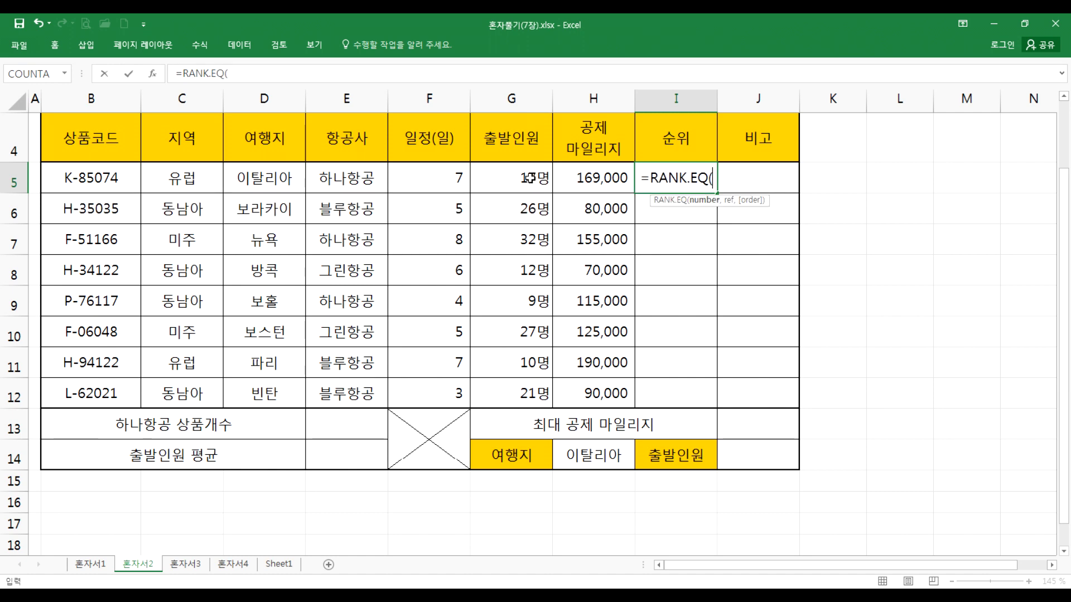
click(513, 175)
text(,)
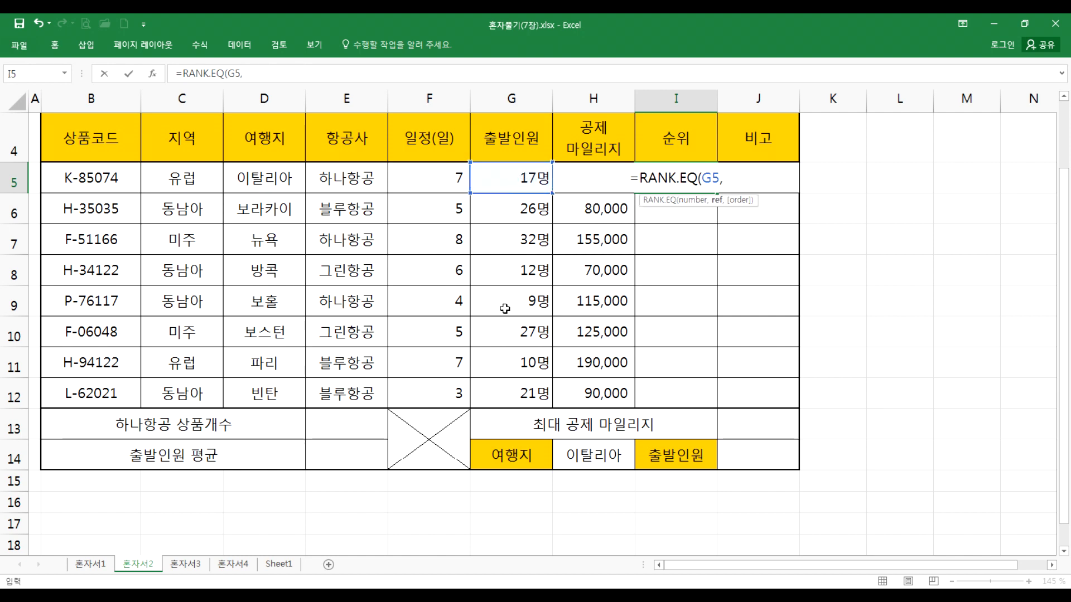
key(Escape)
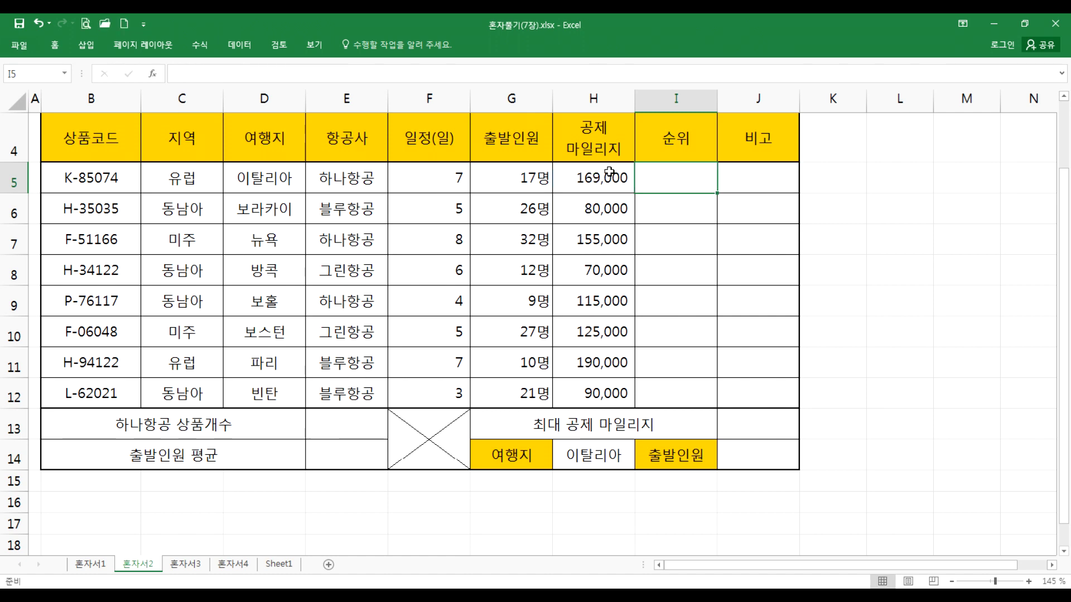
text(=)
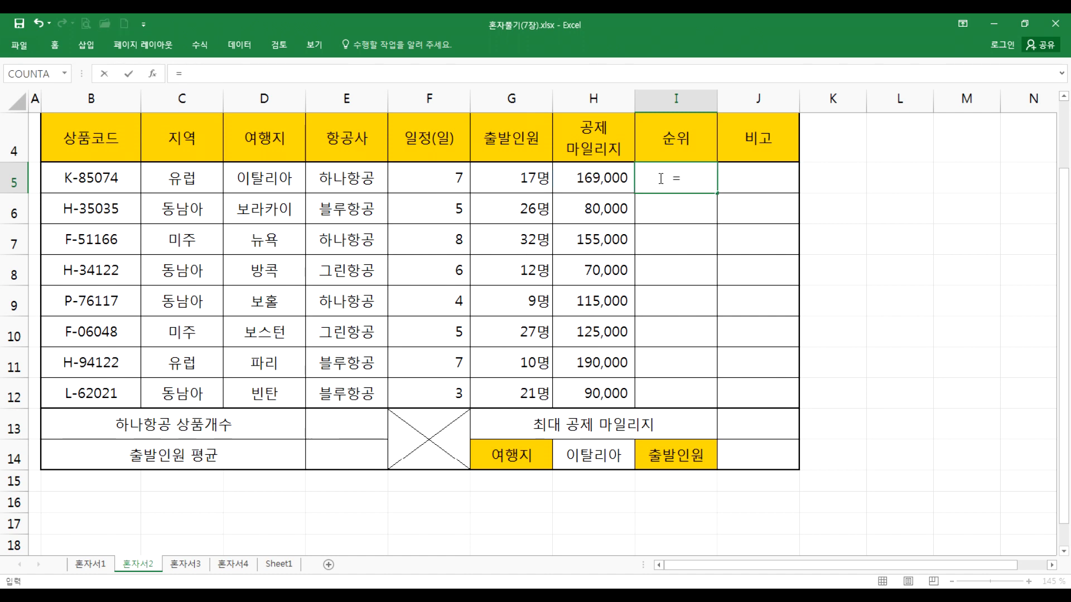
text(RANK)
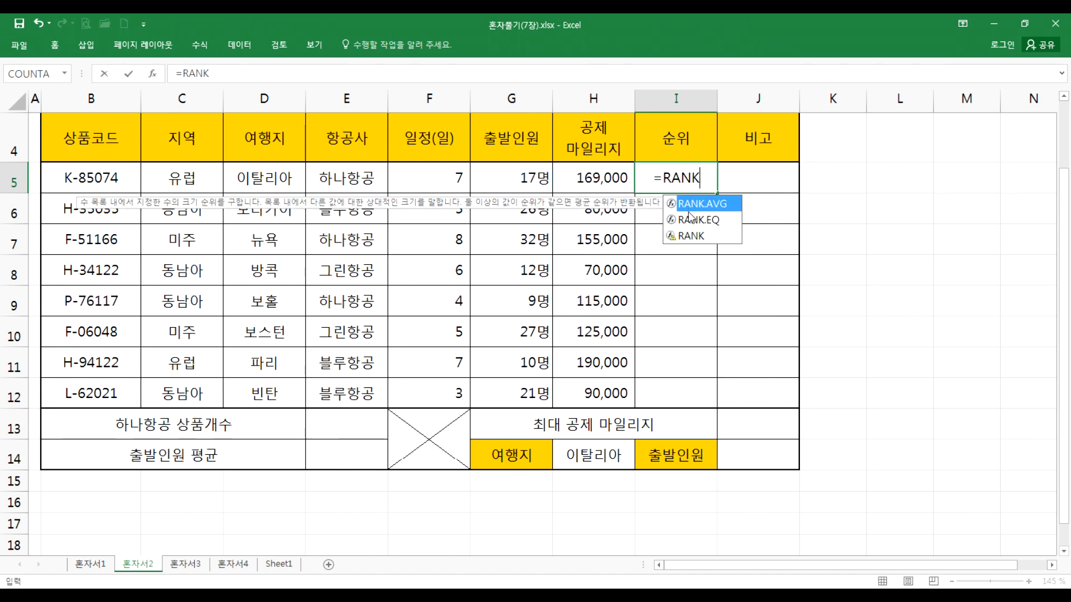
double_click(710, 220)
click(592, 176)
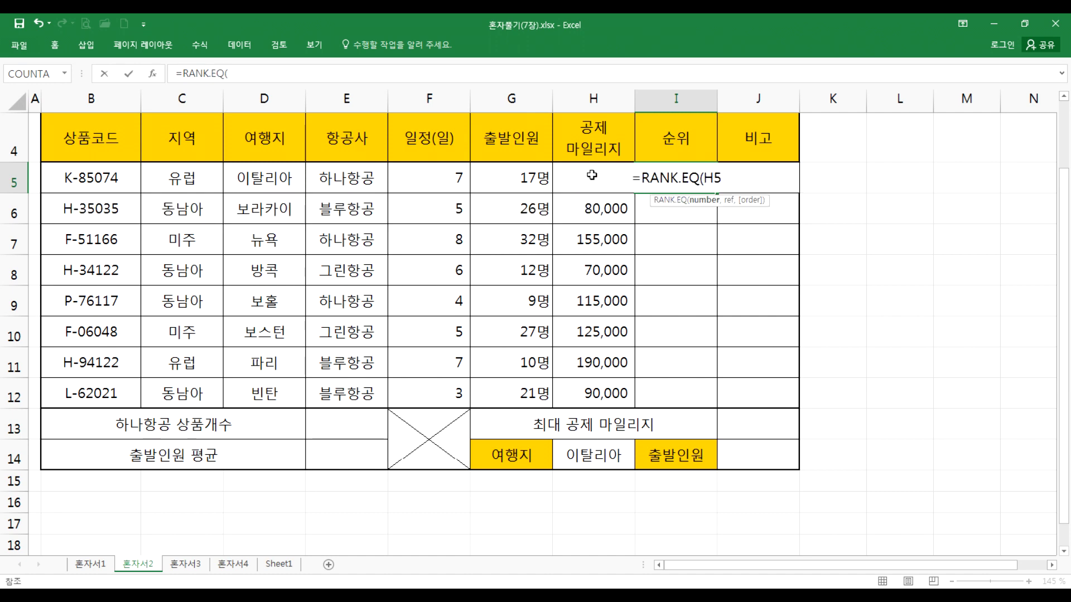
text(,)
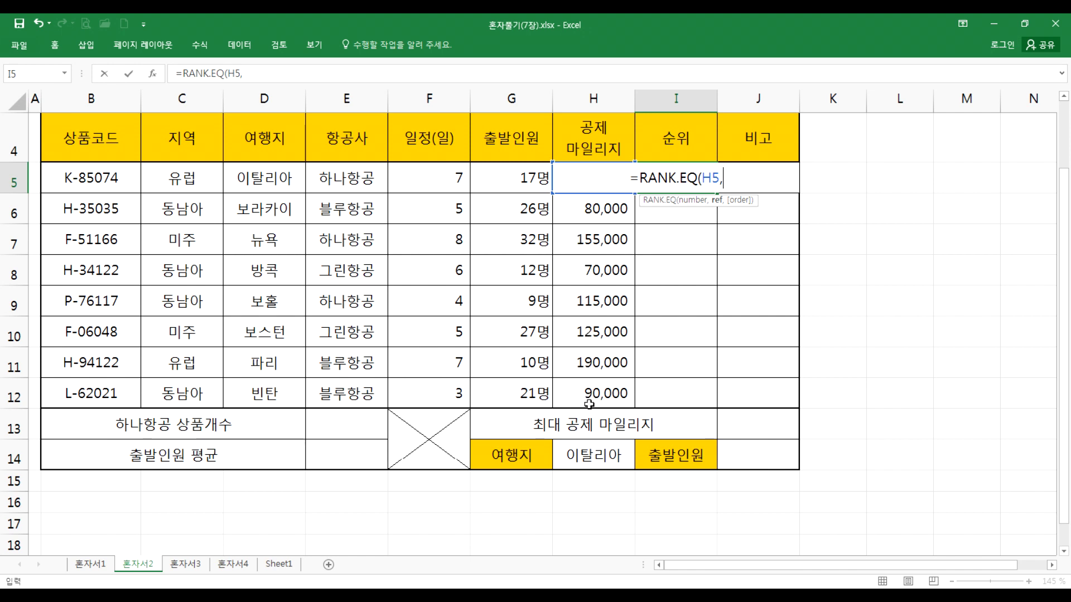
drag(593, 393, 597, 175)
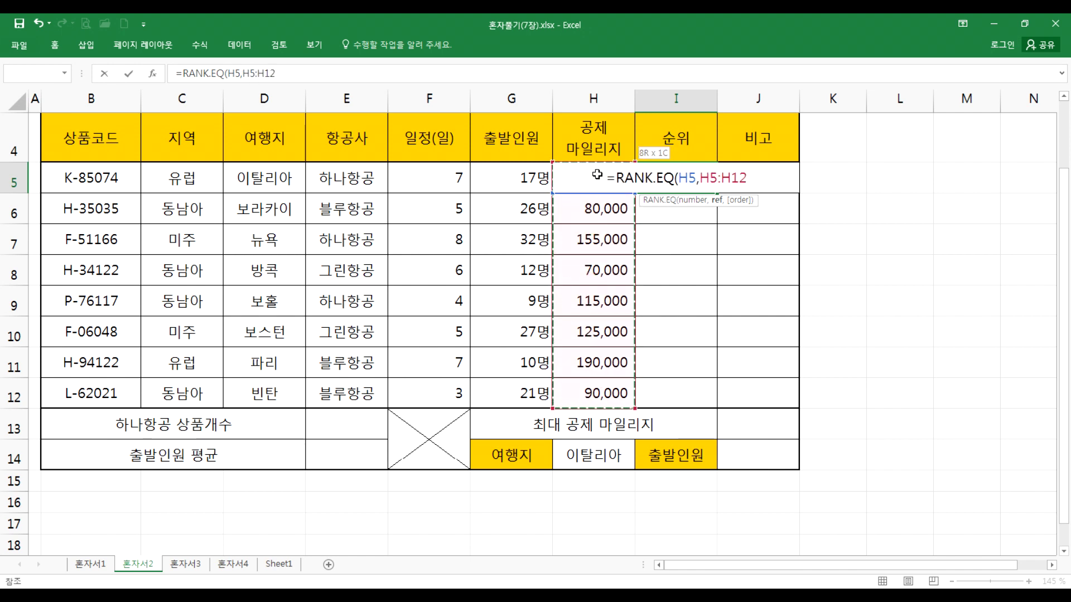
key(Escape)
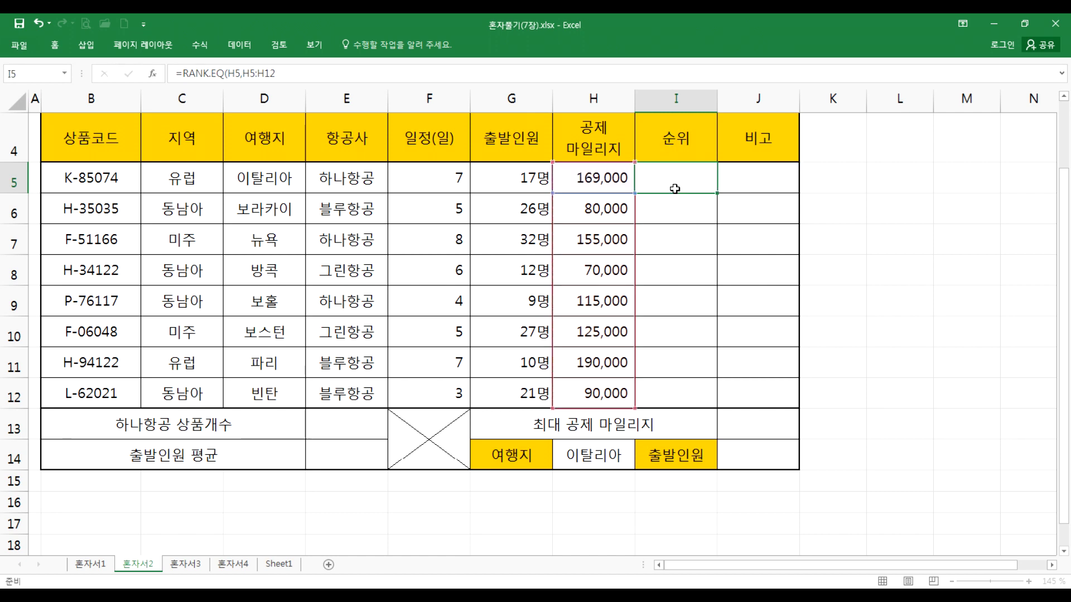
scroll(630, 210, up, 1)
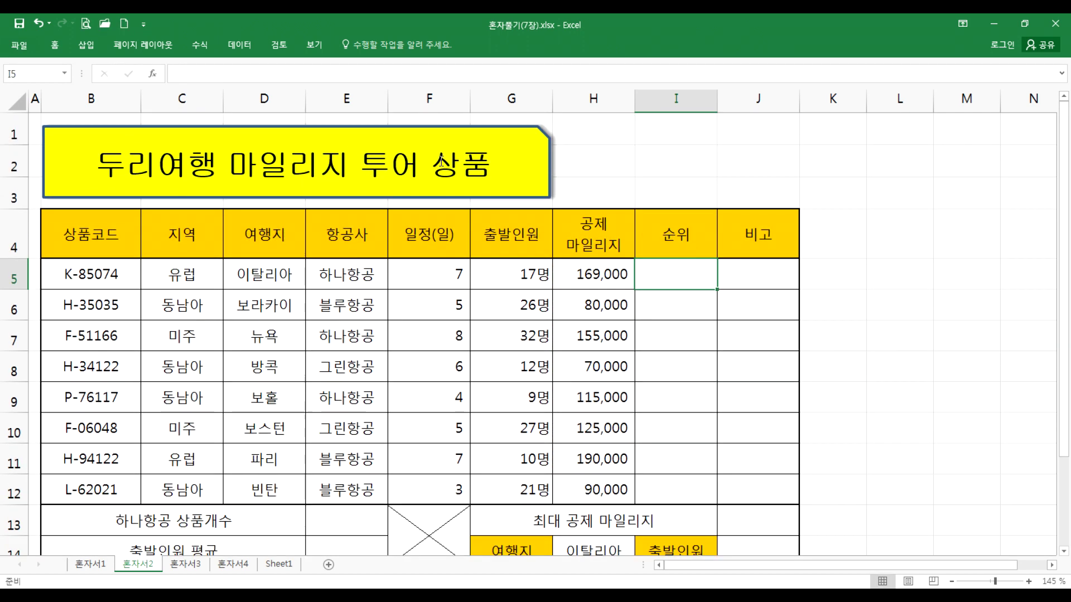
double_click(54, 45)
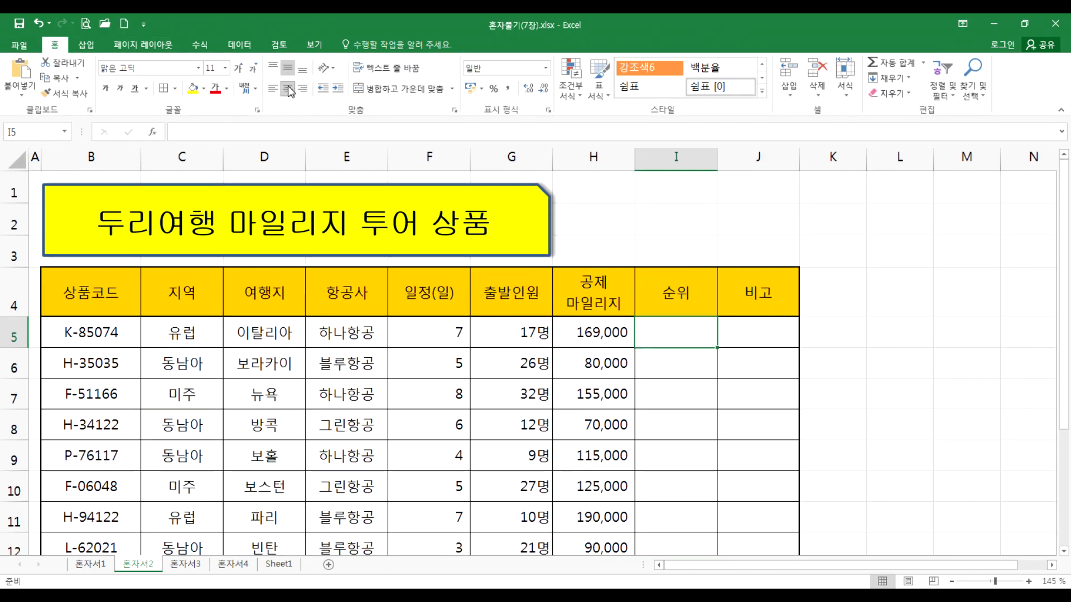
Enter =RANK.EQ(G5,$G$5:$G$12) in I5 to rank the first tour's headcount.
scroll(346, 278, down, 1)
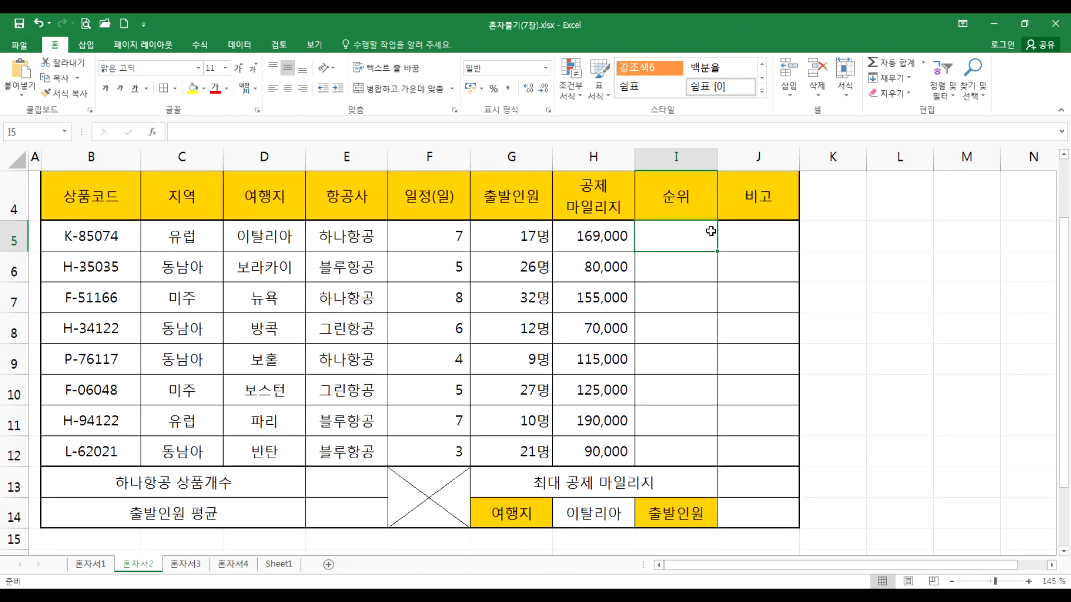
text(=RANK.)
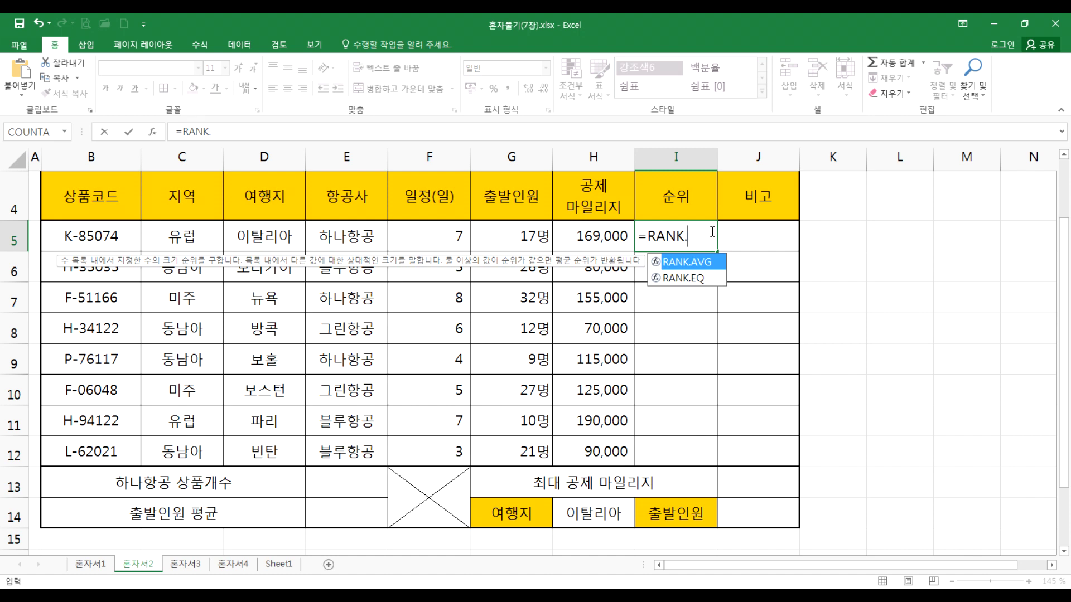
click(691, 279)
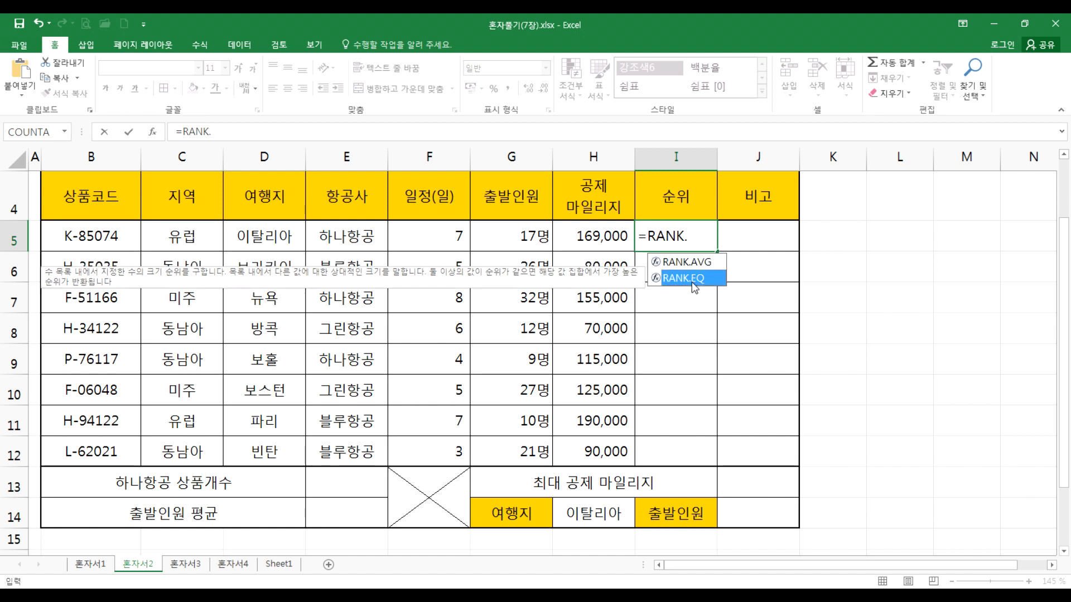
double_click(692, 282)
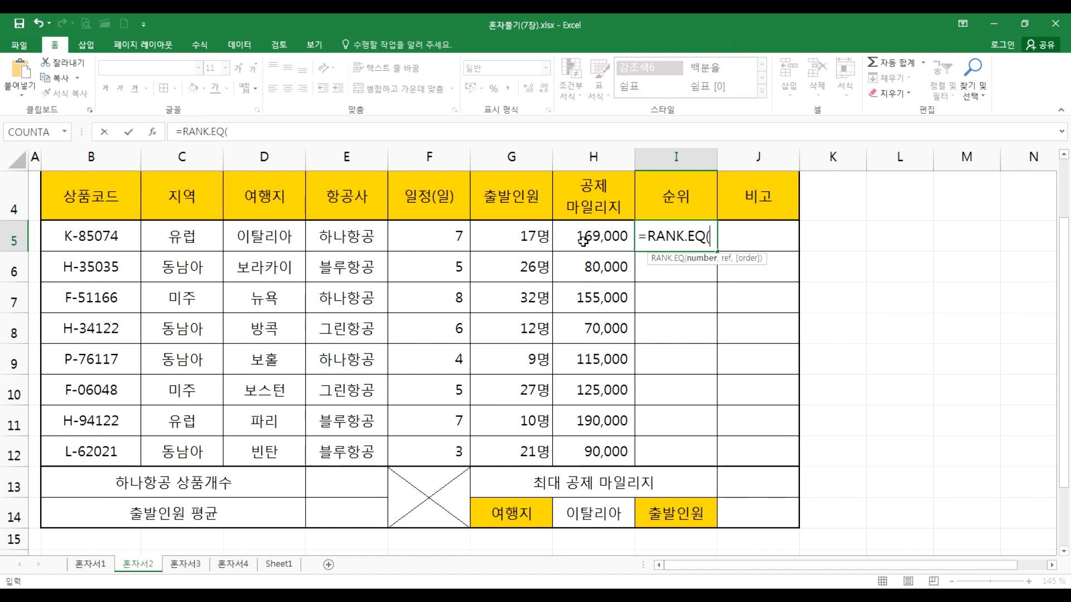
click(521, 241)
text(,)
drag(521, 241, 524, 462)
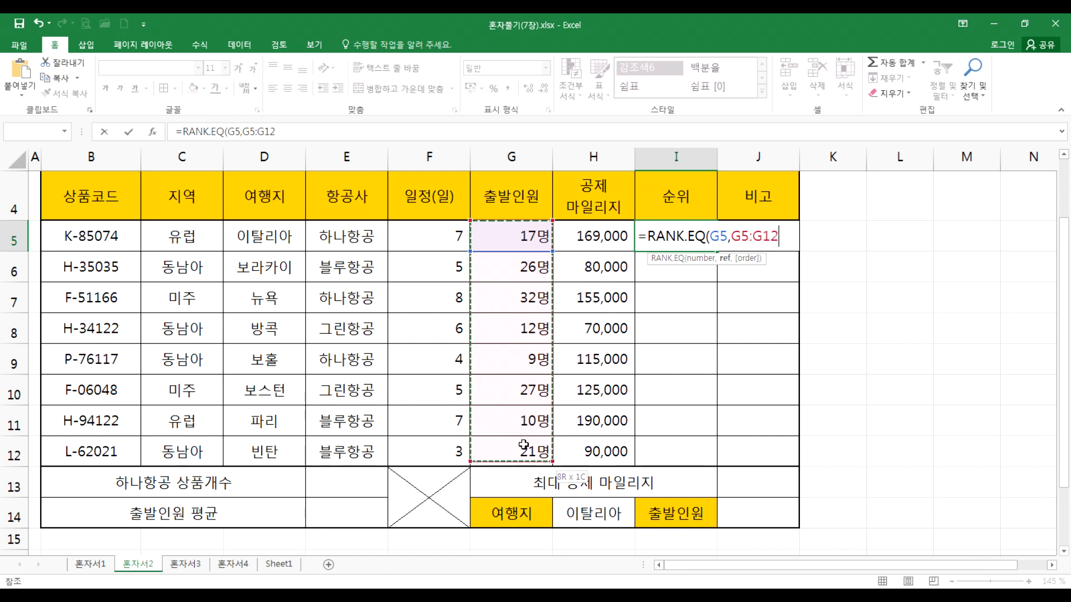
key(F4)
key(Return)
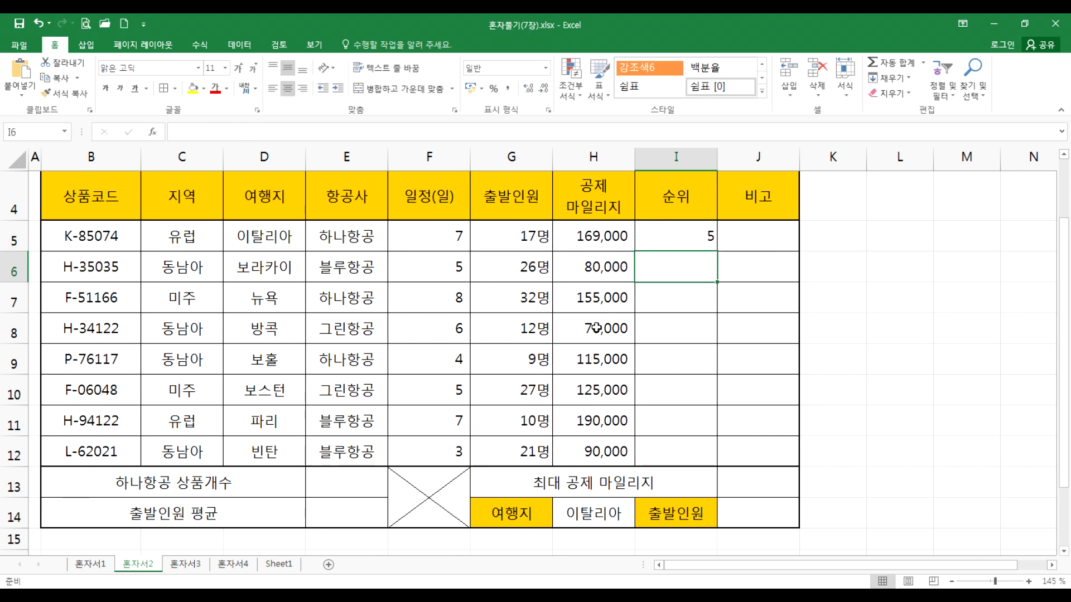
Center I5 and fill the rank formula down to I12.
click(707, 233)
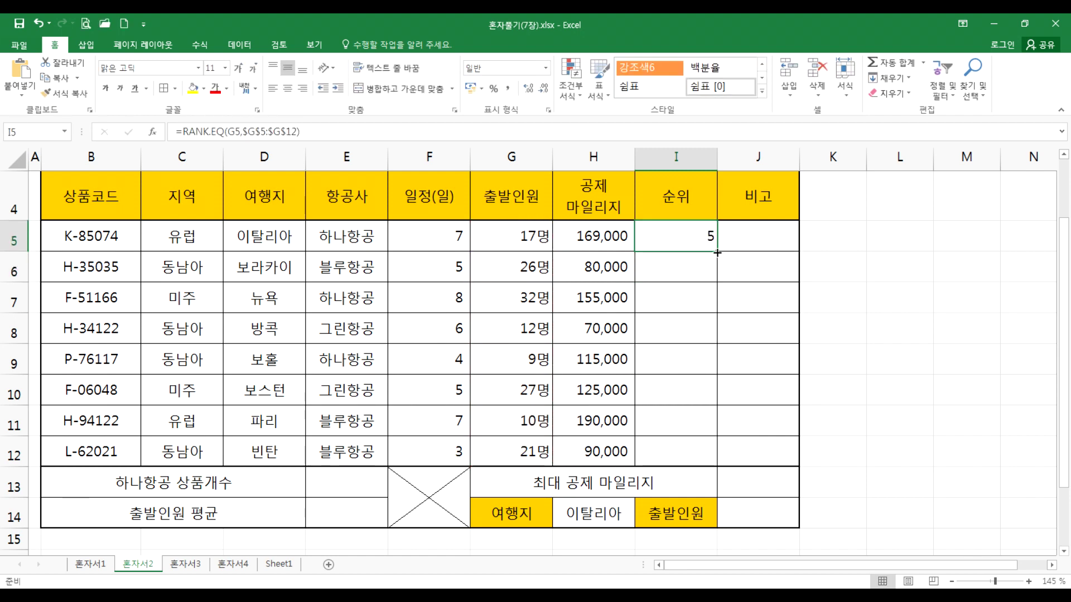
click(290, 92)
drag(720, 251, 718, 459)
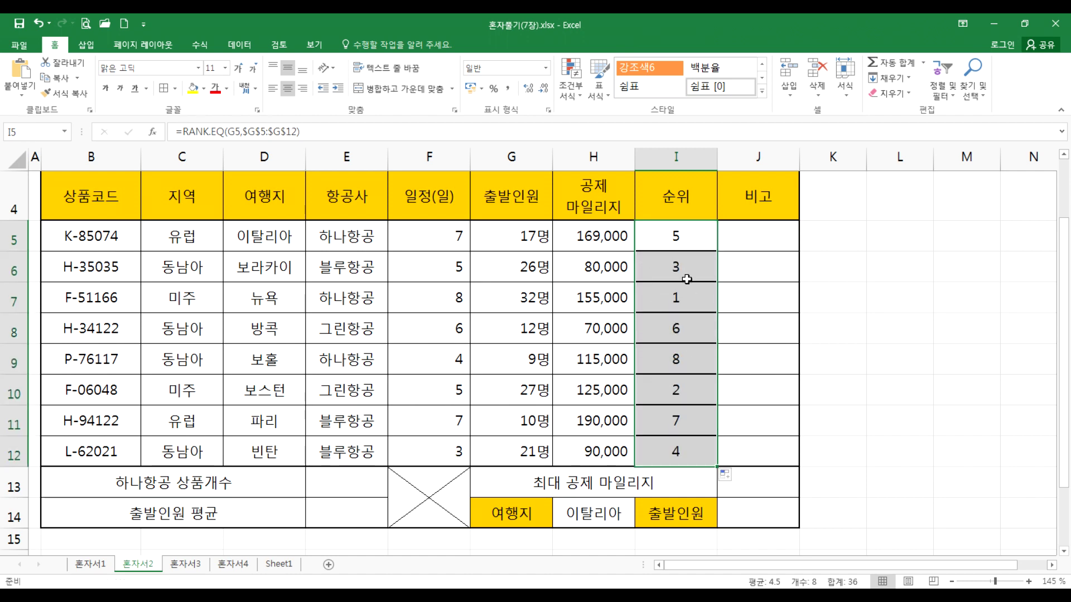
click(922, 302)
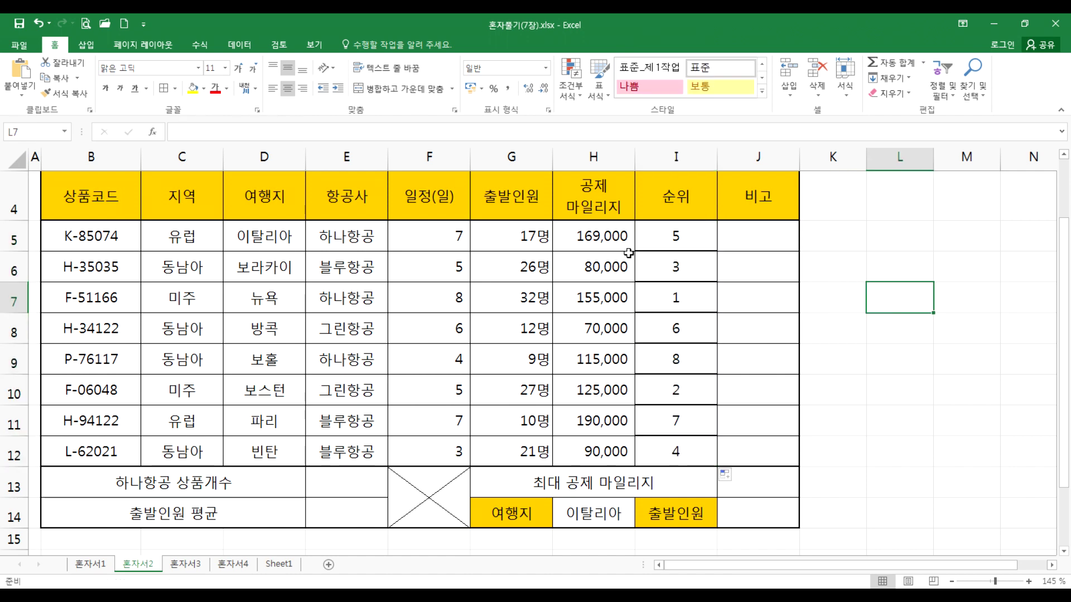
Apply Fill Without Formatting to the copied ranks, then undo the change on I5.
scroll(686, 304, down, 2)
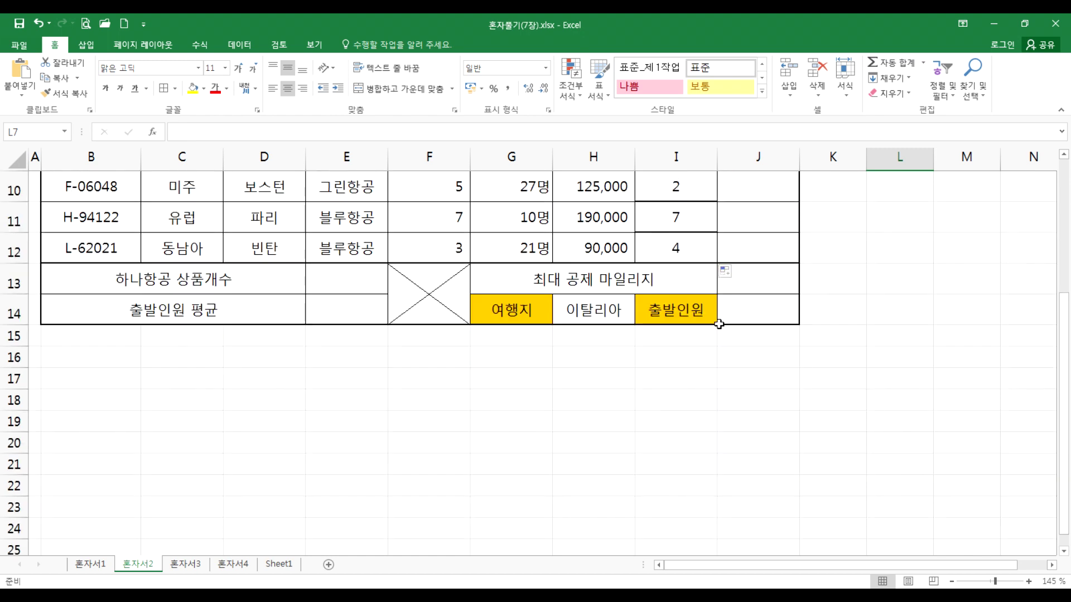
click(728, 272)
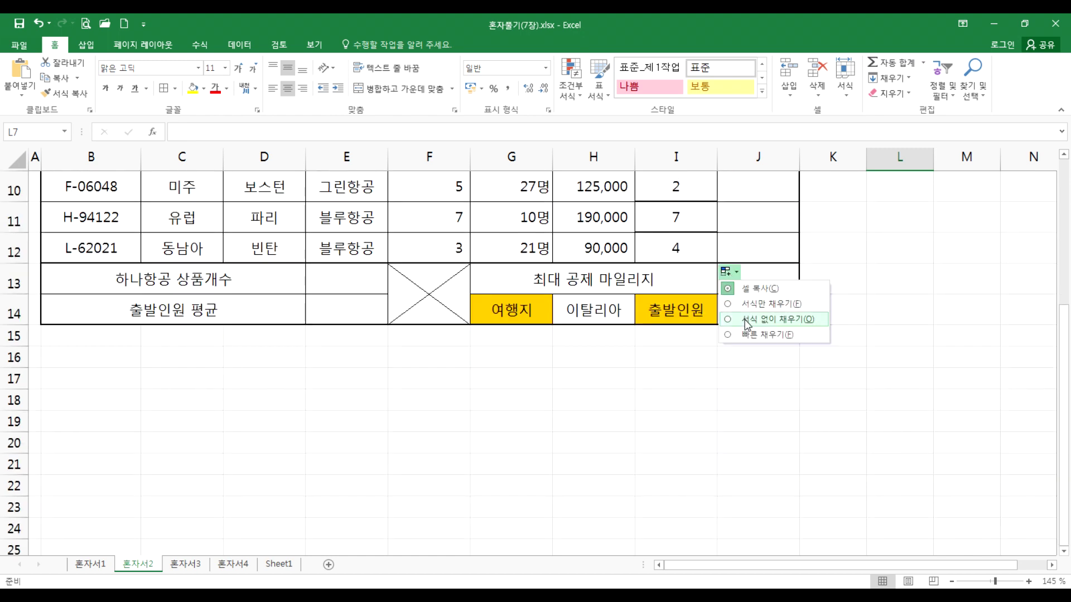
click(747, 319)
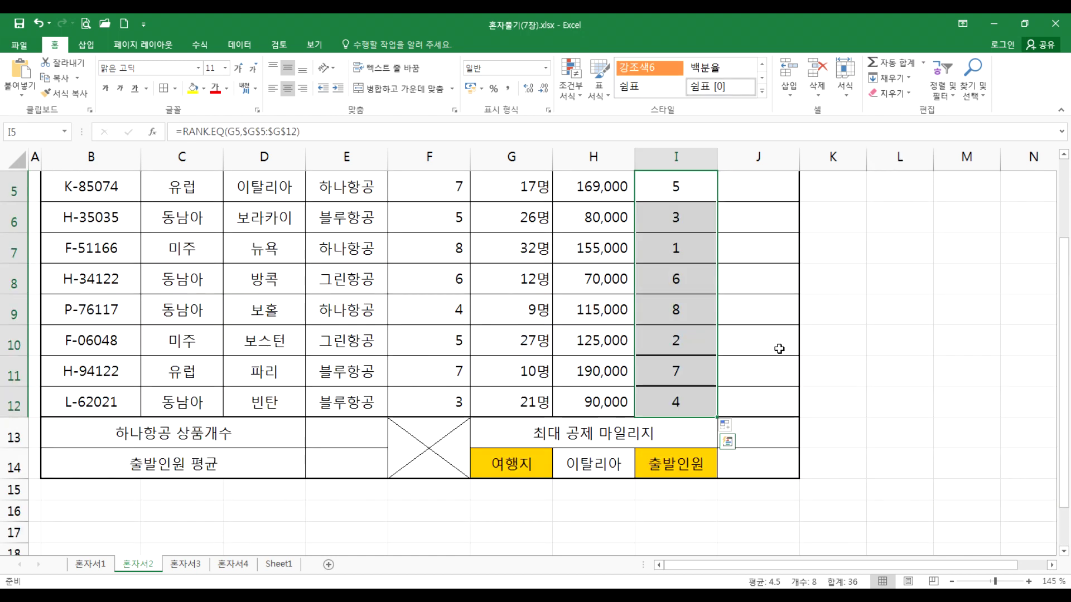
click(831, 368)
scroll(670, 299, up, 1)
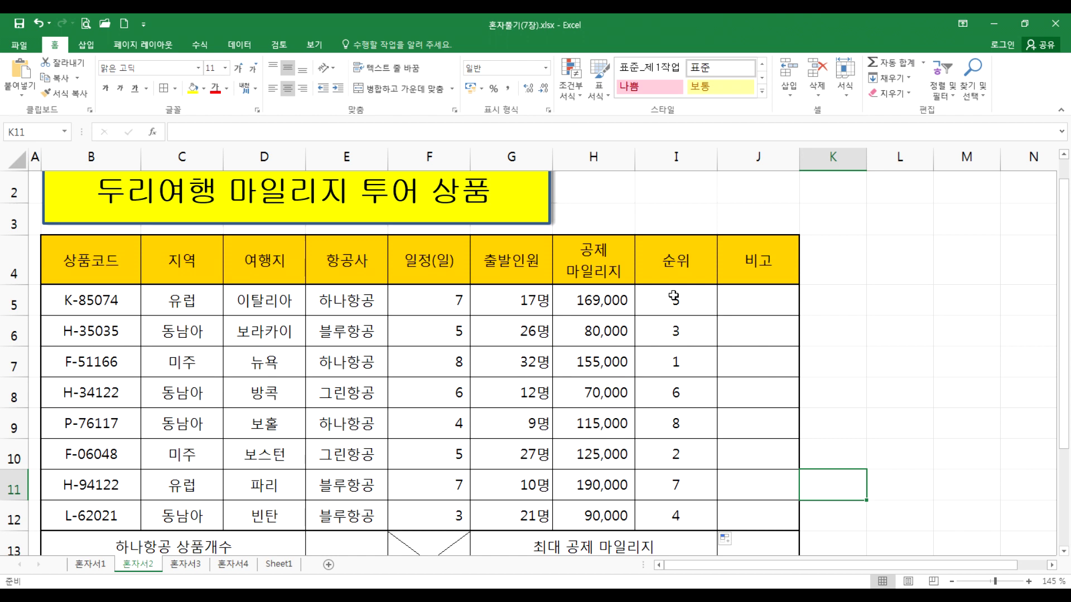
drag(674, 296, 673, 512)
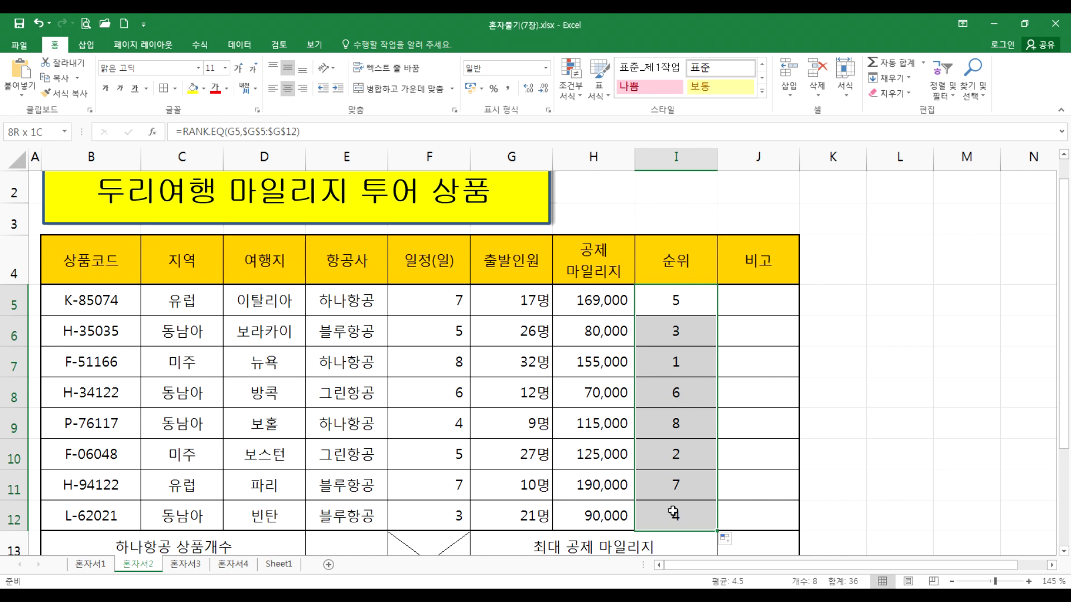
click(675, 307)
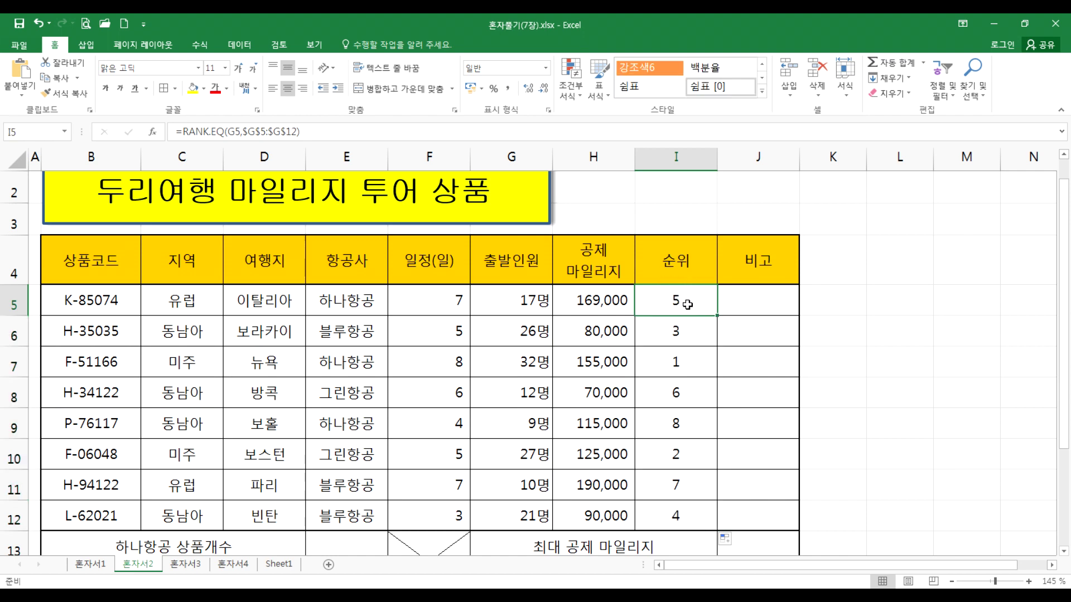
key(ctrl+z)
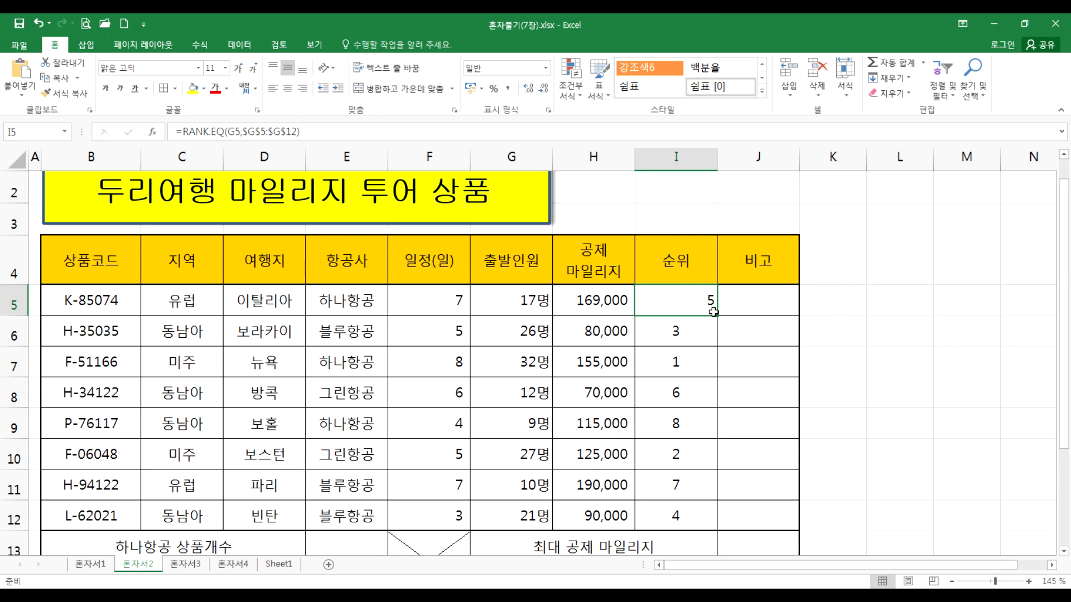
Refill the rank formula to I12 without formatting and center the rank in I5.
drag(713, 313, 693, 524)
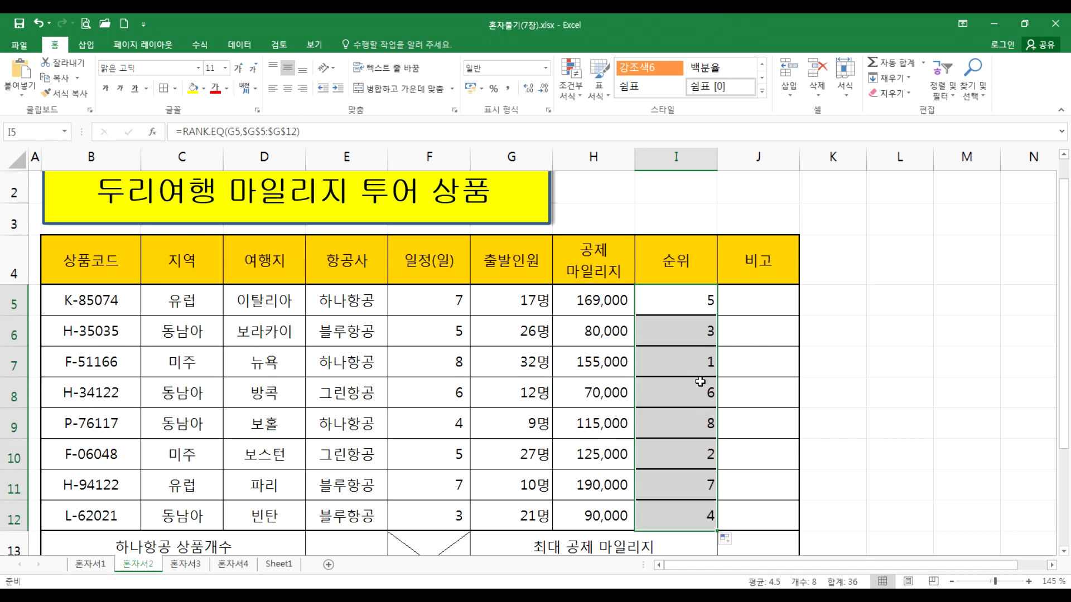
scroll(747, 449, down, 1)
click(726, 426)
click(731, 474)
scroll(662, 268, up, 1)
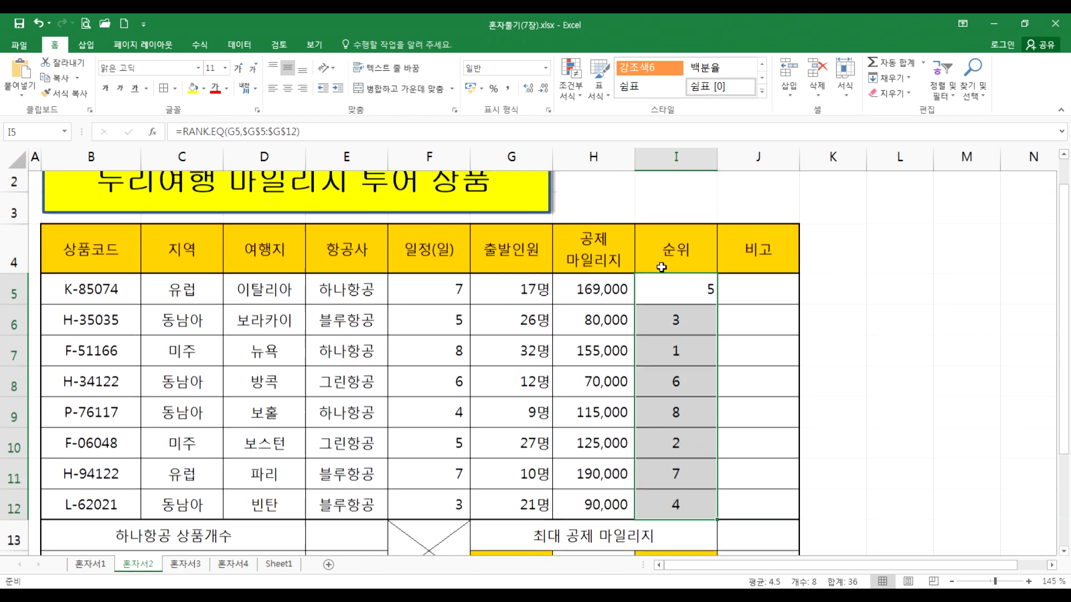
click(675, 299)
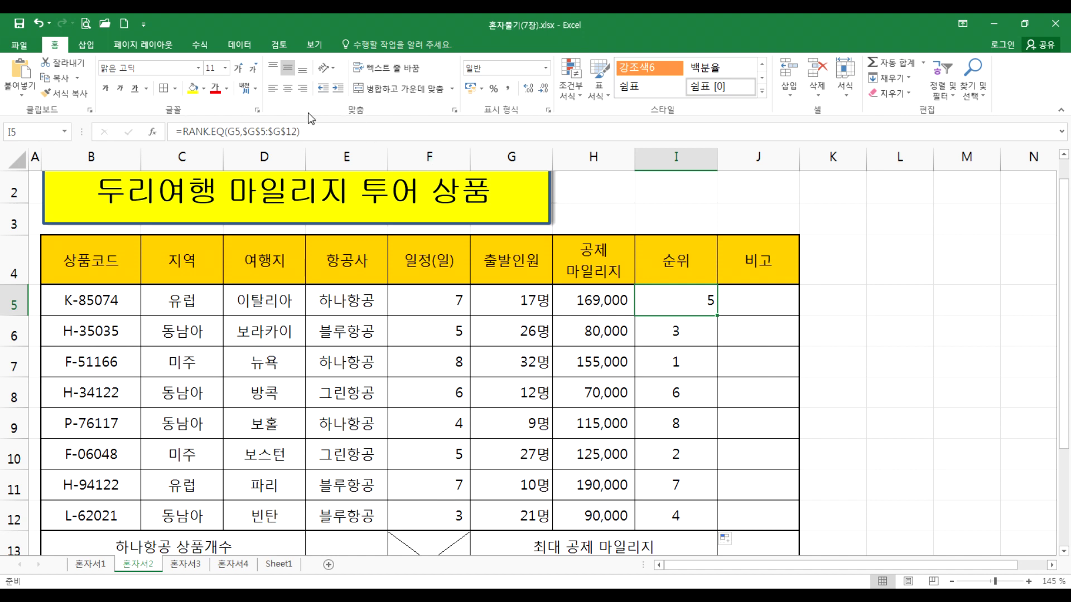
click(287, 88)
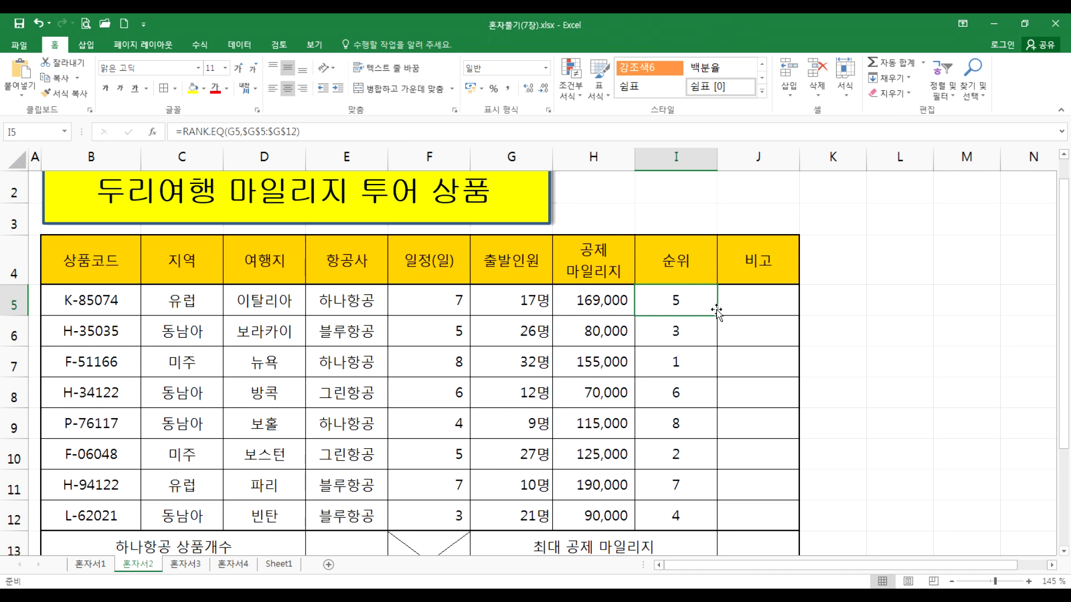
Begin an =IF(LEFT(B5,1)="F" formula in J5, then cancel it.
click(765, 303)
text(=)
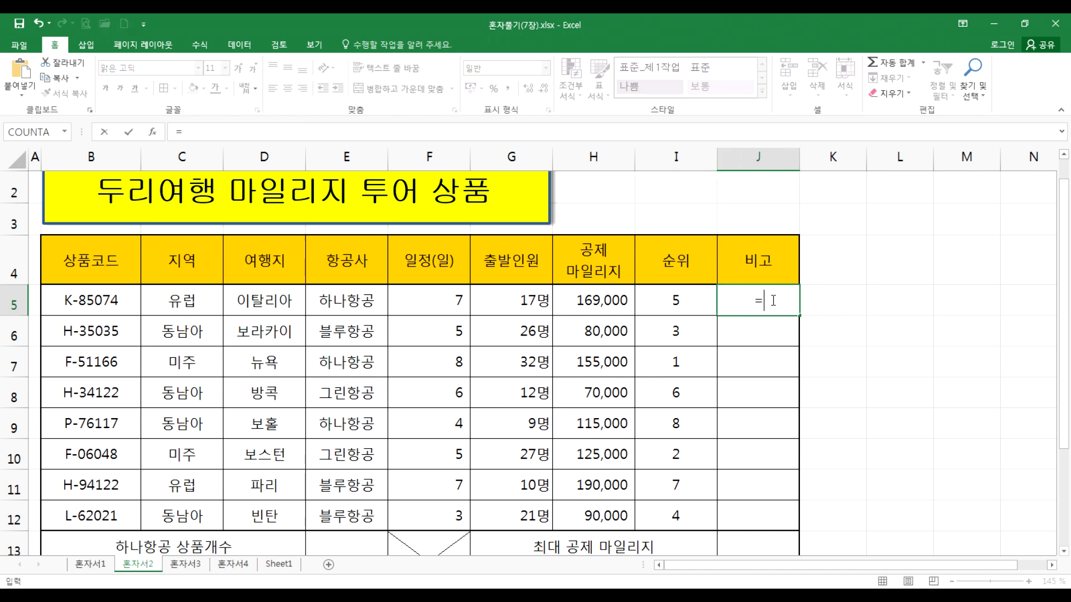
text(IF()
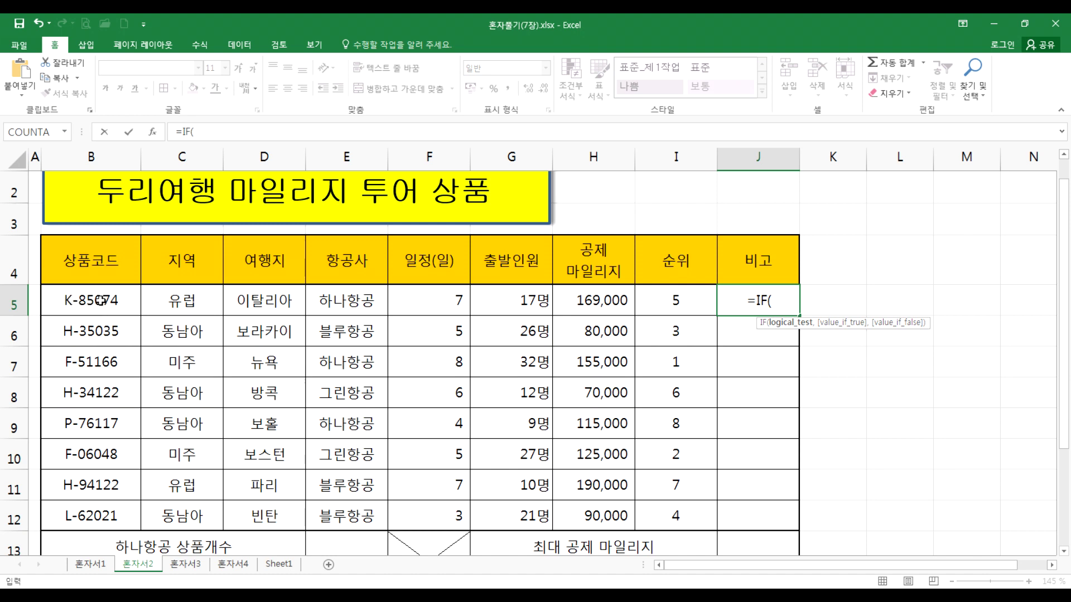
text(LEFT()
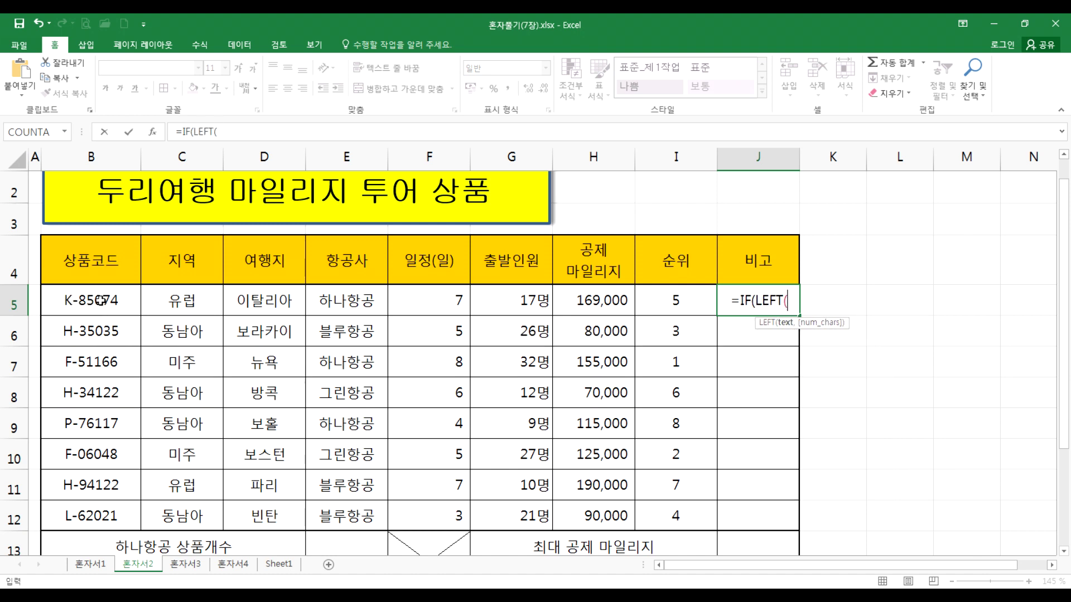
click(71, 302)
text(,1)="F")
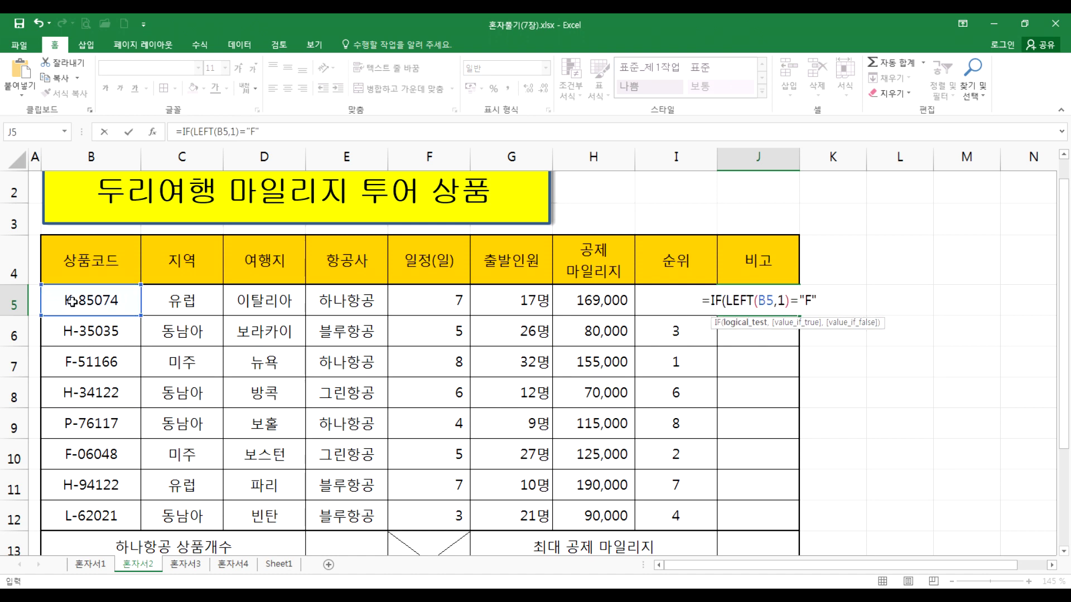
key(Escape)
Enter =IF(LEFT(B5,1)="F","자유여행","") in J5.
scroll(793, 349, up, 6)
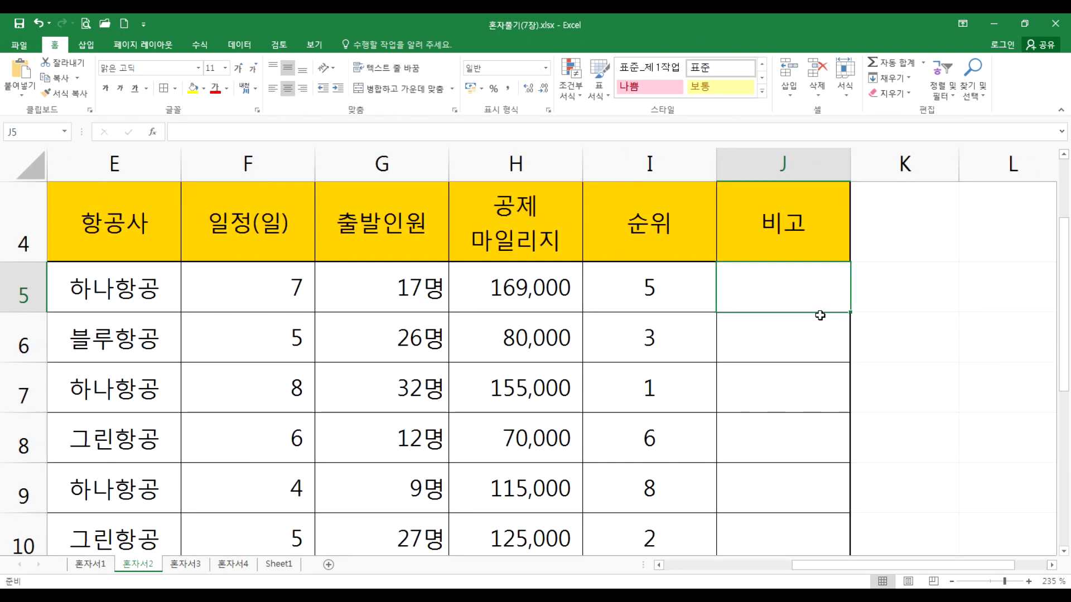
text(=I)
double_click(822, 322)
text(R)
key(BackSpace)
text(LEFT()
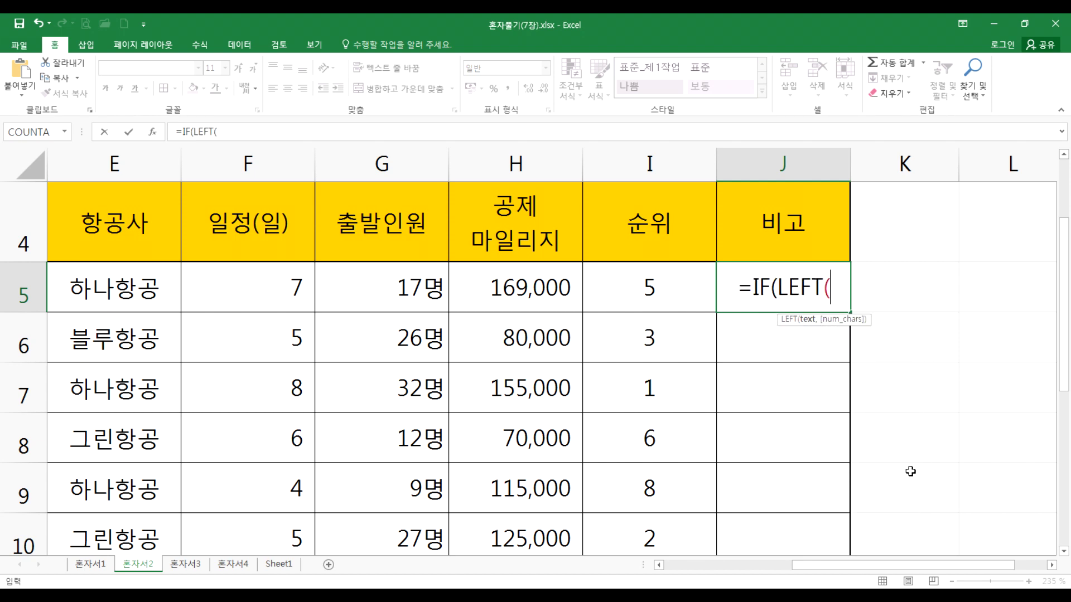
scroll(848, 564, left, 2)
click(131, 306)
text(,1)=)
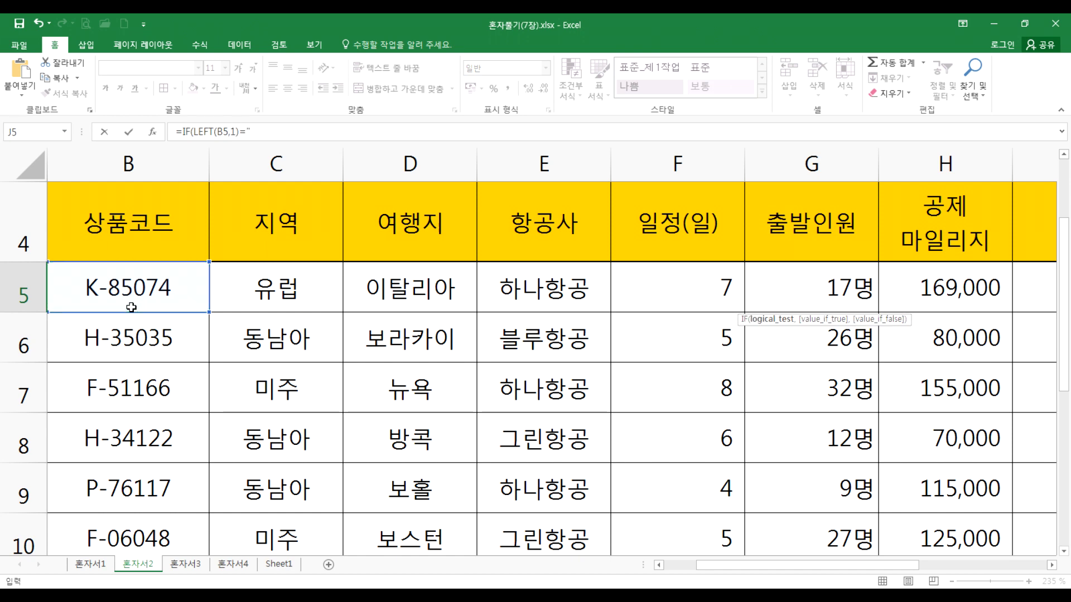
text("F")
scroll(968, 569, right, 2)
drag(968, 568, 1002, 561)
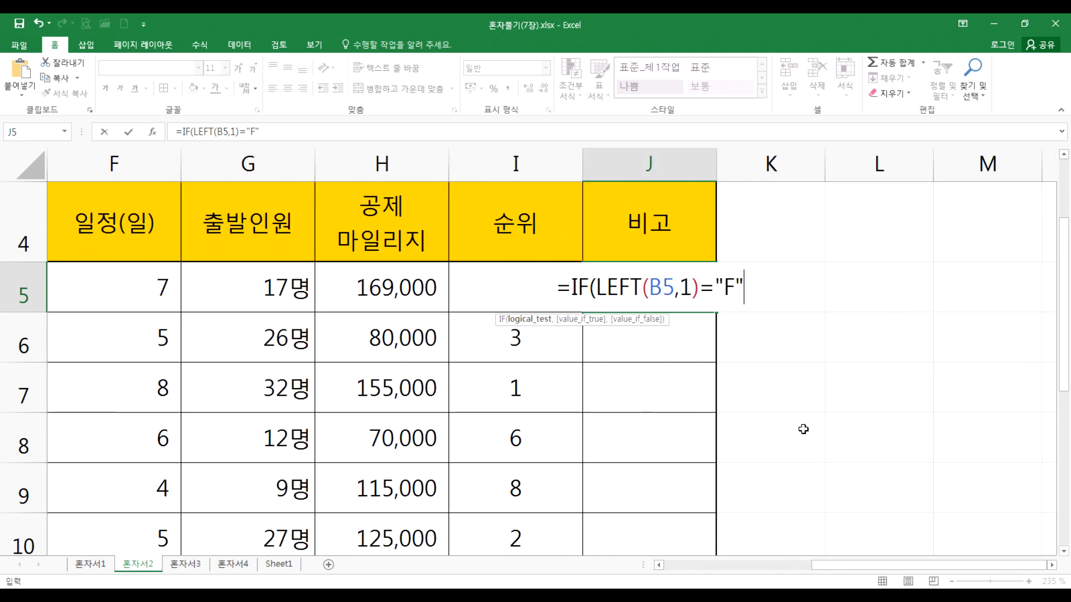
double_click(729, 287)
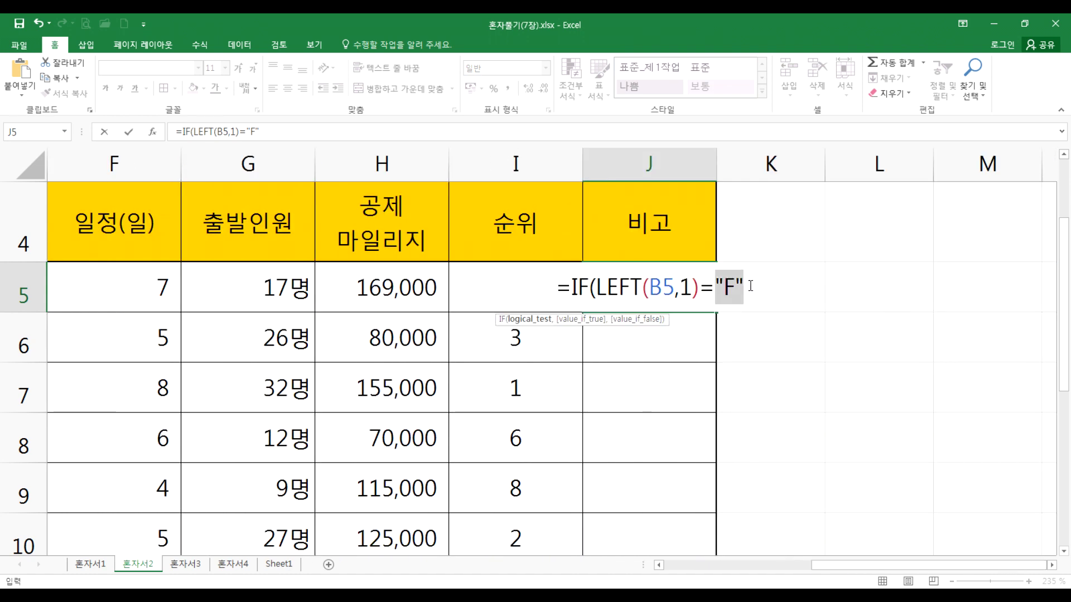
click(751, 286)
text(,"자유영)
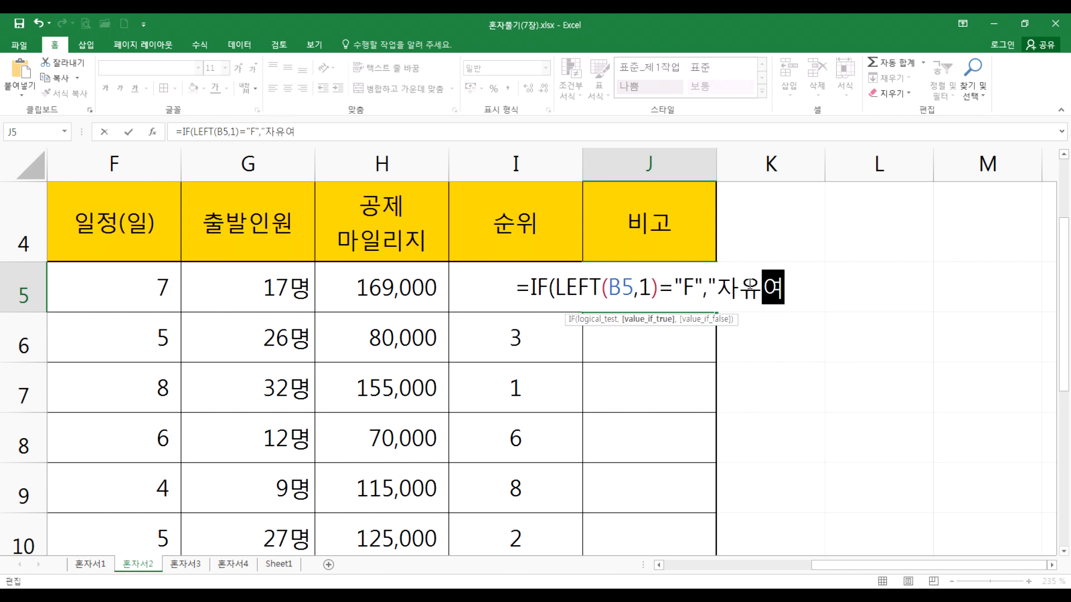
text(행",)
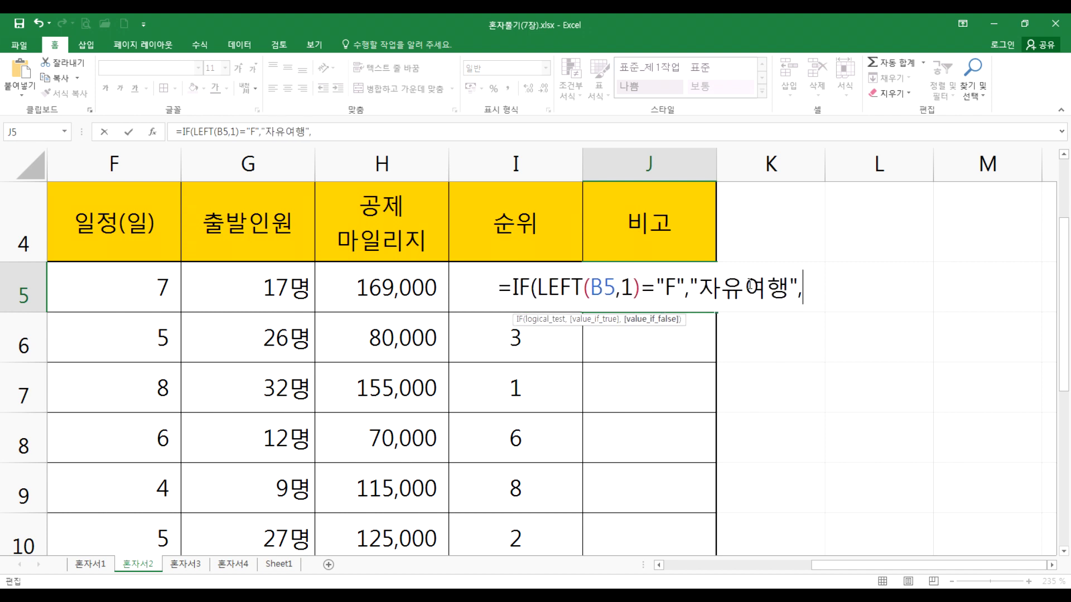
text("")
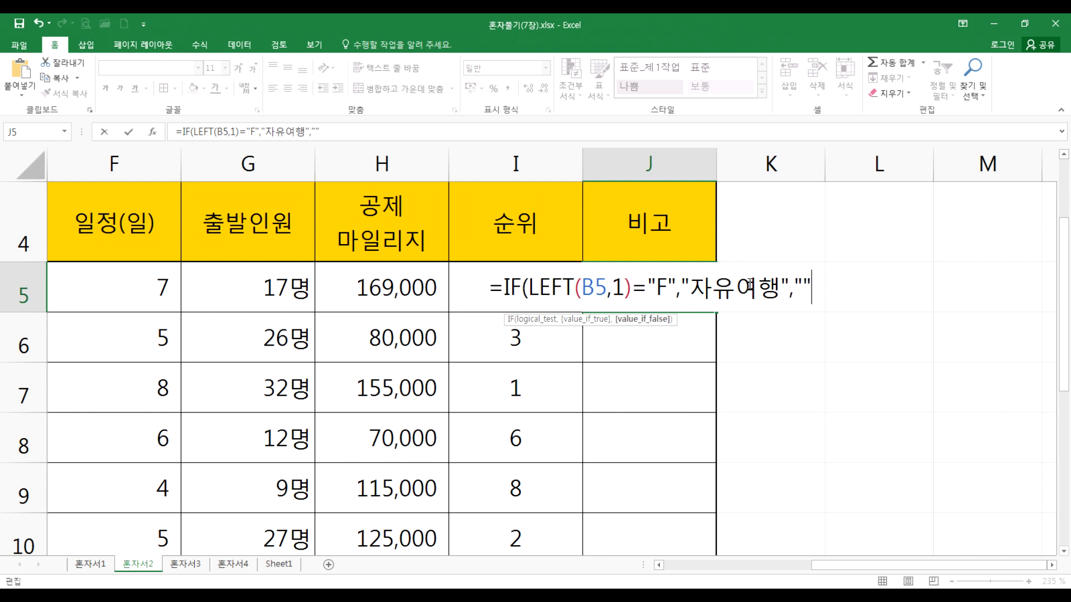
text())
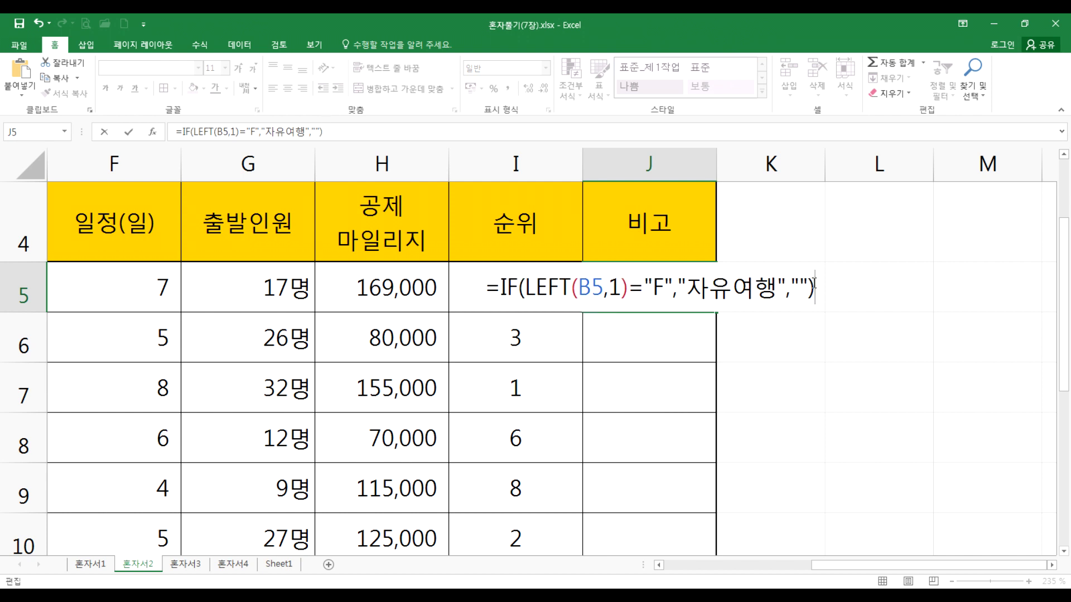
key(Return)
Fill the IF formula down to J12 without formatting and select its formula text.
click(643, 297)
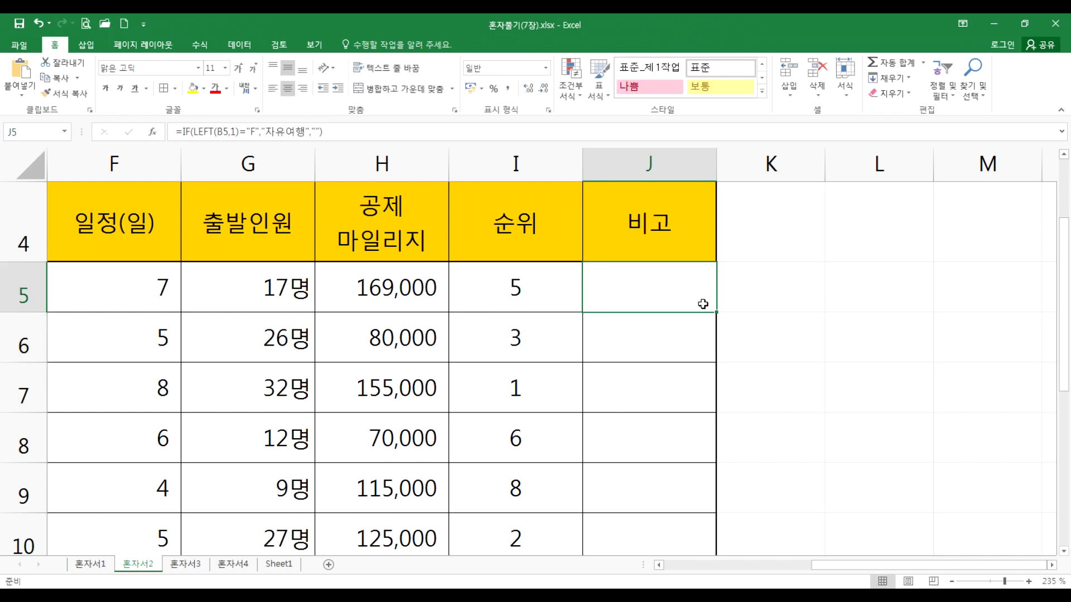
drag(716, 312, 708, 473)
scroll(699, 442, down, 2)
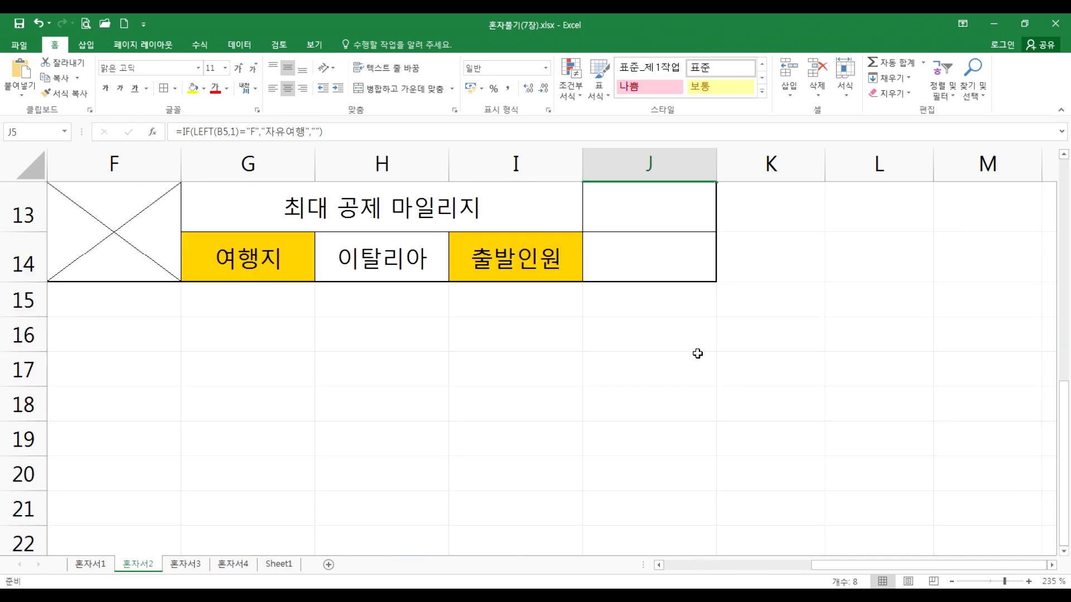
scroll(695, 354, up, 1)
click(725, 341)
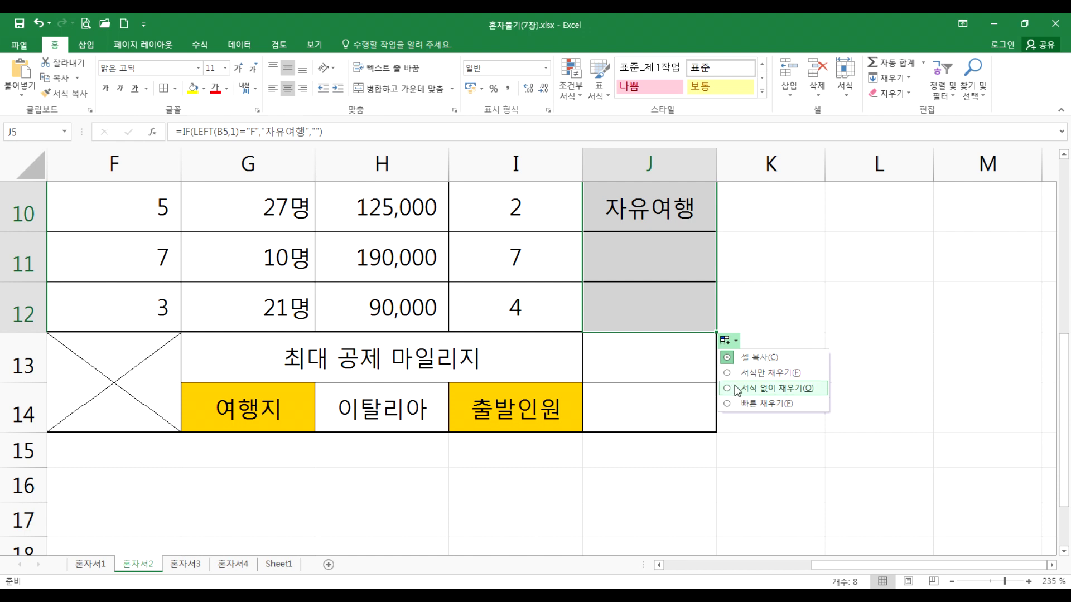
click(738, 388)
scroll(710, 384, up, 3)
double_click(623, 428)
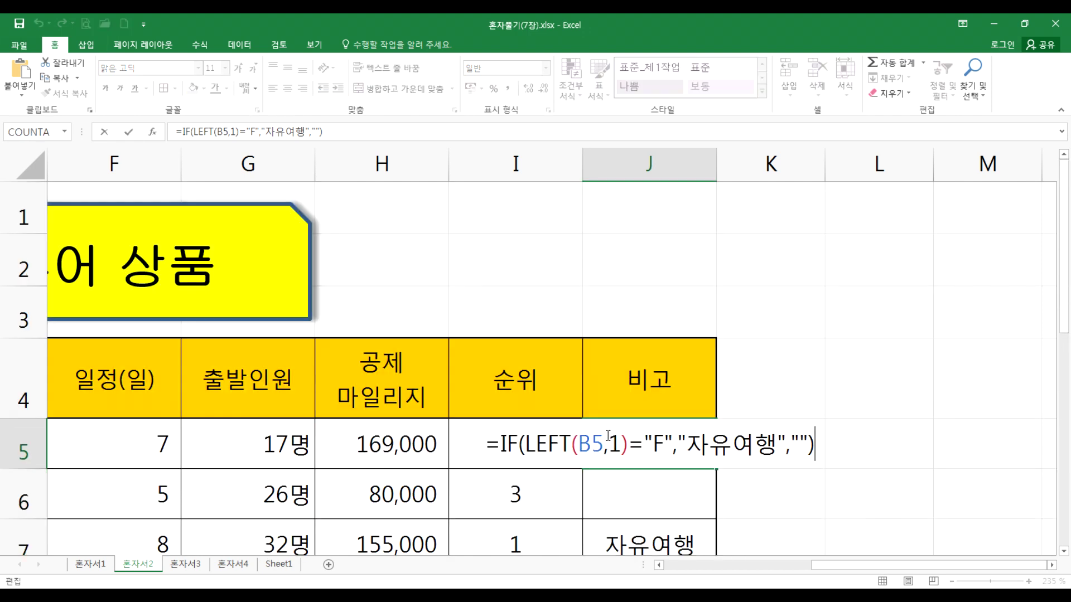
drag(491, 445, 894, 445)
key(ctrl+c)
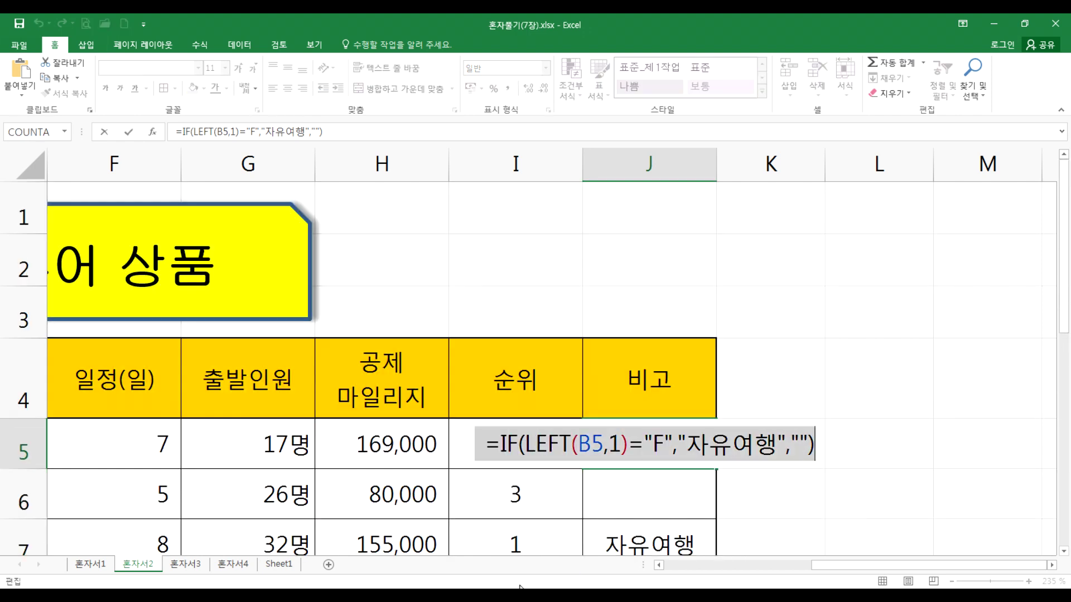
Paste the IF formula into the Notepad notes and add spaces after its commas.
key(Return)
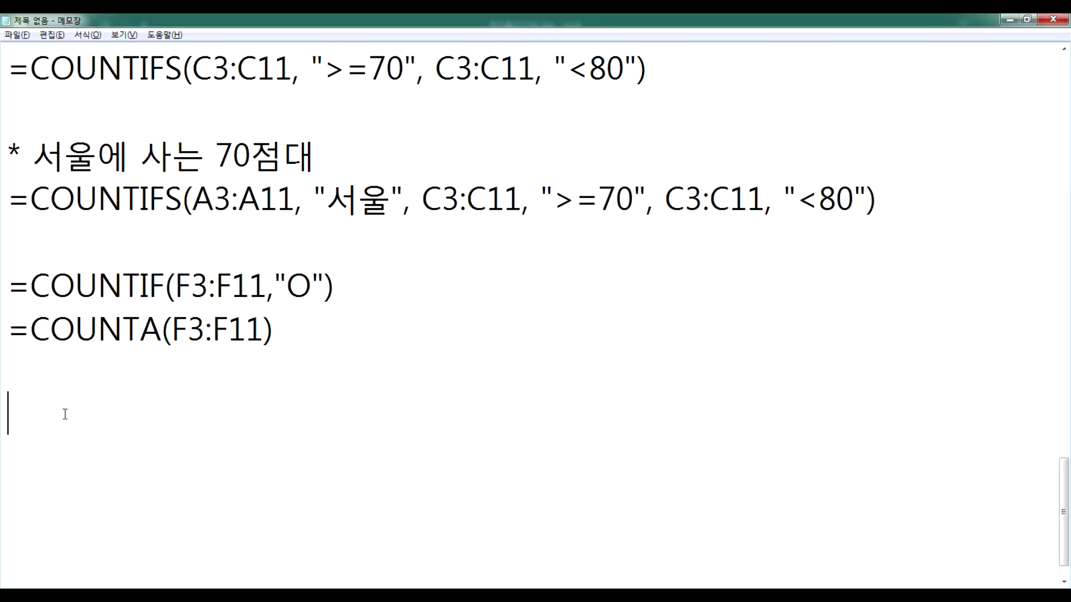
key(ctrl+v)
click(283, 415)
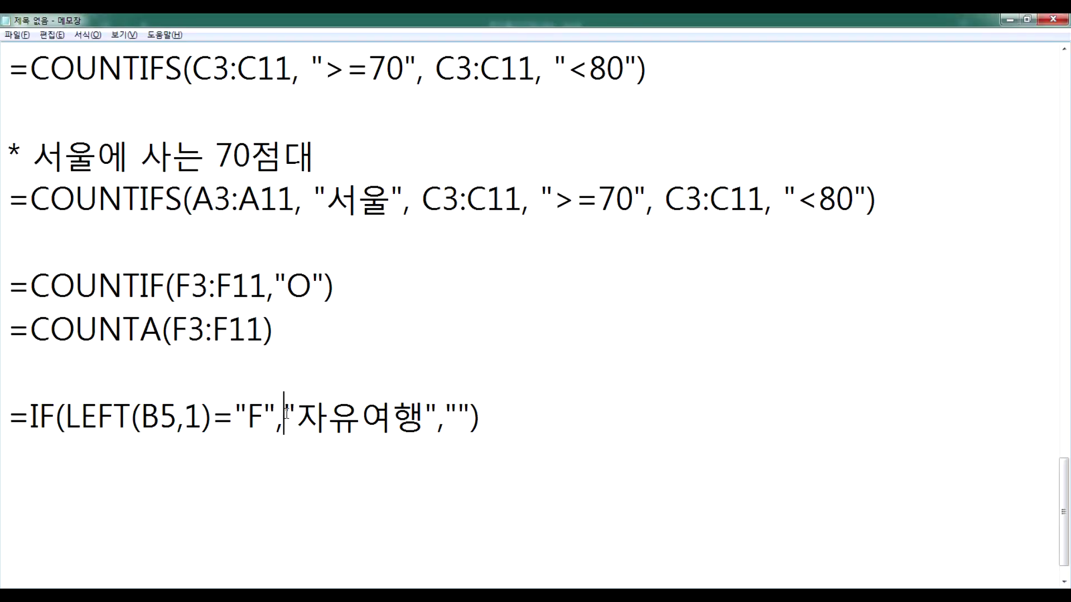
click(455, 416)
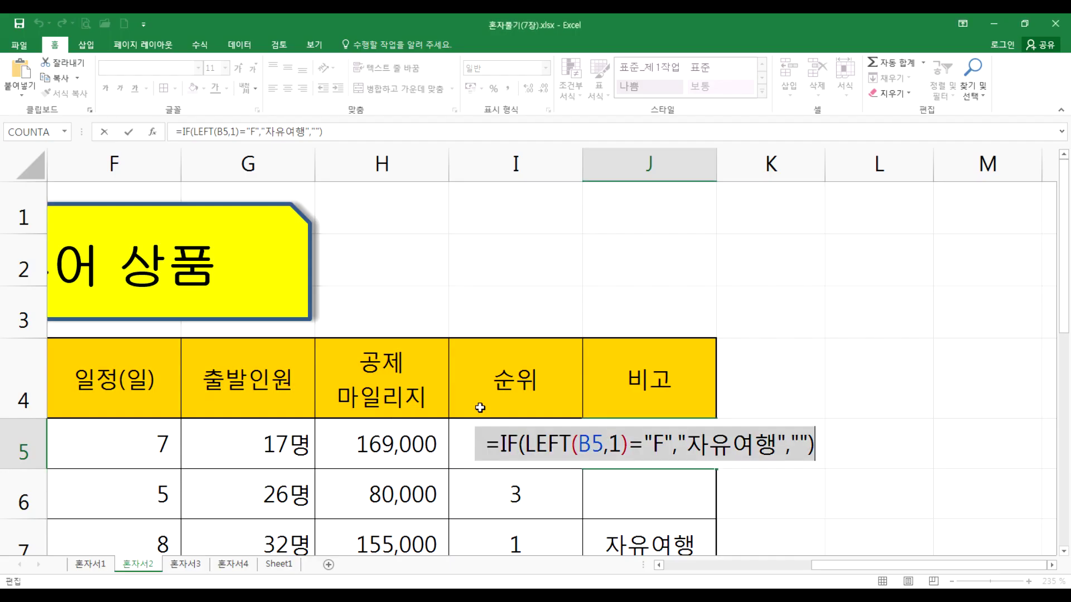
Copy I5's RANK.EQ formula and paste it on a line above the IF formula.
key(Escape)
key(F2)
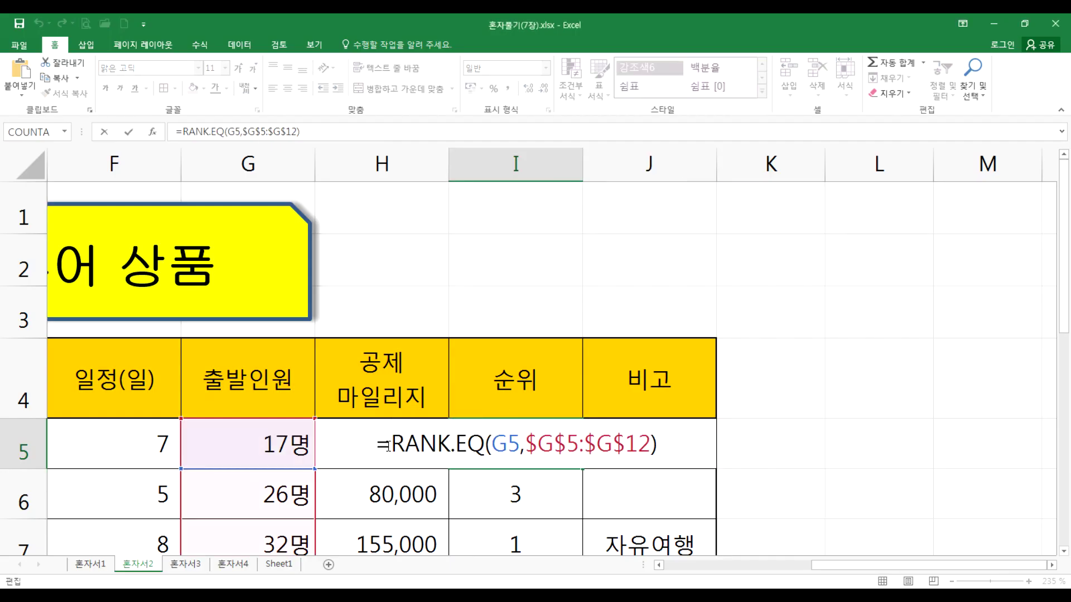
drag(375, 444, 681, 438)
key(ctrl+c)
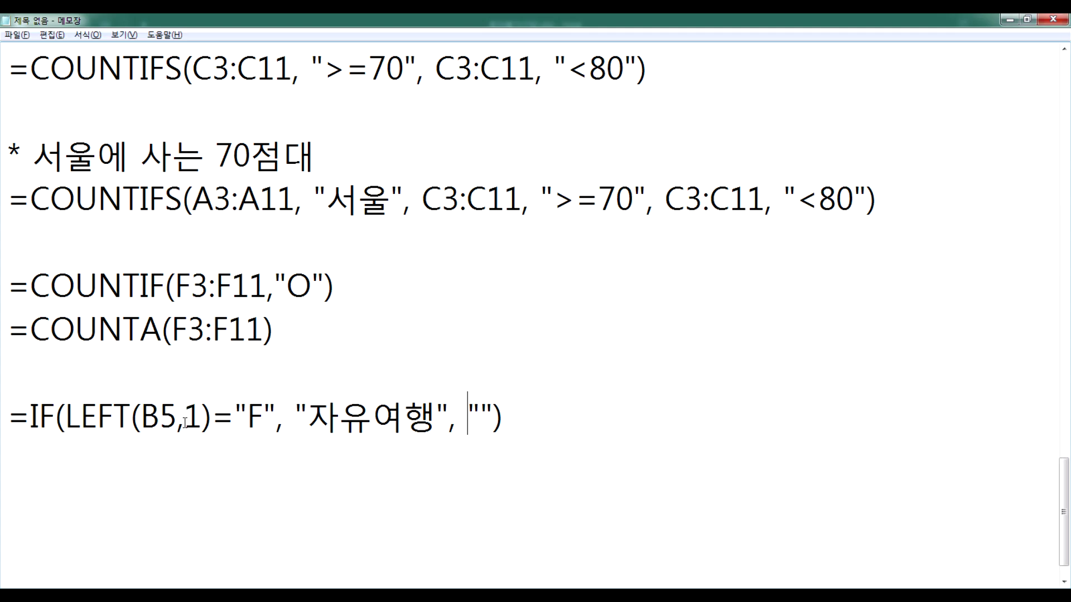
click(16, 400)
key(Return)
key(Up)
key(ctrl+v)
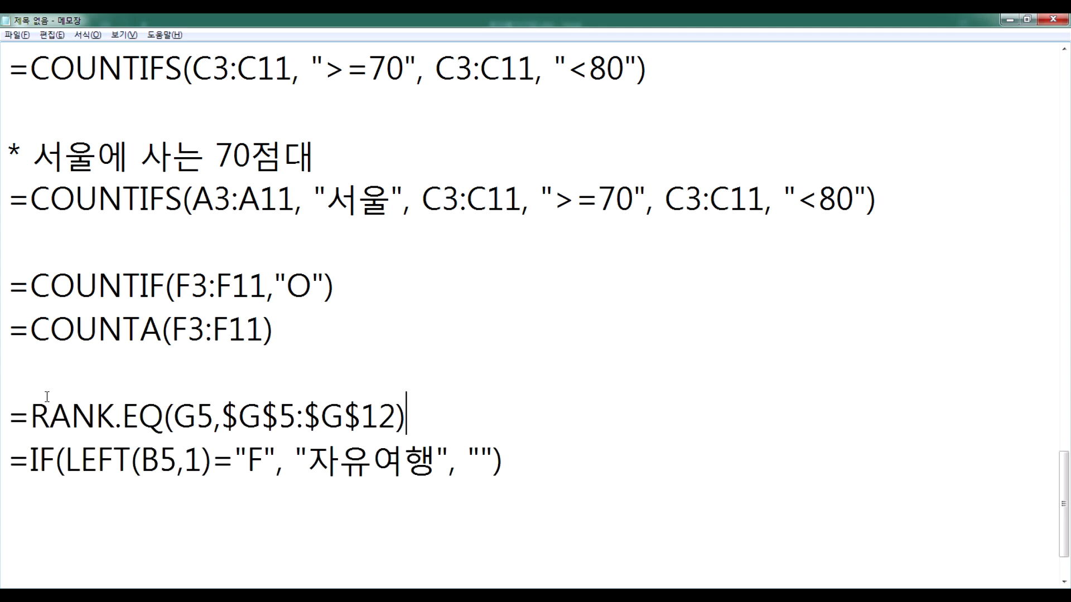
Space the RANK.EQ arguments as =RANK.EQ(G5, $G$5:$G$12), dropping a trial order argument.
click(223, 415)
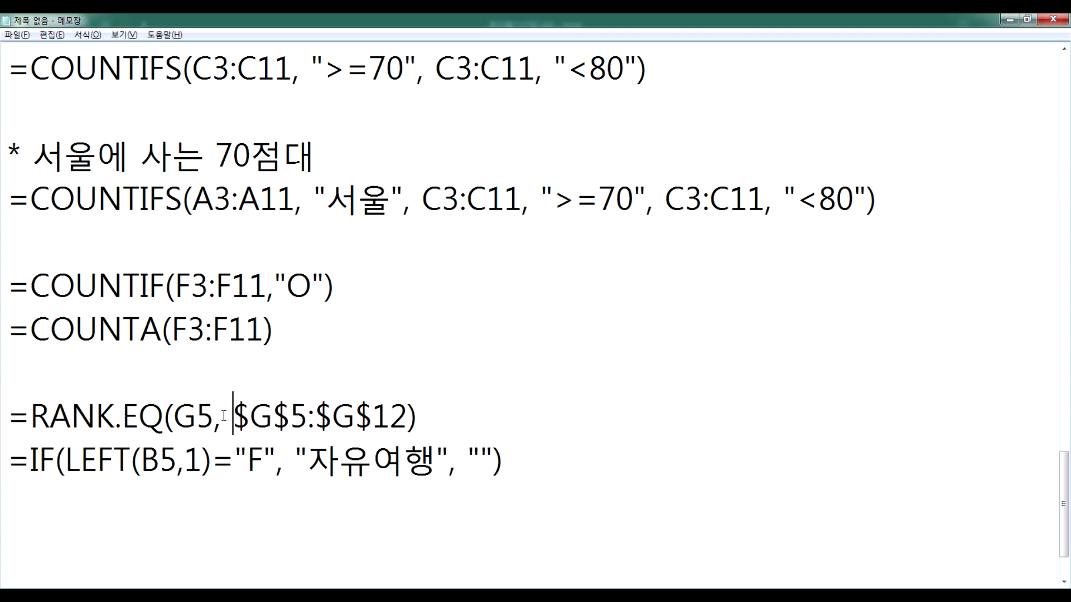
click(408, 425)
text(, 0)
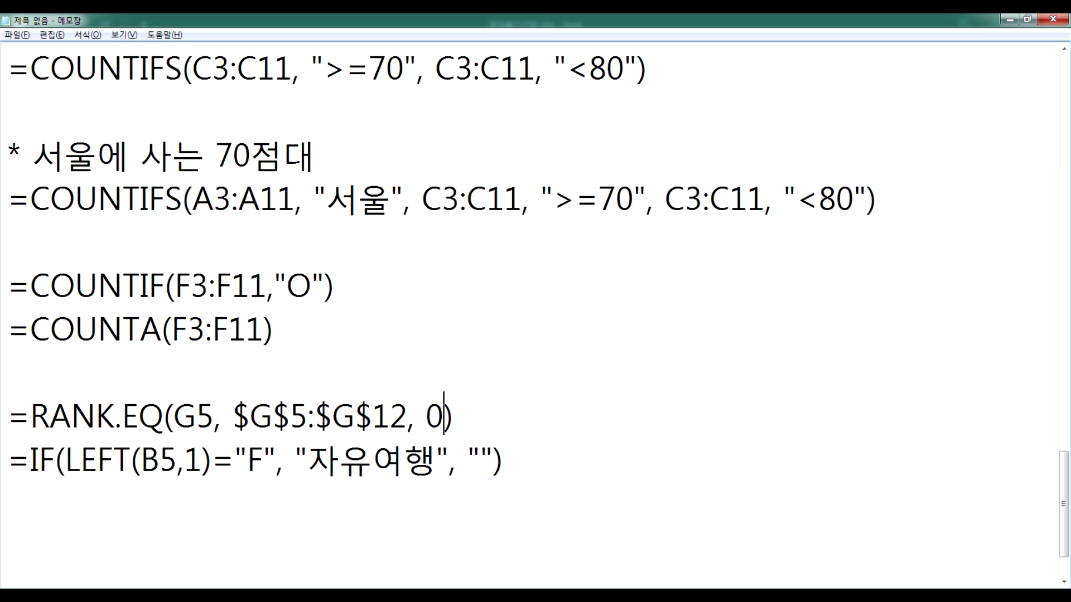
key(BackSpace)
key(BackSpace)
key(BackSpace)
Add blank lines below the formulas and return to Excel, closing I5's edit.
click(502, 500)
scroll(506, 512, down, 1)
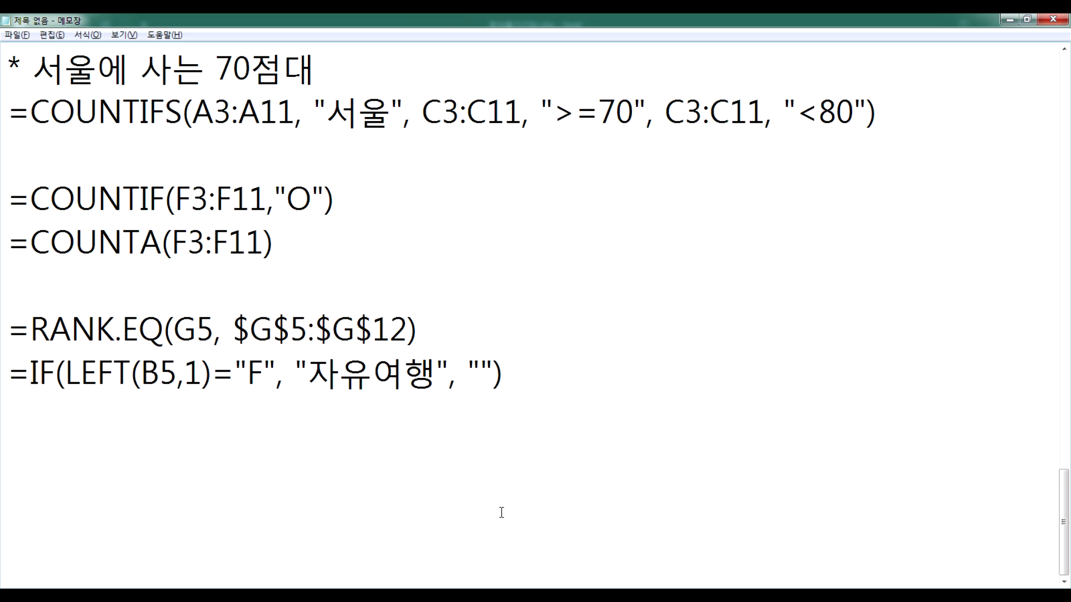
key(Return)
key(Return)
scroll(479, 518, down, 1)
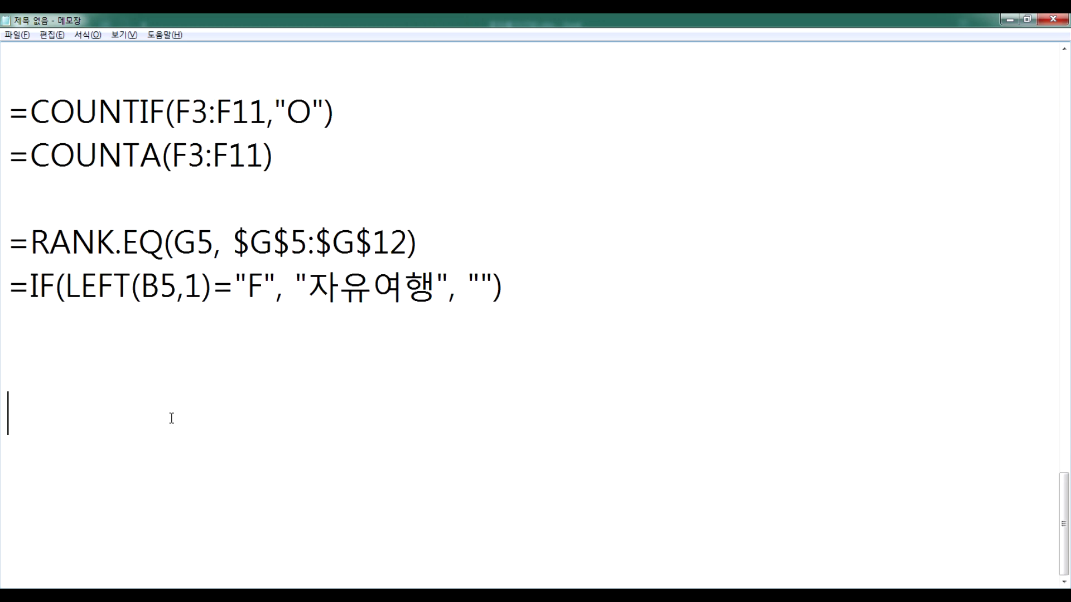
click(41, 325)
key(alt+Tab)
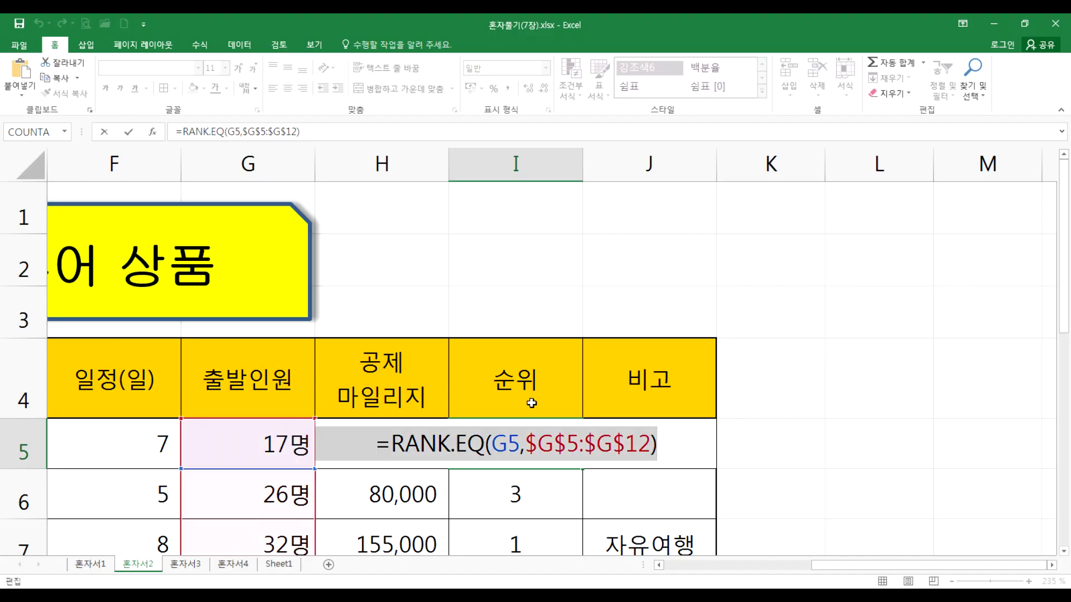
key(Return)
Start =COUNTIF(E5:E12, in cell E13 for the 하나항공 product count.
key(Home)
scroll(513, 414, down, 3)
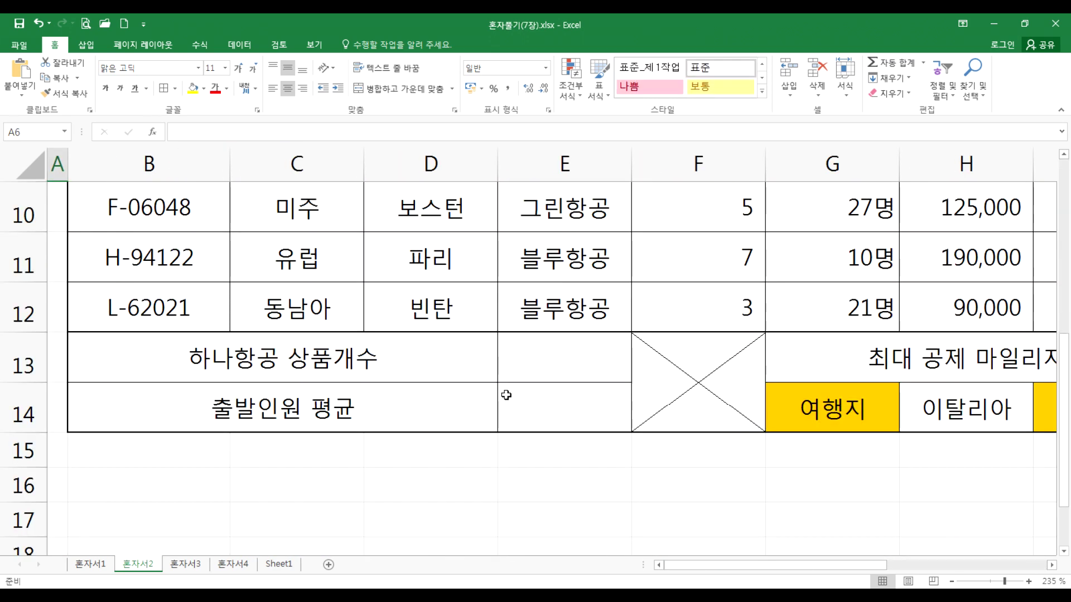
click(523, 355)
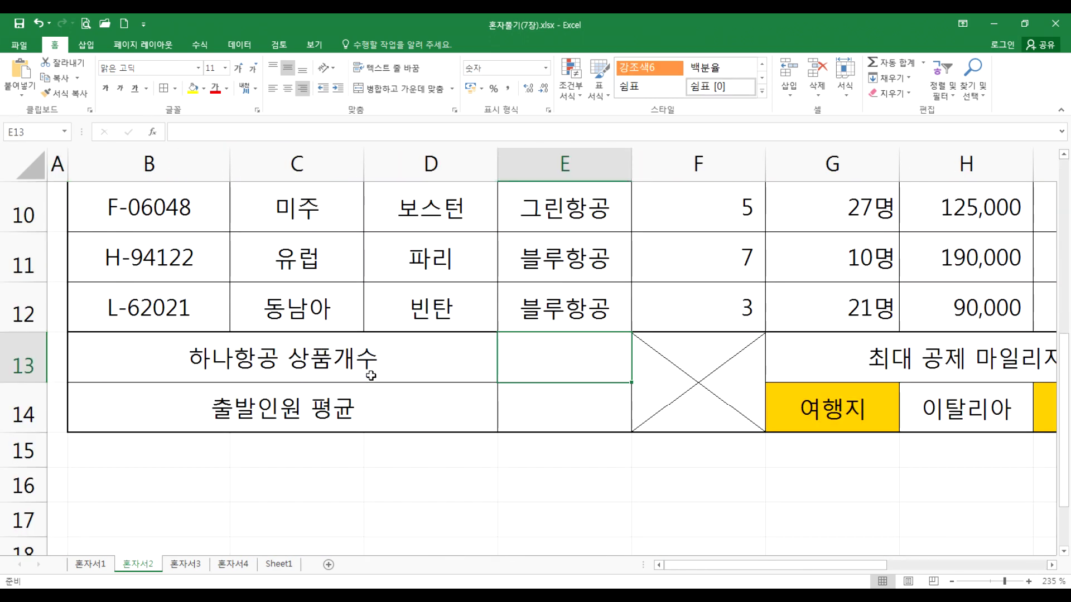
ctrl+scroll(435, 401, down, 1)
scroll(487, 394, up, 1)
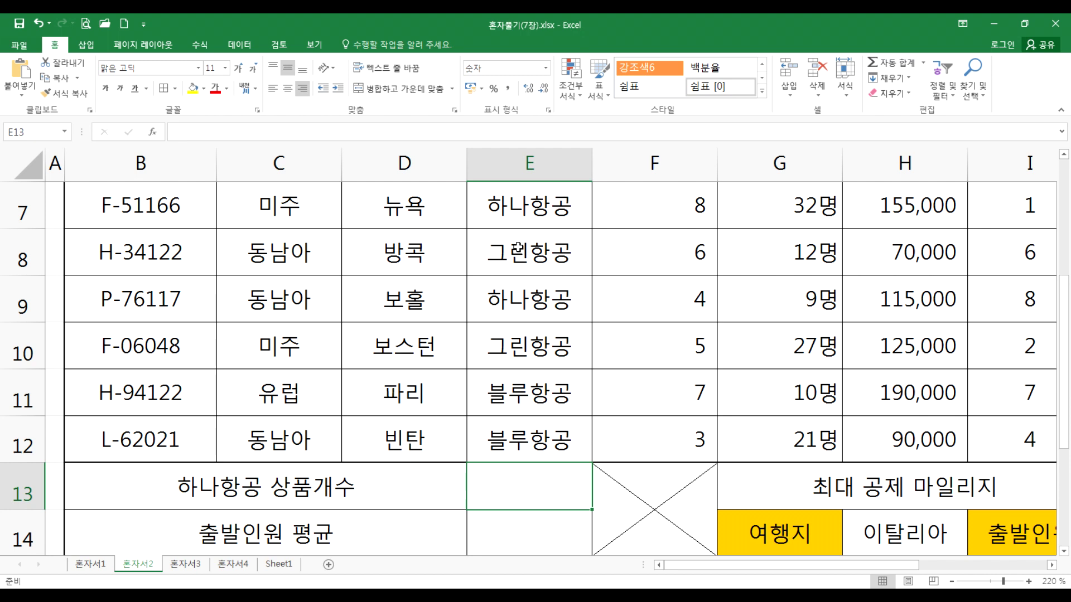
scroll(501, 415, down, 1)
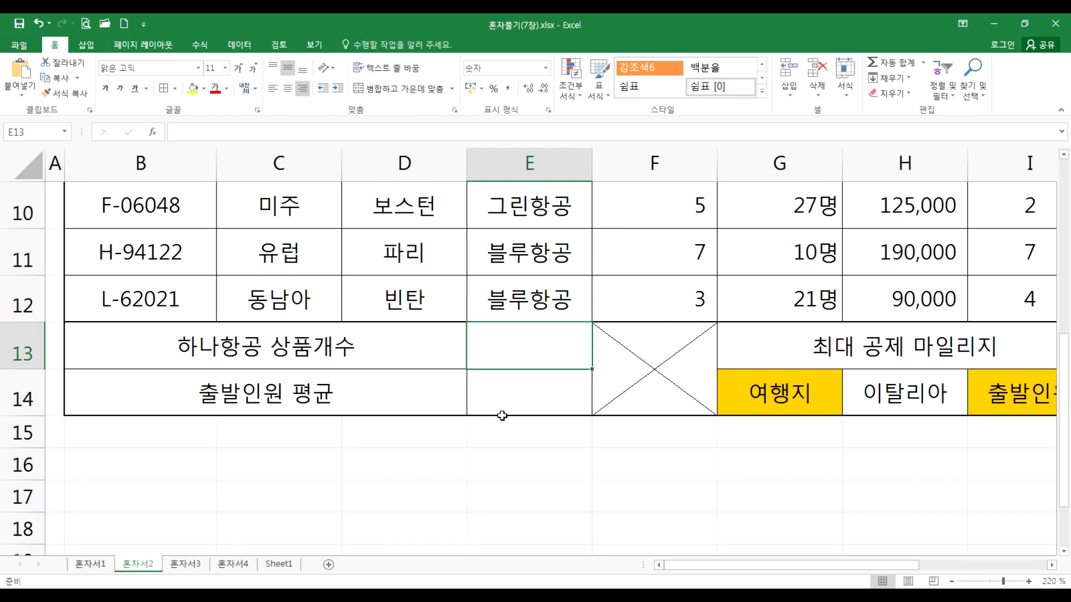
text(=countif()
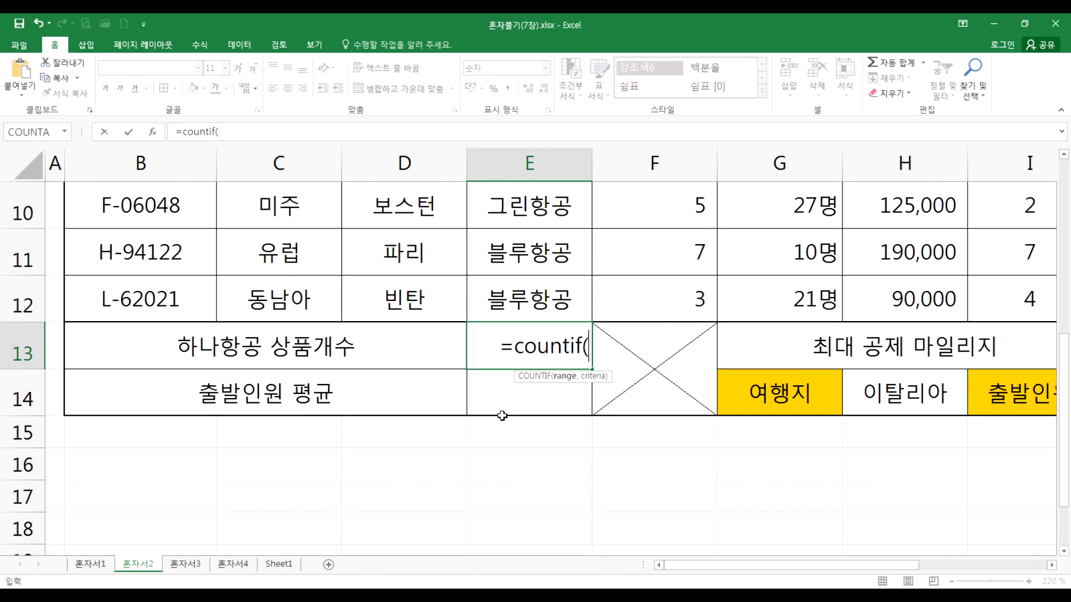
scroll(530, 435, up, 2)
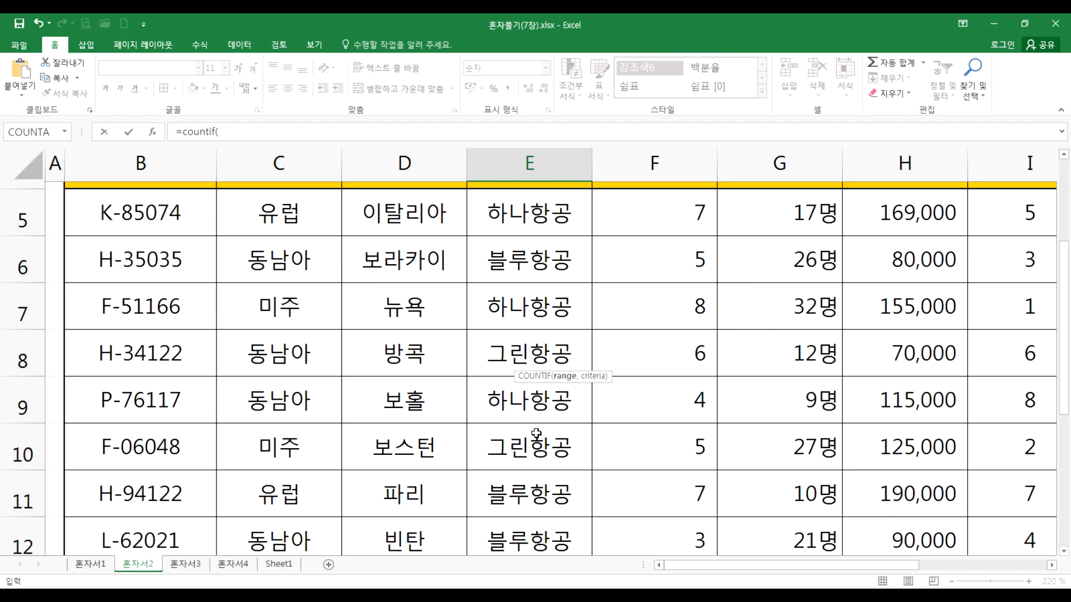
drag(502, 284, 513, 402)
text(,)
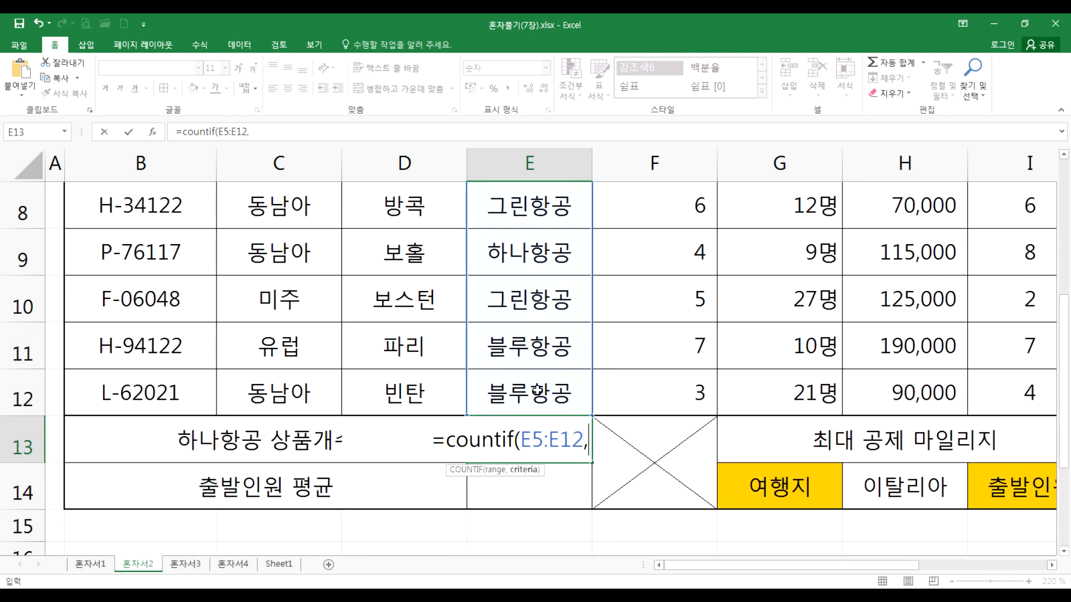
Set the COUNTIF criterion to "하나항공" and commit the formula.
click(495, 255)
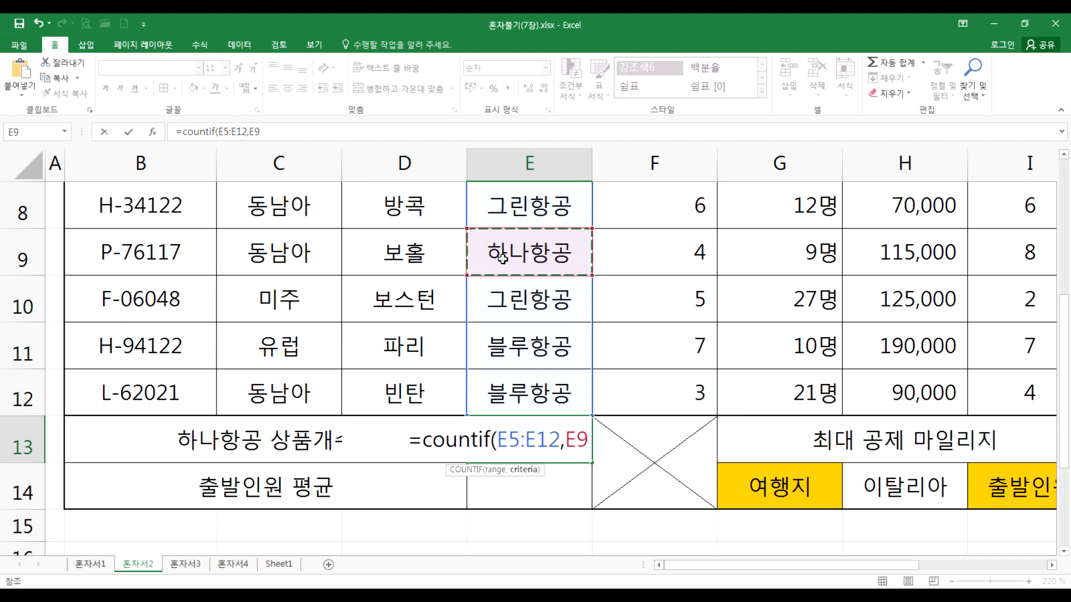
drag(565, 441, 594, 442)
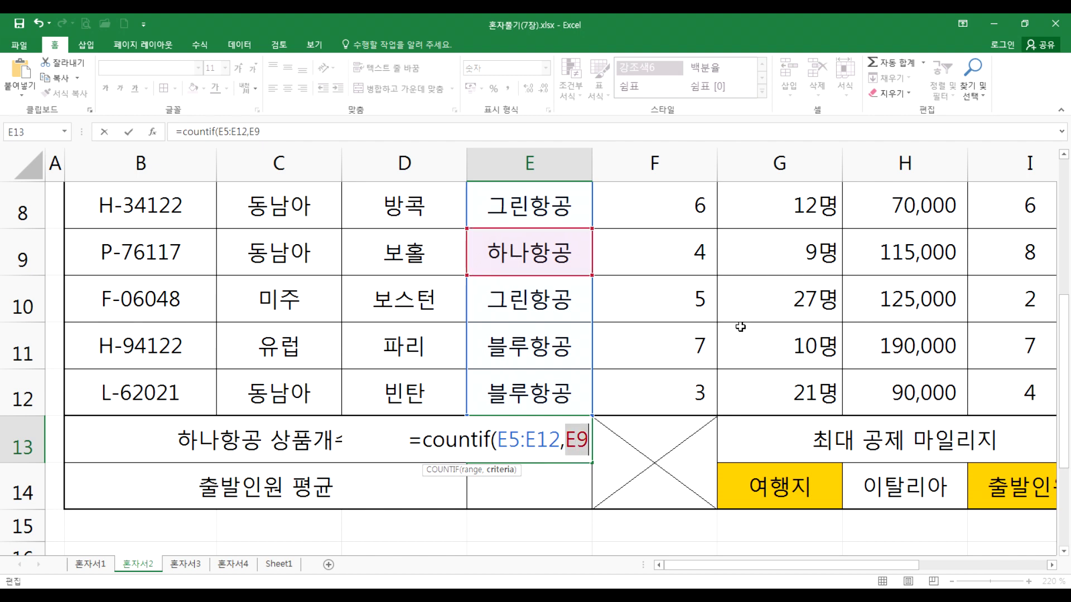
text("하낳)
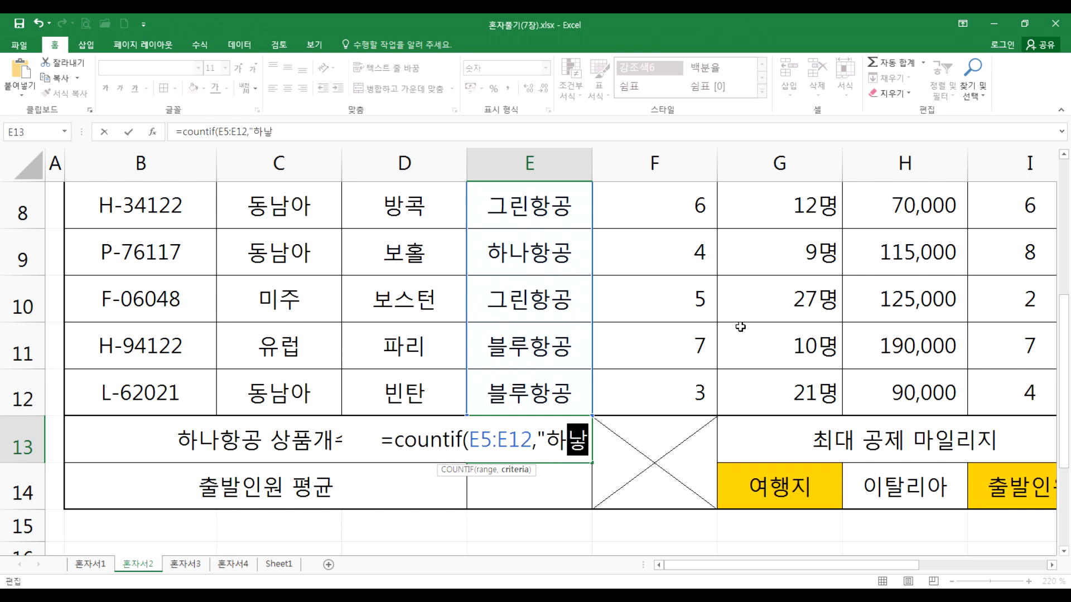
text(항공")
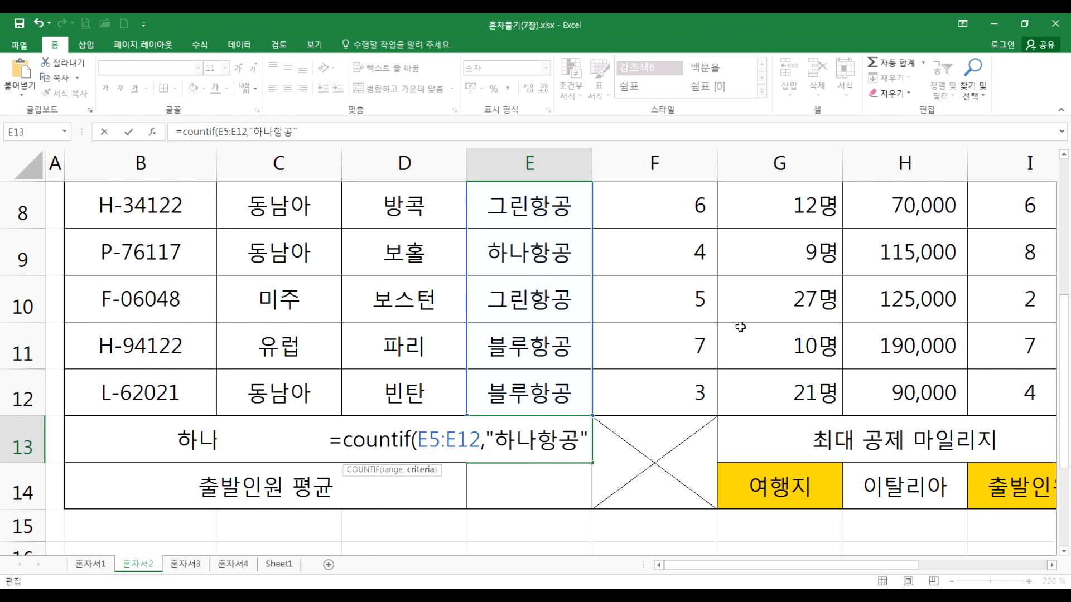
key(Return)
key(Up)
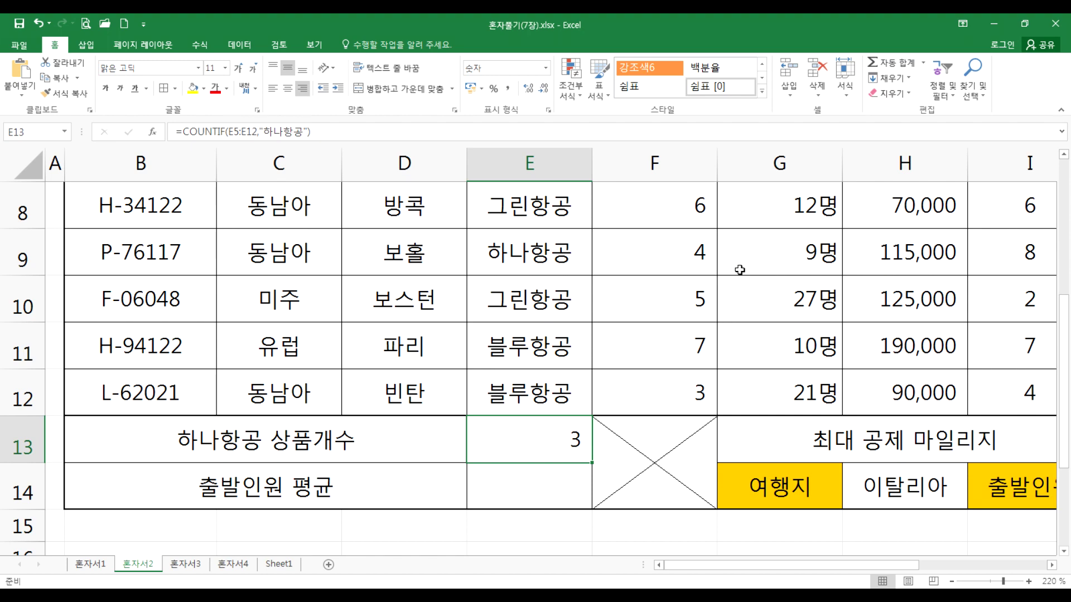
scroll(781, 286, up, 2)
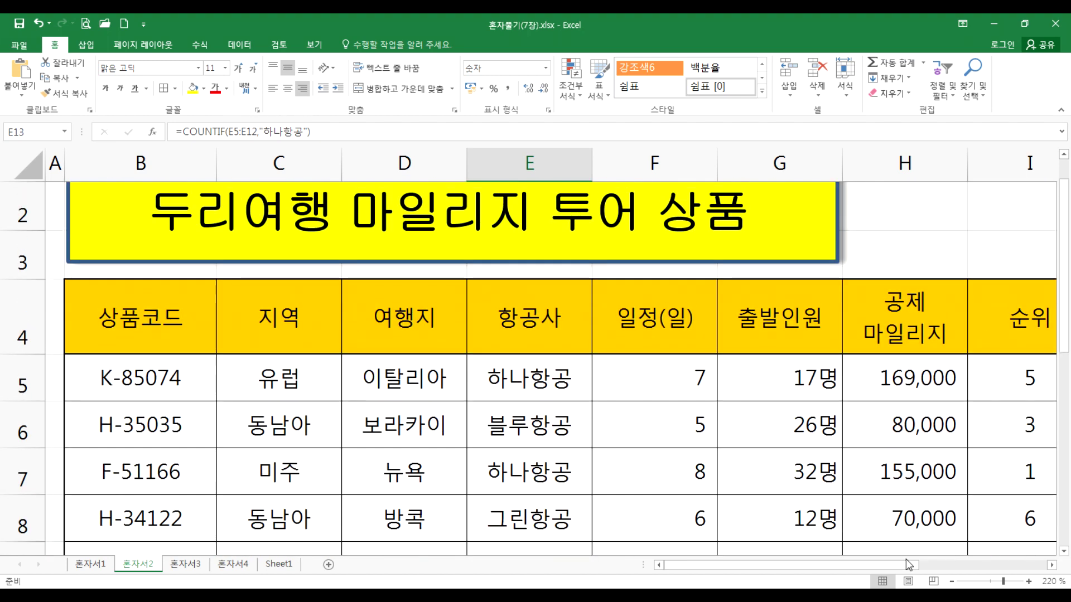
Try giving I5 a custom number format with the suffix 위.
scroll(909, 565, right, 4)
scroll(808, 418, down, 1)
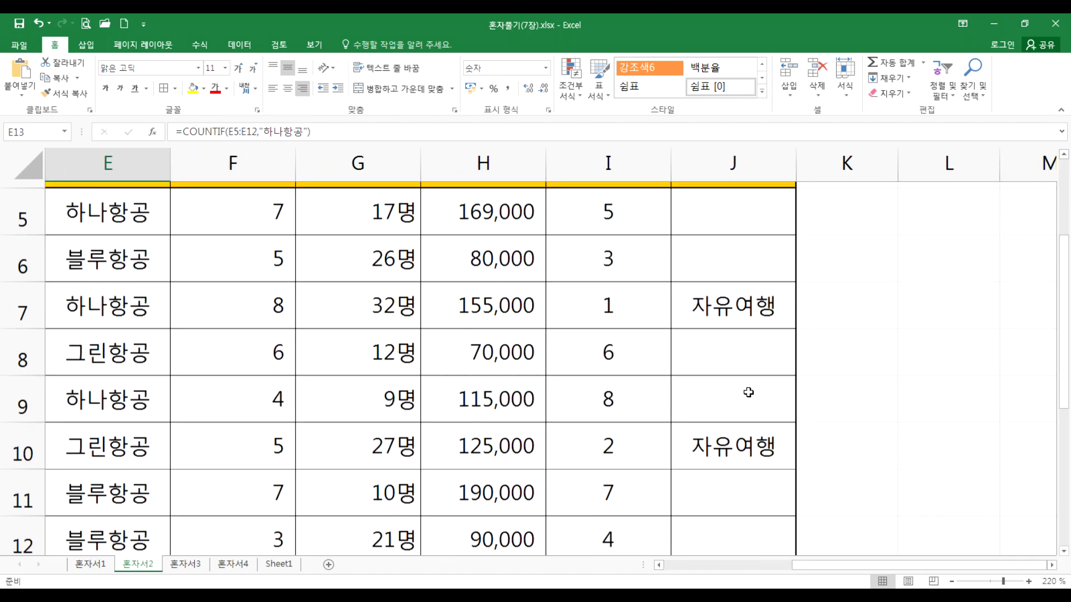
click(641, 223)
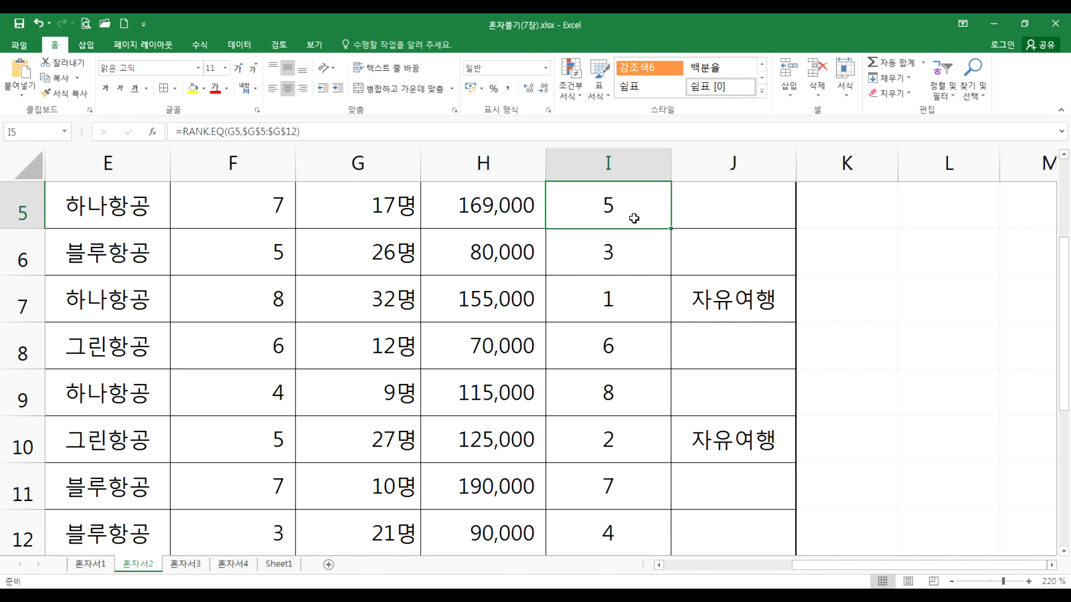
key(ctrl+1)
click(429, 254)
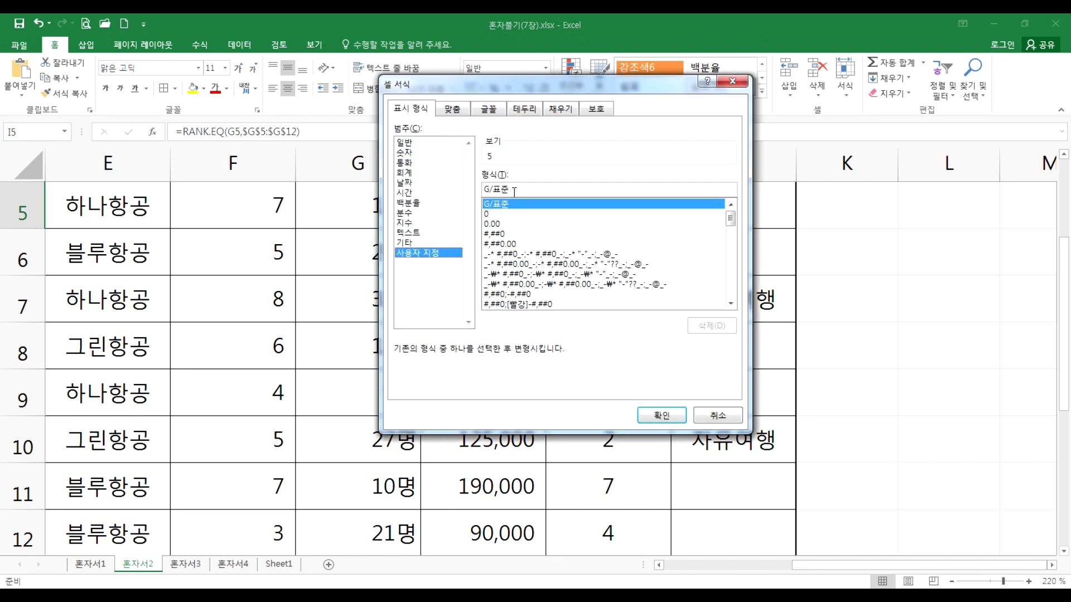
text(위)
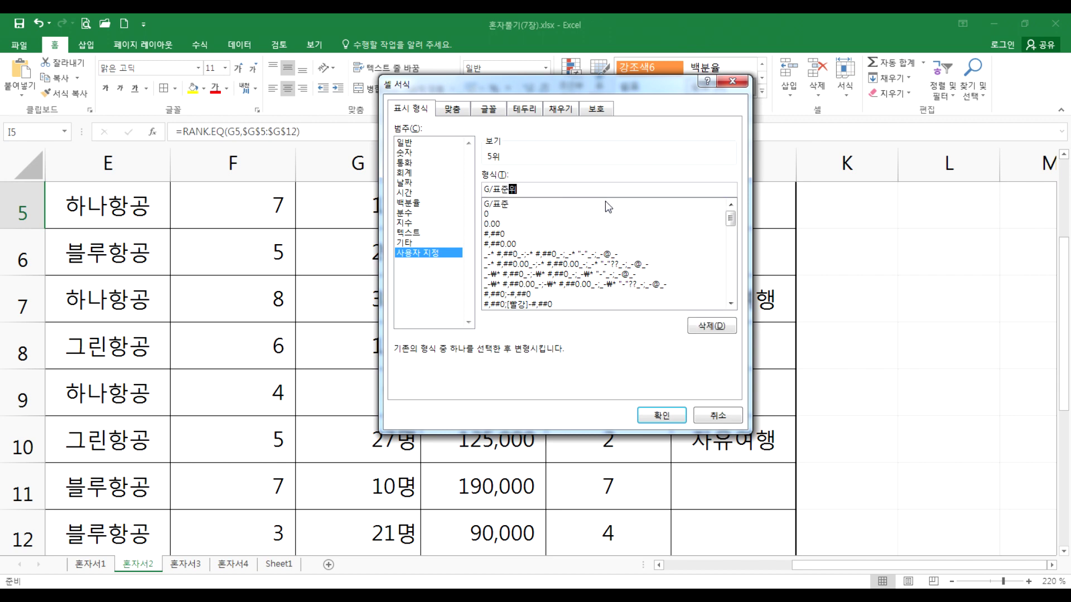
key(Return)
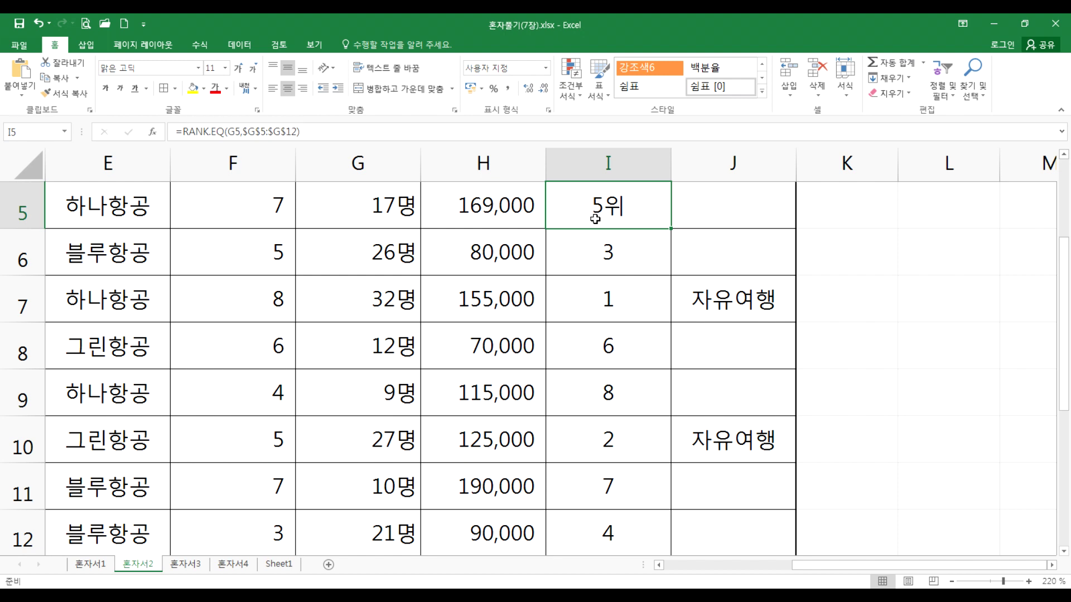
Append &"위" to I5's RANK.EQ formula so the rank reads 5위.
drag(607, 236, 619, 533)
double_click(645, 206)
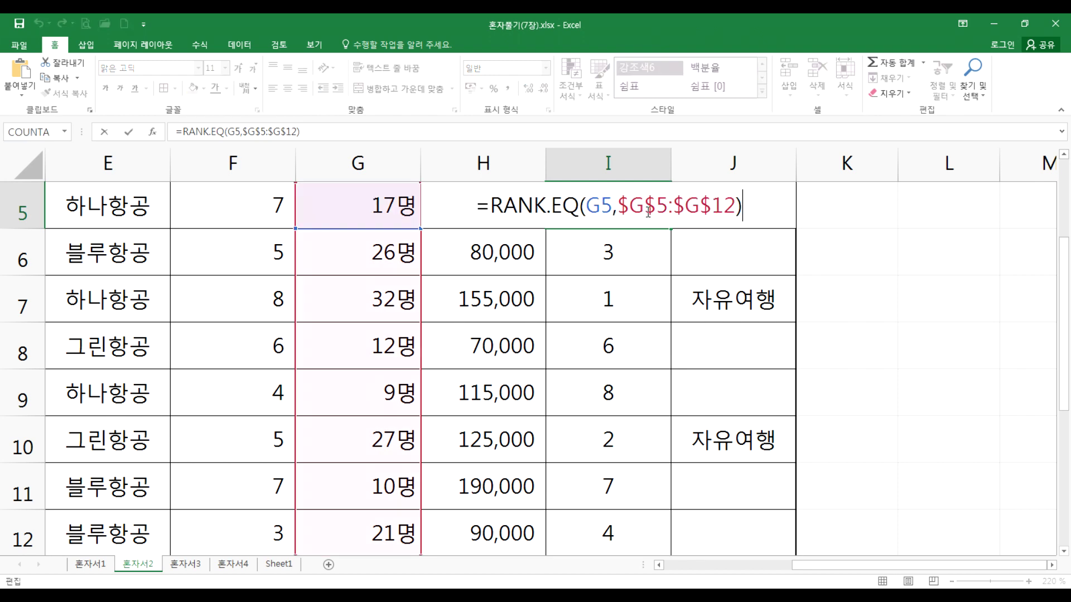
text(&)
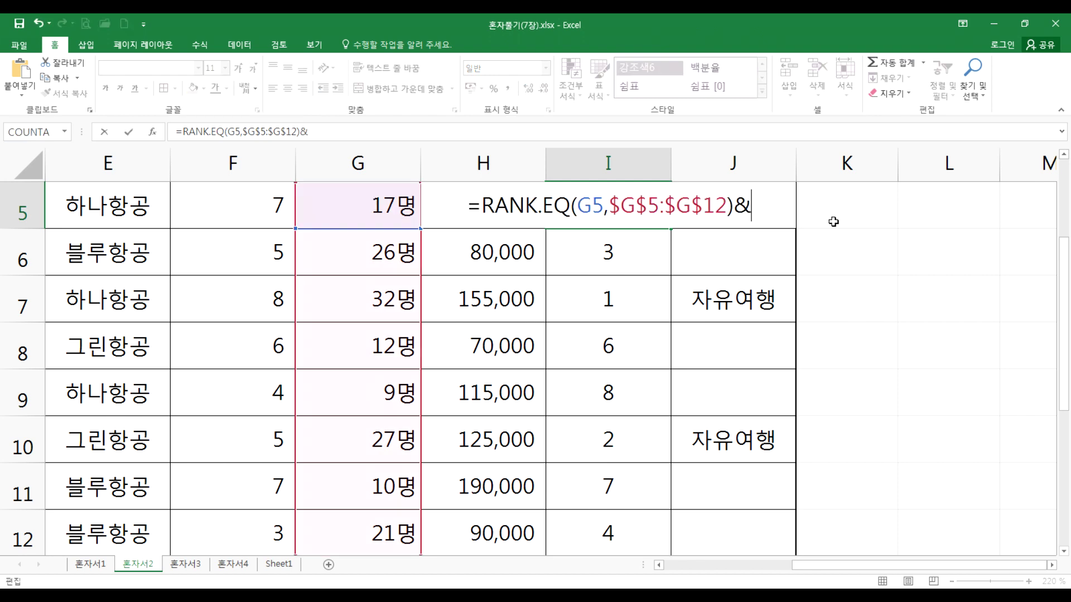
text("DNL)
key(BackSpace)
key(BackSpace)
key(BackSpace)
key(Hangul)
text(위")
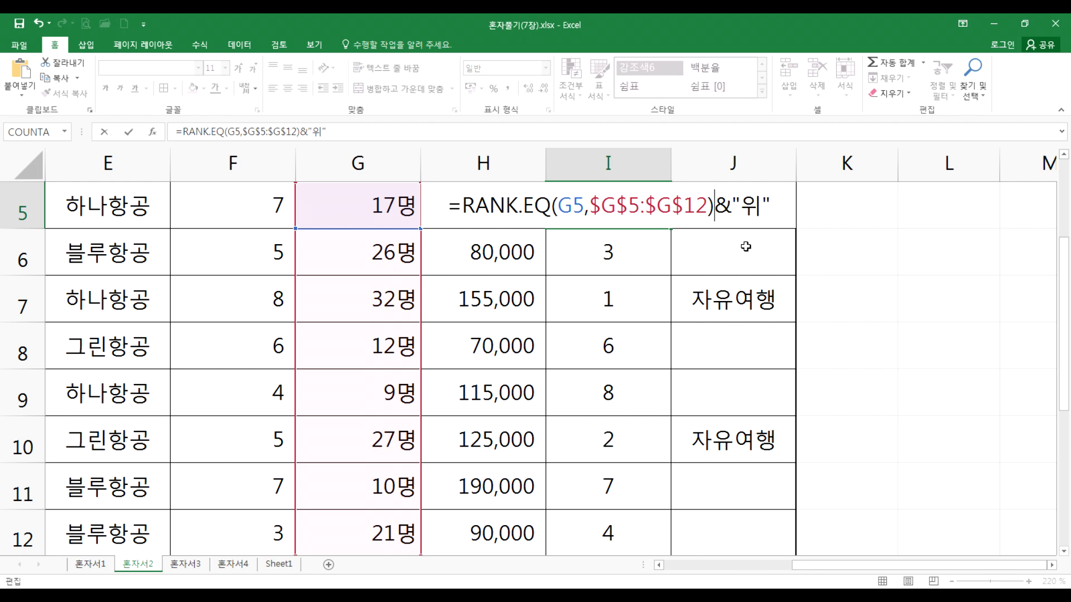
key(Return)
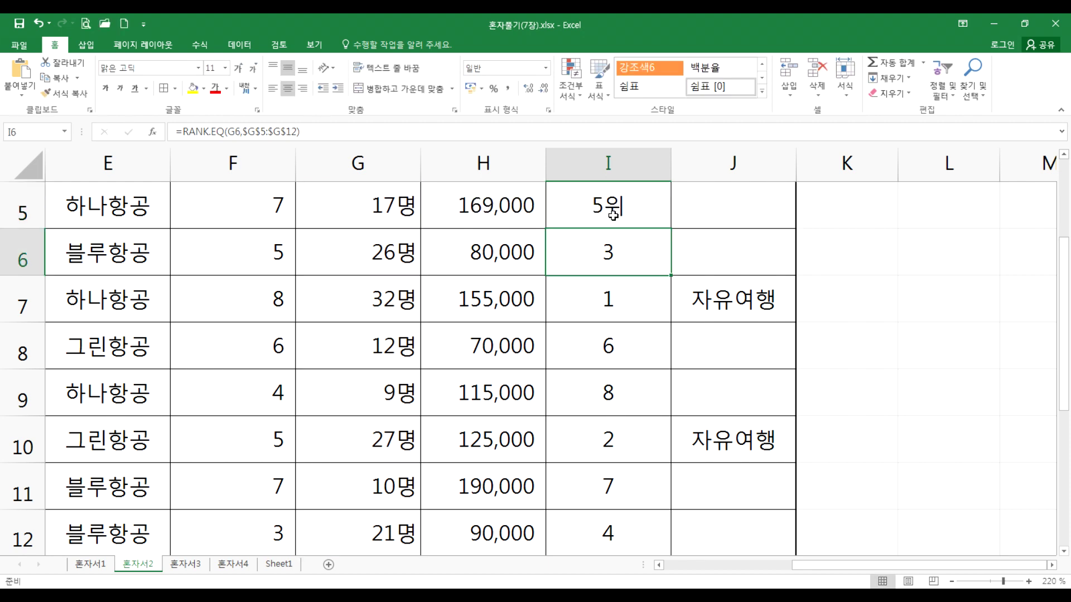
key(alt+Tab)
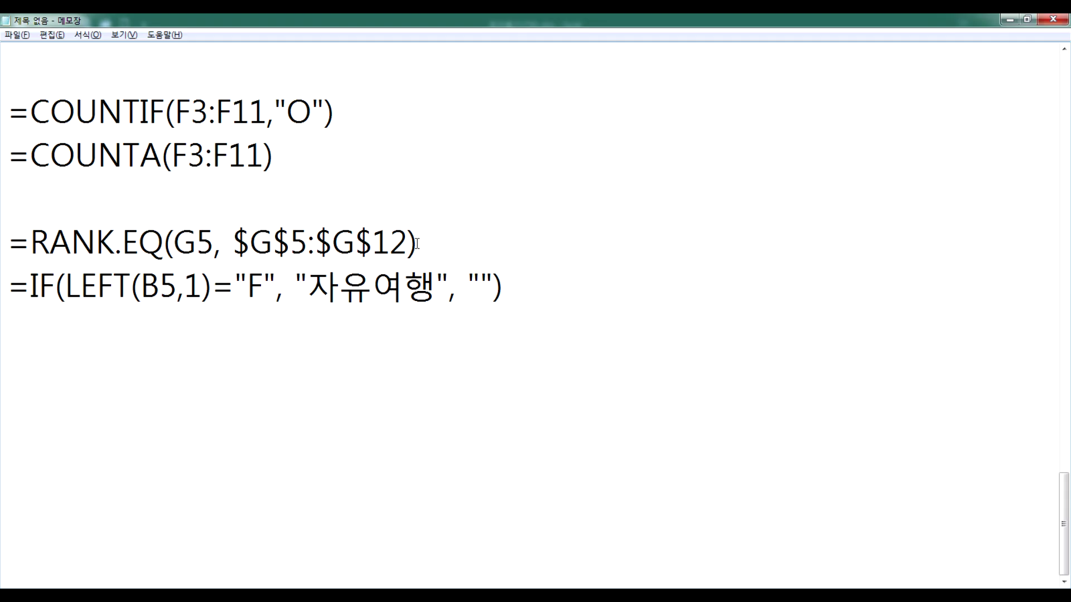
Add & "위" > 1위 after the RANK.EQ line in the Notepad notes.
text(& "위" > 1위)
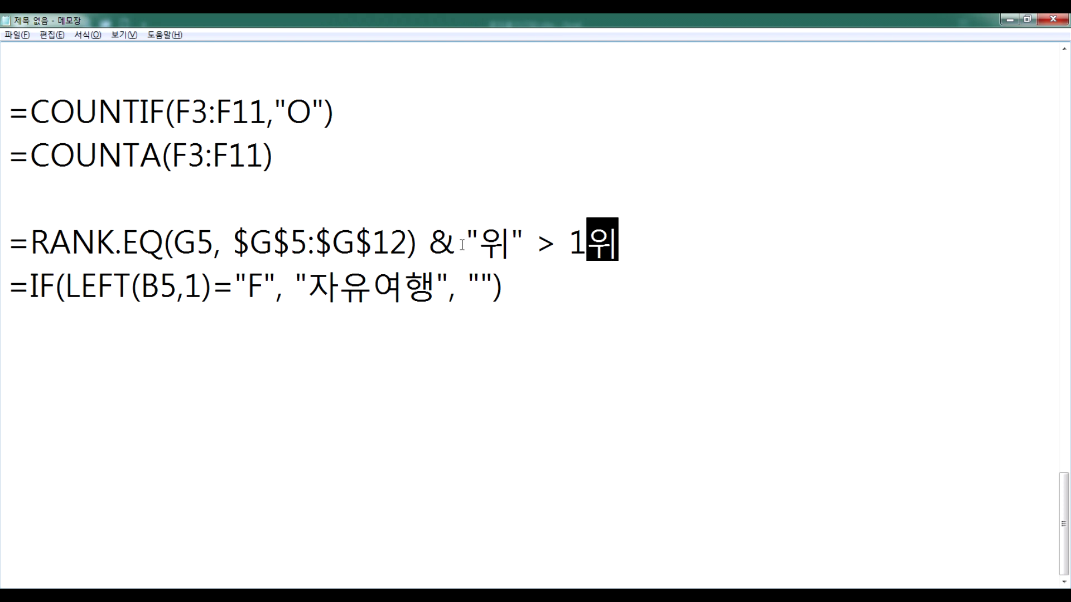
drag(435, 242, 449, 242)
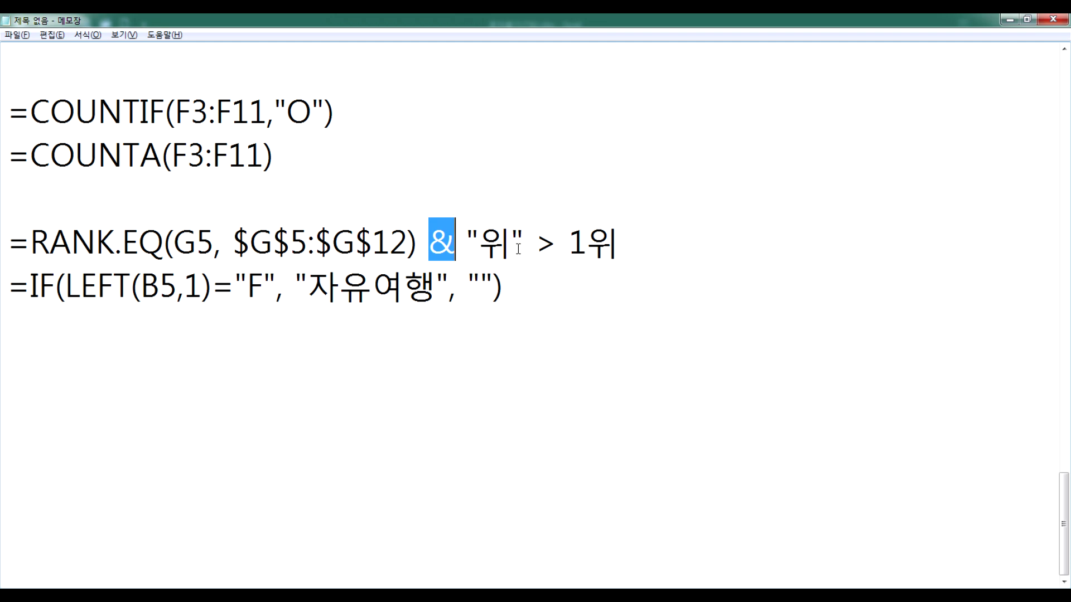
click(443, 329)
key(alt+Tab)
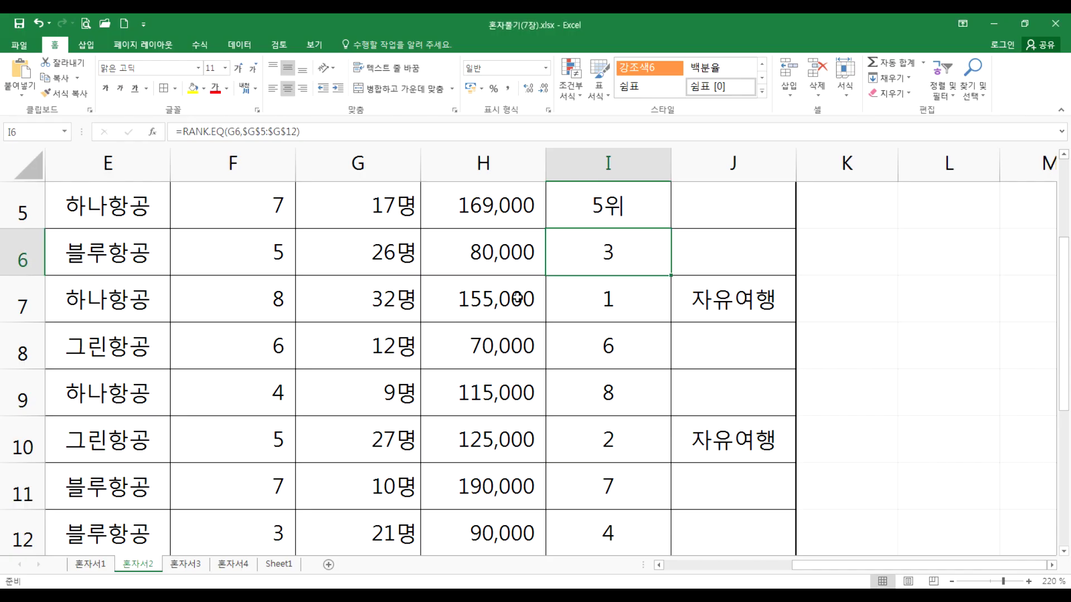
Copy E13's =COUNTIF(E5:E12, "하나항공") formula into the notes.
scroll(593, 308, down, 4)
scroll(384, 305, up, 2)
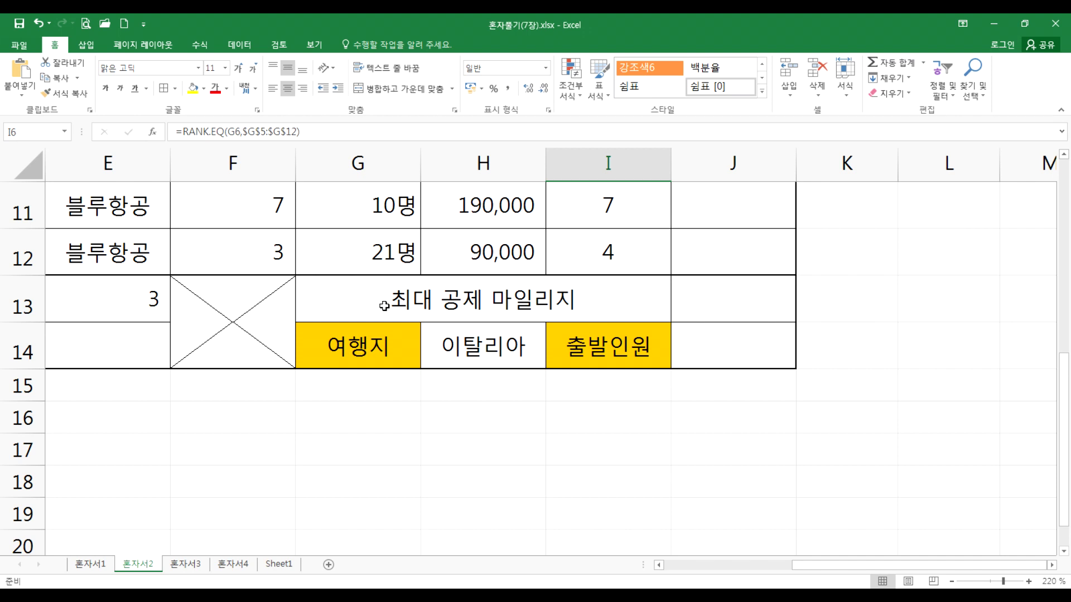
scroll(385, 304, up, 1)
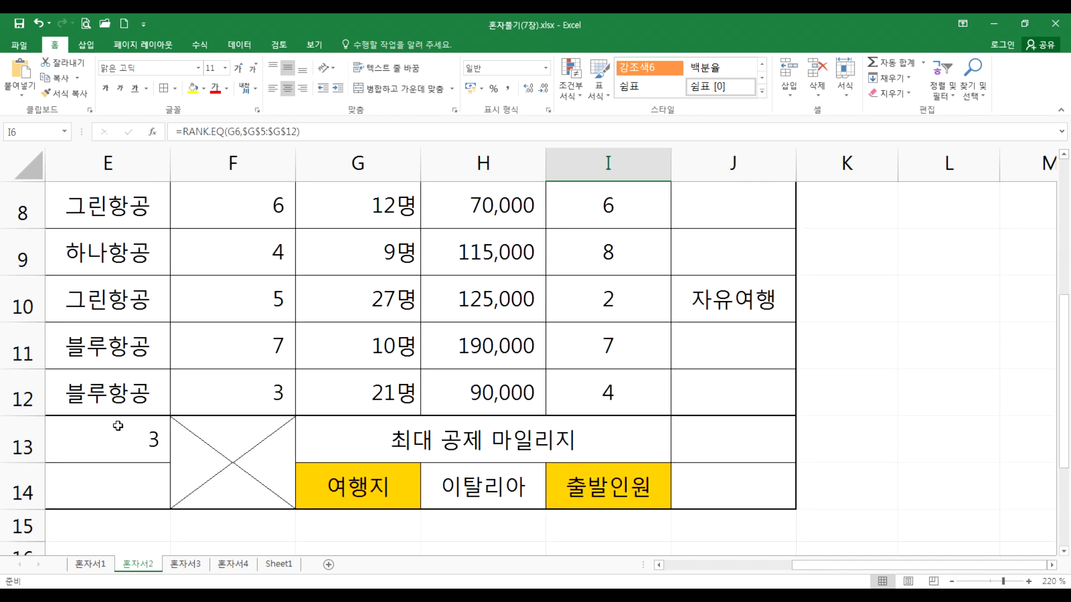
click(117, 429)
click(372, 125)
drag(371, 131, 175, 131)
key(ctrl+c)
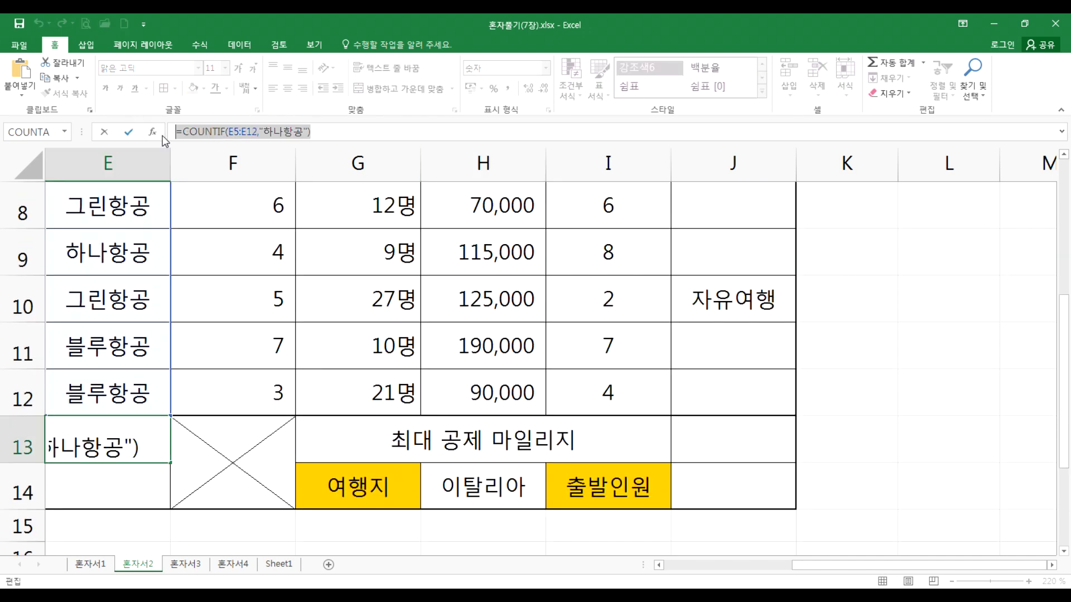
key(alt+Tab)
key(ctrl+v)
Comment the COUNTIF line: clicking the "하나항공" cell instead is also fine.
click(274, 321)
click(544, 331)
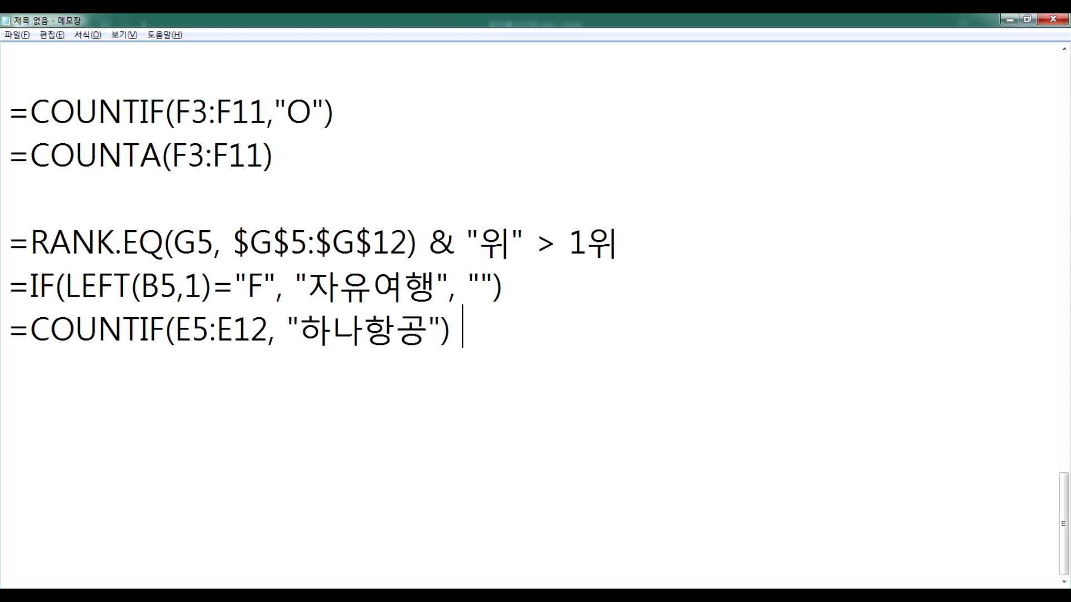
text("하나항공)
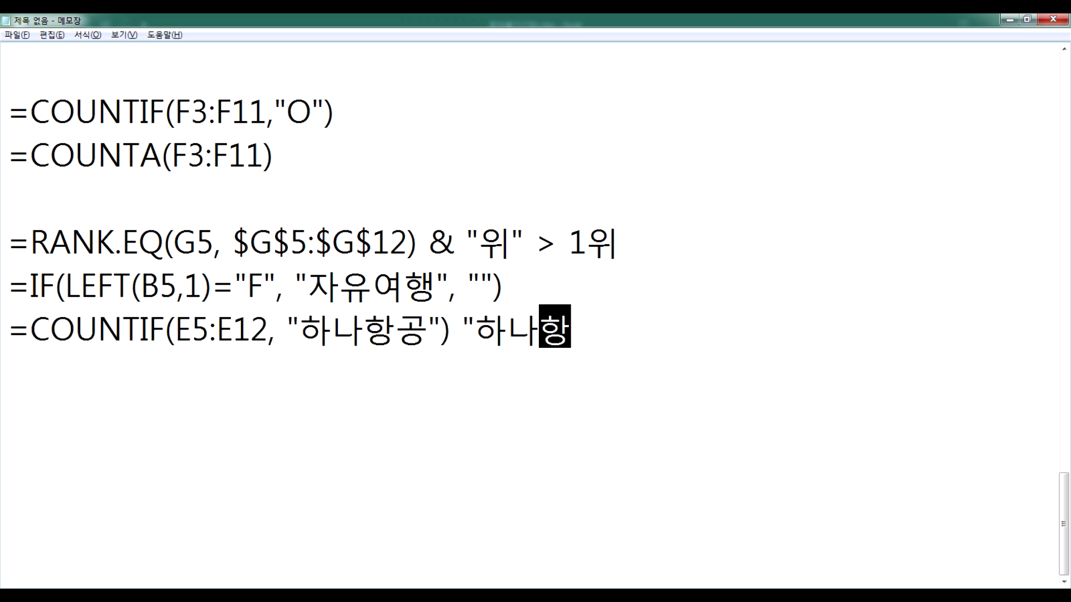
key(Right)
text("이라는 세)
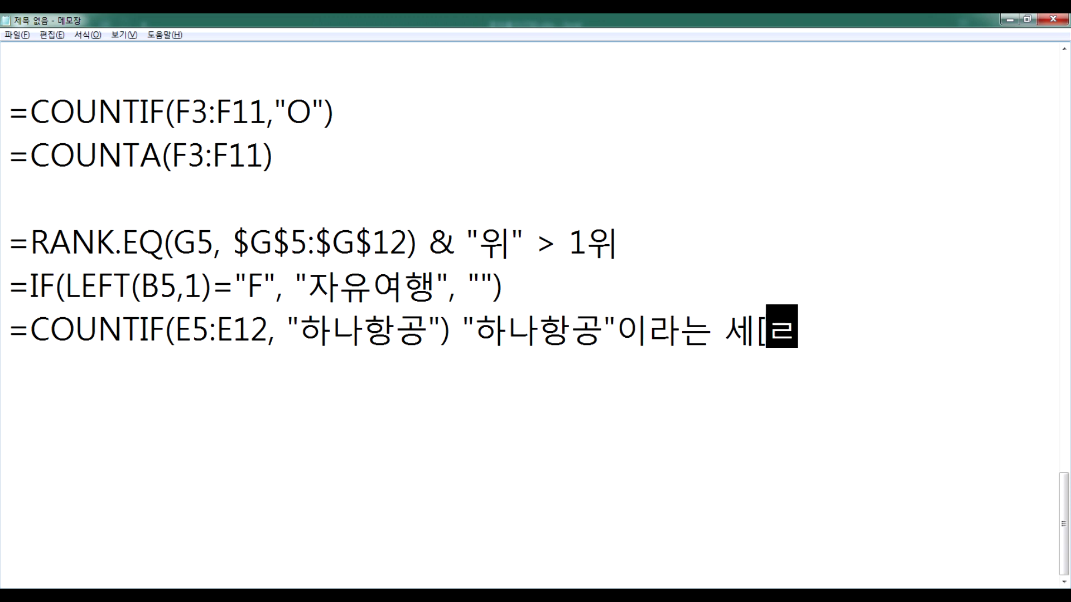
key(BackSpace)
text(세ㄹ)
key(BackSpace)
key(BackSpace)
text(셀을 클릭해)
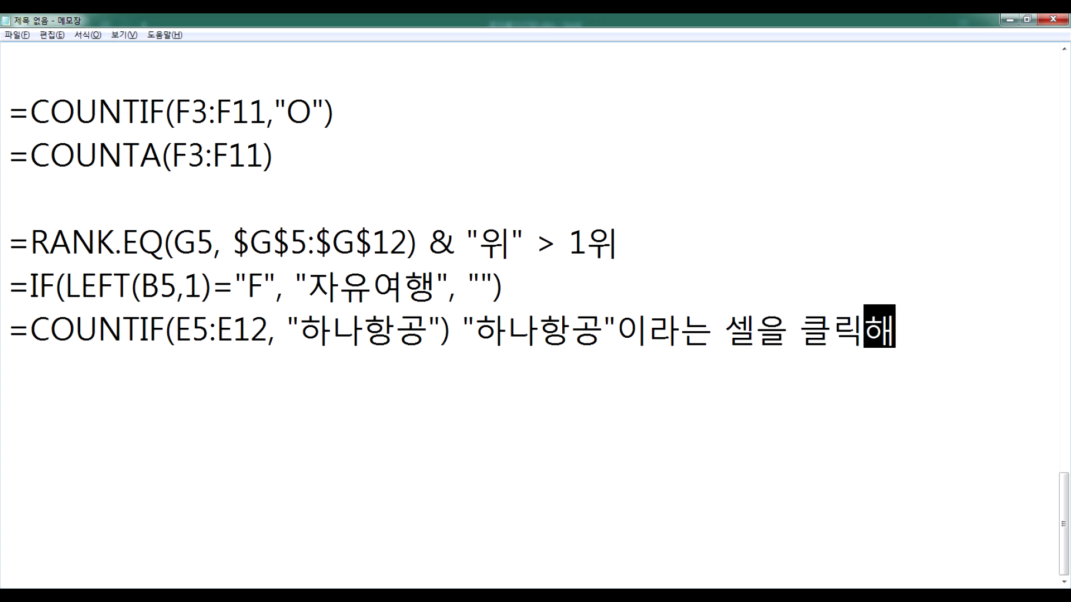
text(도 ㅁㅜ방)
key(Return)
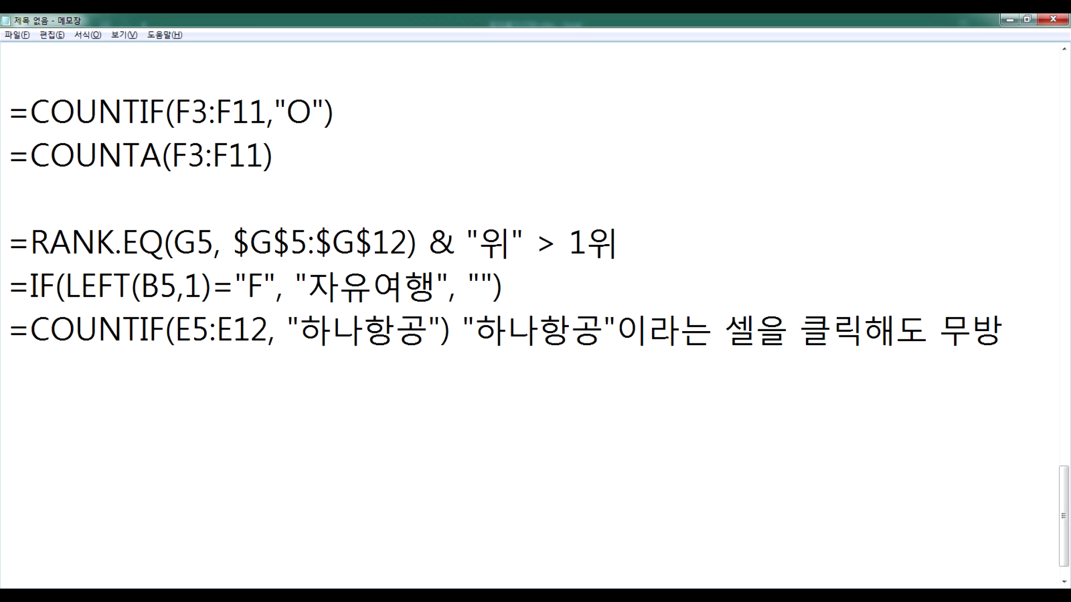
Show E9 holds 하나항공, matching the criterion highlighted in the COUNTIF note.
key(alt+Tab)
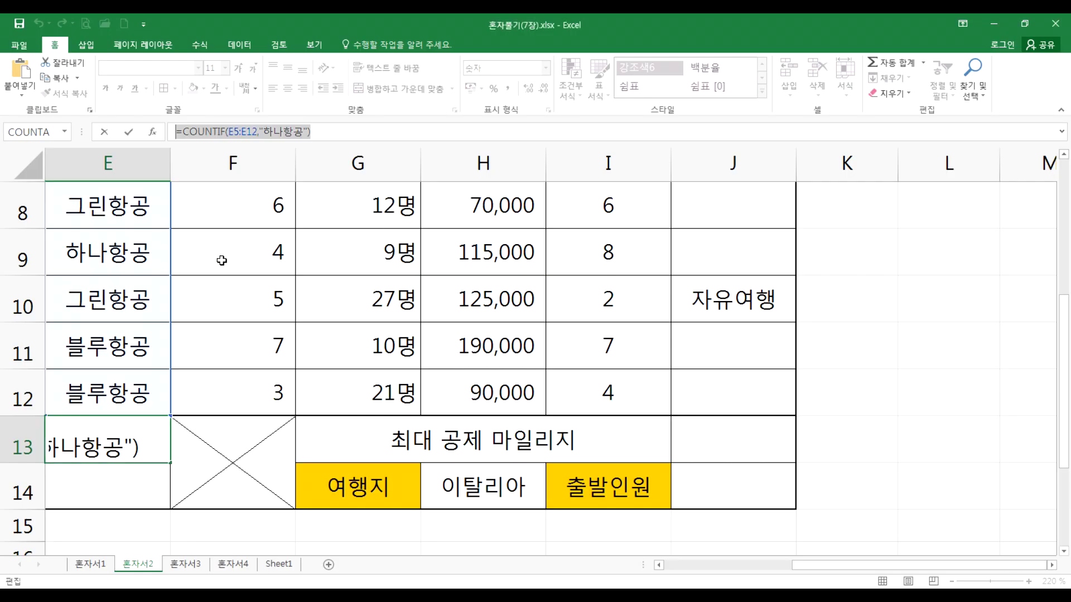
key(ctrl+Return)
click(85, 254)
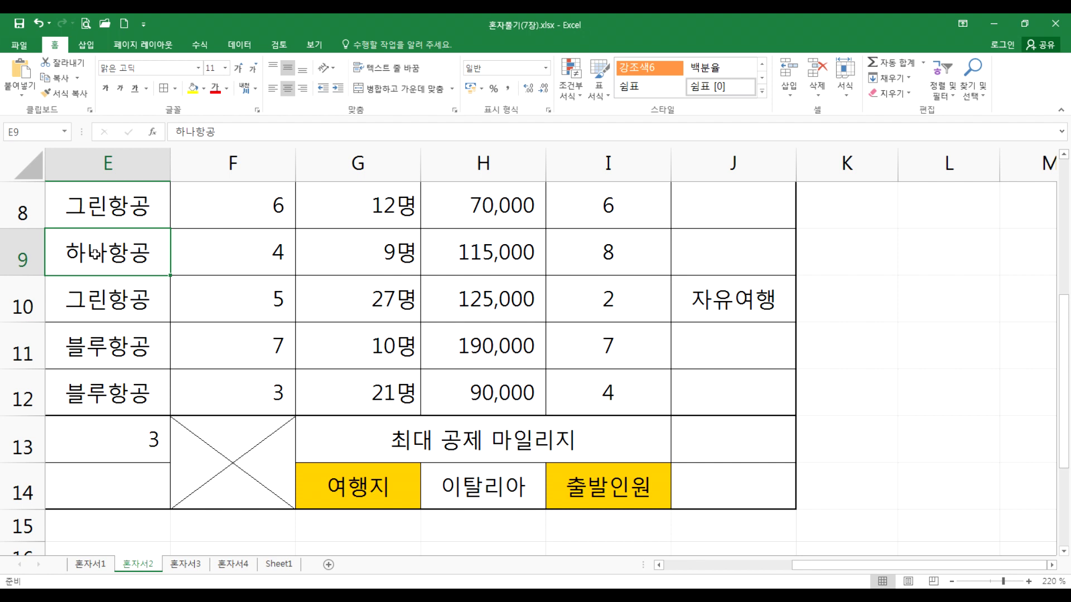
key(alt+Tab)
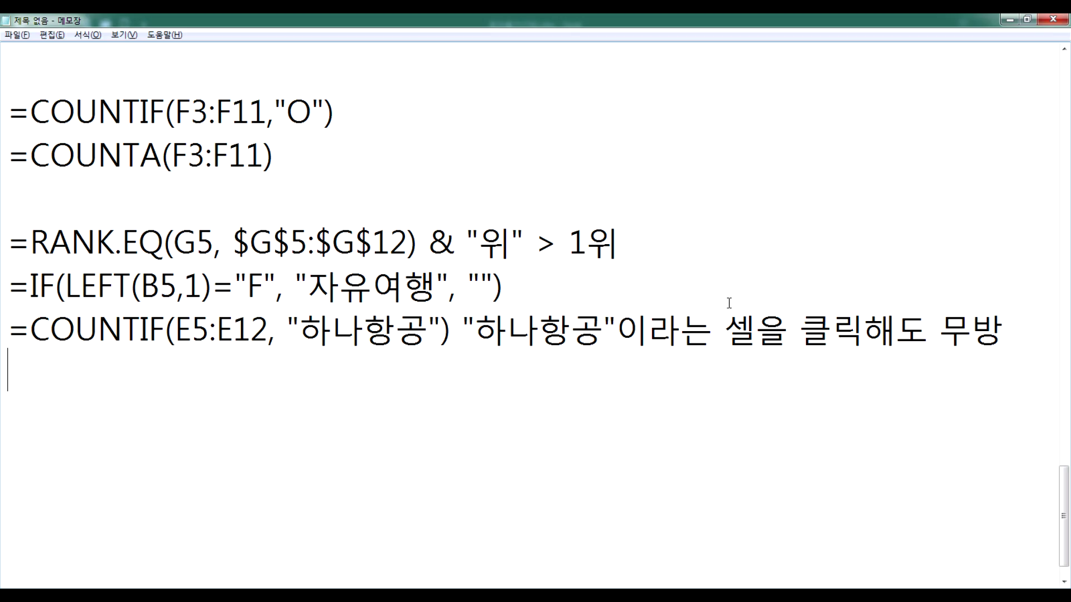
drag(301, 331, 421, 327)
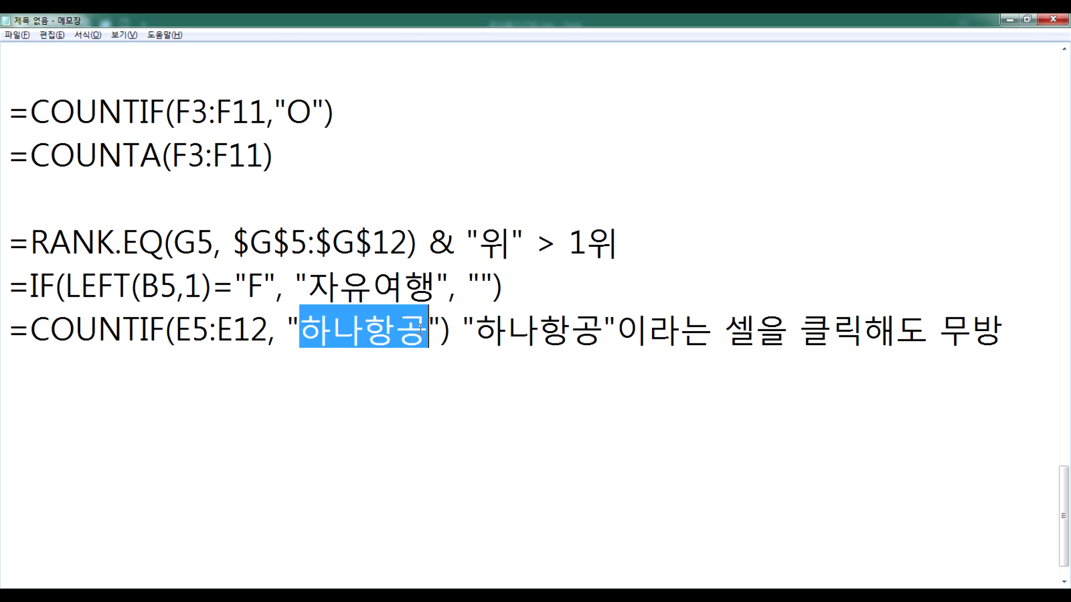
click(319, 362)
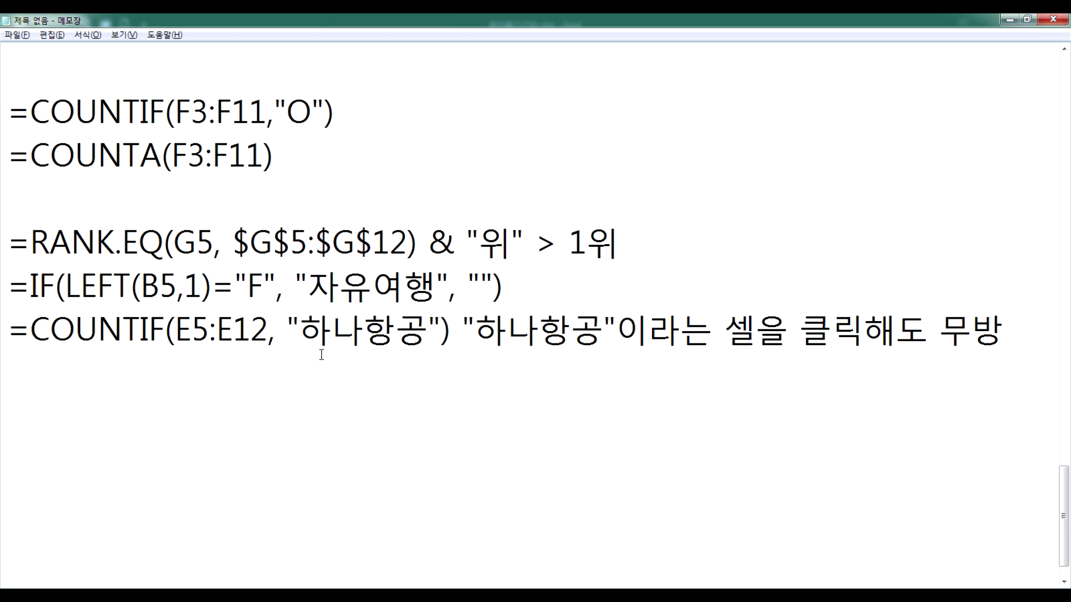
key(alt+Tab)
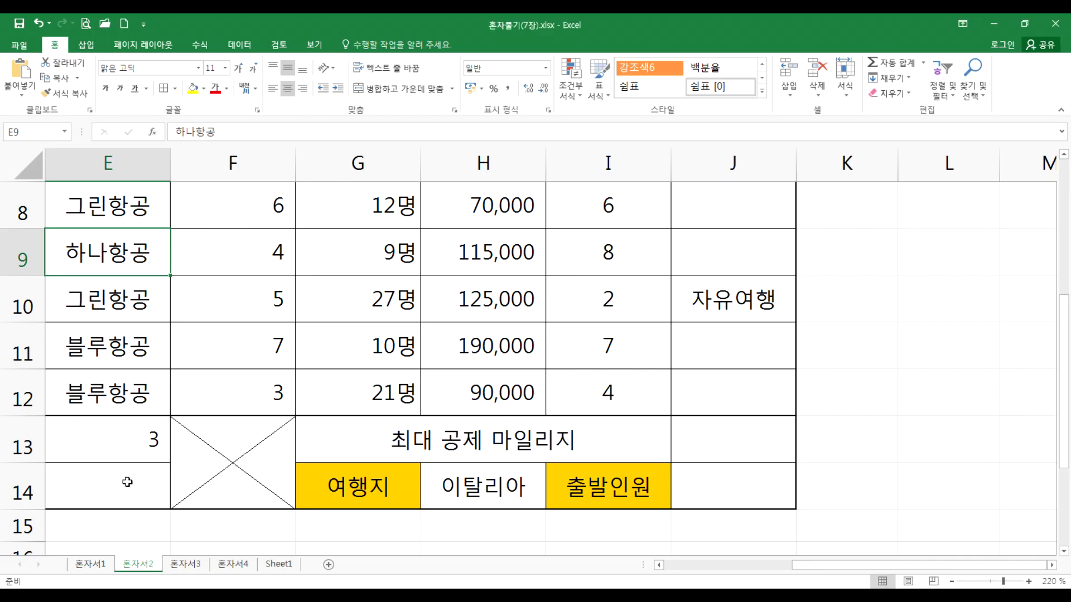
click(127, 482)
Enter =AVERAGE(G5:G12) in E14 so the average headcount shows 19.
scroll(482, 431, left, 3)
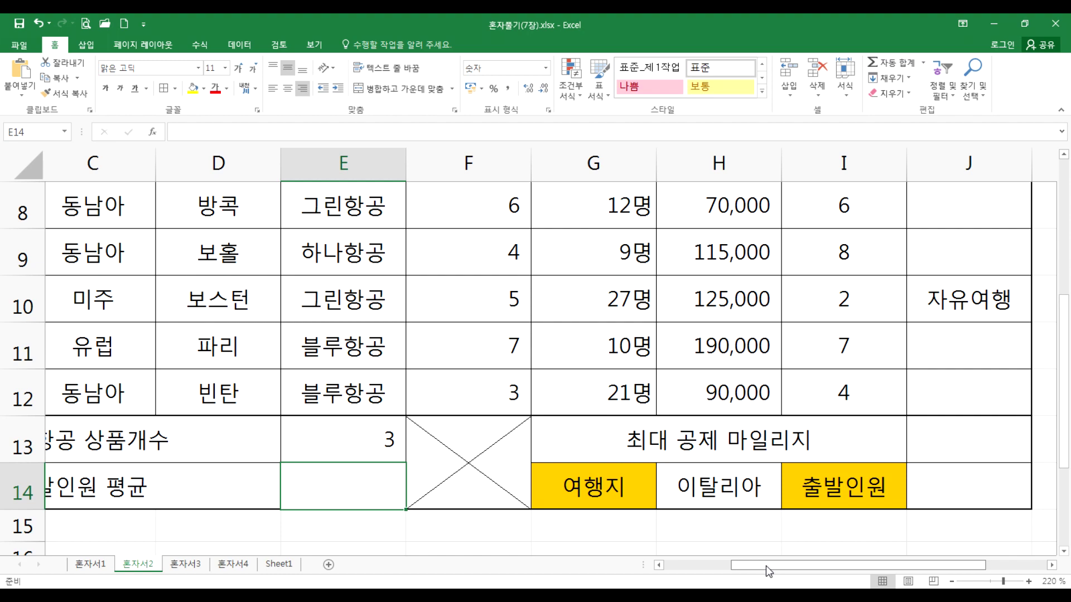
scroll(758, 335, up, 2)
scroll(764, 338, down, 1)
drag(754, 206, 750, 536)
scroll(688, 463, down, 2)
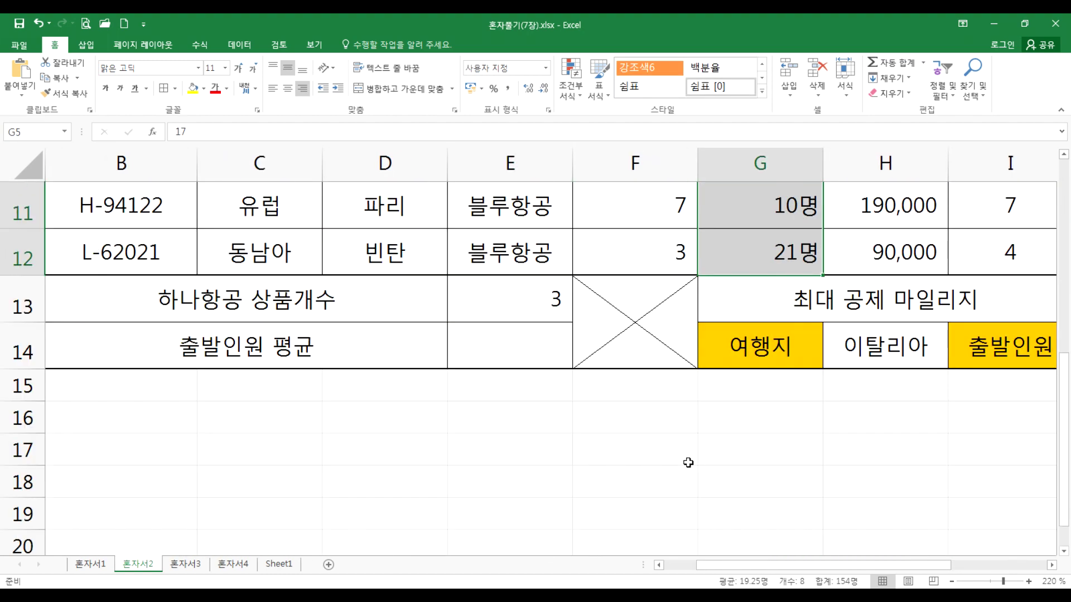
click(488, 348)
text(=AVERAGE()
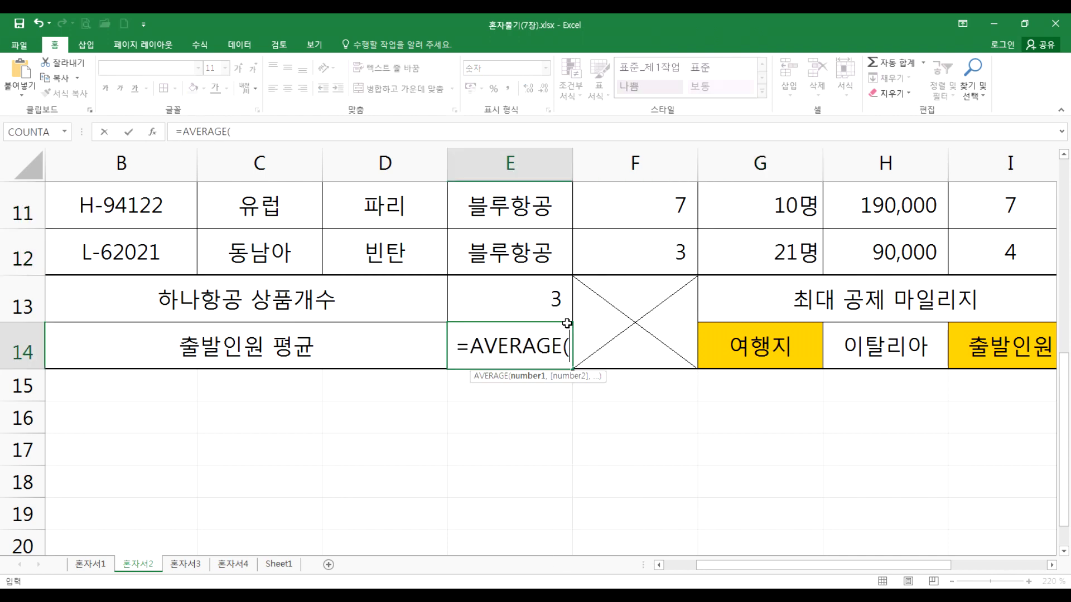
scroll(704, 340, up, 3)
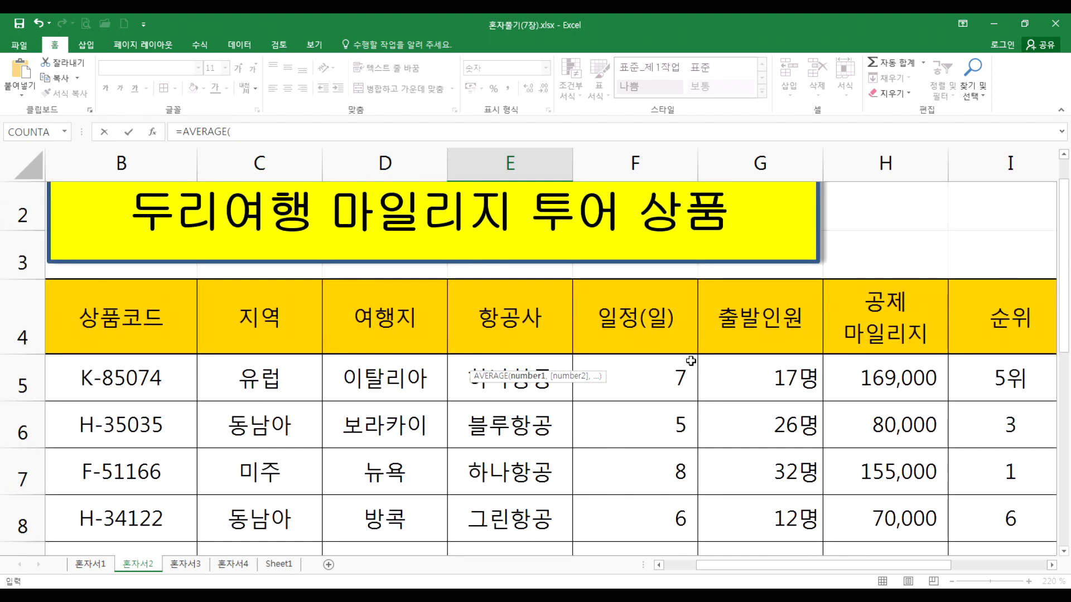
click(742, 368)
drag(742, 422, 733, 397)
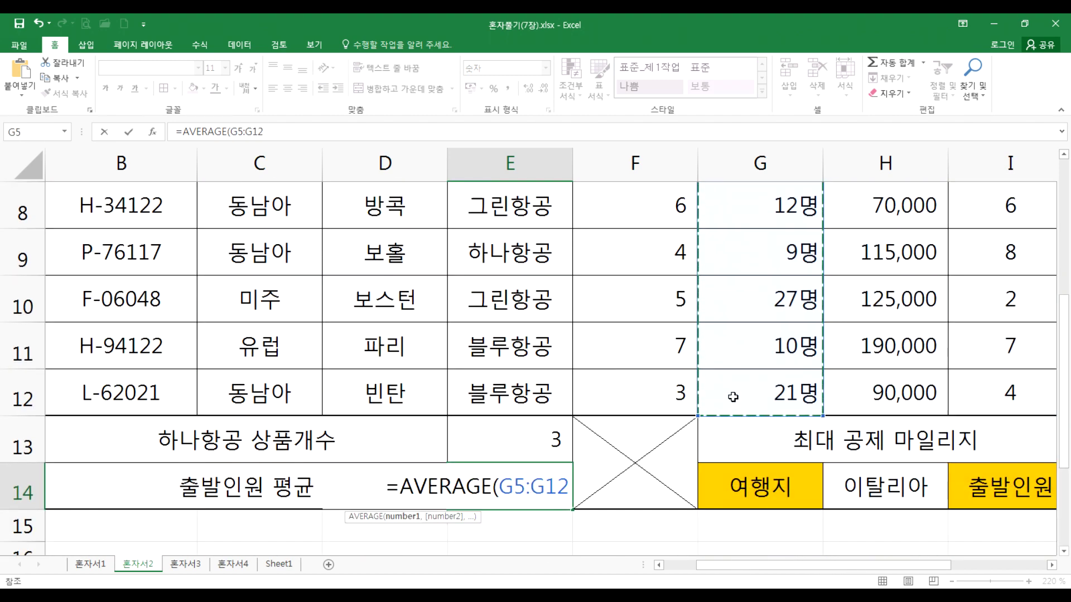
key(Return)
click(535, 486)
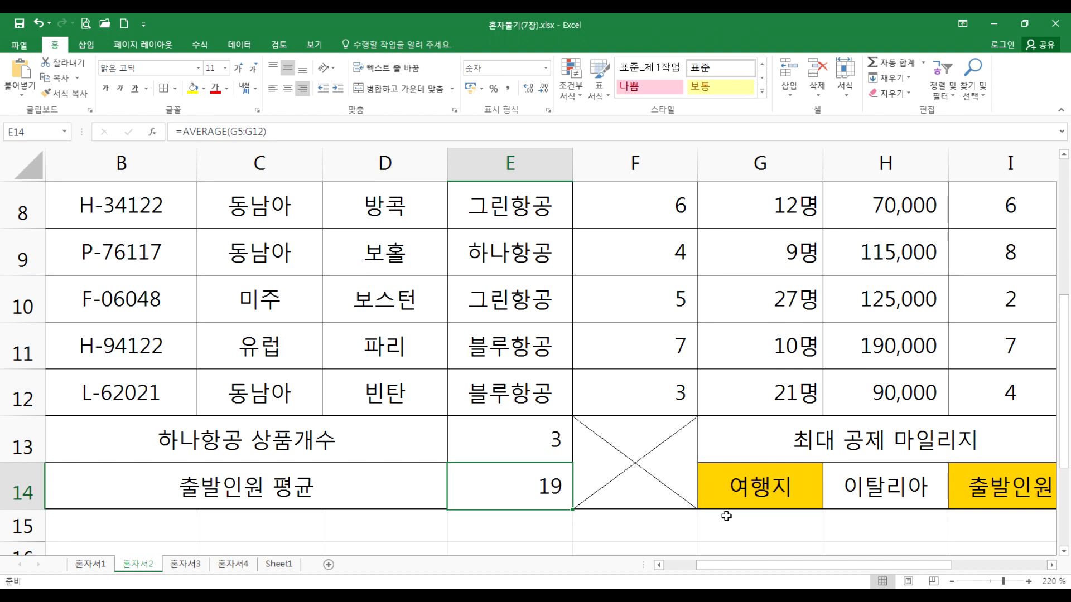
drag(742, 566, 833, 560)
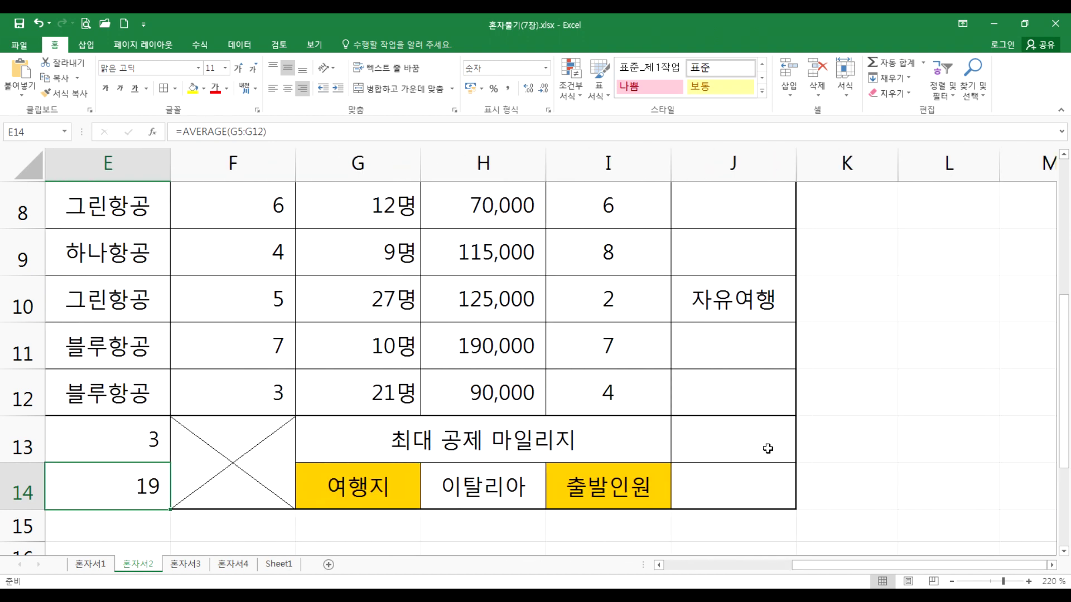
click(753, 439)
Enter =MAX(H5:H12) in J13, returning 190,000.
text(=MAX()
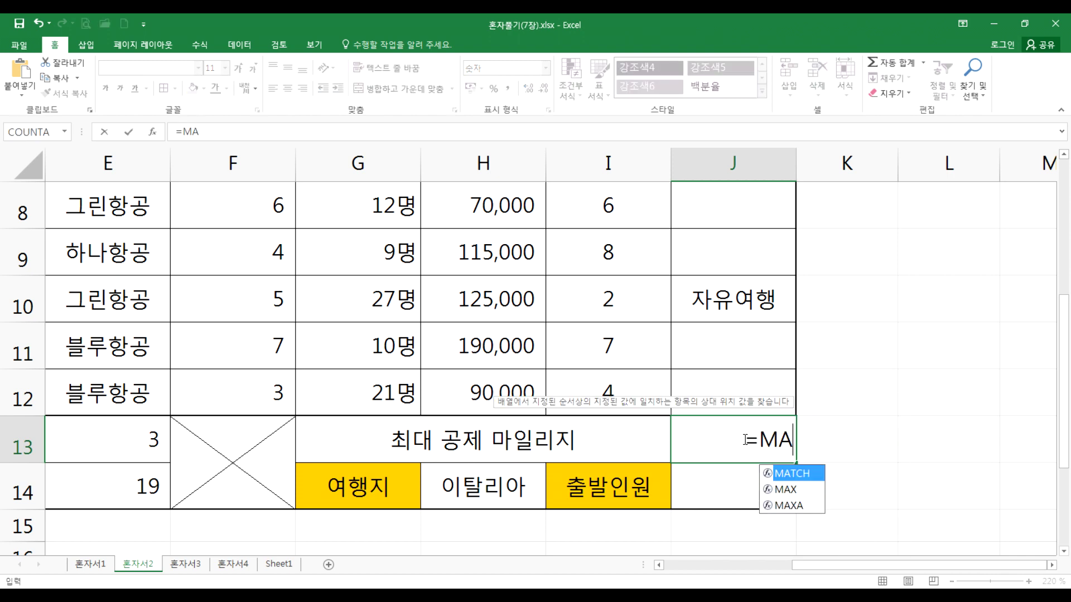
scroll(719, 391, up, 2)
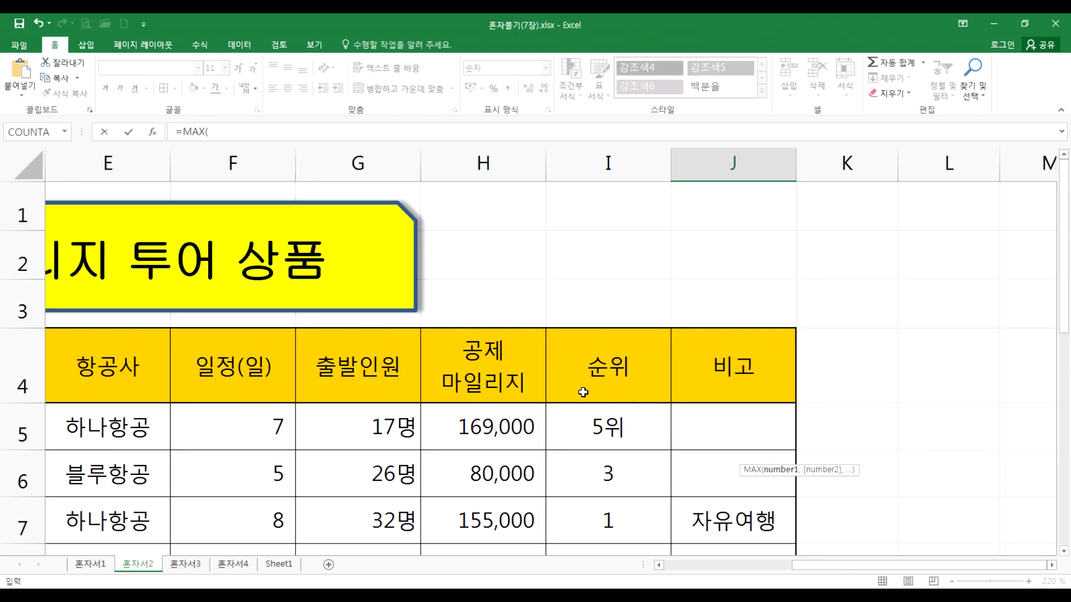
scroll(547, 395, down, 1)
drag(483, 280, 540, 379)
key(Return)
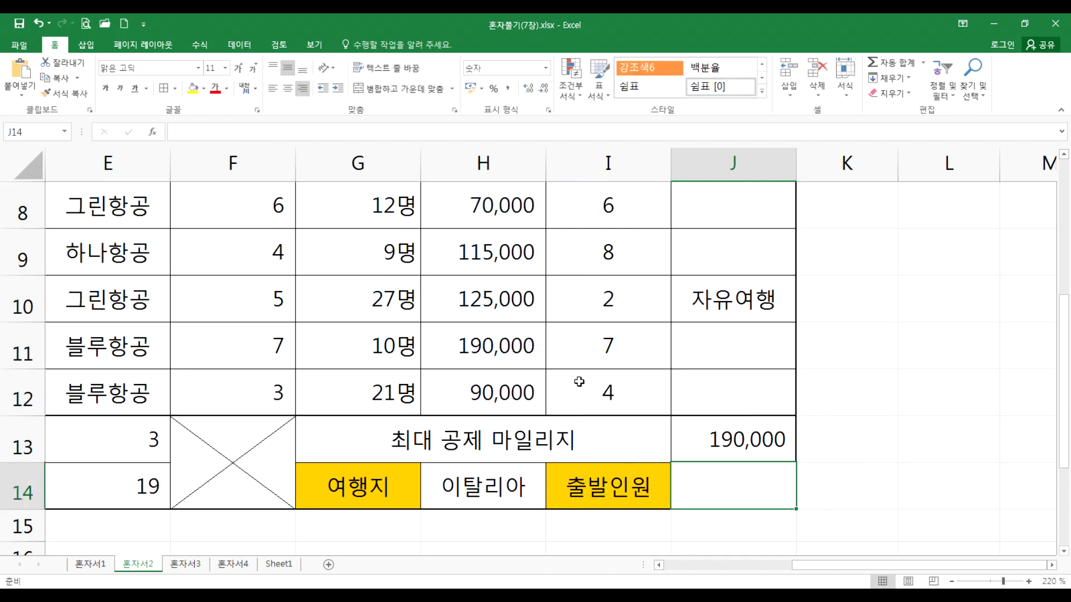
click(719, 439)
double_click(792, 440)
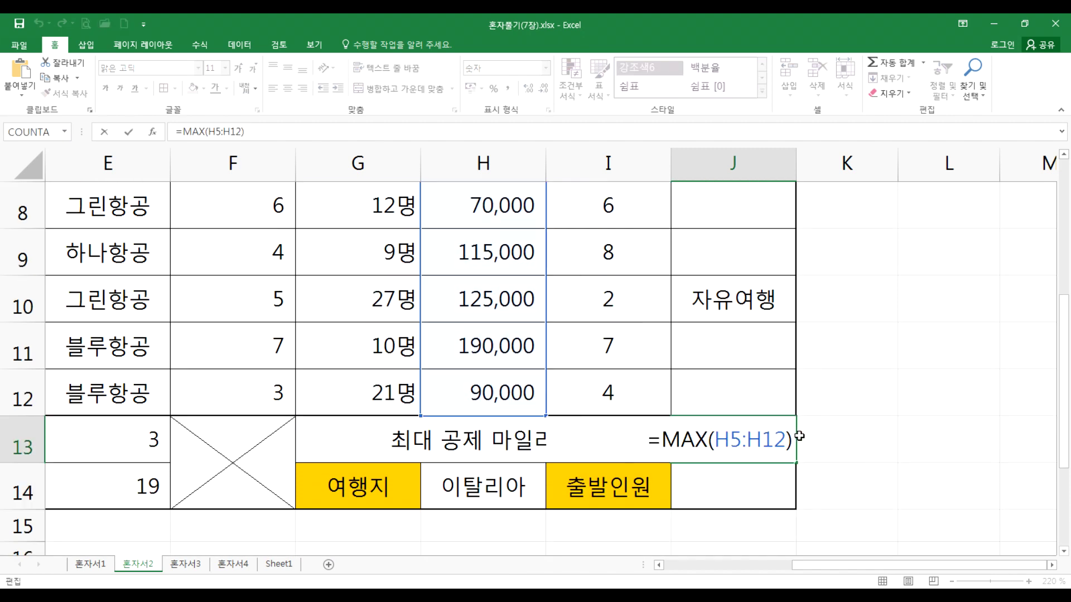
key(Escape)
Widen column H so mileage values show fully and shorten header row 4 slightly.
scroll(545, 339, up, 2)
scroll(533, 279, down, 3)
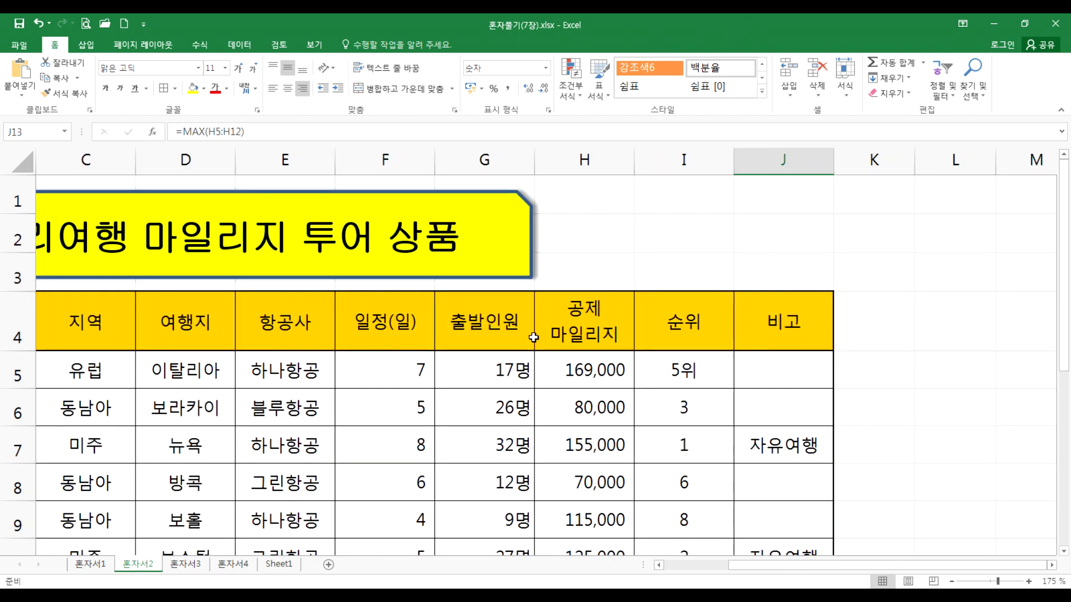
drag(634, 159, 603, 158)
scroll(574, 368, down, 2)
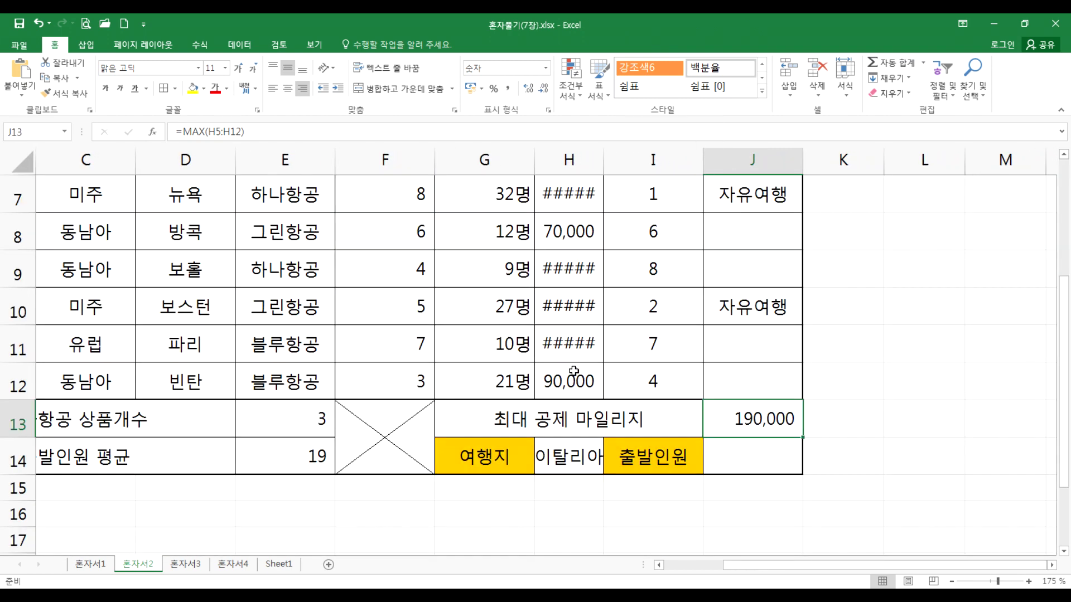
scroll(573, 350, up, 2)
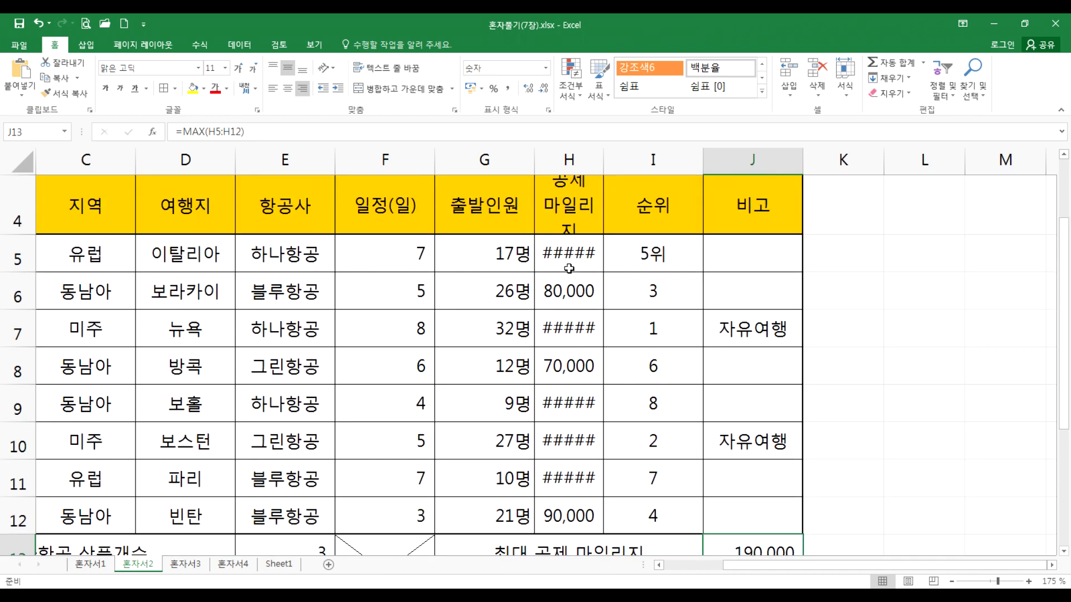
drag(605, 160, 647, 160)
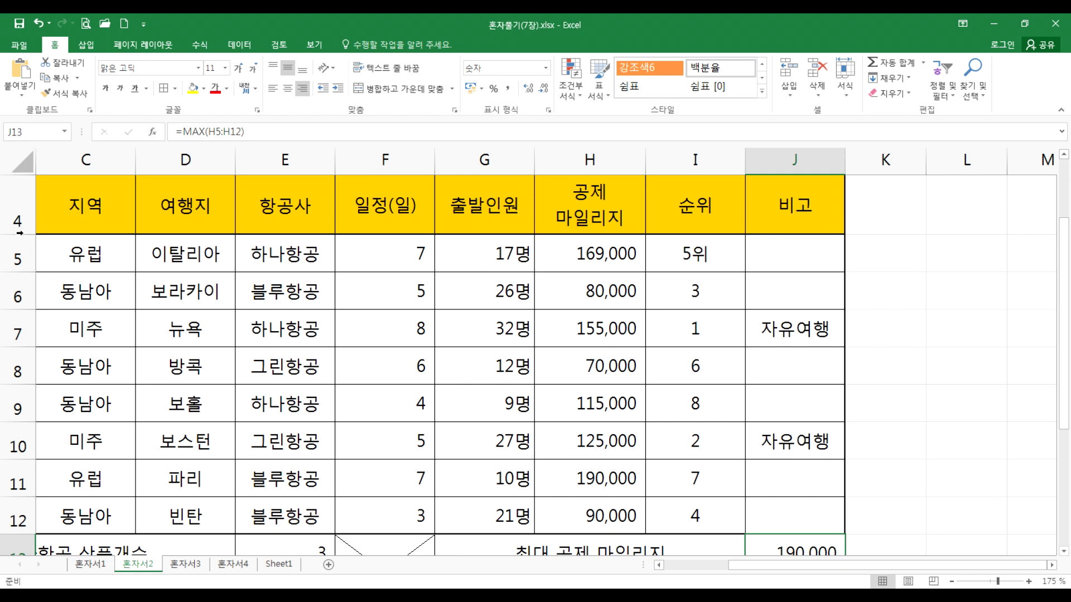
drag(19, 234, 19, 227)
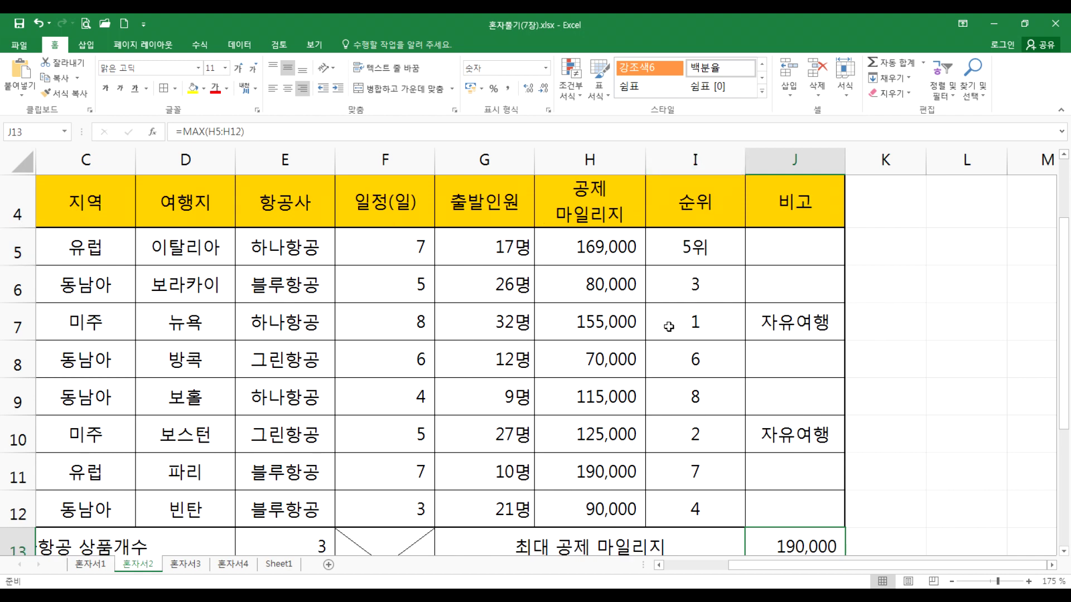
scroll(669, 326, down, 1)
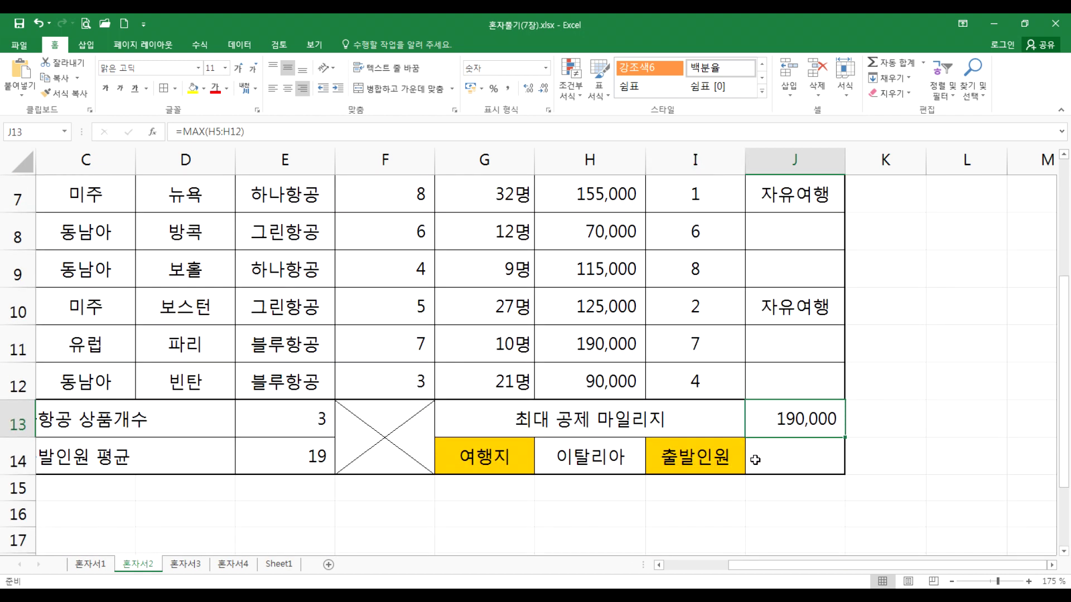
click(786, 460)
click(590, 463)
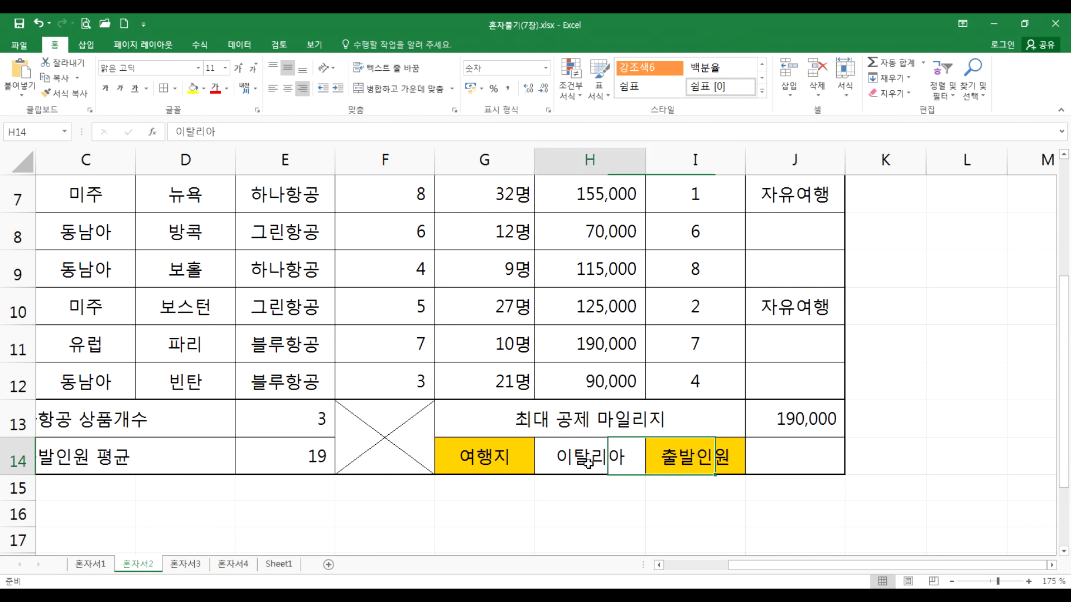
click(651, 471)
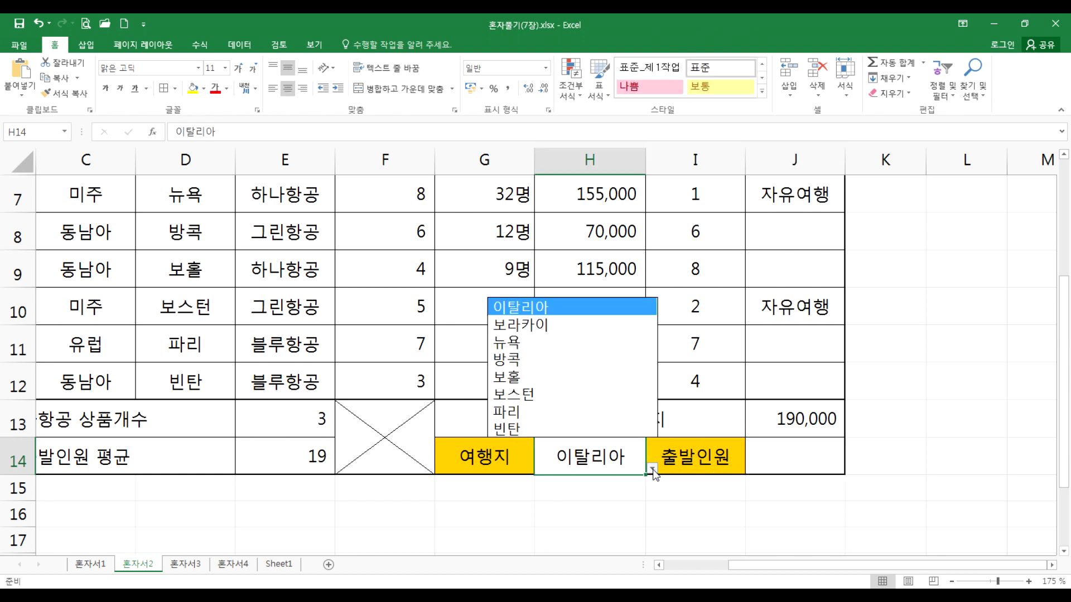
click(530, 394)
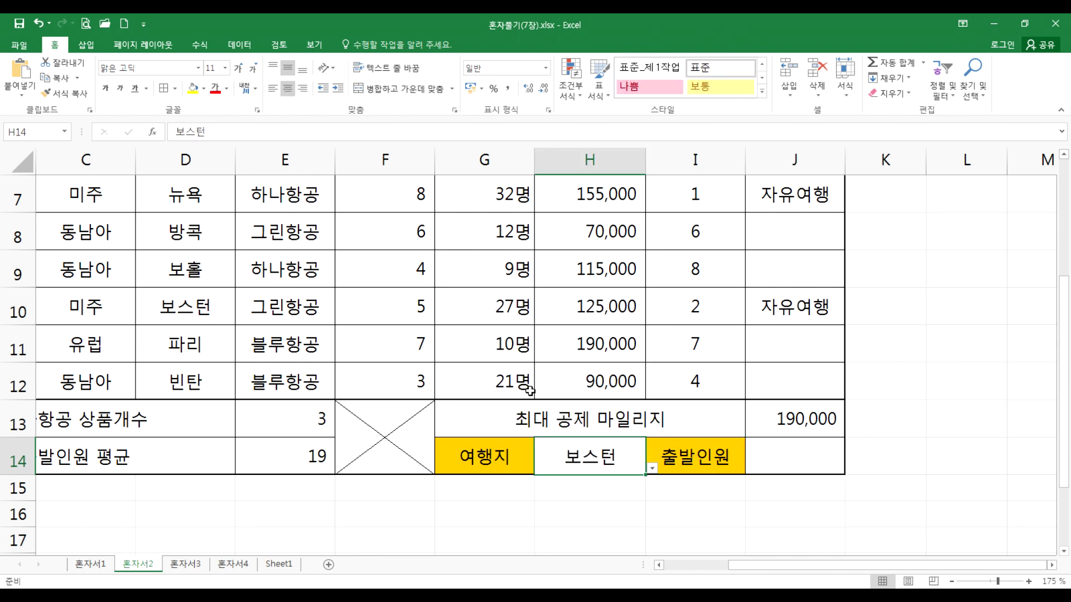
click(778, 457)
scroll(776, 457, down, 3)
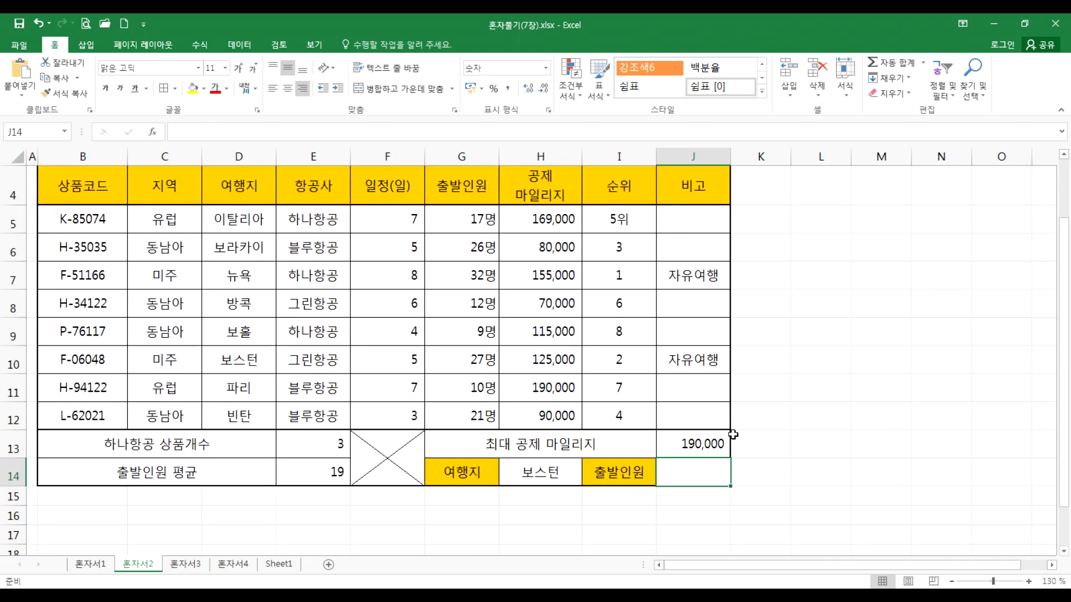
drag(244, 213, 255, 412)
click(580, 474)
click(588, 479)
click(588, 481)
click(588, 479)
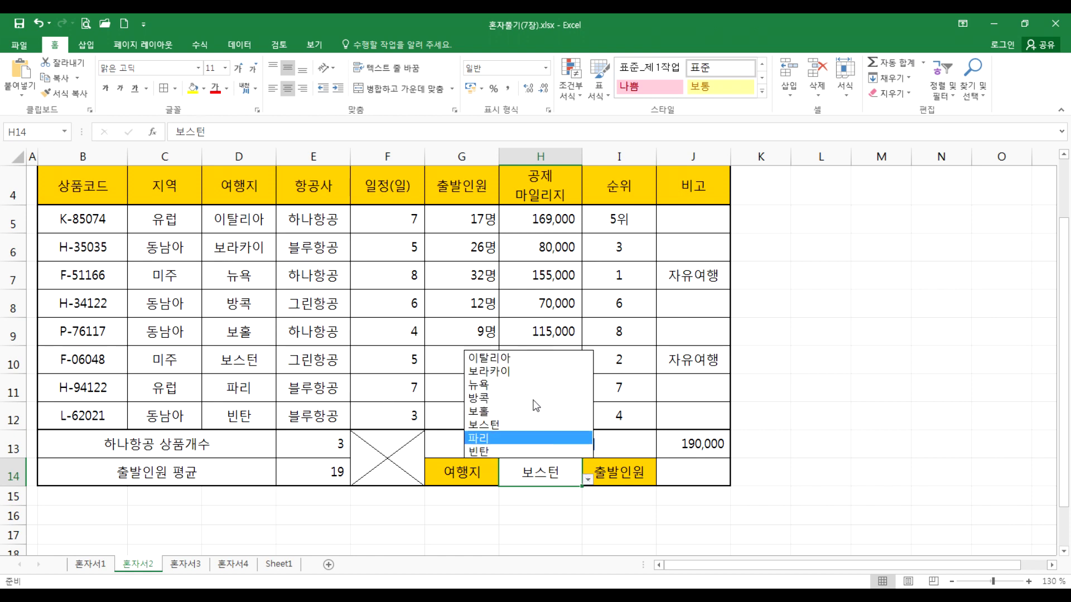
click(491, 356)
click(233, 222)
drag(233, 222, 449, 403)
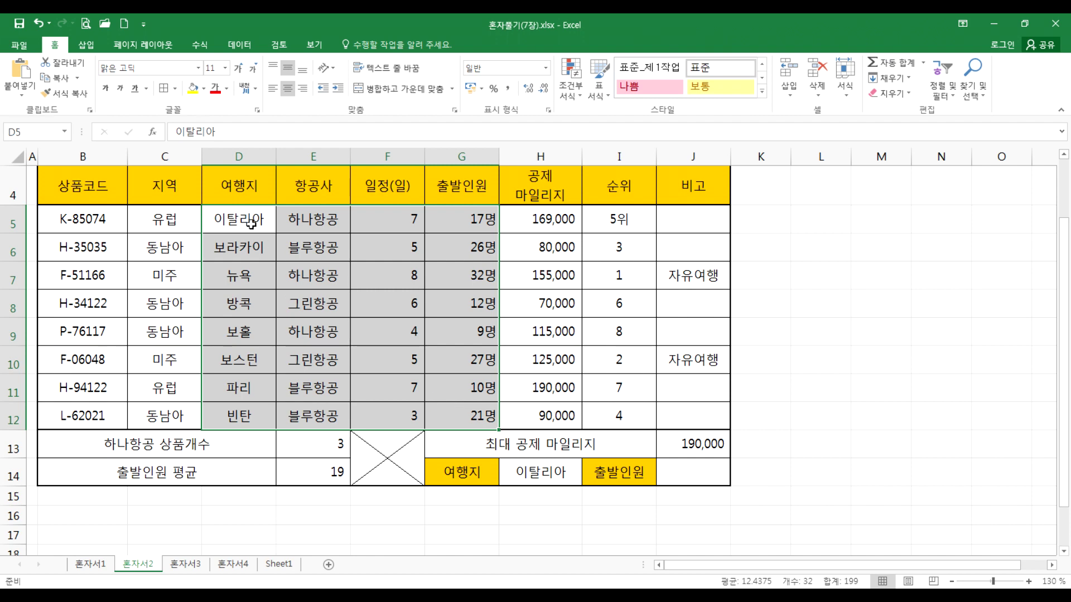
drag(246, 223, 482, 411)
drag(237, 216, 462, 418)
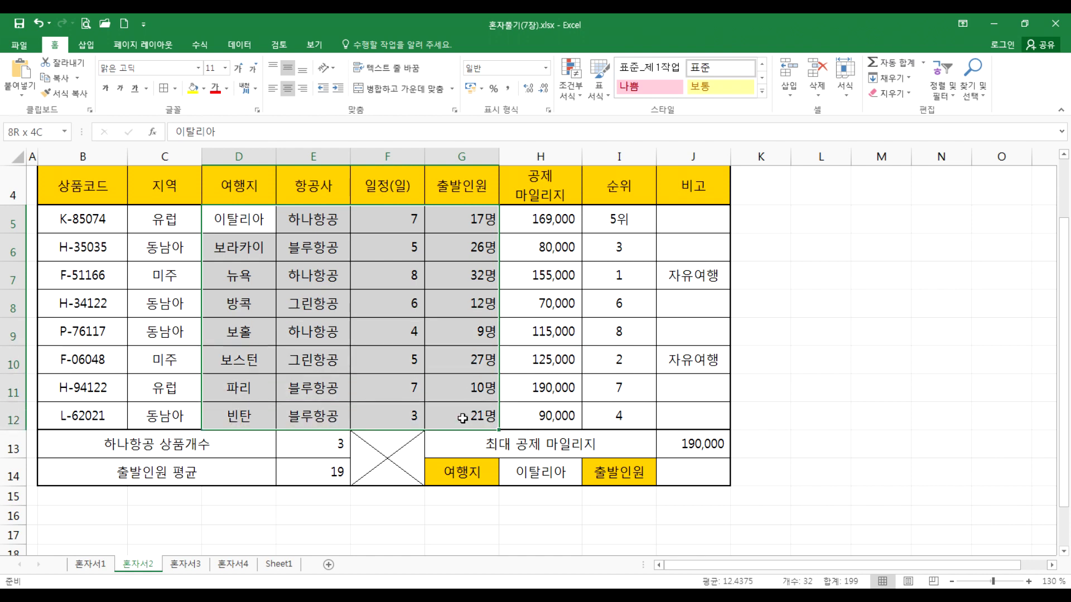
Start a VLOOKUP in J14 using H14 as lookup value and D5:G12 as table.
drag(462, 418, 462, 419)
click(696, 469)
text(=VLO)
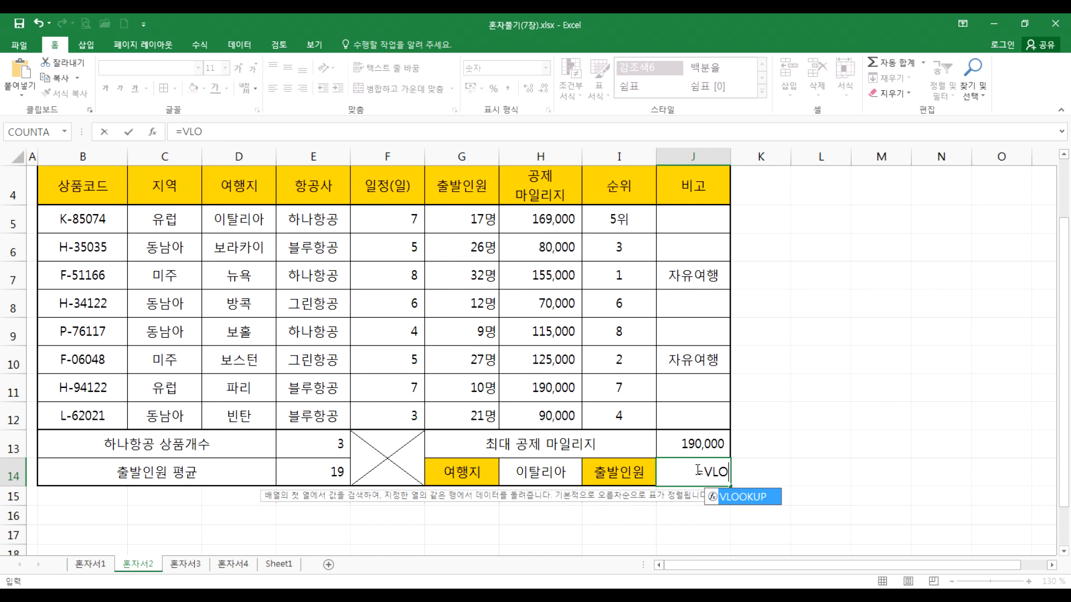
key(Tab)
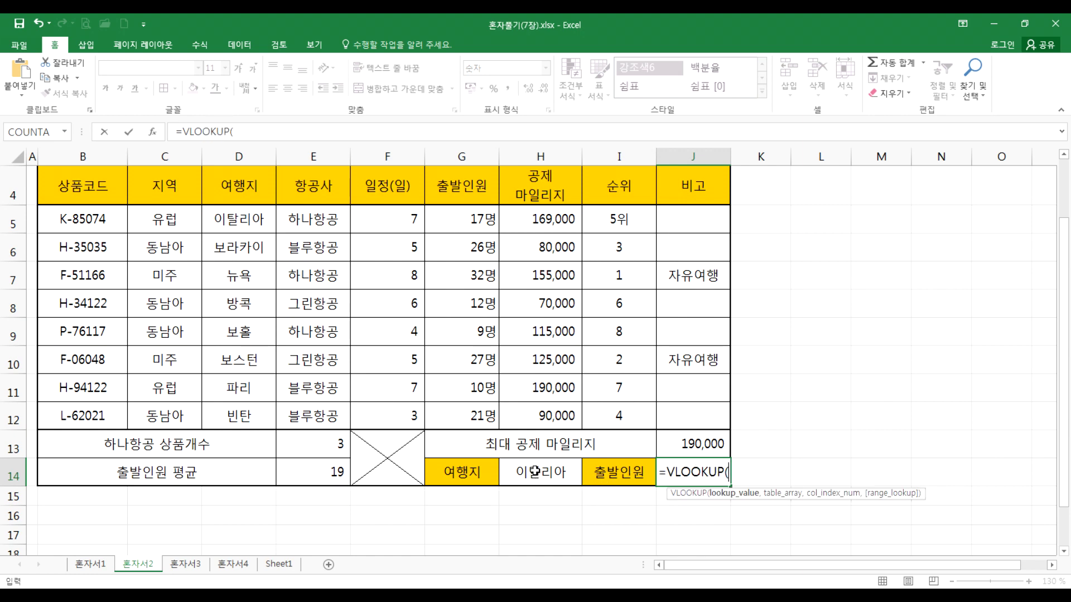
click(535, 472)
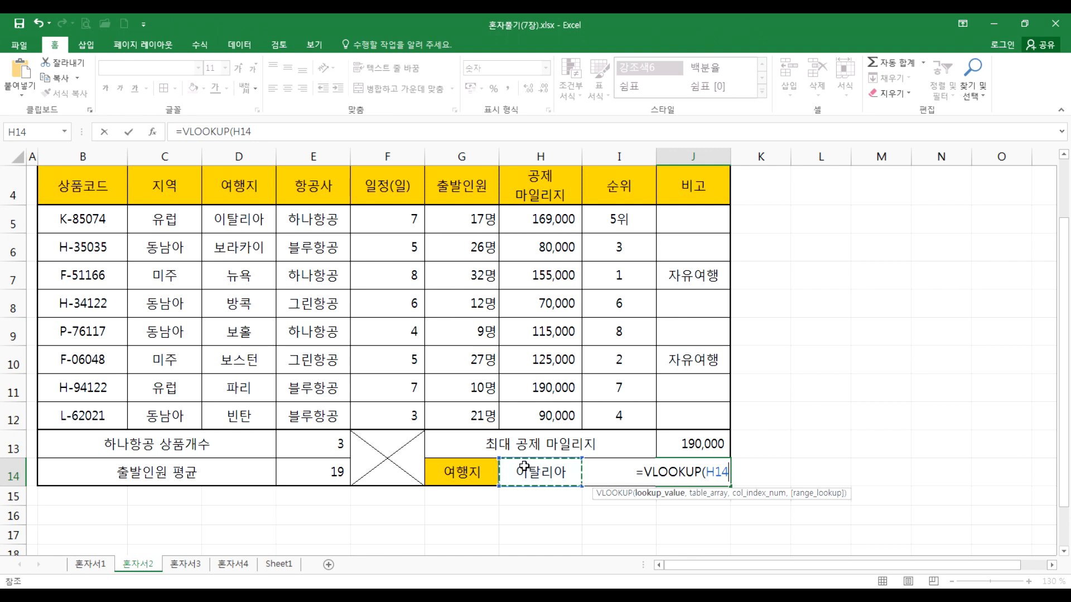
text(,)
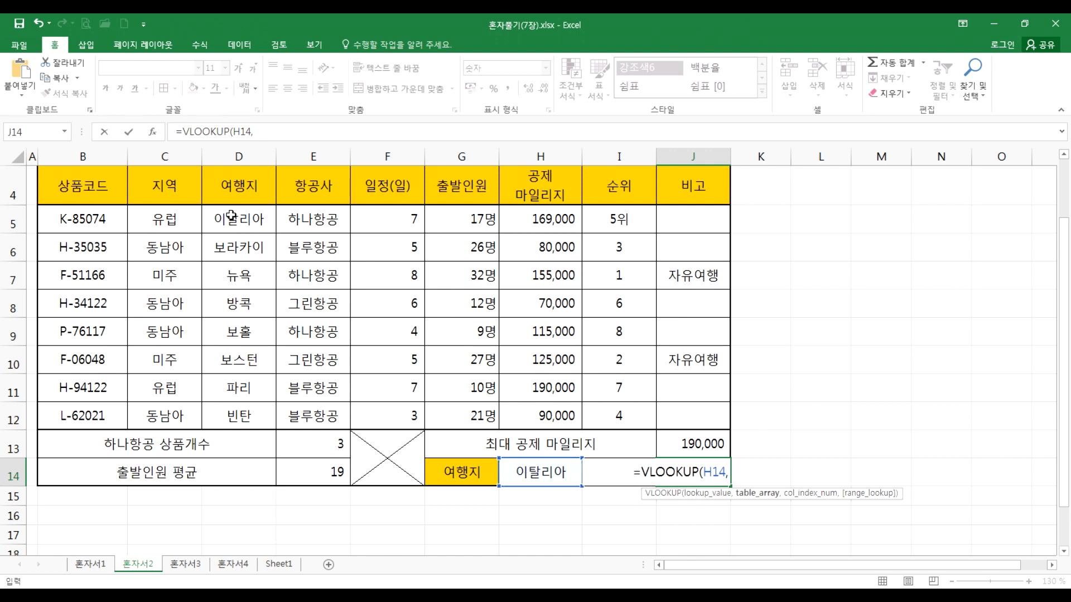
drag(231, 215, 474, 217)
drag(474, 217, 475, 414)
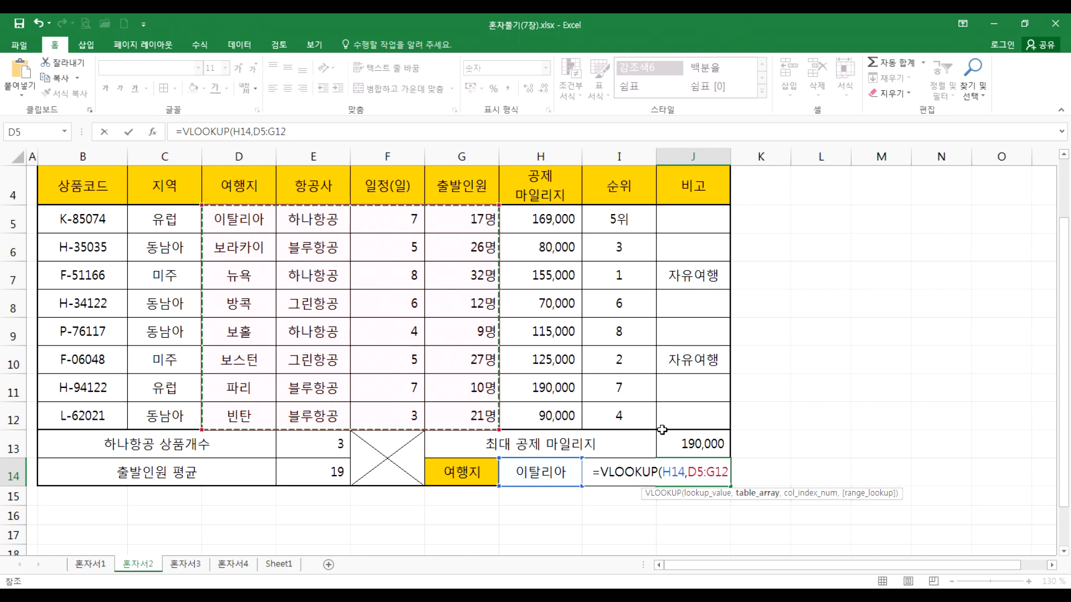
Complete it as =VLOOKUP(H14,D5:G12,4,FALSE) after the too-few-arguments error.
key(Return)
click(540, 344)
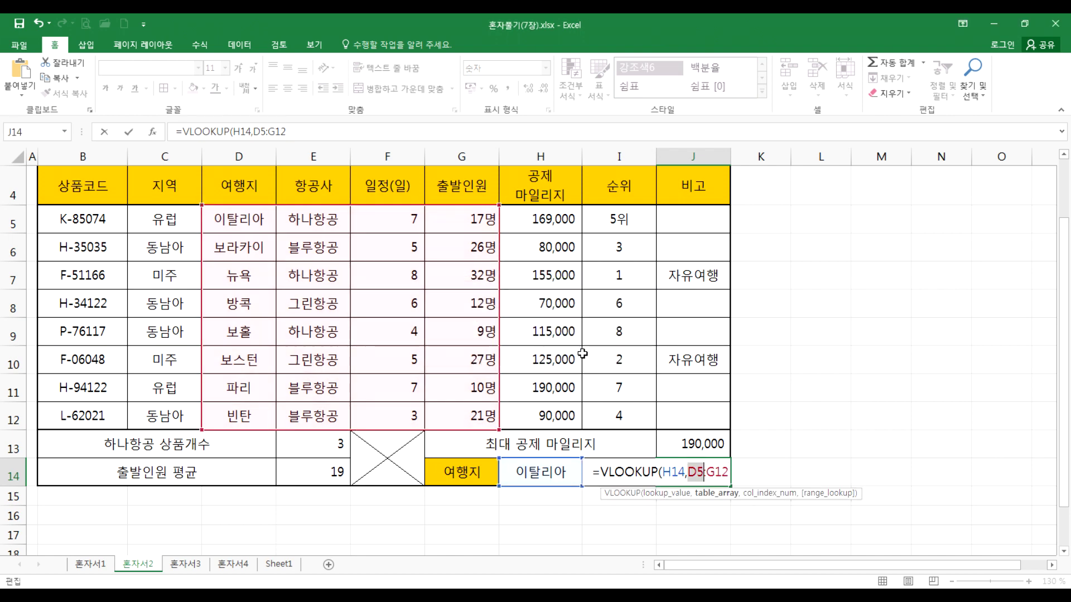
click(725, 473)
text(,)
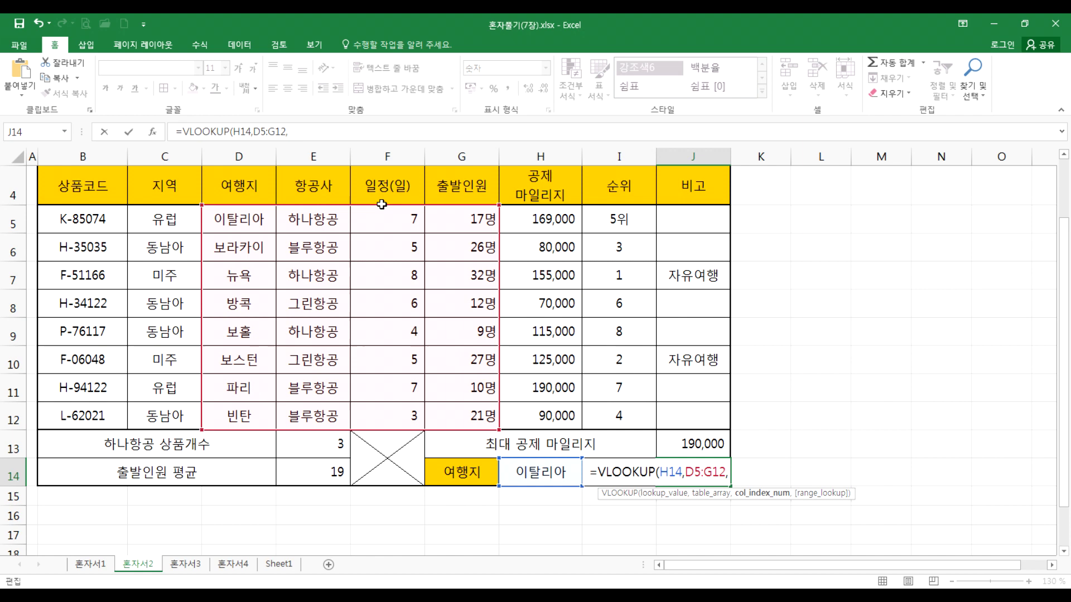
text(4)
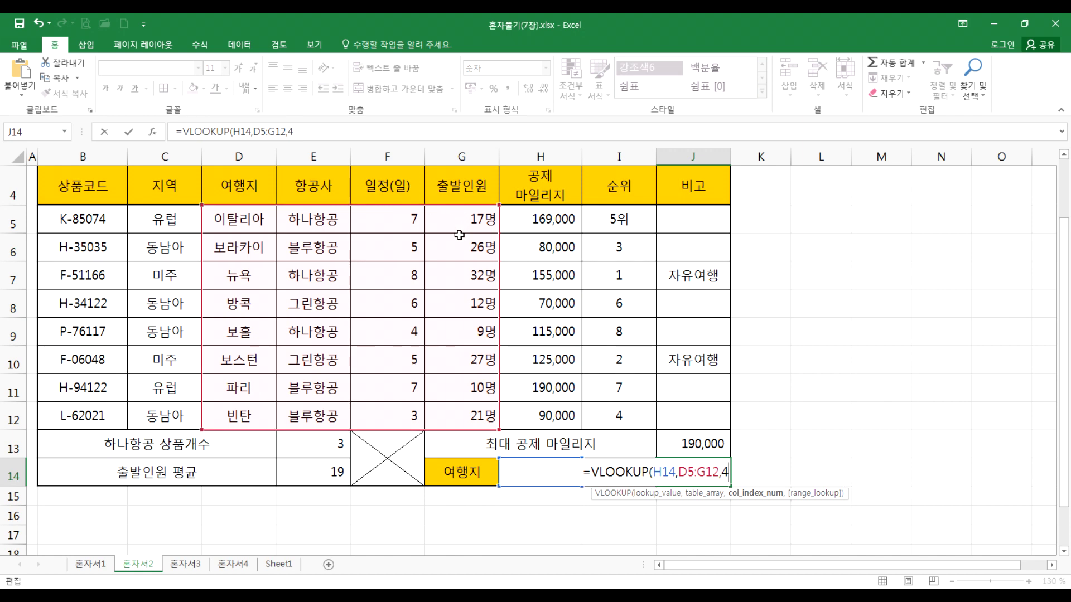
text(,)
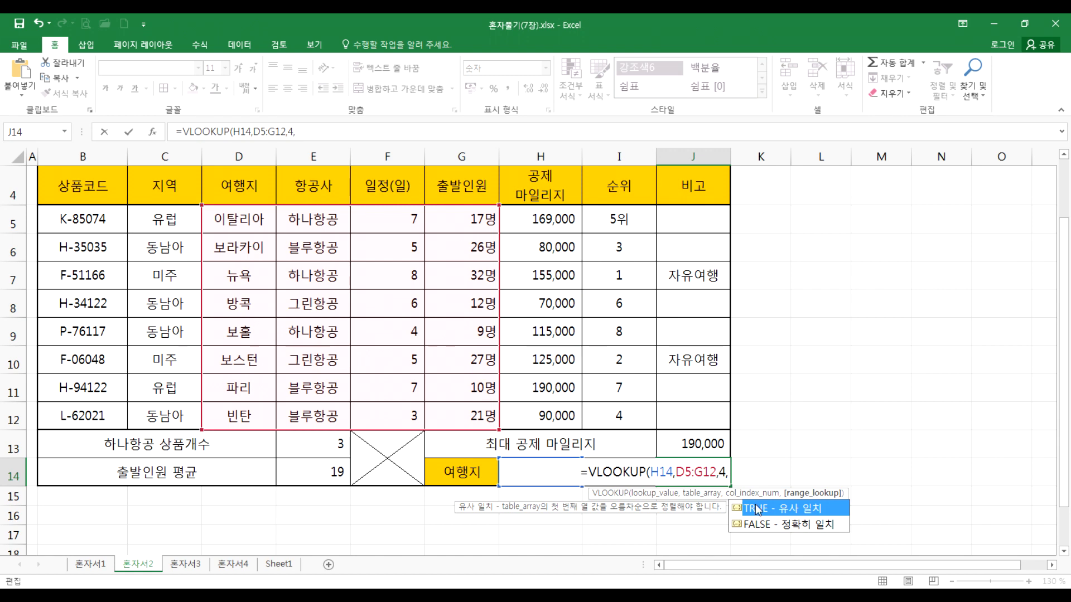
double_click(787, 524)
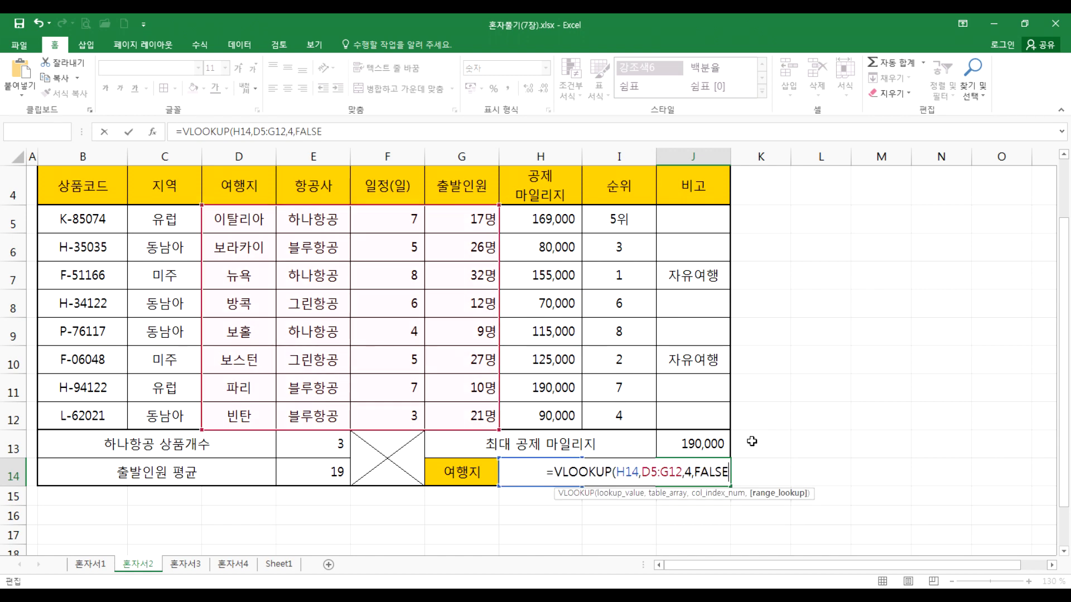
key(ctrl+Return)
Test the lookup by setting H14's destination to 보라카이, then 뉴욕.
scroll(601, 443, down, 2)
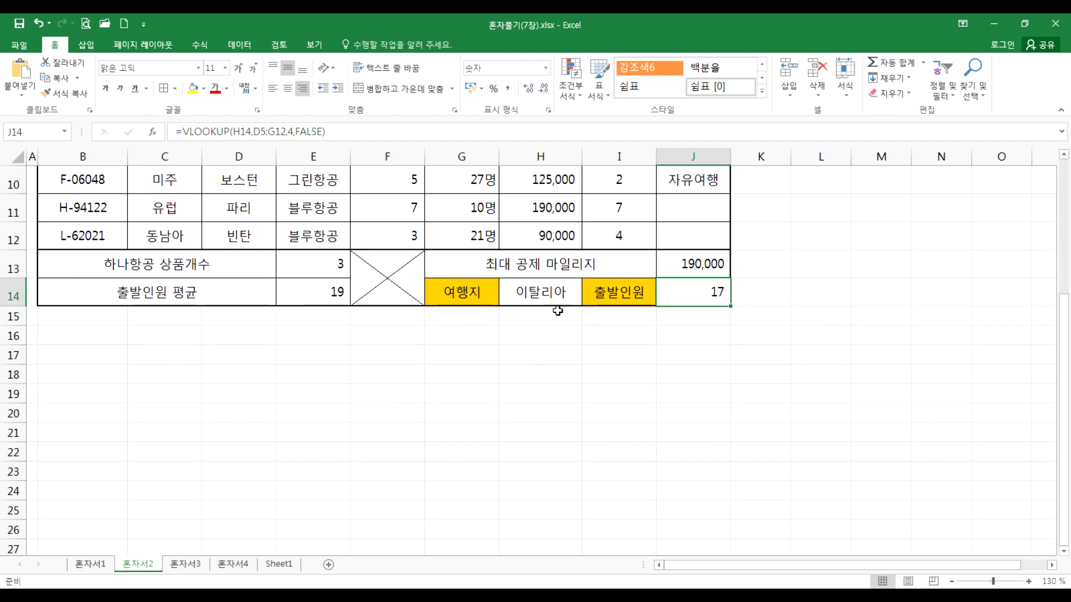
click(577, 291)
click(588, 299)
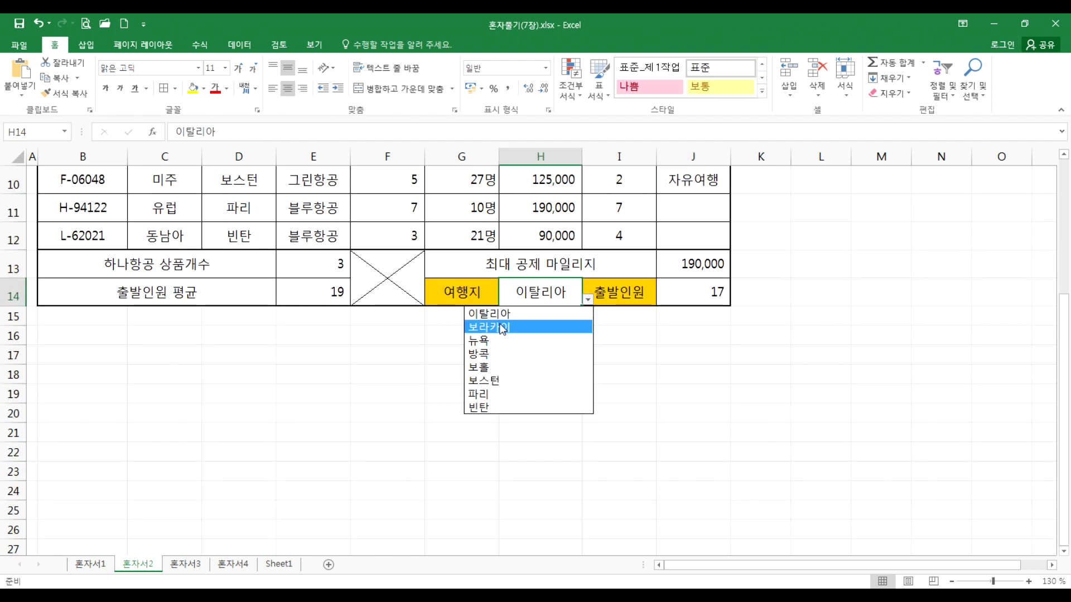
click(502, 326)
click(588, 299)
click(547, 332)
Select J14's VLOOKUP formula text to copy it for the notes.
click(709, 291)
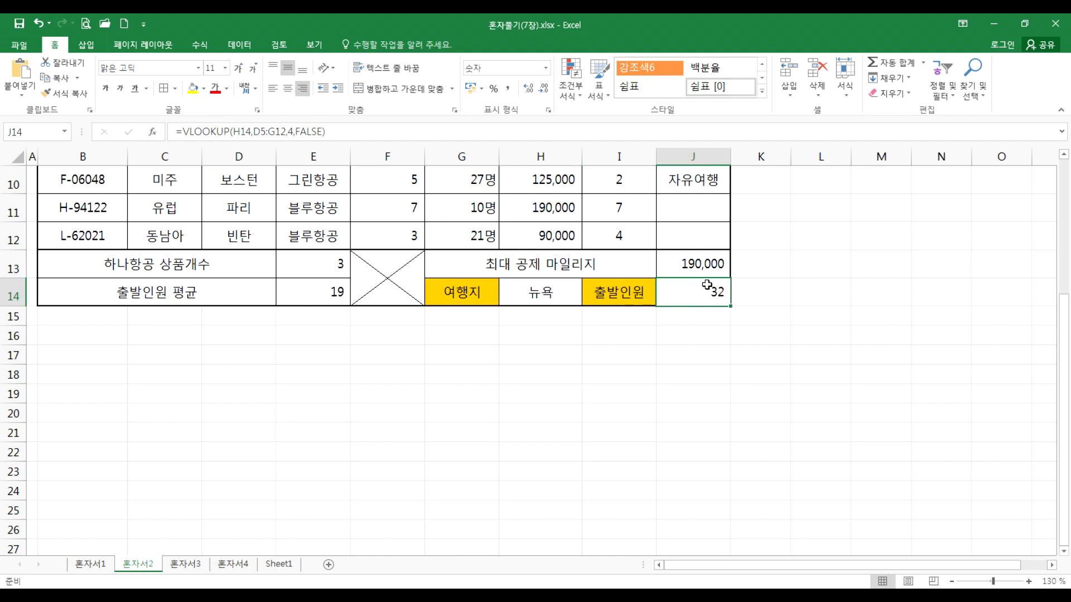
key(F2)
drag(536, 291, 595, 475)
key(ctrl+c)
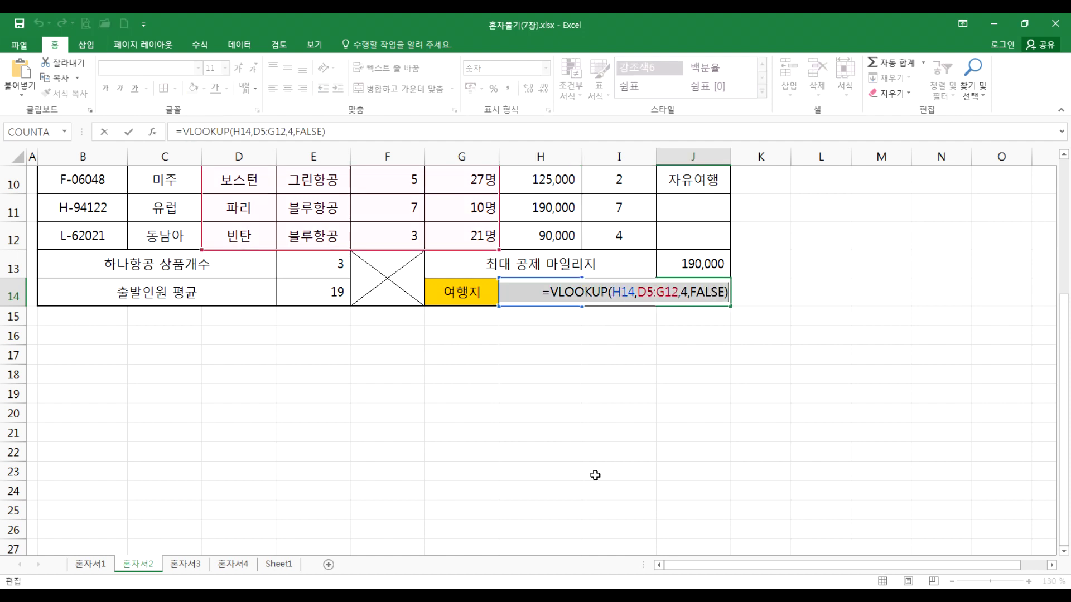
key(alt+Tab)
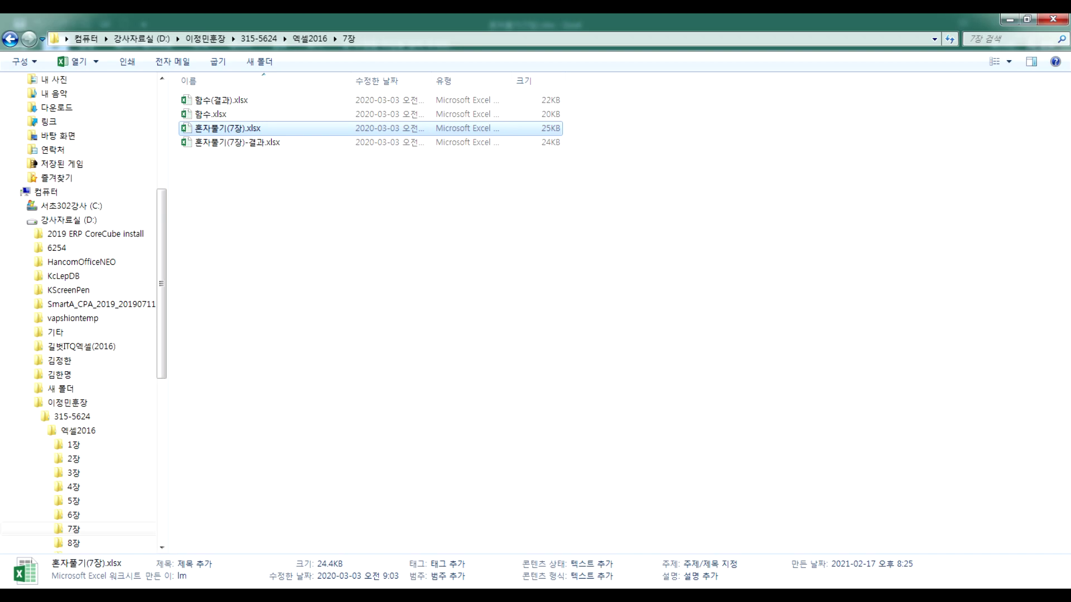
key(alt+Tab)
Paste the formula into the notes as =VLOOKUP(H14, D5:G12, 4, FALSE).
key(ctrl+v)
click(252, 373)
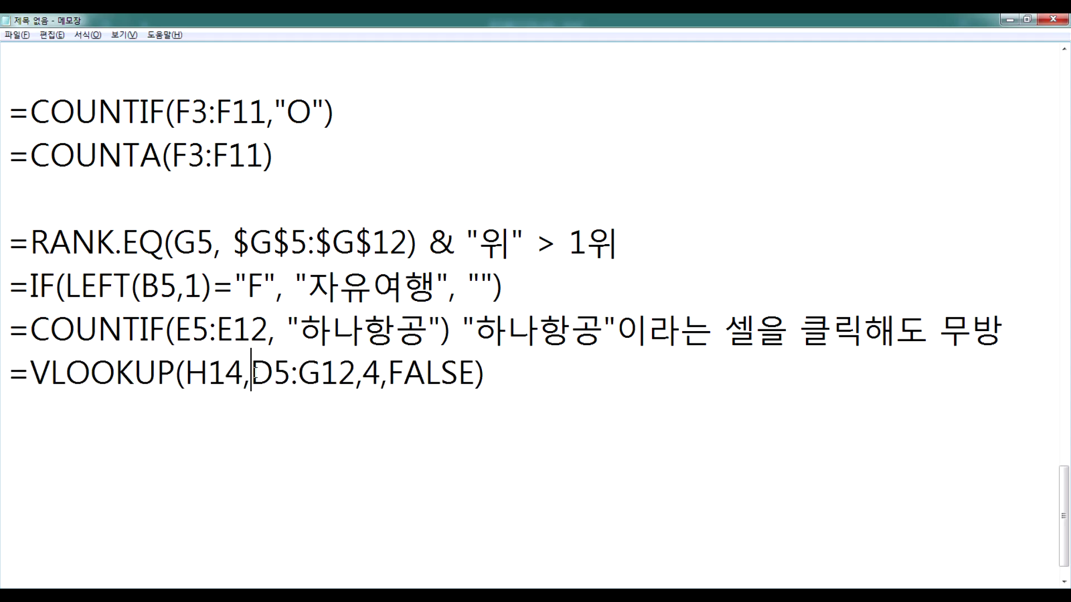
click(377, 371)
click(411, 373)
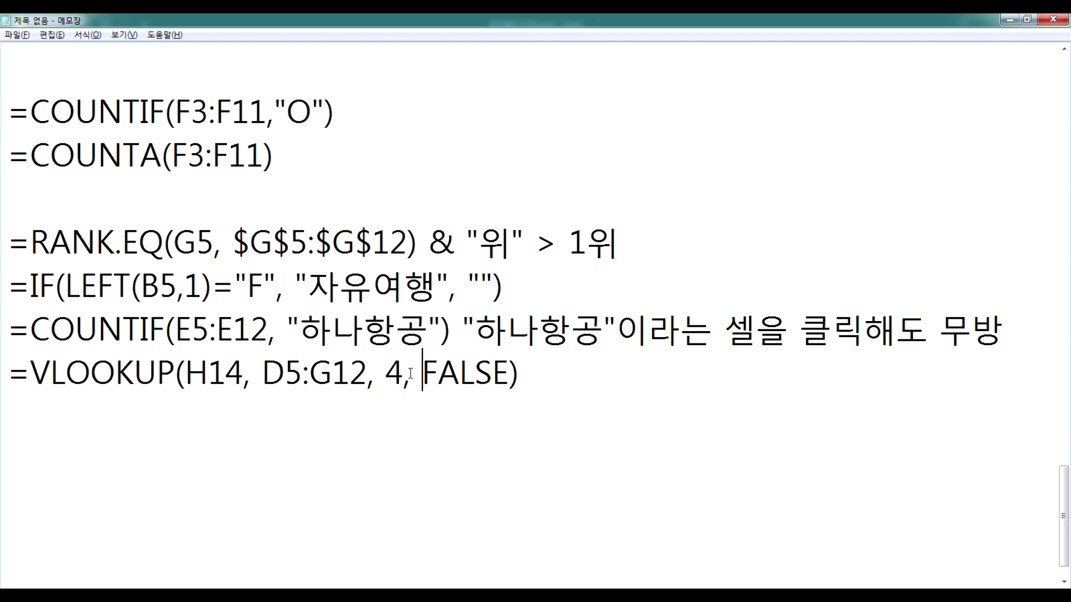
drag(399, 374, 389, 375)
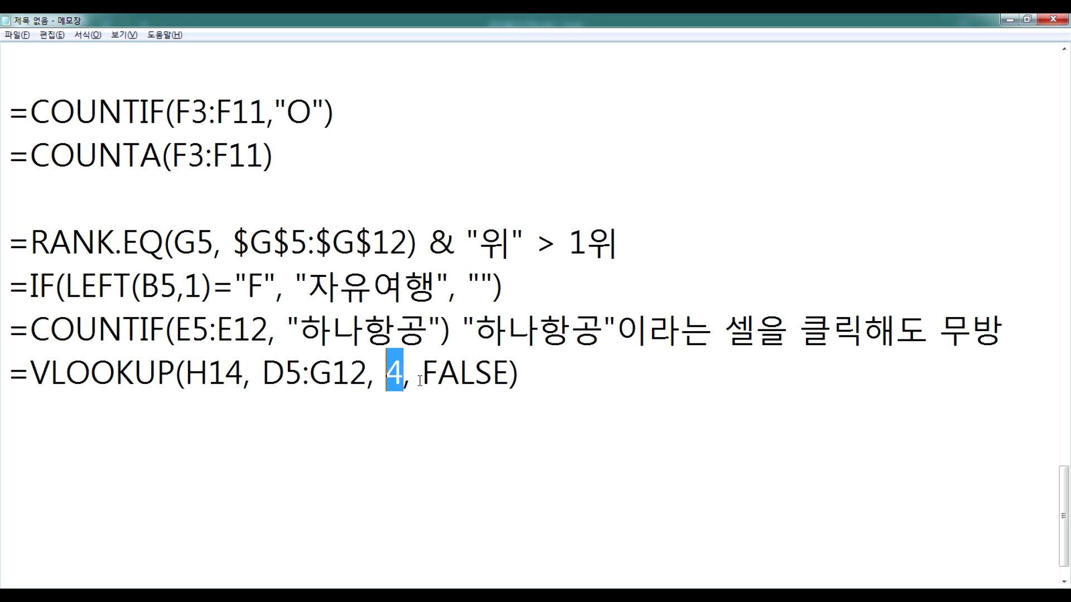
Back in Excel, commit J14's VLOOKUP, returning 32 for 뉴욕.
key(alt+Tab)
key(alt+Tab)
key(alt+Tab)
scroll(398, 368, up, 3)
key(Return)
drag(378, 277, 385, 334)
Highlight the D5:G12 table and D5:D12 destinations, then FALSE in the notes.
click(240, 276)
drag(305, 276, 467, 476)
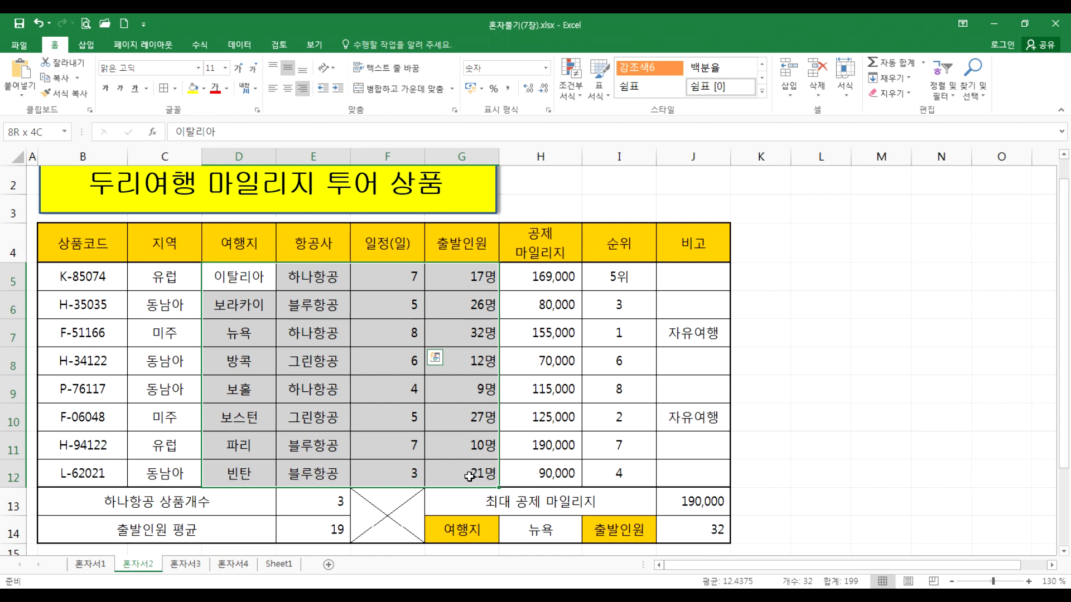
drag(240, 274, 488, 476)
drag(161, 274, 474, 474)
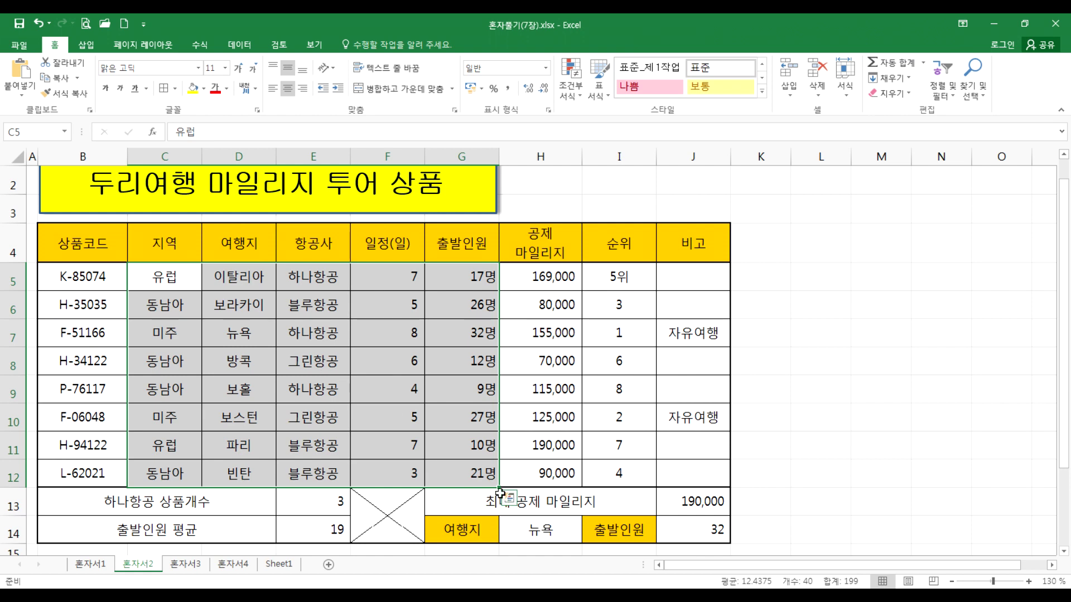
drag(233, 274, 450, 473)
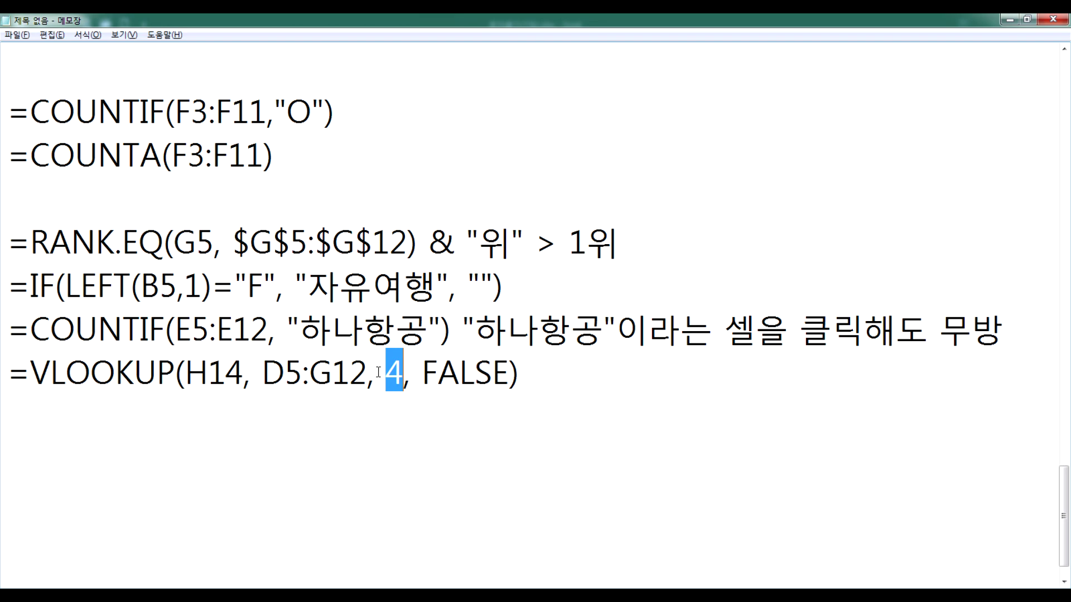
click(378, 372)
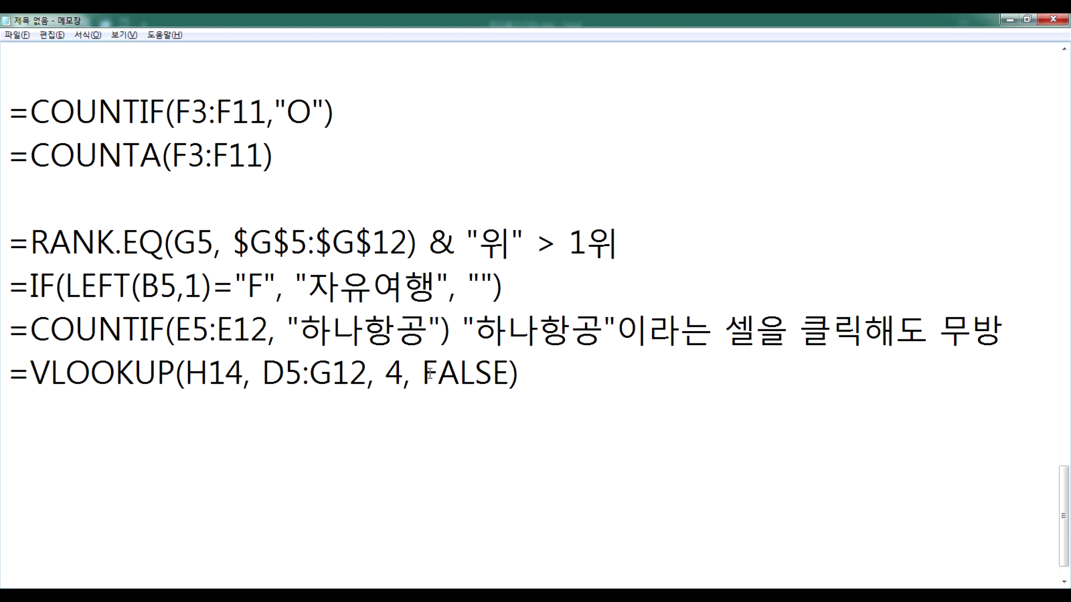
drag(430, 372, 503, 373)
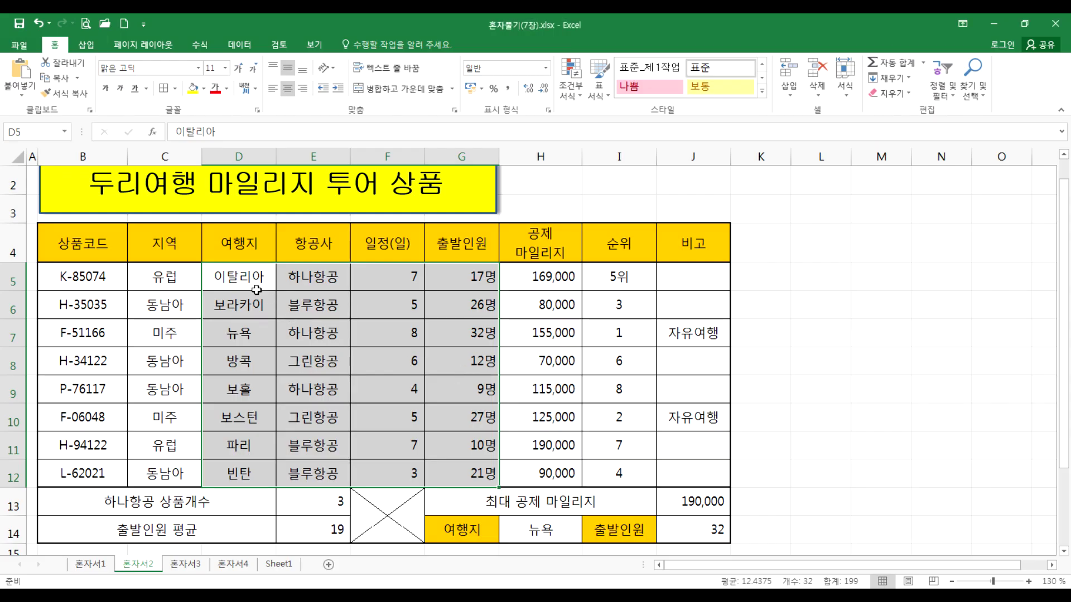
Return to the Excel tour table and select the 뉴욕 cell D7.
click(242, 278)
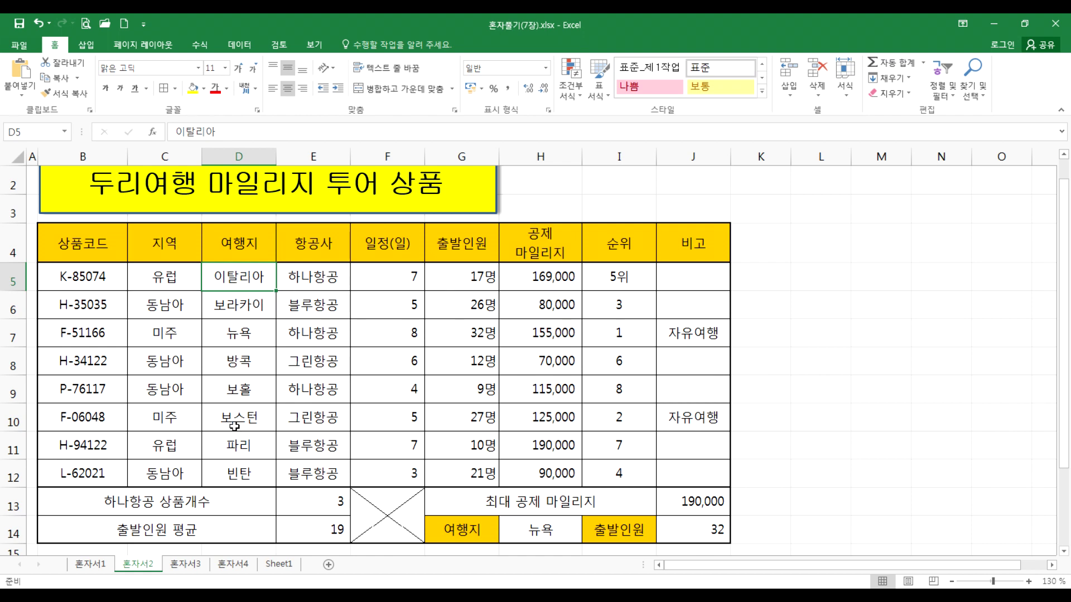
click(221, 328)
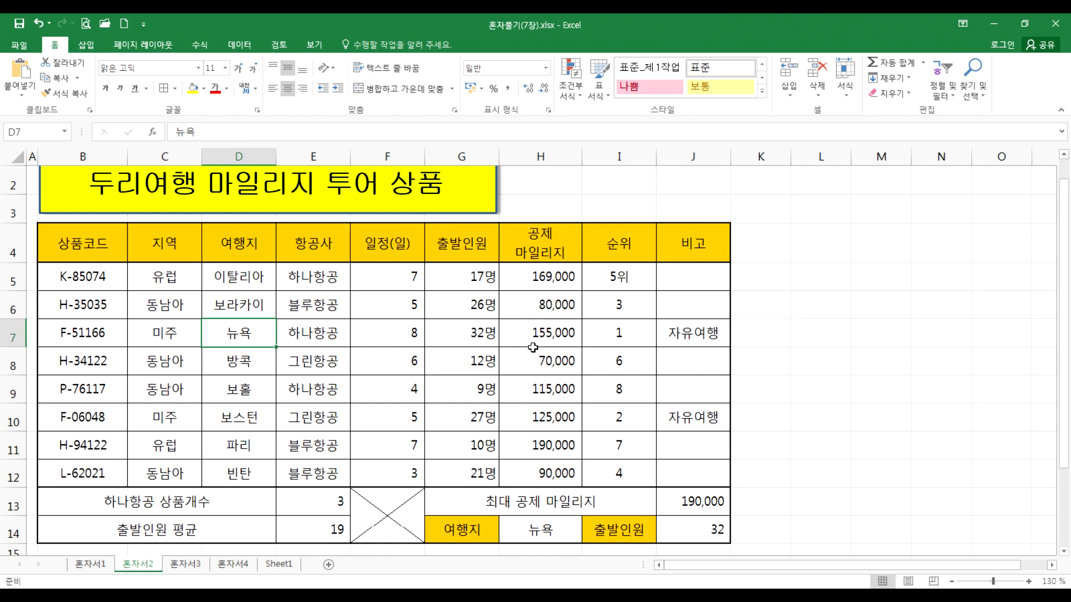
Insert blank worksheet Sheet2 after 혼자서2 with the New Sheet (+) button.
click(329, 565)
ctrl+scroll(260, 414, up, 6)
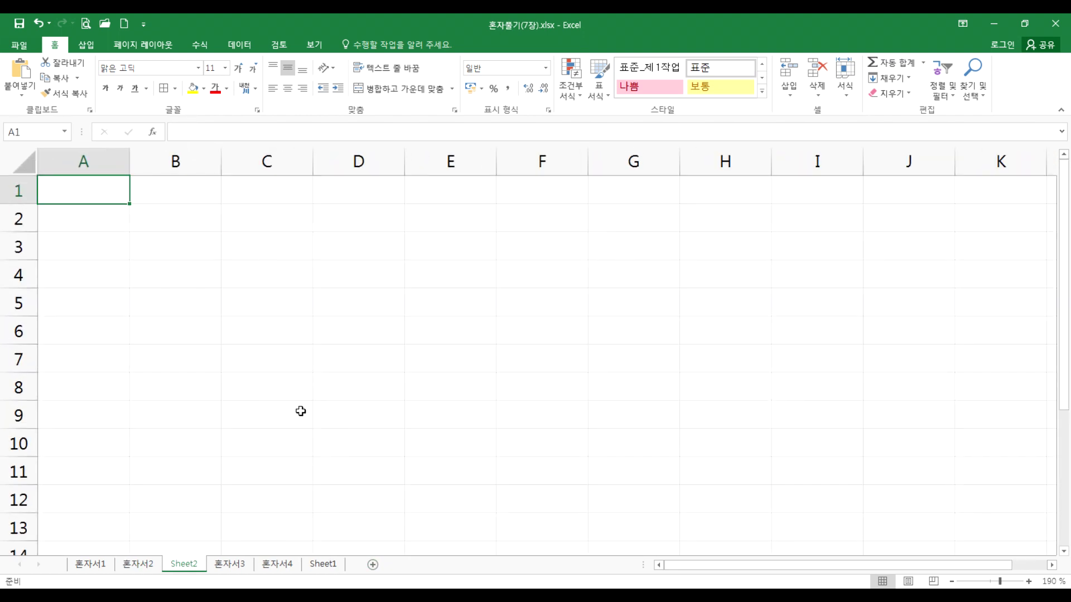
Enter the heading 성적 in A1 and the score 85 in A2.
text(TJD)
key(Escape)
key(Hangul)
text(성저ㄱ)
key(Tab)
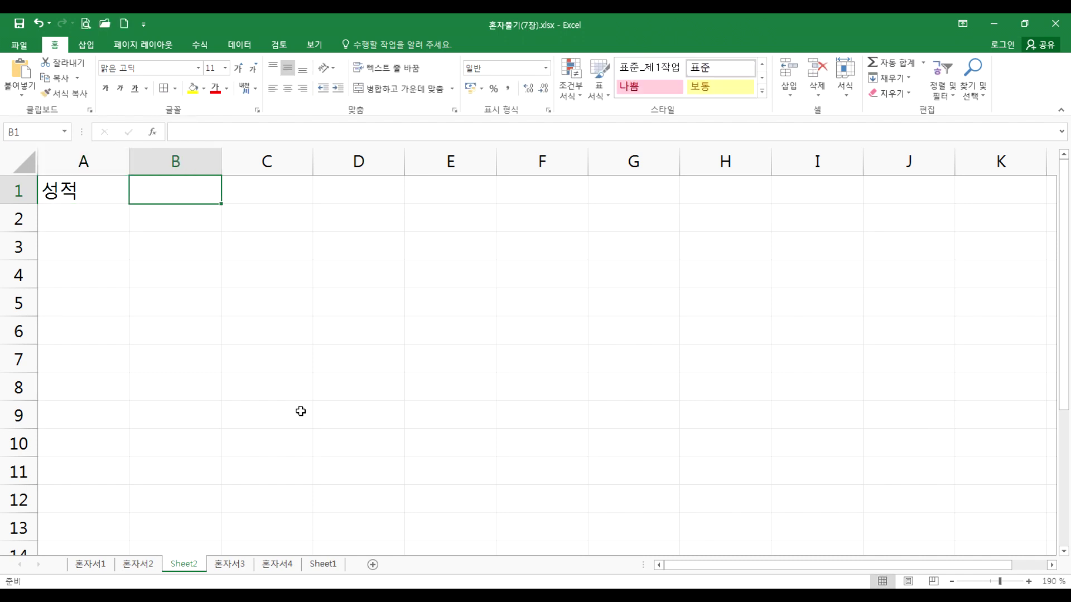
key(Return)
text(85)
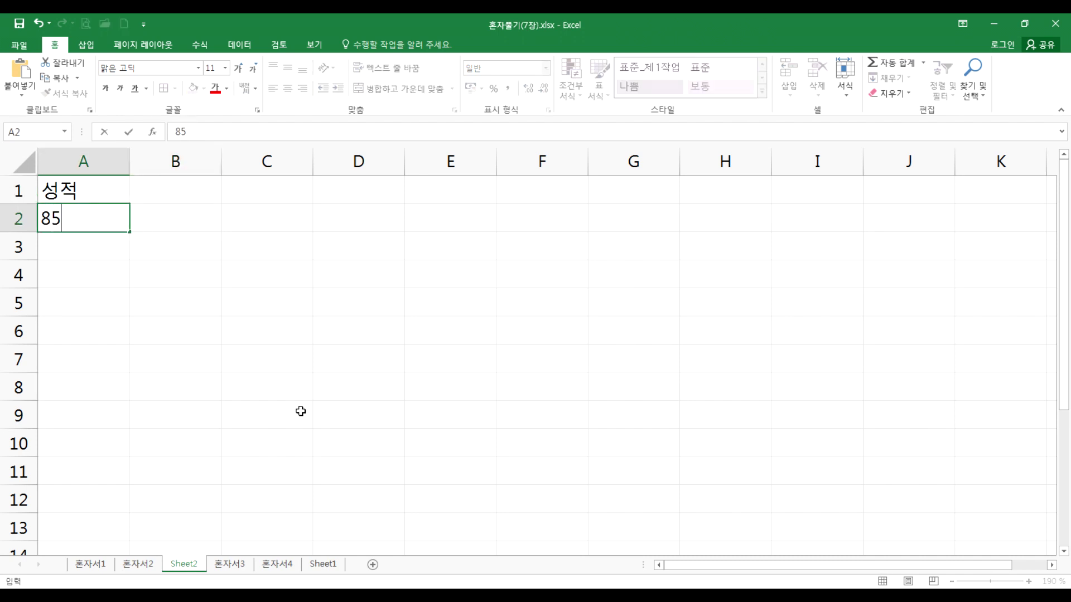
key(ctrl+Return)
Enter the heading 평가 in B1 and the evaluation 우 in B2.
key(Up)
key(Right)
text(평가)
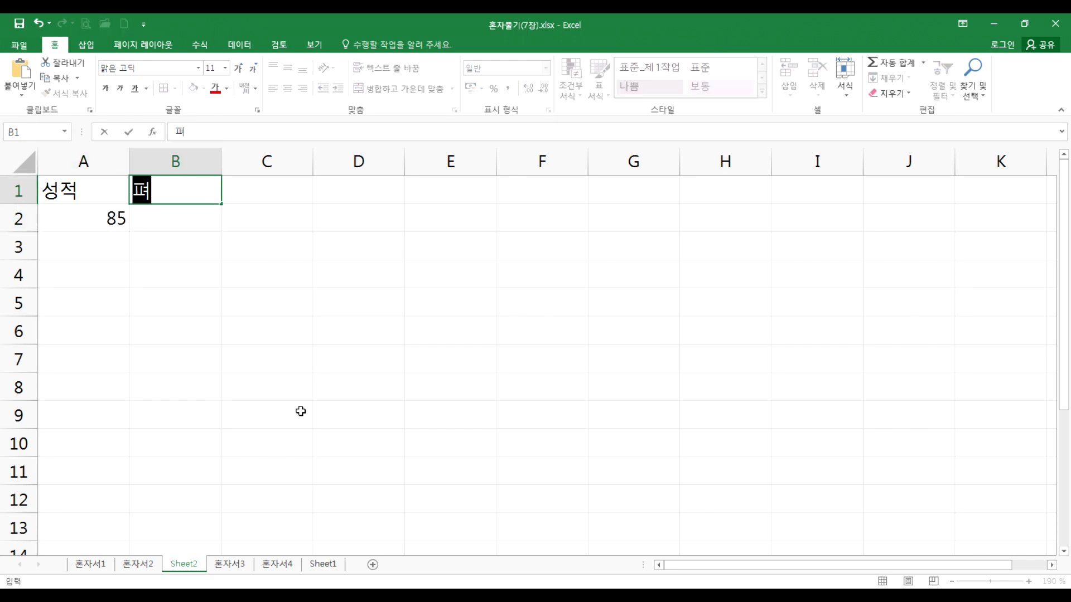
key(Return)
text(우)
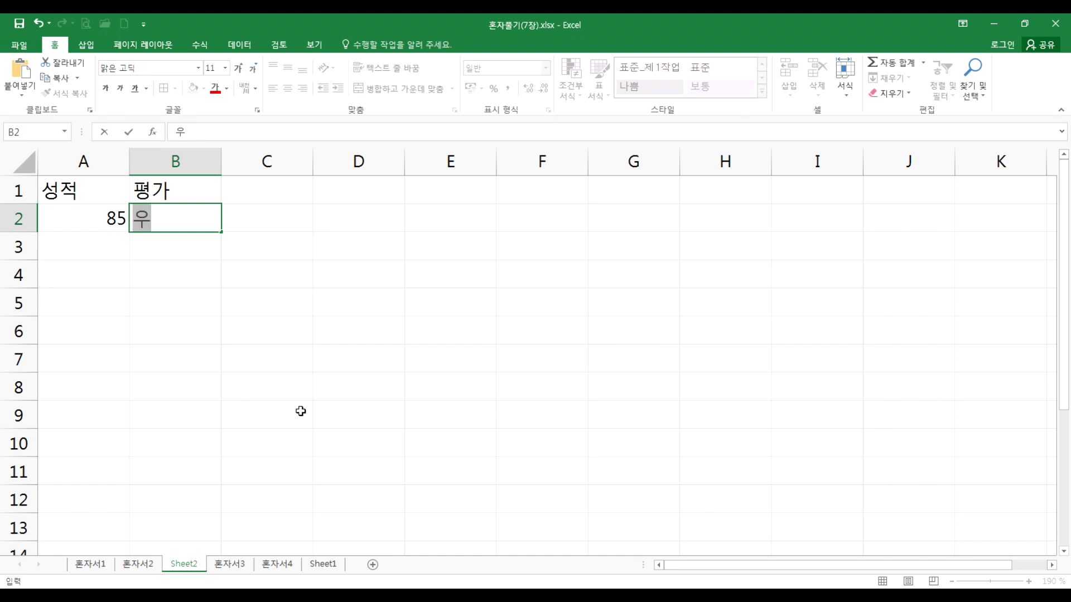
key(Up)
Add the headings 성적 in D1 and 평가 in E1, correcting the E1 typo.
key(Right)
key(Right)
text(성ㅈㅓㄱ)
key(Tab)
text(평ㄱ')
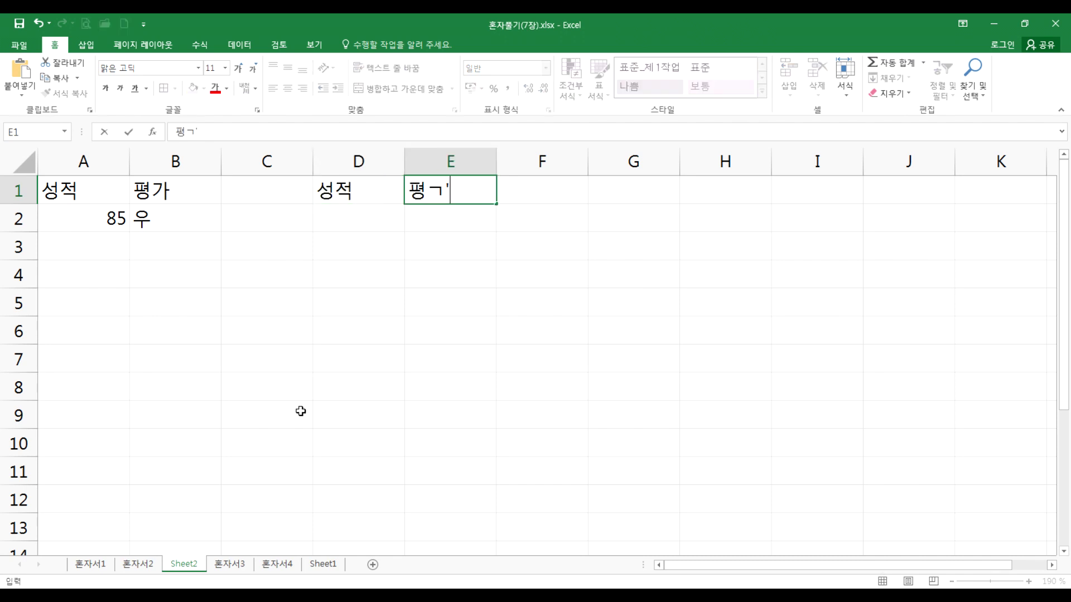
key(Return)
key(Up)
key(Right)
key(BackSpace)
text(평가)
key(Return)
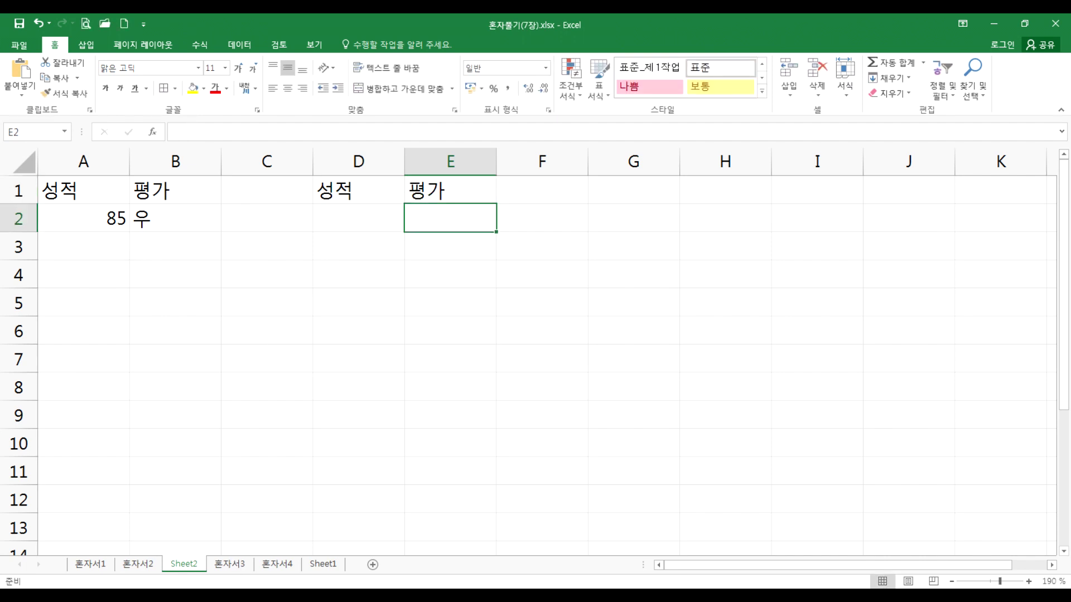
Look over the product table on 혼자서2 and Sheet1, then return to Sheet2.
click(138, 564)
mouse_move(73, 271)
mouse_down()
mouse_move(549, 304)
mouse_move(557, 475)
mouse_up()
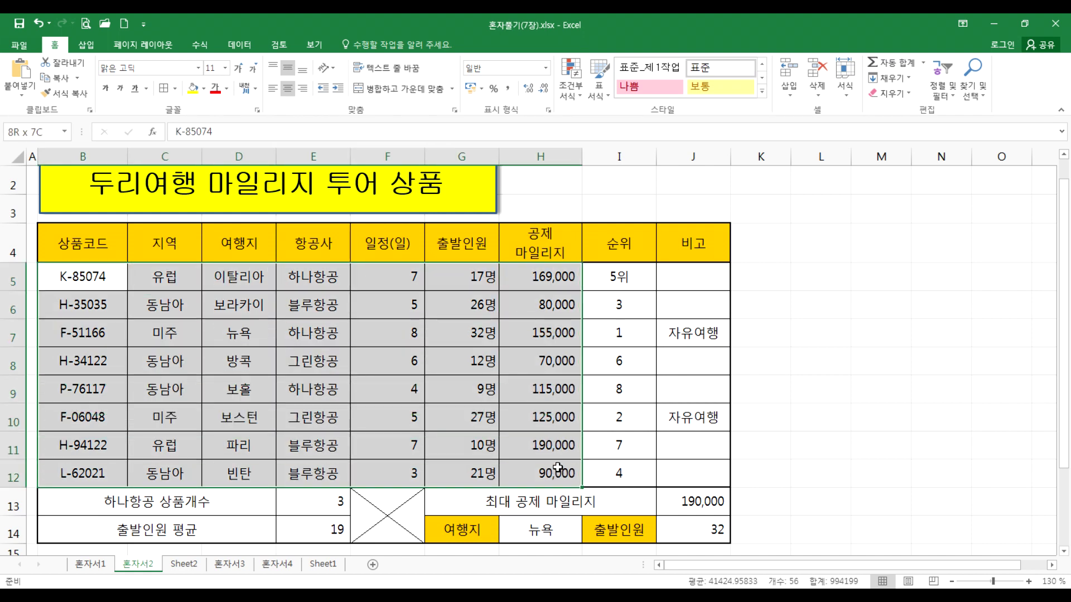
drag(554, 461, 554, 453)
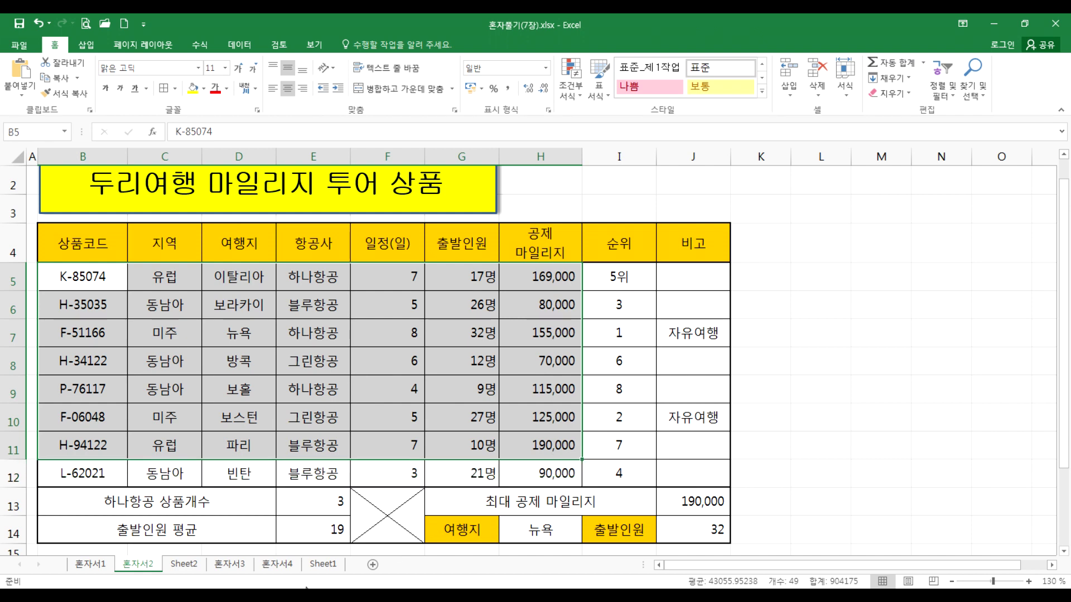
click(321, 565)
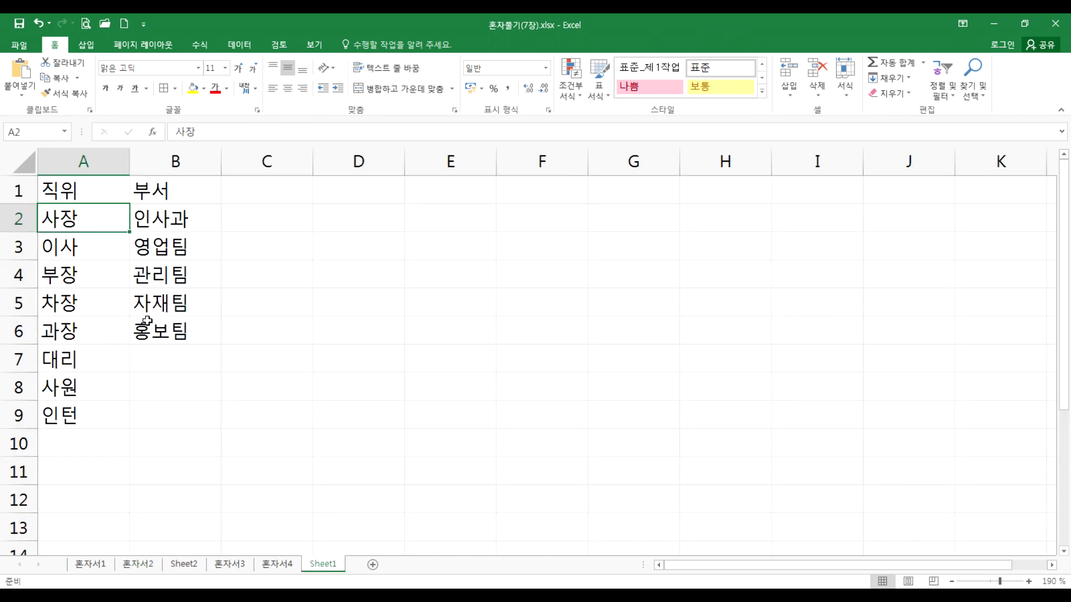
click(184, 564)
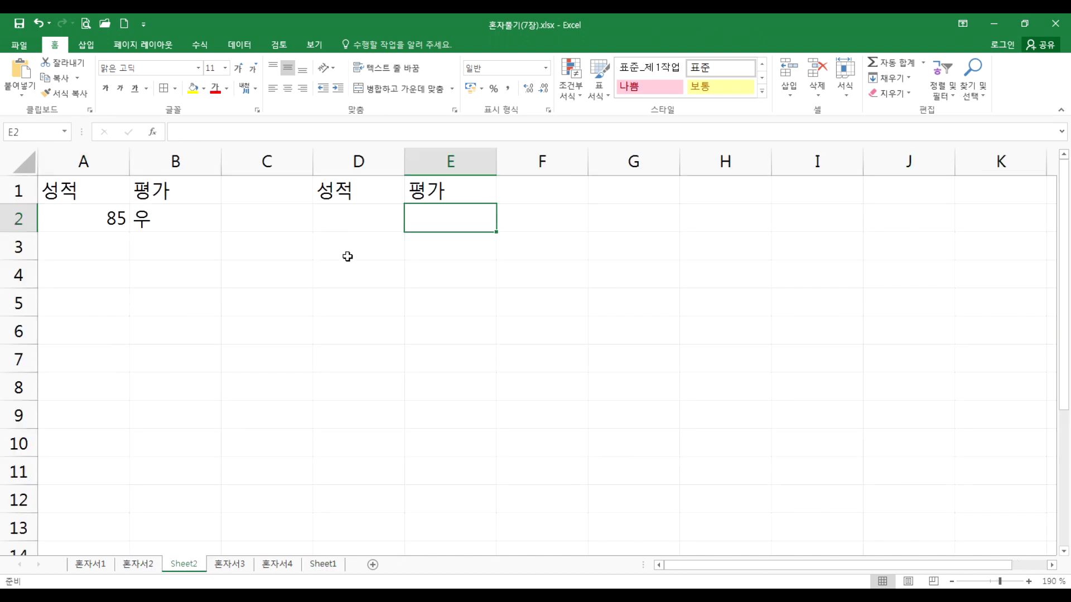
Enter the score thresholds 0, 60, 70, 80, 90 in D2:D6.
click(342, 218)
text(0)
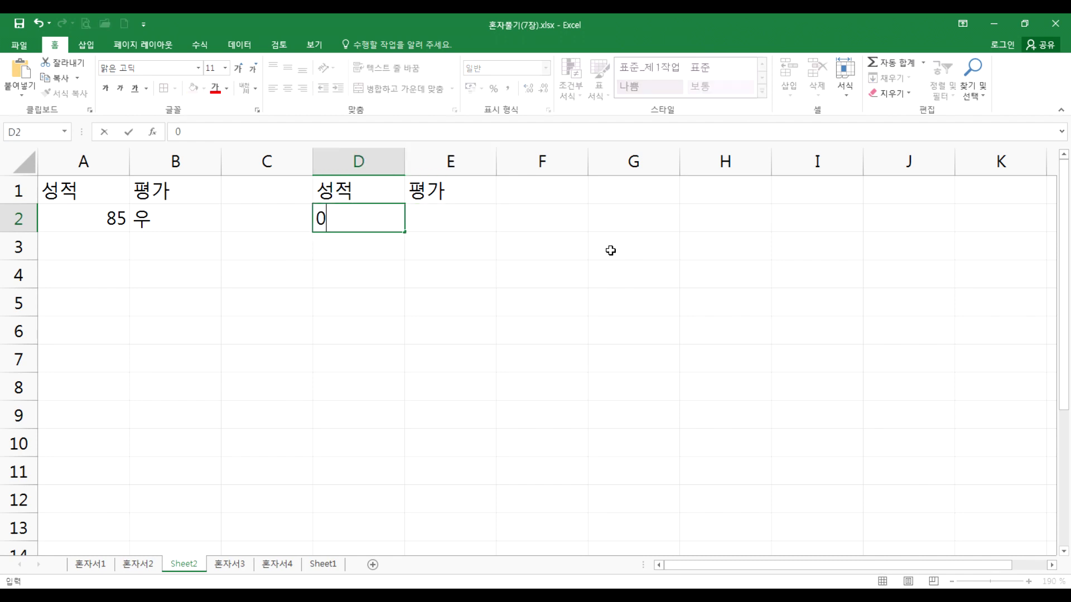
key(Return)
text(60)
key(Return)
text(70)
key(Return)
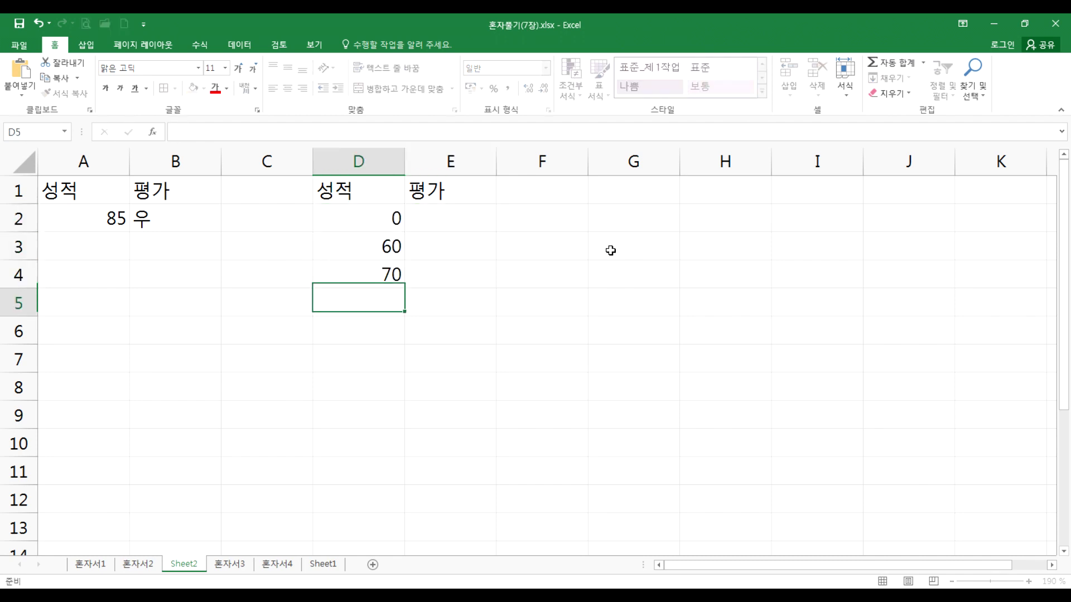
text(80)
key(Return)
text(90)
key(Right)
Enter the evaluations 가, 양, 미, 우, 수 in E2:E6.
key(Up)
key(Up)
key(Up)
key(Up)
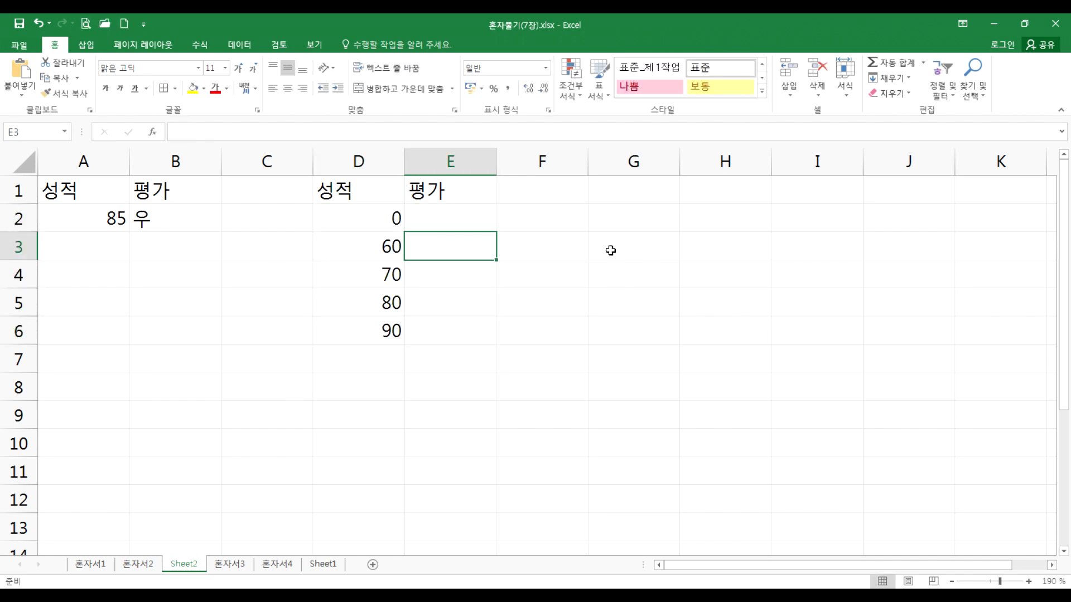
text(가)
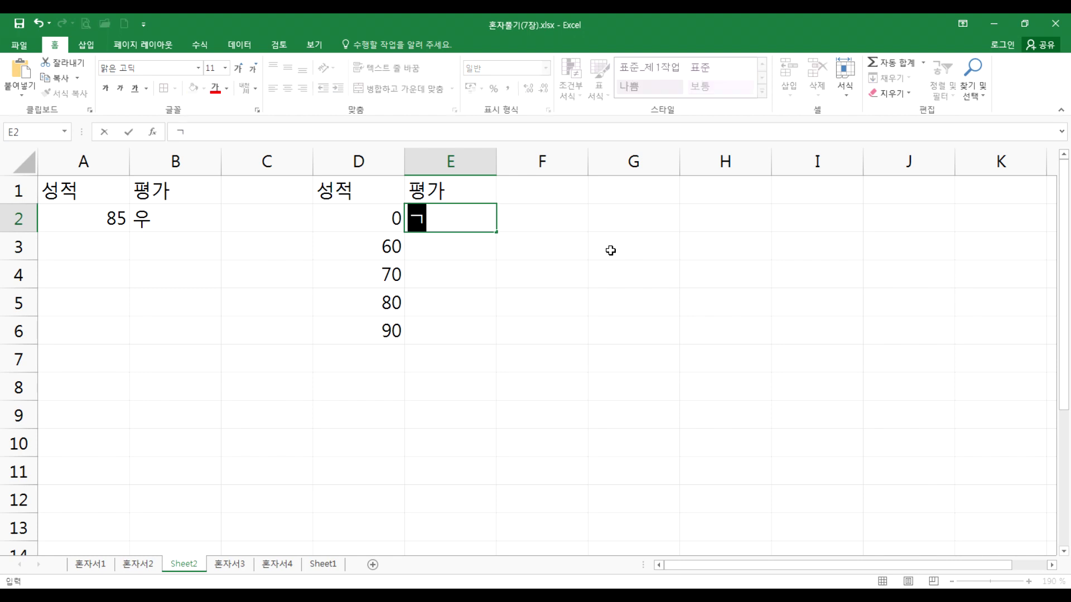
key(Return)
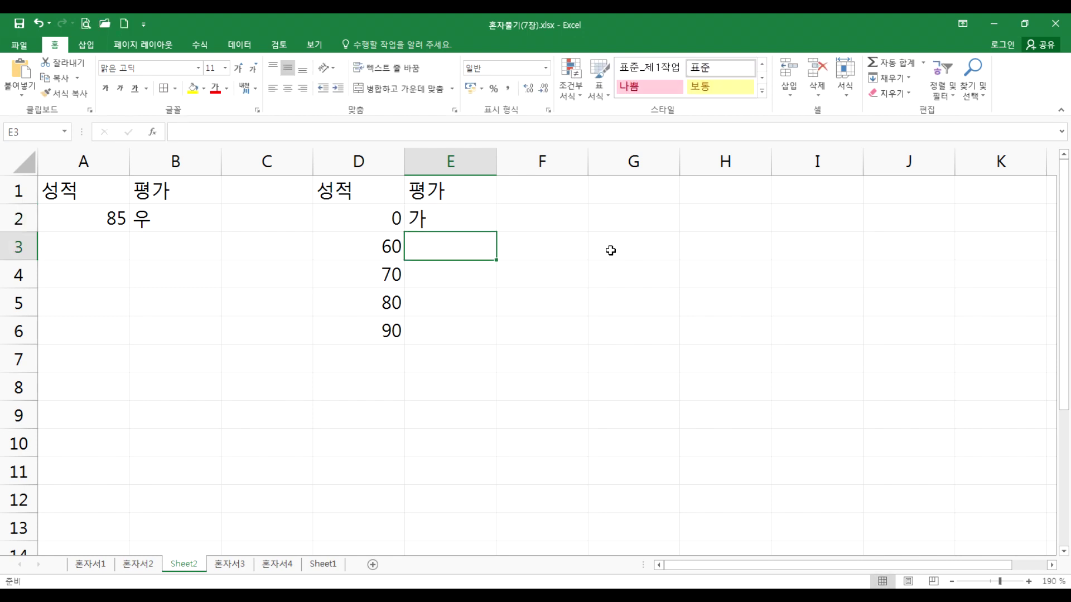
text(양)
key(Return)
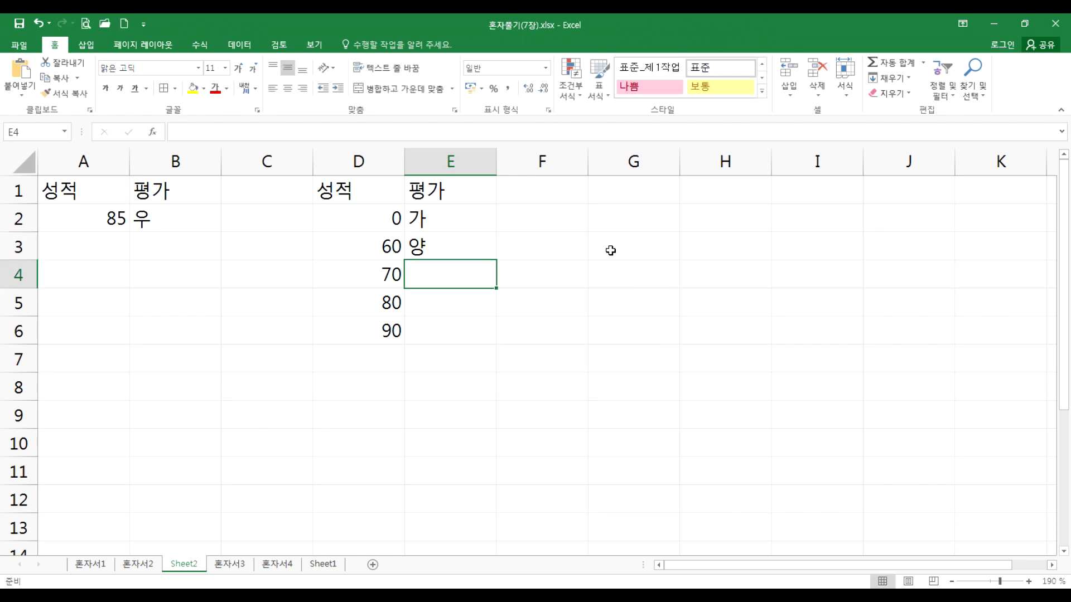
text(미)
key(Return)
text(우)
key(Return)
text(수)
key(Return)
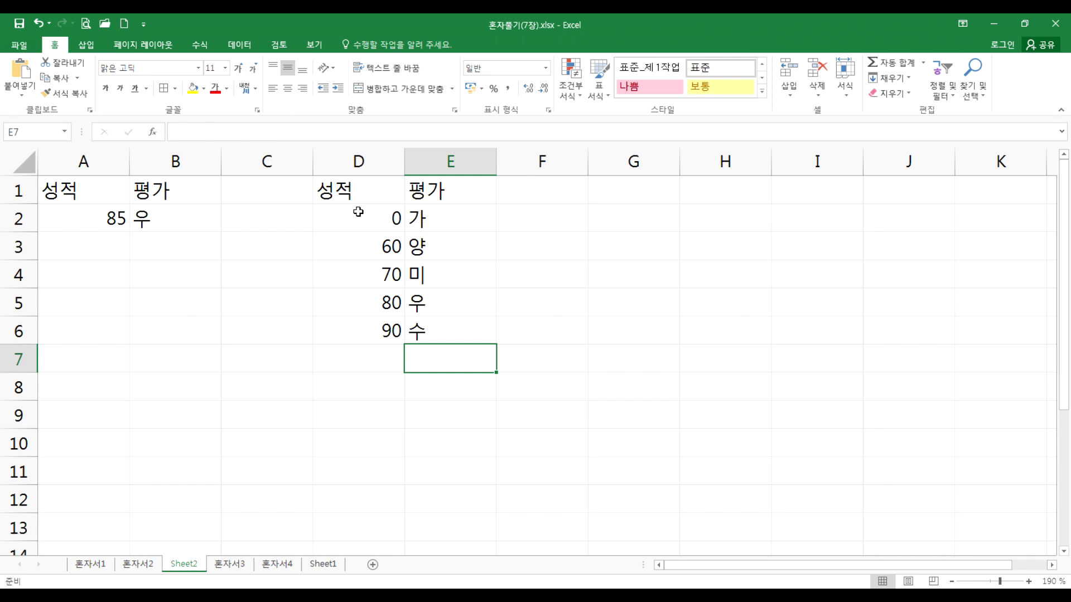
Center-align the lookup table D1:E6 and check the evaluation in B2.
drag(360, 219, 440, 305)
drag(335, 188, 456, 330)
click(287, 88)
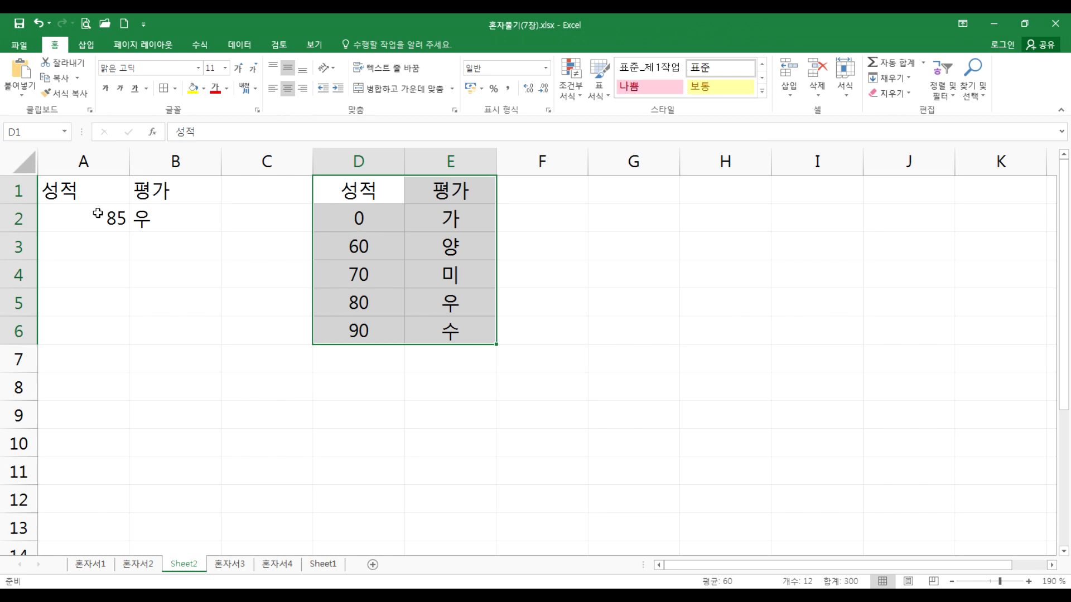
click(68, 214)
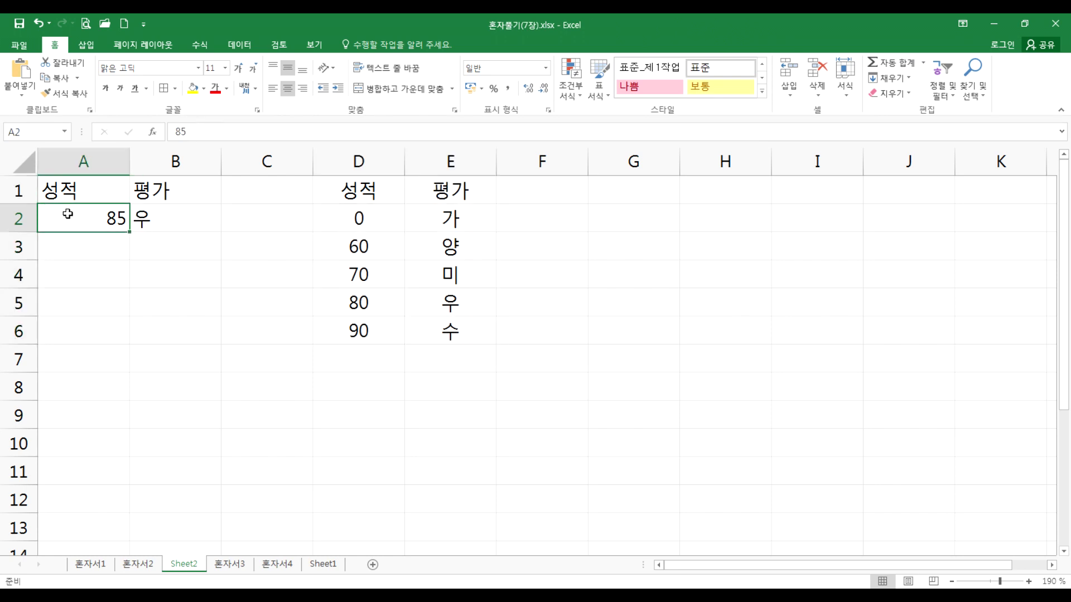
click(179, 218)
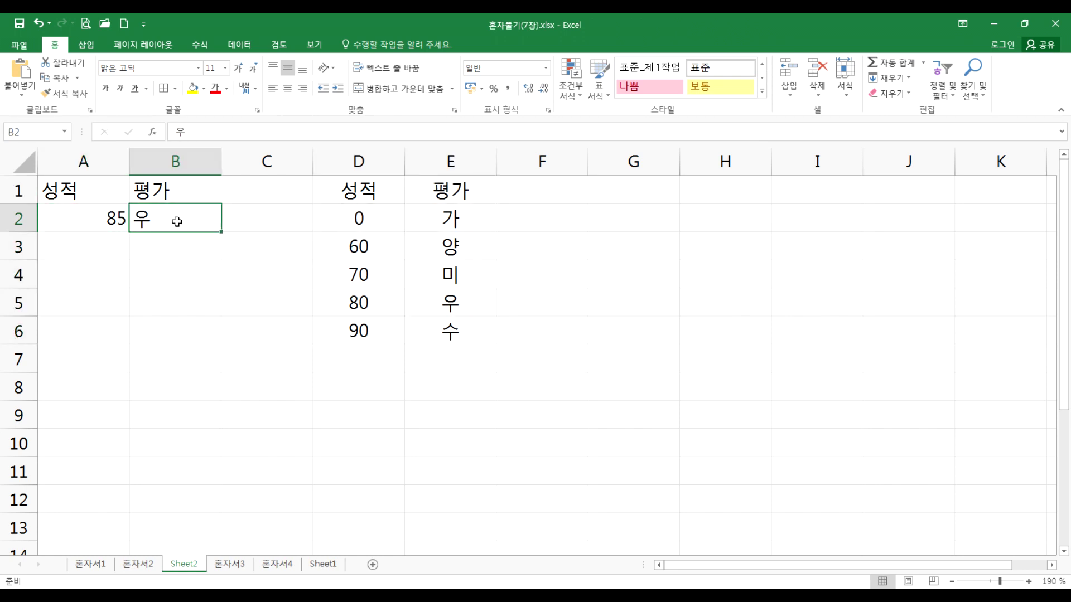
Add the heading 학점 in F1 beside the score table.
click(540, 195)
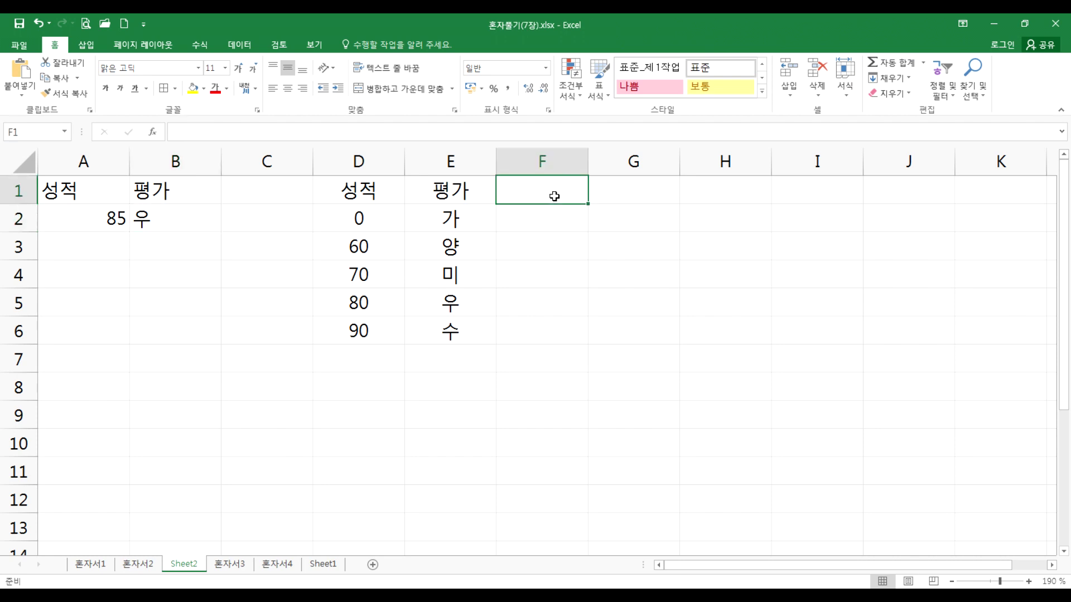
text(GKRW)
key(BackSpace)
key(BackSpace)
key(BackSpace)
key(BackSpace)
key(Caps_Lock)
text(ㅎㅏㄱㅈㅓㅁ)
key(Return)
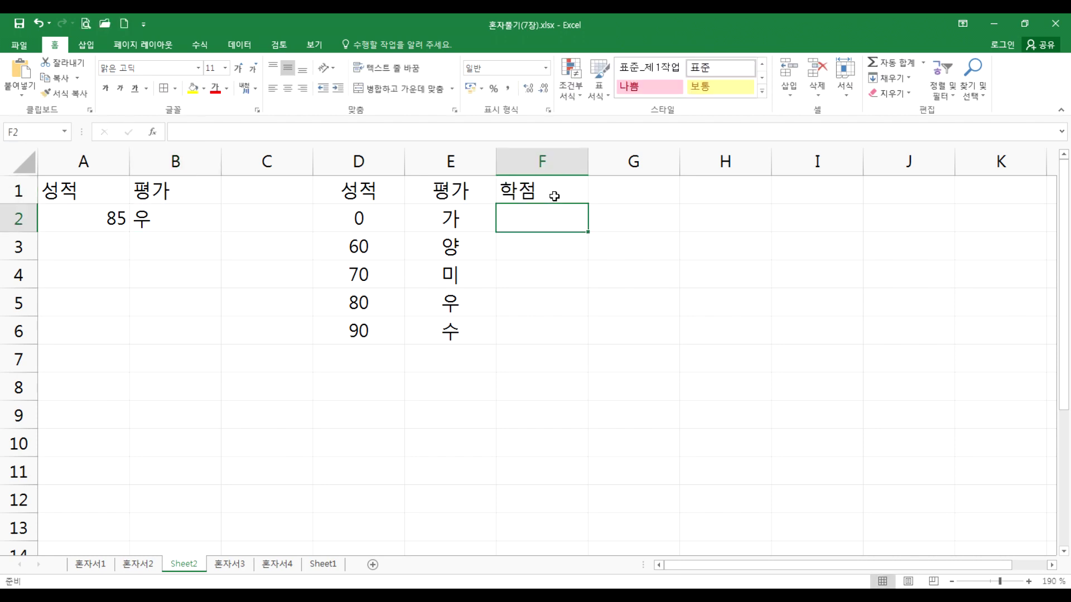
Fill F2:F6 with grades F, D, C, B, A and center them.
key(Down)
key(Down)
key(Down)
key(Down)
text(A)
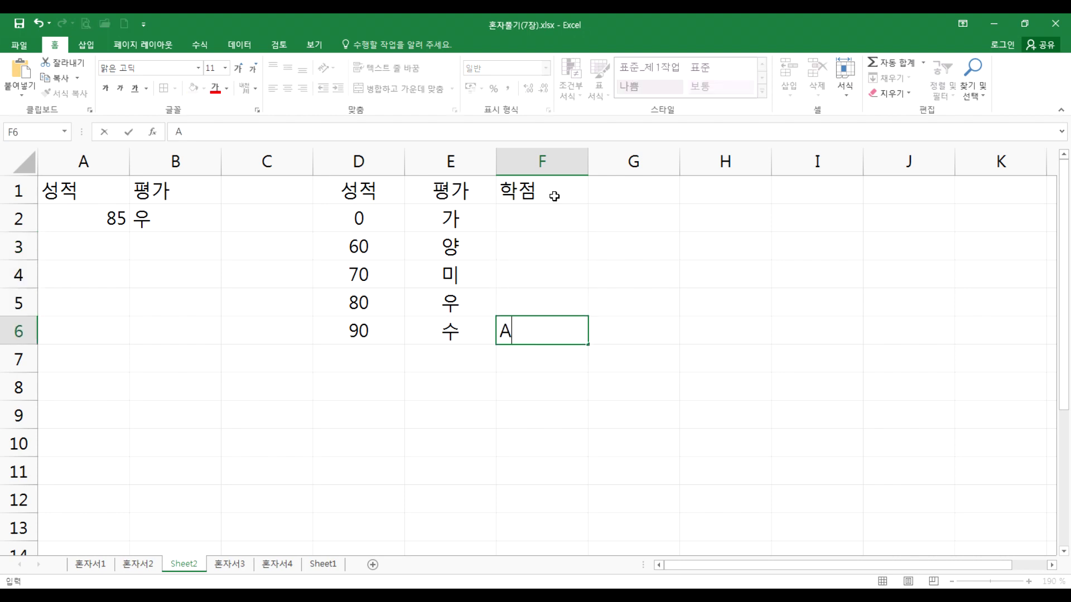
key(Up)
text(V)
text(B)
key(Up)
text(C)
key(Up)
text(D)
key(Up)
text(FF)
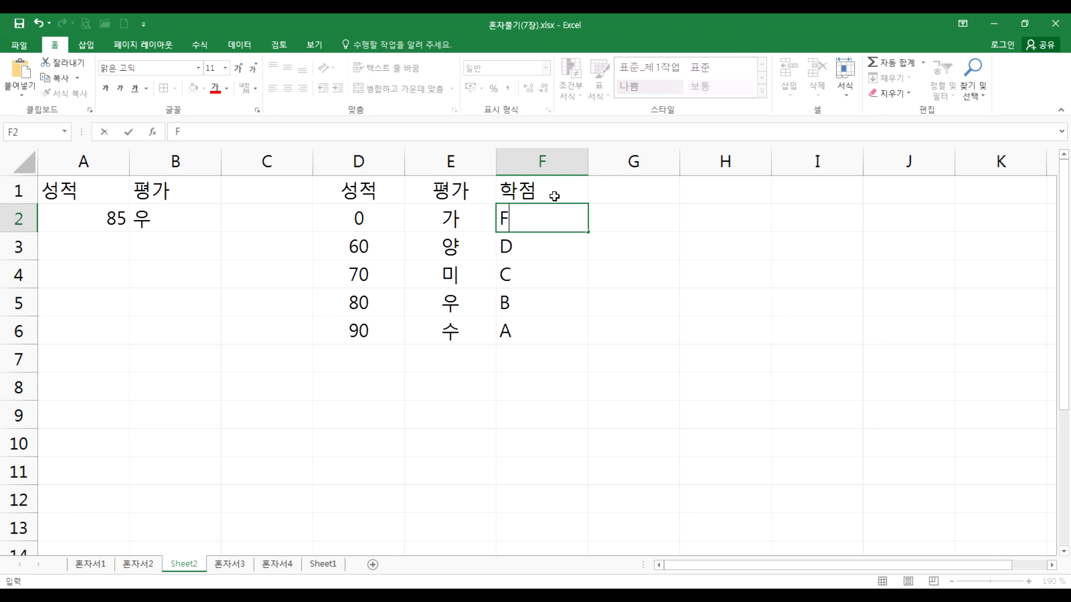
key(BackSpace)
key(Return)
drag(523, 219, 525, 327)
click(287, 89)
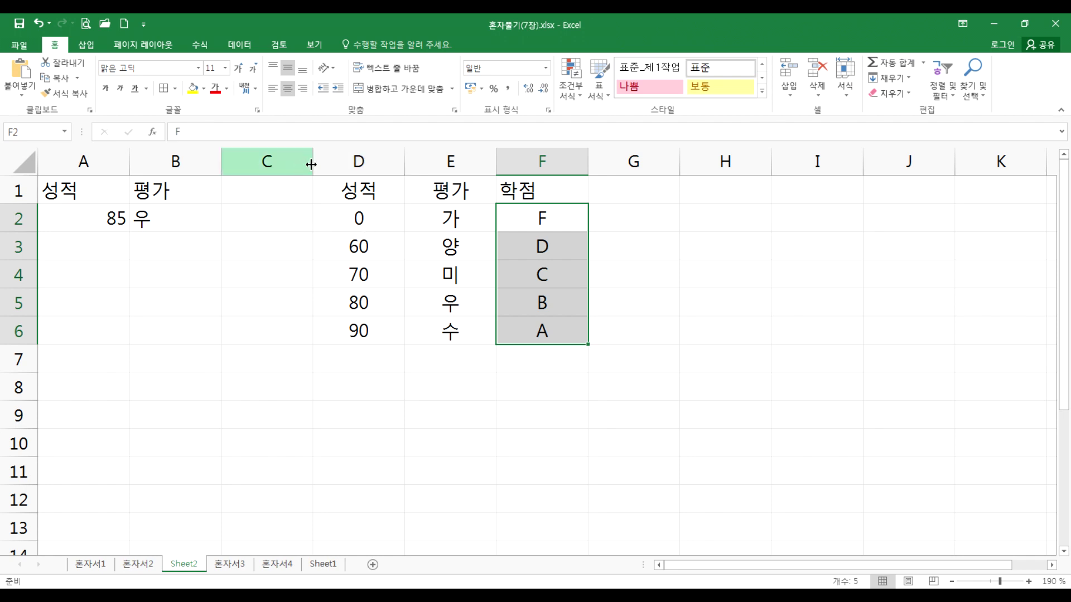
Insert a column before the score table, shifting it to E:G, and head C1 with 학점.
right_click(329, 162)
click(351, 268)
click(255, 200)
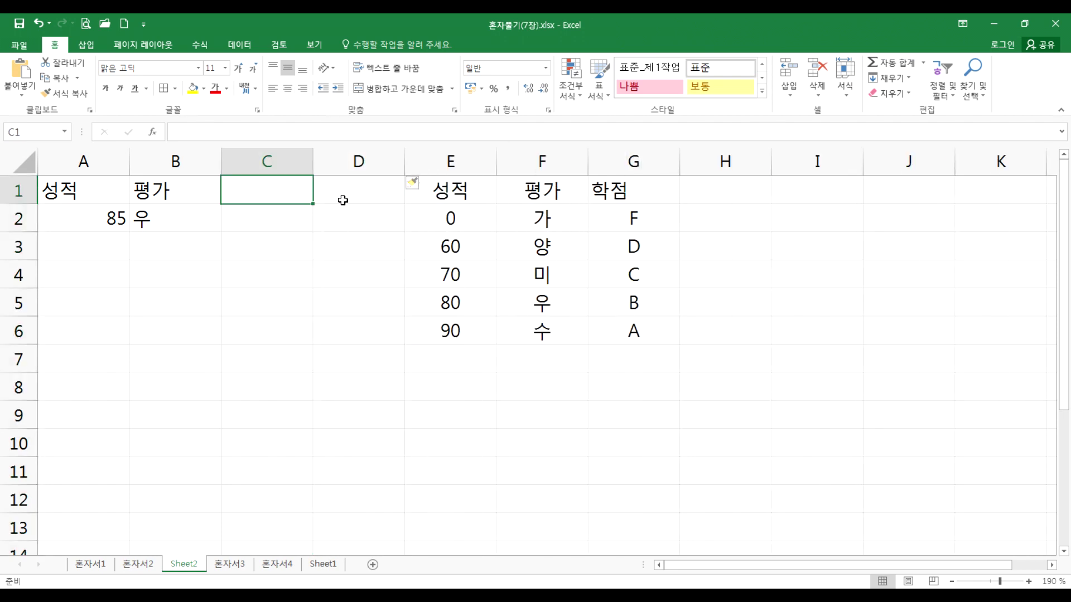
text(GKRJ)
key(BackSpace)
key(BackSpace)
key(BackSpace)
key(BackSpace)
key(Hangul)
text(학점)
key(Return)
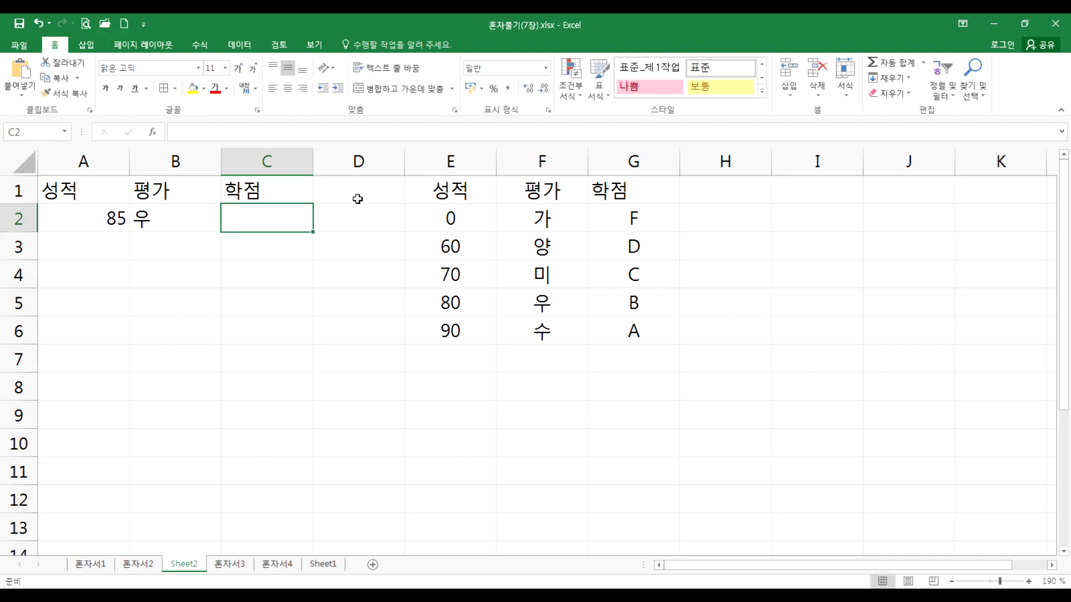
Review the score in A2, the evaluation in B2 and the empty grade cell C2.
click(98, 213)
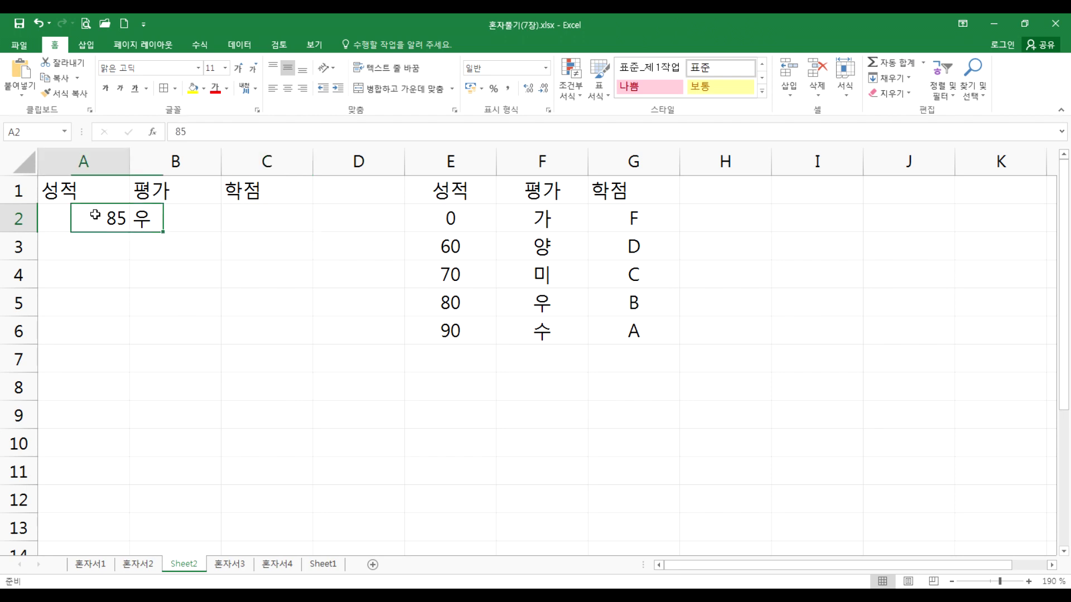
click(159, 212)
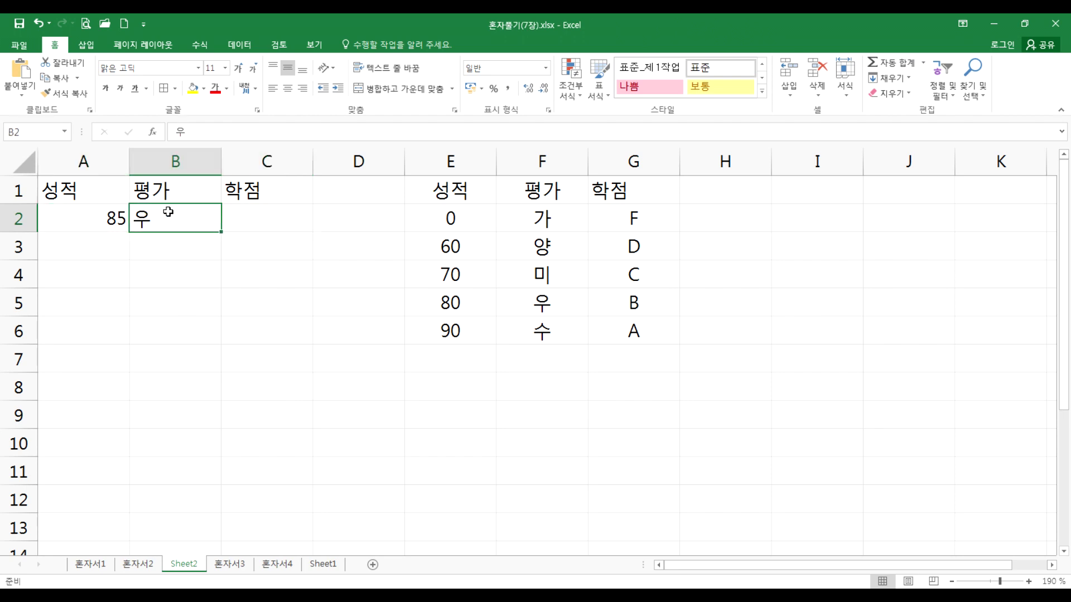
click(244, 218)
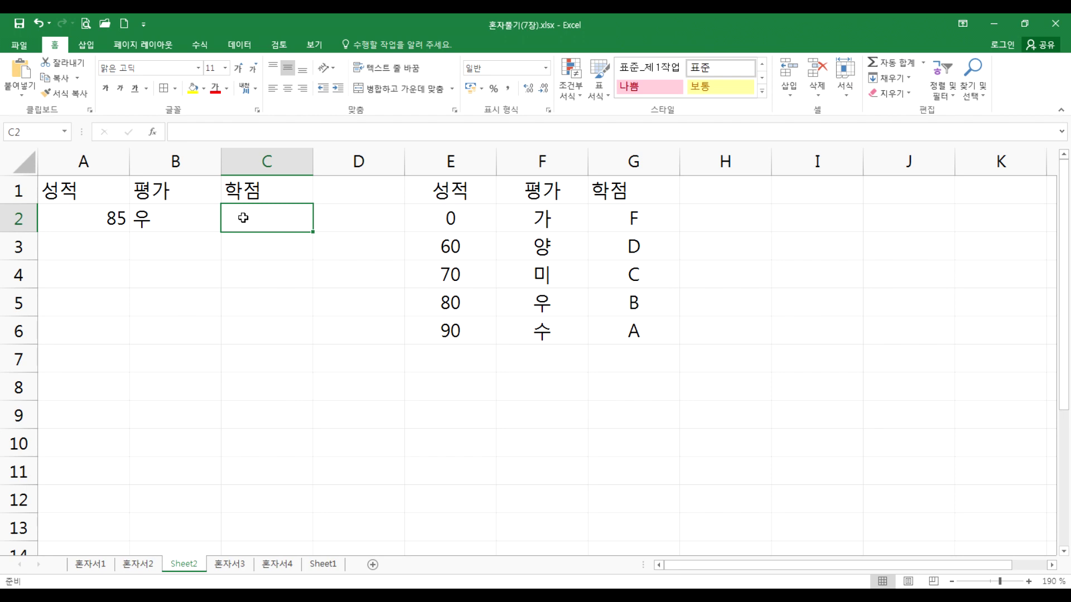
click(83, 215)
Start B2's formula as =VLOOKUP(A2,E2:G6,2 using A2 and the table E2:G6.
click(170, 218)
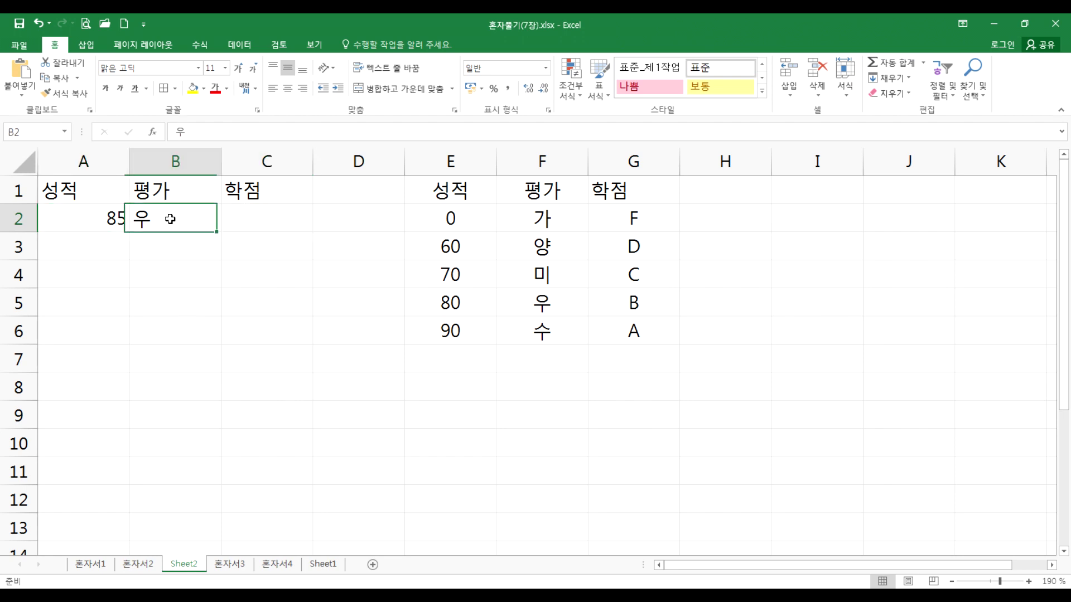
text(=피ㅐ)
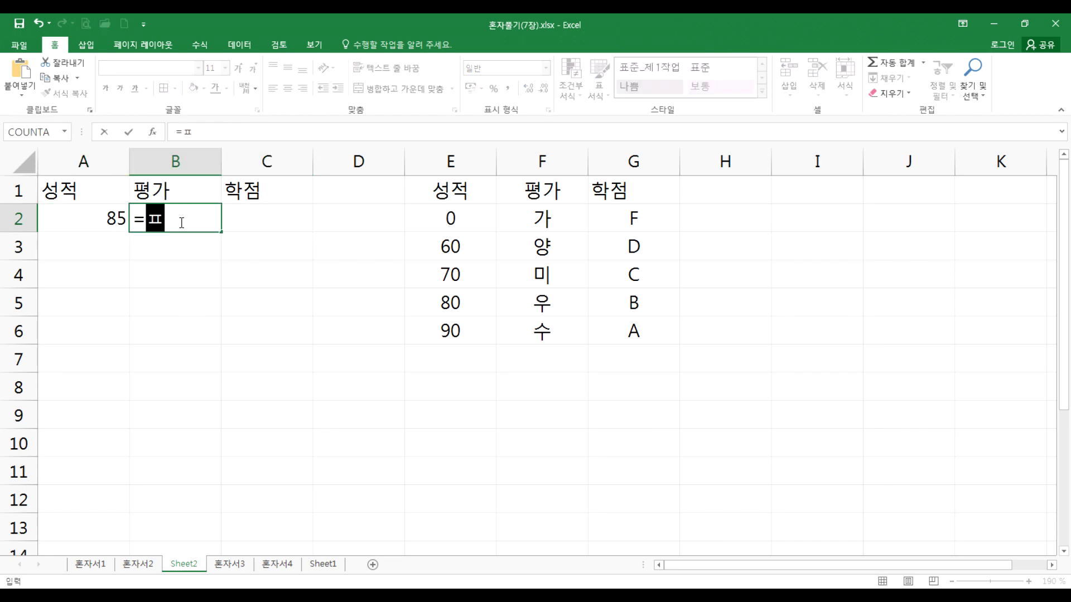
key(Escape)
text(=VLO)
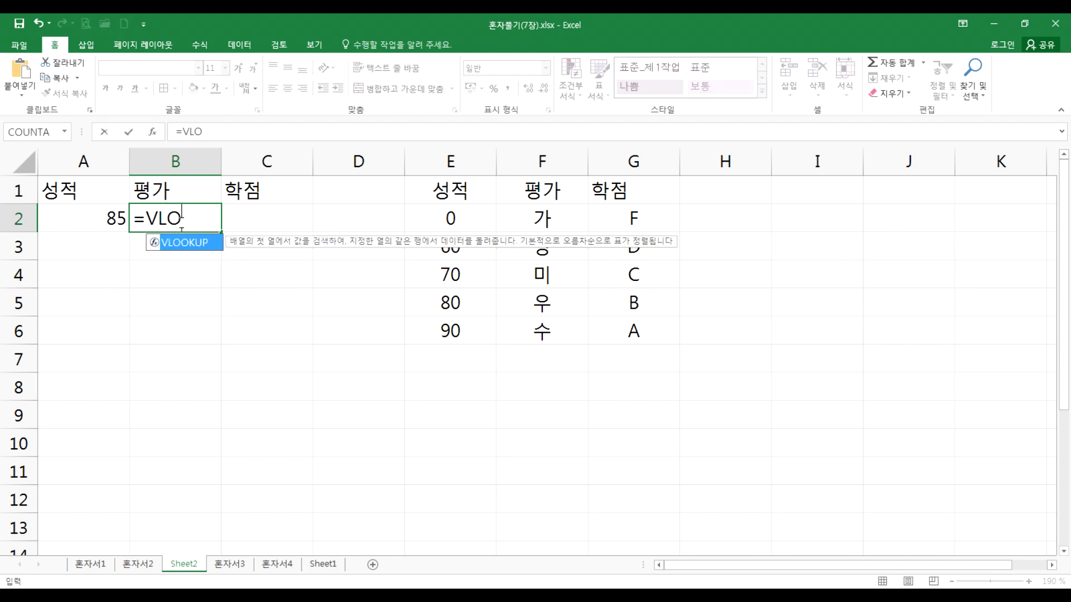
key(Tab)
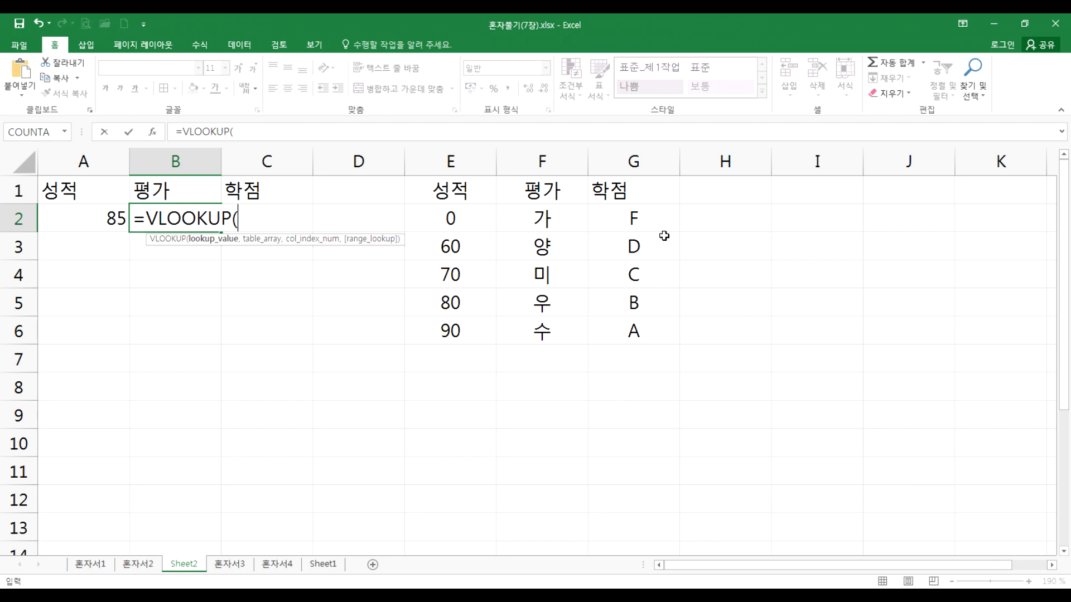
click(85, 212)
text(,)
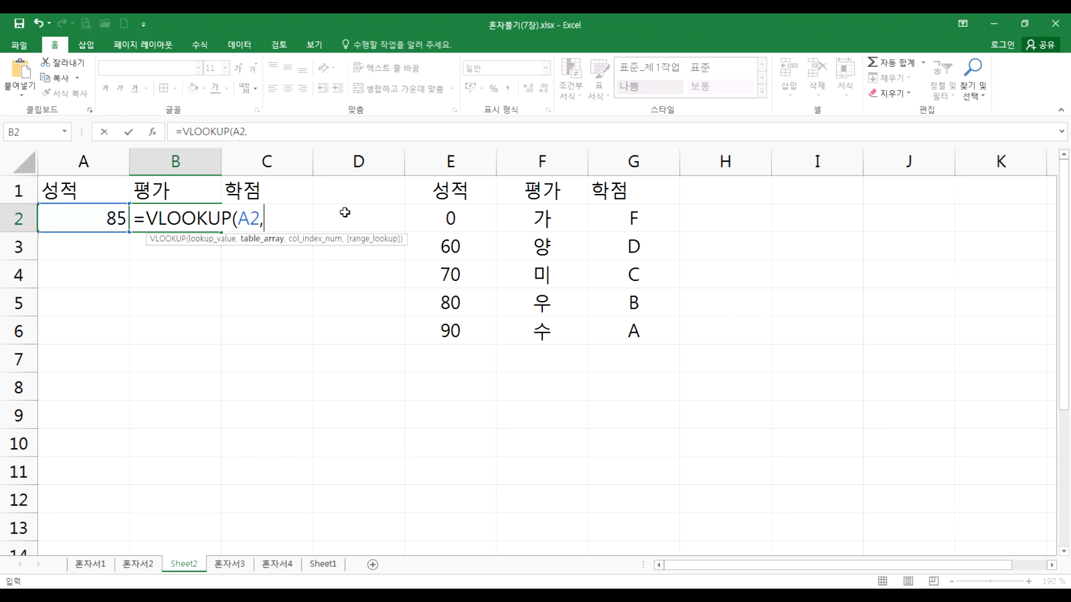
drag(466, 217, 627, 332)
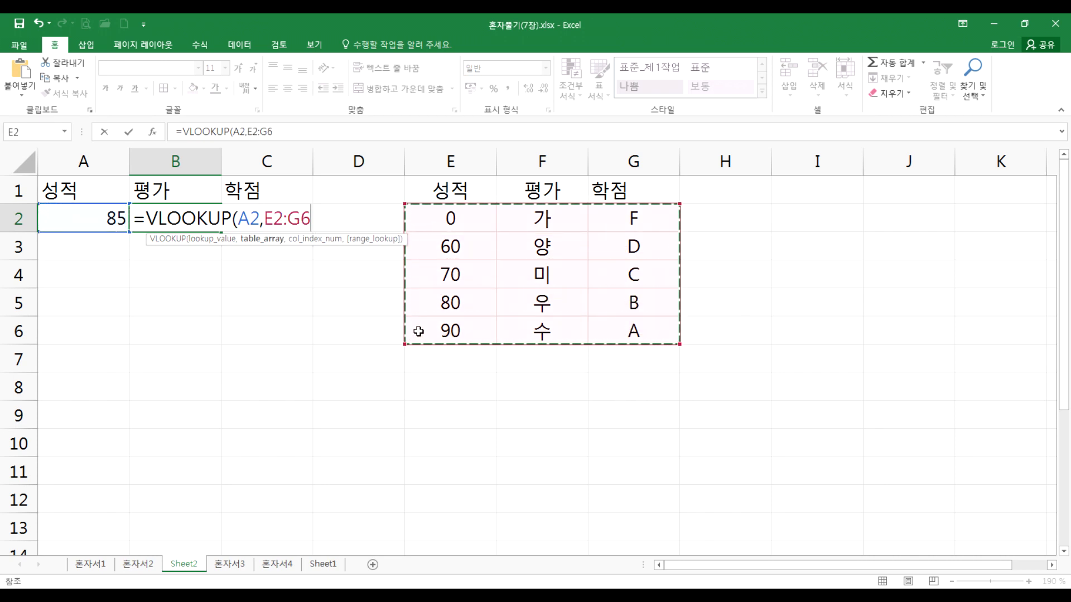
text(,)
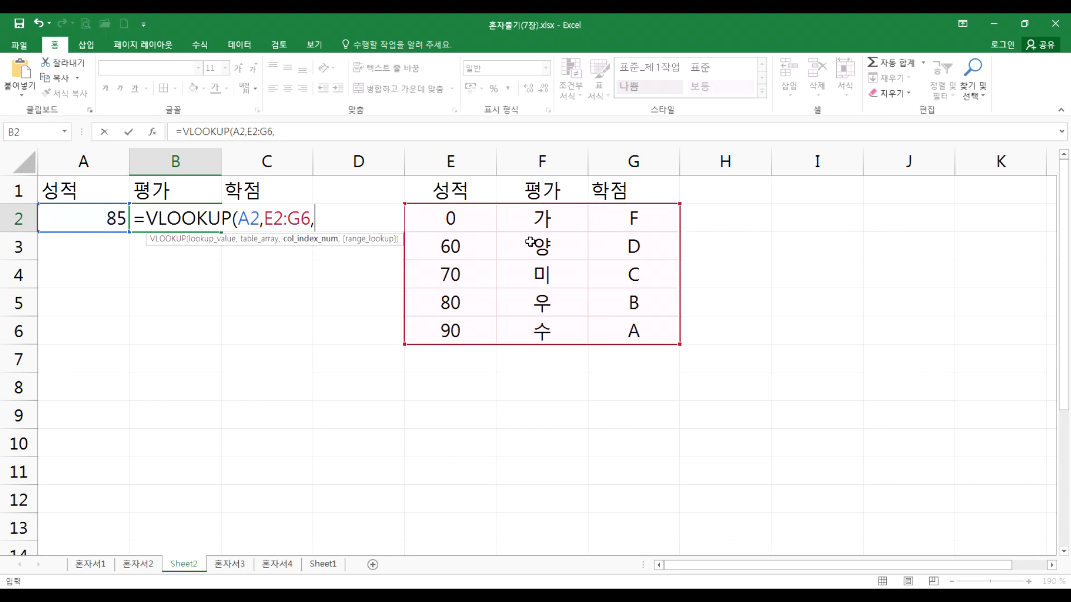
text(2)
Finish the lookup with TRUE for approximate match, giving =VLOOKUP(A2,E2:G6,2,TRUE).
text(,)
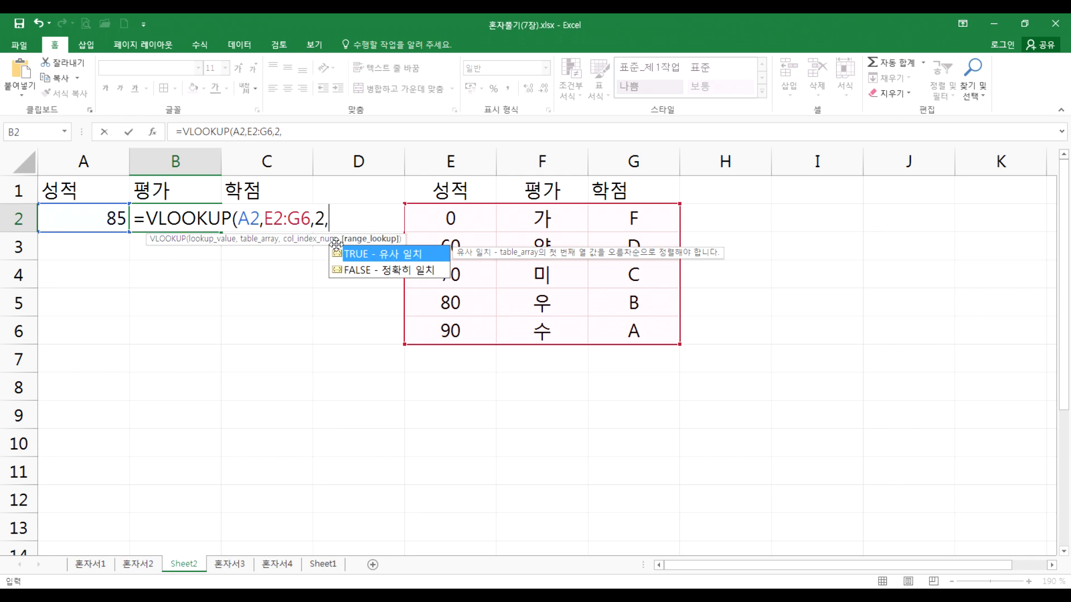
drag(145, 240, 75, 260)
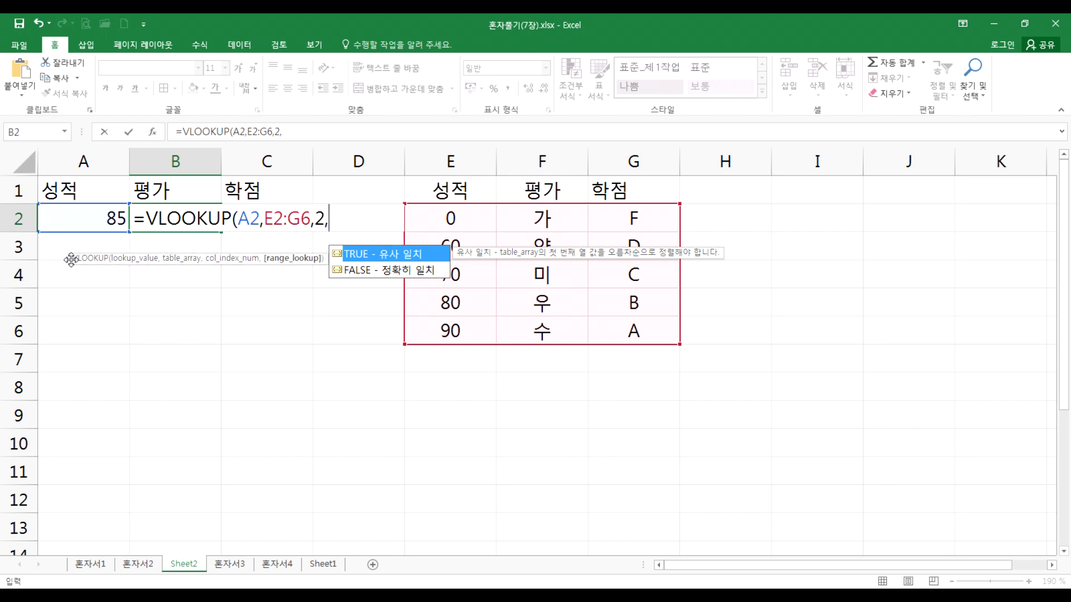
click(328, 221)
key(BackSpace)
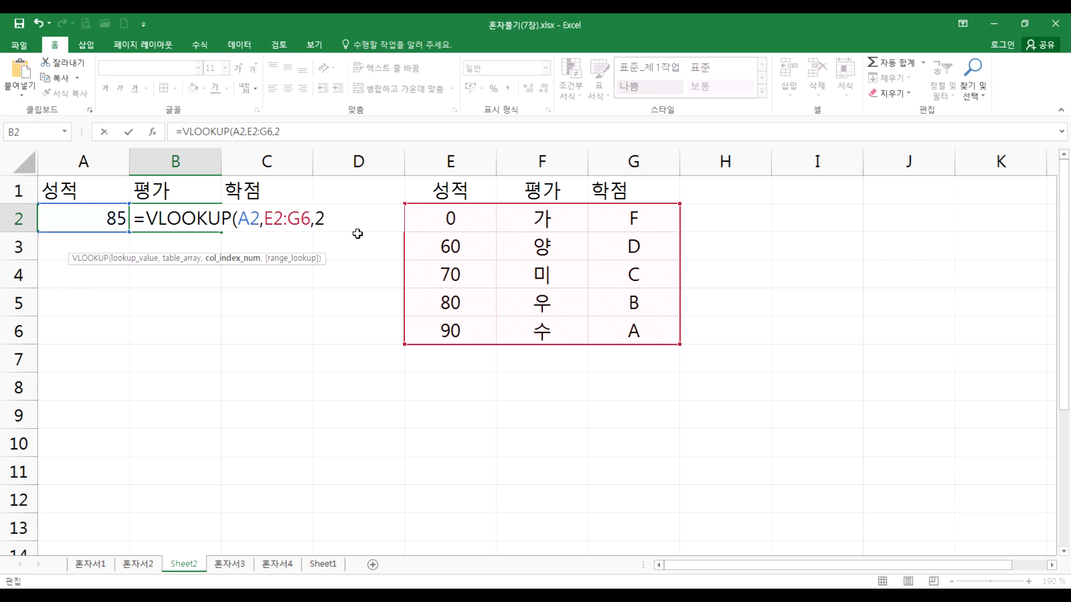
text(,)
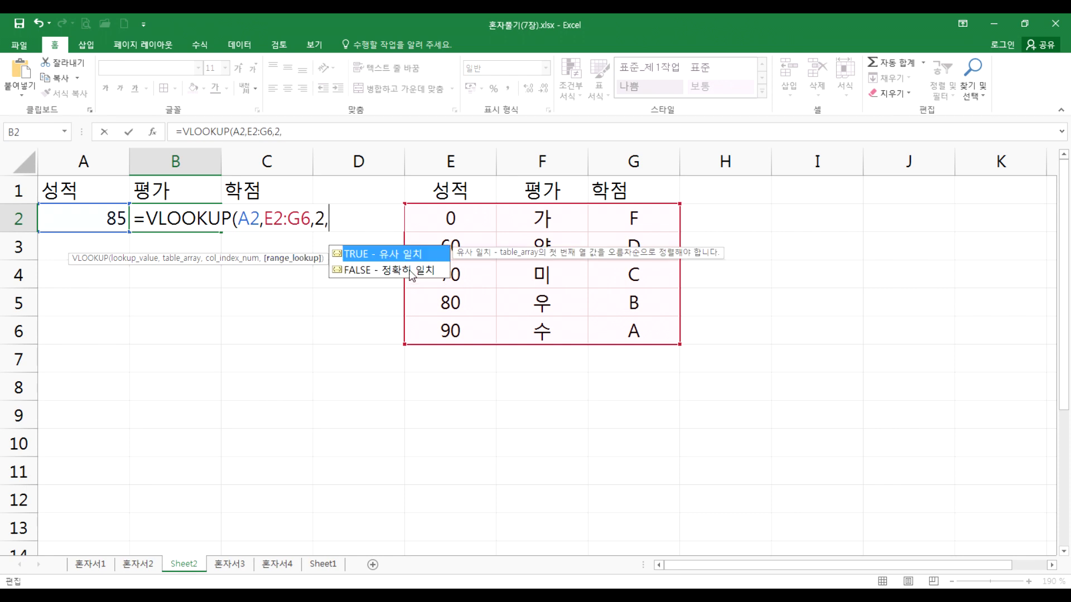
click(352, 231)
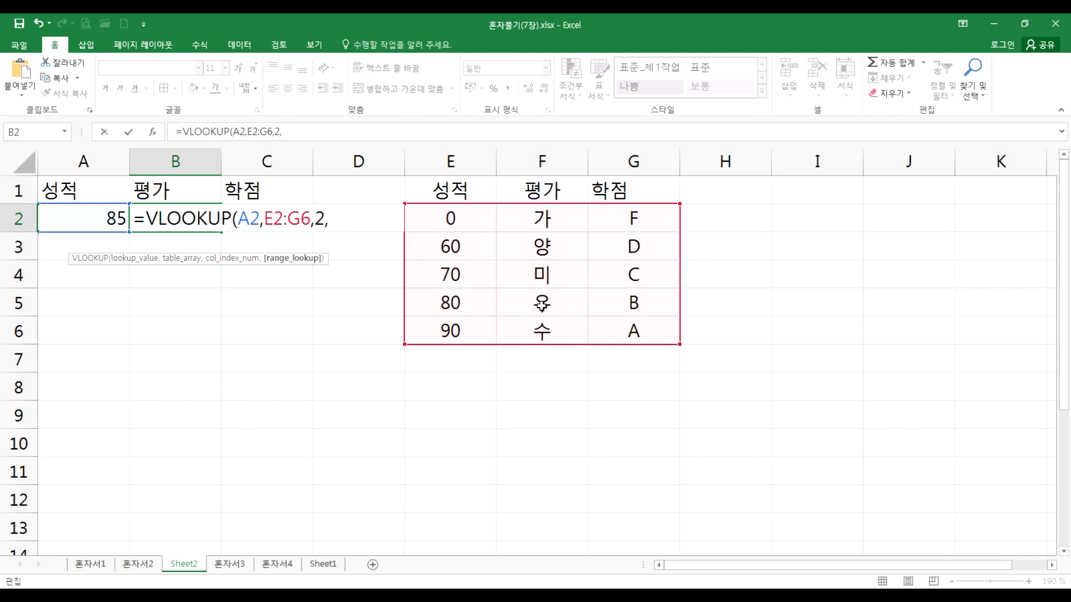
key(BackSpace)
text(,)
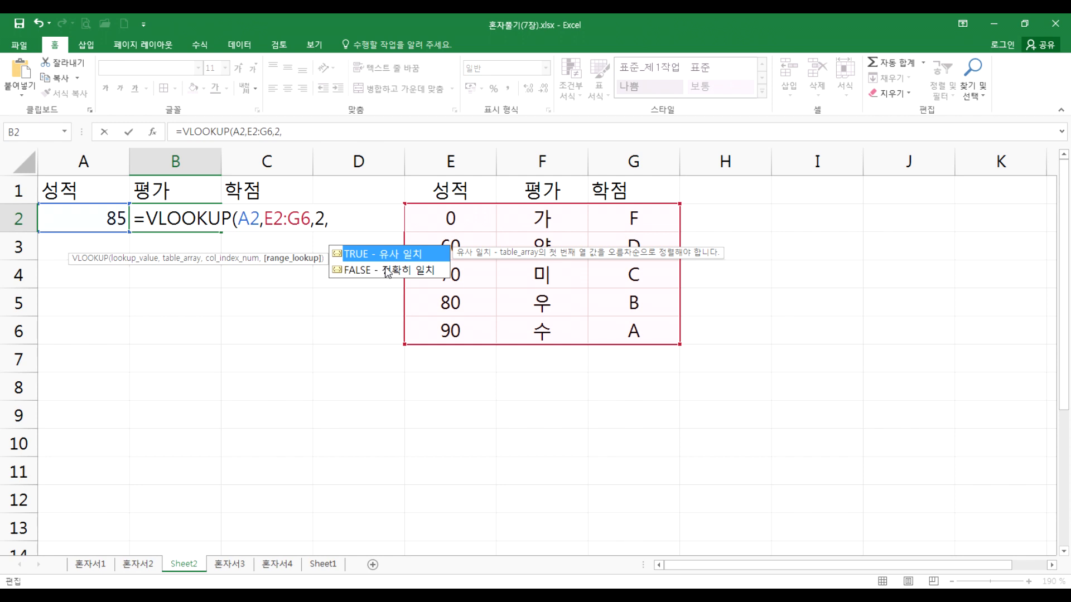
click(387, 270)
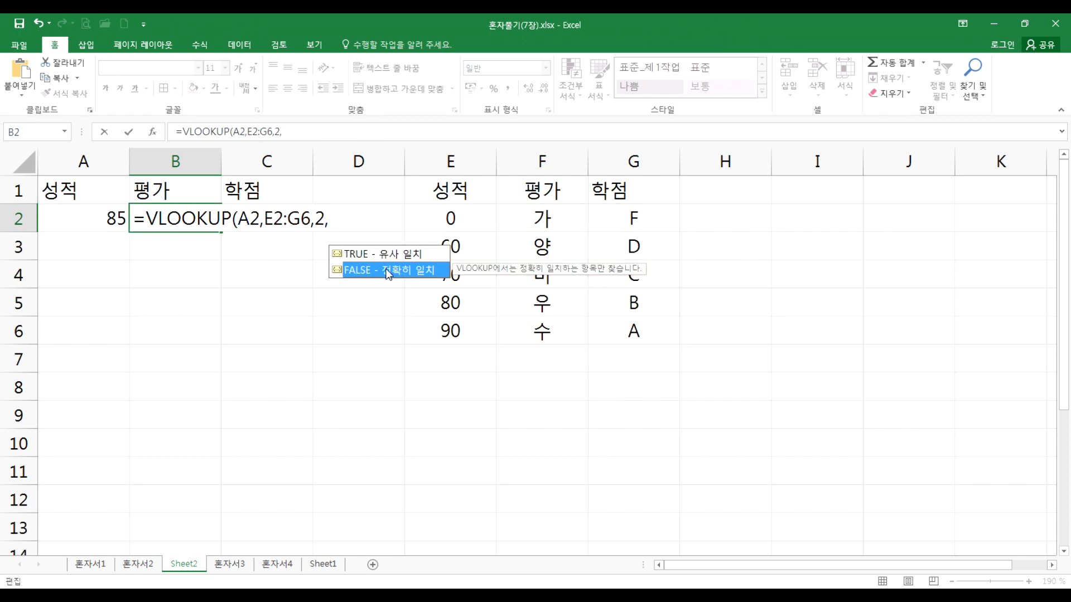
click(385, 256)
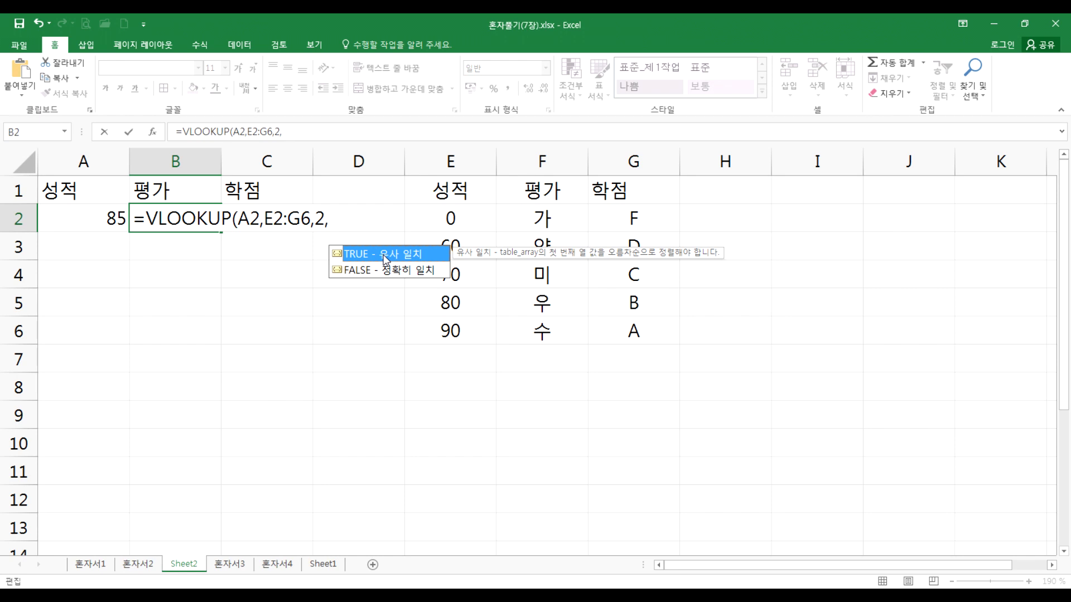
double_click(385, 256)
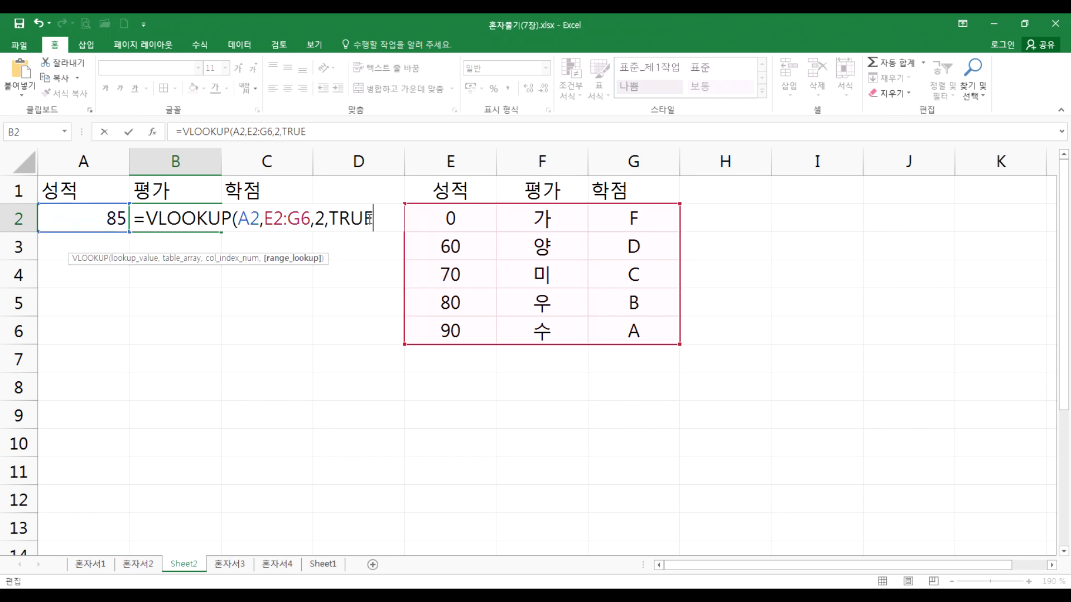
key(Return)
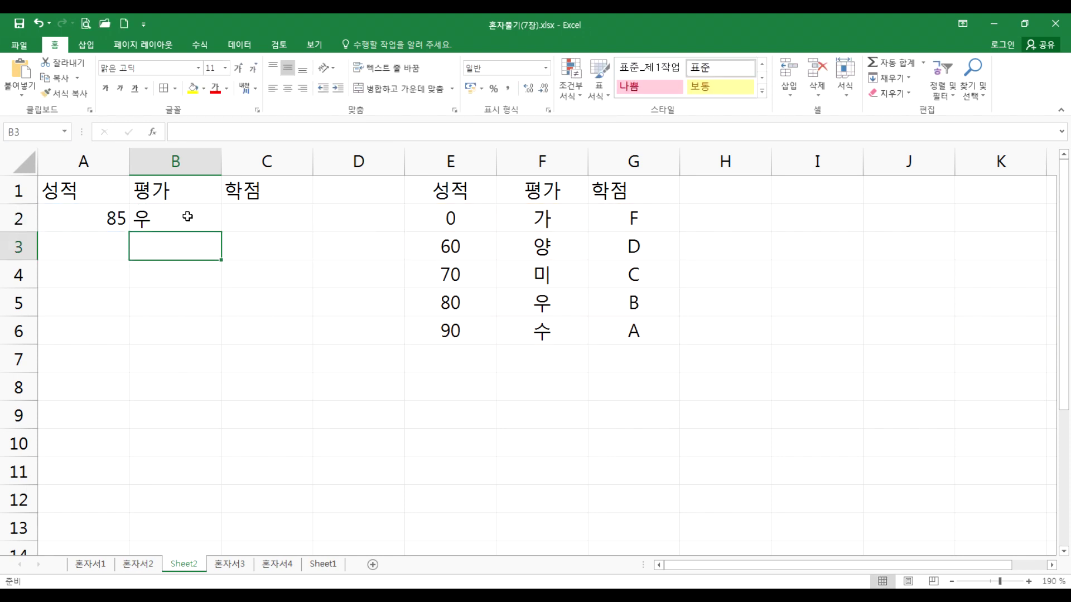
click(188, 217)
Replace TRUE in B2's formula with 0 for exact match.
double_click(220, 225)
drag(328, 219, 373, 219)
text(1)
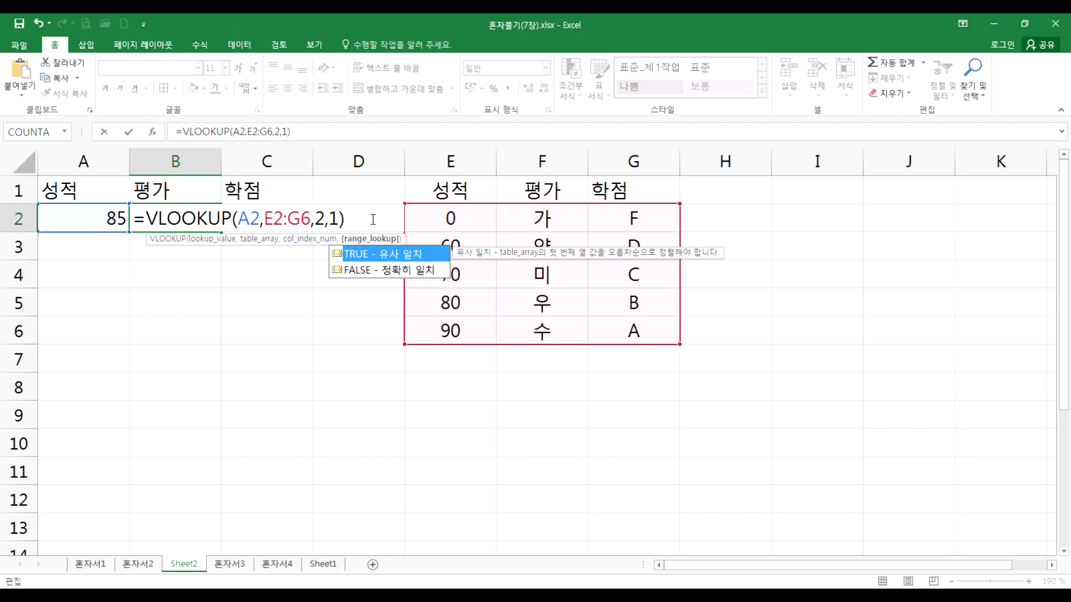
key(BackSpace)
text(0)
key(Return)
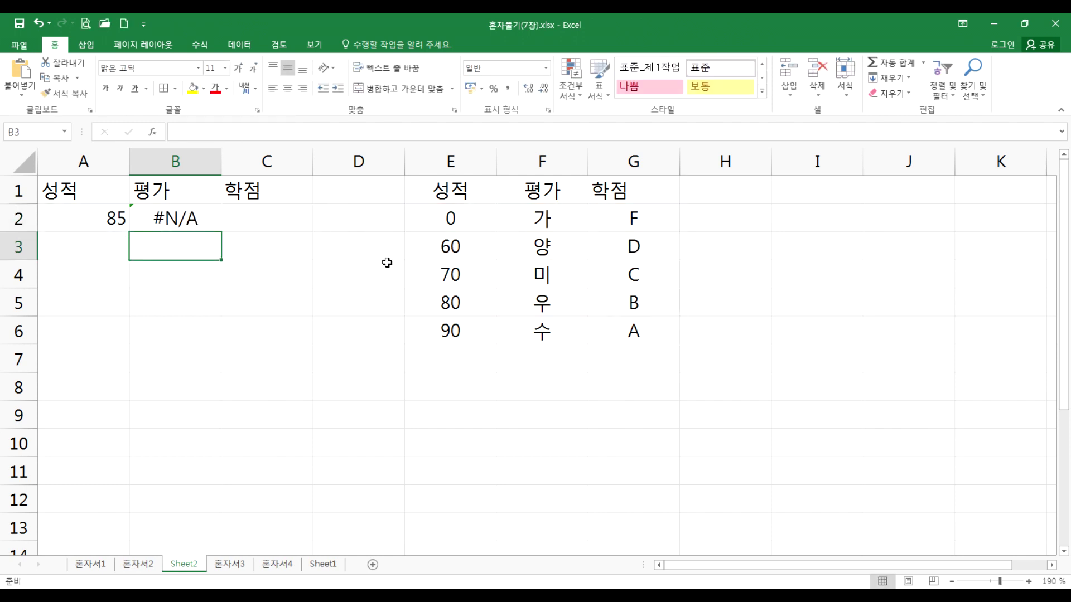
Review the thresholds in E2:E6 and change B2's match type to 1: =VLOOKUP(A2,E2:G6,2,1).
click(469, 223)
click(469, 246)
click(469, 273)
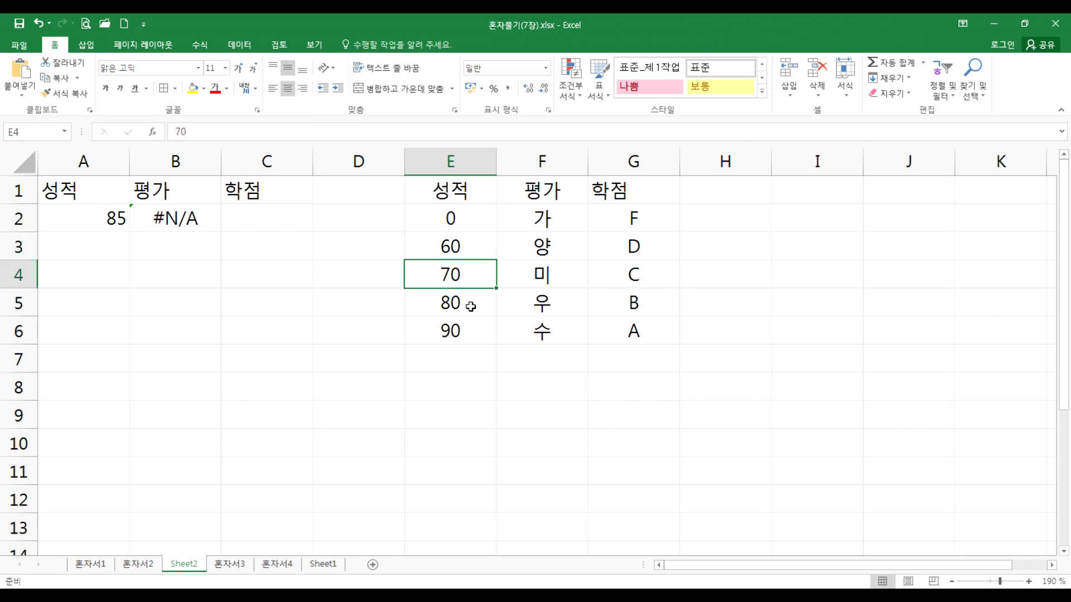
click(471, 305)
click(487, 330)
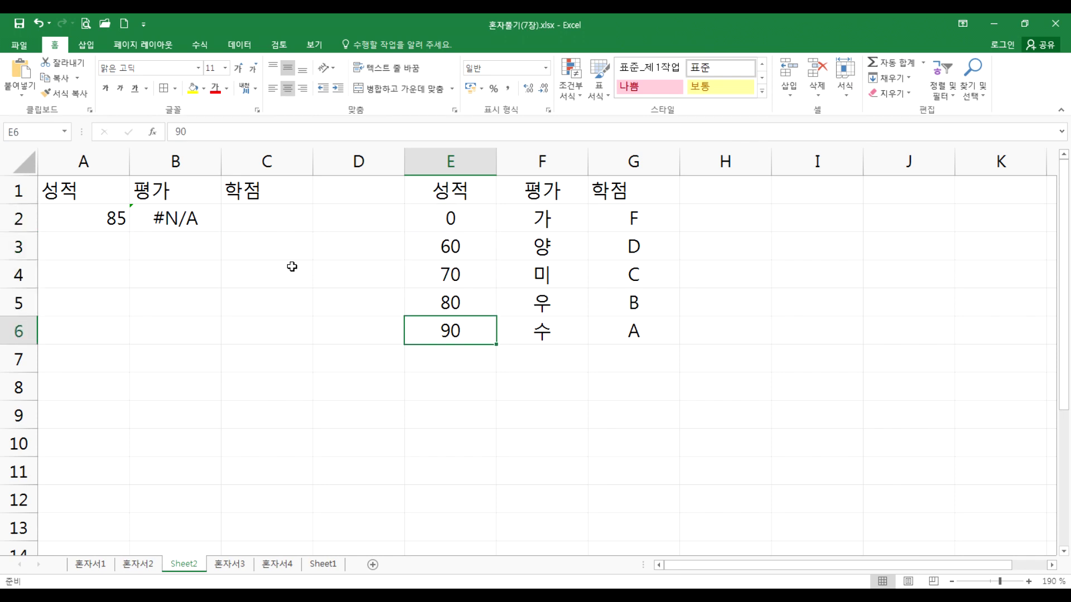
double_click(173, 223)
double_click(330, 222)
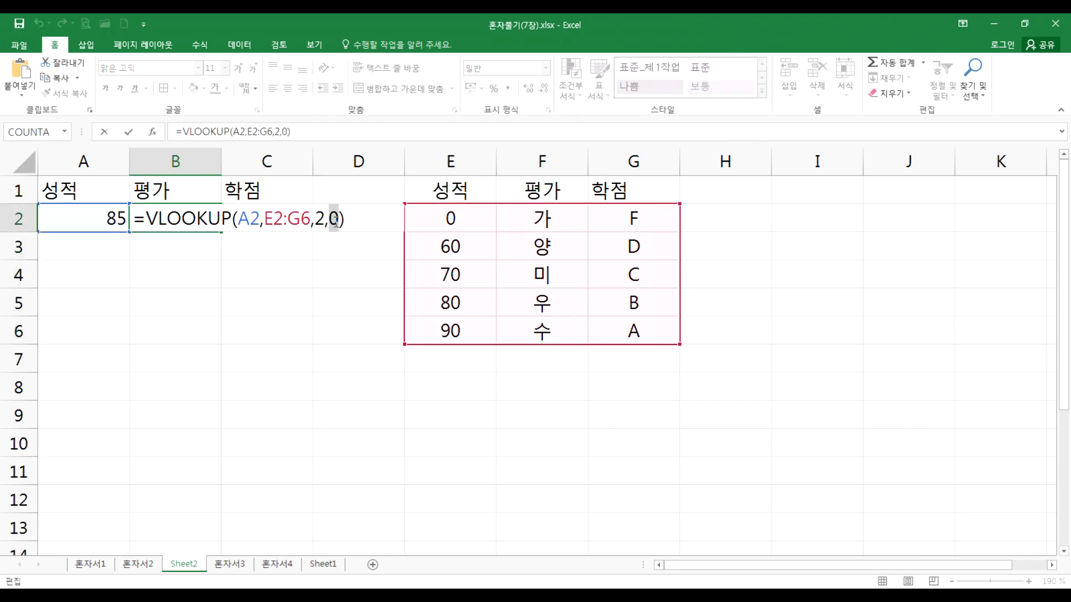
text(1)
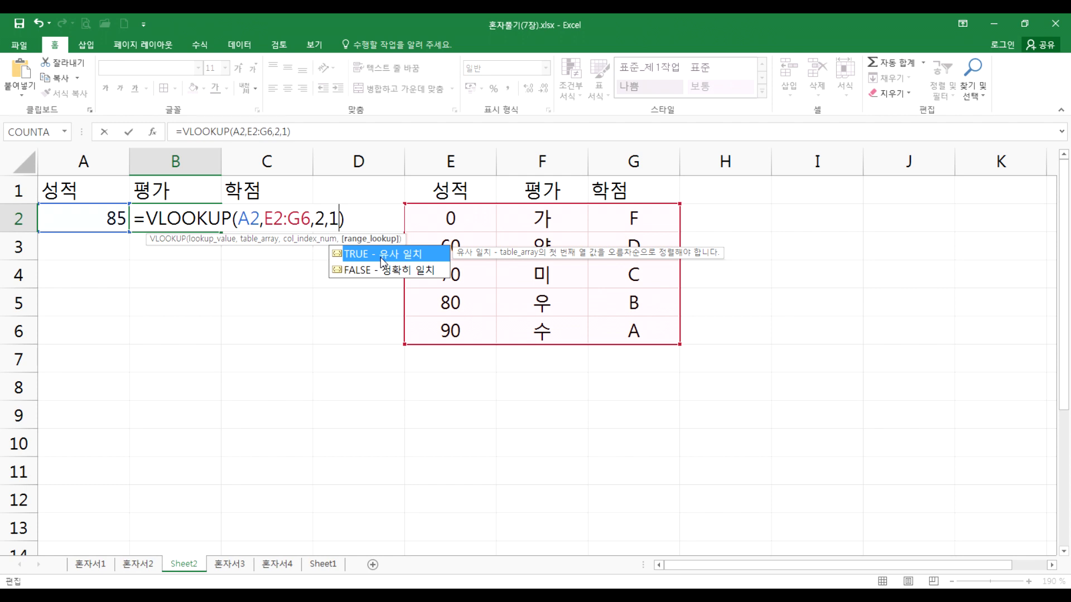
key(Return)
Test the lookup by entering scores 98 and then 53 in A2.
click(106, 218)
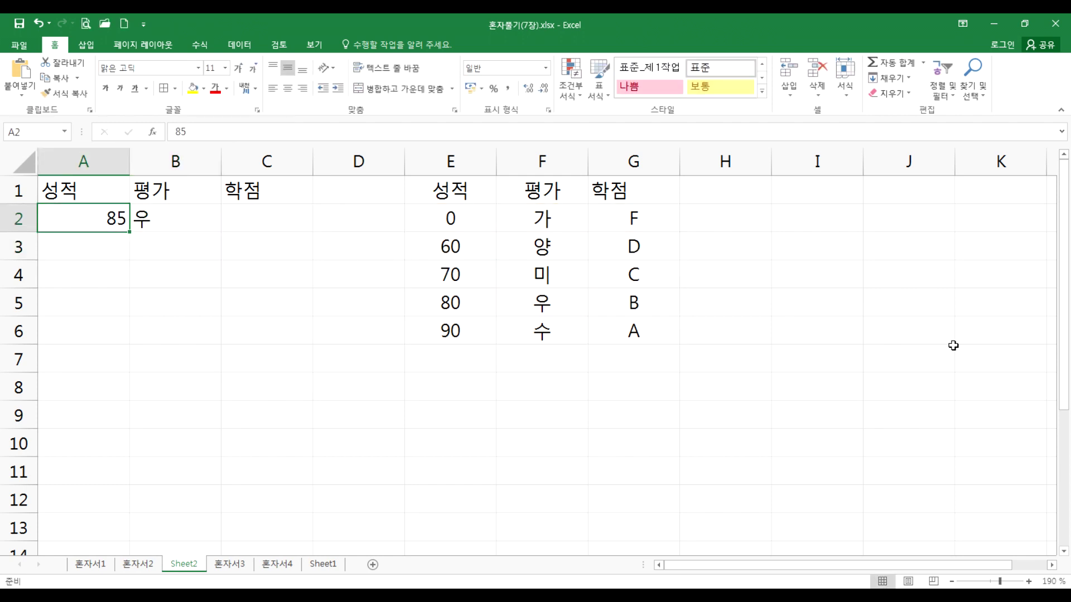
text(98)
key(Return)
key(Up)
text(53)
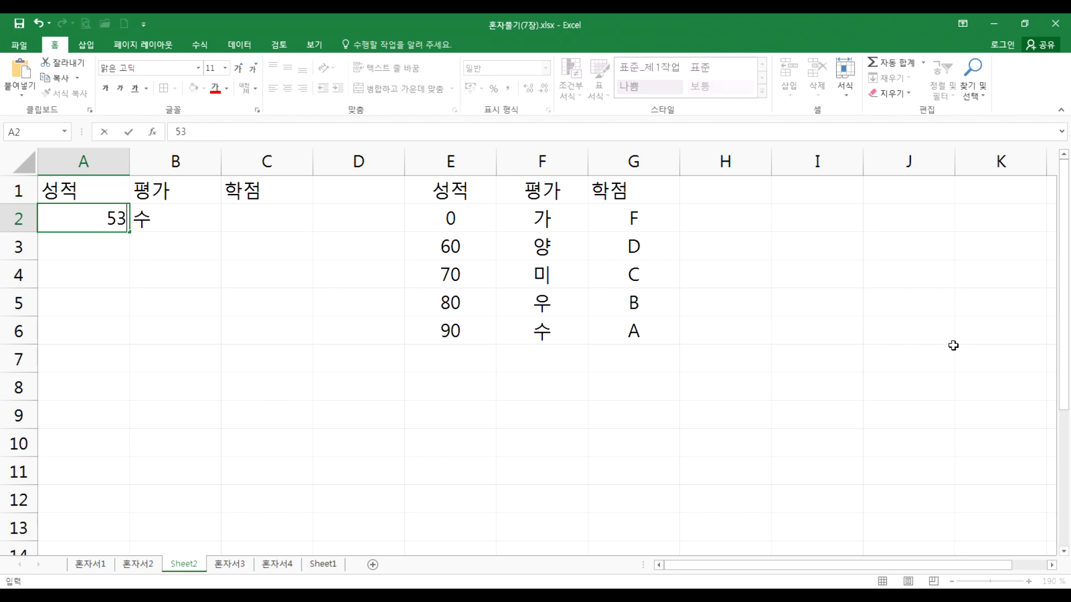
key(Return)
key(Up)
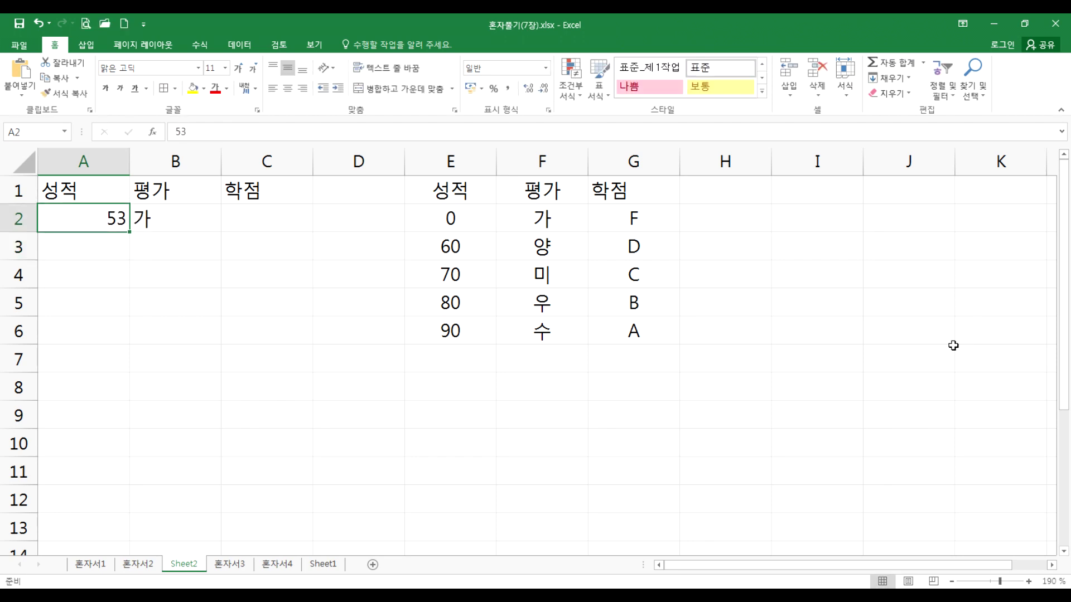
key(Right)
key(F2)
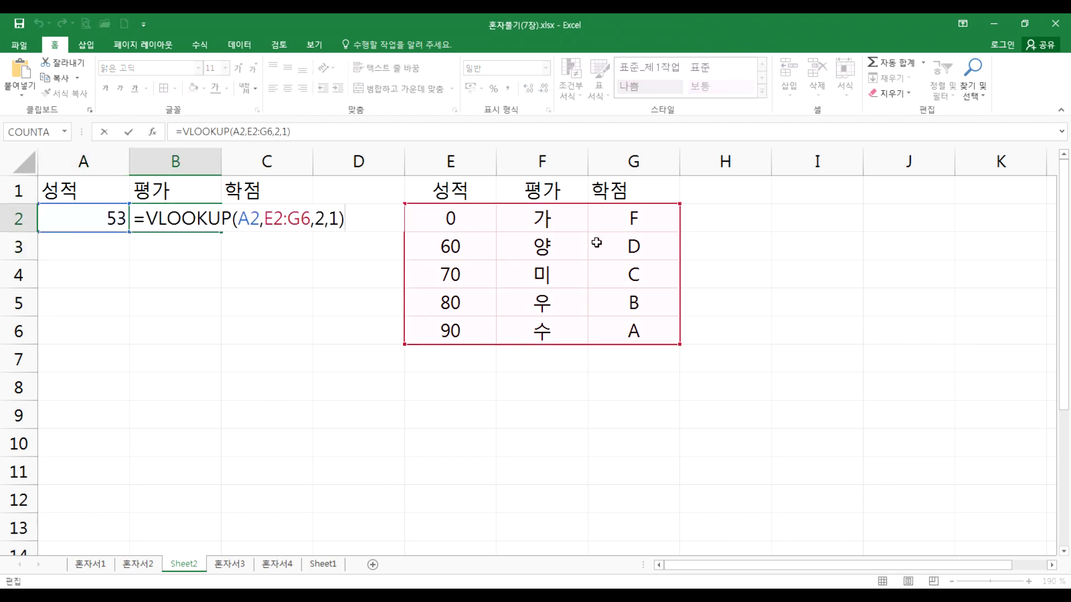
Copy B2's VLOOKUP into C2 with column index 3 and no match-type argument.
drag(338, 223, 115, 213)
key(ctrl+c)
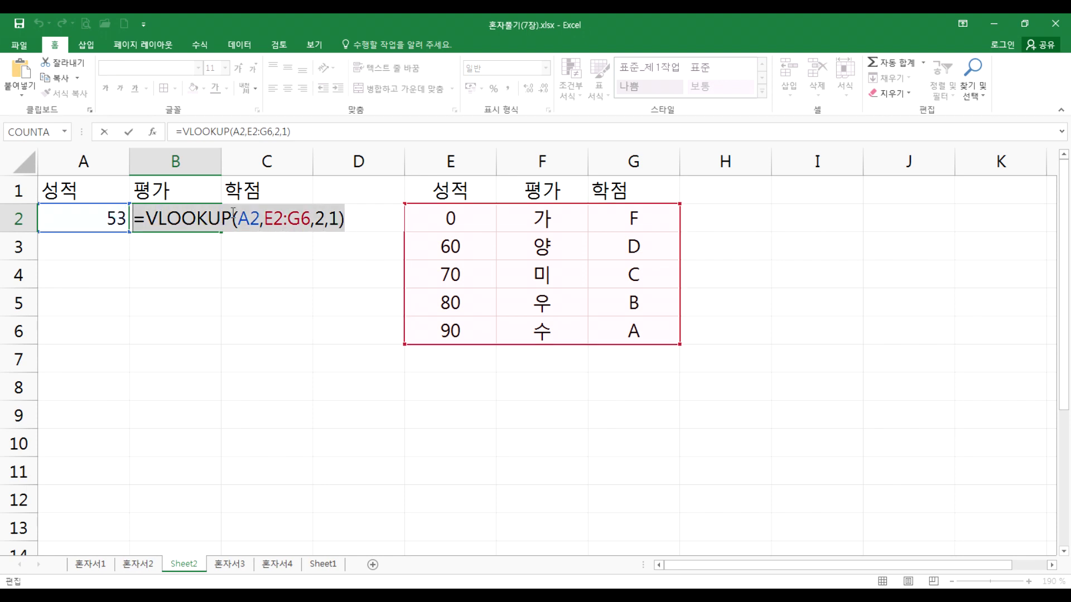
key(Escape)
click(262, 214)
key(F2)
key(ctrl+v)
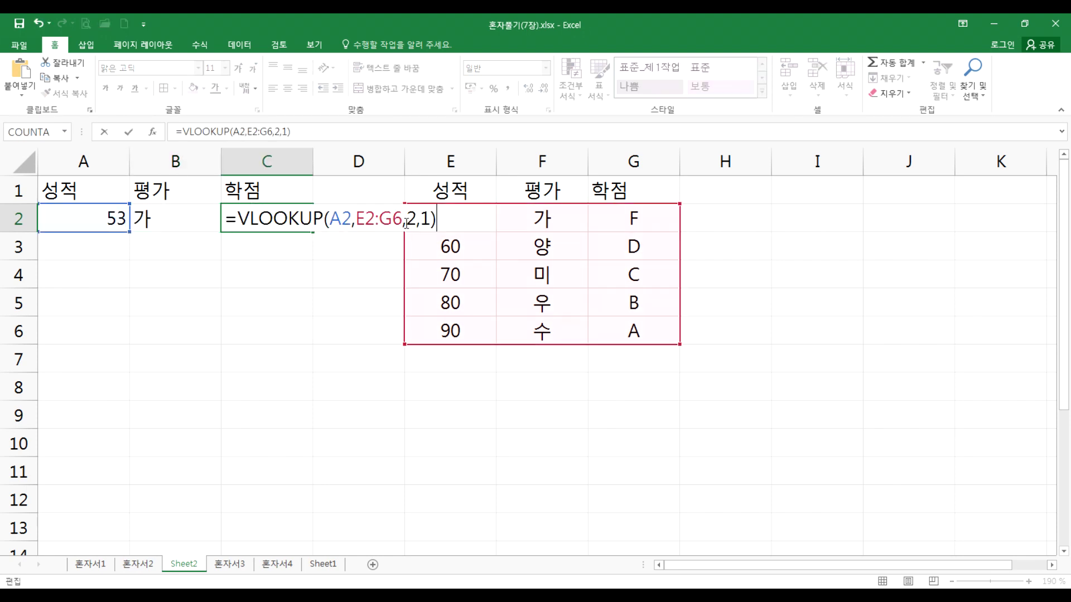
click(413, 220)
key(BackSpace)
text(3)
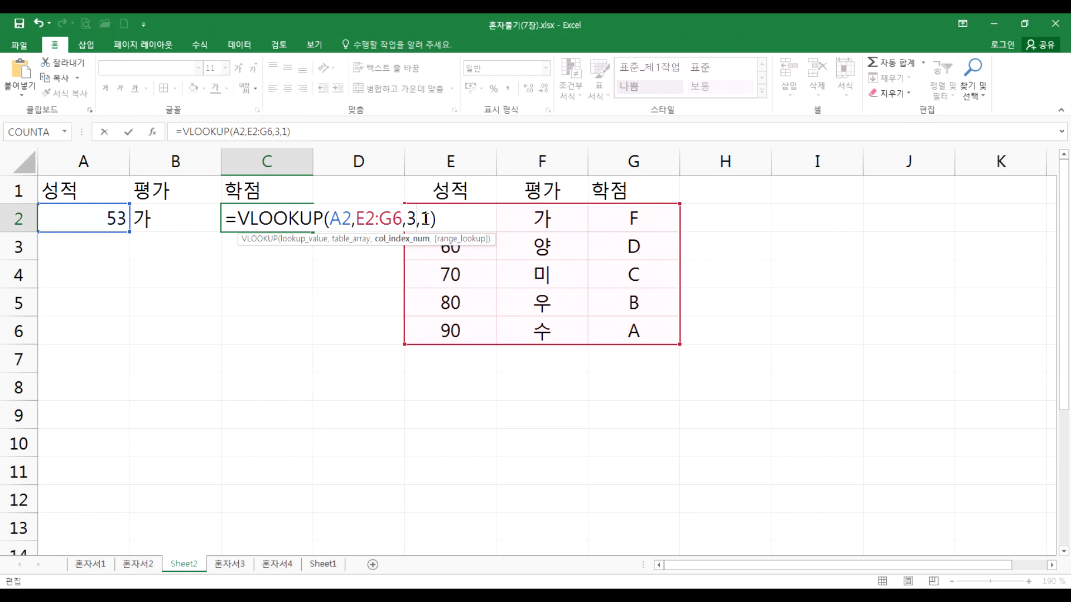
drag(417, 224, 431, 220)
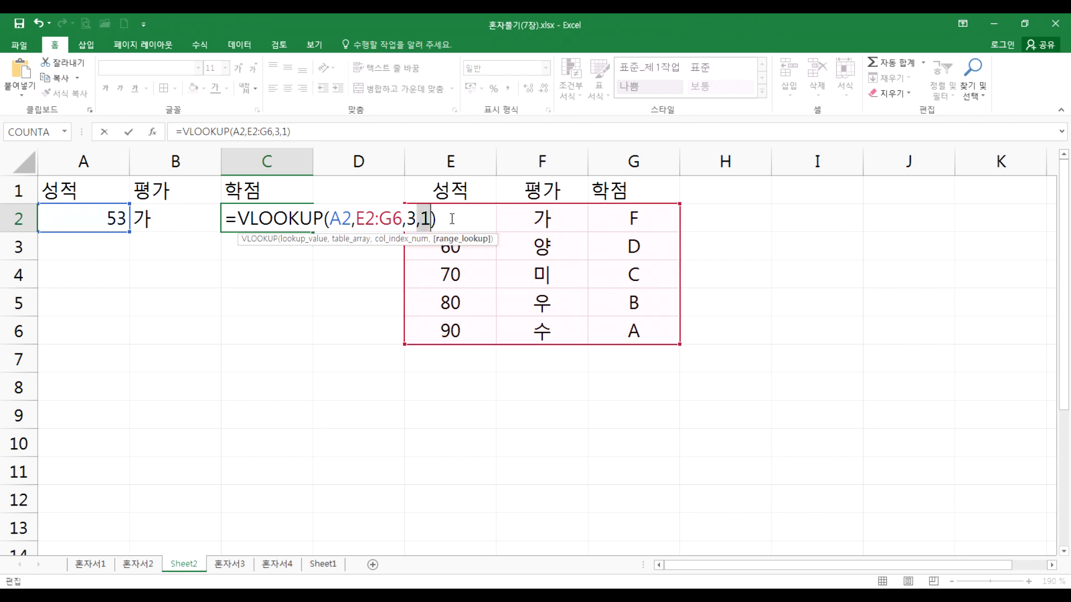
key(BackSpace)
key(BackSpace)
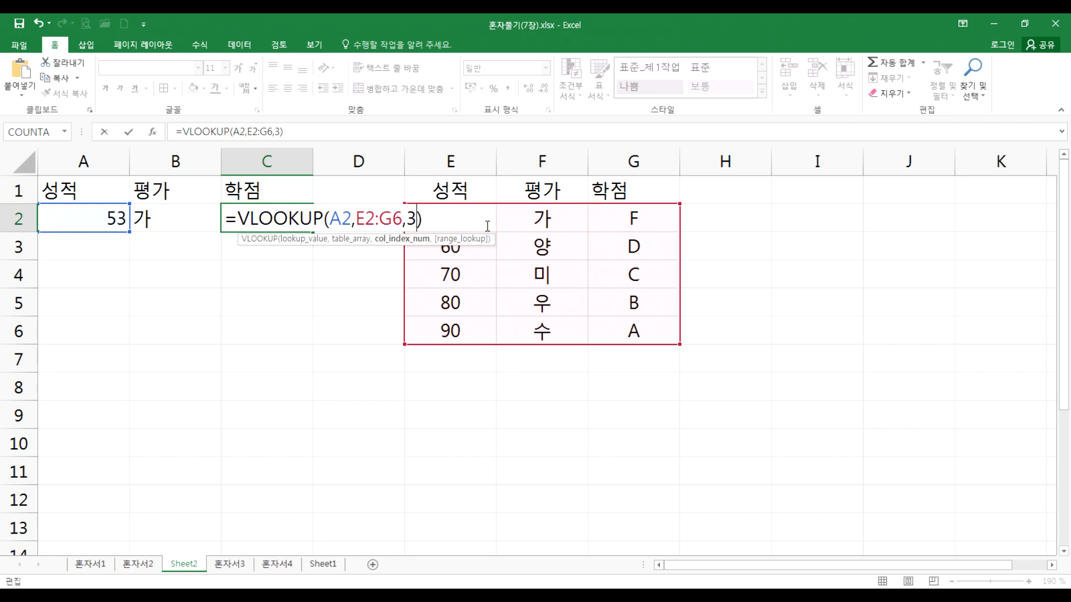
key(Return)
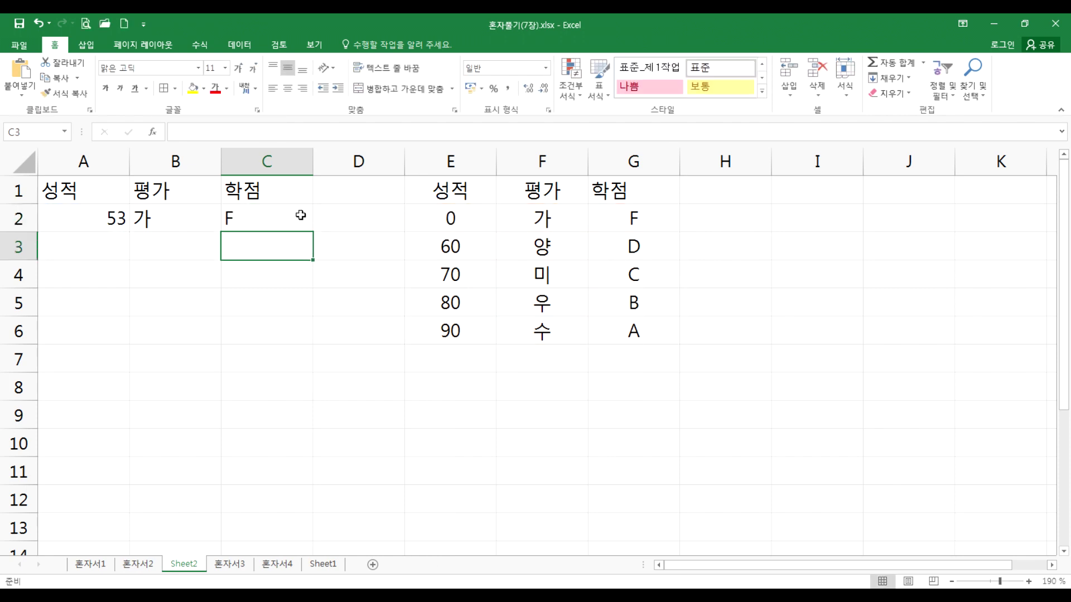
Center A2:C2, then try the scores 63, 75 and 80 in A2.
drag(119, 216, 240, 214)
click(287, 88)
click(124, 211)
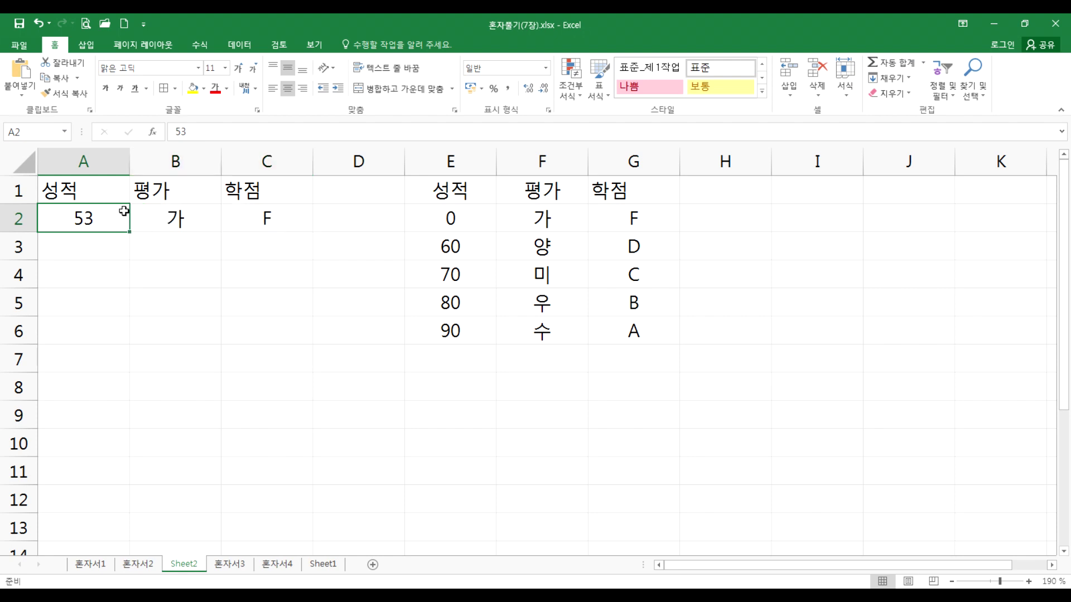
text(63)
key(Return)
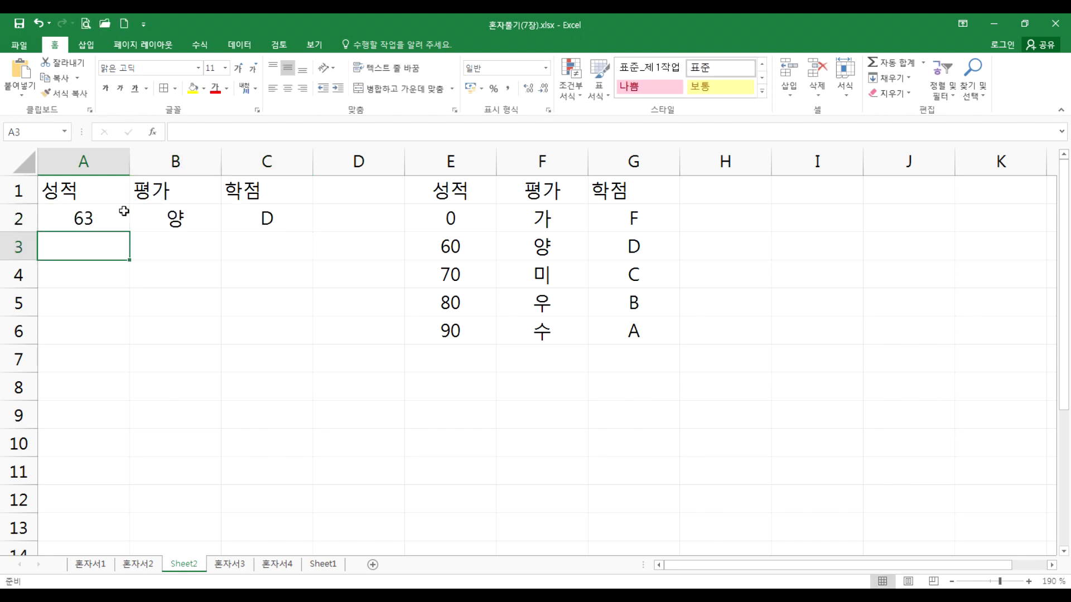
click(124, 211)
text(75)
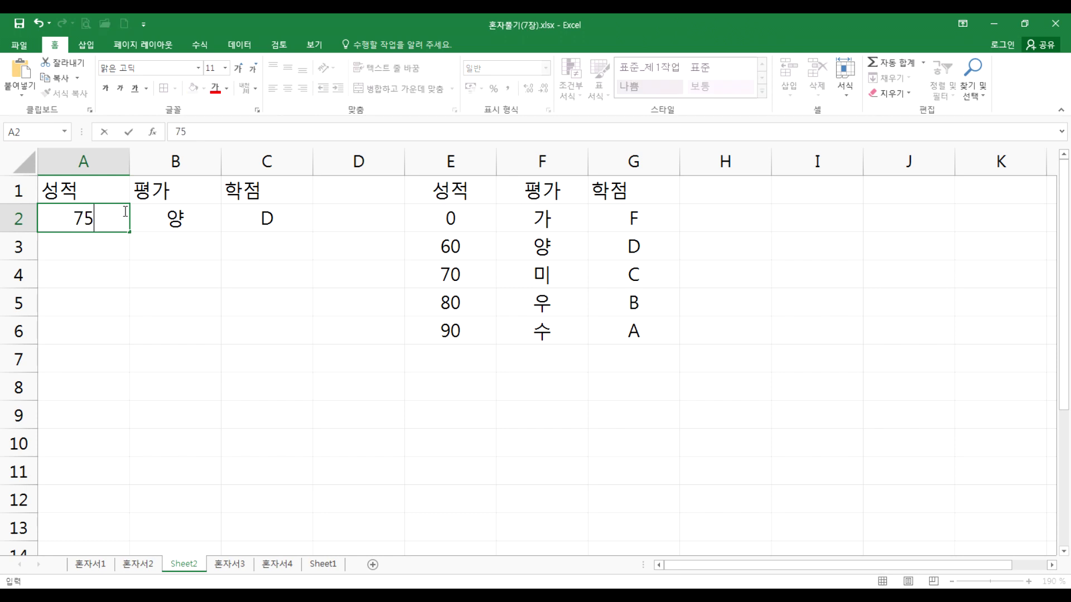
key(Return)
click(124, 210)
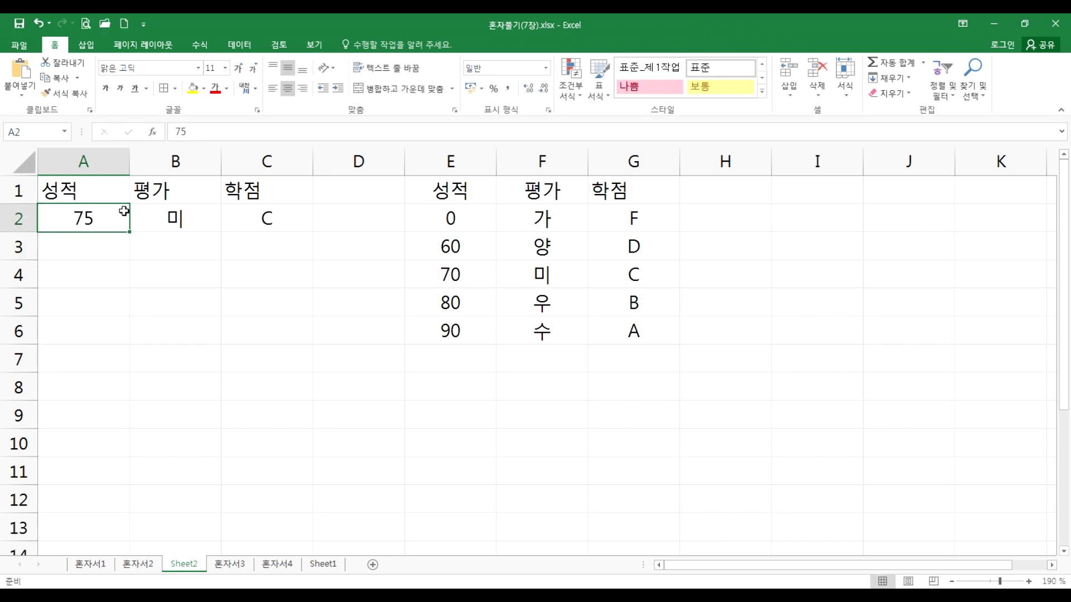
text(80)
key(Return)
Select the grade table E2:G6 to review its score ranges.
click(124, 211)
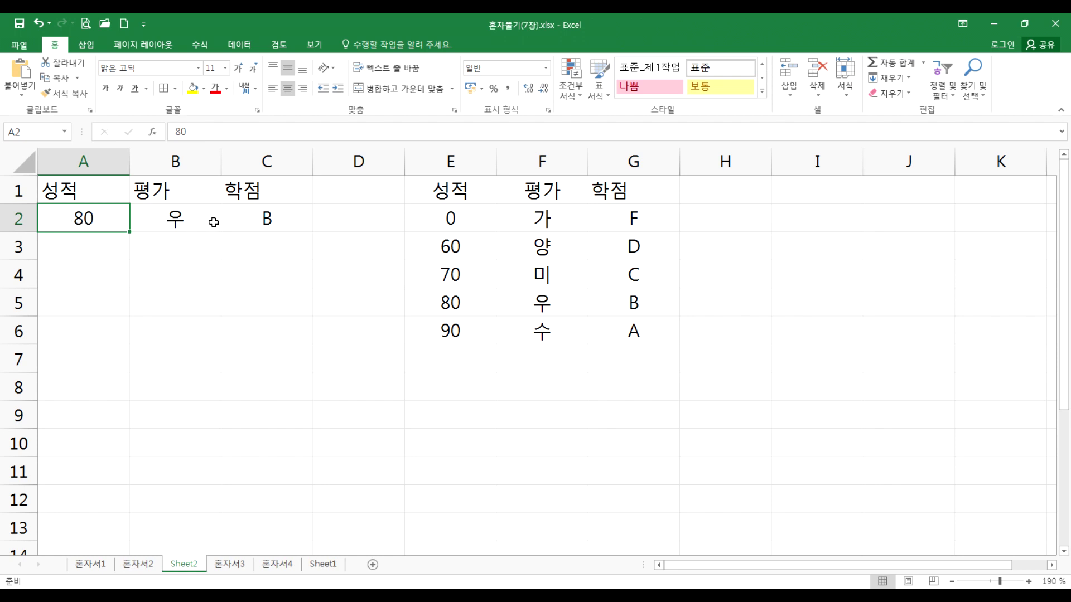
drag(441, 191, 620, 330)
drag(474, 220, 630, 333)
click(138, 565)
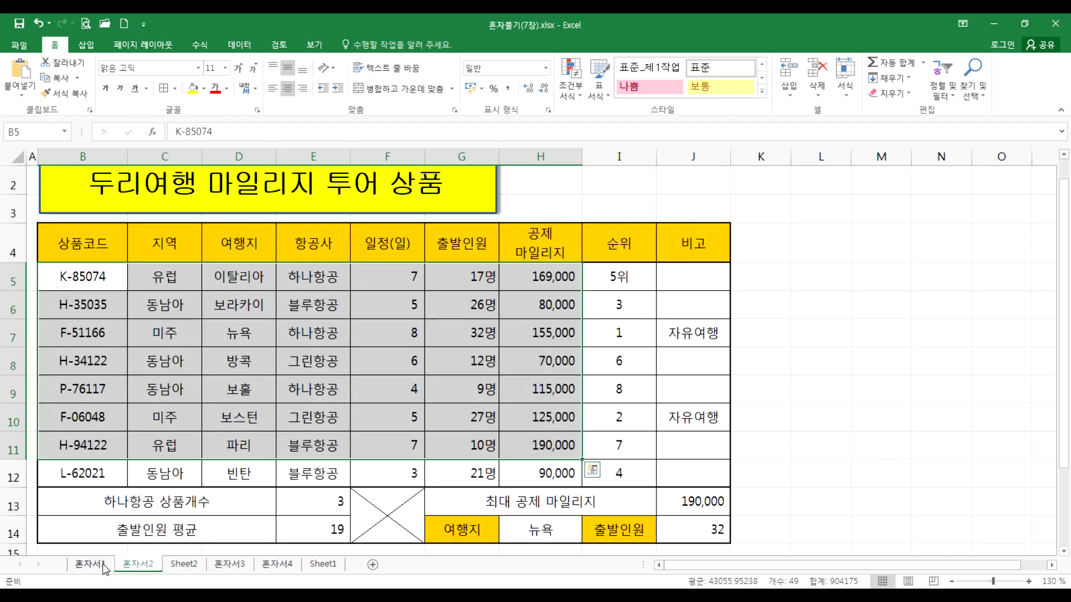
drag(231, 278, 455, 471)
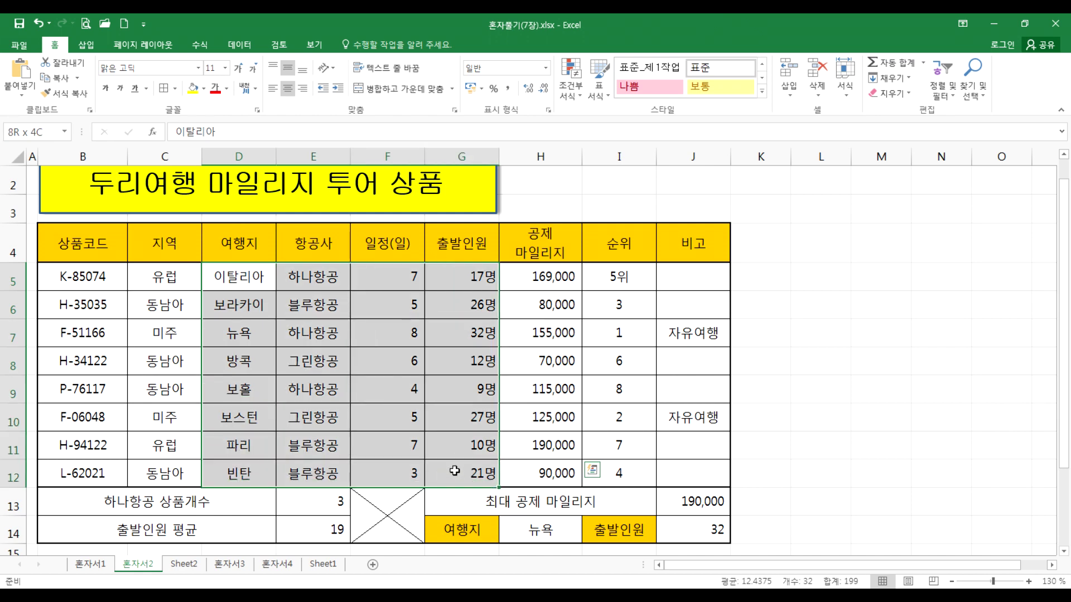
click(211, 278)
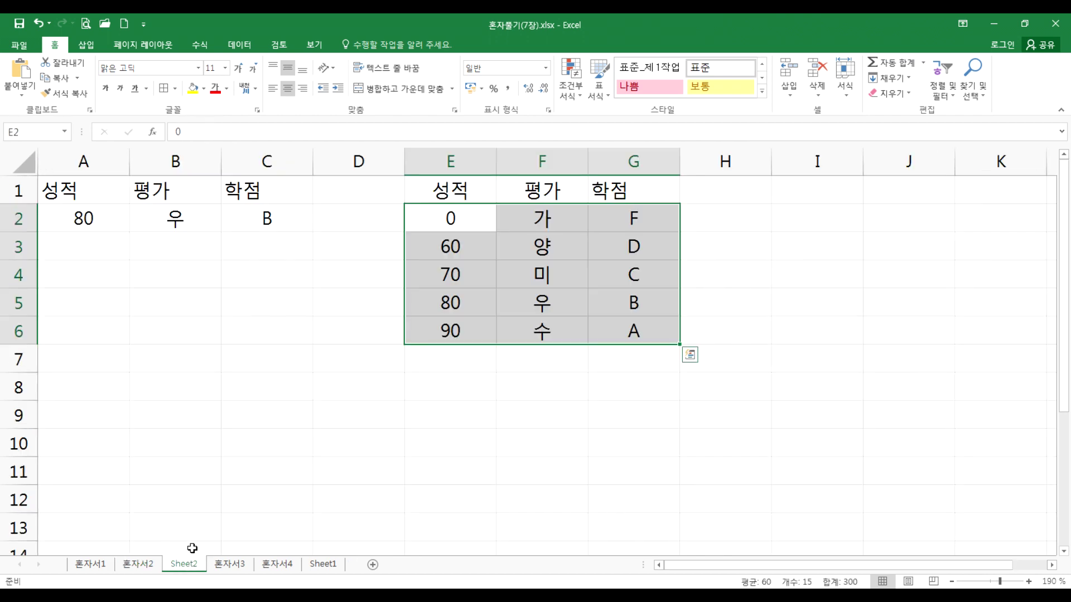
click(182, 565)
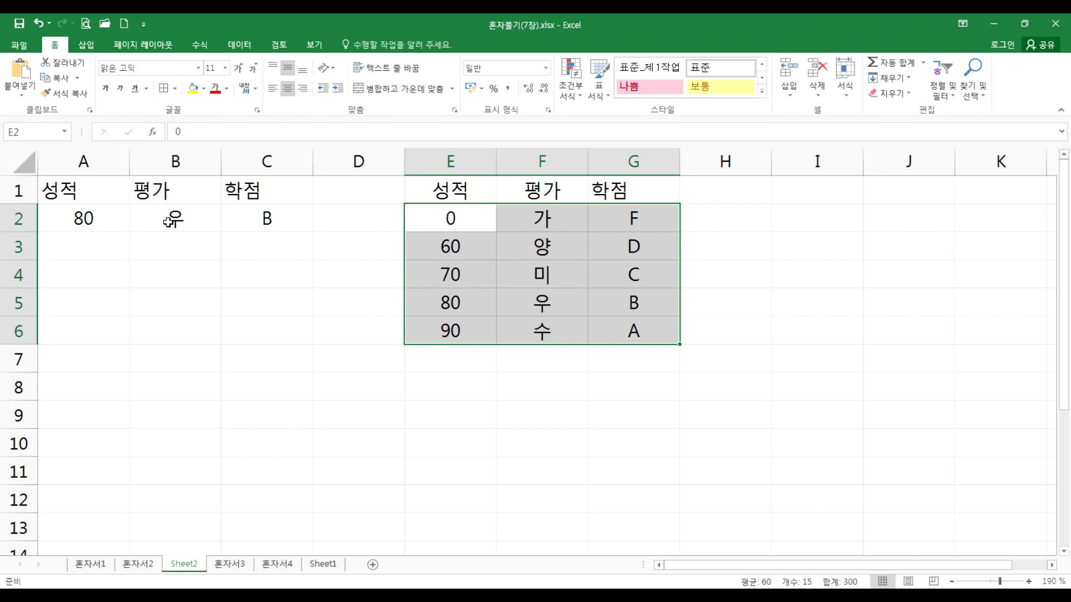
On the 혼자서3 sheet, check the first 입주 동호수 cell I5 and the H5 value.
click(229, 564)
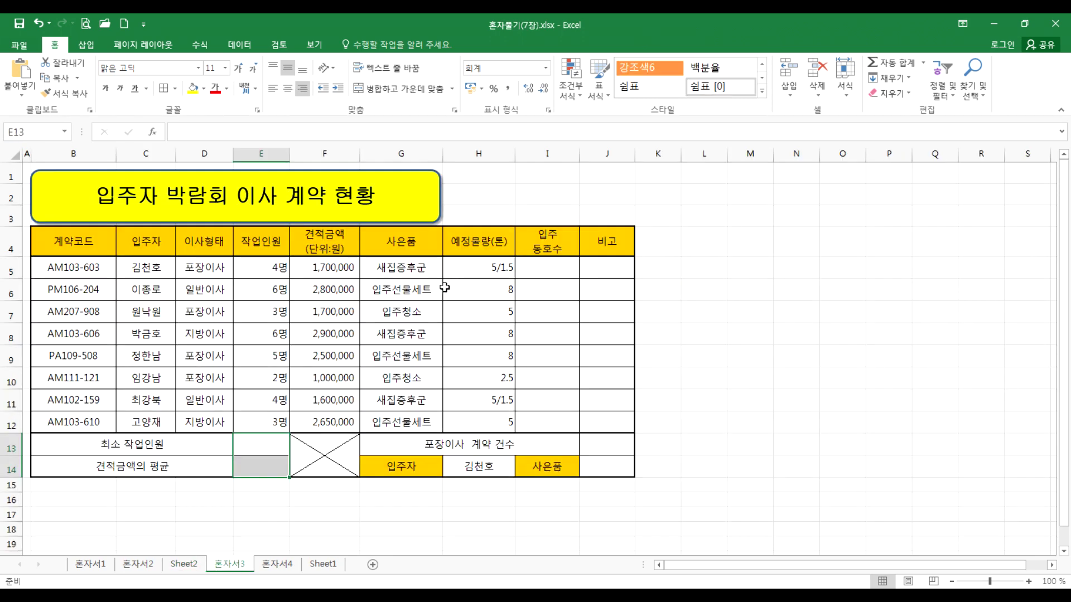
scroll(448, 290, up, 2)
click(714, 282)
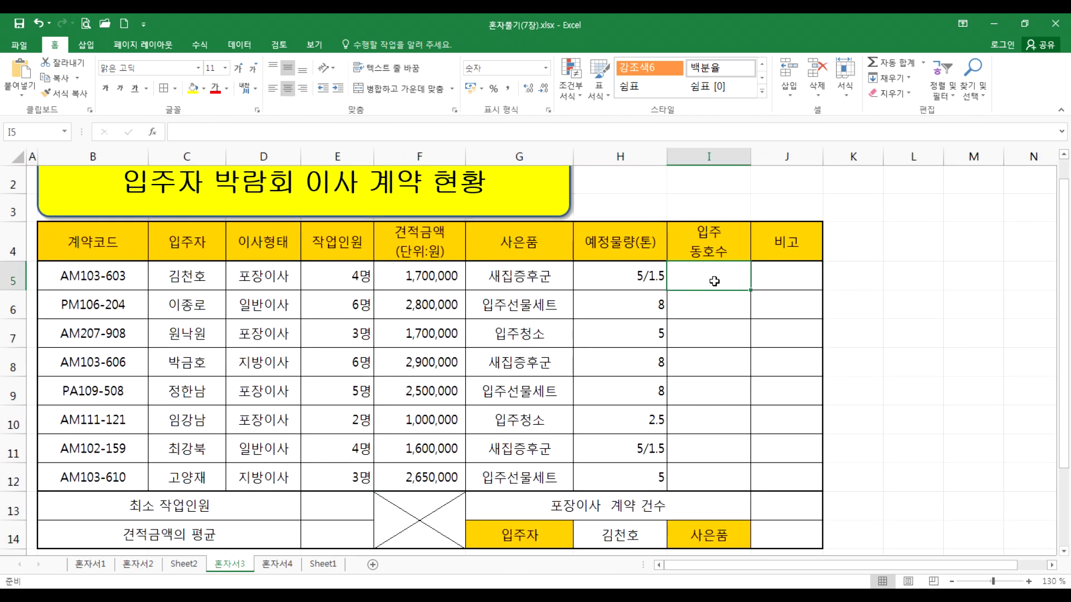
click(632, 279)
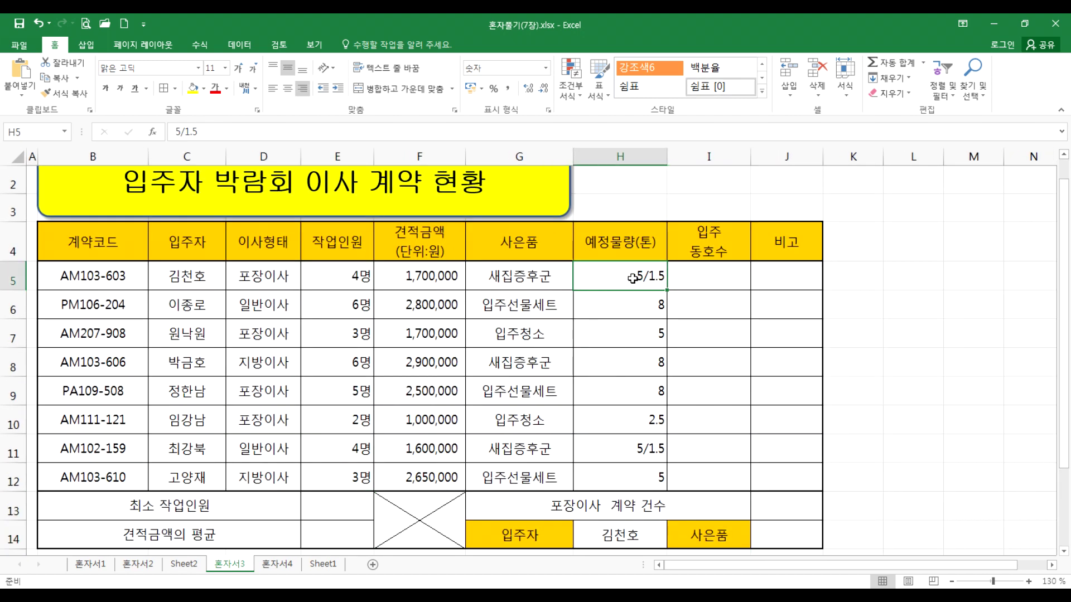
click(719, 283)
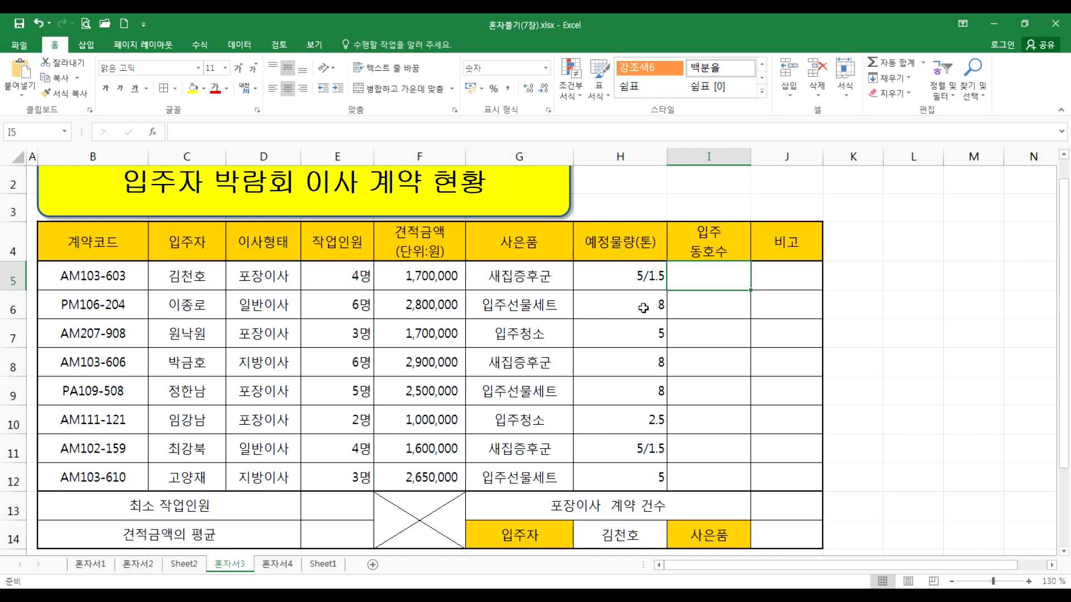
On Sheet2, enter the mixed fraction 5 1/2 in B14.
click(189, 565)
ctrl+scroll(326, 361, up, 6)
scroll(324, 334, down, 4)
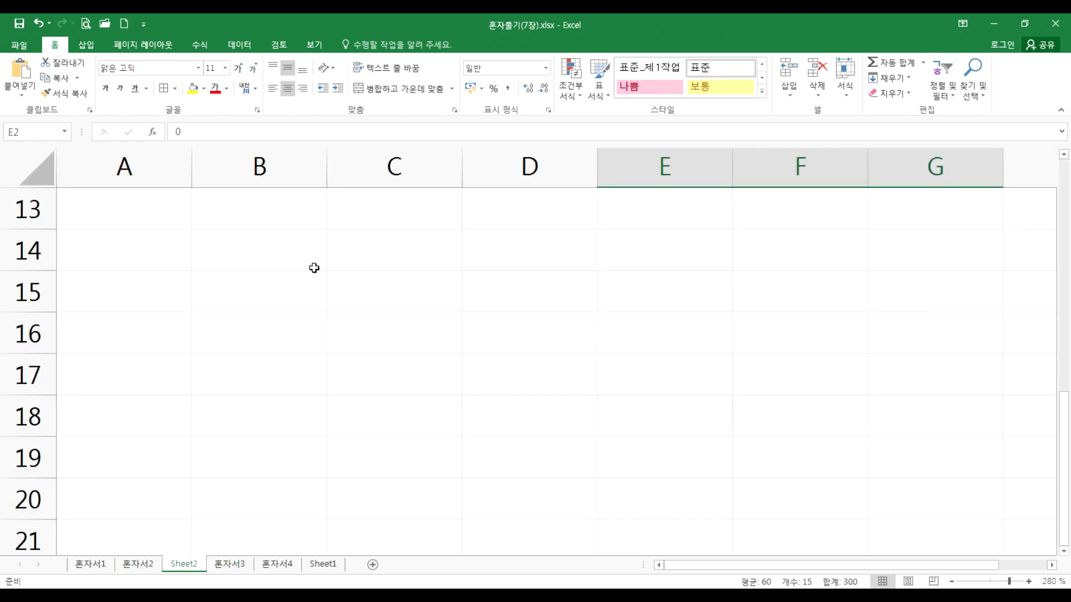
click(300, 253)
text(5)
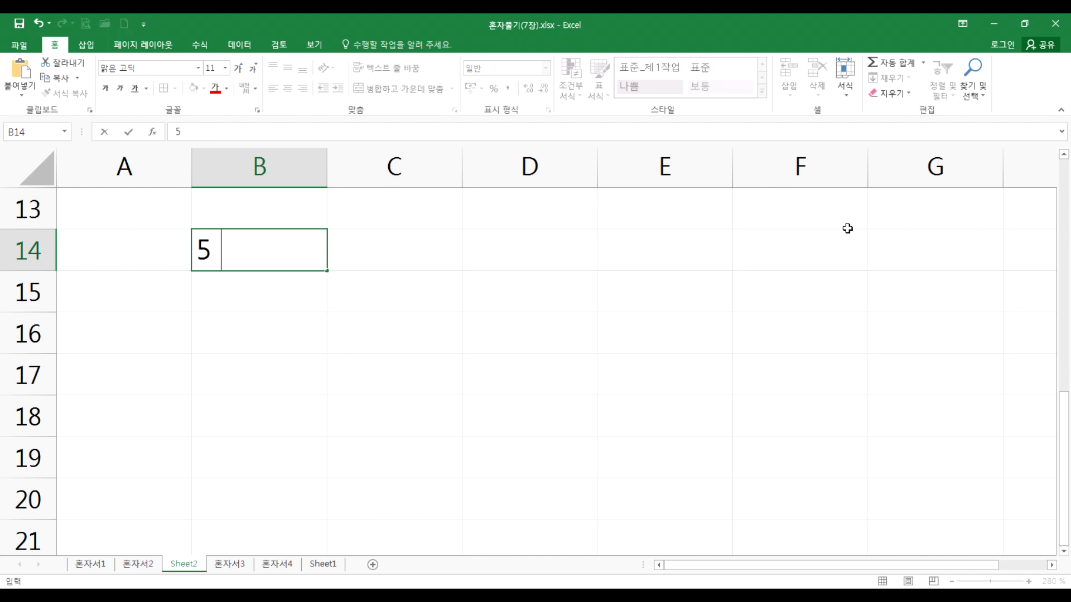
text( 1/2)
key(ctrl+Return)
key(Return)
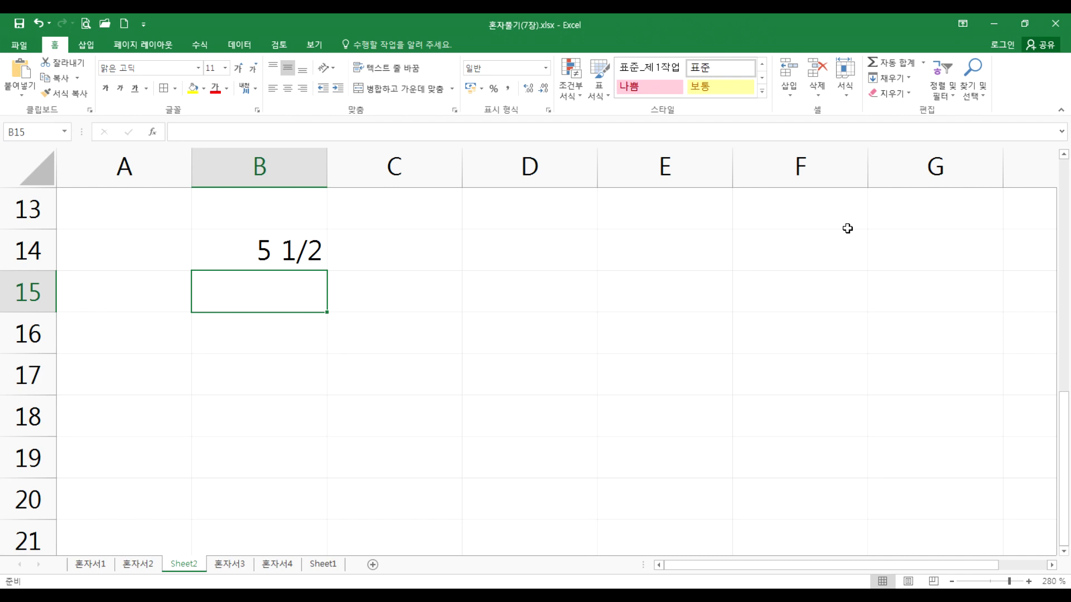
Enter 2/3 in B15, correcting the earlier mistyped entries.
text(2 /8)
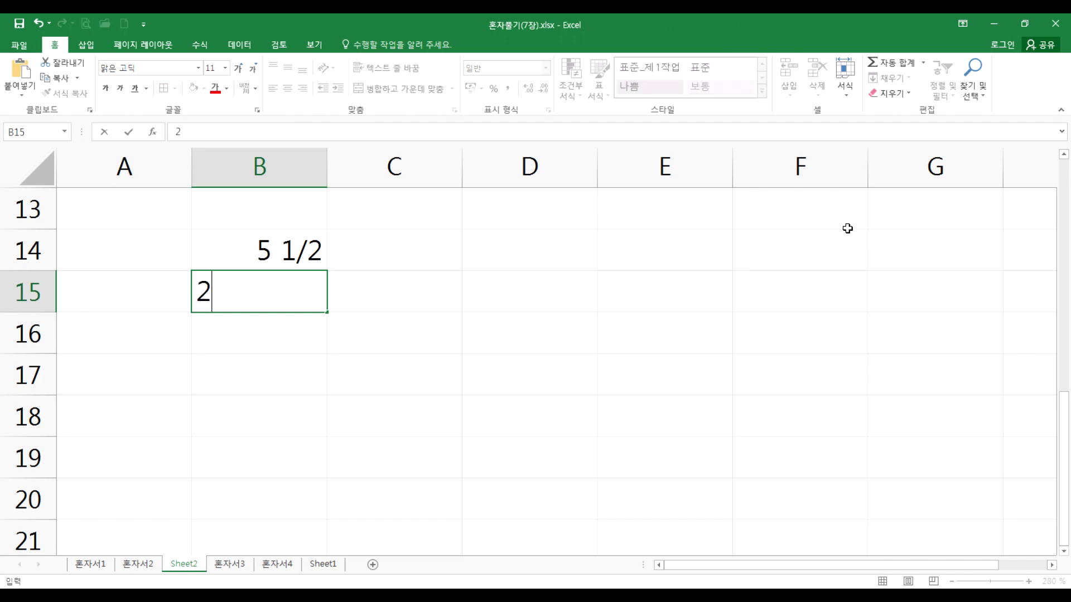
key(BackSpace)
text(2/3)
key(BackSpace)
key(BackSpace)
key(BackSpace)
key(BackSpace)
key(BackSpace)
text(2/3)
key(Return)
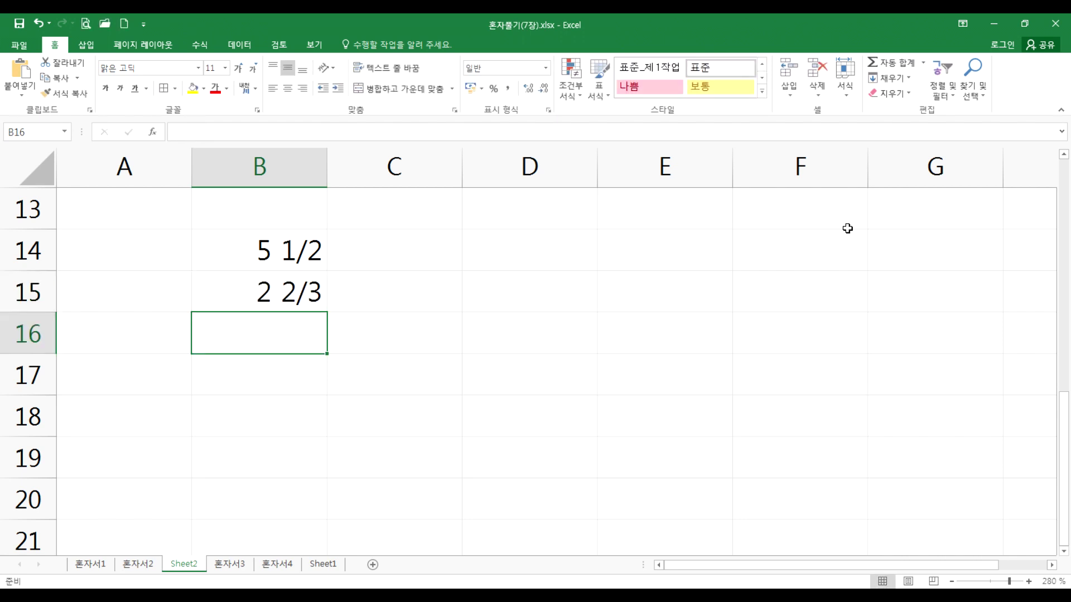
click(300, 299)
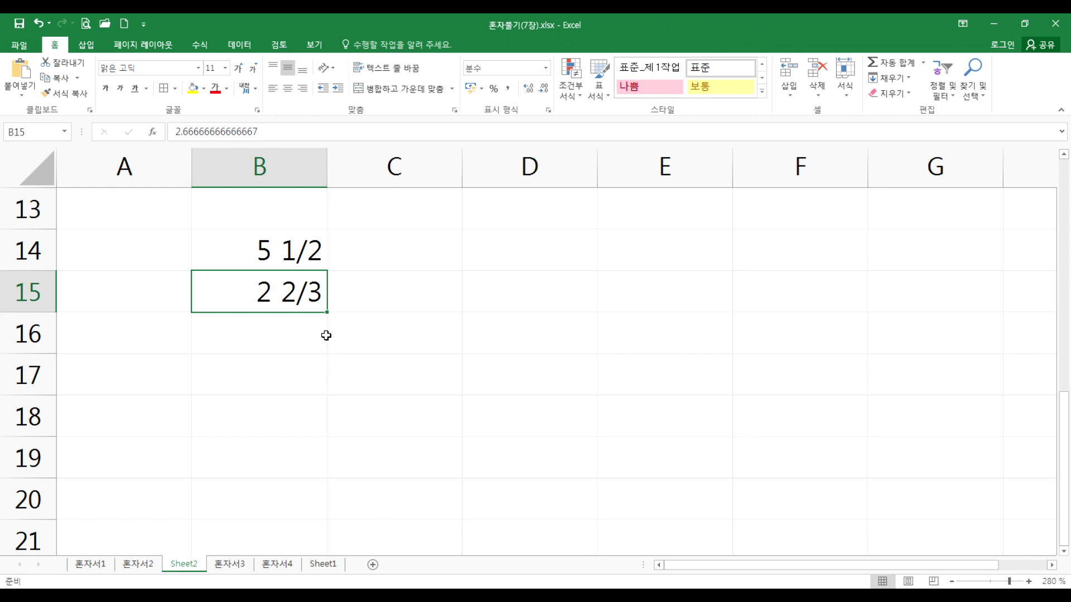
text(2/3)
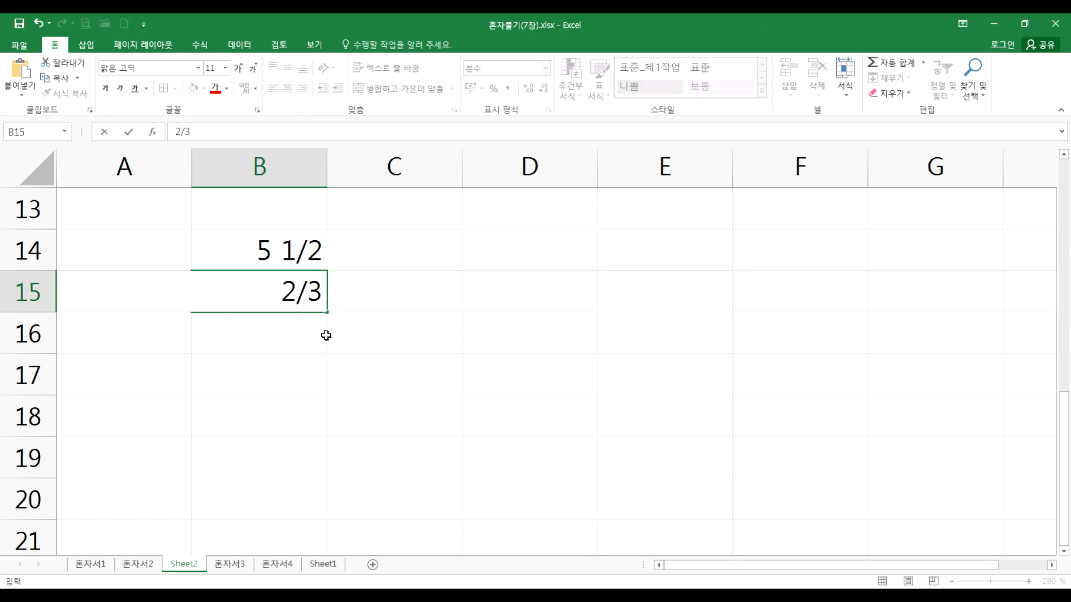
key(Return)
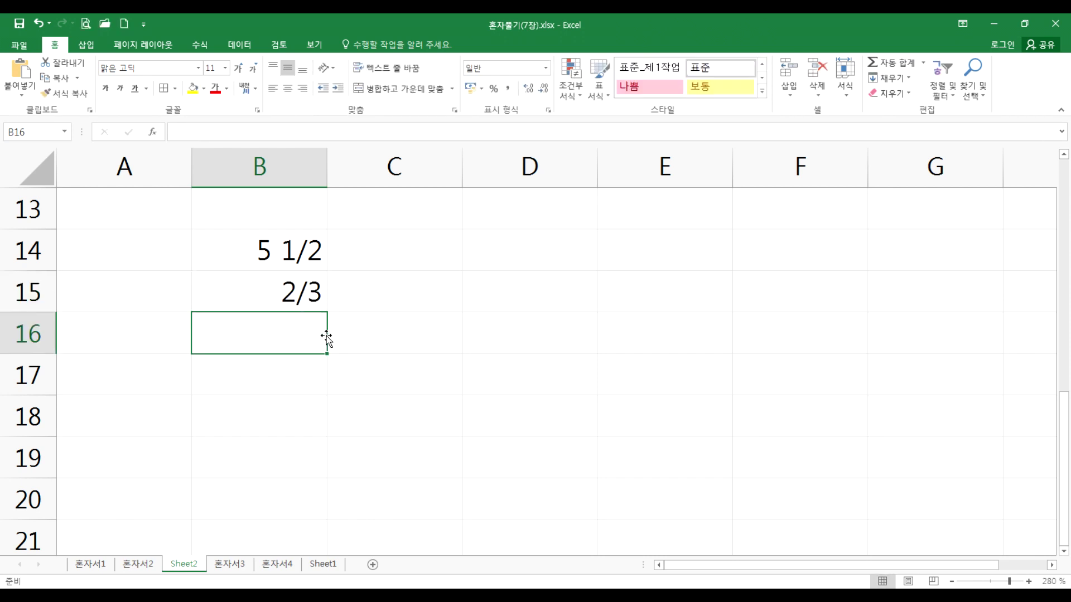
key(Up)
Enter 0 2/3 in B16 so it stays a fraction, not a date.
click(326, 335)
text(2/3)
key(Return)
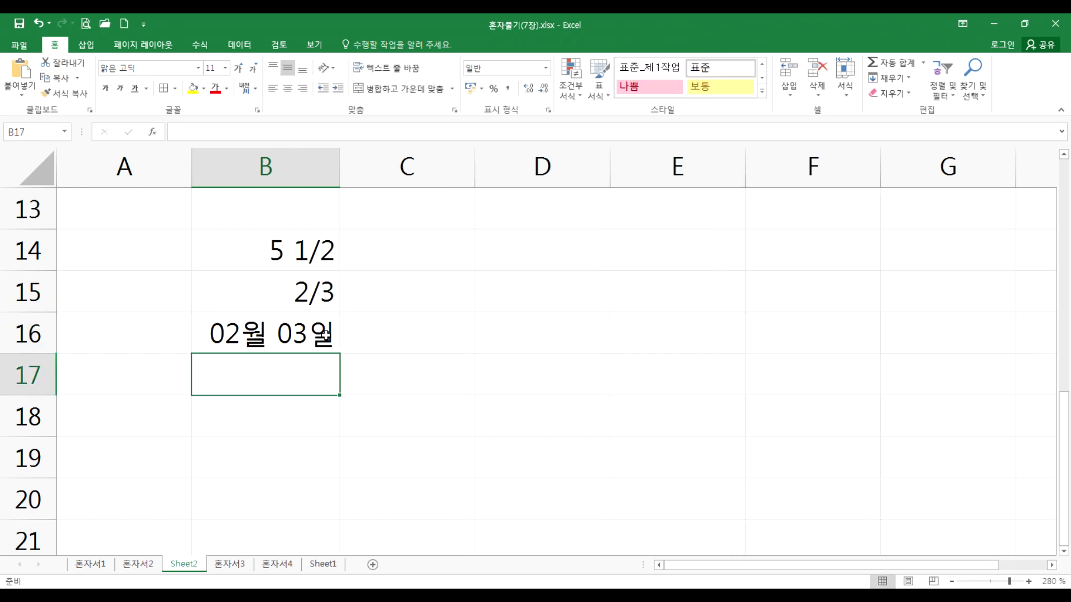
key(ctrl+z)
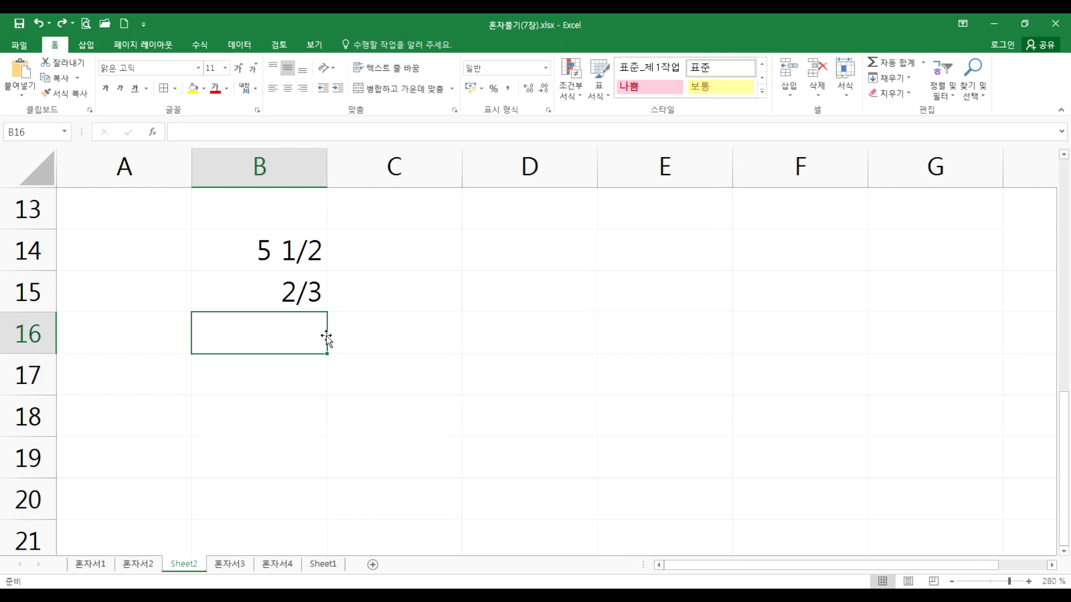
text(0 )
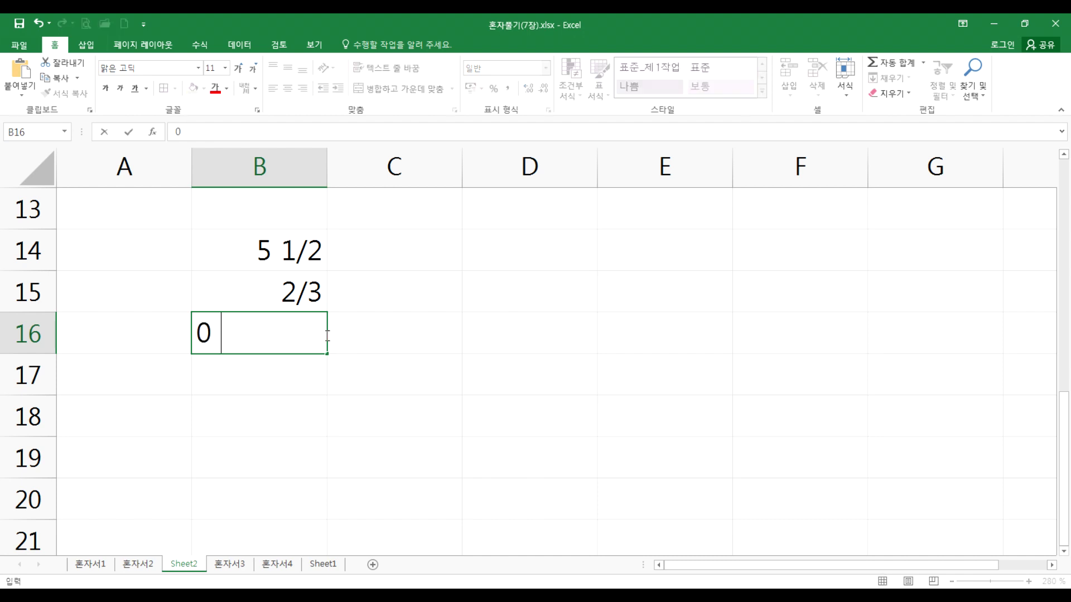
text(2/3)
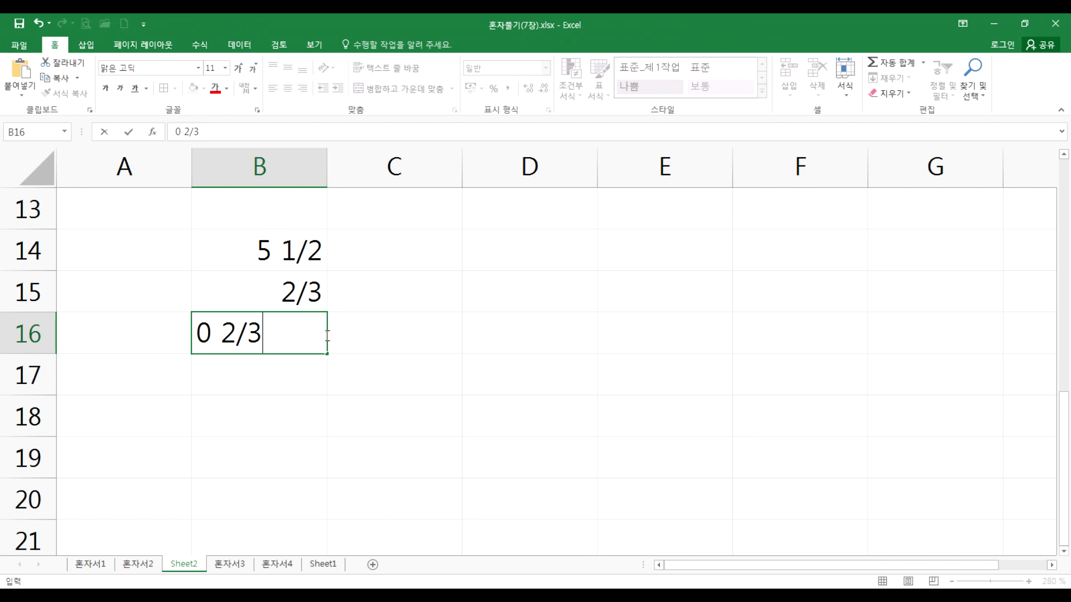
key(Return)
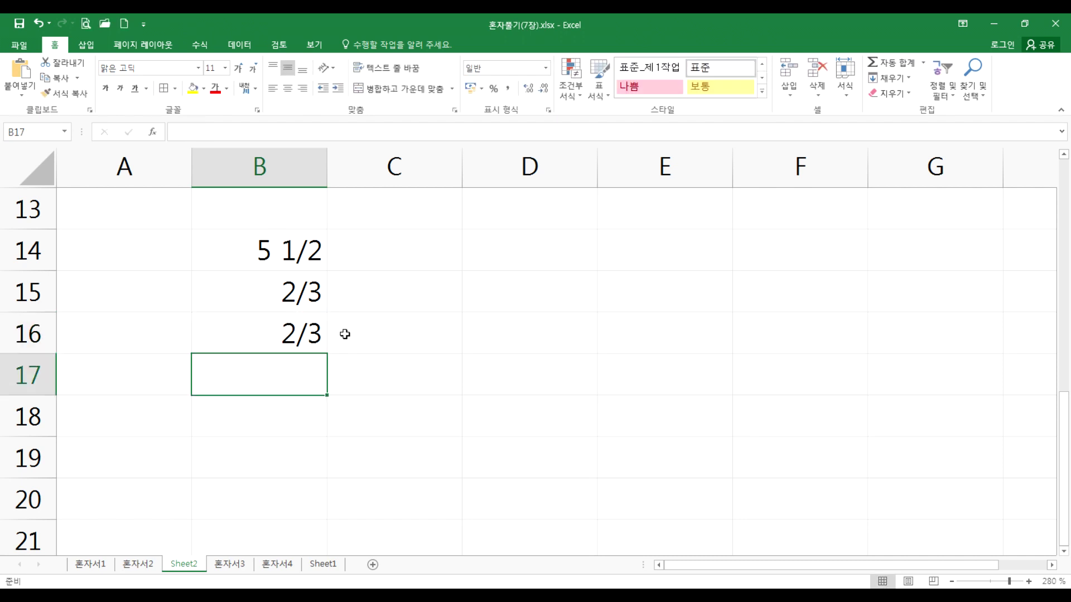
Total the two thirds in B17 with =B15+B16, giving 1 1/3, then return to 혼자서3.
drag(300, 297, 297, 335)
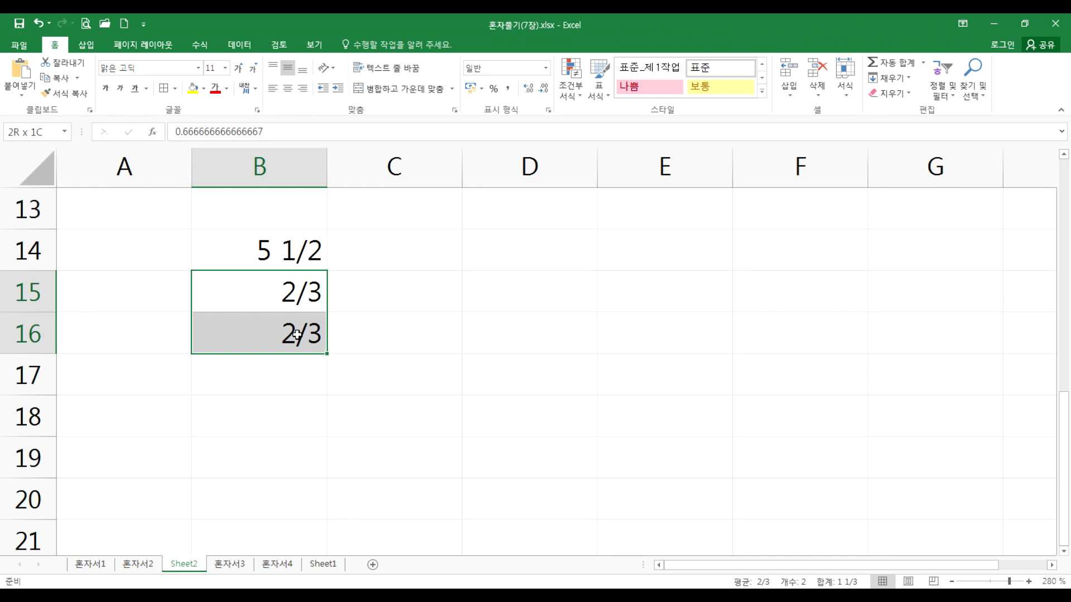
click(275, 376)
text(=)
click(271, 295)
text(+)
click(268, 325)
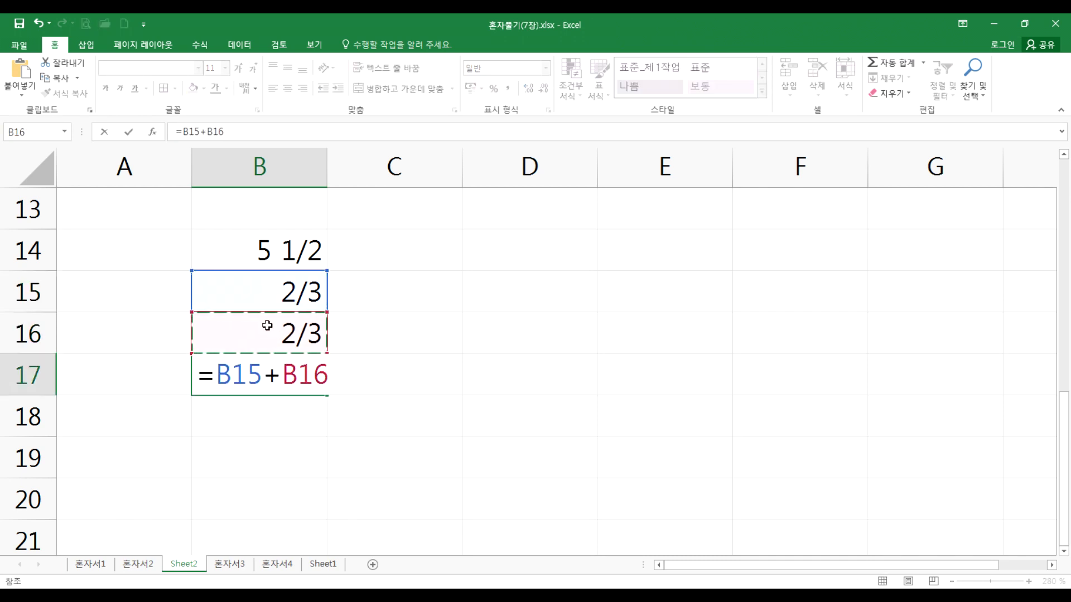
key(Return)
click(289, 375)
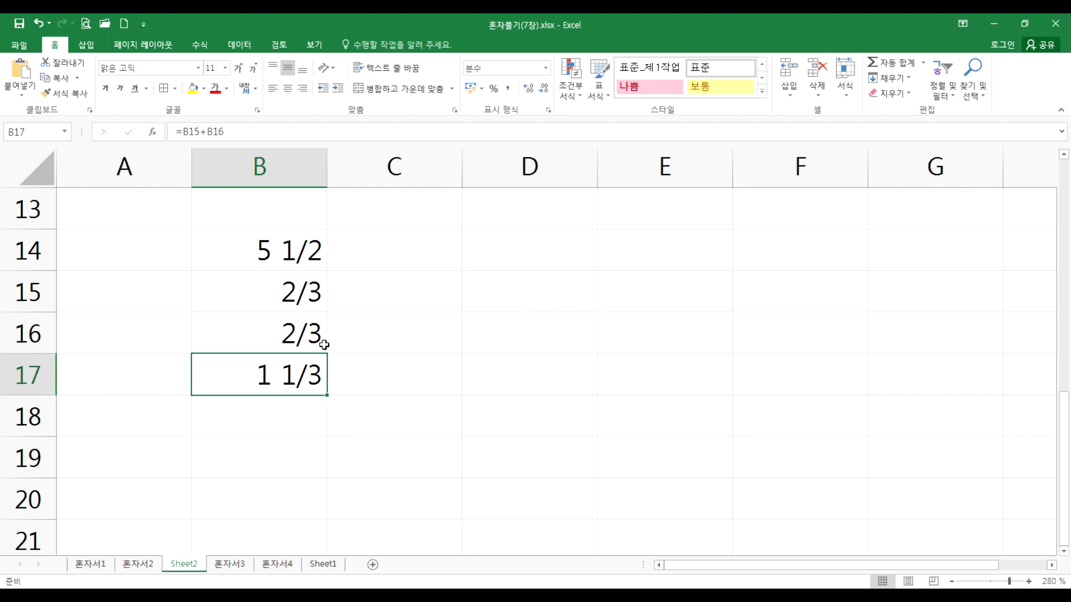
click(230, 565)
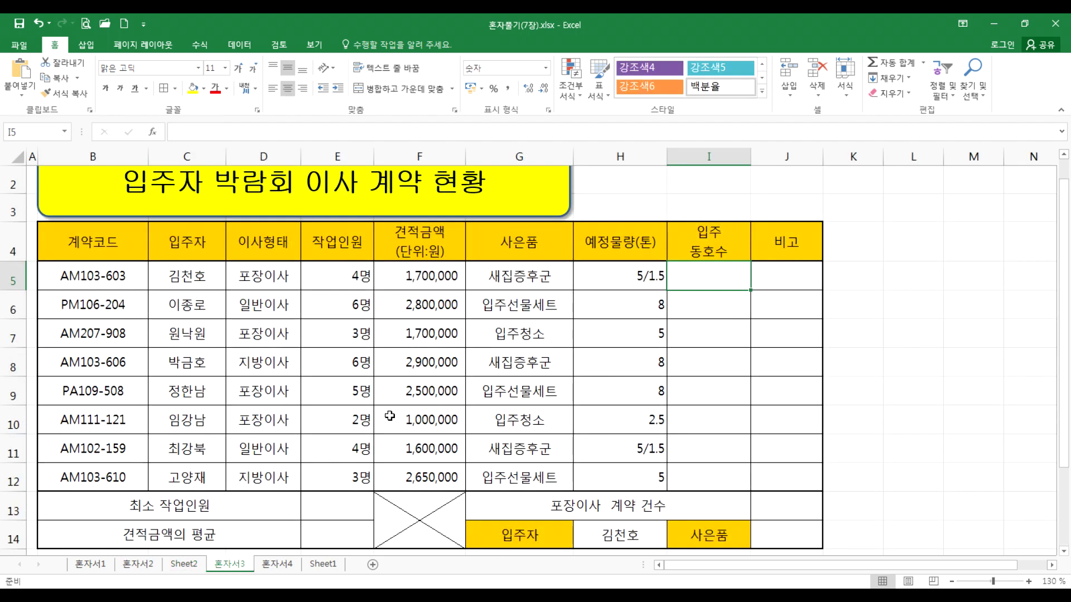
click(637, 275)
Inspect the 5/1.5 entry in H5 without changing it.
double_click(623, 272)
drag(622, 272, 669, 272)
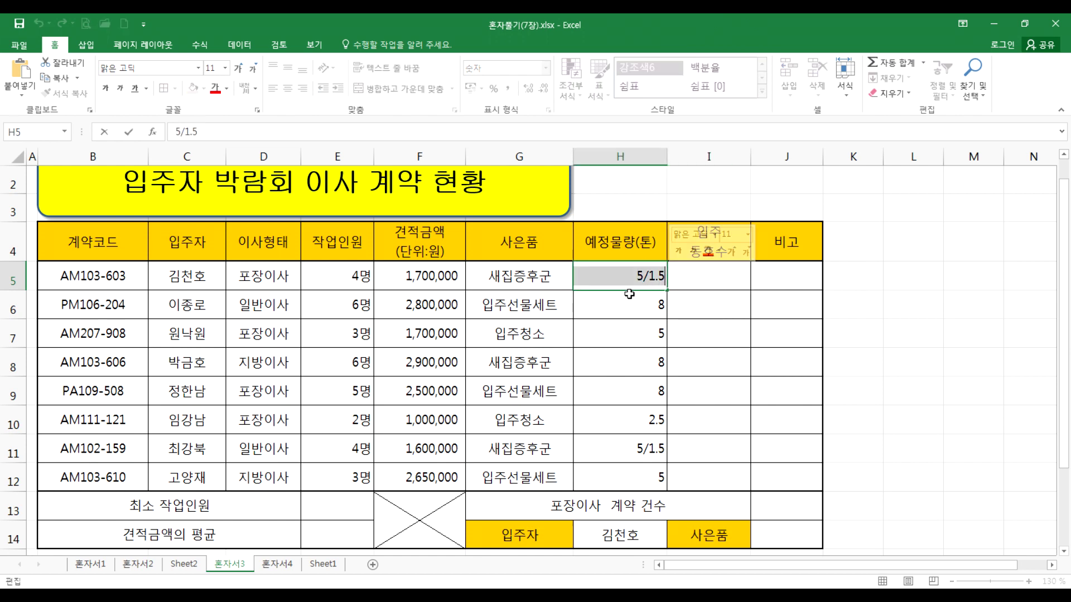
key(Escape)
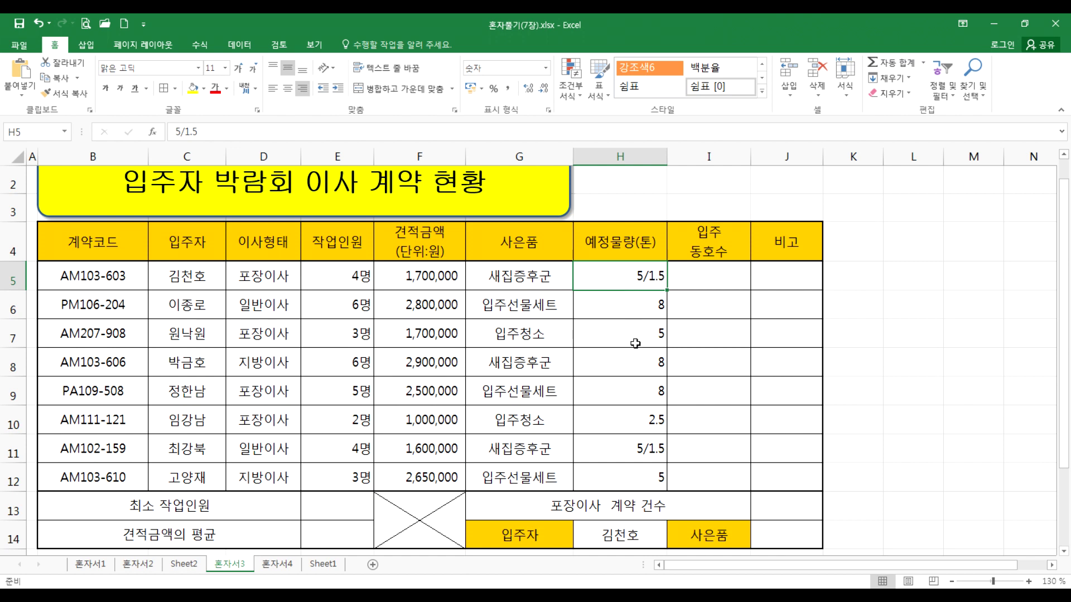
Enter 5/1.5 in L5, replacing an earlier 0 5/1.5 test entry.
click(923, 275)
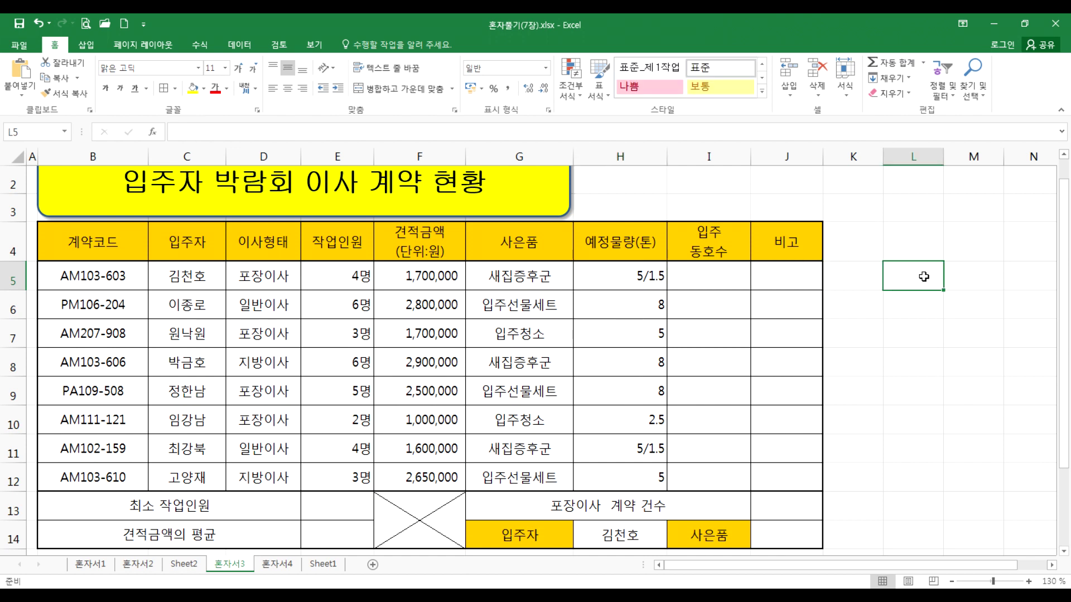
text(0)
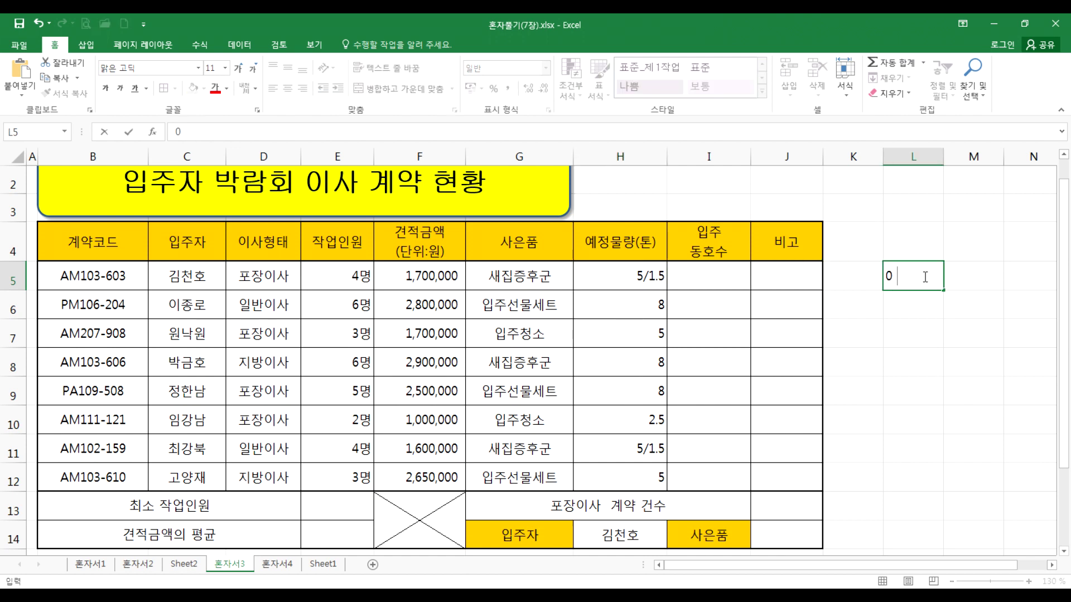
text( 5/14)
key(BackSpace)
text(.5)
key(Return)
click(924, 276)
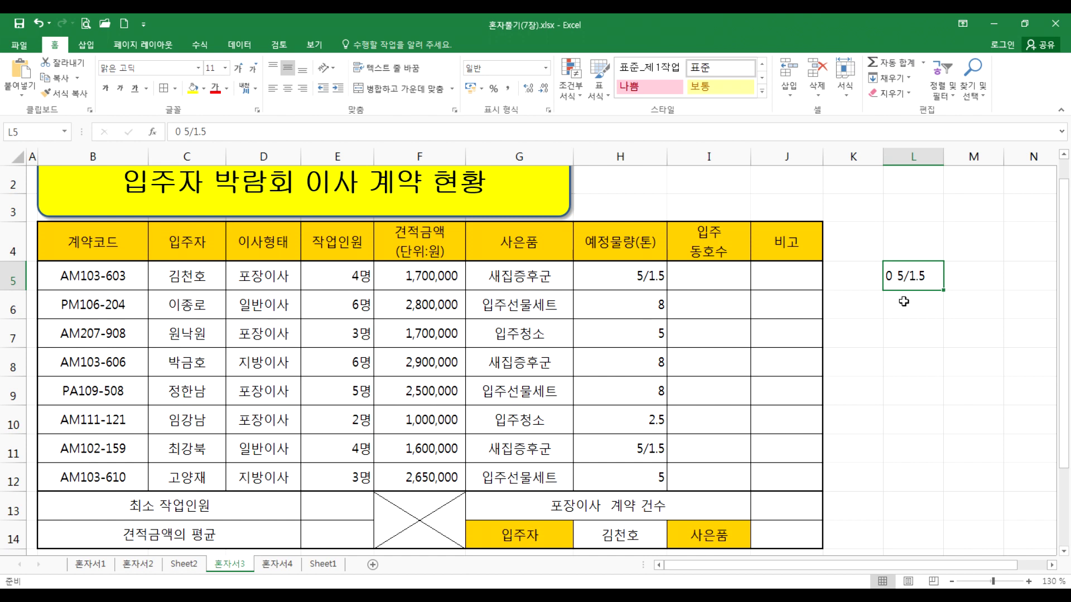
key(Delete)
text(5/1.5)
key(Return)
key(Up)
Clear the 5/1.5 test entry from L5.
click(711, 276)
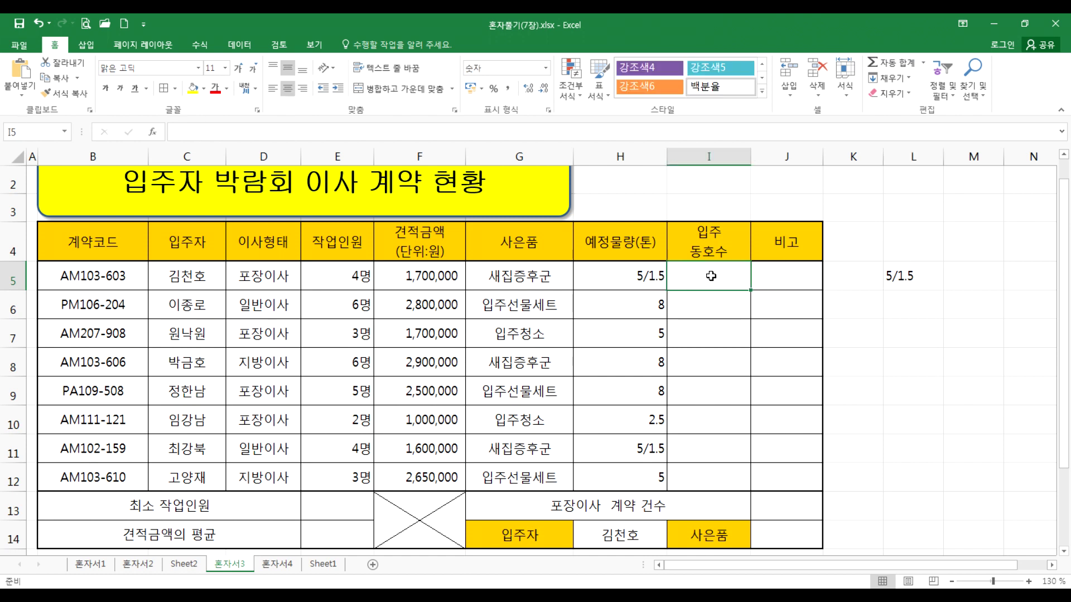
click(912, 274)
key(Delete)
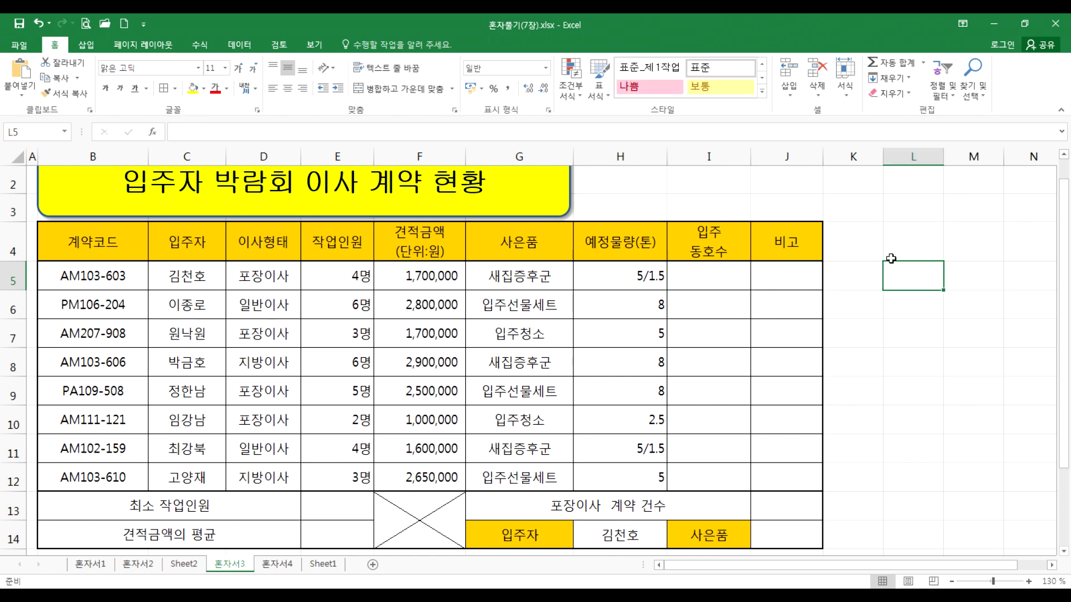
click(709, 282)
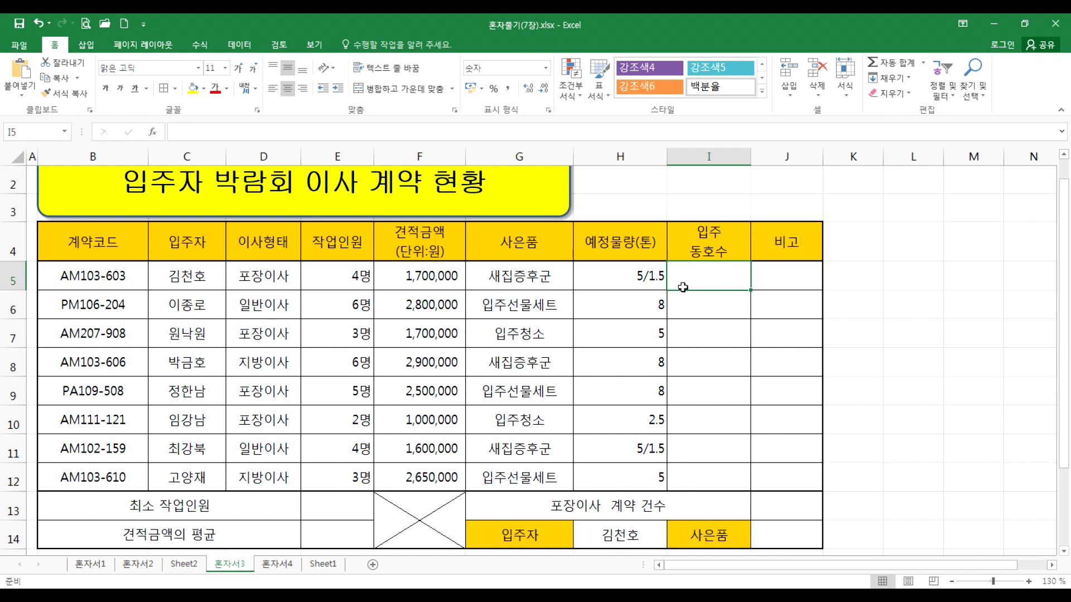
Highlight the trailing 103-603 in B5's contract code without editing it.
double_click(101, 275)
drag(81, 276, 133, 275)
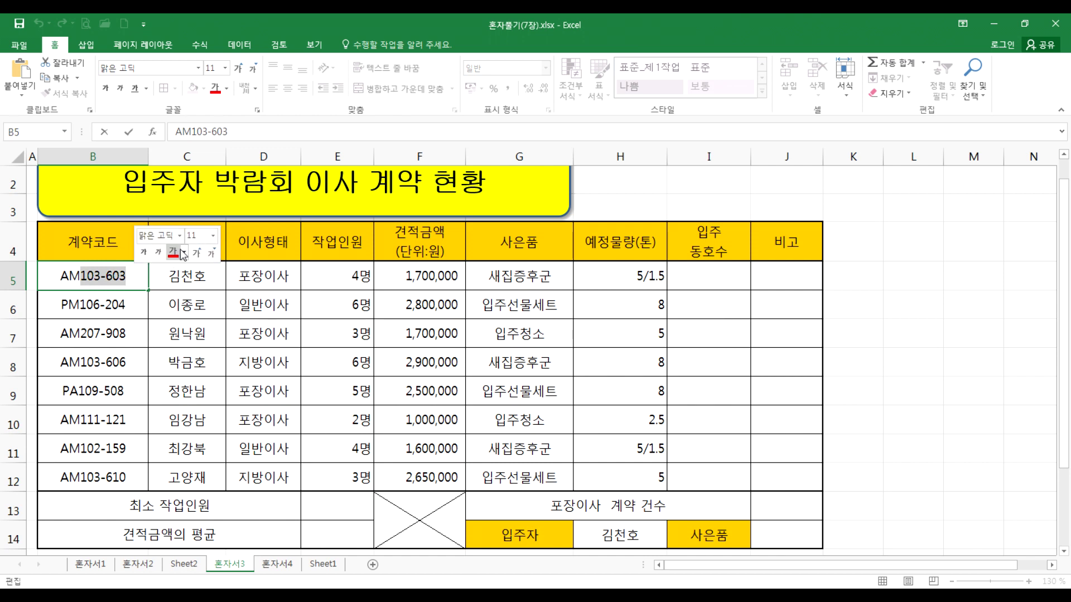
key(Escape)
click(702, 274)
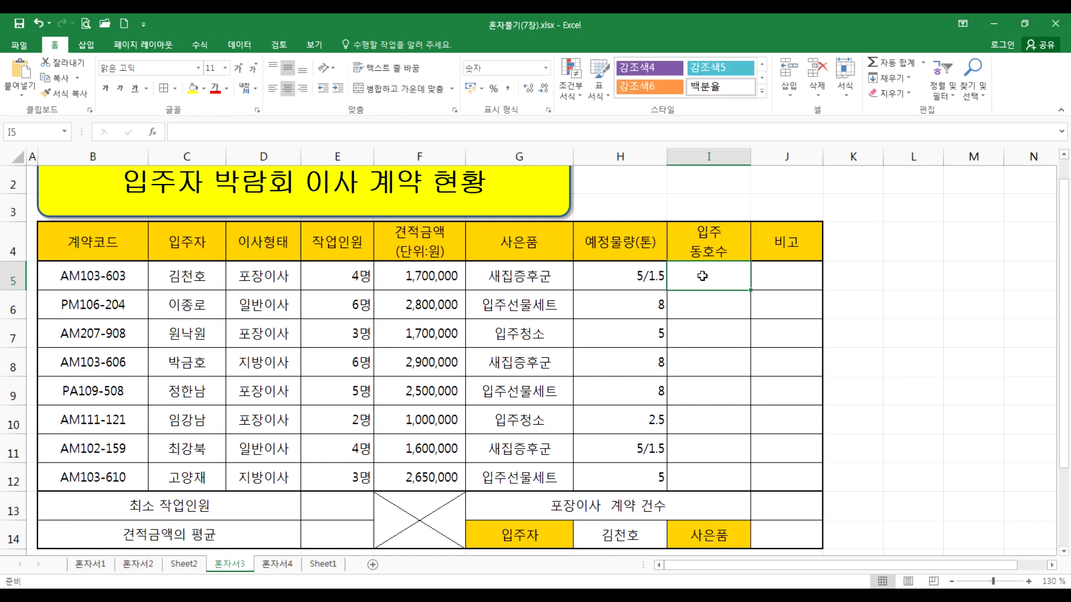
Enter =RIGHT(B5,7) in I5 and fill it down to I12 without formatting.
text(=RIGHT*)
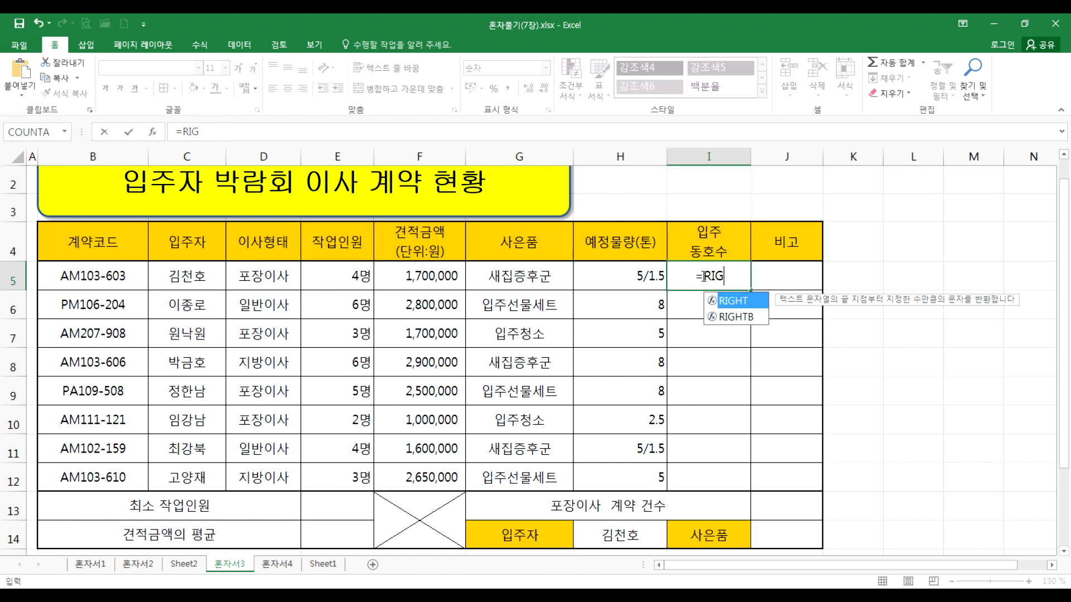
key(BackSpace)
text(()
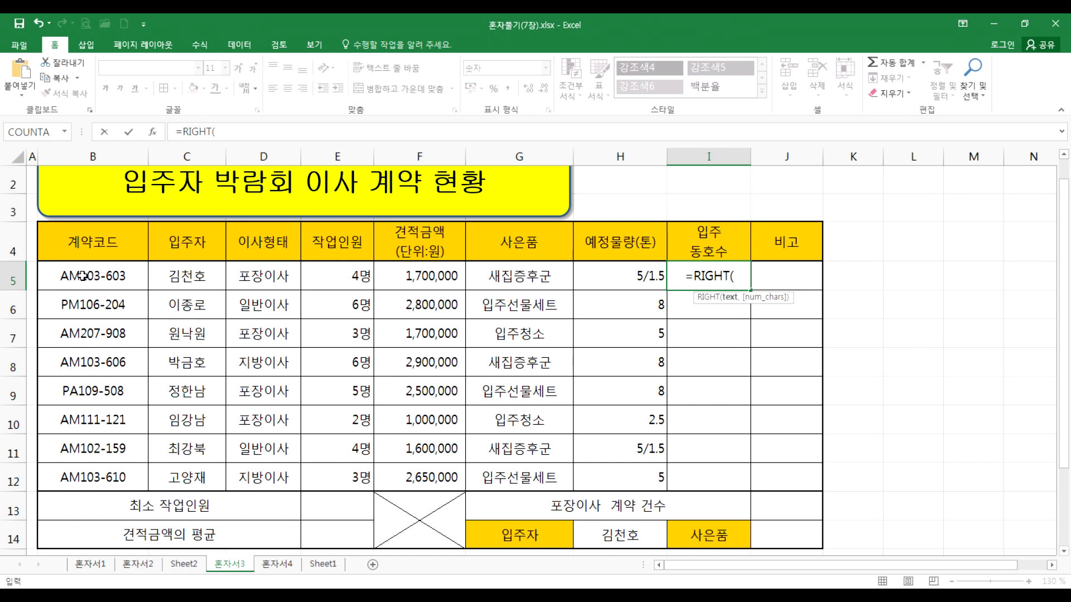
click(84, 273)
text(,7)
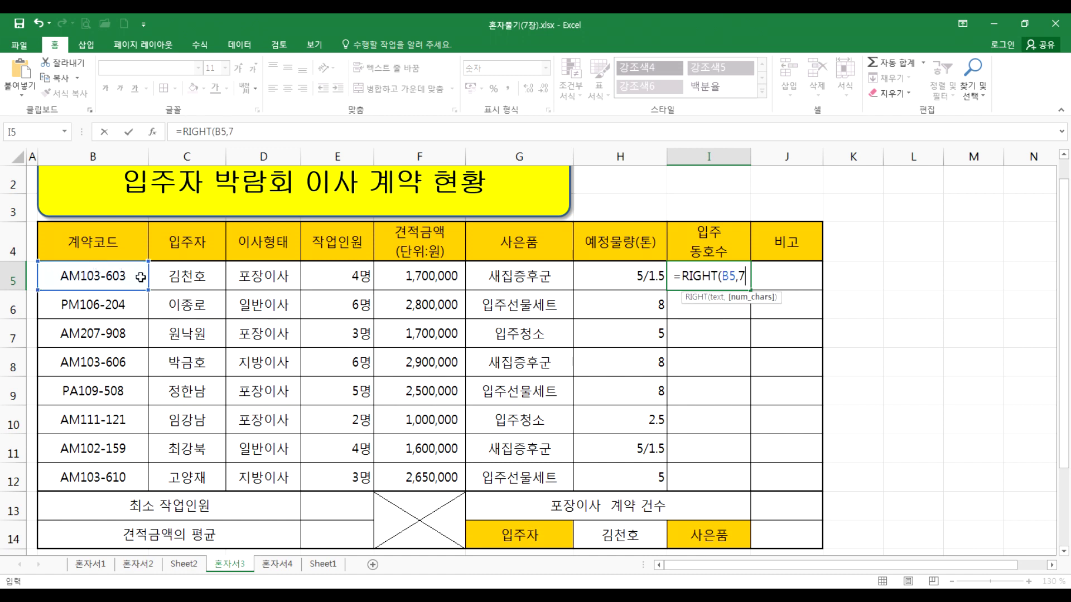
key(Return)
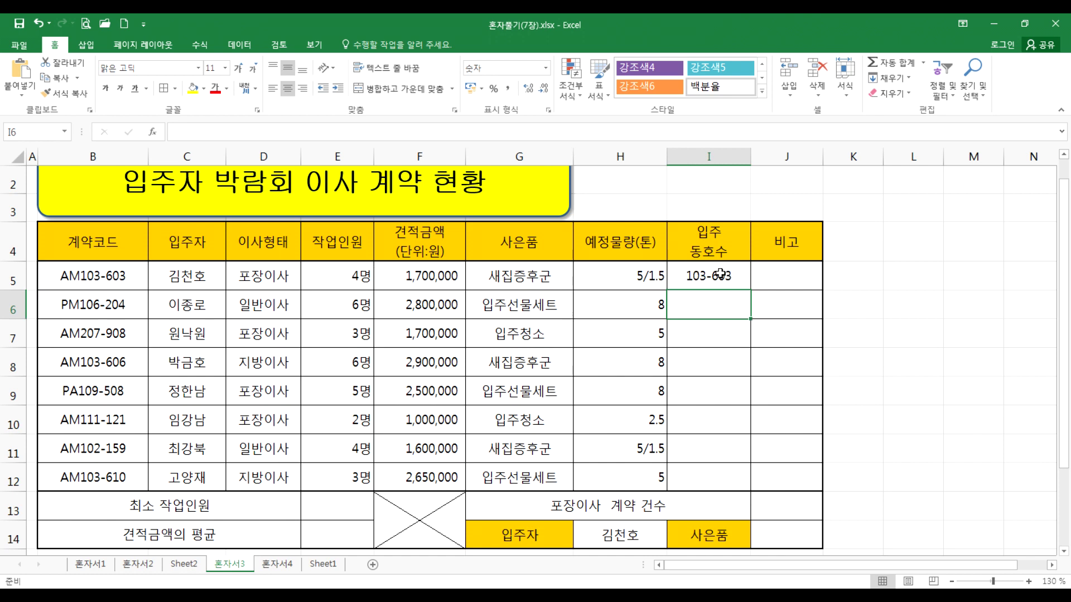
click(722, 277)
drag(750, 290, 763, 490)
click(759, 502)
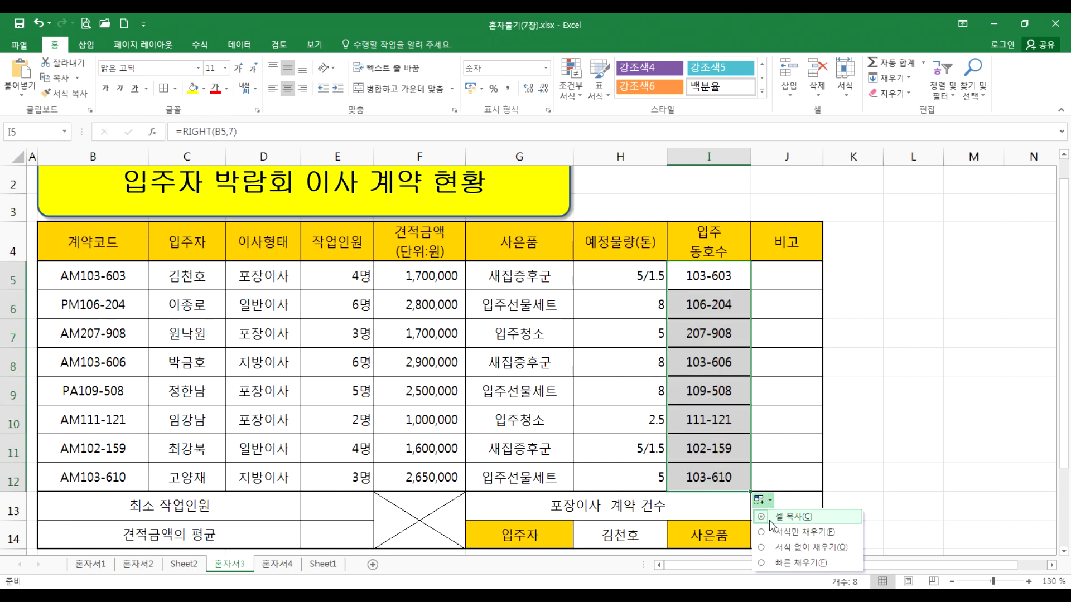
click(775, 546)
Review I5's RIGHT formula, leaving it unchanged.
click(700, 280)
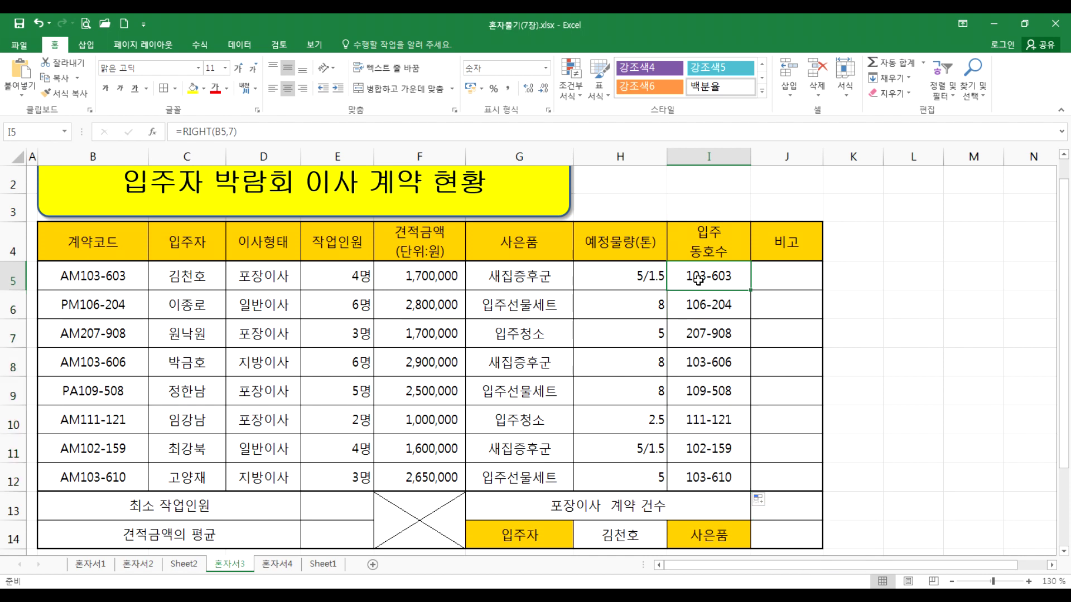
key(F2)
scroll(708, 353, up, 2)
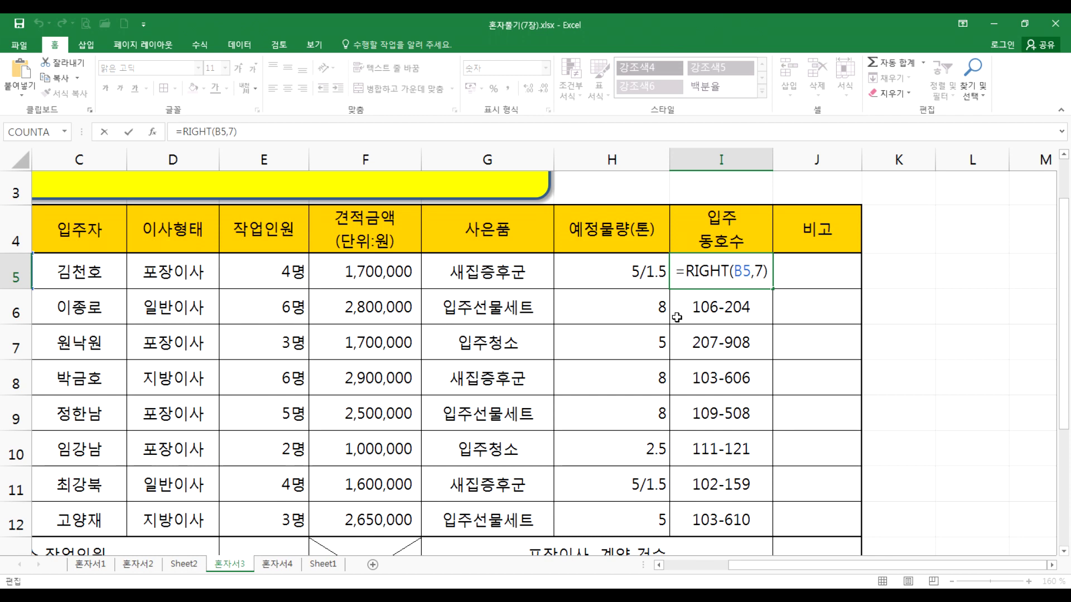
drag(823, 567, 758, 567)
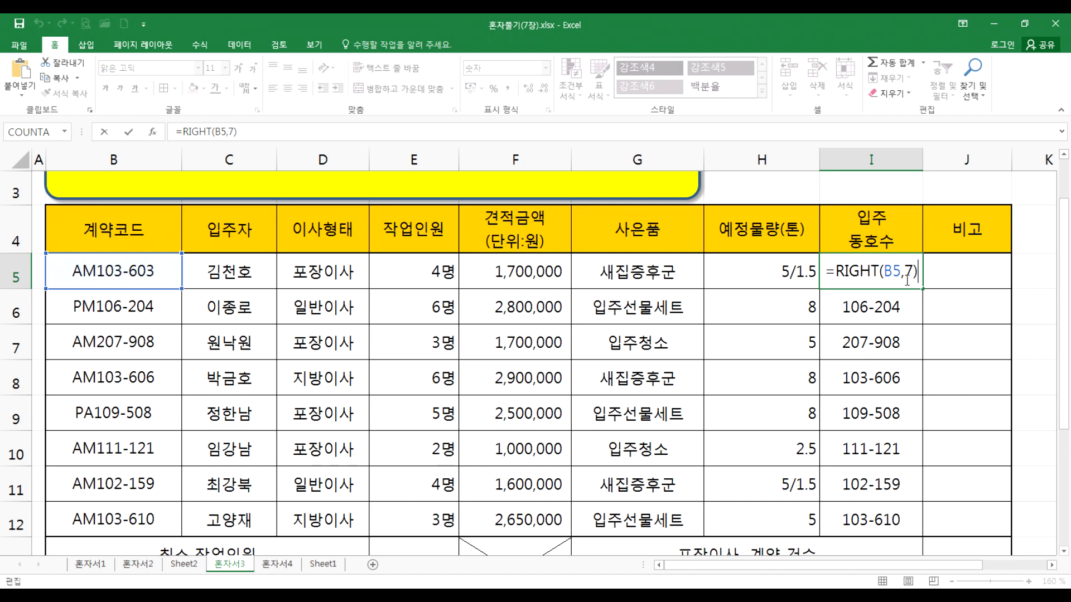
key(Return)
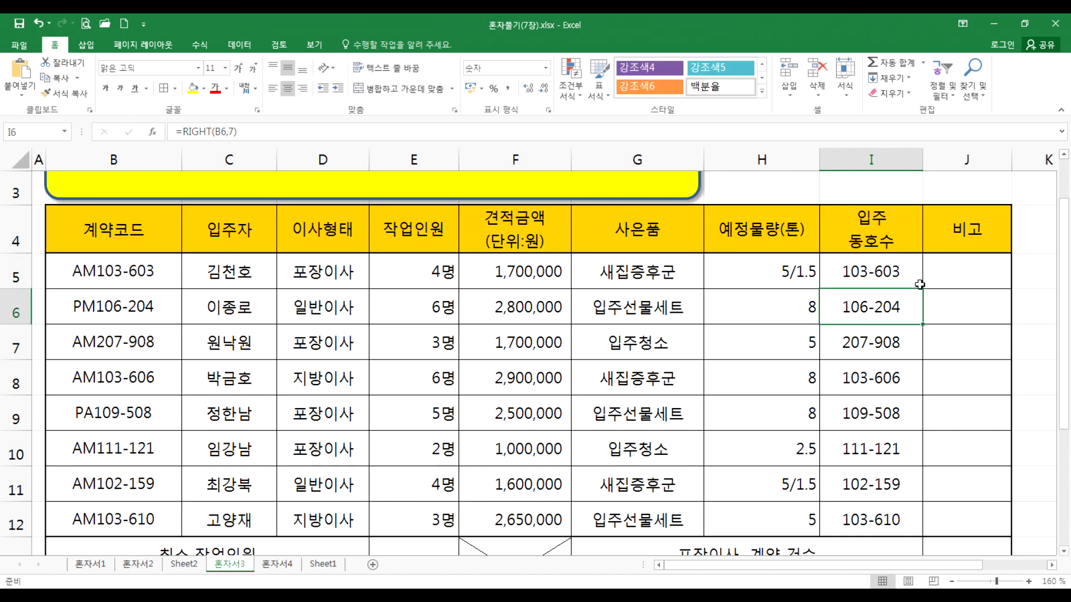
click(870, 276)
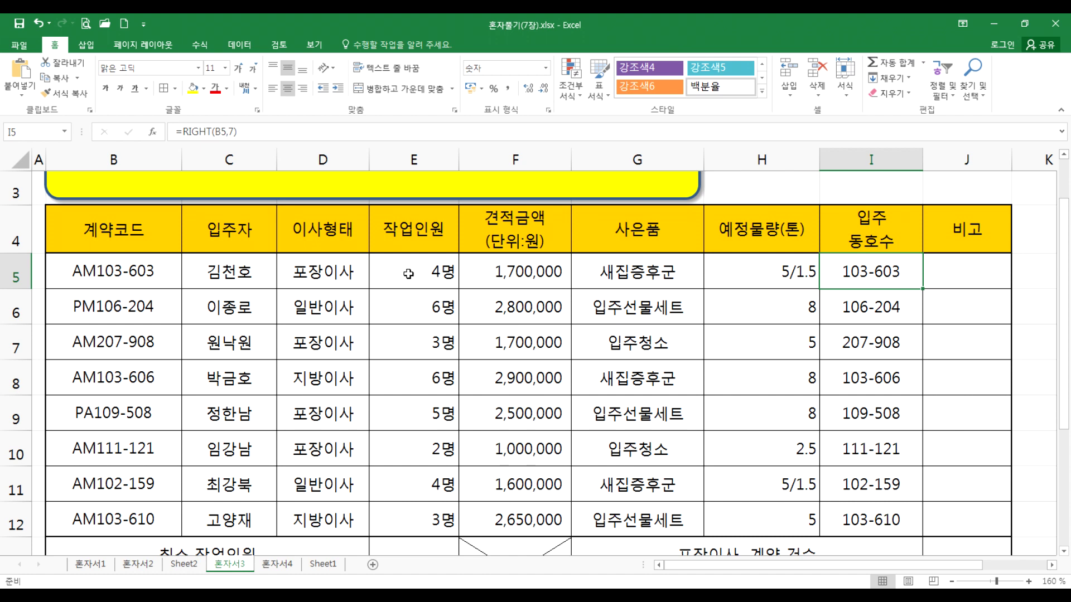
click(939, 264)
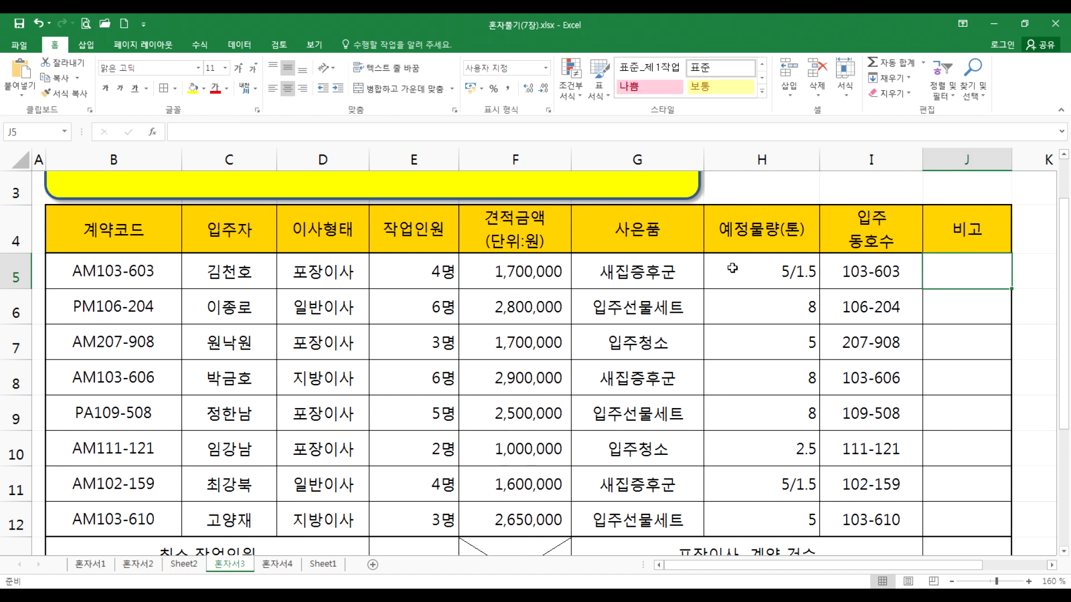
click(427, 270)
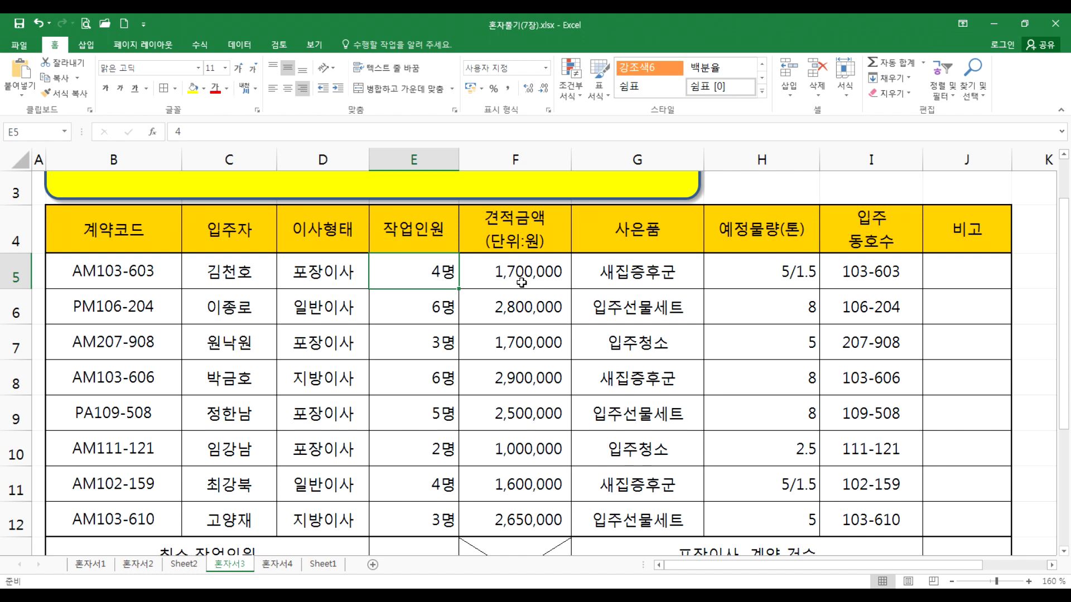
click(966, 270)
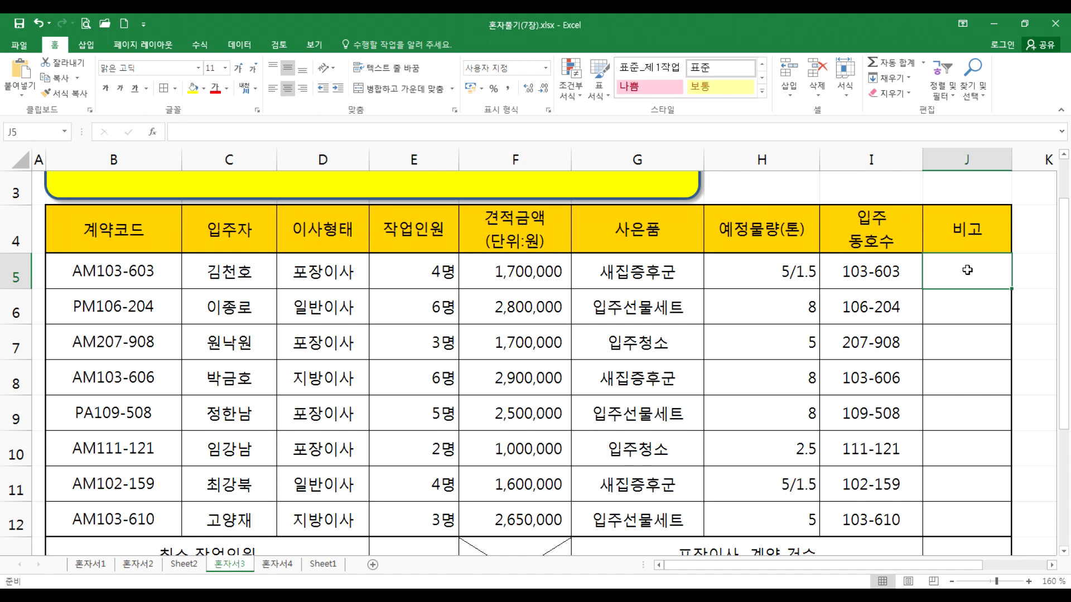
Enter =IF(AND(E5>=4,F5>=2000000),"★","") in J5.
text(=IF()
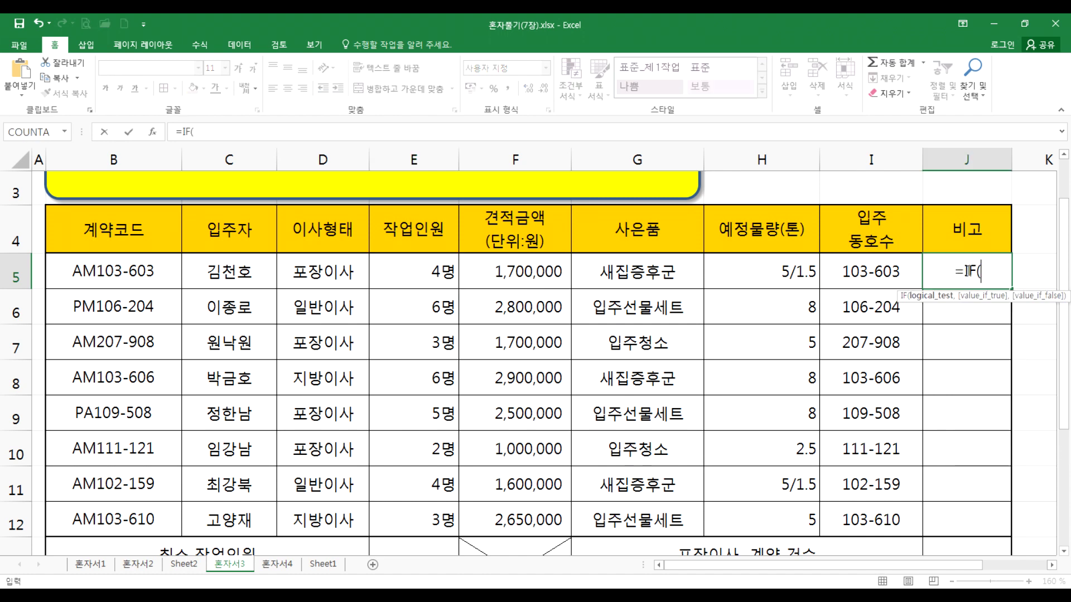
text(AND()
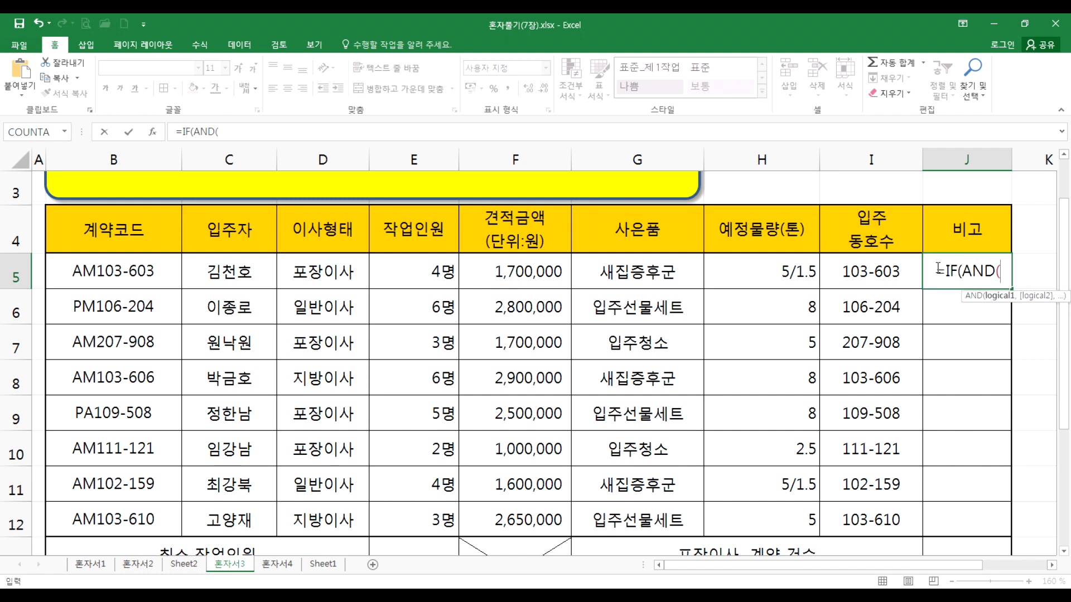
click(396, 268)
text(>=4,)
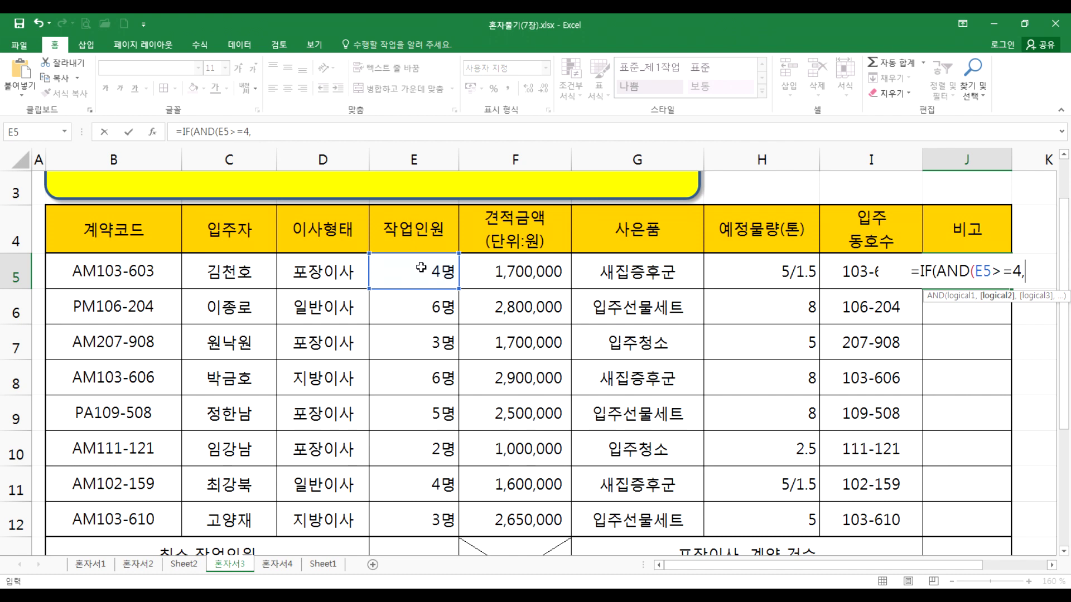
click(504, 274)
text(>=2)
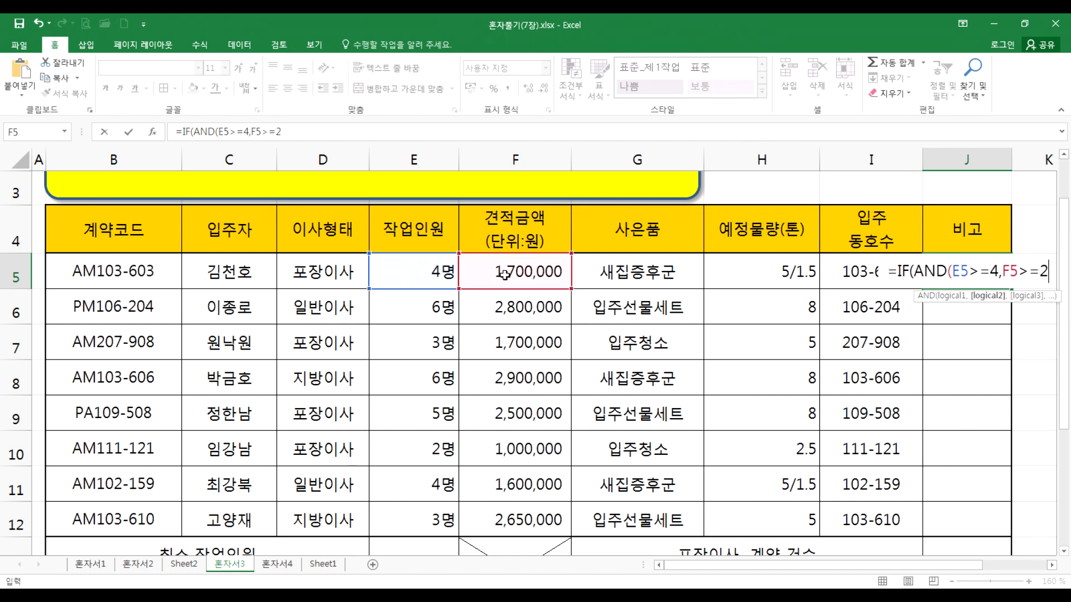
text(000000)
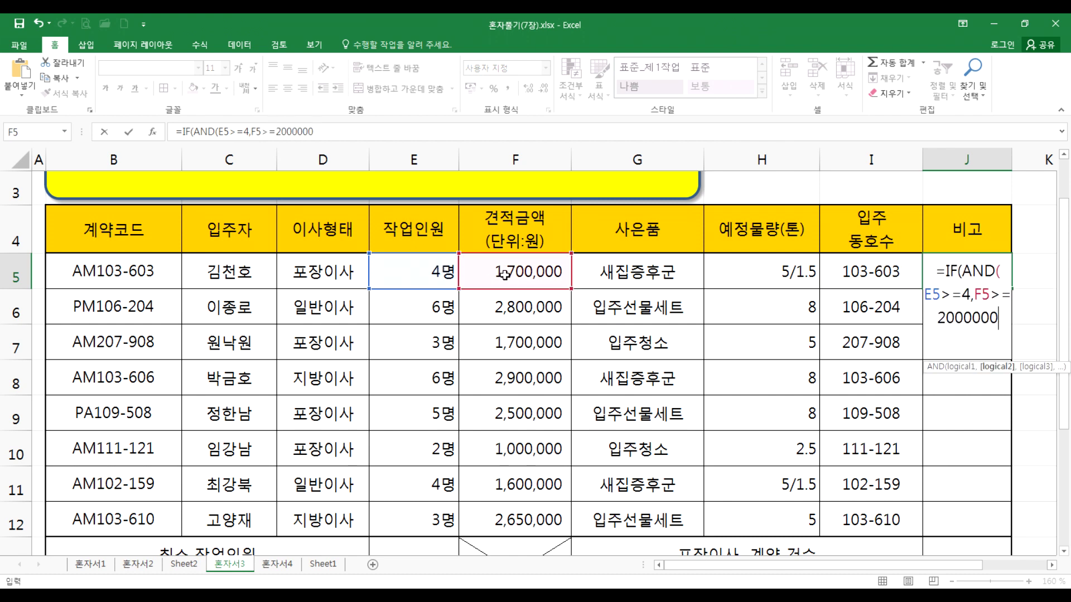
text(),)
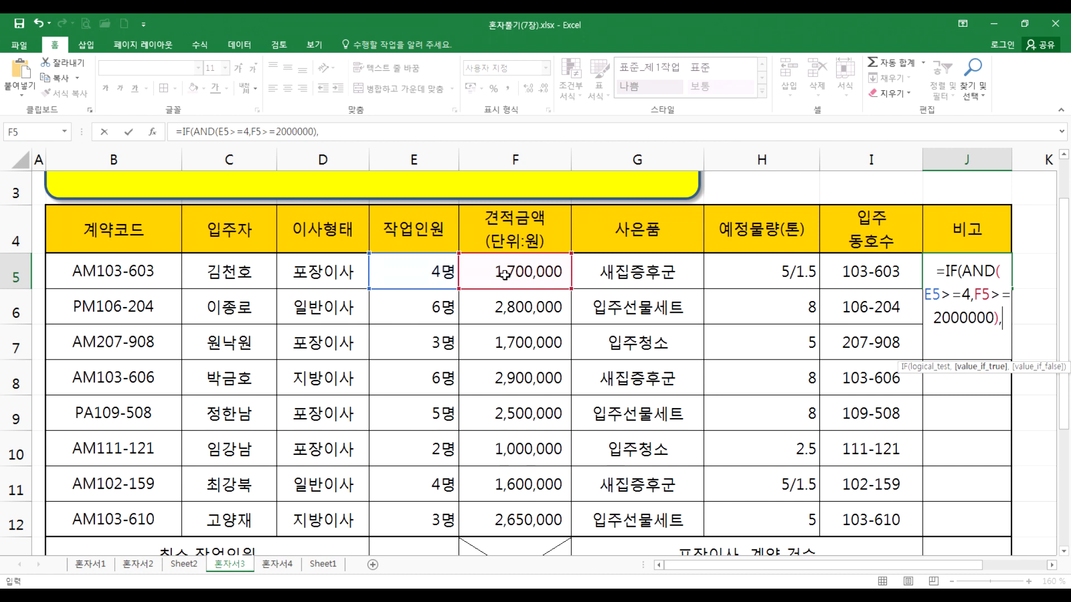
text(")
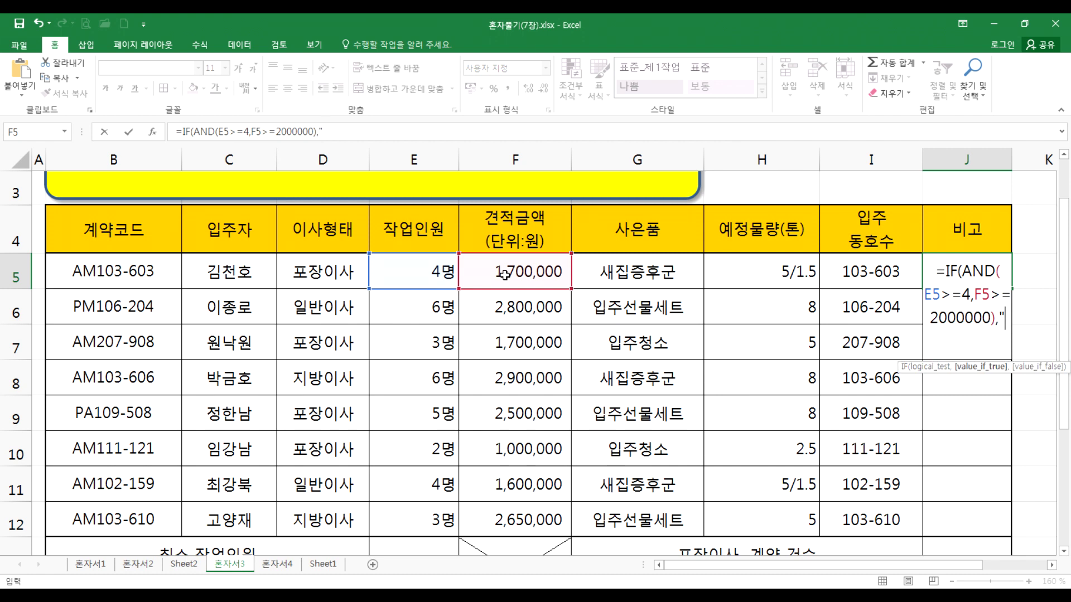
key(Hangul)
text(ㅁ)
key(Hangul_Hanja)
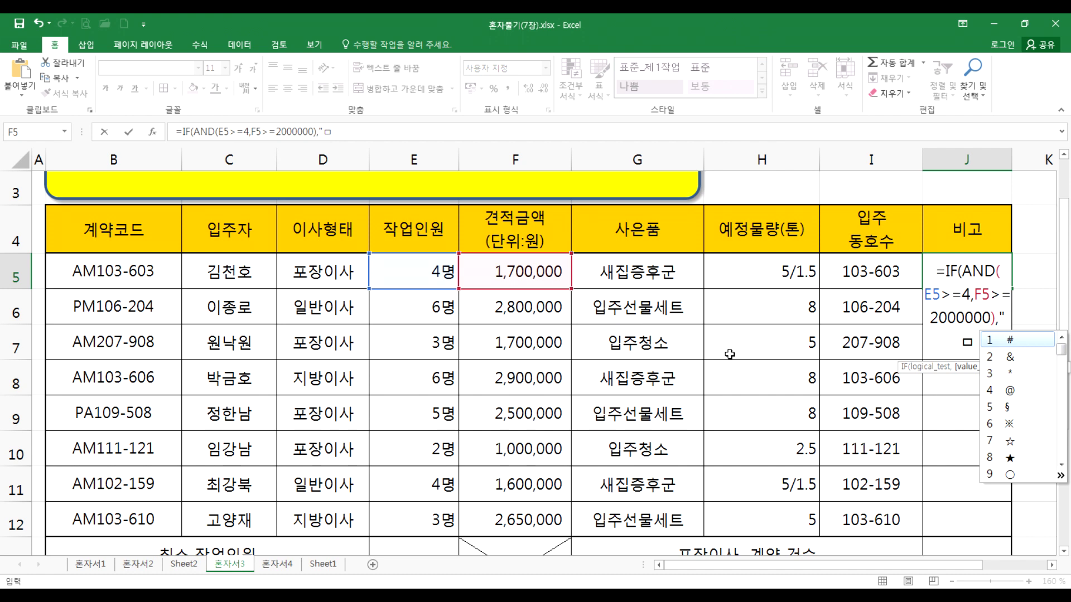
click(1009, 457)
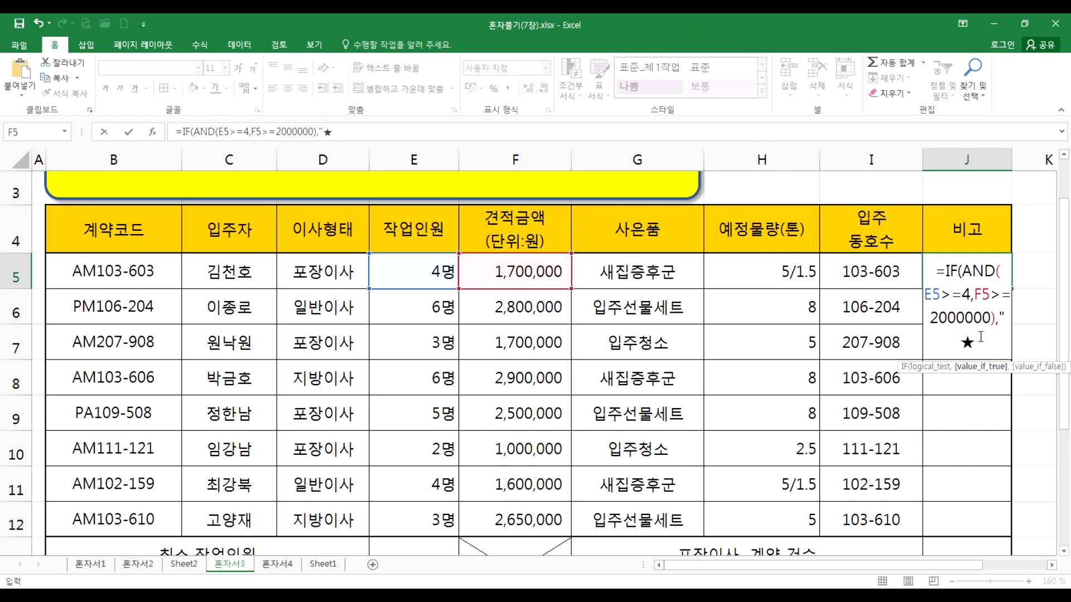
text(","")
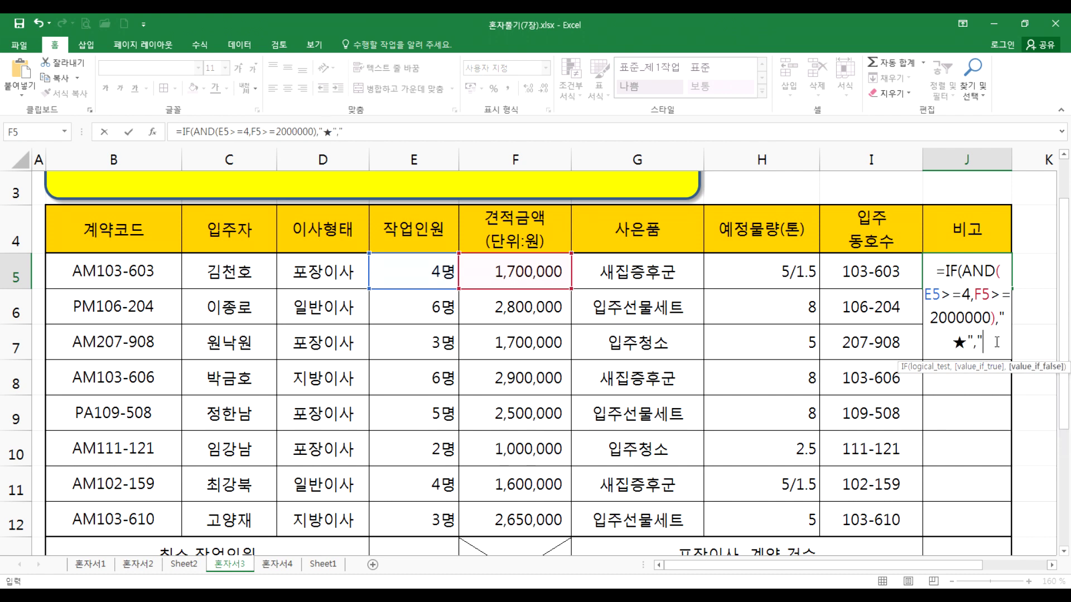
text())
key(Return)
key(Up)
Fill the 비고 formula down to J12 without formatting.
drag(1011, 288, 986, 516)
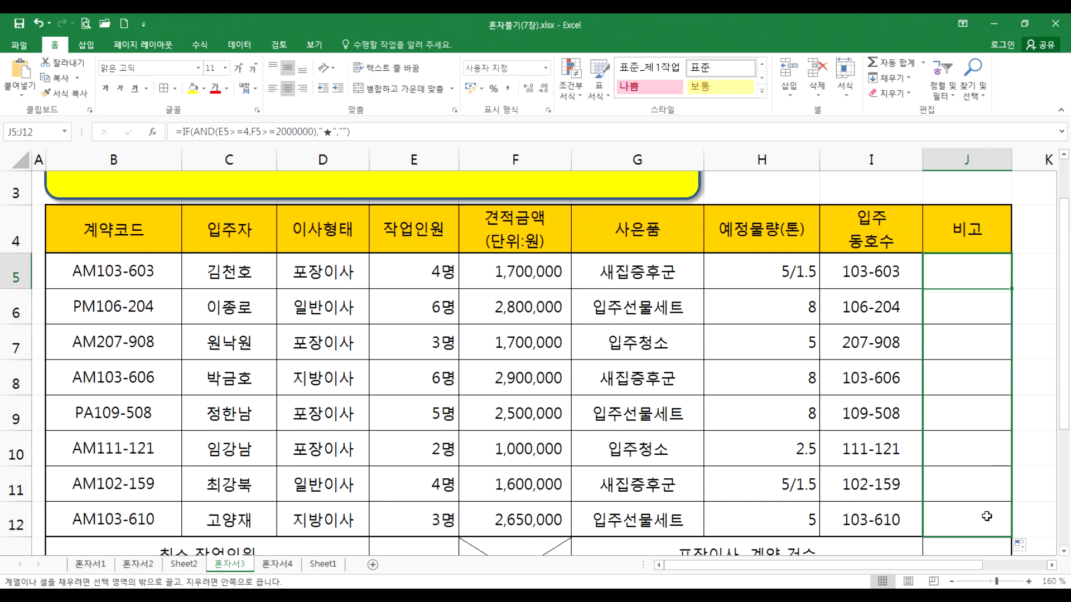
click(1020, 545)
click(1007, 521)
Copy J5's full formula text for the notes.
double_click(951, 277)
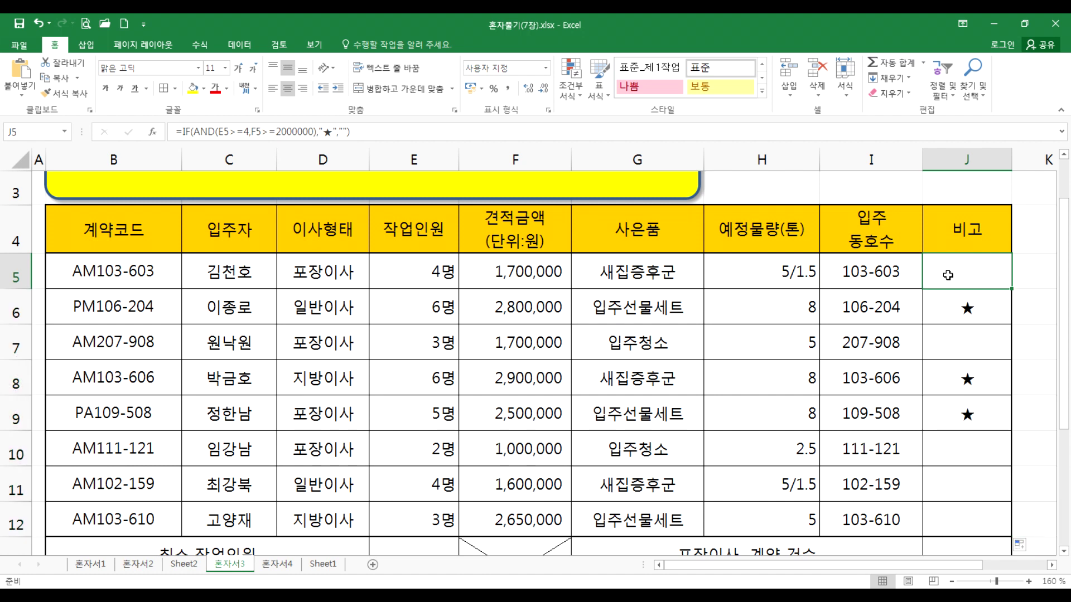
drag(1029, 296, 887, 269)
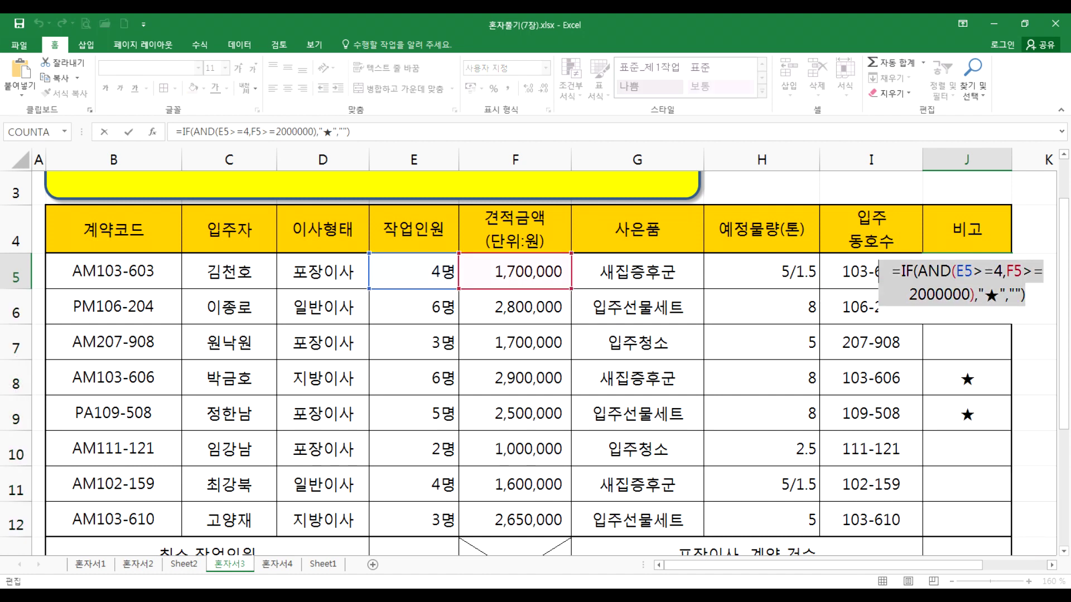
key(ctrl+c)
key(alt+Tab)
Paste the star formula into Notepad, space out its commas, and highlight E5>=4.
click(569, 475)
key(ctrl+v)
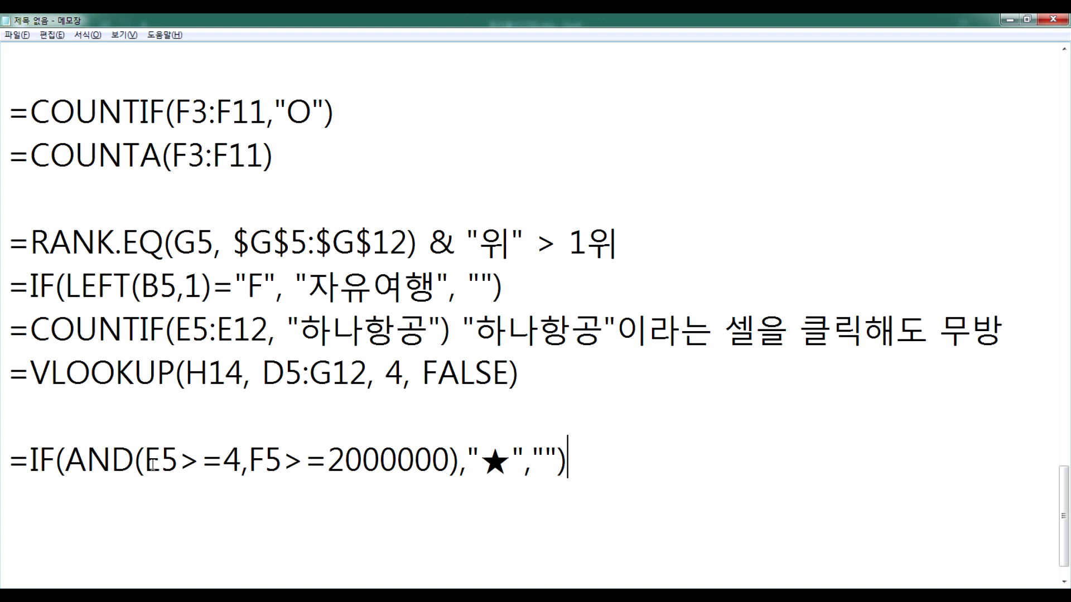
click(468, 417)
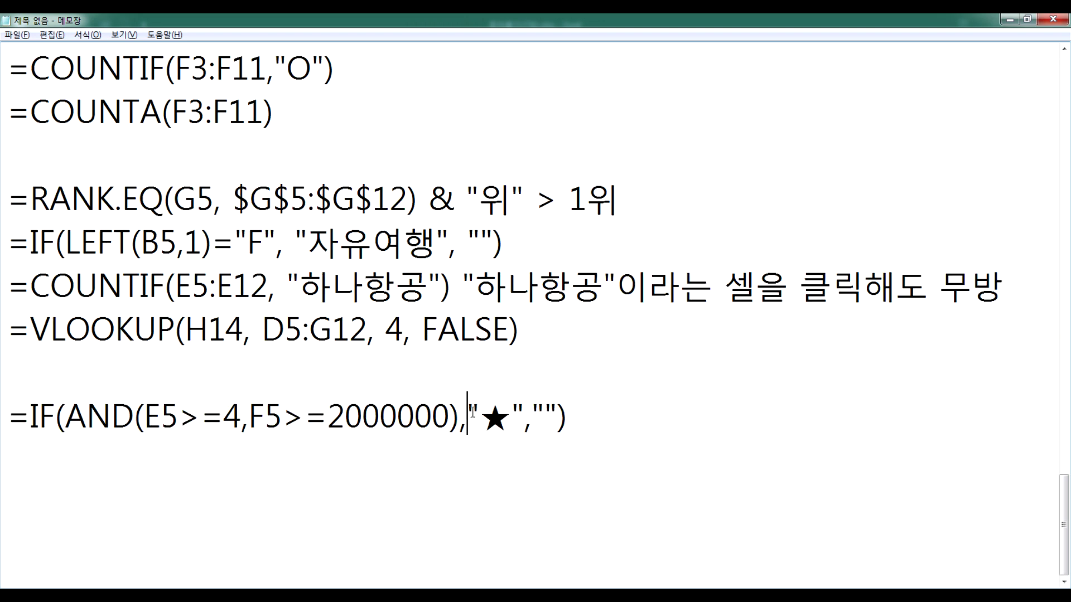
click(544, 412)
click(250, 417)
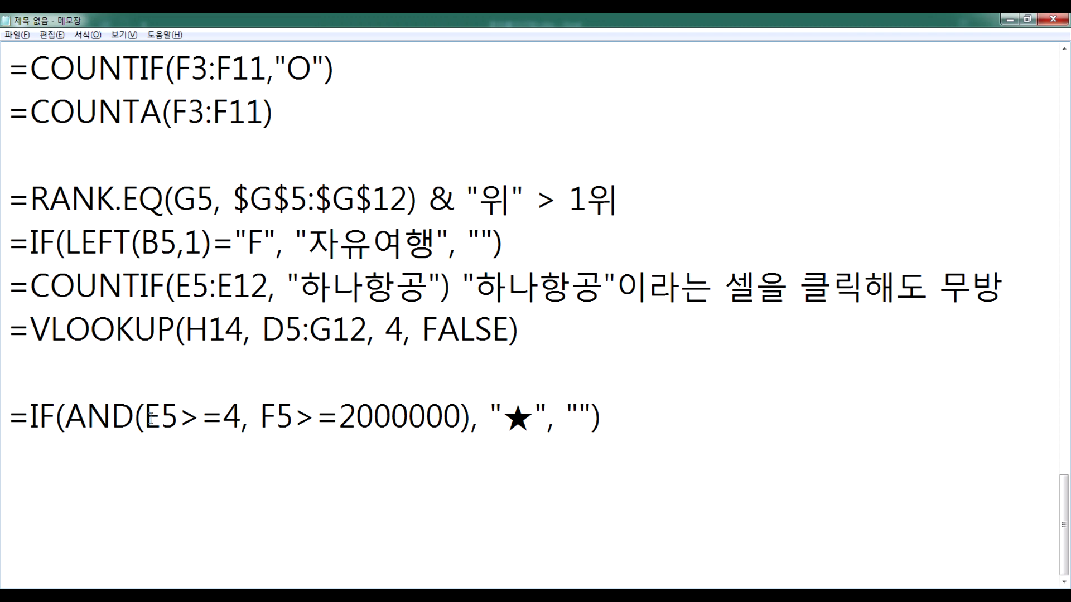
drag(146, 417, 241, 417)
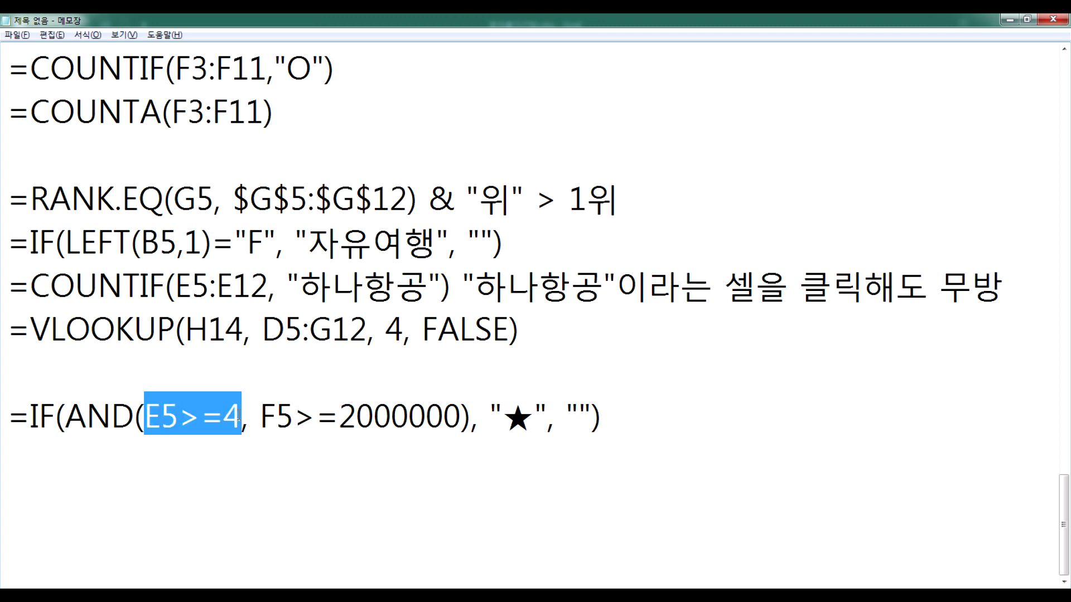
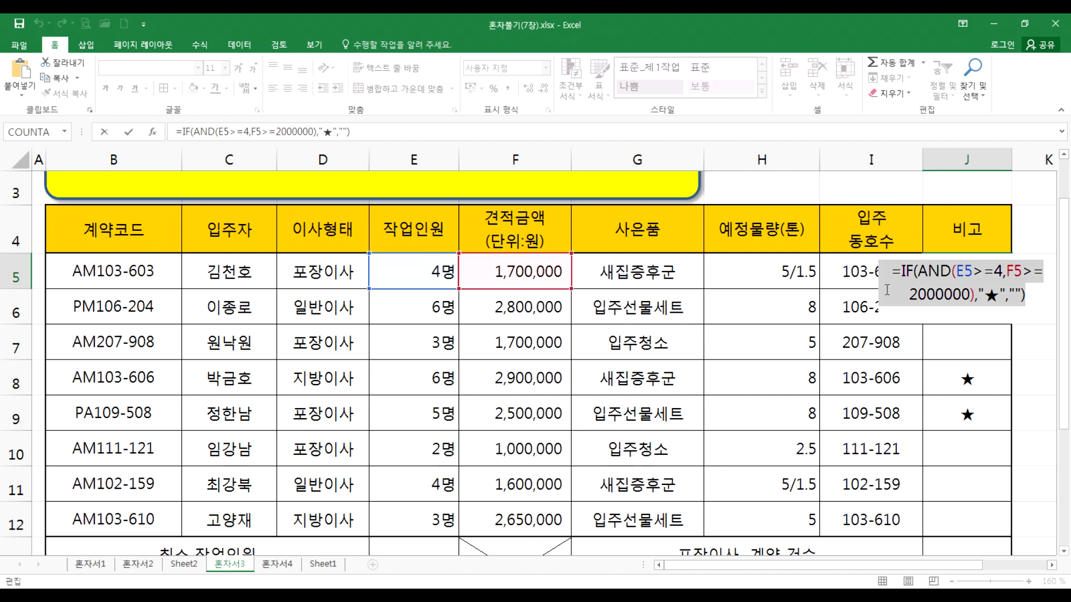
click(984, 271)
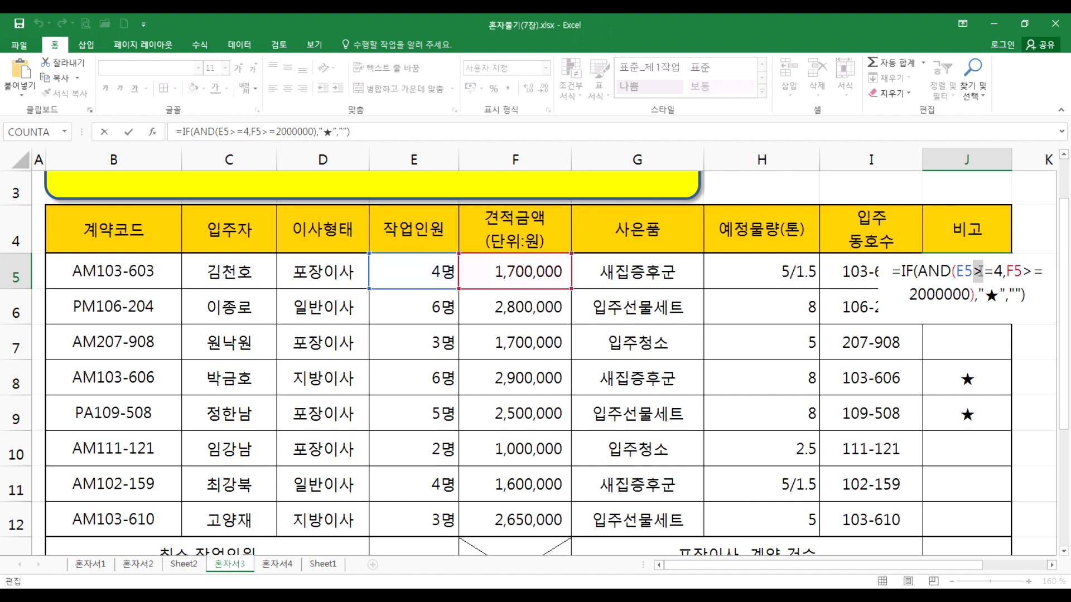
text(<)
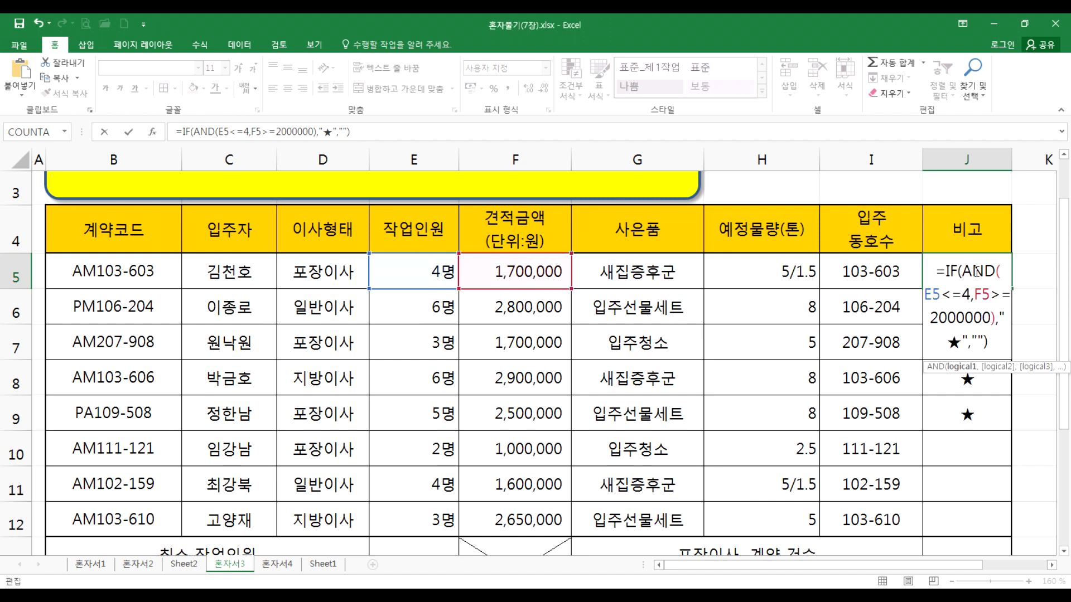
key(Return)
click(993, 273)
drag(1011, 289, 997, 530)
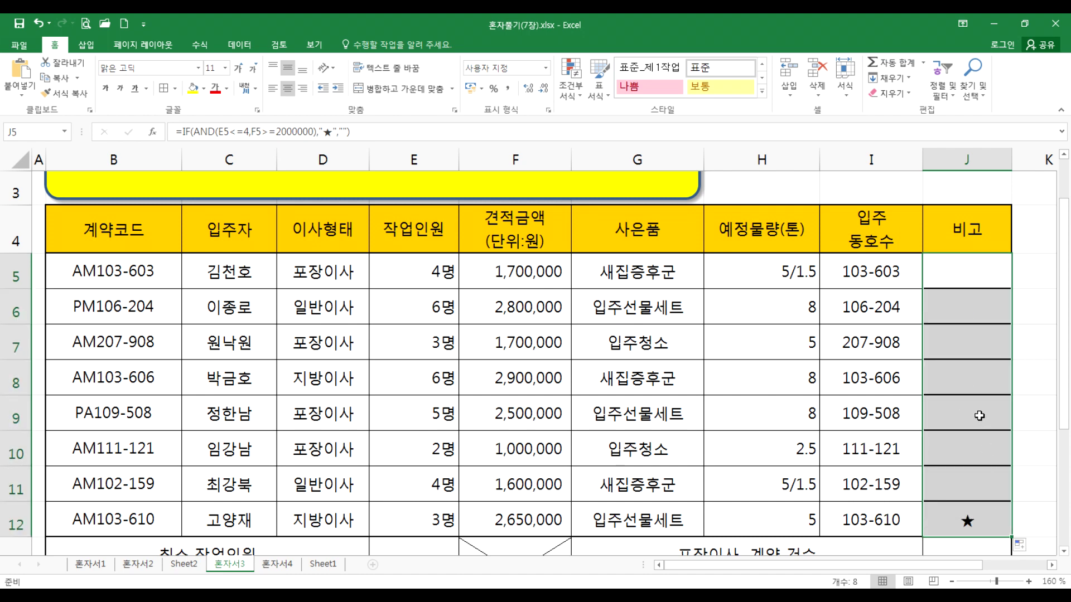
click(957, 272)
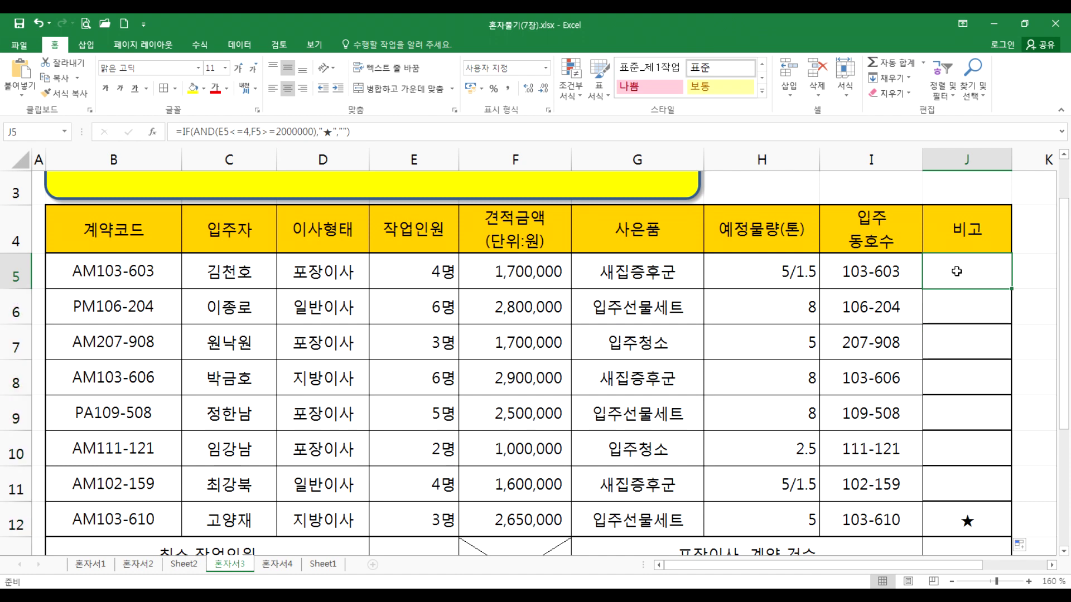
key(F2)
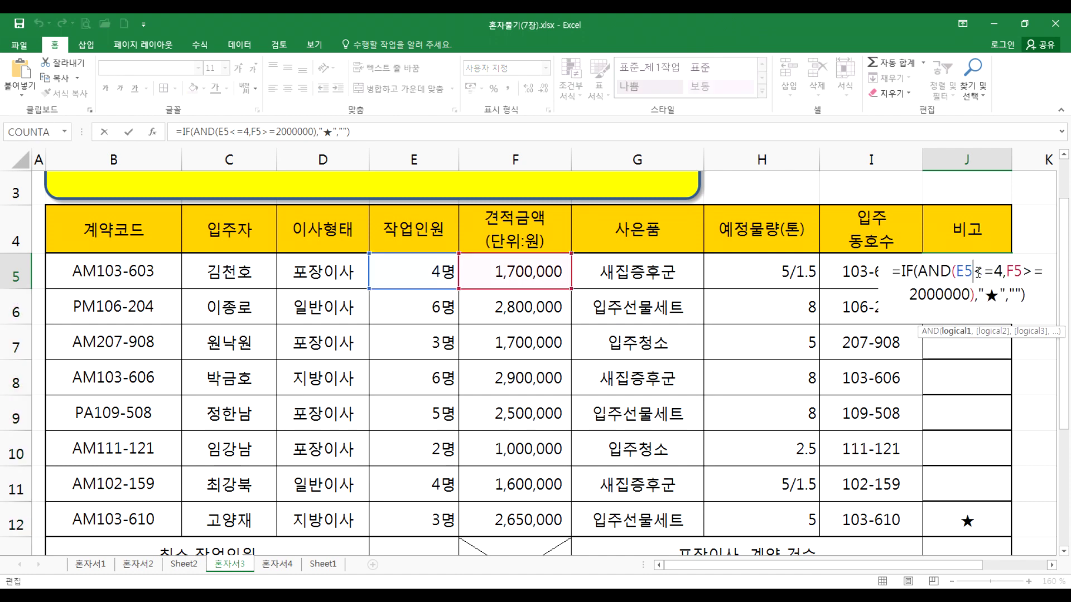
click(1023, 273)
drag(977, 272, 980, 271)
text(>)
drag(992, 294, 997, 295)
text(<)
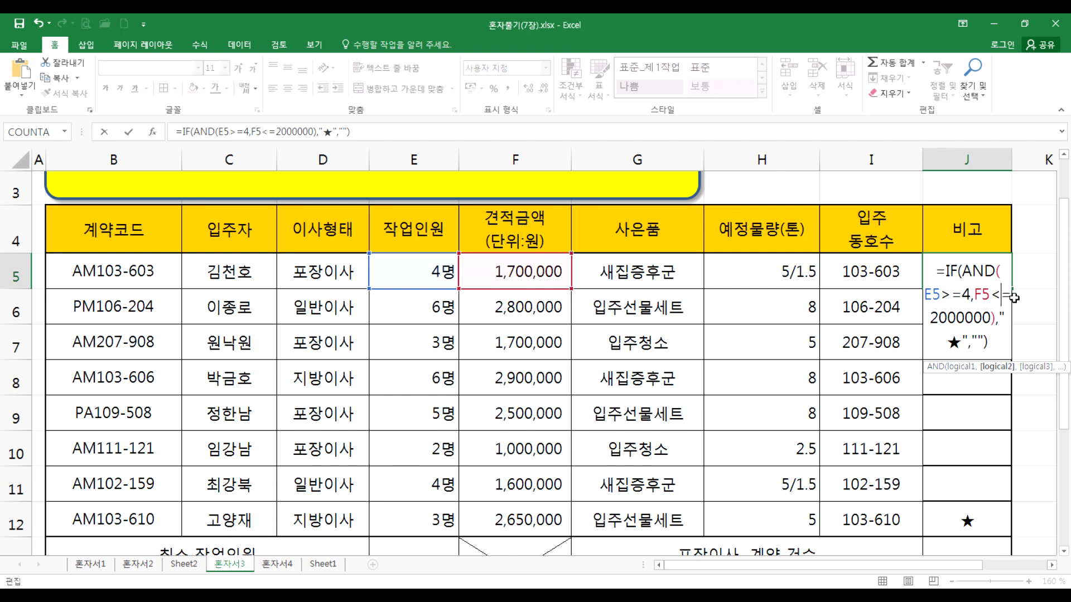
key(ctrl+Return)
drag(1011, 289, 997, 520)
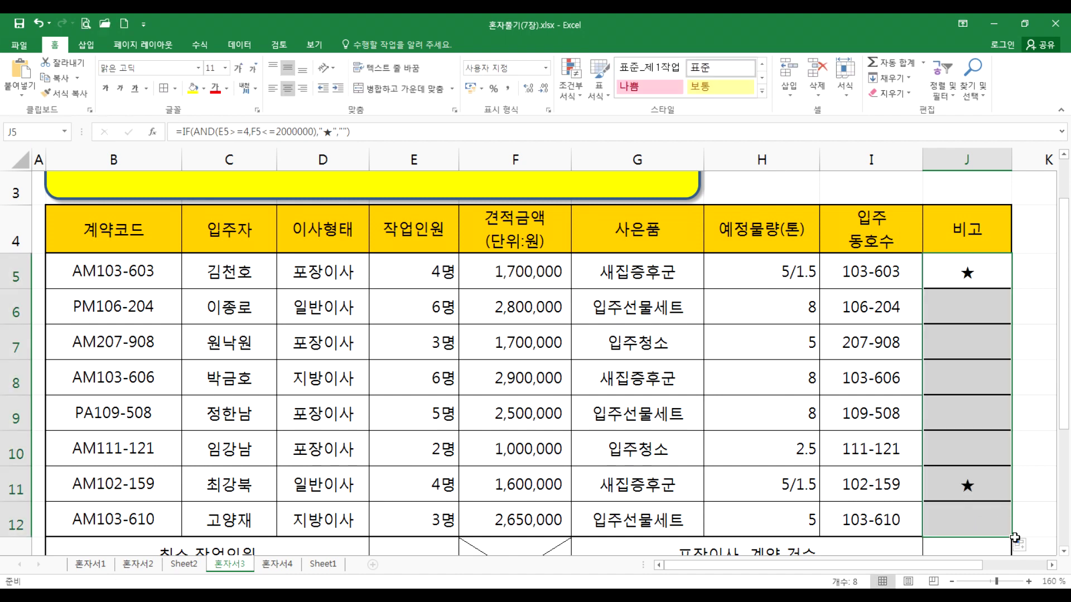
click(1020, 544)
click(976, 495)
click(1022, 530)
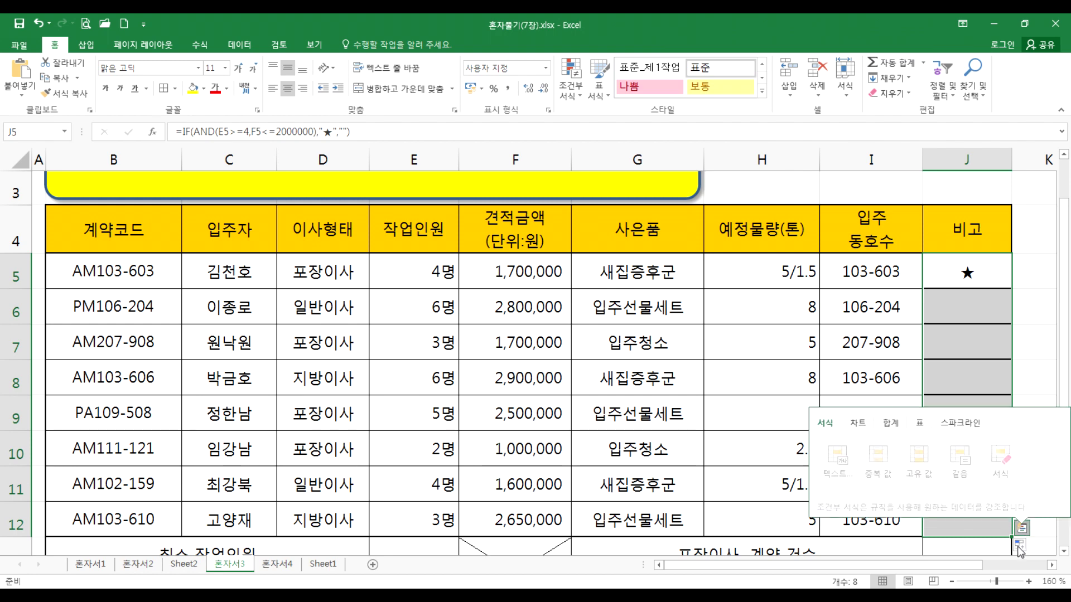
click(1036, 548)
click(1020, 545)
click(1017, 522)
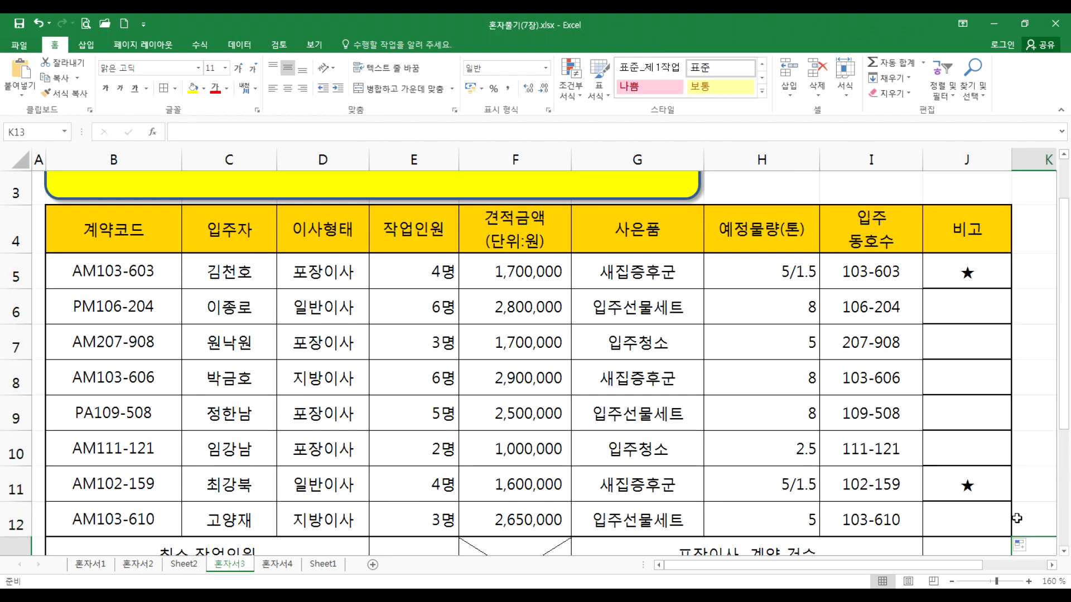
scroll(1004, 389, down, 1)
scroll(951, 271, up, 1)
drag(983, 569, 999, 570)
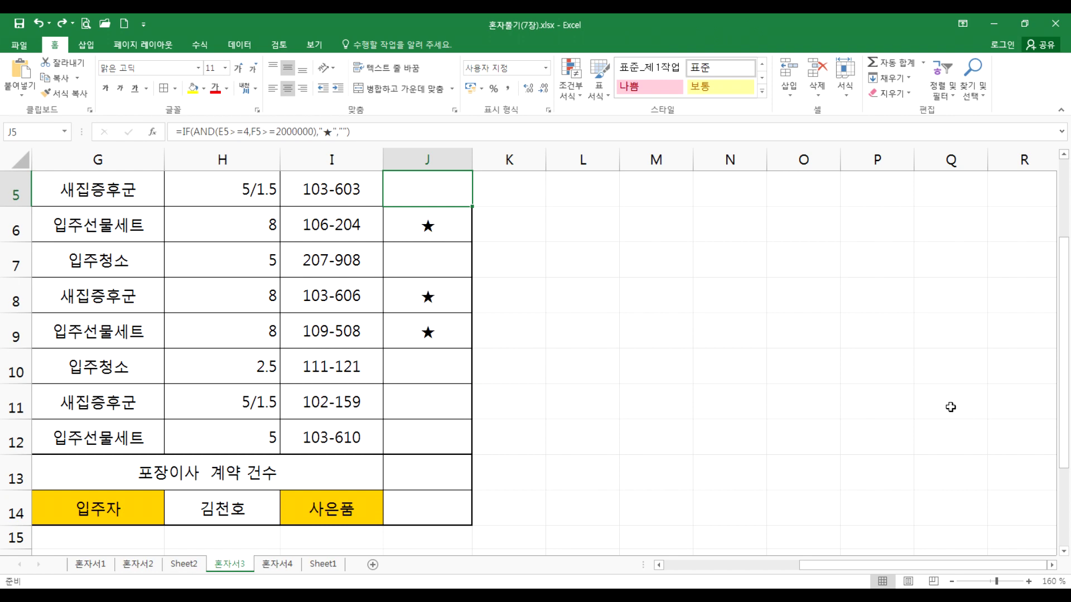
Correct J5's formula to =IF(AND(E5>=4,F5<=2000000),"★","").
scroll(558, 355, up, 2)
click(557, 414)
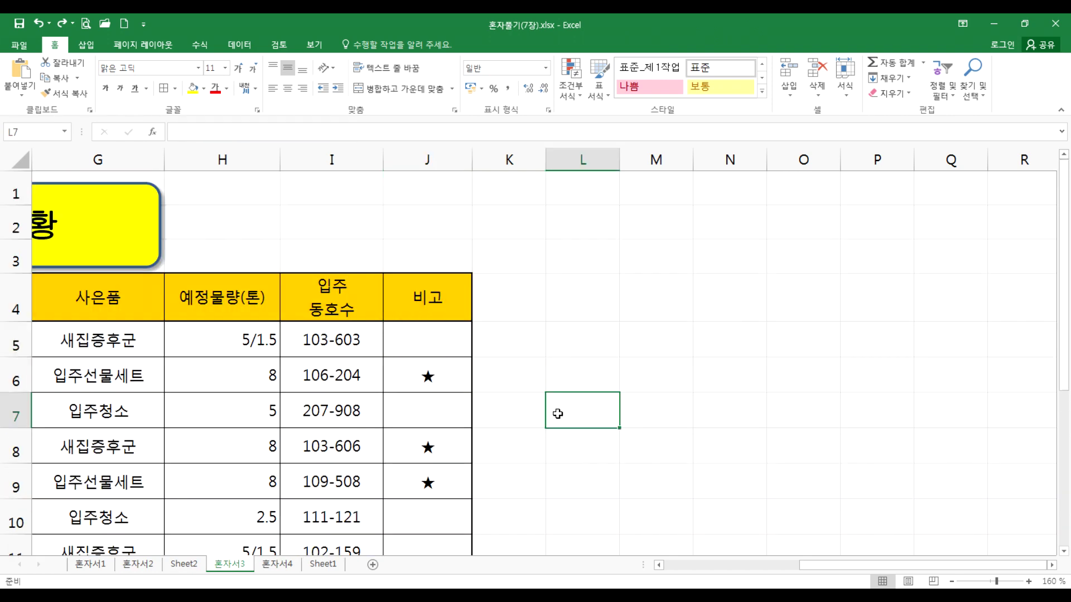
click(462, 342)
key(F2)
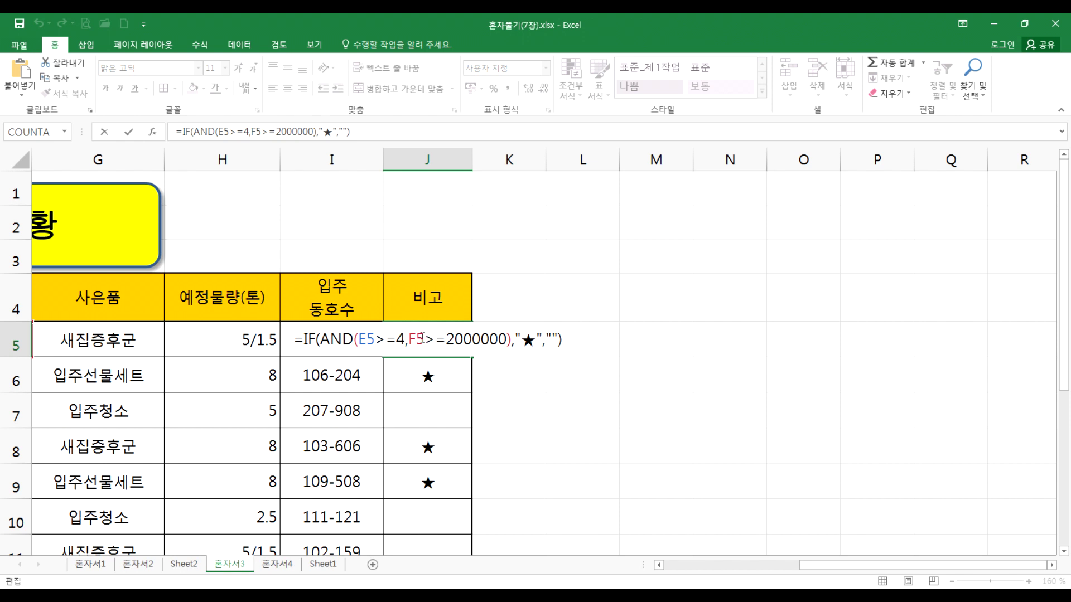
click(430, 341)
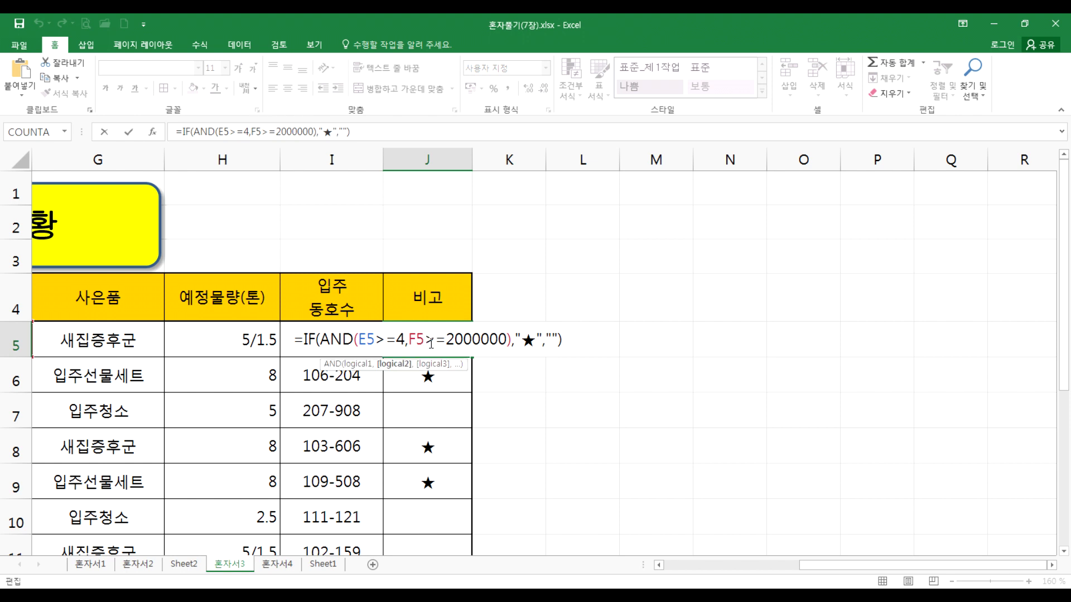
key(Return)
Copy the J5 formula down to J12 using Fill Without Formatting.
click(429, 341)
drag(469, 360, 467, 453)
click(479, 462)
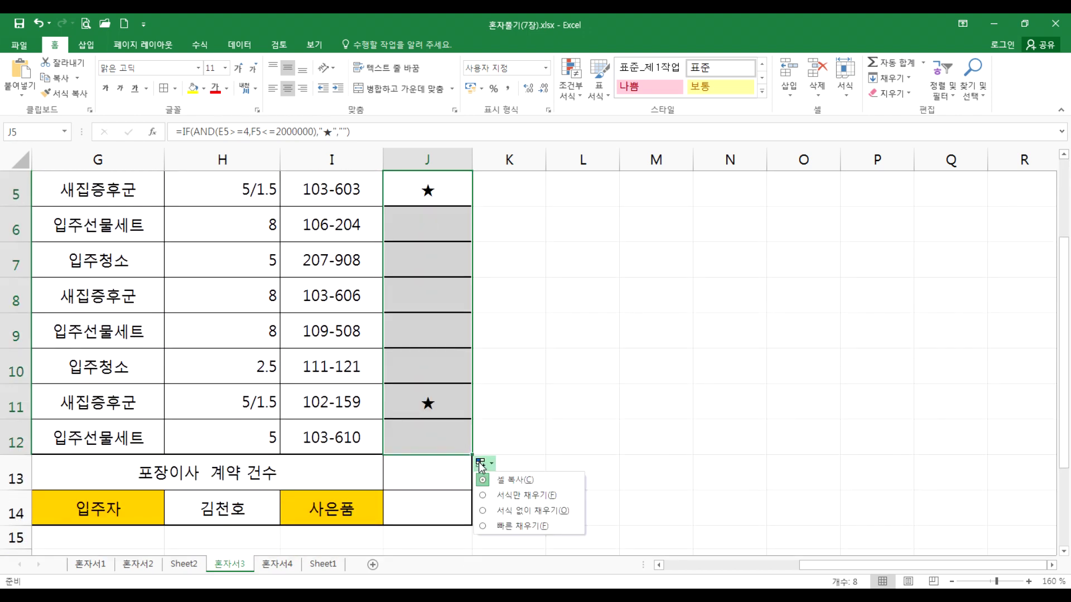
click(496, 512)
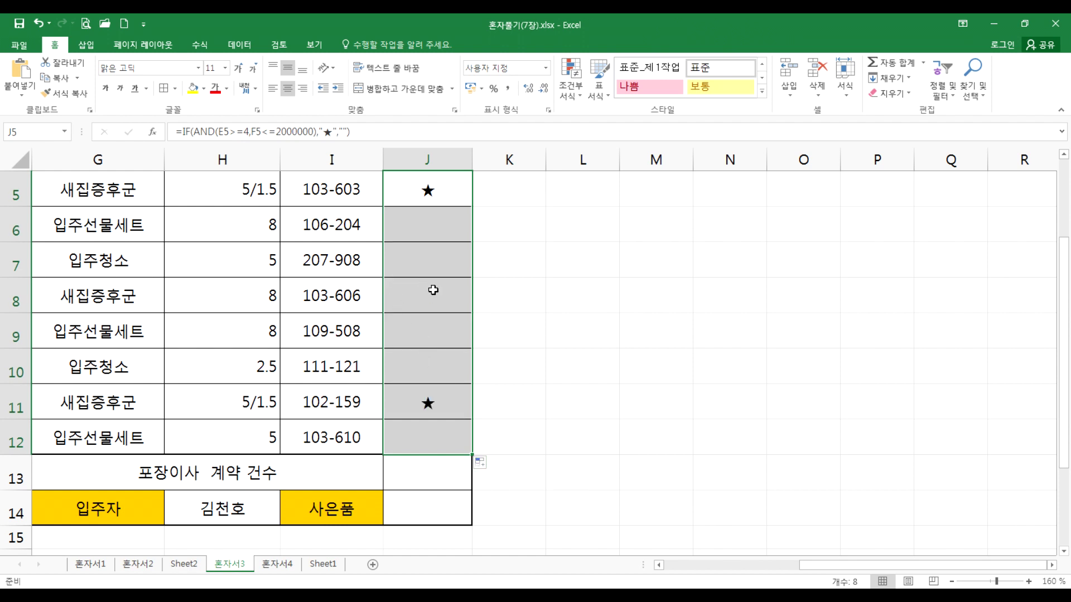
click(128, 377)
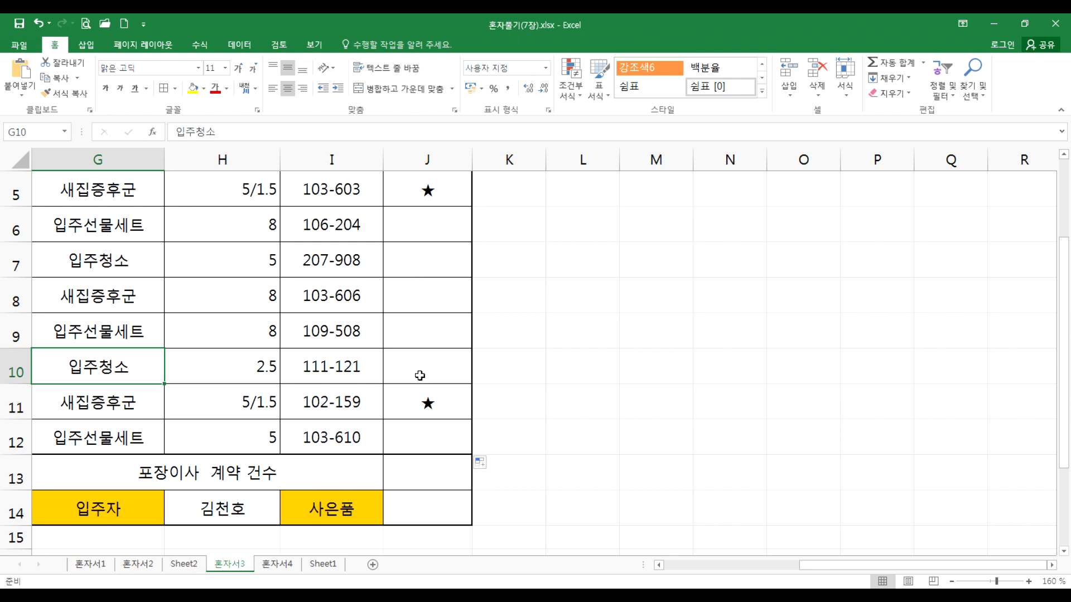
Reapply the borders to J5:J12 through Format Cells.
scroll(418, 335, up, 1)
drag(421, 305, 427, 438)
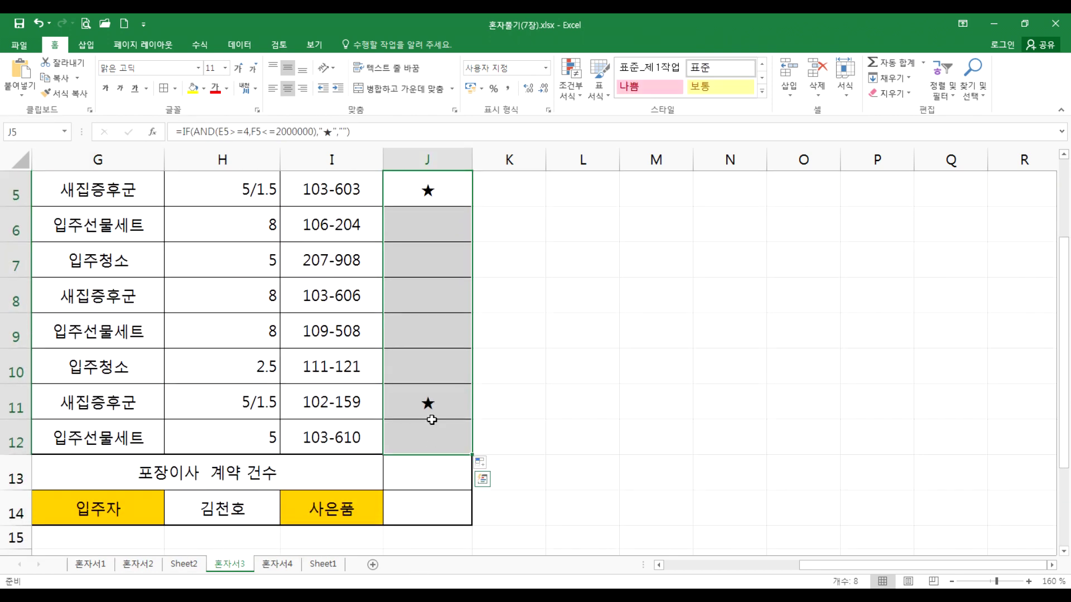
key(ctrl+1)
click(524, 111)
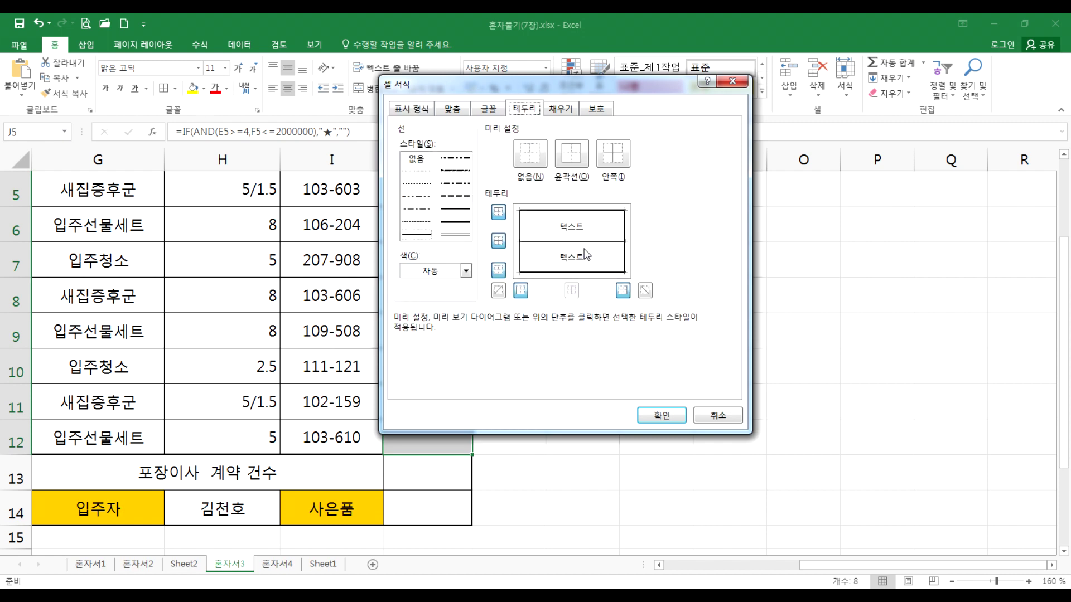
key(Return)
click(448, 307)
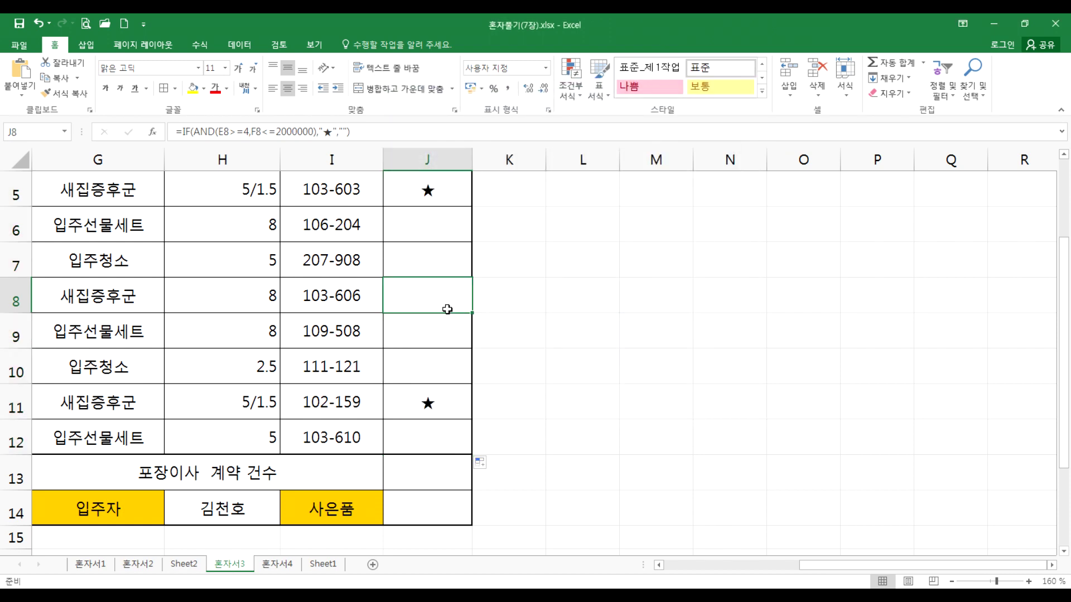
key(Home)
scroll(519, 310, up, 2)
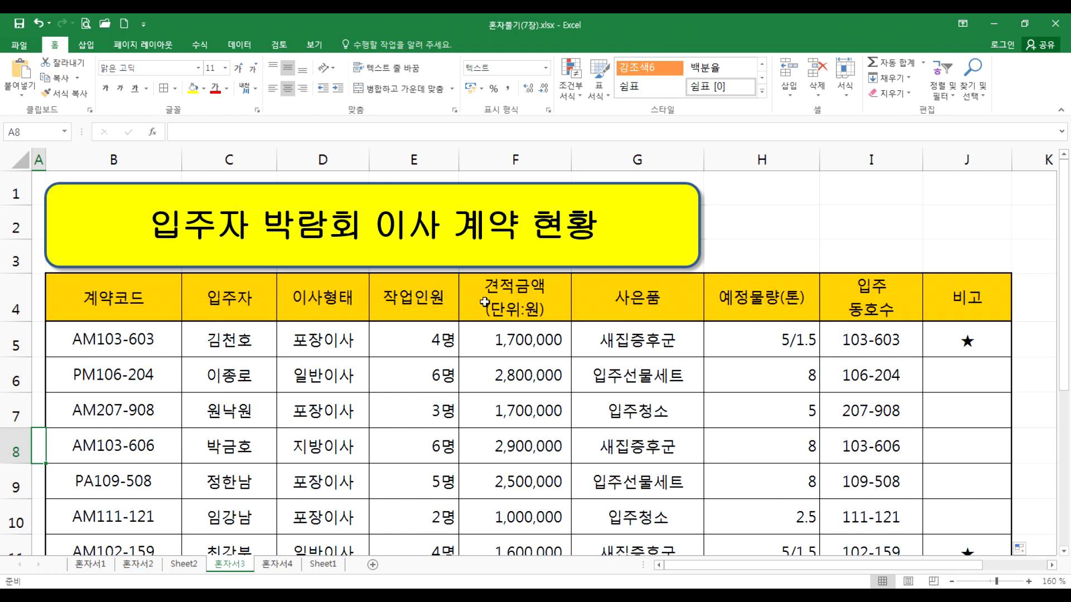
ctrl+scroll(479, 303, down, 2)
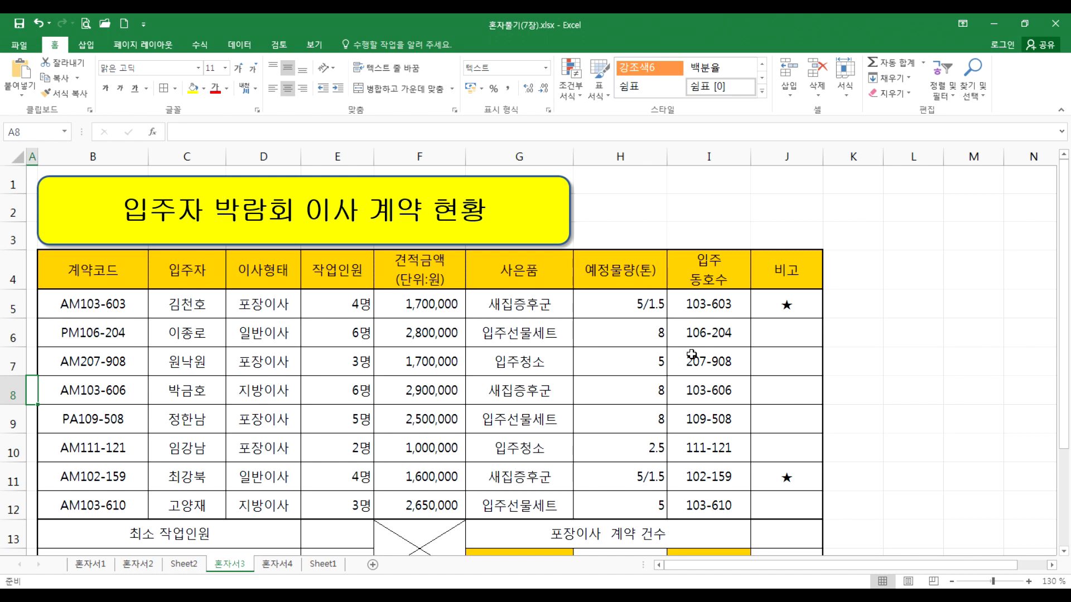
click(803, 306)
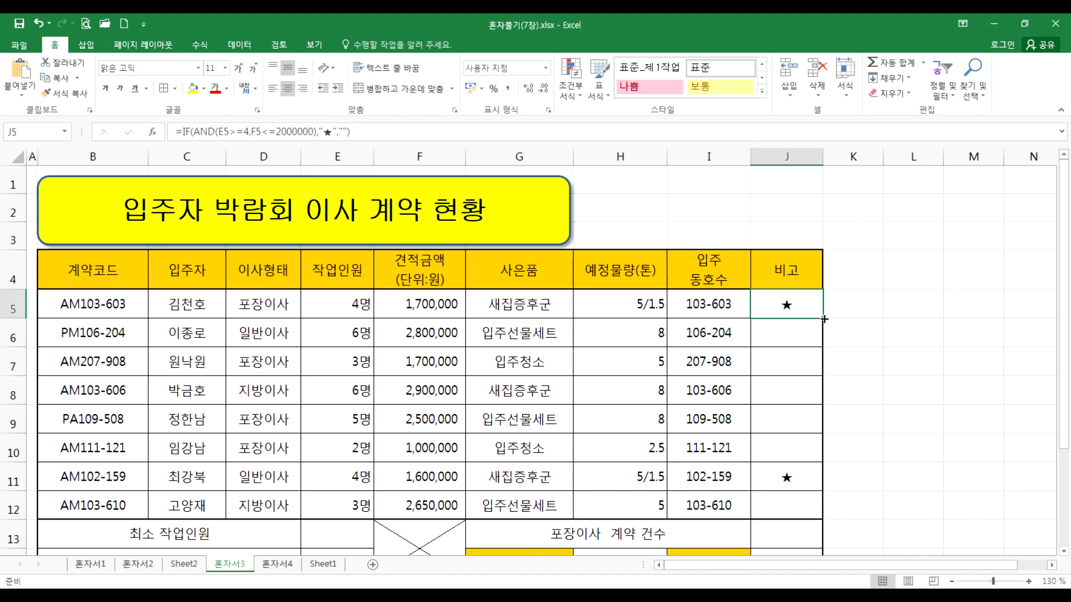
drag(823, 318, 824, 517)
click(836, 529)
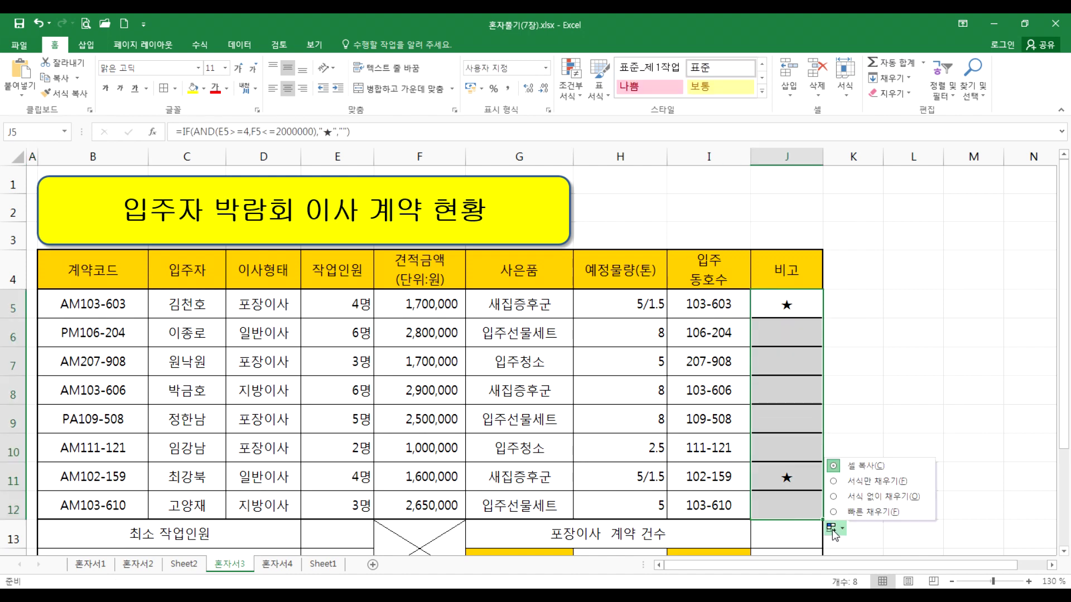
click(852, 496)
click(886, 390)
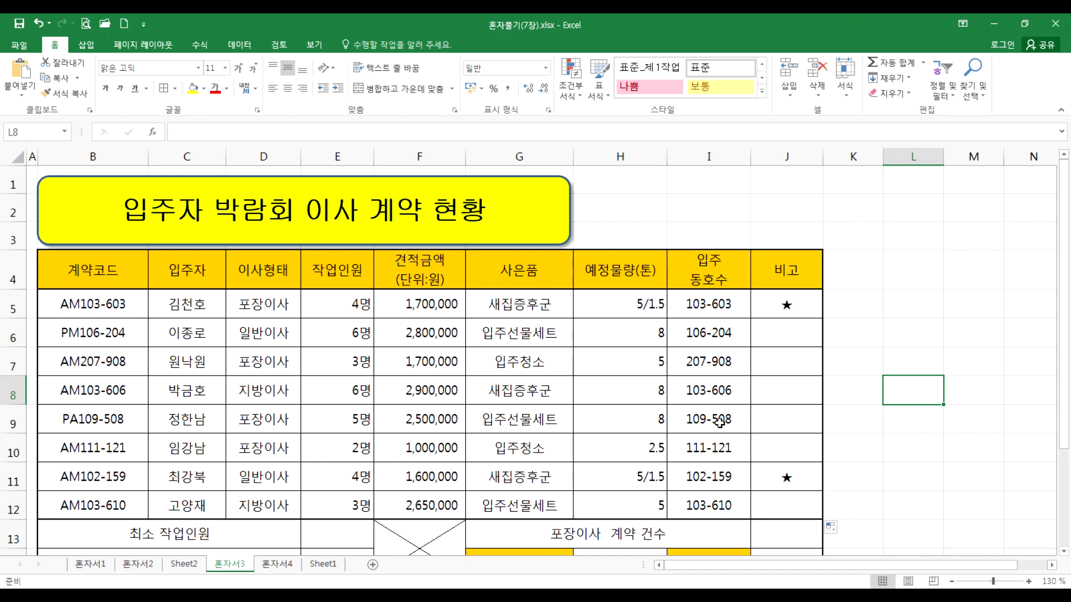
scroll(712, 430, down, 2)
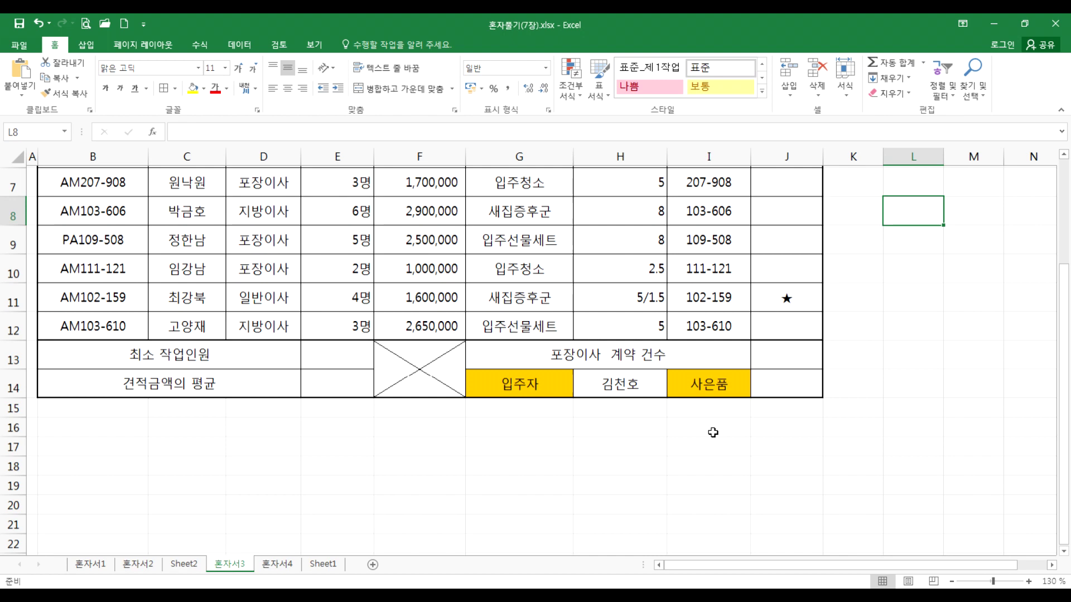
Enter =MIN(E5:E12) in E13 so it returns 2.
click(327, 350)
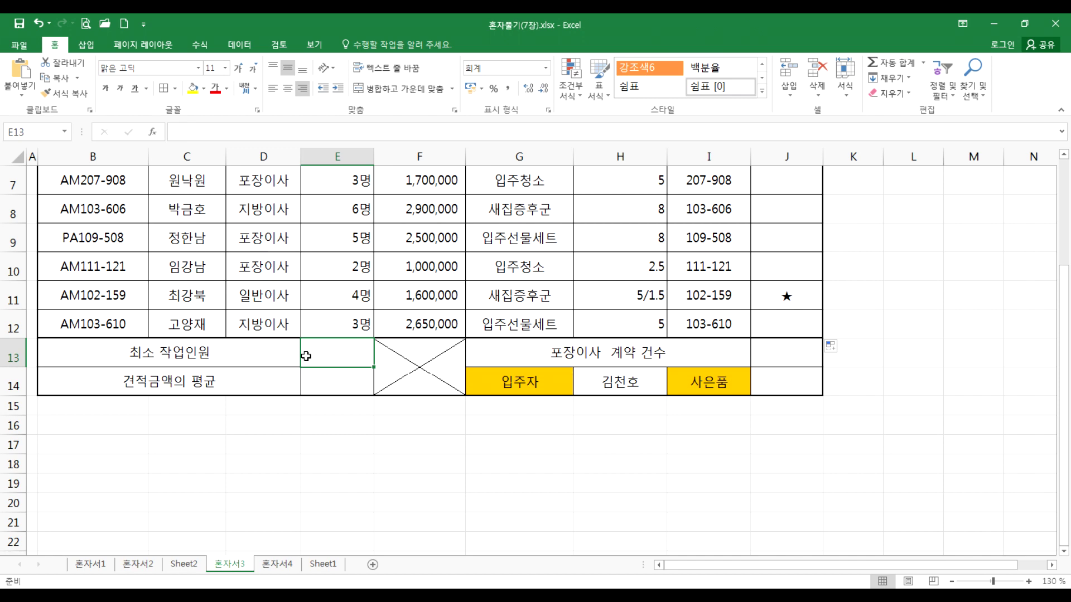
text(=ㅡㅏㅜ)
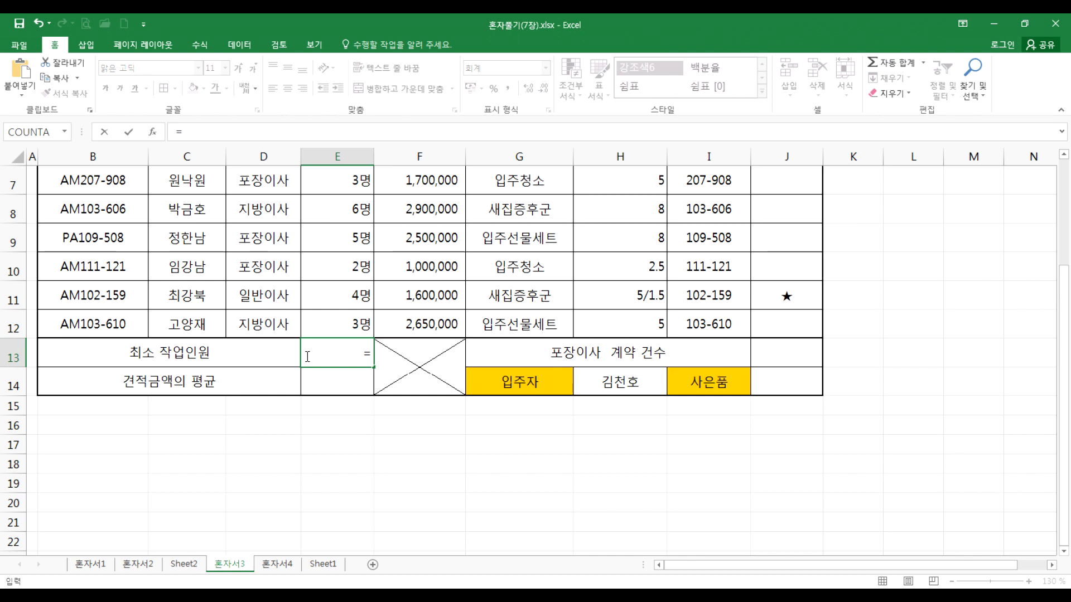
key(BackSpace)
key(BackSpace)
key(BackSpace)
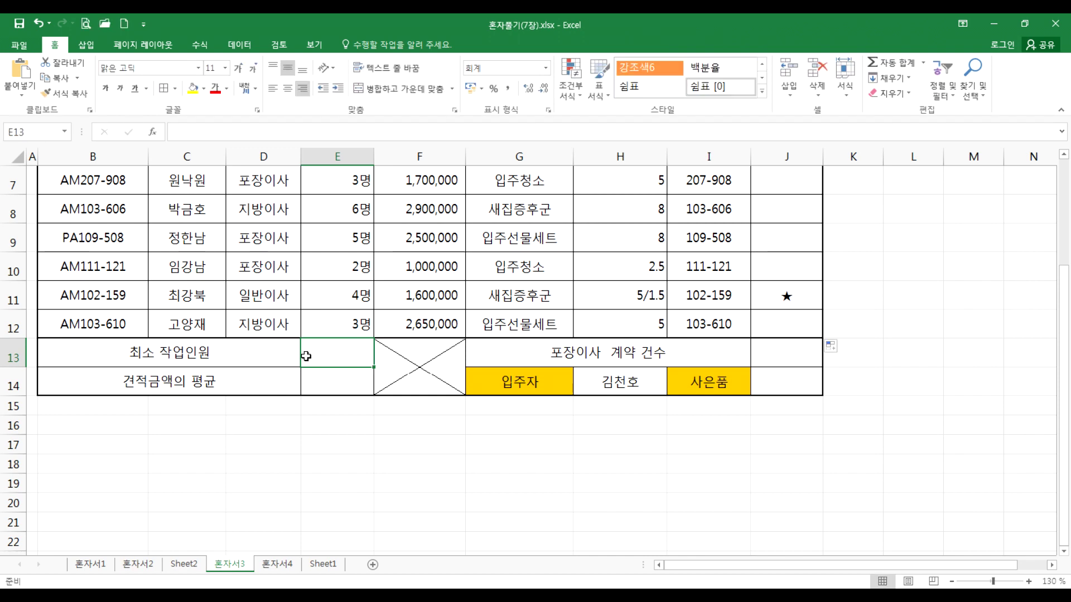
text(MIN)
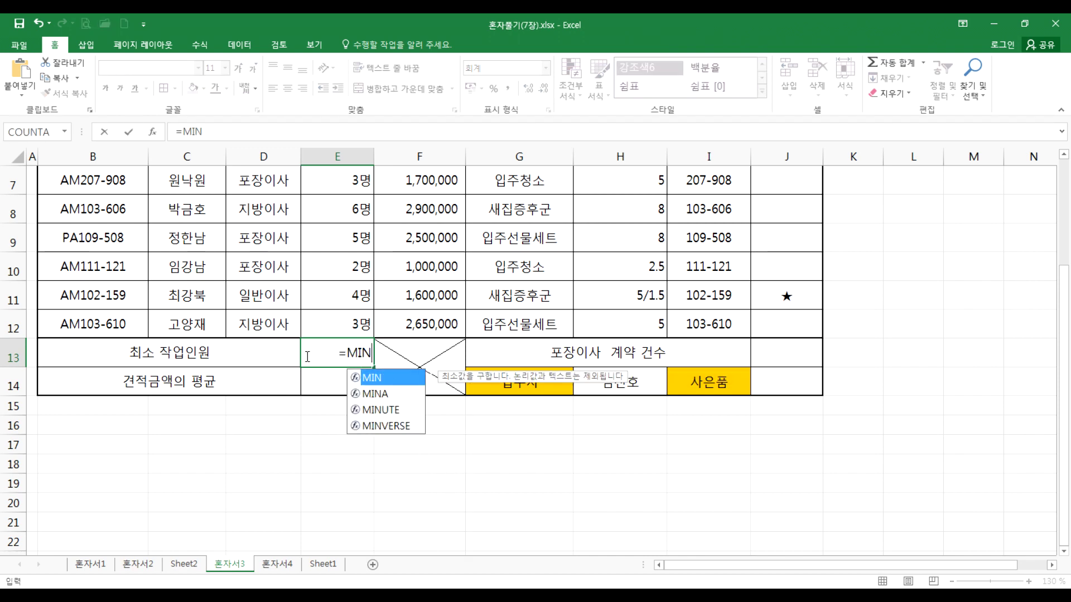
text(()
scroll(490, 268, up, 2)
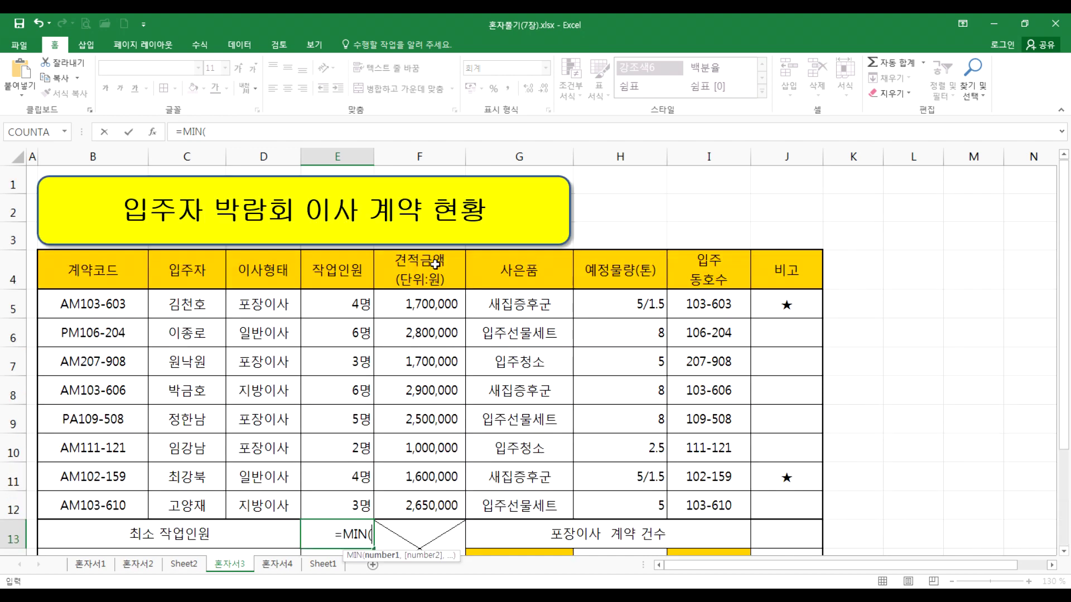
drag(333, 311, 318, 504)
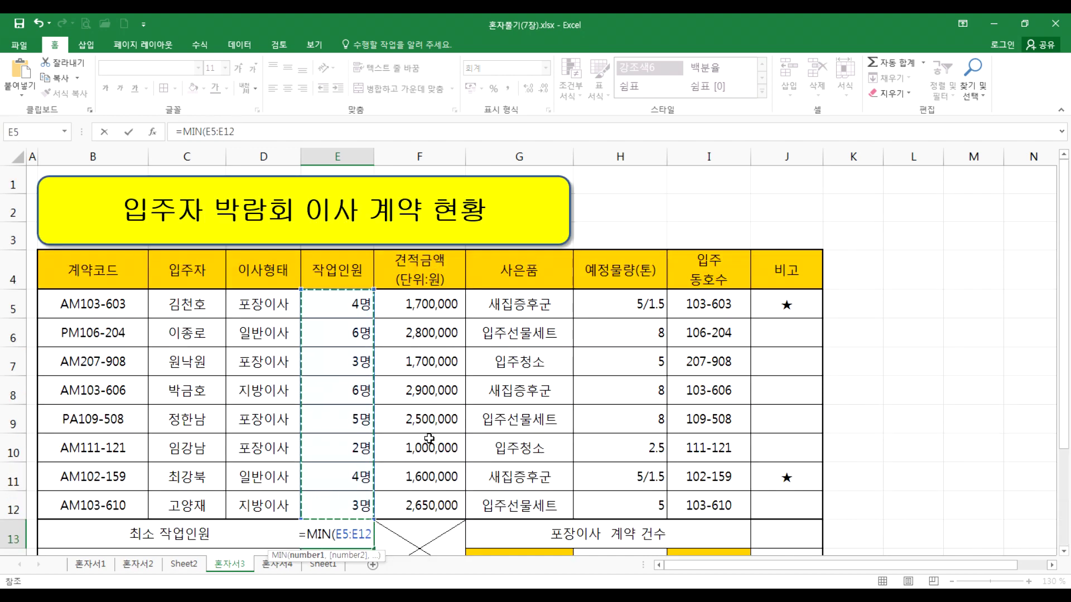
key(Return)
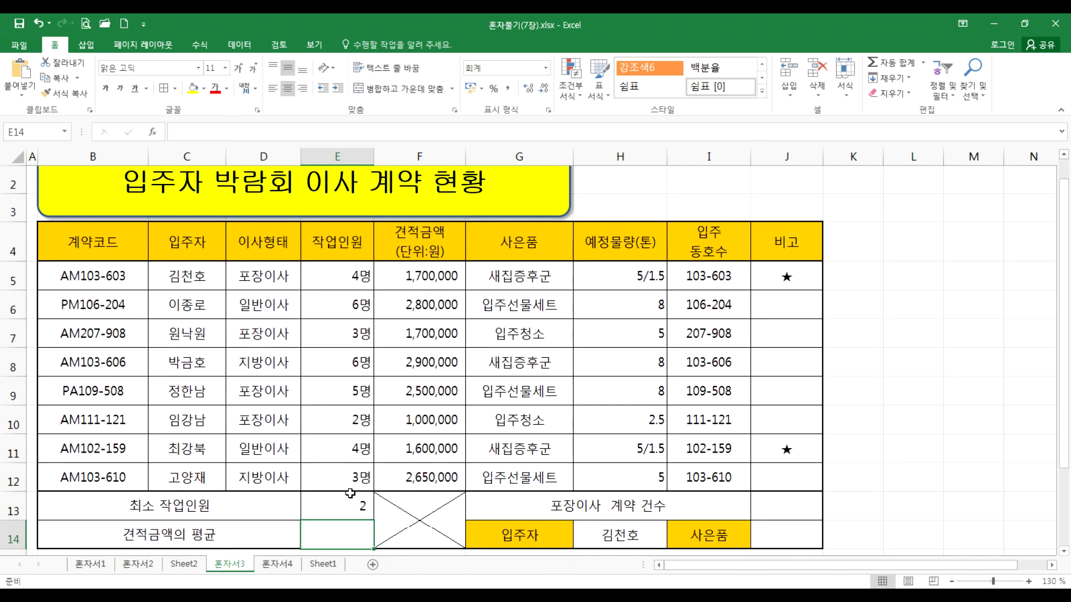
Select the full text of J5's star formula.
click(775, 272)
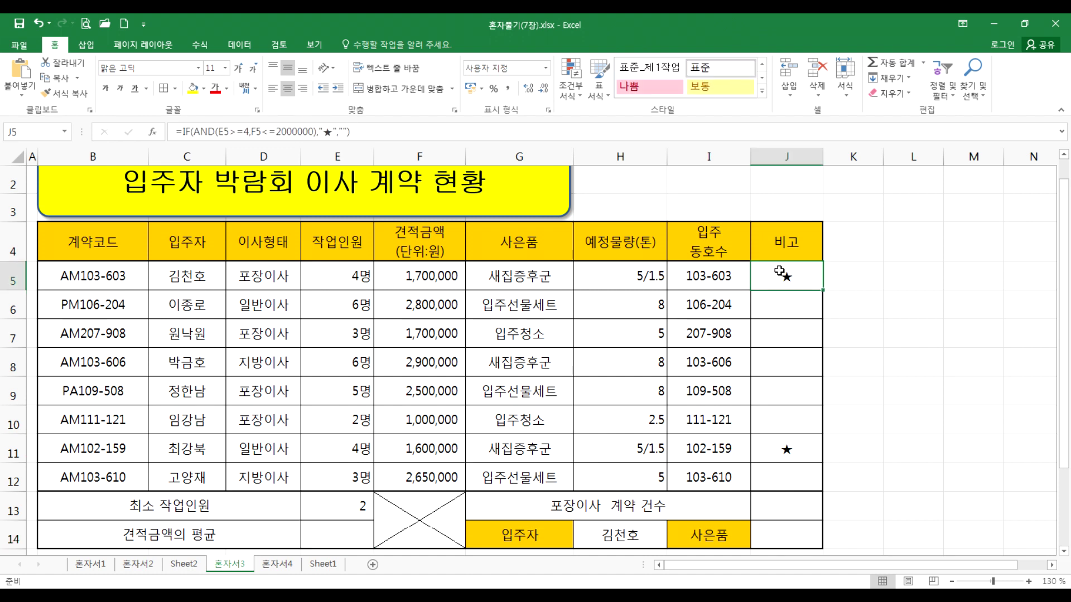
double_click(779, 272)
drag(680, 276, 896, 276)
In Notepad, type '우리말 자음(ㄱ~ㅎ, ㄲ, ㄸ, ㅃ, ㅆ, ㅉ은 제외)' below the star formula.
key(alt+Tab)
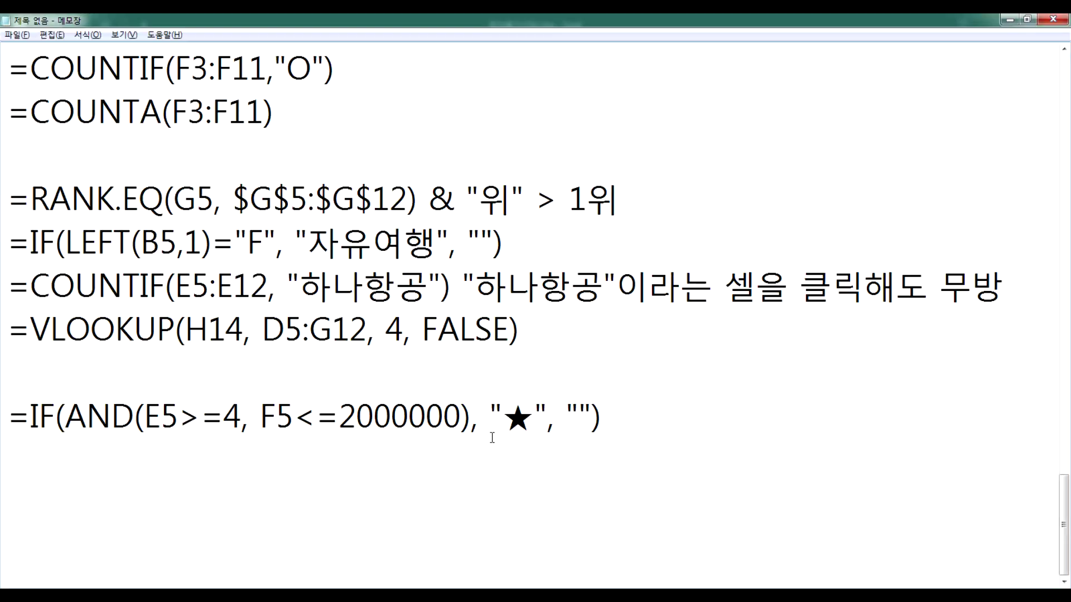
double_click(525, 419)
click(556, 471)
scroll(246, 437, down, 3)
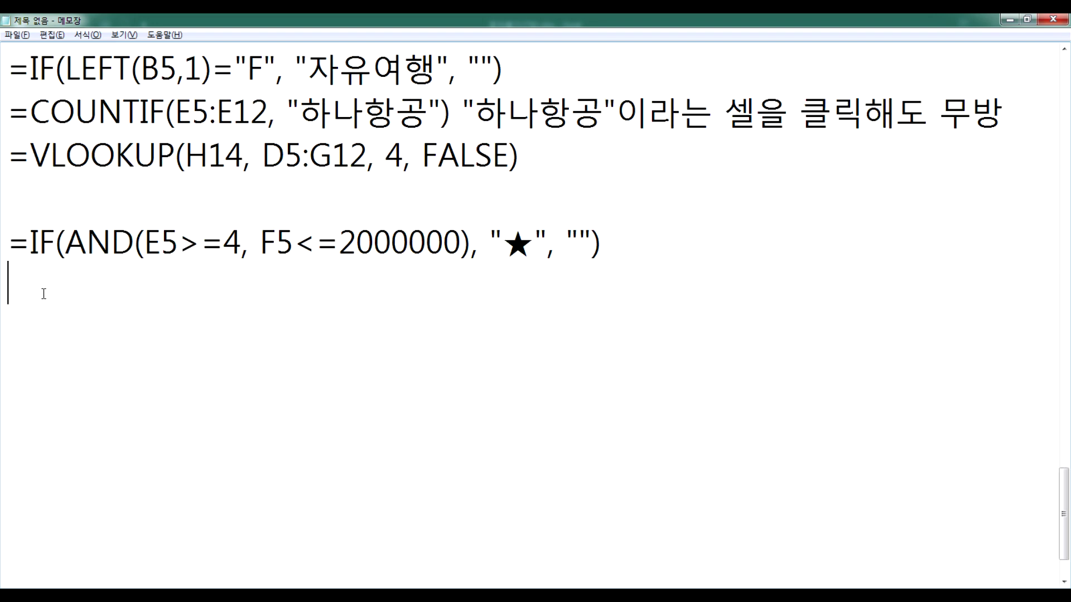
text(ㅁ)
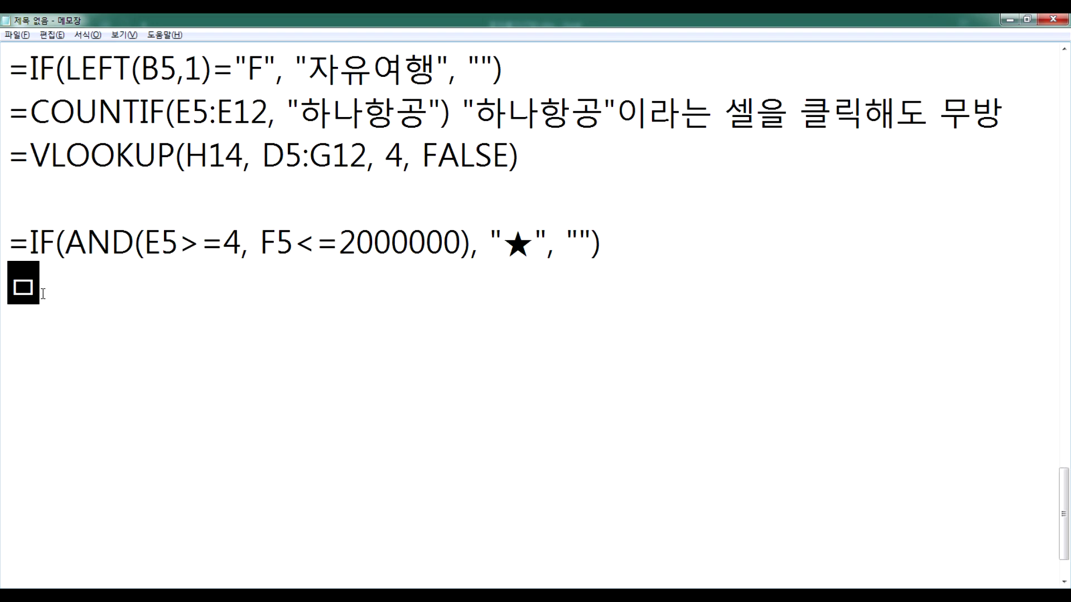
key(Left)
text(DNFL)
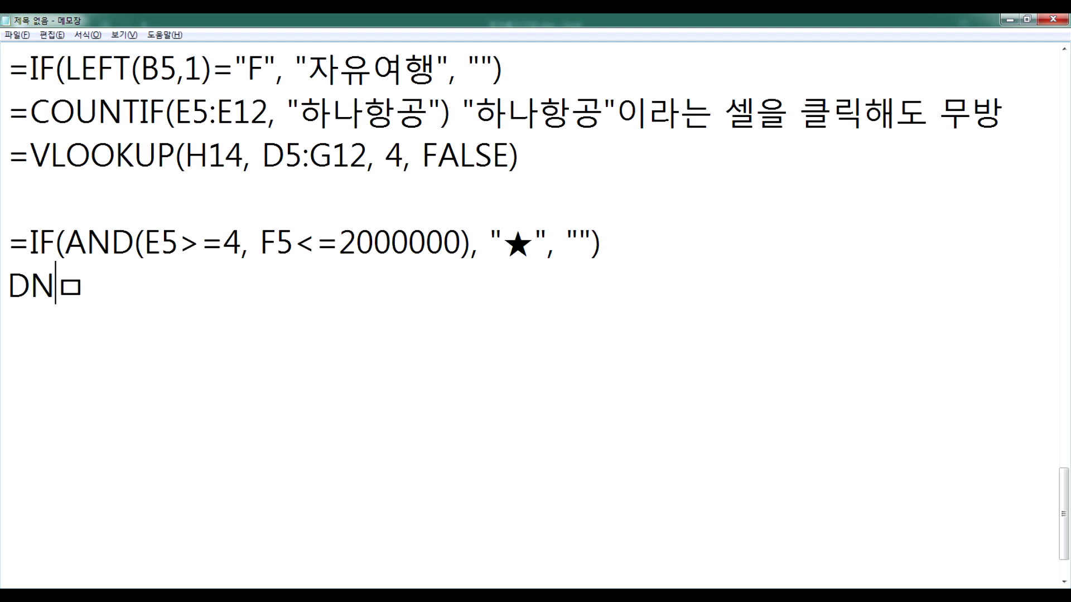
key(BackSpace)
key(BackSpace)
key(BackSpace)
key(BackSpace)
key(Hangul)
text(우리말 )
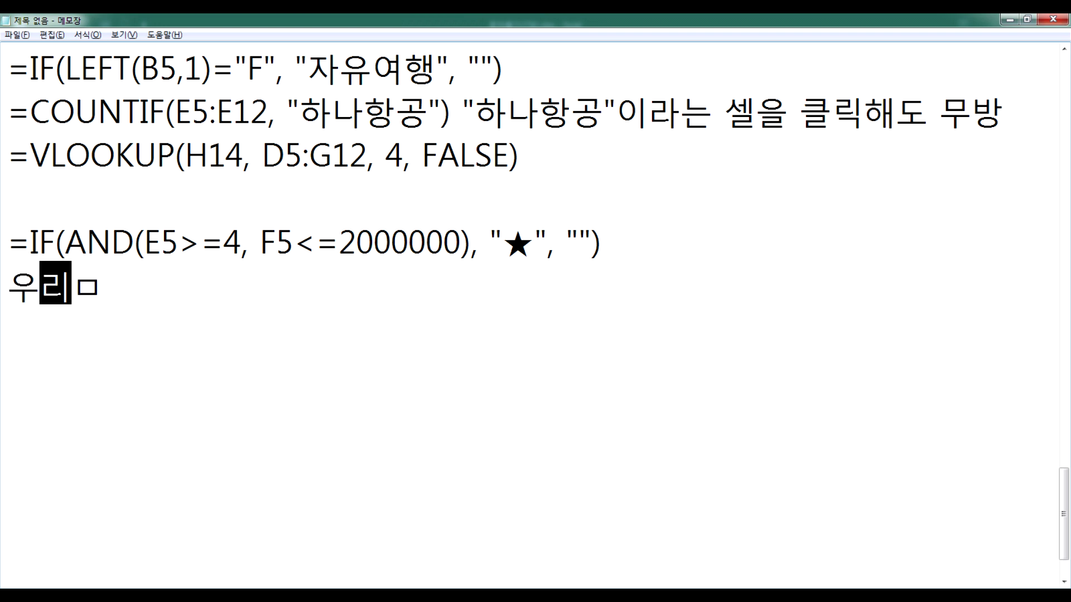
text(자음(ㄱ~)
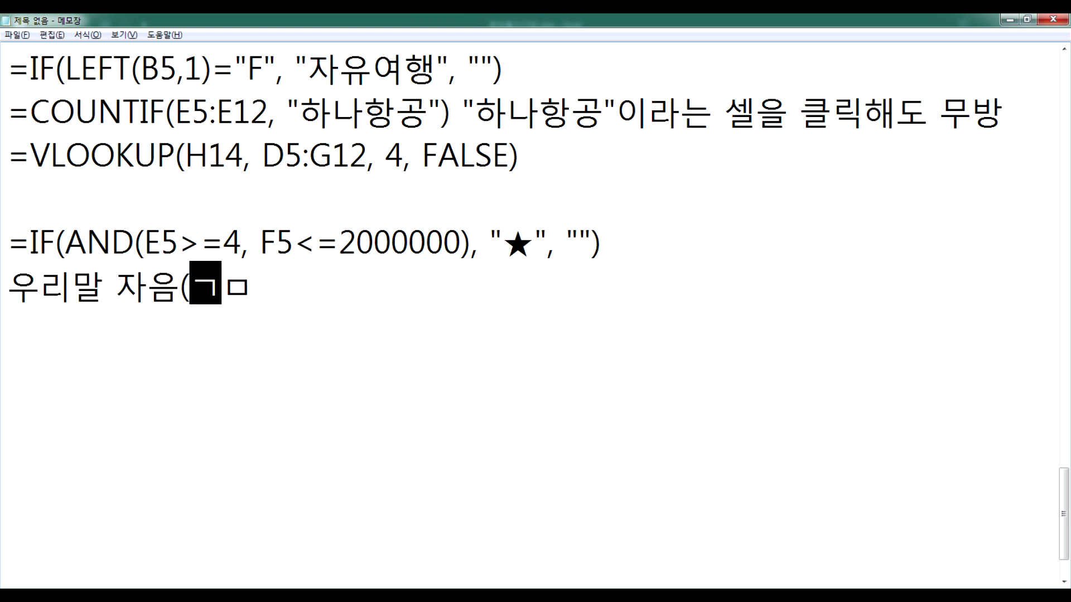
text(ㅎ, ㄲ, ㄸ)
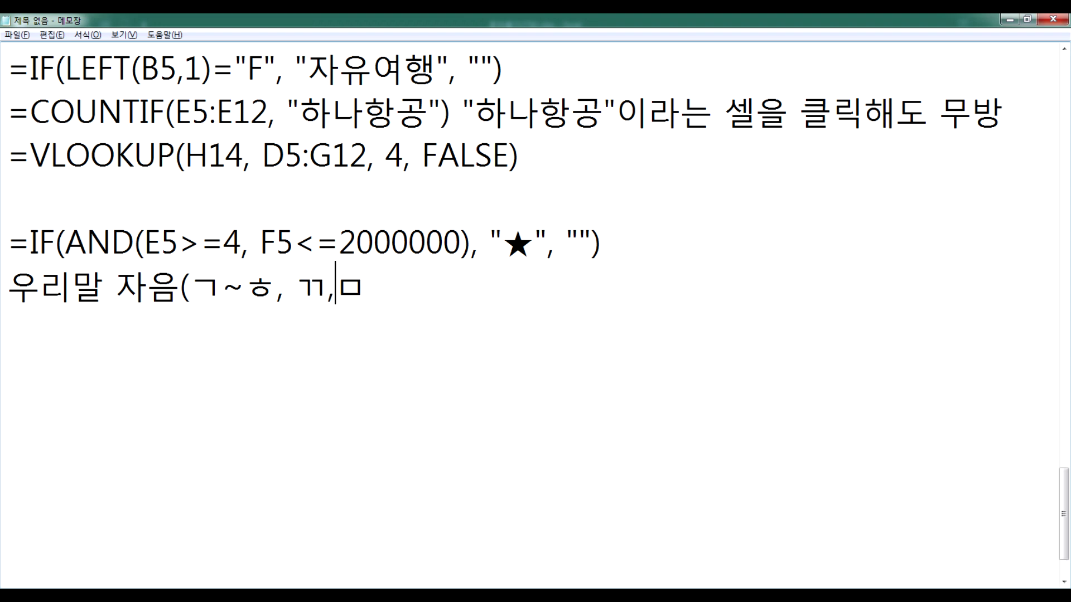
text(, ㅆ, ㅃ)
key(BackSpace)
key(BackSpace)
key(BackSpace)
key(BackSpace)
text(ㅃ, ㅆ, )
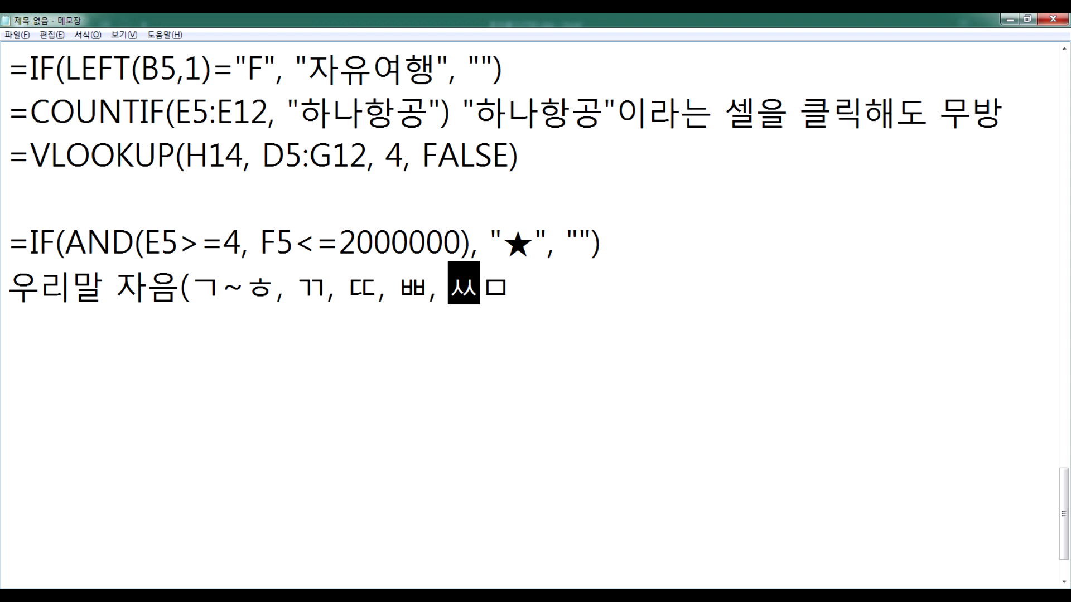
text(ㅉ은 제외)
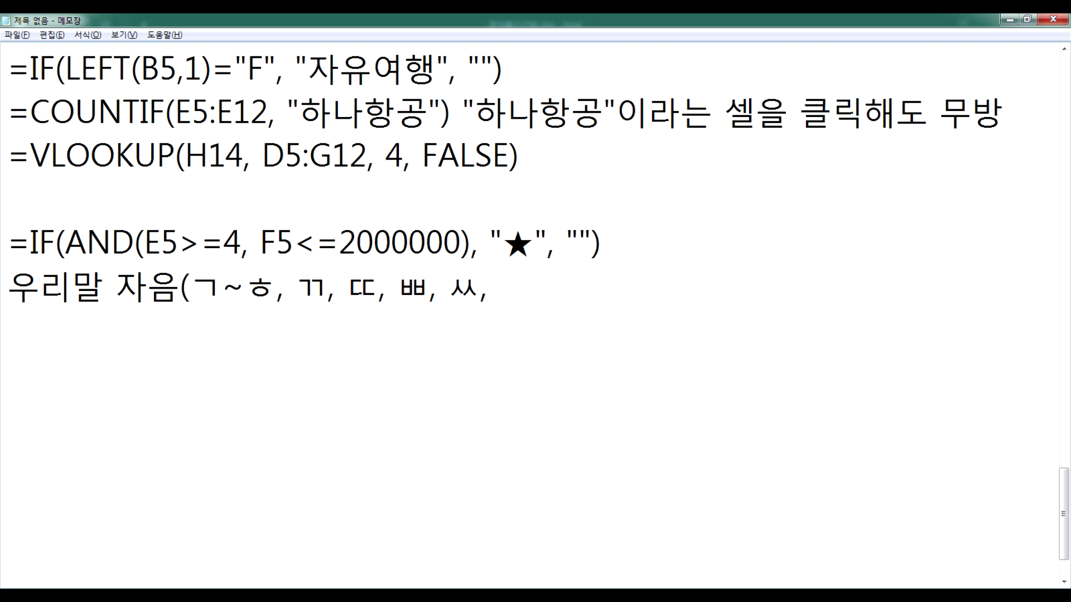
text())
key(Delete)
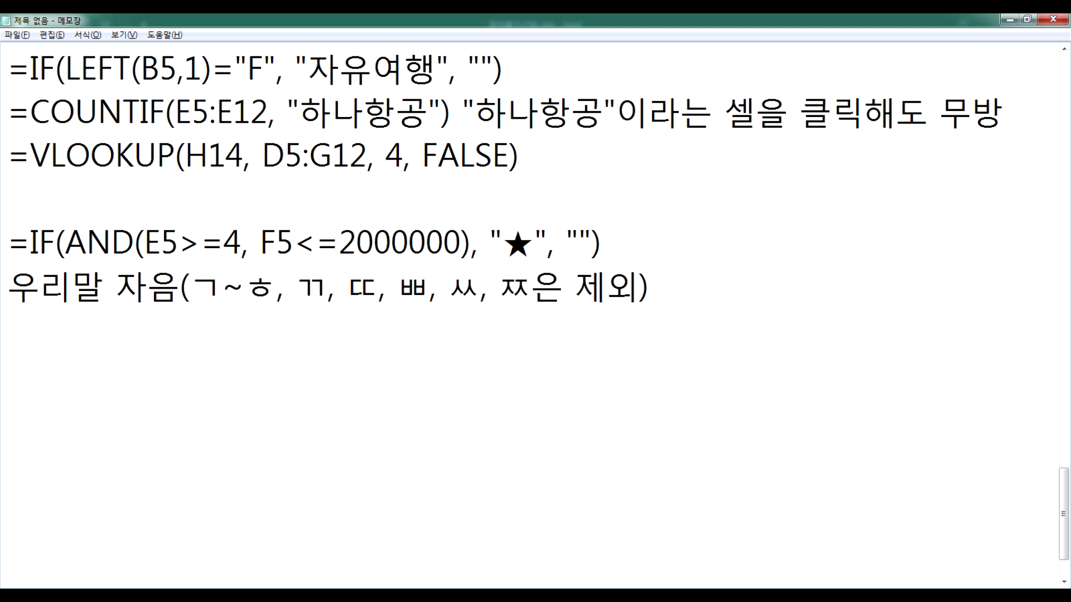
Finish the note with '> 한자 키 > TAB키'.
drag(277, 287, 530, 288)
click(697, 289)
text(> GK)
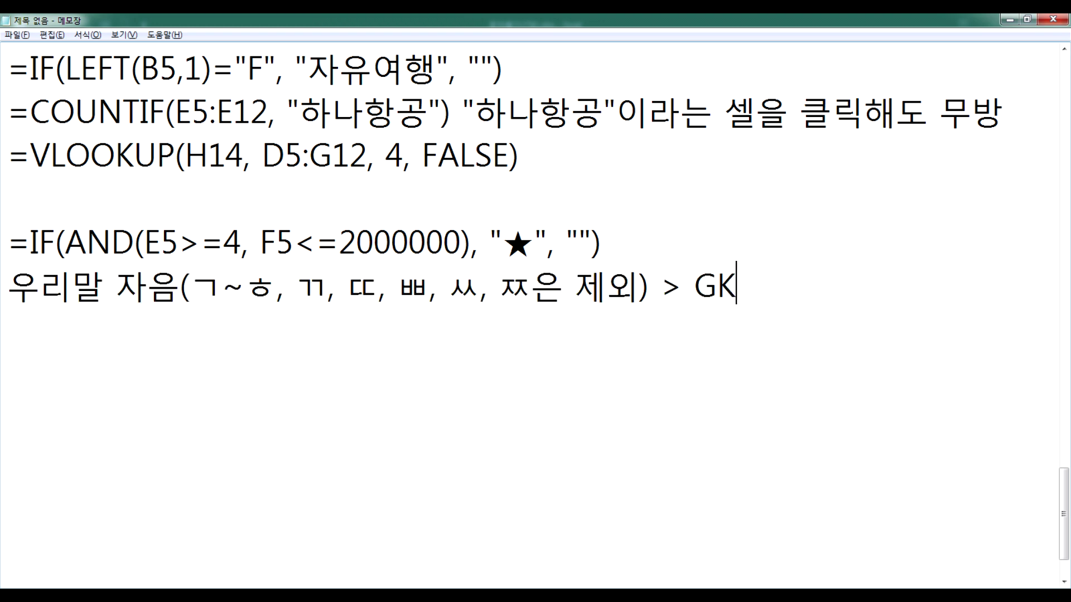
key(BackSpace)
key(BackSpace)
key(Hangul)
text(한자)
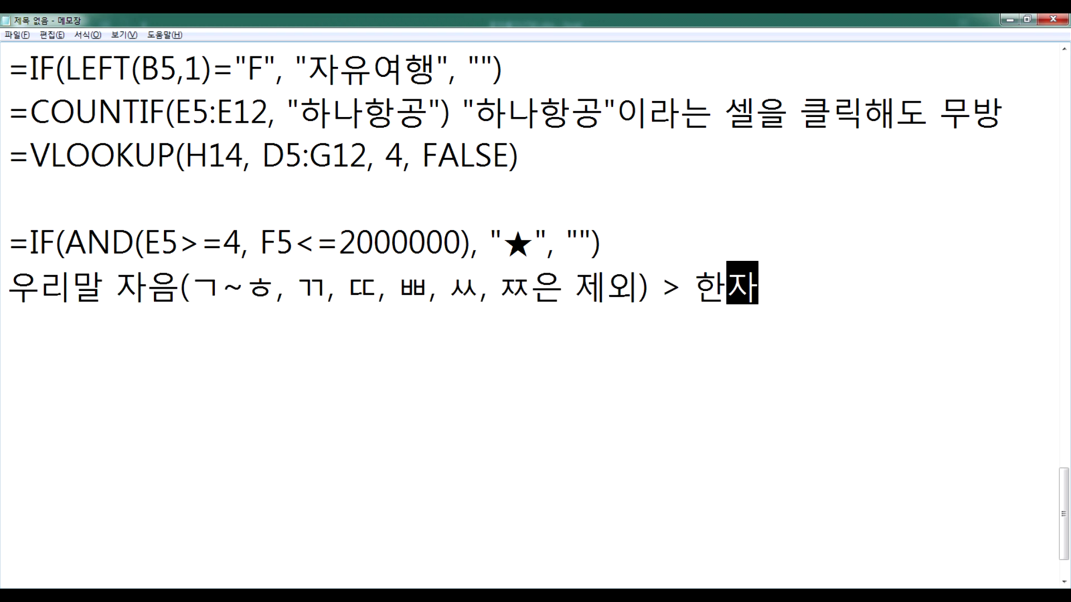
text( 키 > tab)
key(BackSpace)
key(BackSpace)
key(BackSpace)
text(ㅅ)
key(BackSpace)
text(Q)
key(BackSpace)
text(RA)
key(BackSpace)
key(BackSpace)
text(TAB키)
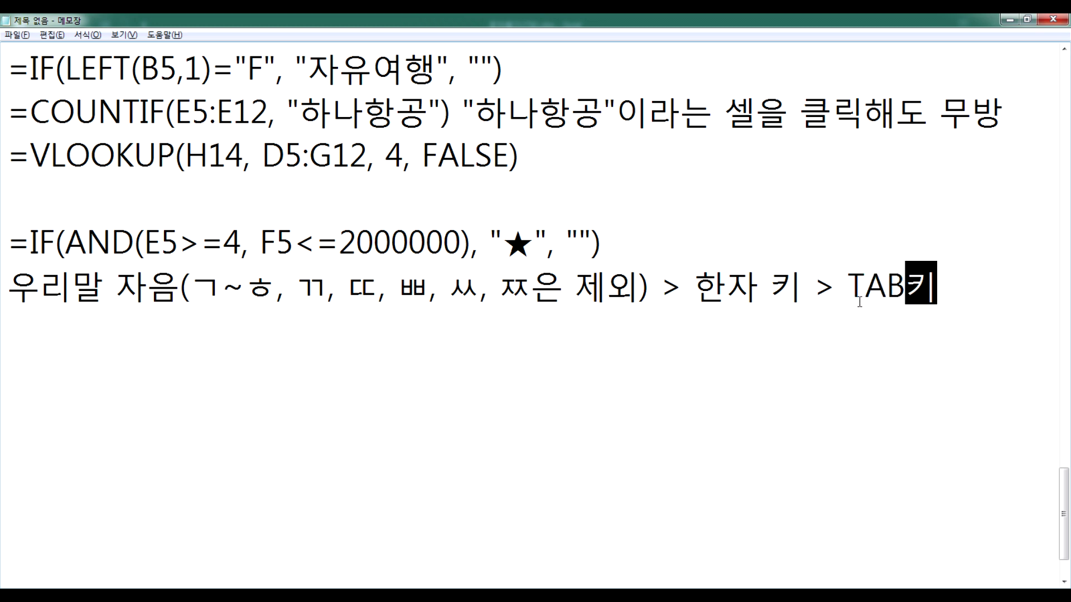
Demonstrate the ㅁ + 한자 + Tab symbol grid, remove the demo, and return to Excel.
click(641, 237)
text(ㅁㅁ)
key(Hangul_Hanja)
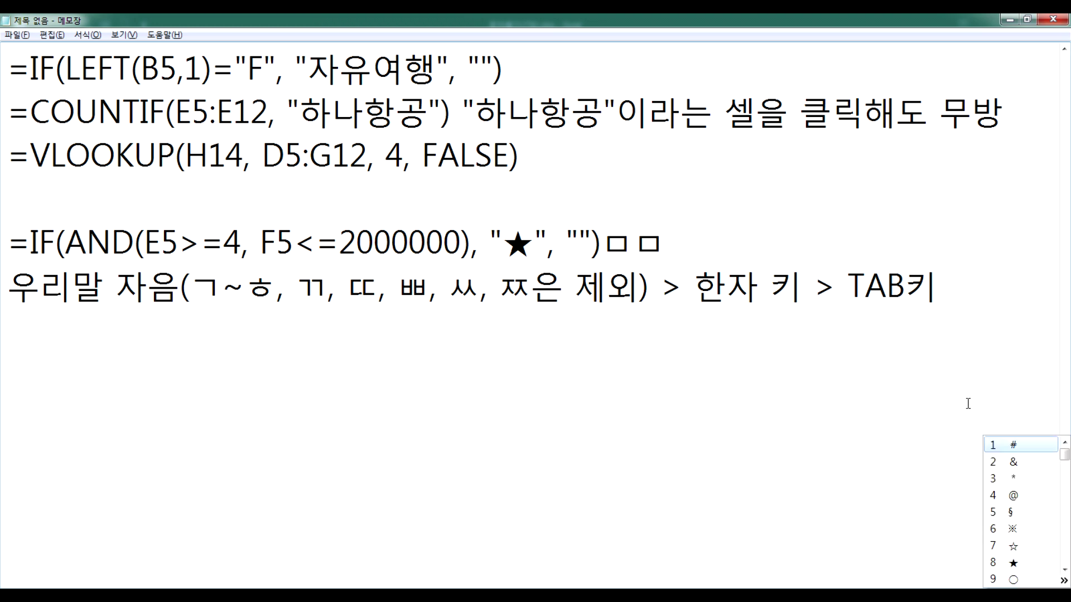
key(Tab)
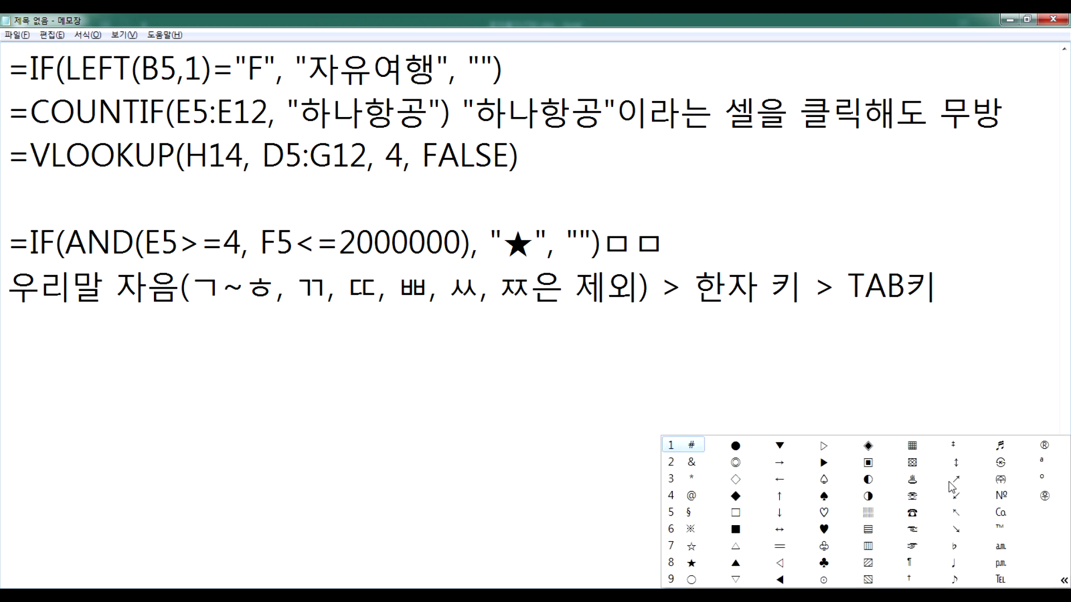
key(Escape)
key(BackSpace)
key(BackSpace)
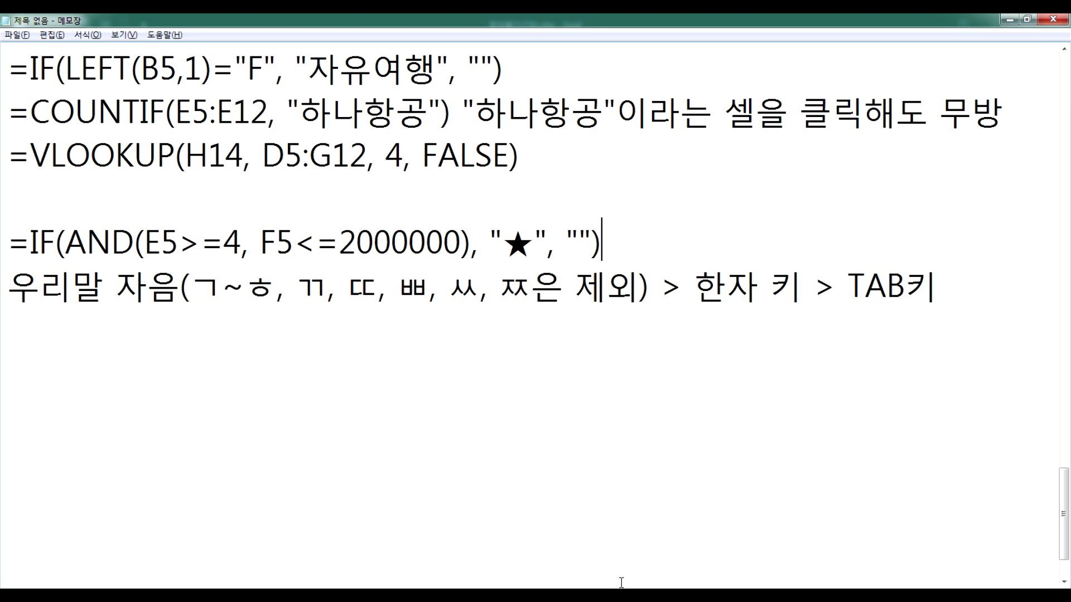
key(alt+Tab)
click(788, 199)
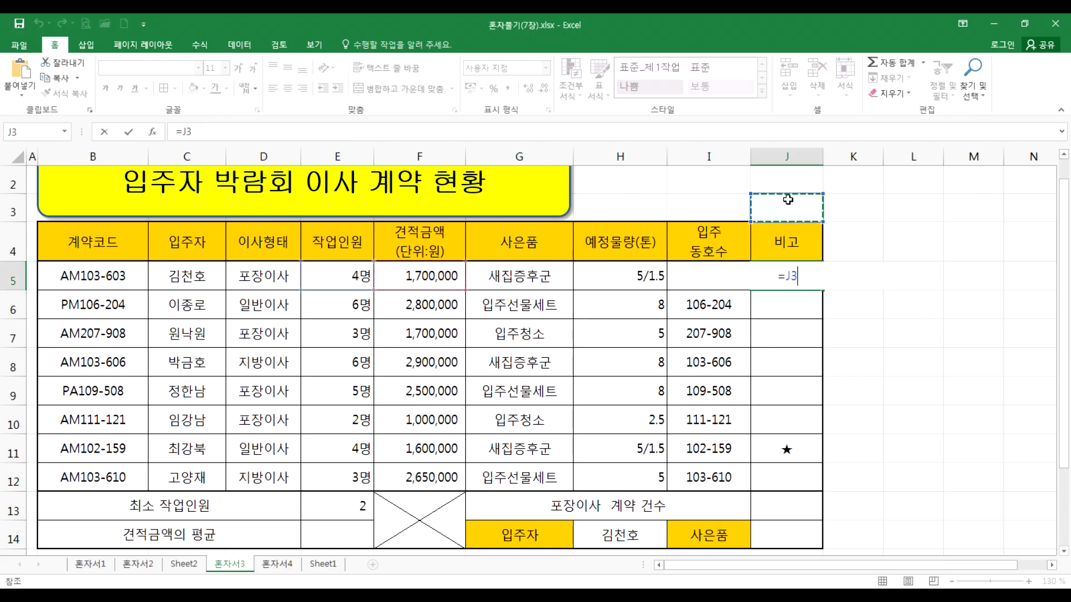
key(Return)
click(787, 202)
text(A)
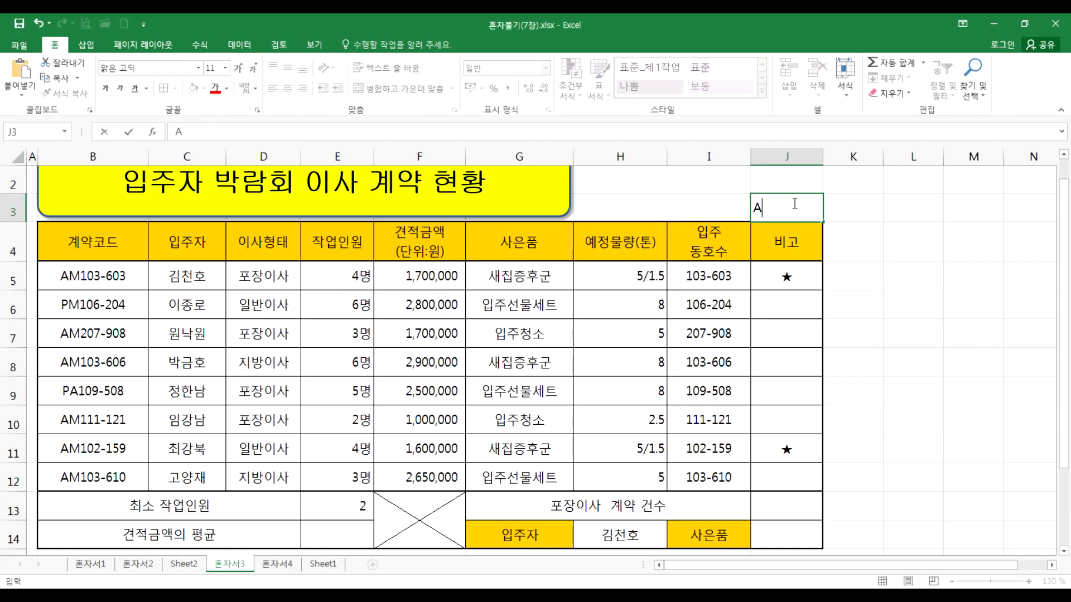
key(BackSpace)
text(ㅁ)
key(Hangul_Hanja)
key(Tab)
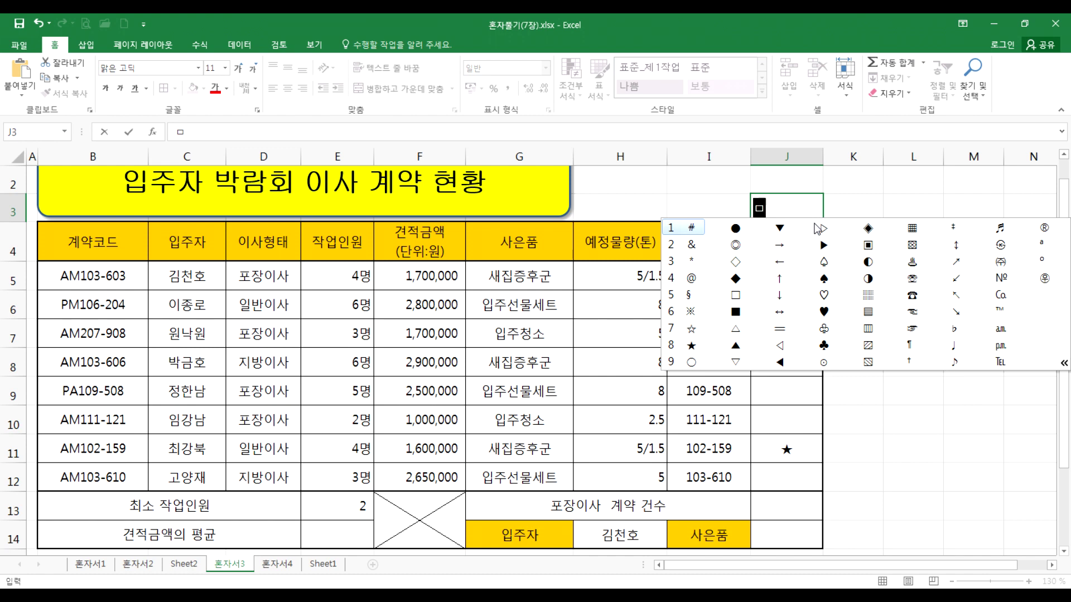
key(Escape)
key(Escape)
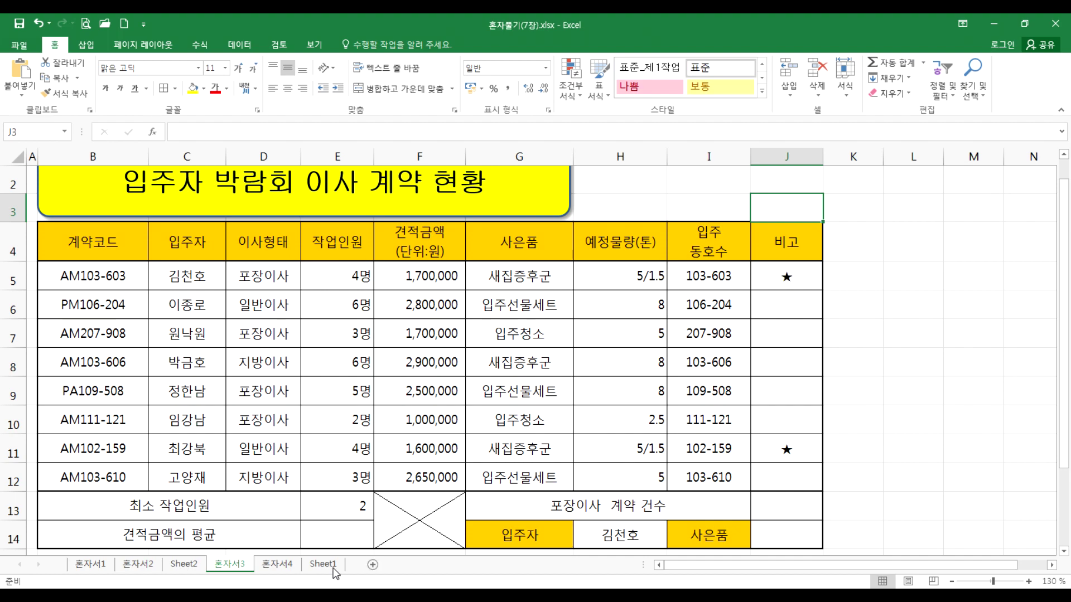
key(alt+Tab)
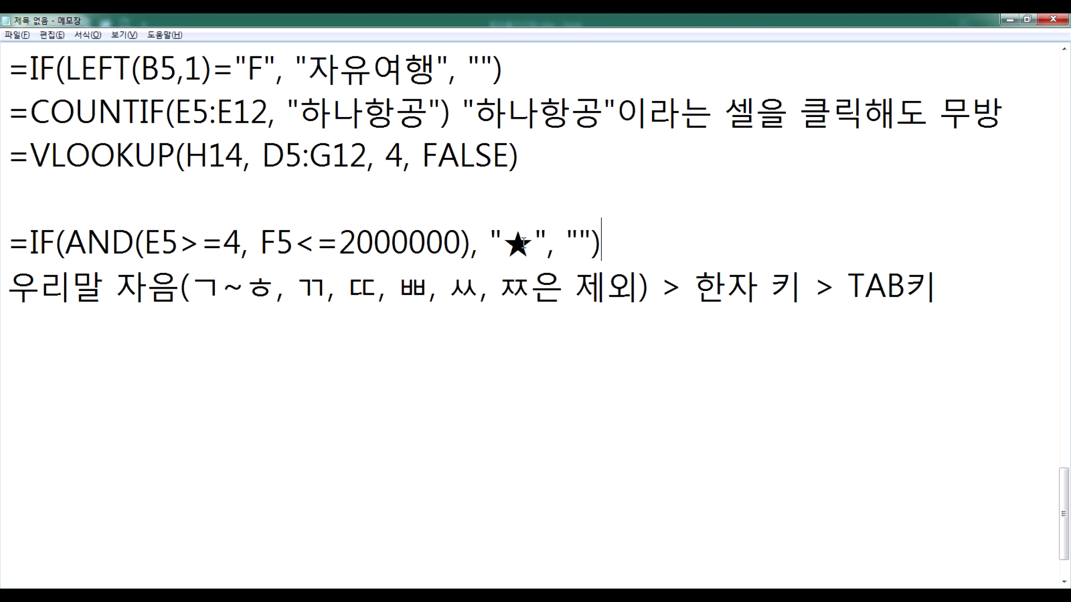
Paste a copy of the star formula on the empty line and delete its "" argument.
drag(25, 251, 614, 248)
key(ctrl+c)
click(179, 372)
key(ctrl+v)
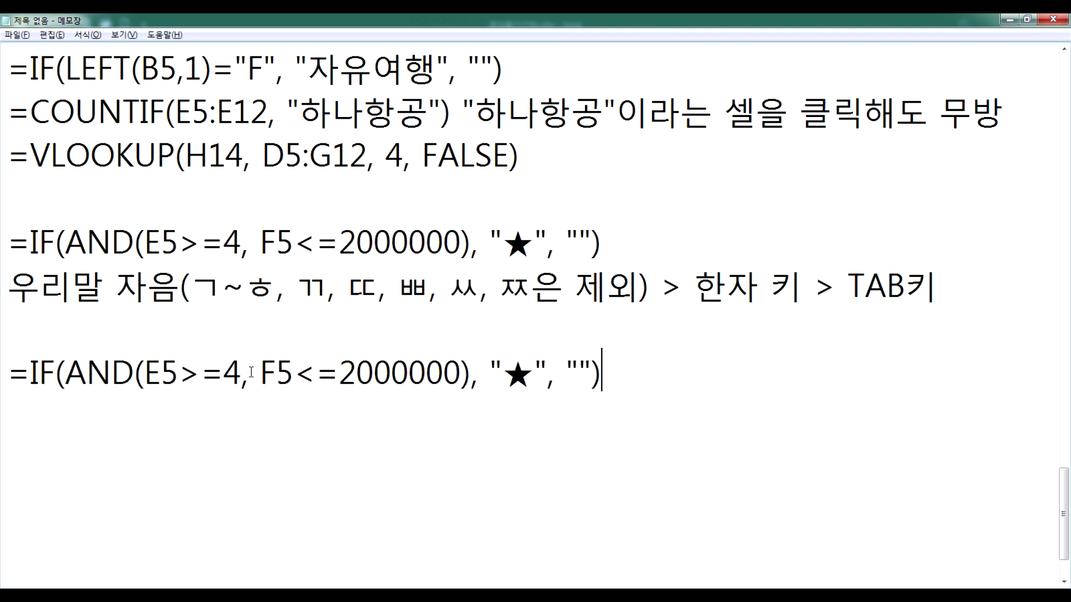
drag(547, 375, 592, 375)
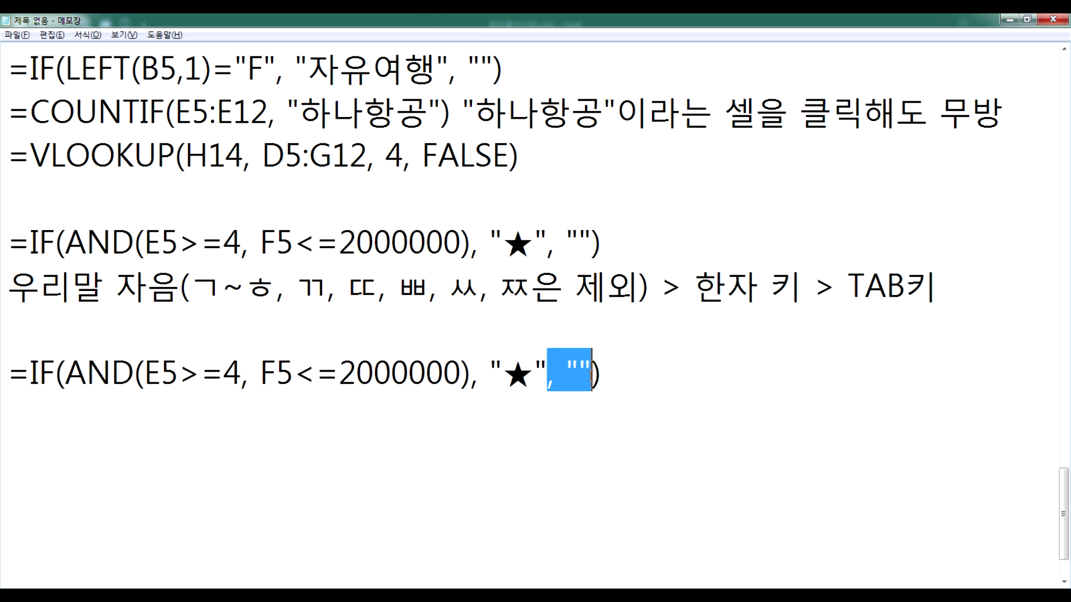
key(Delete)
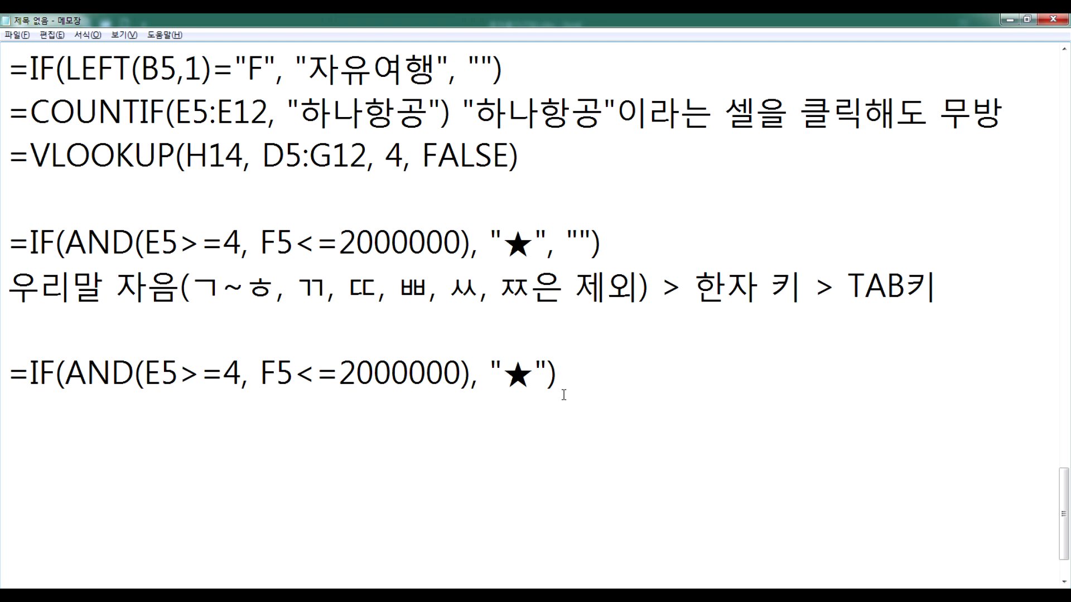
Compare the star in the original formula with the one in the shortened copy.
click(641, 246)
mouse_move(501, 244)
mouse_down()
mouse_move(535, 244)
mouse_move(489, 244)
mouse_up()
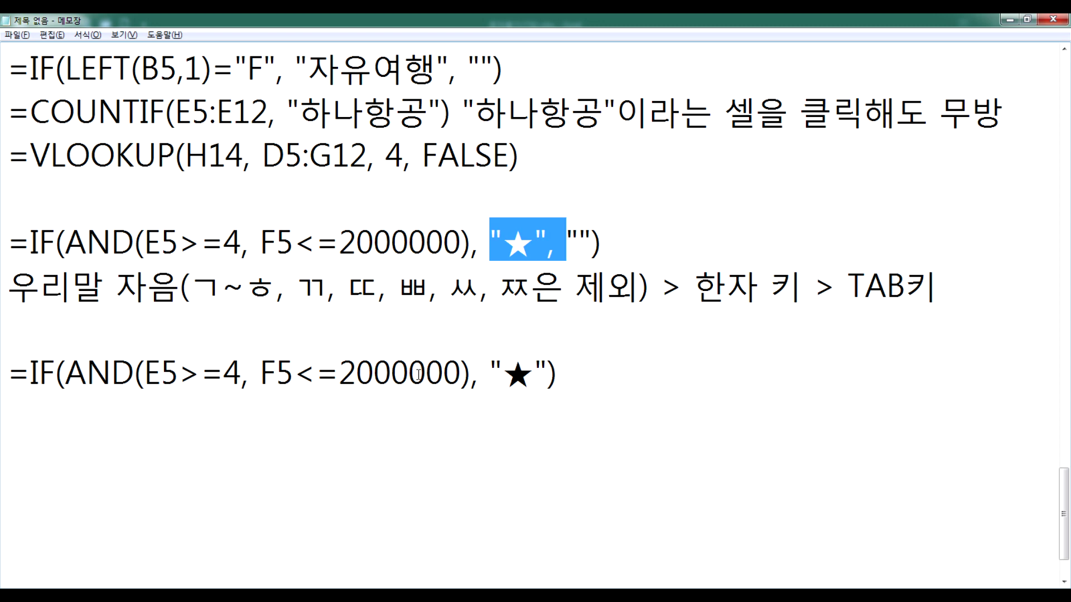
drag(338, 372, 429, 372)
click(502, 372)
drag(502, 372, 522, 379)
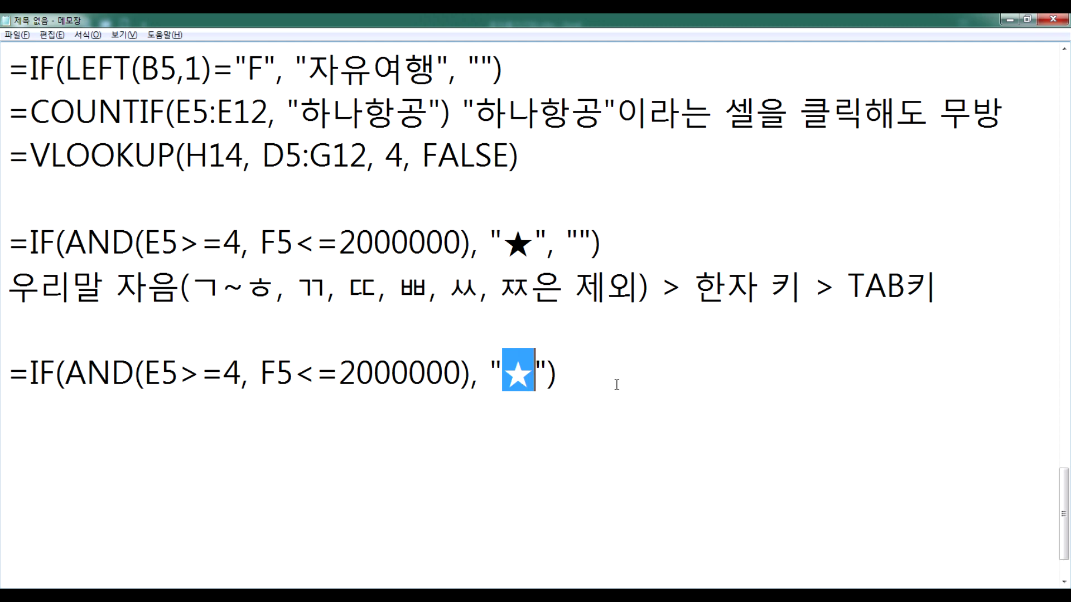
Back in Excel, change J5 to =IF(AND(E5>=4,F5<=2000000),"★") without the empty-text argument.
key(alt+Tab)
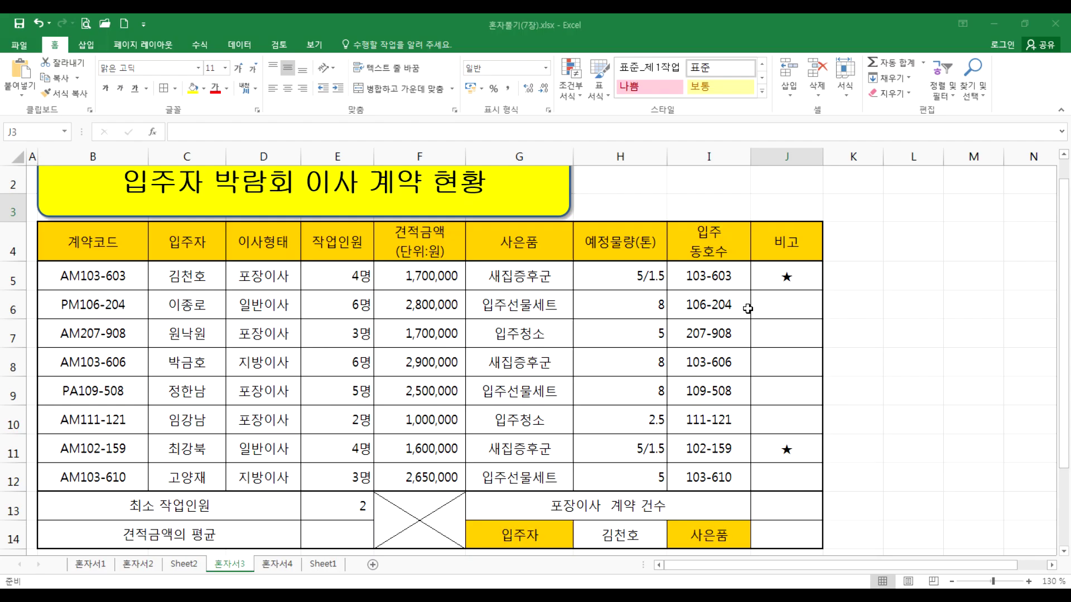
double_click(772, 272)
click(879, 276)
key(BackSpace)
text(,)
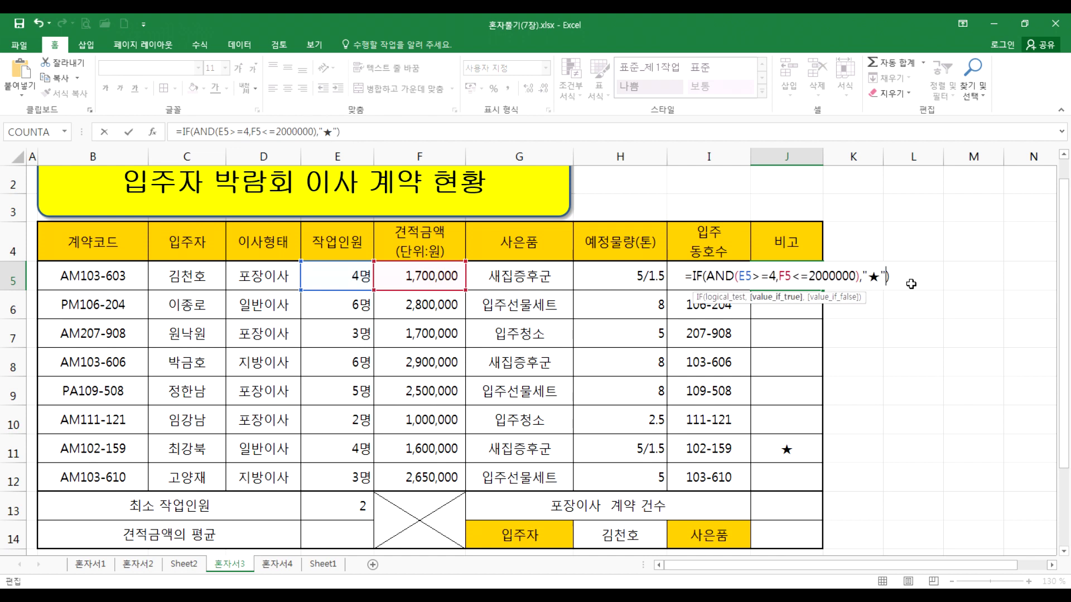
key(Return)
Fill the shortened formula down through J12, choosing a fill option.
click(803, 278)
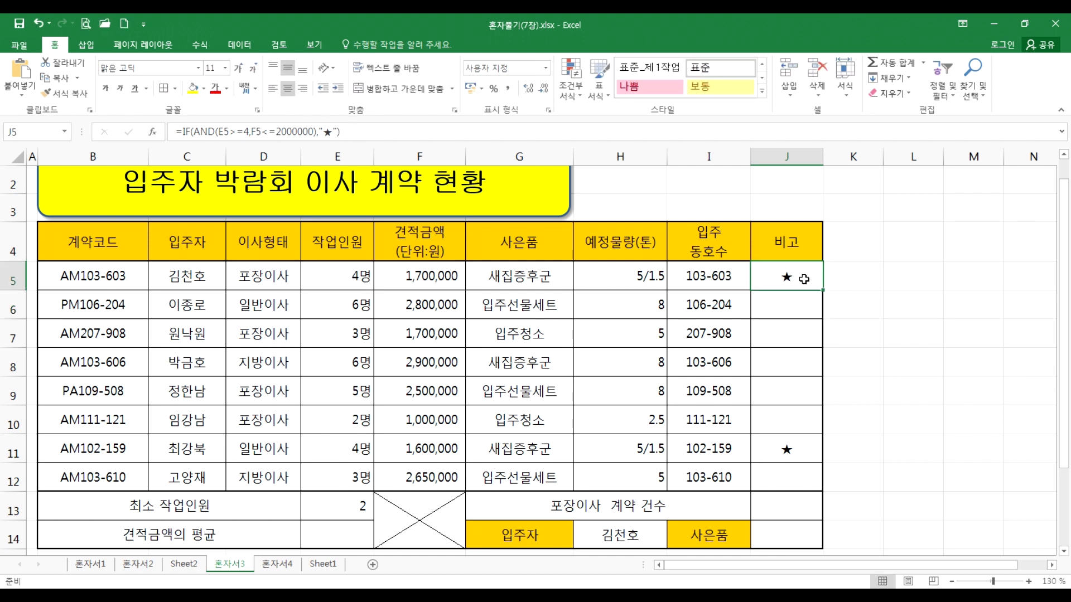
drag(822, 290, 821, 493)
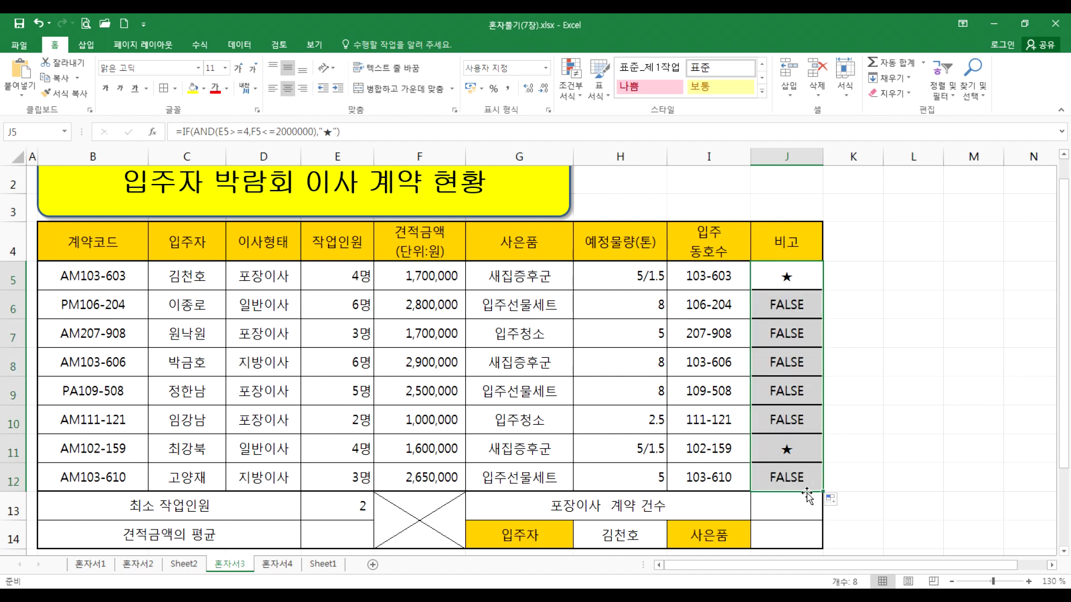
click(835, 500)
click(853, 547)
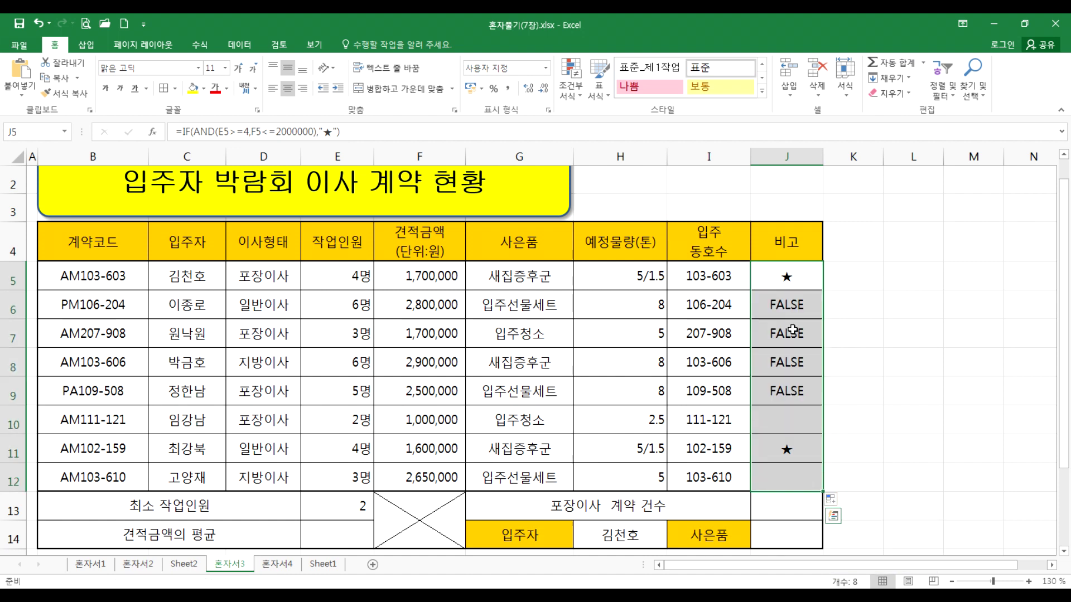
Inspect J6's formula, which now shows FALSE, without changing it.
click(781, 292)
key(F2)
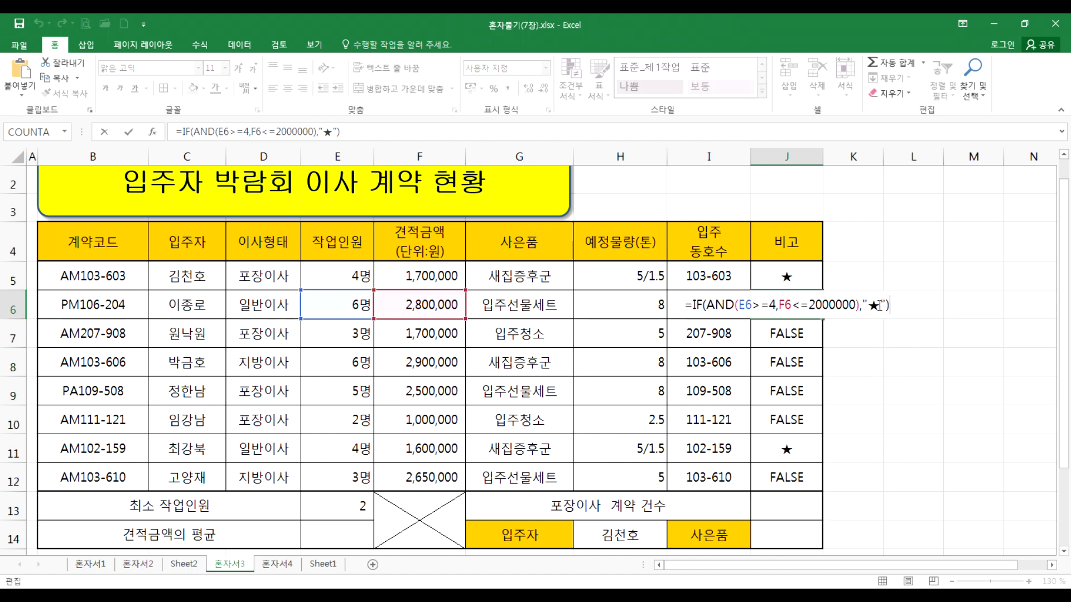
key(Escape)
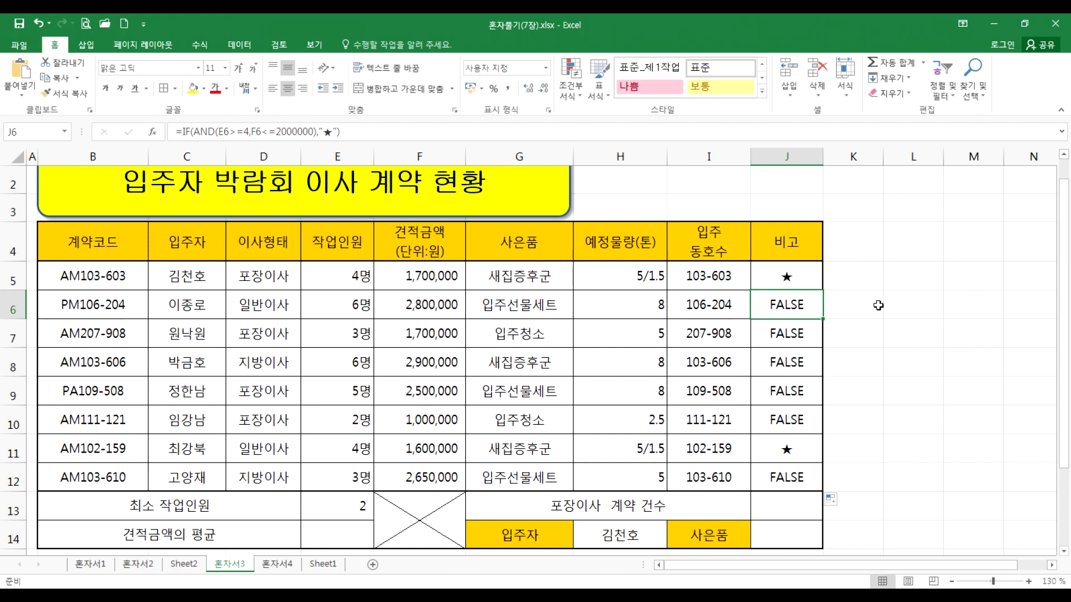
ctrl+scroll(1018, 303, up, 6)
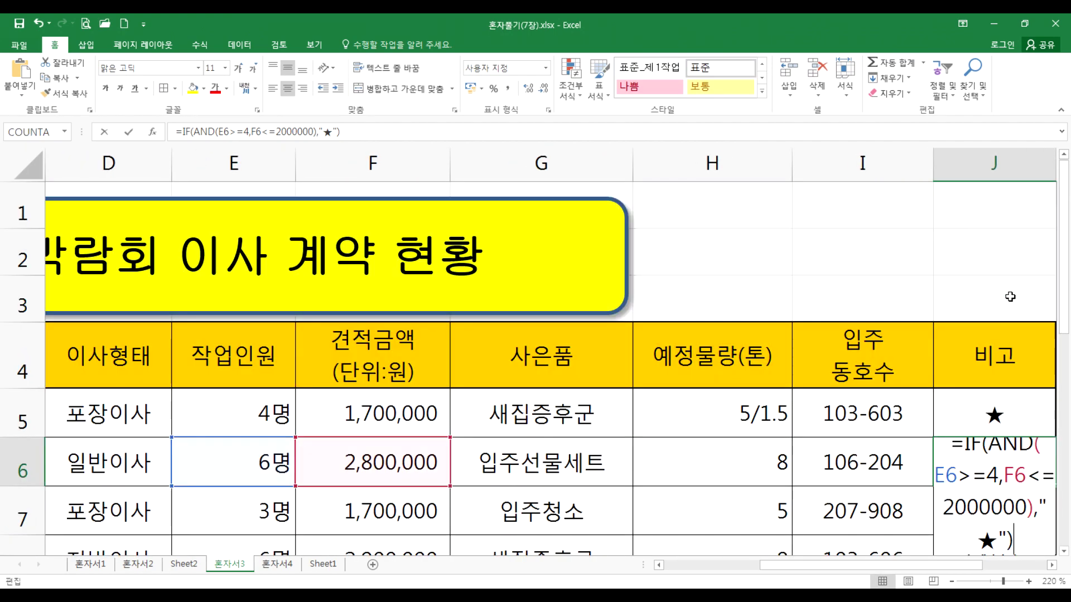
key(Escape)
ctrl+scroll(1050, 571, up, 6)
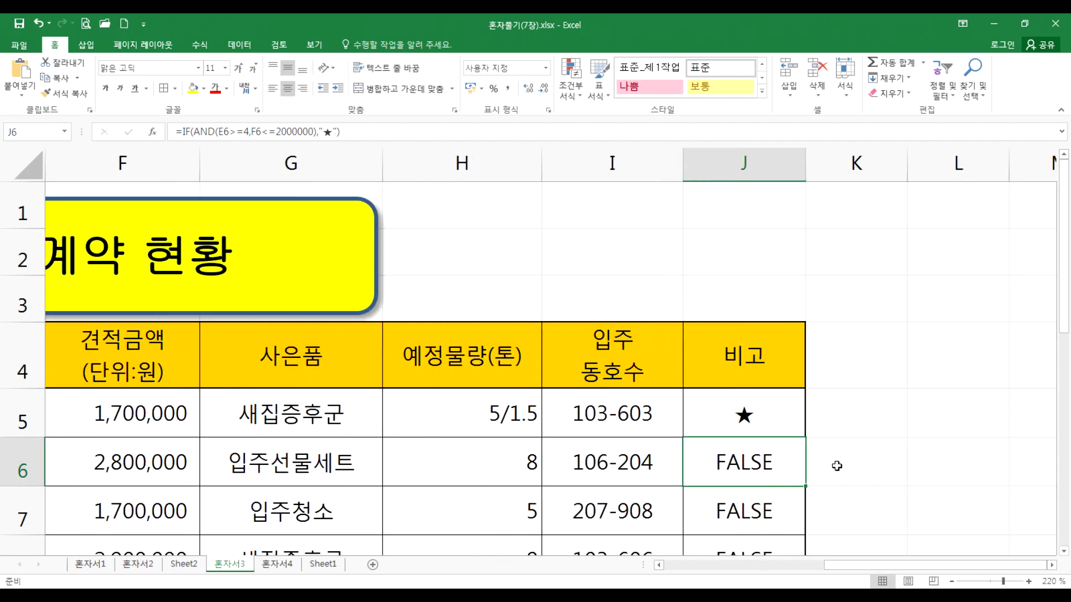
Review J6's two conditions and star argument, and the FALSE results in J6:J9.
scroll(842, 466, down, 1)
key(F2)
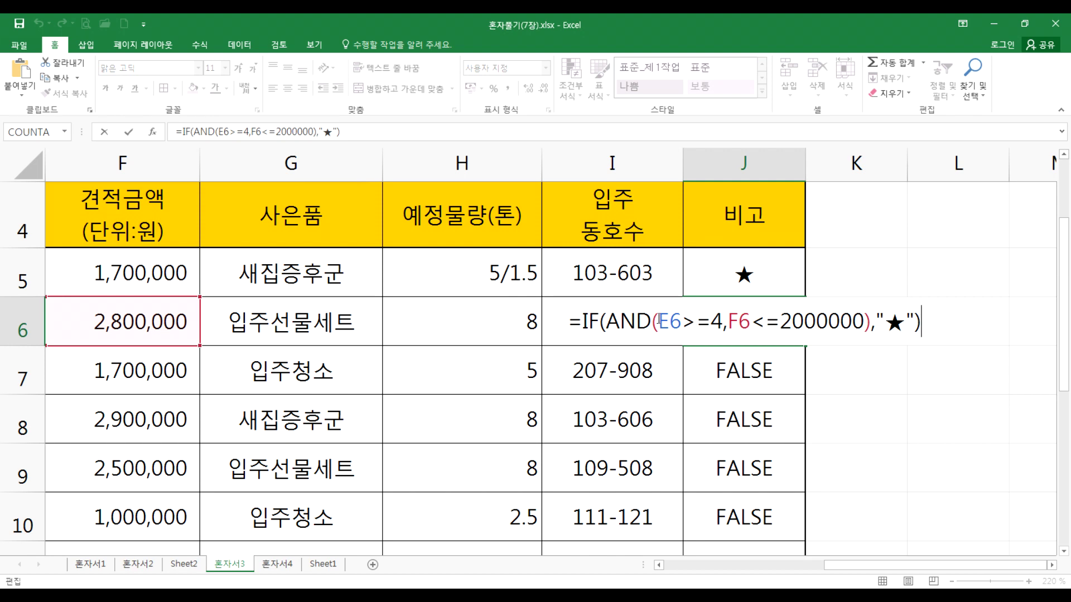
drag(722, 322, 670, 322)
drag(750, 322, 906, 324)
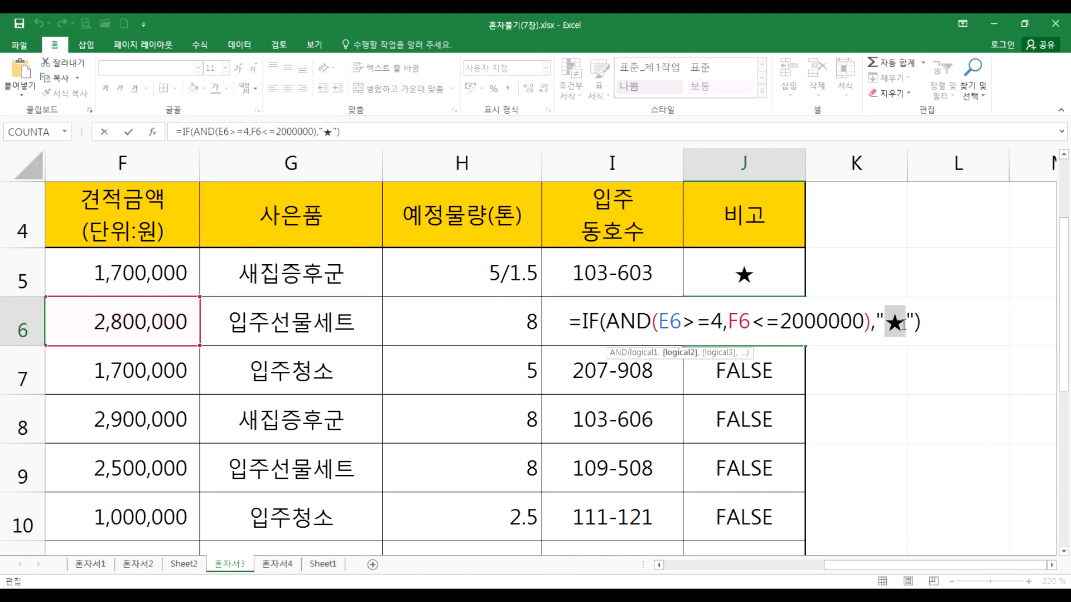
click(915, 322)
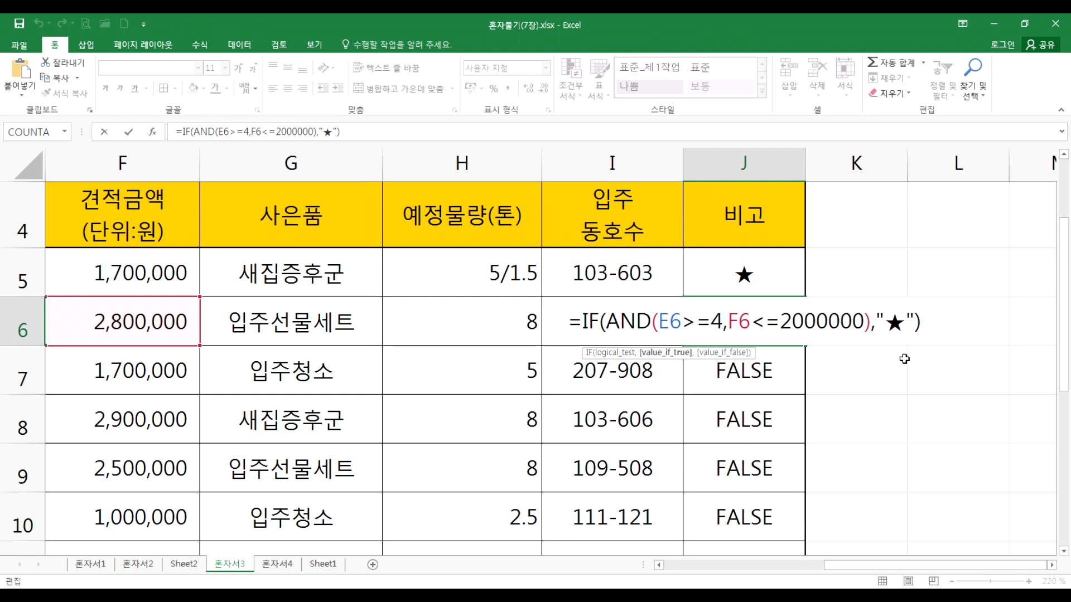
double_click(902, 323)
click(911, 322)
key(Return)
drag(731, 318, 742, 480)
Add ,"" back as the third IF argument in J5's formula.
click(750, 275)
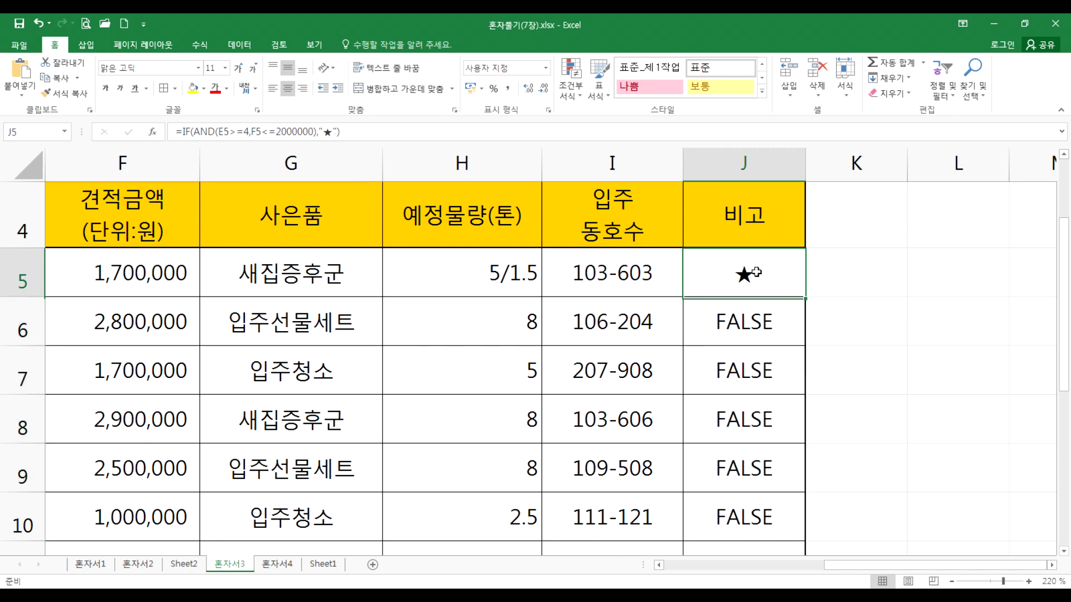
double_click(750, 274)
click(917, 273)
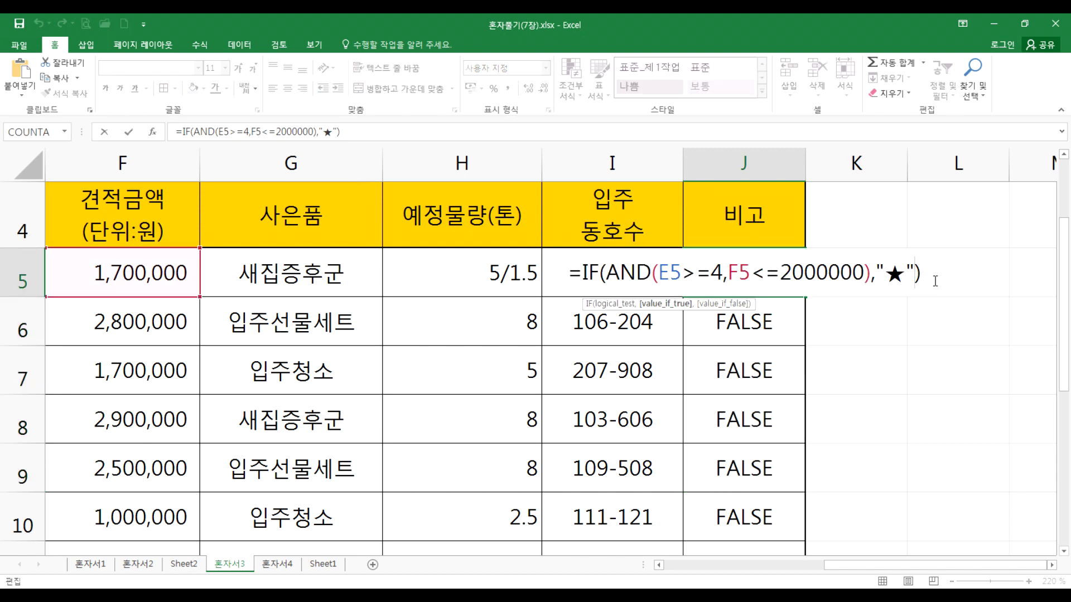
text(,"")
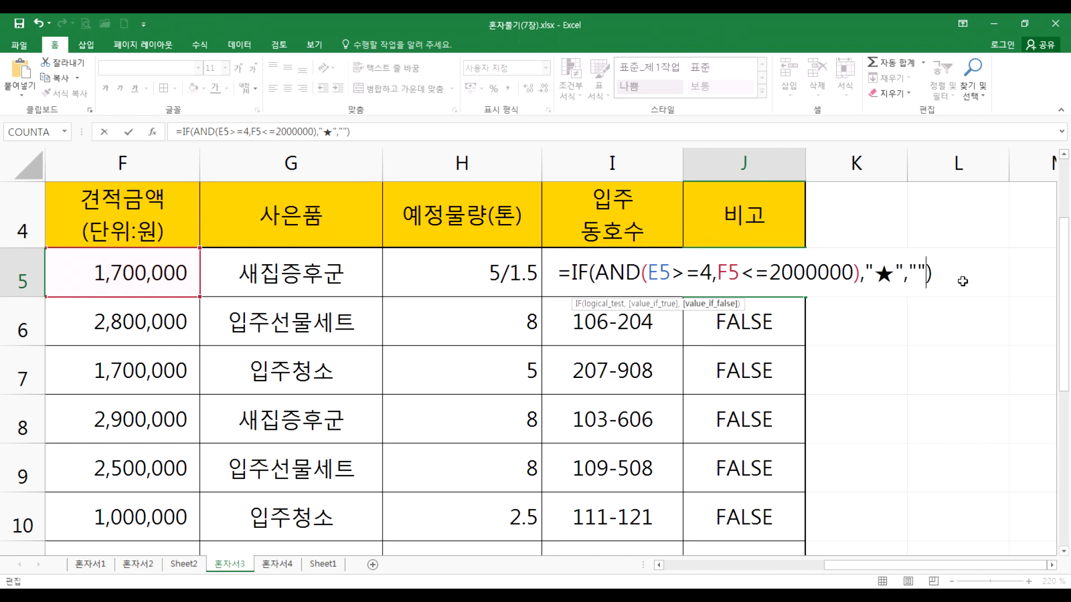
key(Return)
Refill J5's corrected formula down to J12 with Fill Without Formatting.
click(786, 277)
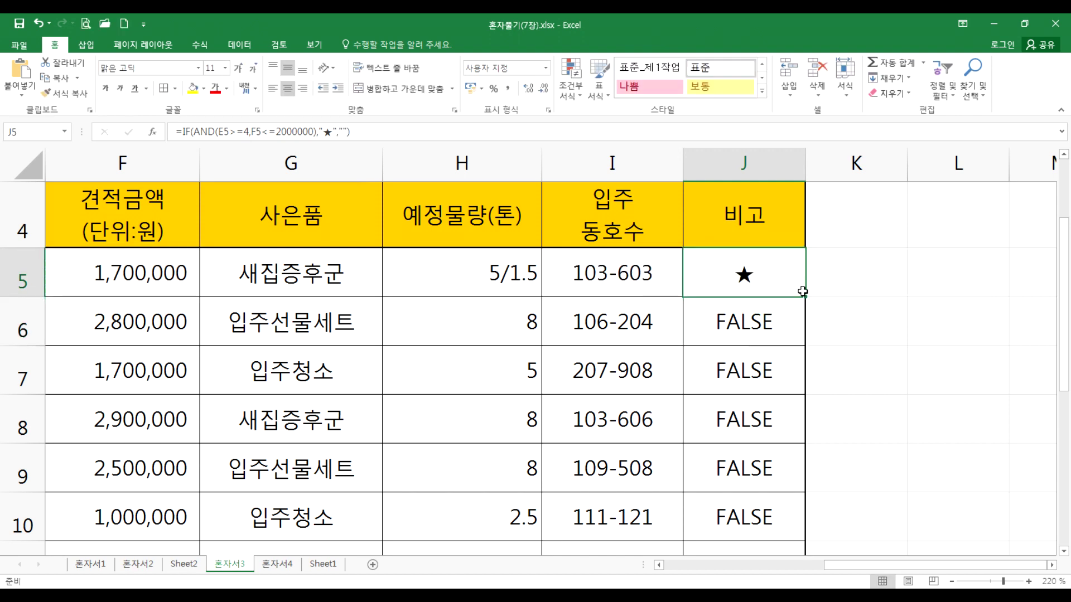
click(808, 298)
click(794, 286)
drag(804, 297, 812, 438)
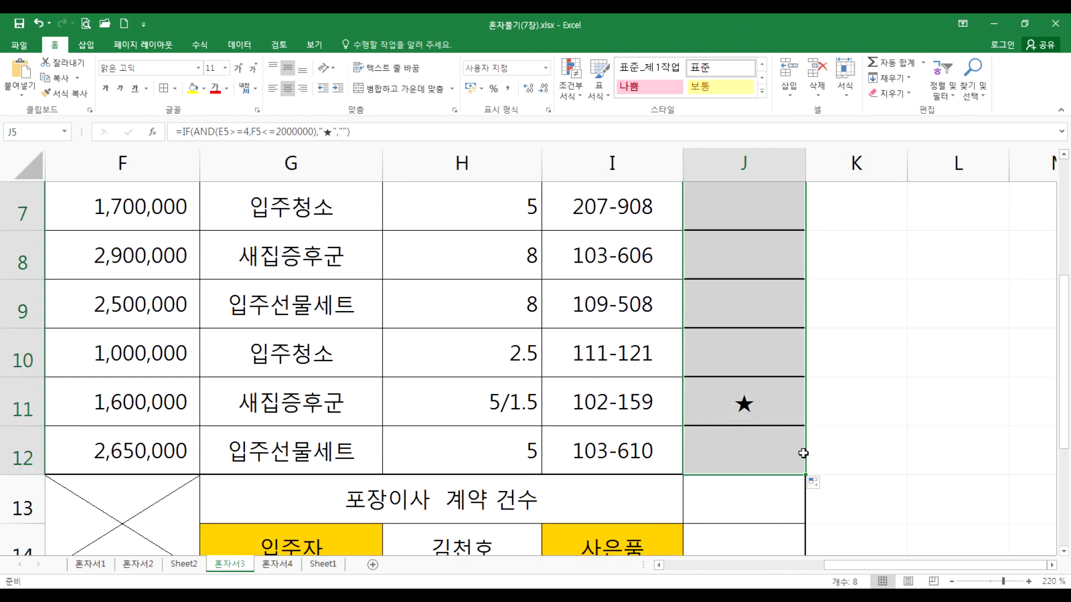
click(813, 483)
click(829, 511)
scroll(819, 446, up, 1)
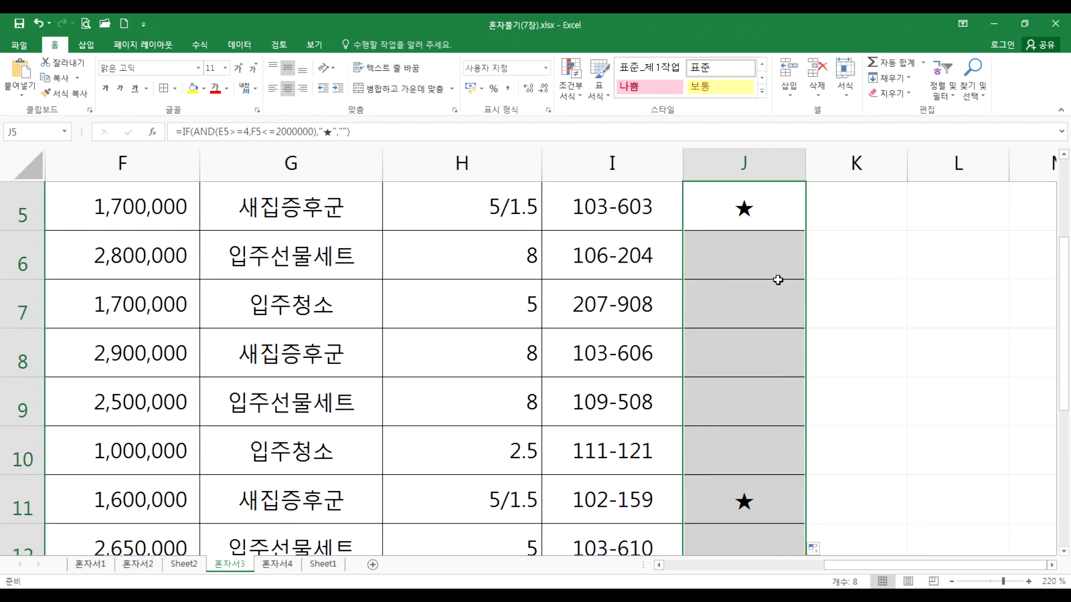
click(755, 211)
click(847, 250)
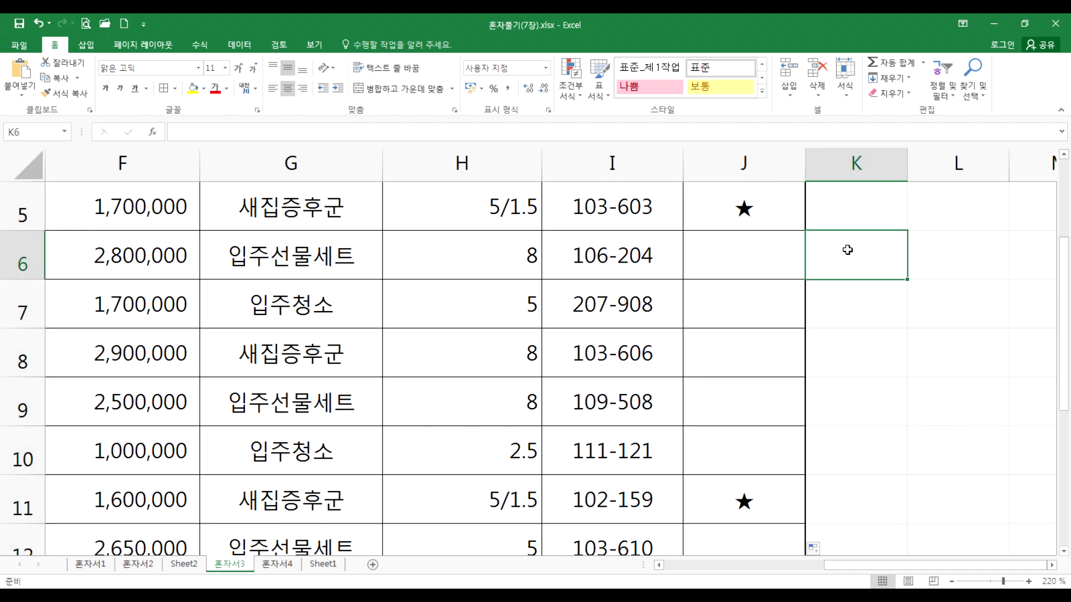
click(937, 255)
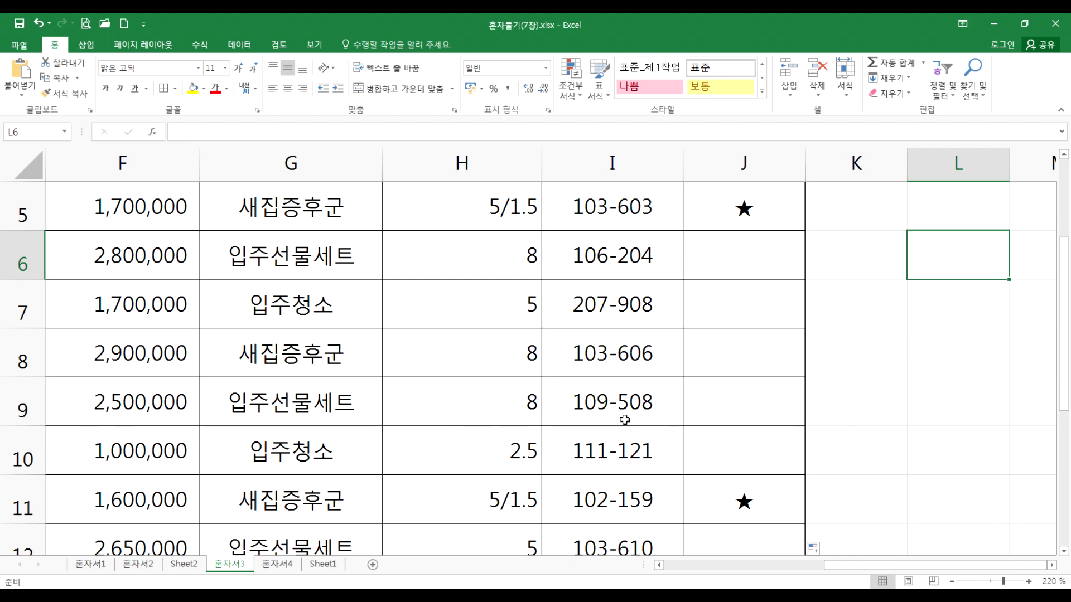
ctrl+scroll(625, 419, down, 4)
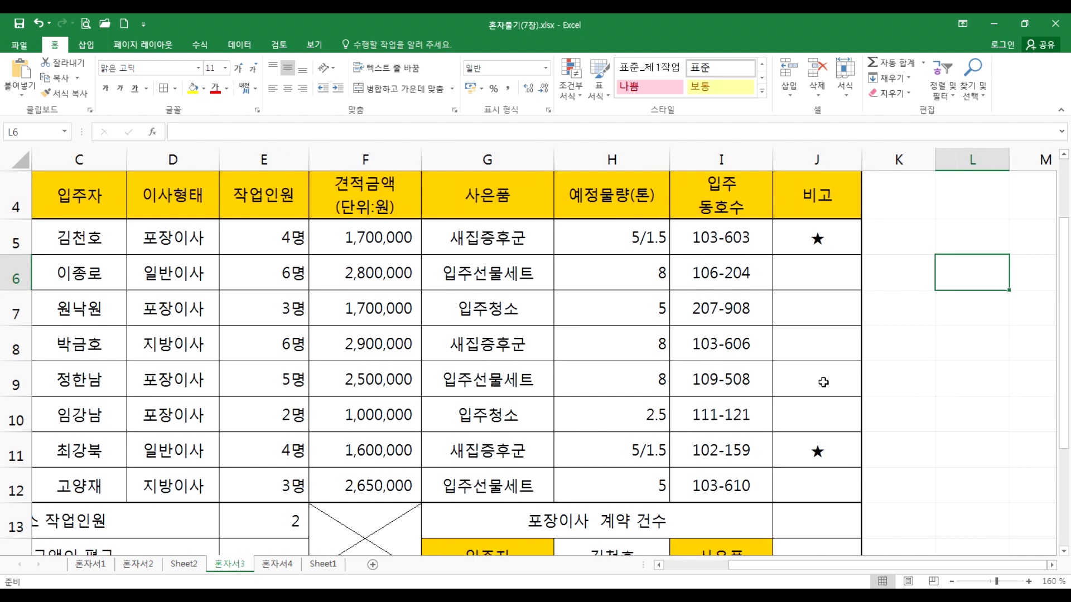